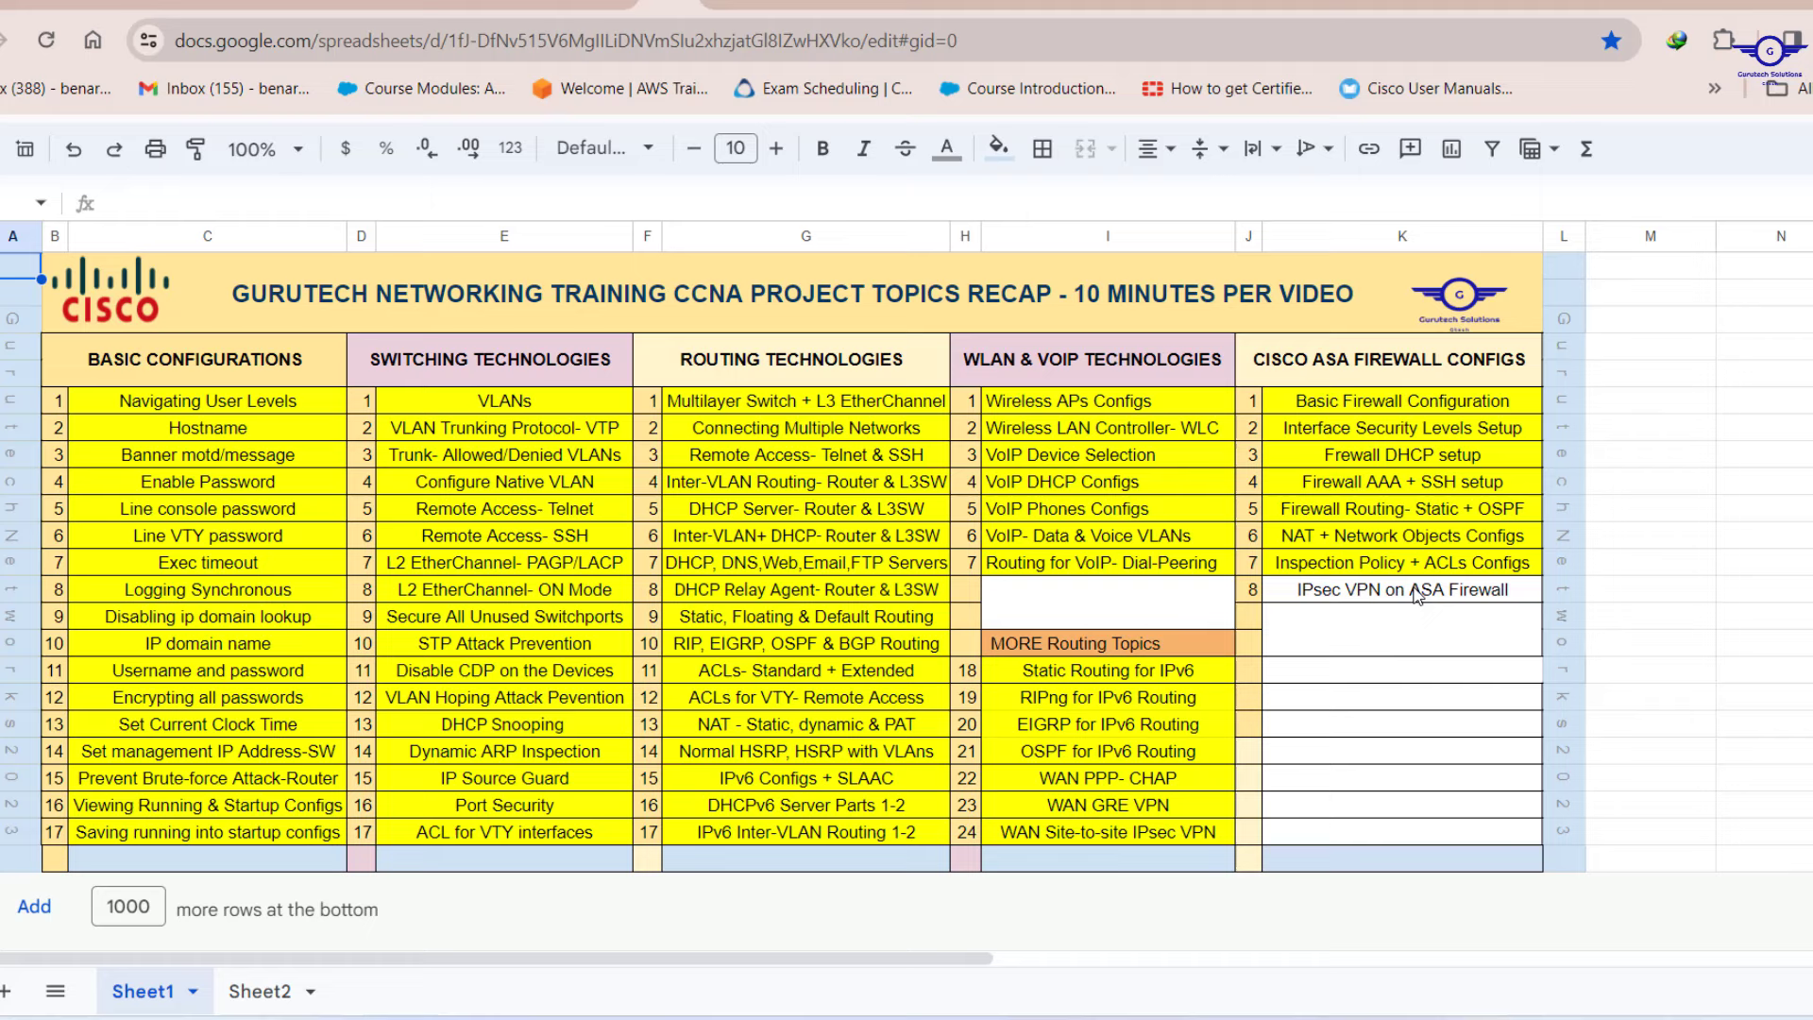
Open the VPN step notes and highlight step 1, Network Design and Beautification.
{"action": "left_click", "coordinate": [1406, 612]}
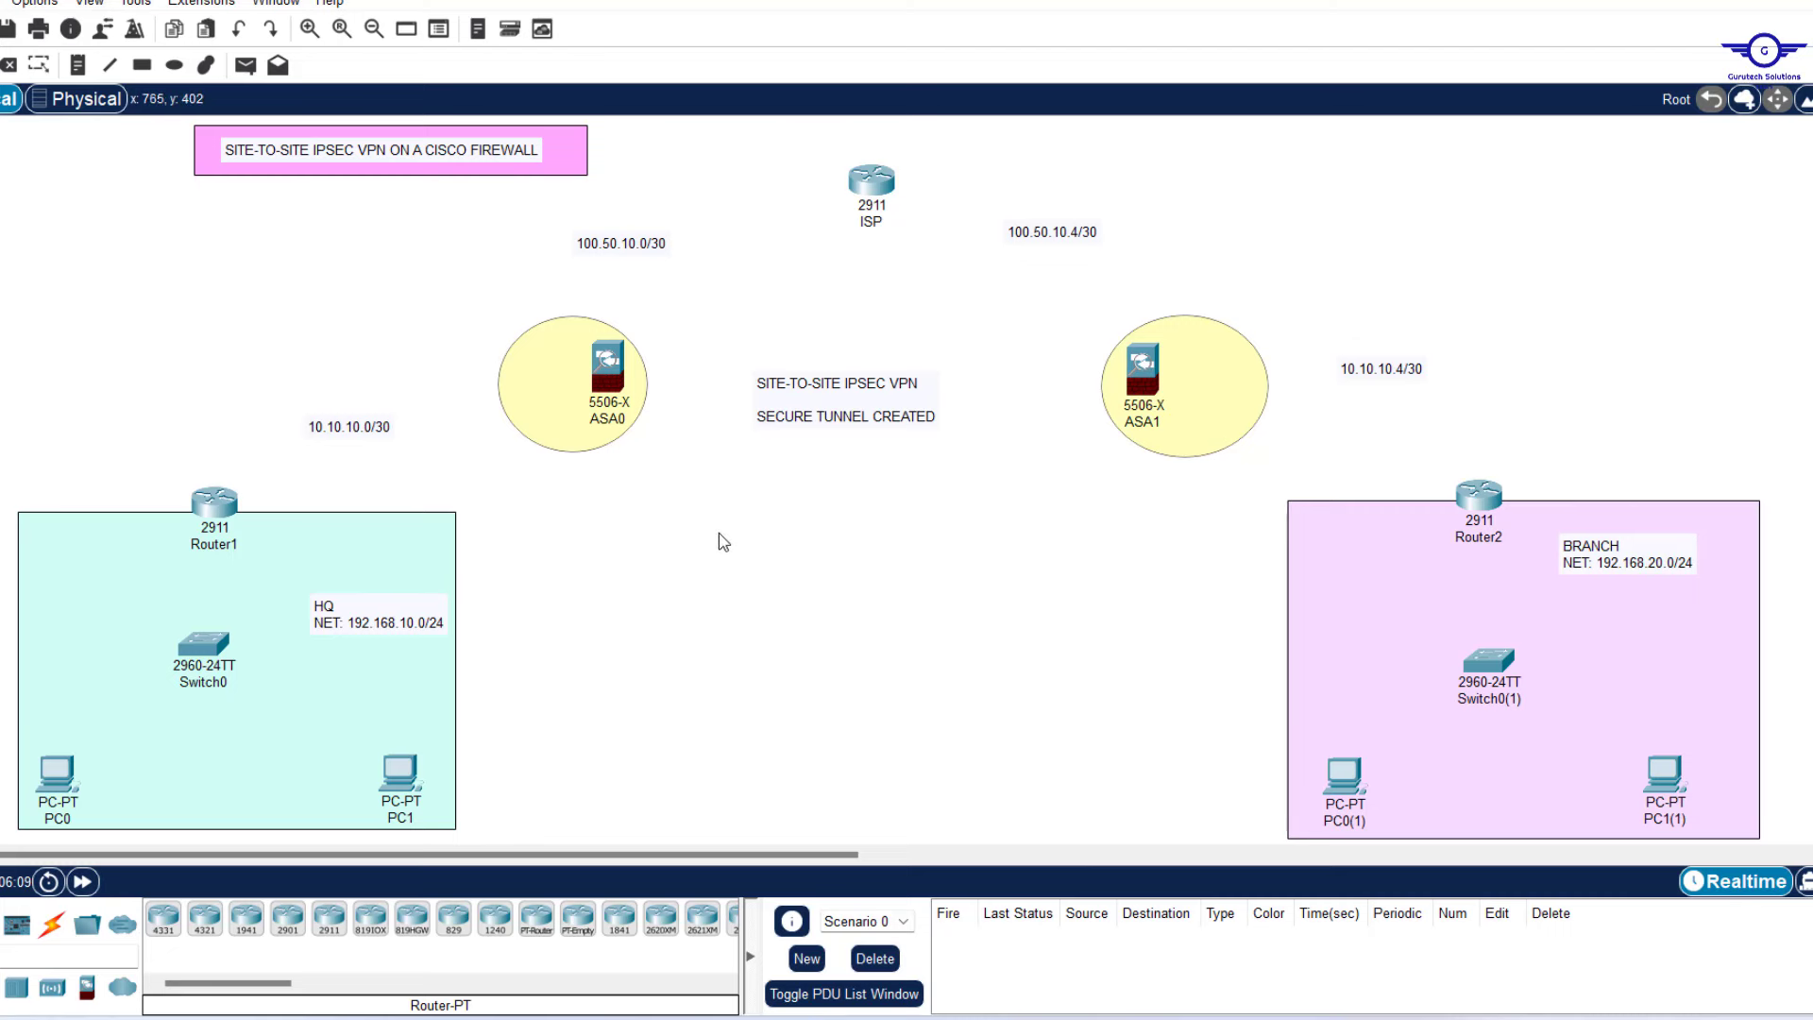
{"action": "left_click", "coordinate": [1179, 1018]}
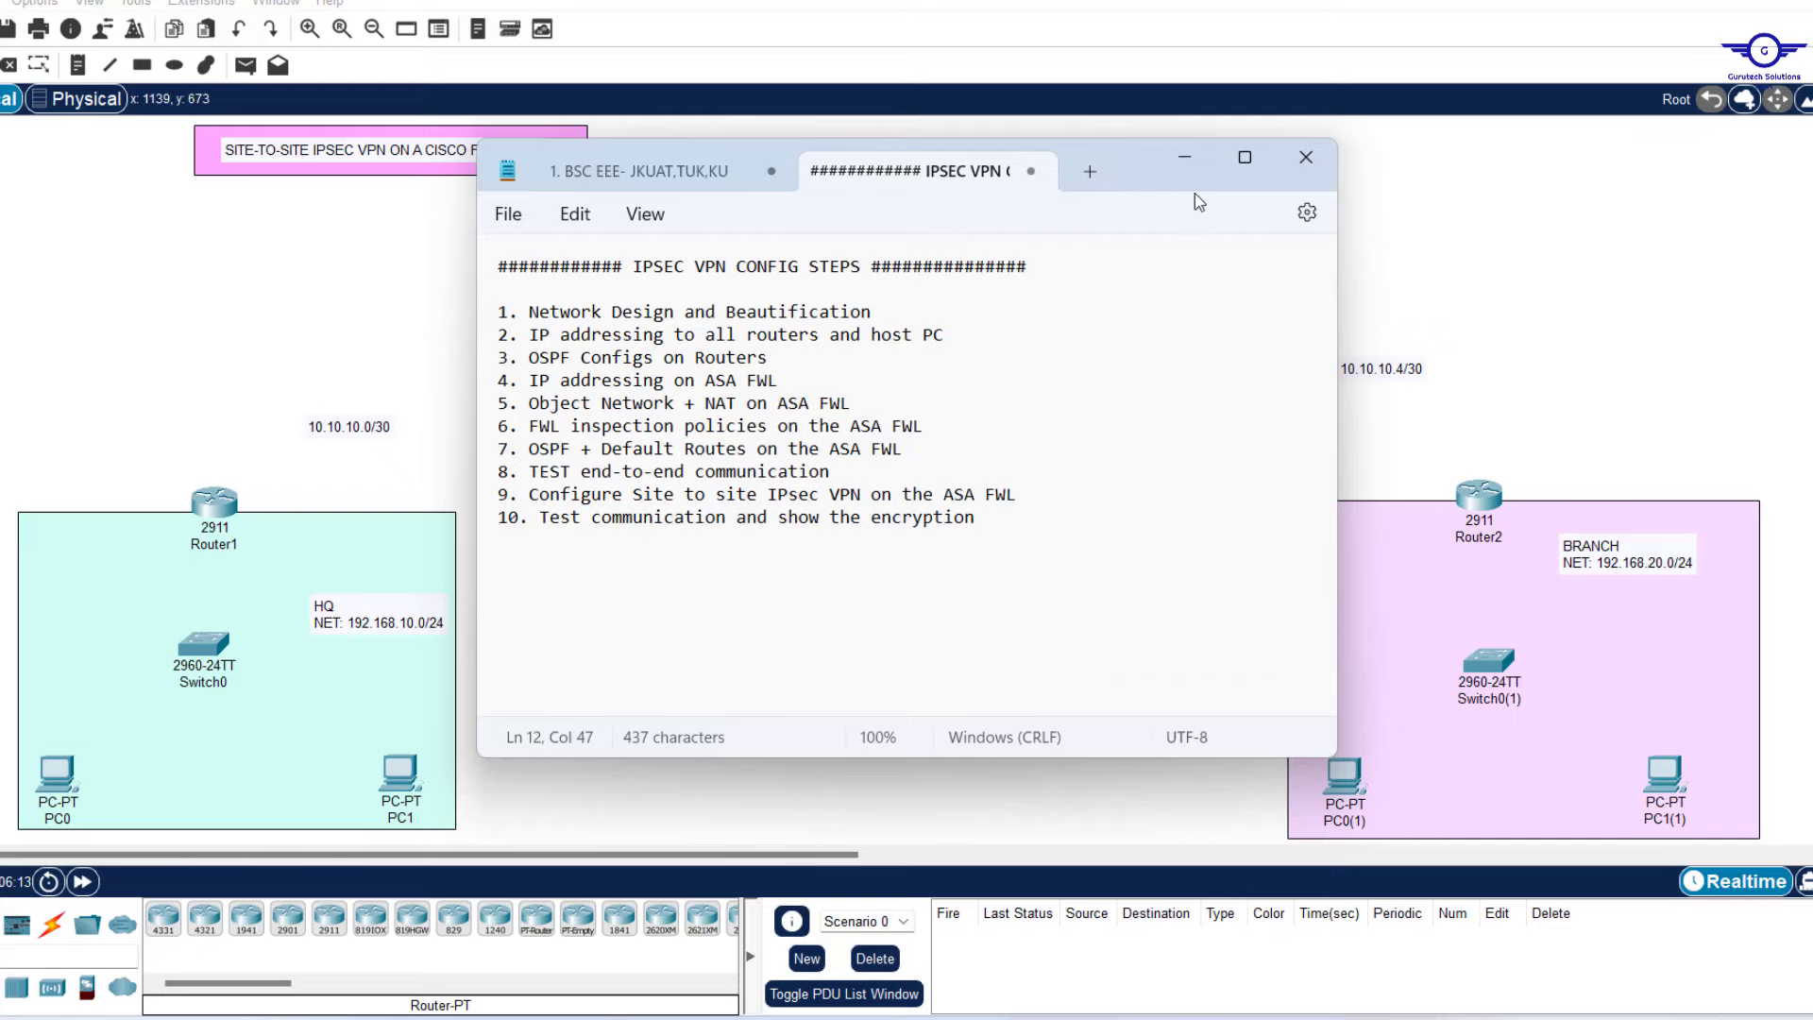
{"action": "left_click_drag", "start_coordinate": [1193, 193], "coordinate": [1575, 249]}
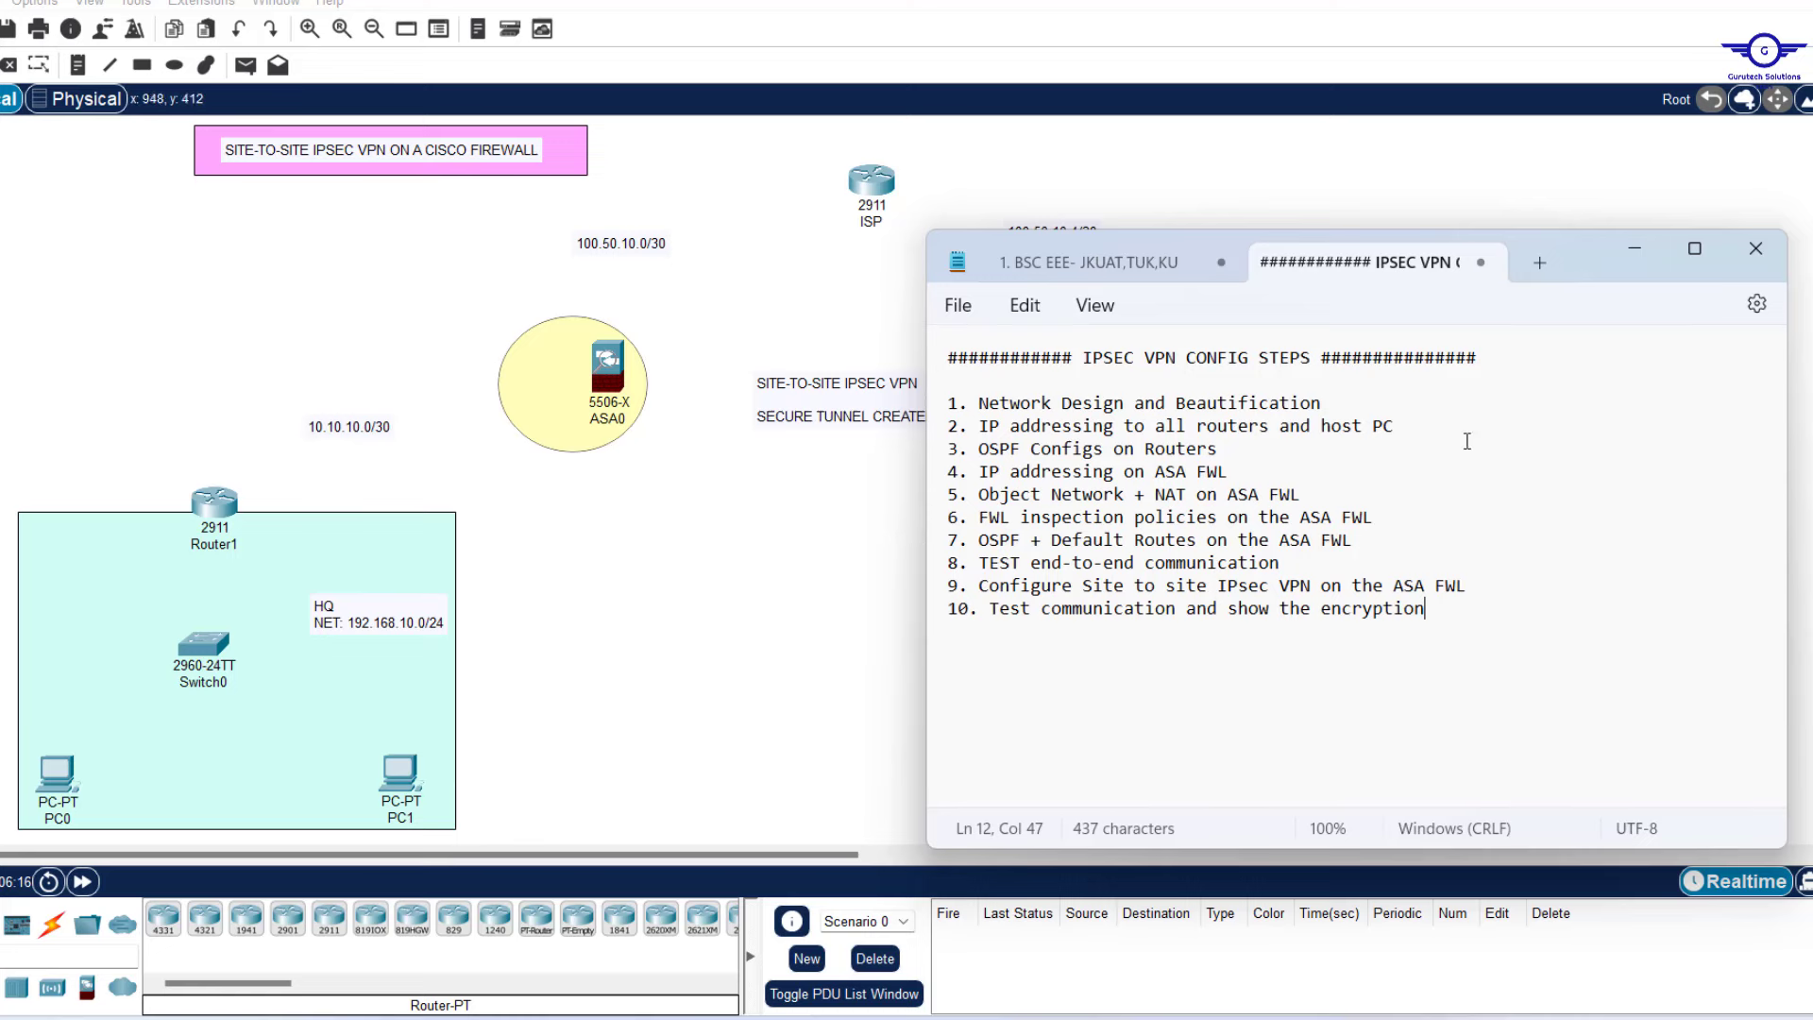
{"action": "left_click_drag", "start_coordinate": [1322, 400], "coordinate": [968, 406]}
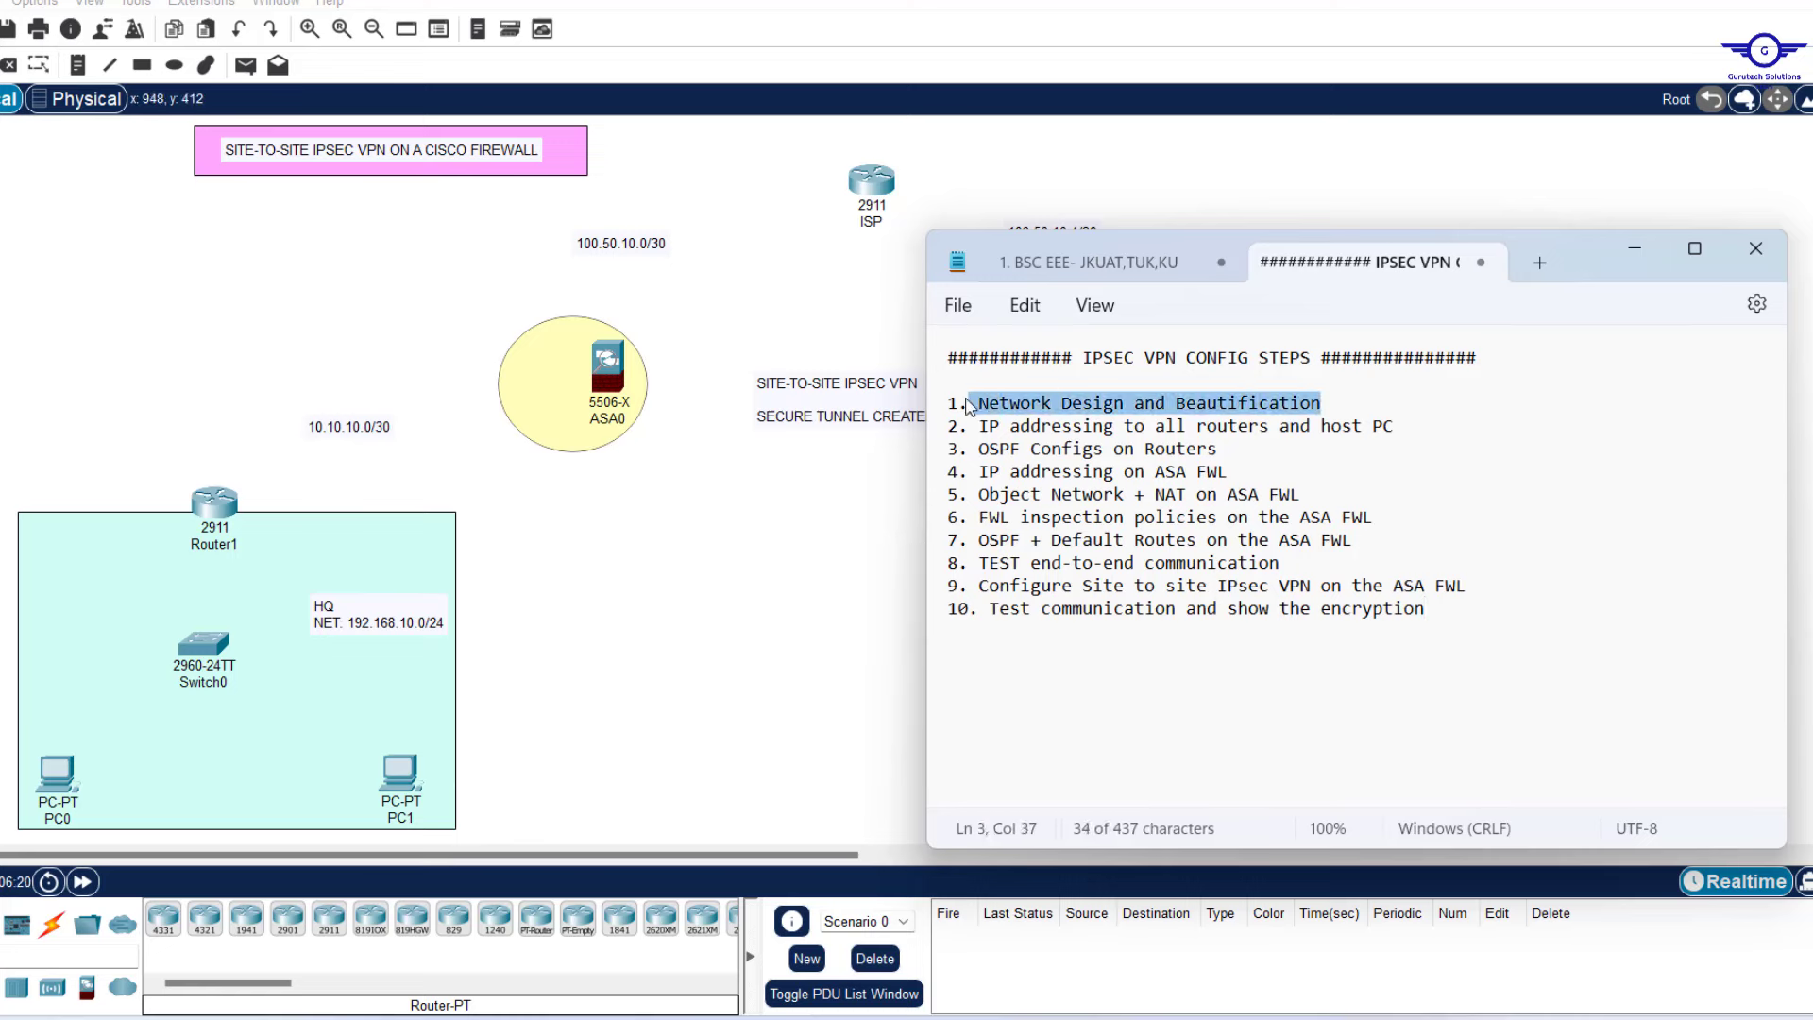
{"action": "left_click", "coordinate": [694, 544]}
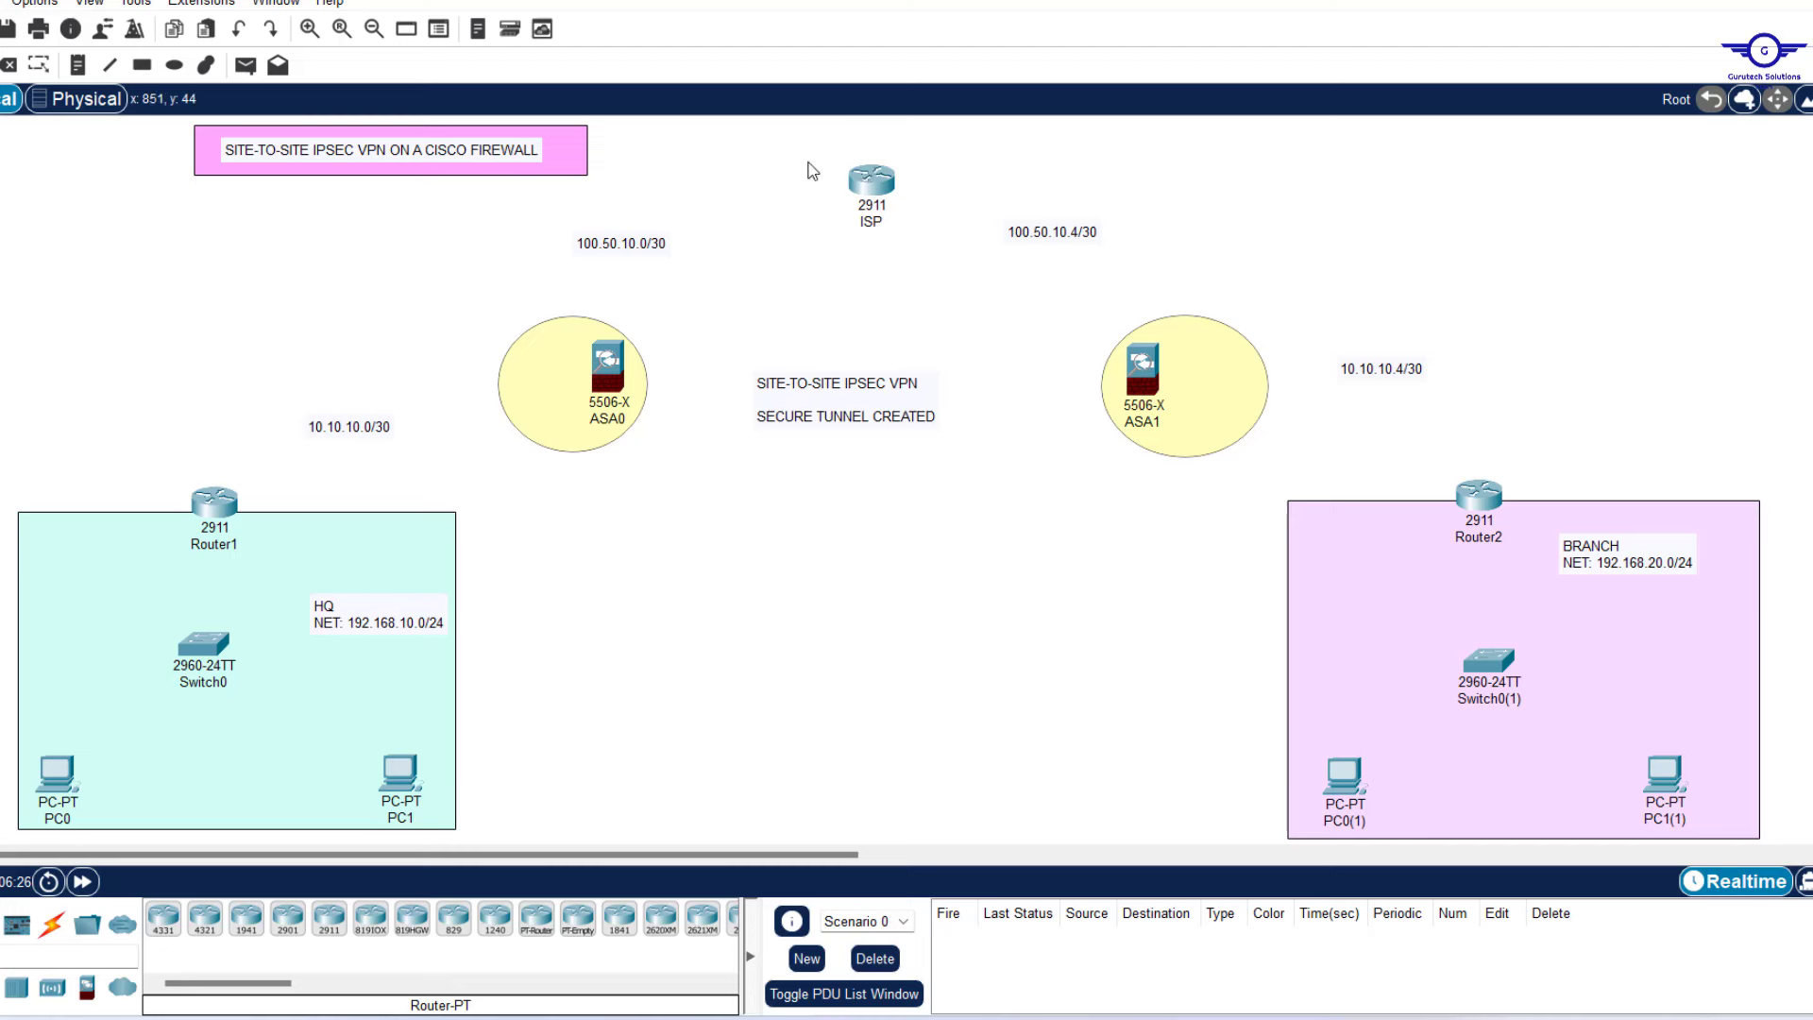
Trial-select the ISP router, then the HQ area with ASA0 and the BRANCH area with ASA1.
{"action": "left_click_drag", "start_coordinate": [807, 162], "coordinate": [928, 259]}
{"action": "left_click", "coordinate": [789, 605]}
{"action": "left_click_drag", "start_coordinate": [114, 385], "coordinate": [634, 769]}
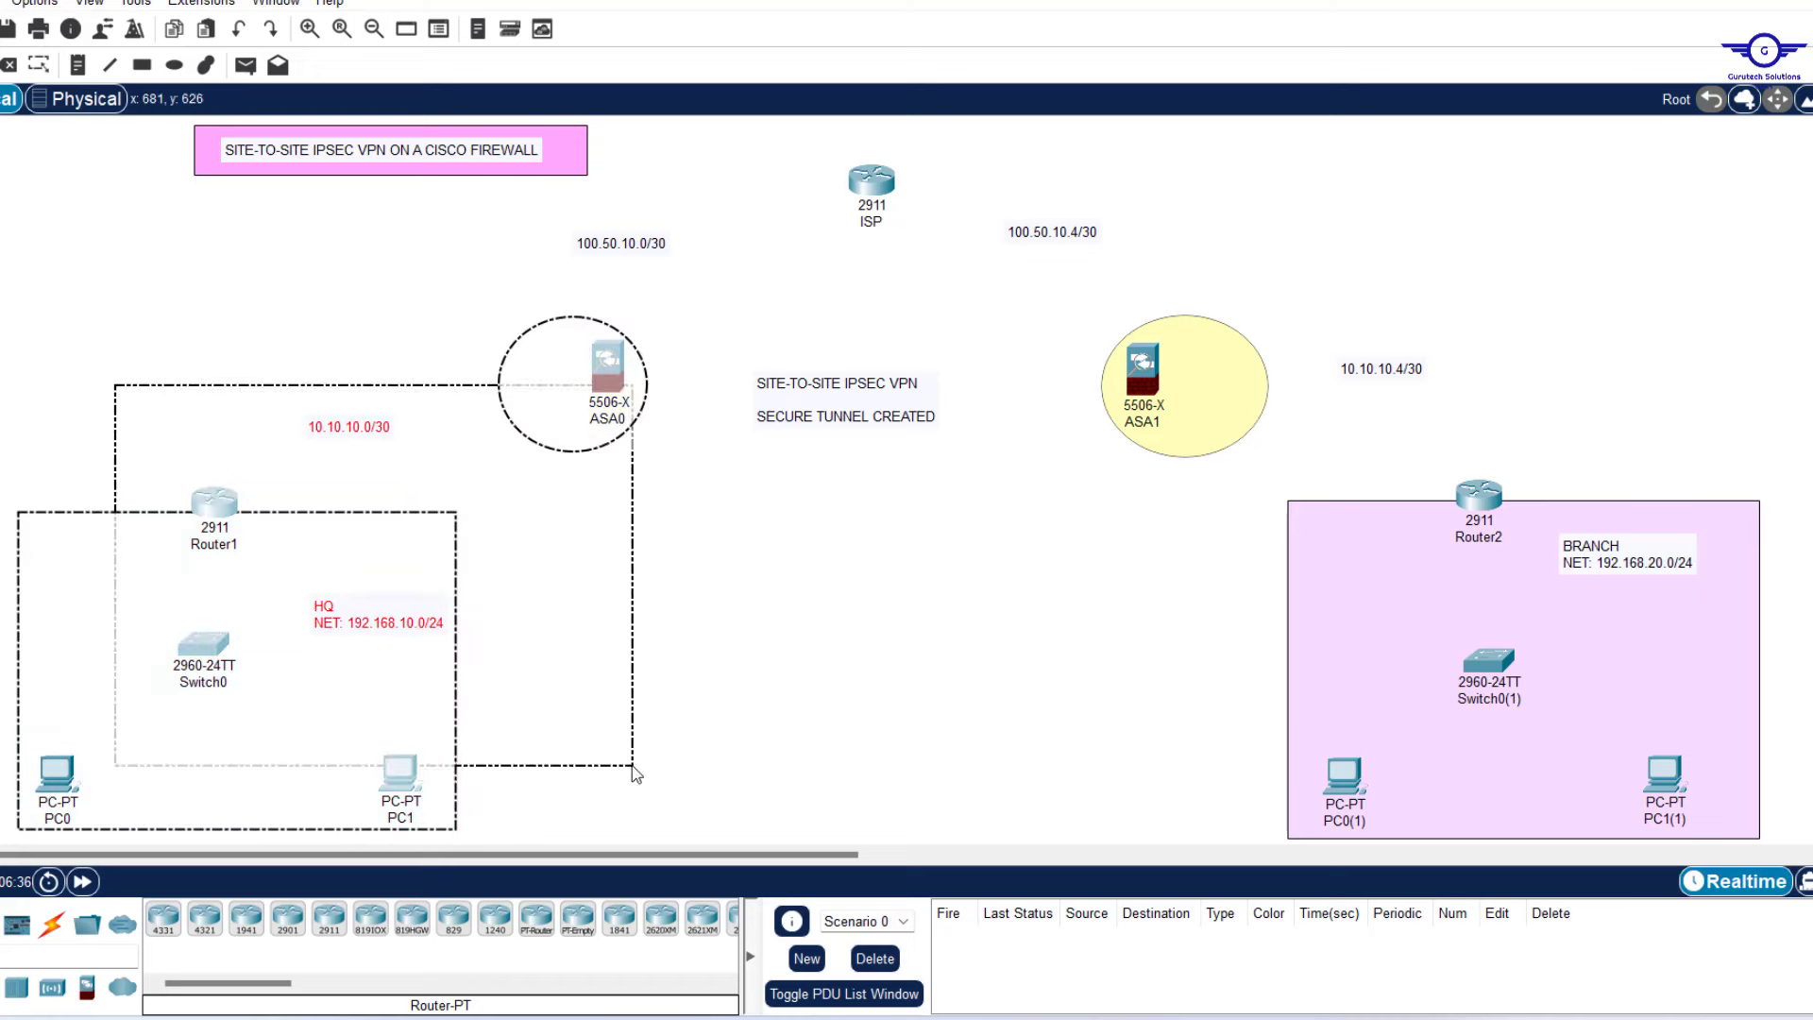
{"action": "left_click_drag", "start_coordinate": [1354, 261], "coordinate": [1660, 756]}
{"action": "left_click", "coordinate": [1057, 184]}
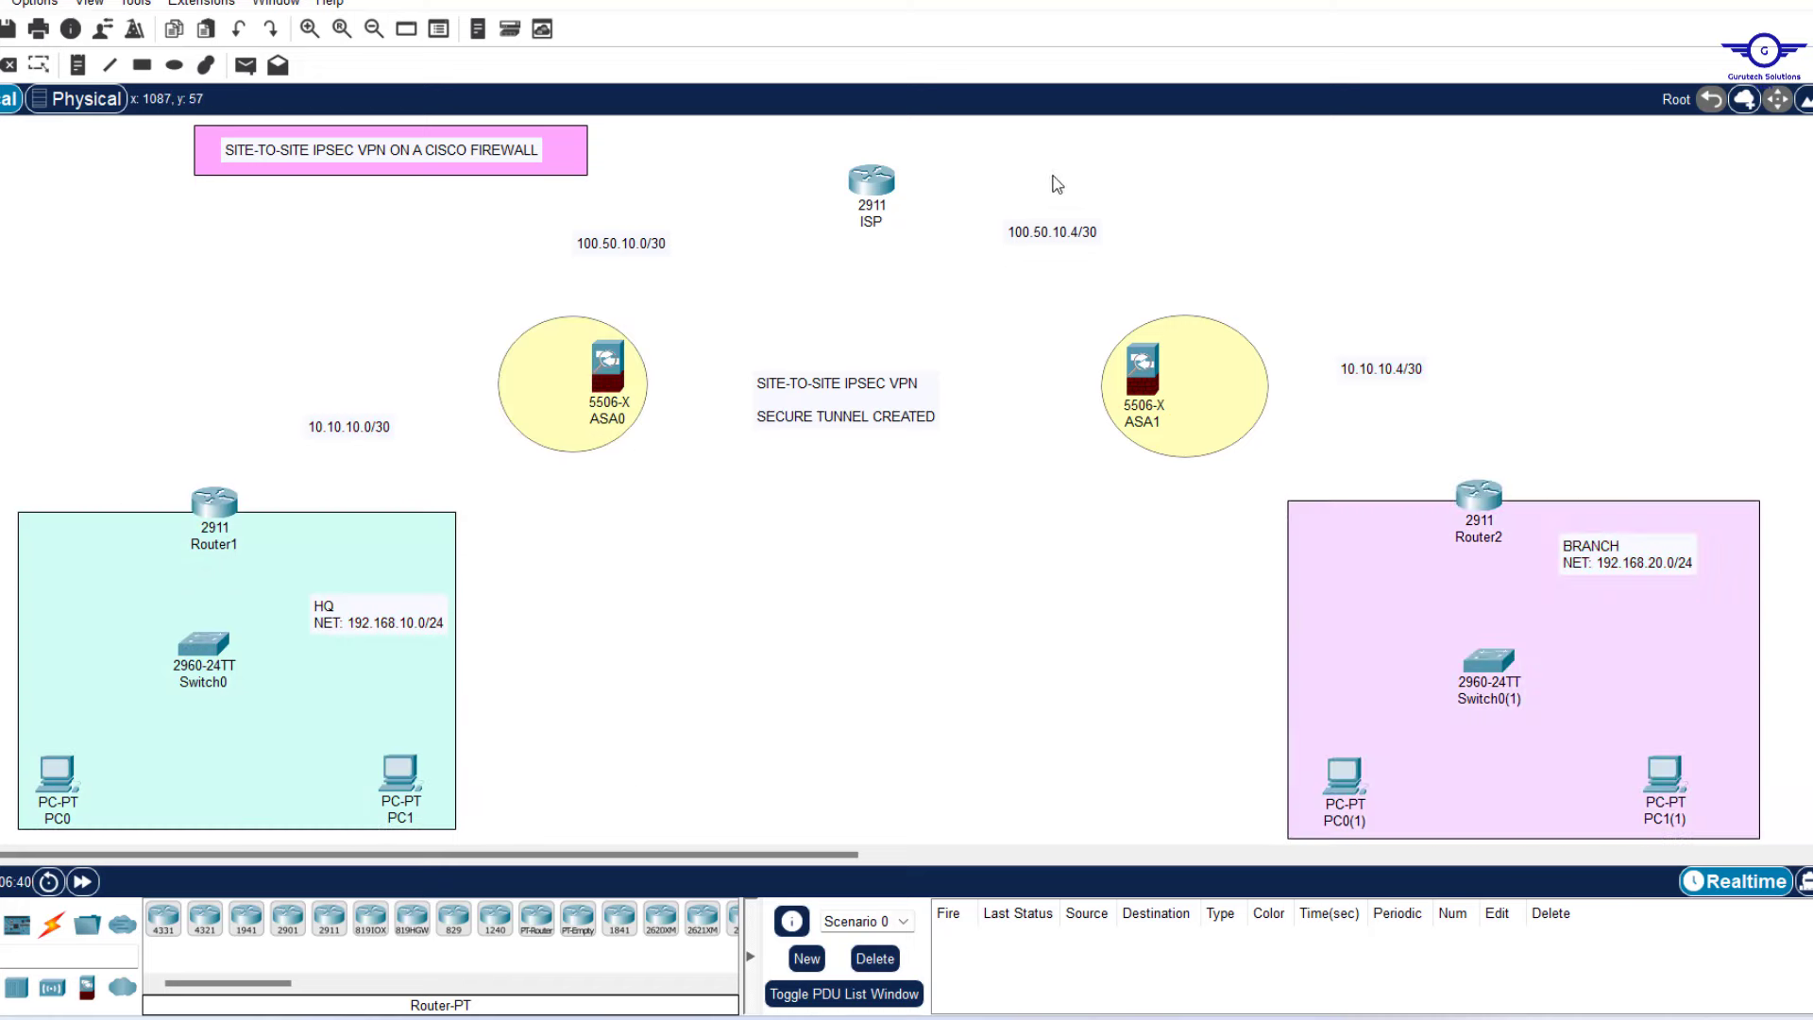
{"action": "left_click_drag", "start_coordinate": [1053, 175], "coordinate": [1762, 844]}
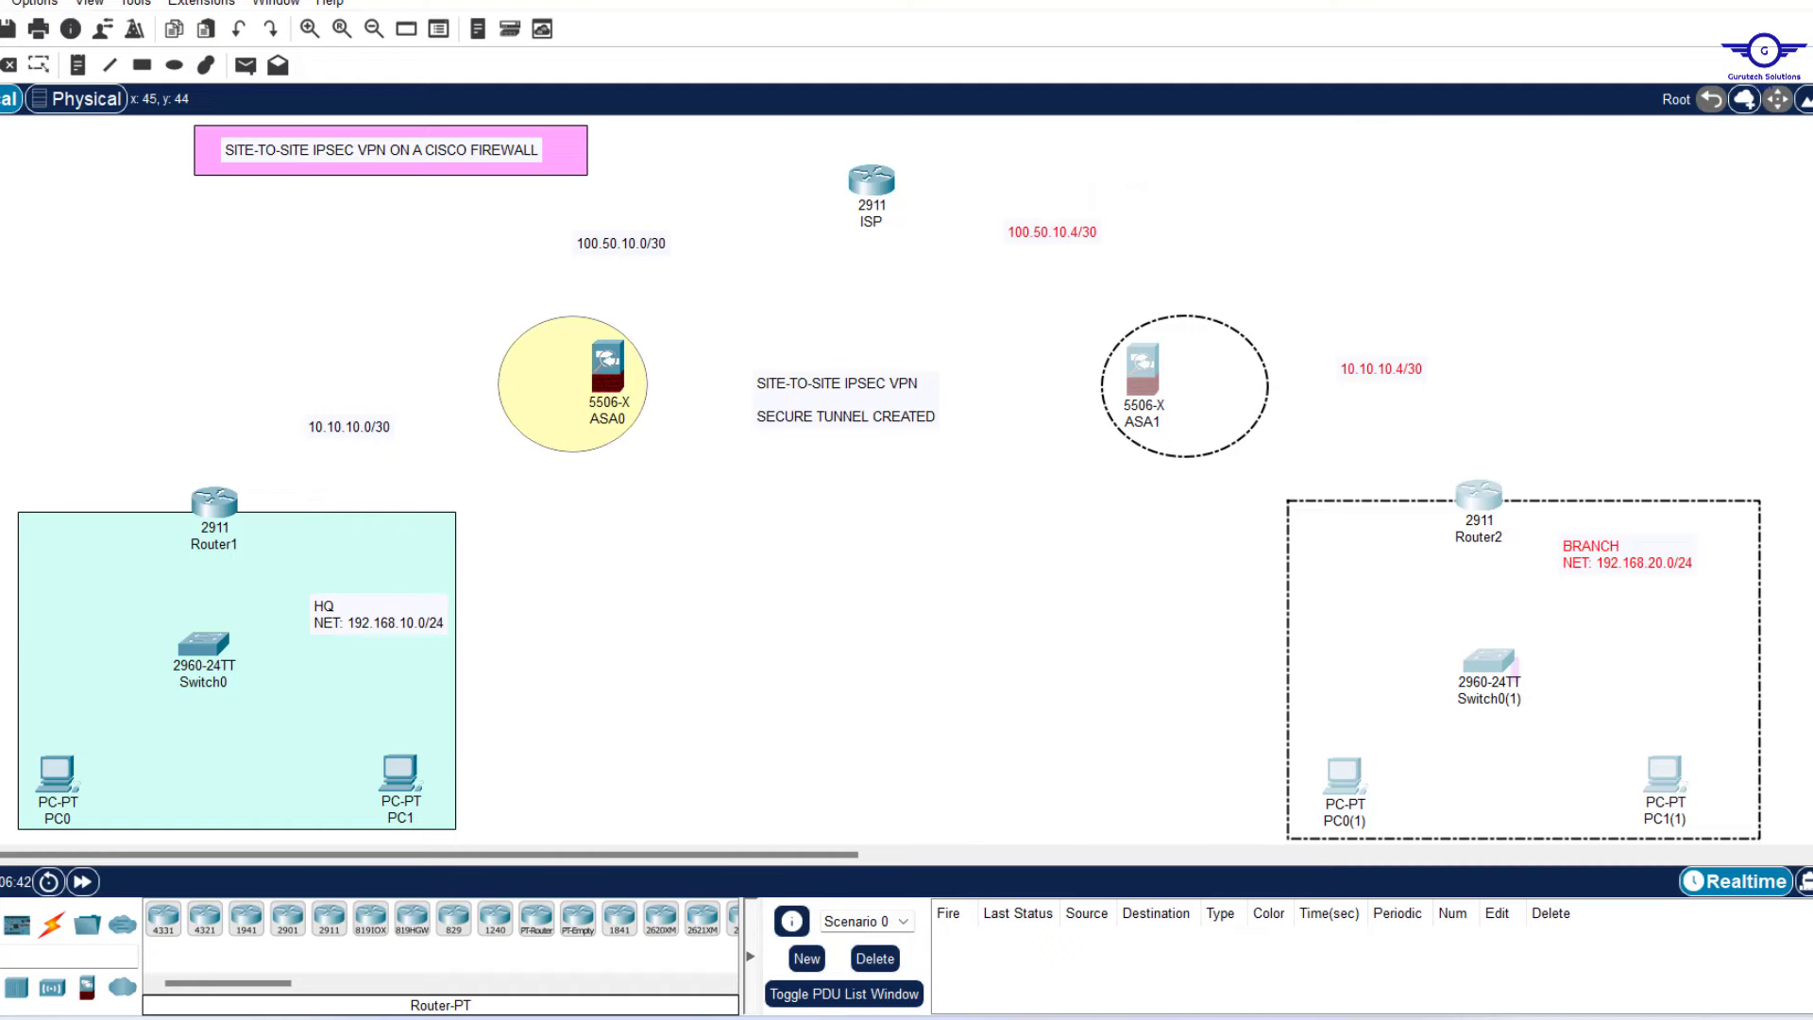
{"action": "left_click_drag", "start_coordinate": [14, 118], "coordinate": [651, 798]}
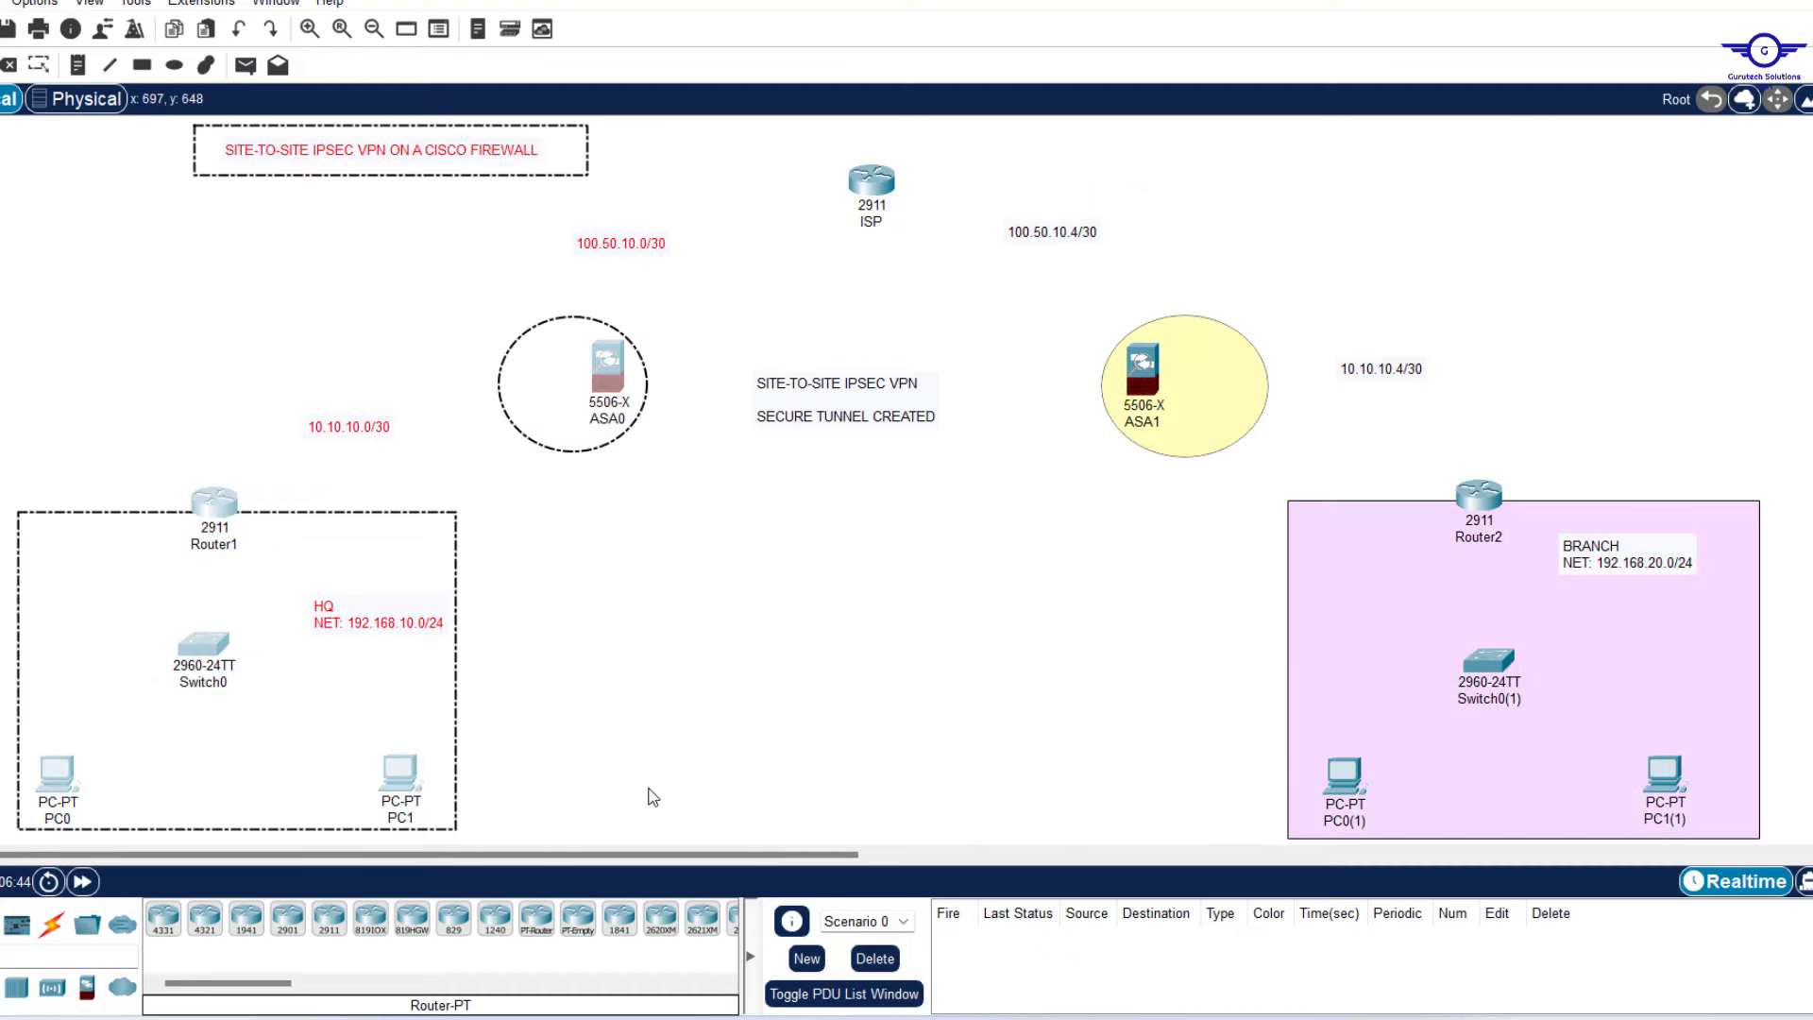
{"action": "left_click", "coordinate": [815, 641]}
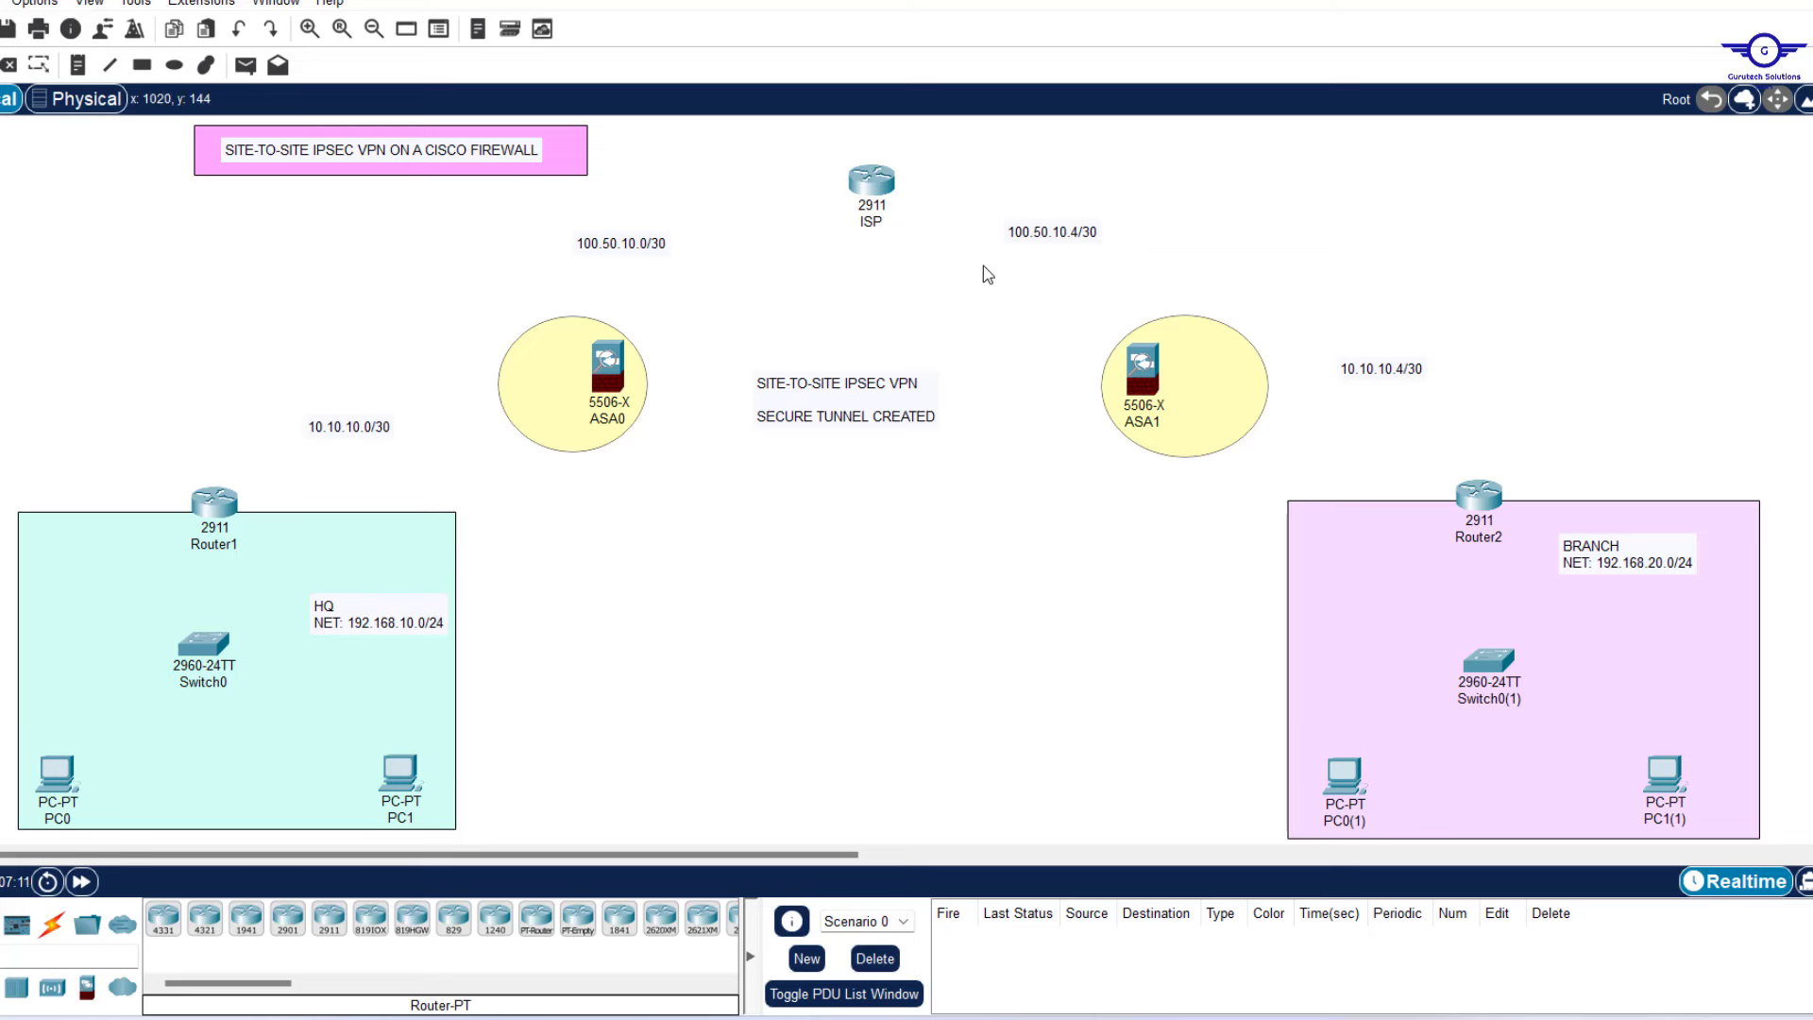
Select the ISP router, then select both ASA firewalls together.
{"action": "left_click_drag", "start_coordinate": [828, 152], "coordinate": [954, 291]}
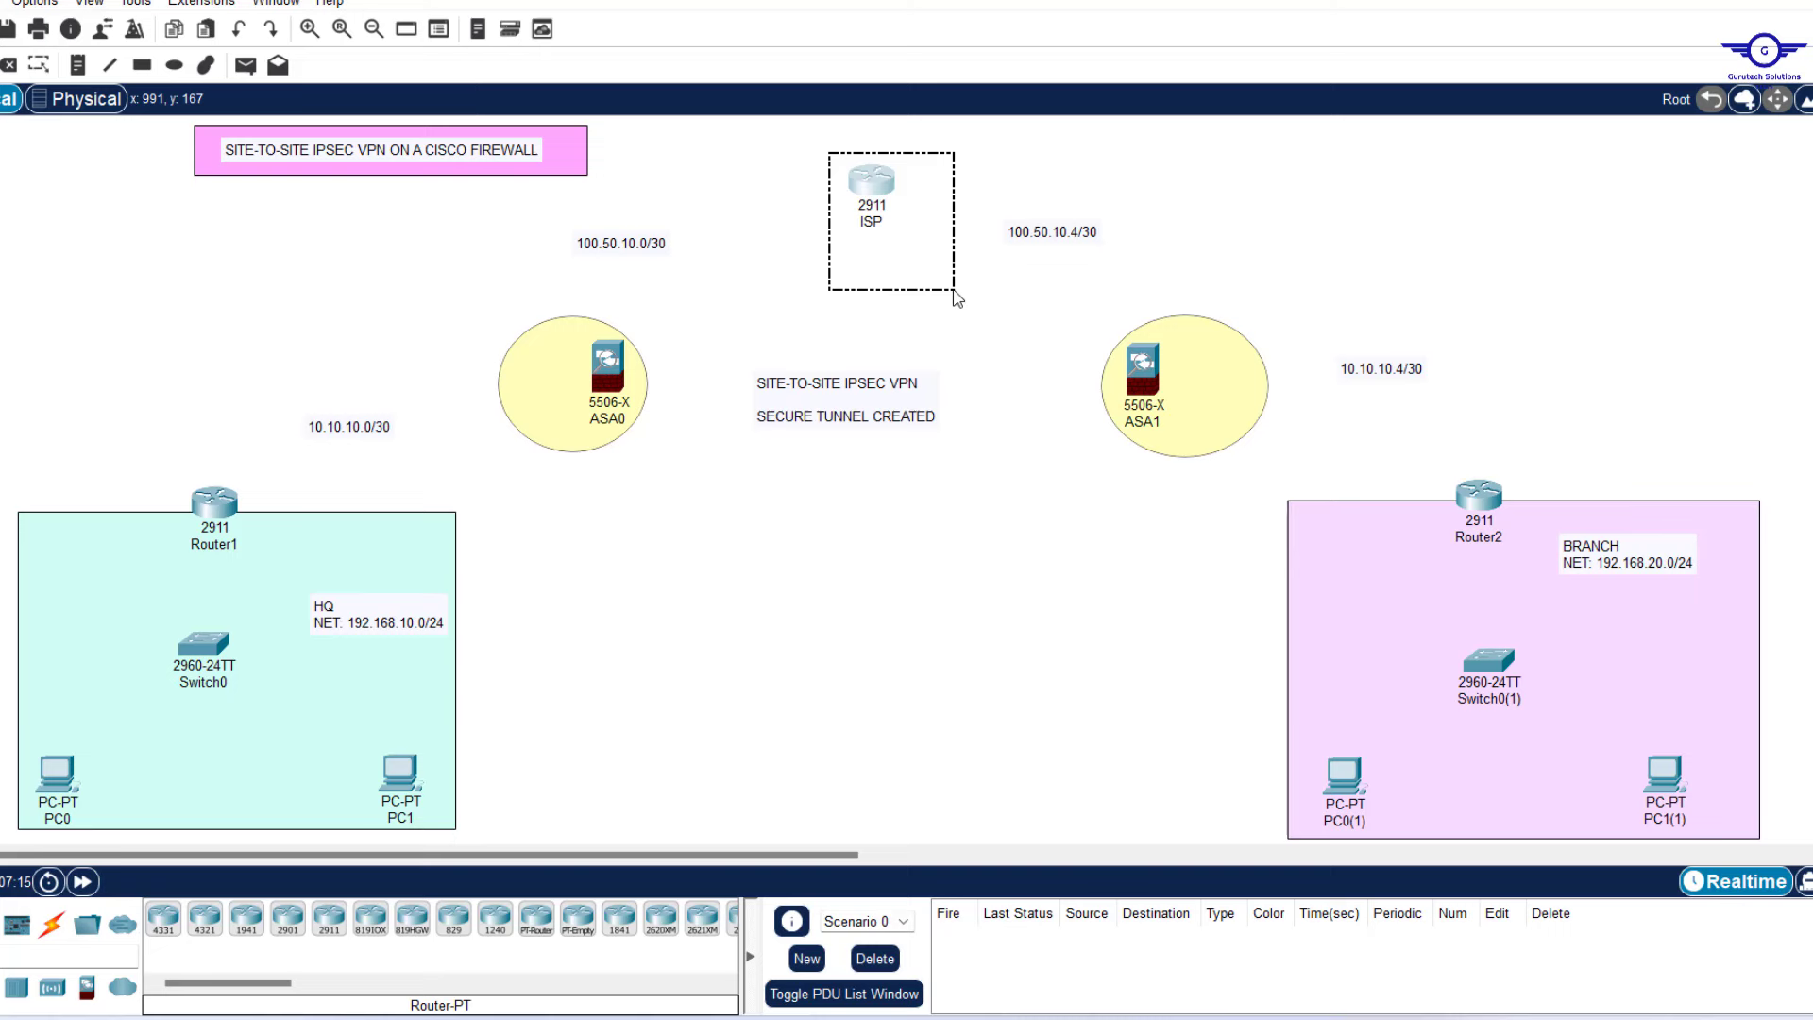
{"action": "left_click_drag", "start_coordinate": [954, 291], "coordinate": [954, 291]}
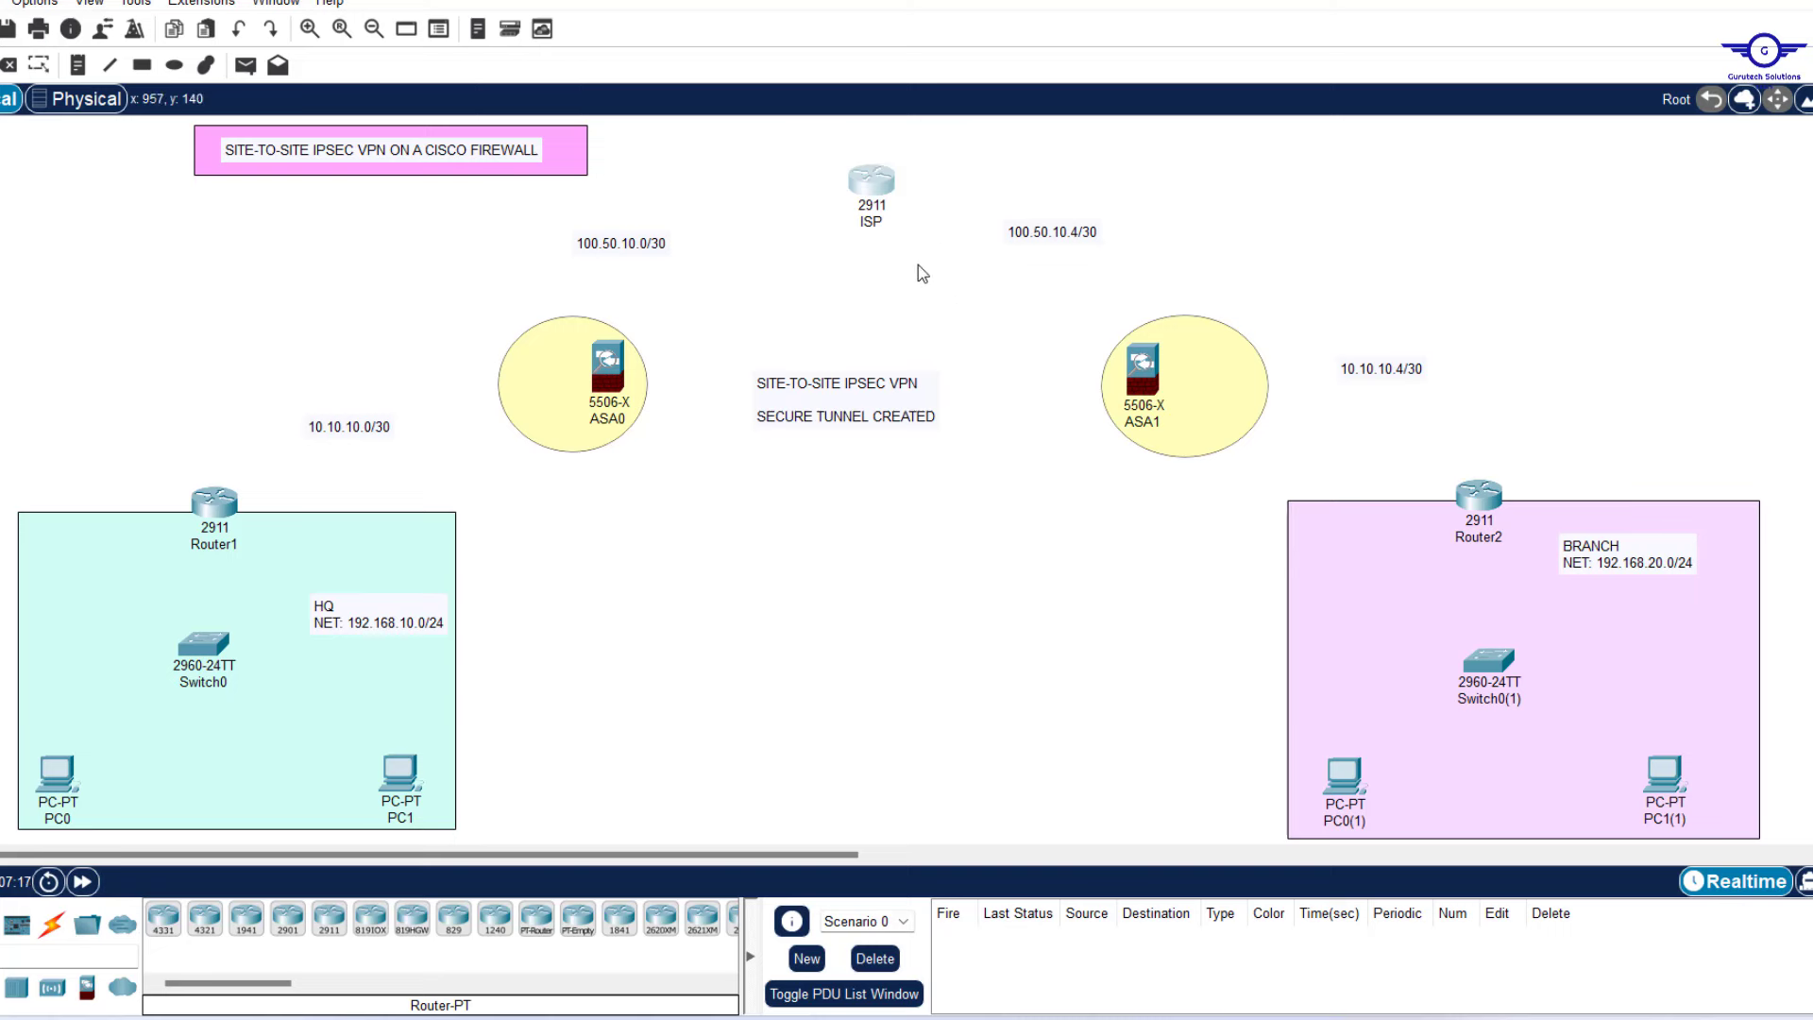
{"action": "left_click", "coordinate": [917, 265]}
{"action": "mouse_move", "coordinate": [887, 210]}
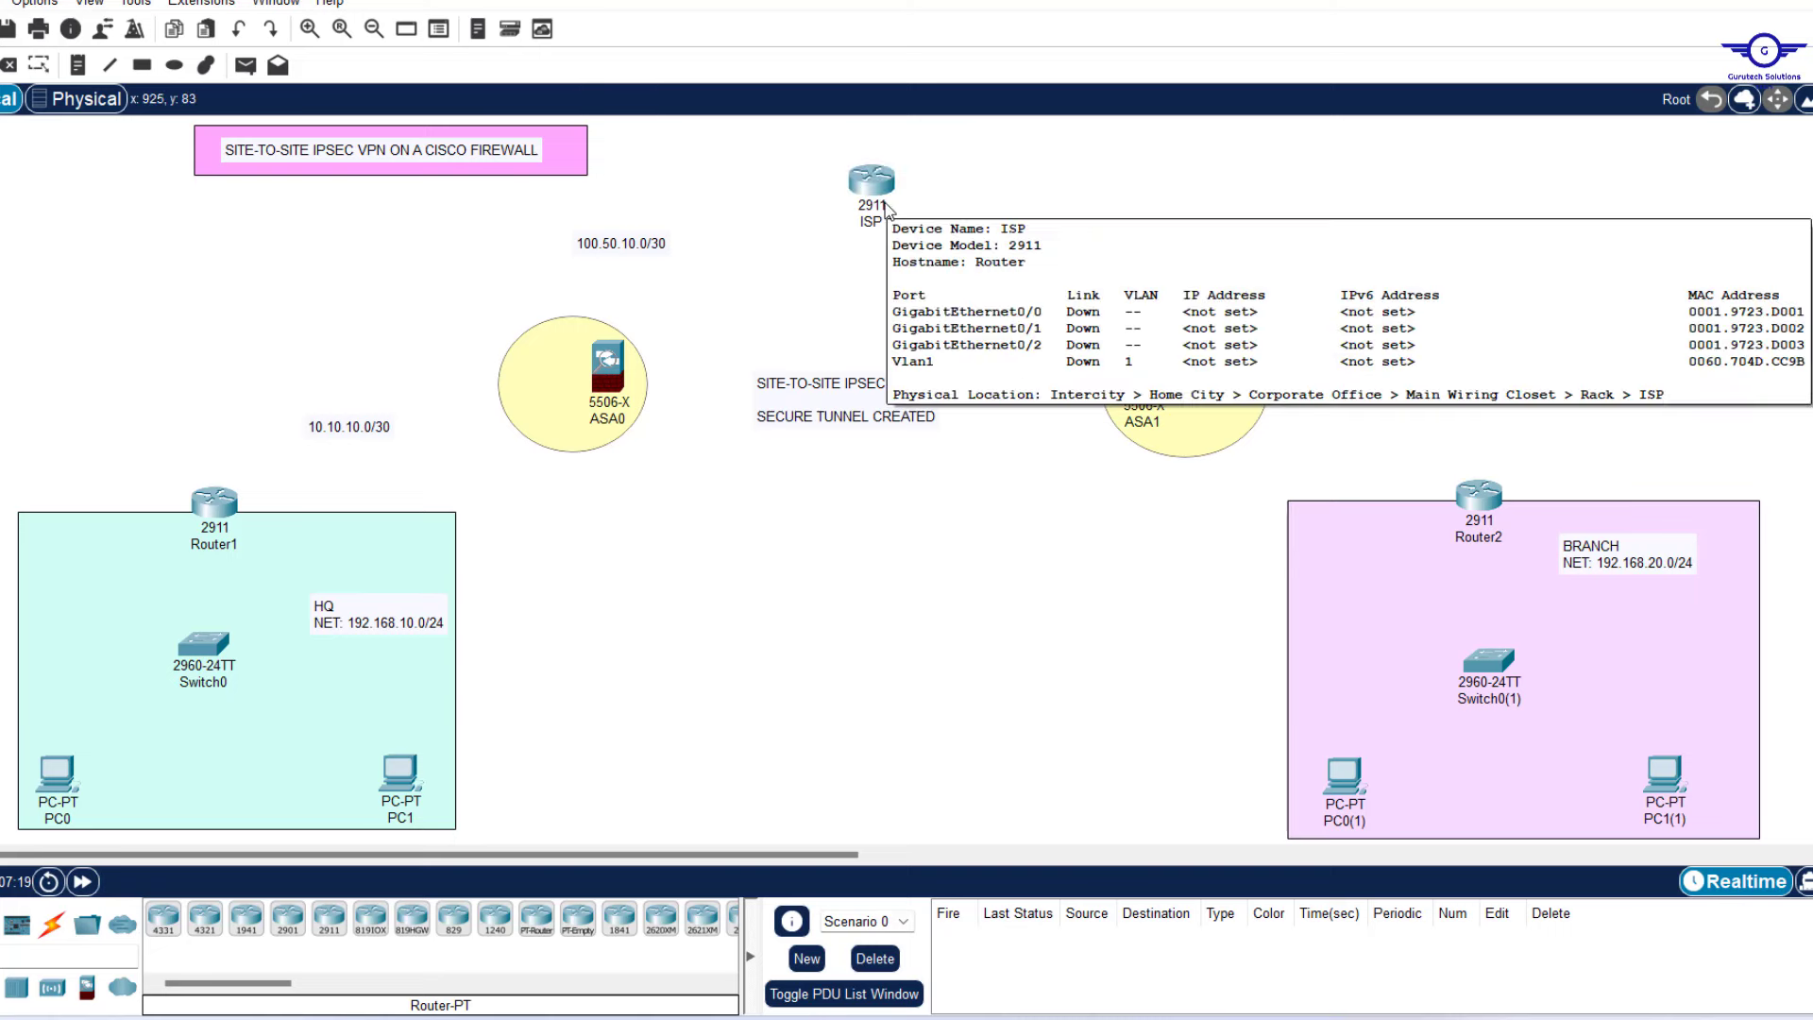
{"action": "left_click_drag", "start_coordinate": [469, 273], "coordinate": [1289, 472]}
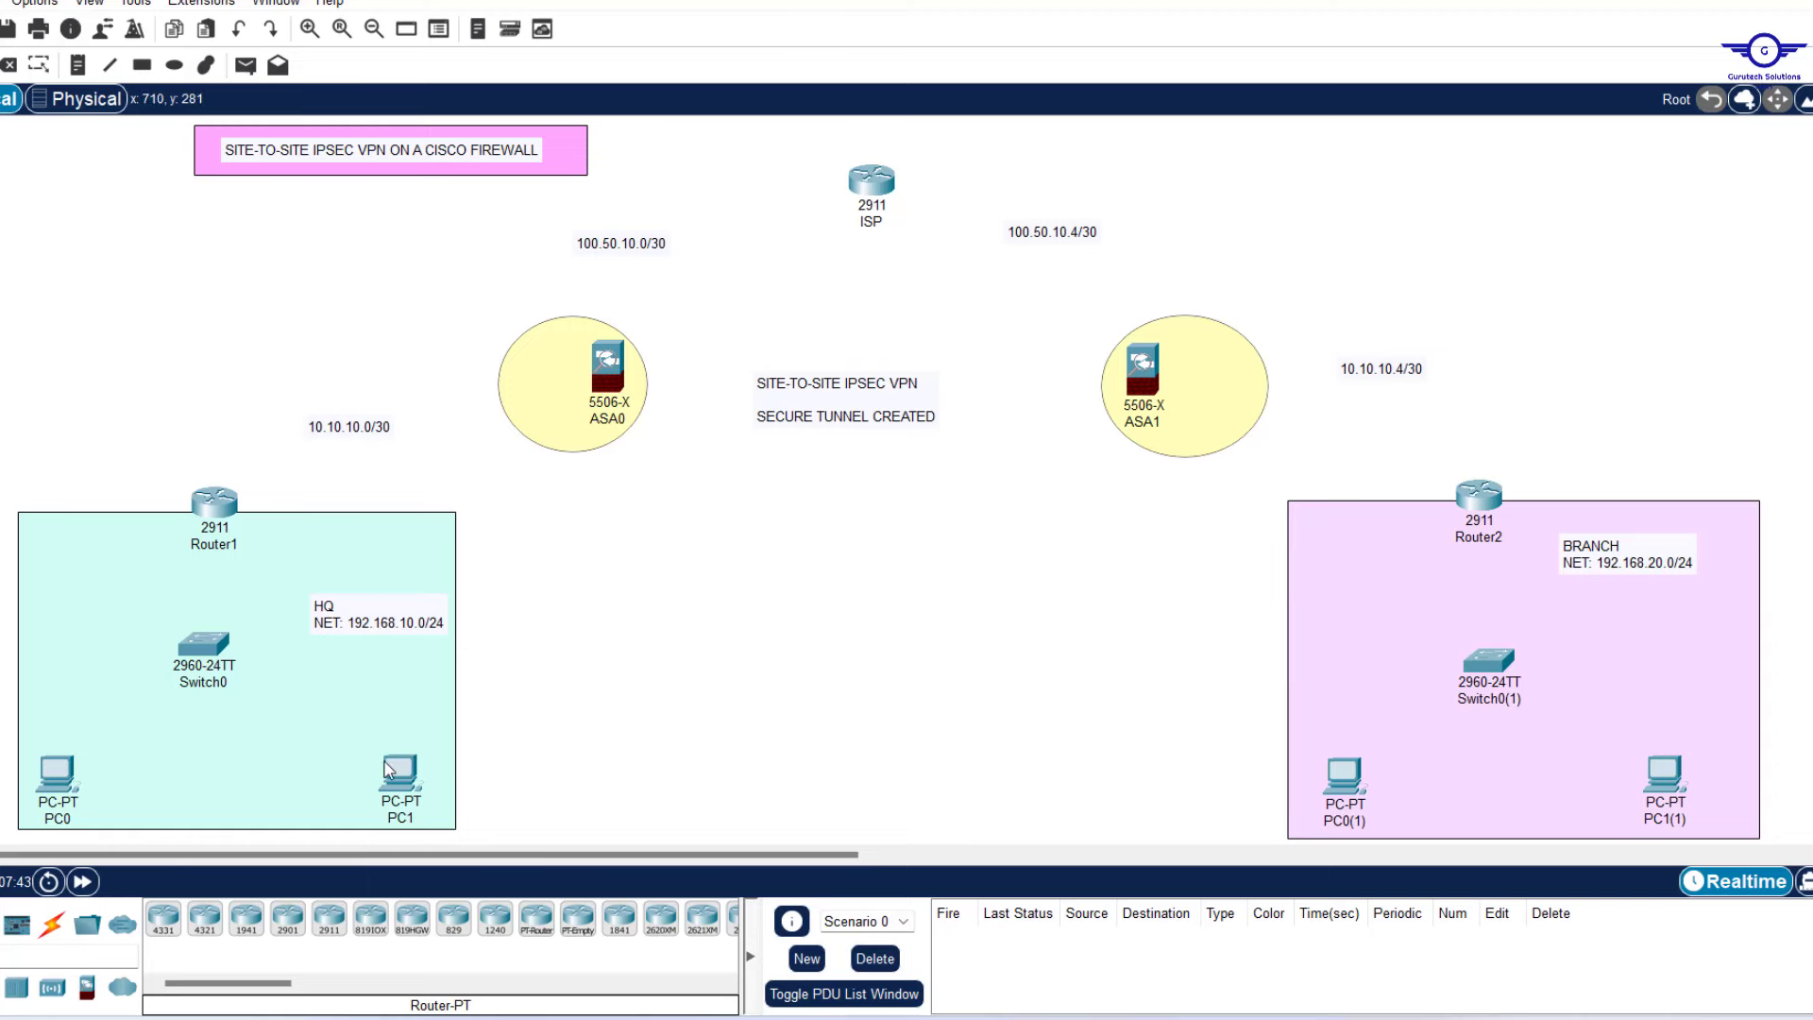
Pick the 5506-X firewall from Security, then marquee-select the HQ and BRANCH areas.
{"action": "left_click", "coordinate": [86, 988]}
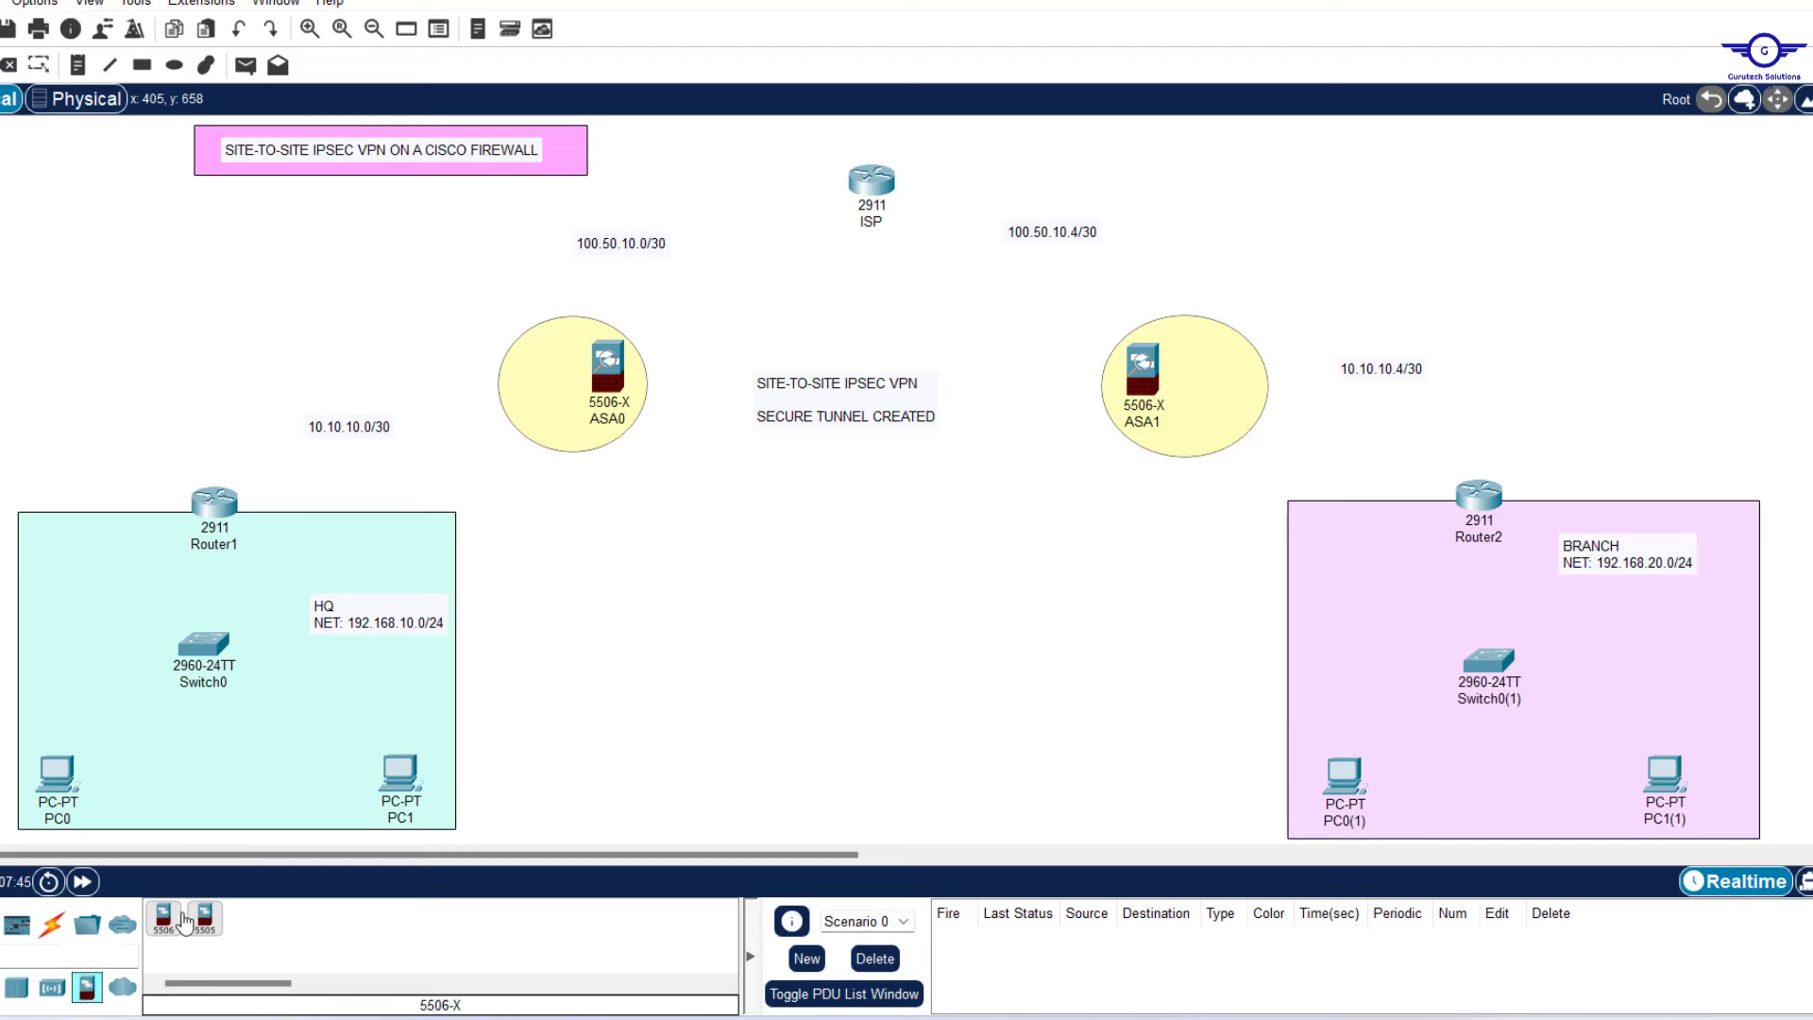
{"action": "left_click", "coordinate": [164, 918]}
{"action": "left_click_drag", "start_coordinate": [3, 465], "coordinate": [491, 827]}
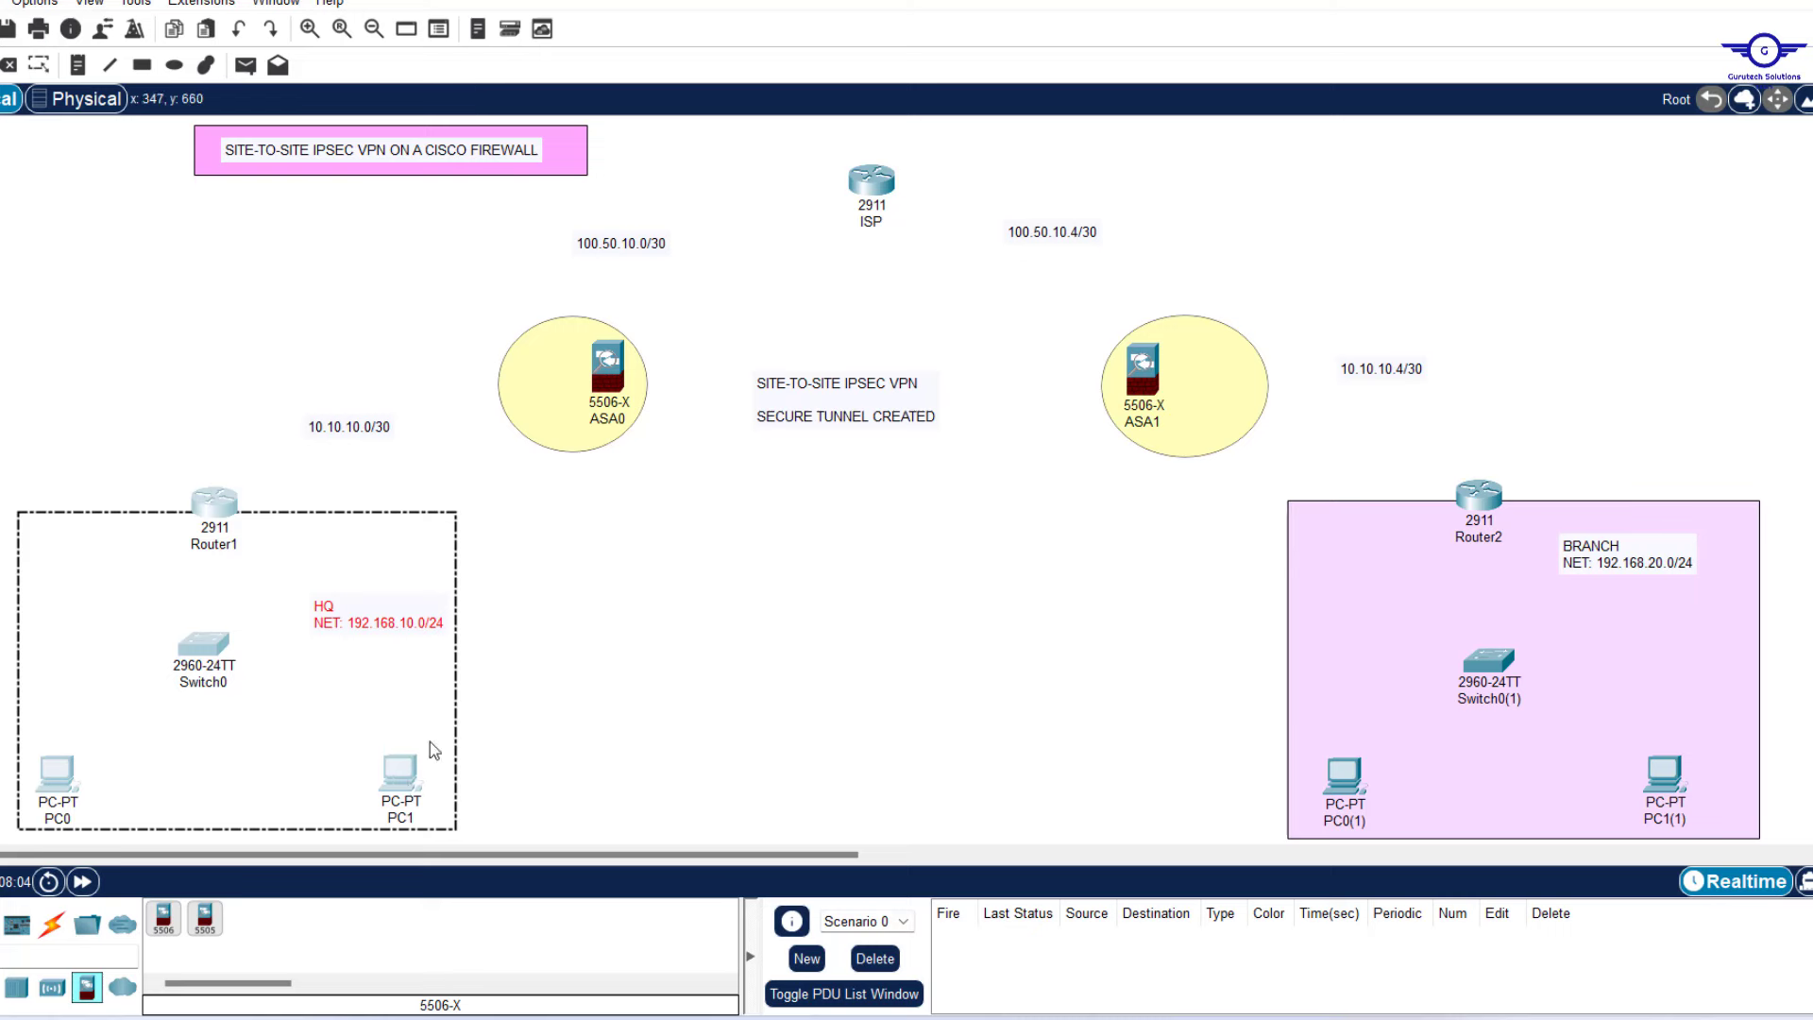
{"action": "left_click_drag", "start_coordinate": [1343, 427], "coordinate": [1793, 841]}
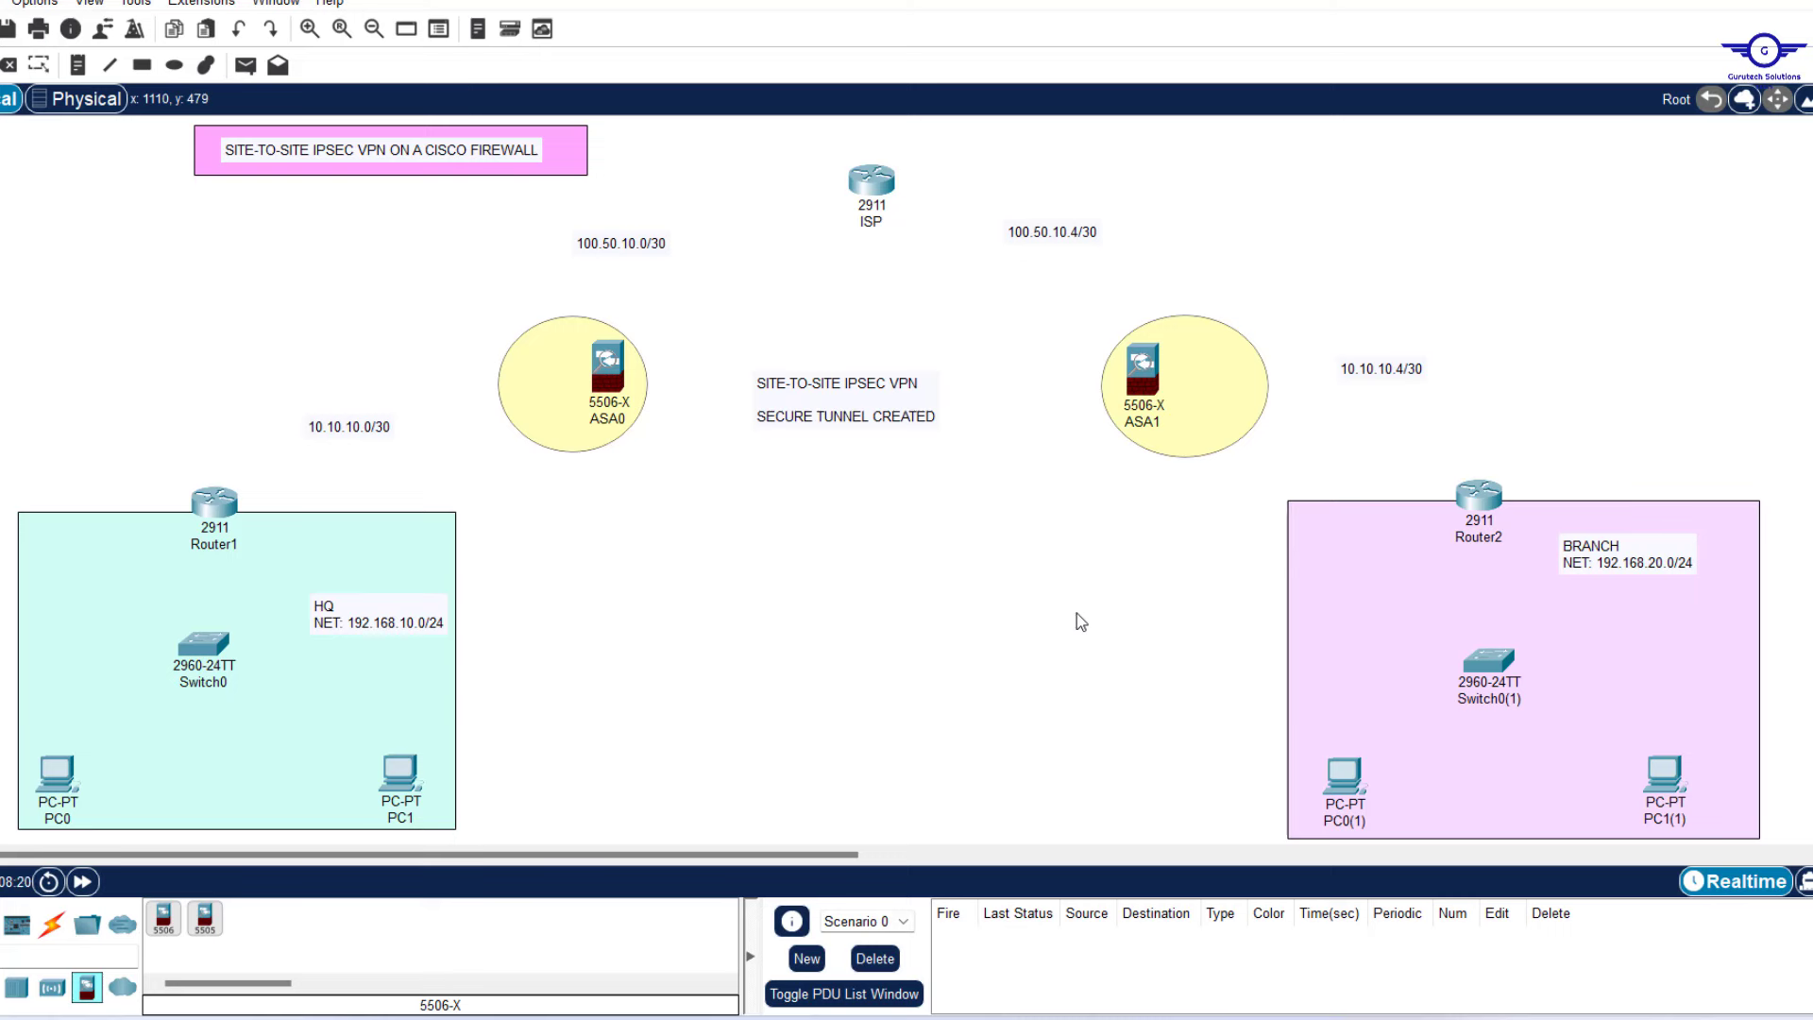
Using the automatic connection type, cable the ISP to both ASAs and ASA0 to Router1.
{"action": "left_click", "coordinate": [51, 924]}
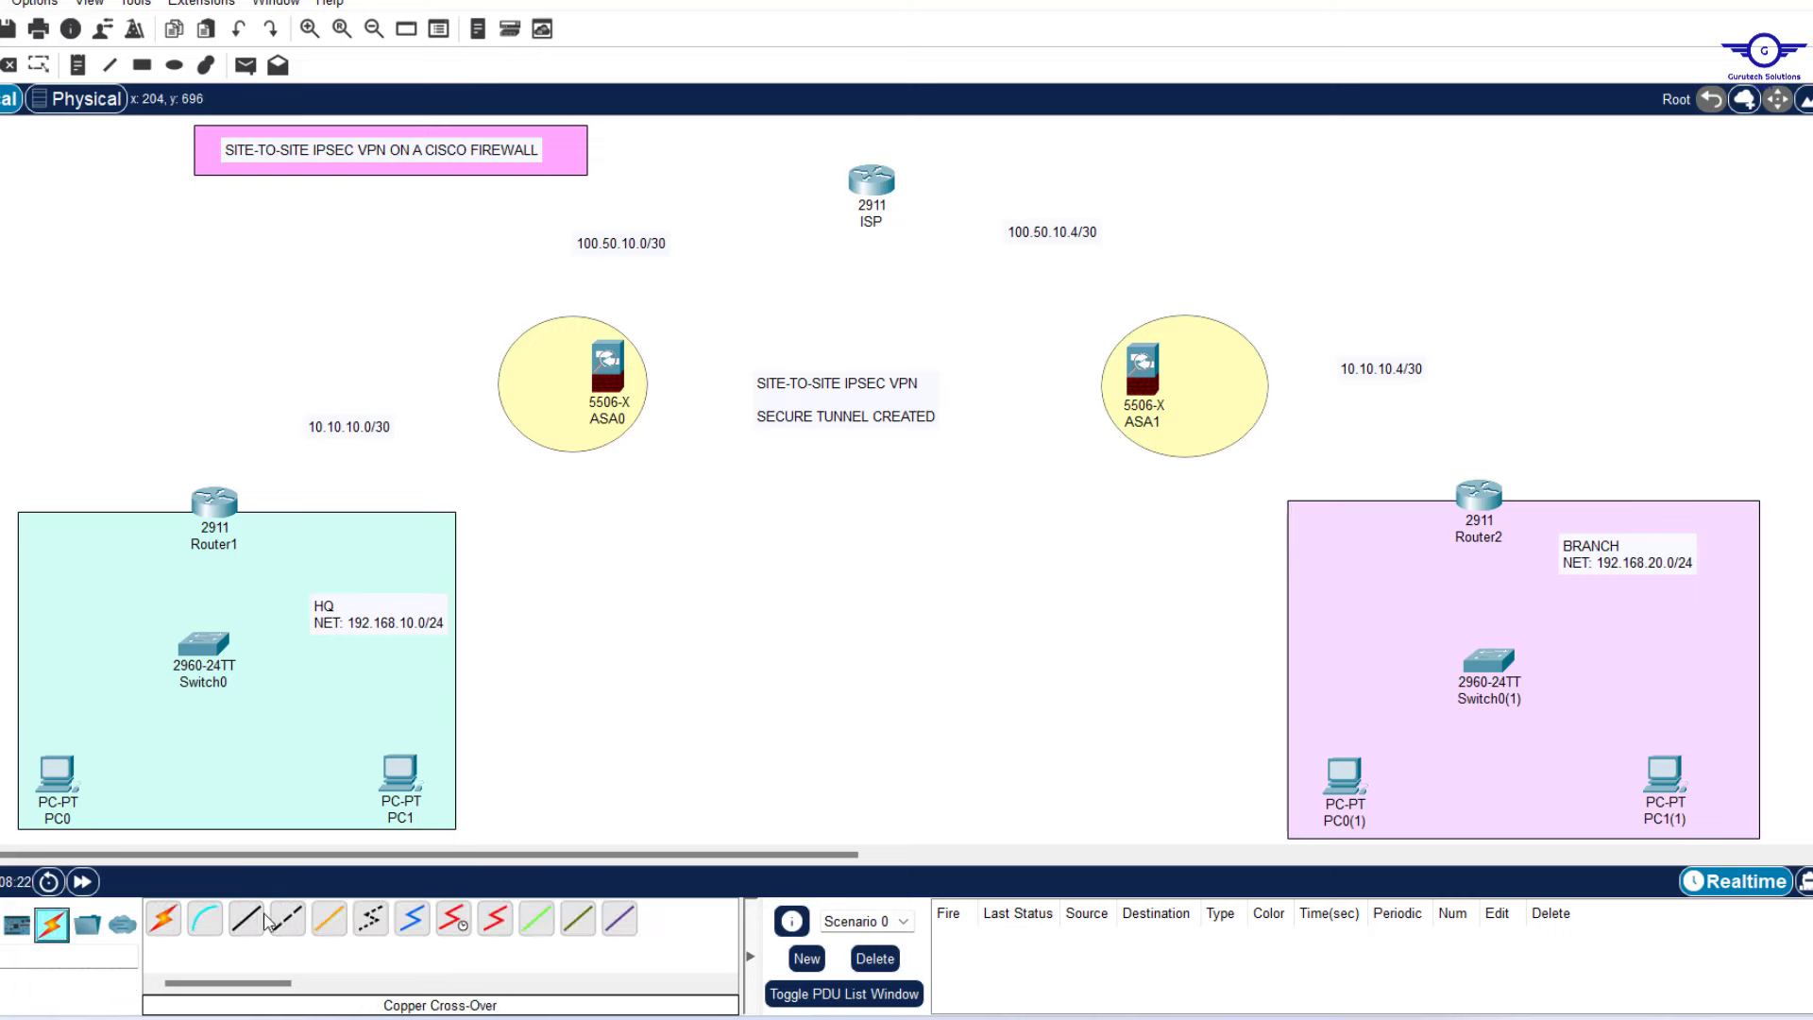
{"action": "left_click", "coordinate": [163, 918]}
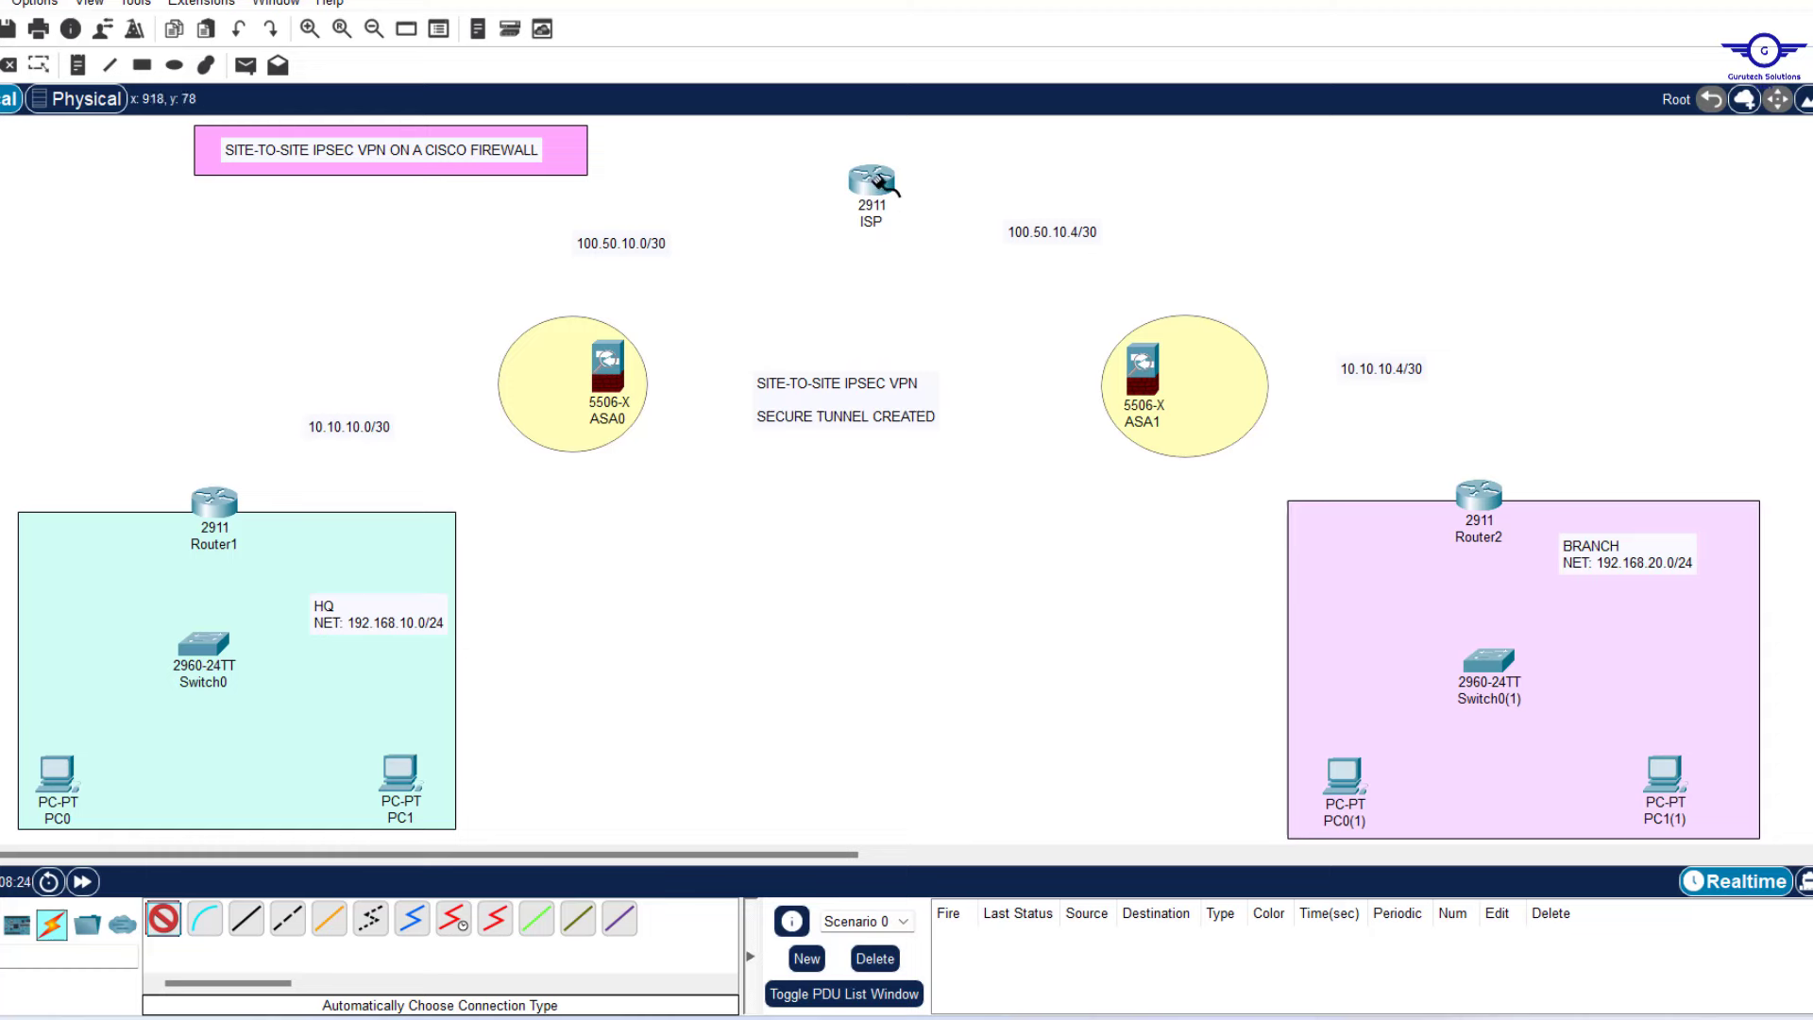
{"action": "mouse_move", "coordinate": [874, 191]}
{"action": "left_click", "coordinate": [874, 186]}
{"action": "left_click", "coordinate": [607, 367]}
{"action": "left_click", "coordinate": [163, 920]}
{"action": "left_click", "coordinate": [873, 182]}
{"action": "left_click", "coordinate": [1142, 368]}
{"action": "left_click", "coordinate": [163, 919]}
{"action": "left_click", "coordinate": [607, 366]}
{"action": "left_click", "coordinate": [214, 501]}
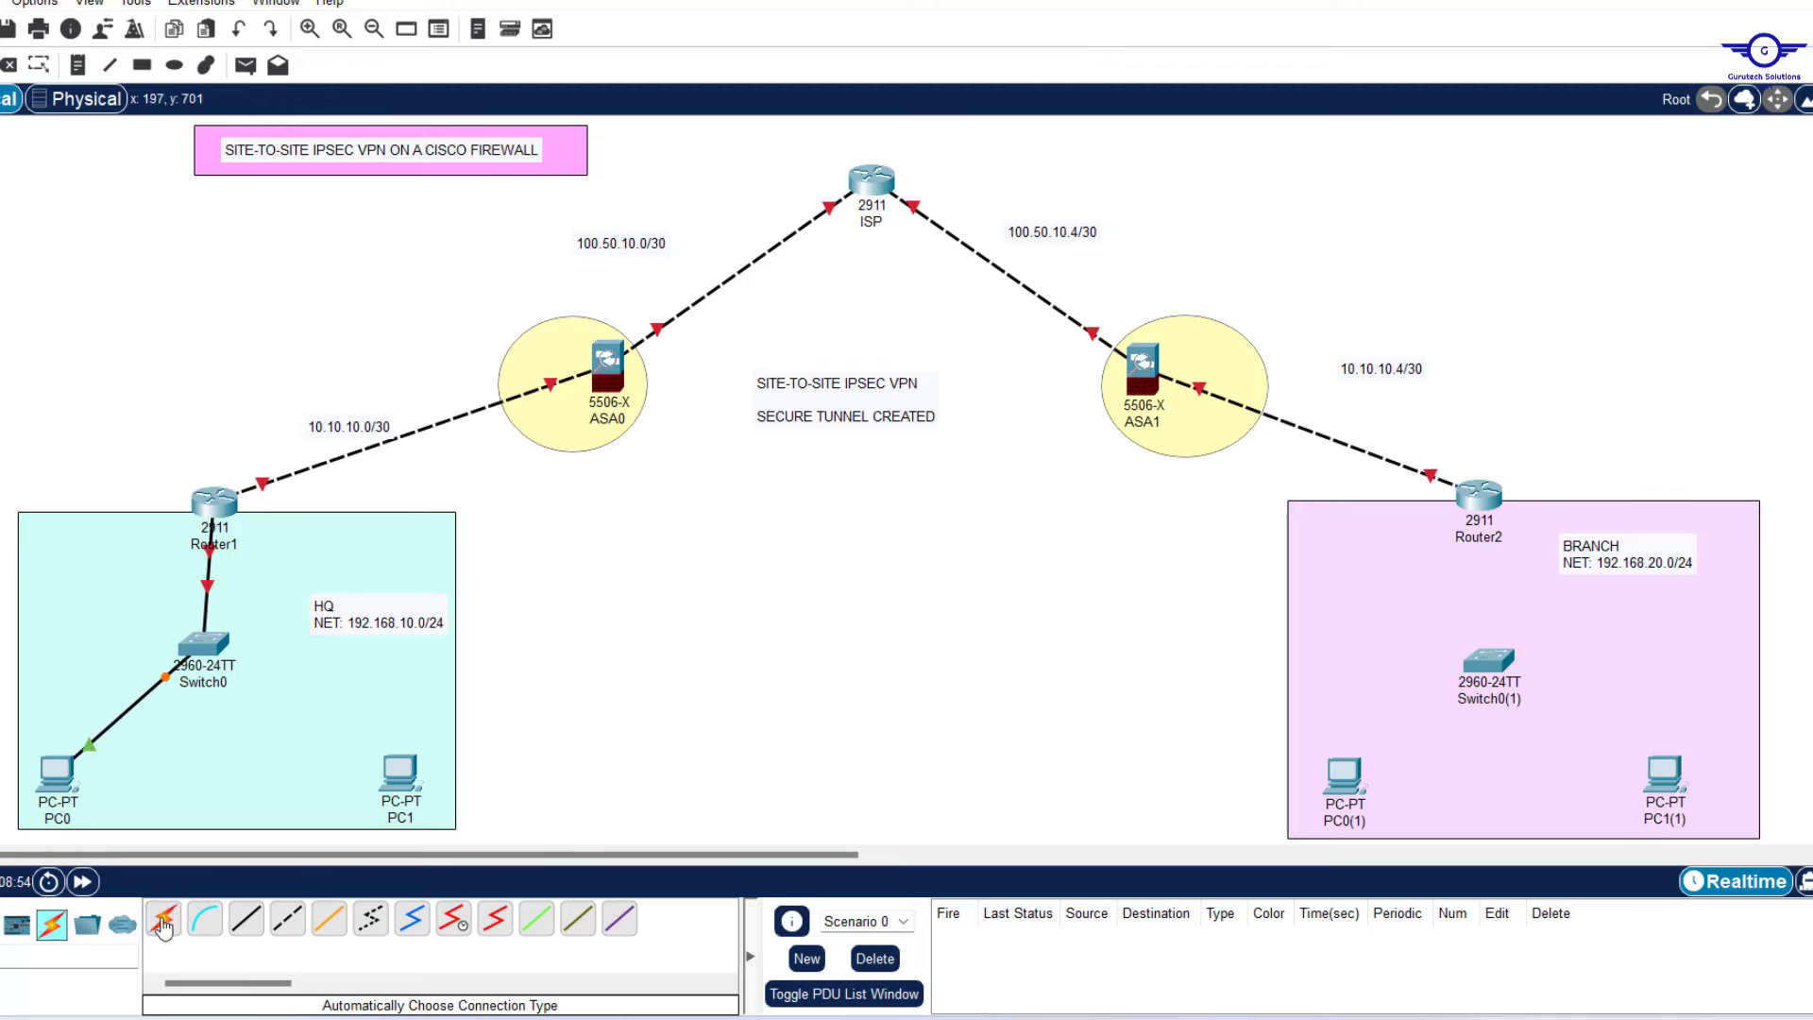
Cable the remaining PCs to their switches and the BRANCH switch to its router.
{"action": "left_click", "coordinate": [164, 920]}
{"action": "left_click", "coordinate": [204, 643]}
{"action": "left_click", "coordinate": [401, 772]}
{"action": "left_click", "coordinate": [163, 920]}
{"action": "left_click", "coordinate": [1479, 495]}
{"action": "left_click", "coordinate": [1489, 660]}
{"action": "left_click", "coordinate": [163, 920]}
Reposition ASA1 and Router2 to tidy the BRANCH layout.
{"action": "left_click_drag", "start_coordinate": [1175, 359], "coordinate": [1240, 458]}
{"action": "left_click_drag", "start_coordinate": [1479, 495], "coordinate": [1474, 468]}
{"action": "left_click_drag", "start_coordinate": [1154, 401], "coordinate": [1336, 562]}
{"action": "left_click_drag", "start_coordinate": [1243, 472], "coordinate": [1213, 372]}
{"action": "left_click", "coordinate": [1071, 543]}
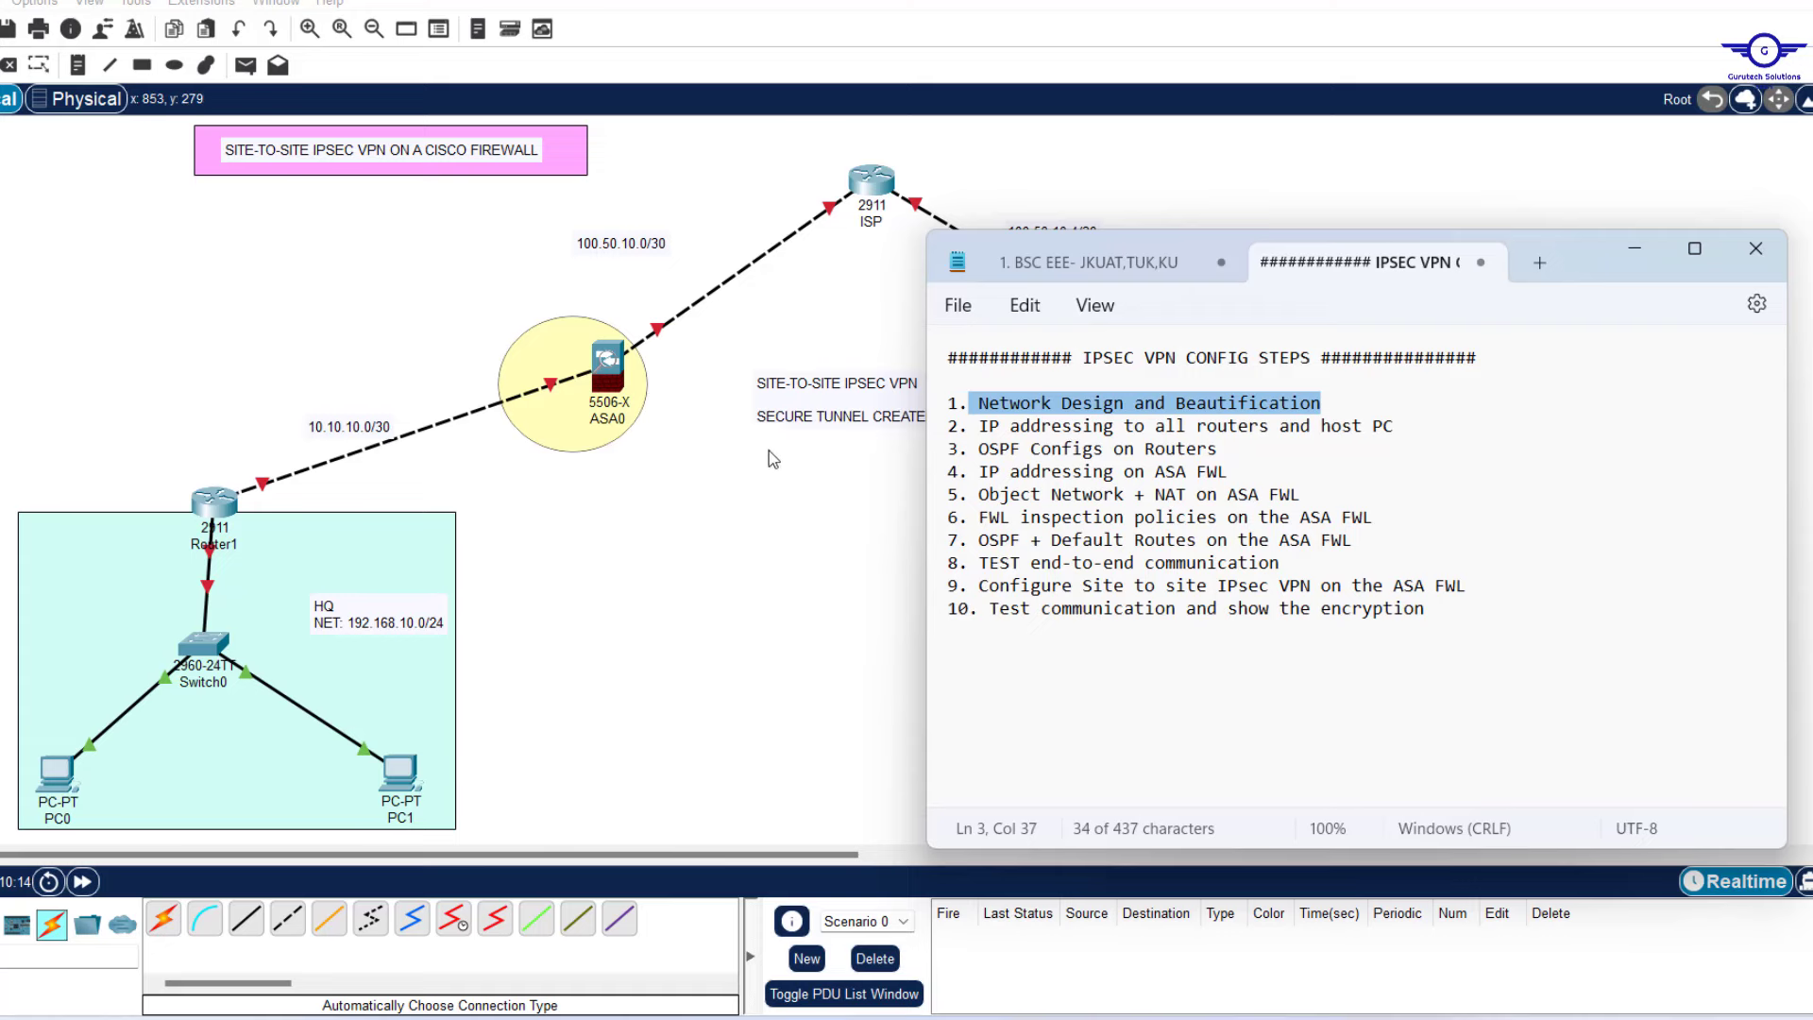
{"action": "left_click", "coordinate": [735, 518]}
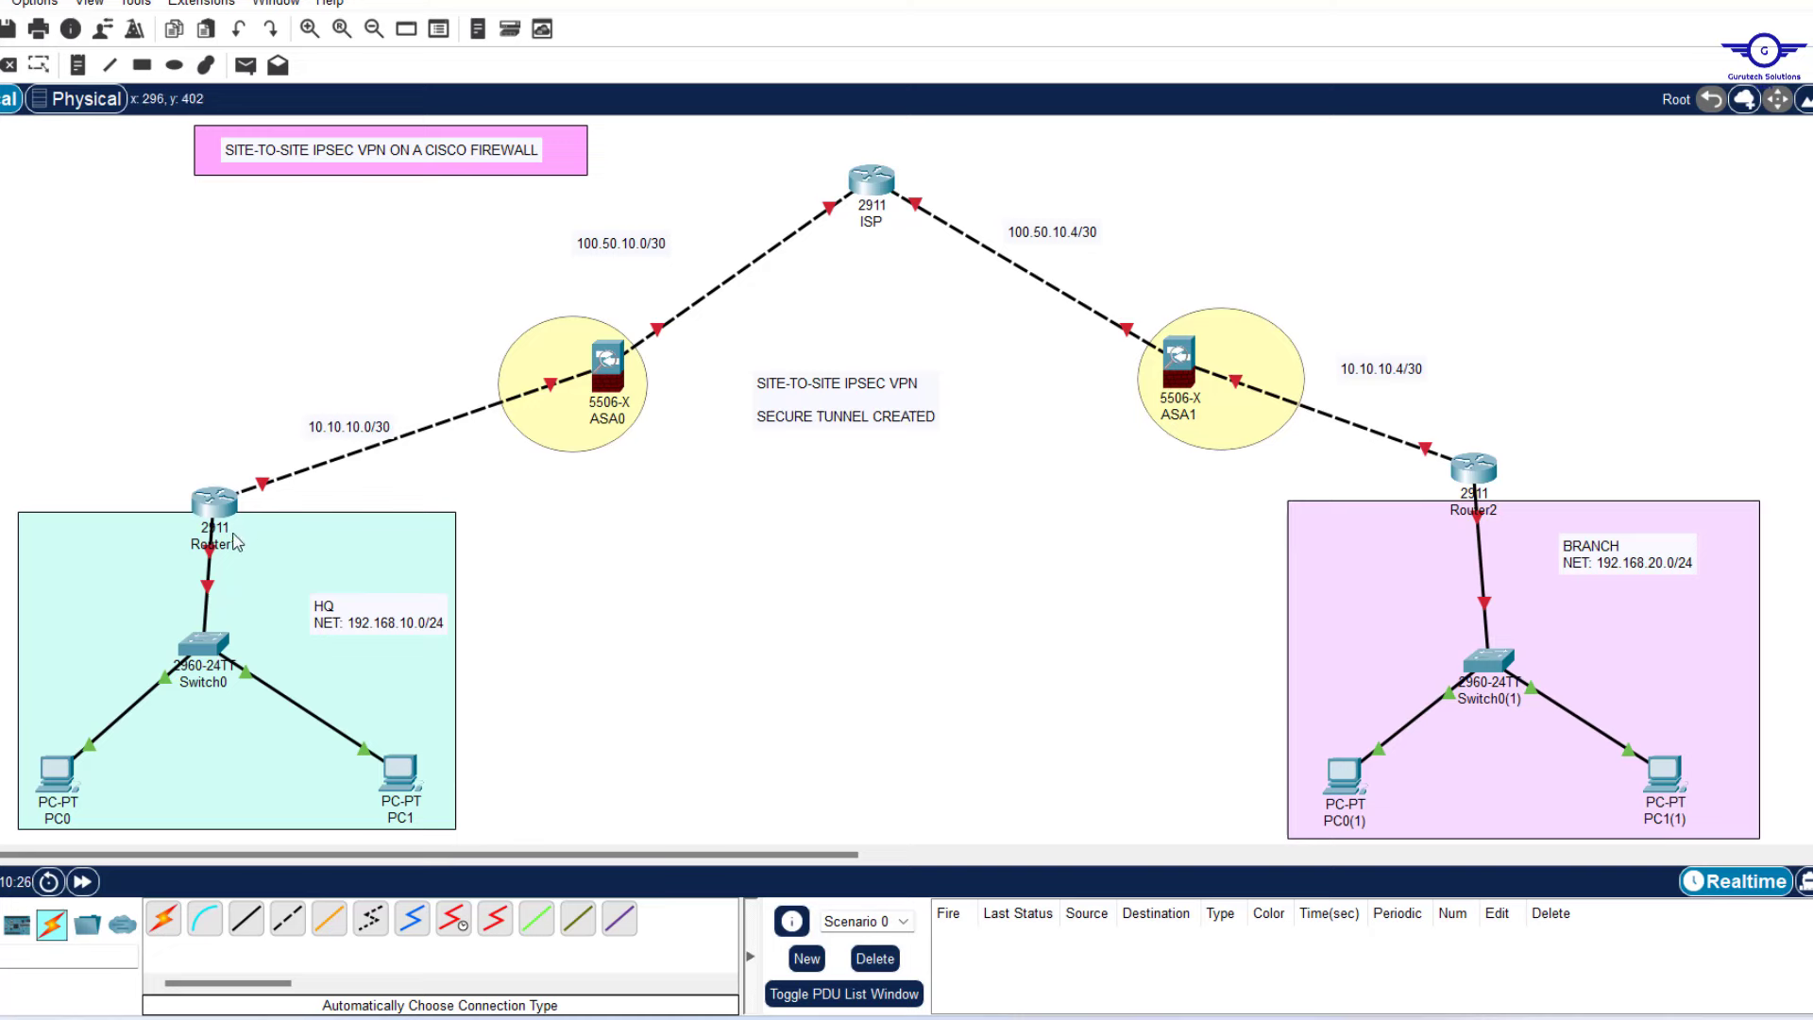
Open Router1's Config settings in a smaller window beside the topology.
{"action": "left_click", "coordinate": [222, 506]}
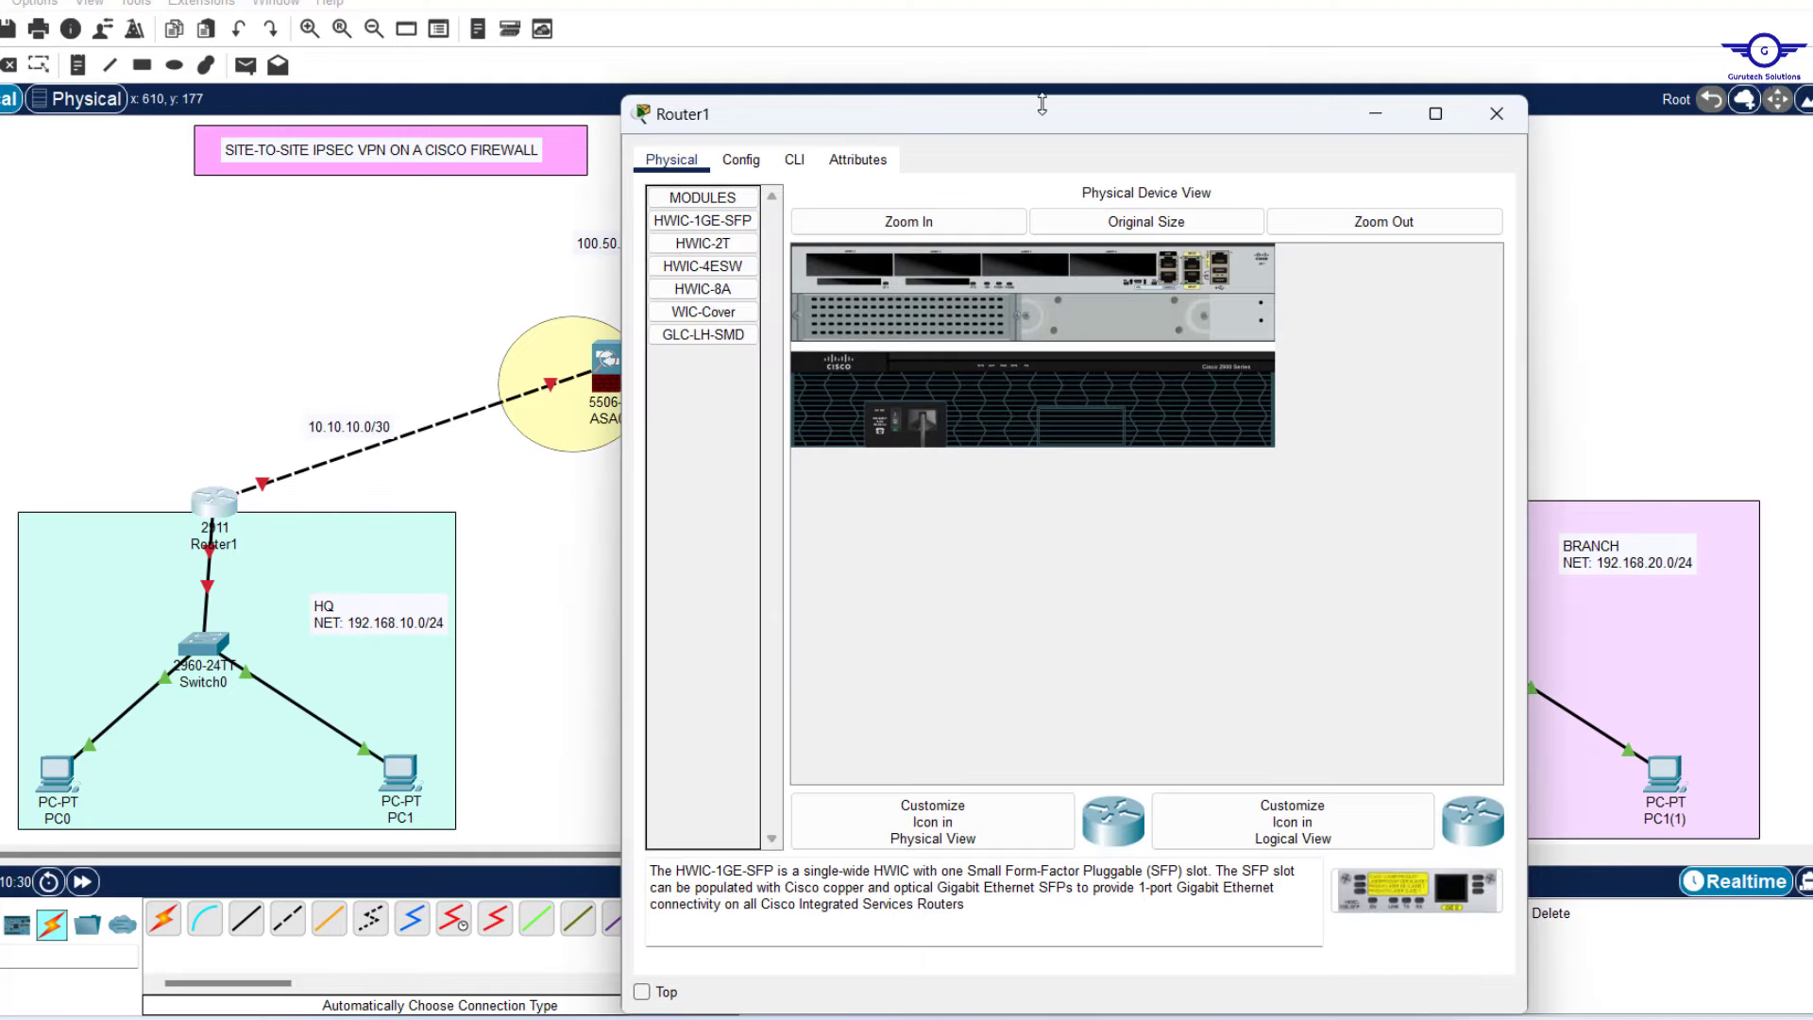
{"action": "left_click_drag", "start_coordinate": [1047, 102], "coordinate": [1052, 227]}
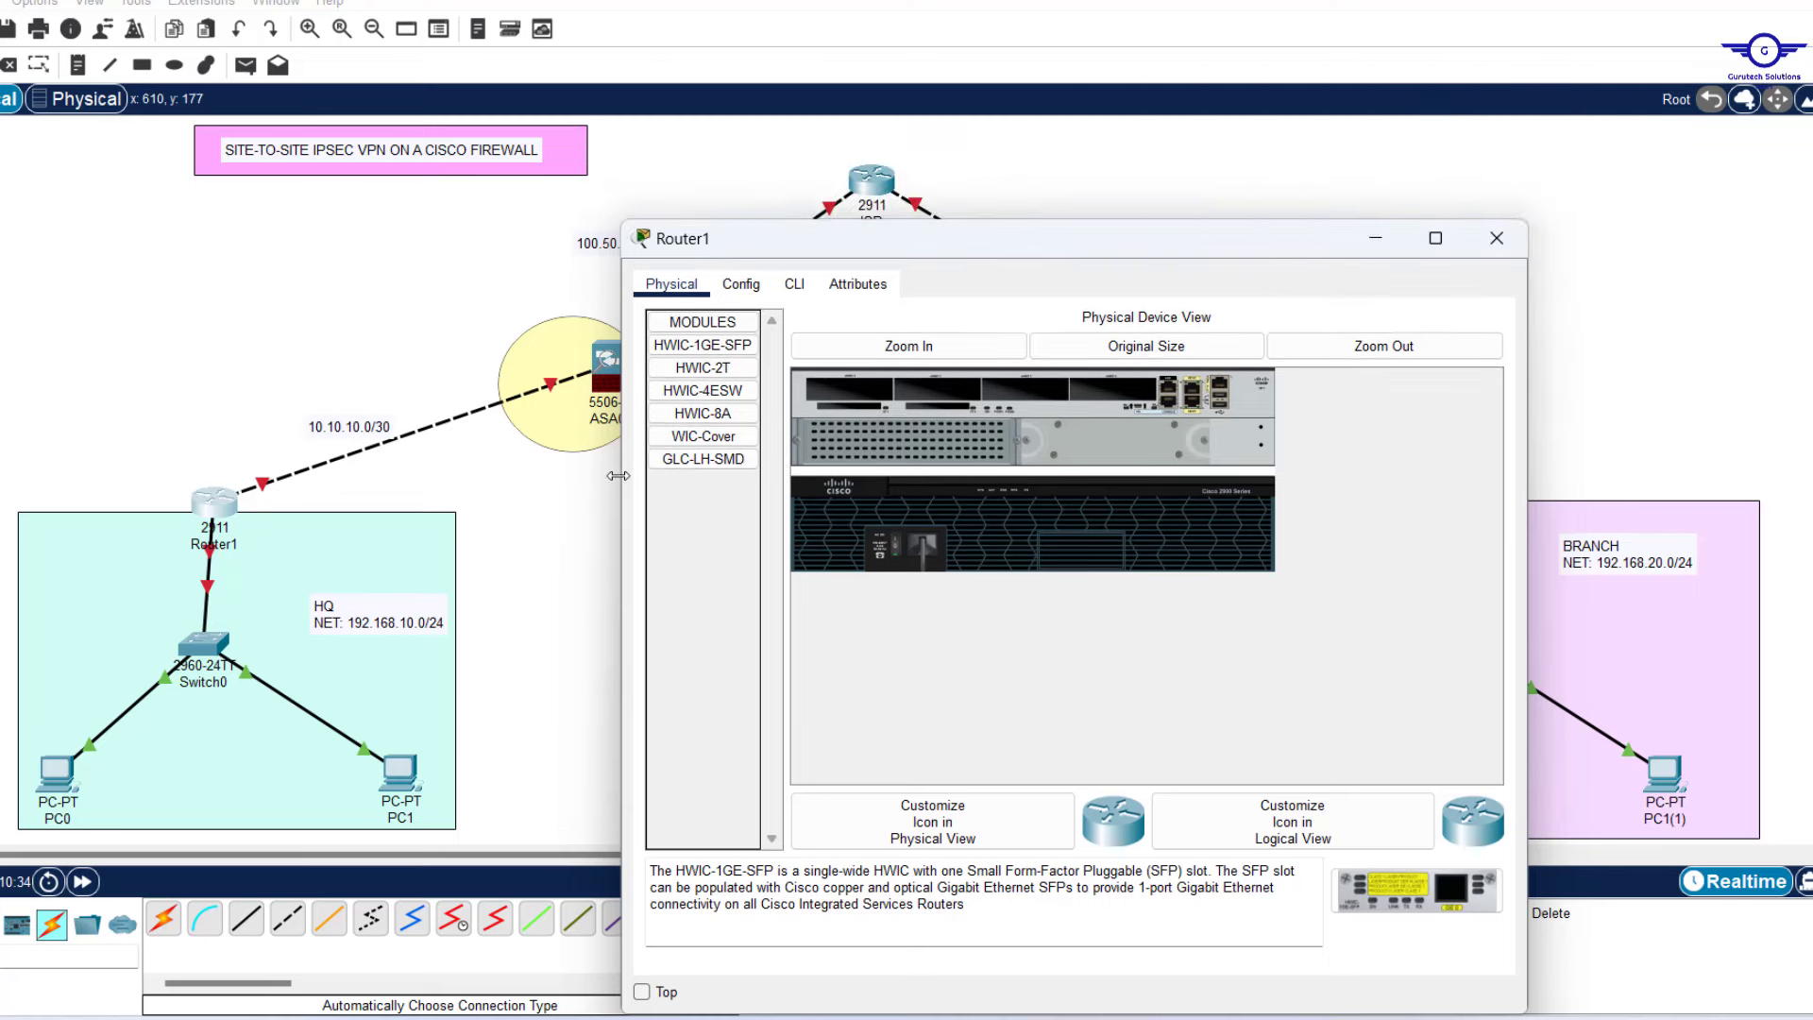
{"action": "left_click_drag", "start_coordinate": [619, 476], "coordinate": [831, 476]}
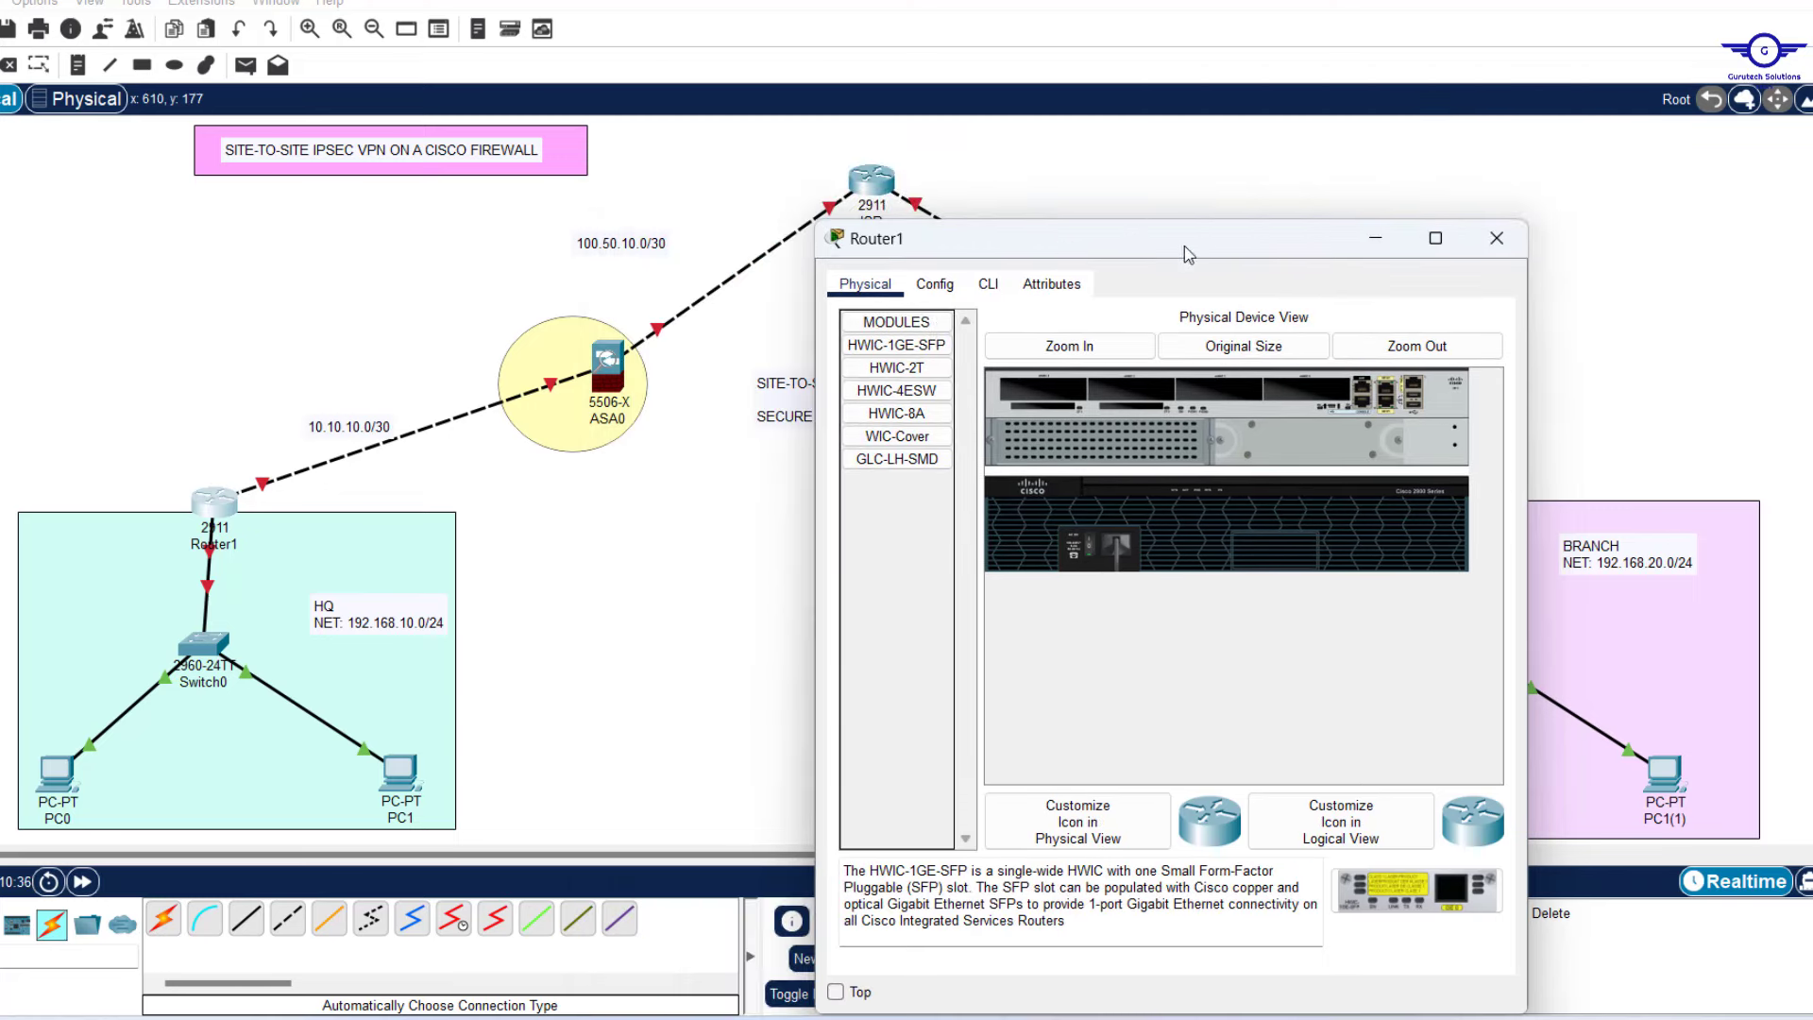
{"action": "left_click_drag", "start_coordinate": [1223, 236], "coordinate": [1352, 219]}
{"action": "left_click", "coordinate": [1103, 250]}
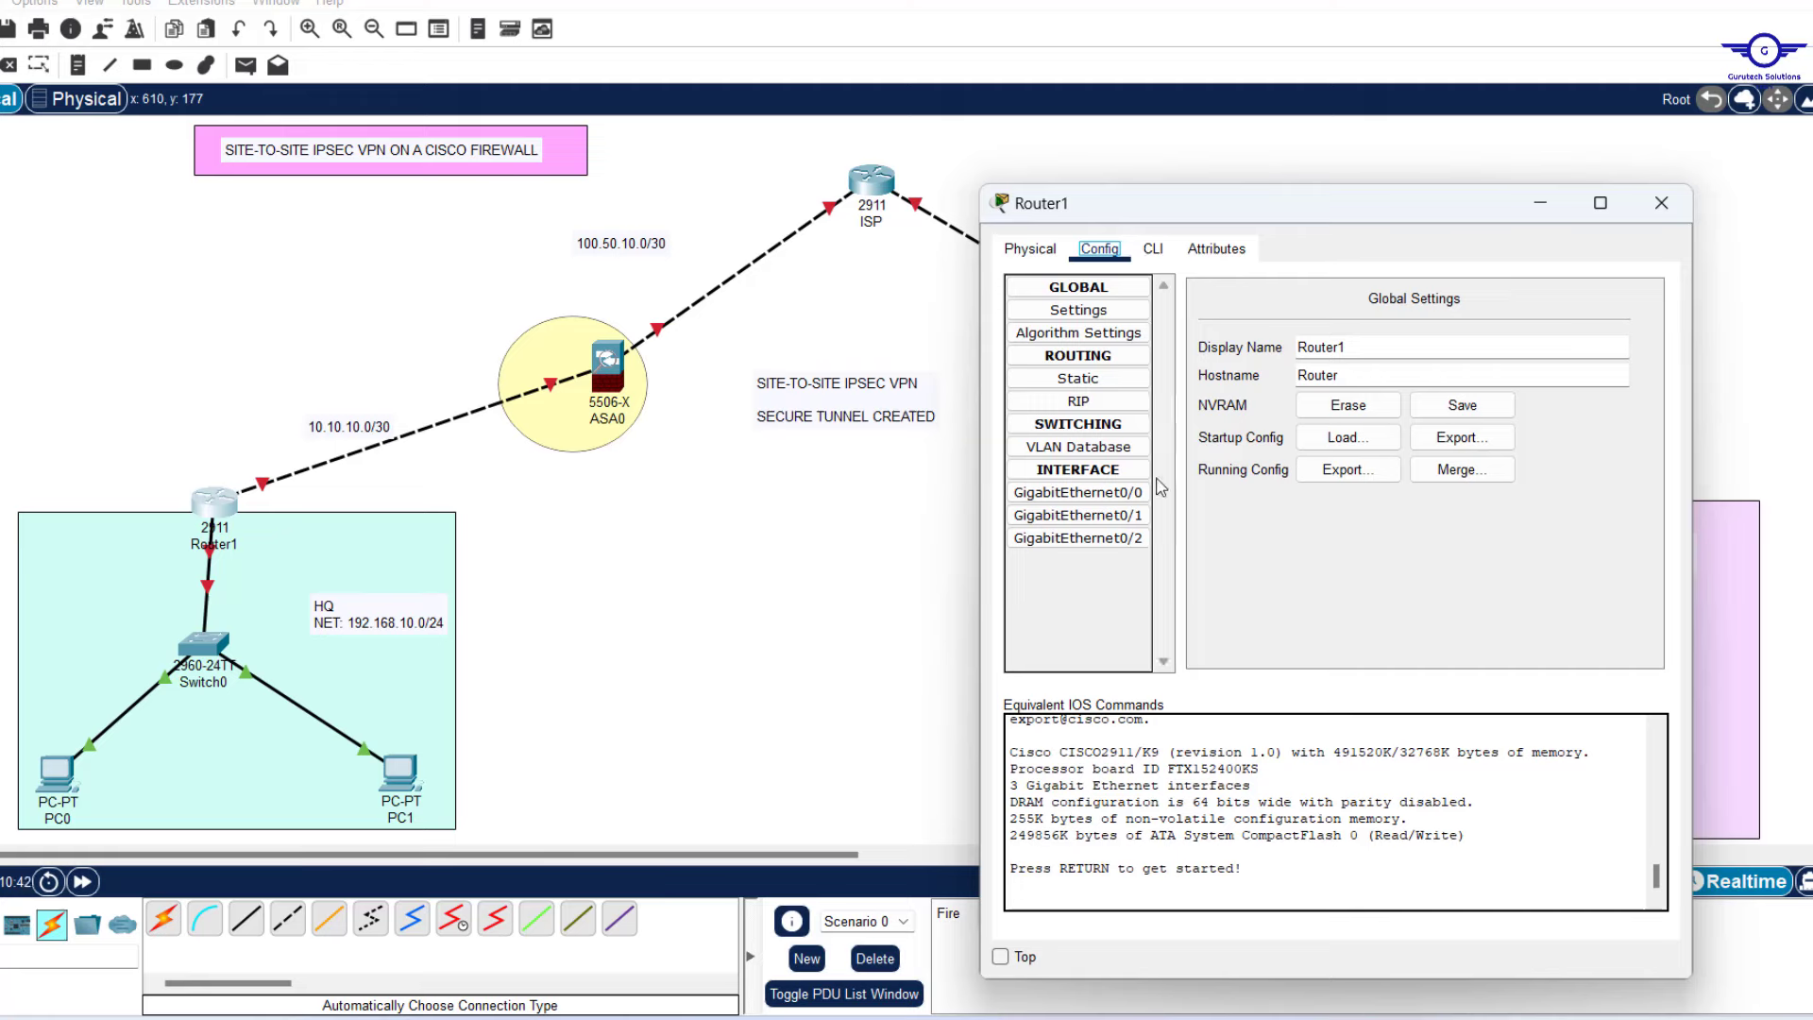
Turn on GigabitEthernet0/0 as 10.10.10.1 with mask 255.255.255.252.
{"action": "left_click", "coordinate": [1123, 494]}
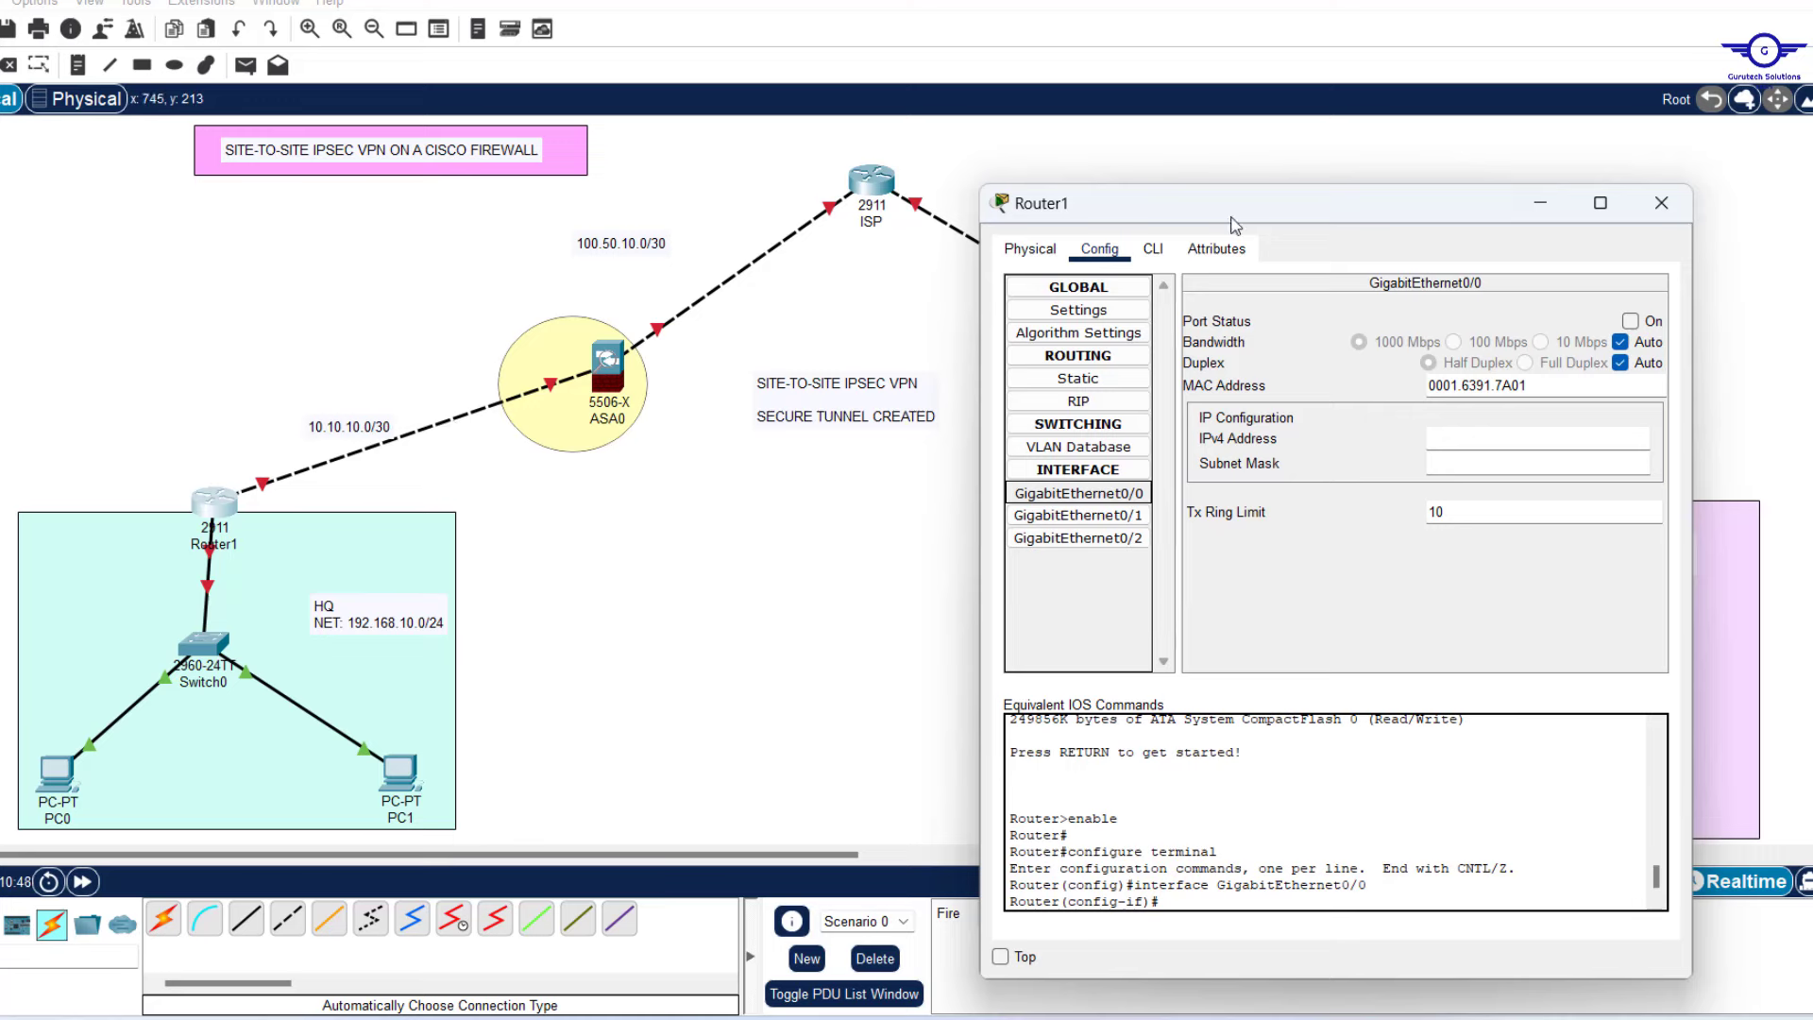
{"action": "left_click", "coordinate": [1635, 323]}
{"action": "left_click", "coordinate": [1631, 323]}
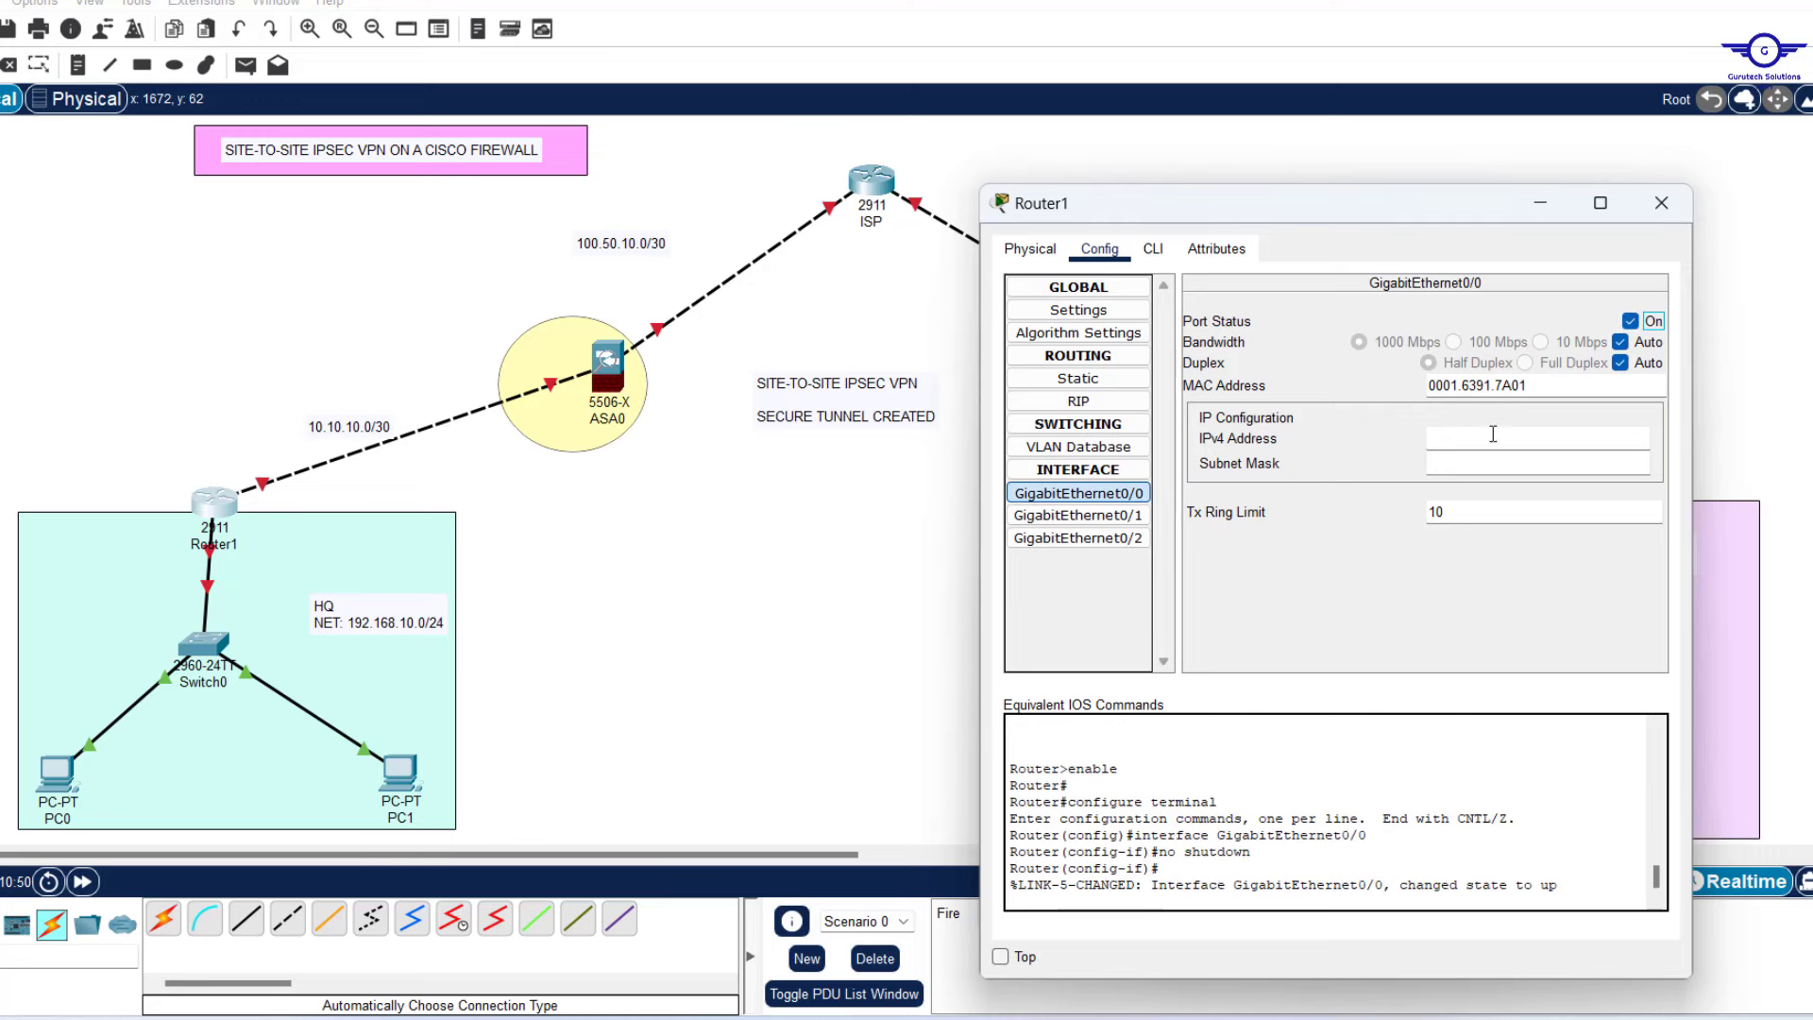
{"action": "type", "text": "10.10.10.1"}
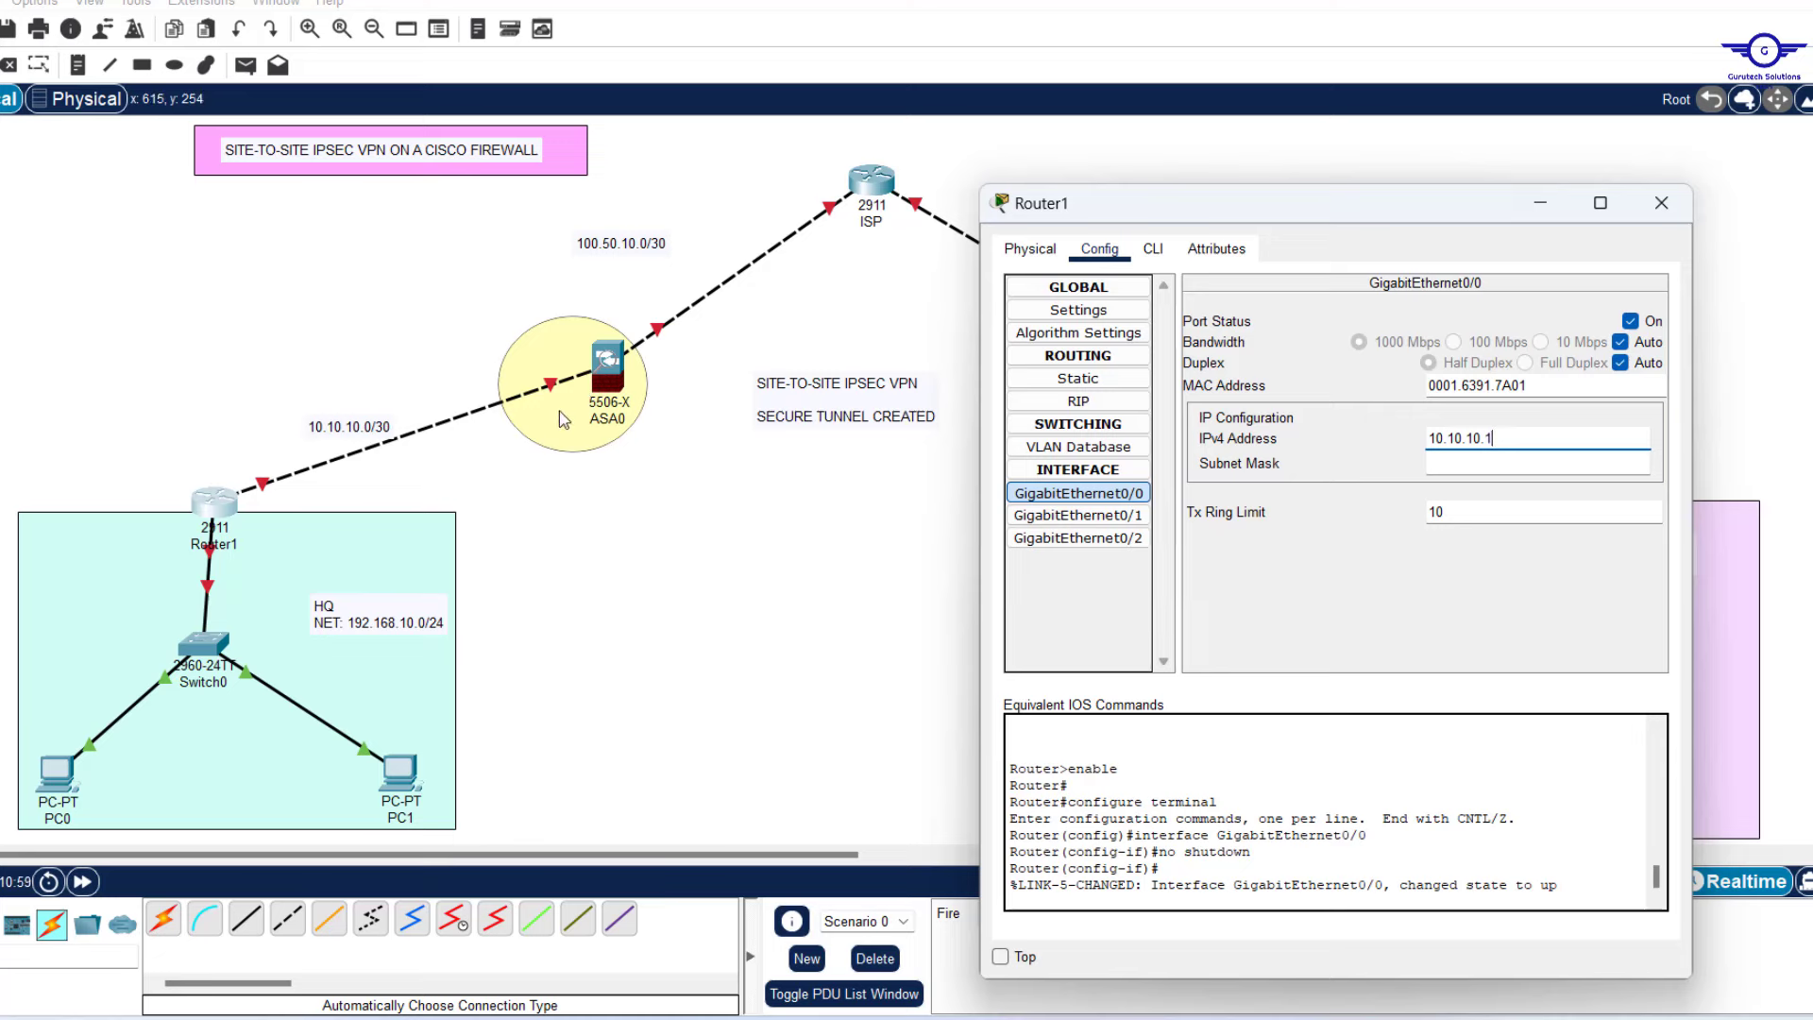
{"action": "left_click", "coordinate": [1480, 465]}
{"action": "left_click_drag", "start_coordinate": [1492, 465], "coordinate": [1454, 469]}
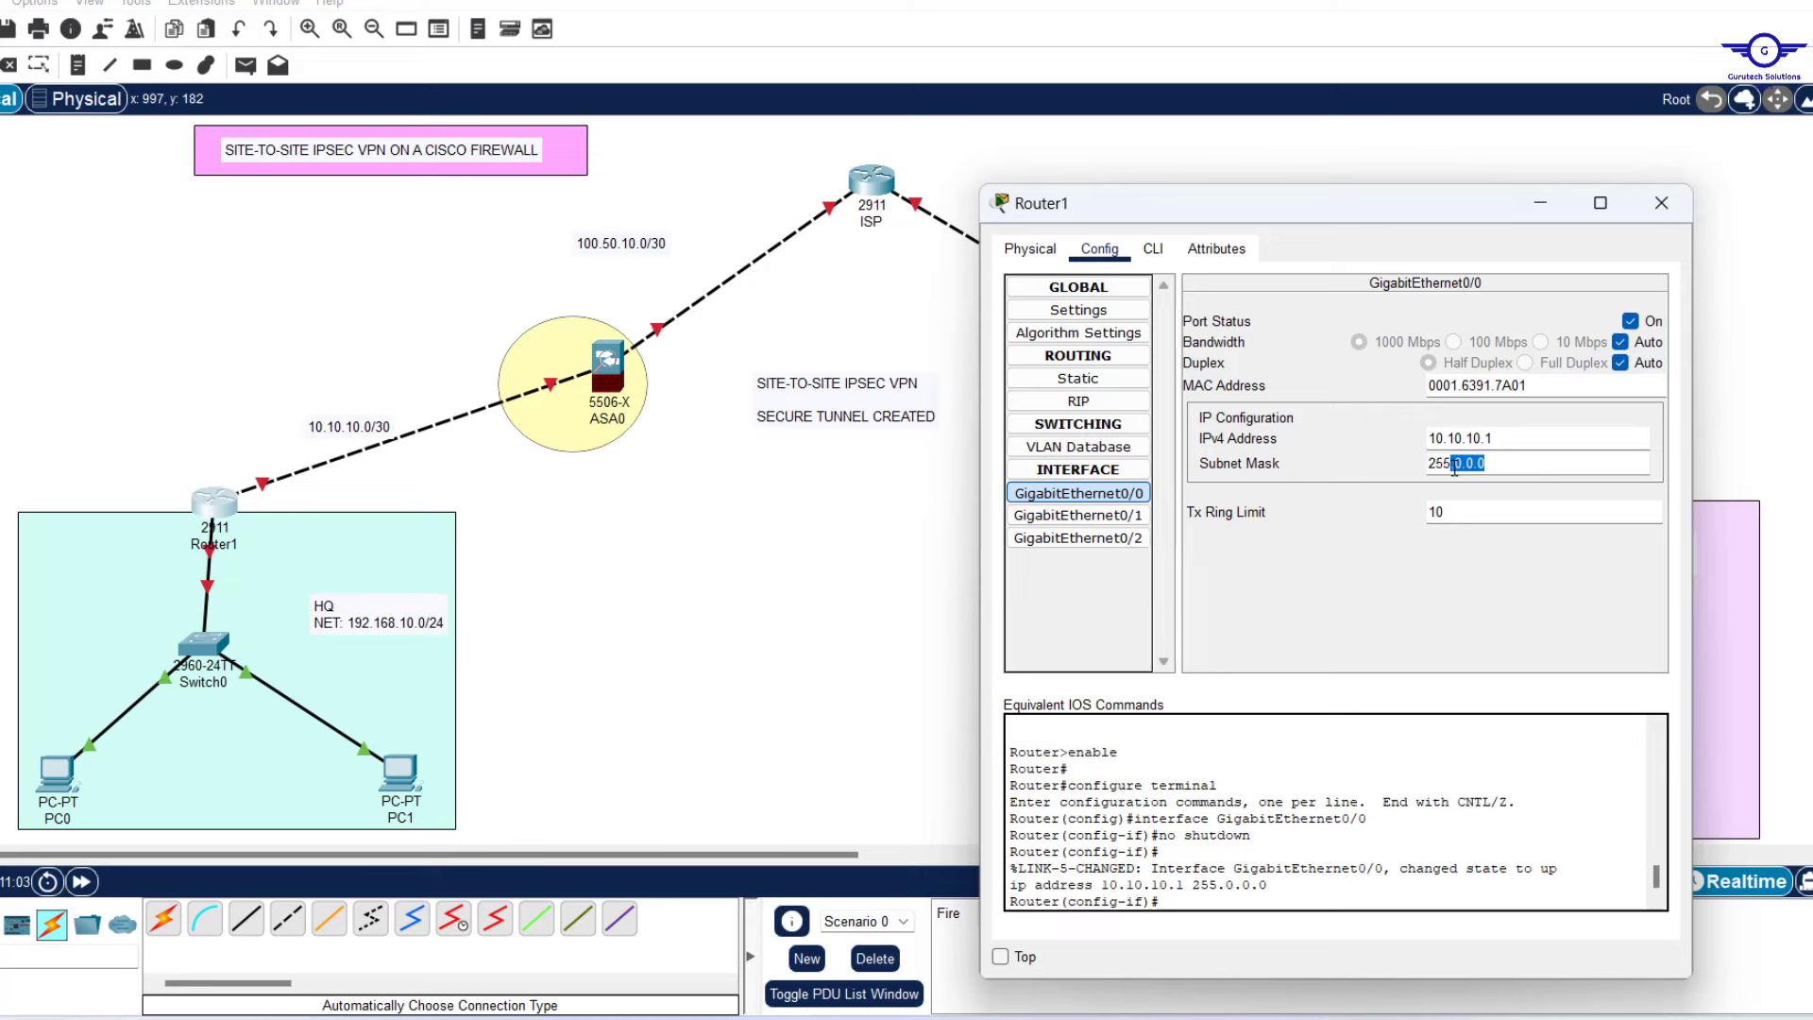
{"action": "type", "text": "255"}
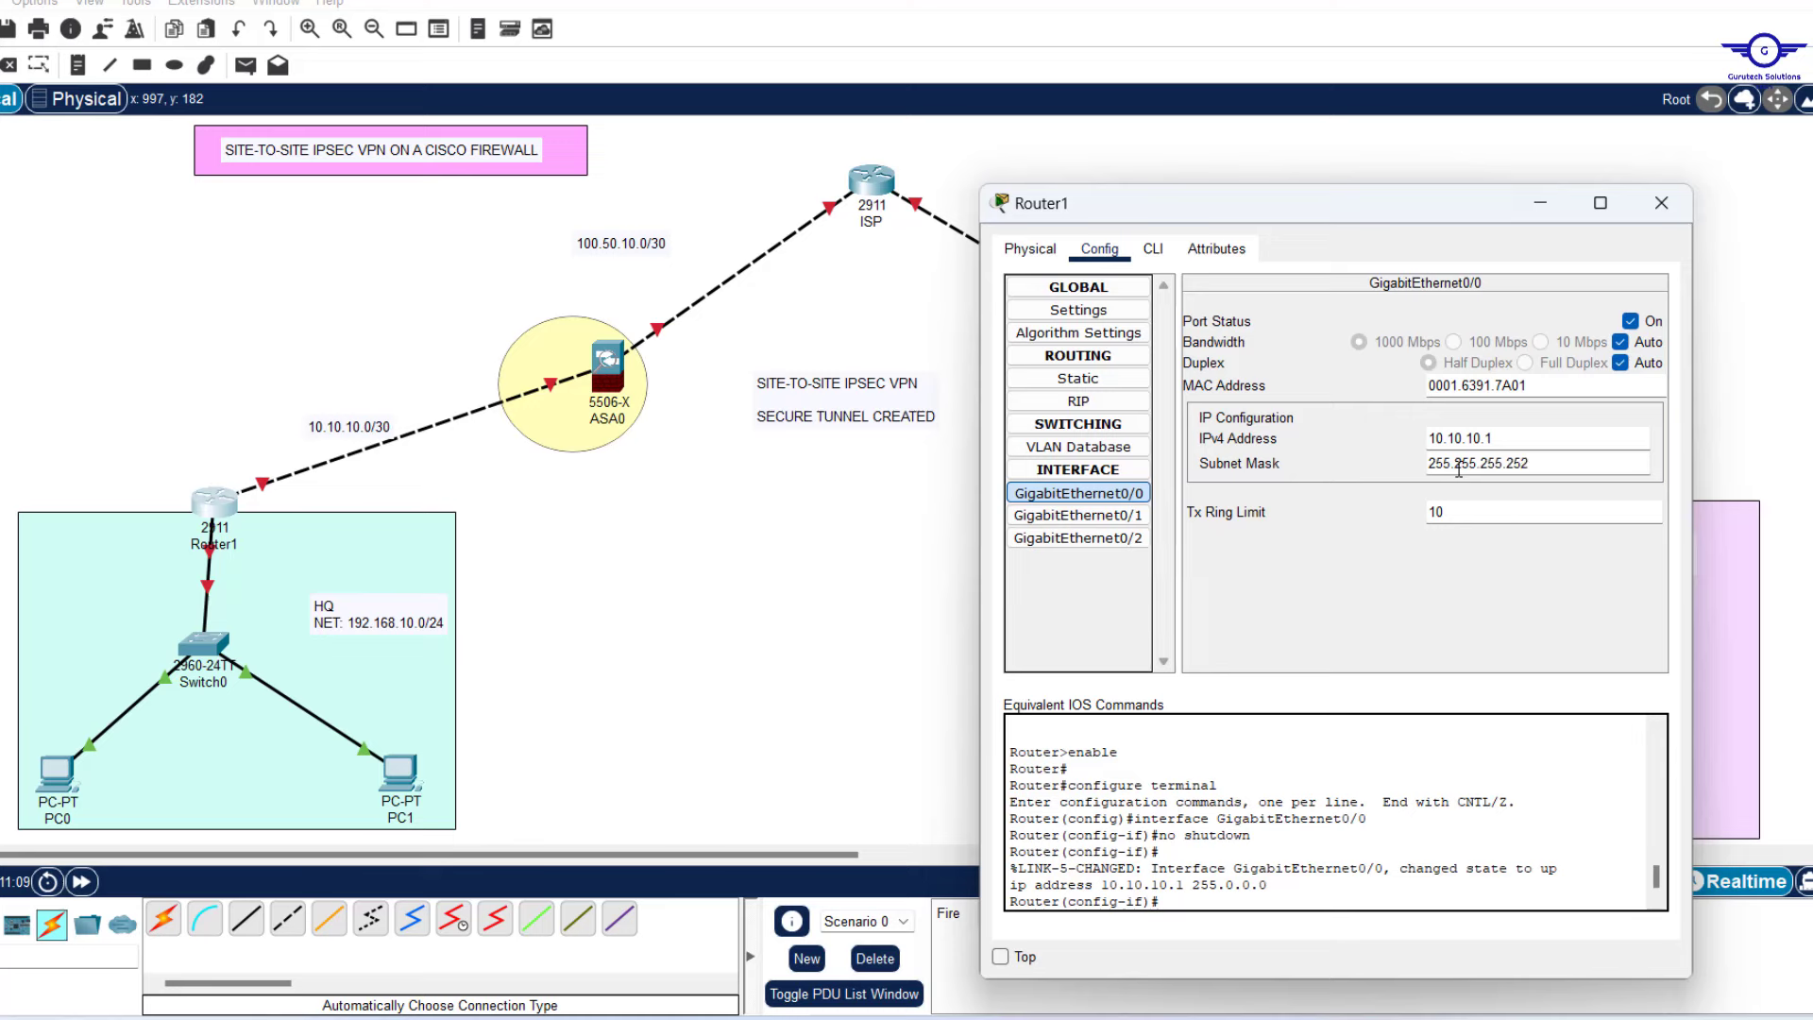
{"action": "left_click_drag", "start_coordinate": [1552, 465], "coordinate": [1376, 466]}
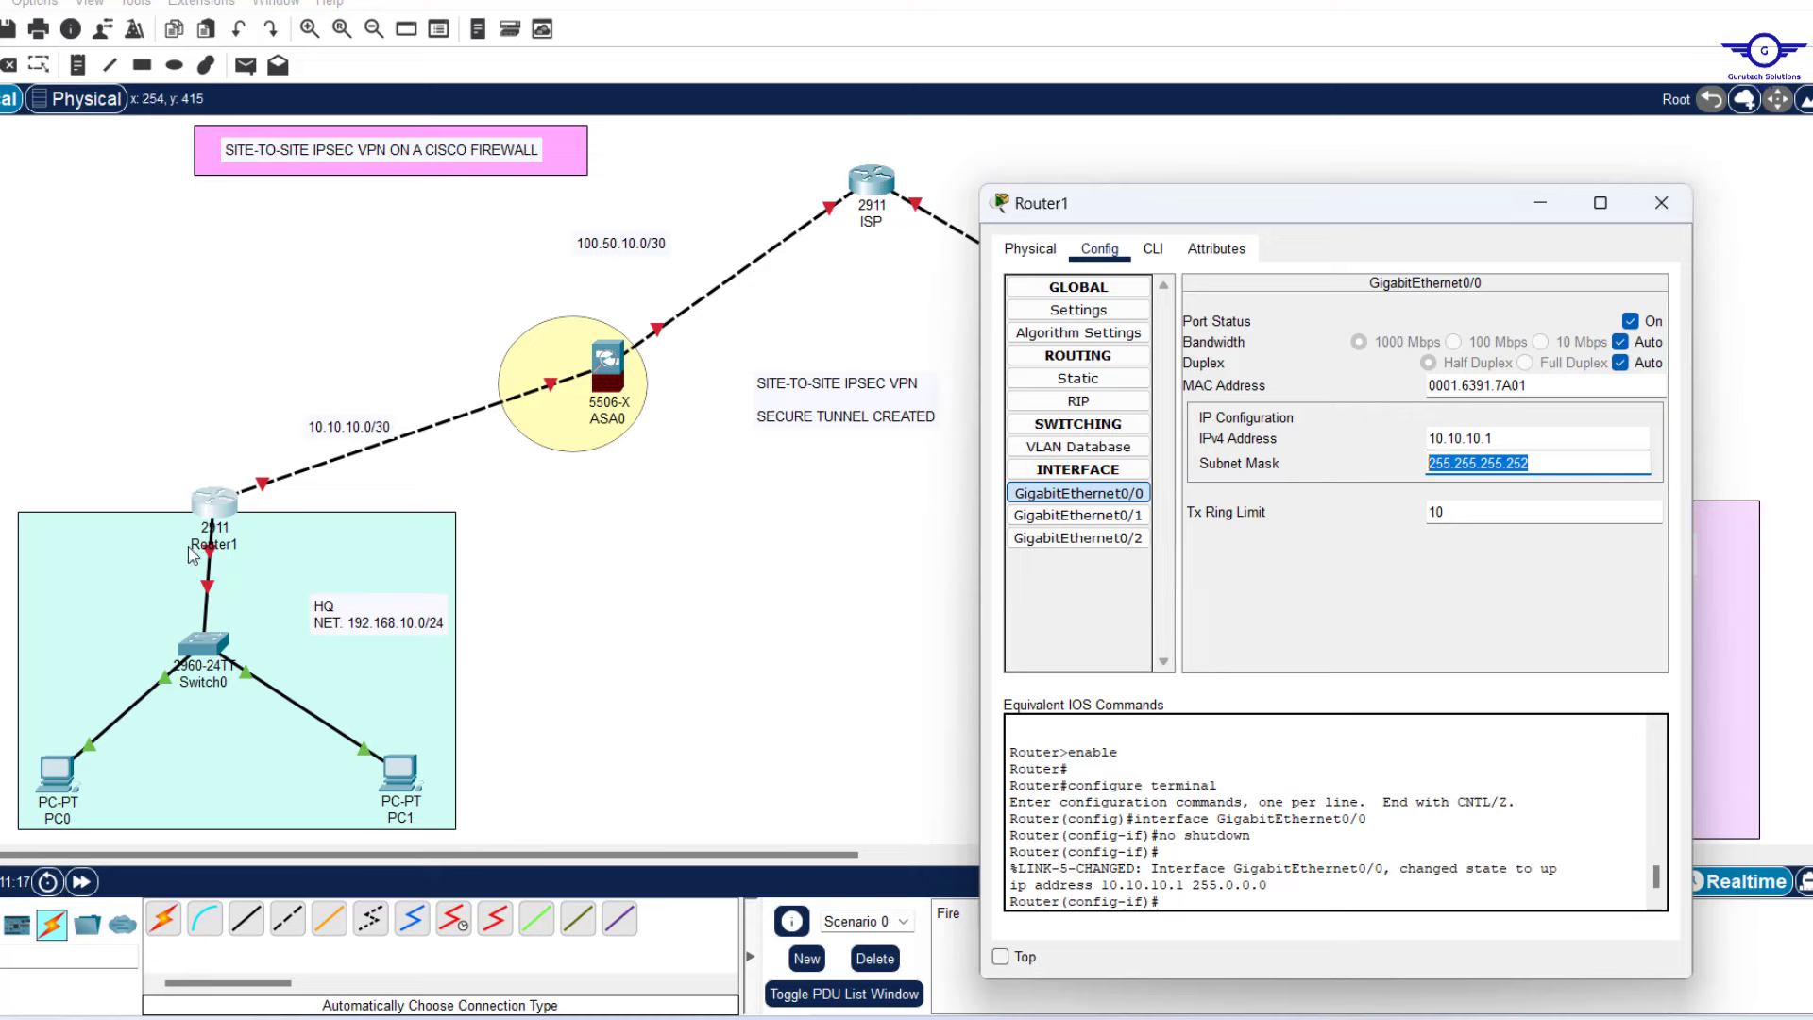
Turn on GigabitEthernet0/1 as 192.168.10.1 with mask 255.255.255.0.
{"action": "left_click", "coordinate": [1086, 522]}
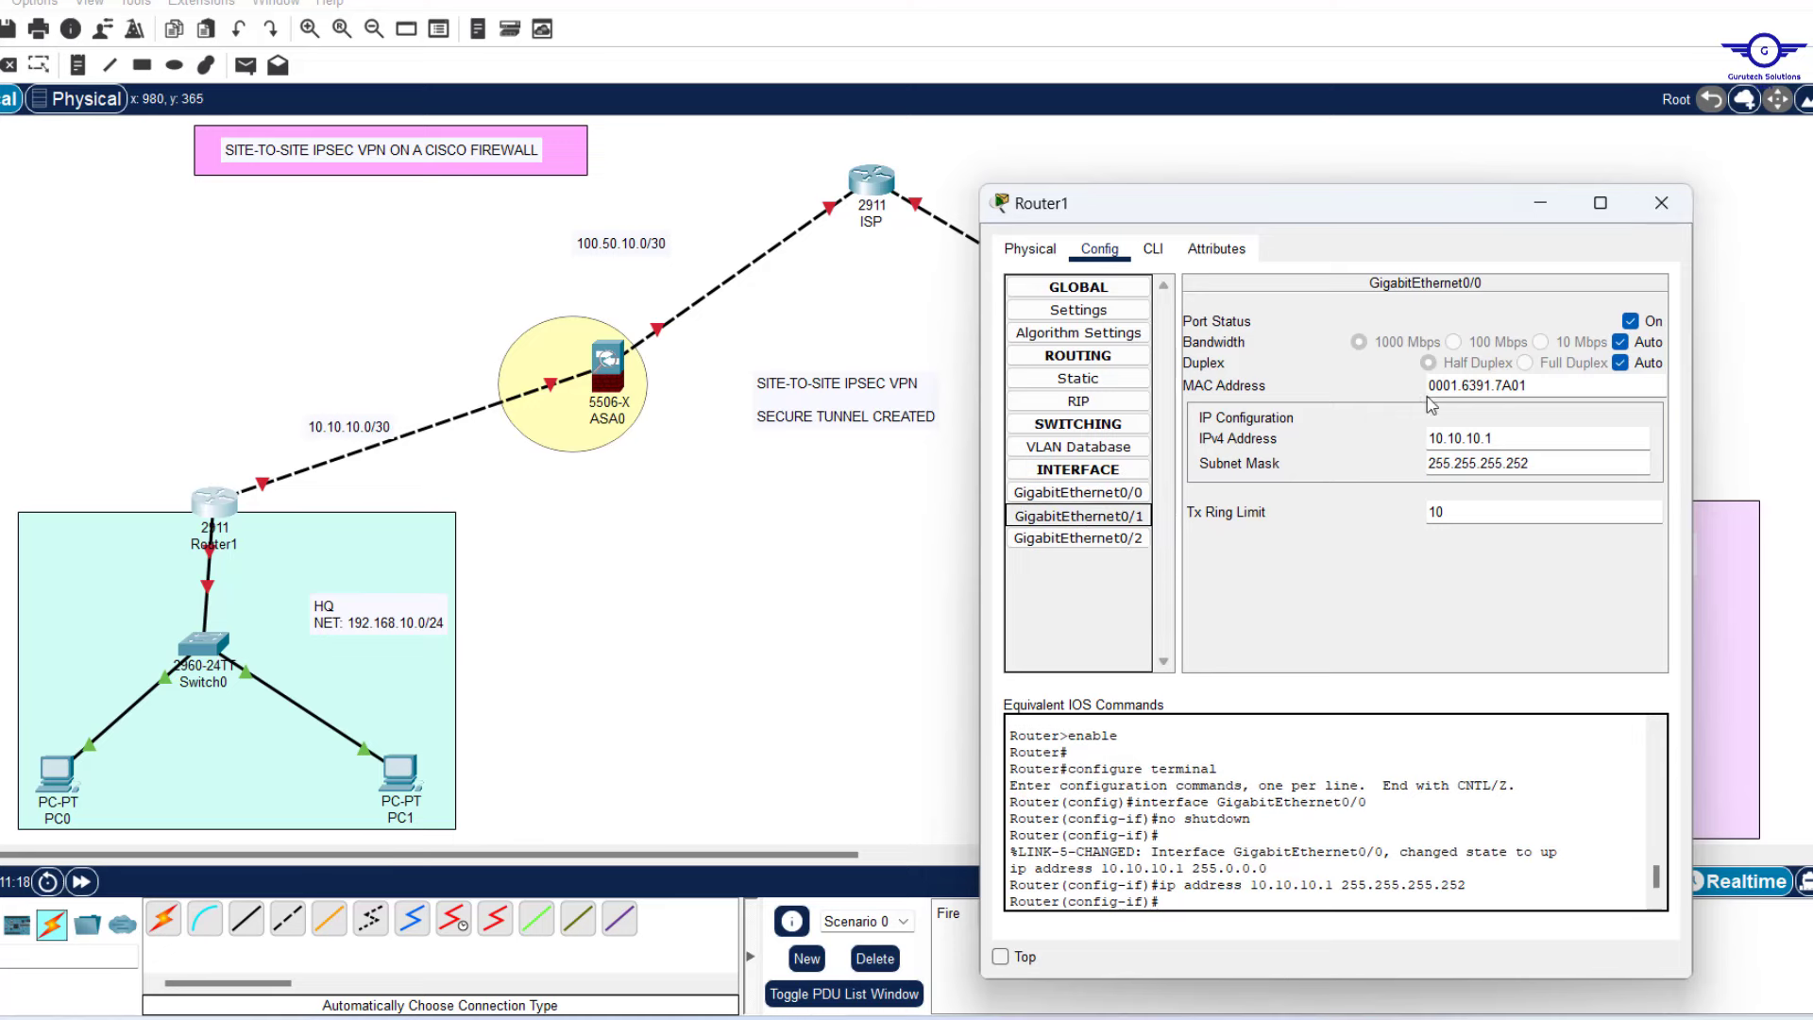
{"action": "left_click", "coordinate": [1630, 322]}
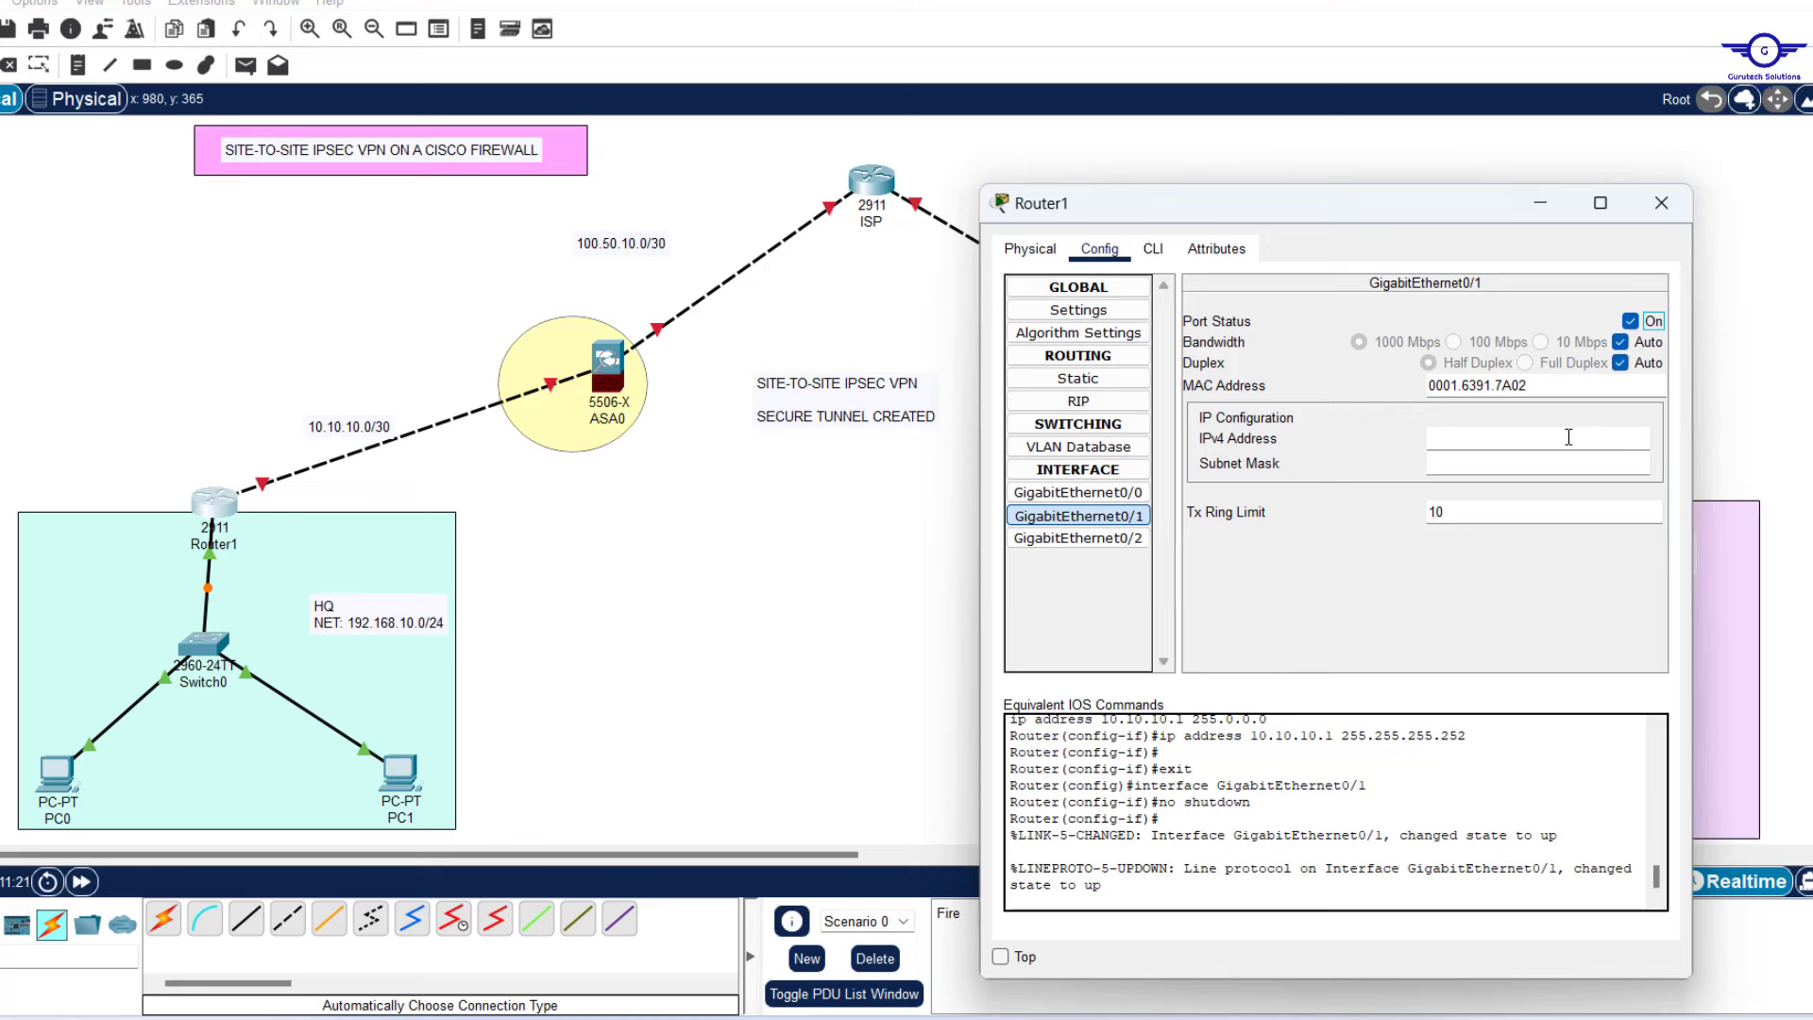
{"action": "left_click", "coordinate": [1488, 440]}
{"action": "type", "text": "192.168.10.1"}
{"action": "left_click", "coordinate": [1489, 463]}
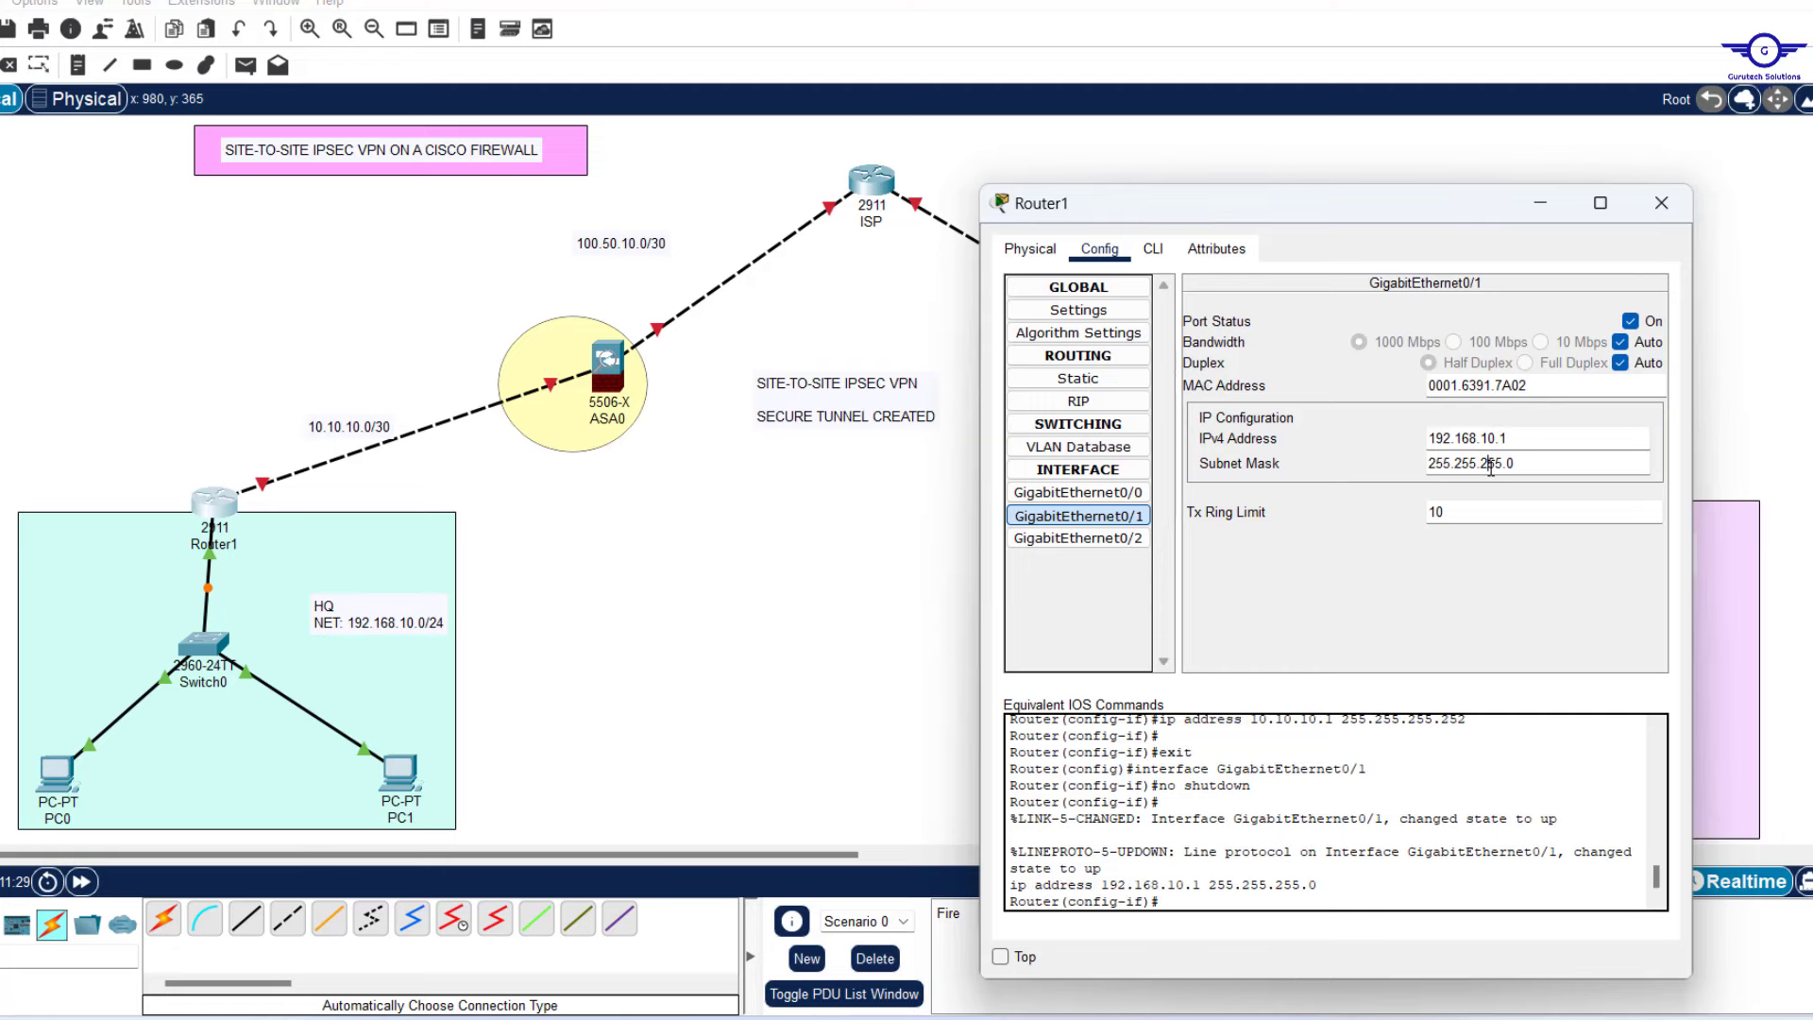
{"action": "left_click", "coordinate": [1662, 204]}
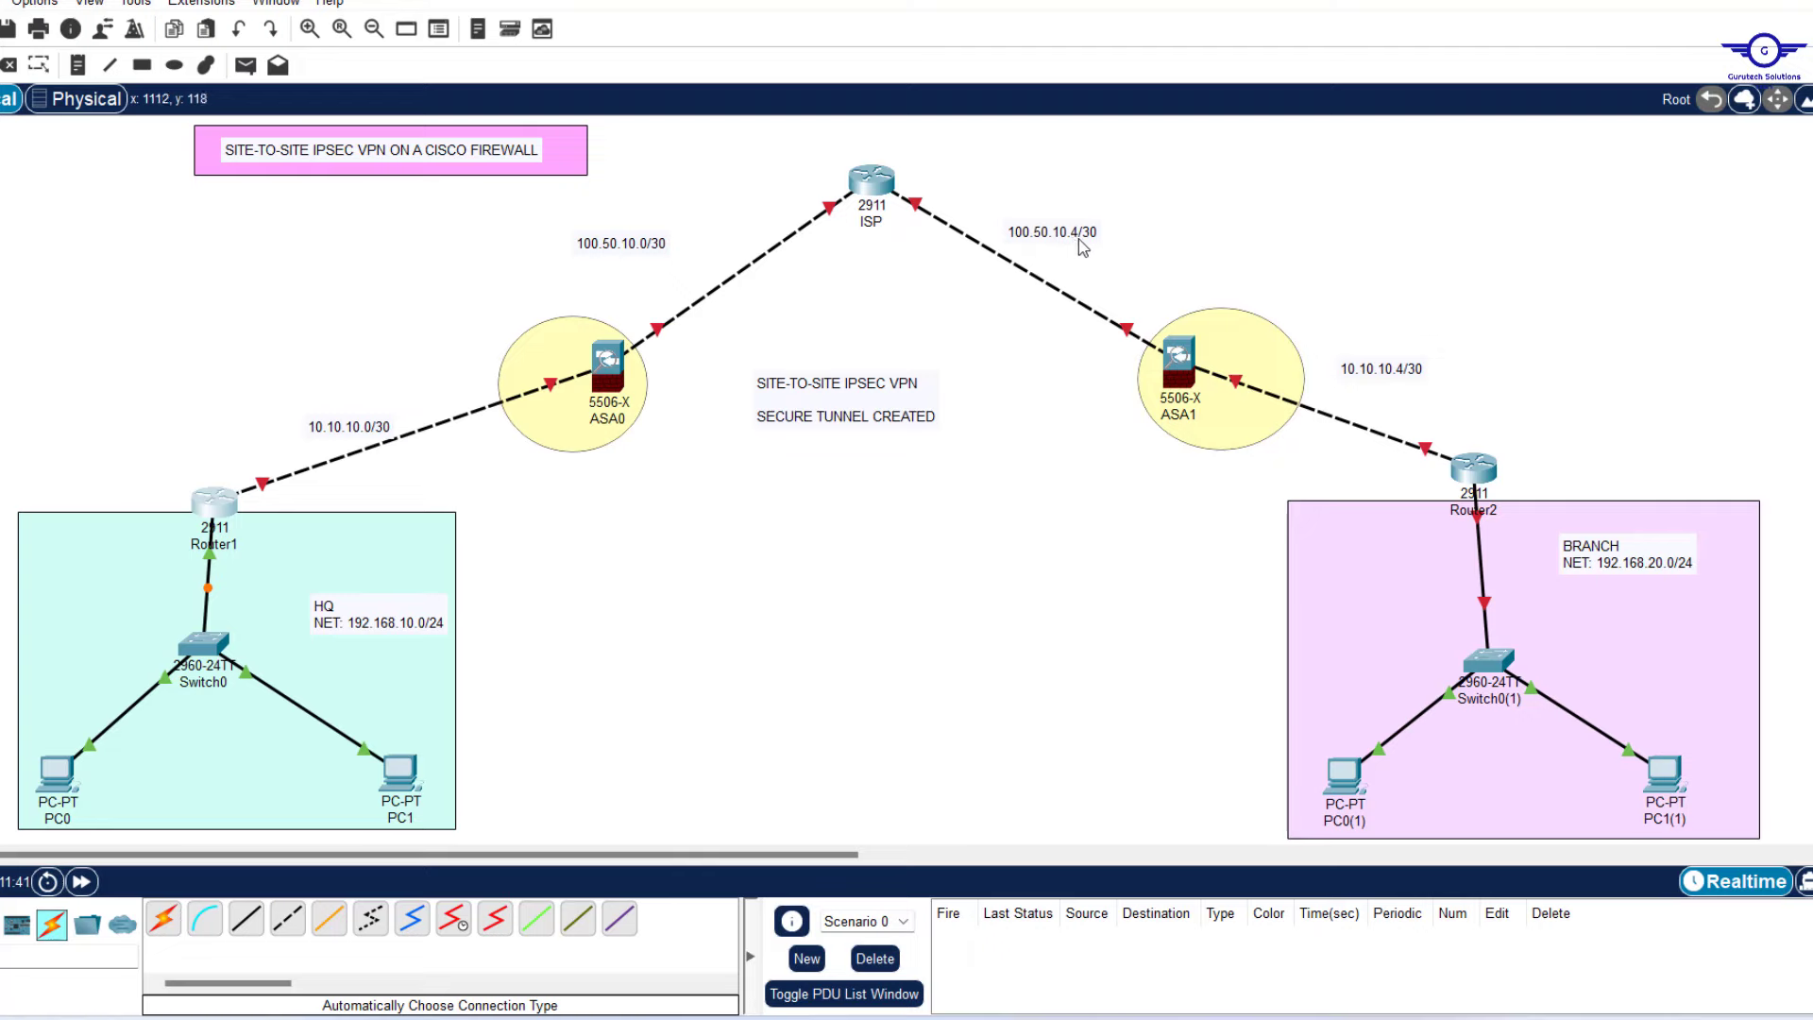
Address the ISP router's GigabitEthernet0/0 and GigabitEthernet0/1 interfaces.
{"action": "left_click", "coordinate": [864, 179]}
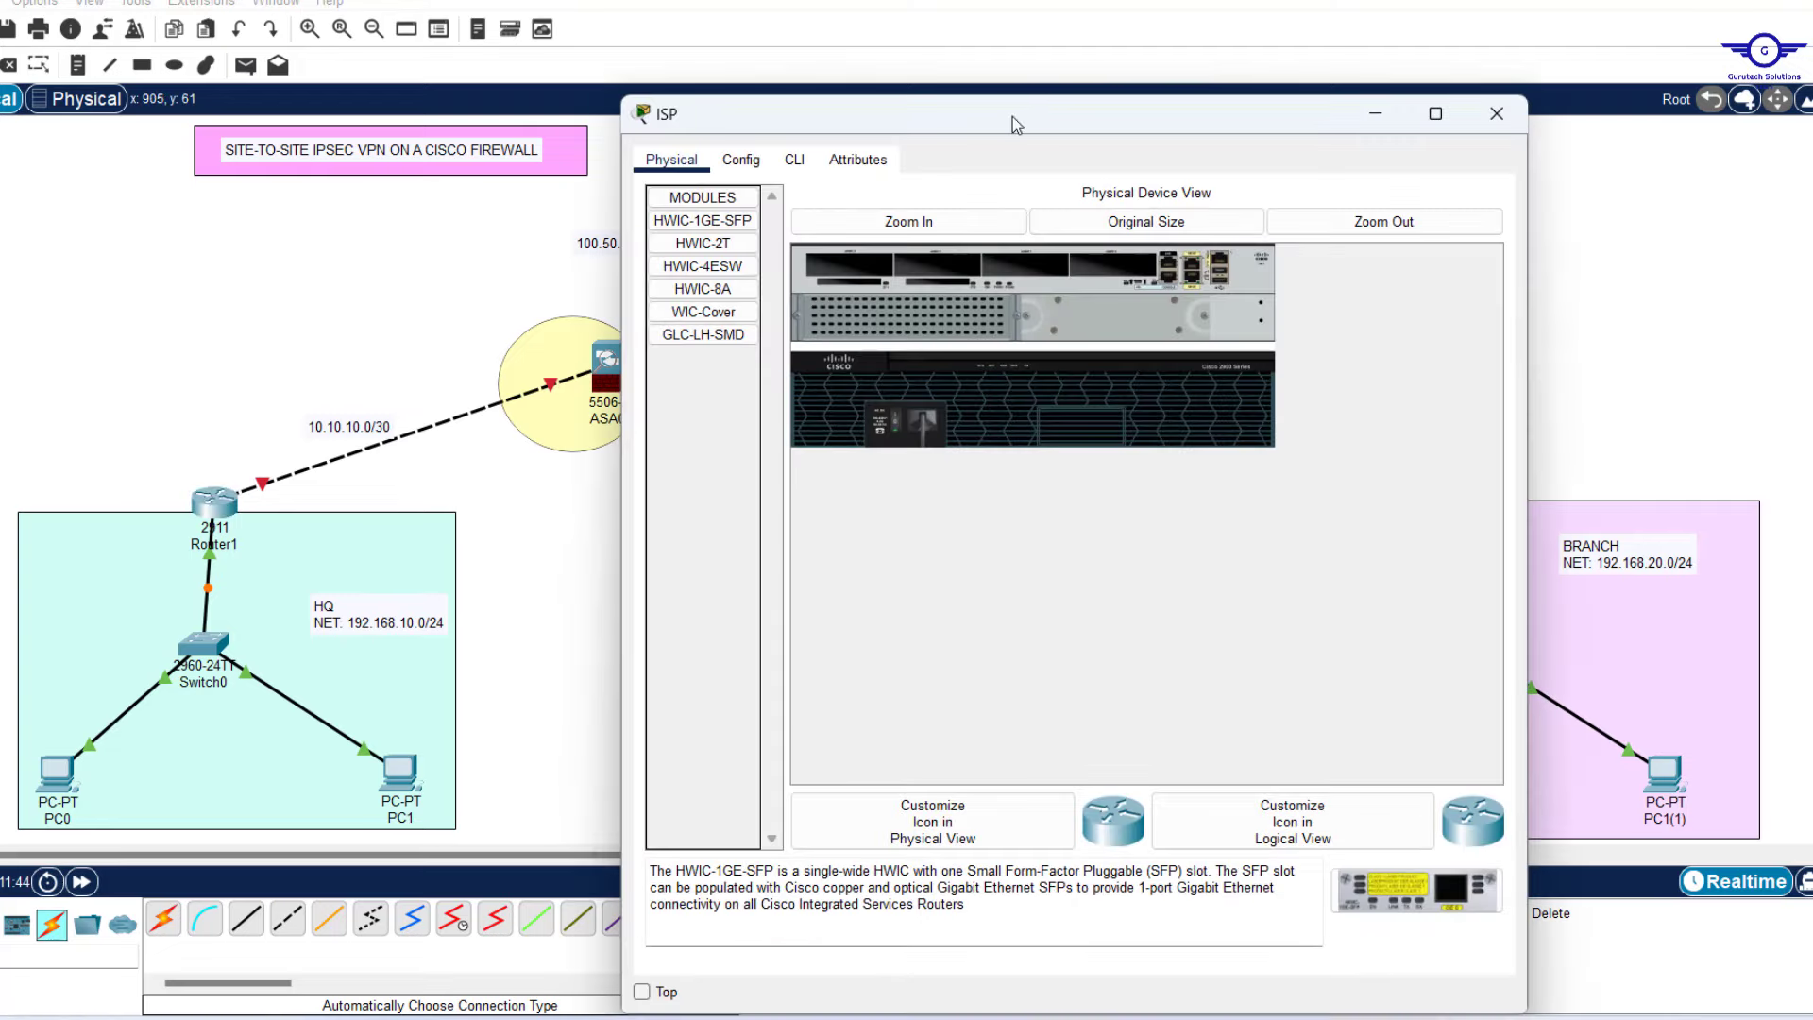
{"action": "left_click_drag", "start_coordinate": [1013, 116], "coordinate": [1195, 340]}
{"action": "left_click", "coordinate": [998, 210]}
{"action": "left_click", "coordinate": [847, 630]}
{"action": "left_click", "coordinate": [1376, 611]}
{"action": "left_click", "coordinate": [847, 653]}
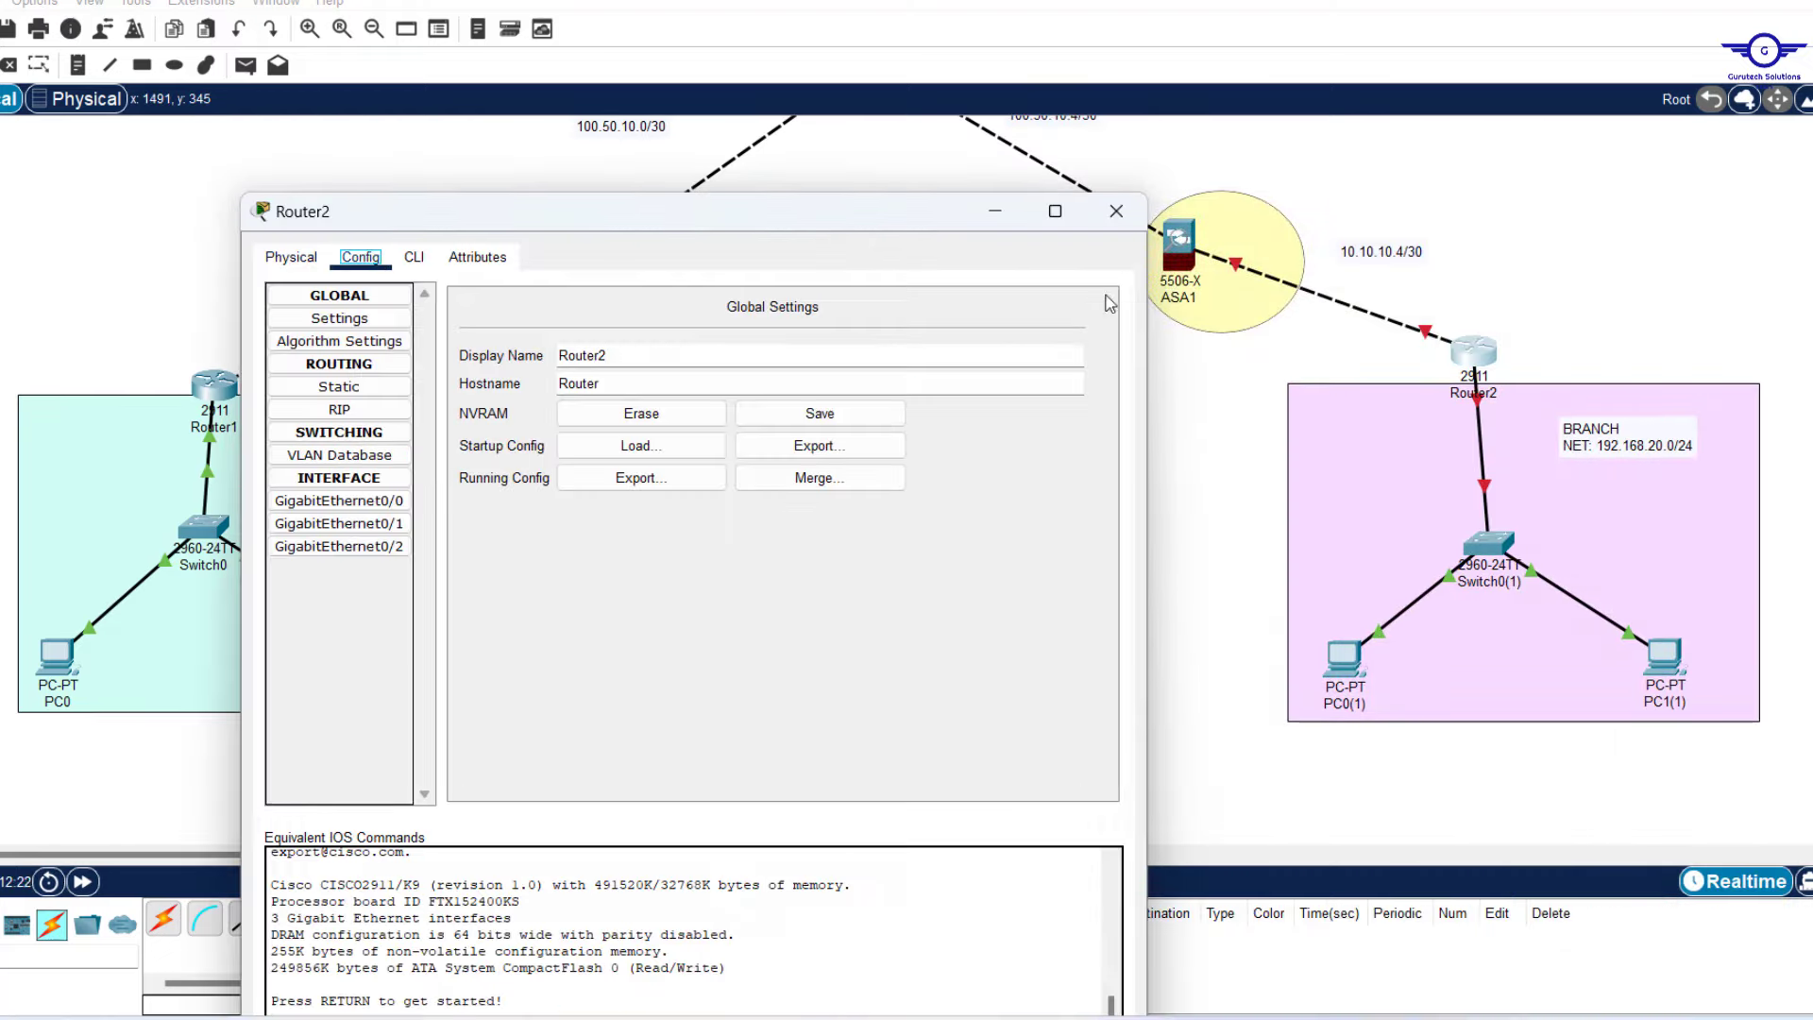
Enter the IPv4 address on Router2's GigabitEthernet0/0 interface.
{"action": "left_click", "coordinate": [339, 500]}
{"action": "left_click", "coordinate": [829, 448]}
{"action": "type", "text": "10.1"}
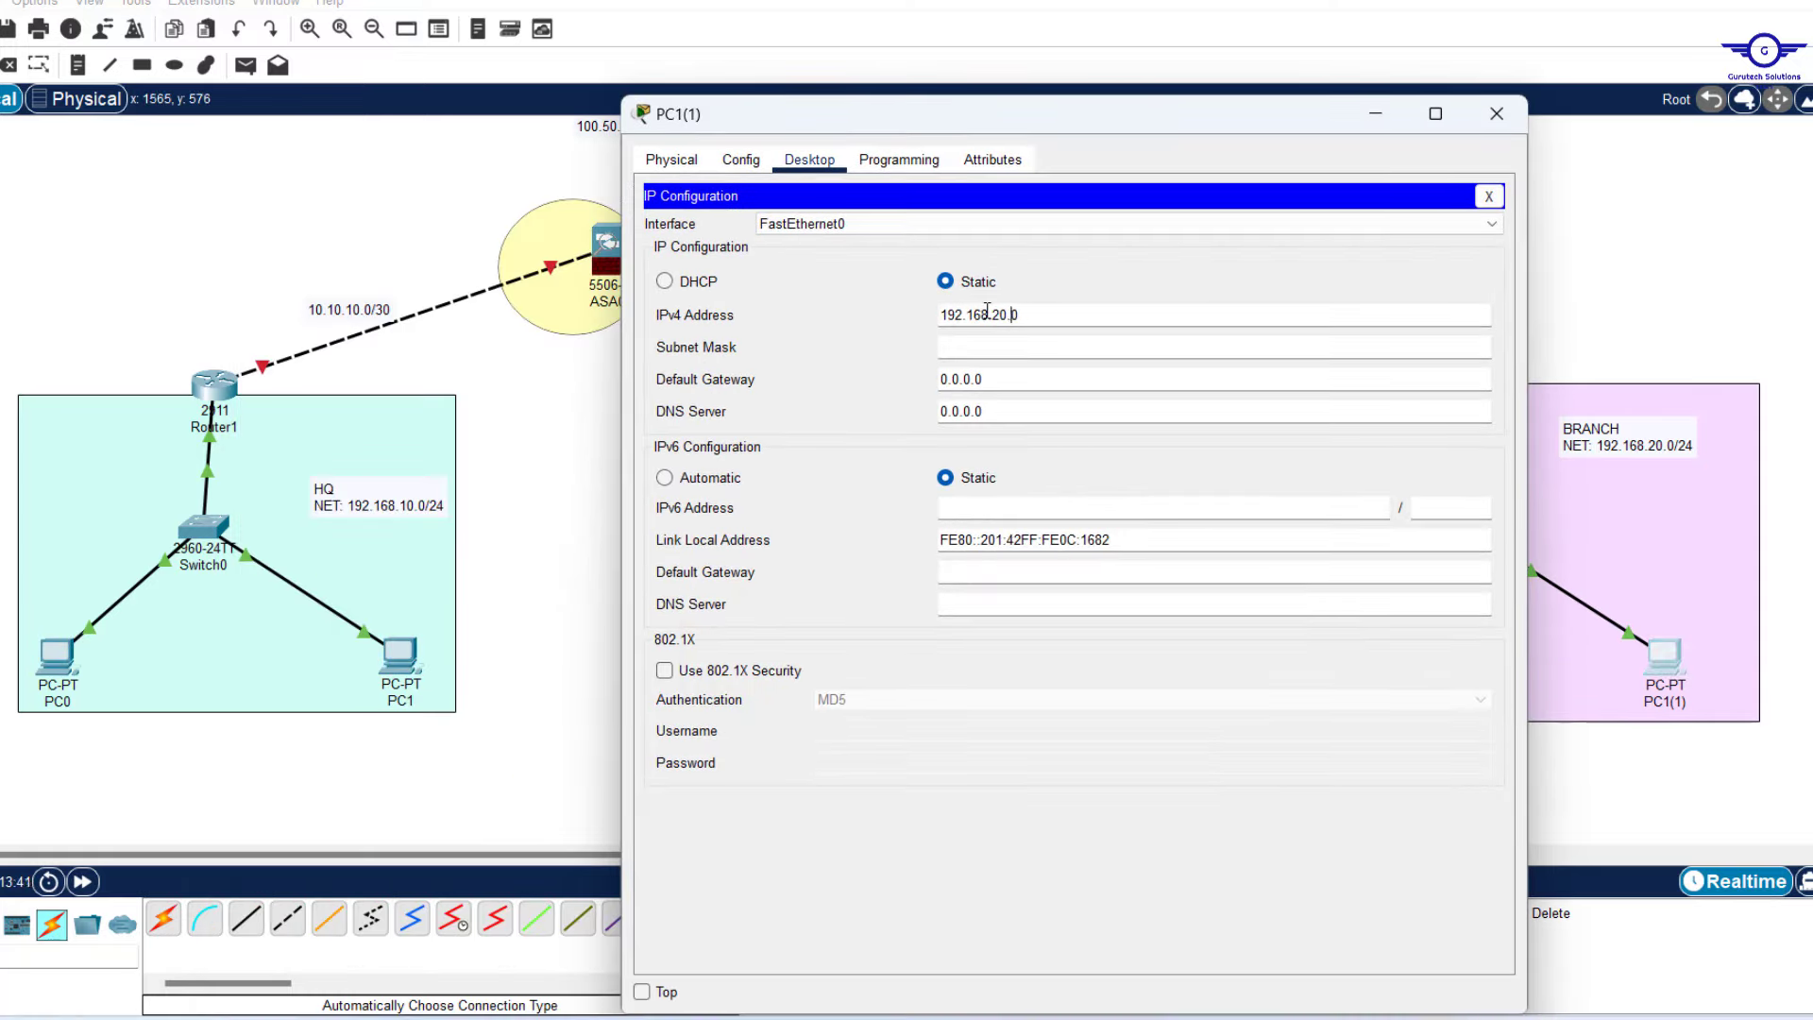
{"action": "key", "text": "Tab"}
{"action": "key", "text": "Tab"}
Give PC1(1) static IP 192.168.20.20/24 with default gateway 192.168.20.1.
{"action": "type", "text": "192.168.20.10"}
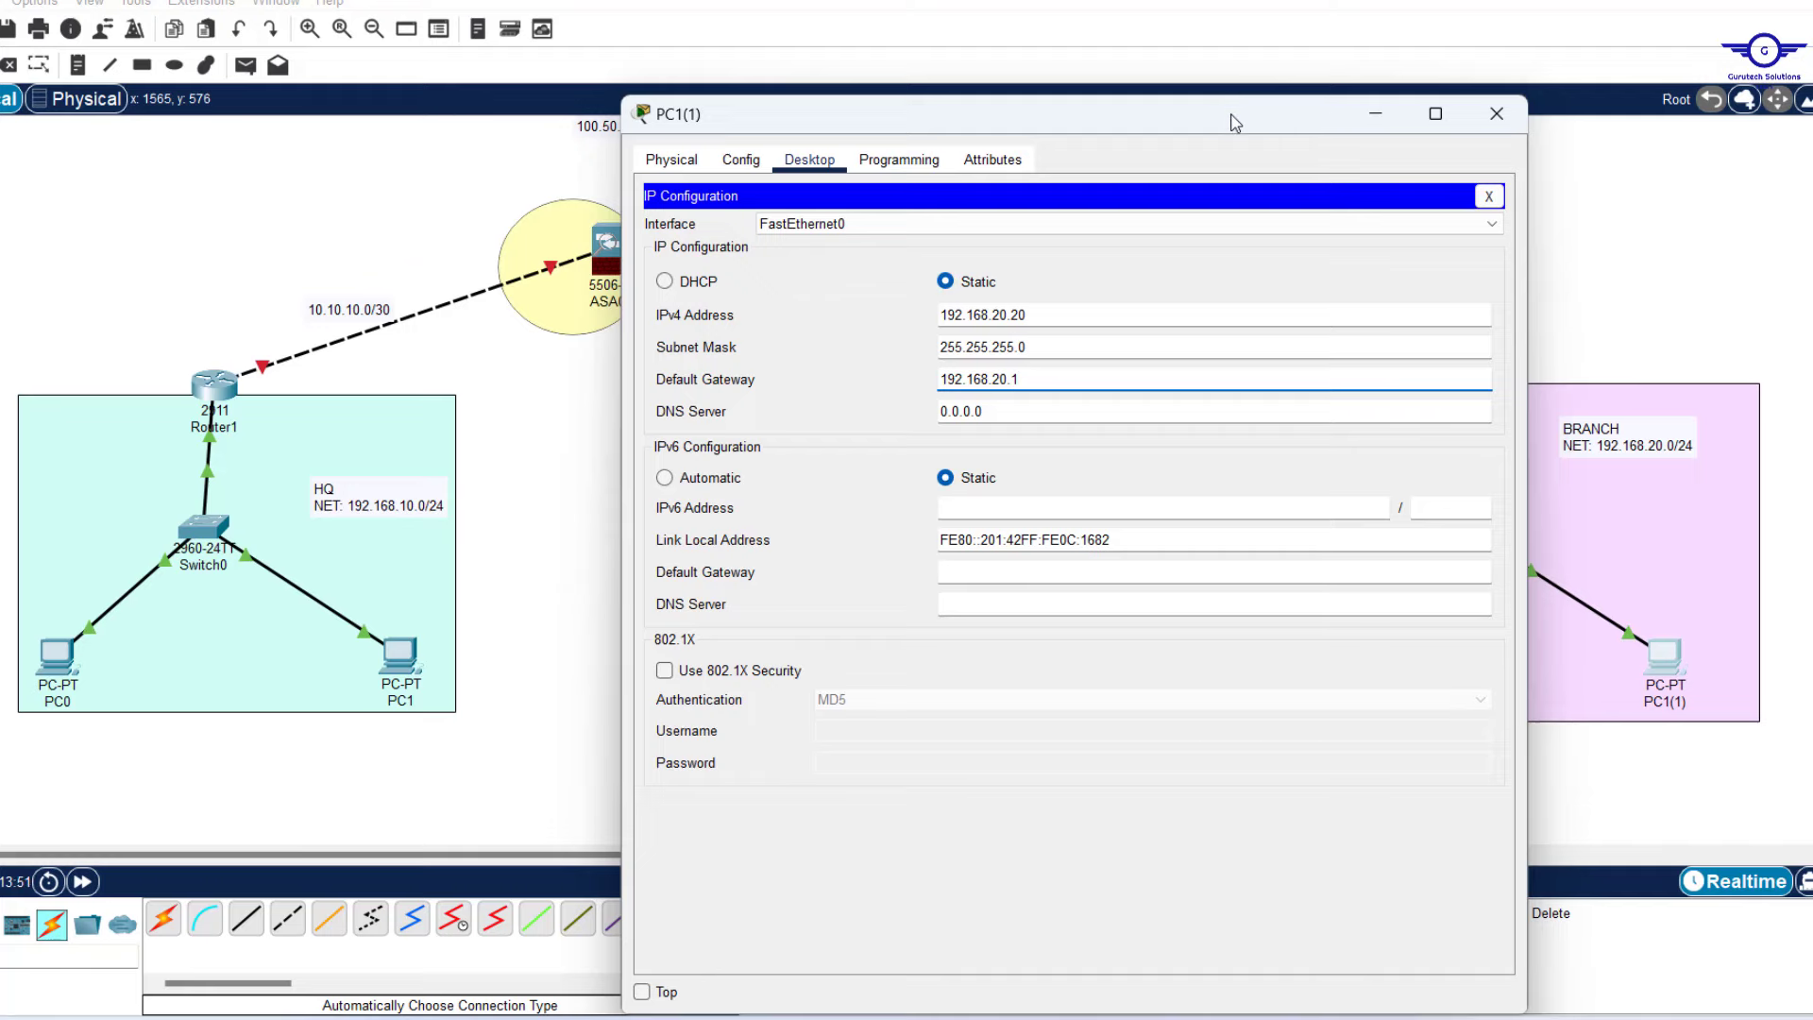
{"action": "left_click_drag", "start_coordinate": [1233, 123], "coordinate": [1093, 372]}
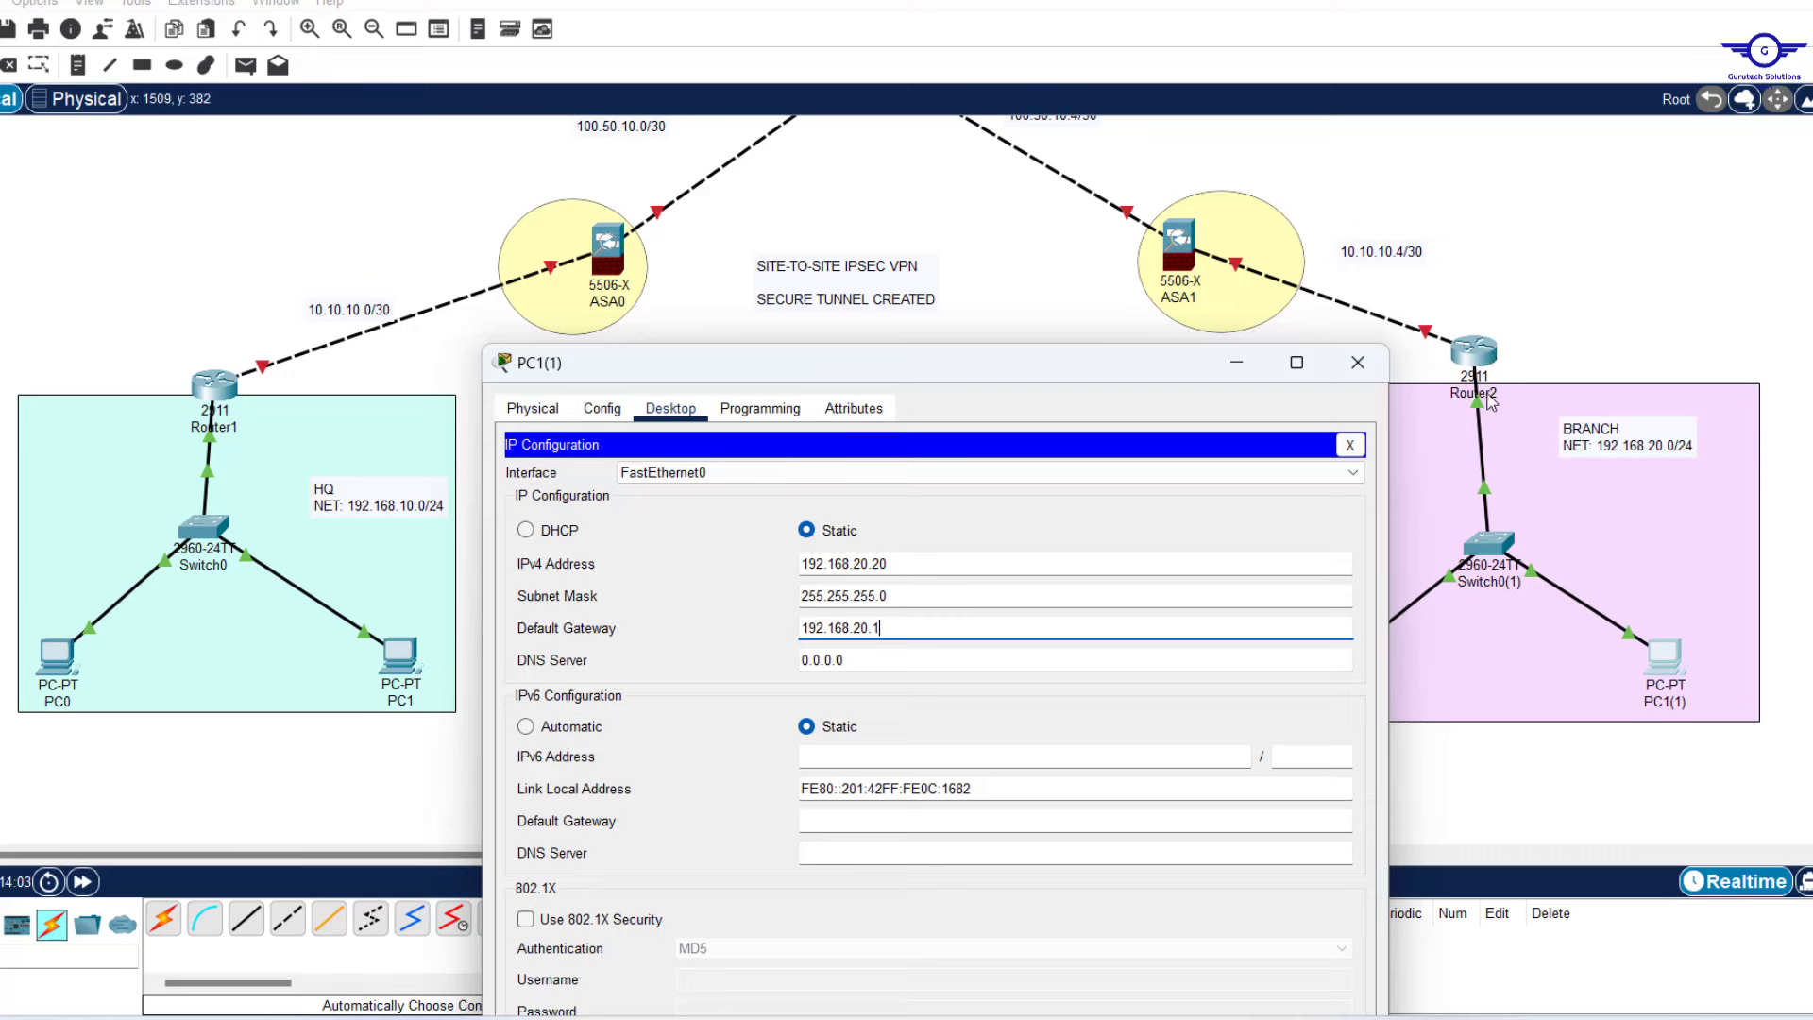
{"action": "left_click_drag", "start_coordinate": [882, 628], "coordinate": [769, 627]}
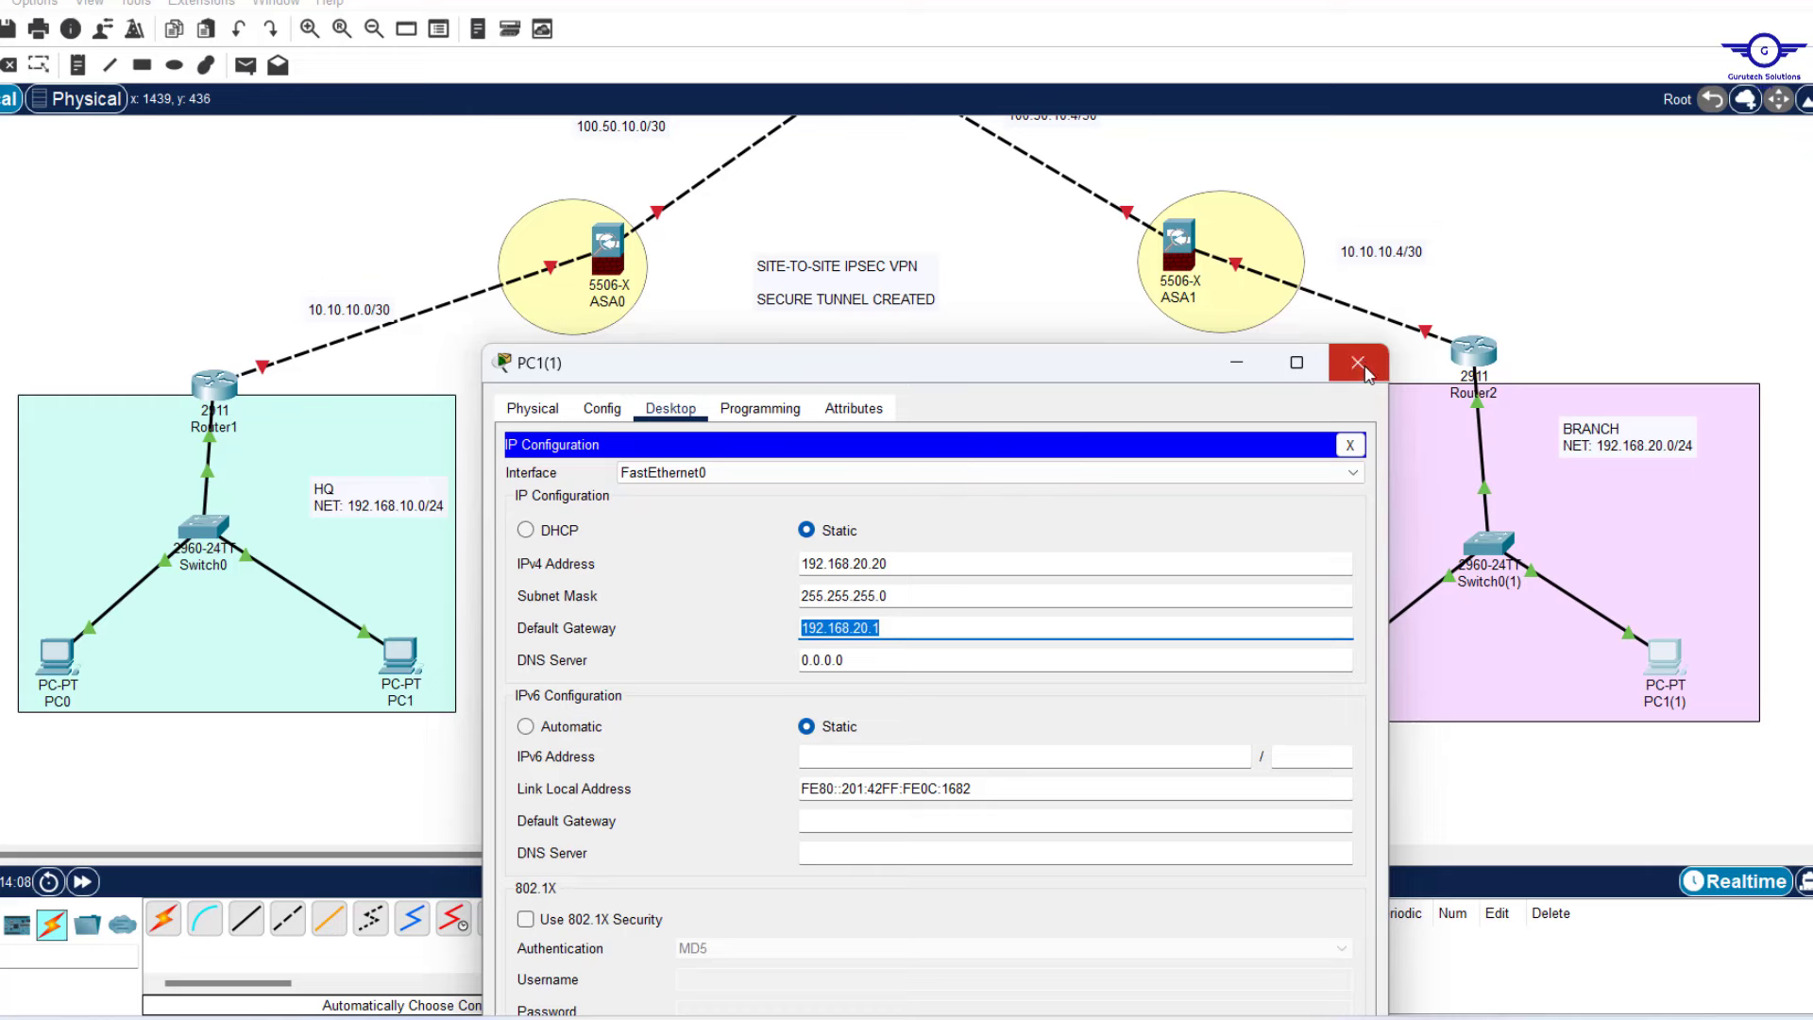
{"action": "left_click", "coordinate": [1367, 374]}
Verify PC0 has 192.168.10.10/24 with gateway 192.168.10.1, then reopen the step notes.
{"action": "left_click", "coordinate": [57, 657]}
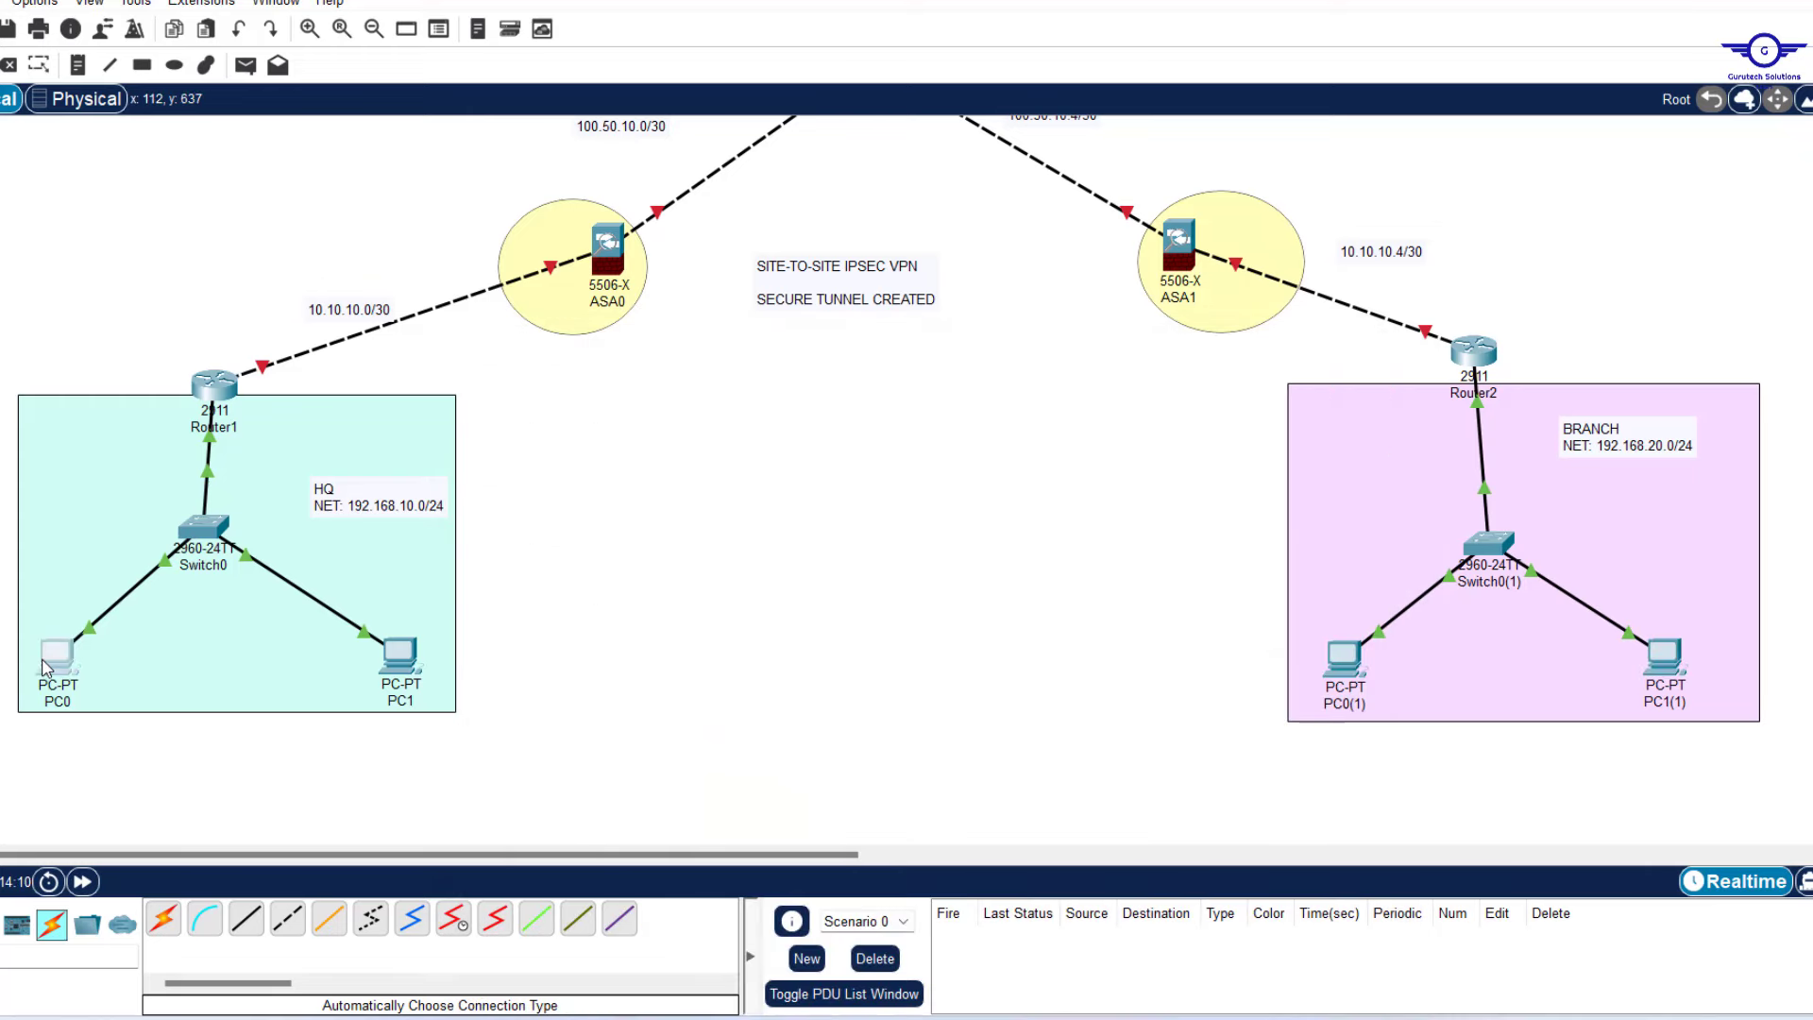
{"action": "left_click", "coordinate": [717, 273]}
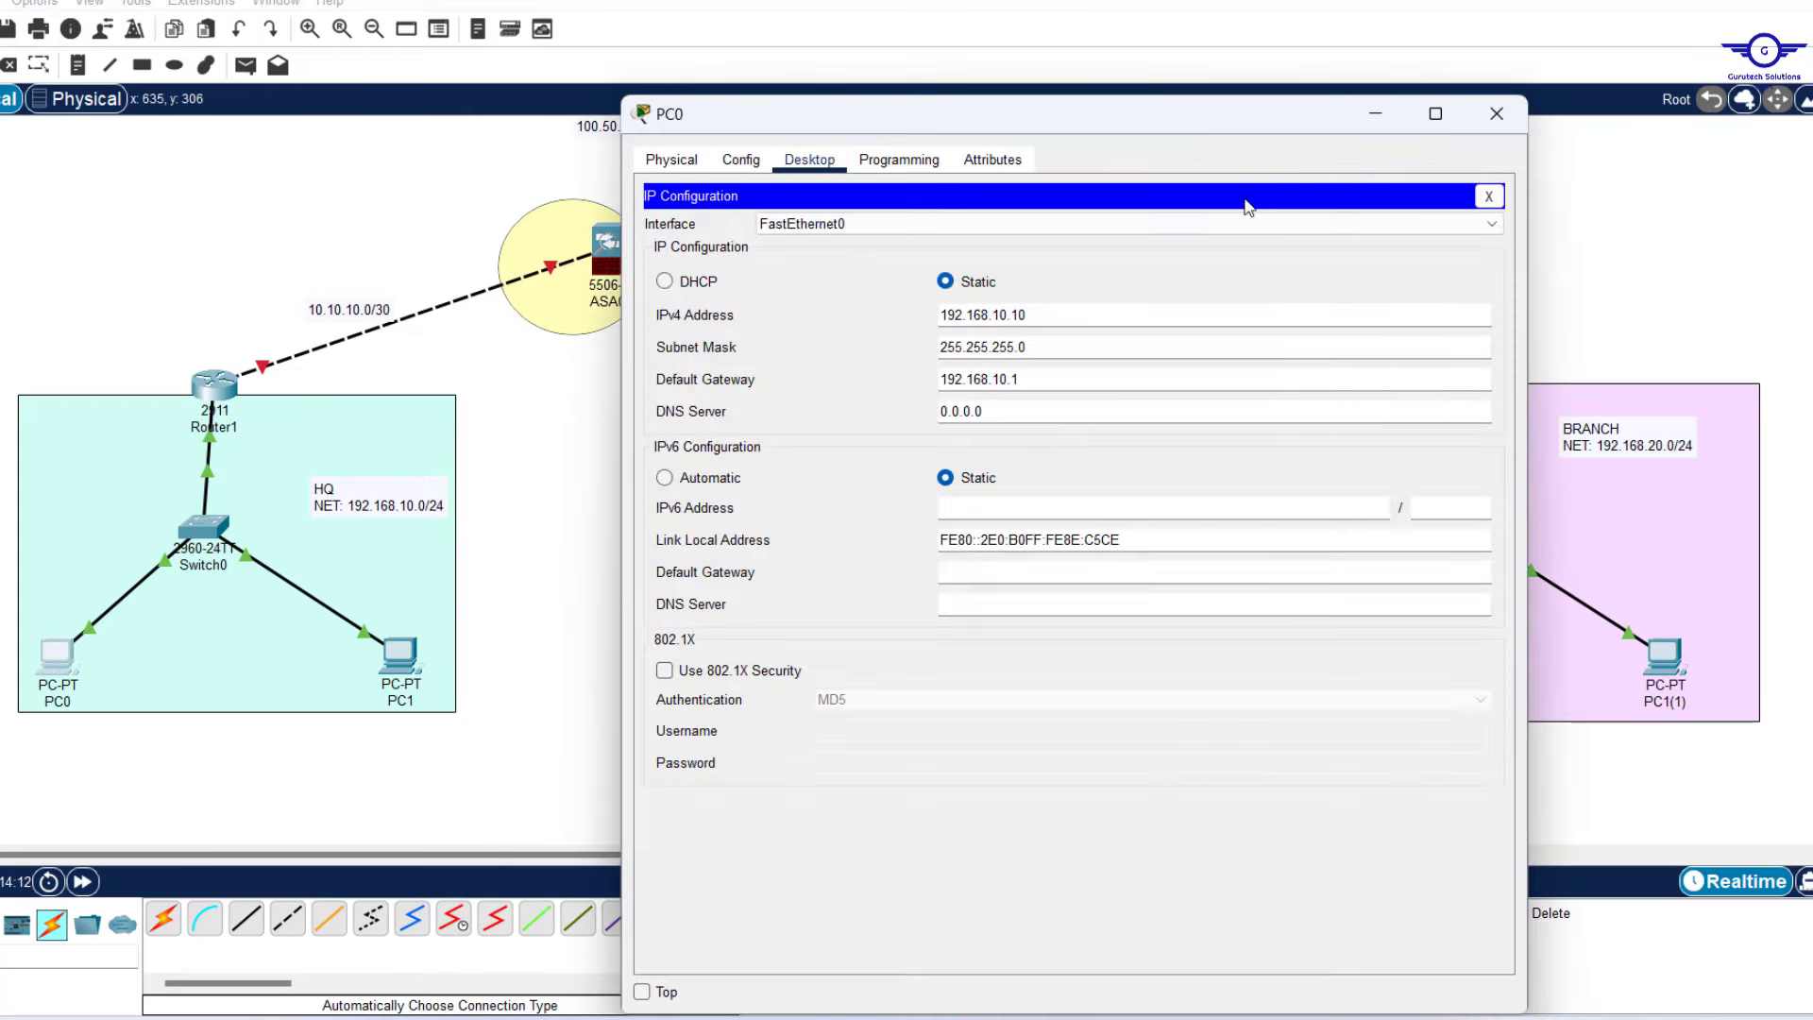
{"action": "left_click", "coordinate": [1484, 117]}
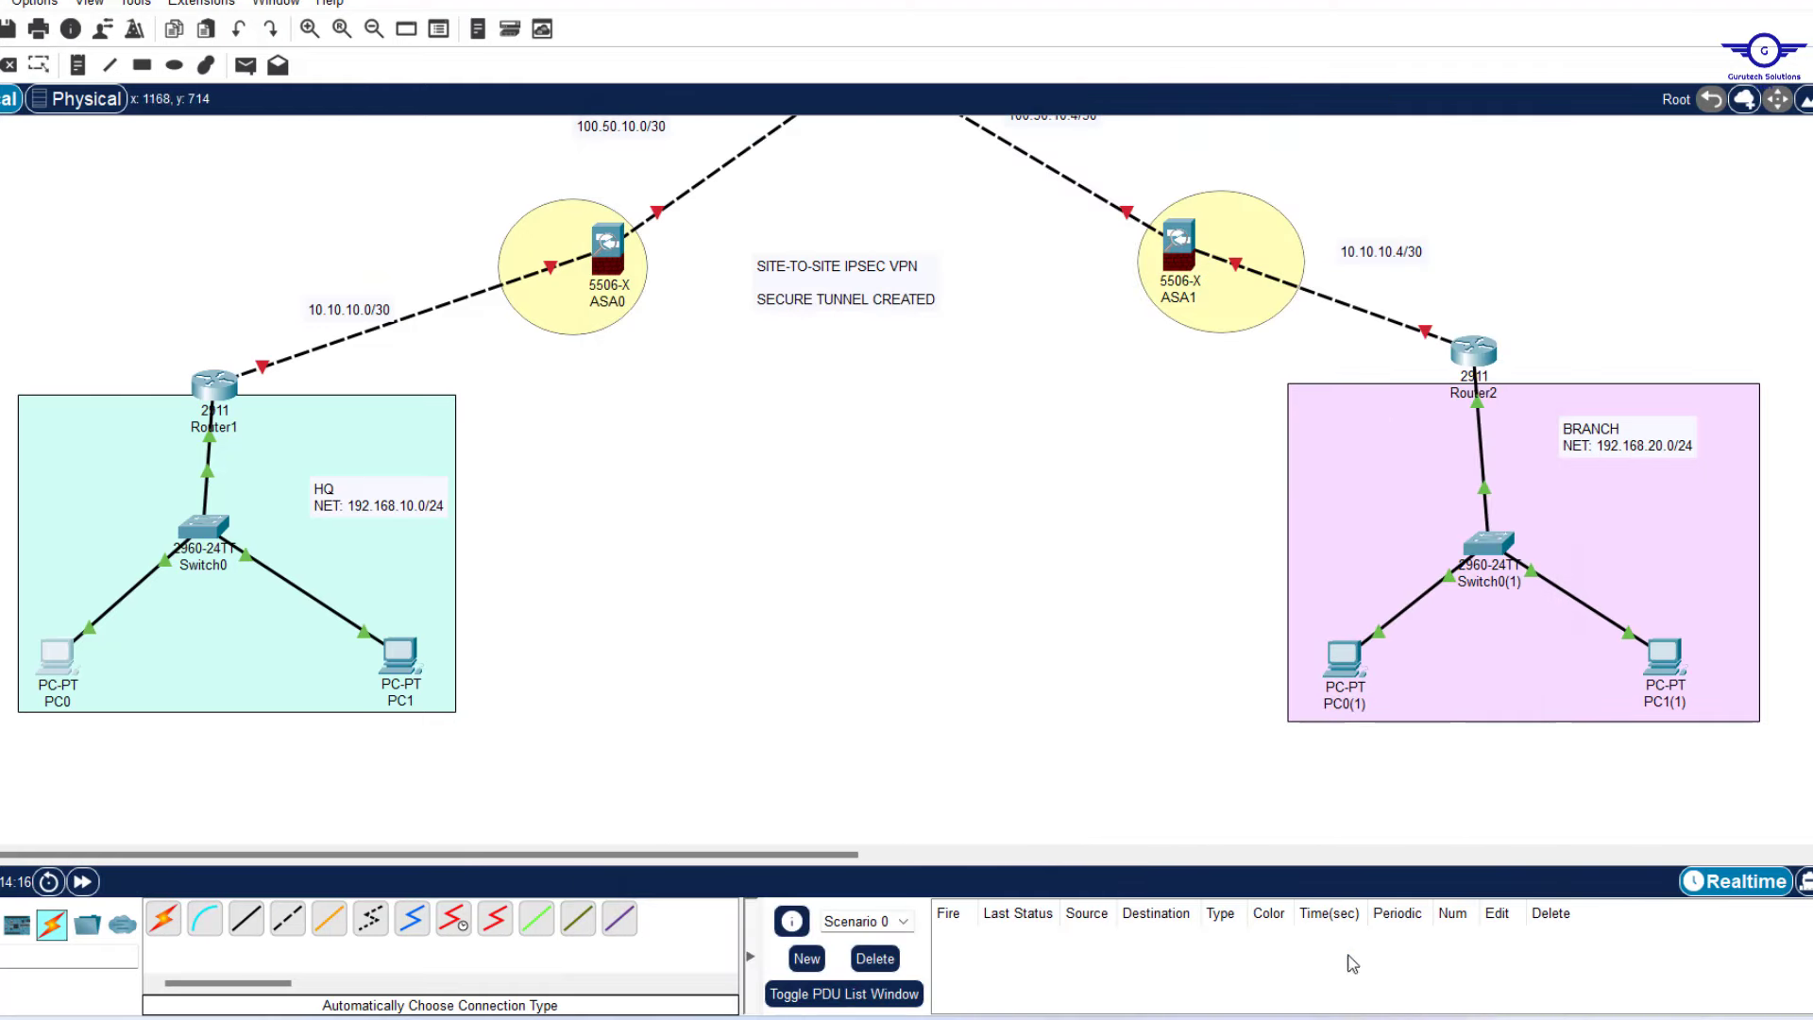
{"action": "left_click", "coordinate": [1166, 1018]}
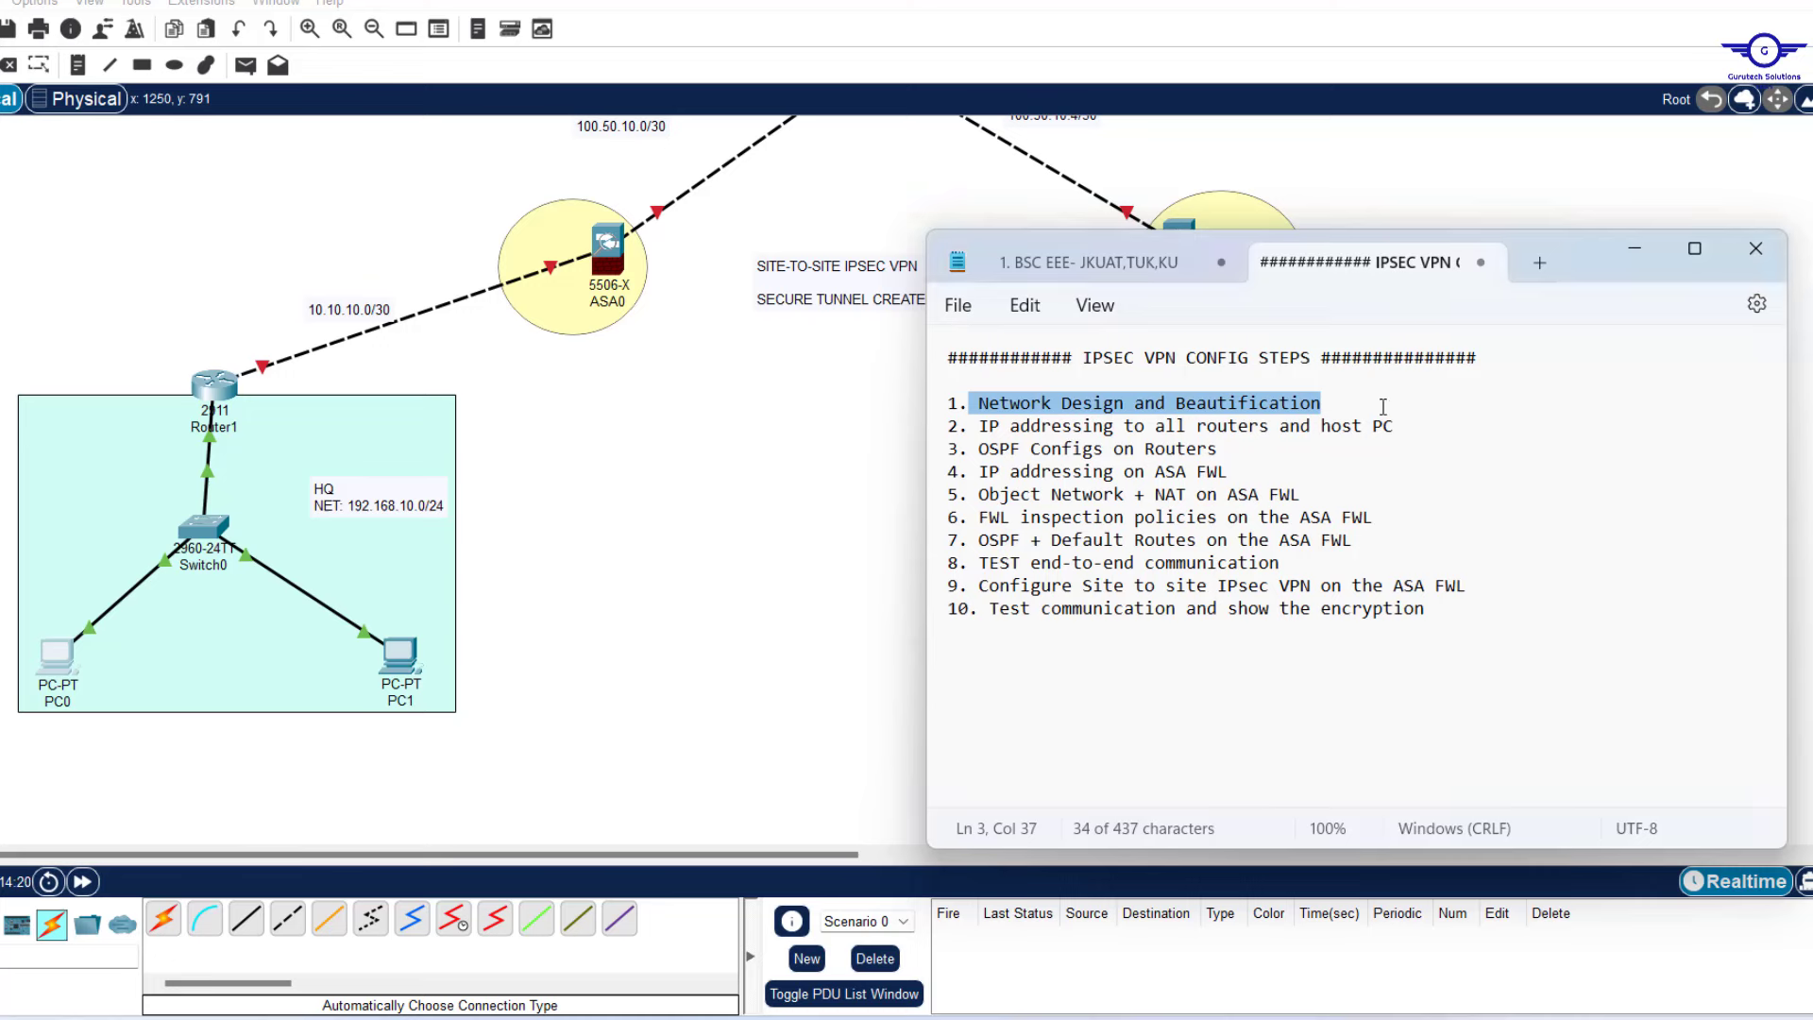
Highlight steps 2 (IP addressing) and 3 (OSPF on routers), then reopen Router1.
{"action": "left_click_drag", "start_coordinate": [1405, 426], "coordinate": [974, 430]}
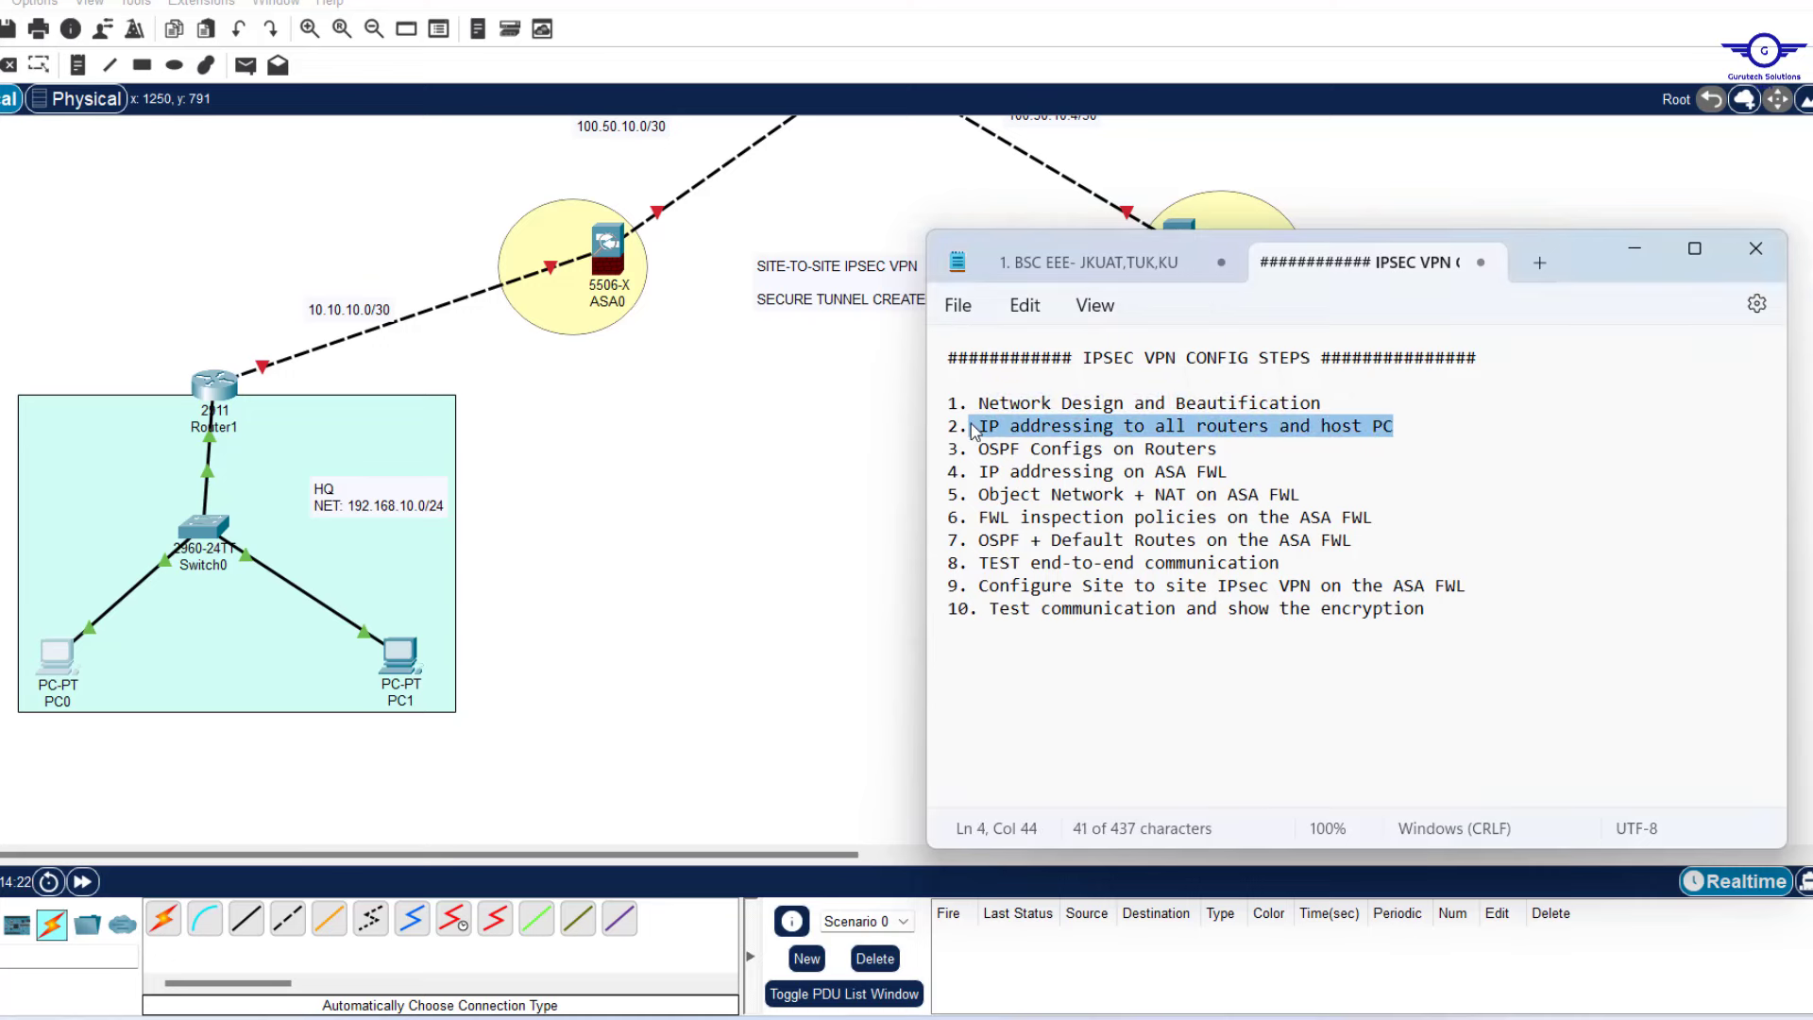
{"action": "left_click_drag", "start_coordinate": [1220, 451], "coordinate": [981, 456]}
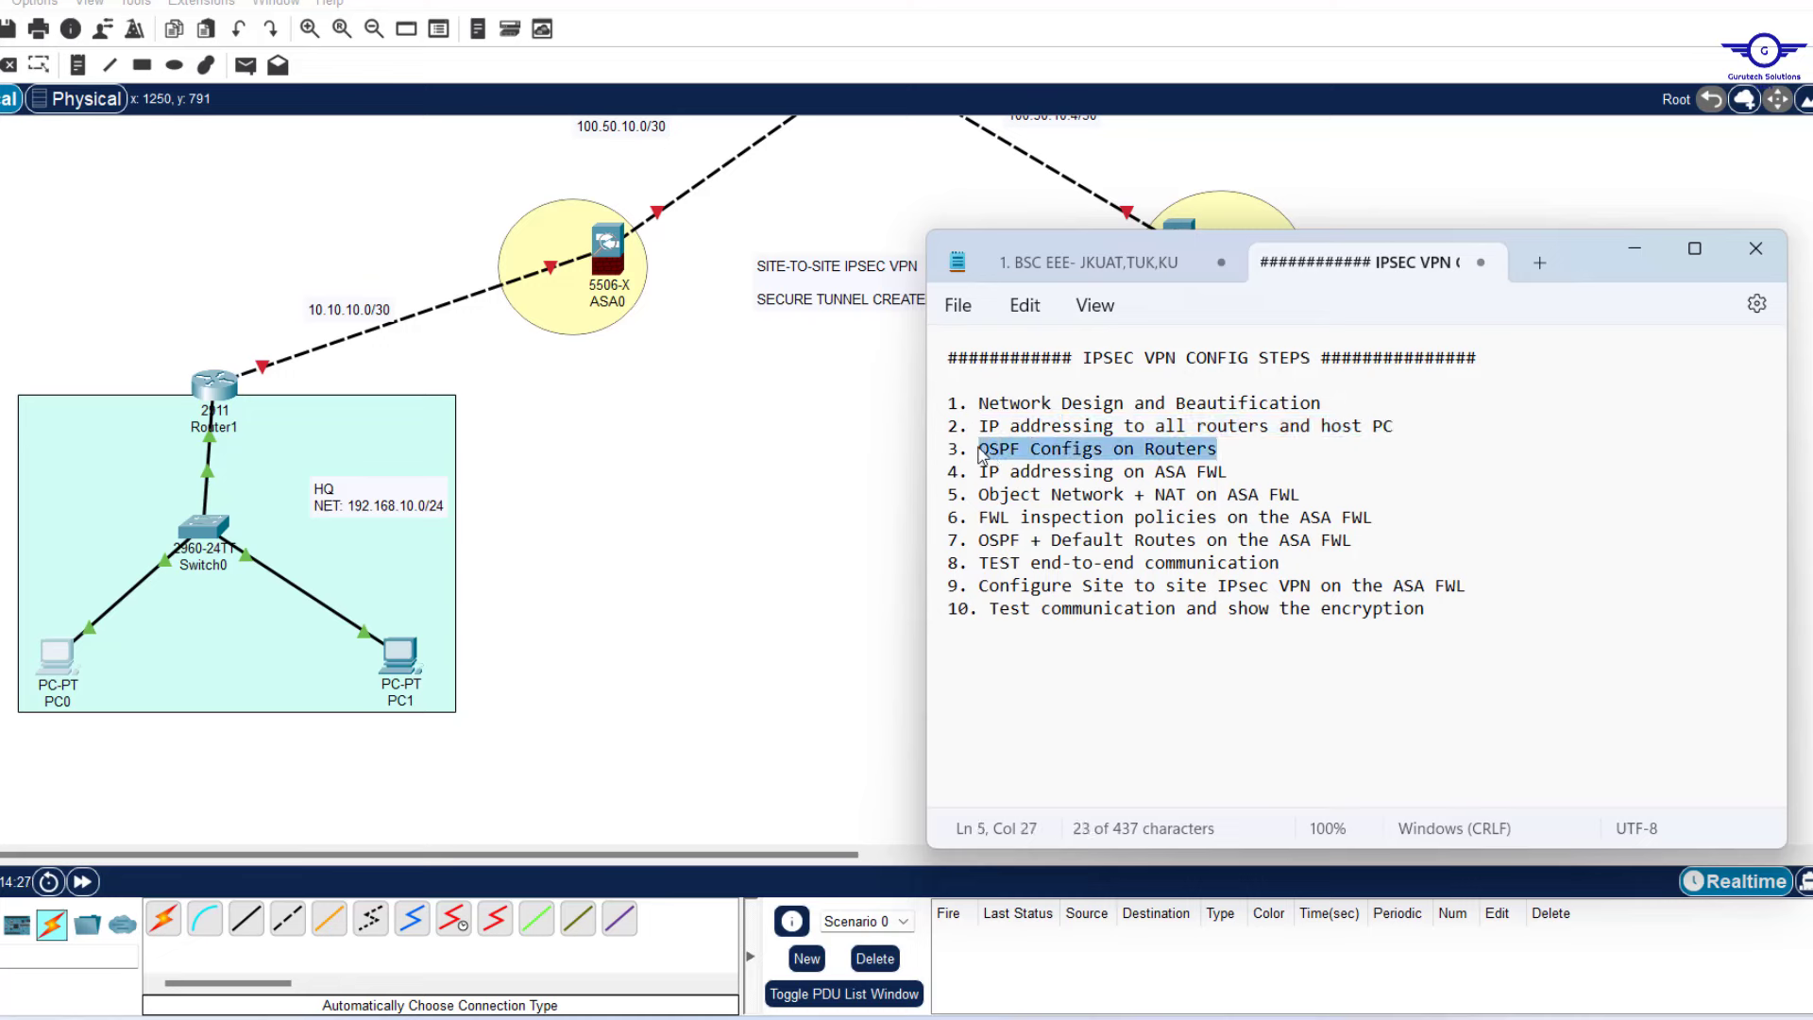
{"action": "left_click", "coordinate": [714, 453]}
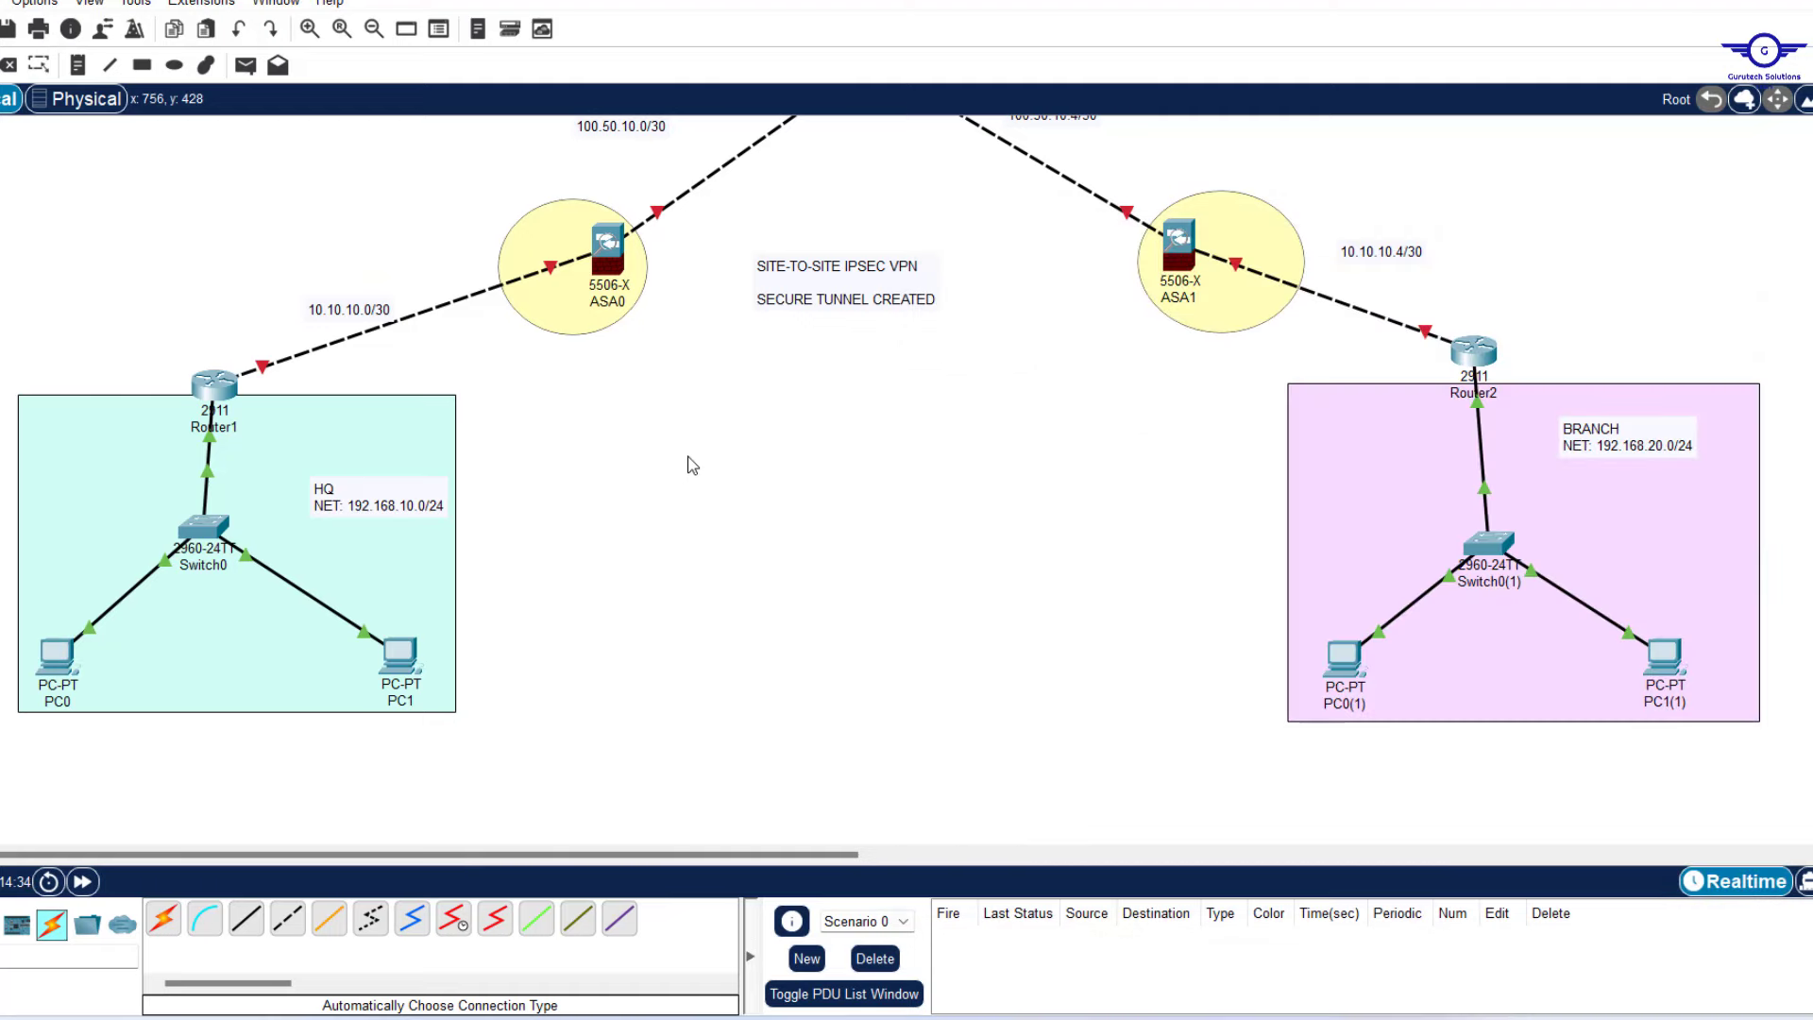
{"action": "scroll", "coordinate": [687, 469], "scroll_direction": "up", "scroll_amount": 3}
{"action": "scroll", "coordinate": [684, 472], "scroll_direction": "down", "scroll_amount": 3}
{"action": "scroll", "coordinate": [685, 472], "scroll_direction": "up", "scroll_amount": 3}
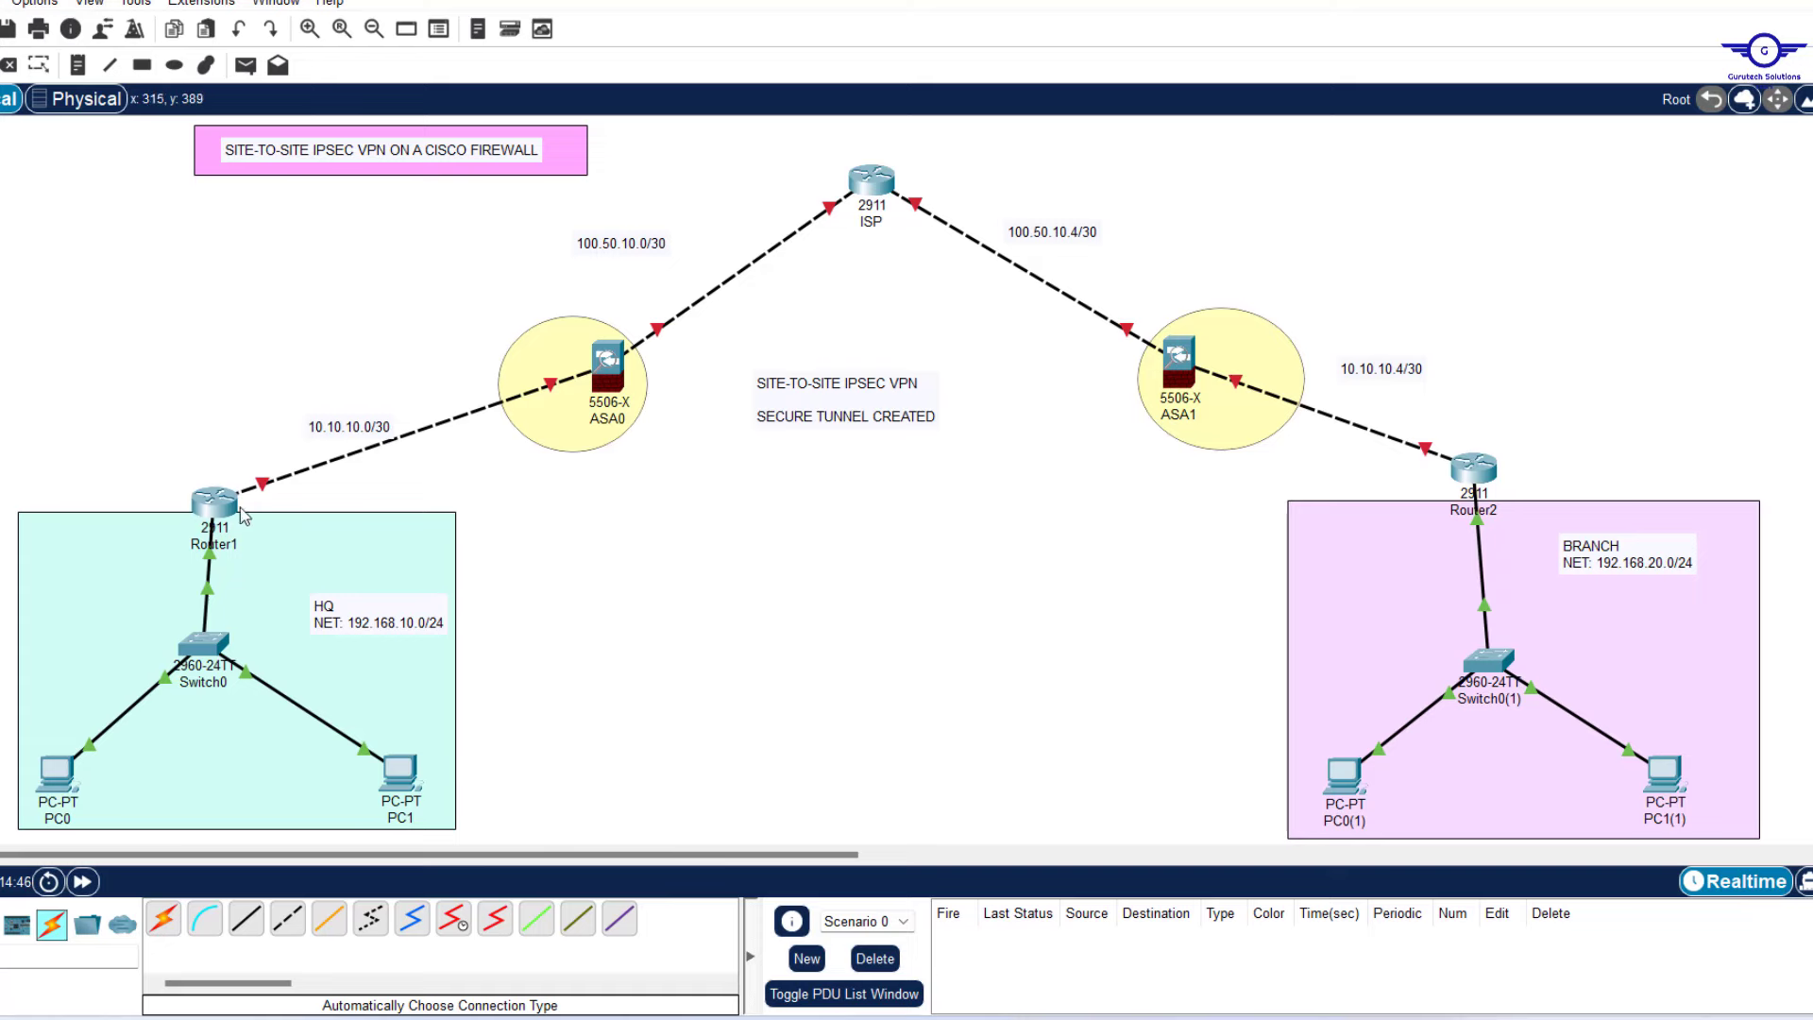
{"action": "left_click", "coordinate": [214, 503]}
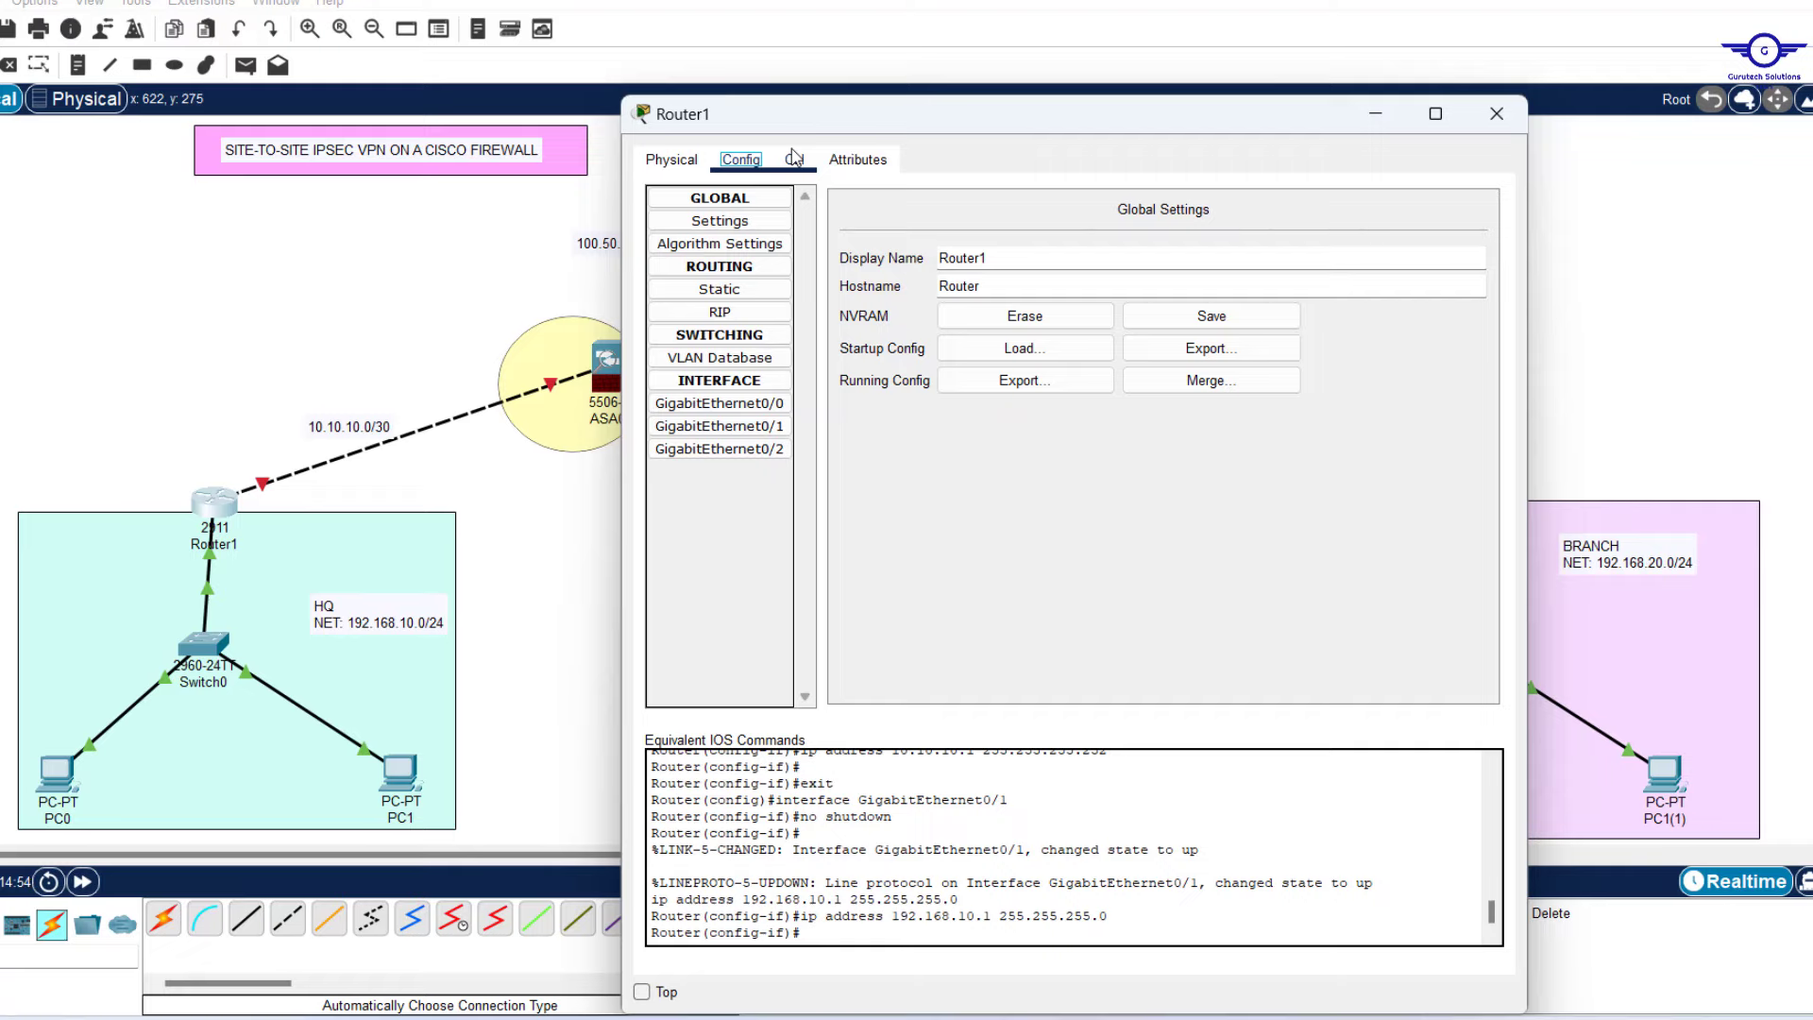
In Router1's CLI, leave interface mode and start OSPF process 10.
{"action": "left_click", "coordinate": [794, 158]}
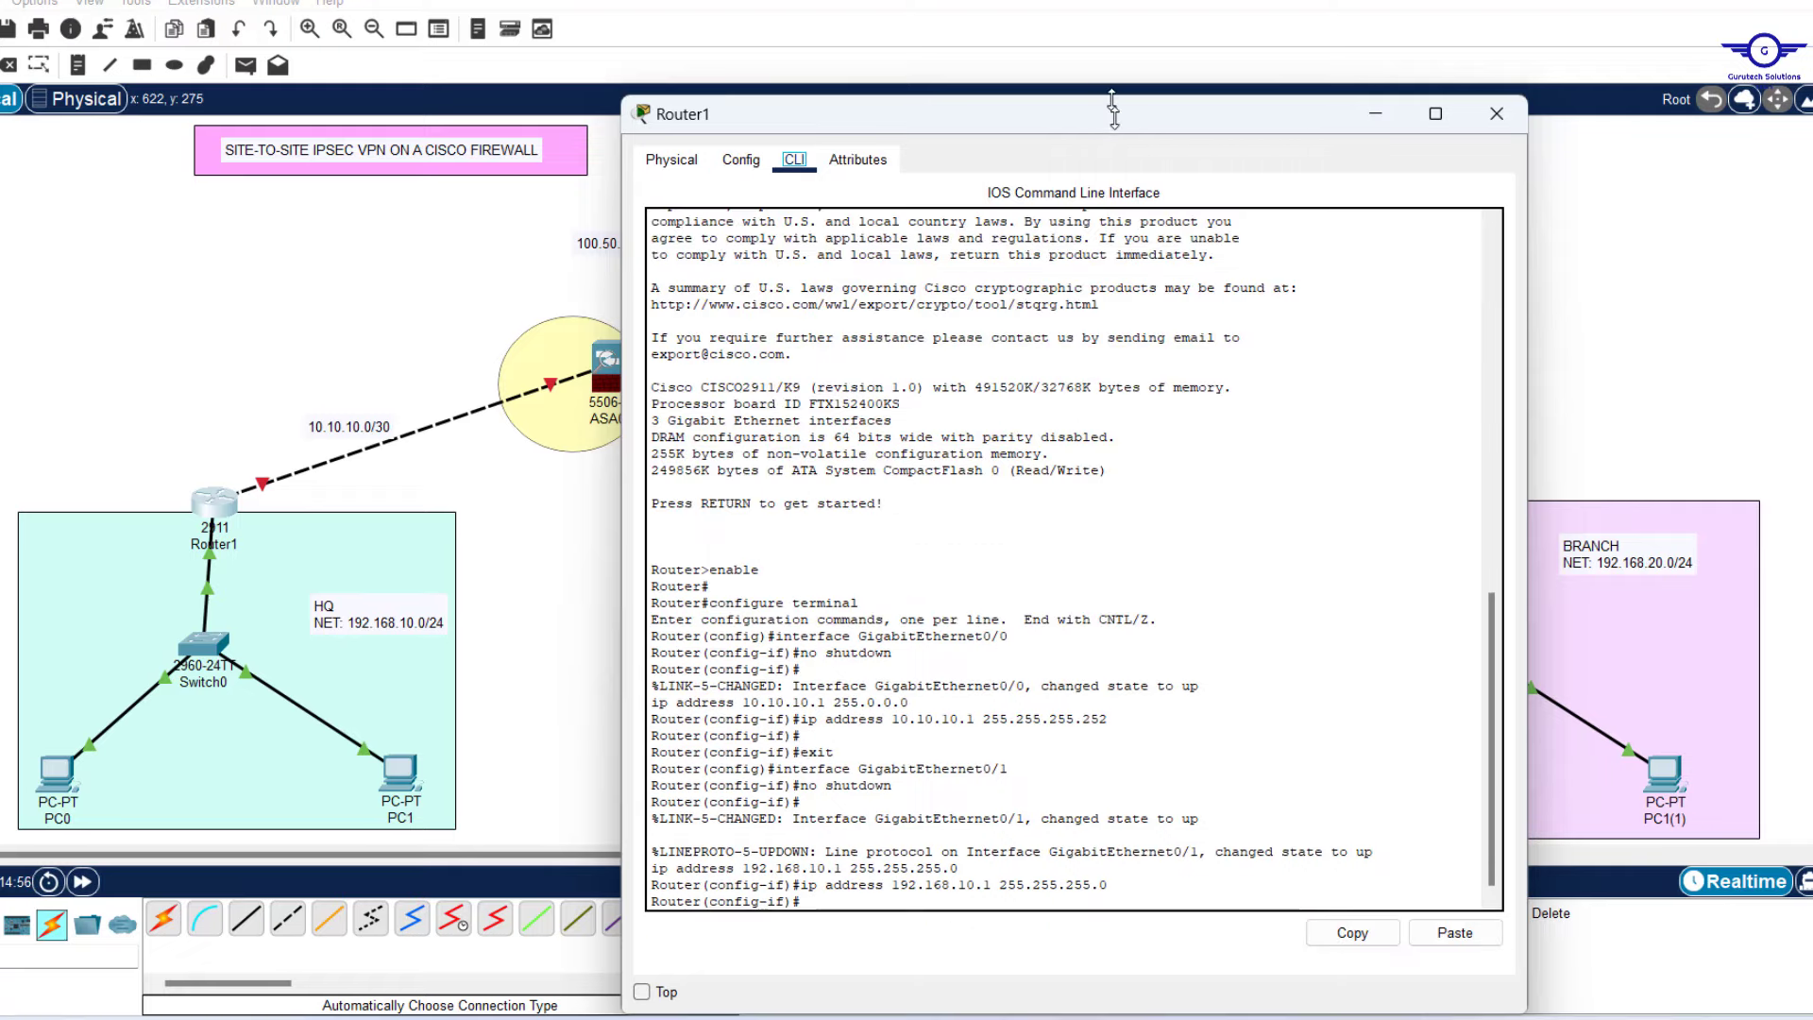
{"action": "left_click_drag", "start_coordinate": [1113, 104], "coordinate": [1116, 199]}
{"action": "left_click", "coordinate": [1079, 537]}
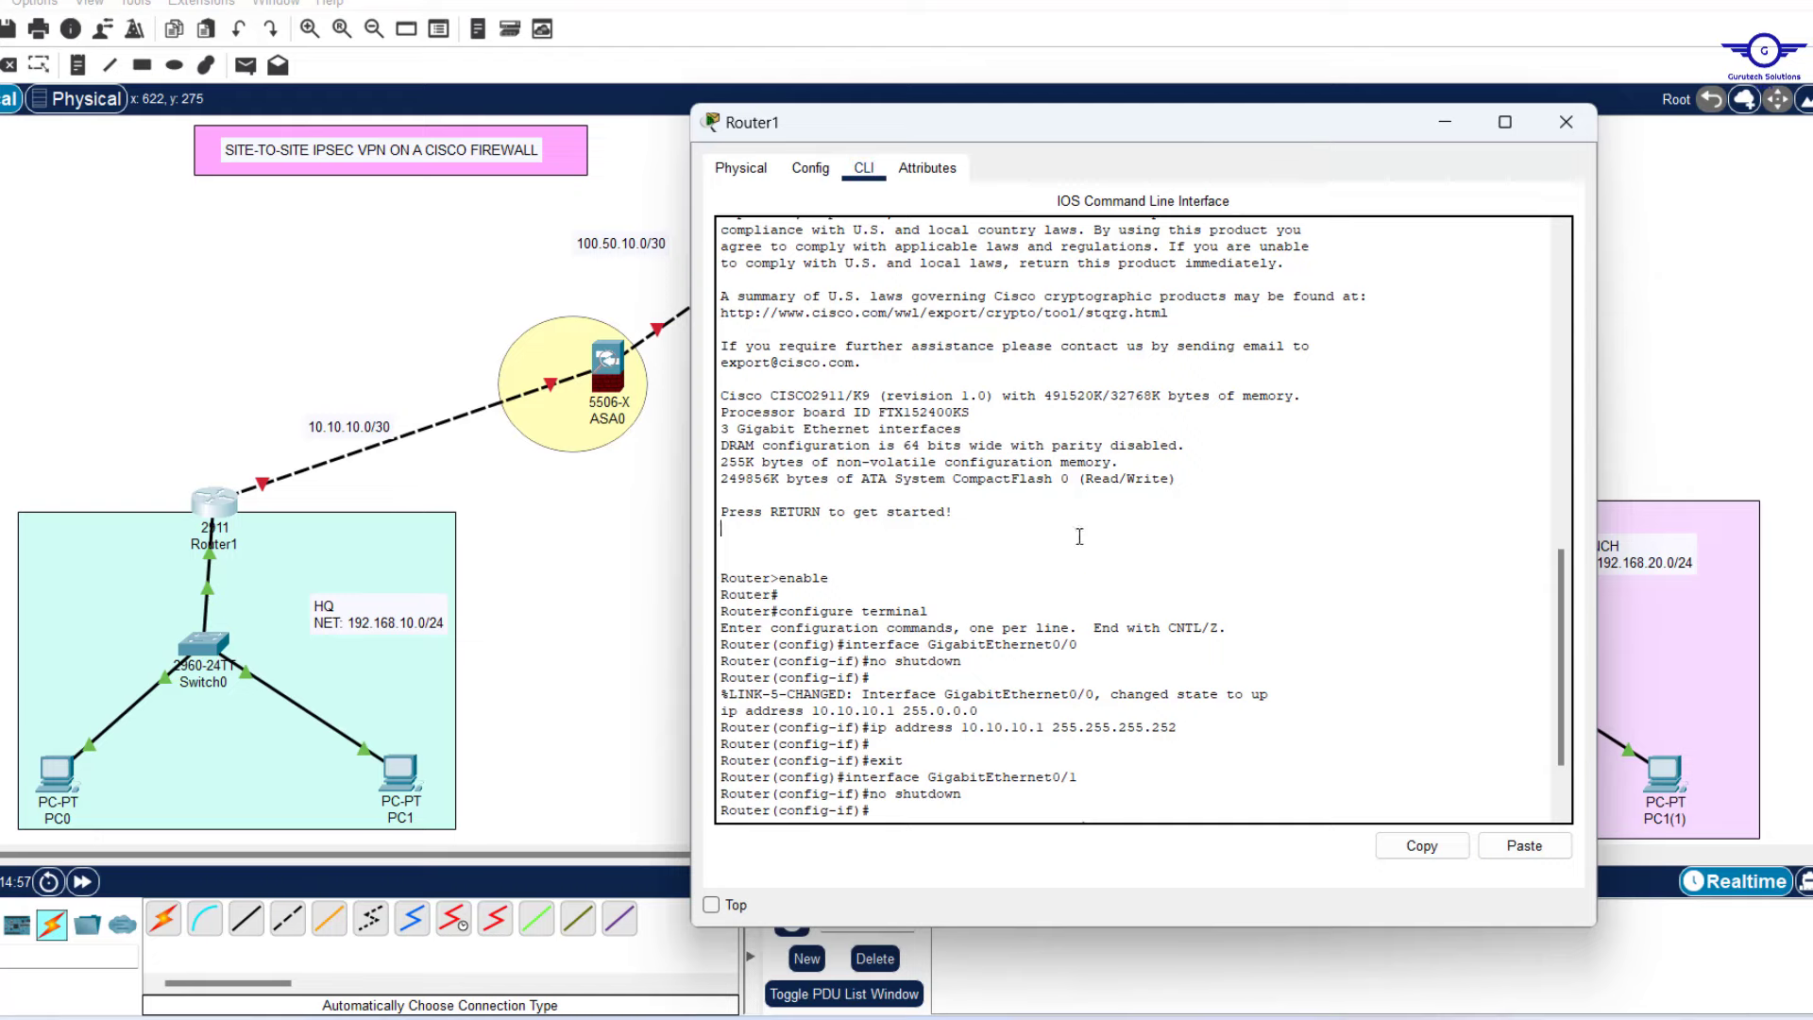
{"action": "key", "text": "Return"}
{"action": "key", "text": "Return"}
{"action": "key", "text": "Return"}
{"action": "key", "text": "Return"}
{"action": "type", "text": "ex"}
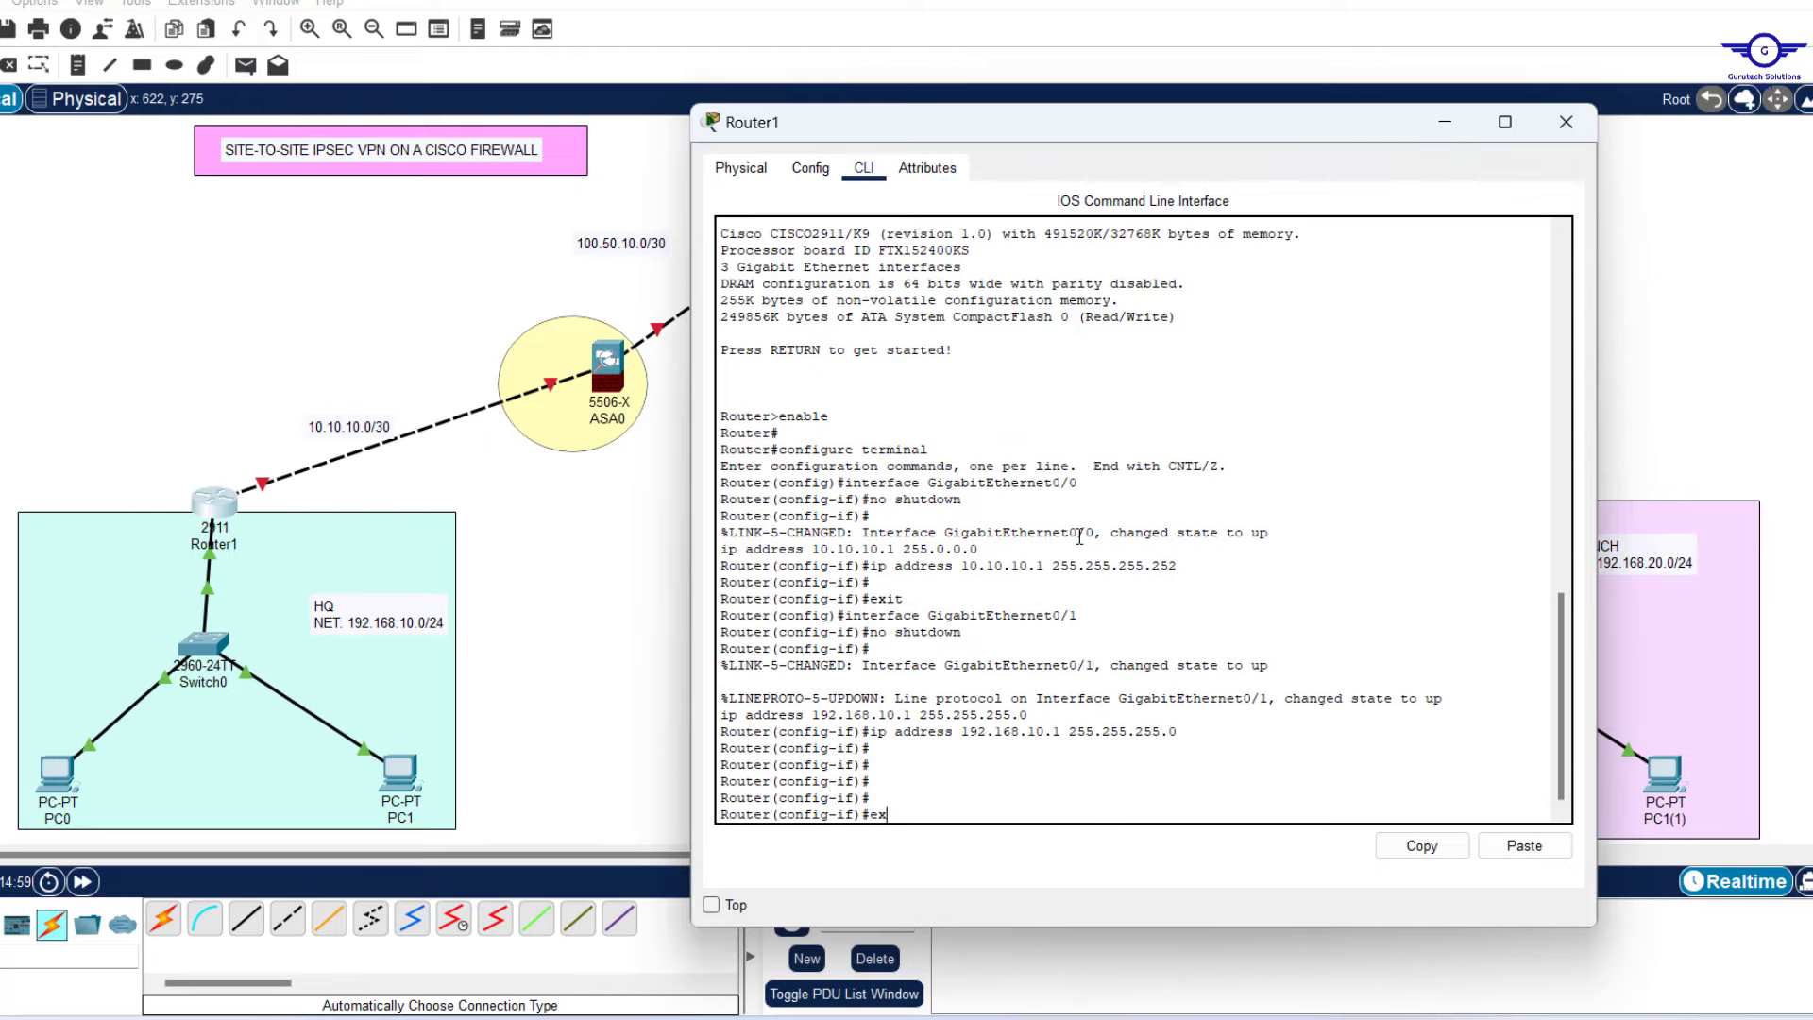
{"action": "key", "text": "Return"}
{"action": "key", "text": "Return"}
{"action": "key", "text": "Return"}
{"action": "key", "text": "Return"}
{"action": "key", "text": "Return"}
{"action": "key", "text": "Return"}
{"action": "key", "text": "Return"}
{"action": "type", "text": "rou"}
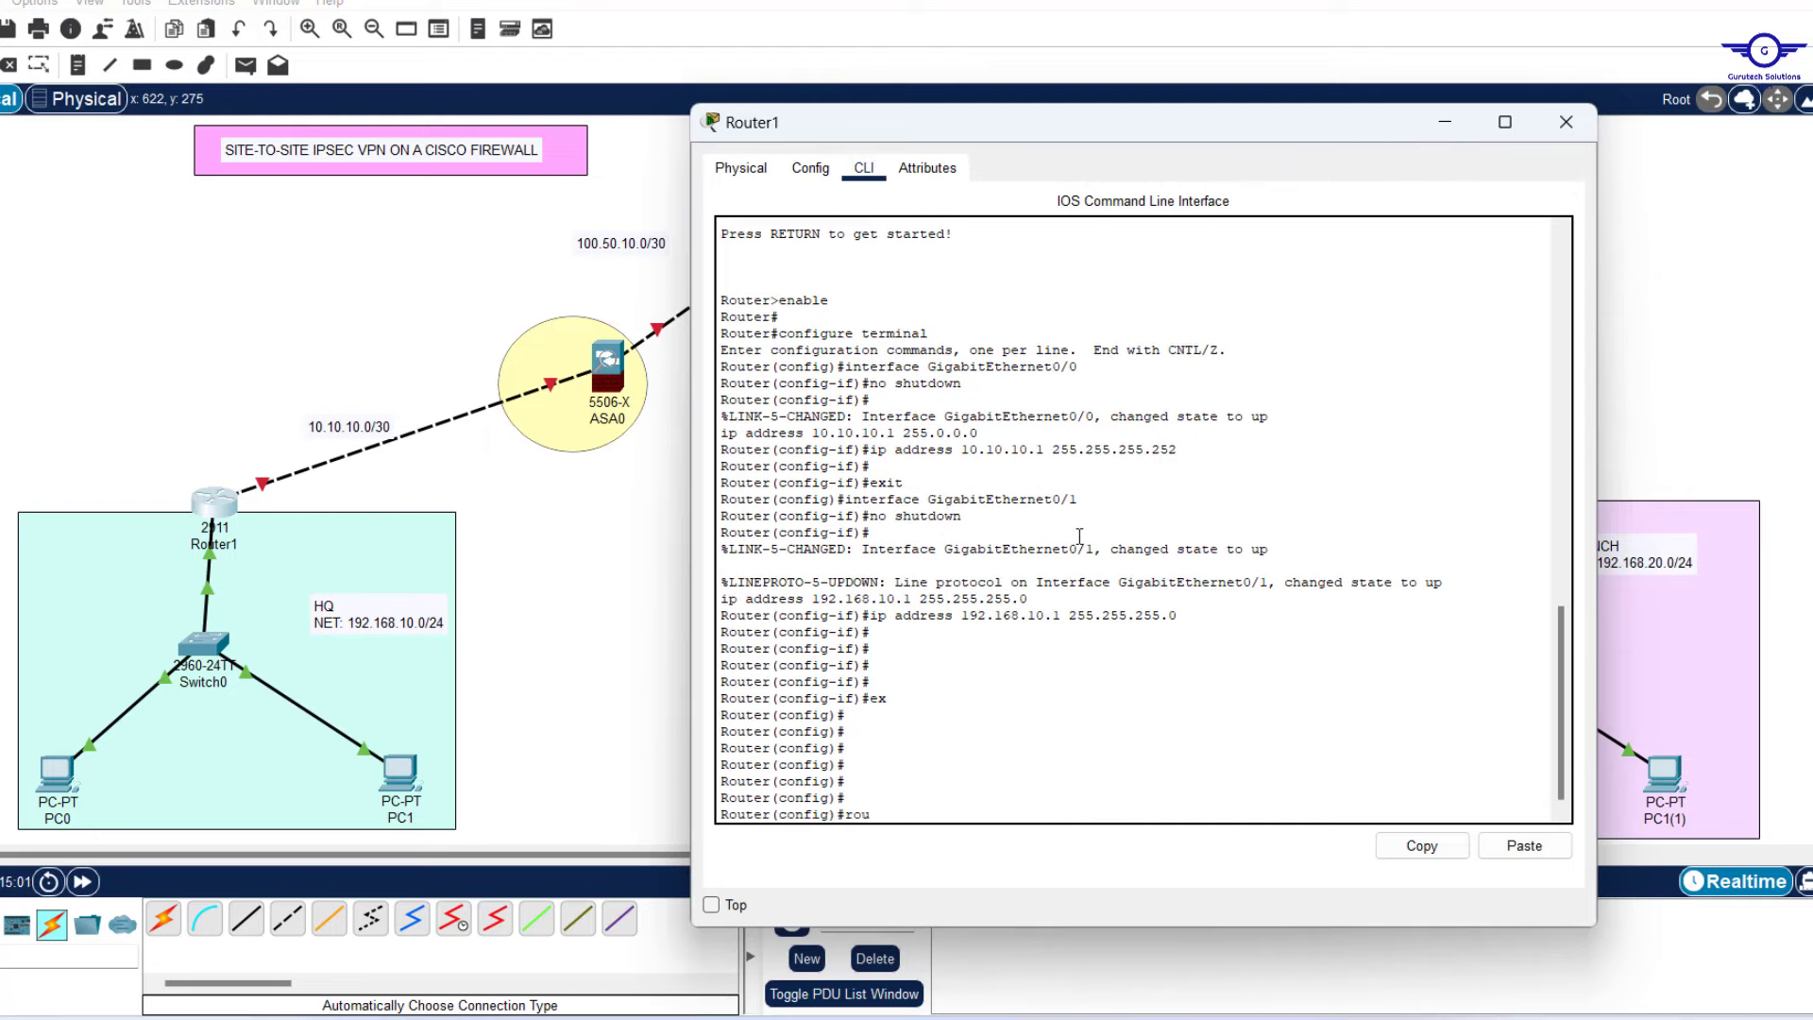
{"action": "type", "text": "ter os"}
{"action": "key", "text": "Tab"}
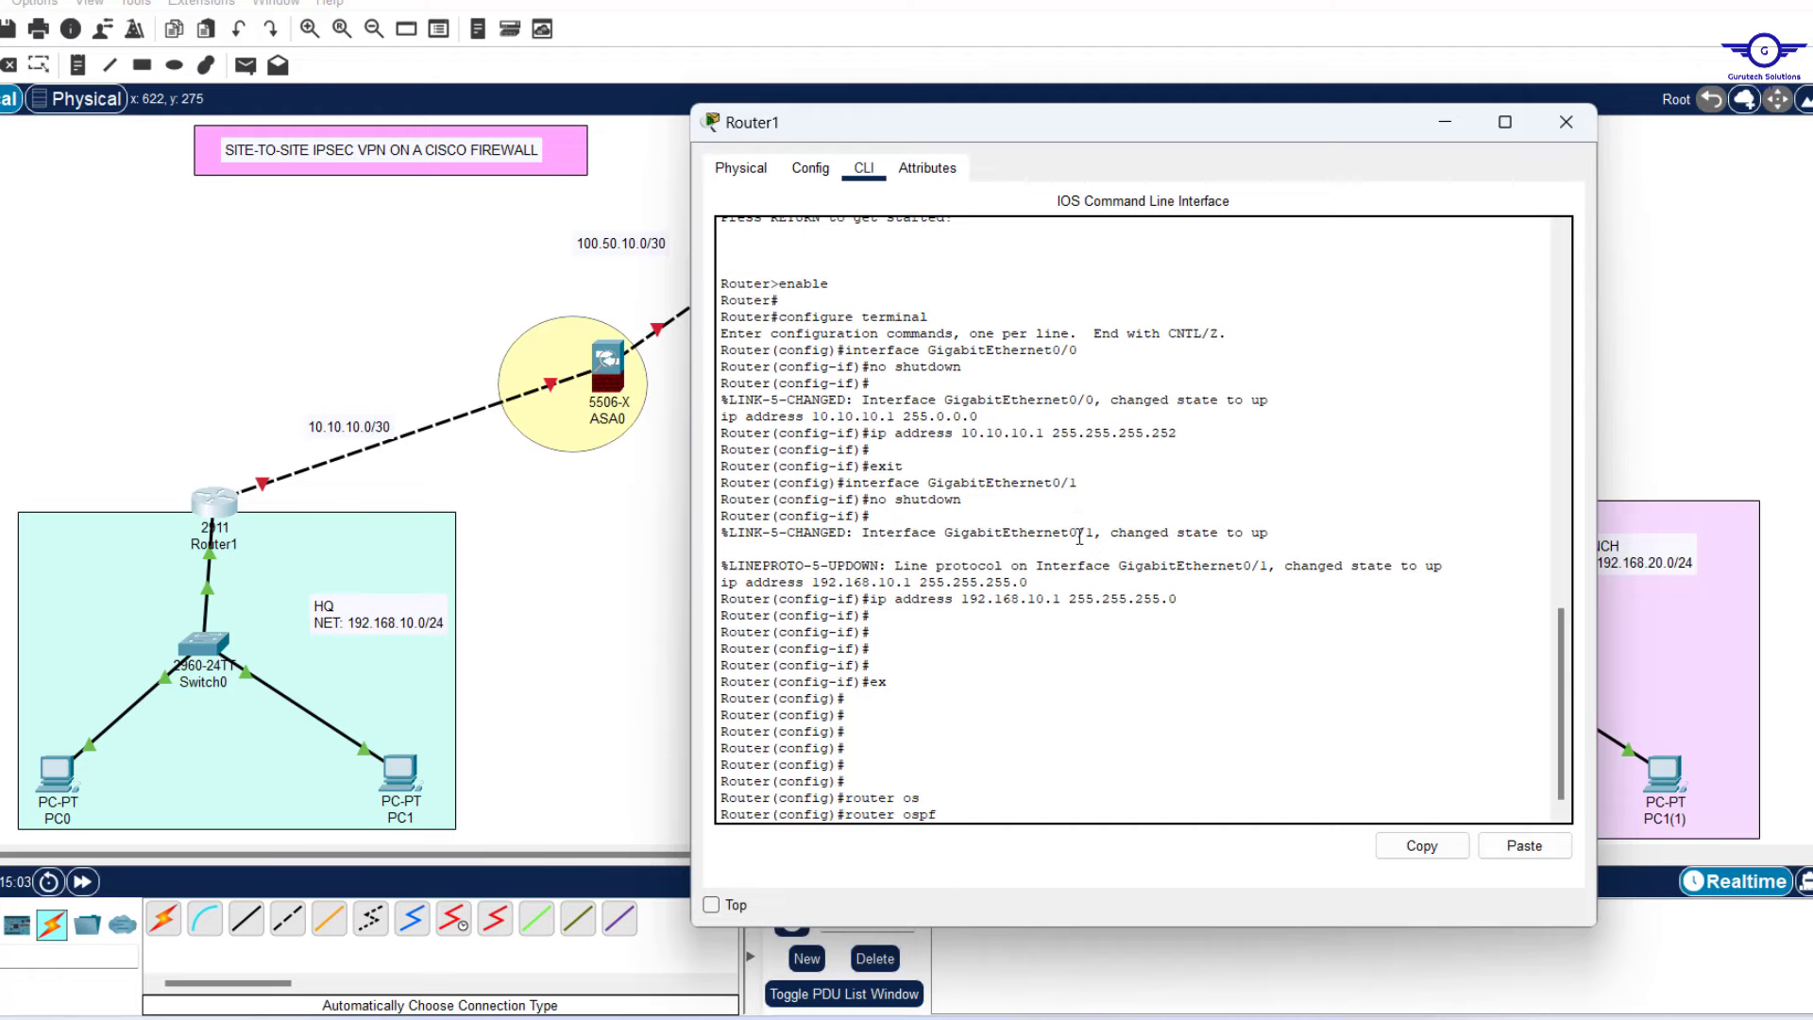
{"action": "type", "text": "10"}
{"action": "key", "text": "Return"}
{"action": "key", "text": "Return"}
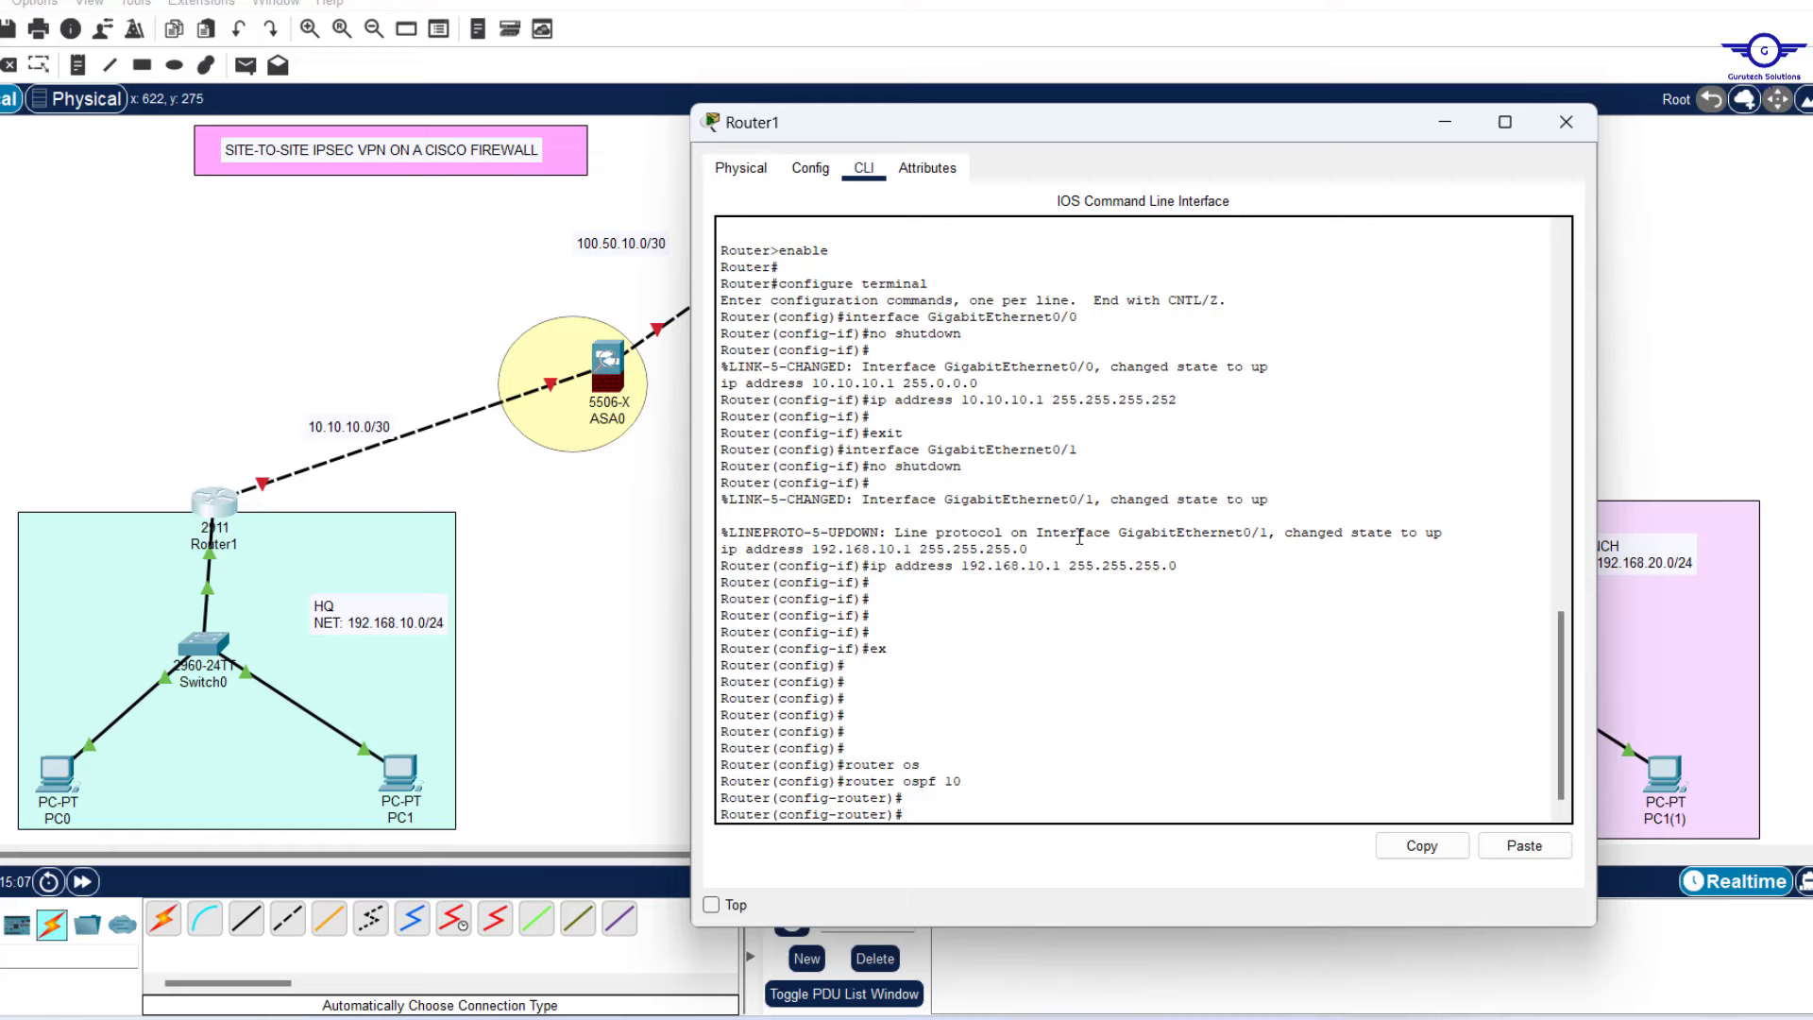
Set router-id 1.1.1.1 and advertise 10.10.10.0 0.0.0.3 in area 0.
{"action": "type", "text": "rout"}
{"action": "key", "text": "Tab"}
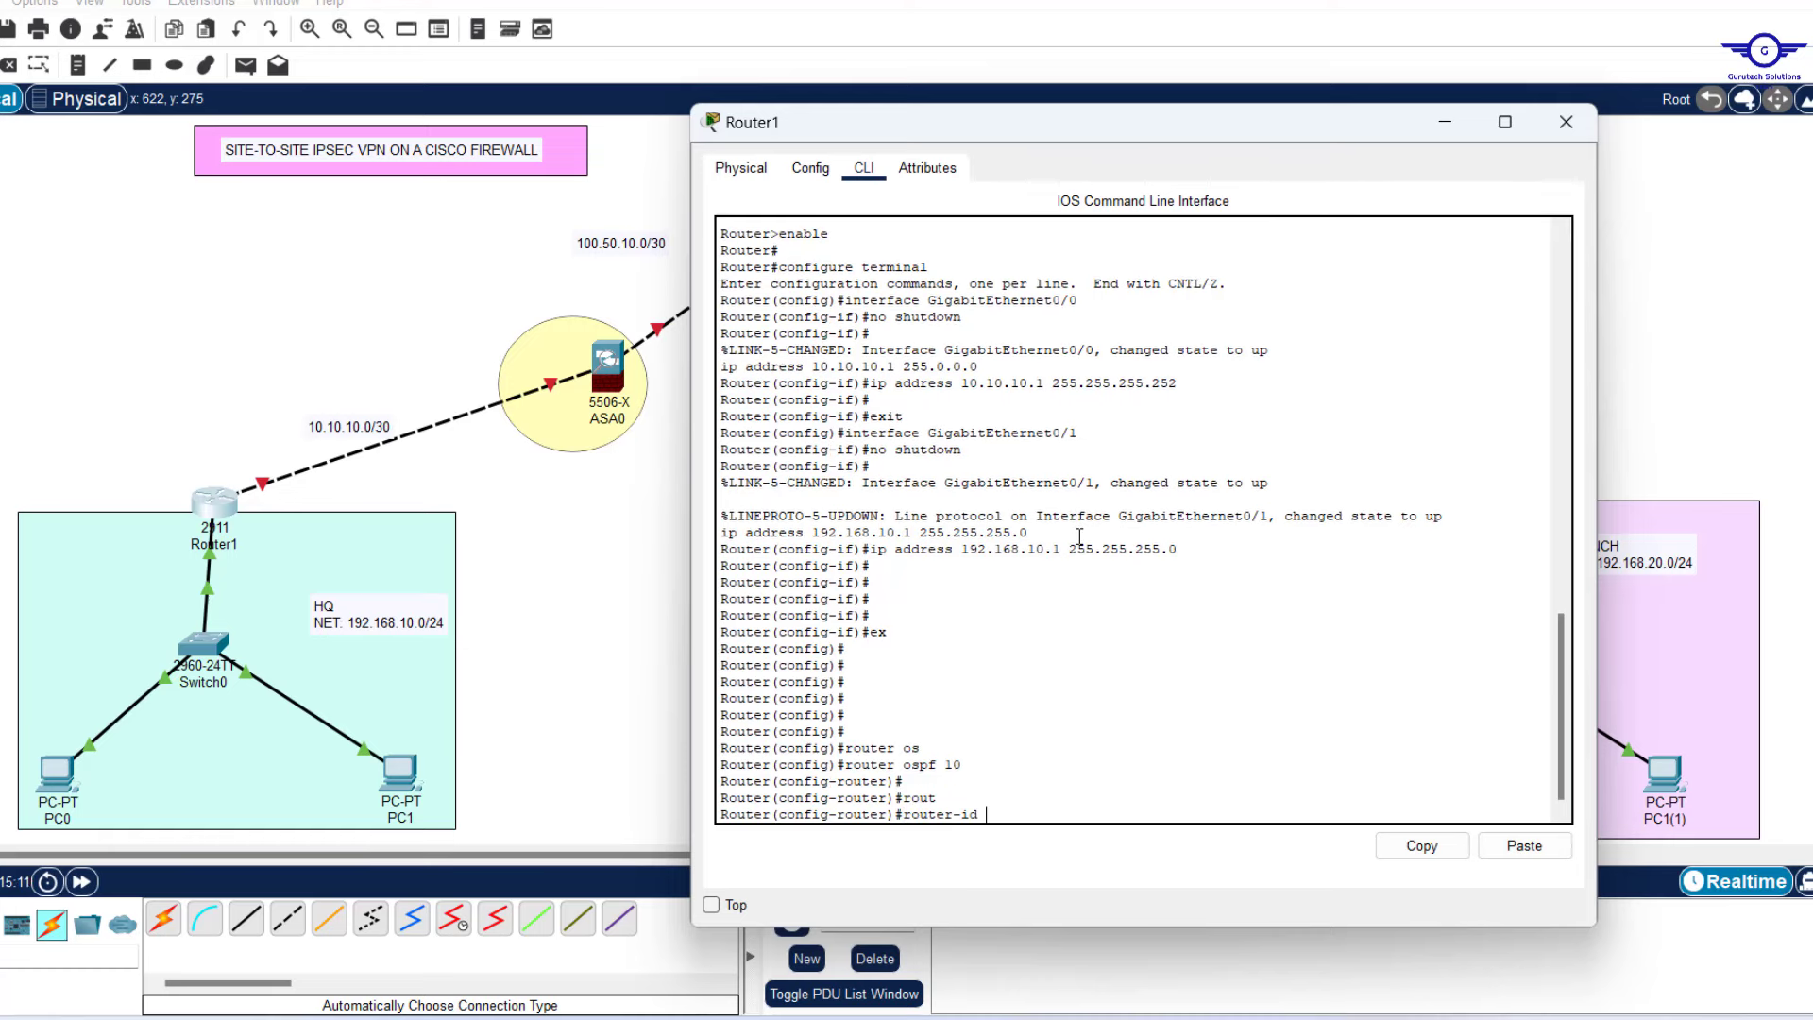
{"action": "type", "text": "1.1.1.1"}
{"action": "key", "text": "Return"}
{"action": "key", "text": "Return"}
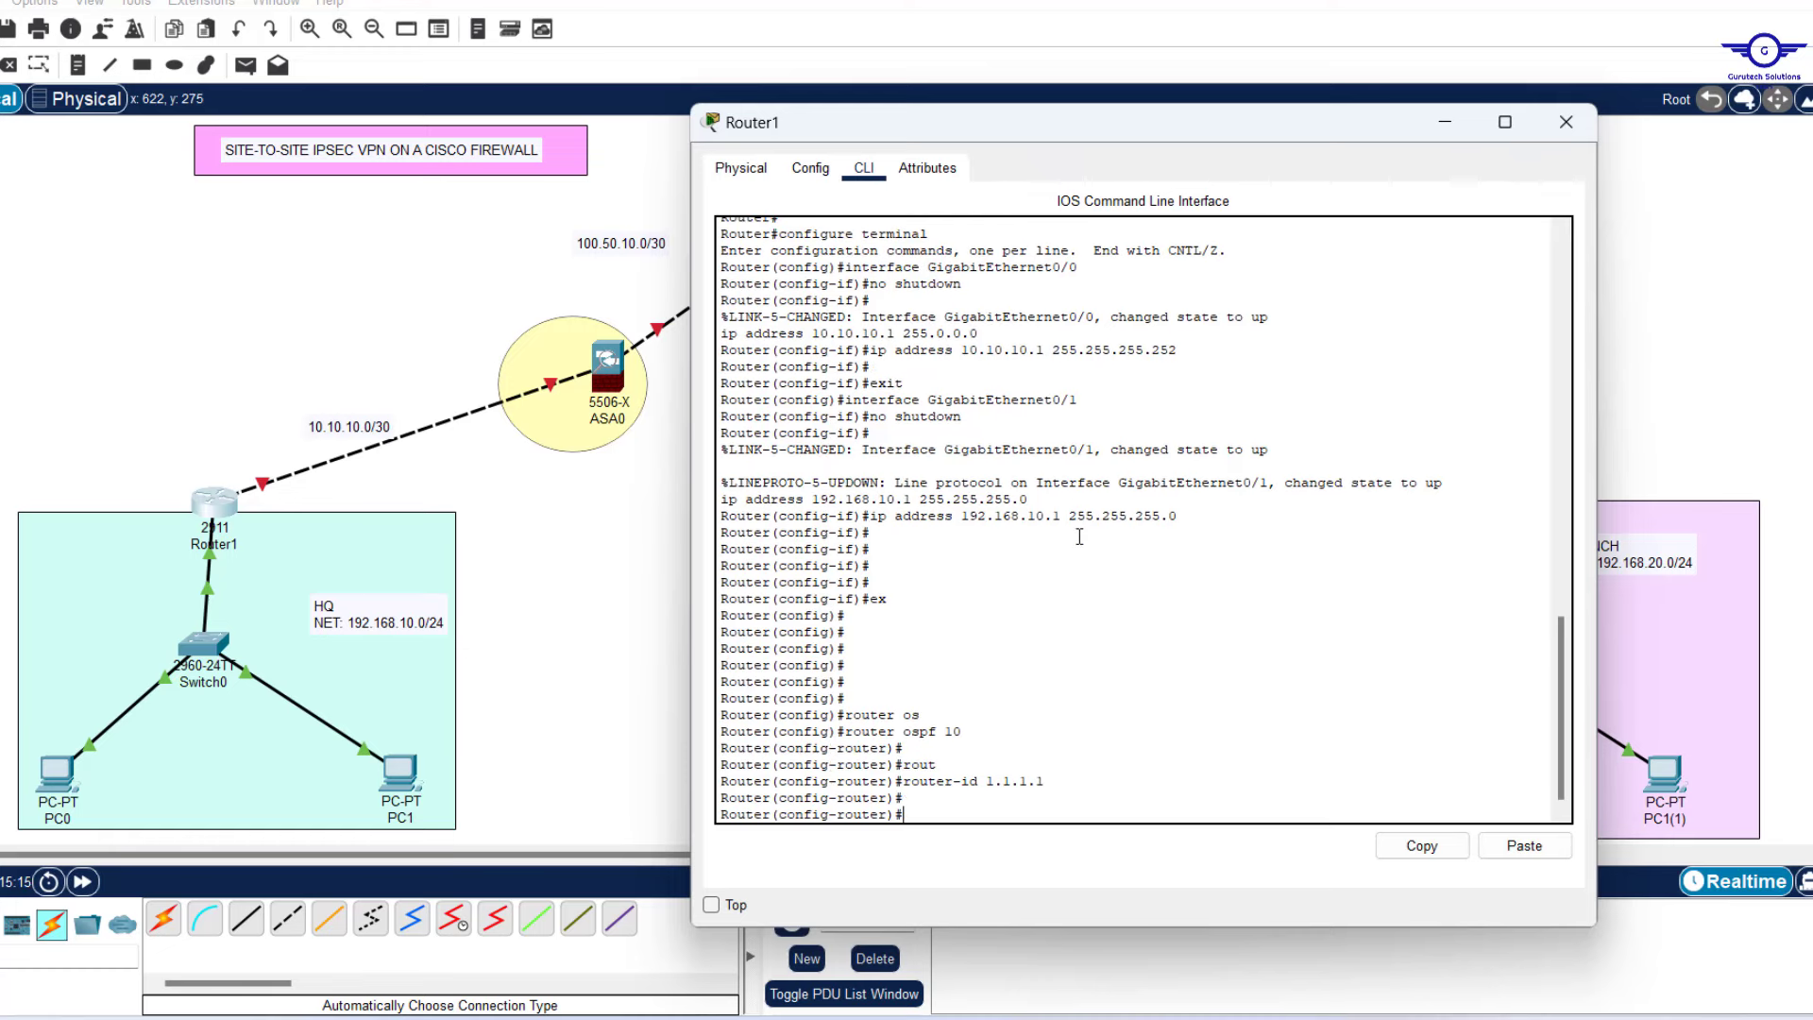
{"action": "type", "text": "net"}
{"action": "key", "text": "Tab"}
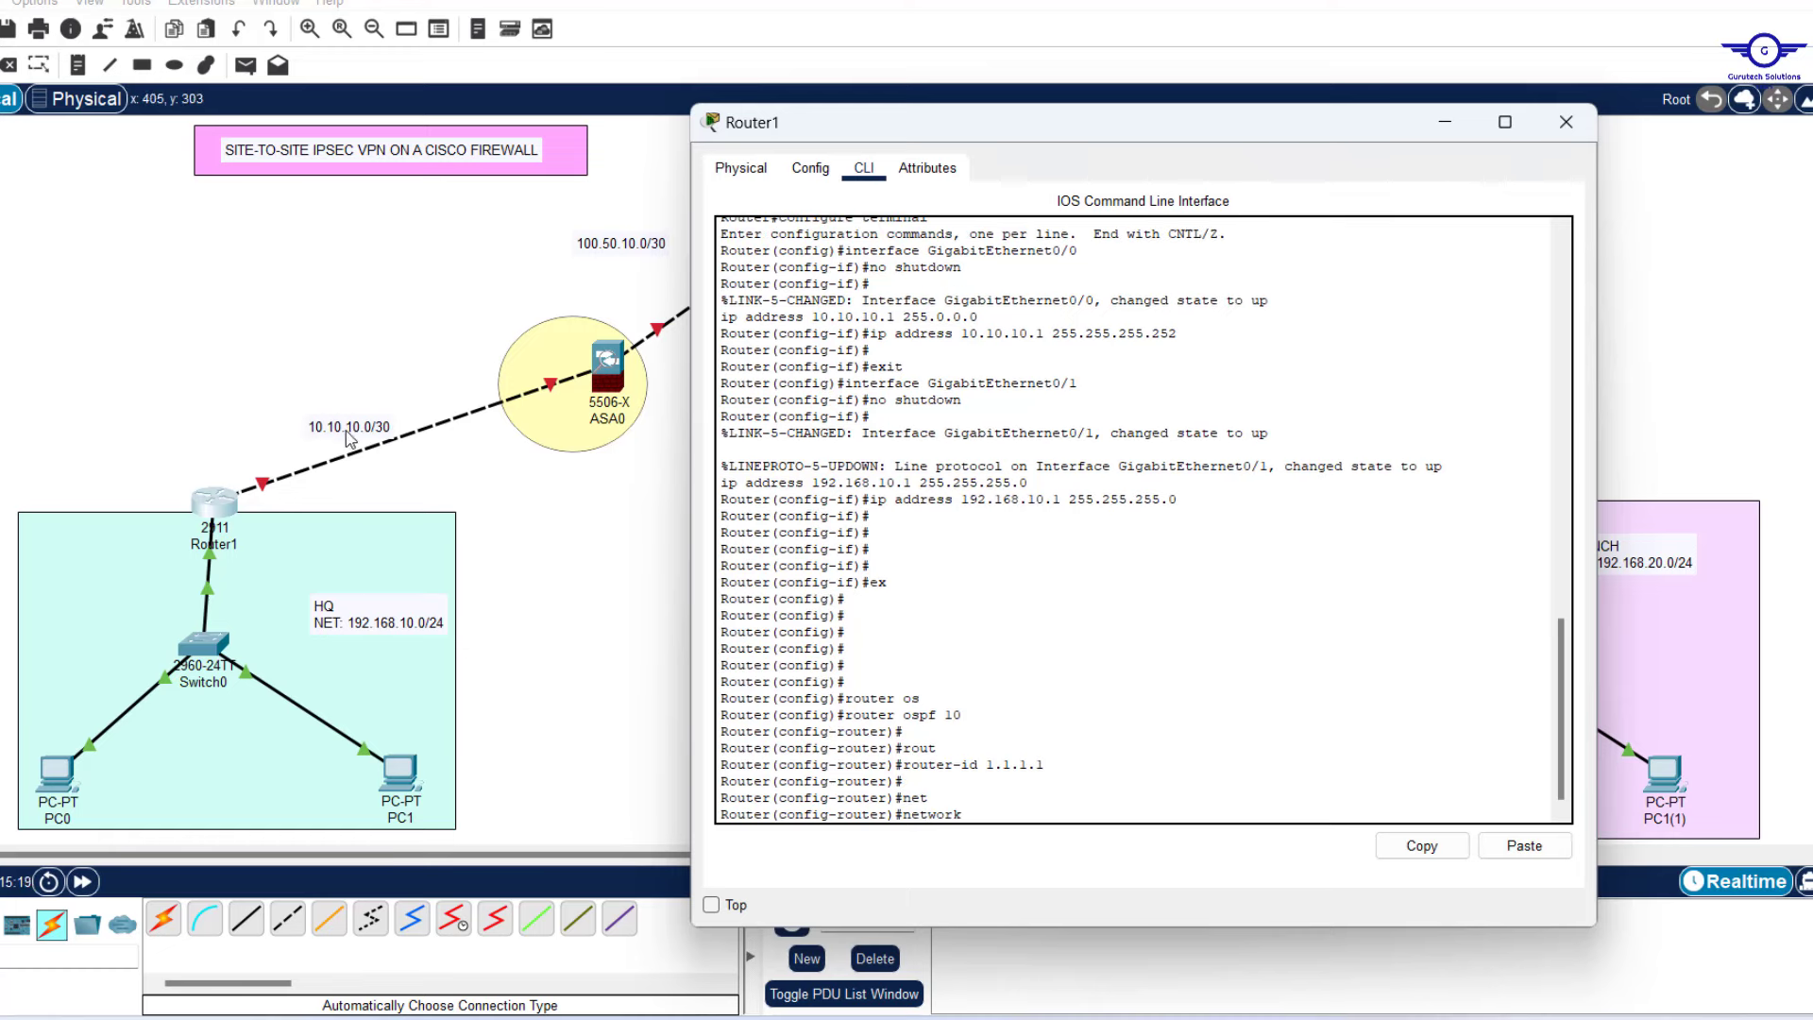
{"action": "type", "text": "10.10.10.0 0.0.0.3 ar"}
{"action": "key", "text": "Tab"}
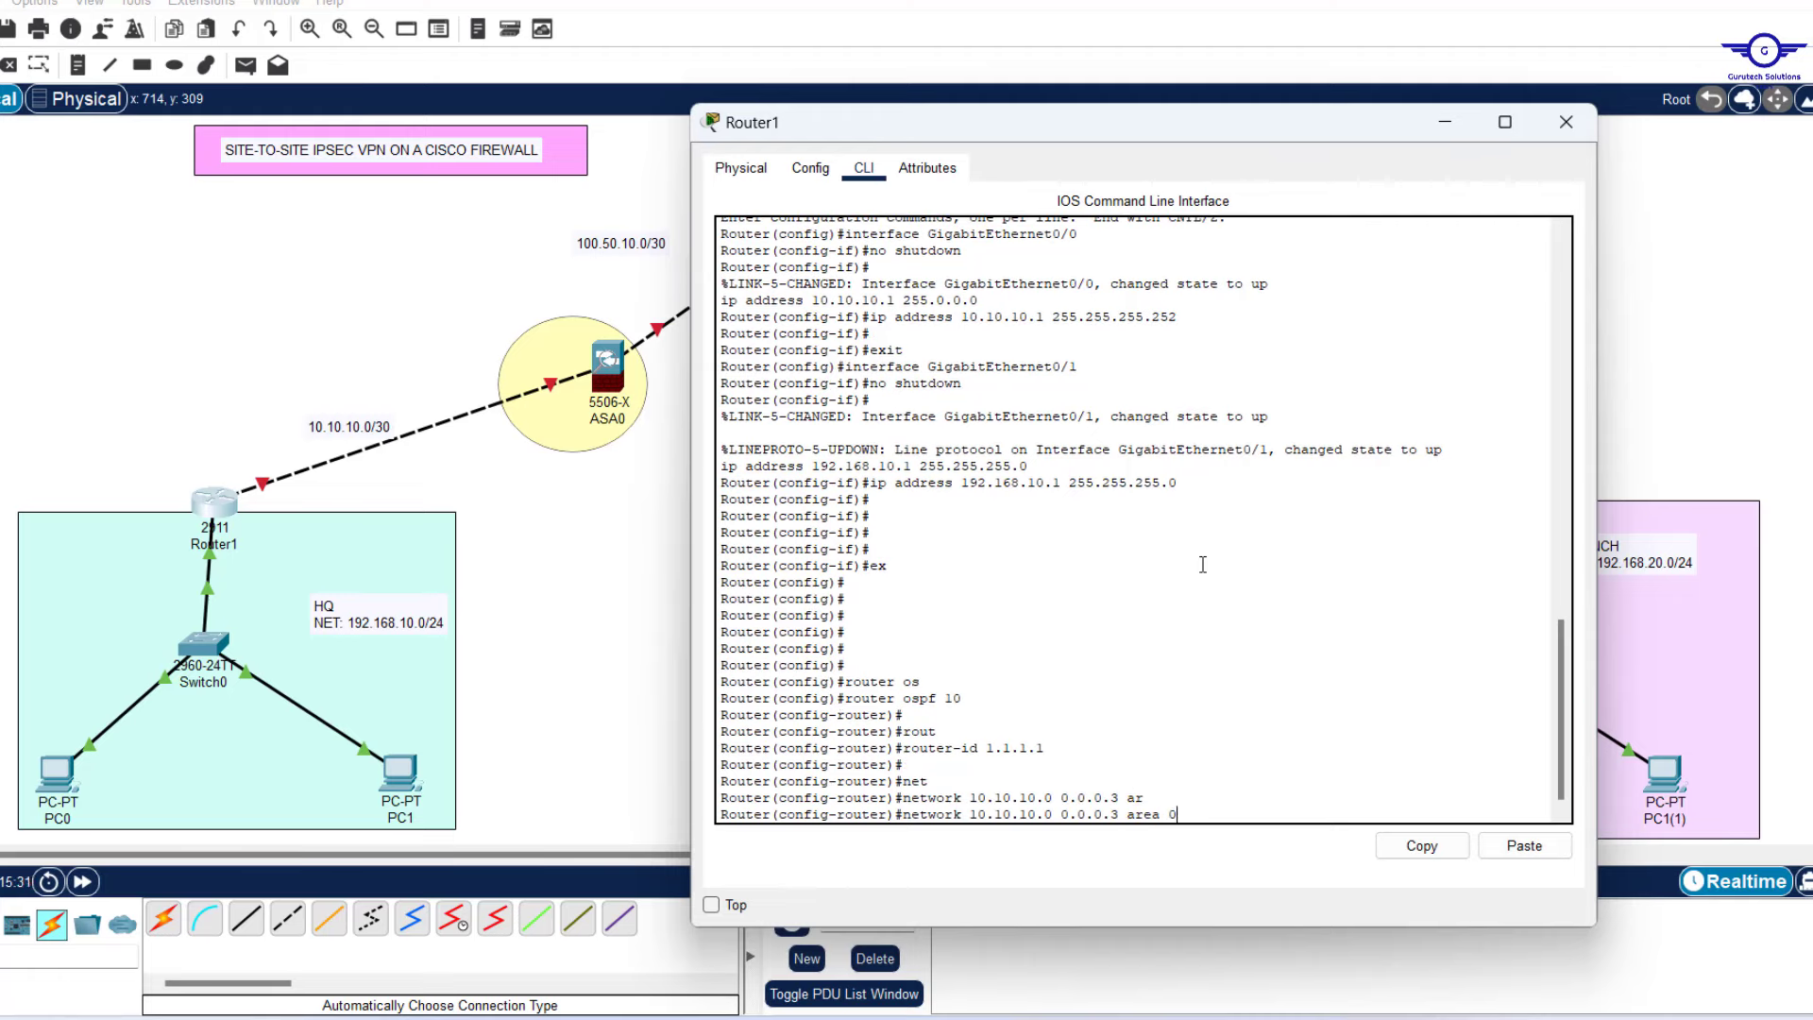
{"action": "type", "text": "0"}
{"action": "key", "text": "Return"}
Advertise 192.168.10.0 0.0.0.255 in area 0, save with do wr, and close.
{"action": "type", "text": "ne"}
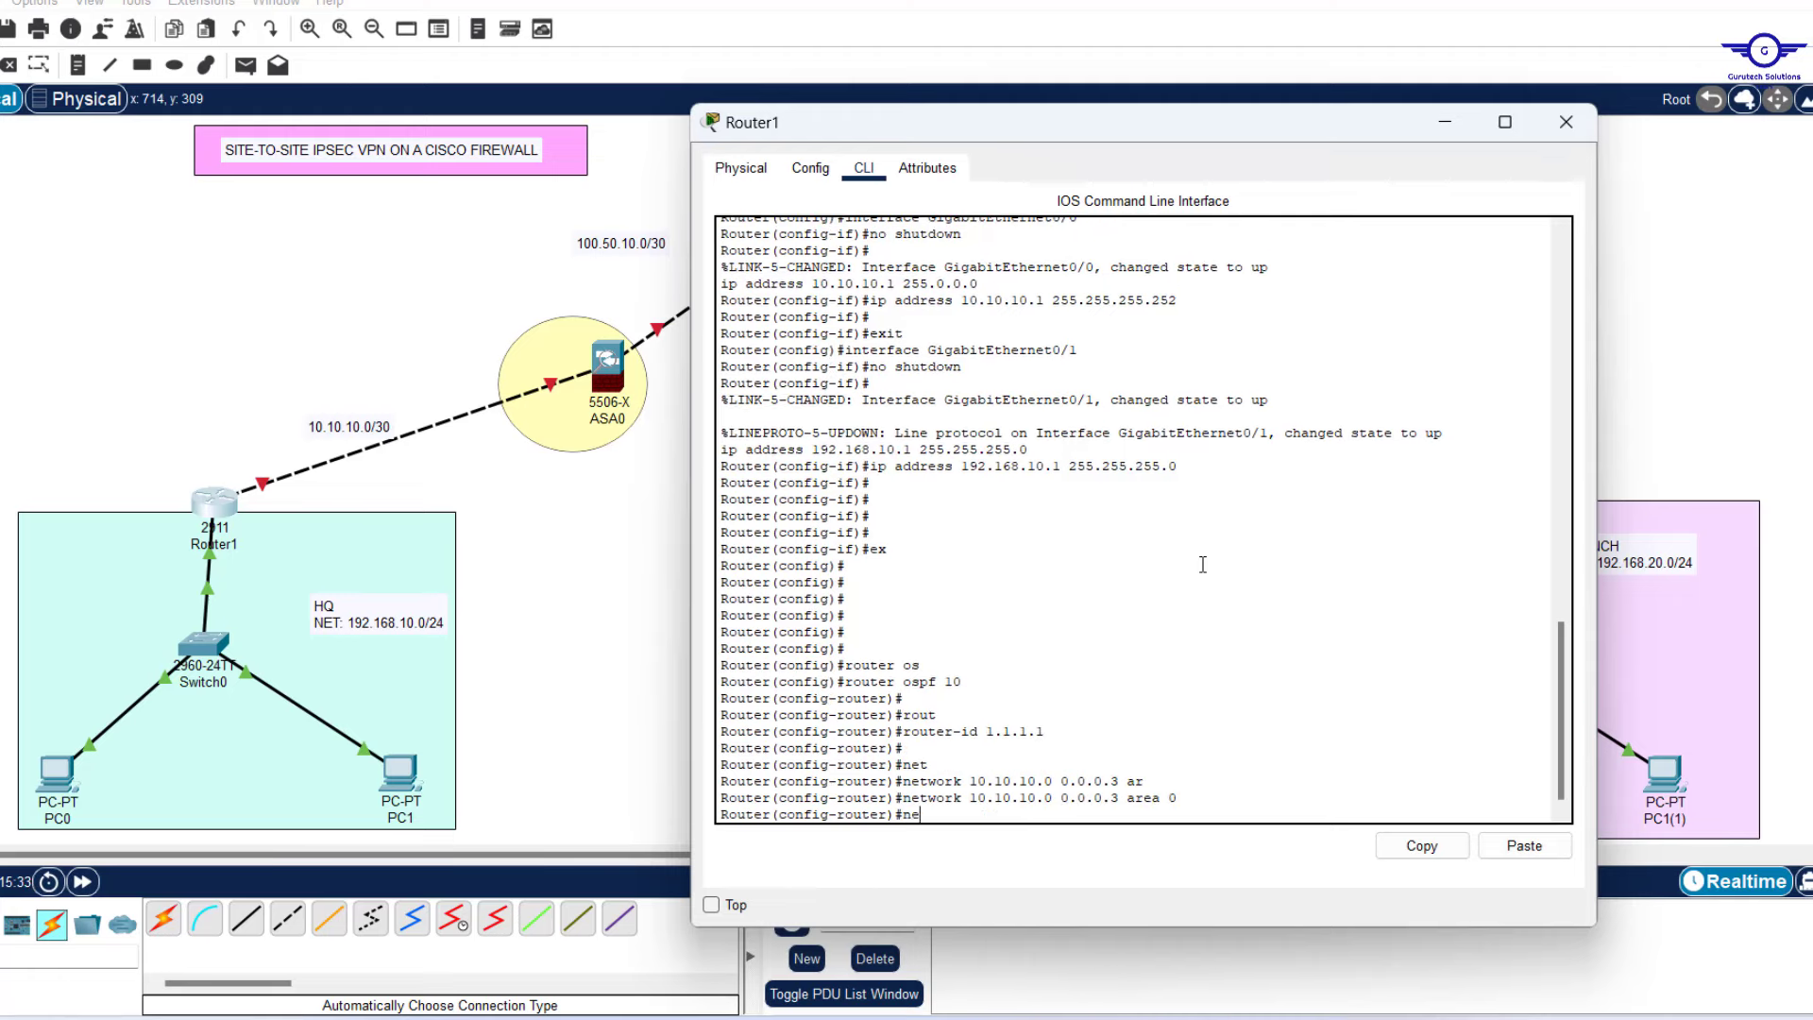
{"action": "type", "text": "t"}
{"action": "key", "text": "Tab"}
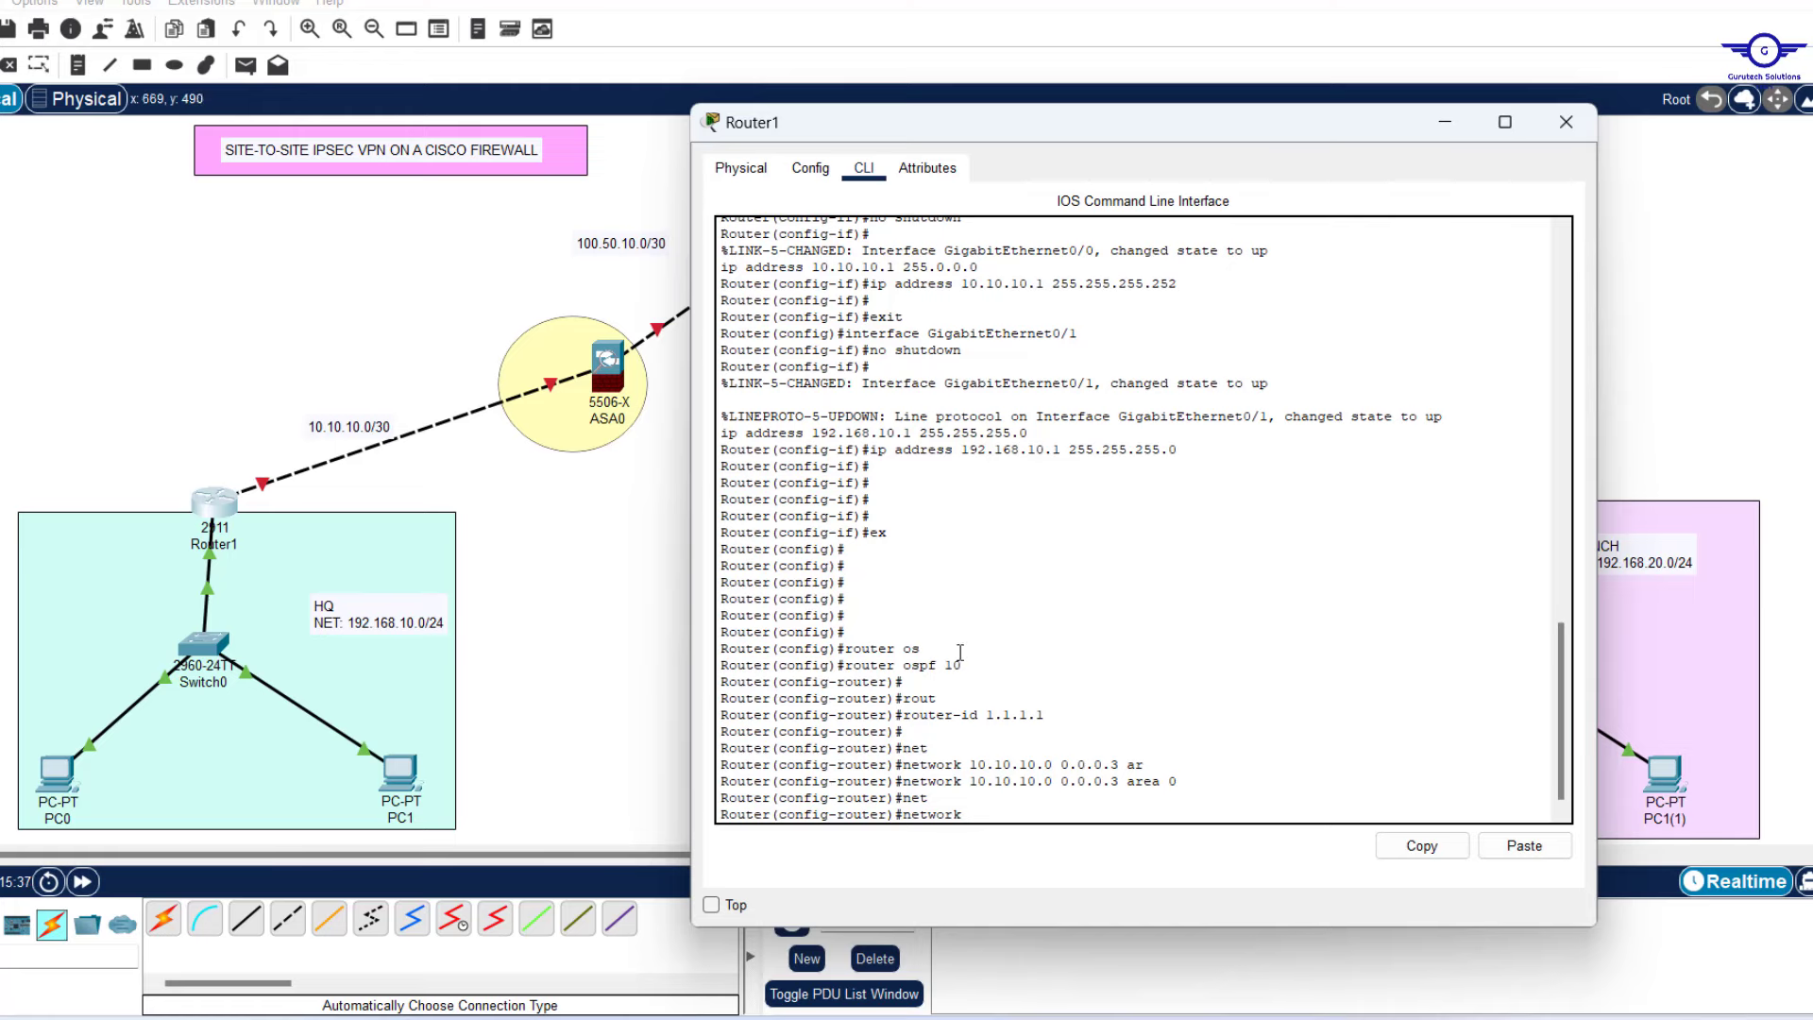
{"action": "type", "text": "192.168.10.0 0.0.0.255 ar"}
{"action": "key", "text": "Tab"}
{"action": "type", "text": "0"}
{"action": "key", "text": "Return"}
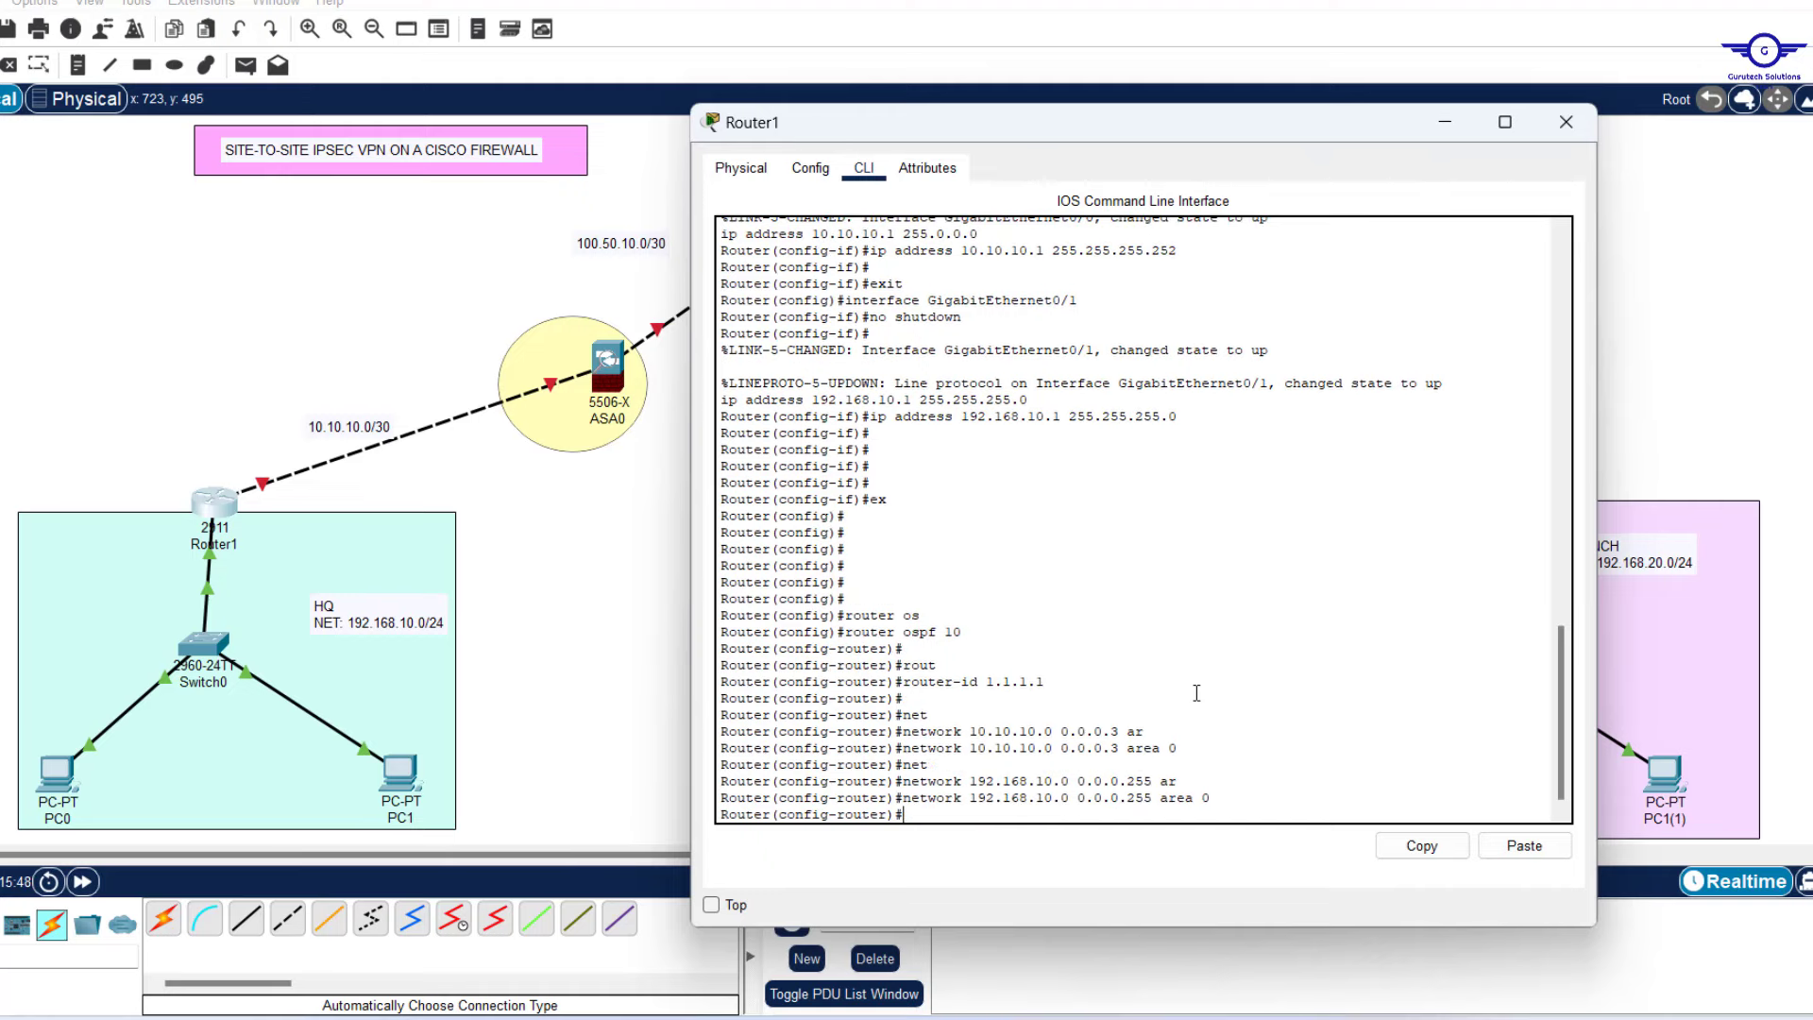
{"action": "type", "text": "ex"}
{"action": "key", "text": "Return"}
{"action": "key", "text": "Return"}
{"action": "key", "text": "Return"}
{"action": "key", "text": "Return"}
{"action": "type", "text": "do"}
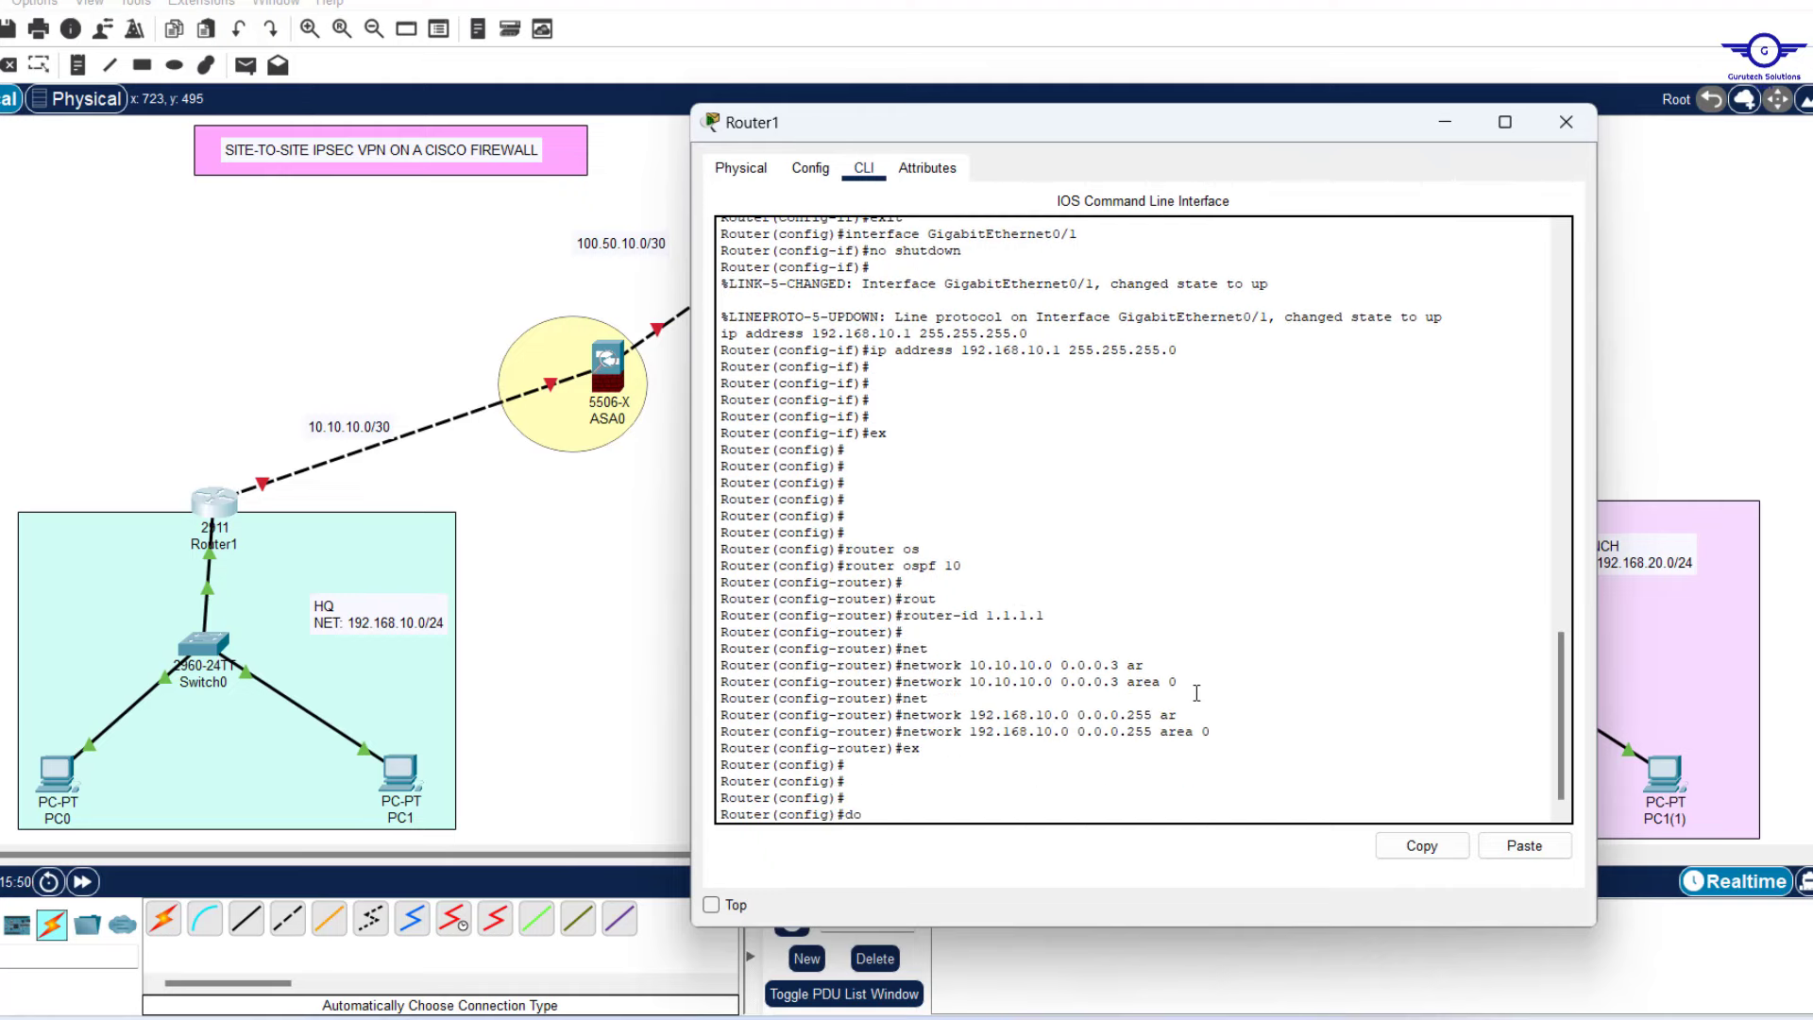
{"action": "type", "text": " wr"}
{"action": "key", "text": "Return"}
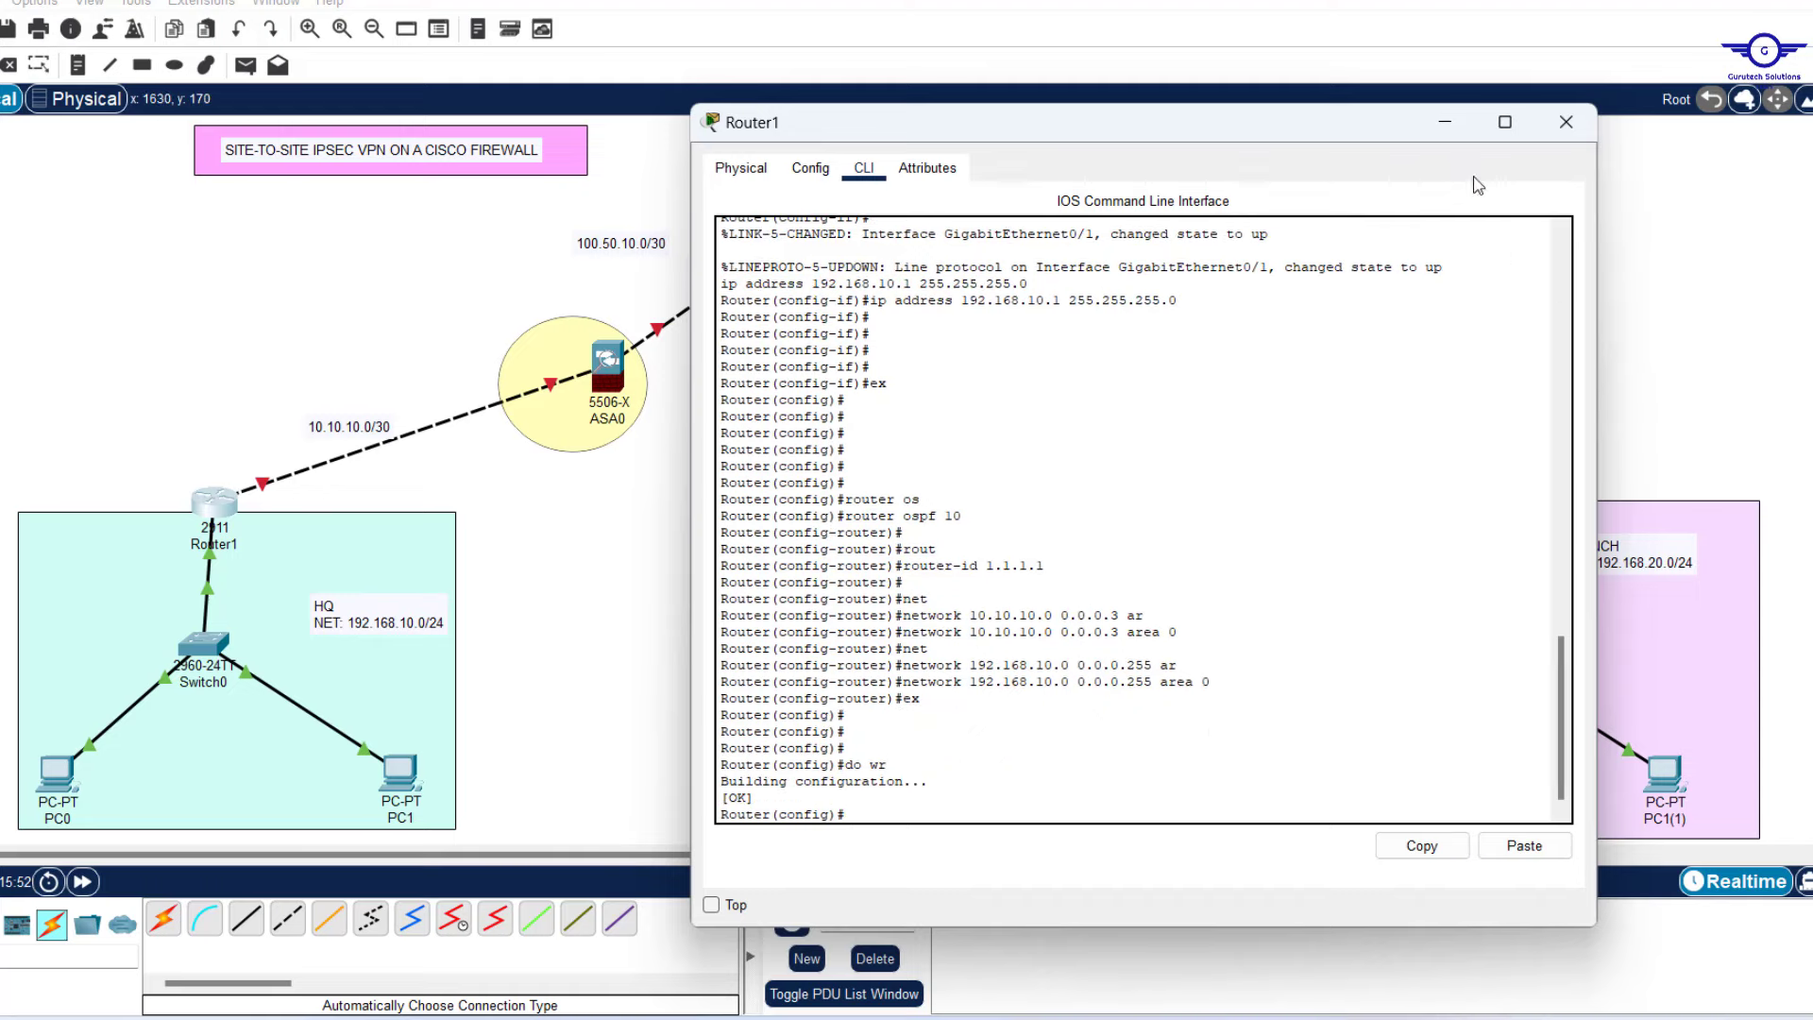
{"action": "left_click", "coordinate": [1564, 123]}
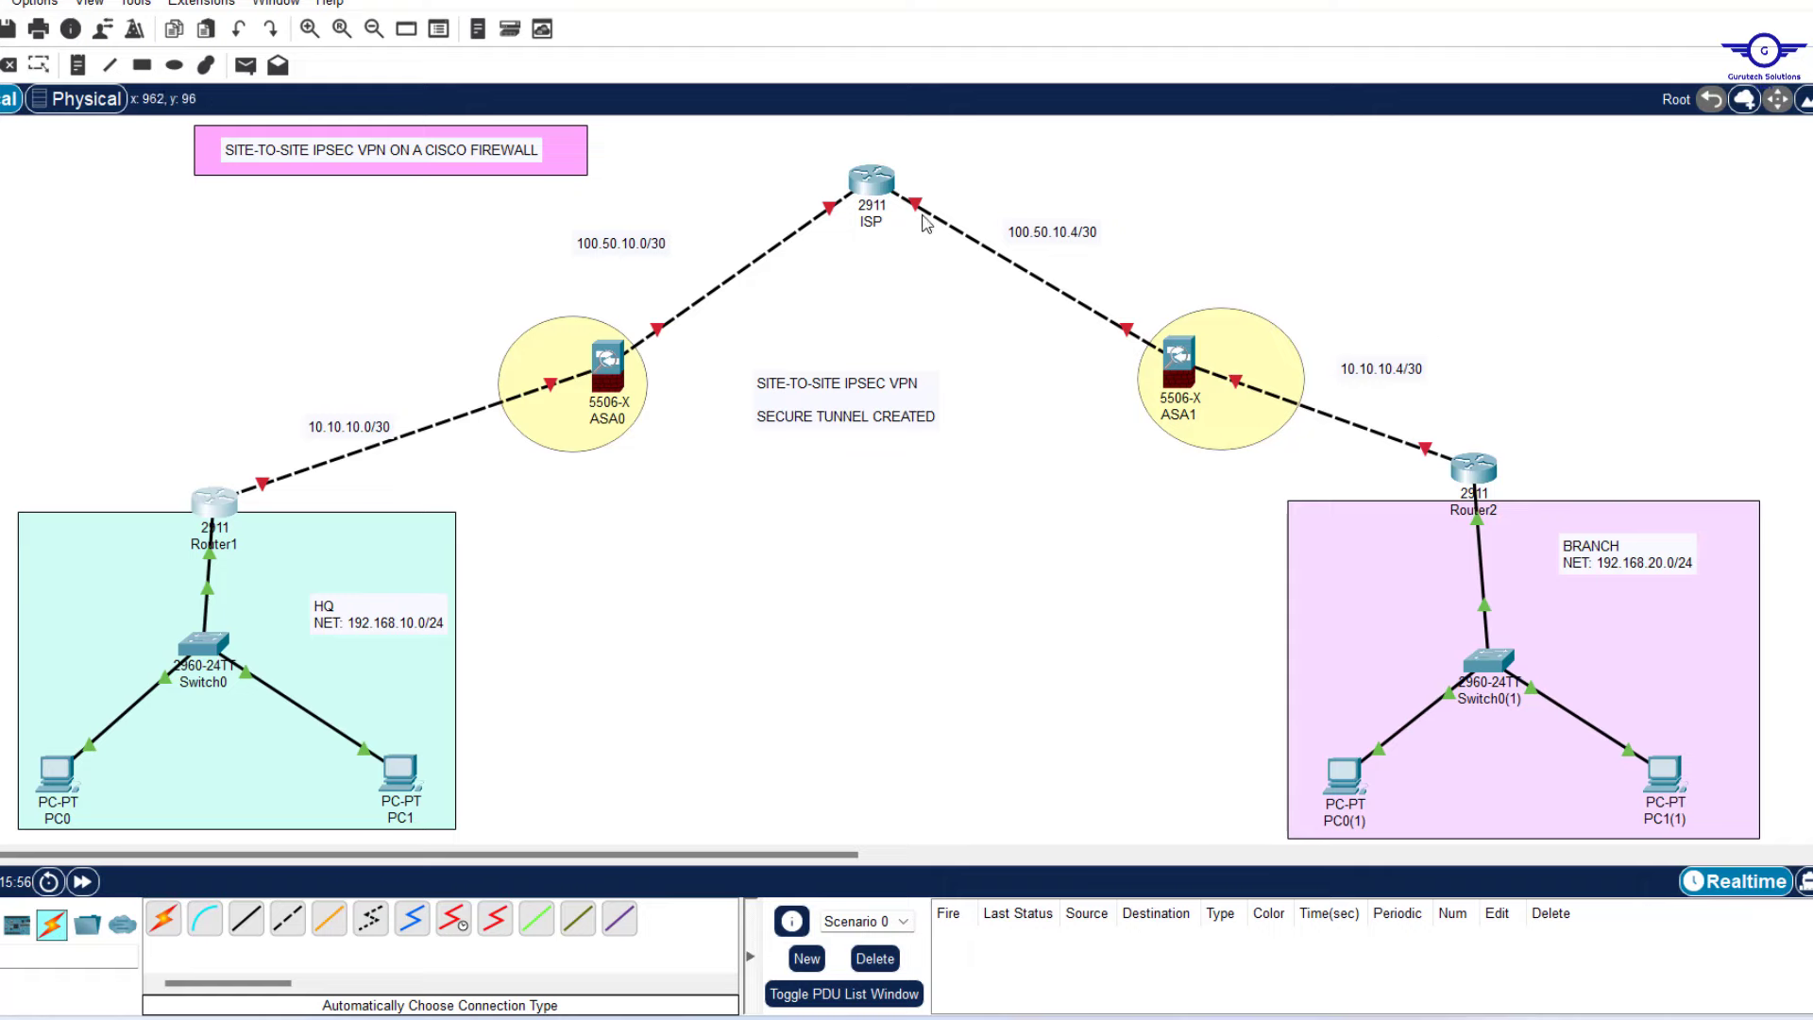
Open the ISP router's CLI and leave interface configuration mode.
{"action": "left_click", "coordinate": [872, 182]}
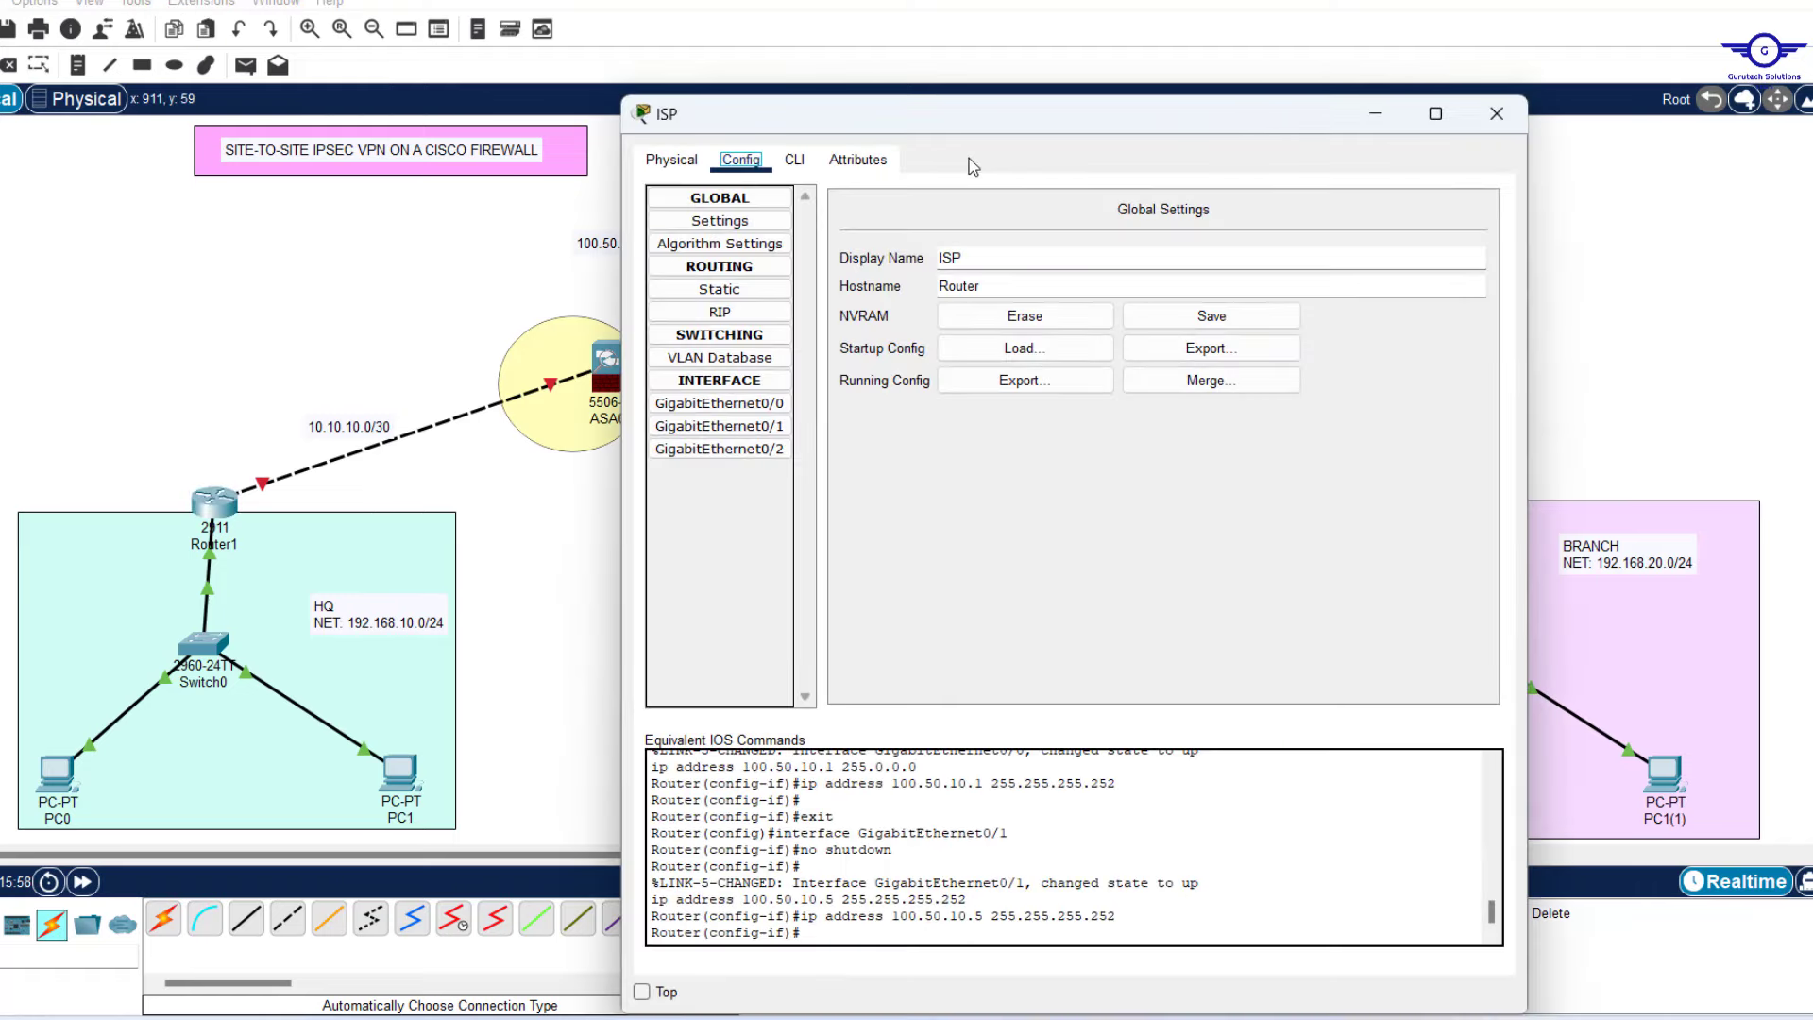
{"action": "left_click", "coordinate": [795, 161]}
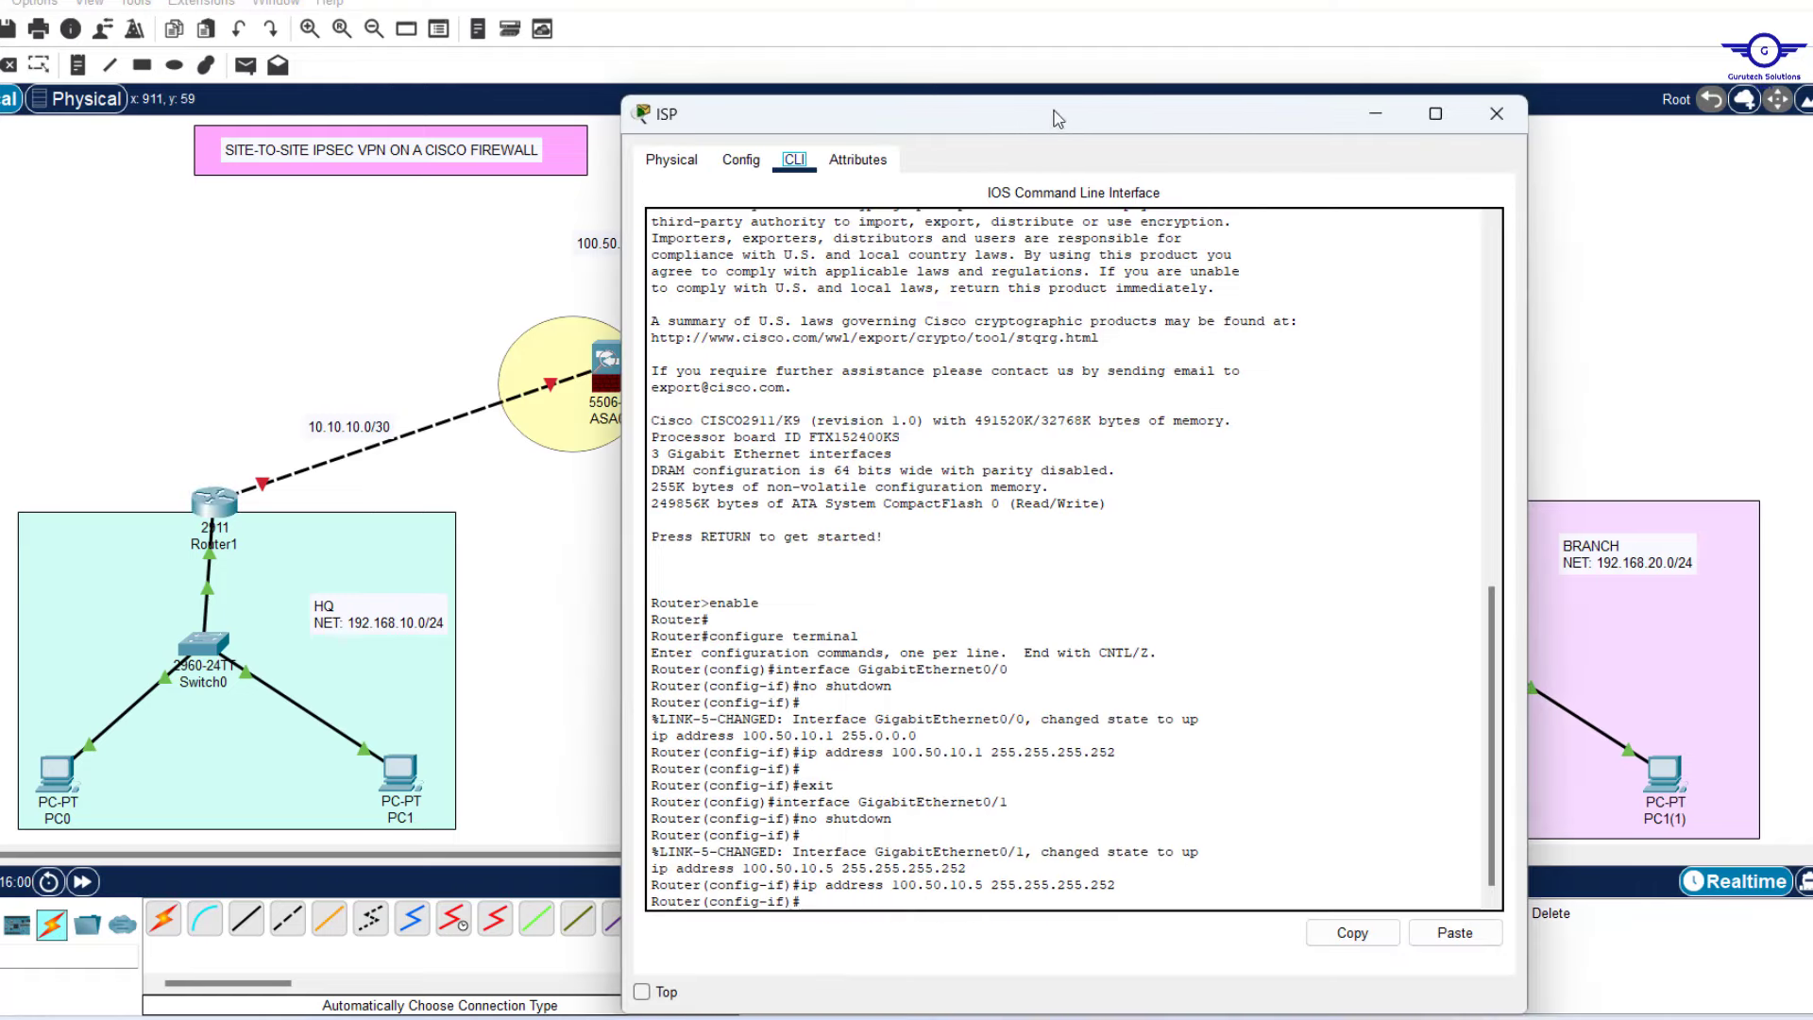
{"action": "left_click_drag", "start_coordinate": [1057, 118], "coordinate": [1396, 151]}
{"action": "scroll", "coordinate": [1222, 661], "scroll_direction": "down", "scroll_amount": 3}
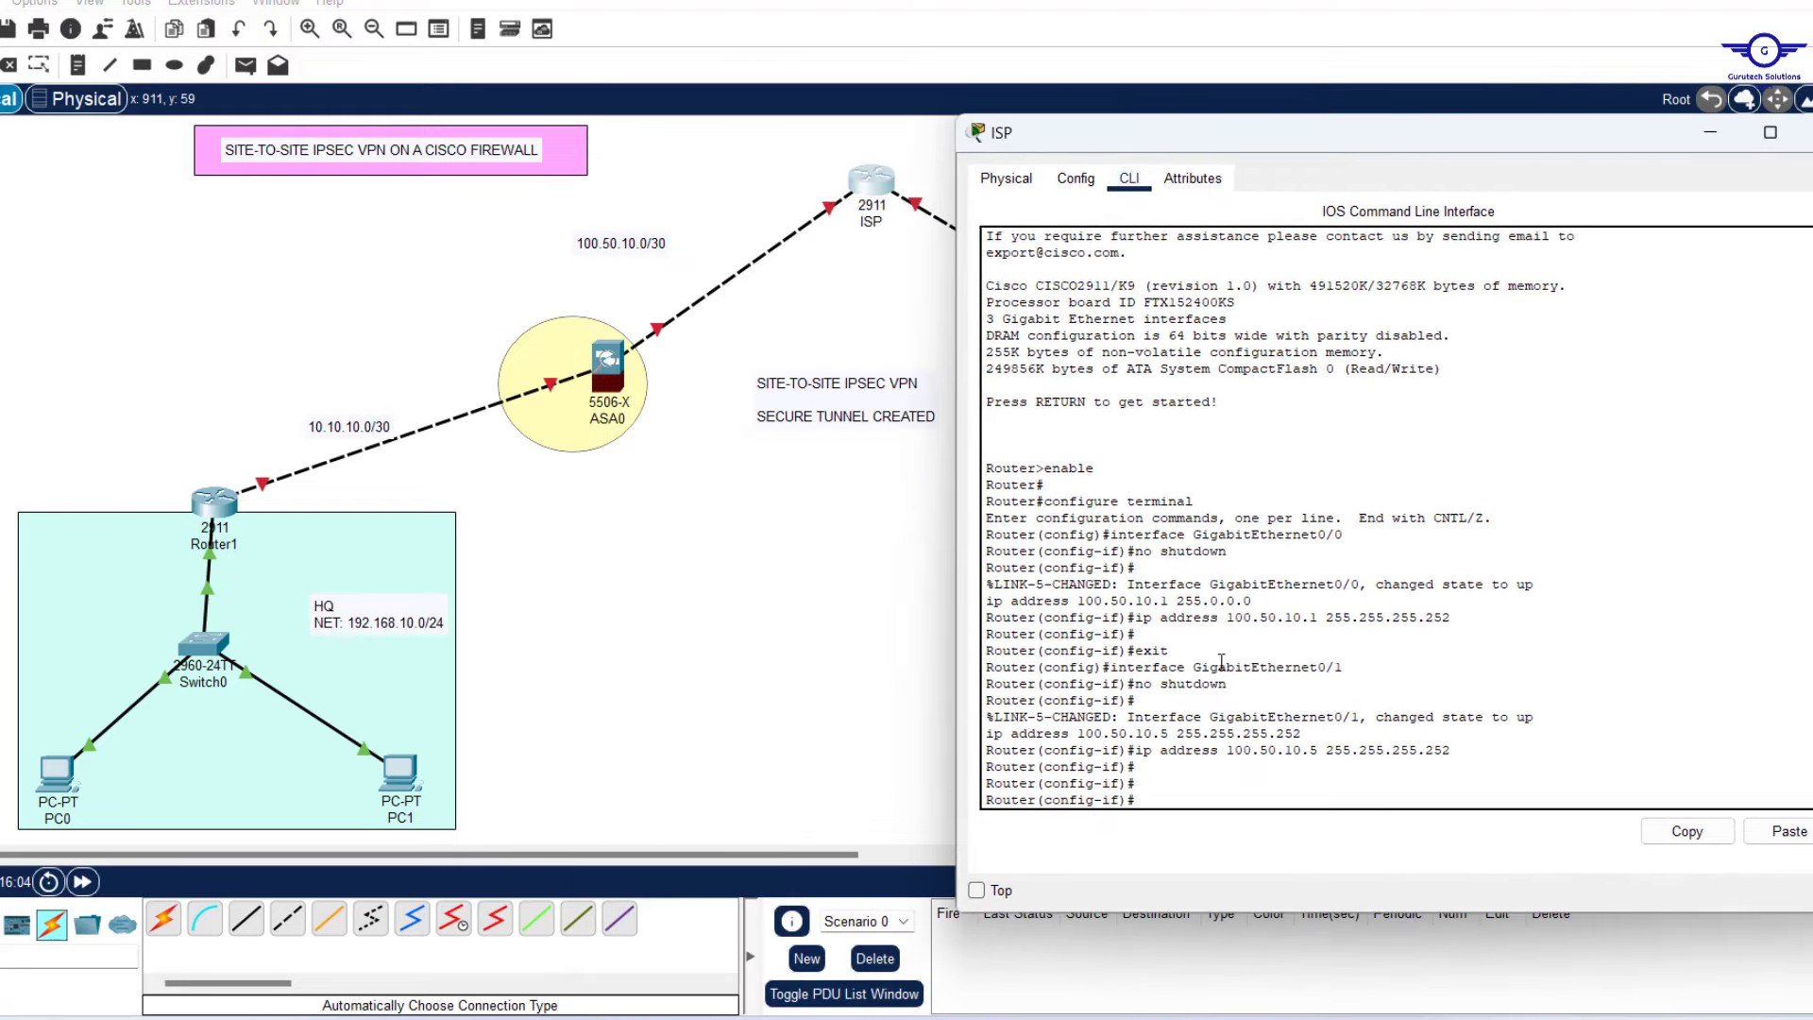
{"action": "key", "text": "Return"}
{"action": "key", "text": "Return"}
{"action": "key", "text": "Return"}
{"action": "key", "text": "Return"}
{"action": "type", "text": "ex"}
{"action": "key", "text": "Return"}
{"action": "key", "text": "Return"}
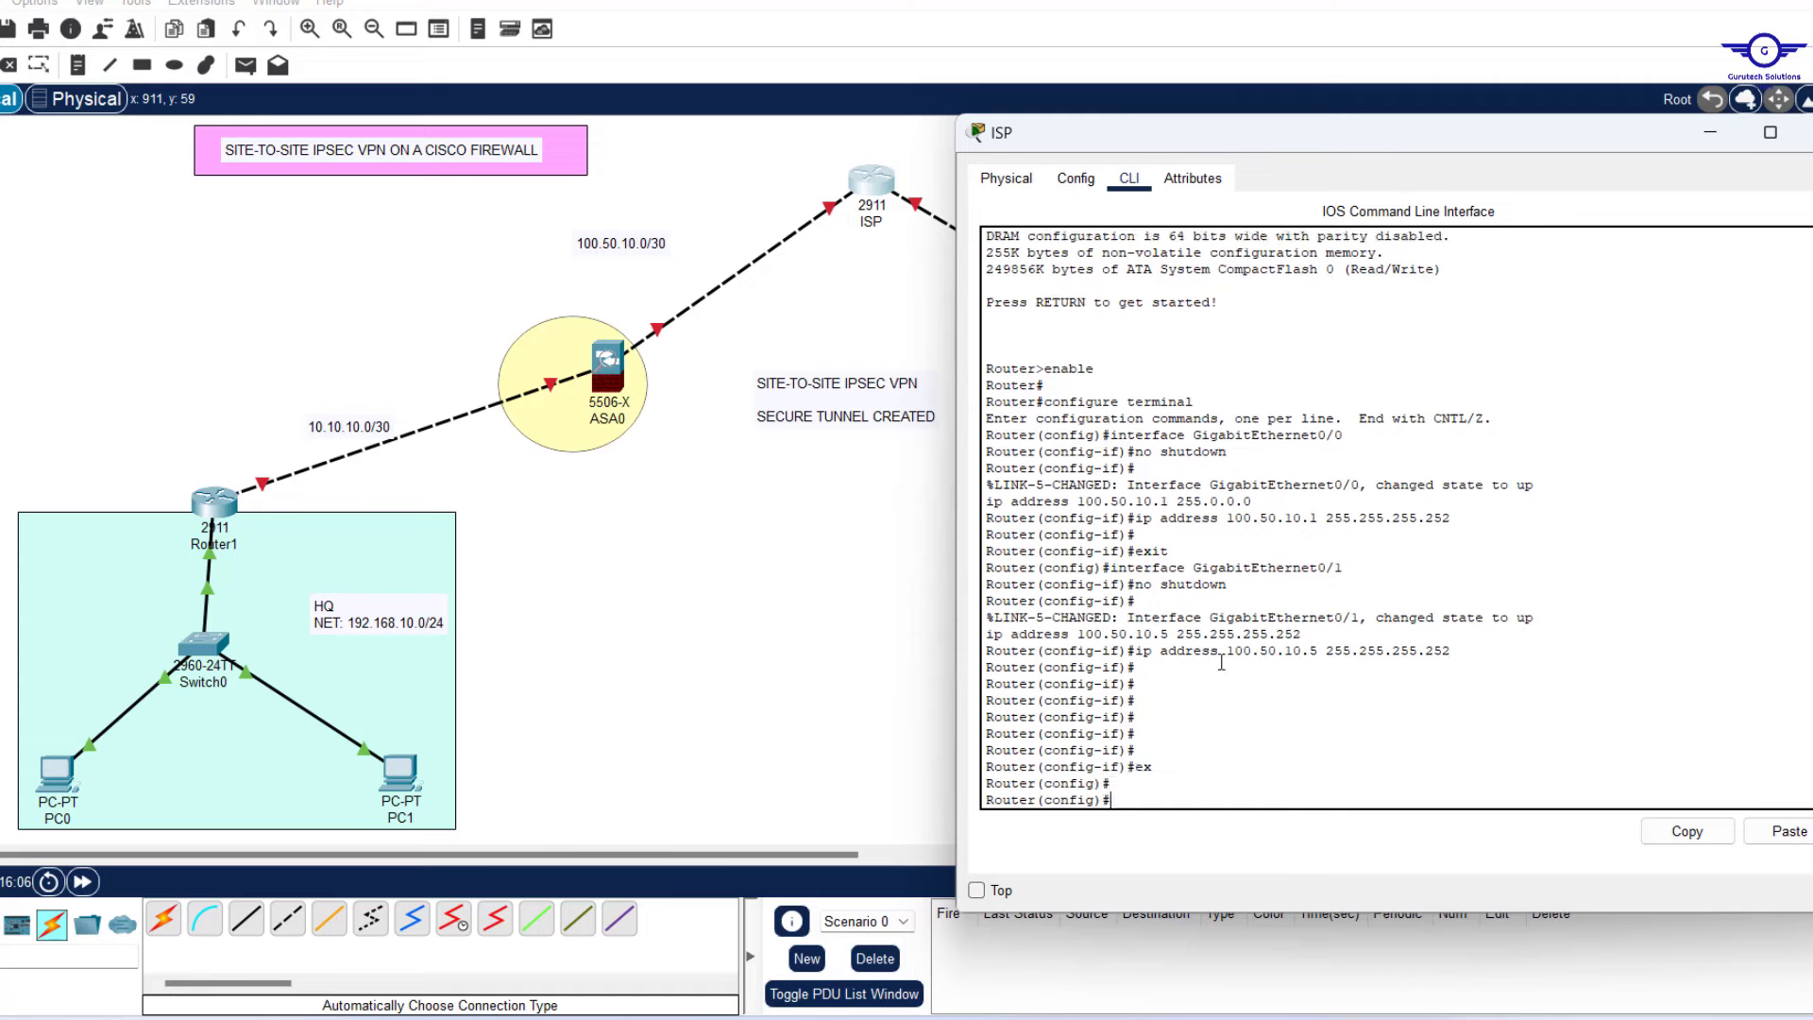
{"action": "key", "text": "Return"}
{"action": "key", "text": "Return"}
{"action": "key", "text": "Return"}
{"action": "key", "text": "Return"}
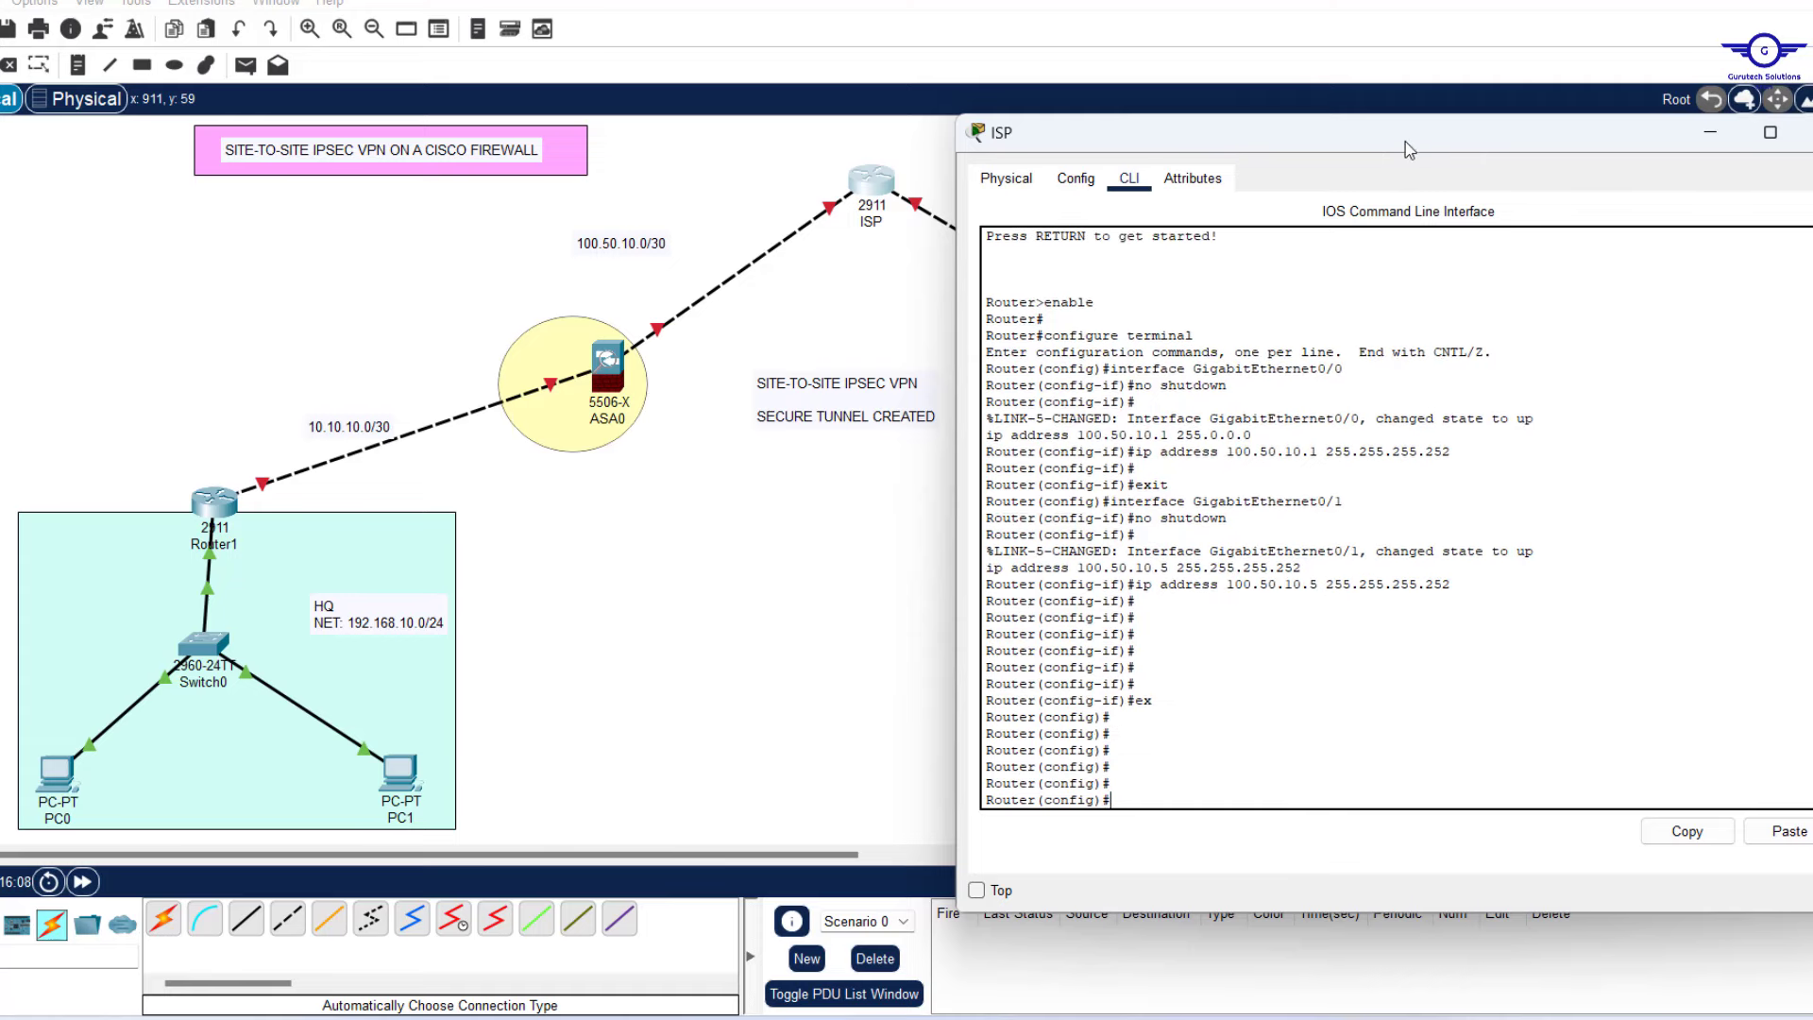
{"action": "left_click_drag", "start_coordinate": [1404, 149], "coordinate": [1033, 344]}
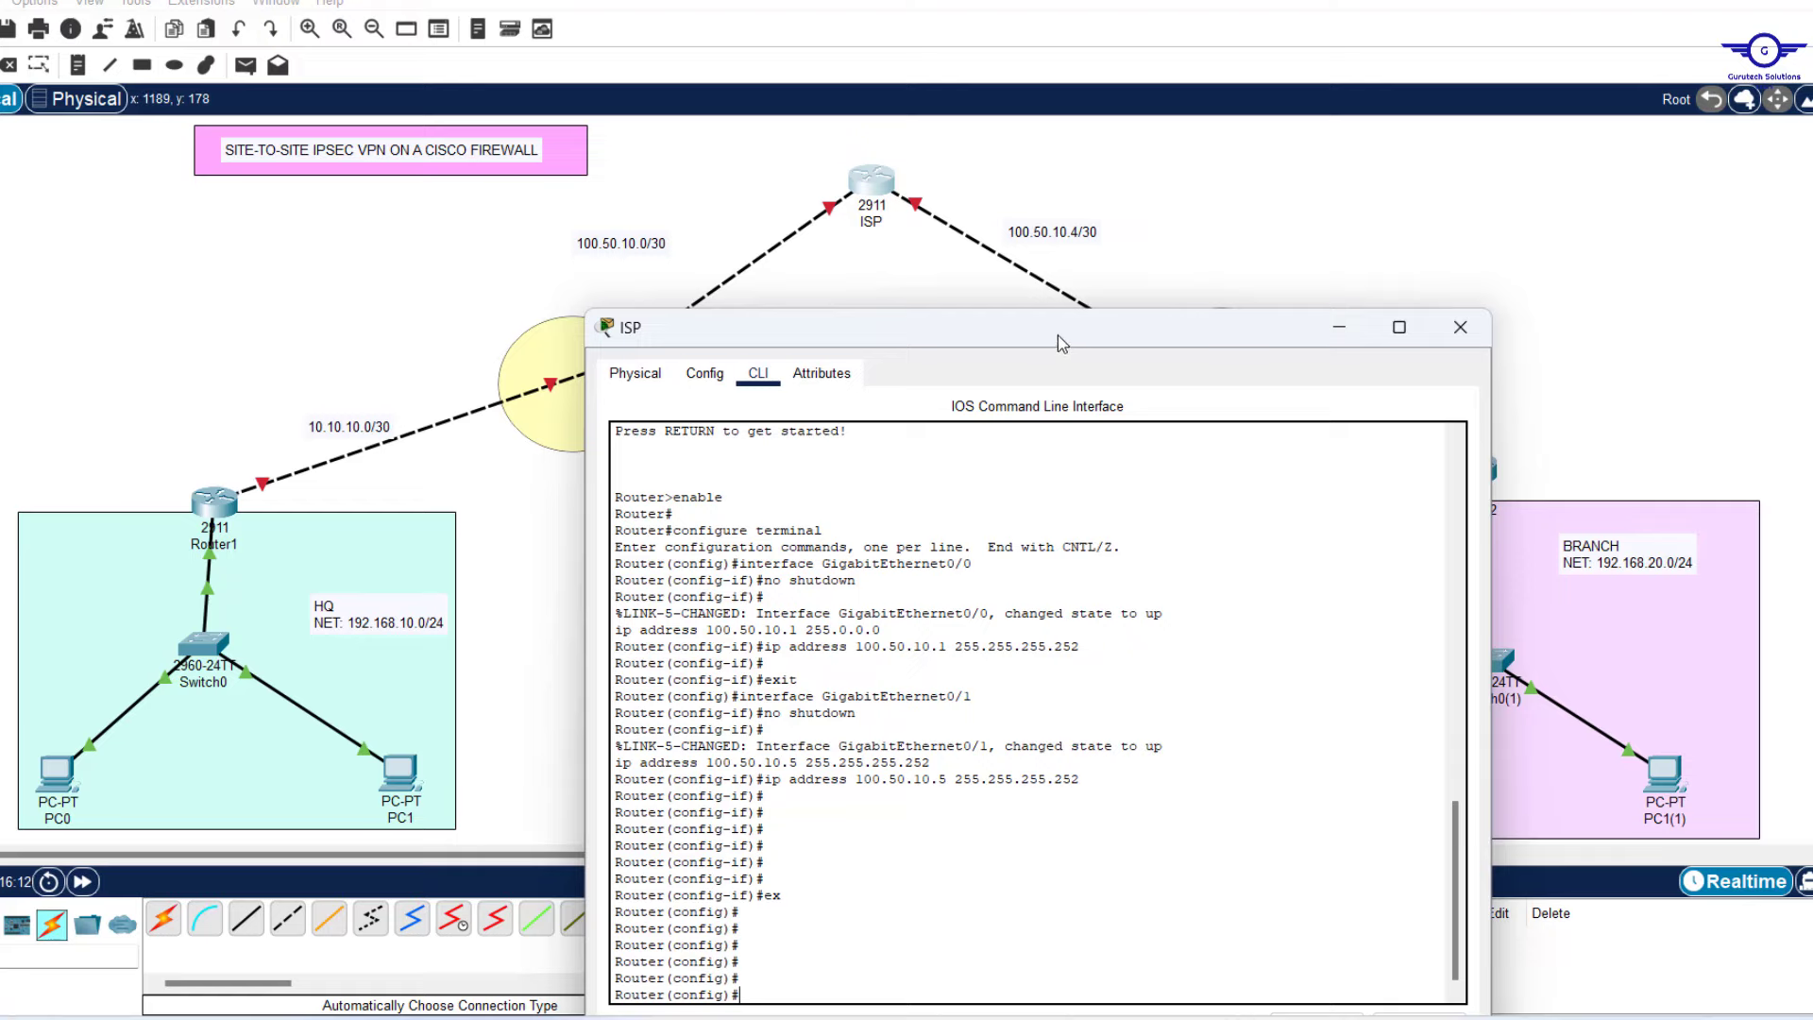
{"action": "left_click_drag", "start_coordinate": [1083, 314], "coordinate": [1089, 205]}
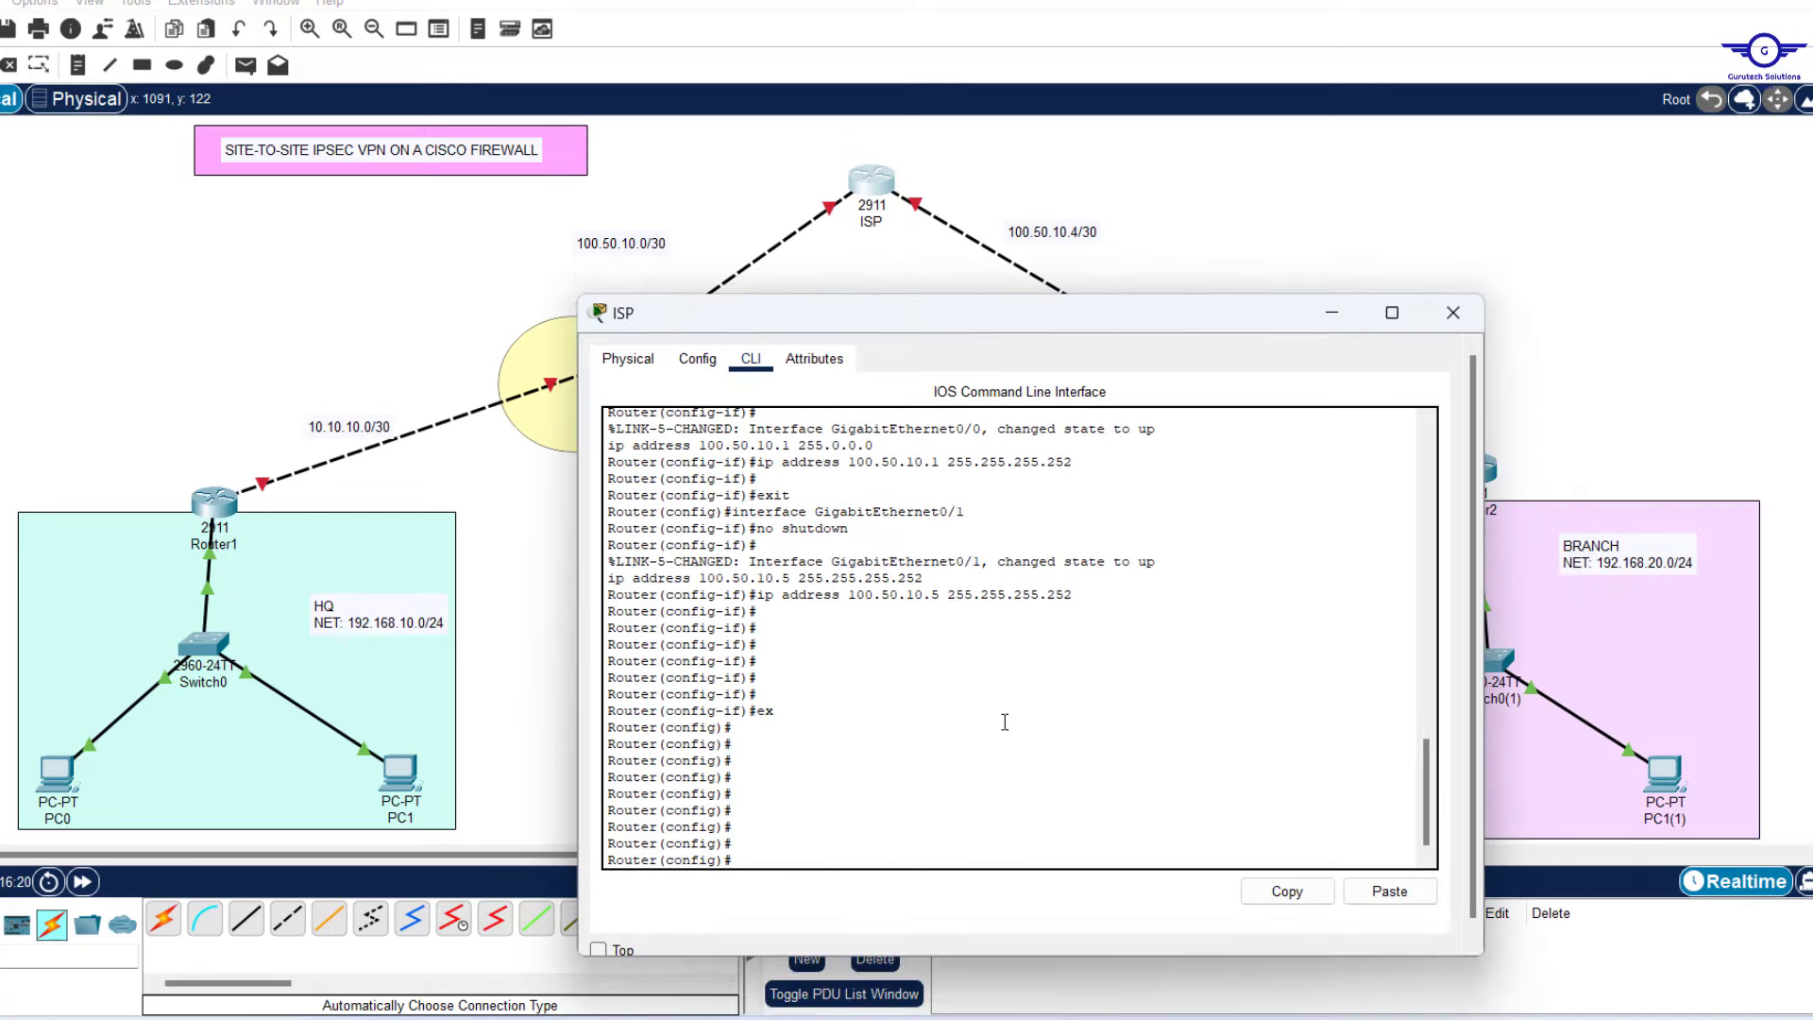
Add the OSPF statement network 100.50.10.0 0.0.0.3 area 0 on the ISP.
{"action": "key", "text": "Return"}
{"action": "type", "text": "net"}
{"action": "key", "text": "Return"}
{"action": "type", "text": "network 100.50.10.0 0.0.0.3 area 0"}
{"action": "key", "text": "Return"}
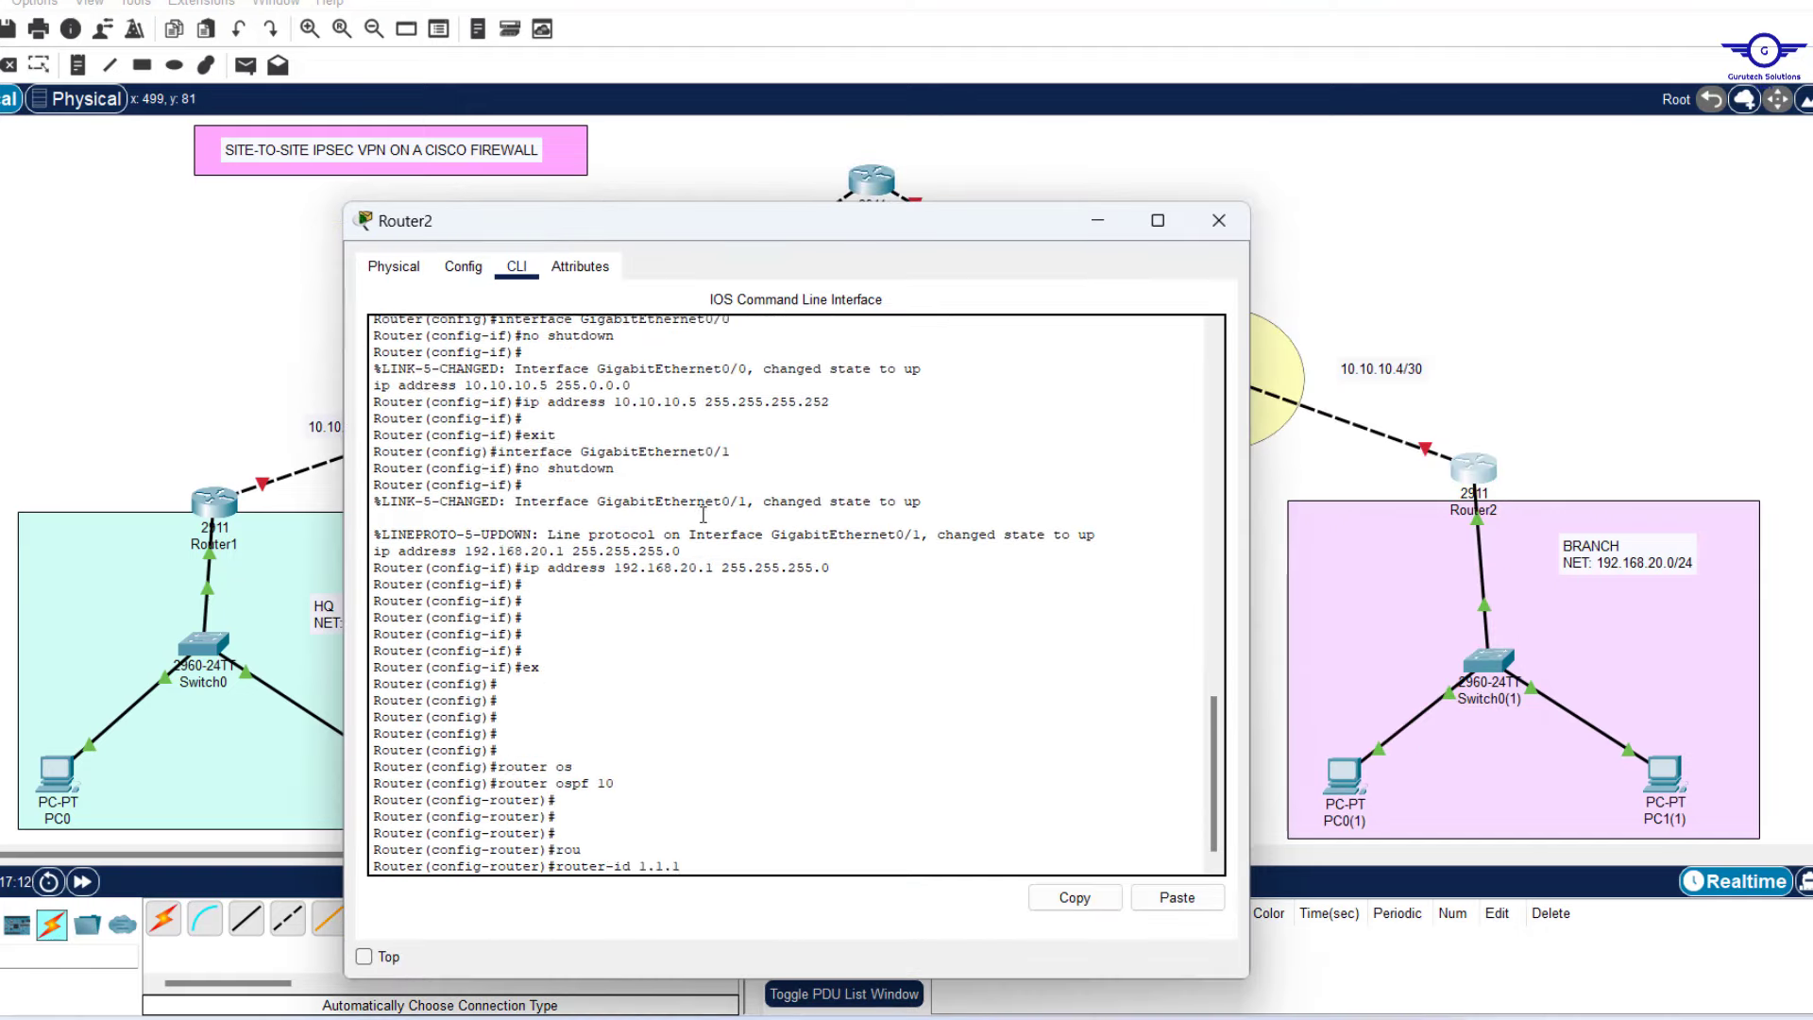
Give Router2's OSPF 10 router-id 1.1.1.3 and advertise 10.10.10.4/30 and 192.168.20.0/24 in area 0.
{"action": "type", "text": ".3"}
{"action": "key", "text": "Return"}
{"action": "key", "text": "Return"}
{"action": "key", "text": "Return"}
{"action": "key", "text": "Return"}
{"action": "type", "text": "network 10.10.10.4 0.0.0.3 area 0"}
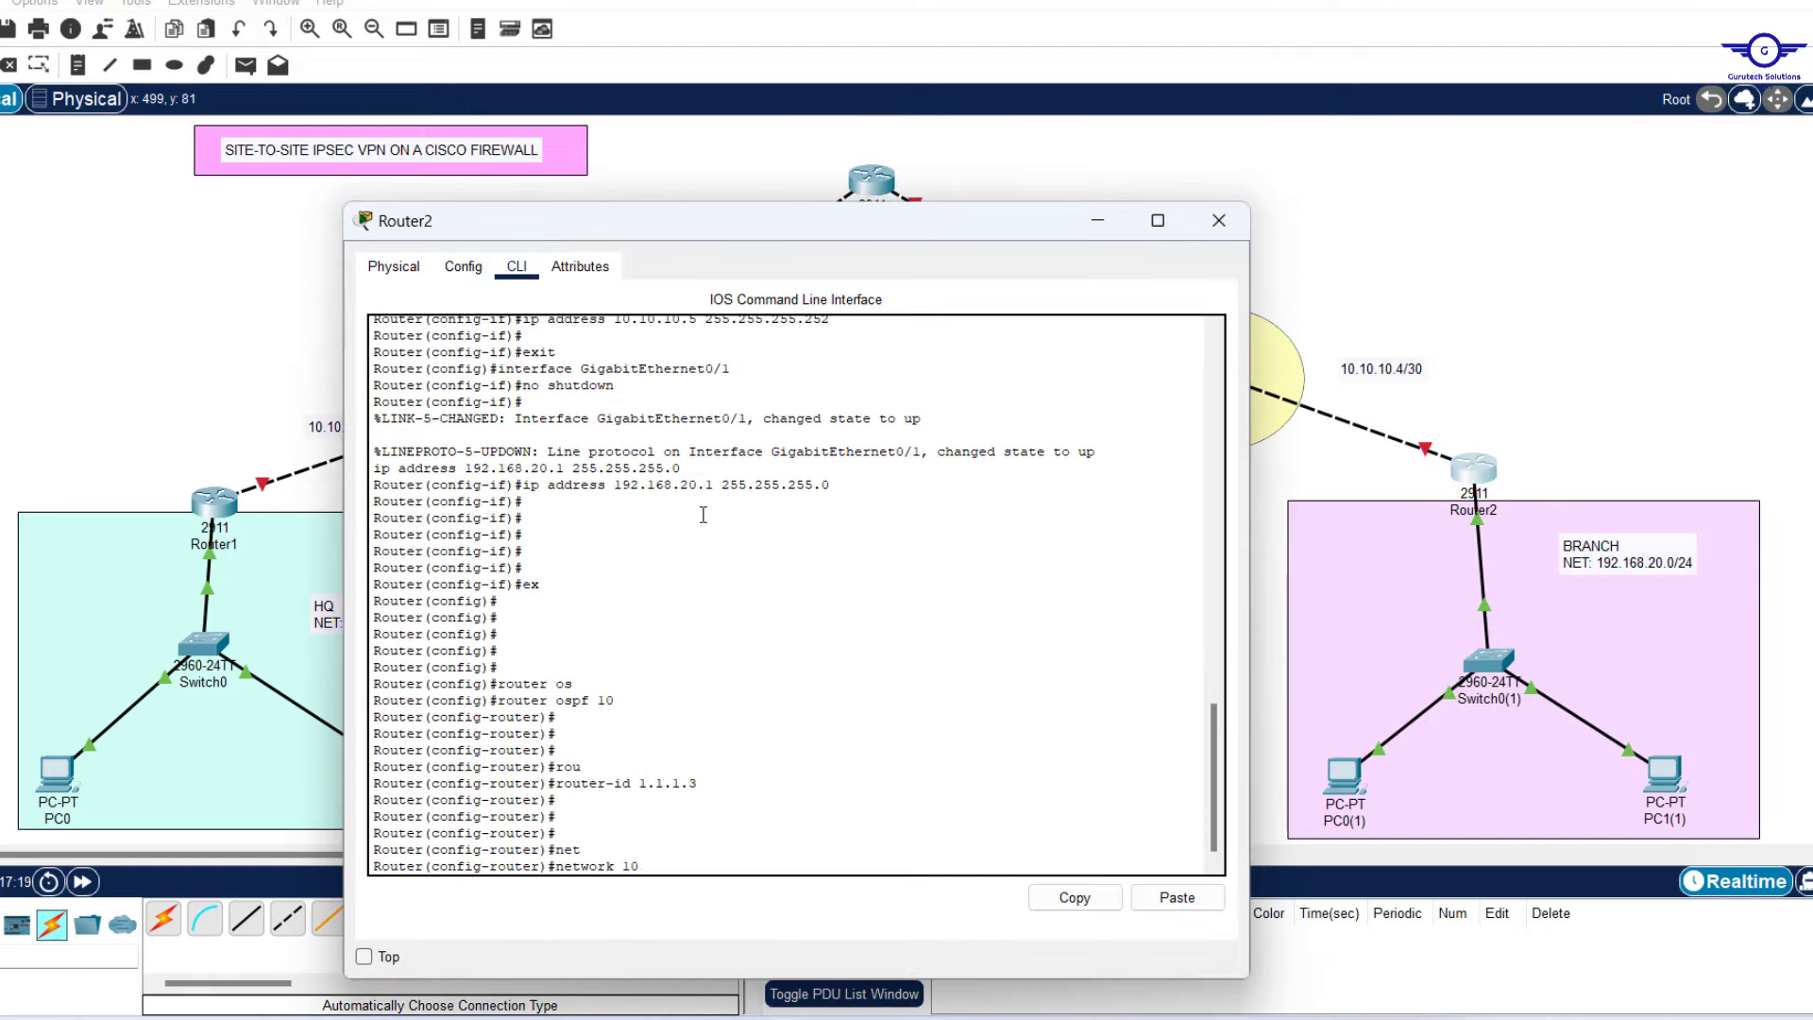
{"action": "key", "text": "Return"}
{"action": "key", "text": "Return"}
{"action": "key", "text": "Return"}
{"action": "key", "text": "Return"}
{"action": "key", "text": "Return"}
{"action": "type", "text": "network 192.168.20.0 0.0.0.255 area 0"}
{"action": "key", "text": "Return"}
Leave OSPF configuration, save Router2's configuration with do wr, and close its window.
{"action": "type", "text": "ex"}
{"action": "key", "text": "Return"}
{"action": "key", "text": "Return"}
{"action": "key", "text": "Return"}
{"action": "key", "text": "Return"}
{"action": "key", "text": "Return"}
{"action": "key", "text": "Return"}
{"action": "key", "text": "Return"}
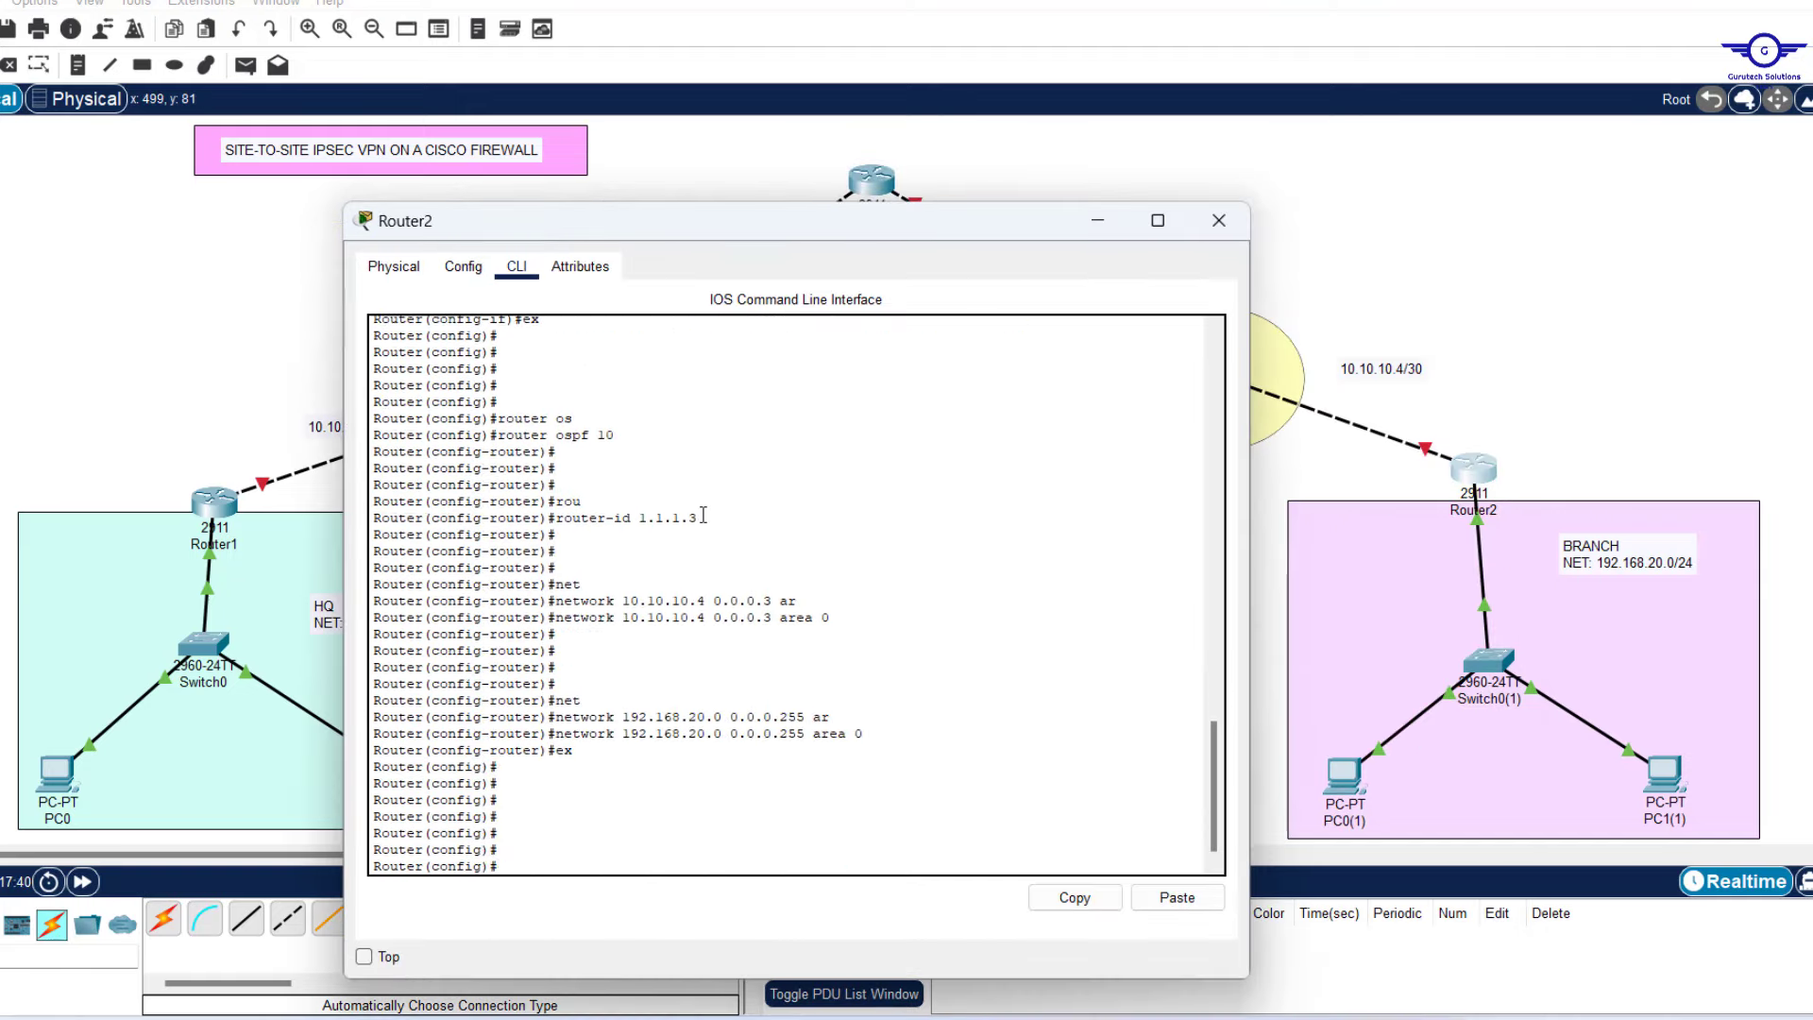
{"action": "type", "text": "do wr"}
{"action": "key", "text": "Return"}
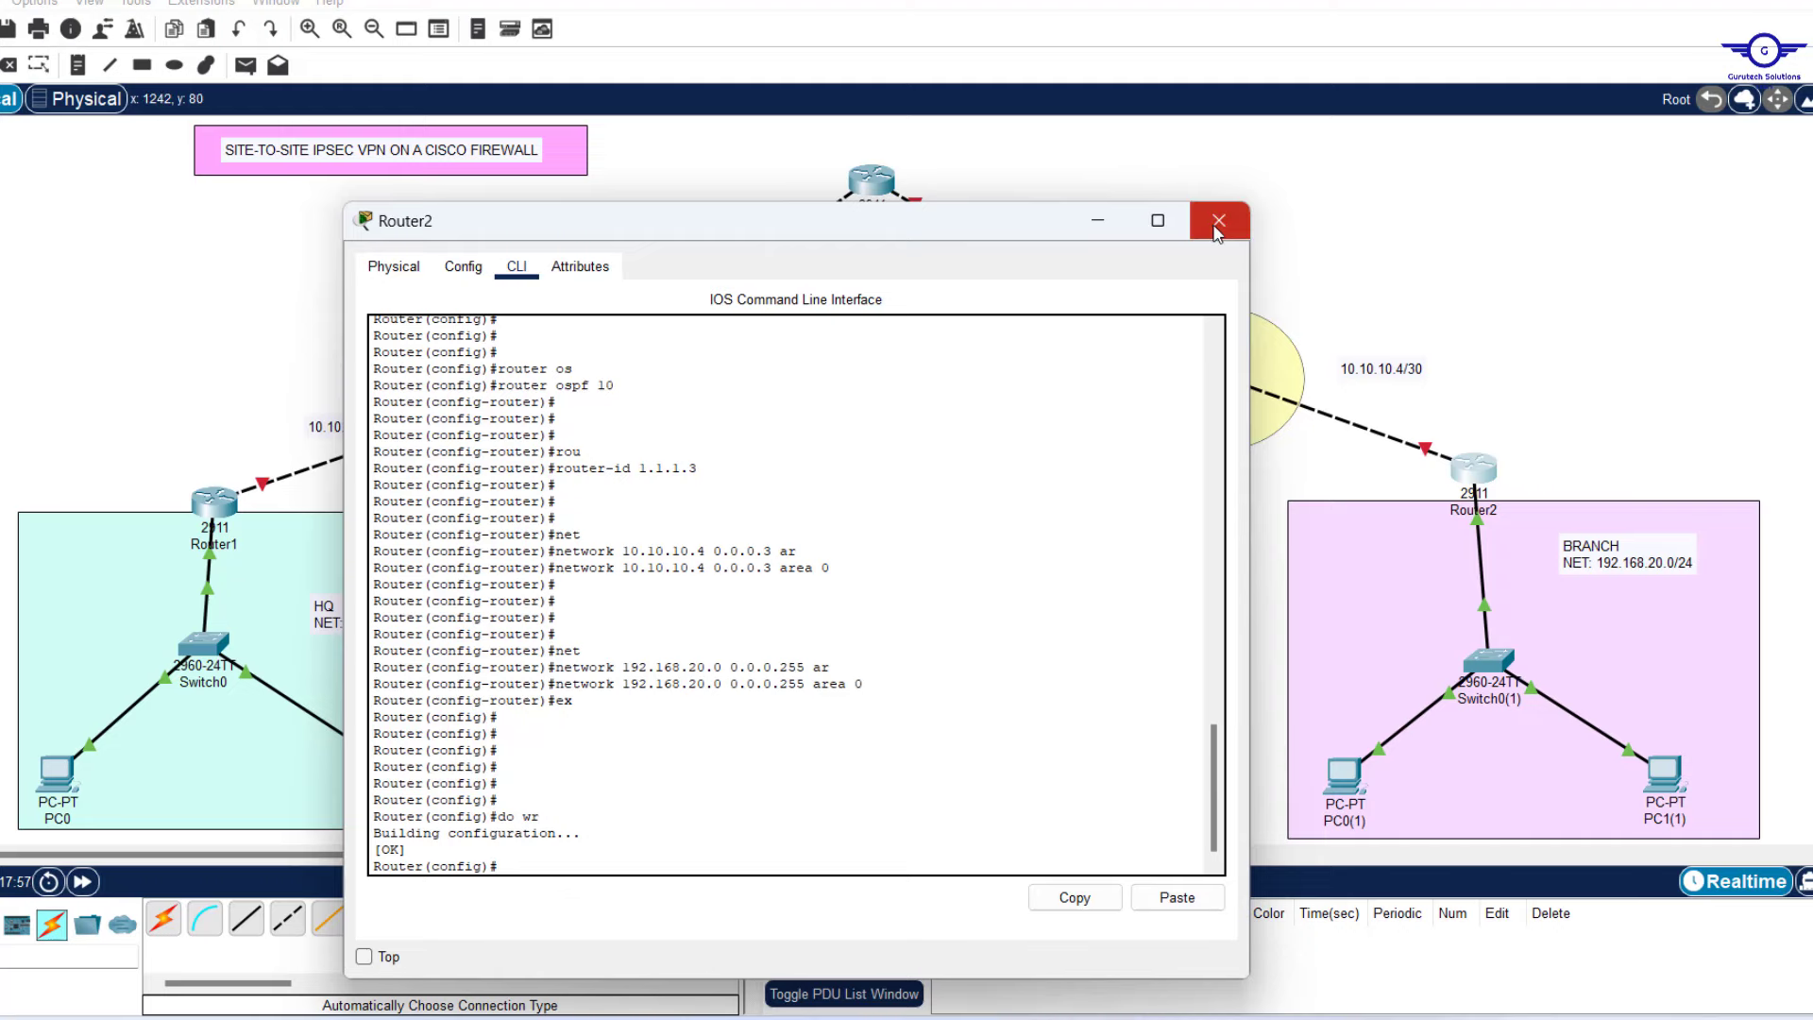
{"action": "left_click", "coordinate": [1218, 220]}
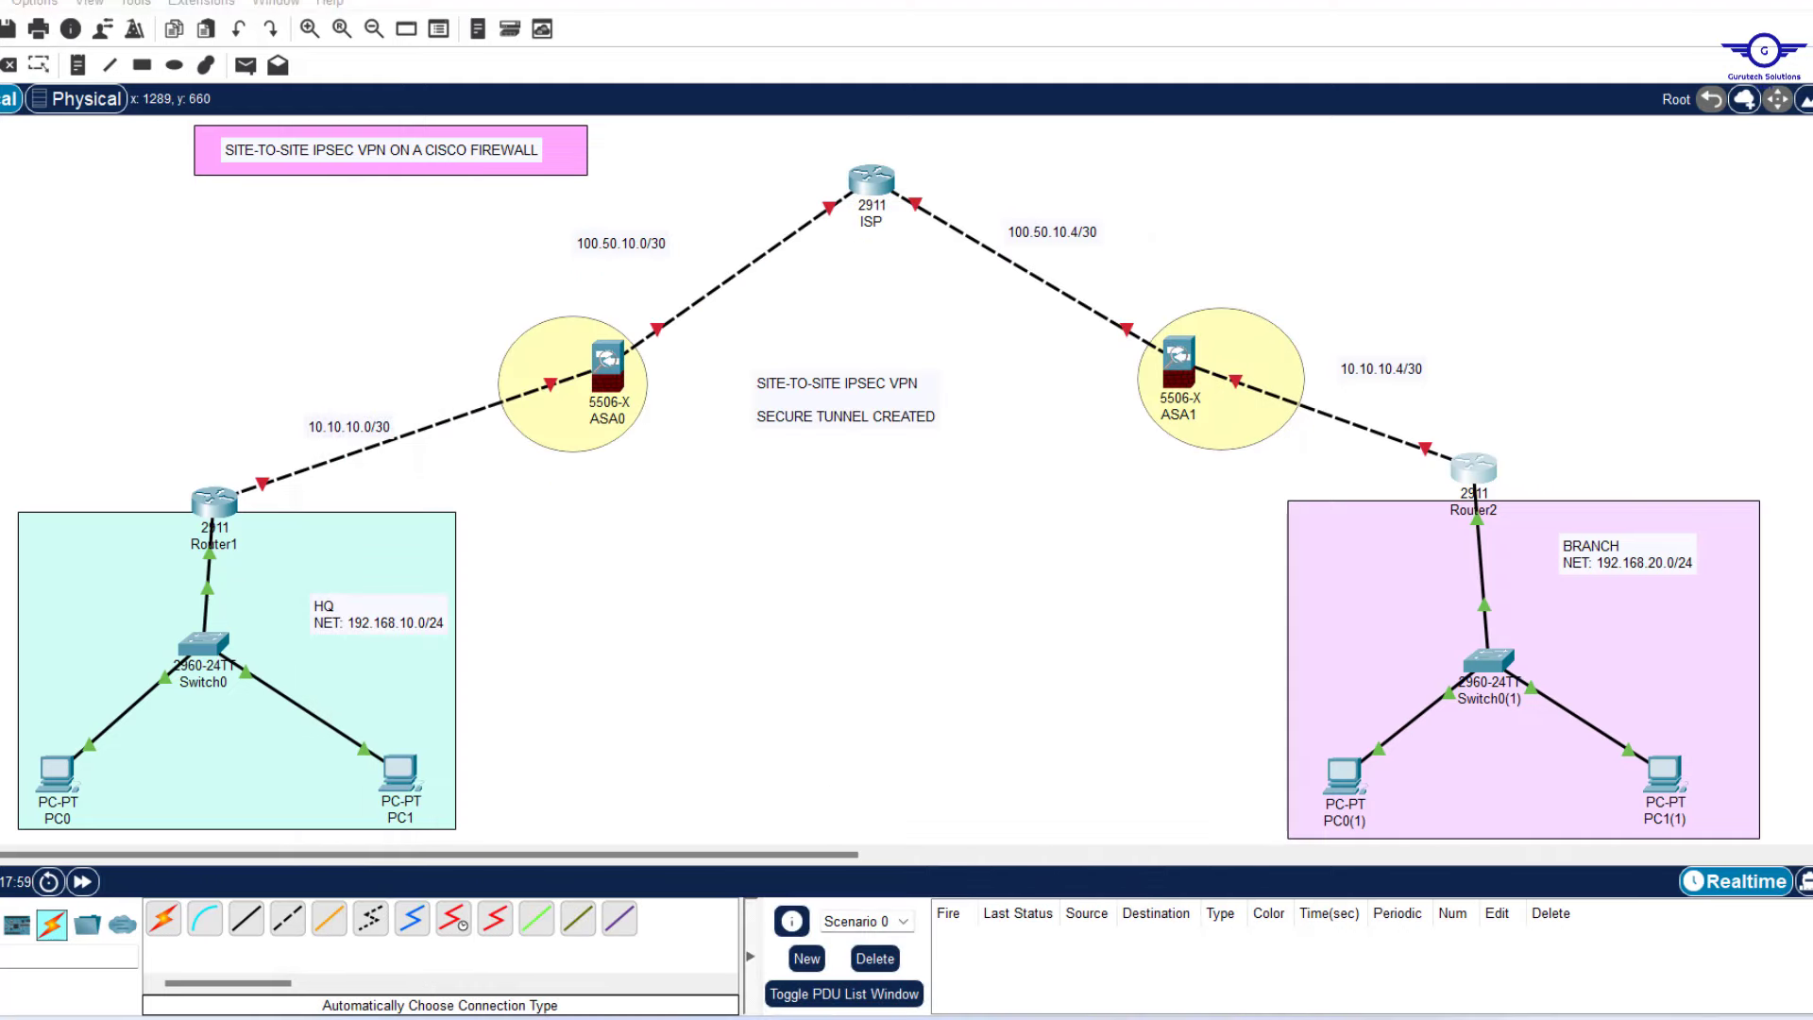
Check step 4, IP addressing on ASA FWL, in the Notepad notes, then start editing the ASA0 label.
{"action": "left_click", "coordinate": [1217, 1018]}
{"action": "left_click_drag", "start_coordinate": [1229, 471], "coordinate": [982, 484]}
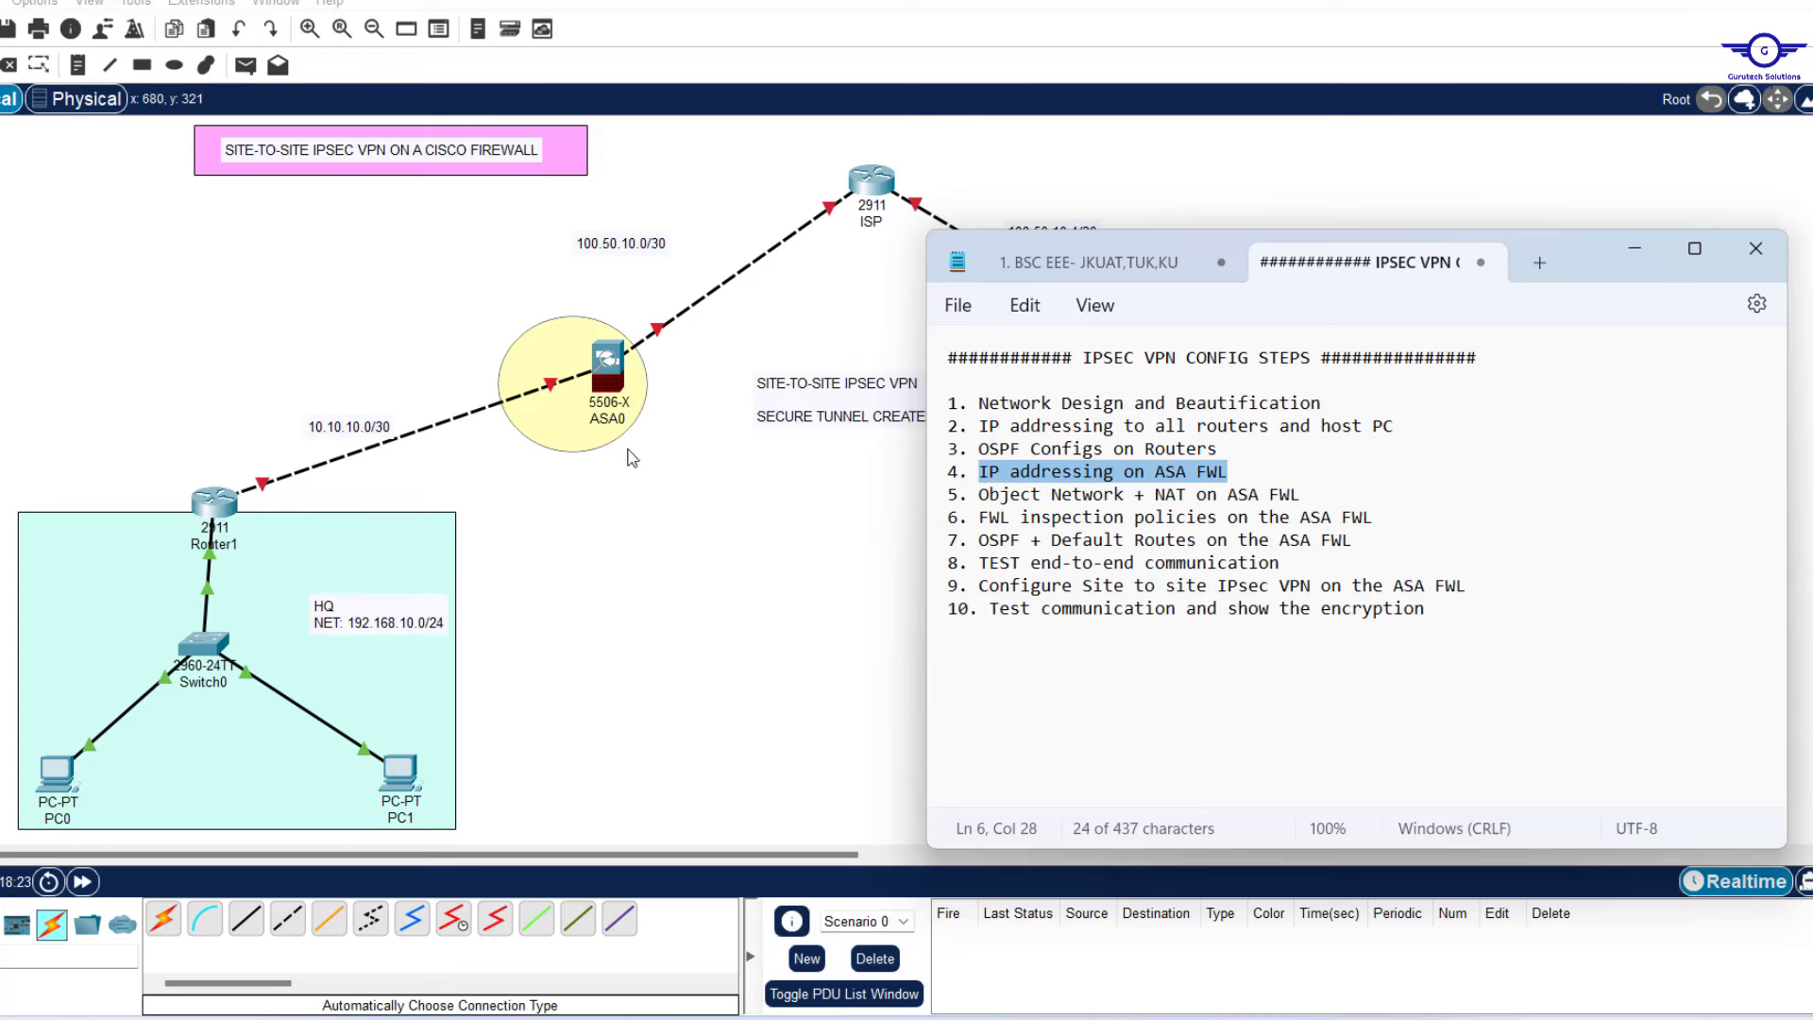
{"action": "left_click", "coordinate": [607, 422]}
{"action": "left_click", "coordinate": [606, 422]}
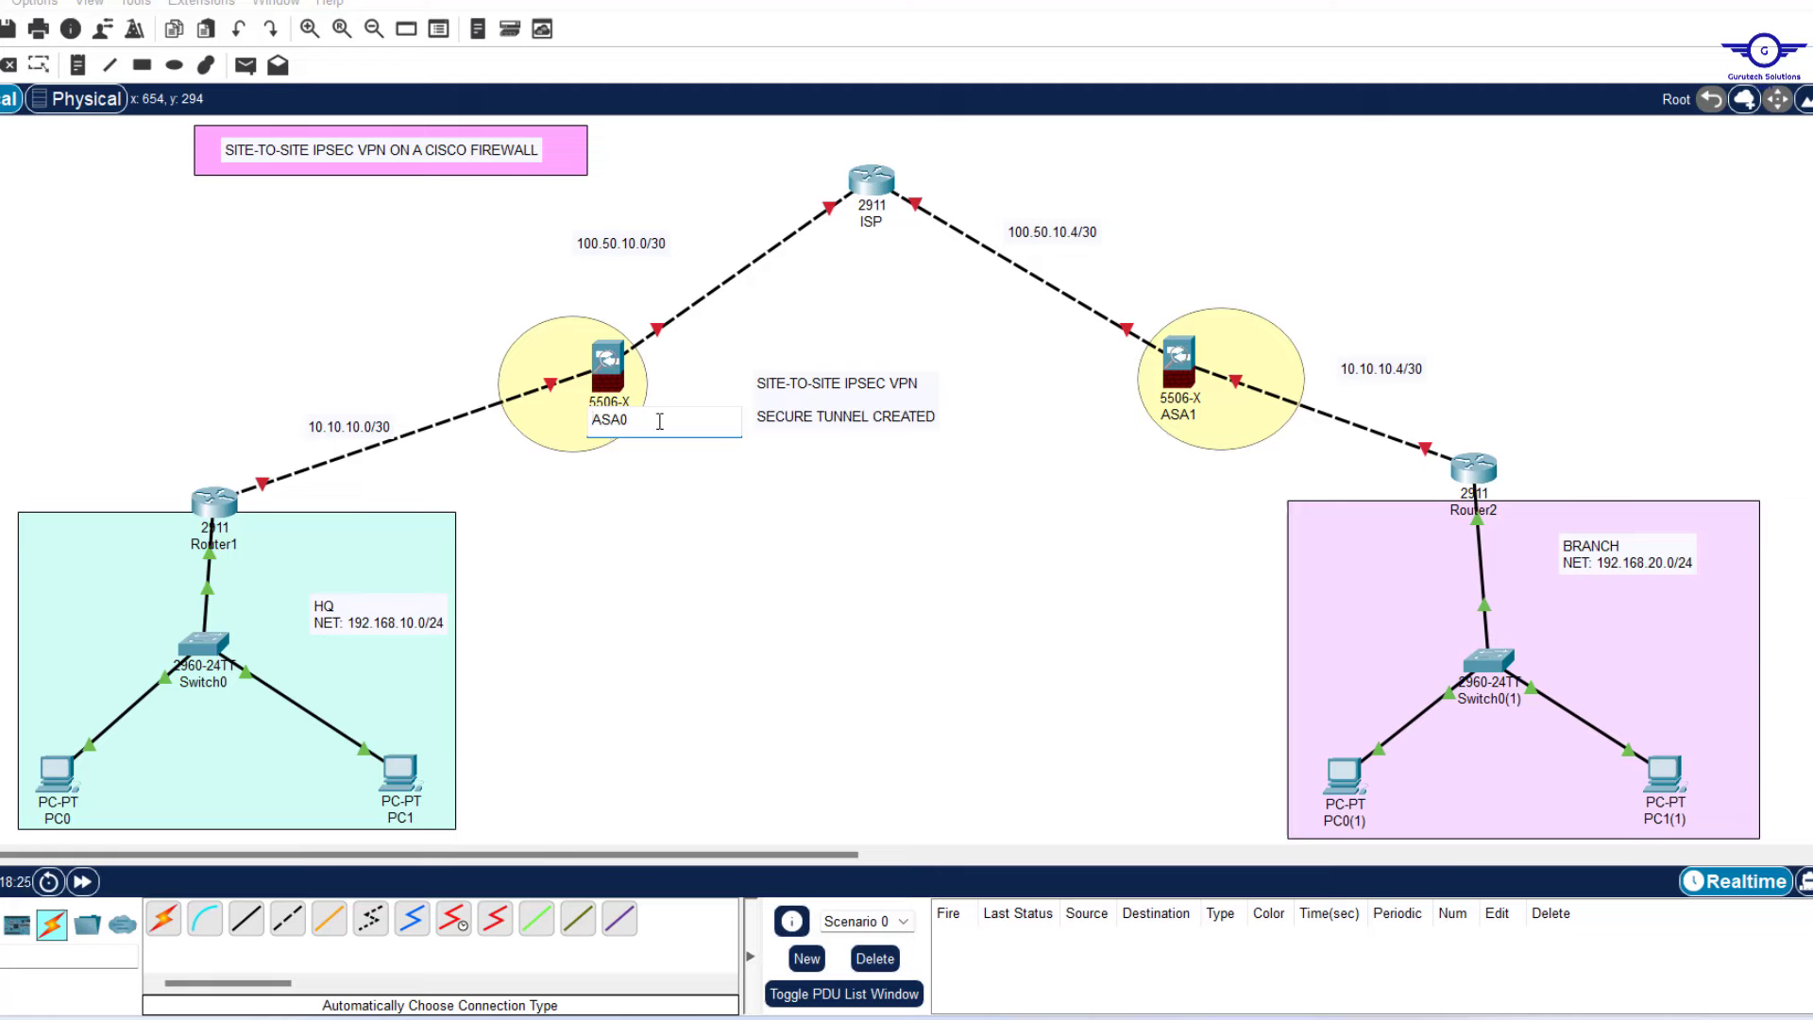
Relabel the canvas devices as HQ-FWL, BRANCH-FWL, BR-R for Router2 and HQ-R for Router1.
{"action": "left_click_drag", "start_coordinate": [656, 421], "coordinate": [533, 423]}
{"action": "type", "text": "HQ-FWL"}
{"action": "left_click", "coordinate": [1191, 418]}
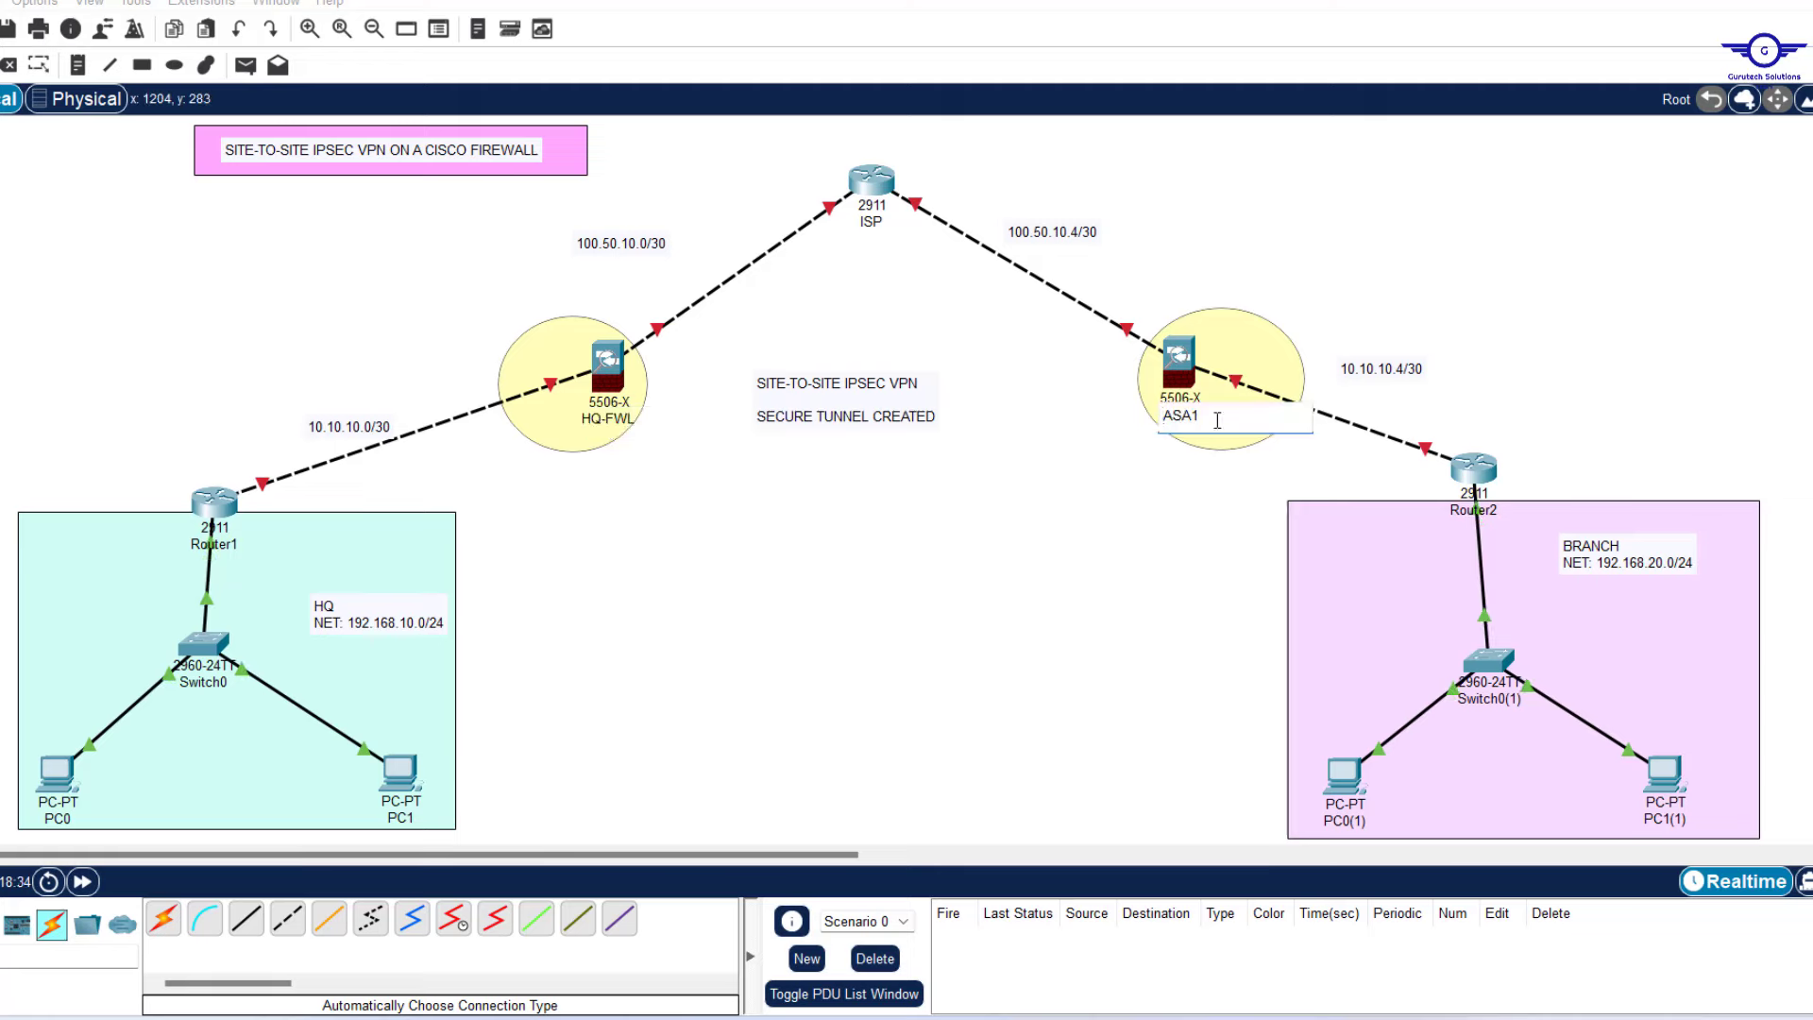
{"action": "type", "text": "BRANCH-FWL"}
{"action": "left_click", "coordinate": [1489, 512]}
{"action": "type", "text": "BR-R"}
{"action": "left_click", "coordinate": [220, 545]}
{"action": "type", "text": "HQ-R"}
{"action": "left_click", "coordinate": [895, 595]}
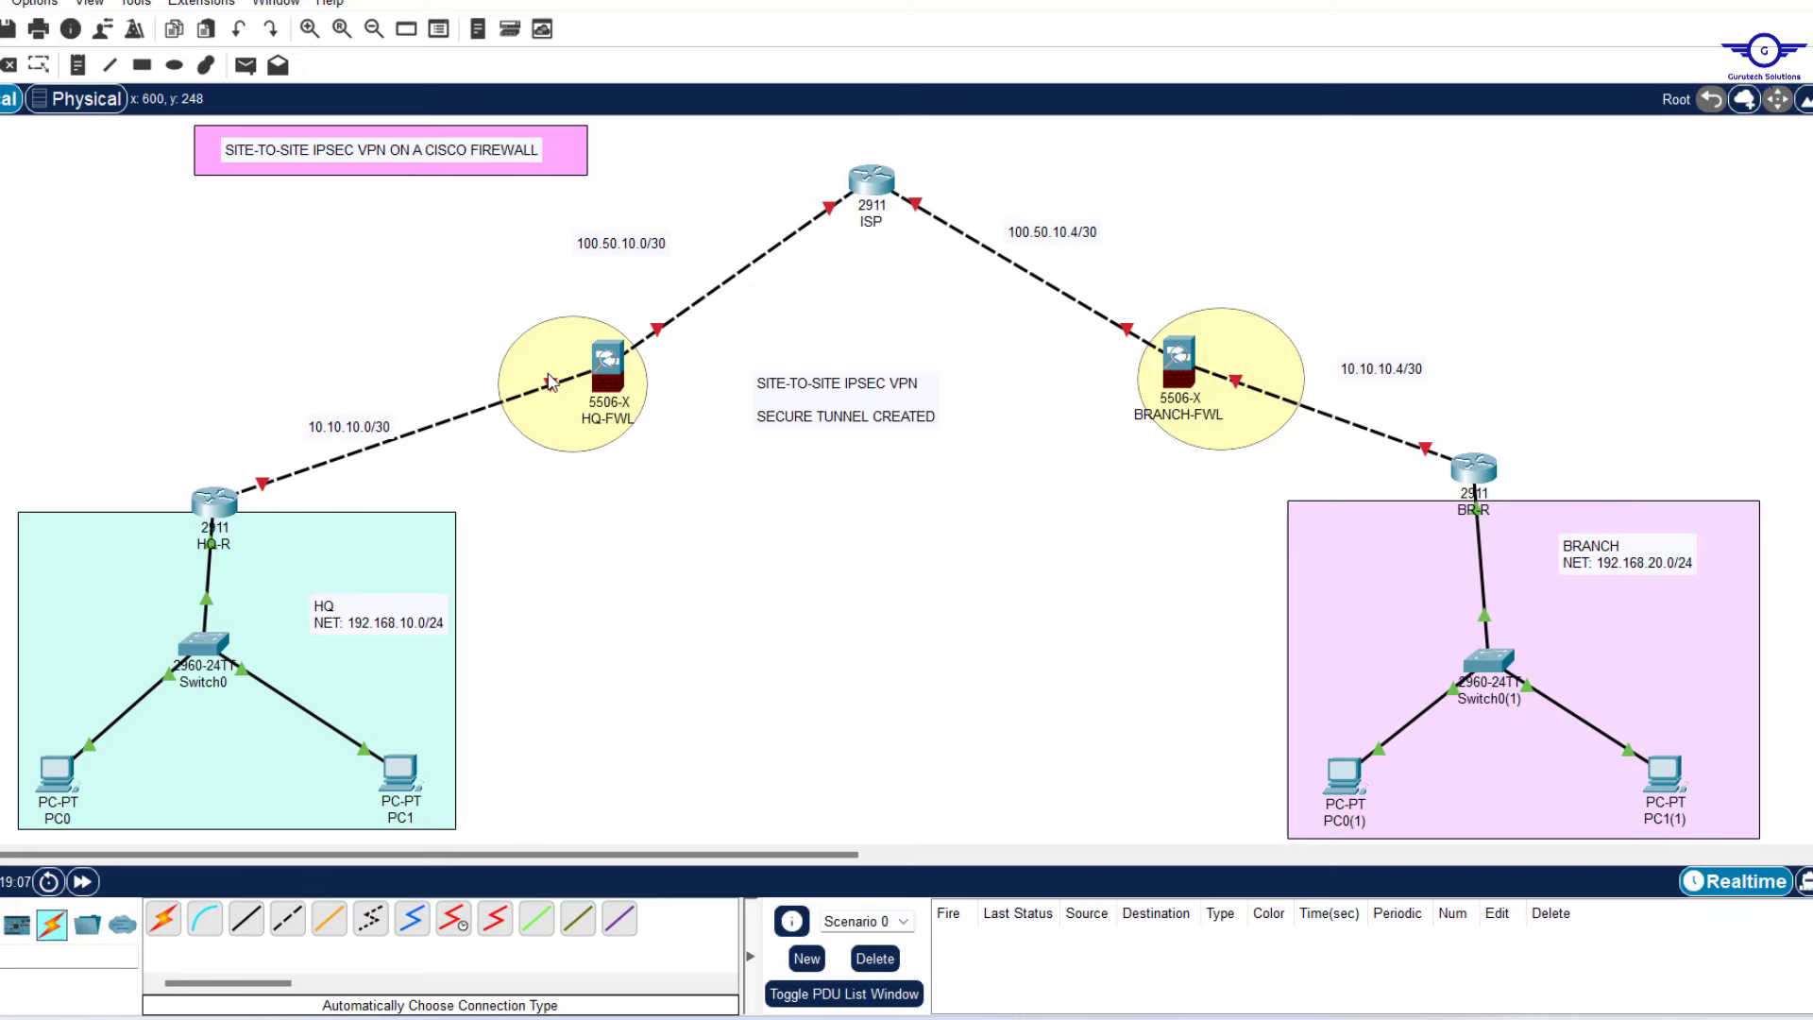
{"action": "mouse_move", "coordinate": [554, 389]}
Open HQ-FWL's device window, resize it, move it upper right, and show its CLI.
{"action": "mouse_move", "coordinate": [661, 335]}
{"action": "left_click", "coordinate": [609, 373]}
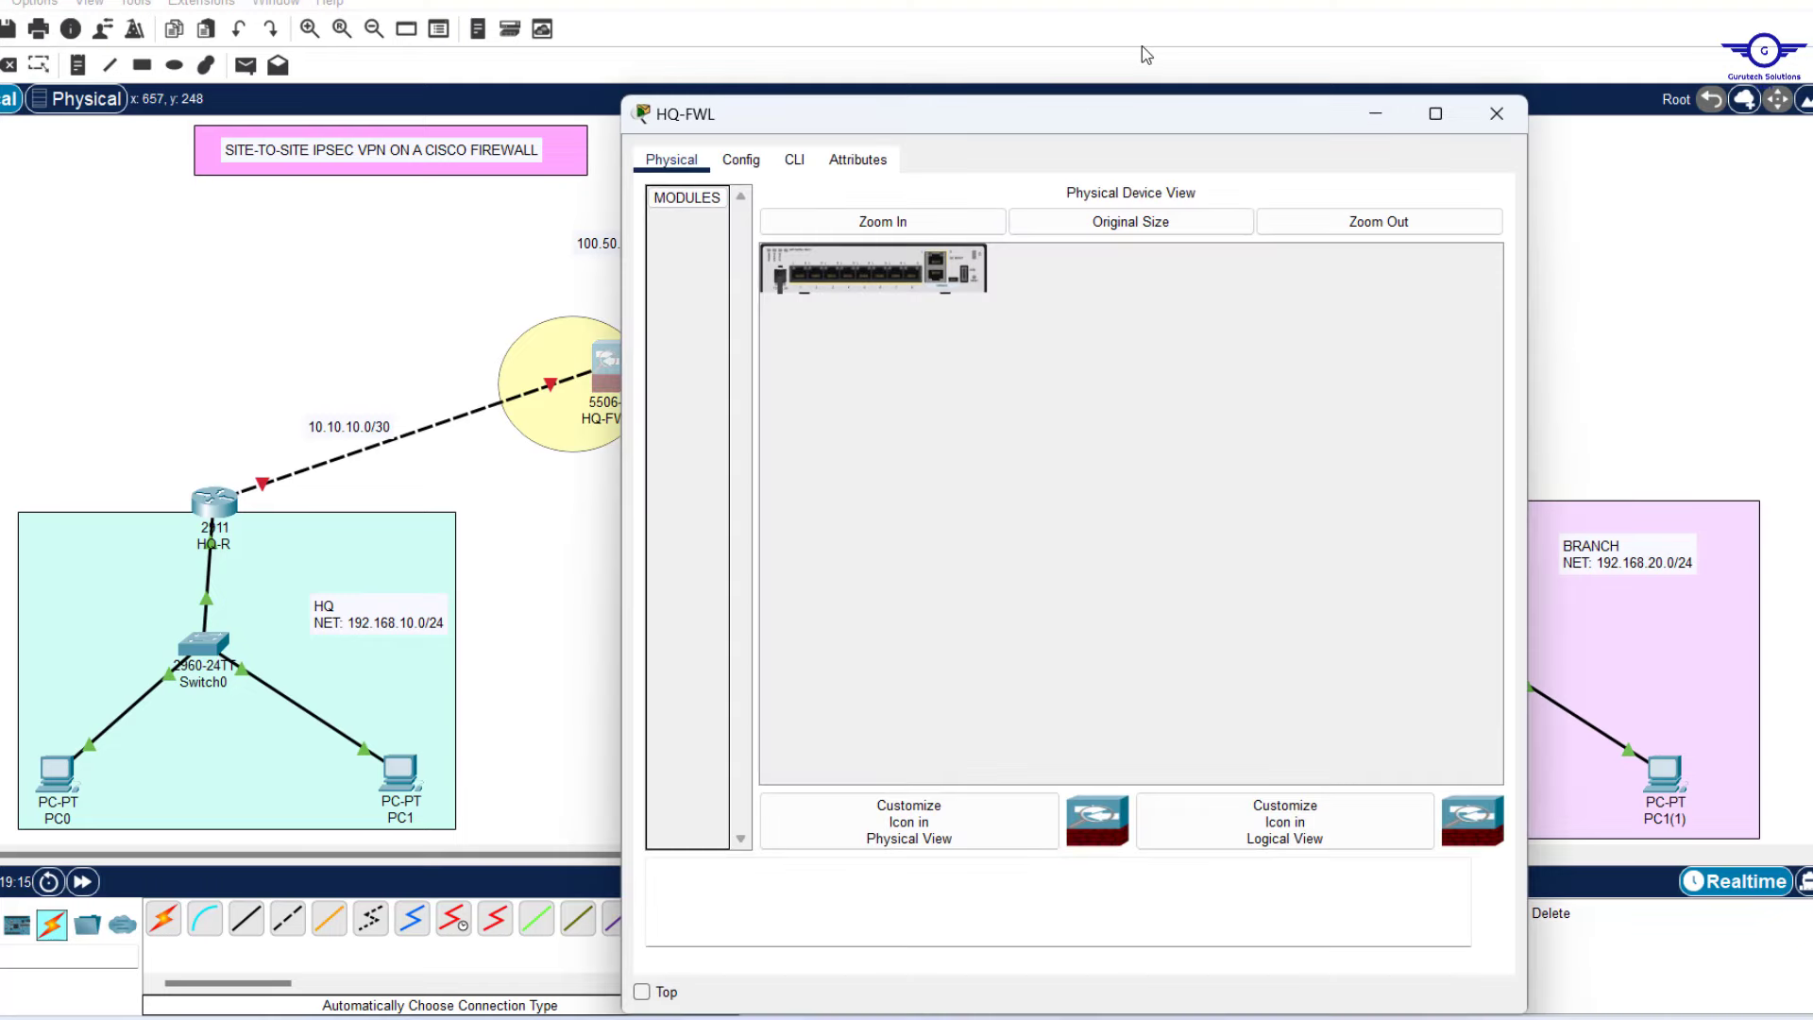
{"action": "left_click_drag", "start_coordinate": [1090, 95], "coordinate": [1099, 194]}
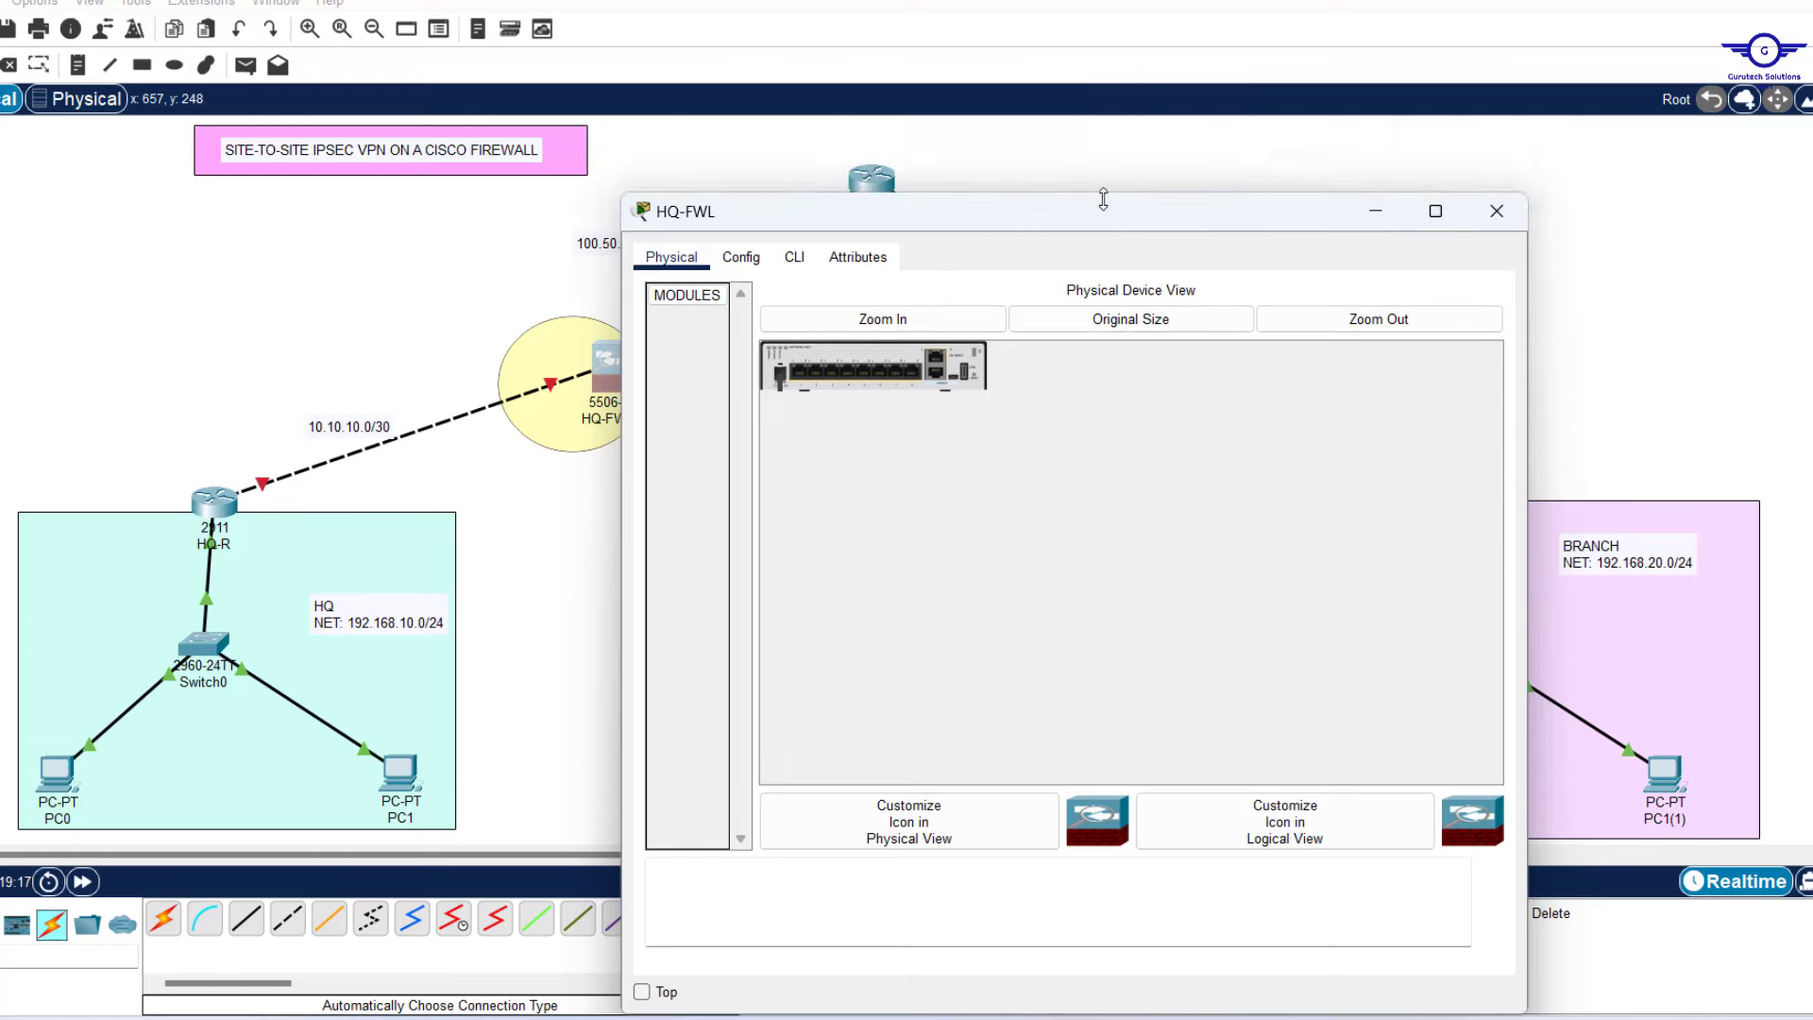
{"action": "left_click_drag", "start_coordinate": [618, 548], "coordinate": [801, 540]}
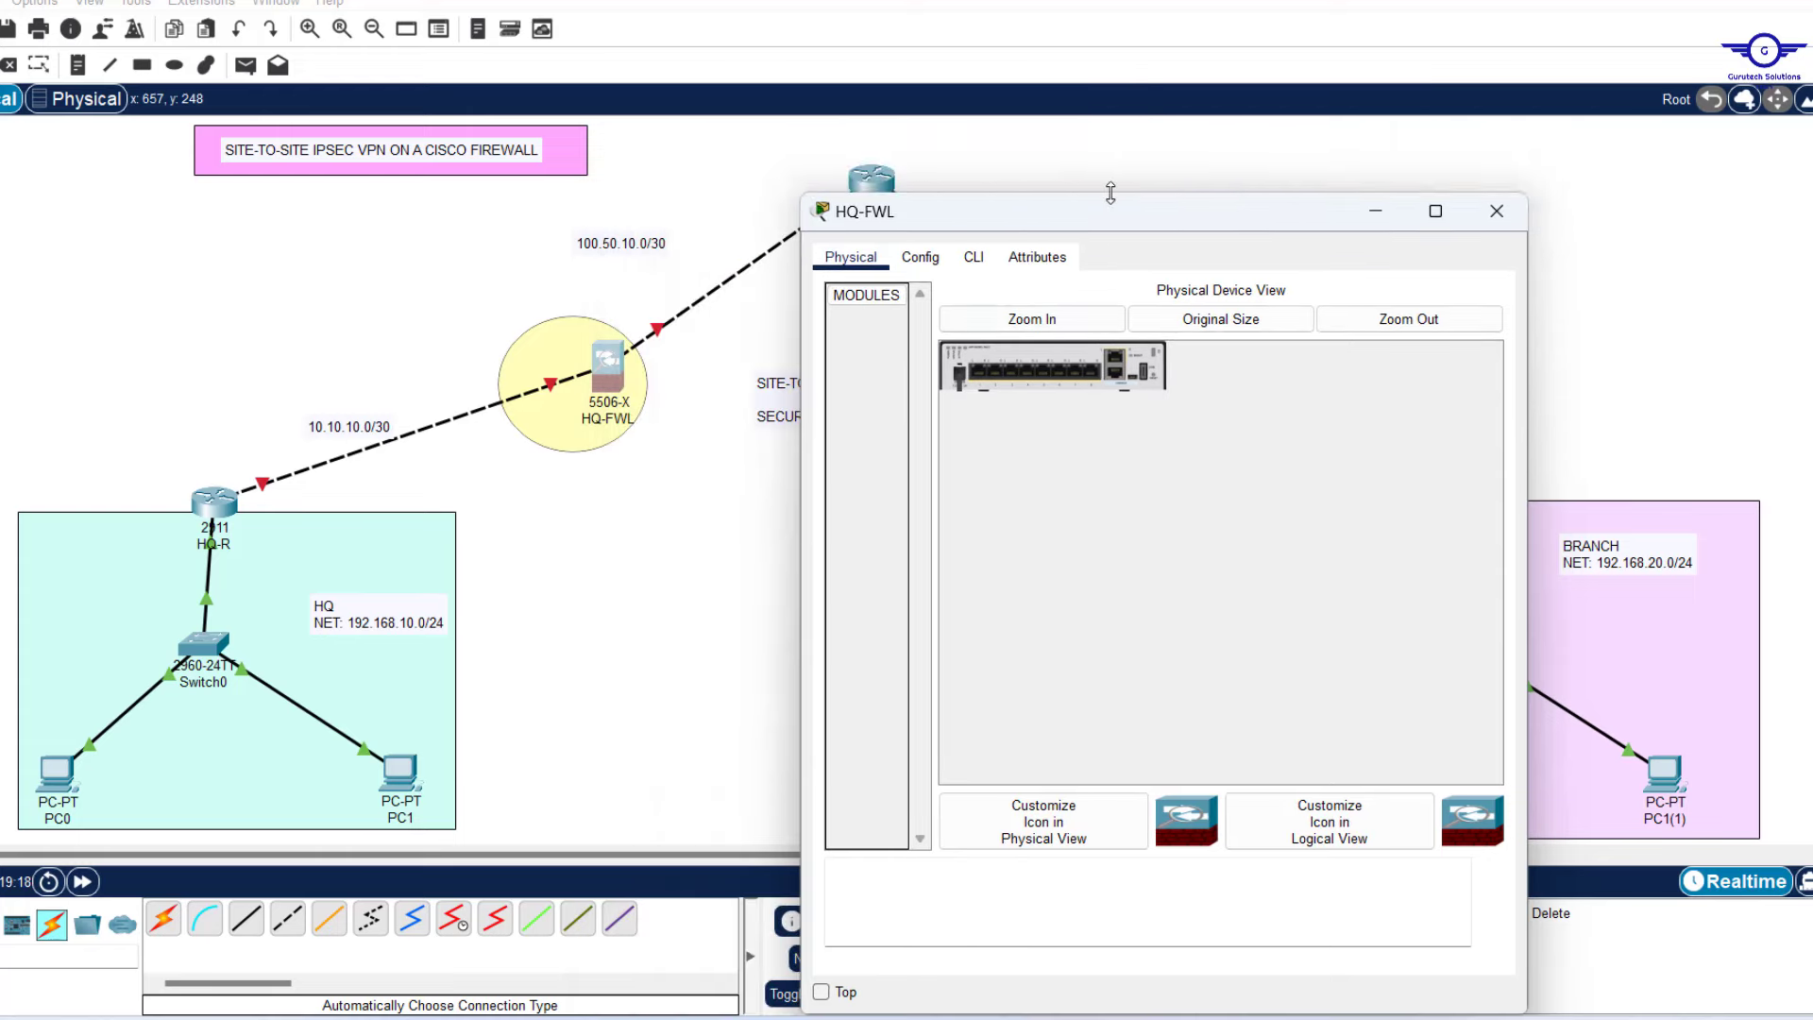
{"action": "left_click_drag", "start_coordinate": [1114, 220], "coordinate": [1282, 147]}
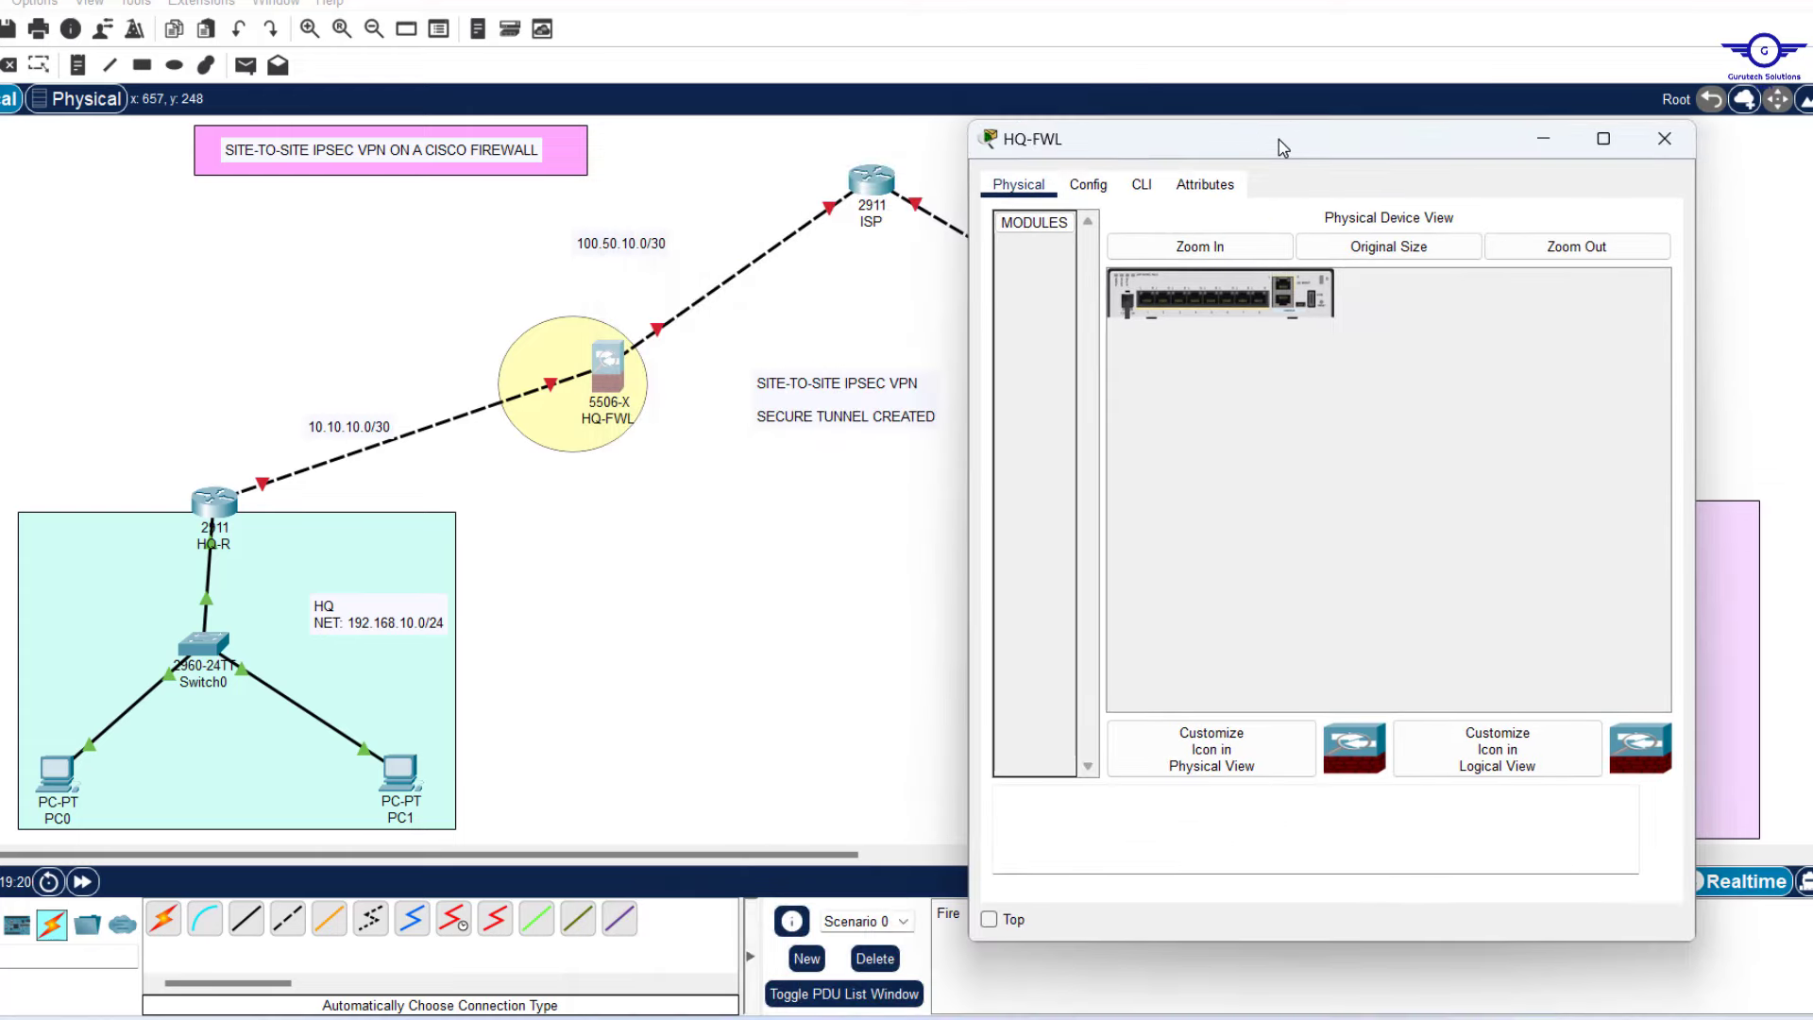
{"action": "left_click", "coordinate": [1142, 184]}
Enter privileged mode with an empty enable password, then global configuration mode on HQ-FWL.
{"action": "key", "text": "Return"}
{"action": "key", "text": "Return"}
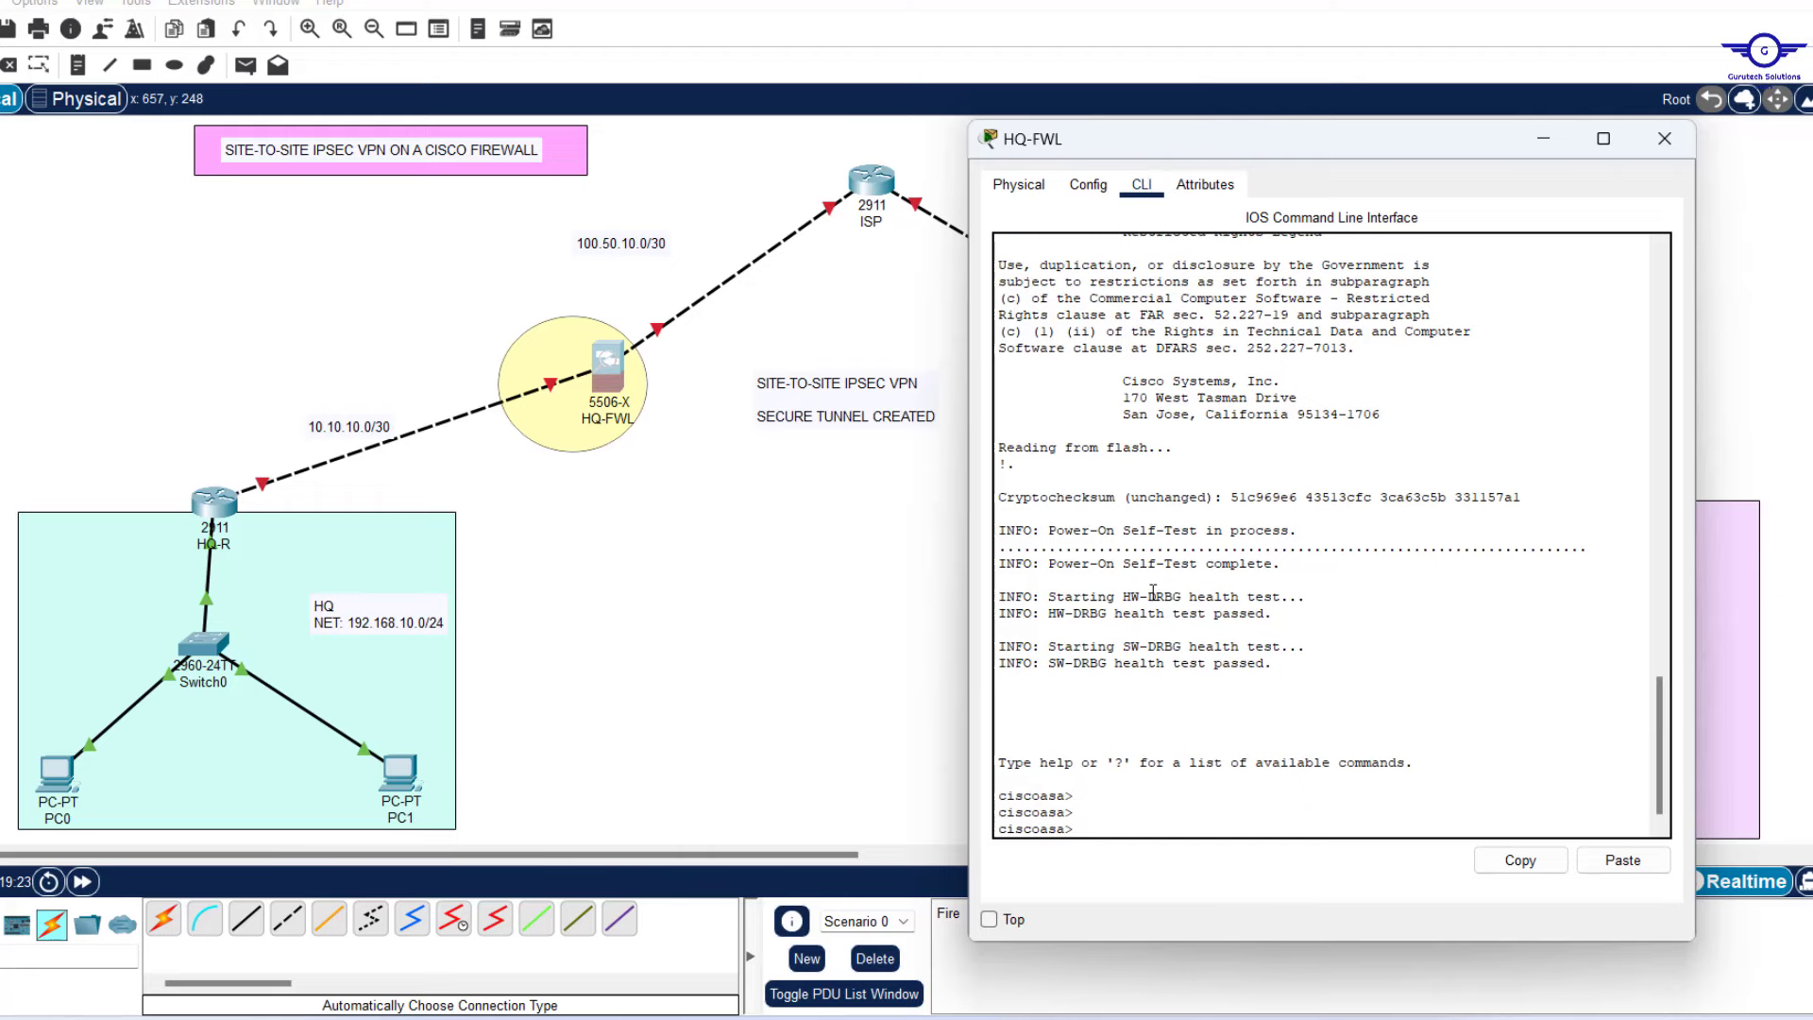
{"action": "type", "text": "en"}
{"action": "key", "text": "Return"}
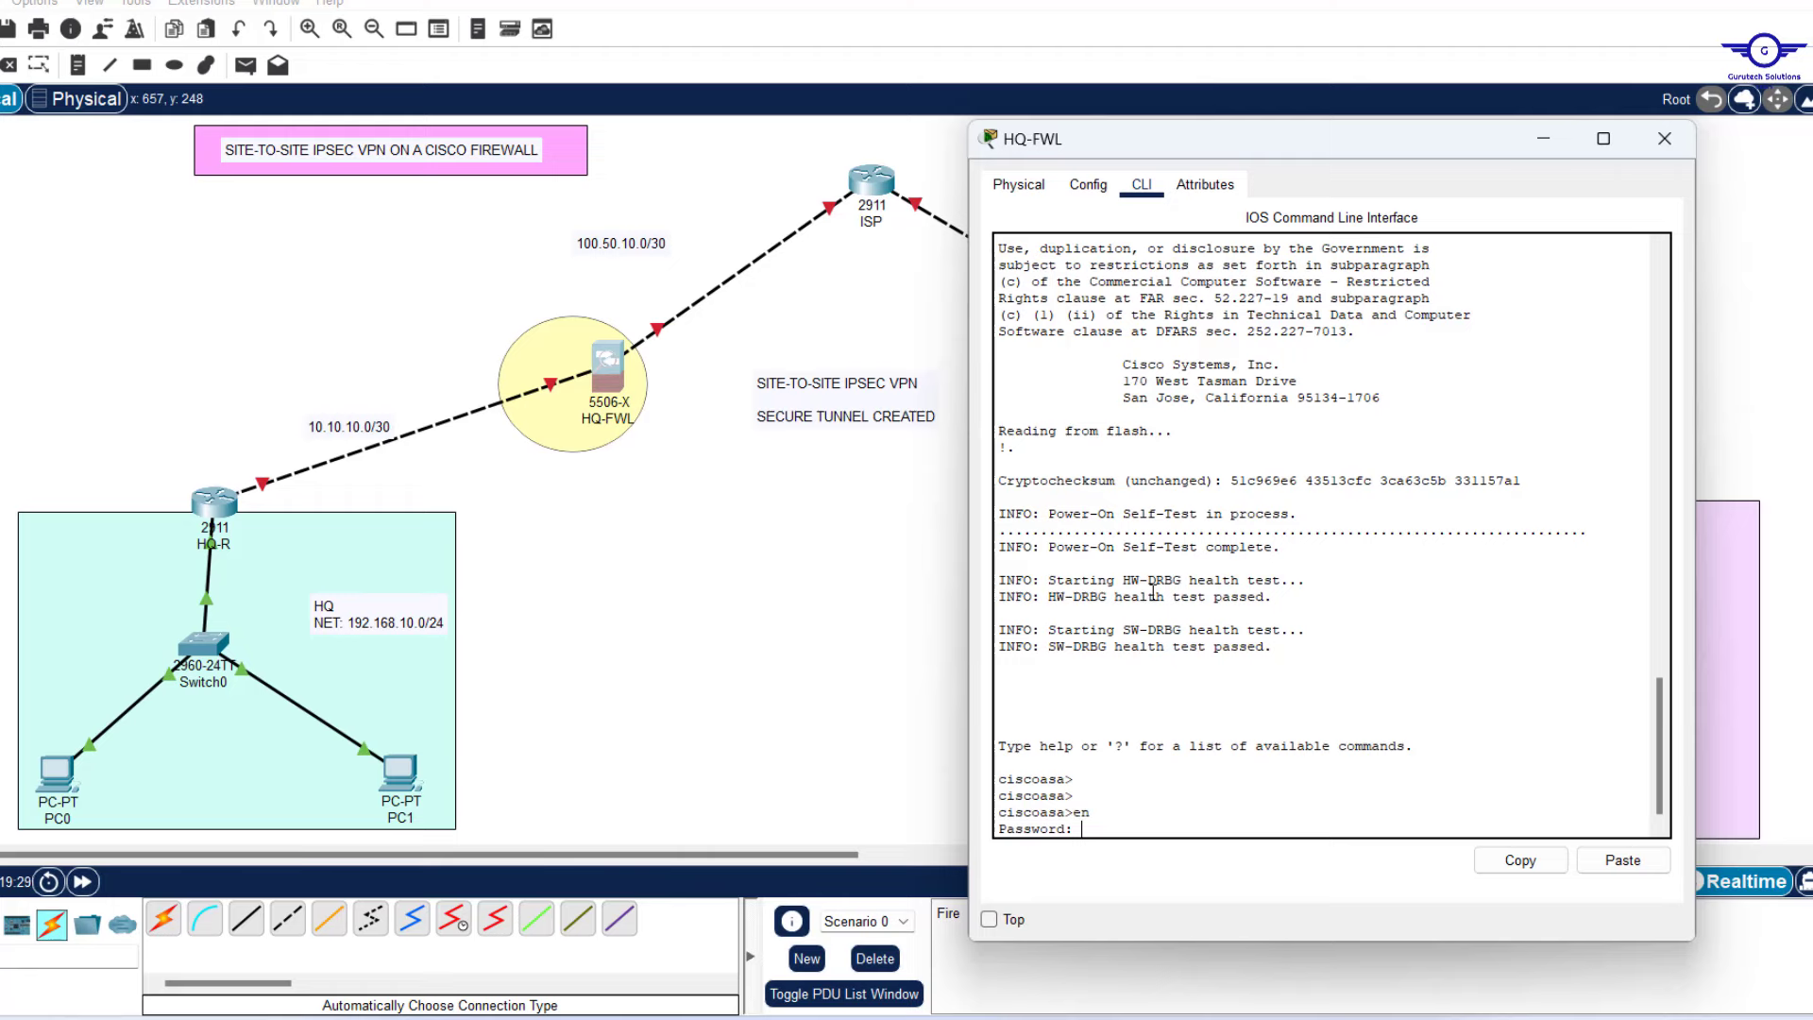
{"action": "key", "text": "Return"}
{"action": "key", "text": "Return"}
{"action": "key", "text": "Return"}
{"action": "key", "text": "Return"}
{"action": "key", "text": "Return"}
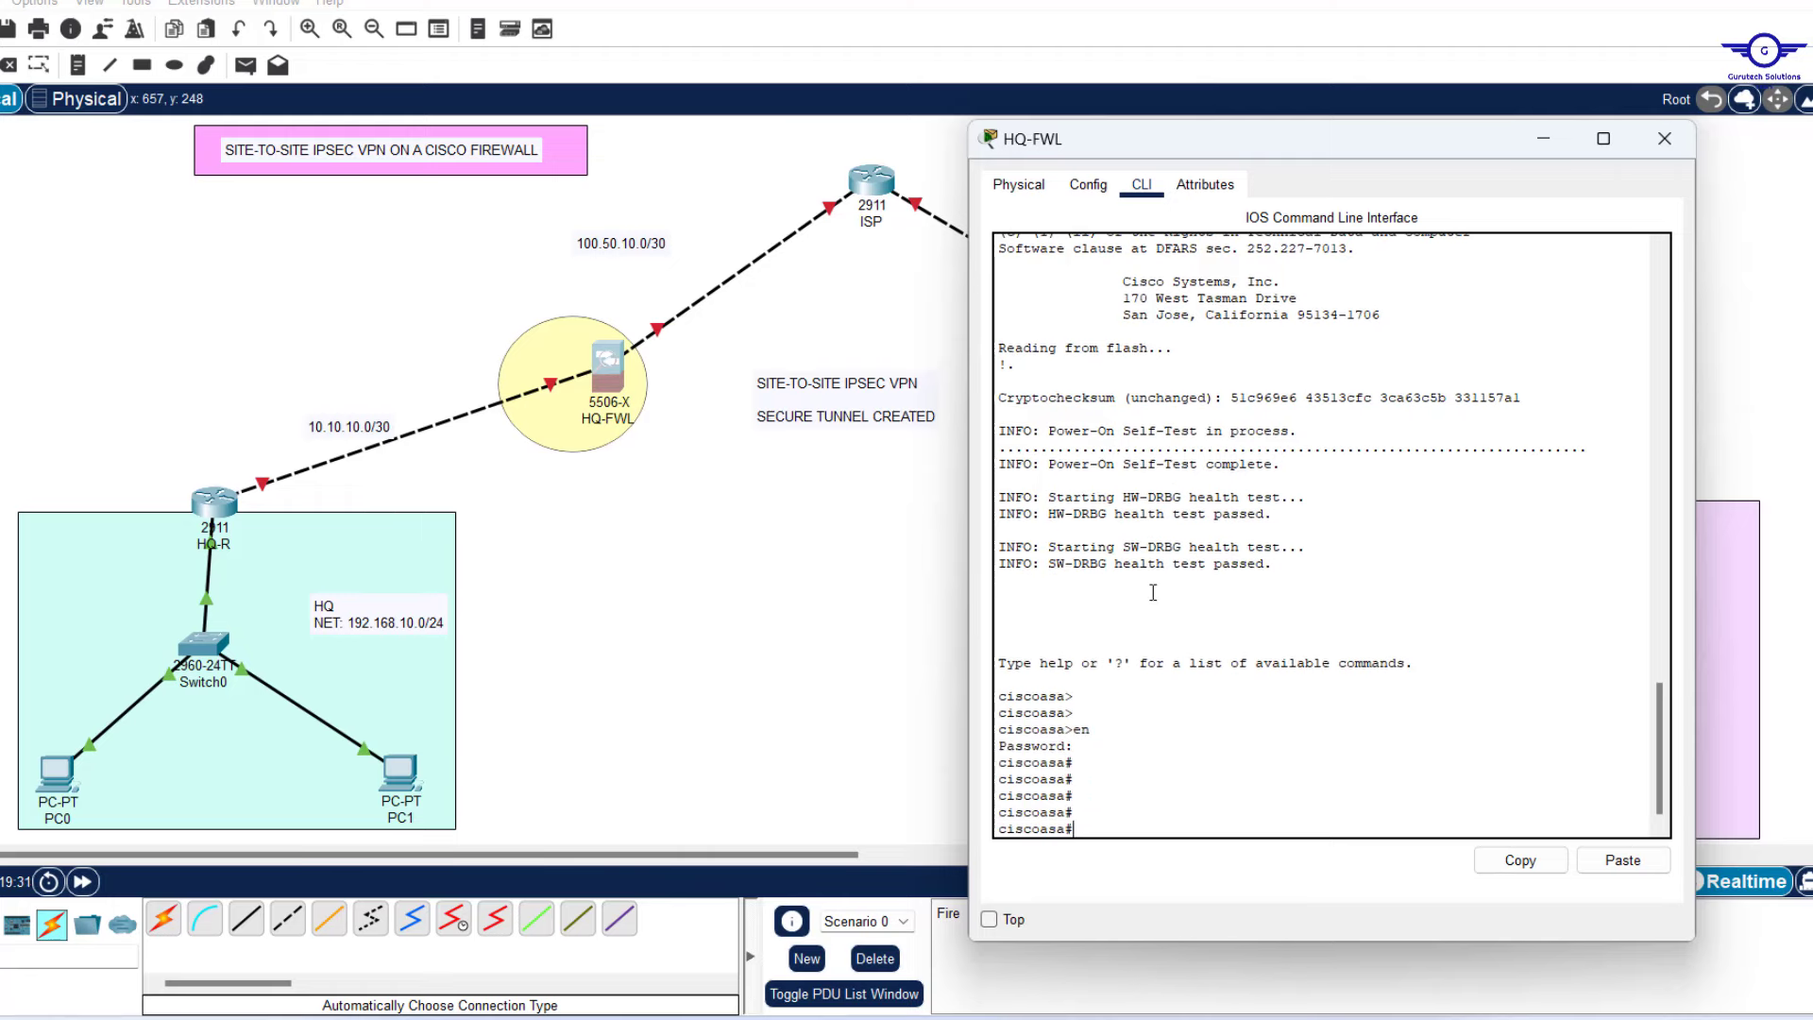
{"action": "type", "text": "conf"}
{"action": "key", "text": "Return"}
{"action": "key", "text": "Return"}
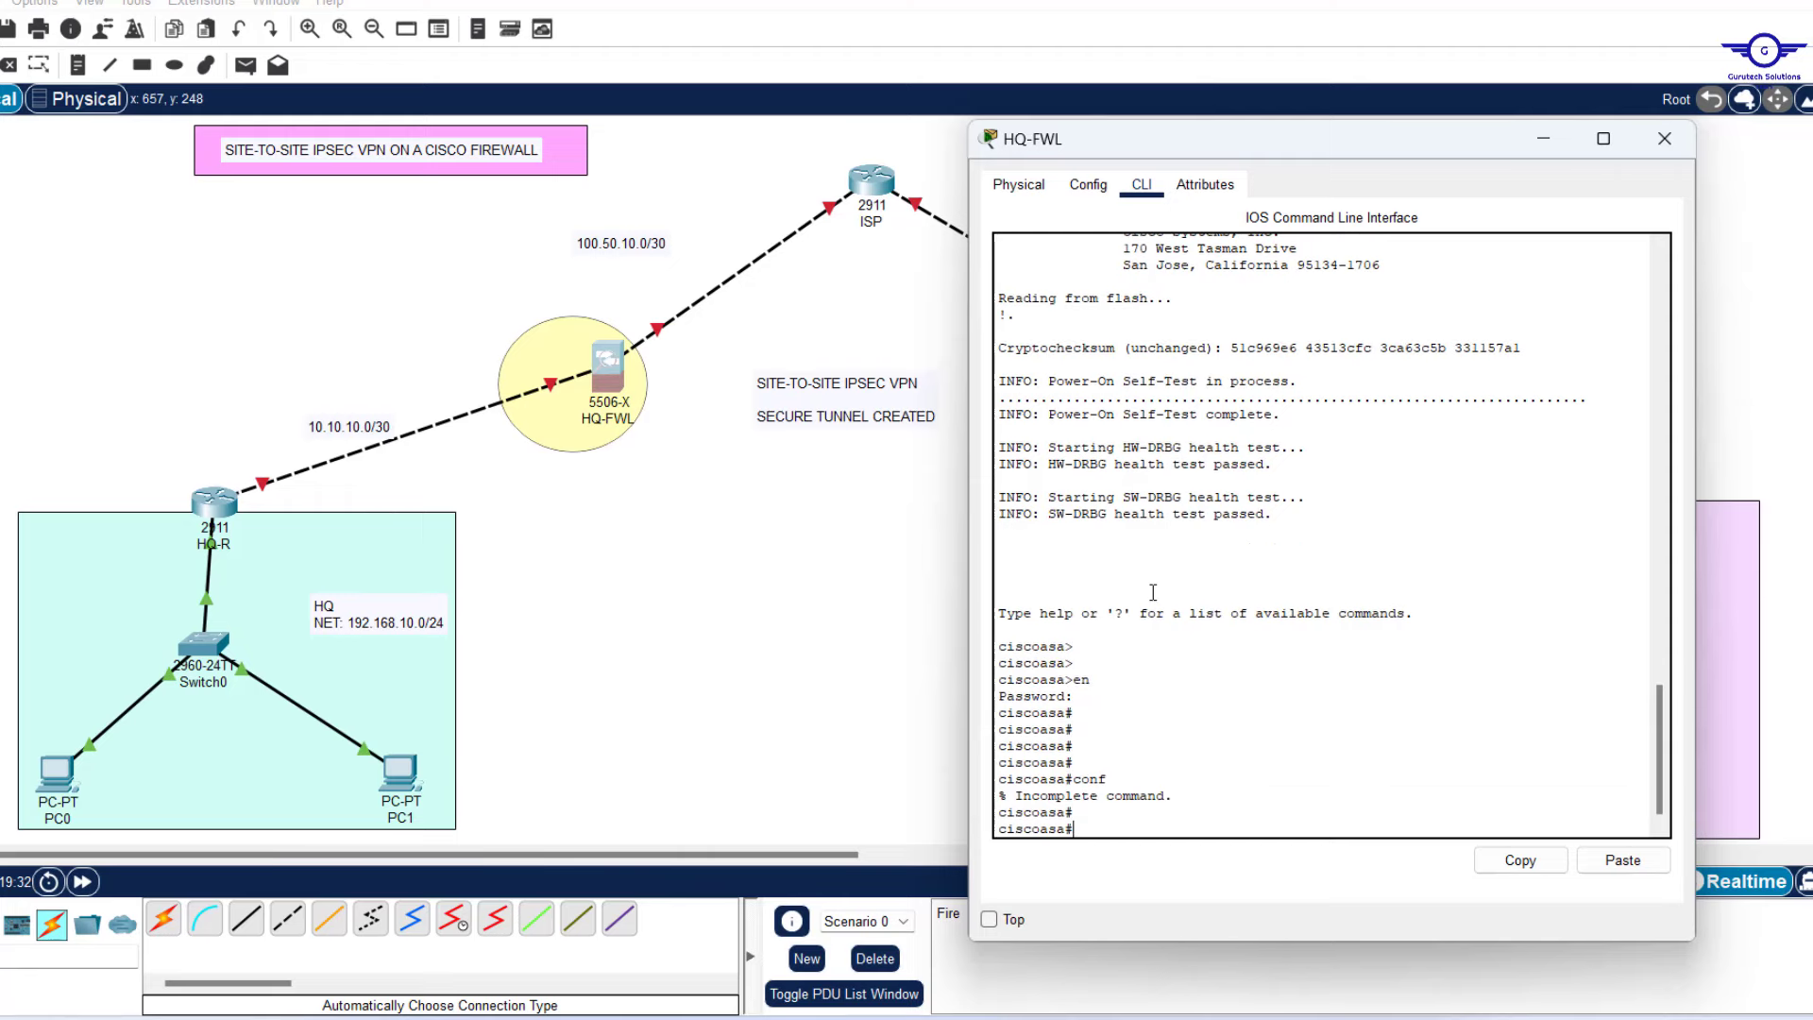
{"action": "type", "text": "conf t"}
{"action": "key", "text": "Return"}
{"action": "key", "text": "Return"}
{"action": "key", "text": "Return"}
{"action": "key", "text": "Return"}
{"action": "key", "text": "Return"}
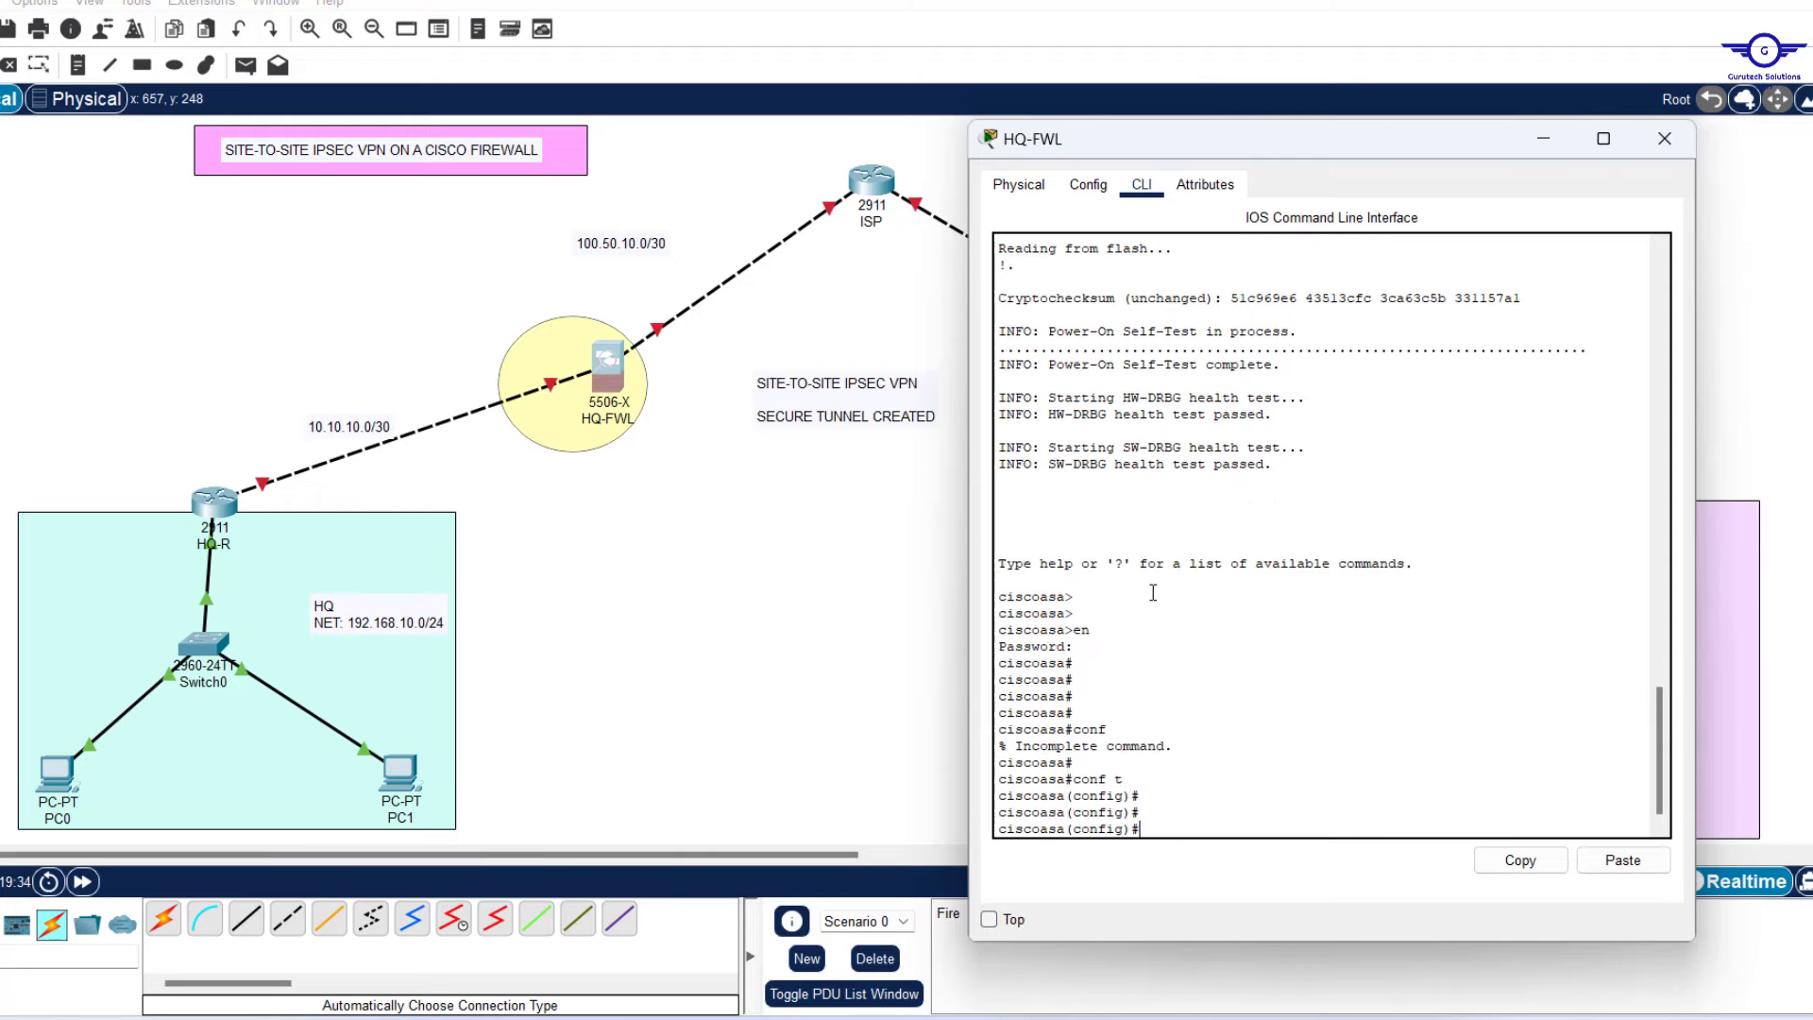
{"action": "key", "text": "Return"}
{"action": "key", "text": "Return"}
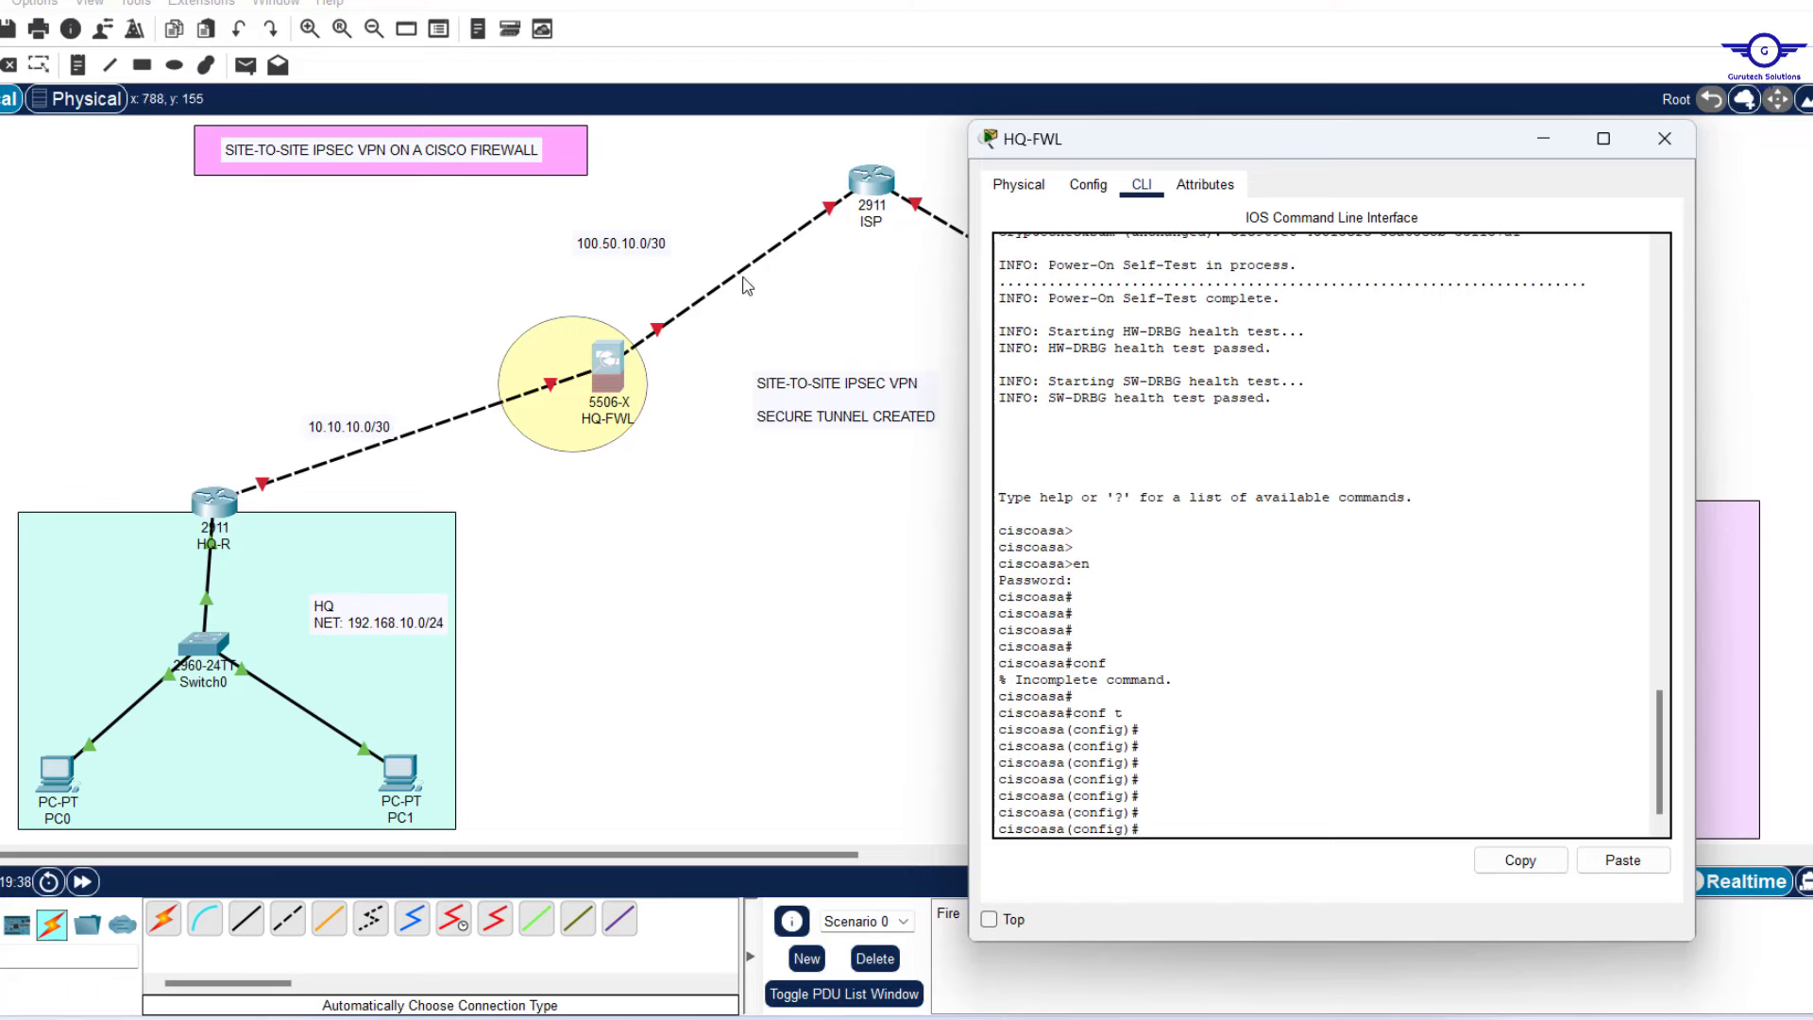
Enable interface gig 1/1 and address it 100.50.10.2 255.255.255.252.
{"action": "type", "text": "int gig 1/1"}
{"action": "key", "text": "Return"}
{"action": "key", "text": "Return"}
{"action": "key", "text": "Return"}
{"action": "key", "text": "Return"}
{"action": "key", "text": "Return"}
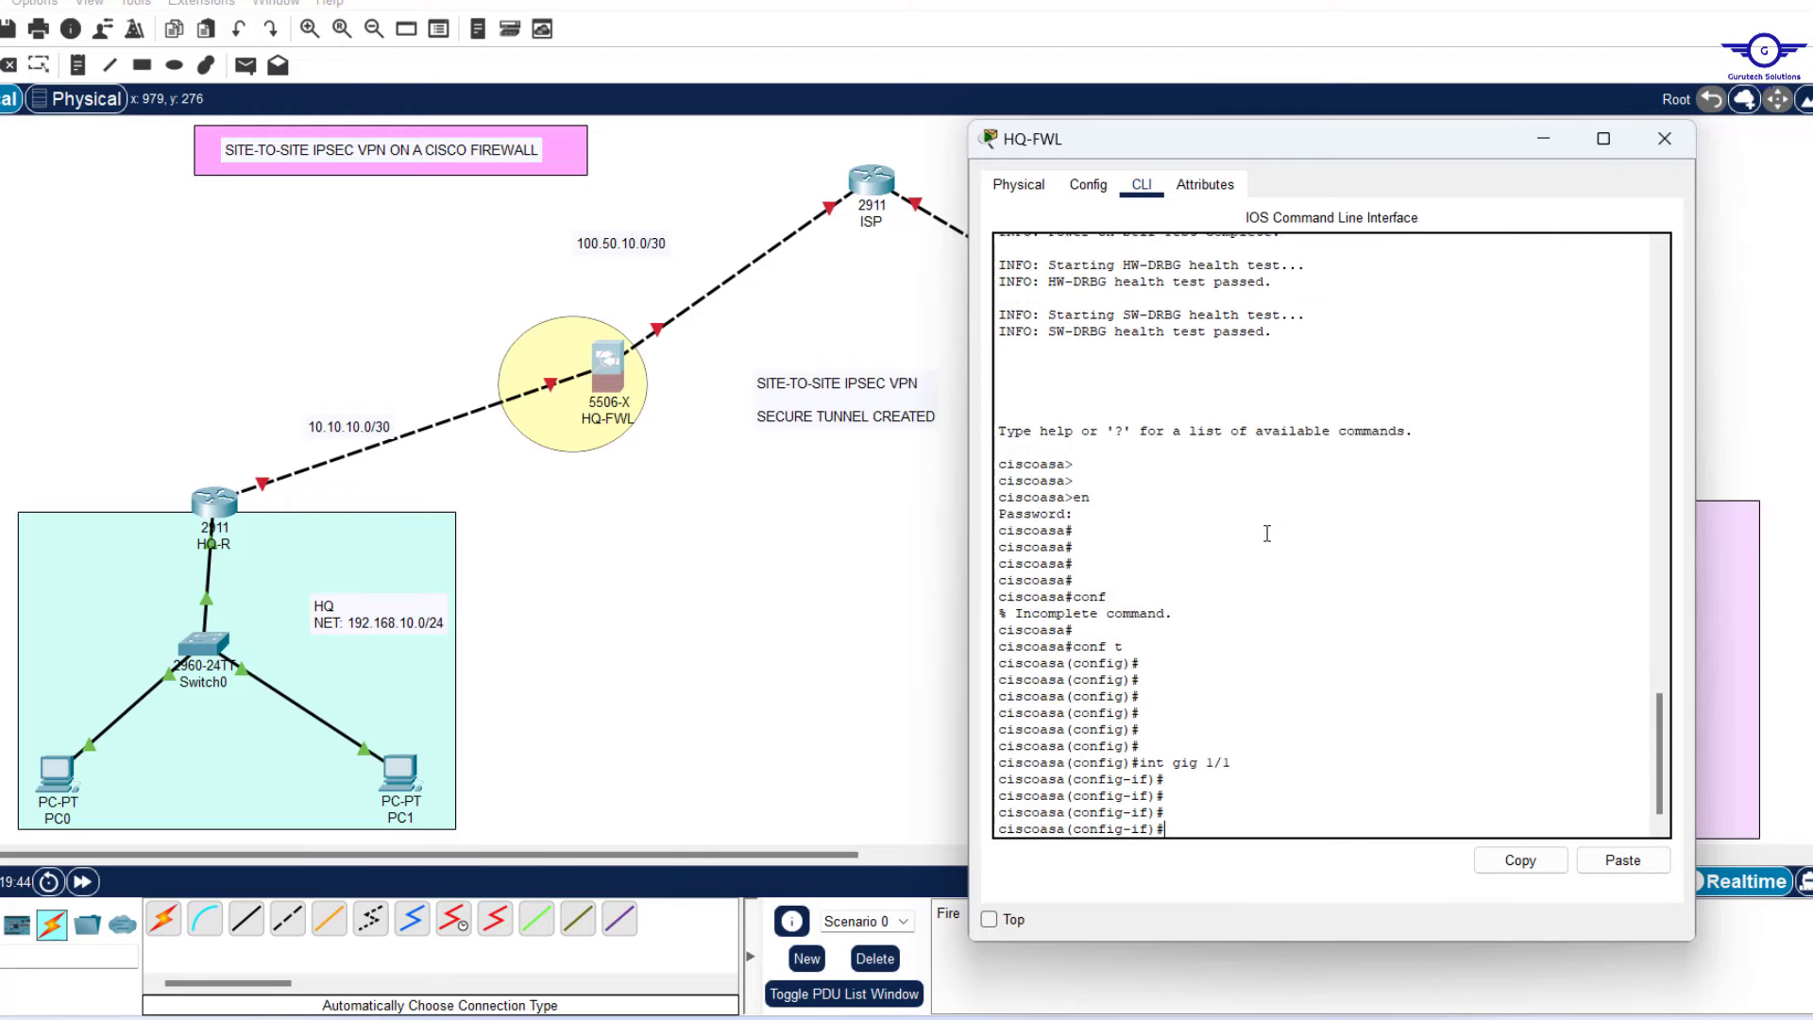
{"action": "type", "text": "no shut"}
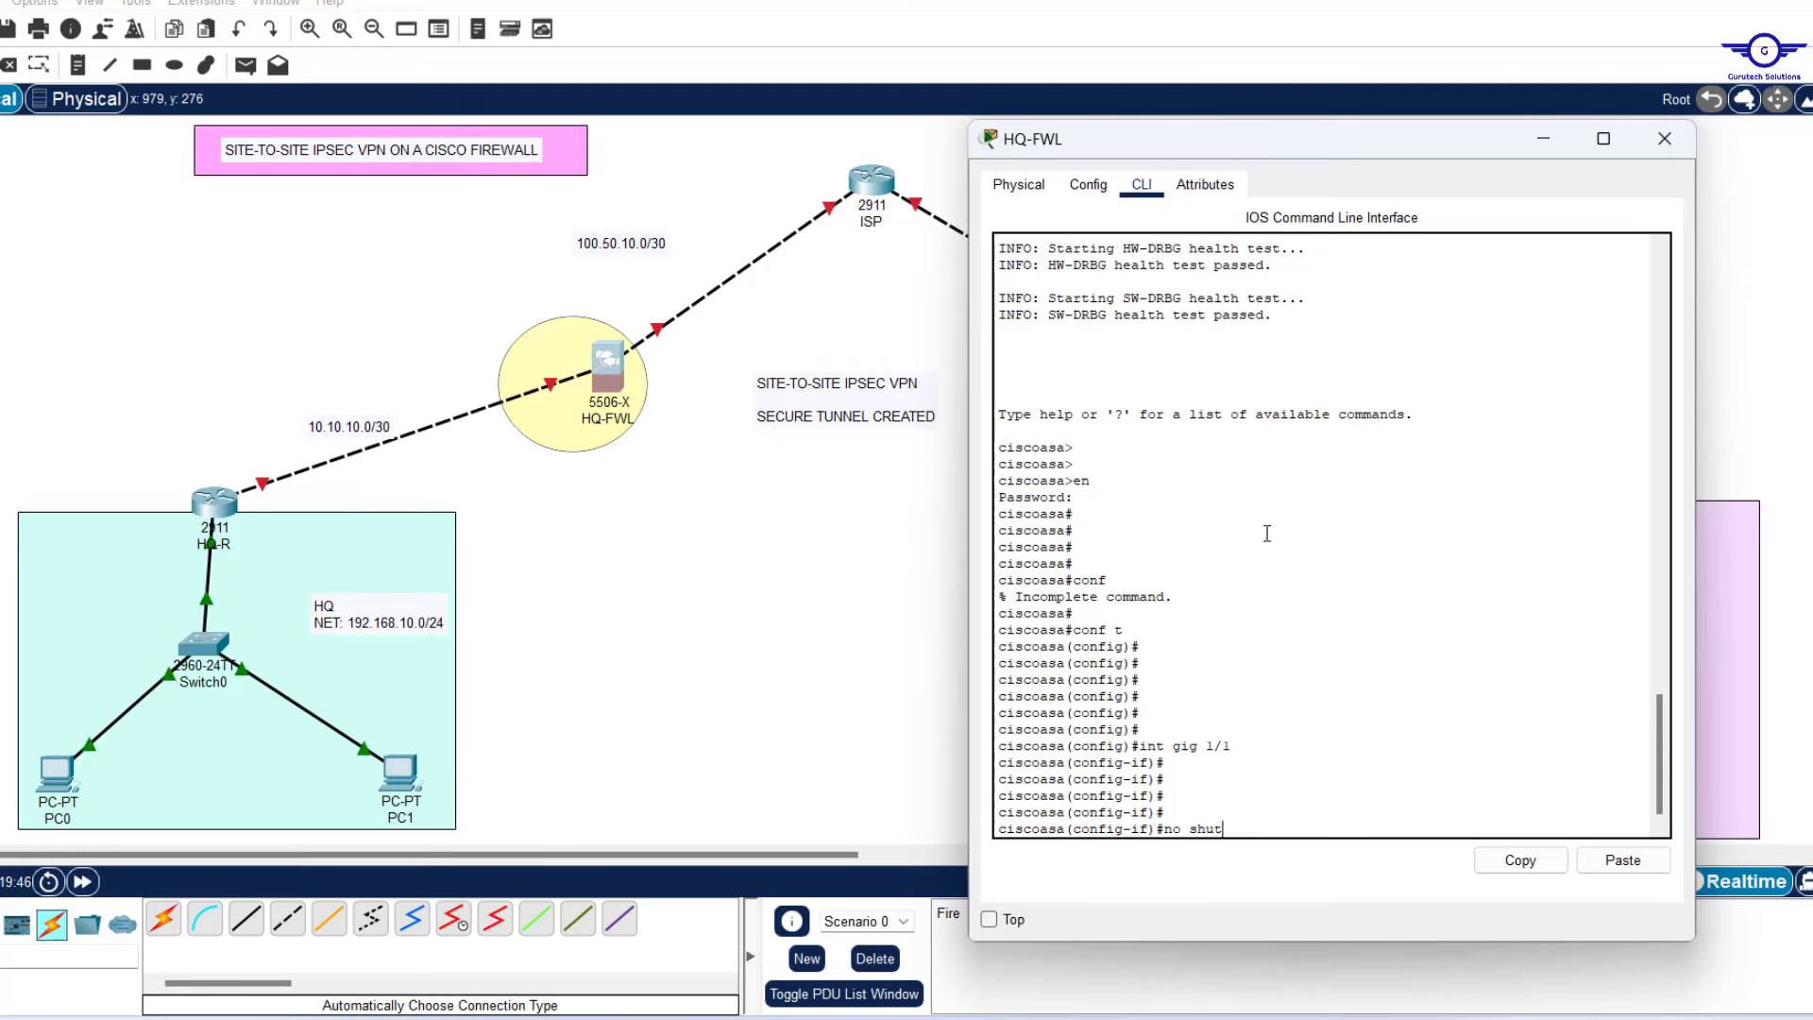
{"action": "key", "text": "Return"}
{"action": "key", "text": "Return"}
{"action": "key", "text": "Return"}
{"action": "key", "text": "Return"}
{"action": "key", "text": "Return"}
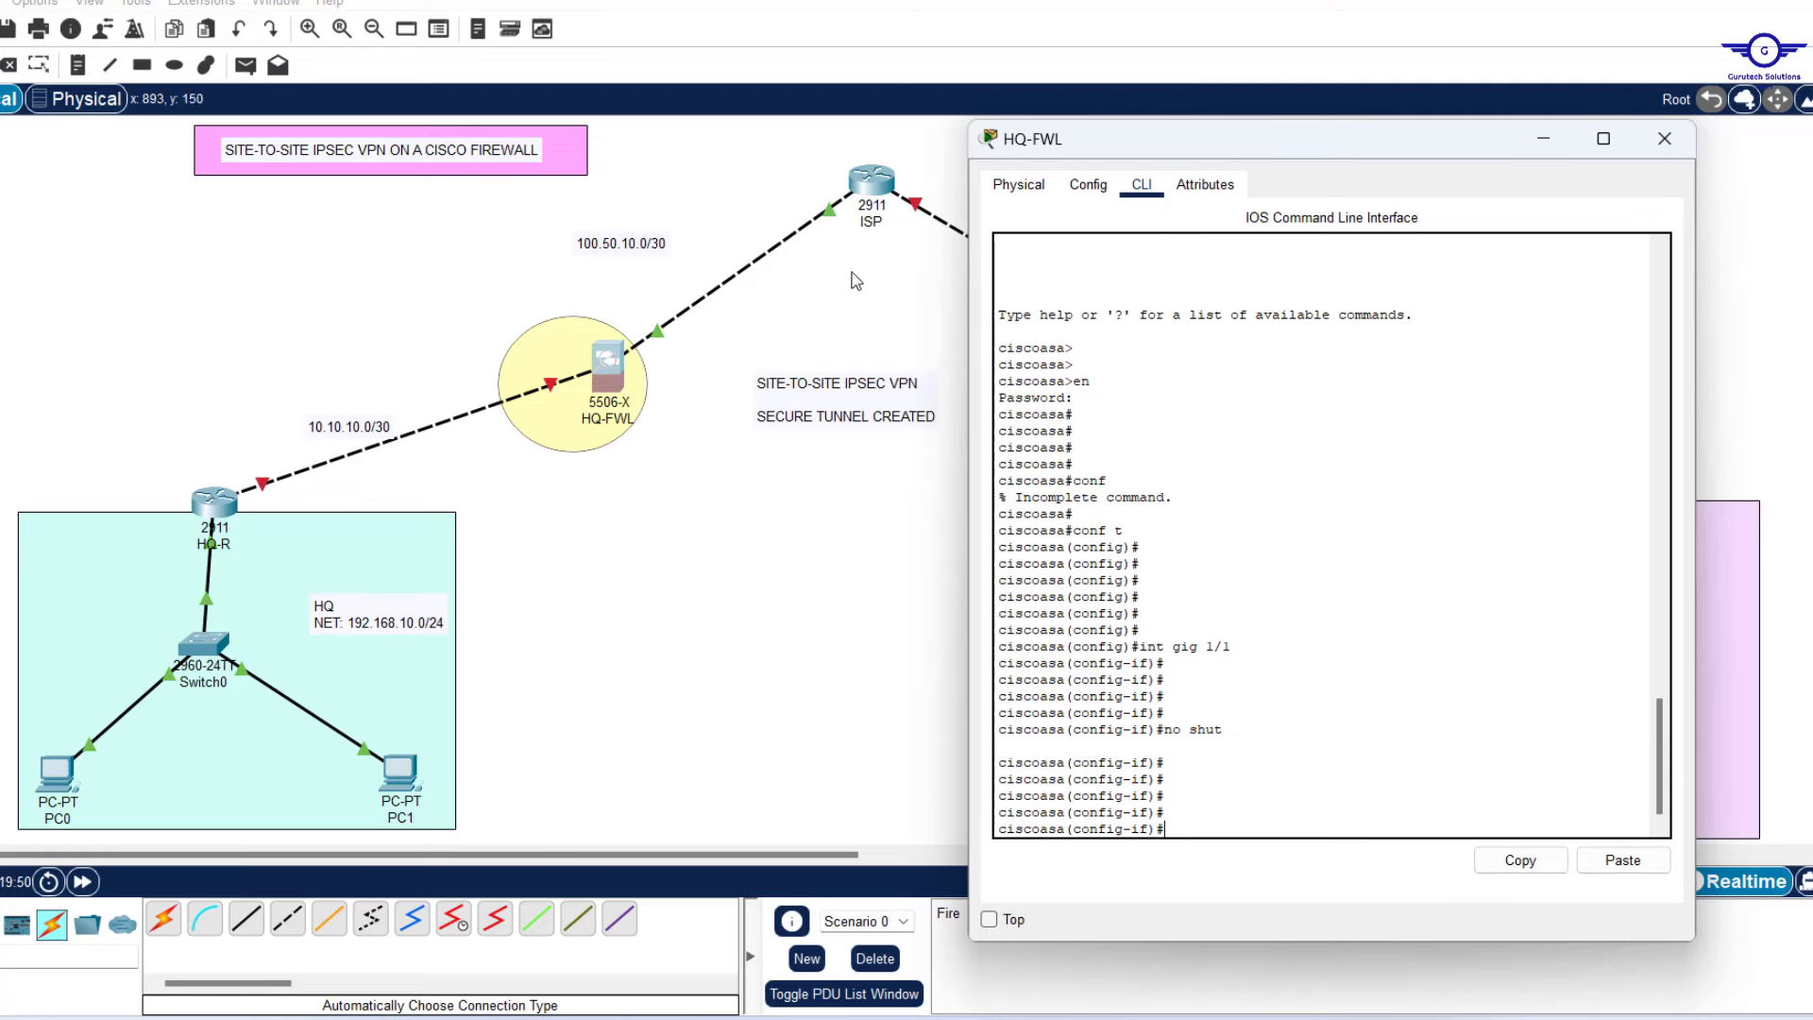
{"action": "type", "text": "100.50.10"}
{"action": "key", "text": "Home"}
{"action": "type", "text": "ip add 100"}
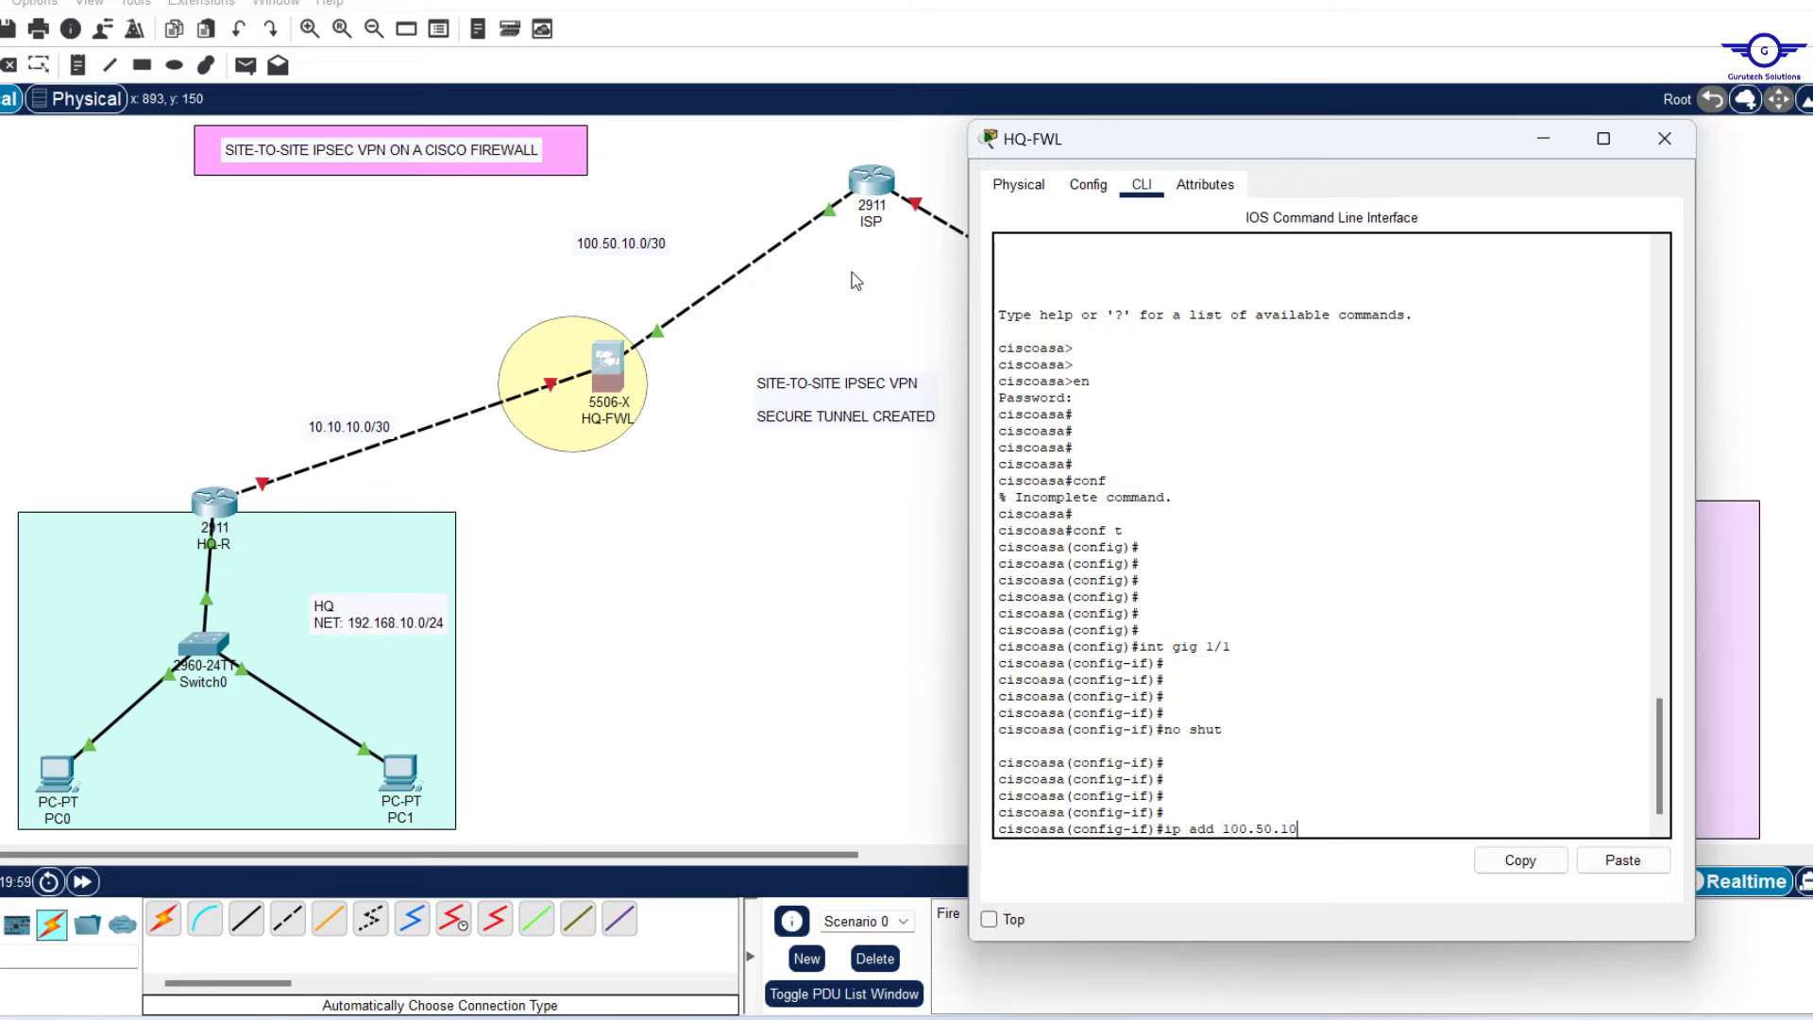
{"action": "type", "text": ".50.10.2"}
{"action": "type", "text": "255.255.255.252"}
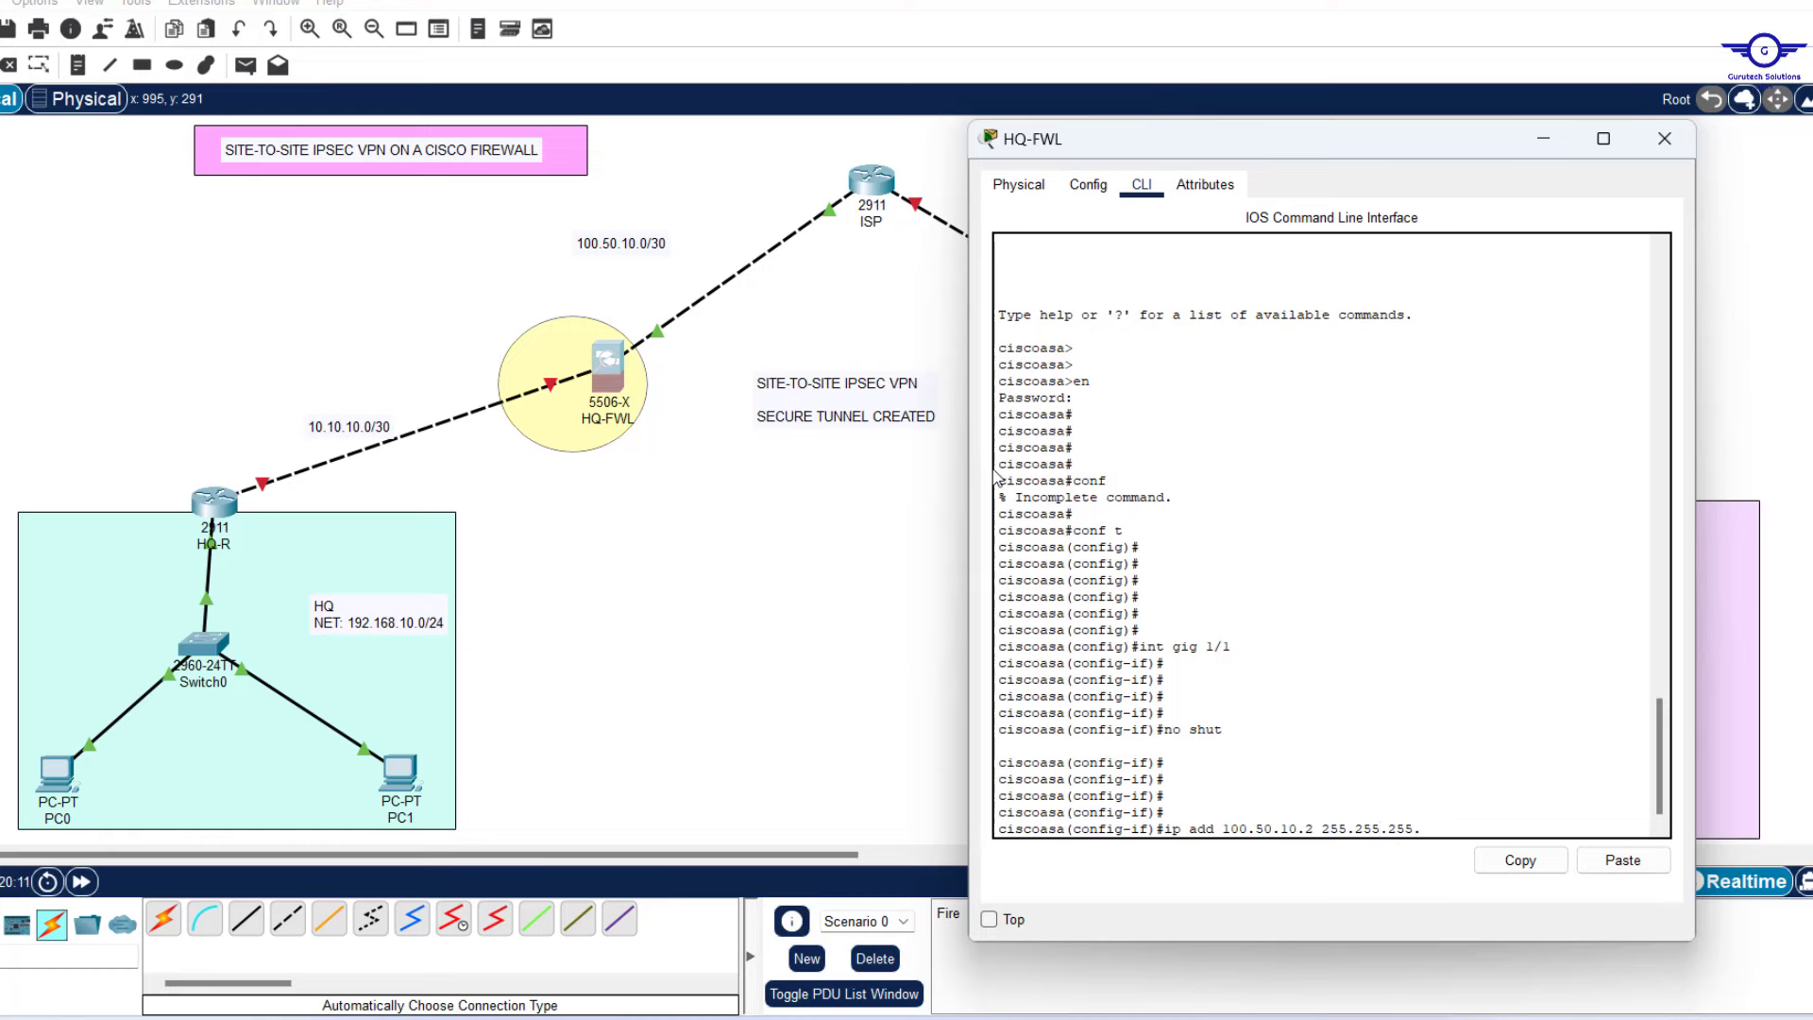
{"action": "key", "text": "Return"}
{"action": "key", "text": "Return"}
{"action": "key", "text": "Return"}
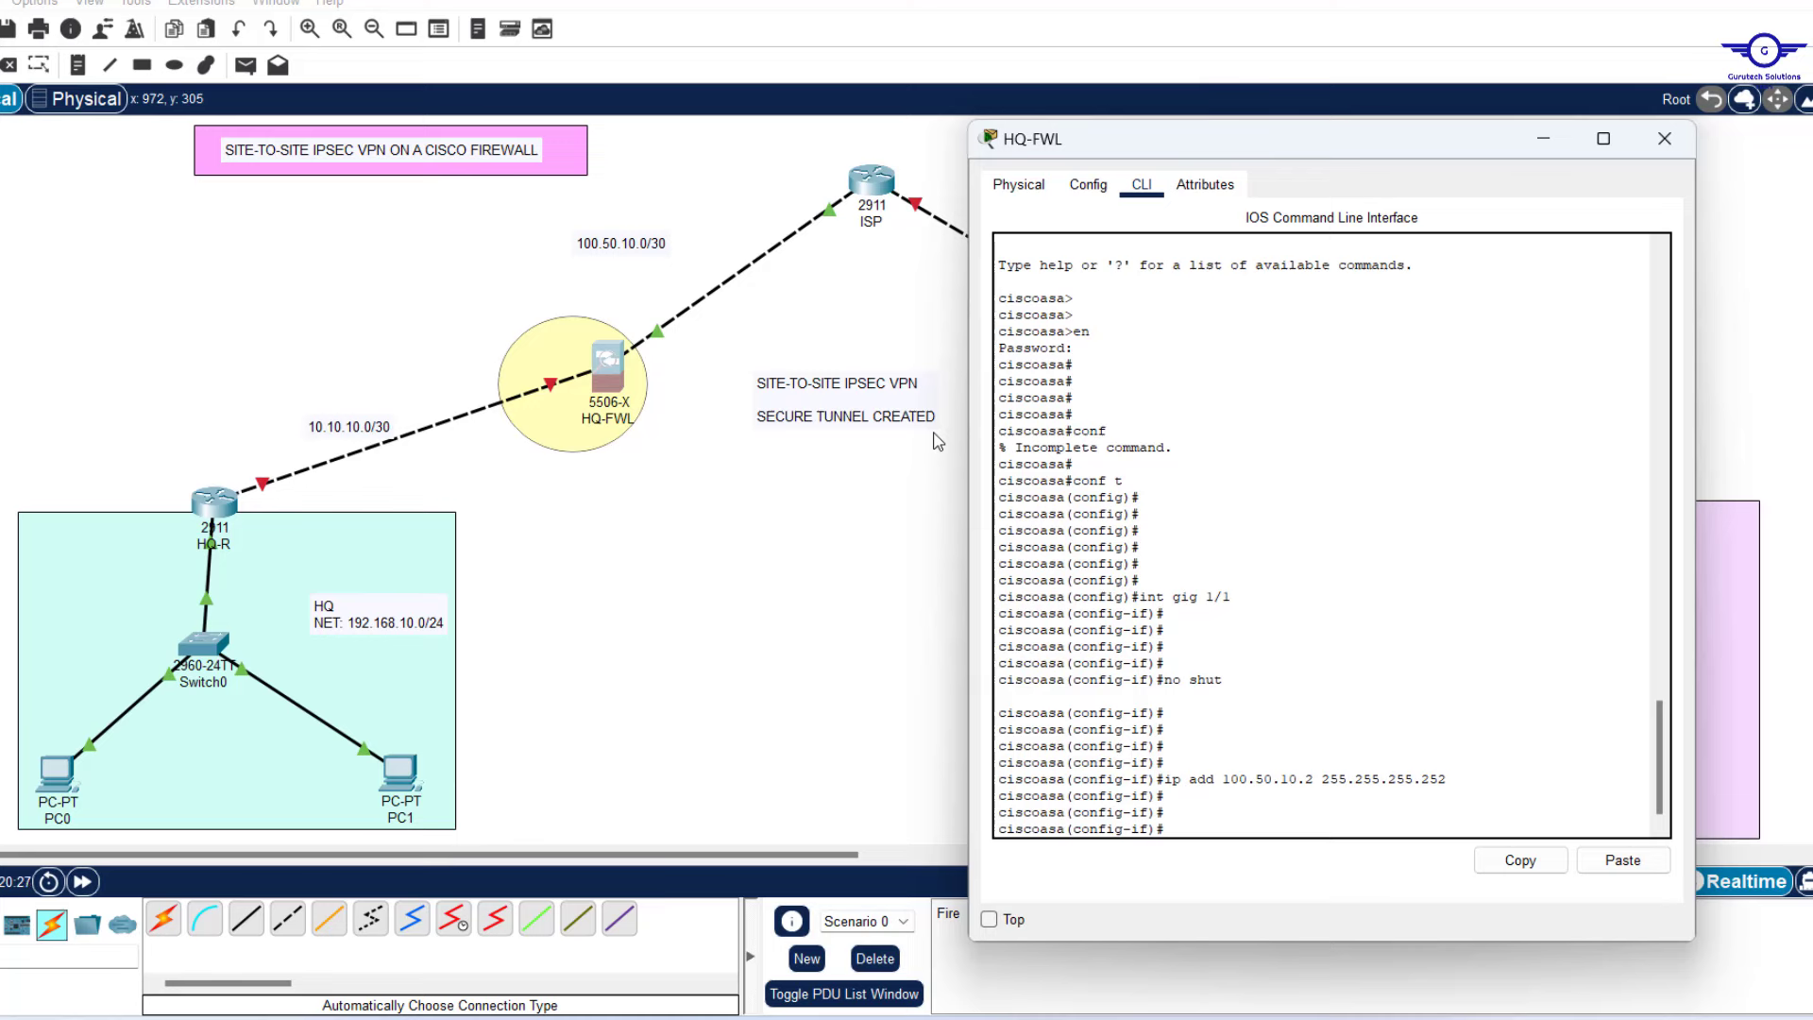
Name gig 1/1 OUTSIDE with security-level 0 and exit interface configuration.
{"action": "type", "text": "nam"}
{"action": "key", "text": "Tab"}
{"action": "type", "text": "O"}
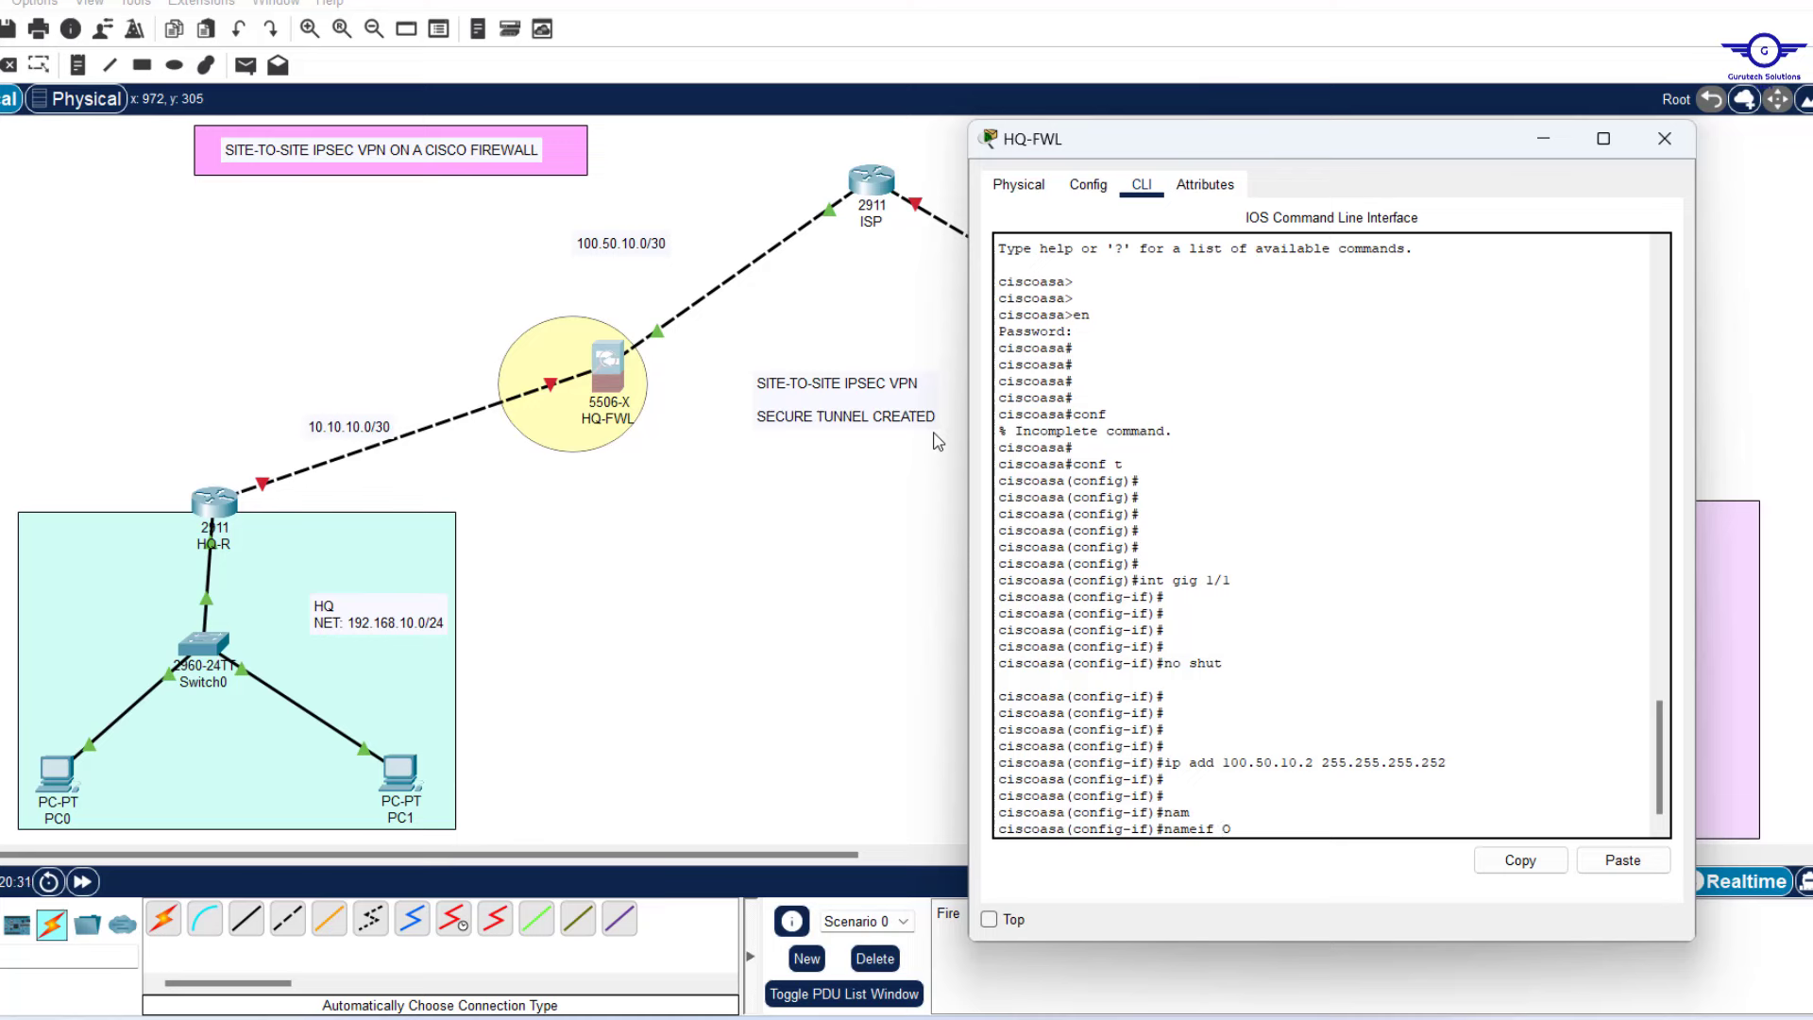
{"action": "type", "text": "UTSIDE"}
{"action": "key", "text": "Return"}
{"action": "key", "text": "Return"}
{"action": "key", "text": "Return"}
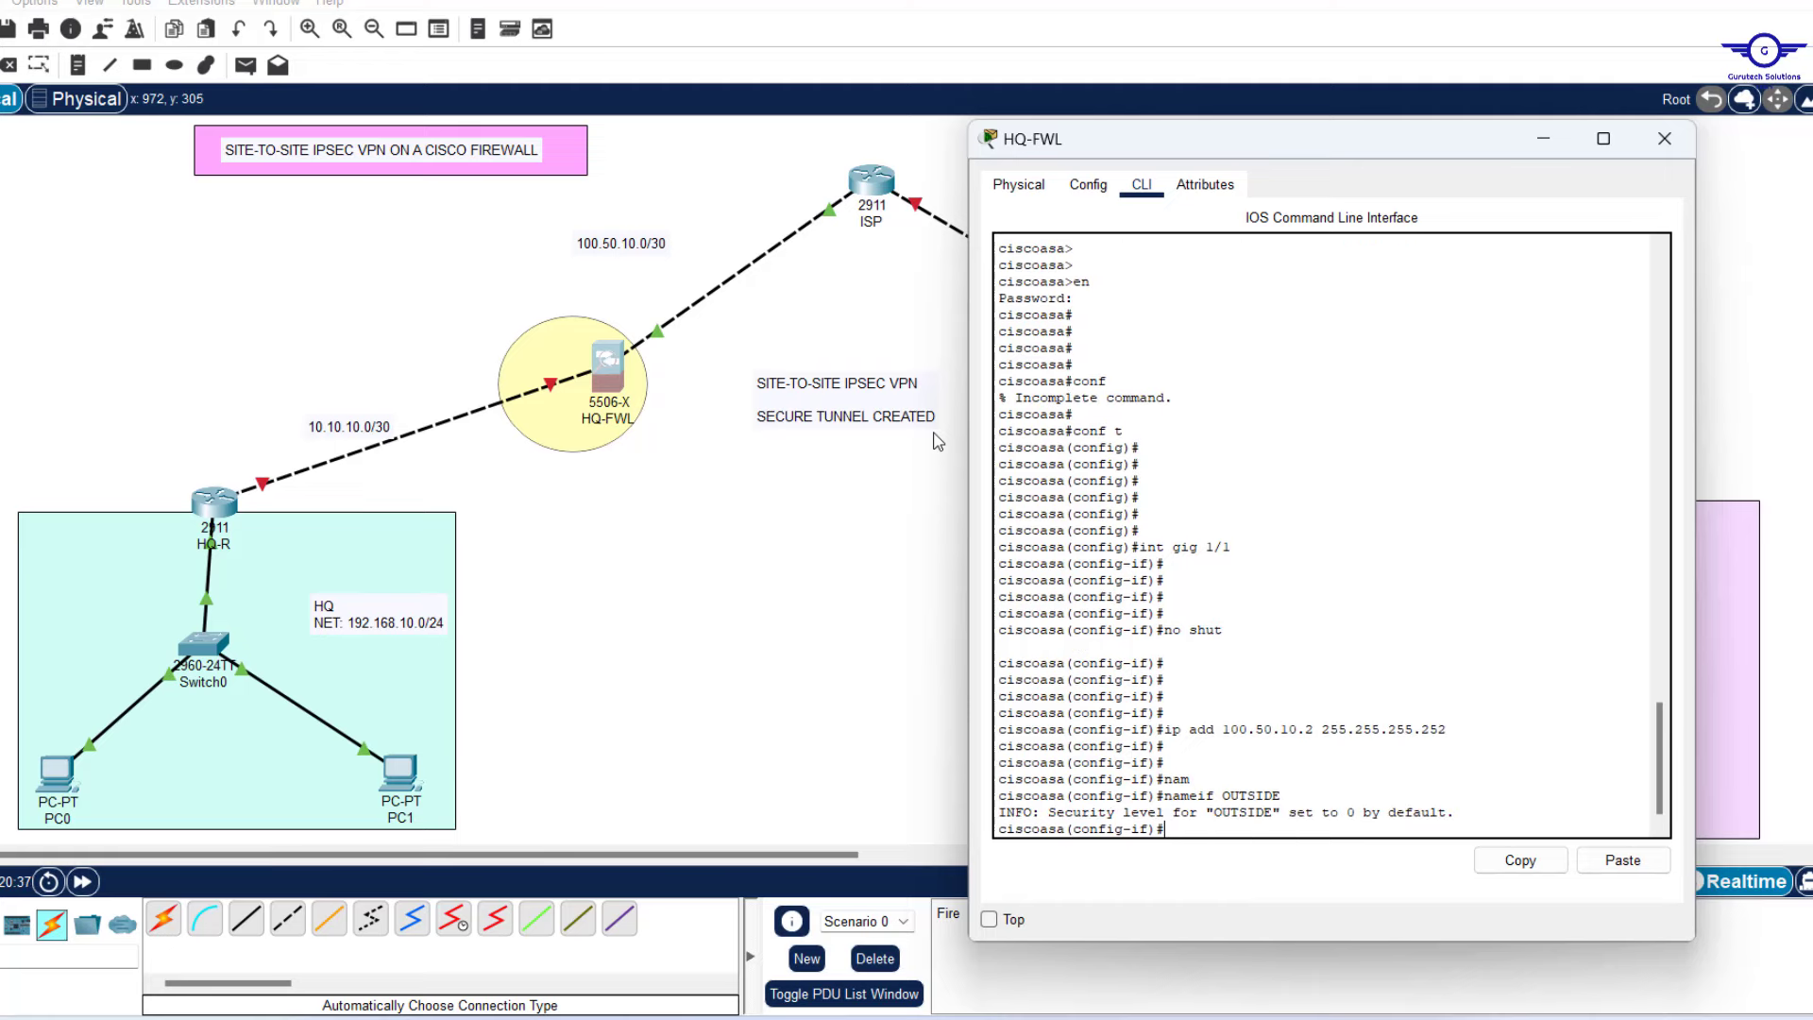
{"action": "type", "text": "sec"}
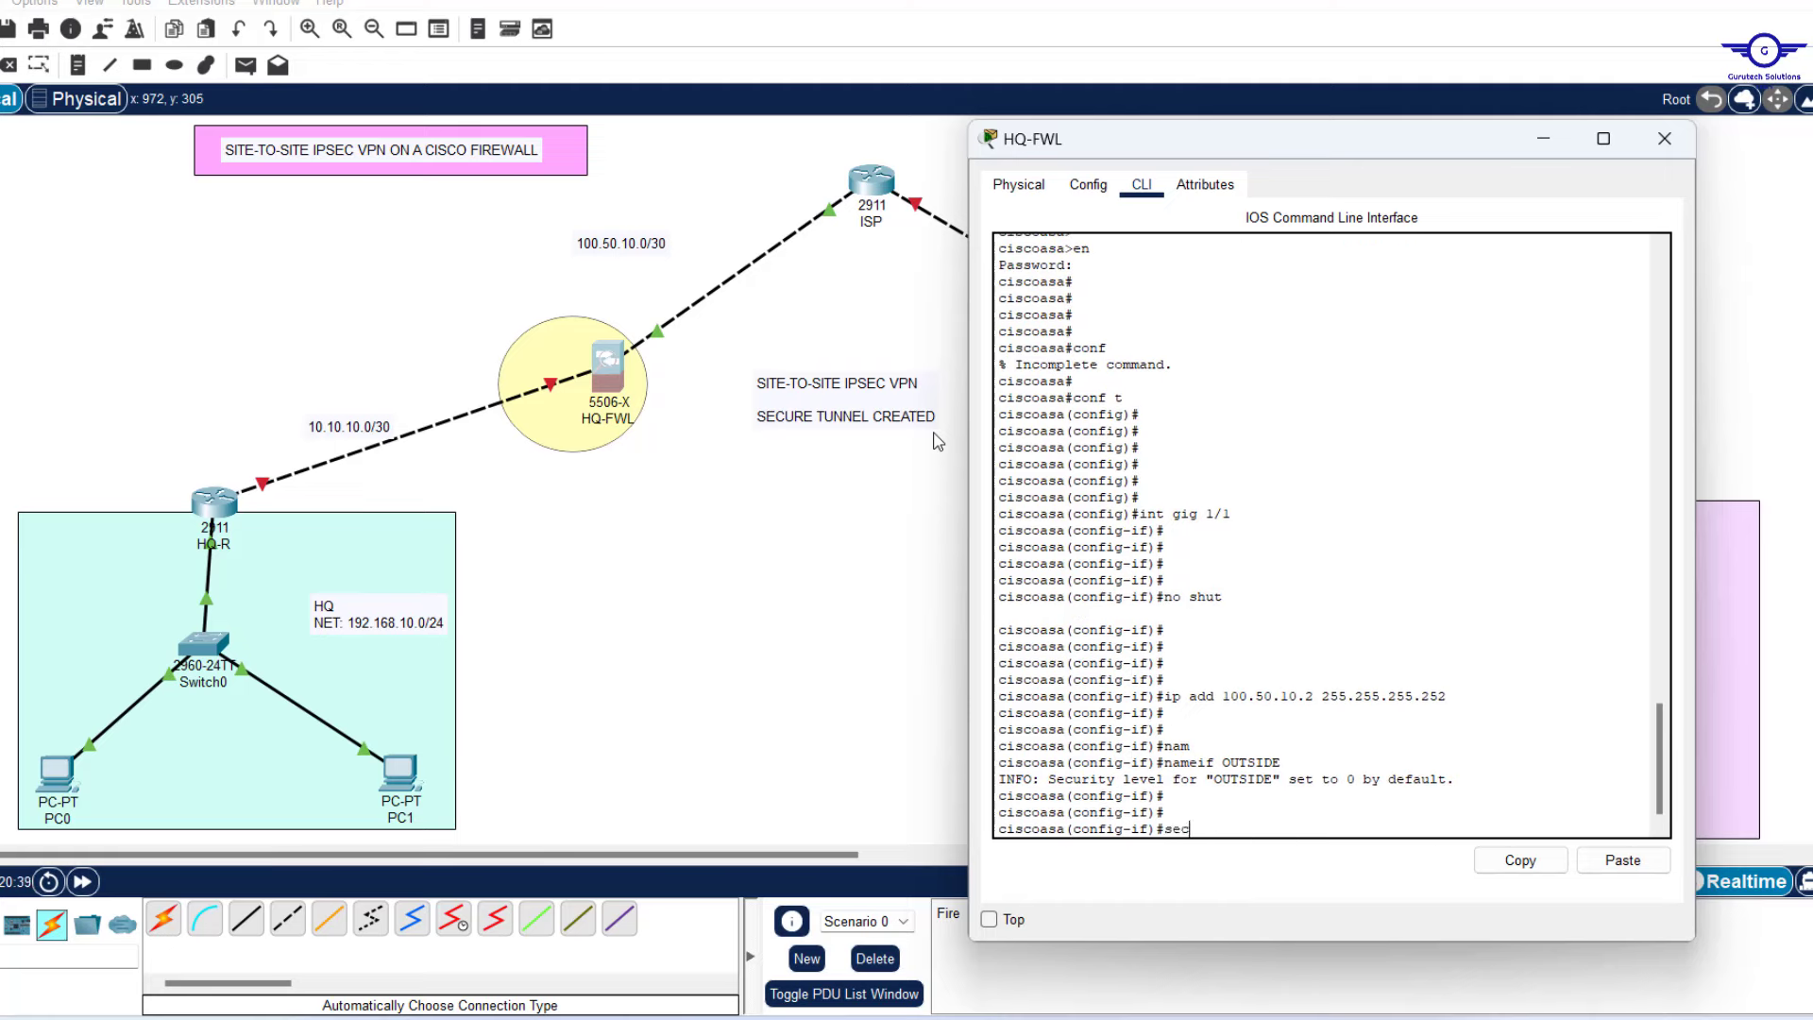
{"action": "key", "text": "Tab"}
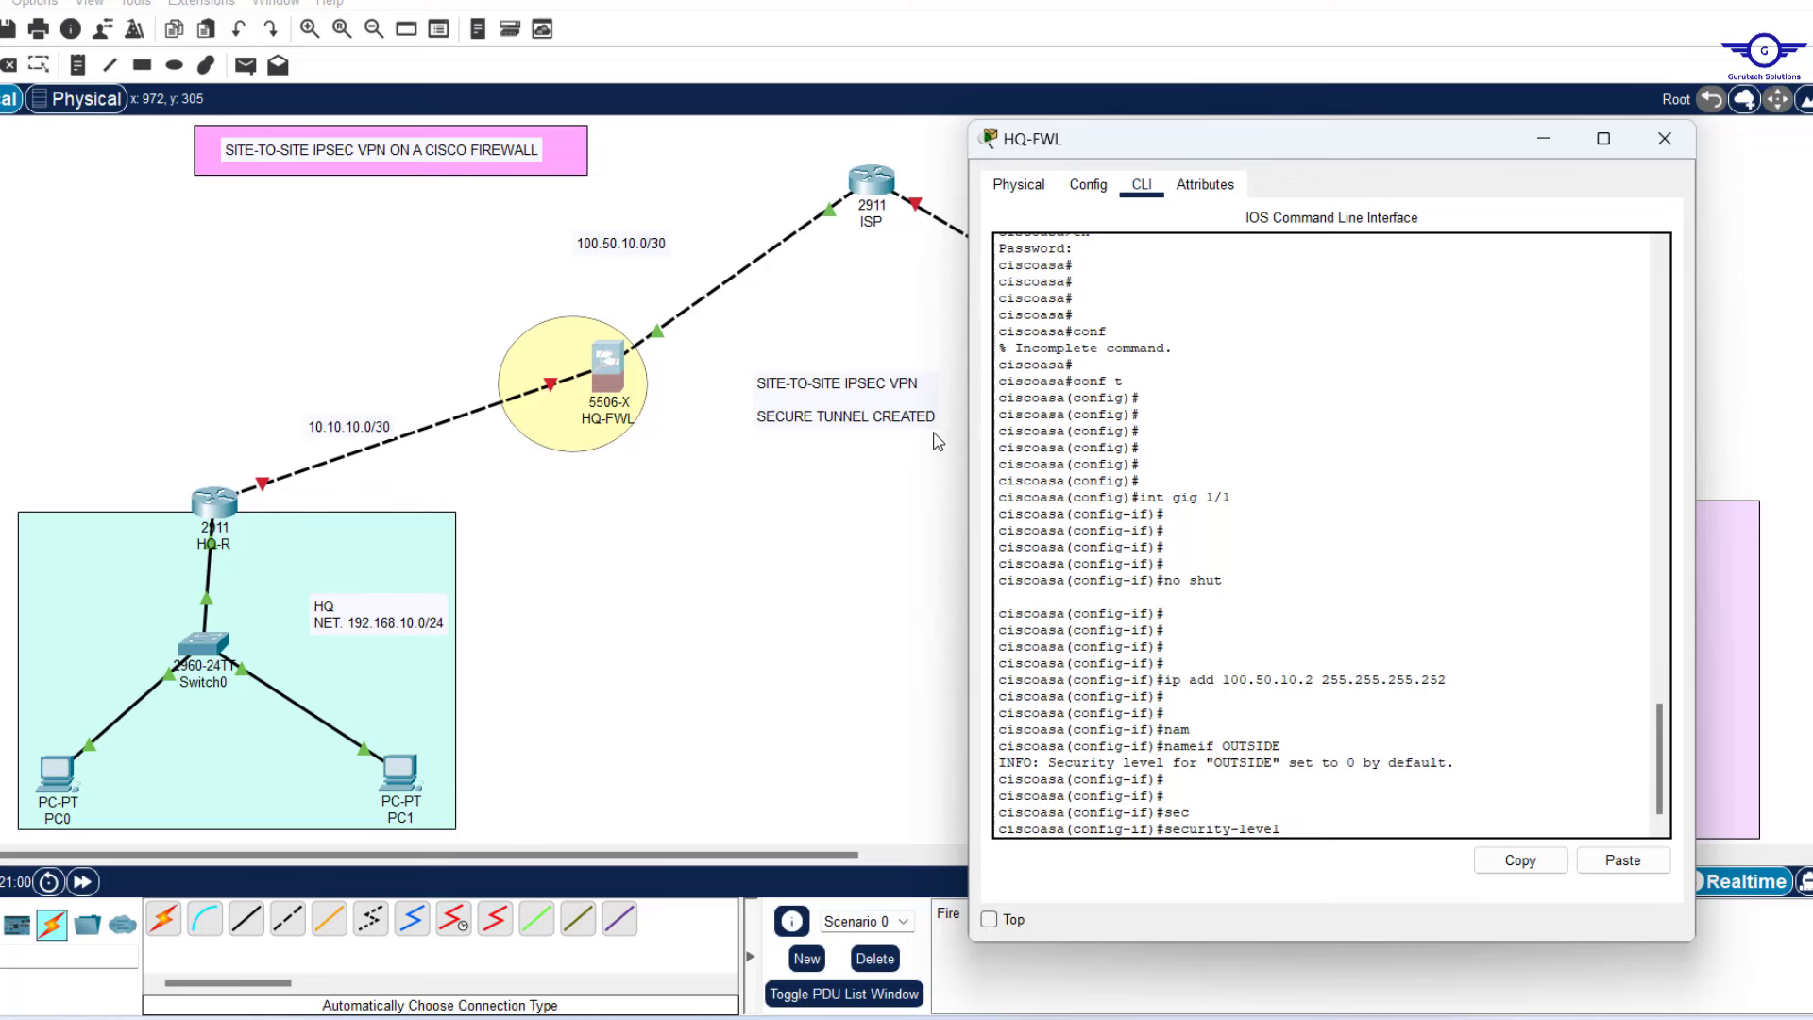
{"action": "type", "text": "0"}
{"action": "key", "text": "Return"}
{"action": "key", "text": "Return"}
{"action": "key", "text": "Return"}
{"action": "key", "text": "Return"}
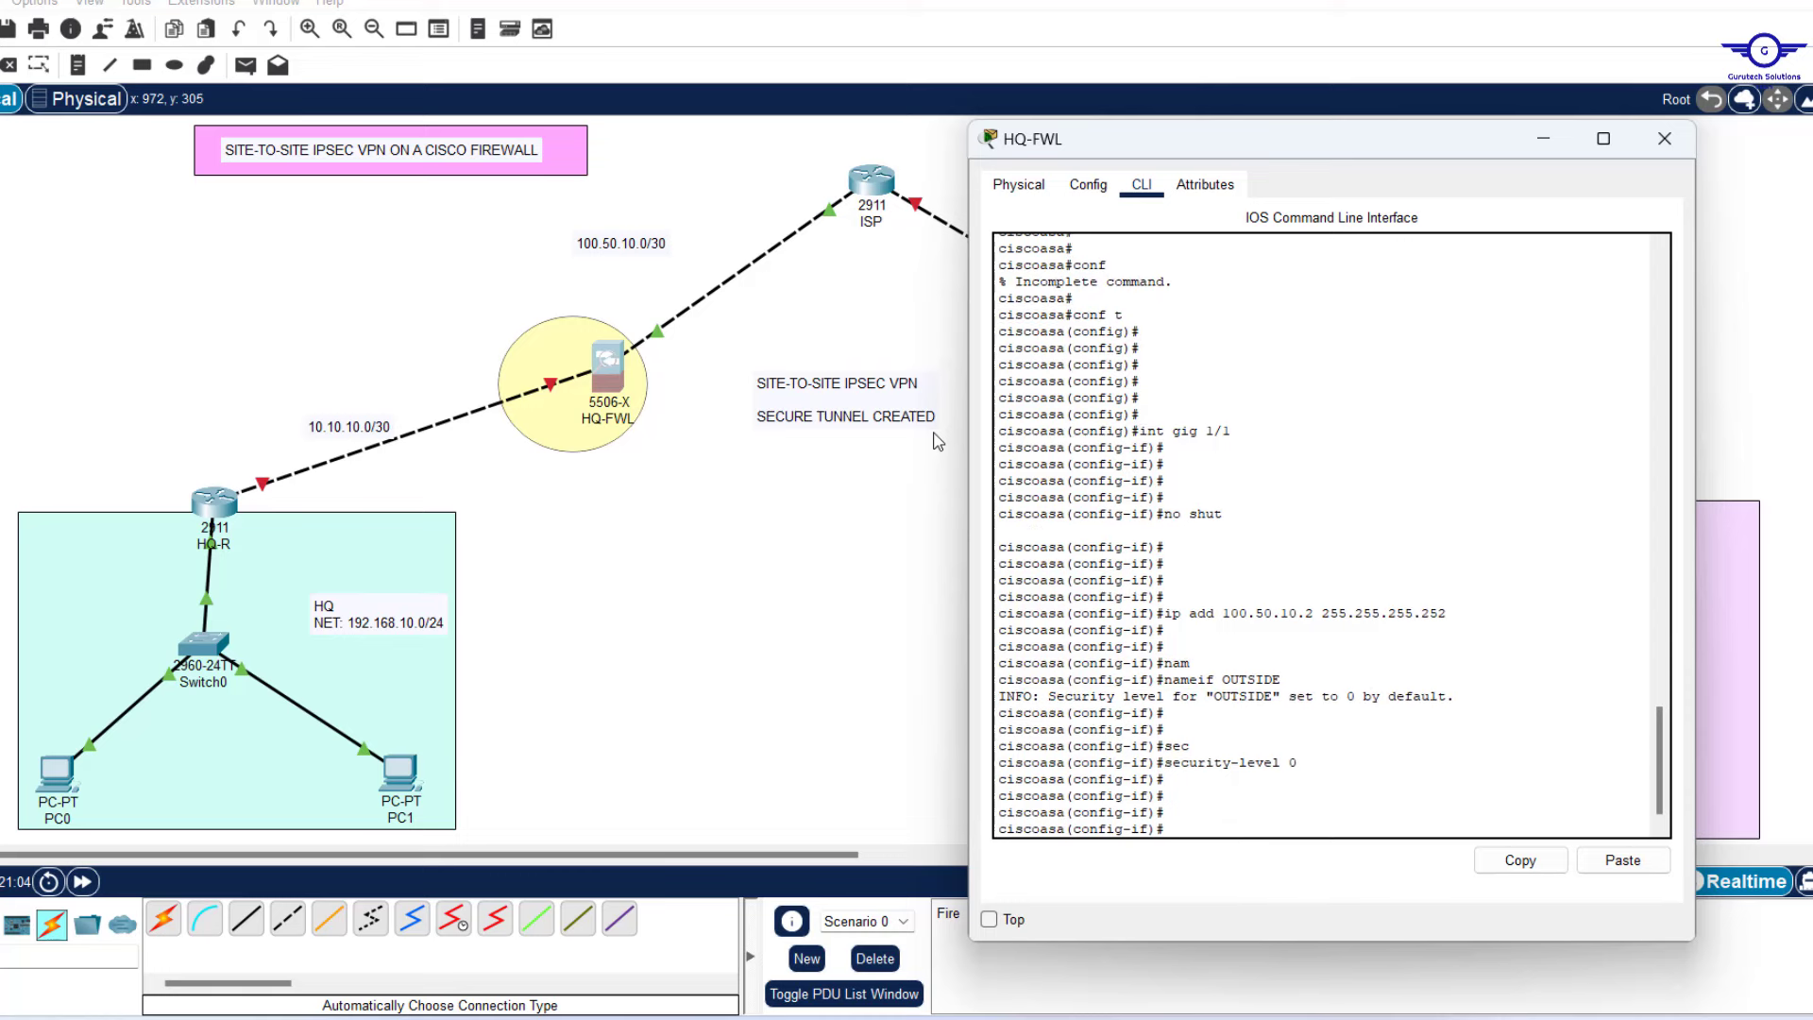
{"action": "type", "text": "exit"}
{"action": "key", "text": "Return"}
{"action": "key", "text": "Return"}
{"action": "key", "text": "Return"}
{"action": "key", "text": "Return"}
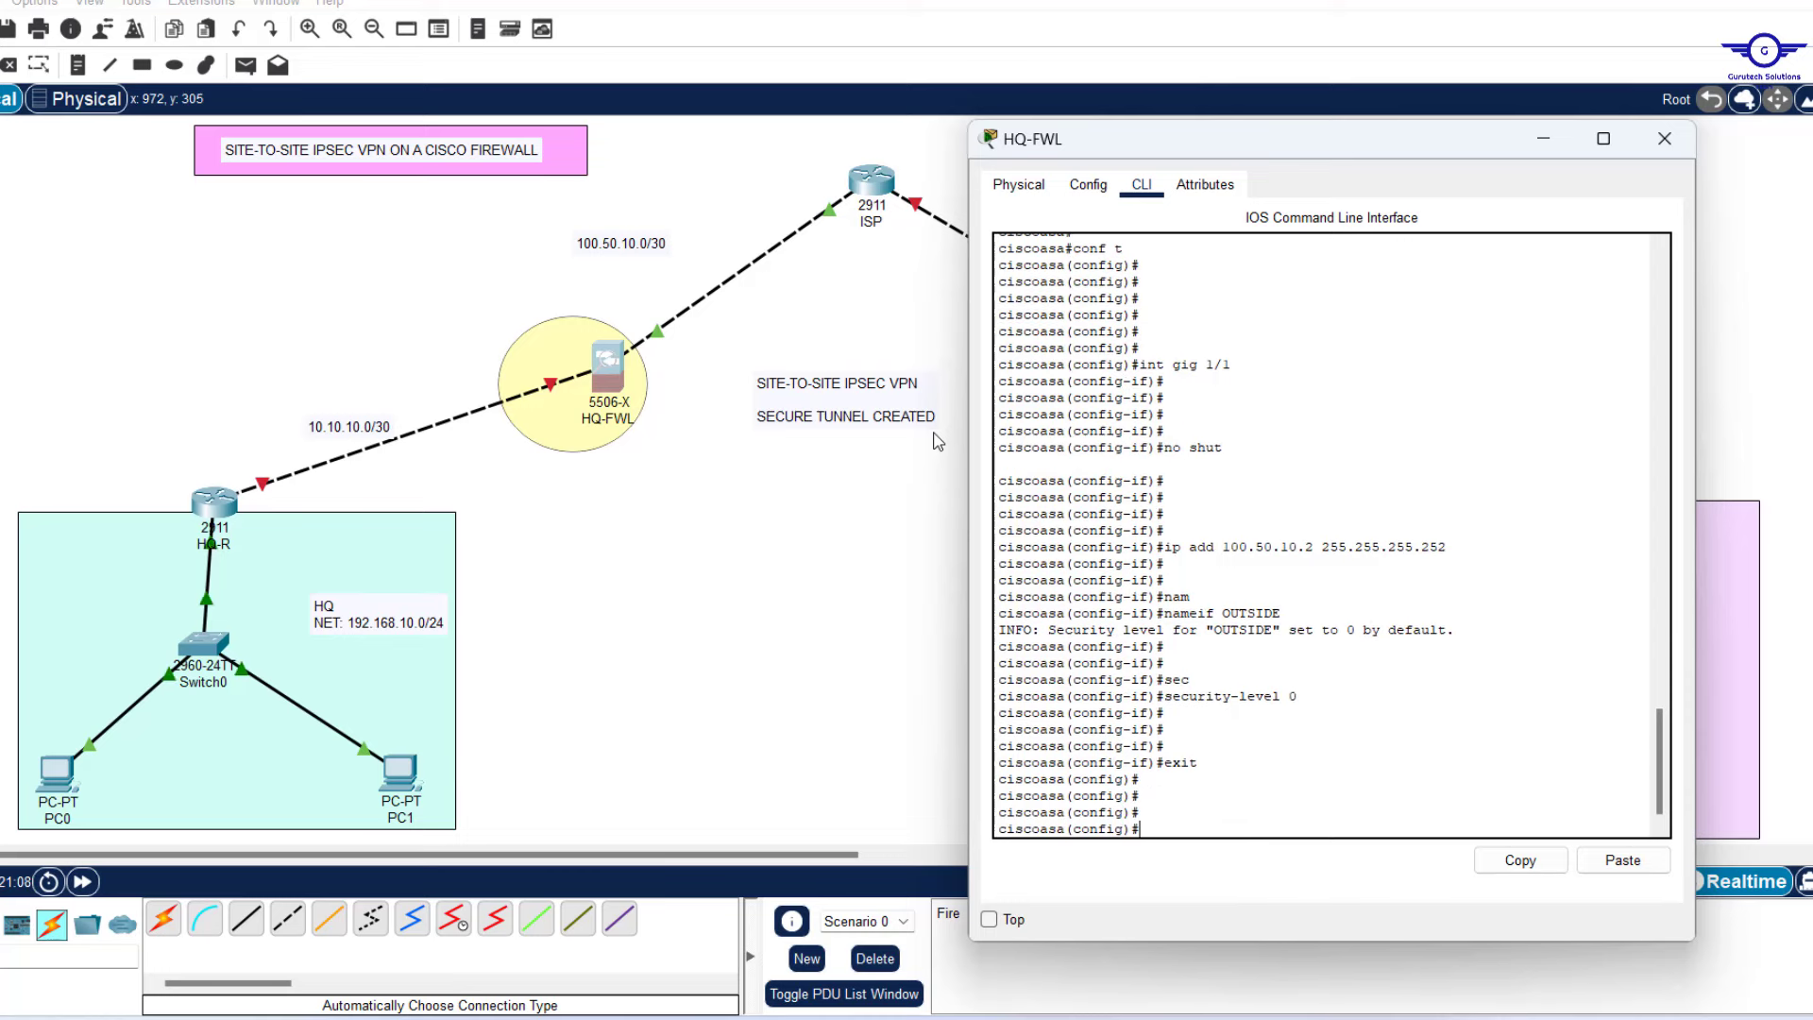
Enable interface gig 1/2 and address it 10.10.10.2 255.255.255.252.
{"action": "key", "text": "Up"}
{"action": "key", "text": "Up"}
{"action": "key", "text": "Up"}
{"action": "key", "text": "Up"}
{"action": "key", "text": "Up"}
{"action": "key", "text": "Up"}
{"action": "key", "text": "Up"}
{"action": "key", "text": "Up"}
{"action": "type", "text": "2"}
{"action": "key", "text": "Return"}
{"action": "key", "text": "Return"}
{"action": "key", "text": "Return"}
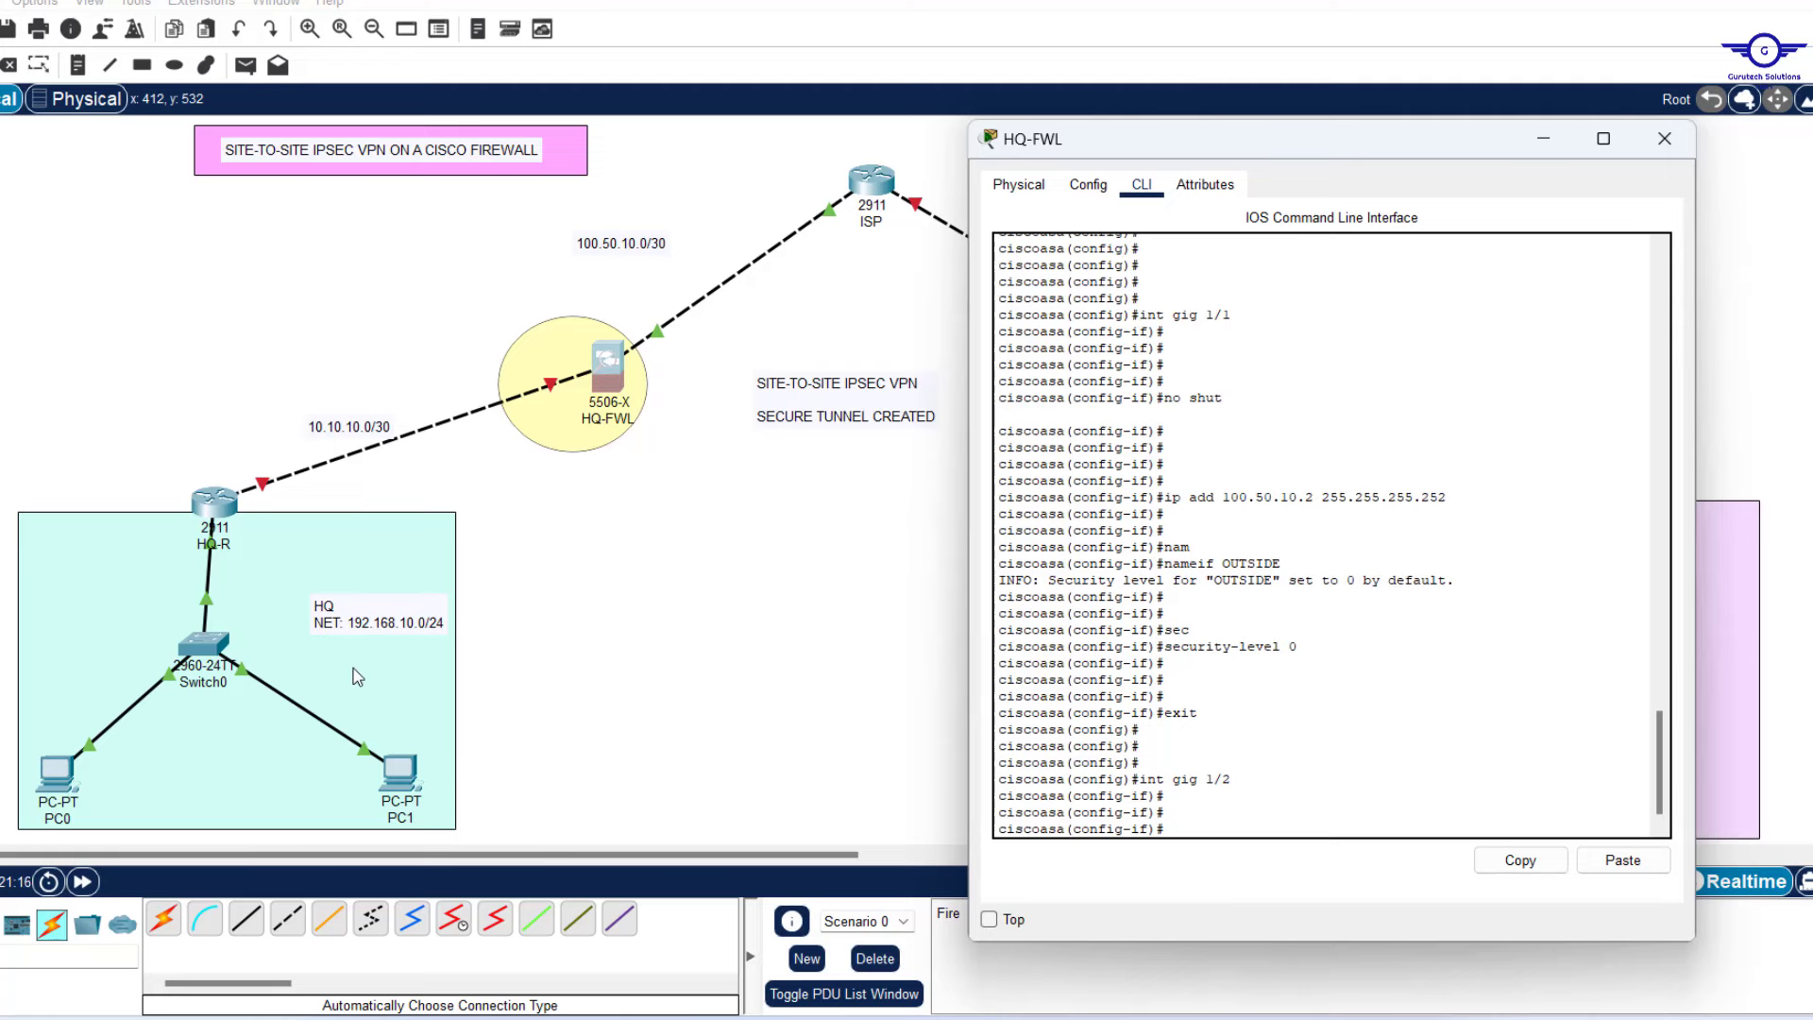
{"action": "type", "text": "no shut"}
{"action": "key", "text": "Return"}
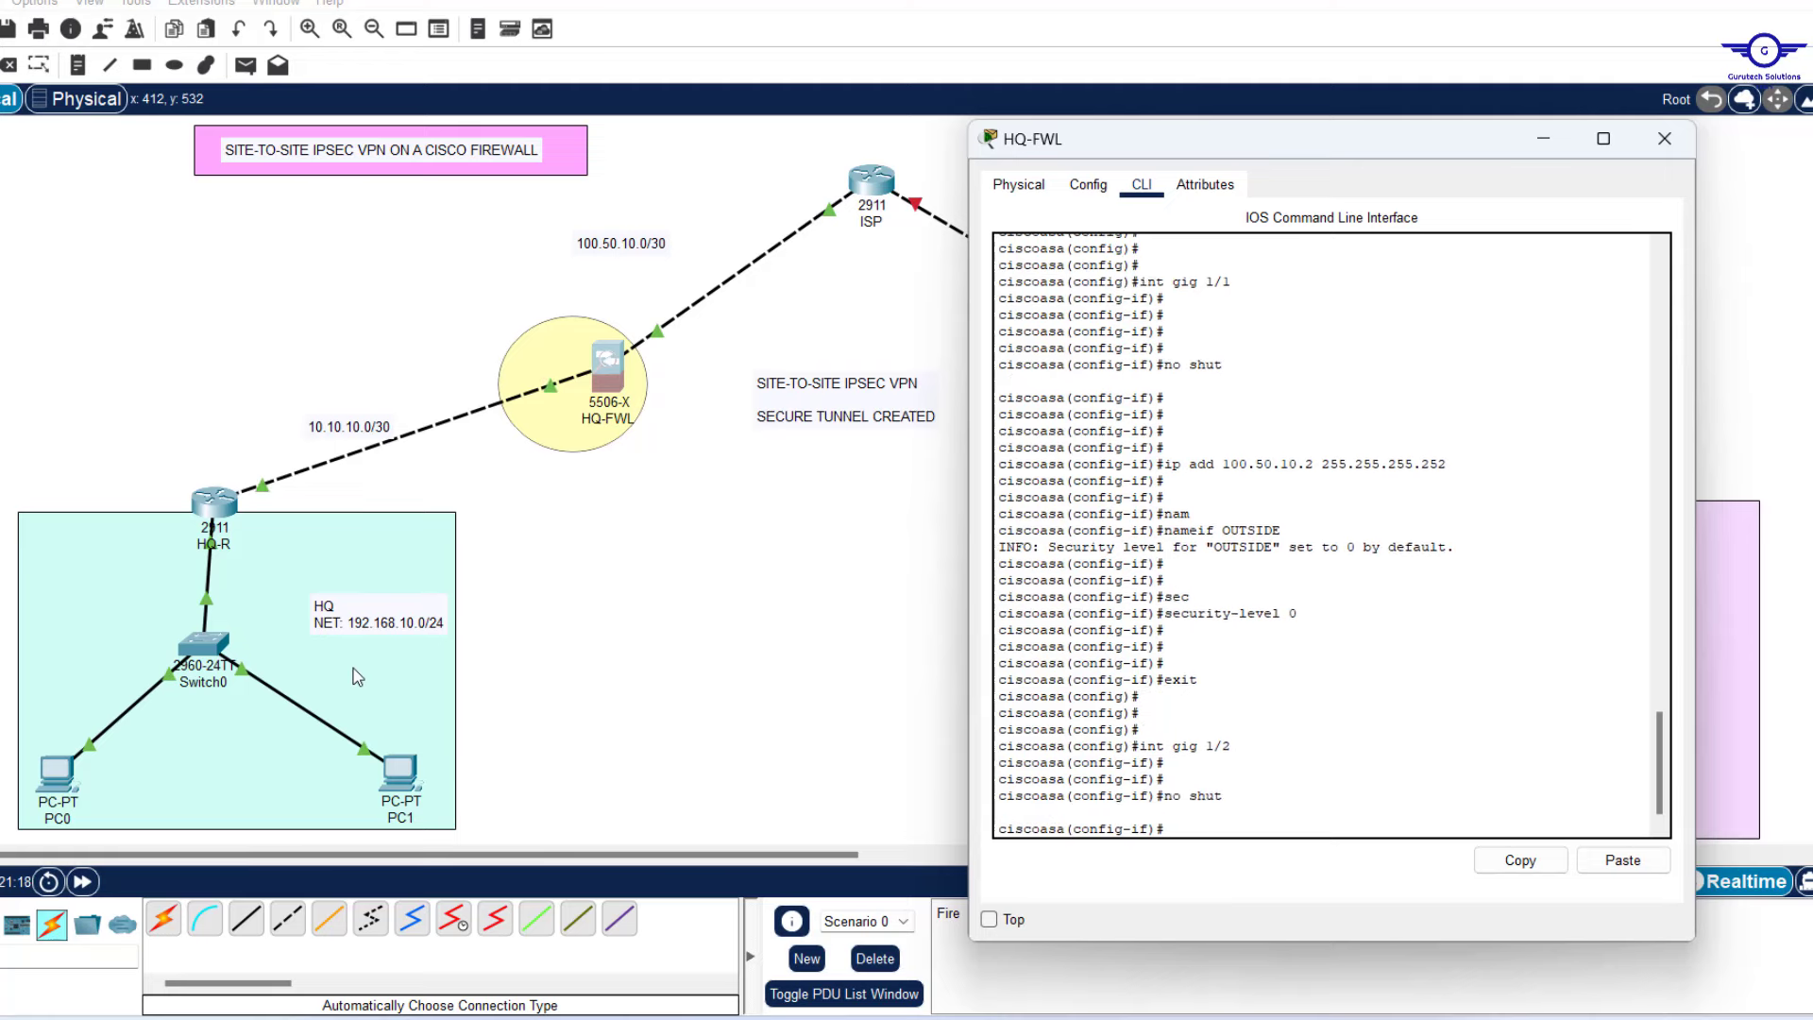
{"action": "key", "text": "Return"}
{"action": "key", "text": "Return"}
{"action": "key", "text": "Return"}
{"action": "key", "text": "Return"}
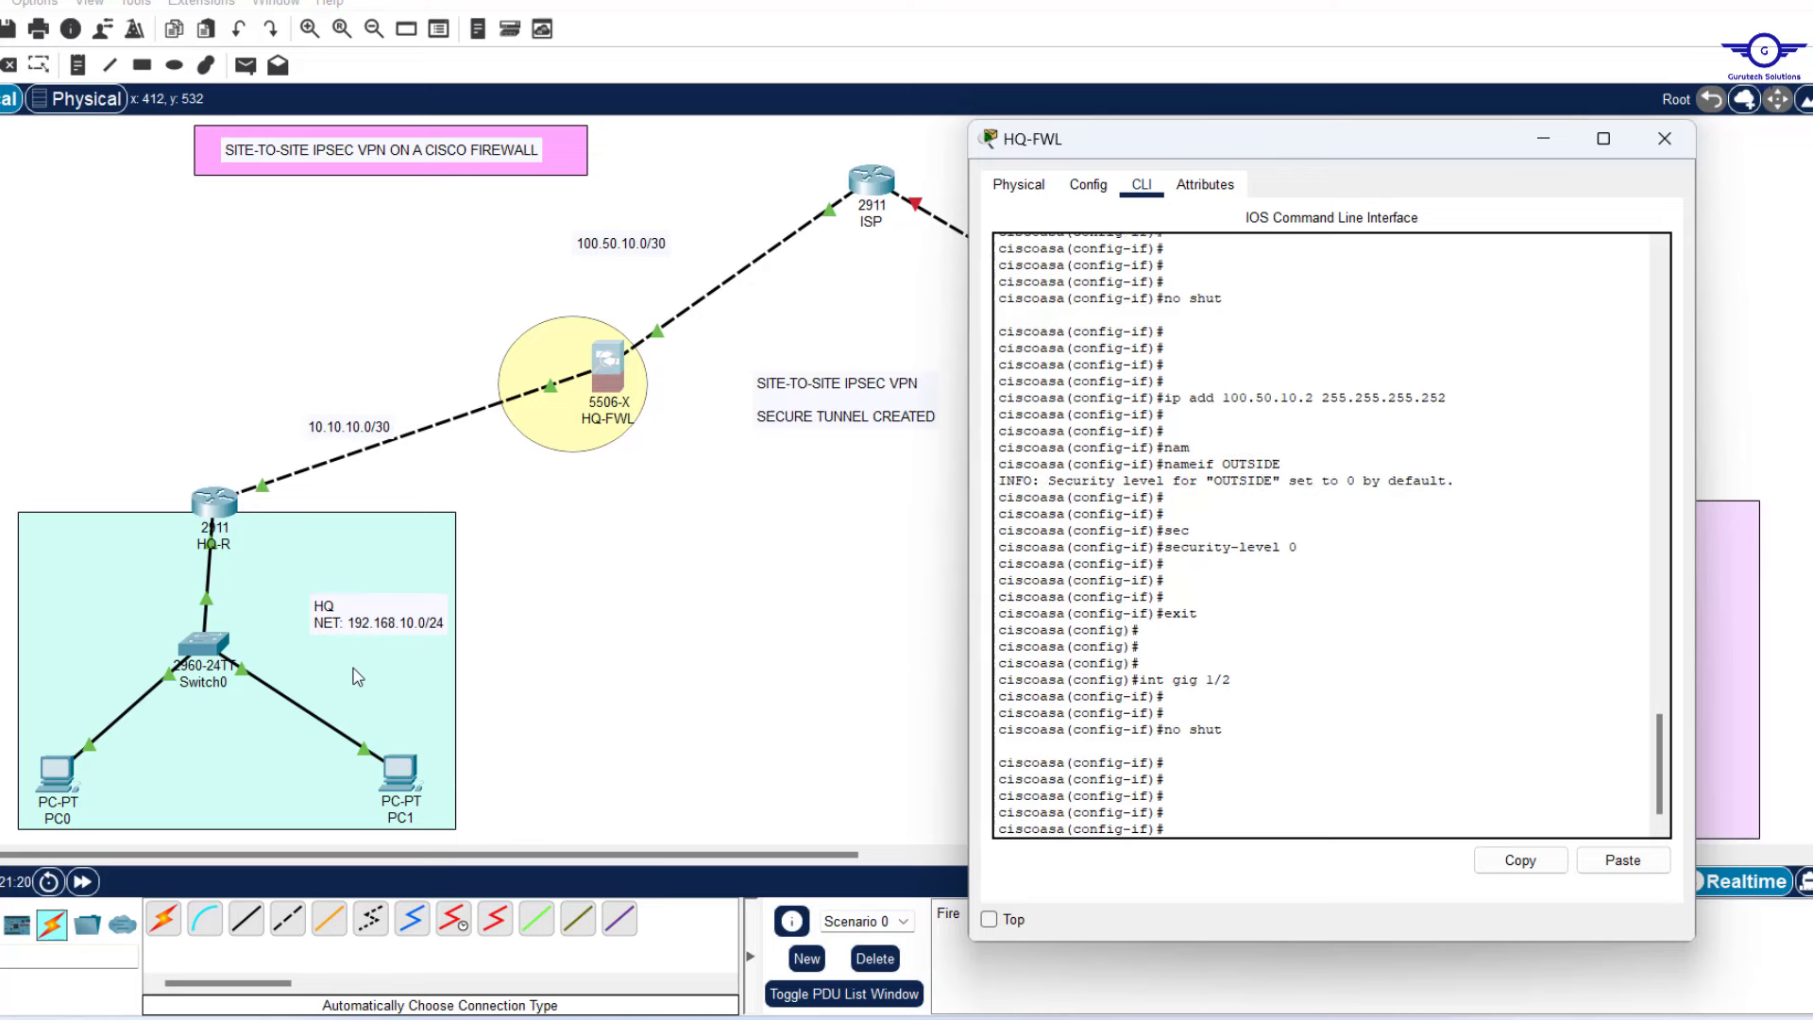
{"action": "type", "text": "ip add 10.10.10.2"}
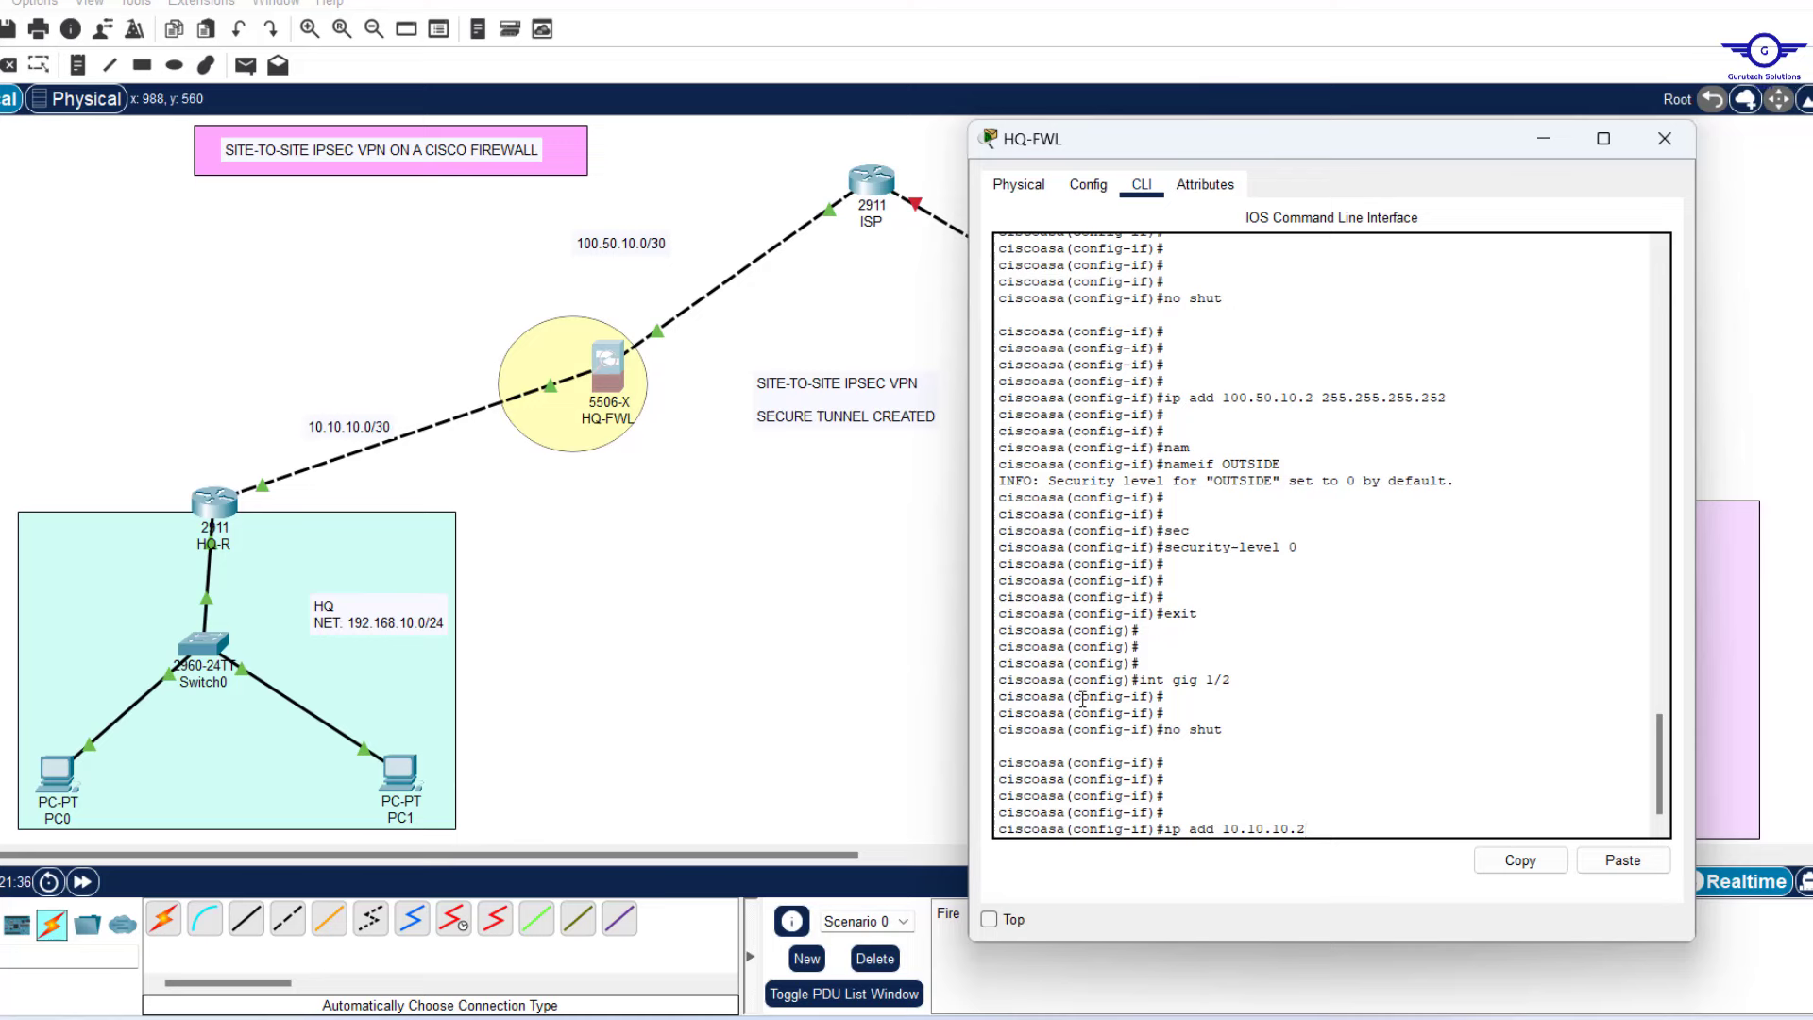
{"action": "type", "text": "55.255.255.252"}
{"action": "key", "text": "Return"}
{"action": "key", "text": "Return"}
{"action": "key", "text": "Return"}
{"action": "key", "text": "Return"}
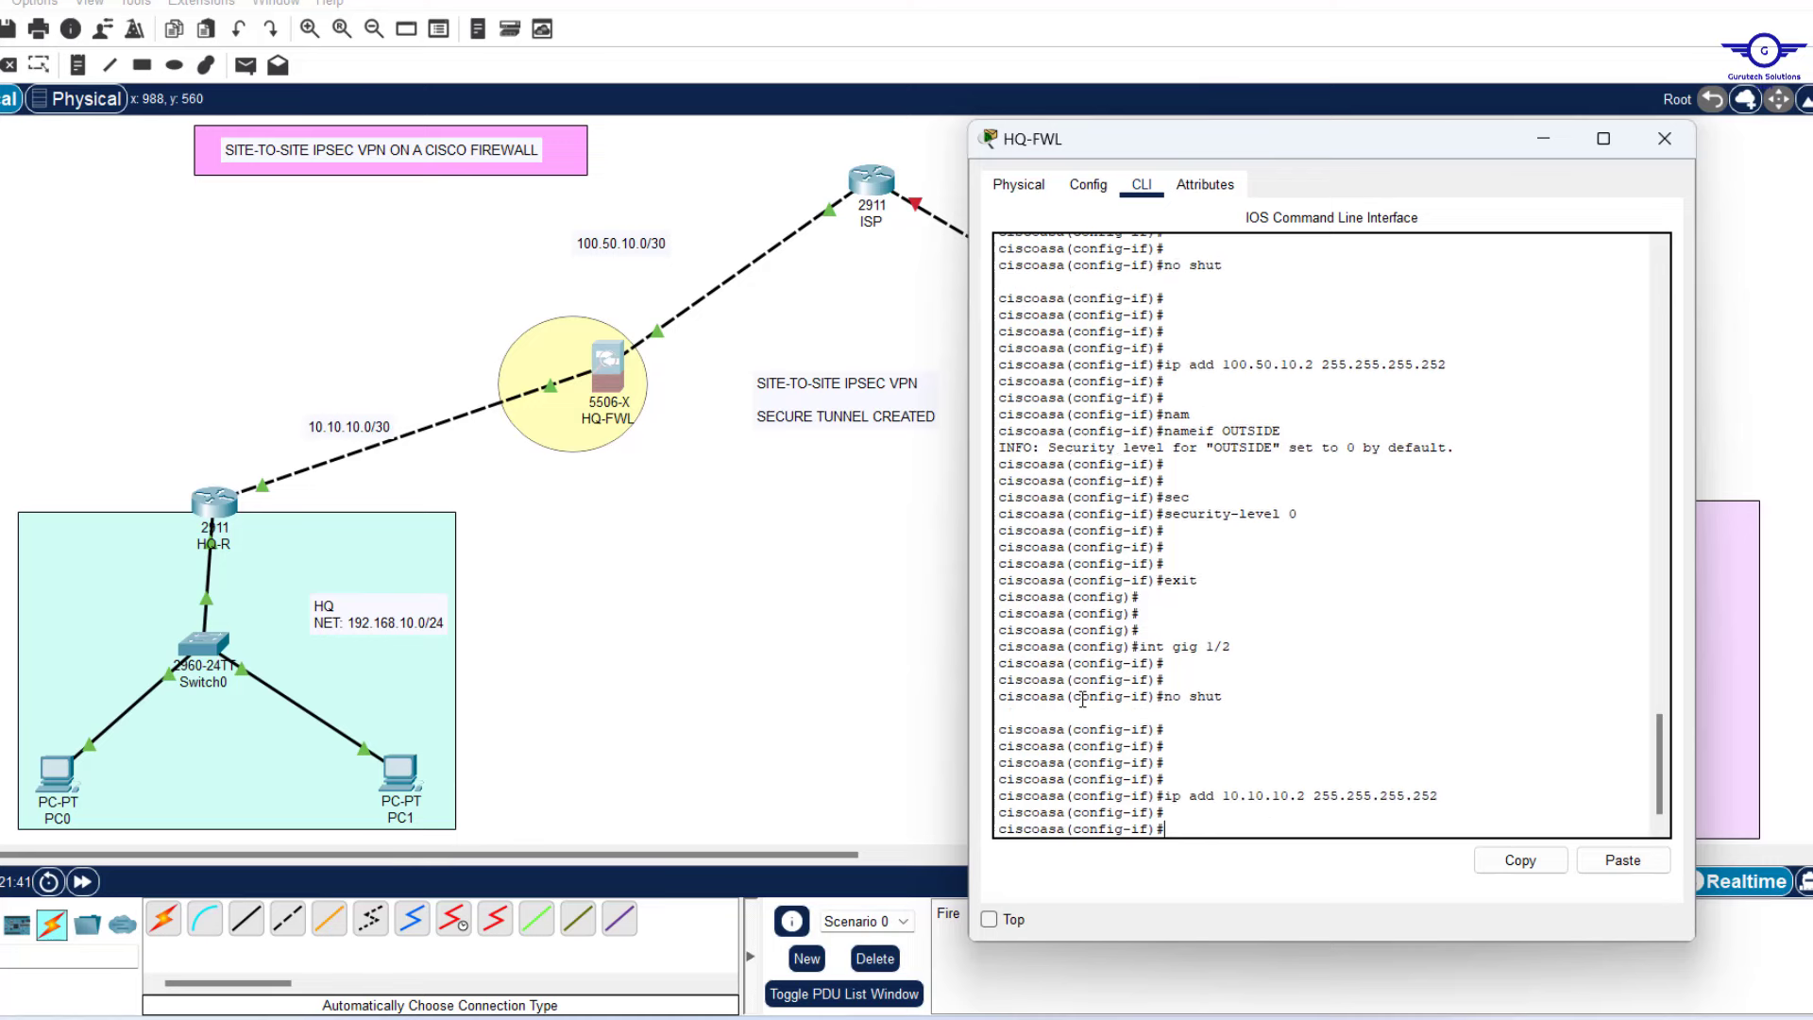
Name gig 1/2 INSIDE with security-level 100 and return to global configuration.
{"action": "type", "text": "nm"}
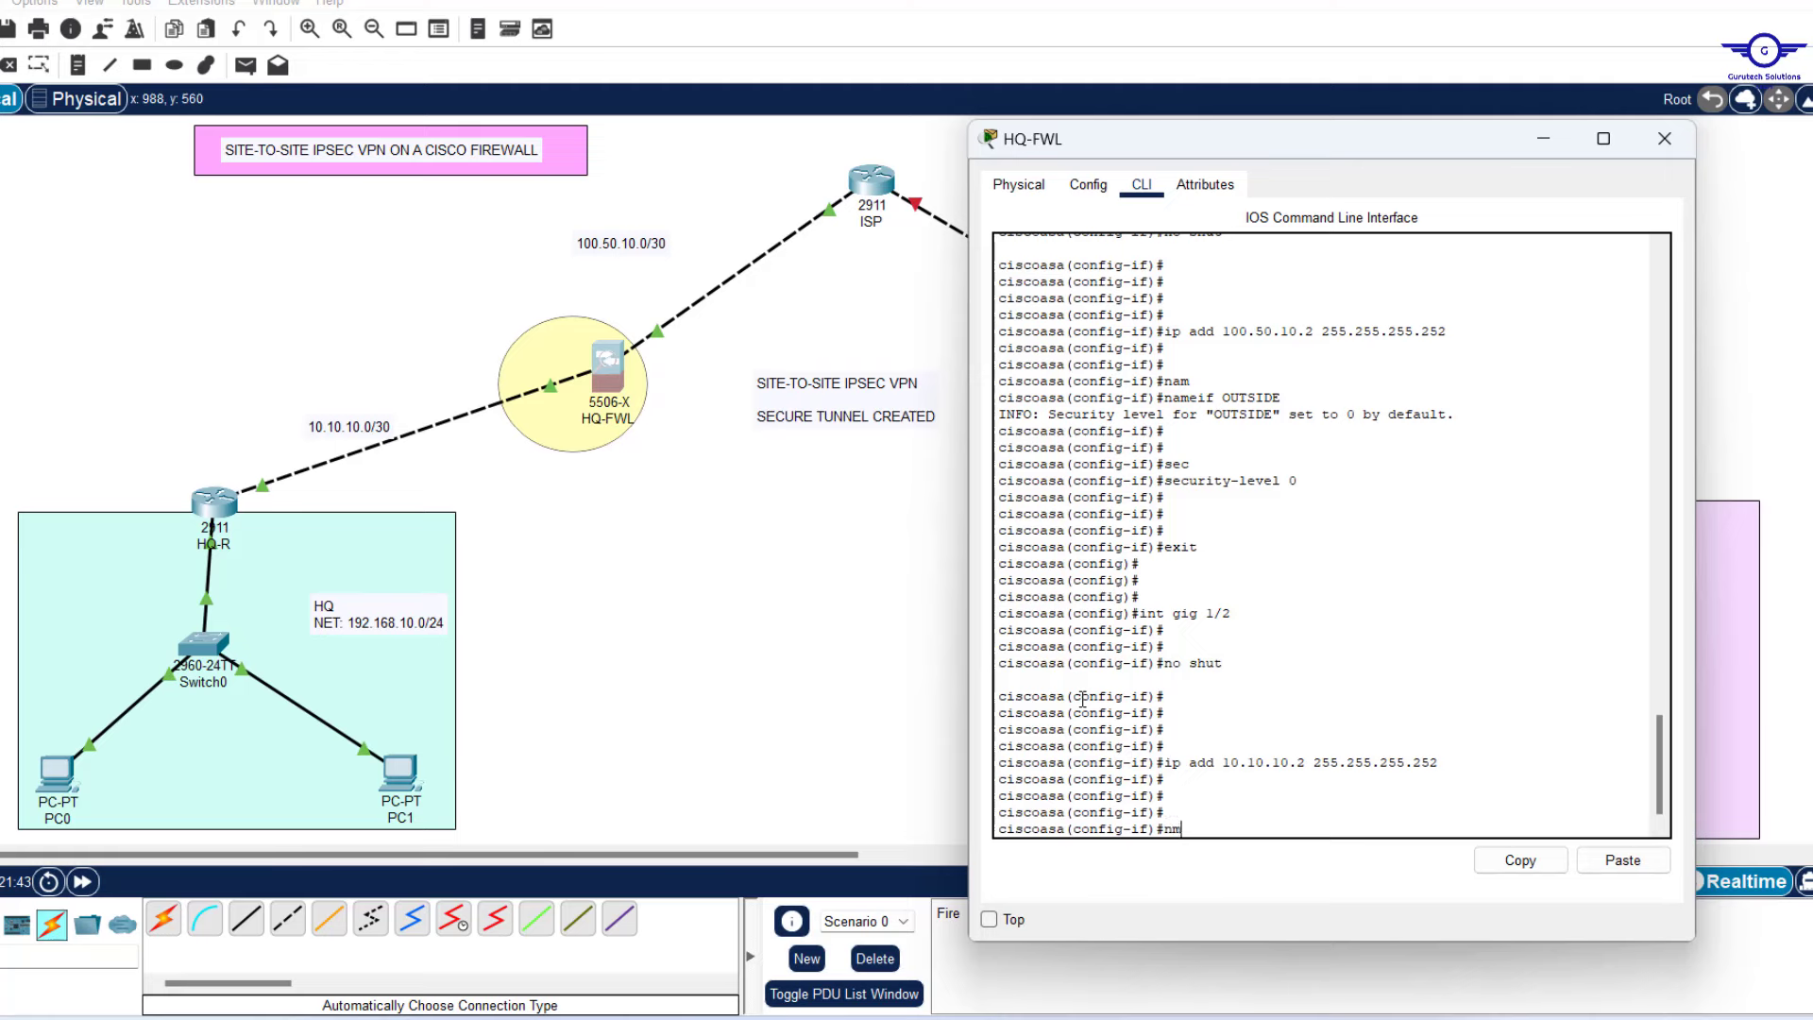
{"action": "key", "text": "Tab"}
{"action": "key", "text": "BackSpace"}
{"action": "type", "text": "am"}
{"action": "key", "text": "Tab"}
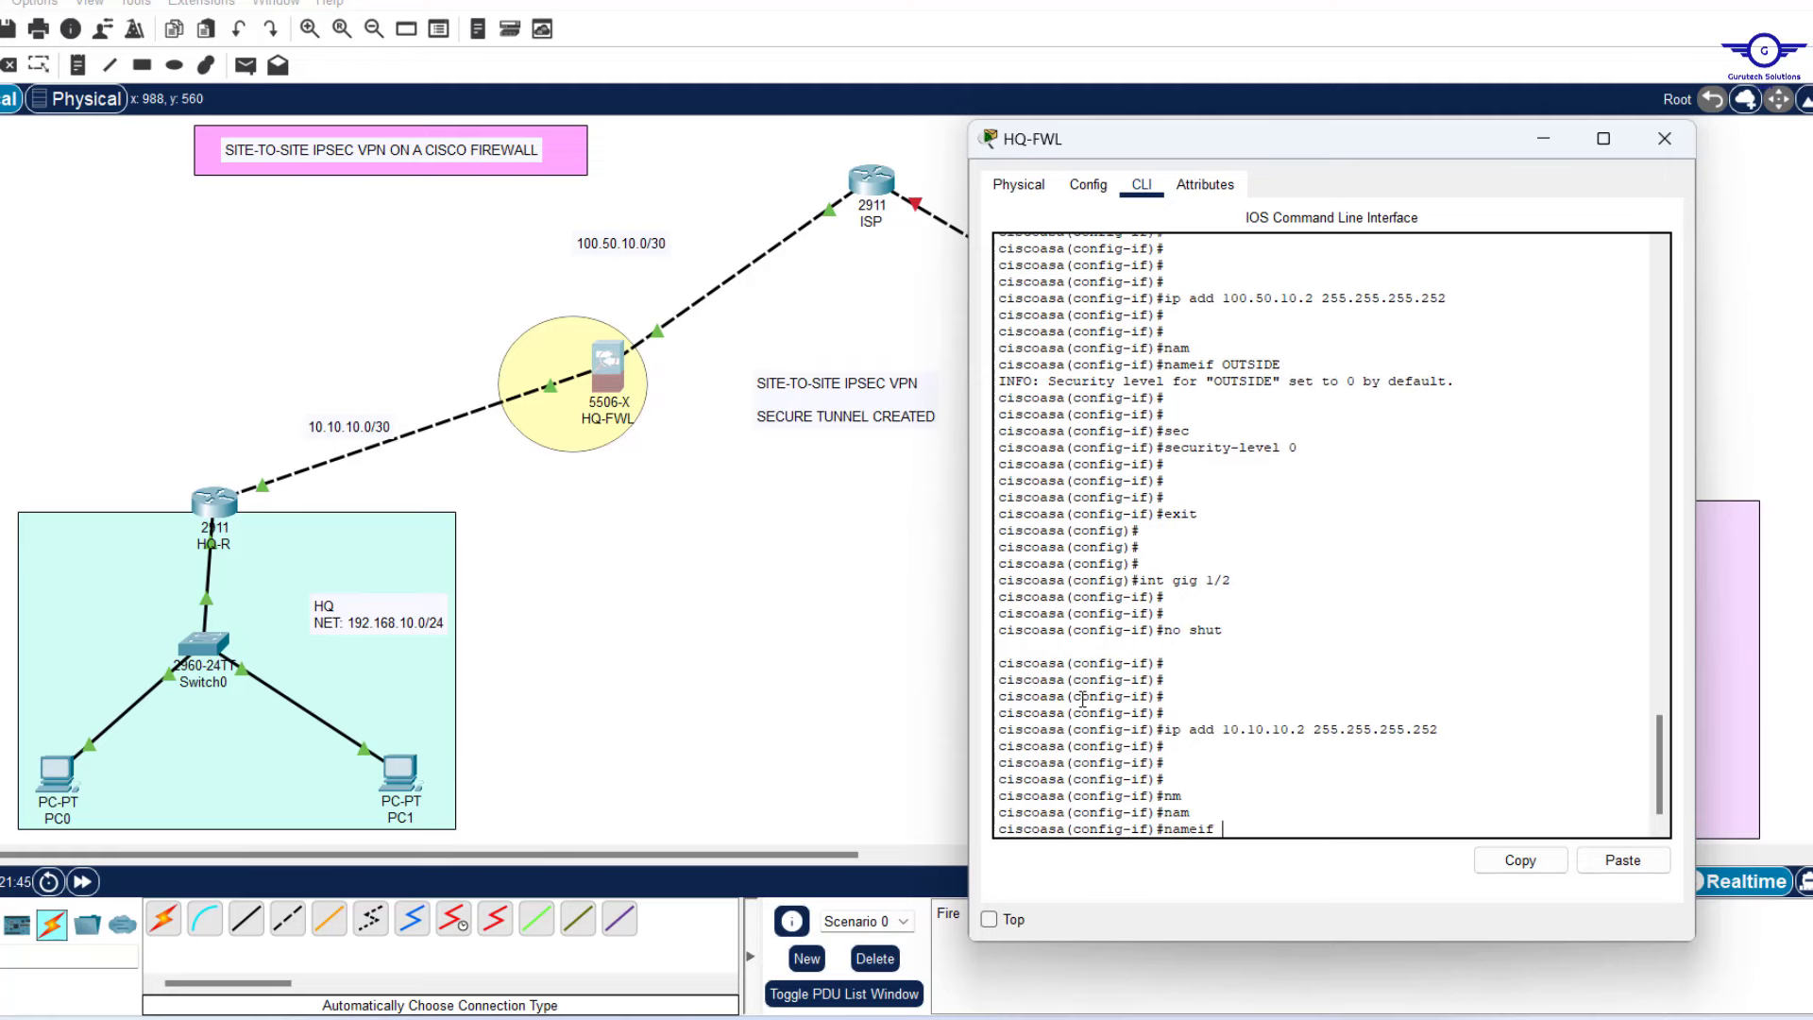
{"action": "type", "text": "INSIDE"}
{"action": "key", "text": "Return"}
{"action": "key", "text": "Return"}
{"action": "key", "text": "Return"}
{"action": "key", "text": "Return"}
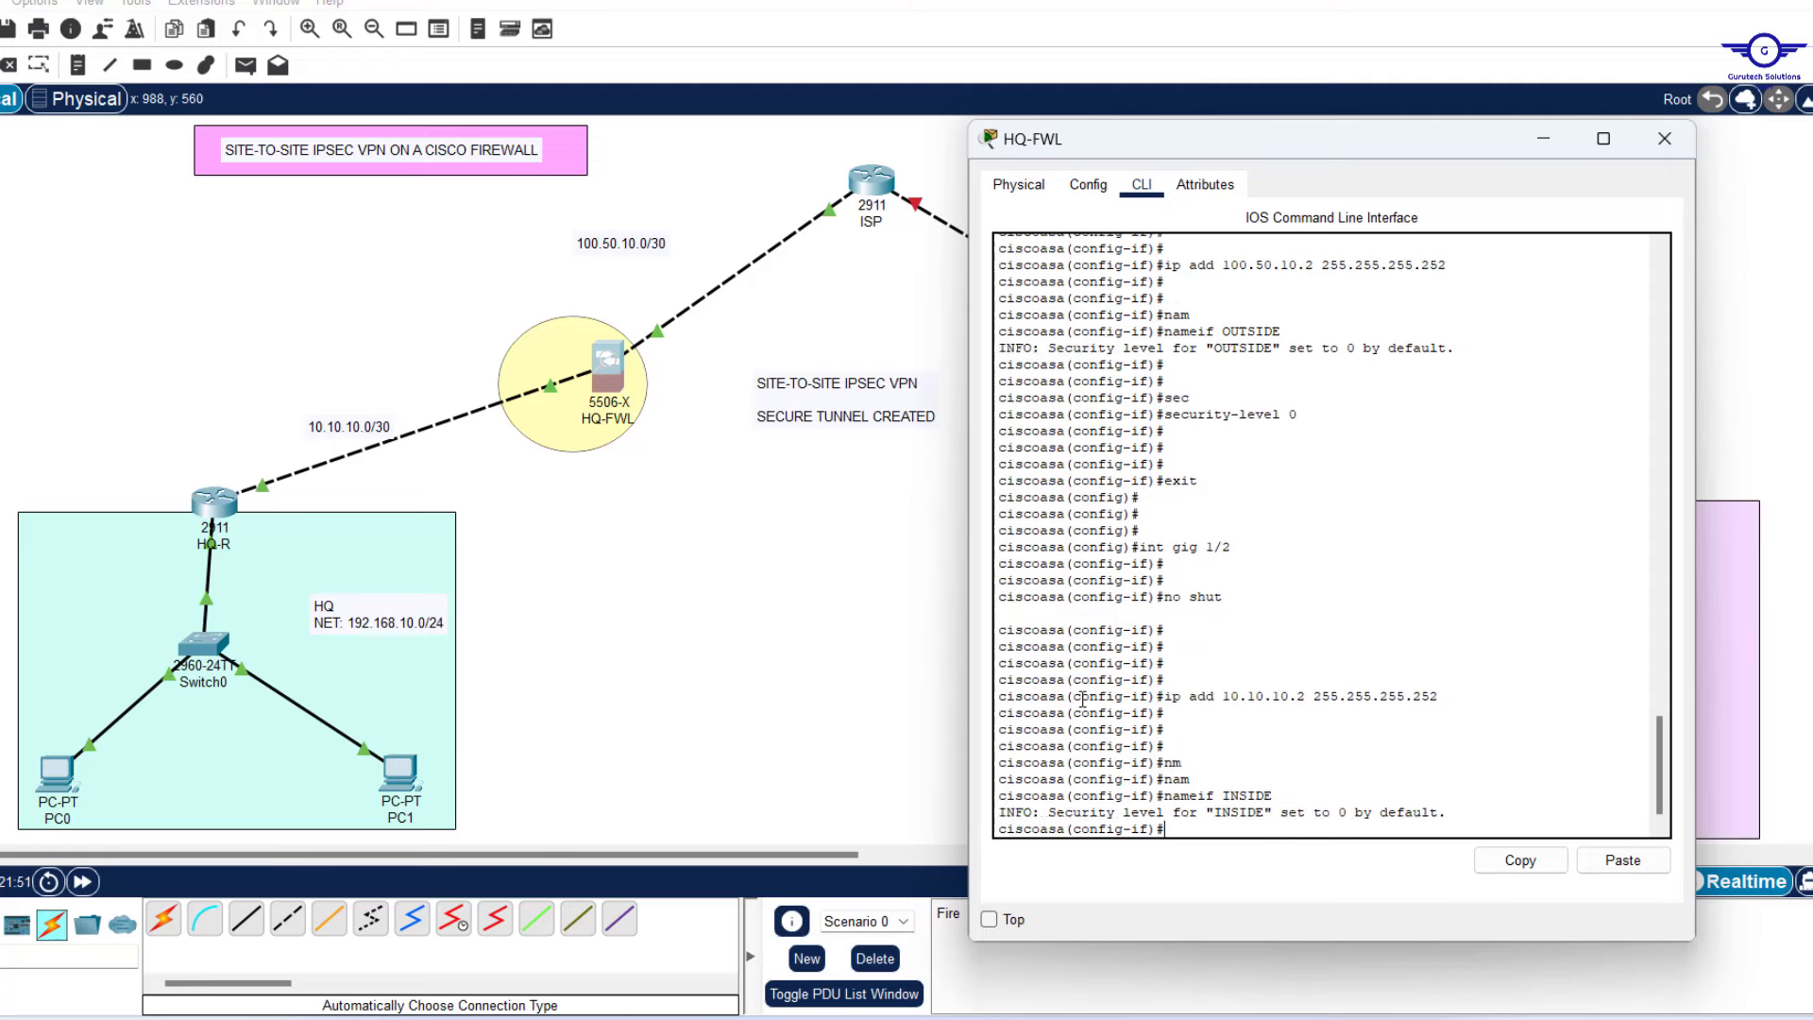
{"action": "type", "text": "SEC"}
{"action": "key", "text": "Tab"}
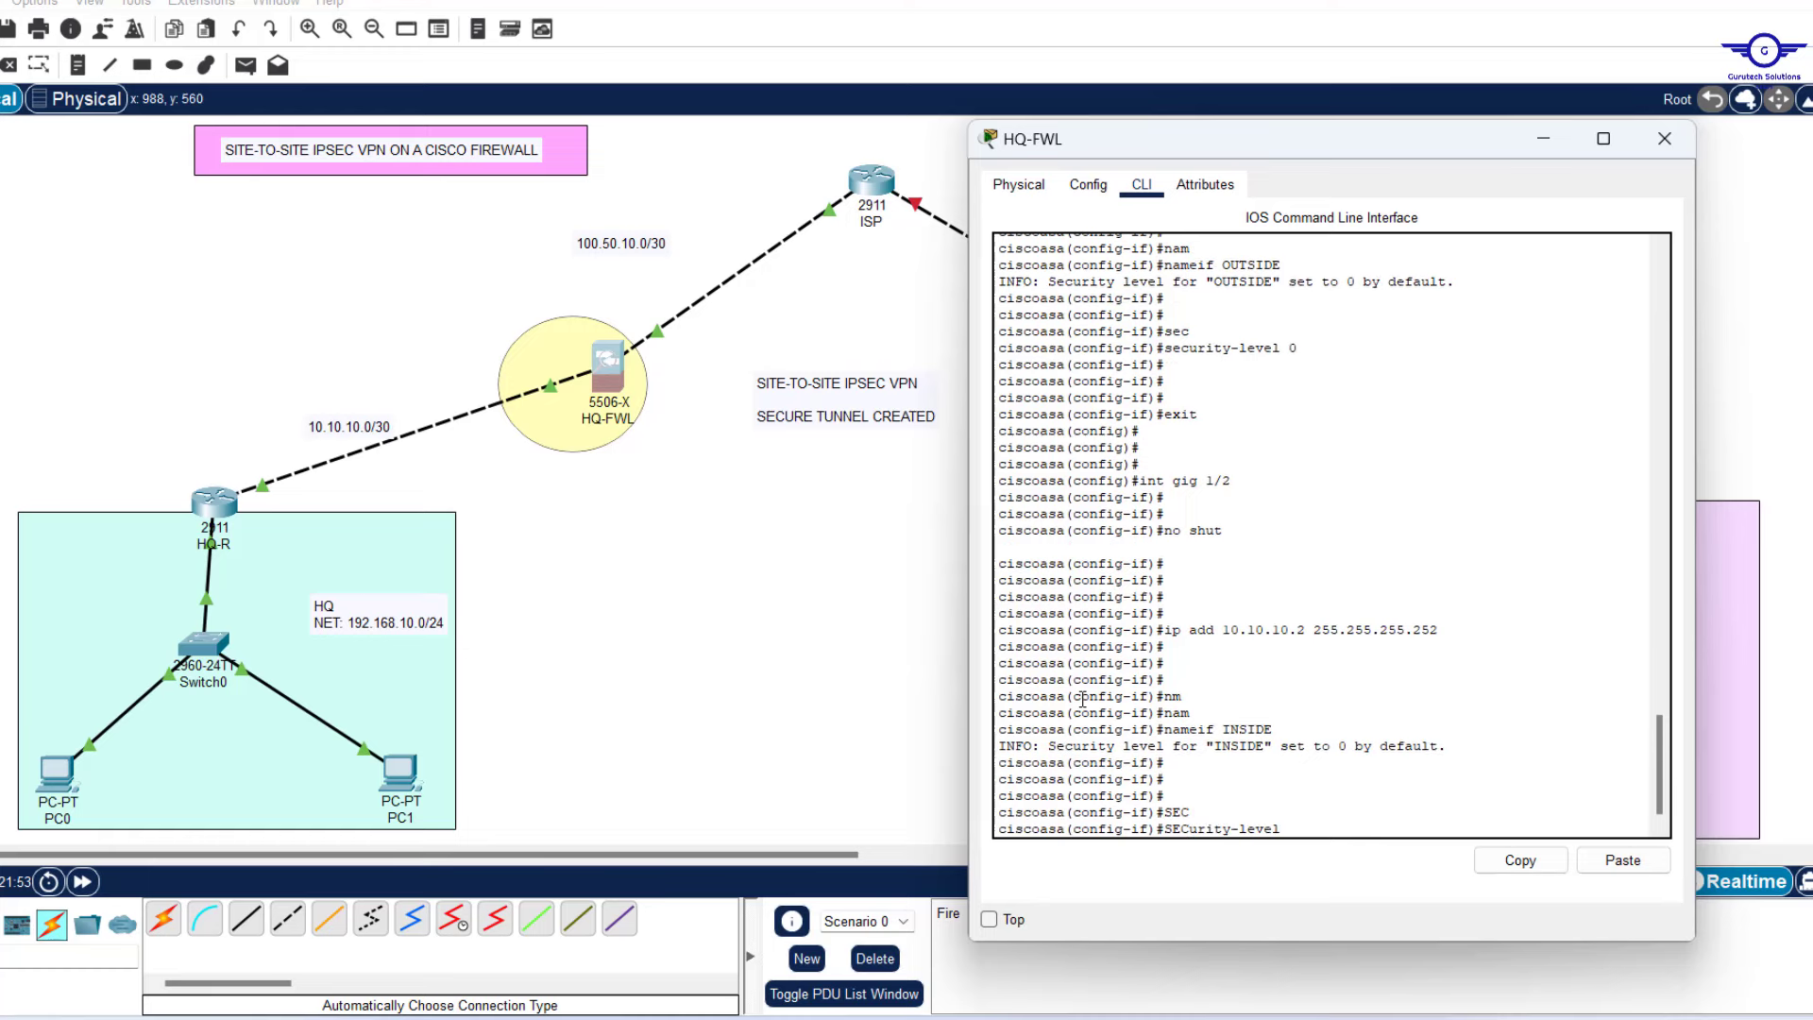
{"action": "type", "text": "100"}
{"action": "key", "text": "Return"}
{"action": "key", "text": "Return"}
{"action": "key", "text": "Return"}
{"action": "key", "text": "Return"}
{"action": "key", "text": "Return"}
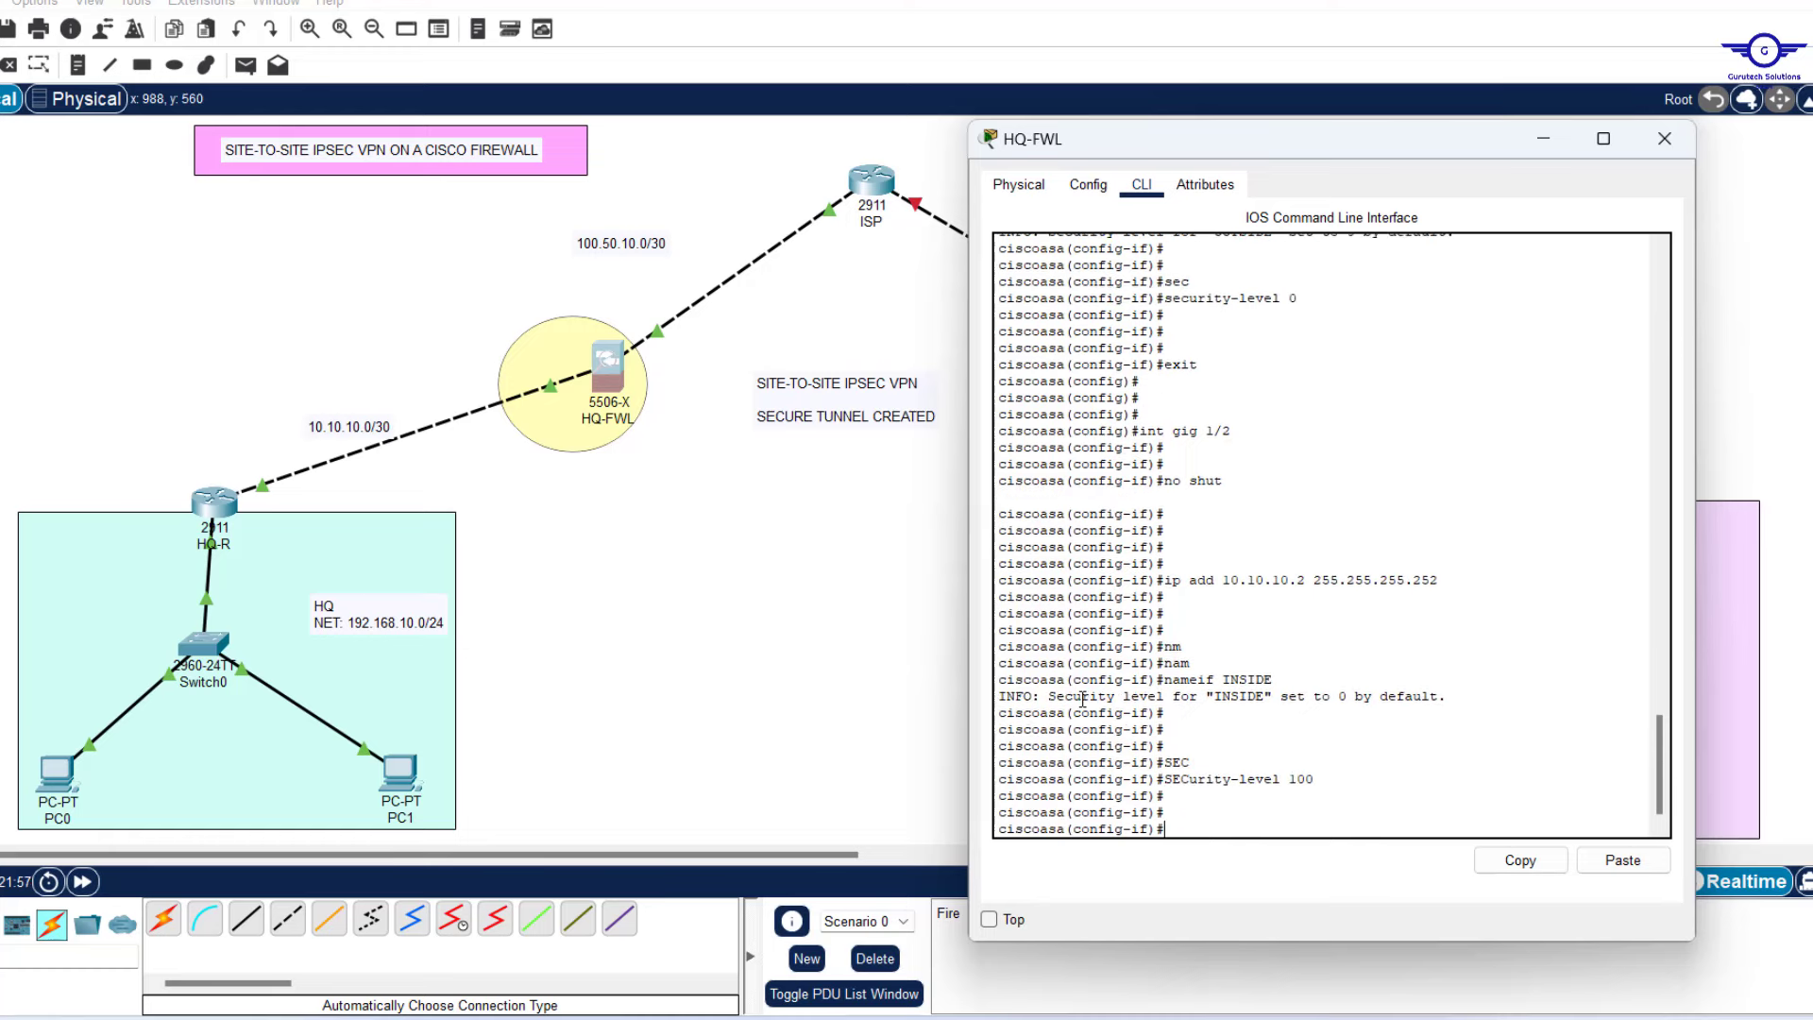
{"action": "type", "text": "ex"}
{"action": "key", "text": "Return"}
{"action": "key", "text": "Return"}
{"action": "key", "text": "Return"}
{"action": "key", "text": "Return"}
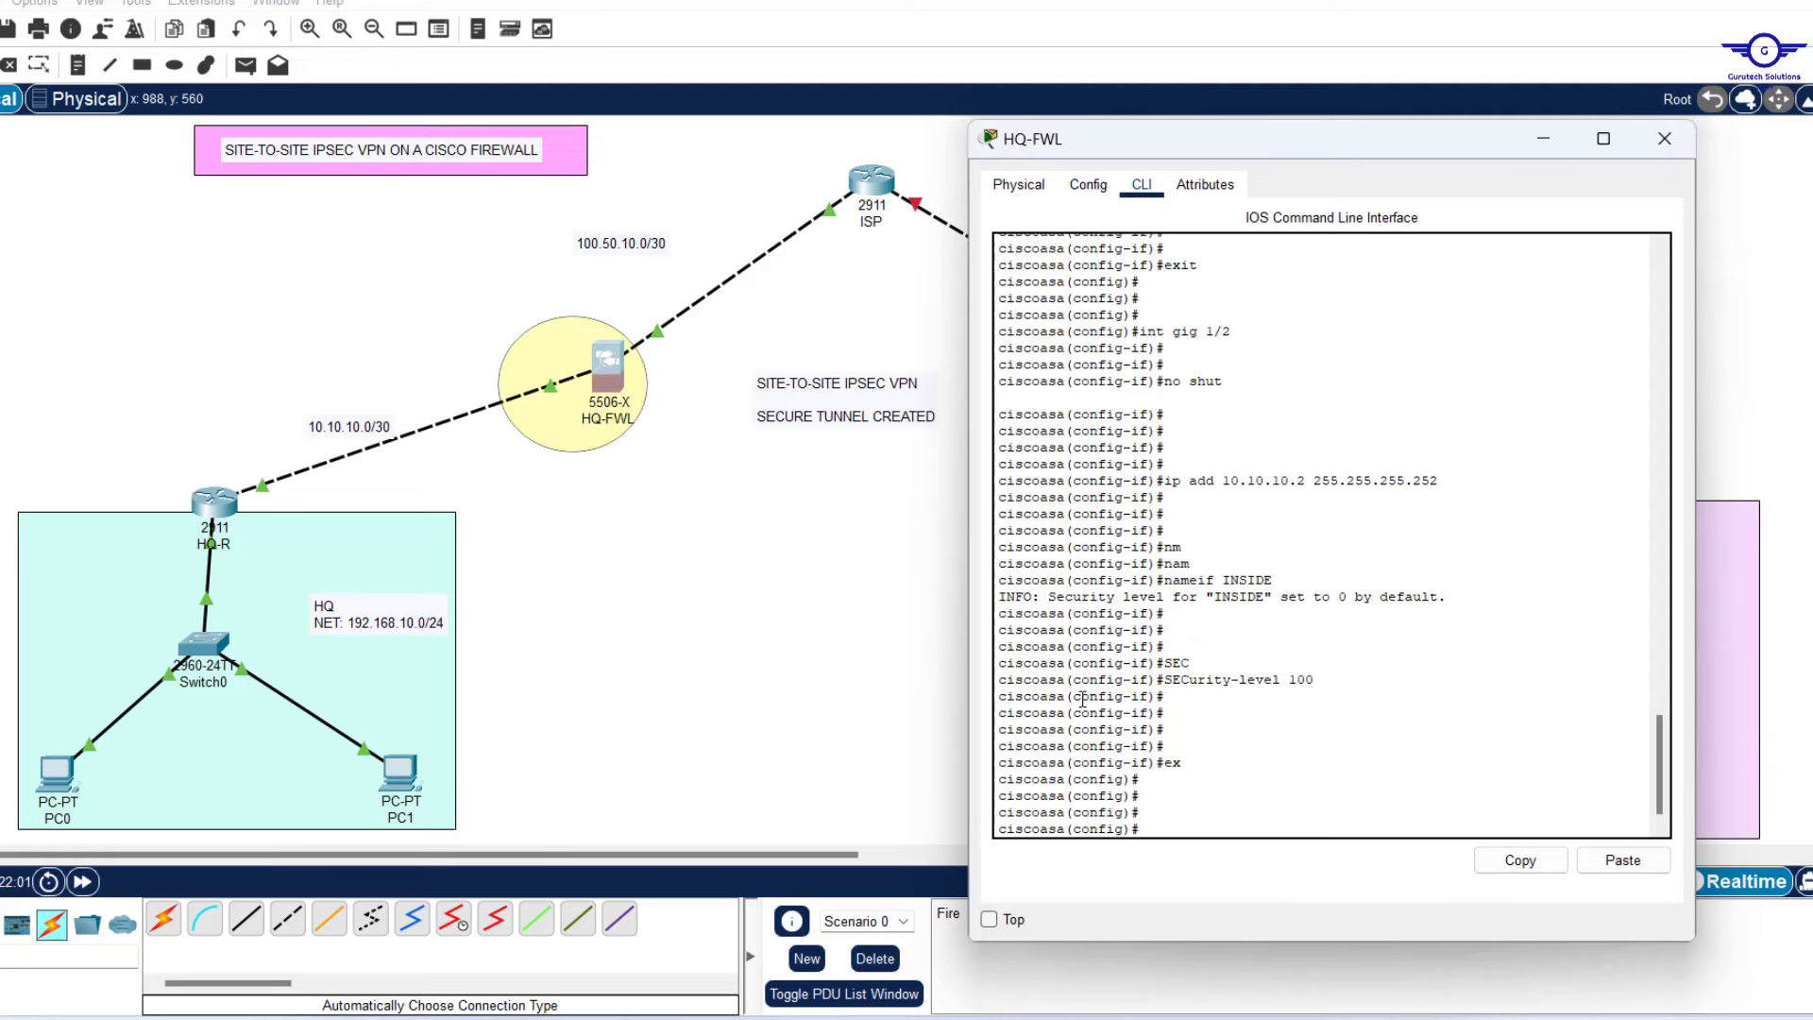
Glance at the VPN steps notes, save HQ-FWL with wr mem, and minimize its window.
{"action": "left_click", "coordinate": [1213, 1018]}
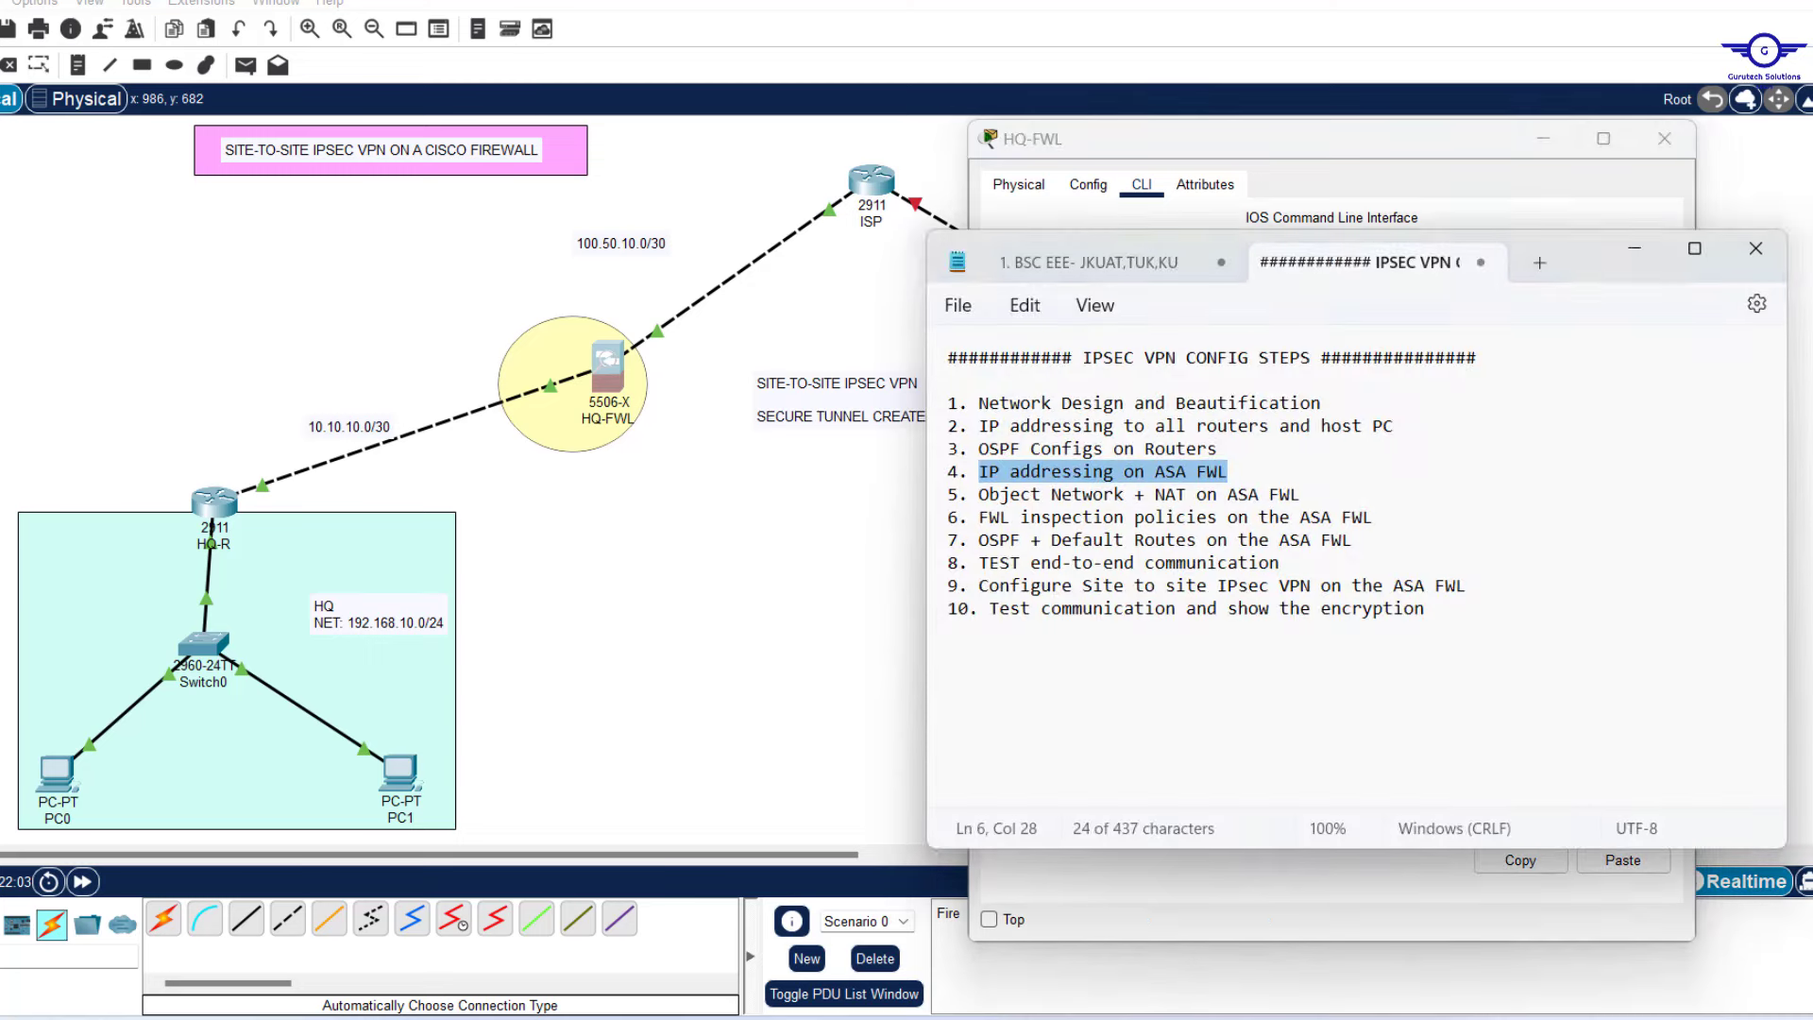
{"action": "left_click", "coordinate": [1213, 1018]}
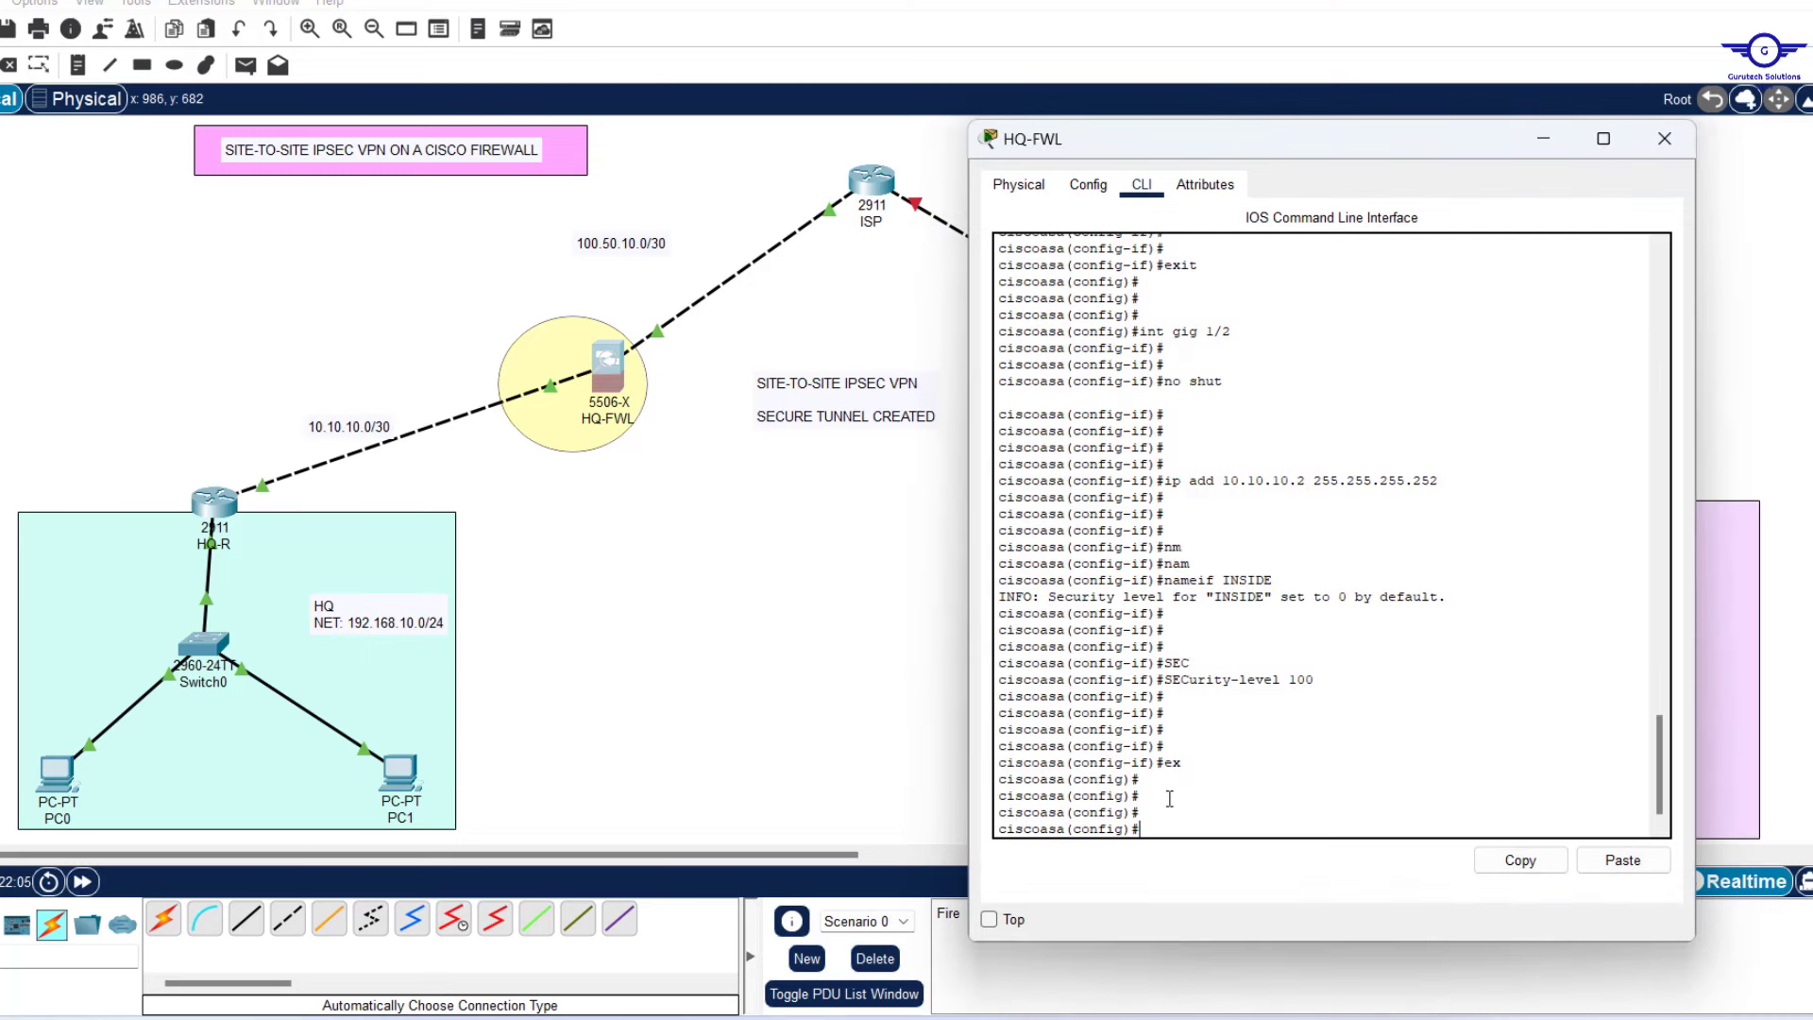
{"action": "type", "text": "r mem"}
{"action": "key", "text": "Return"}
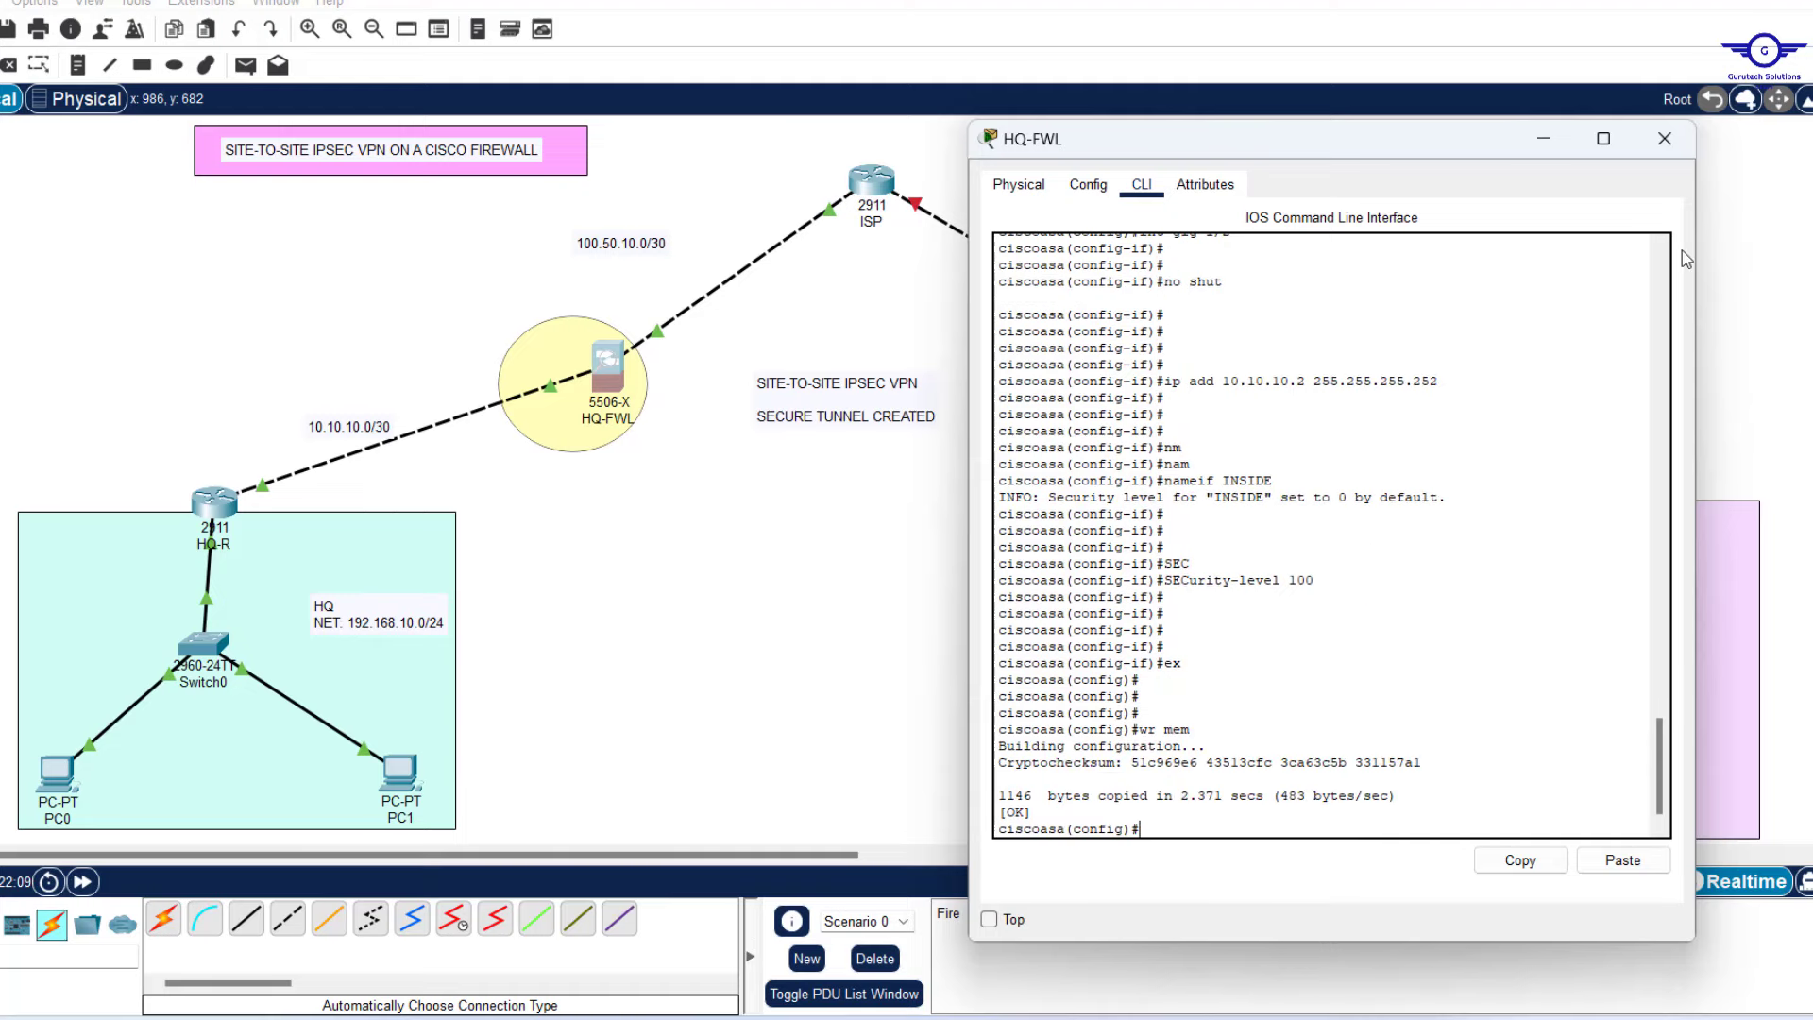
{"action": "left_click", "coordinate": [1548, 134]}
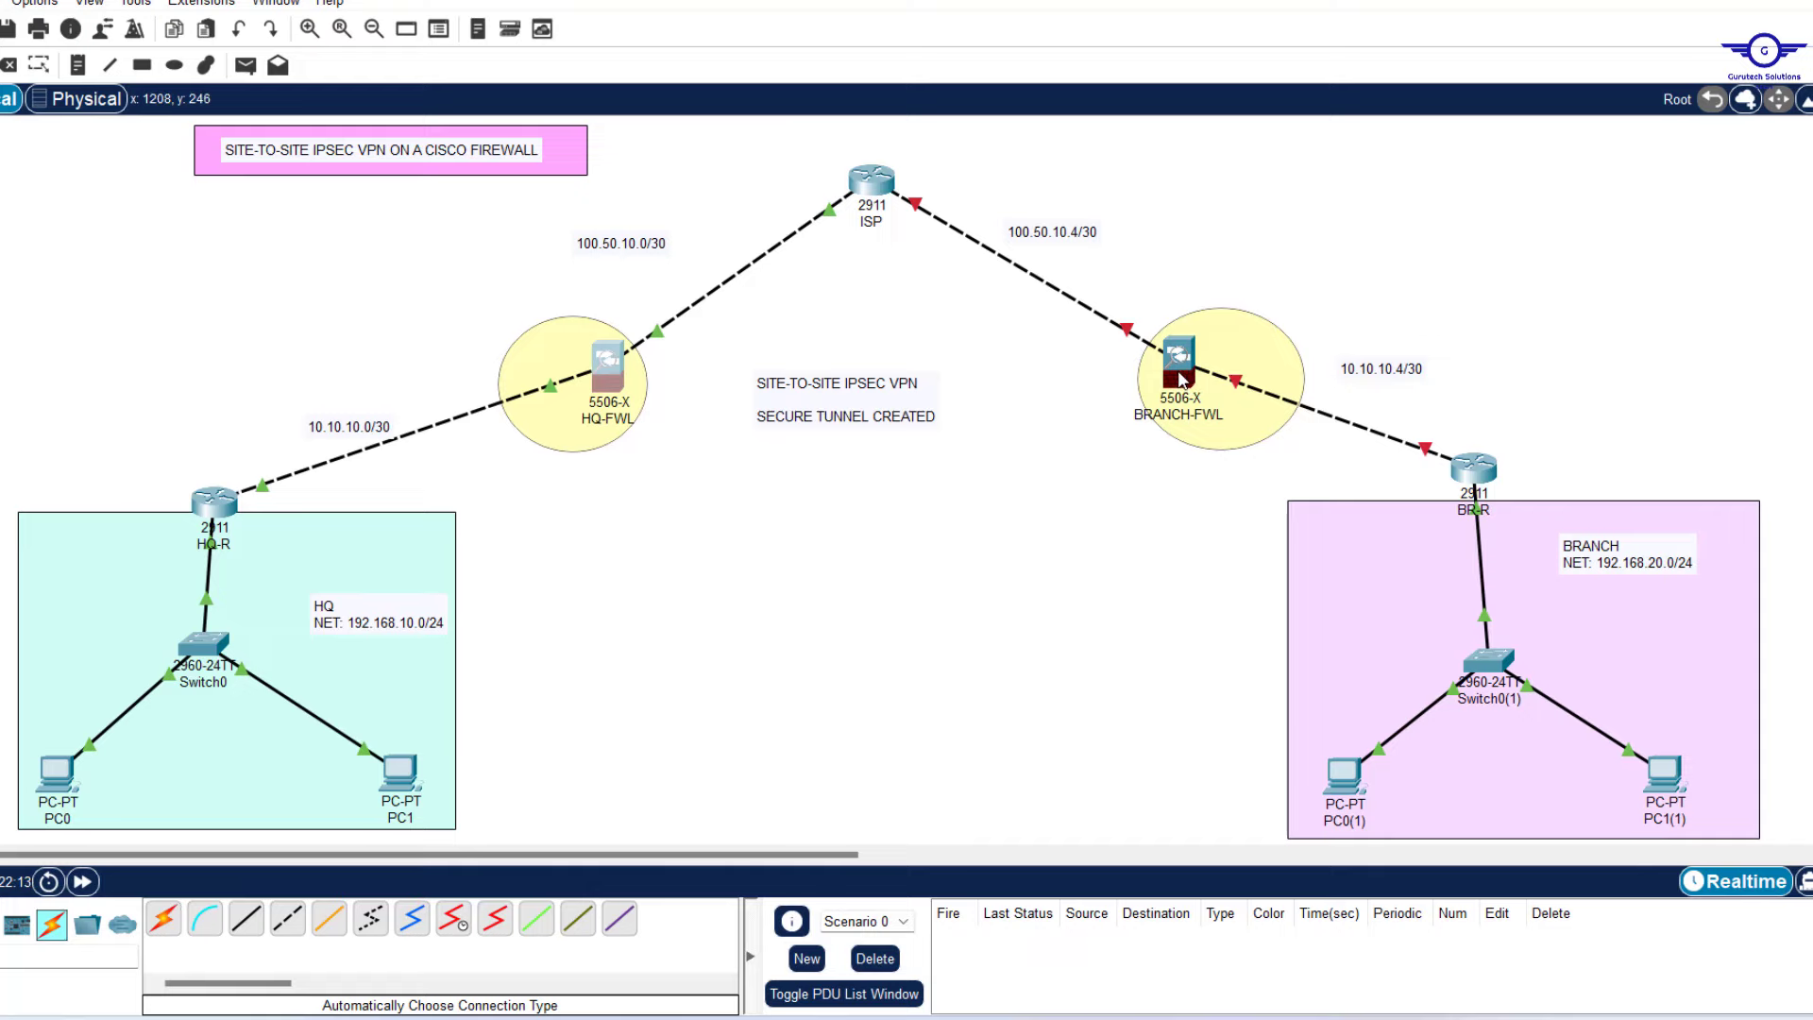
Open BRANCH-FWL's CLI, arrange its window, and enter global configuration mode.
{"action": "left_click", "coordinate": [1179, 380]}
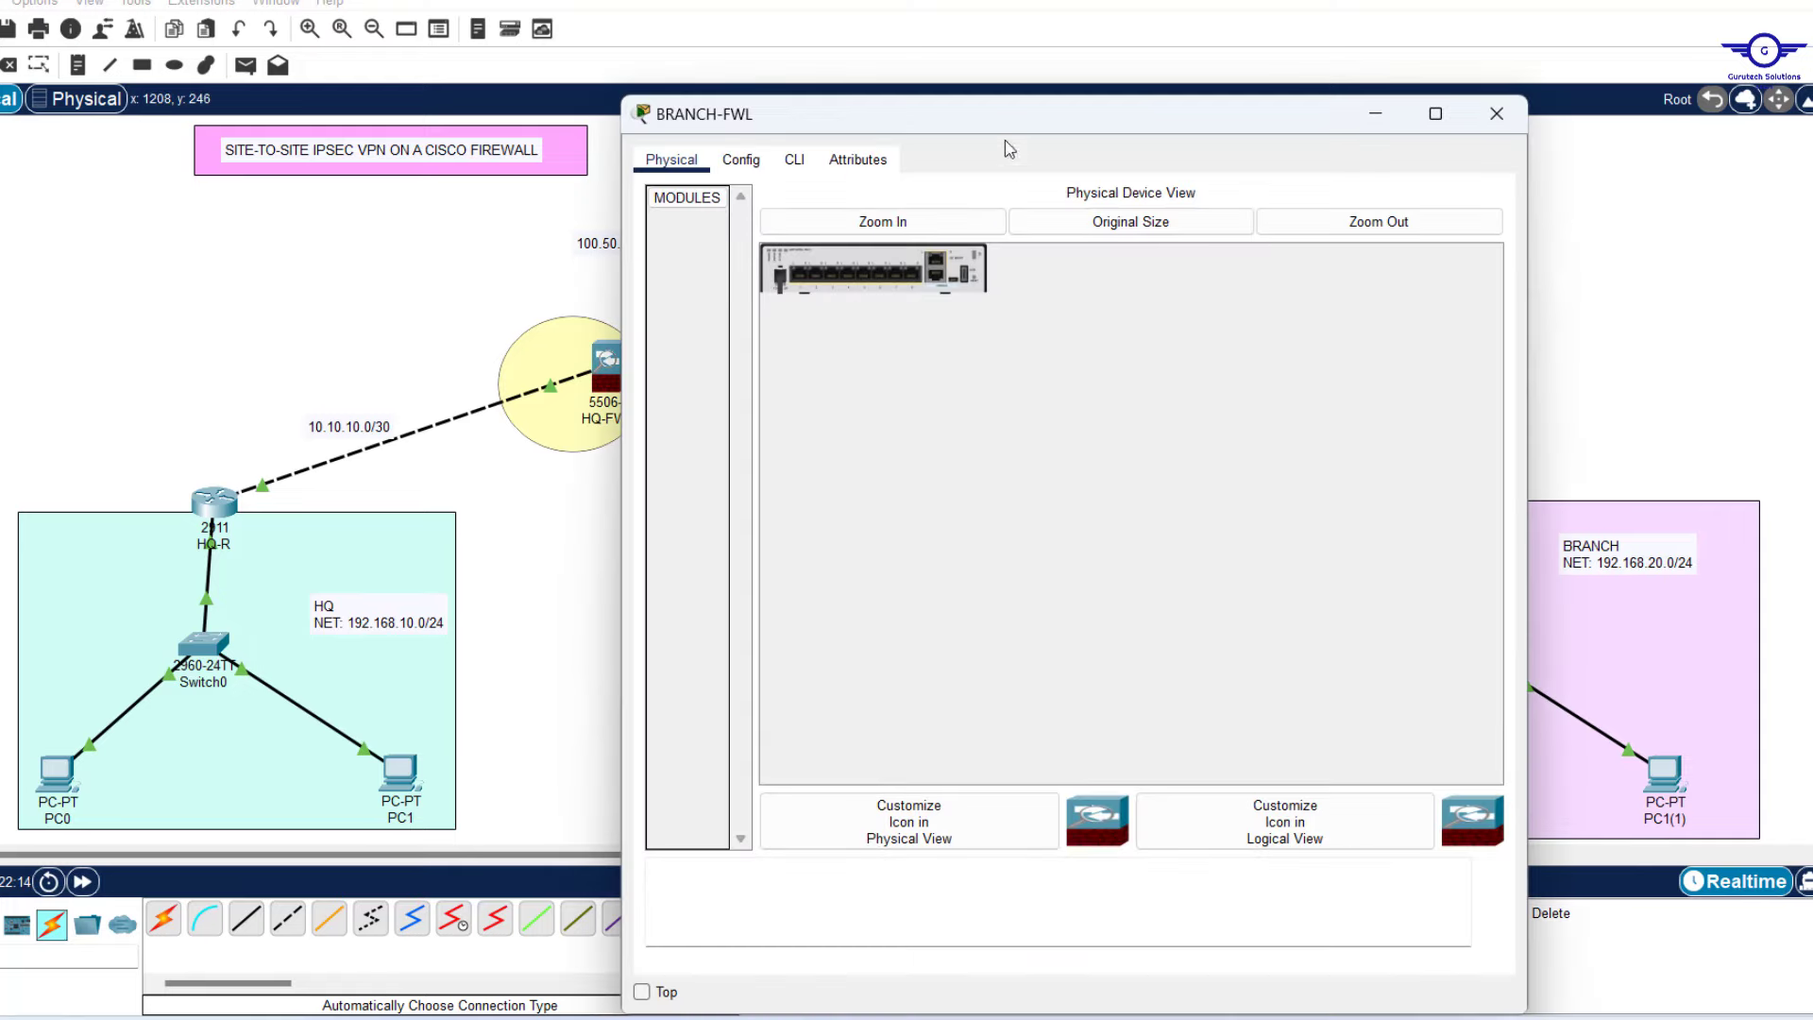
{"action": "left_click", "coordinate": [794, 163]}
{"action": "left_click_drag", "start_coordinate": [1535, 392], "coordinate": [1307, 395]}
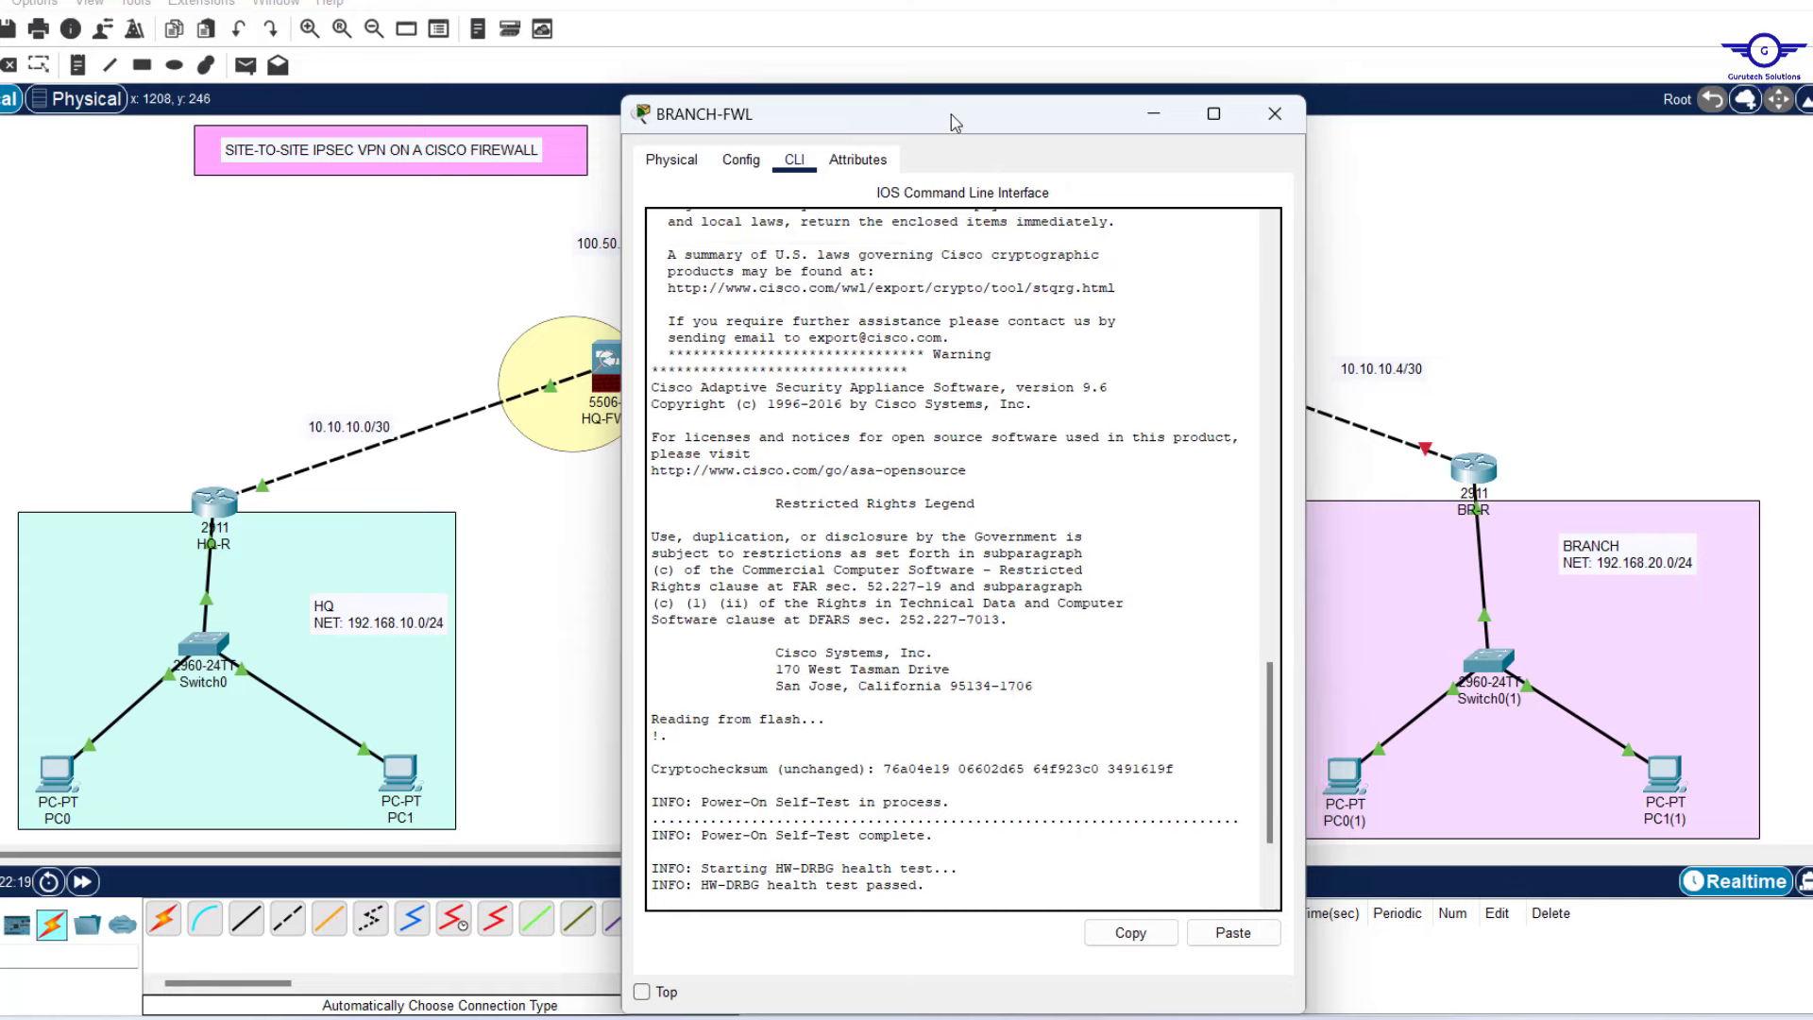
{"action": "left_click_drag", "start_coordinate": [906, 117], "coordinate": [671, 134]}
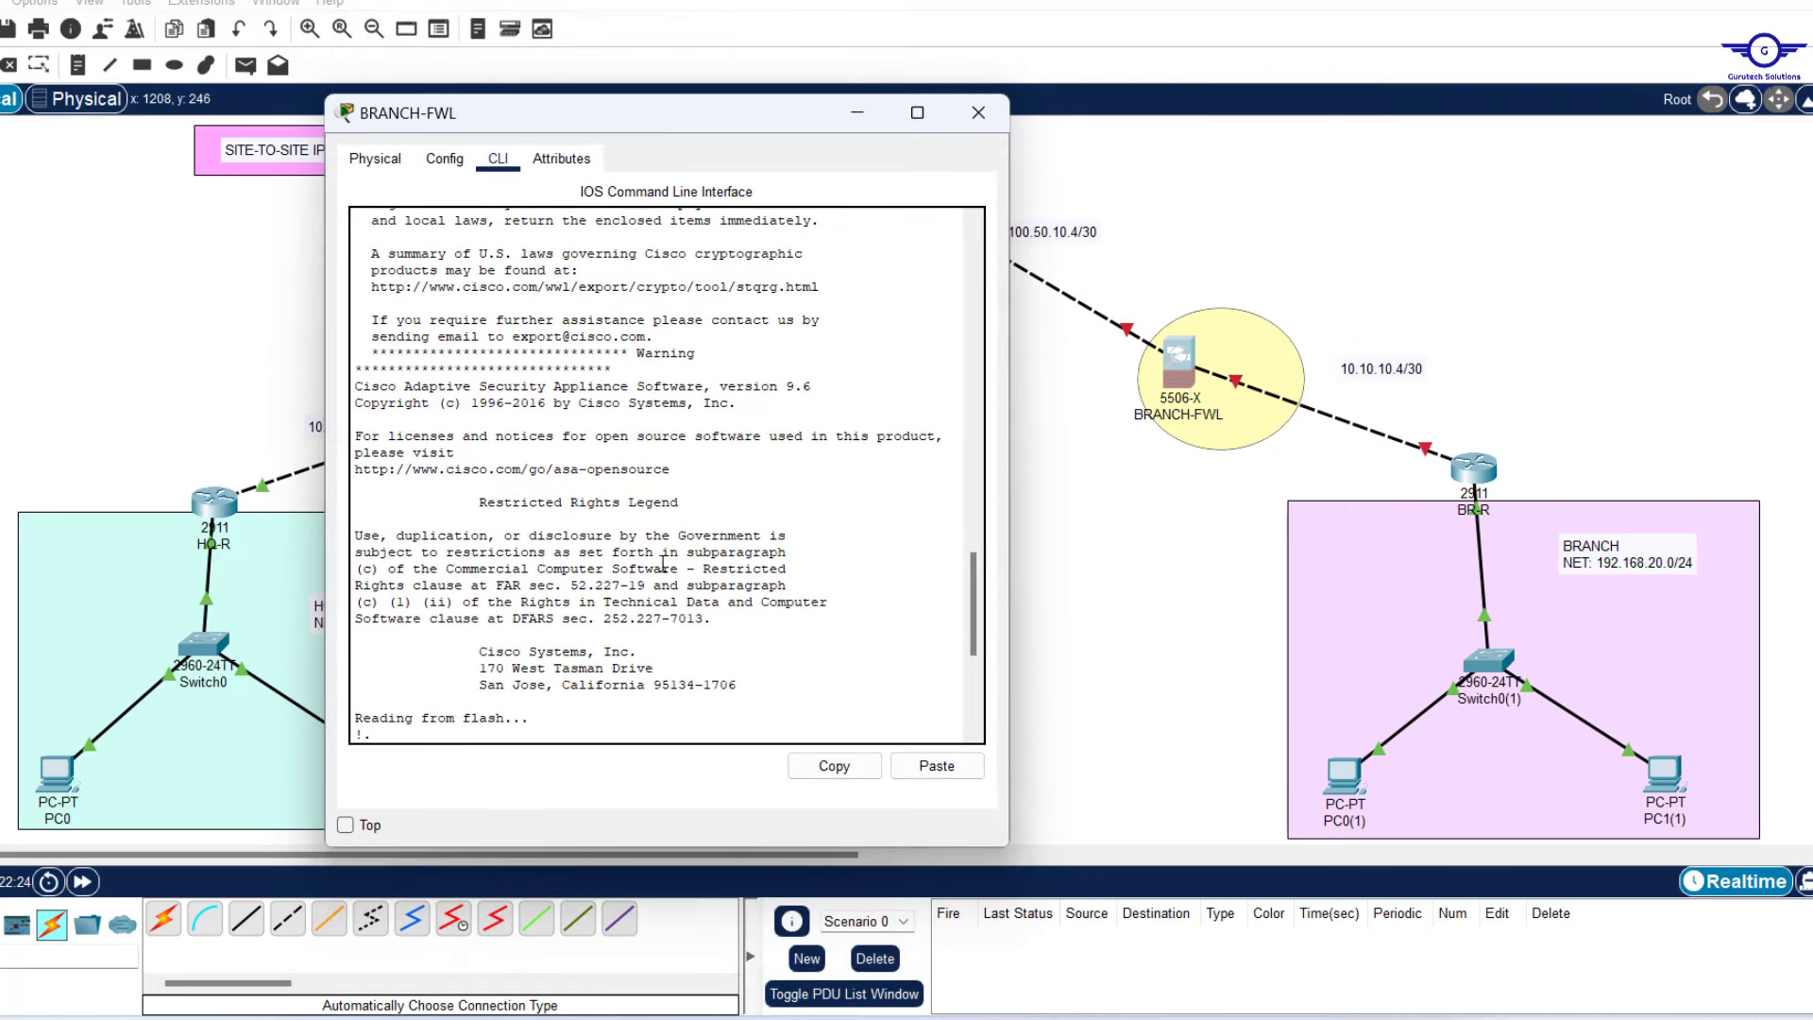
{"action": "type", "text": "en"}
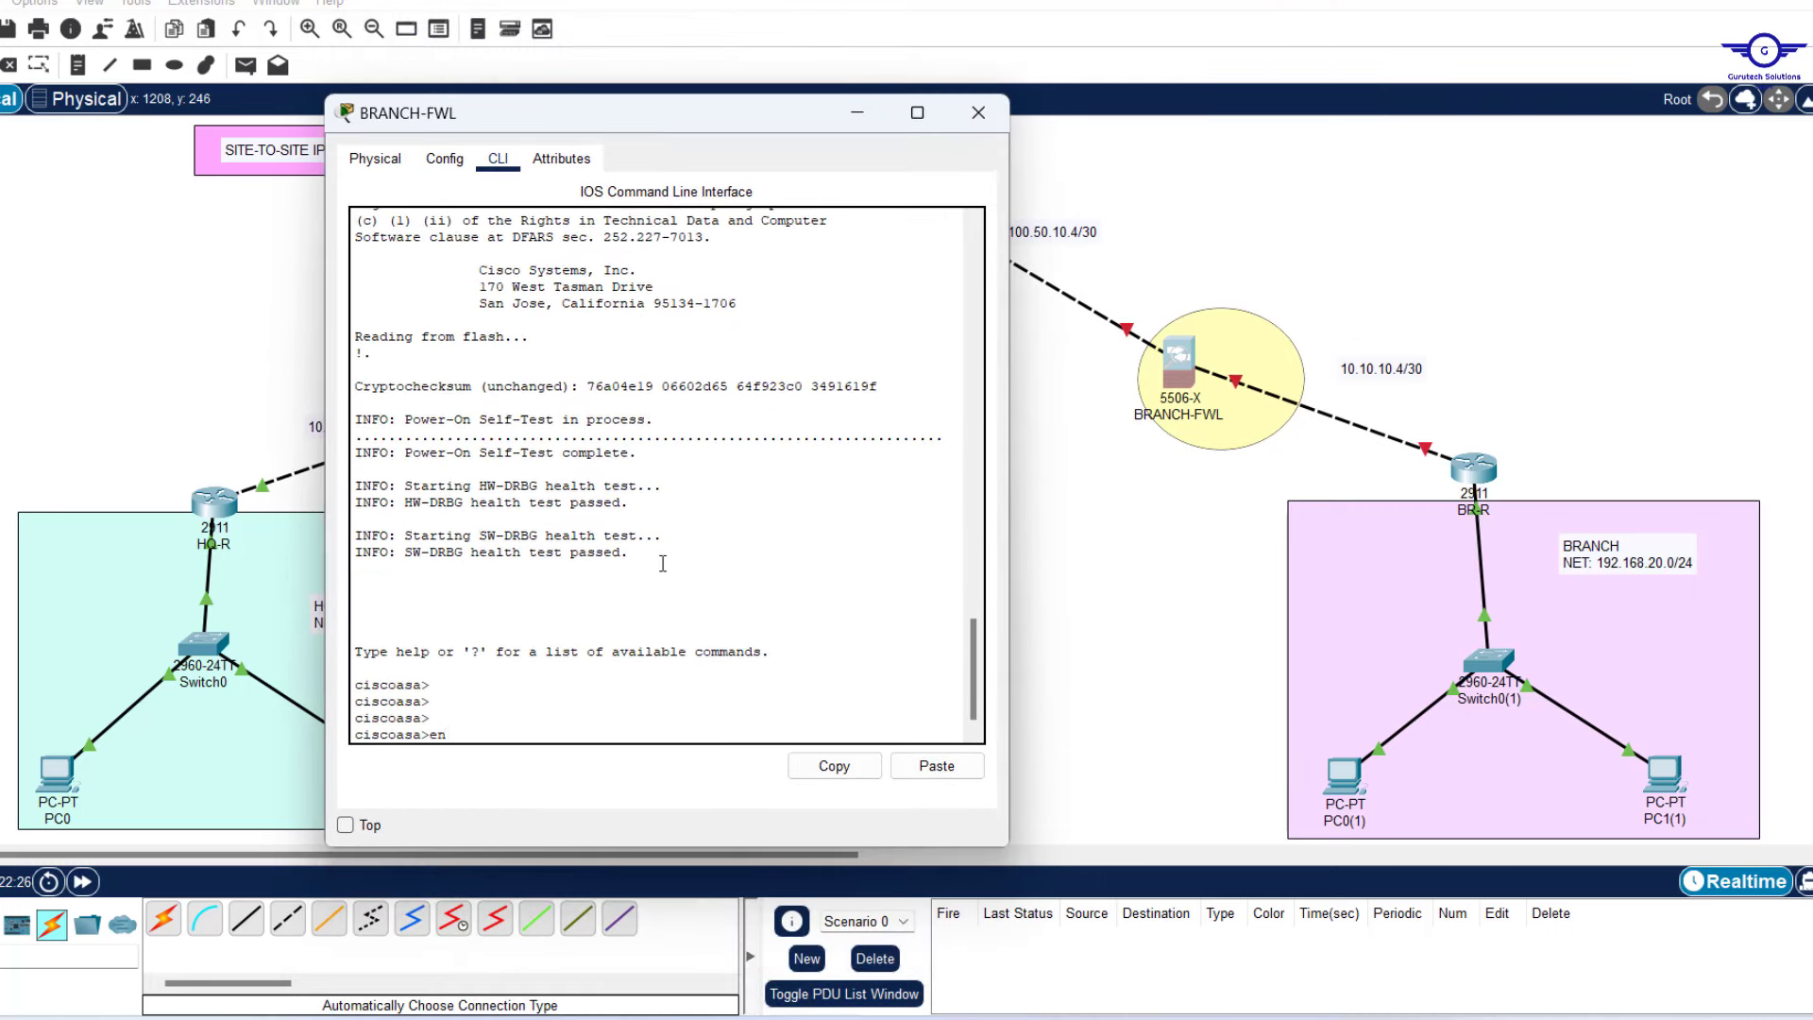
{"action": "key", "text": "Return"}
{"action": "key", "text": "Return"}
{"action": "type", "text": "c"}
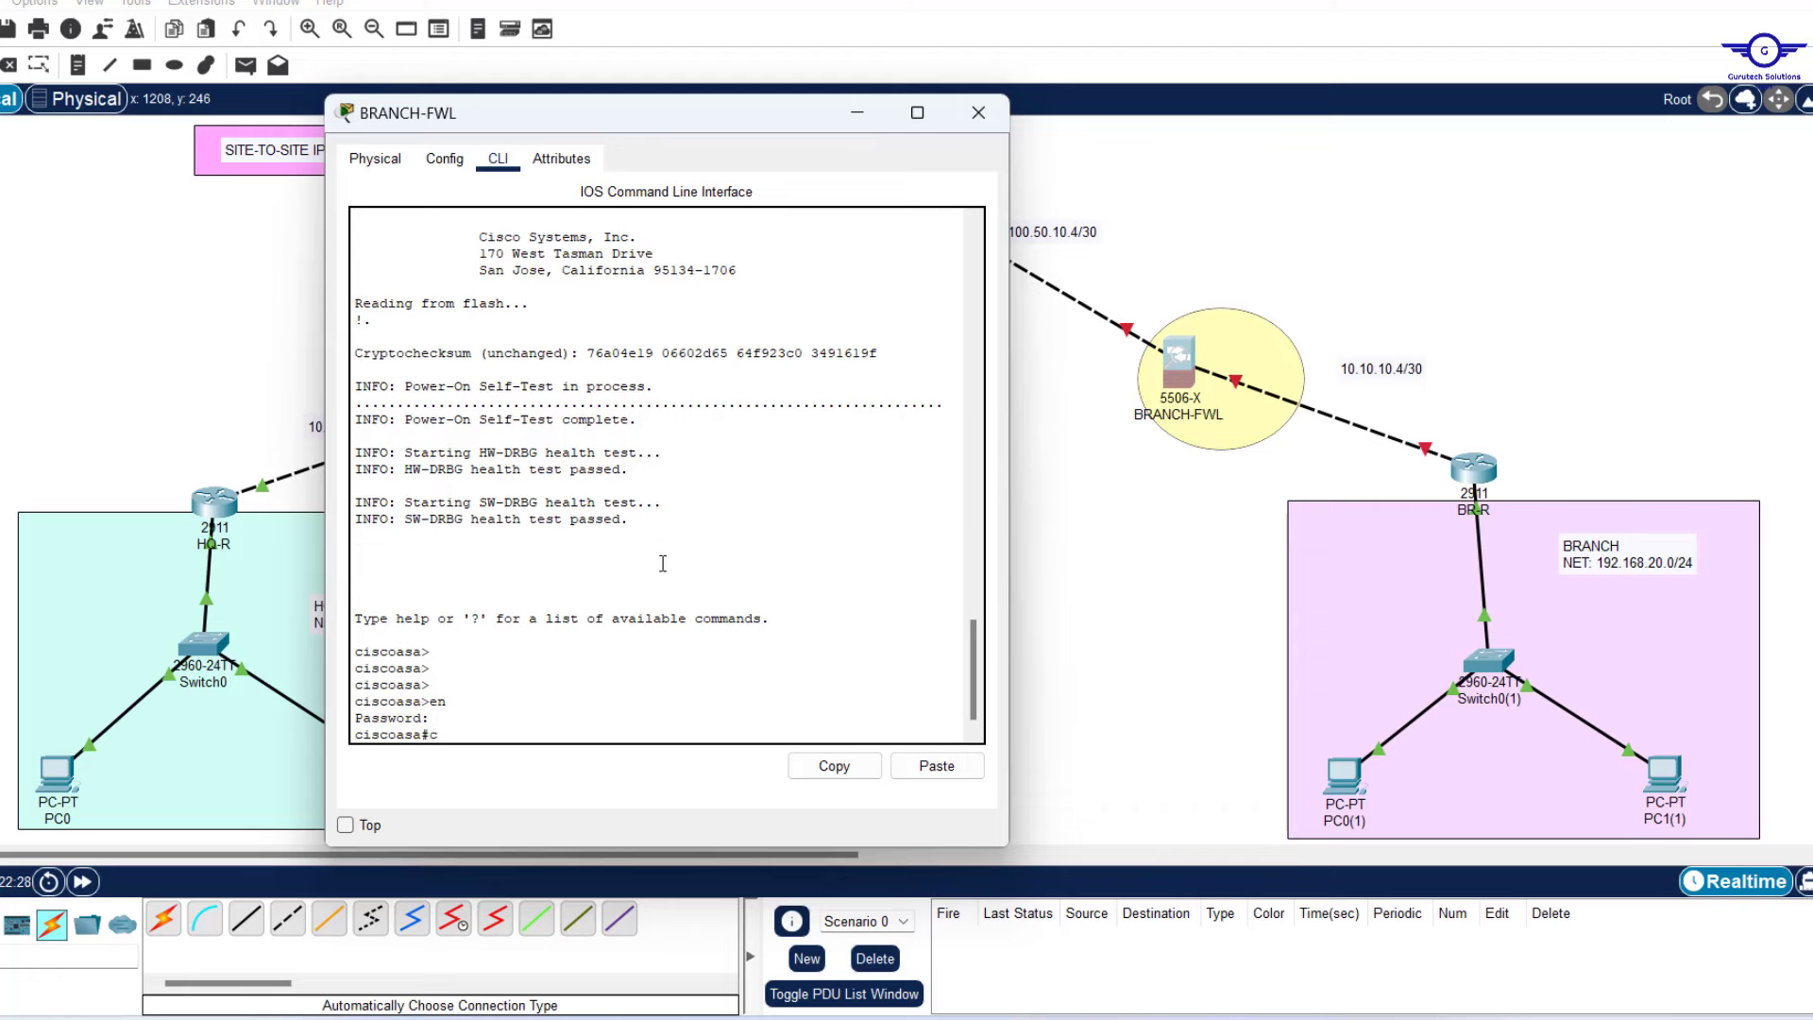
{"action": "type", "text": "onf t"}
Bring up gig1/1 as OUTSIDE, 100.50.10.6 255.255.255.252, security-level 0, and exit it.
{"action": "key", "text": "Return"}
{"action": "key", "text": "Return"}
{"action": "key", "text": "Return"}
{"action": "key", "text": "Return"}
{"action": "key", "text": "Return"}
{"action": "key", "text": "Return"}
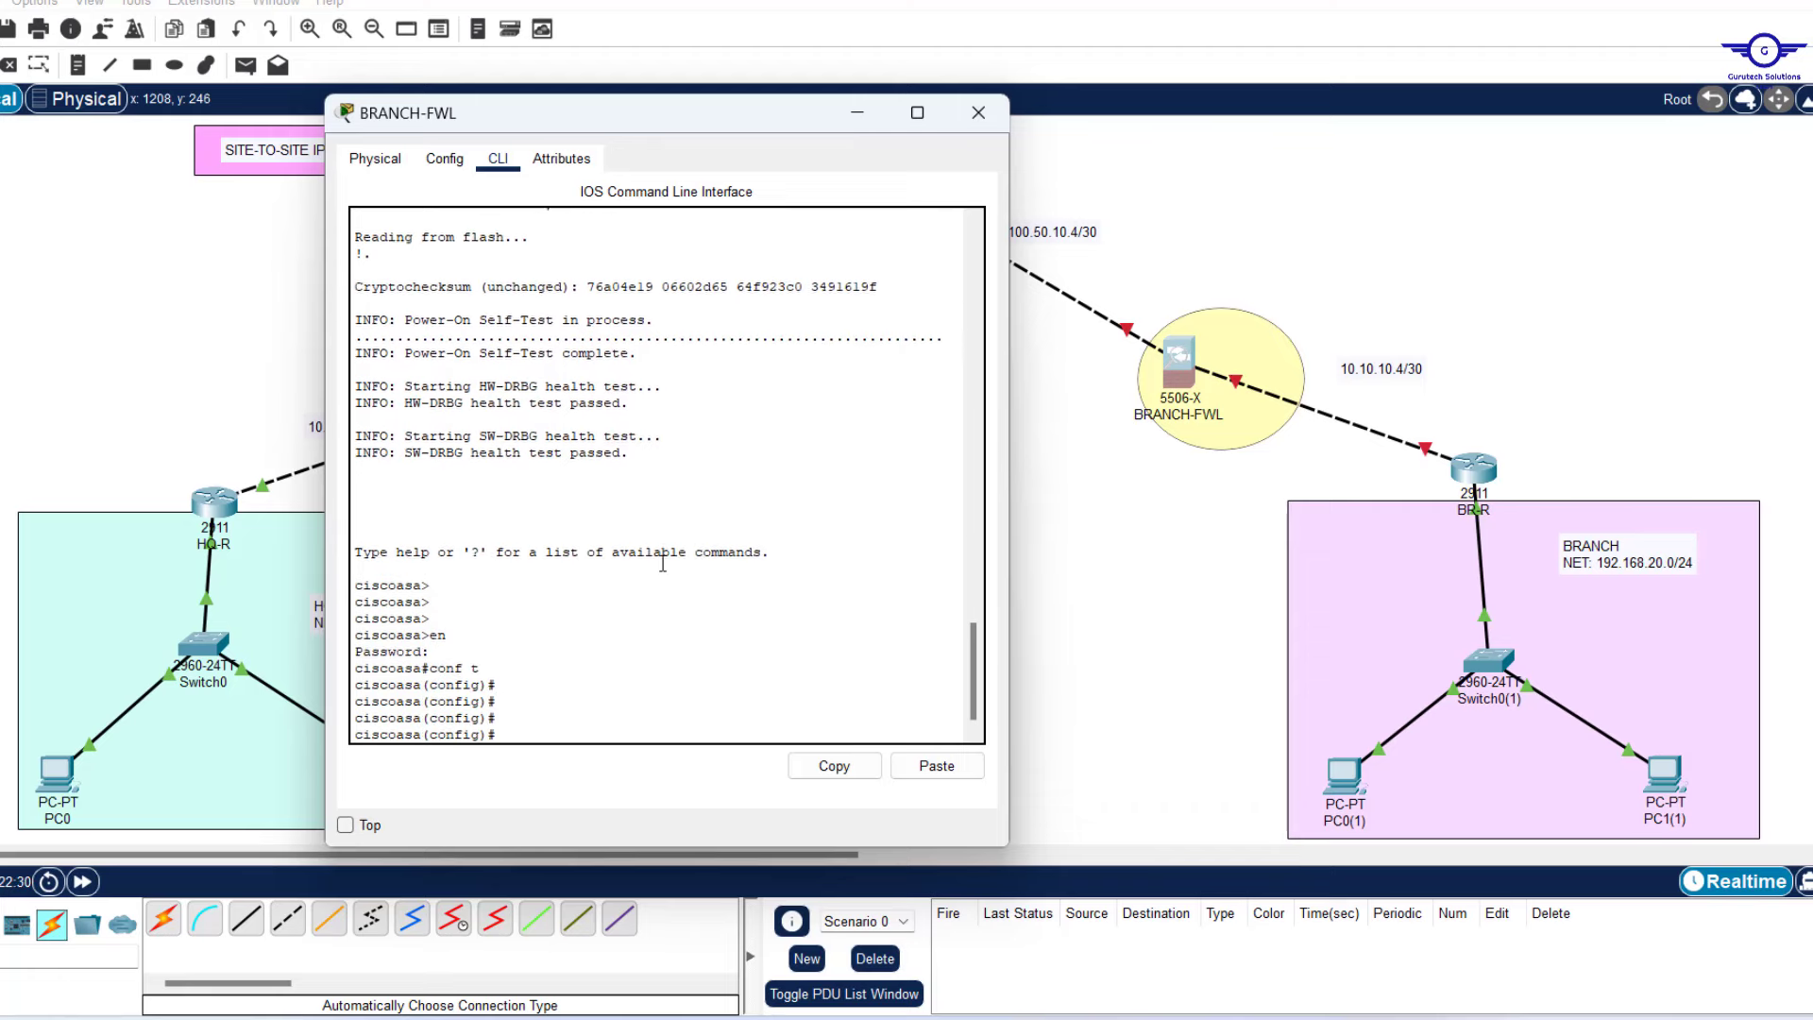
{"action": "left_click_drag", "start_coordinate": [699, 117], "coordinate": [565, 77]}
{"action": "type", "text": "int gig1/1"}
{"action": "key", "text": "Return"}
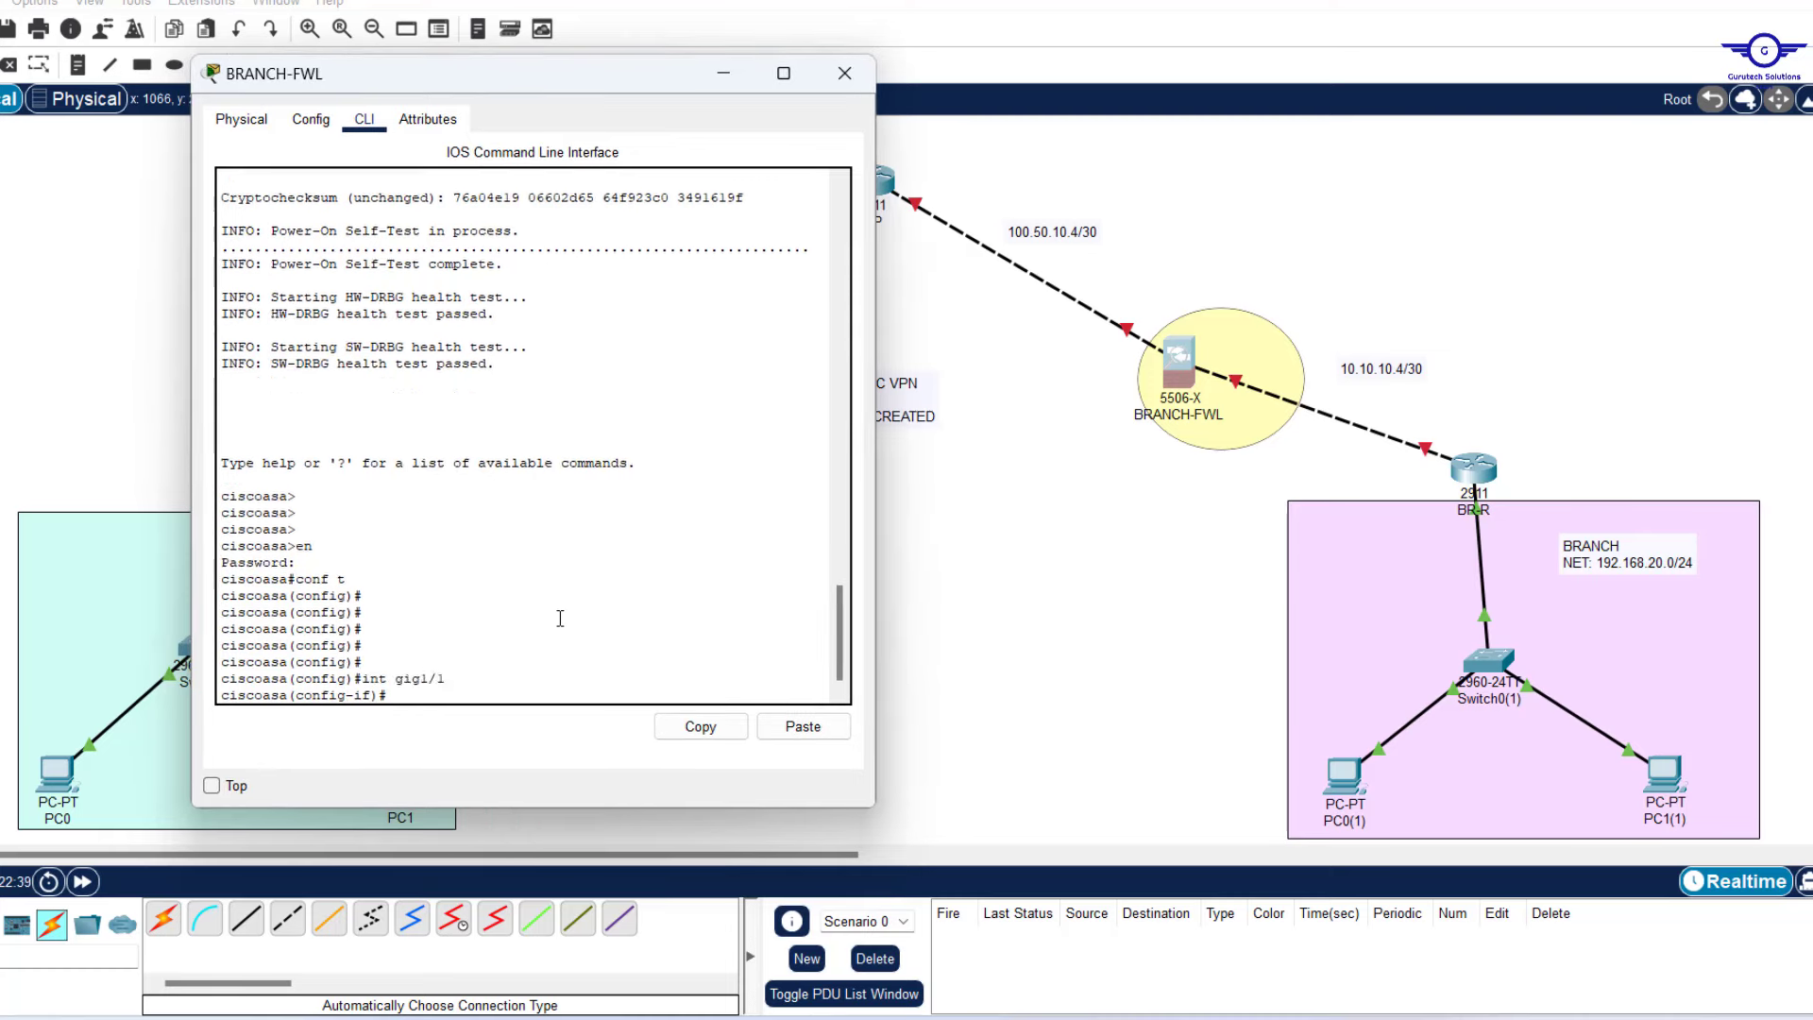
{"action": "type", "text": "no shut"}
{"action": "key", "text": "Return"}
{"action": "key", "text": "Return"}
{"action": "key", "text": "Return"}
{"action": "key", "text": "Return"}
{"action": "key", "text": "Return"}
{"action": "key", "text": "Return"}
{"action": "key", "text": "Return"}
{"action": "type", "text": "ip add 100.50.10.6 255.255.255.252"}
{"action": "key", "text": "Return"}
{"action": "key", "text": "Return"}
{"action": "key", "text": "Return"}
{"action": "key", "text": "Return"}
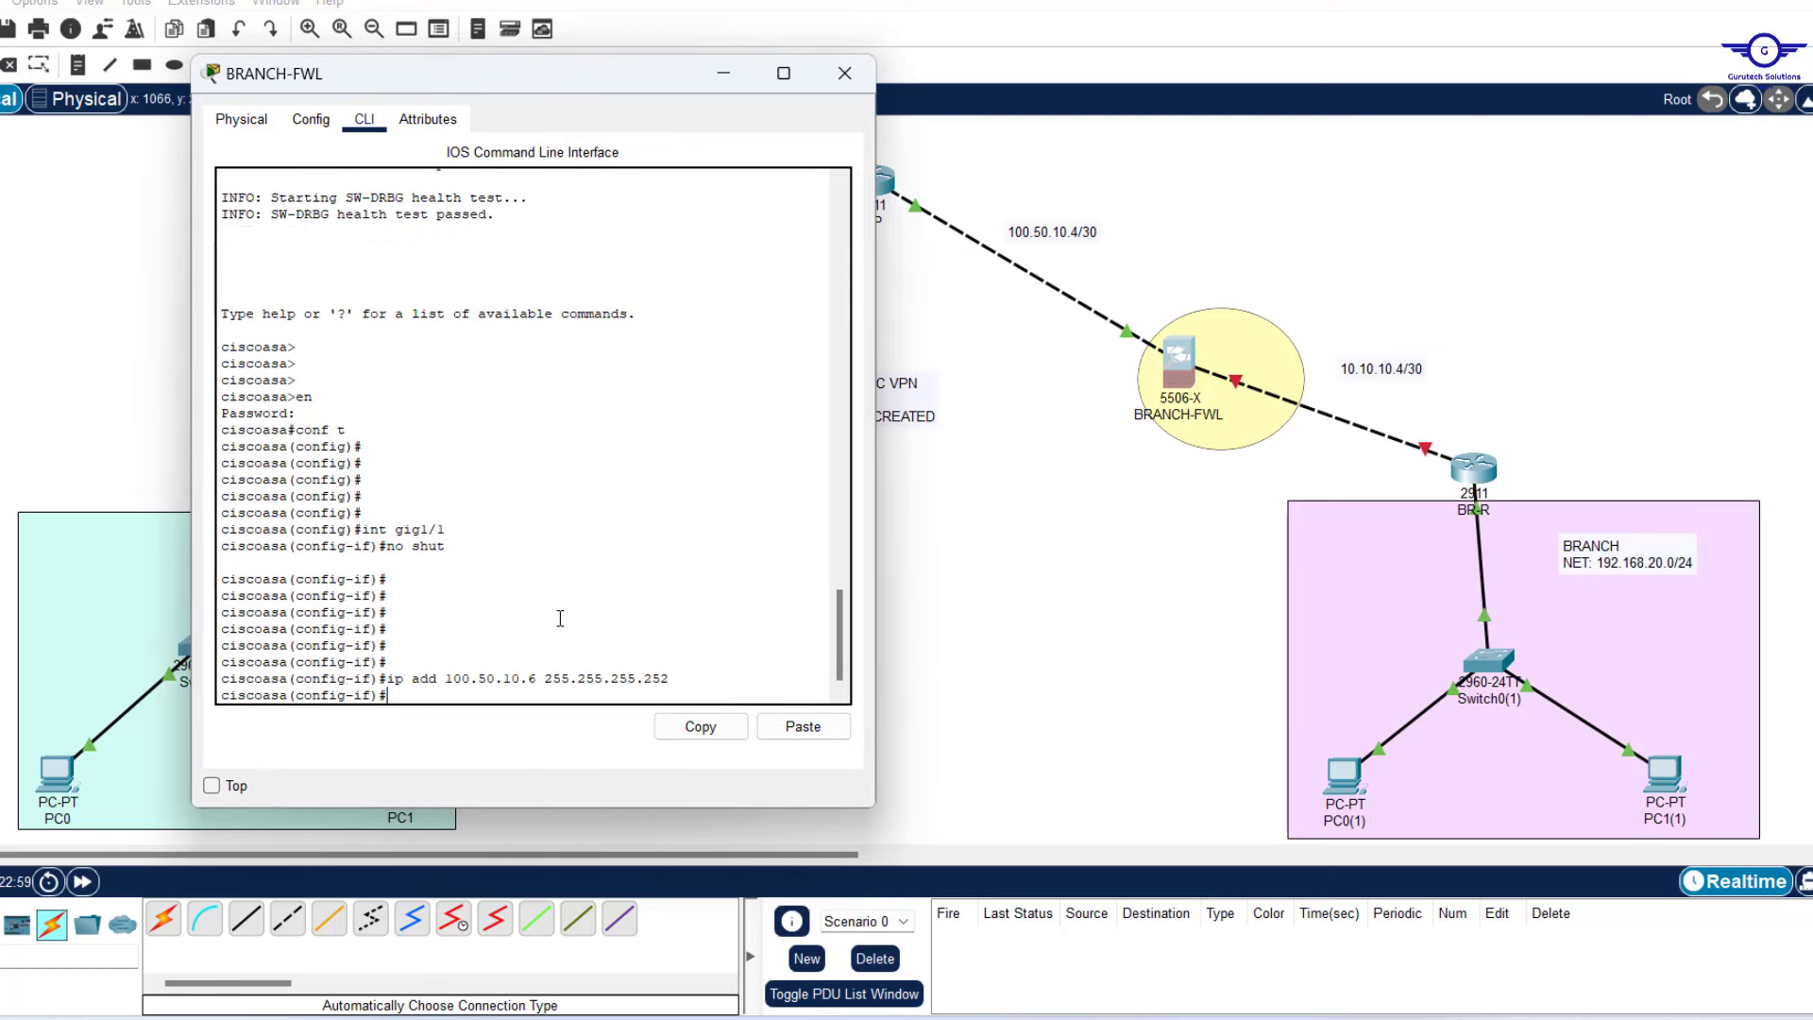
{"action": "type", "text": "nameif OUTSIDE"}
{"action": "key", "text": "Return"}
{"action": "key", "text": "Return"}
{"action": "key", "text": "Return"}
{"action": "key", "text": "Return"}
{"action": "key", "text": "Return"}
{"action": "type", "text": "SECurity-level 0"}
{"action": "key", "text": "Return"}
{"action": "type", "text": "EX"}
Enable gig1/2, address it 10.10.10.6 255.255.255.252, and name it INSIDE.
{"action": "key", "text": "Return"}
{"action": "key", "text": "Return"}
{"action": "type", "text": "int gig1/2"}
{"action": "key", "text": "Return"}
{"action": "type", "text": "no shut"}
{"action": "key", "text": "Return"}
{"action": "key", "text": "Up"}
{"action": "key", "text": "Up"}
{"action": "key", "text": "Up"}
{"action": "key", "text": "Up"}
{"action": "key", "text": "Up"}
{"action": "key", "text": "Up"}
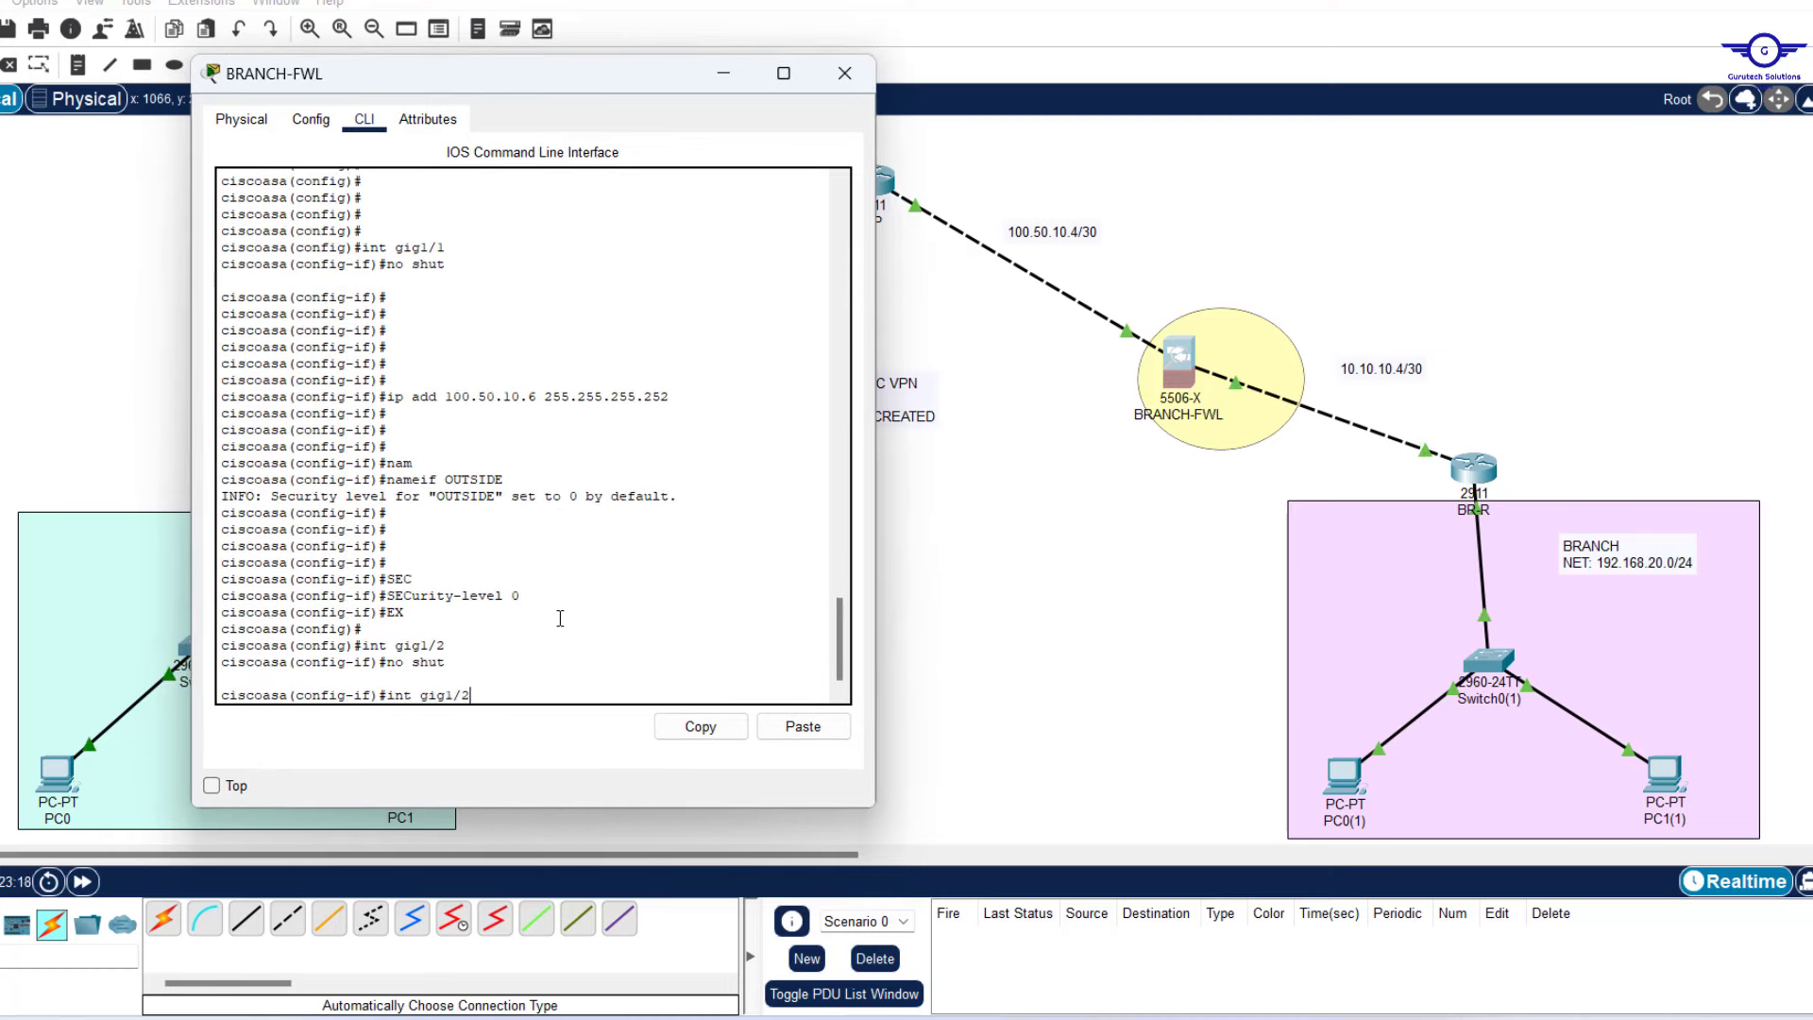
{"action": "key", "text": "Left"}
{"action": "key", "text": "Left"}
{"action": "key", "text": "Left"}
{"action": "key", "text": "Left"}
{"action": "key", "text": "Left"}
{"action": "key", "text": "Left"}
{"action": "key", "text": "Left"}
{"action": "key", "text": "Left"}
{"action": "key", "text": "Left"}
{"action": "key", "text": "Left"}
{"action": "key", "text": "Left"}
{"action": "key", "text": "Left"}
{"action": "key", "text": "Left"}
{"action": "key", "text": "Left"}
{"action": "key", "text": "Left"}
{"action": "key", "text": "Left"}
{"action": "key", "text": "BackSpace"}
{"action": "key", "text": "BackSpace"}
{"action": "key", "text": "BackSpace"}
{"action": "key", "text": "BackSpace"}
{"action": "key", "text": "BackSpace"}
{"action": "key", "text": "BackSpace"}
{"action": "key", "text": "BackSpace"}
{"action": "key", "text": "BackSpace"}
{"action": "key", "text": "BackSpace"}
{"action": "type", "text": ".10.6"}
{"action": "key", "text": "Return"}
{"action": "key", "text": "Return"}
{"action": "type", "text": "nameif INSIDE"}
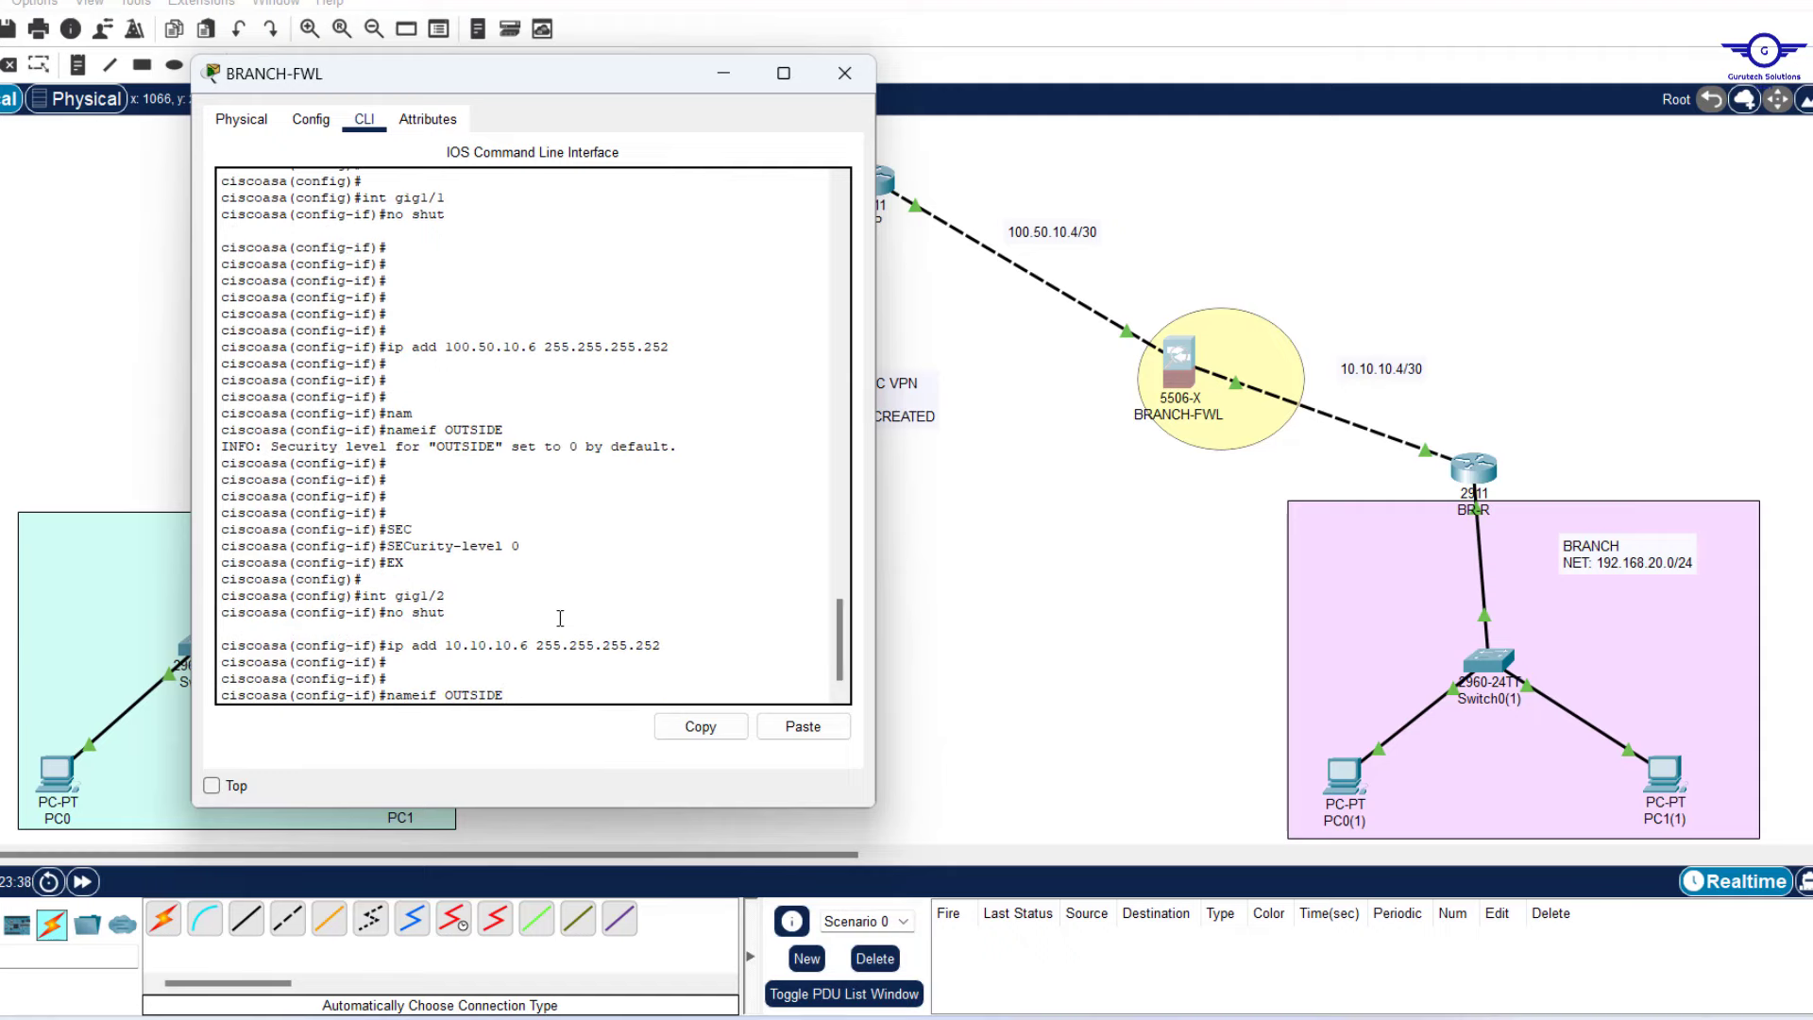
Set gig1/2's security level to 100 and leave interface configuration.
{"action": "key", "text": "Return"}
{"action": "key", "text": "Up"}
{"action": "key", "text": "Up"}
{"action": "key", "text": "Up"}
{"action": "key", "text": "Up"}
{"action": "key", "text": "Up"}
{"action": "key", "text": "Up"}
{"action": "key", "text": "Left"}
{"action": "type", "text": "10"}
{"action": "key", "text": "Return"}
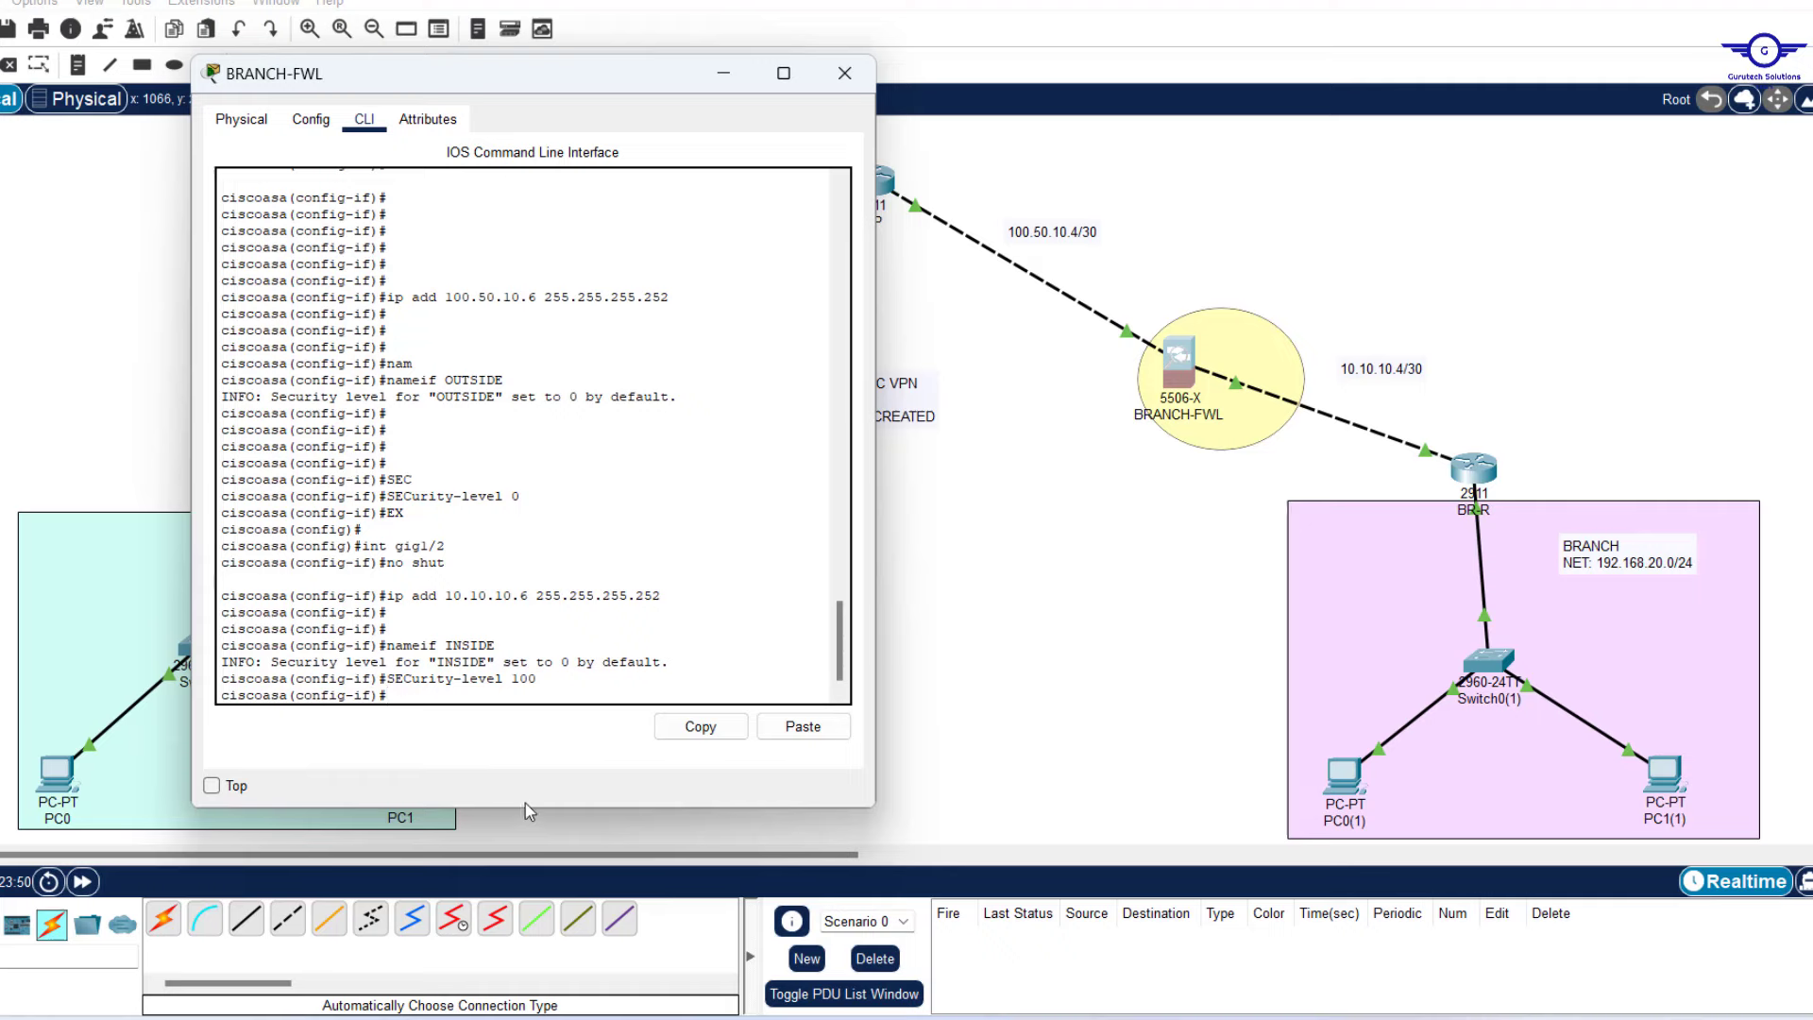
{"action": "left_click_drag", "start_coordinate": [525, 815], "coordinate": [510, 900]}
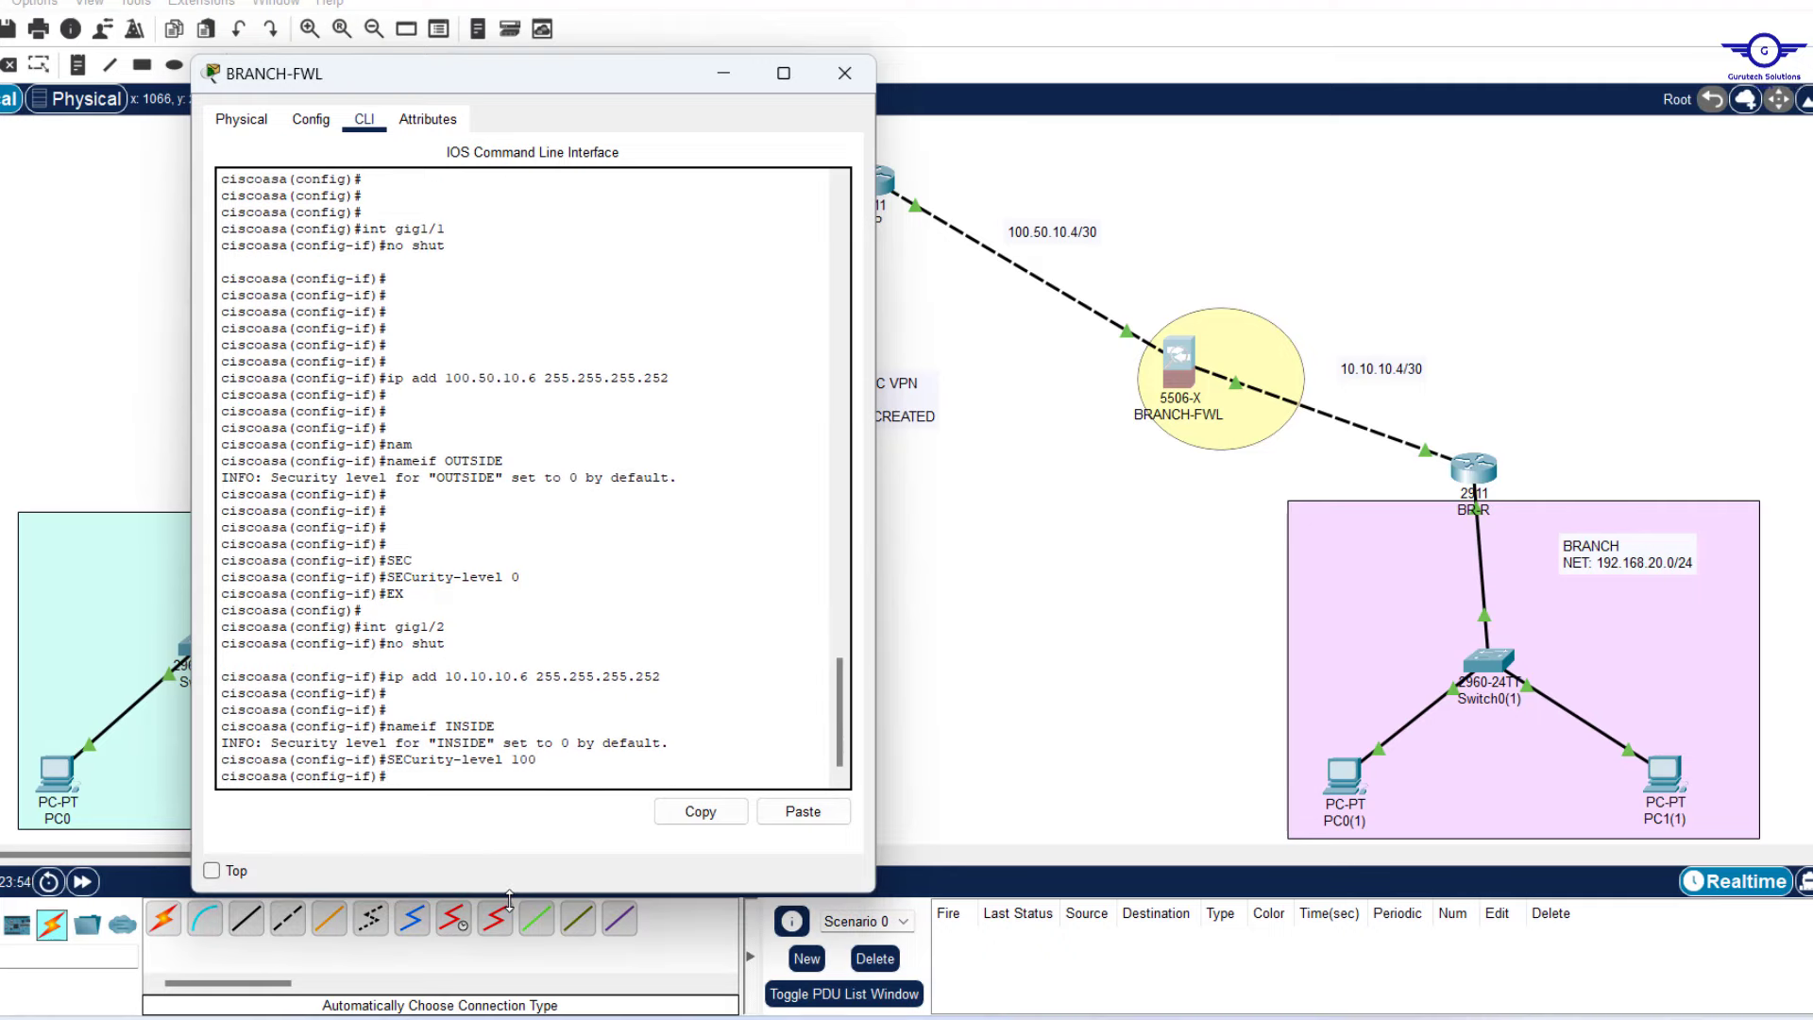
{"action": "type", "text": "EX"}
{"action": "key", "text": "Return"}
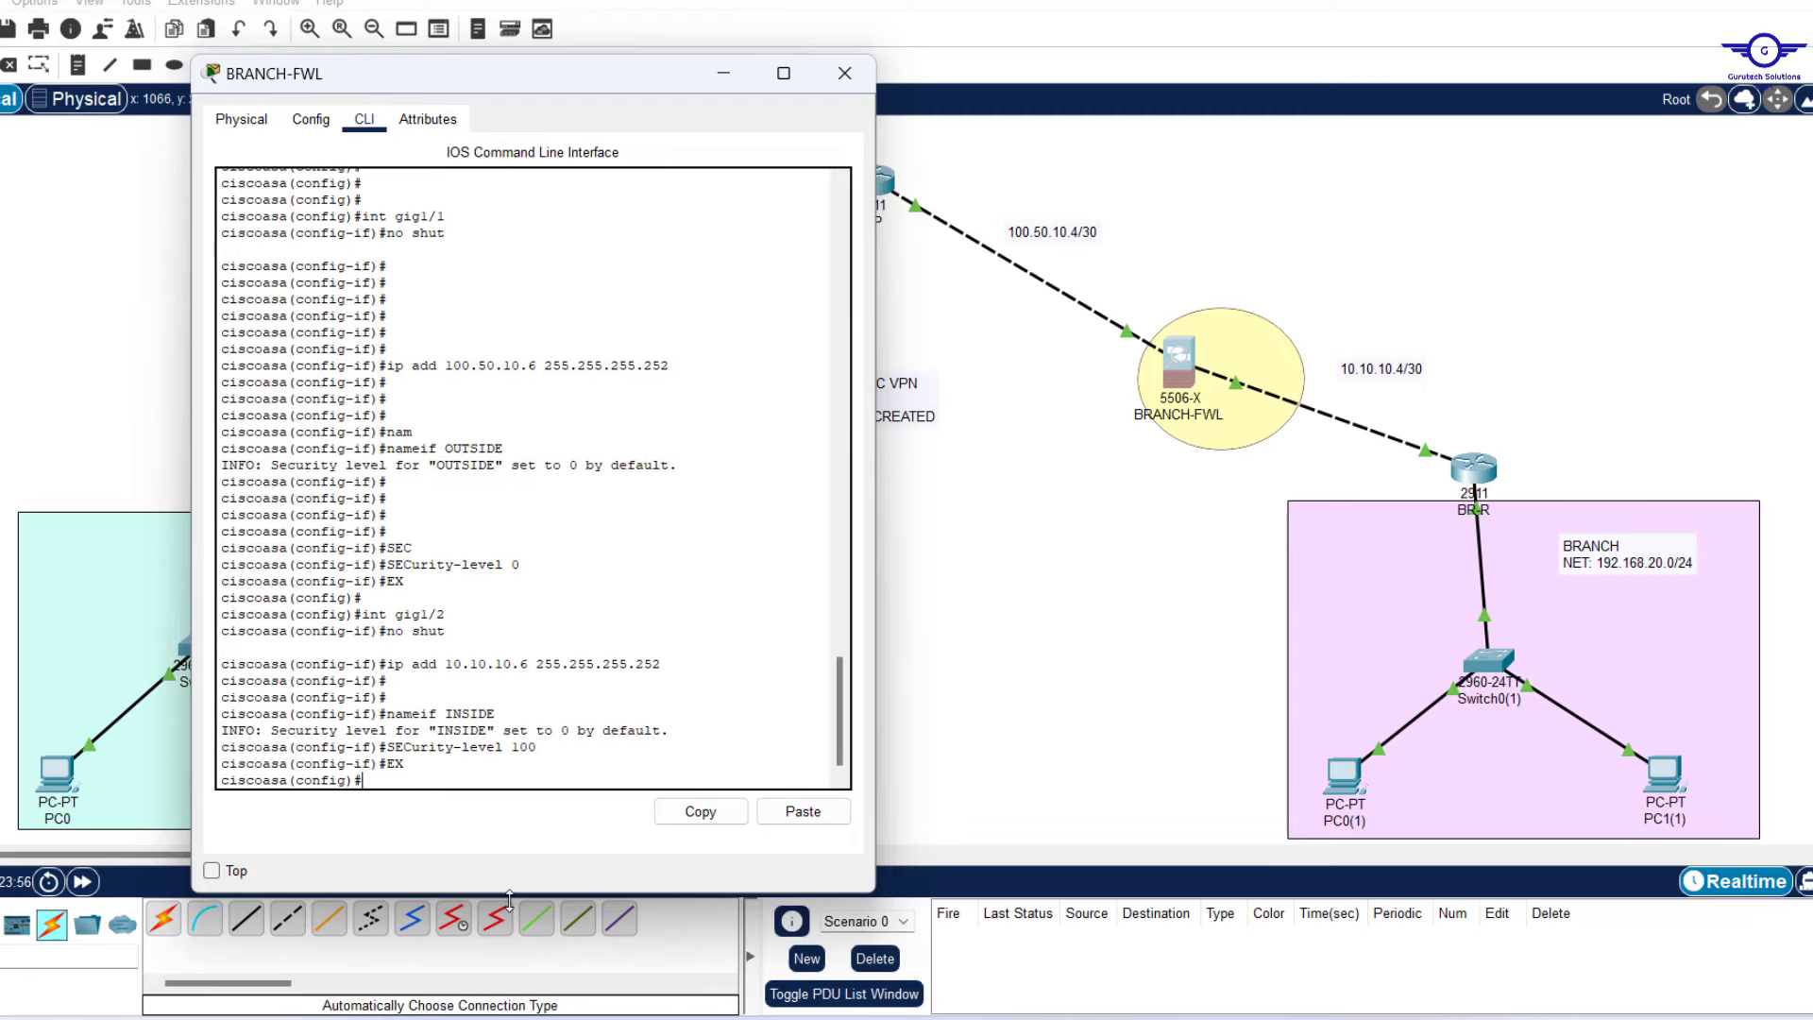
{"action": "key", "text": "Return"}
{"action": "key", "text": "Return"}
{"action": "key", "text": "Return"}
Save BRANCH-FWL's running configuration with wr mem.
{"action": "type", "text": "WR"}
{"action": "key", "text": "Return"}
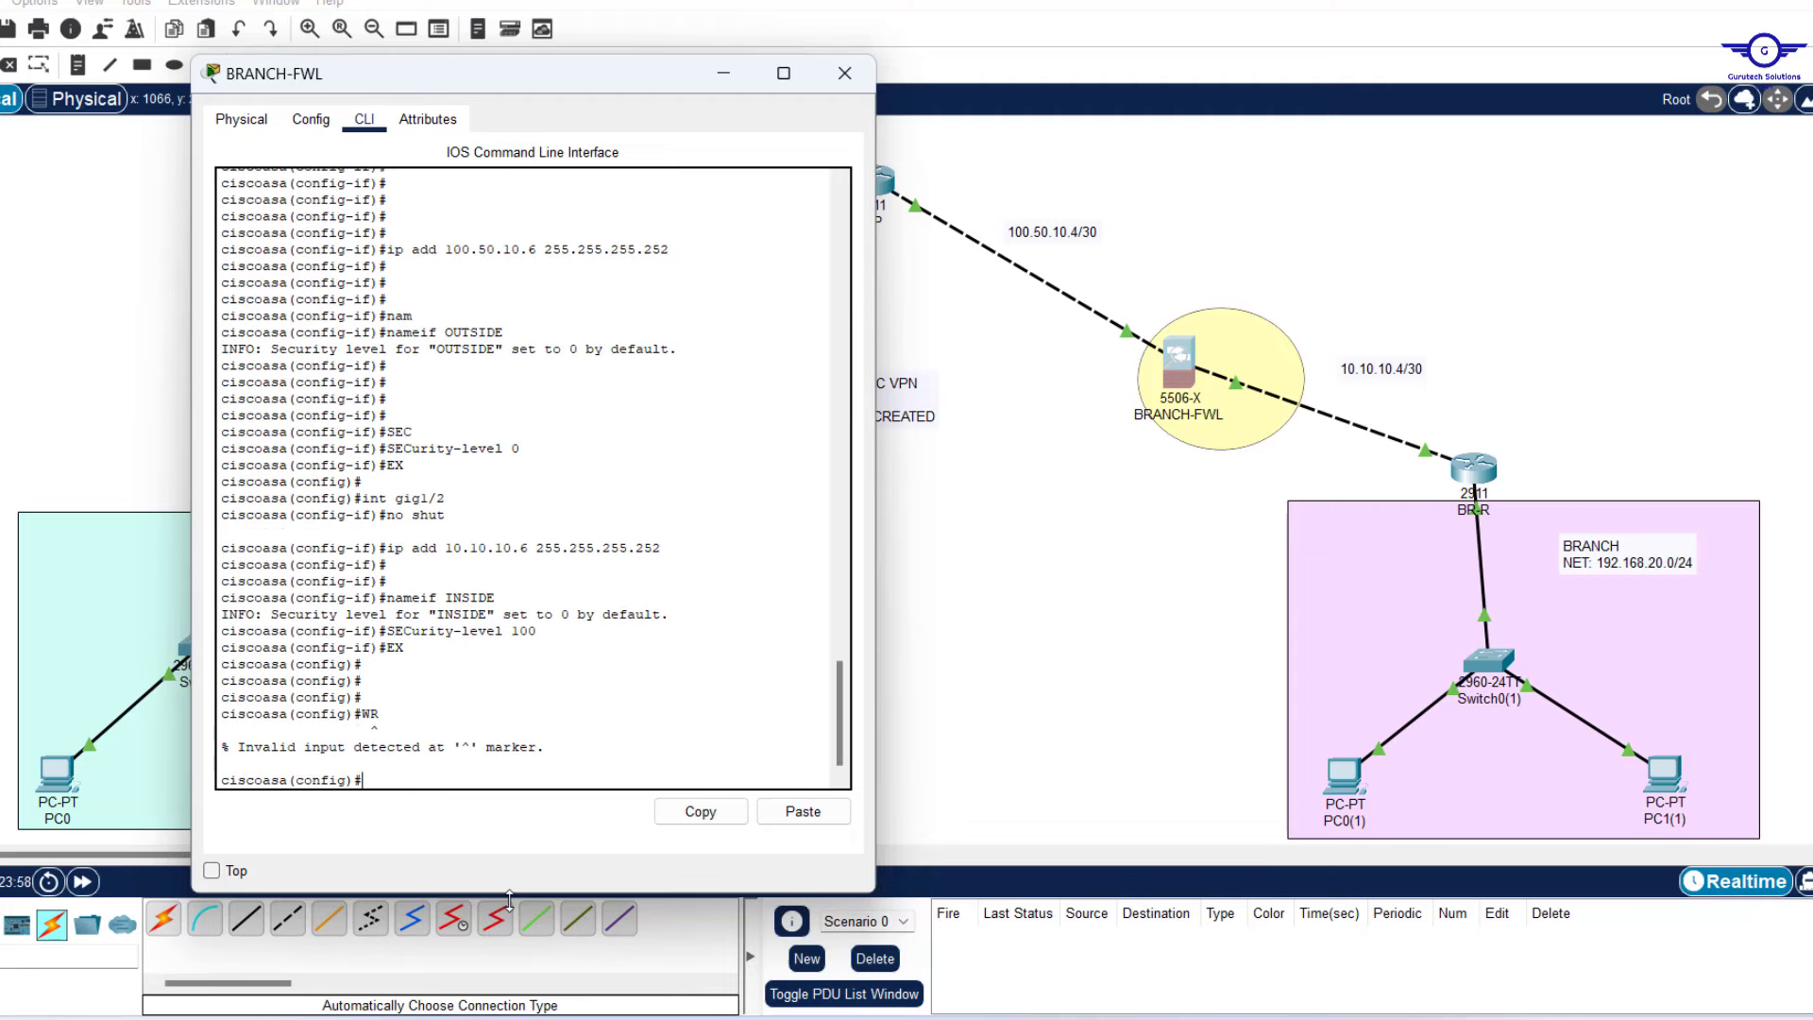
{"action": "type", "text": "WR MEM"}
{"action": "key", "text": "Return"}
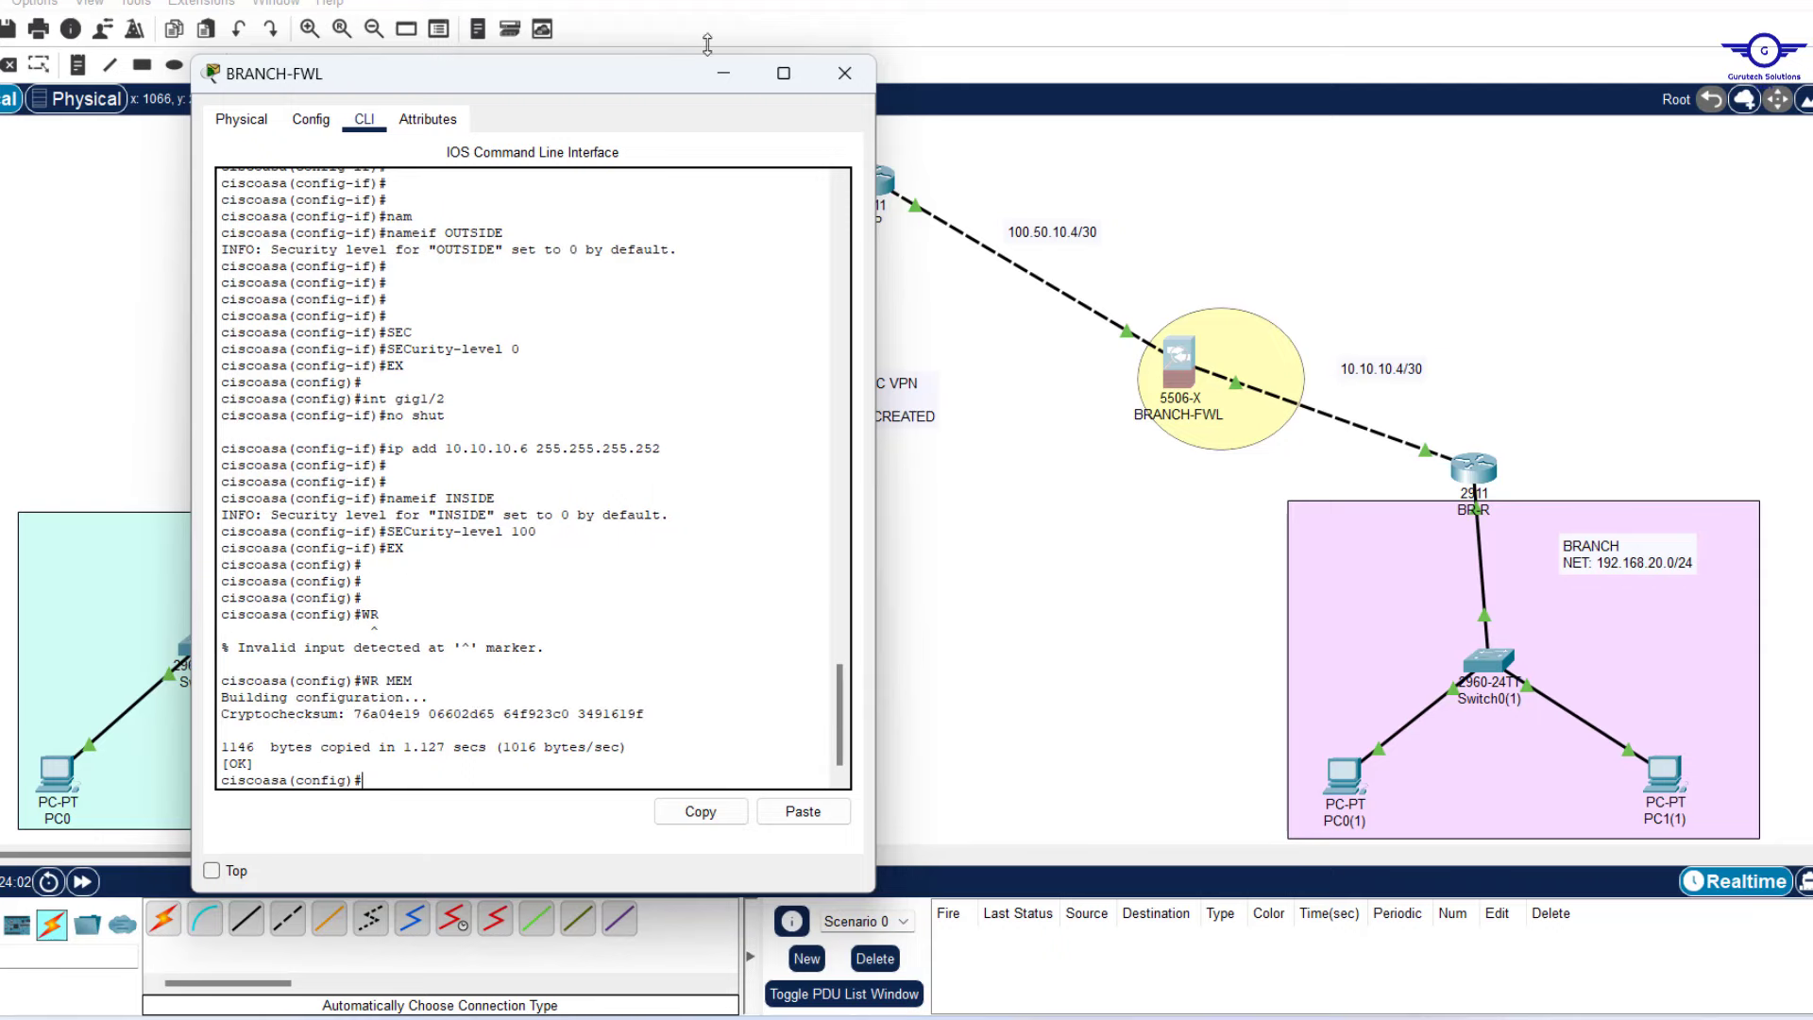
Review planned steps 5–6, object network NAT and inspection policies, then reopen HQ-FWL's console.
{"action": "left_click", "coordinate": [722, 76]}
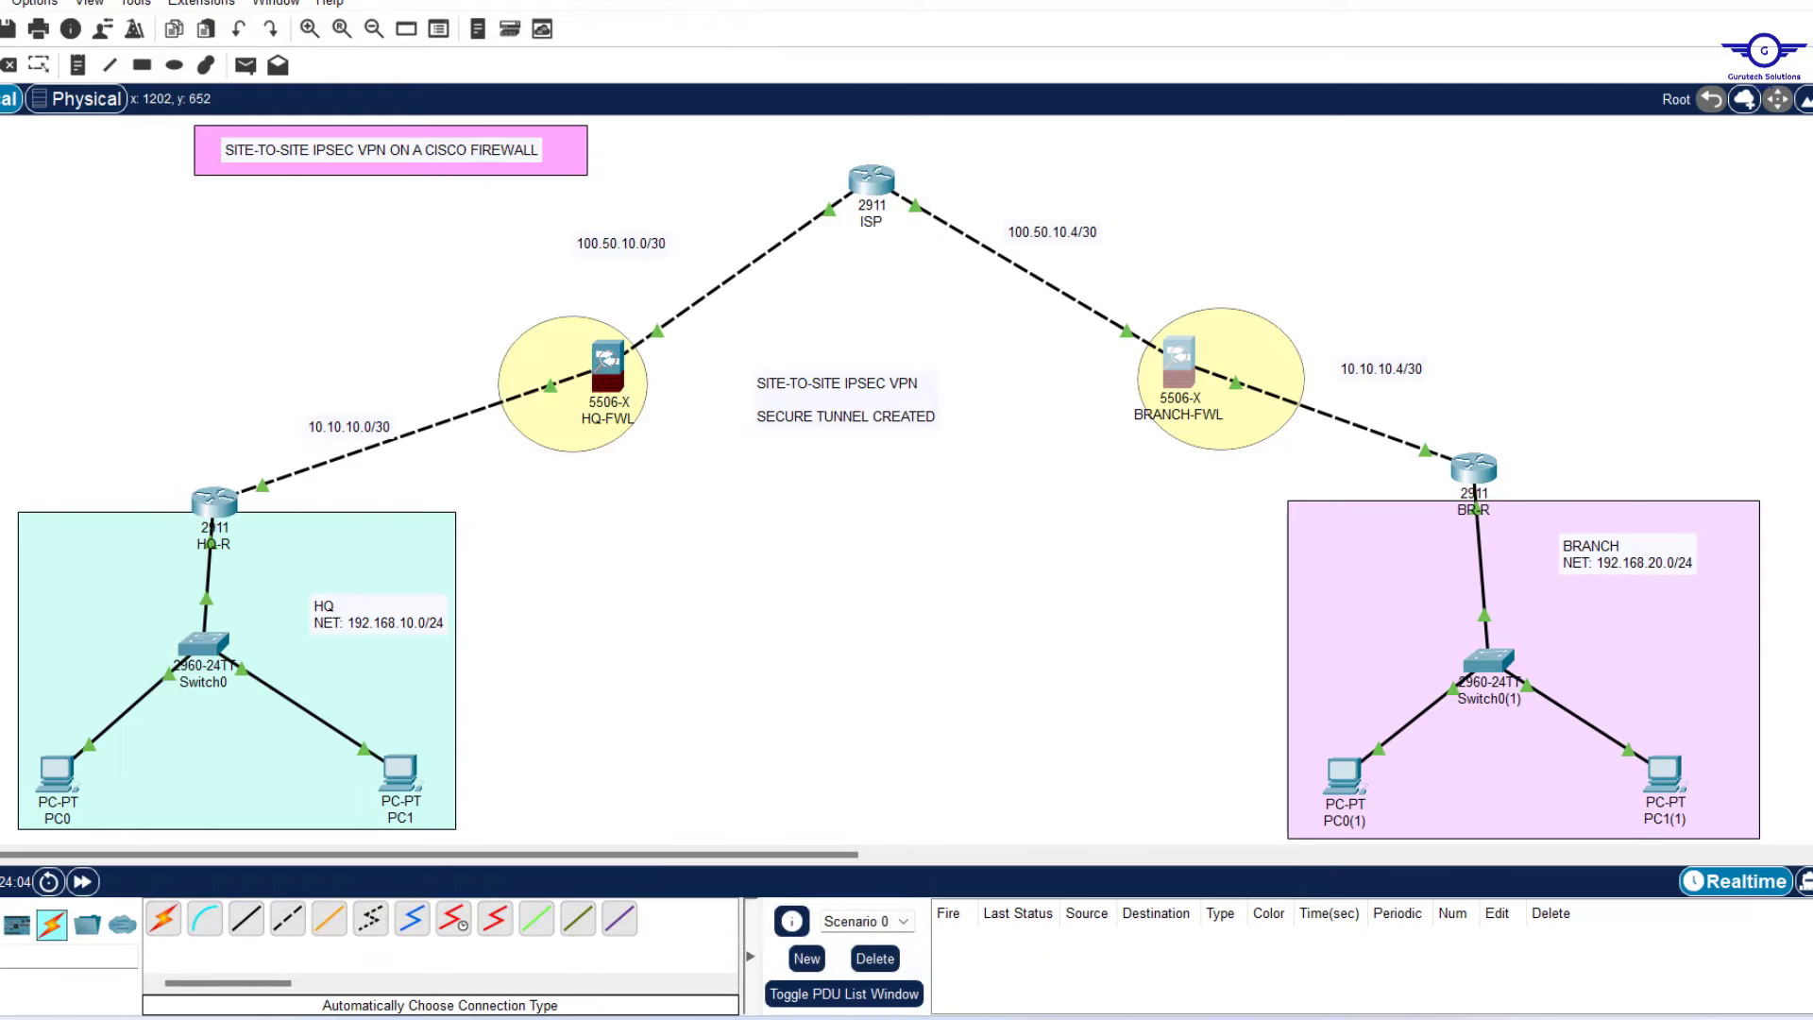
{"action": "left_click", "coordinate": [1178, 1018]}
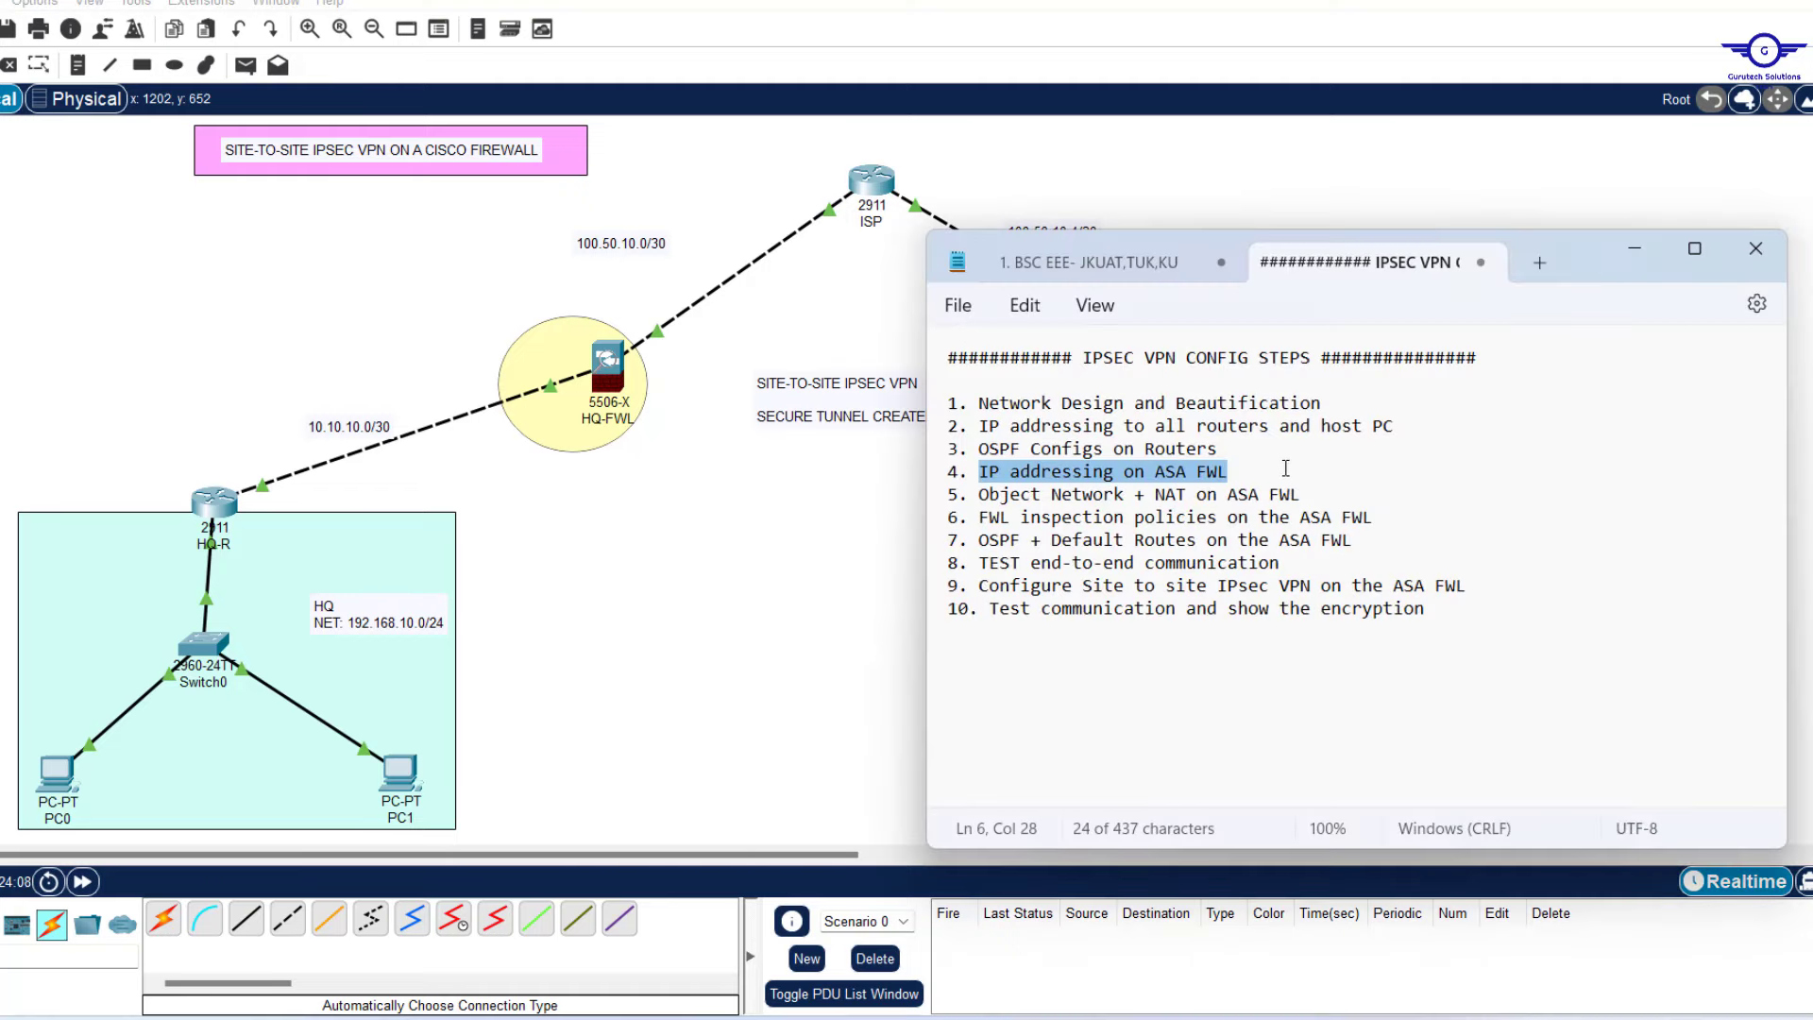
{"action": "left_click_drag", "start_coordinate": [1317, 494], "coordinate": [977, 510]}
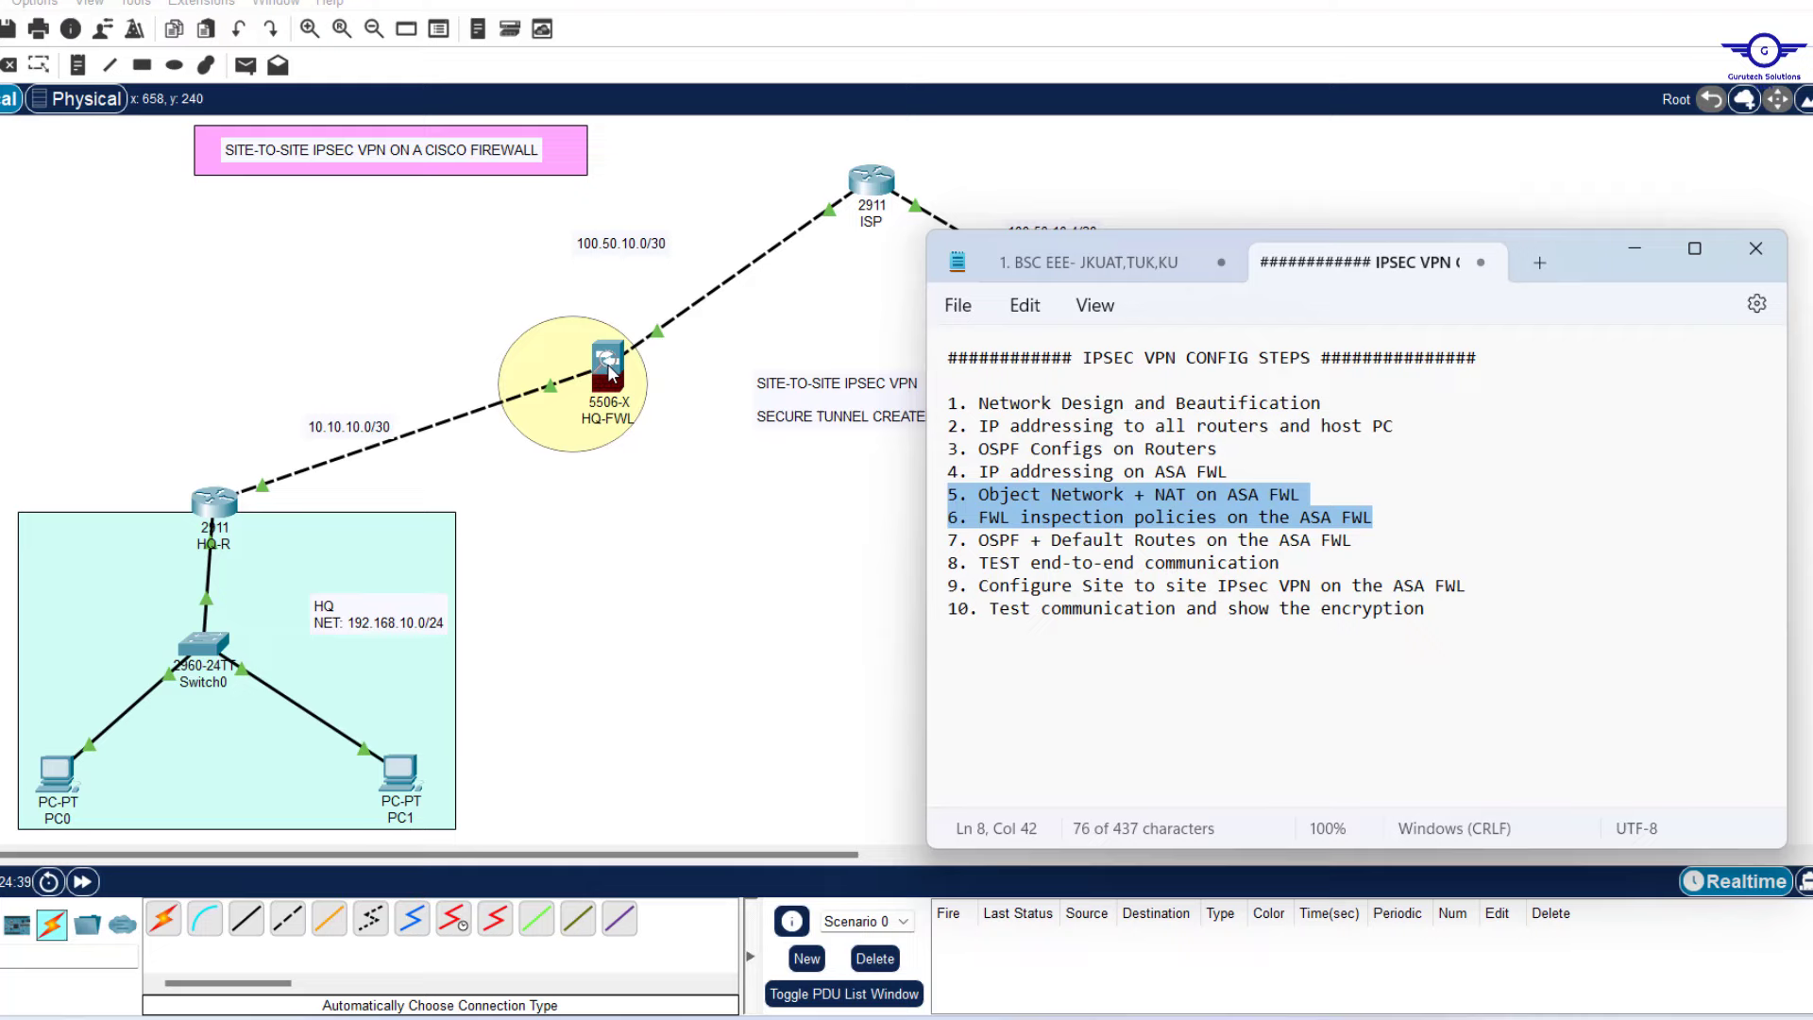
{"action": "left_click", "coordinate": [609, 371]}
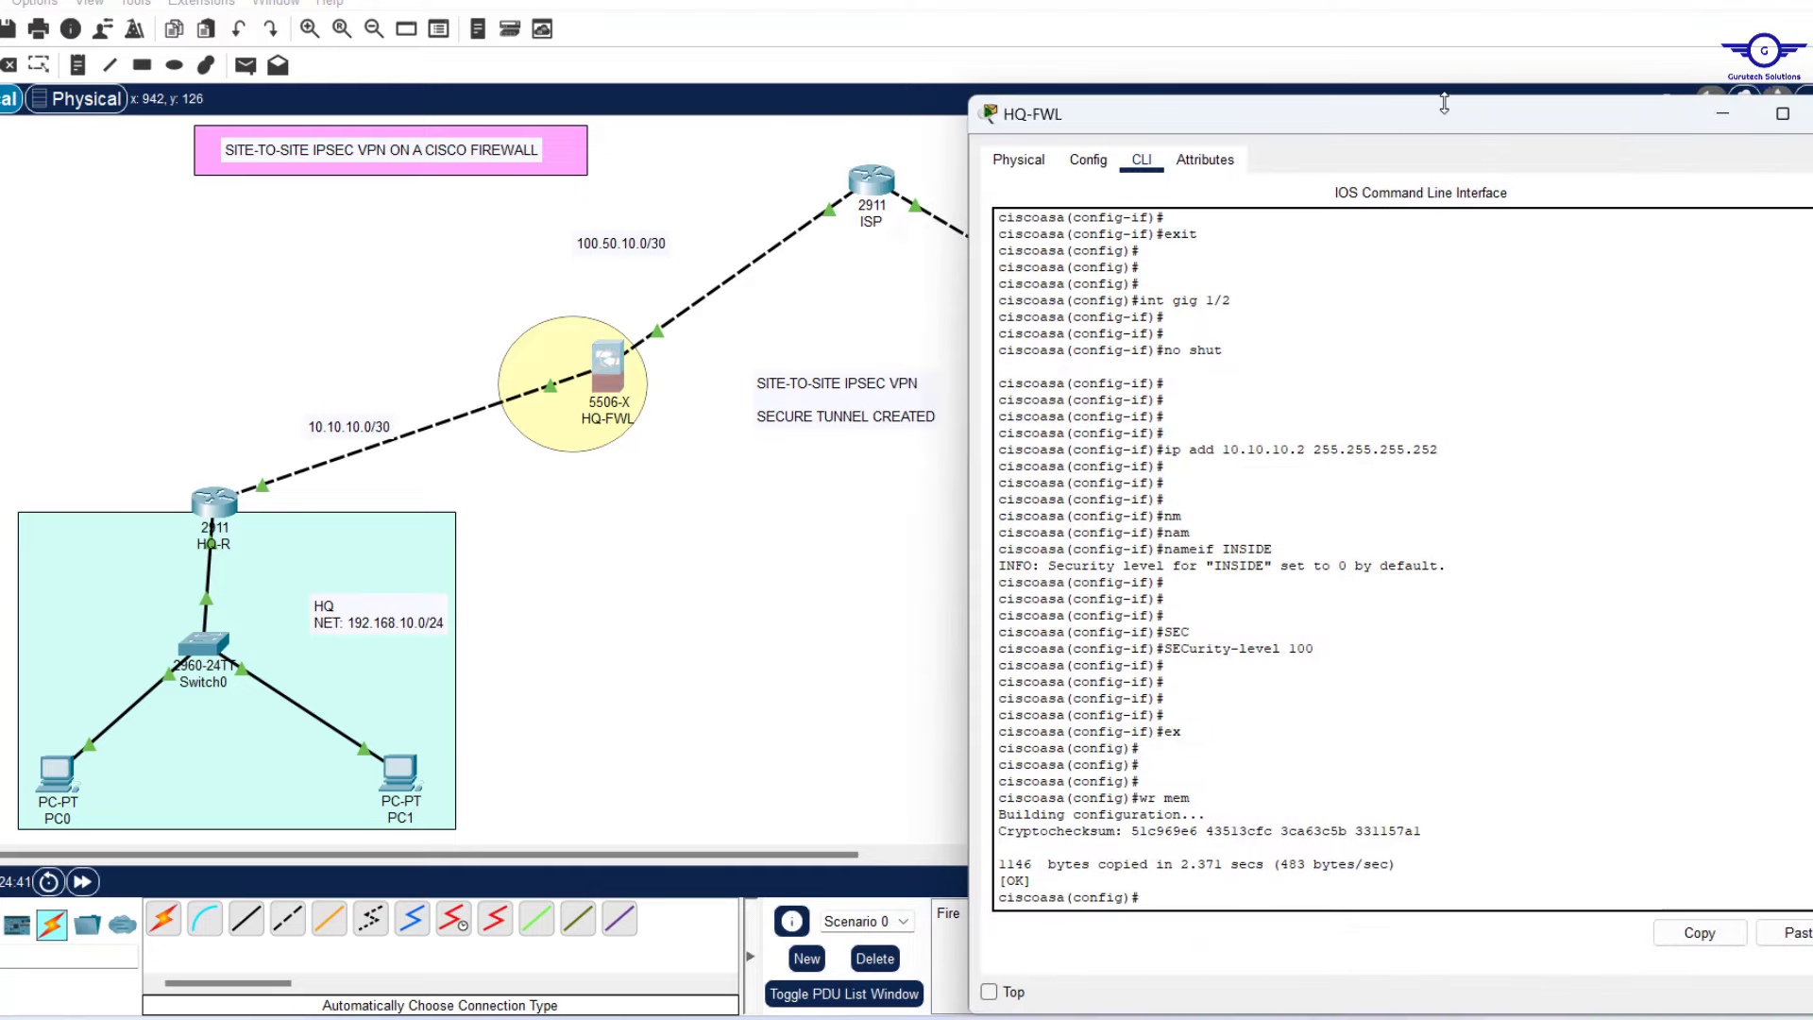
On HQ-FWL, create network object NET1 with subnet 192.168.10.0 255.255.255.0.
{"action": "left_click_drag", "start_coordinate": [1445, 104], "coordinate": [1408, 150]}
{"action": "key", "text": "Return"}
{"action": "key", "text": "Return"}
{"action": "key", "text": "Return"}
{"action": "key", "text": "Return"}
{"action": "key", "text": "Return"}
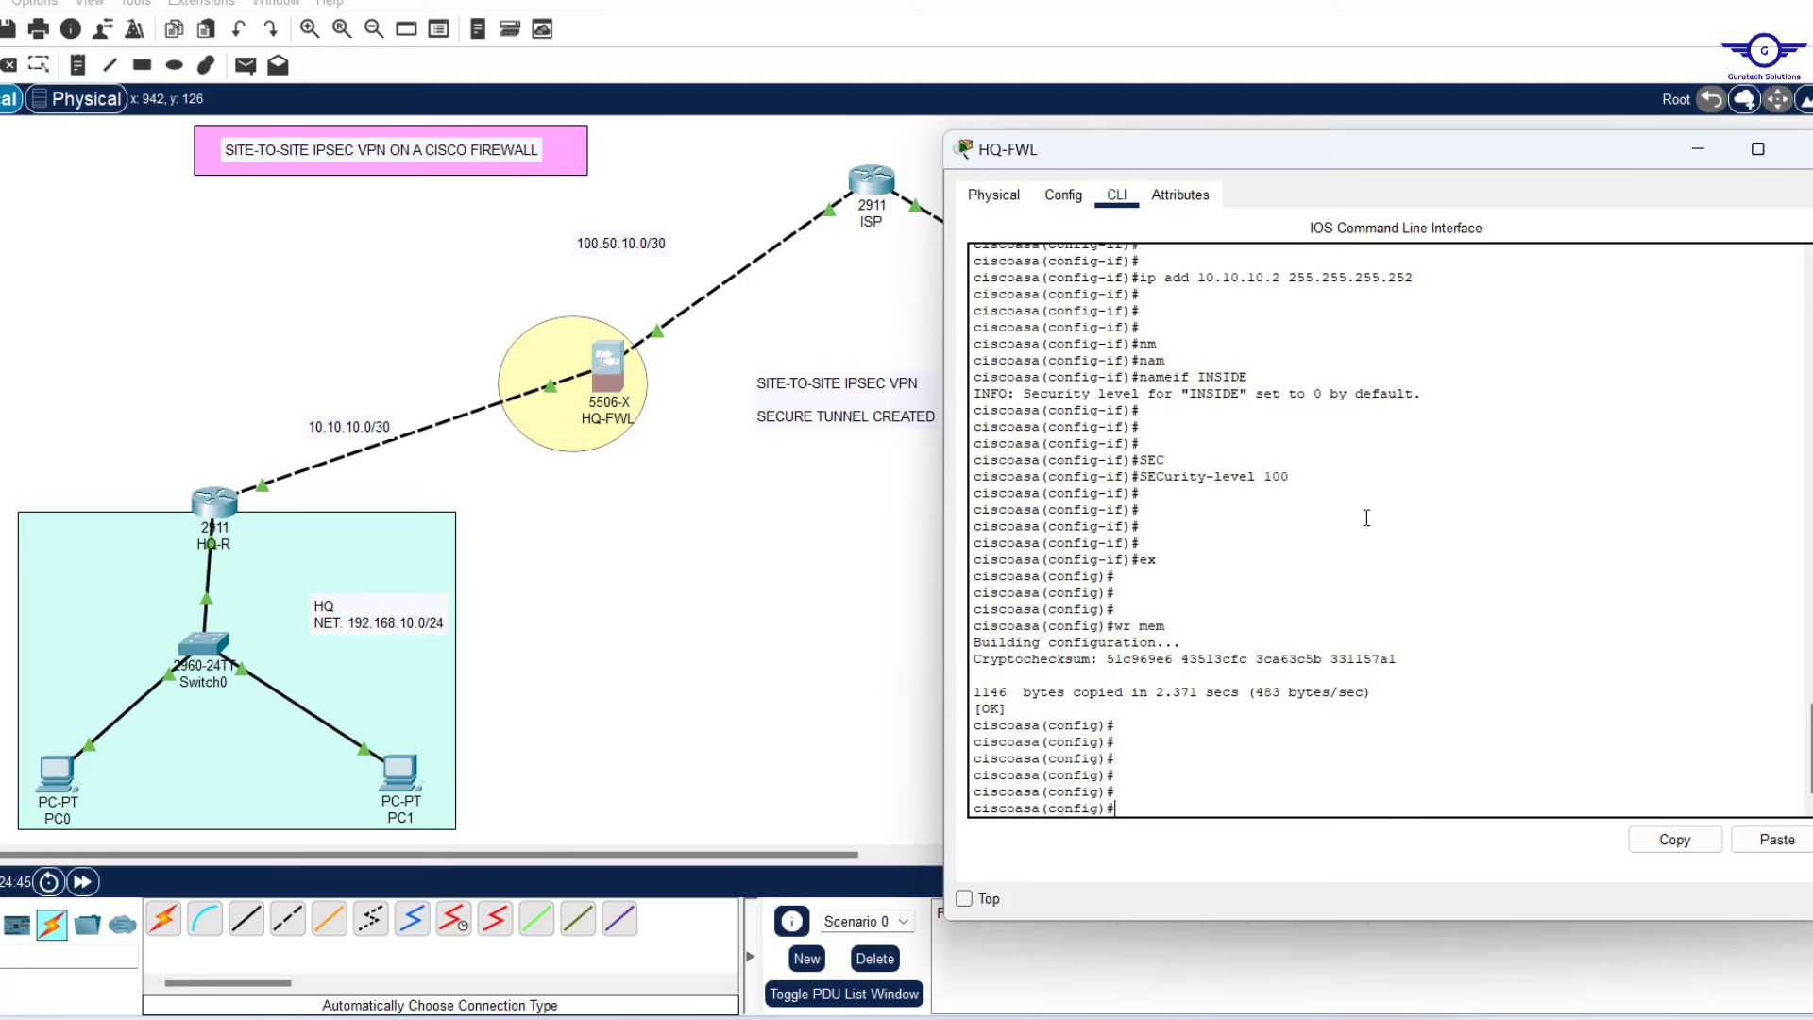
{"action": "type", "text": "object net"}
{"action": "key", "text": "Tab"}
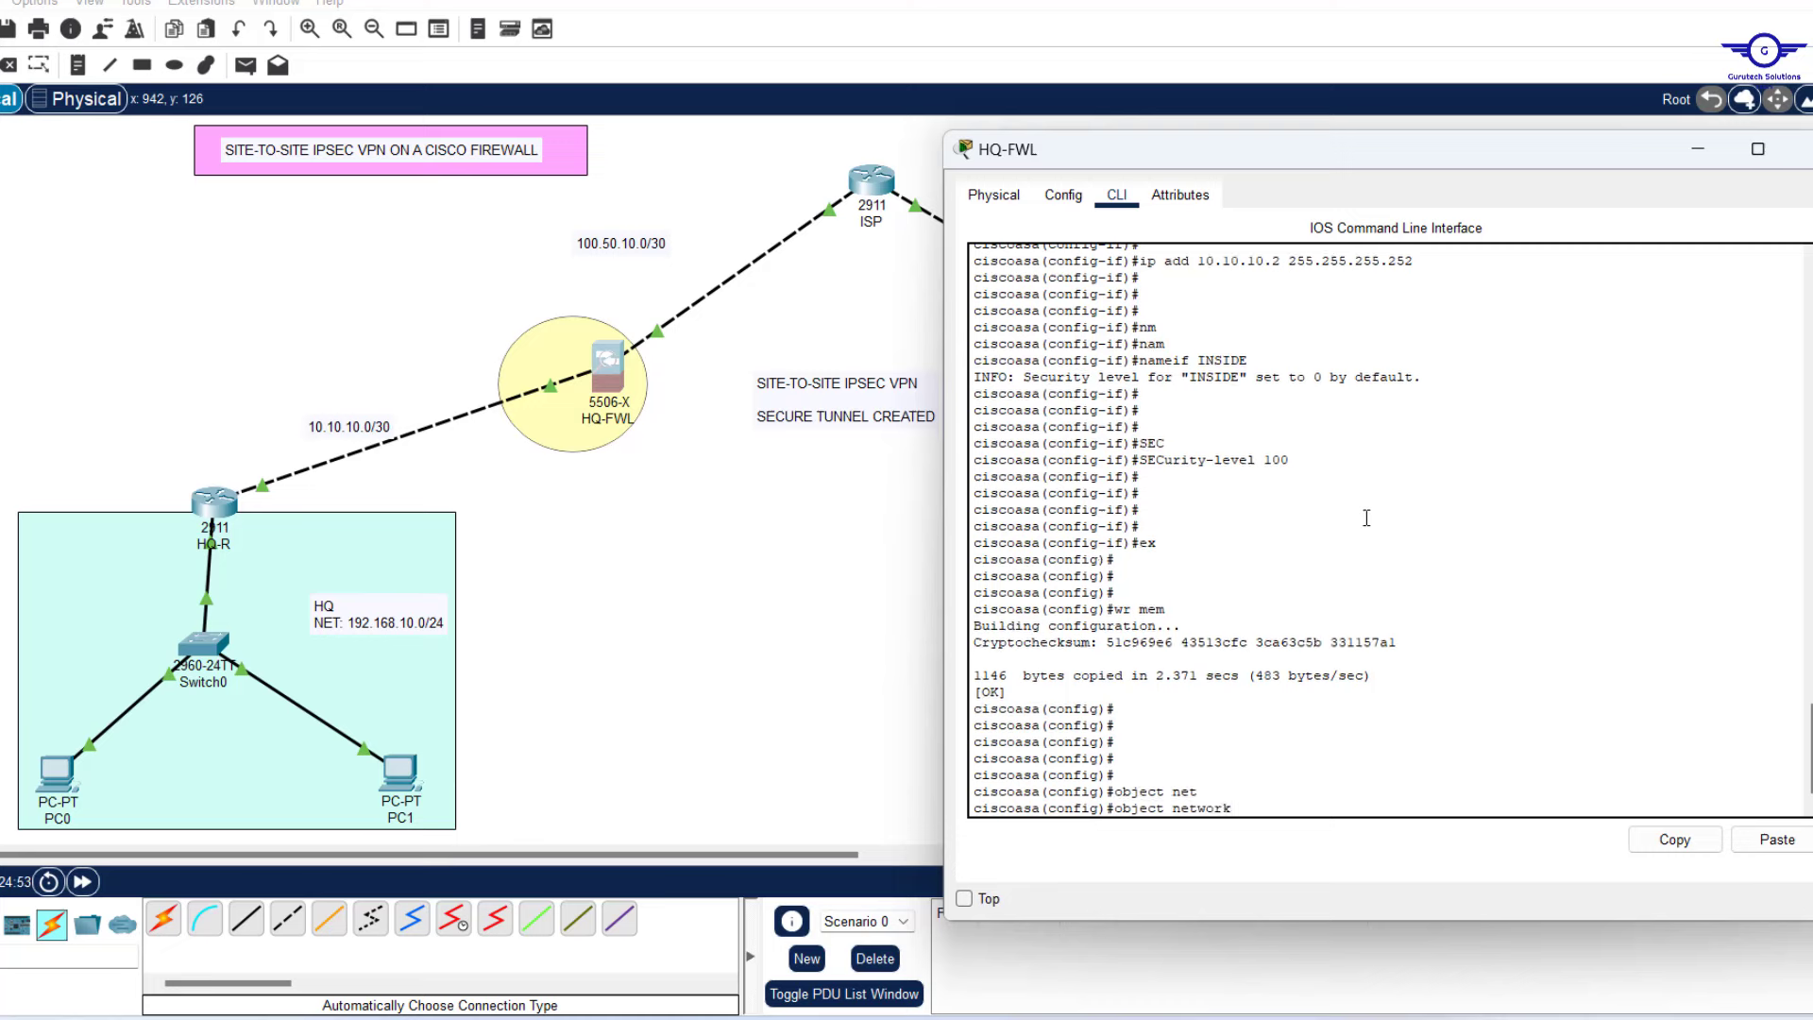
{"action": "type", "text": "NET1"}
{"action": "key", "text": "Return"}
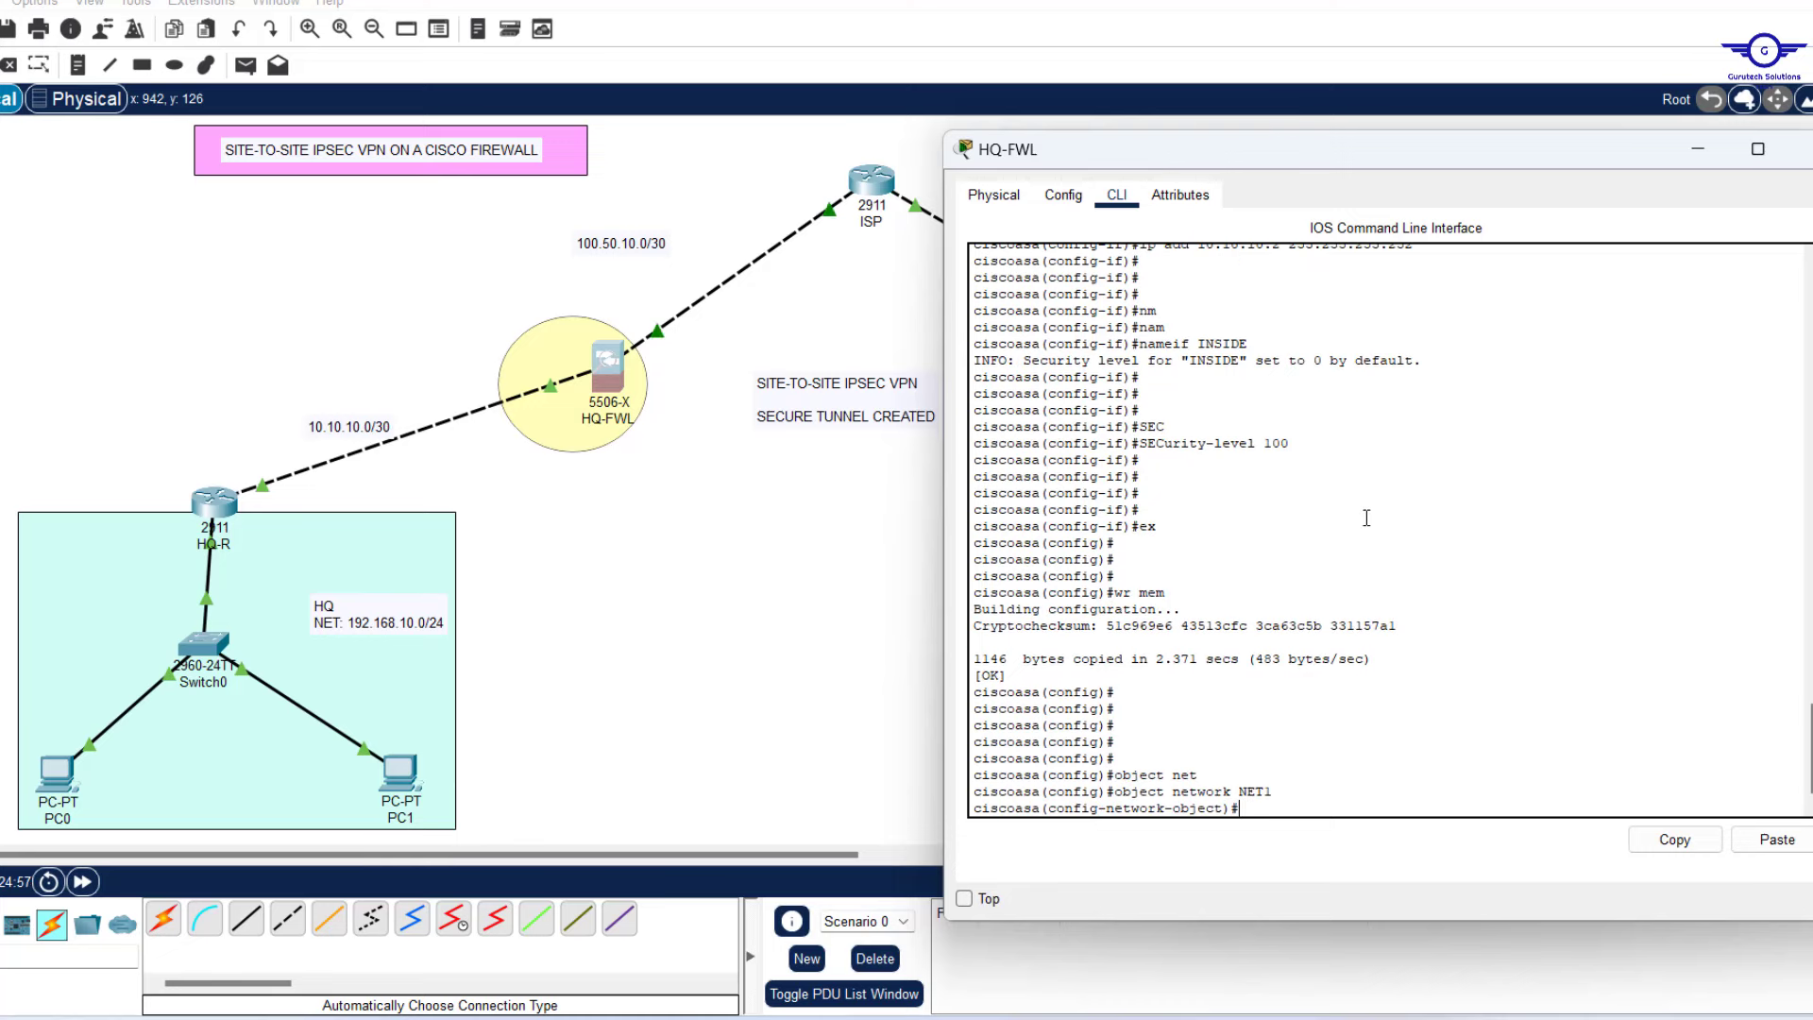
{"action": "type", "text": "sub"}
{"action": "key", "text": "Tab"}
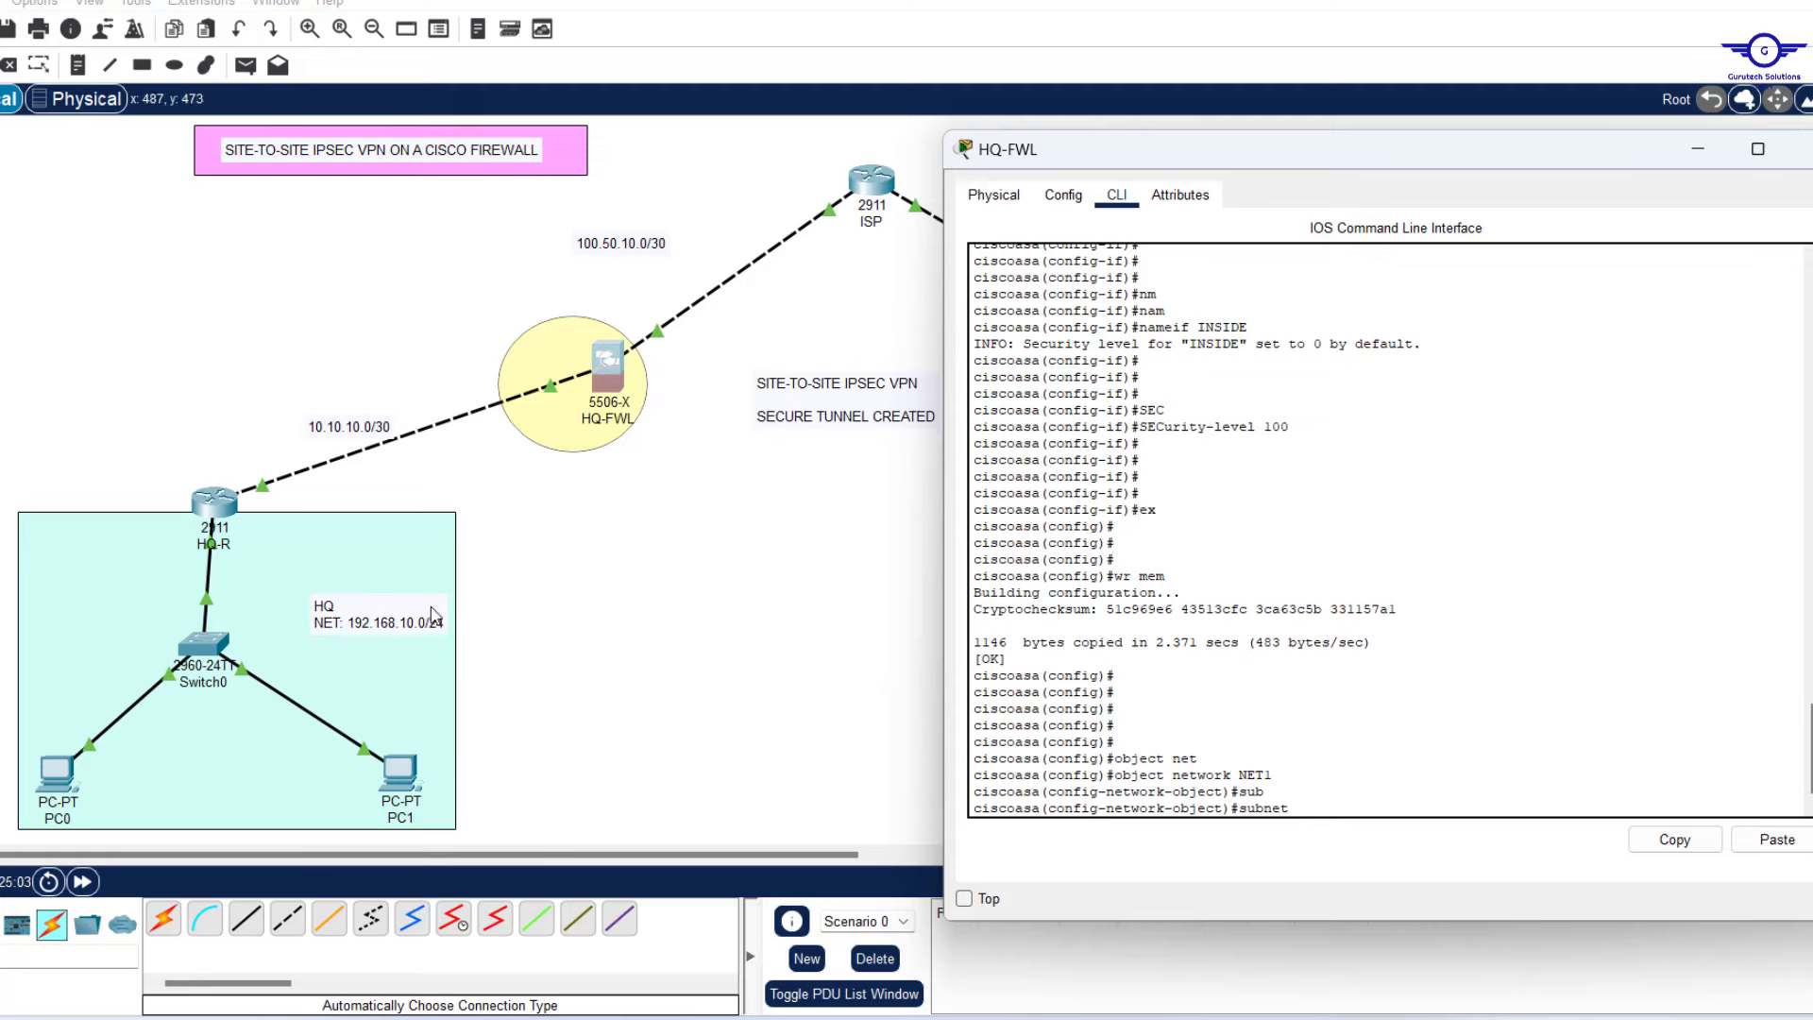
{"action": "type", "text": "192.168.10.0 255.255.255.0"}
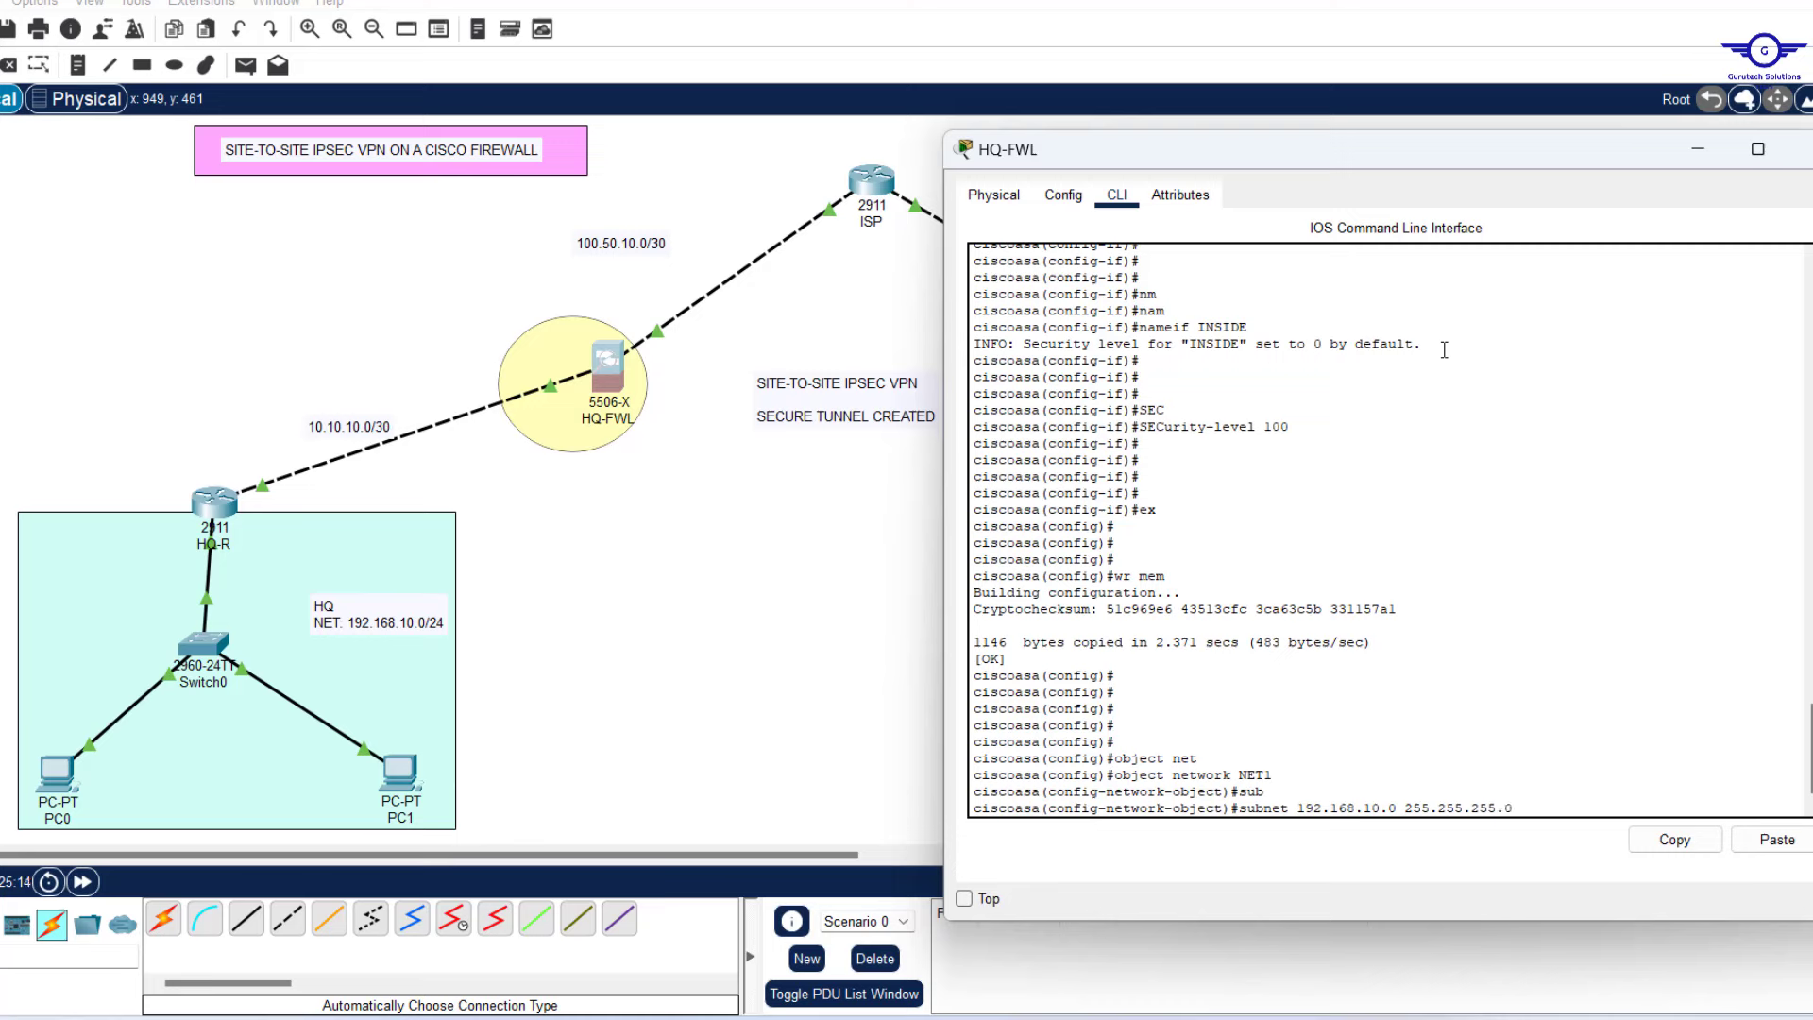
{"action": "key", "text": "Return"}
{"action": "key", "text": "Return"}
{"action": "key", "text": "Return"}
Add dynamic interface NAT from INSIDE to OUTSIDE to NET1, then return to global configuration mode.
{"action": "type", "text": "na"}
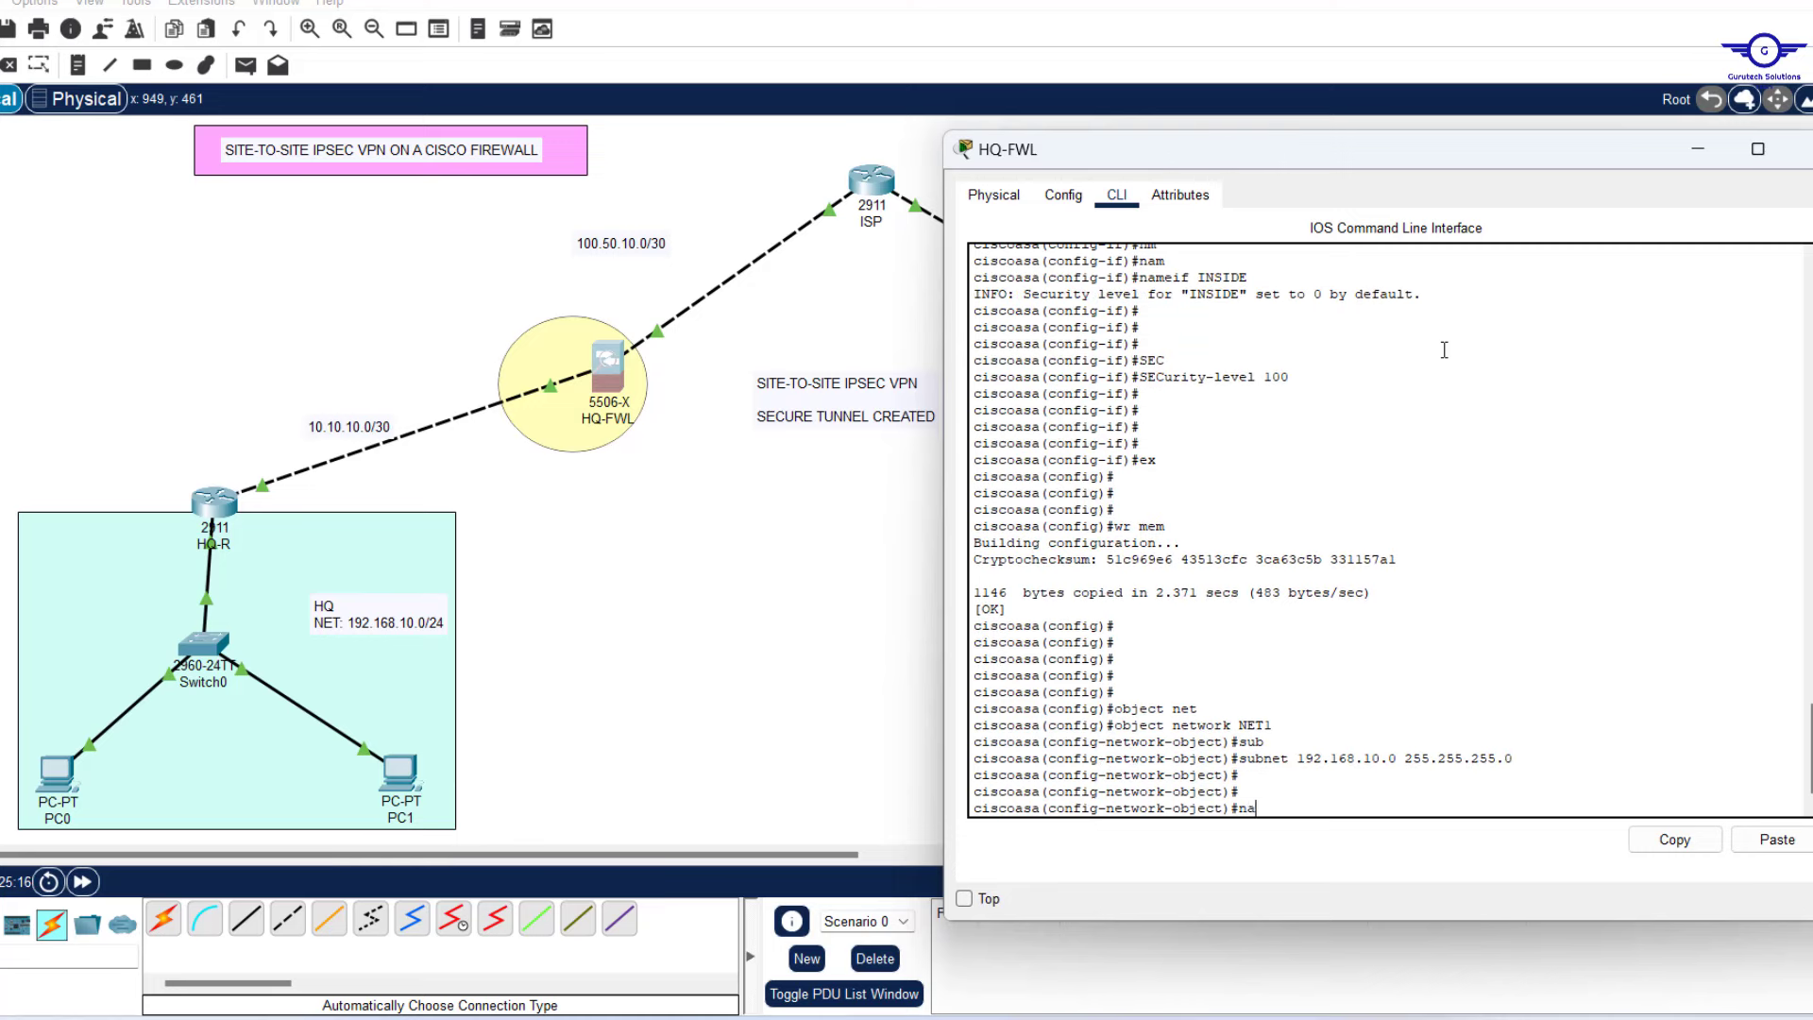
{"action": "type", "text": "t (INSIDE,OUTSIDE) dyn"}
{"action": "key", "text": "Tab"}
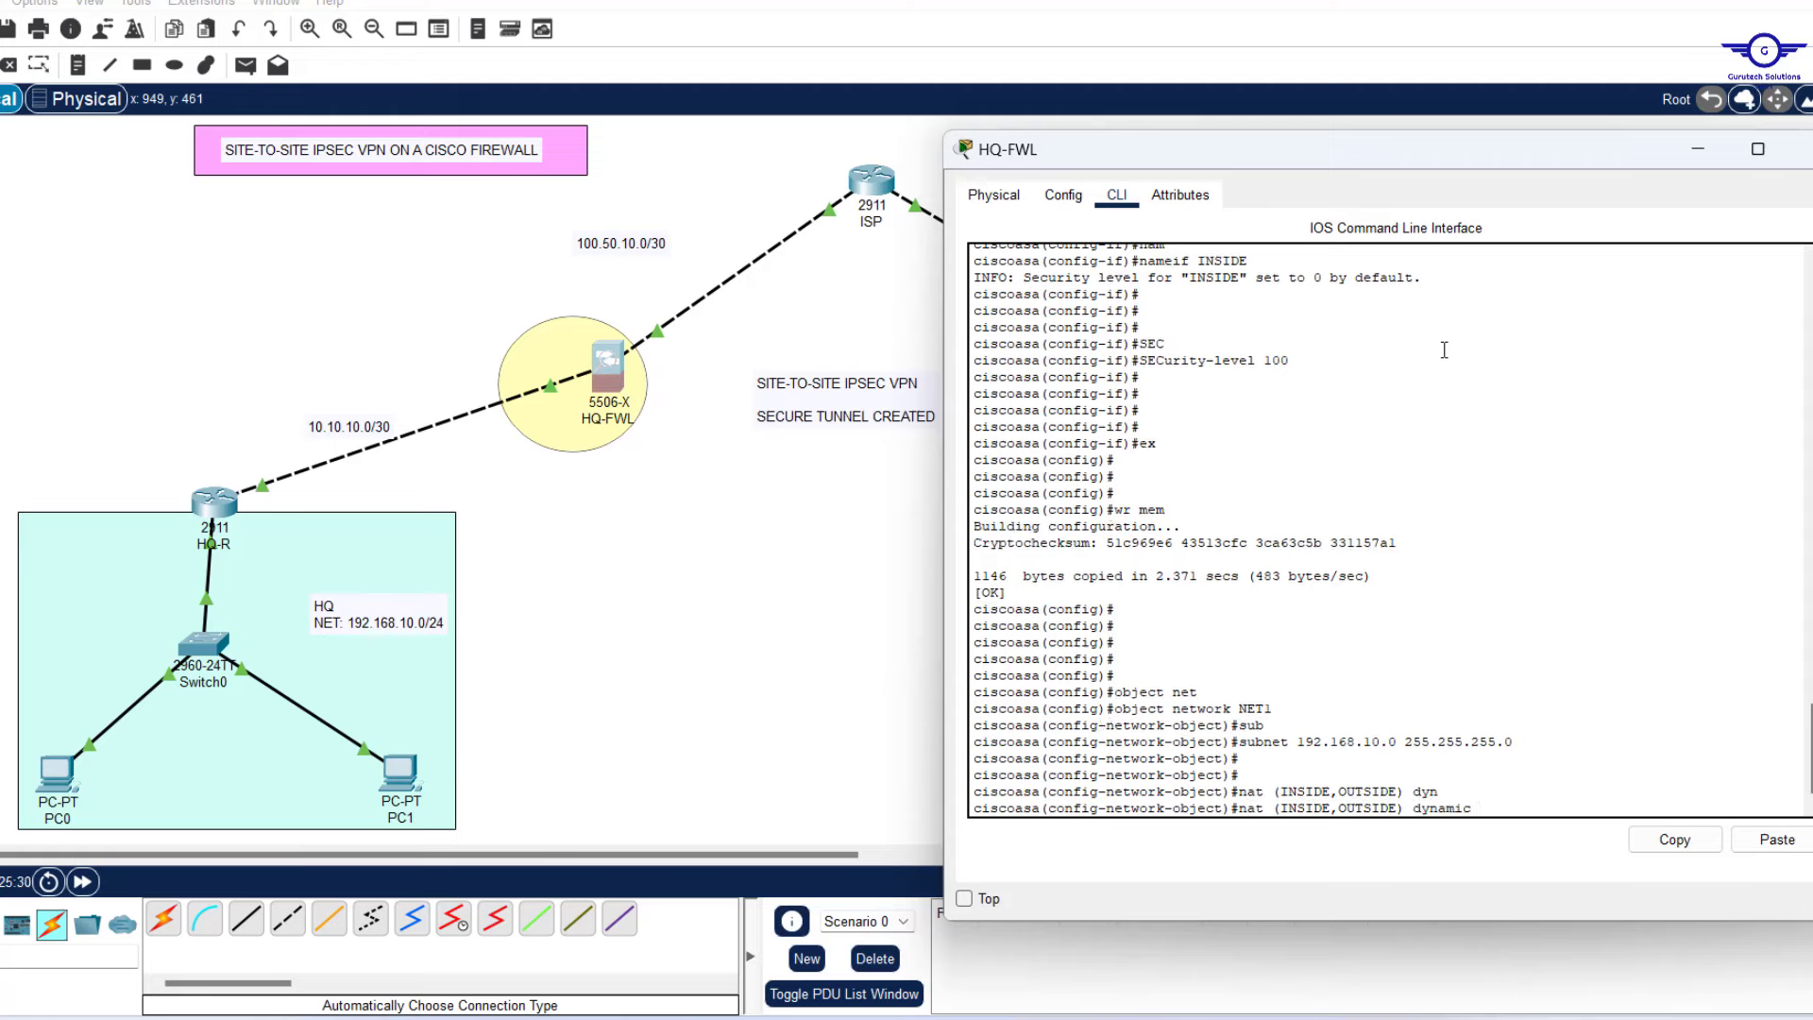
{"action": "type", "text": "in"}
{"action": "key", "text": "Tab"}
{"action": "key", "text": "Return"}
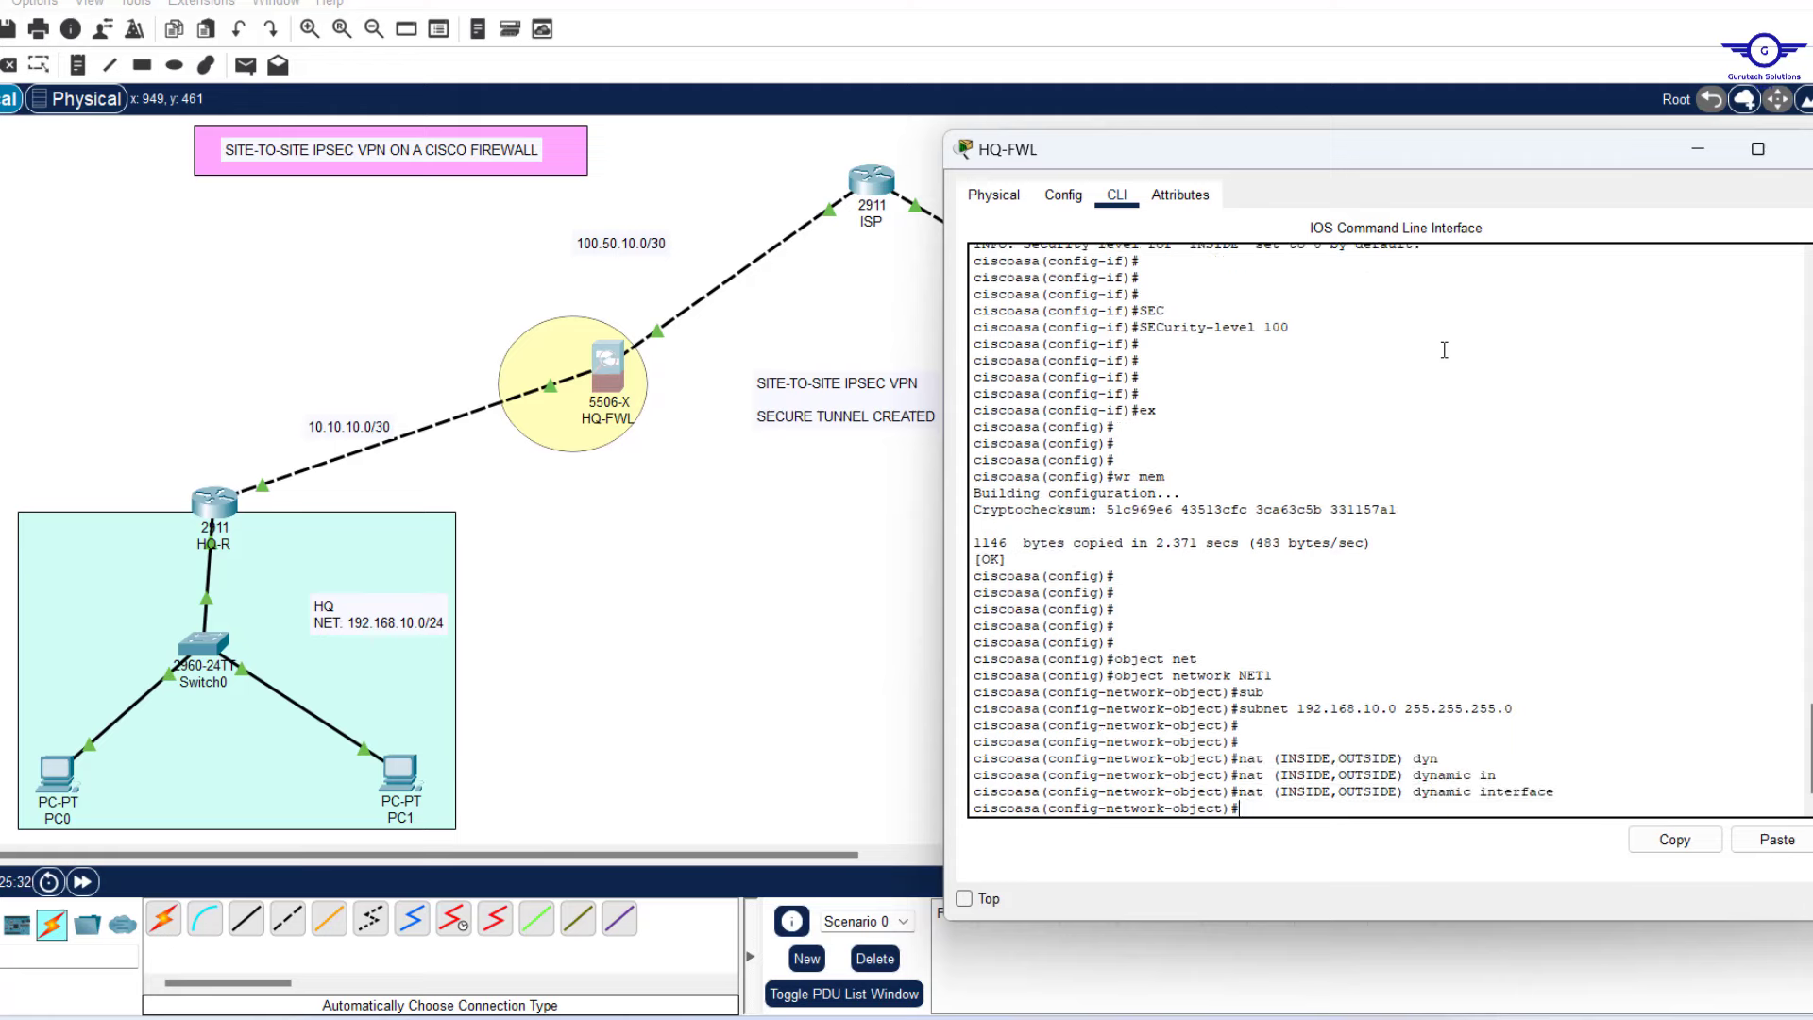
{"action": "type", "text": "ex"}
{"action": "key", "text": "Return"}
{"action": "key", "text": "Return"}
{"action": "key", "text": "Return"}
{"action": "key", "text": "Return"}
{"action": "type", "text": "c"}
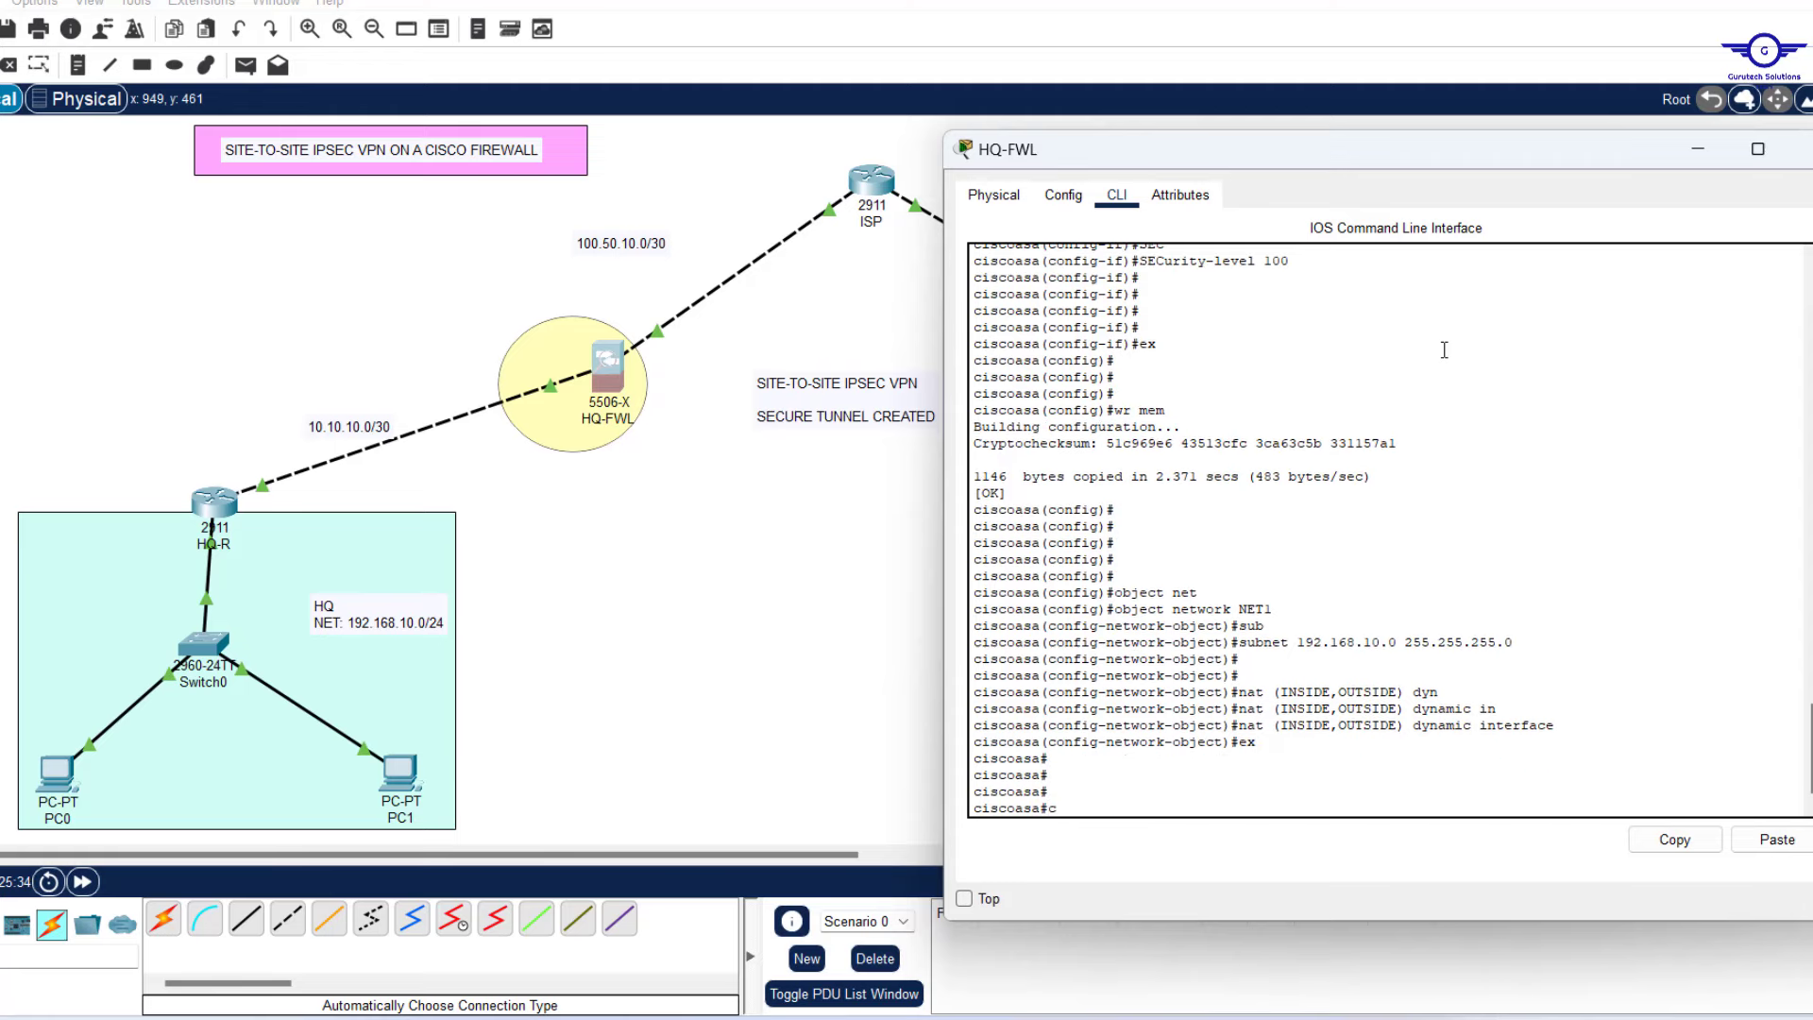
{"action": "type", "text": "onf t\\"}
{"action": "key", "text": "Return"}
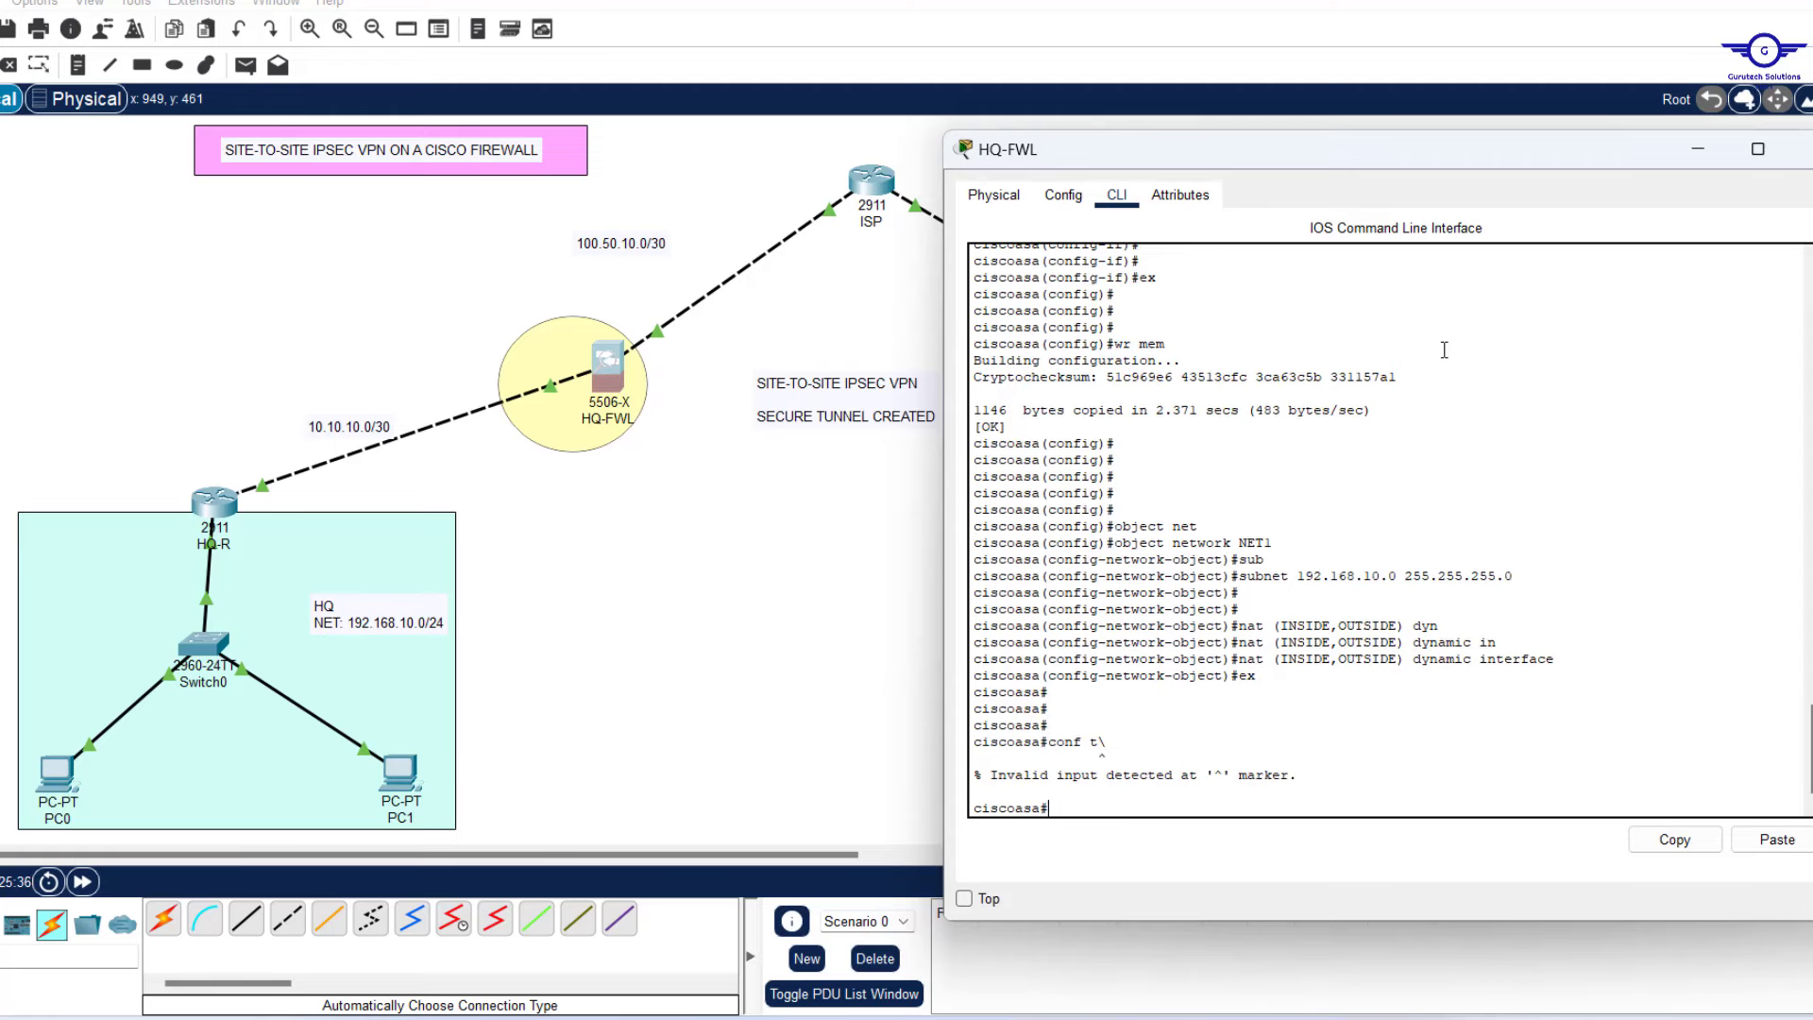
{"action": "key", "text": "Up"}
{"action": "key", "text": "Return"}
{"action": "key", "text": "Return"}
{"action": "key", "text": "Return"}
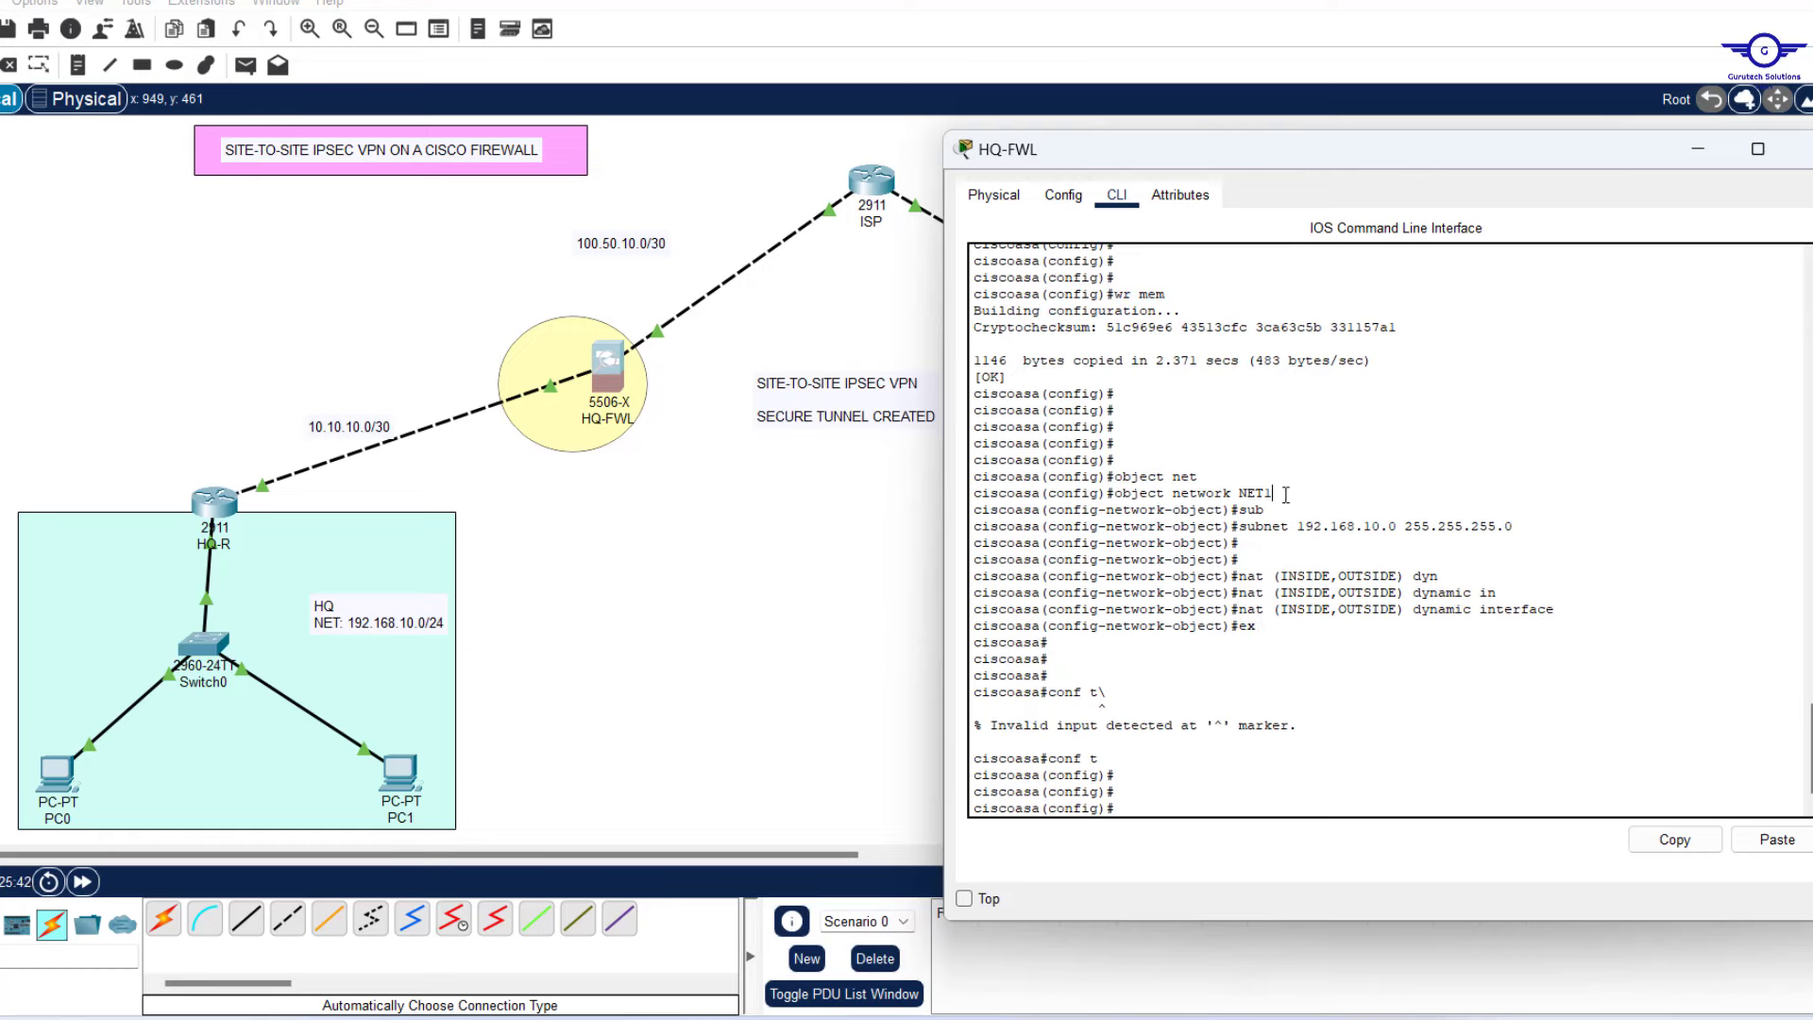
Highlight NET1's name, subnet and dynamic interface NAT lines to review them.
{"action": "left_click_drag", "start_coordinate": [1285, 495], "coordinate": [1243, 498]}
{"action": "left_click_drag", "start_coordinate": [1522, 526], "coordinate": [1291, 526]}
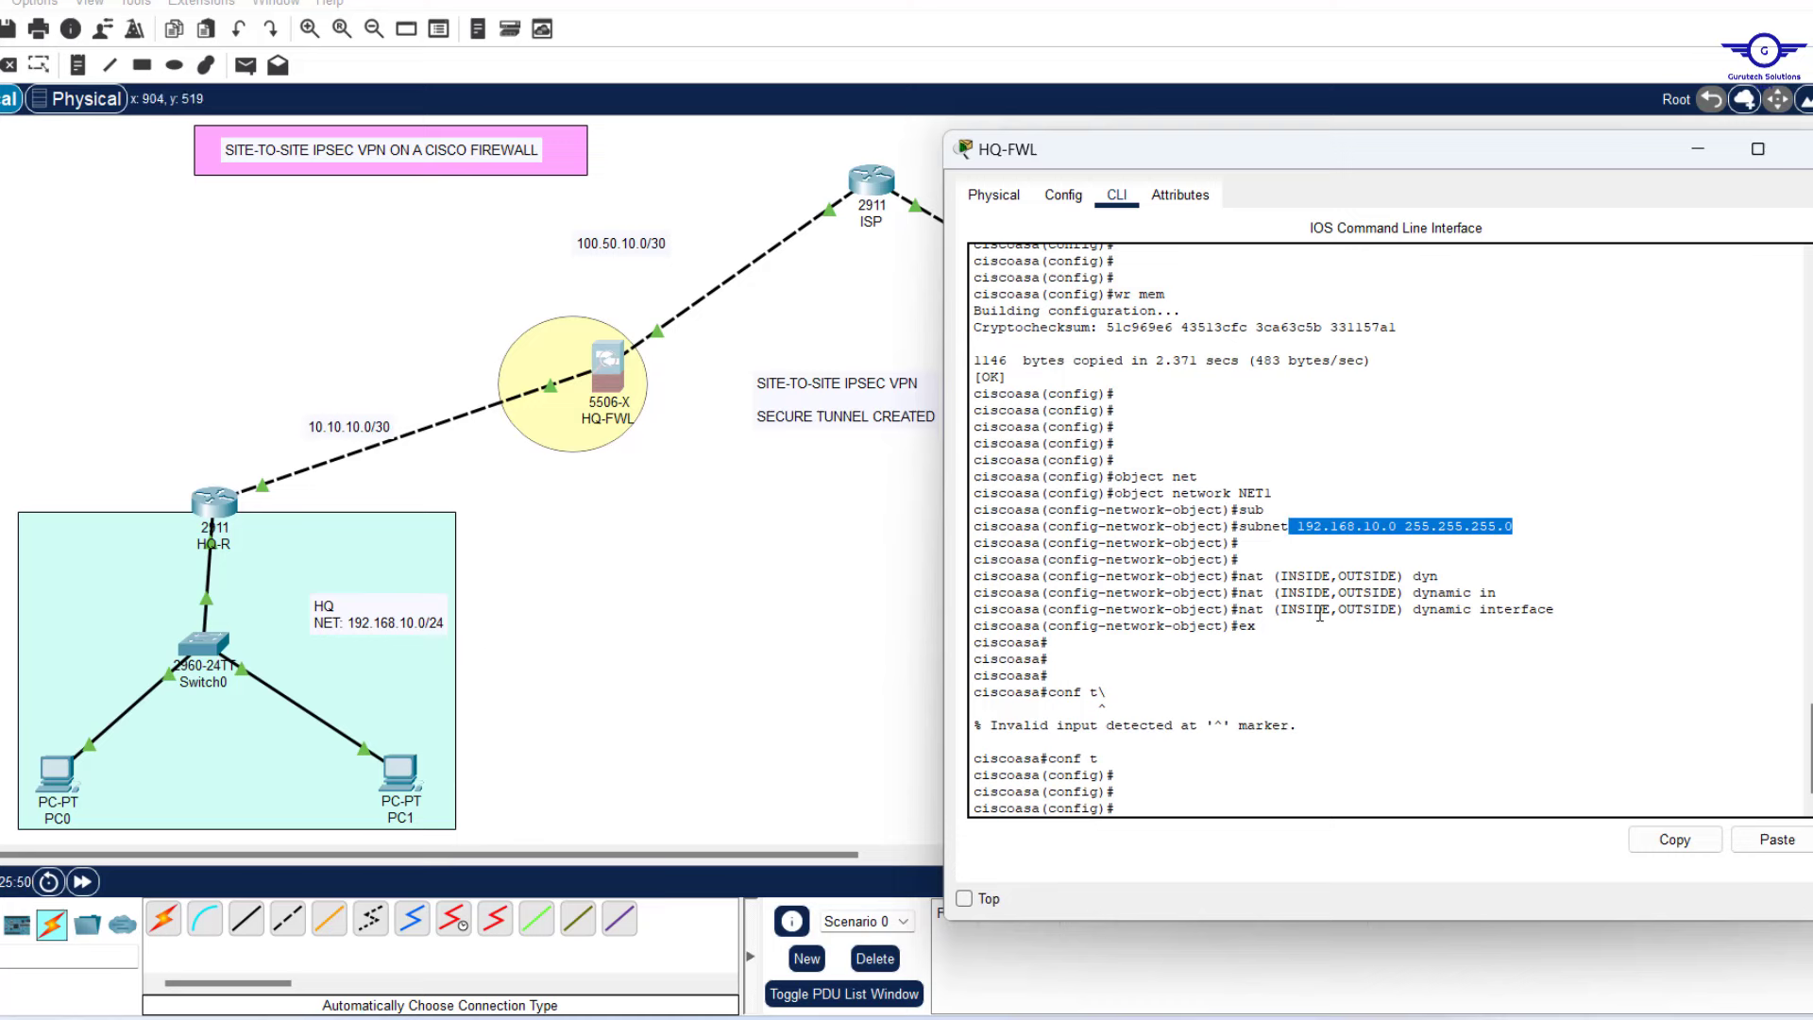
{"action": "left_click_drag", "start_coordinate": [1288, 610], "coordinate": [1561, 616]}
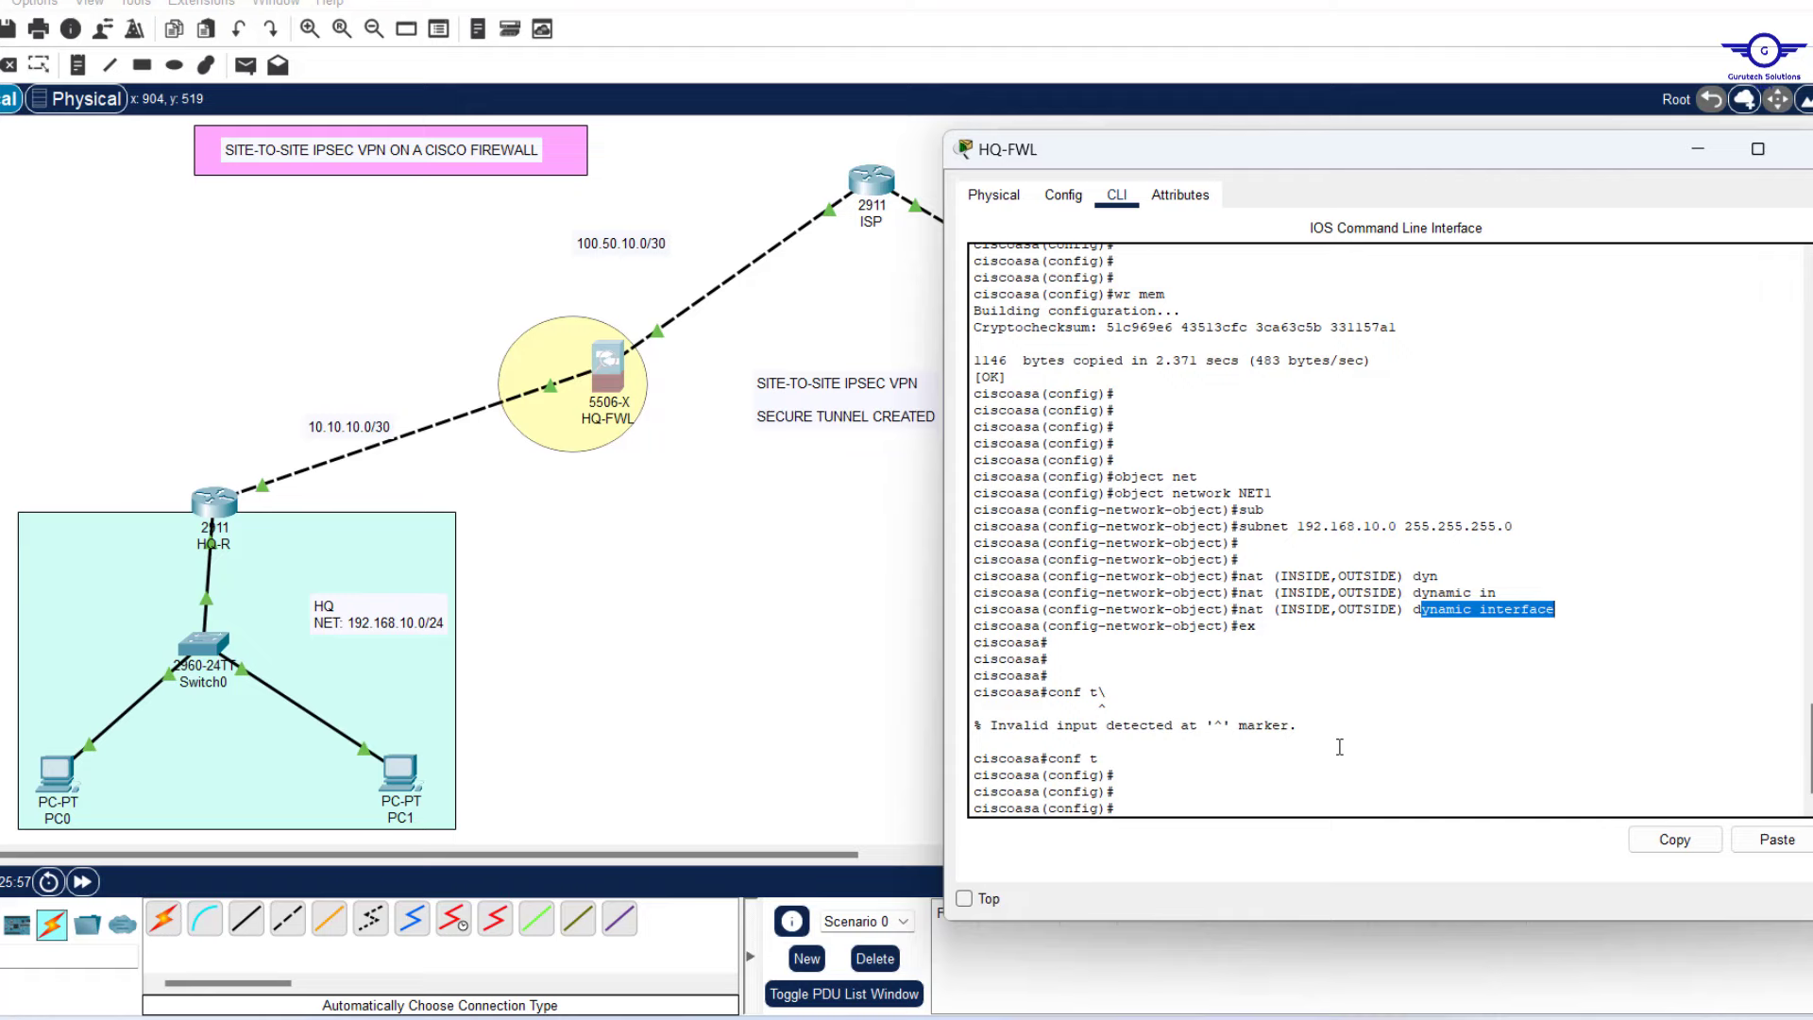
On BRANCH-FWL, create network object NET2 with subnet 192.168.20.0 255.255.255.0.
{"action": "left_click", "coordinate": [1697, 153]}
{"action": "left_click", "coordinate": [1180, 363]}
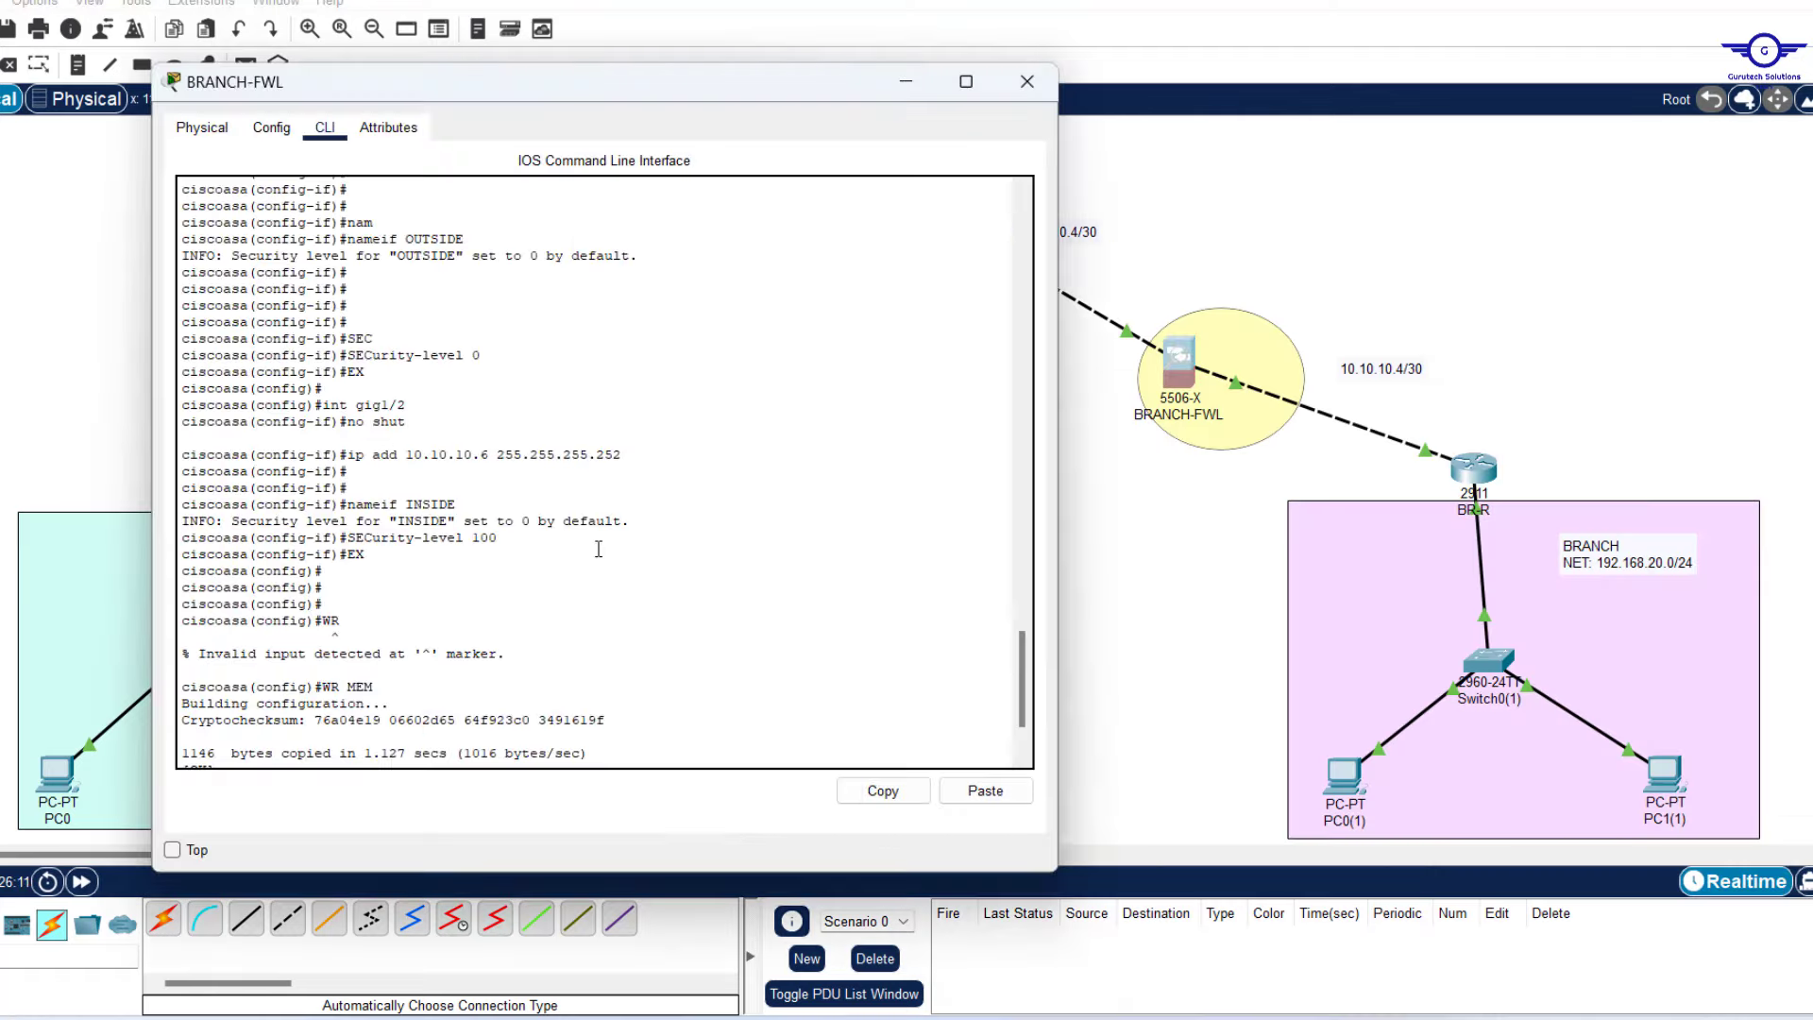
{"action": "key", "text": "Return"}
{"action": "key", "text": "Return"}
{"action": "key", "text": "Return"}
{"action": "key", "text": "Return"}
{"action": "key", "text": "Return"}
{"action": "key", "text": "Return"}
{"action": "key", "text": "Return"}
{"action": "key", "text": "Return"}
{"action": "key", "text": "Return"}
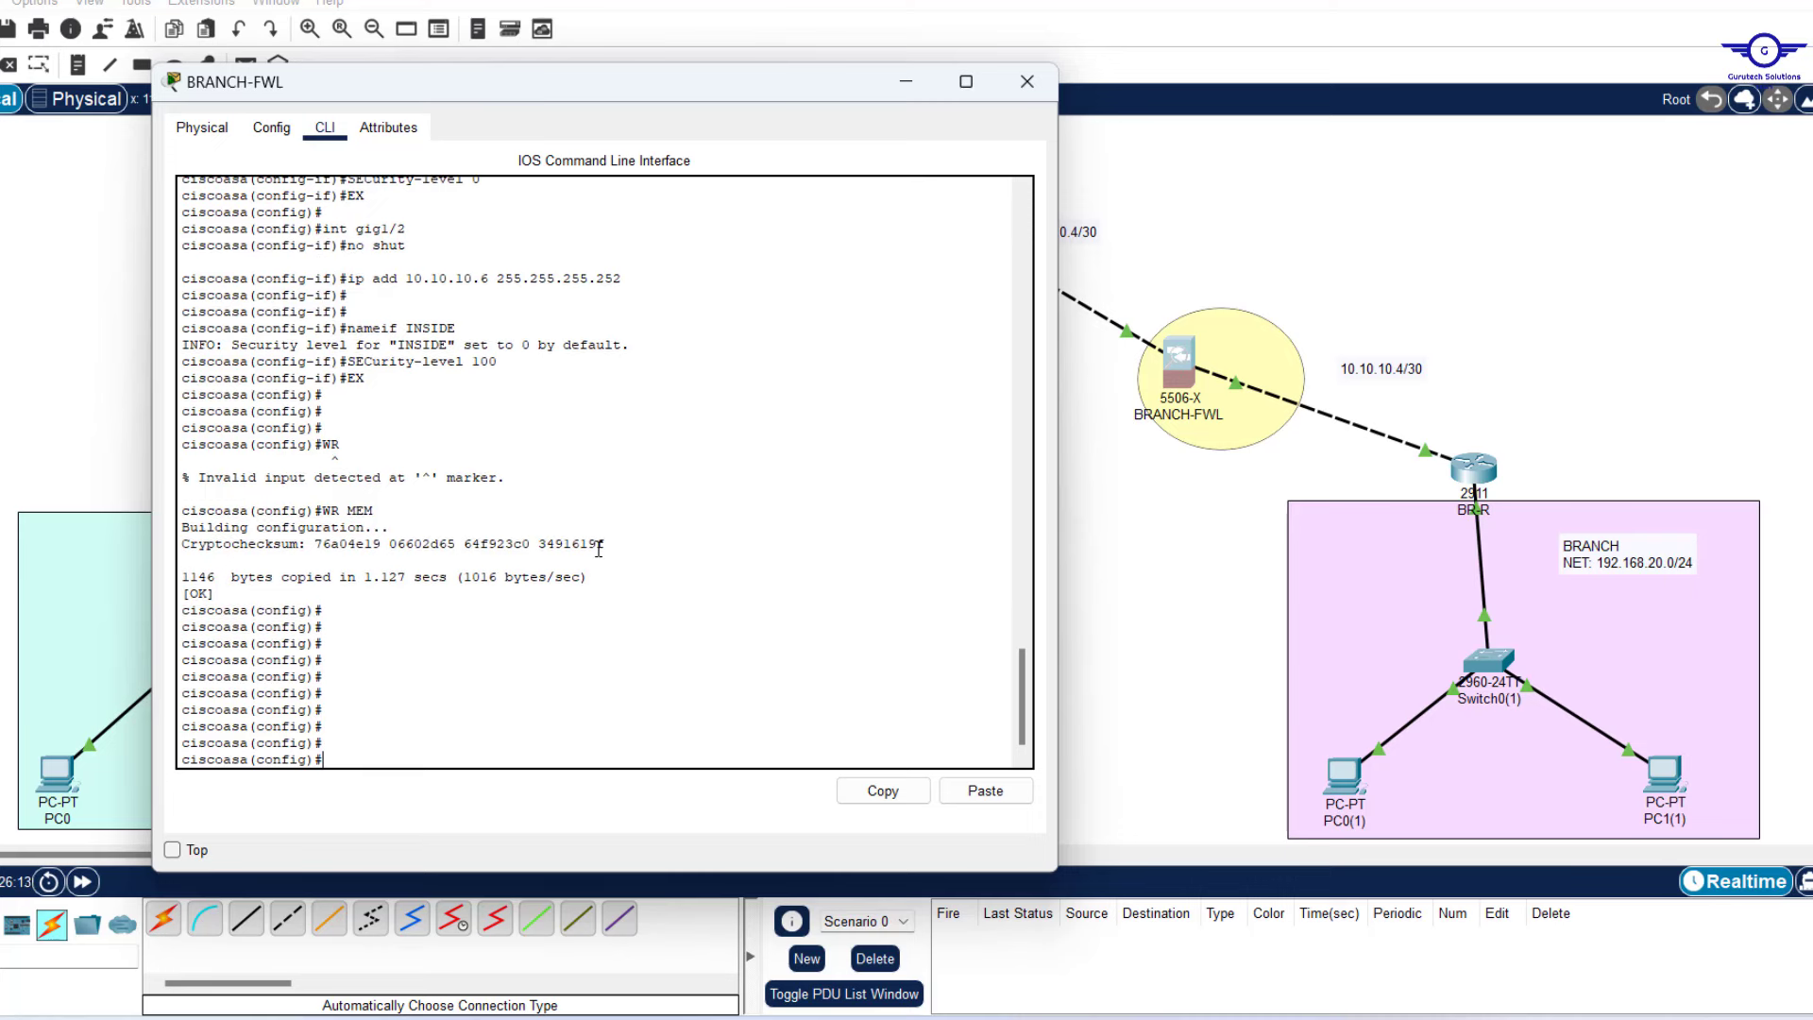
{"action": "type", "text": "object net"}
{"action": "key", "text": "Tab"}
{"action": "type", "text": "NET2"}
{"action": "key", "text": "Return"}
{"action": "key", "text": "Return"}
{"action": "key", "text": "Return"}
{"action": "type", "text": "sub"}
{"action": "key", "text": "Return"}
{"action": "type", "text": "subnet 192.168.20.0 255.255.255.0"}
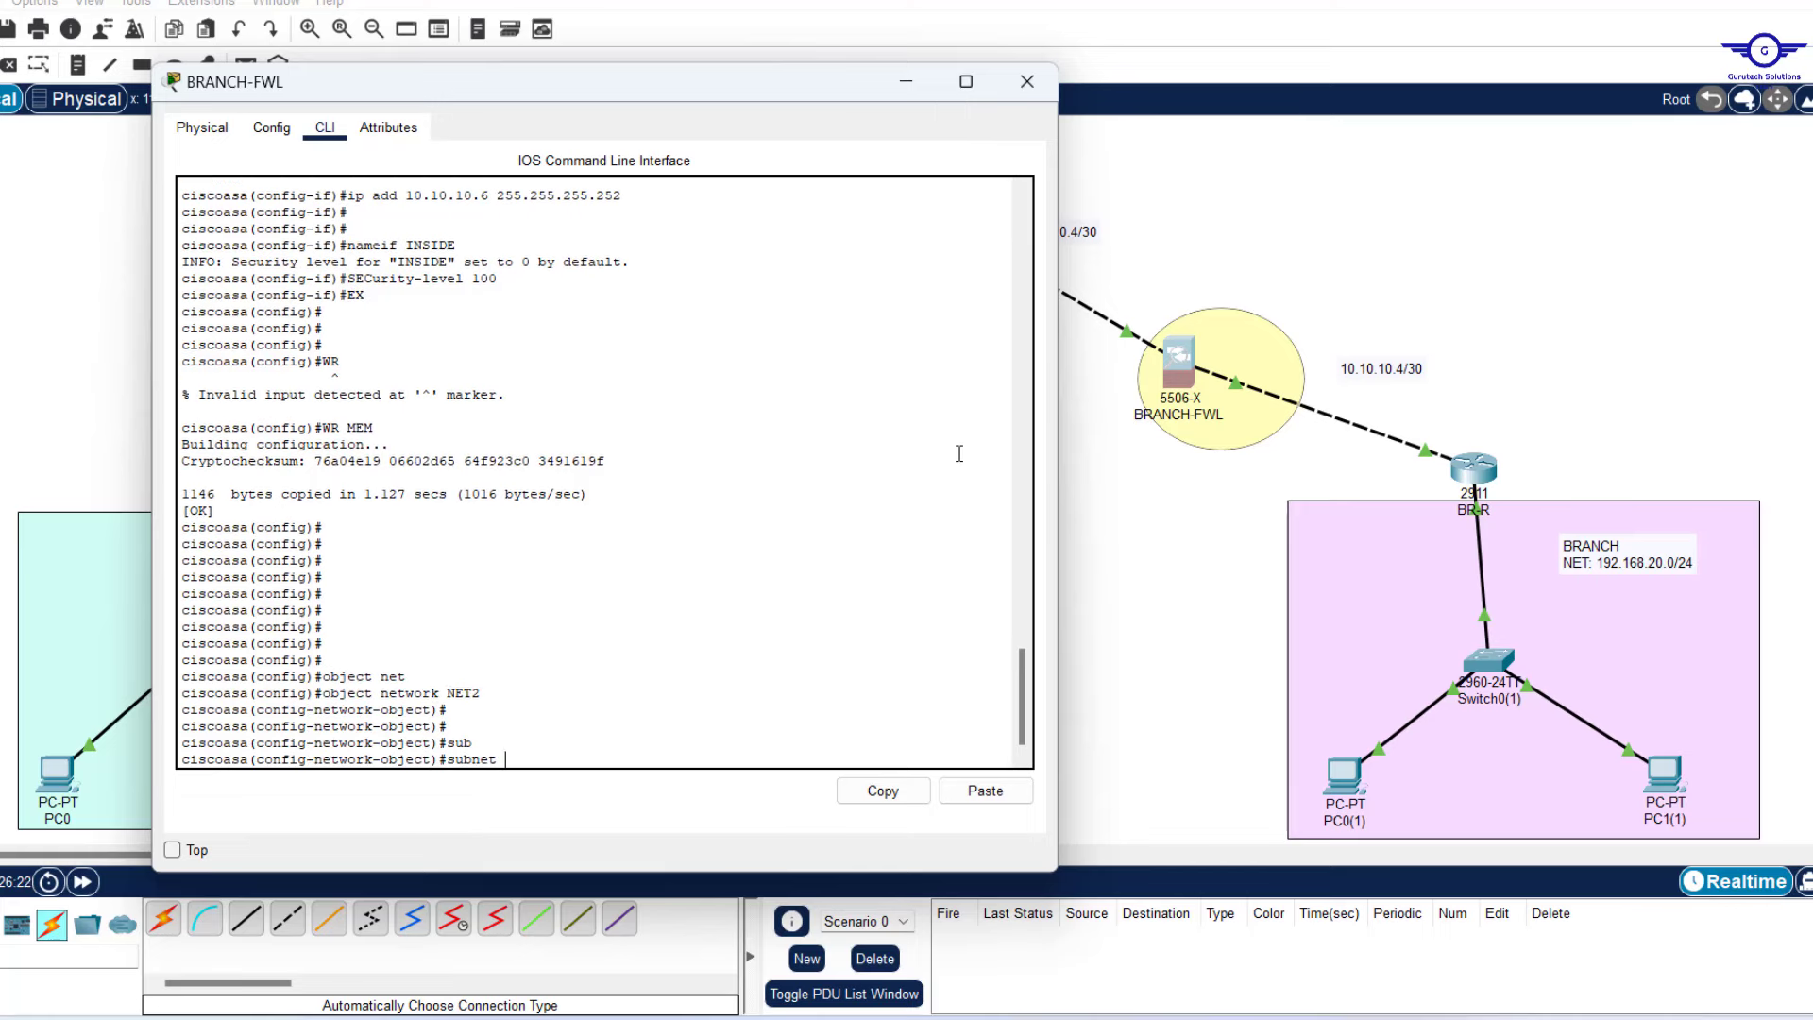
{"action": "key", "text": "Return"}
{"action": "key", "text": "Return"}
{"action": "key", "text": "Return"}
Give NET2 dynamic interface NAT from INSIDE to OUTSIDE and exit the object.
{"action": "type", "text": "nat ()"}
{"action": "key", "text": "Left"}
{"action": "type", "text": "INSIDE,OUTSIDE"}
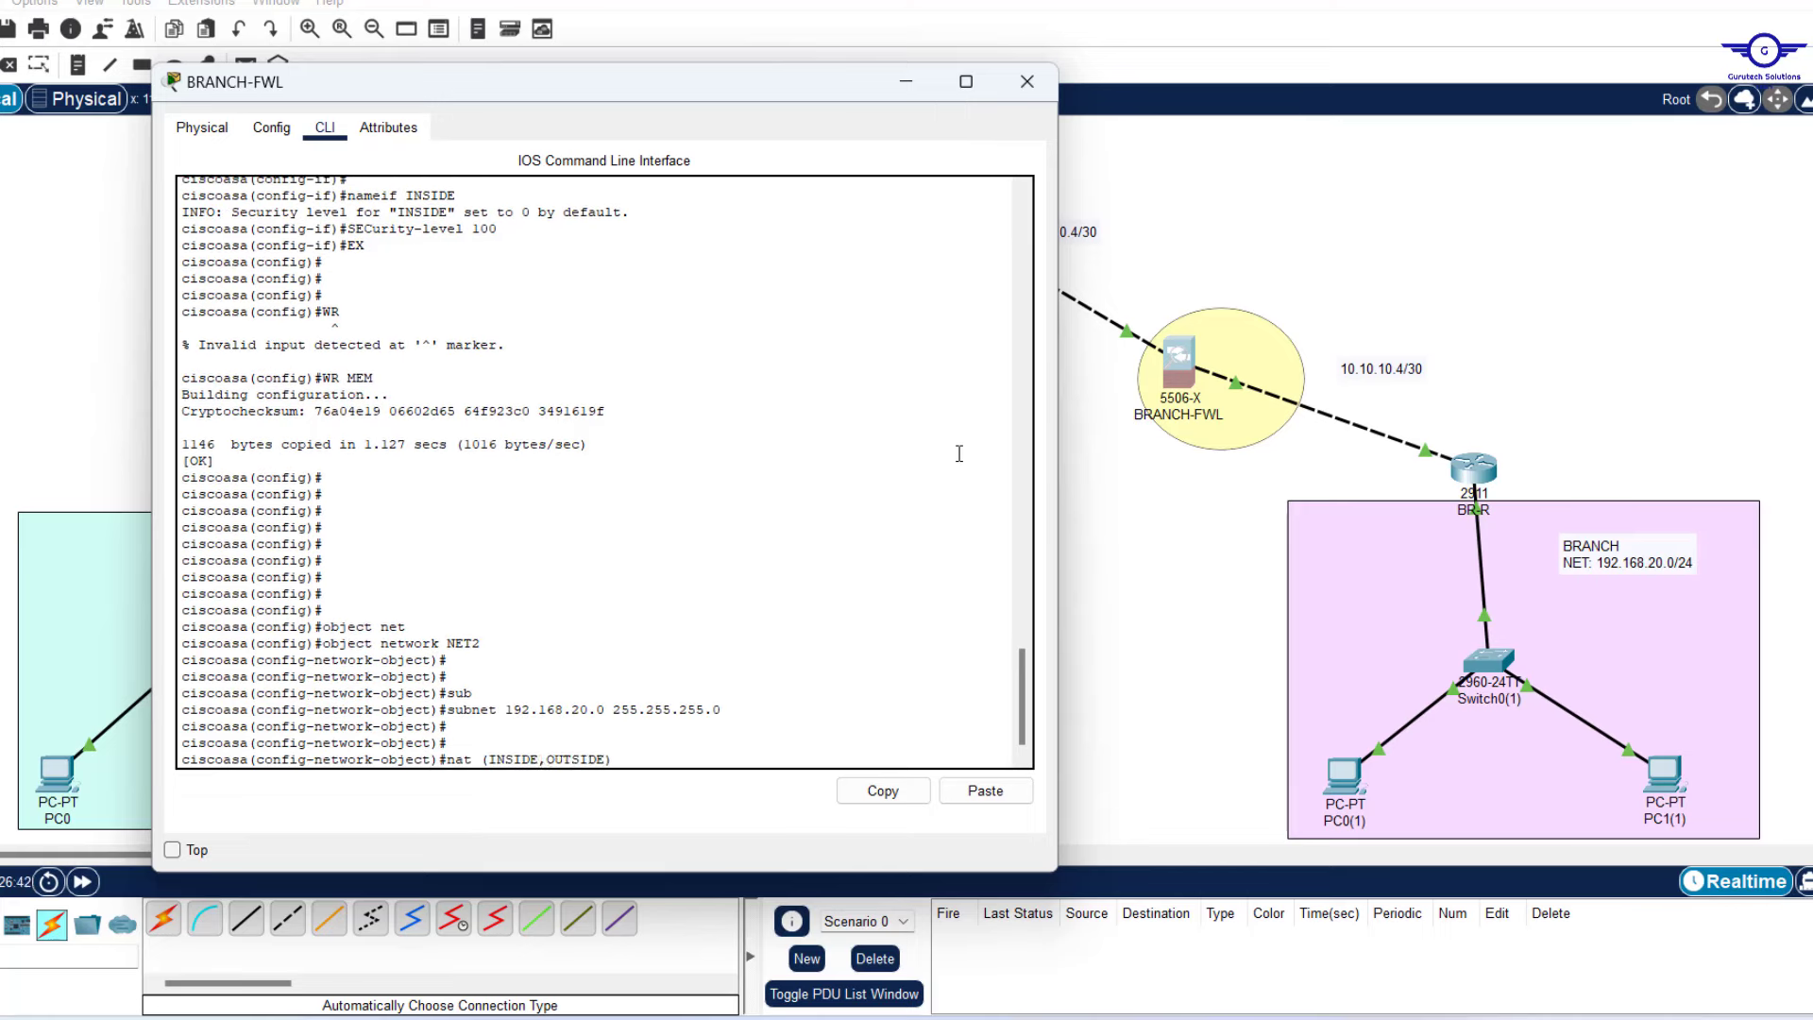
{"action": "key", "text": "Right"}
{"action": "type", "text": "dynam"}
{"action": "key", "text": "Tab"}
{"action": "type", "text": "in"}
{"action": "key", "text": "Tab"}
{"action": "key", "text": "Return"}
{"action": "type", "text": "exit"}
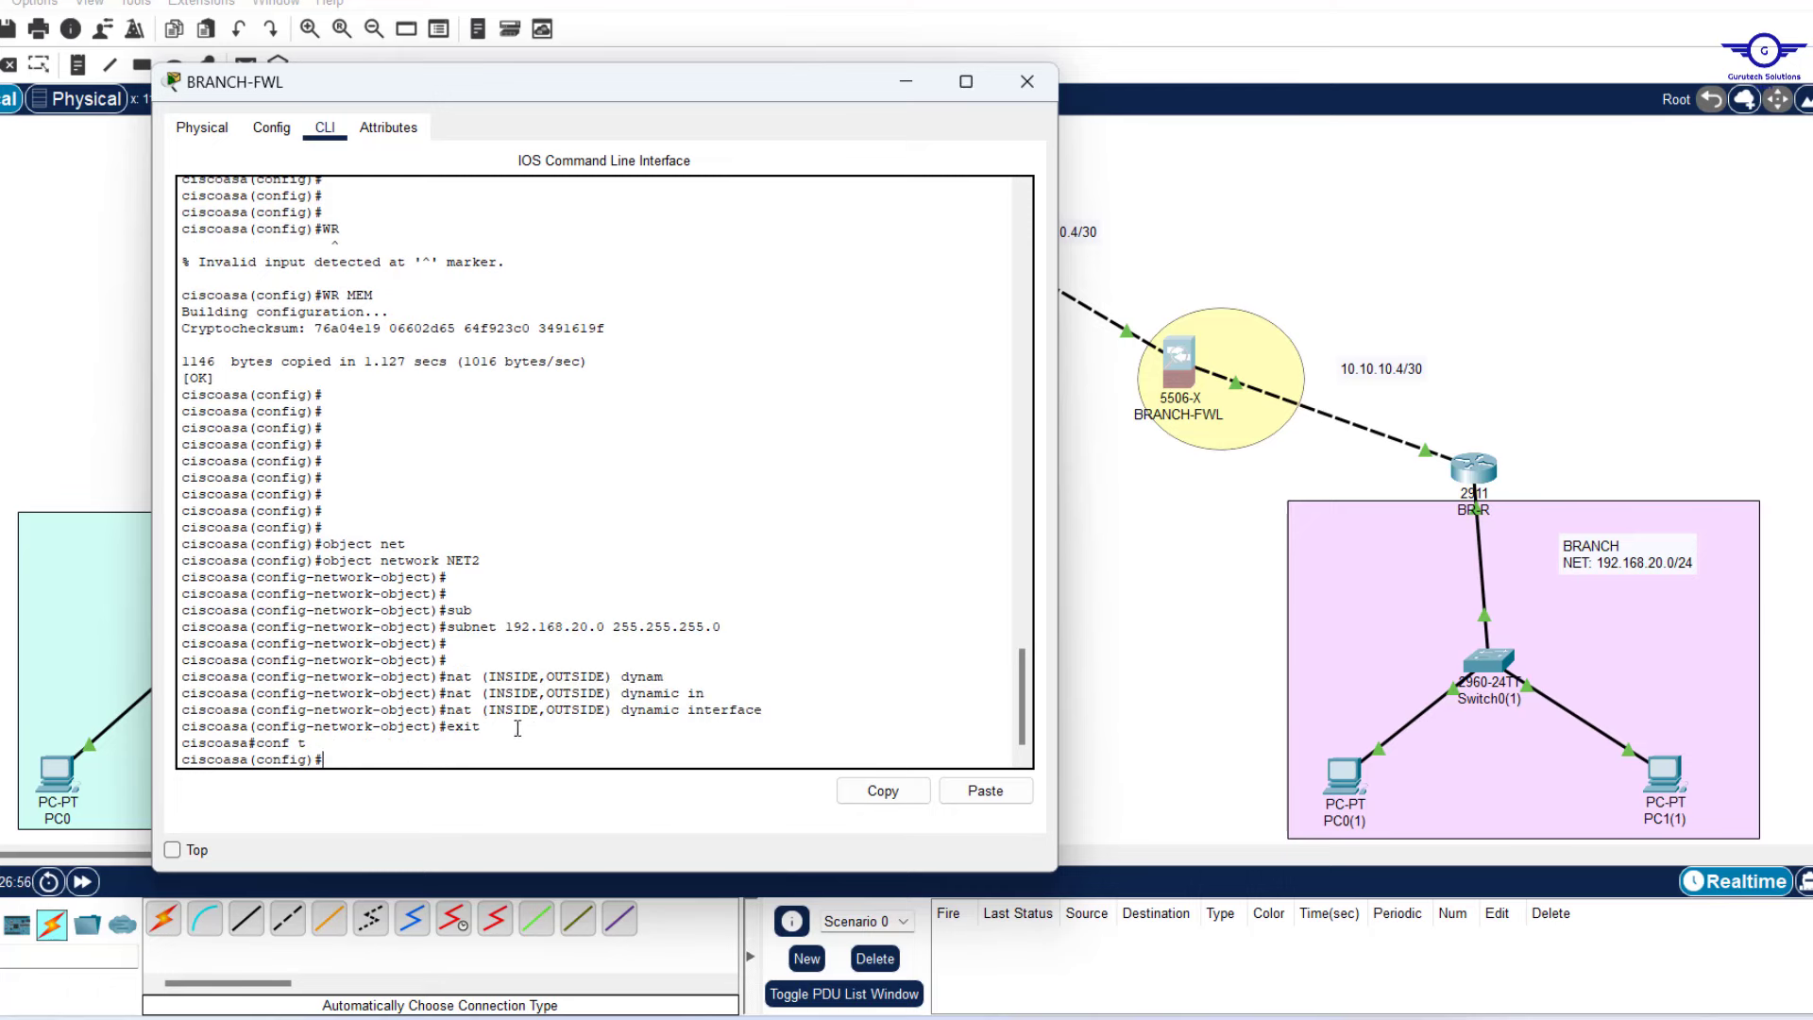
Highlight the NET2 commands and its 192.168.20.0 subnet, then minimize the BRANCH-FWL console.
{"action": "left_click_drag", "start_coordinate": [518, 728], "coordinate": [384, 547]}
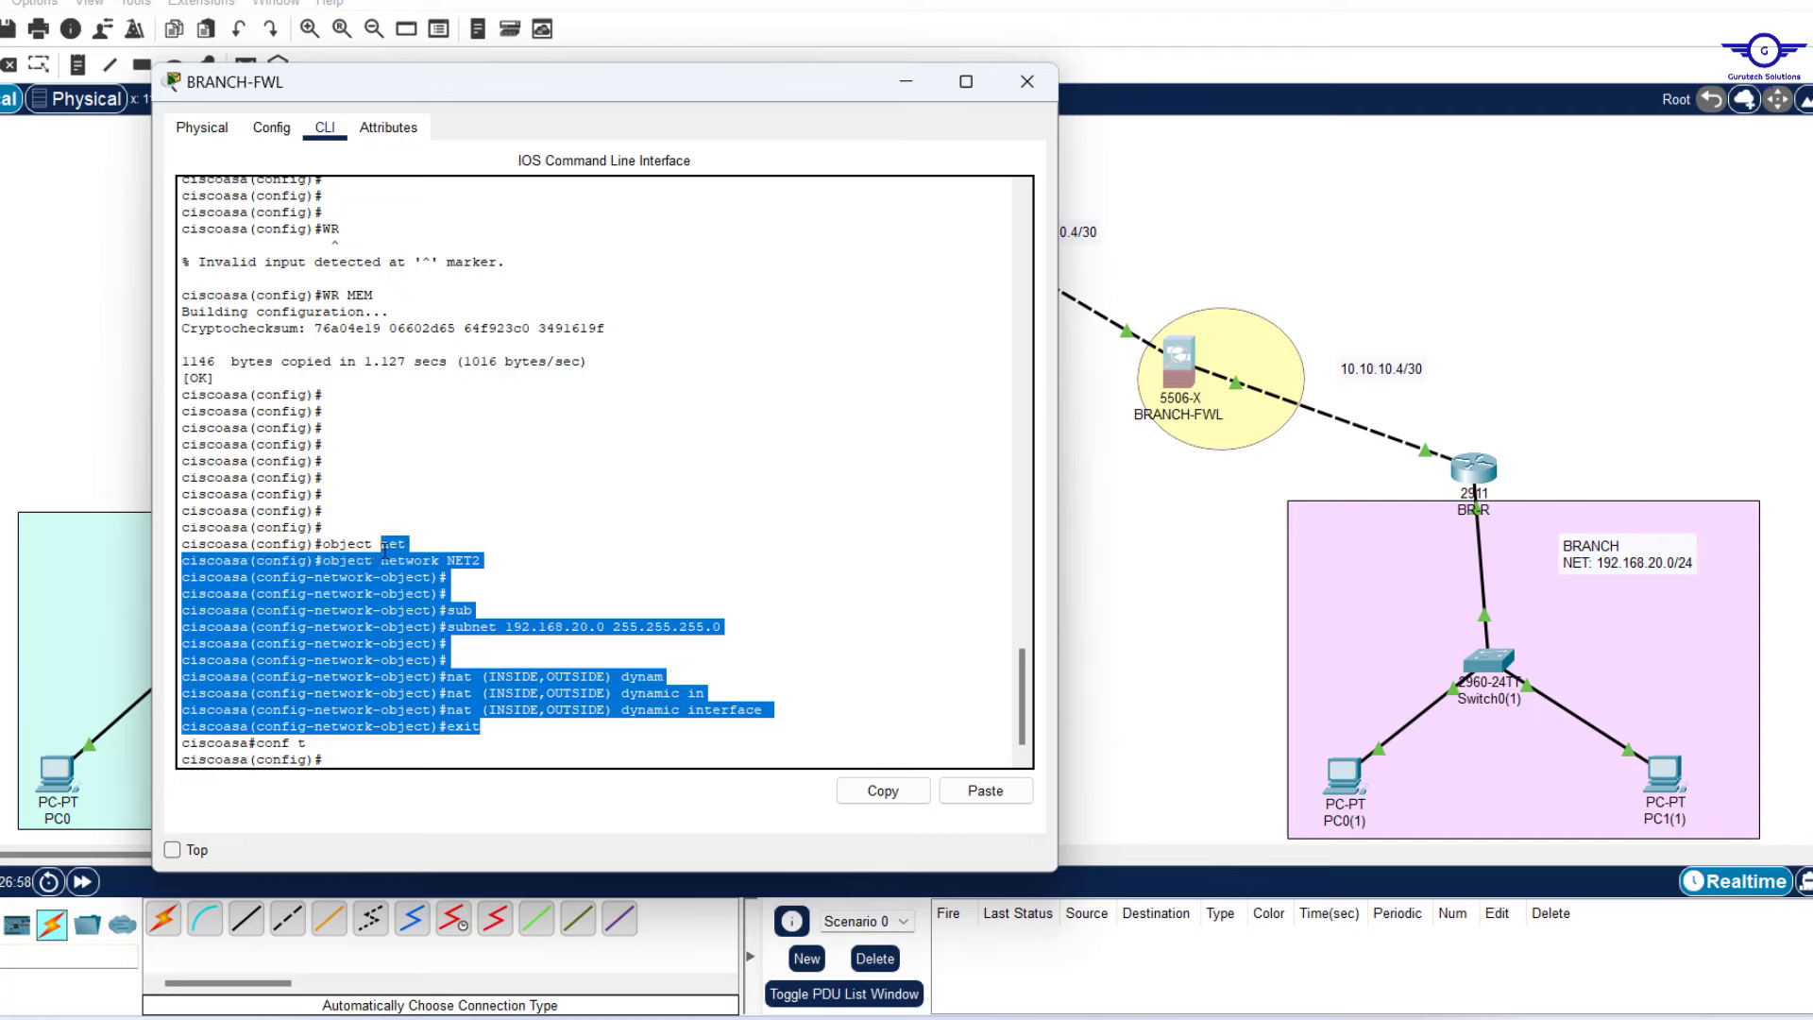
{"action": "left_click", "coordinate": [504, 577]}
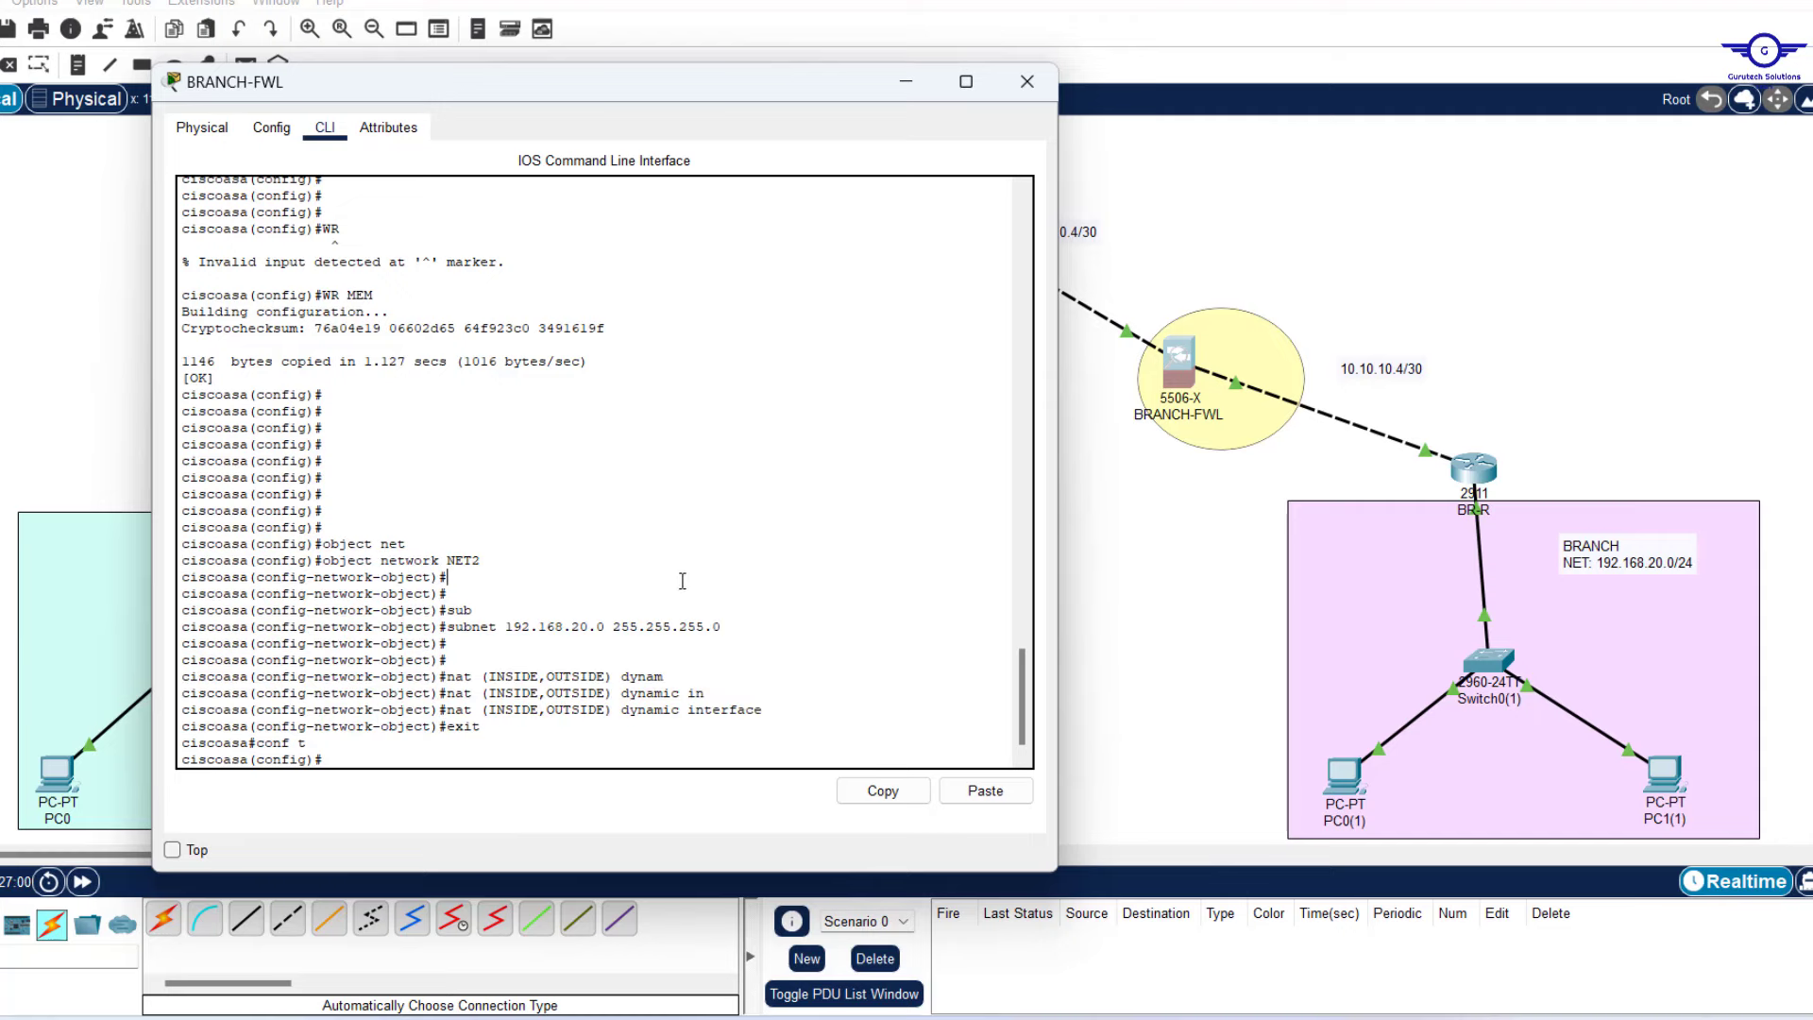
{"action": "left_click_drag", "start_coordinate": [724, 627], "coordinate": [498, 631]}
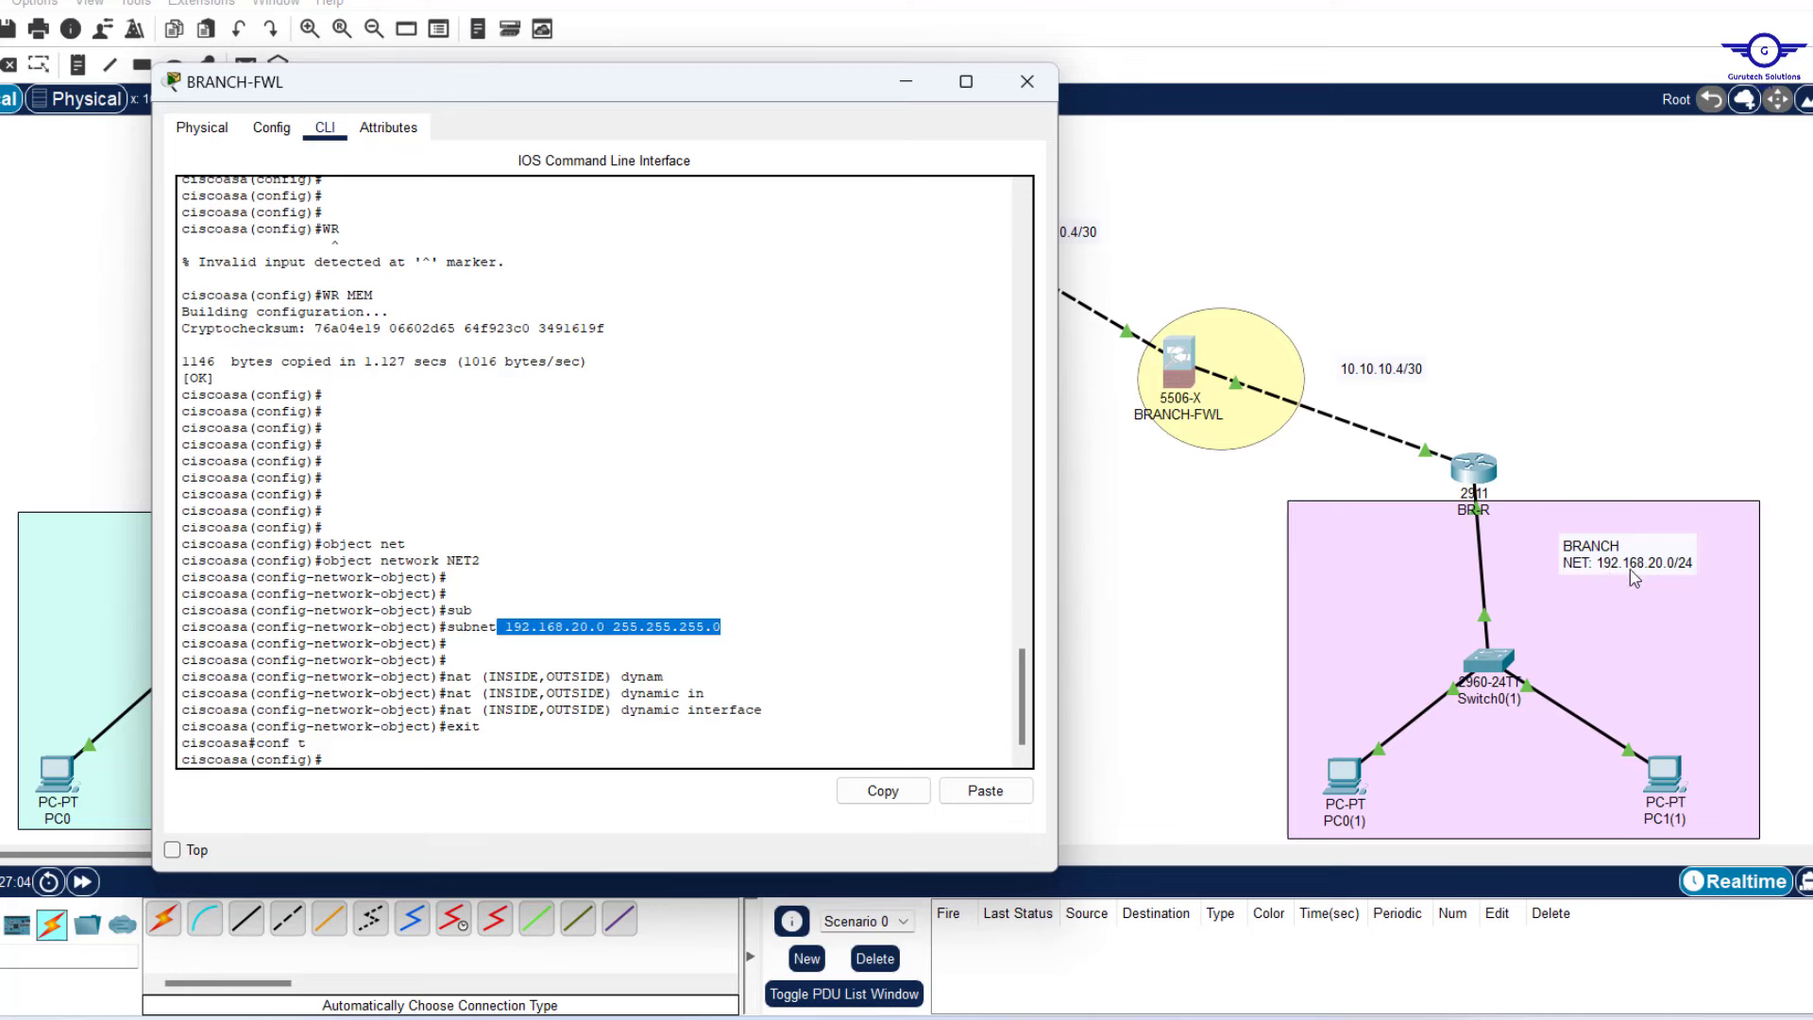
{"action": "left_click", "coordinate": [904, 90]}
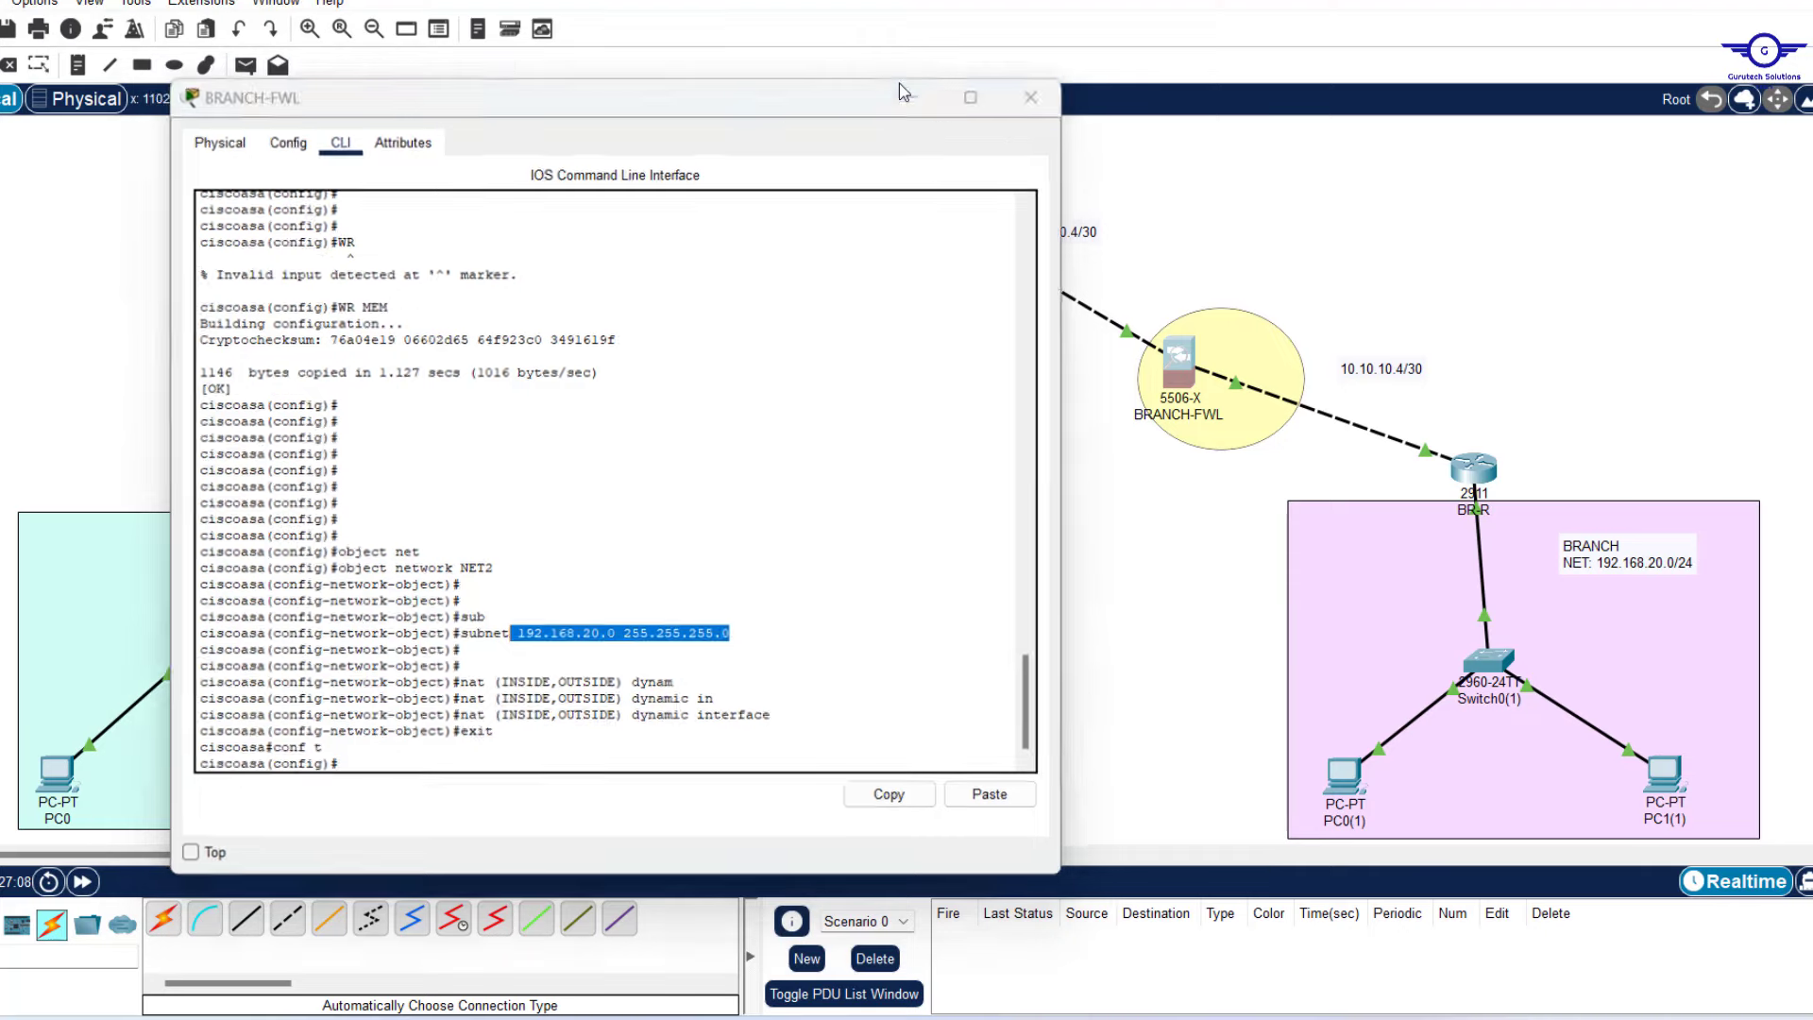
Show the IPSEC VPN notes and highlight step 6, 'FWL inspection policies on the ASA FWL'.
{"action": "left_click", "coordinate": [1176, 1018]}
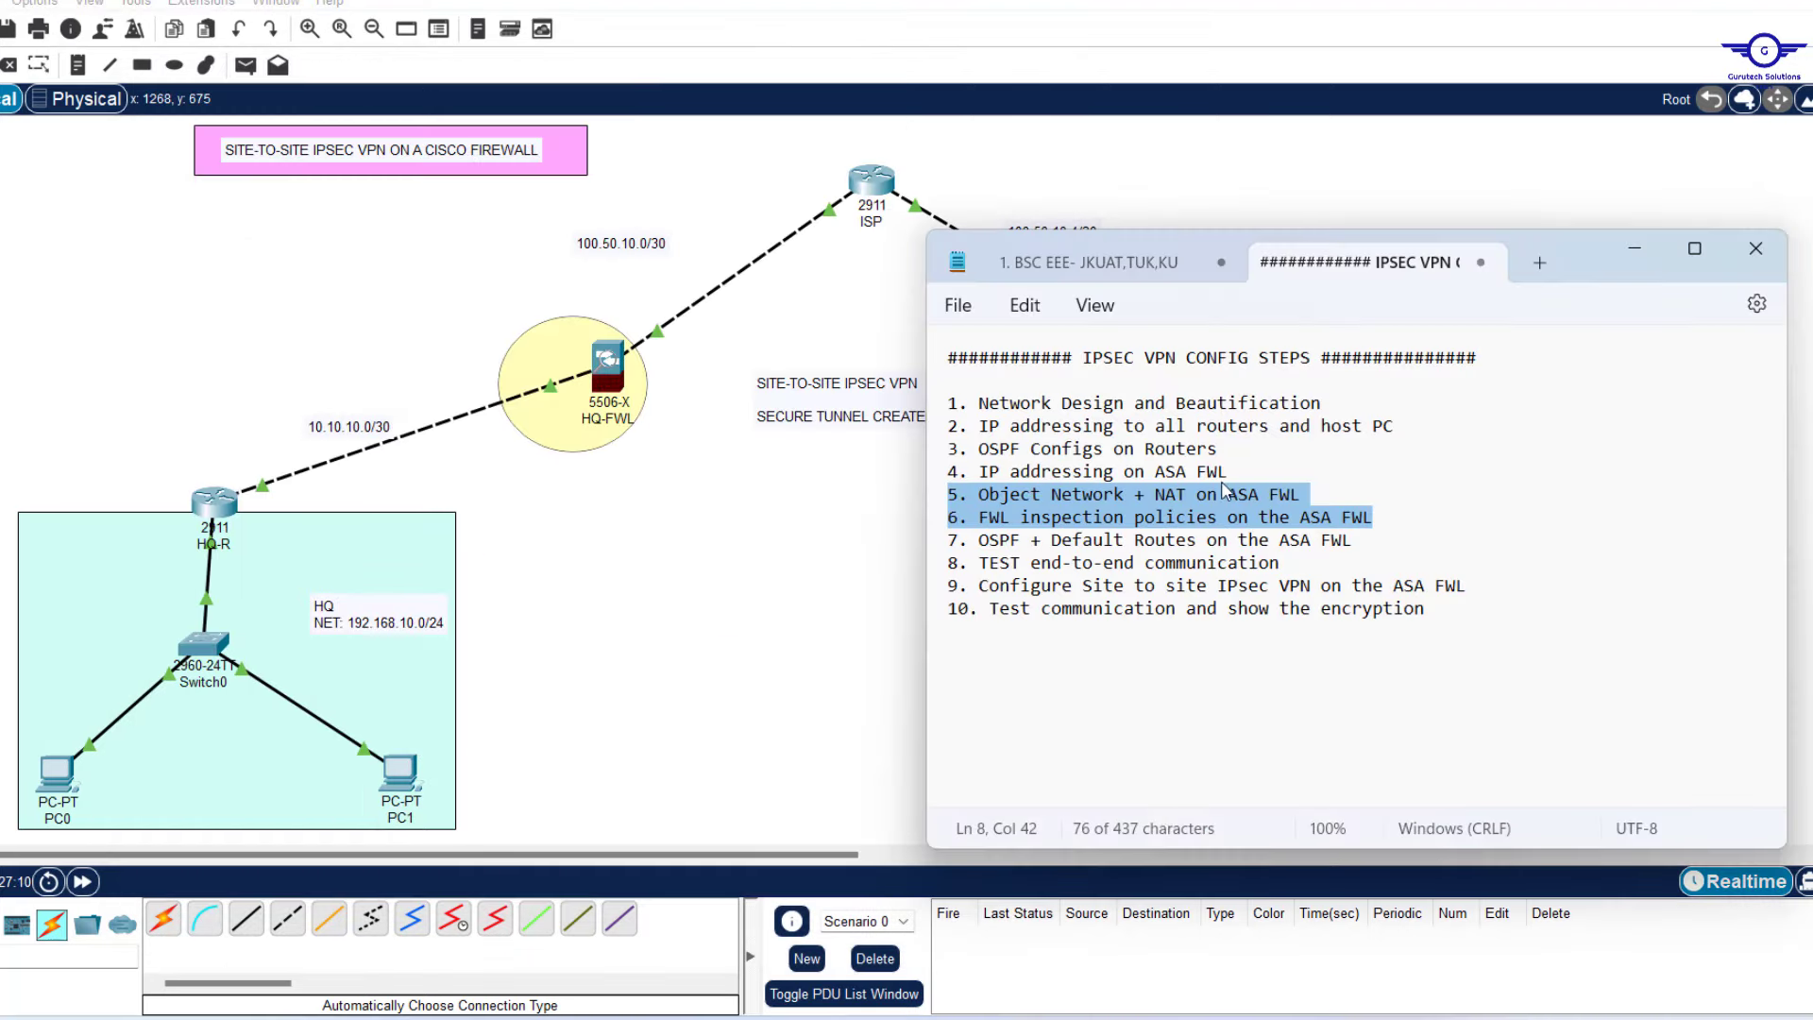
{"action": "left_click", "coordinate": [1104, 499]}
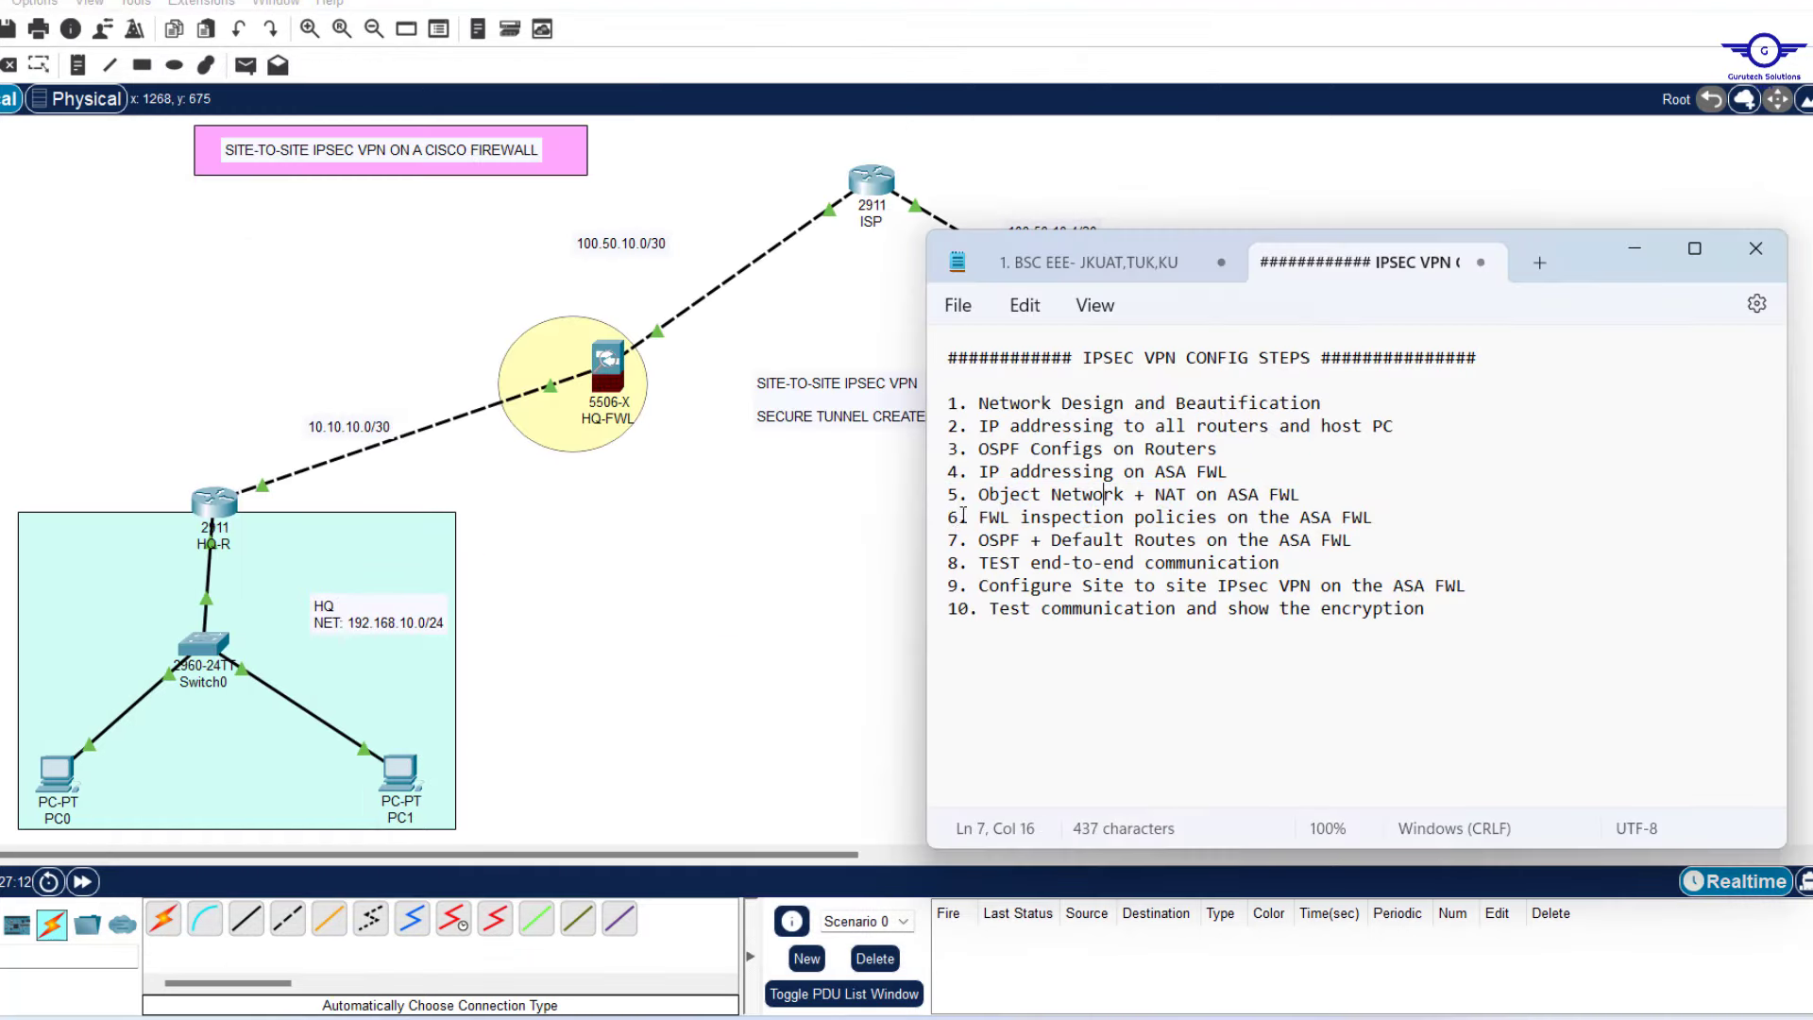
{"action": "left_click_drag", "start_coordinate": [951, 522], "coordinate": [1386, 528]}
{"action": "left_click", "coordinate": [951, 521]}
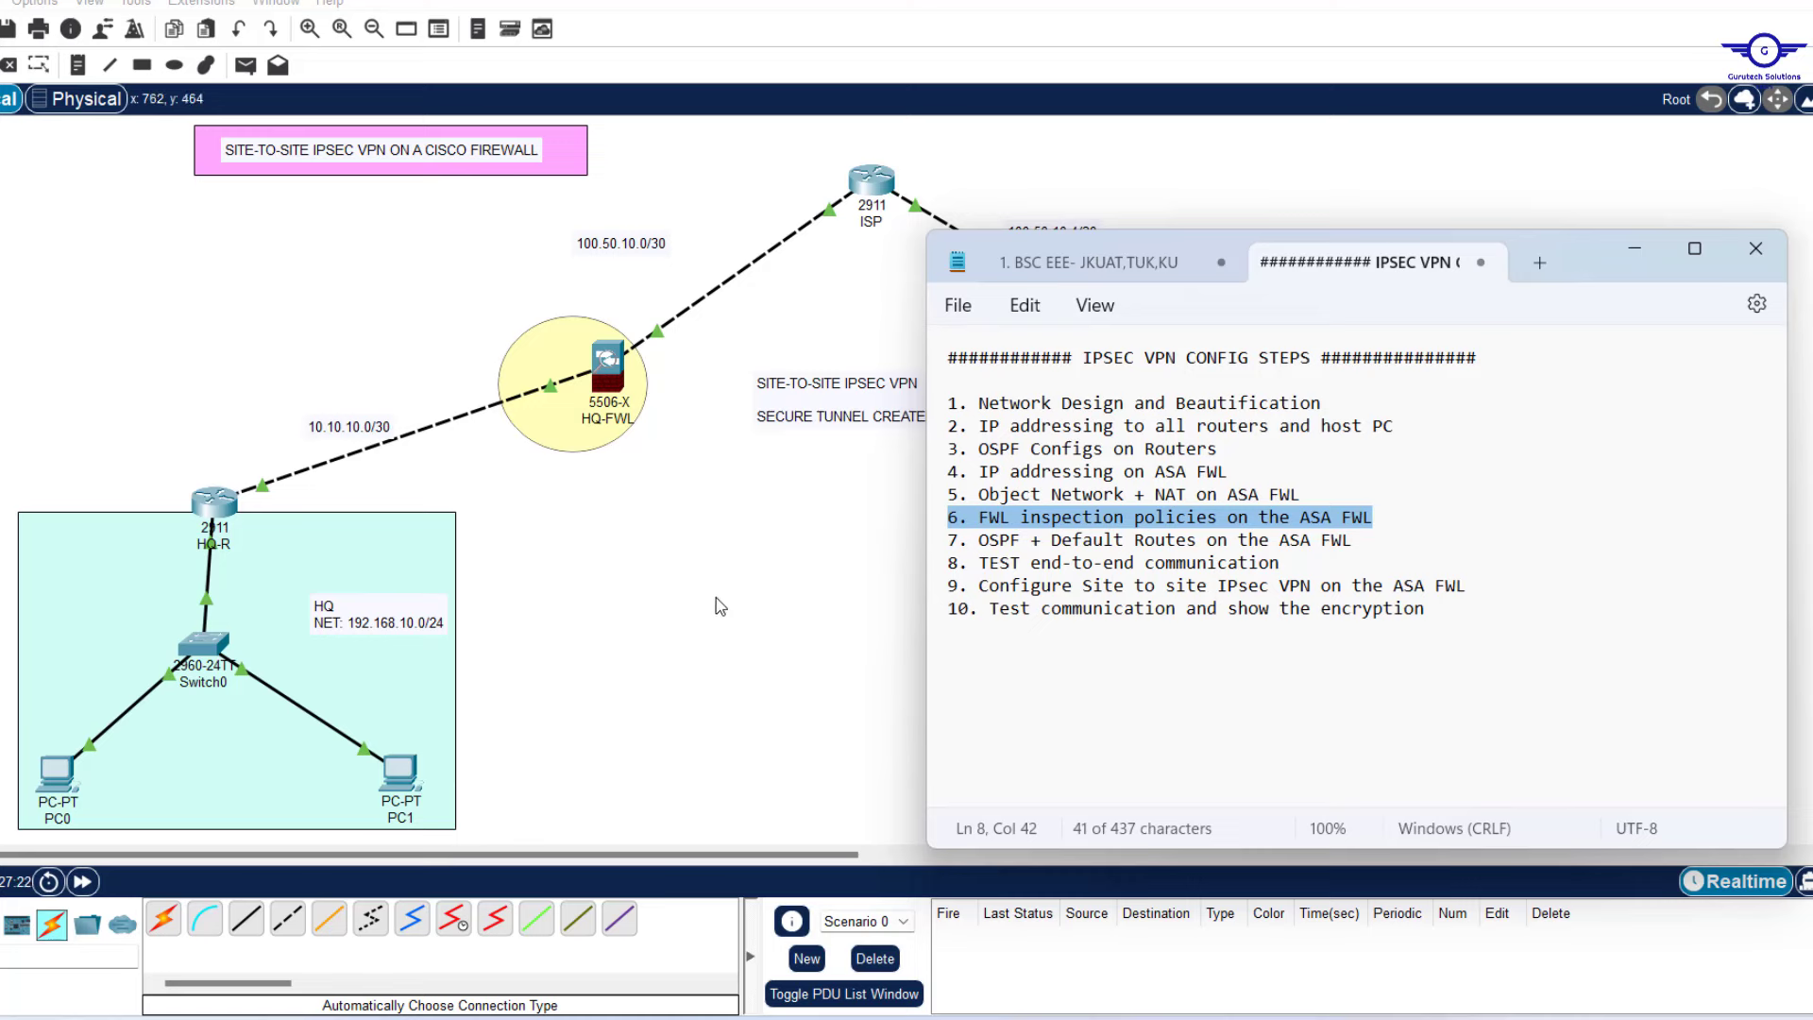
Open the HQ-FWL console and enter global configuration mode with conf t.
{"action": "left_click", "coordinate": [609, 373]}
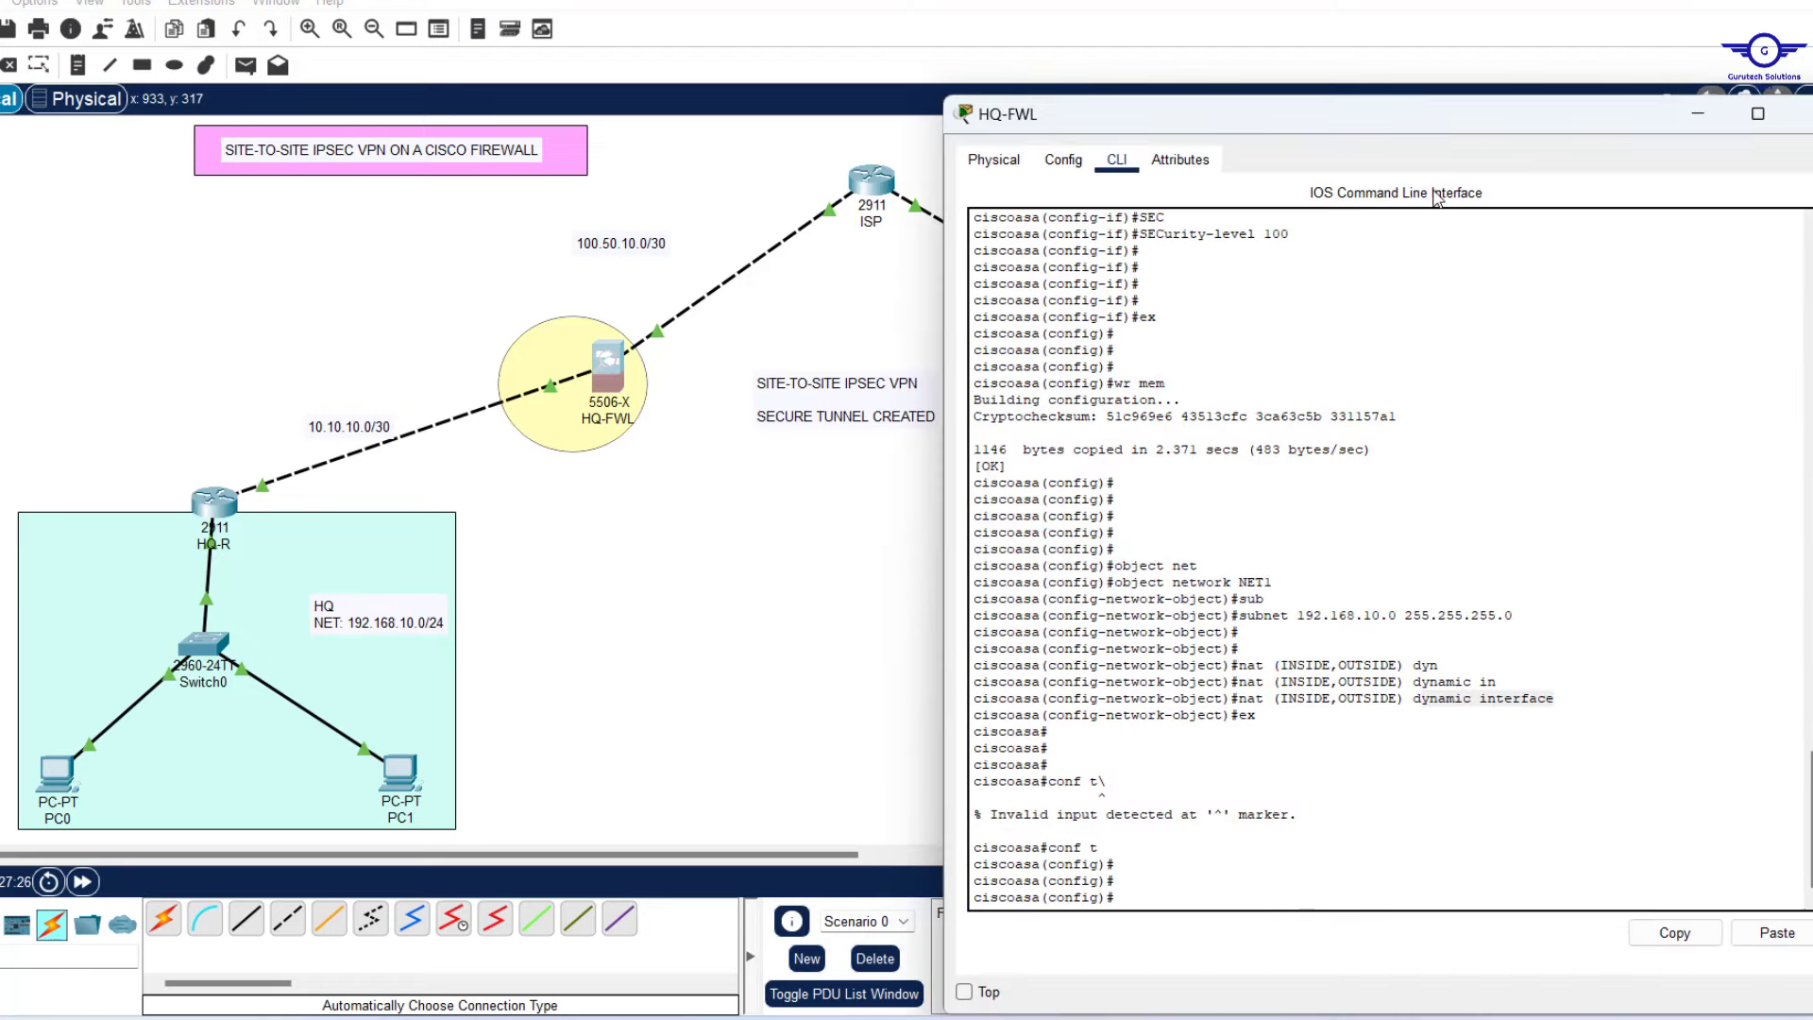
{"action": "left_click_drag", "start_coordinate": [1389, 97], "coordinate": [1322, 101]}
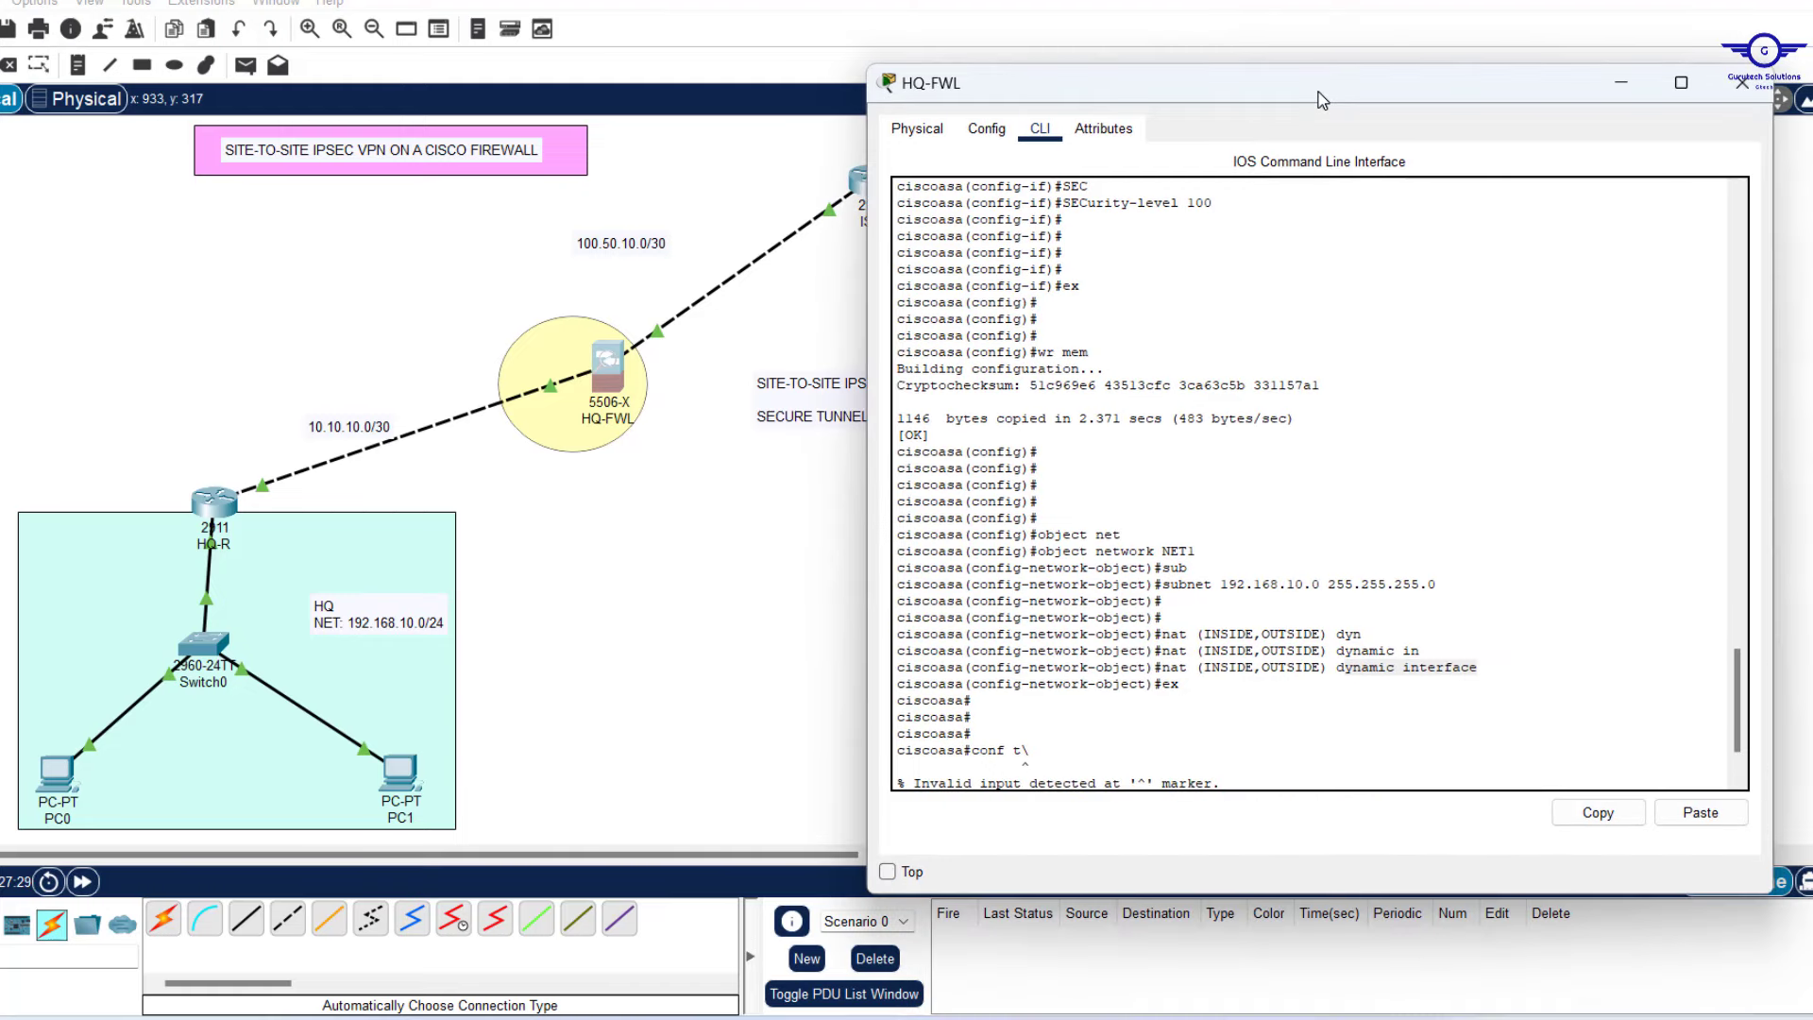
{"action": "left_click", "coordinate": [1295, 651]}
{"action": "type", "text": "conf t"}
{"action": "key", "text": "Return"}
{"action": "key", "text": "Return"}
{"action": "key", "text": "Return"}
{"action": "key", "text": "Return"}
{"action": "key", "text": "Return"}
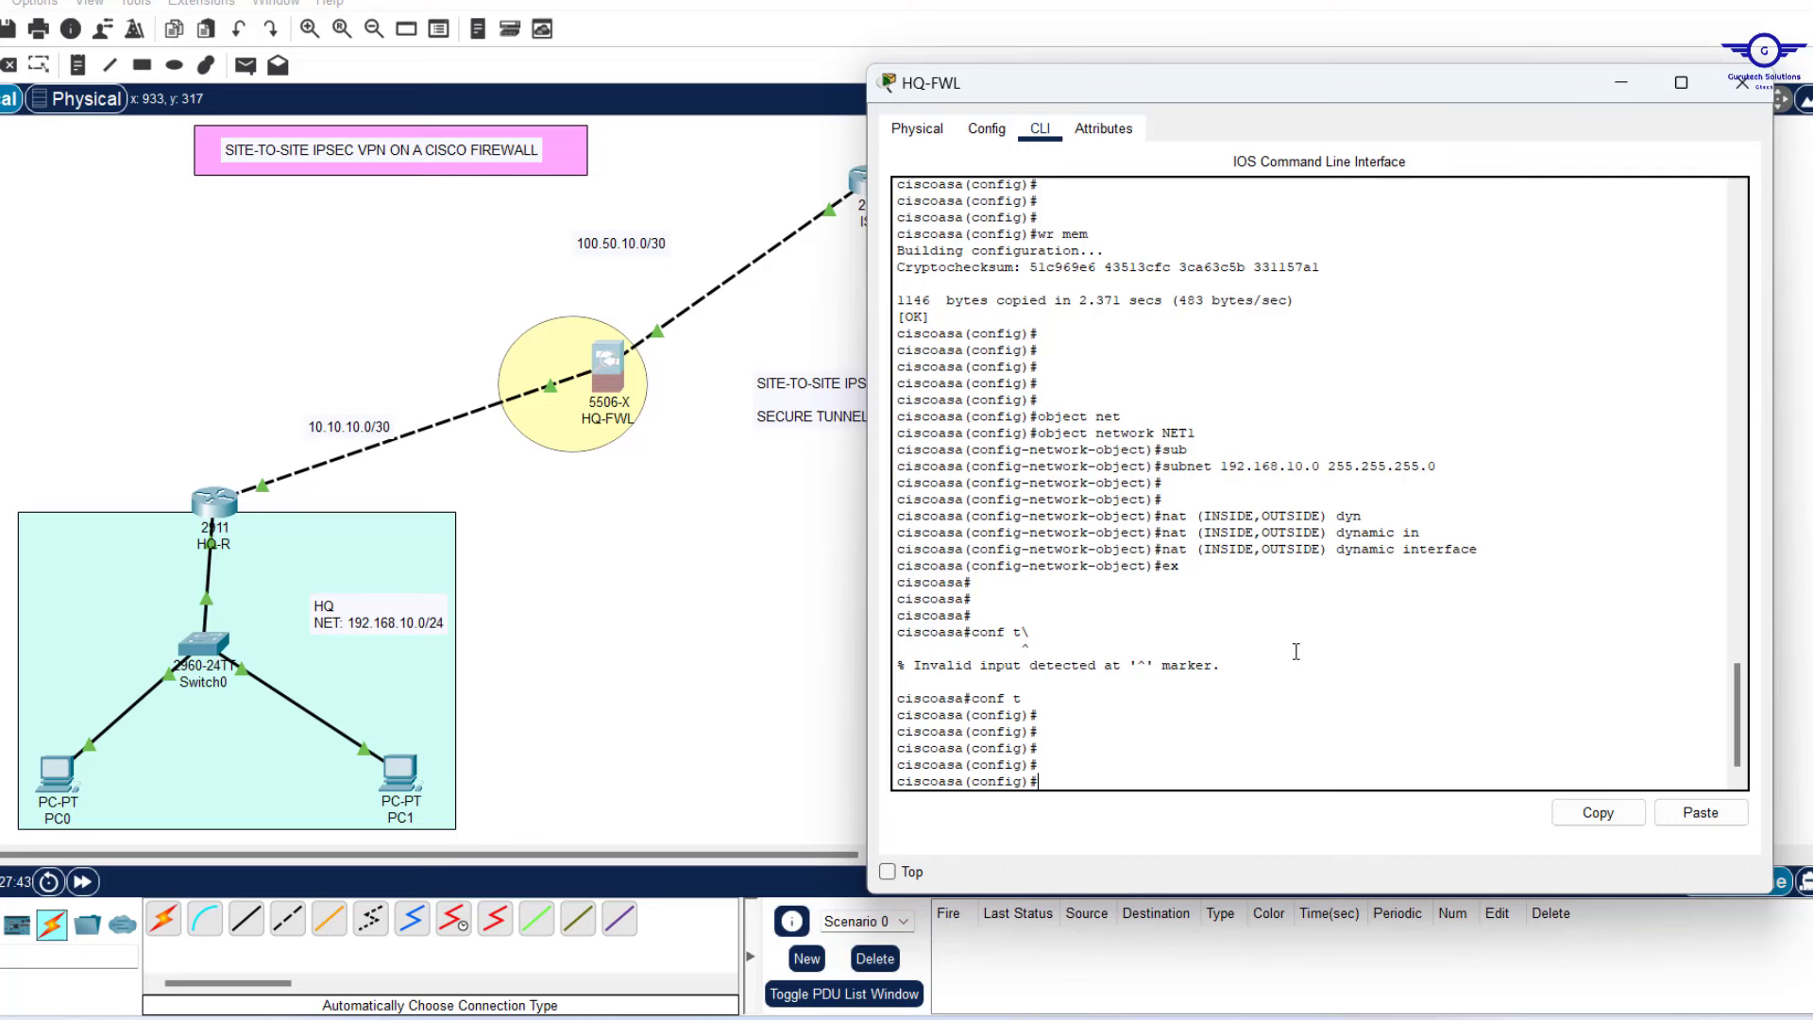
Add the rule 'access-list RES extended permit icmp any any'.
{"action": "type", "text": "ac"}
{"action": "type", "text": "cess-l"}
{"action": "key", "text": "Tab"}
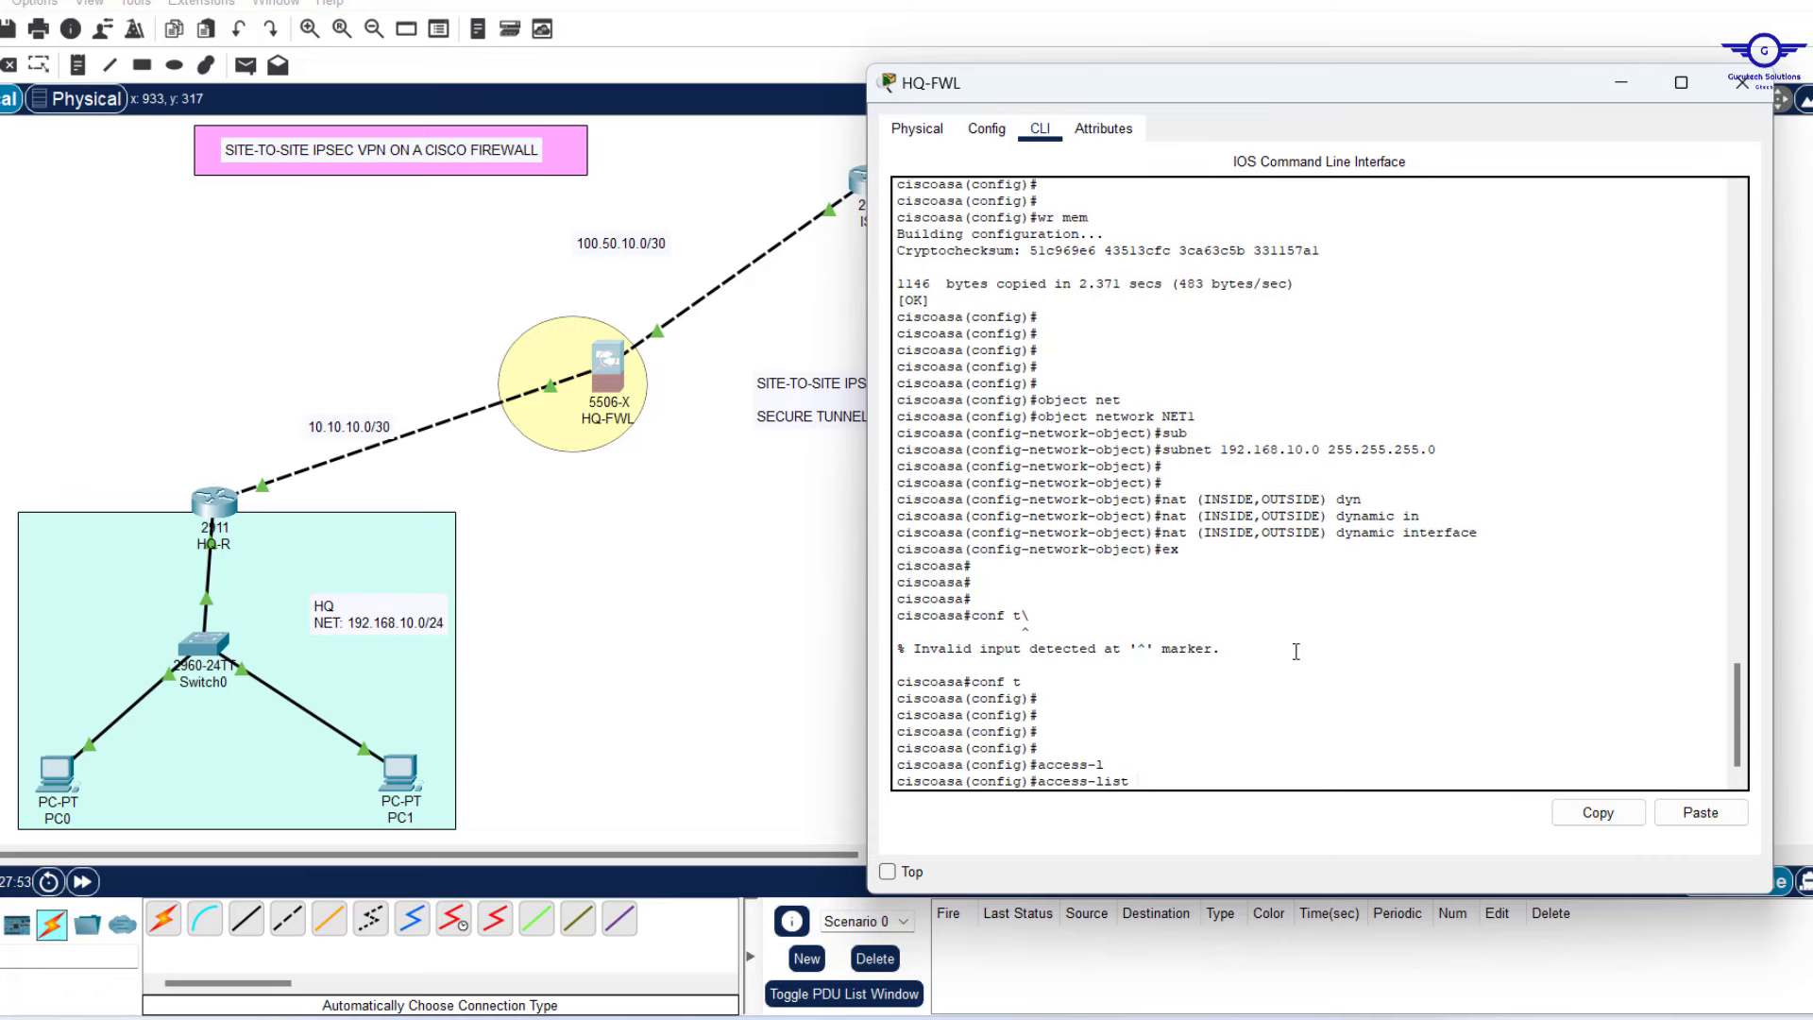
{"action": "type", "text": "RES ex"}
{"action": "key", "text": "Tab"}
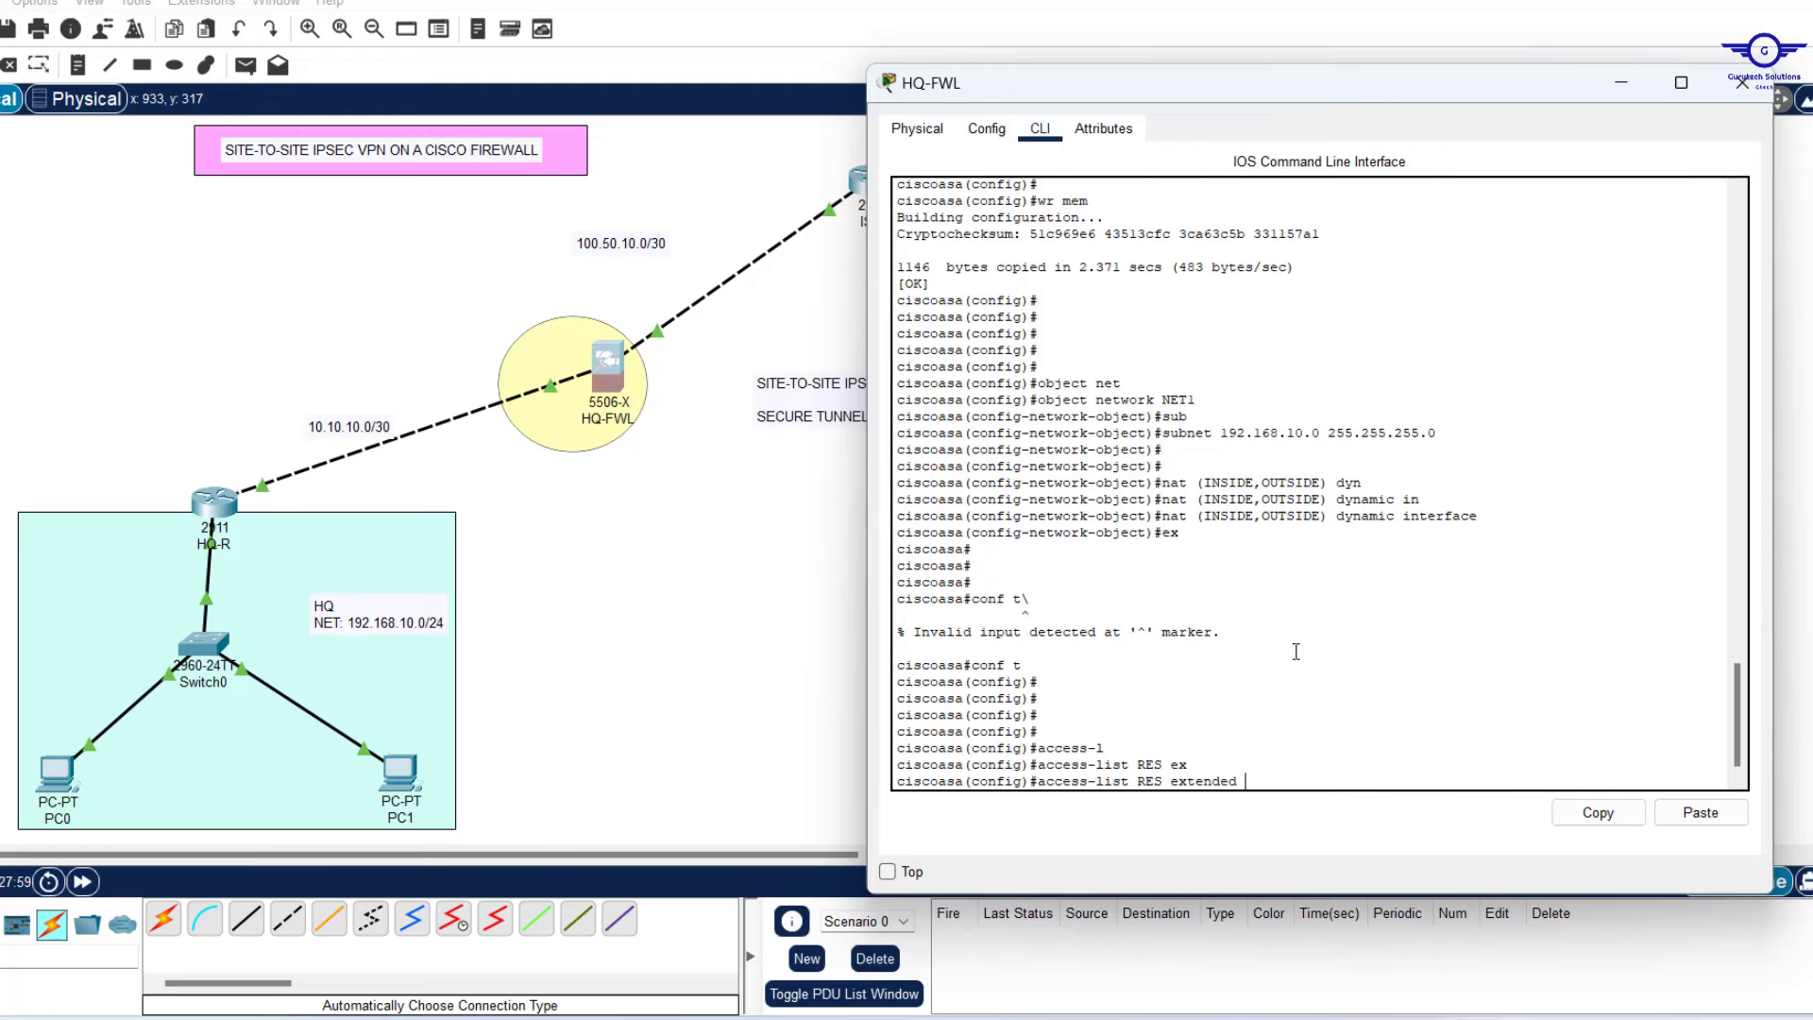
{"action": "type", "text": "p"}
{"action": "key", "text": "Tab"}
{"action": "type", "text": "erm"}
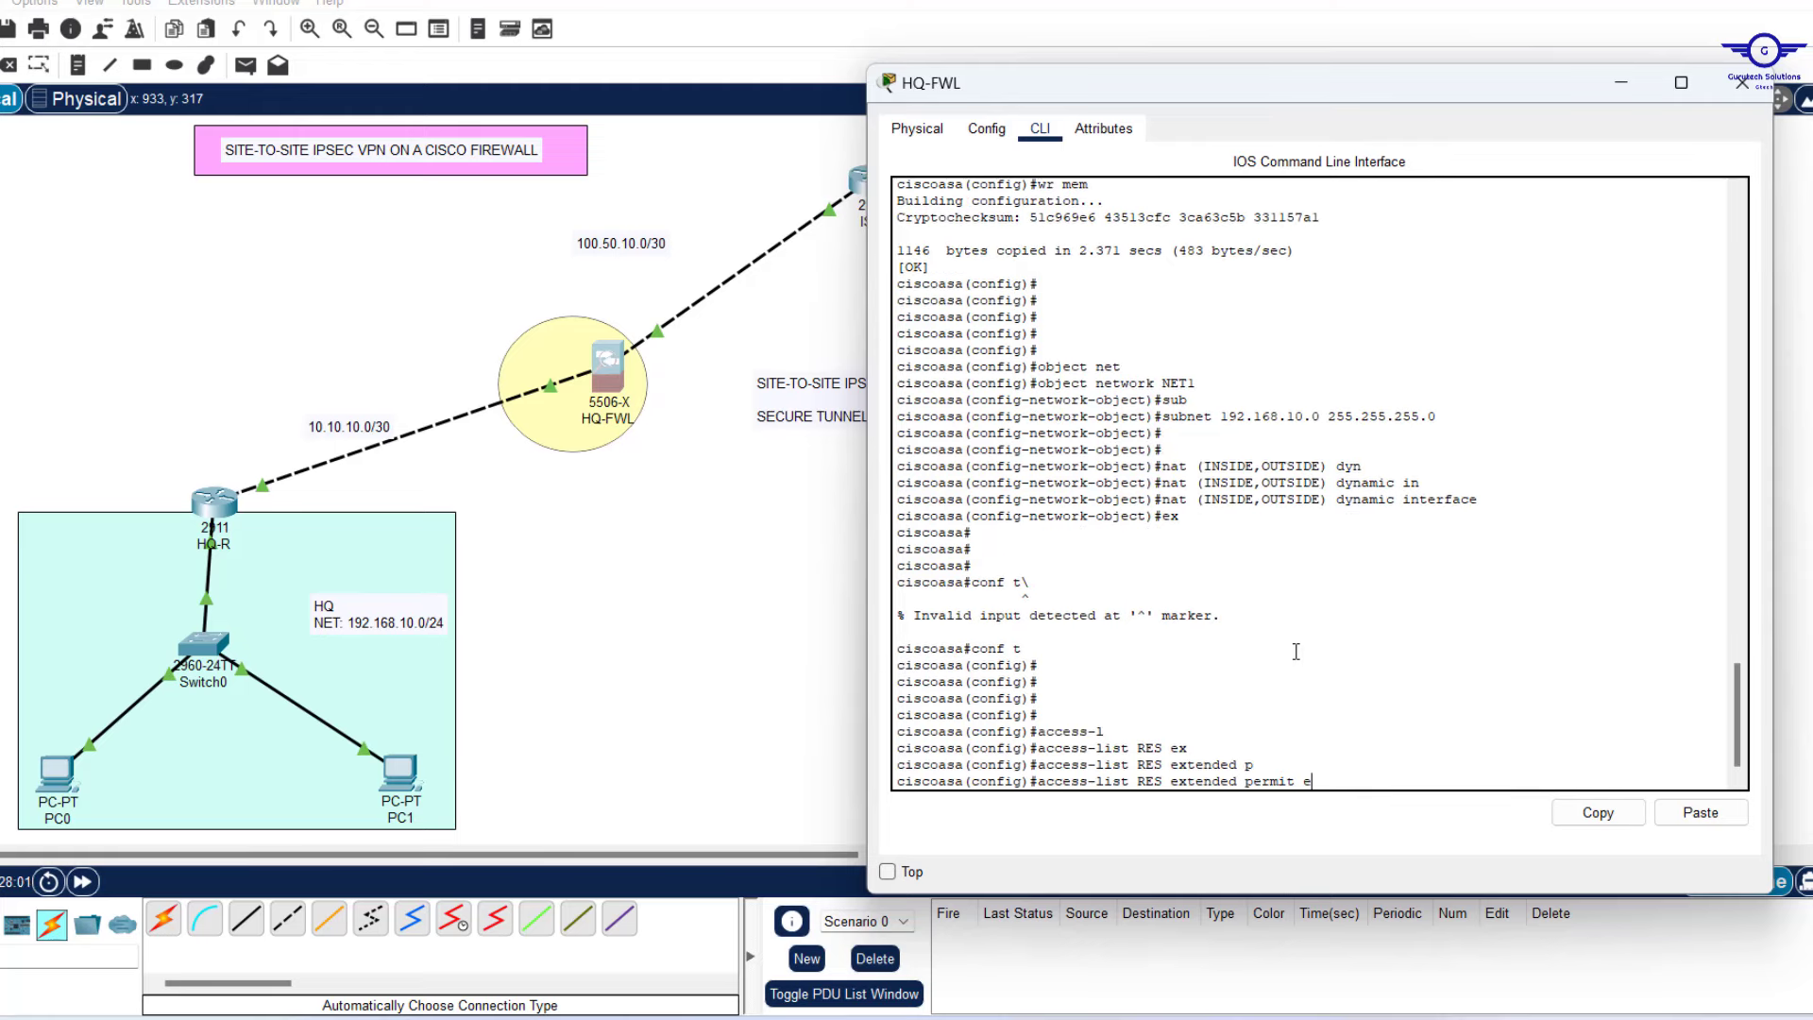
{"action": "type", "text": "it icmp an"}
{"action": "key", "text": "Tab"}
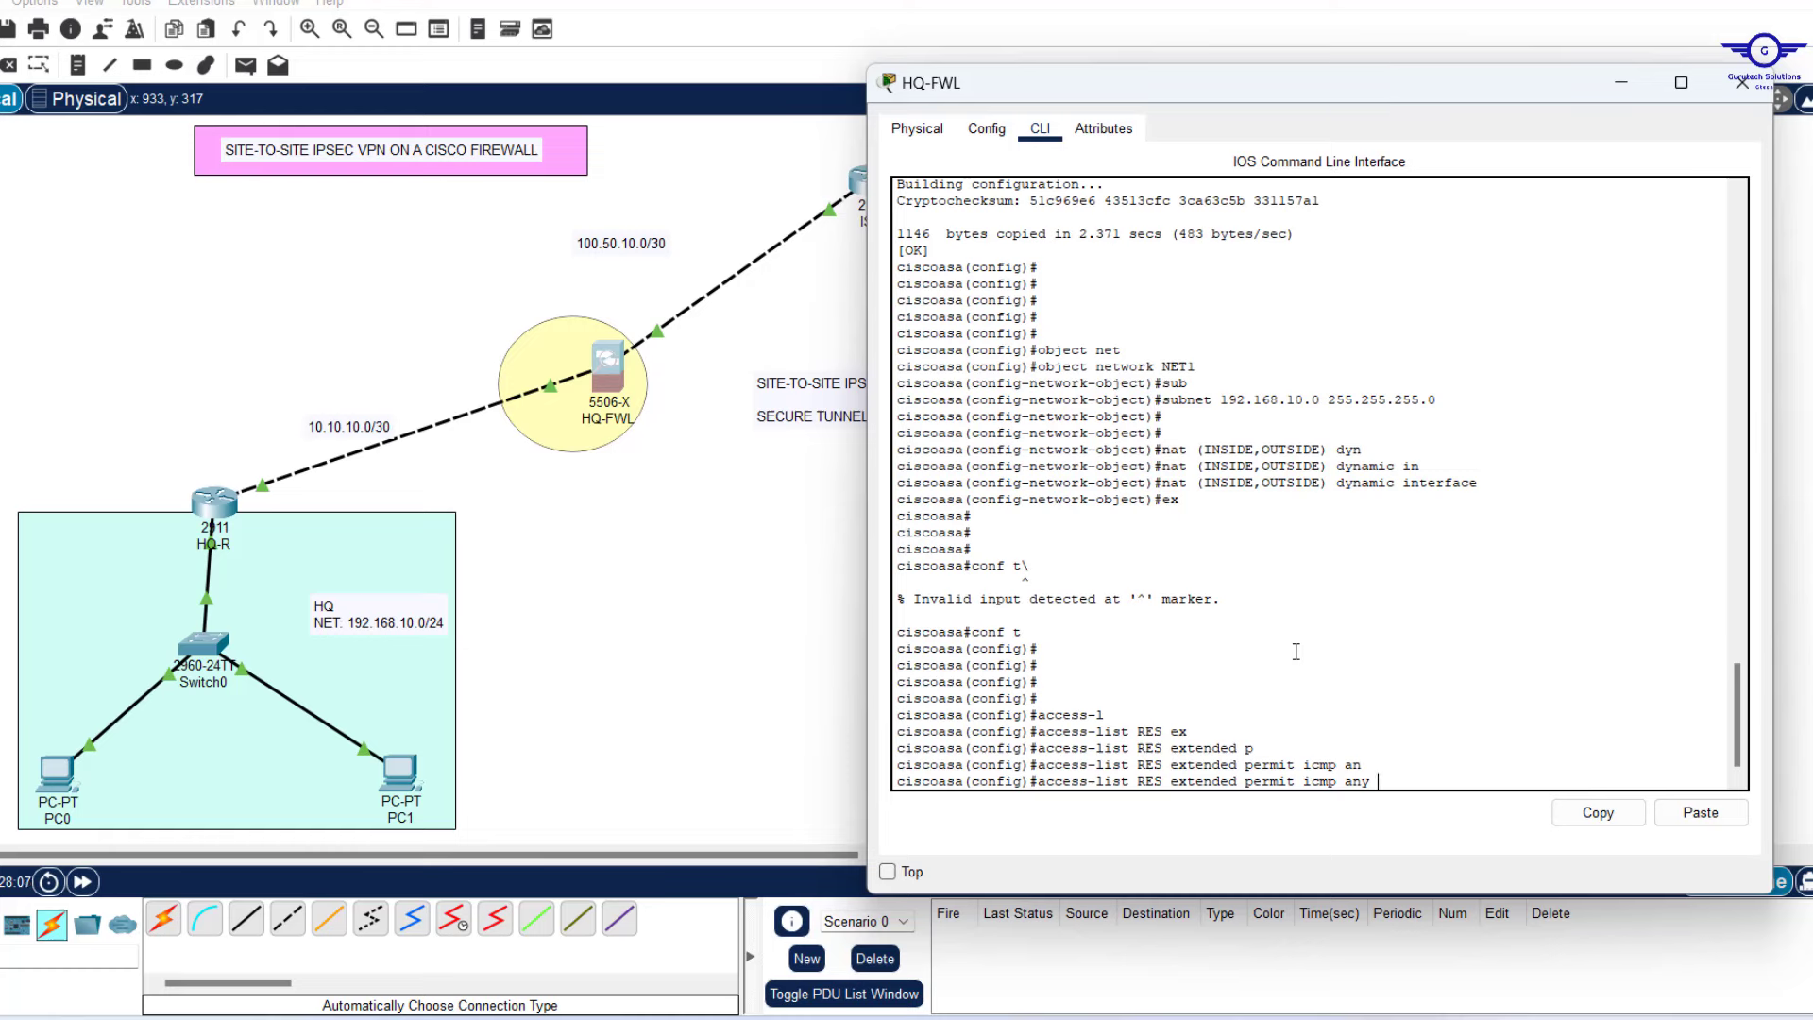
{"action": "type", "text": "an"}
{"action": "key", "text": "Tab"}
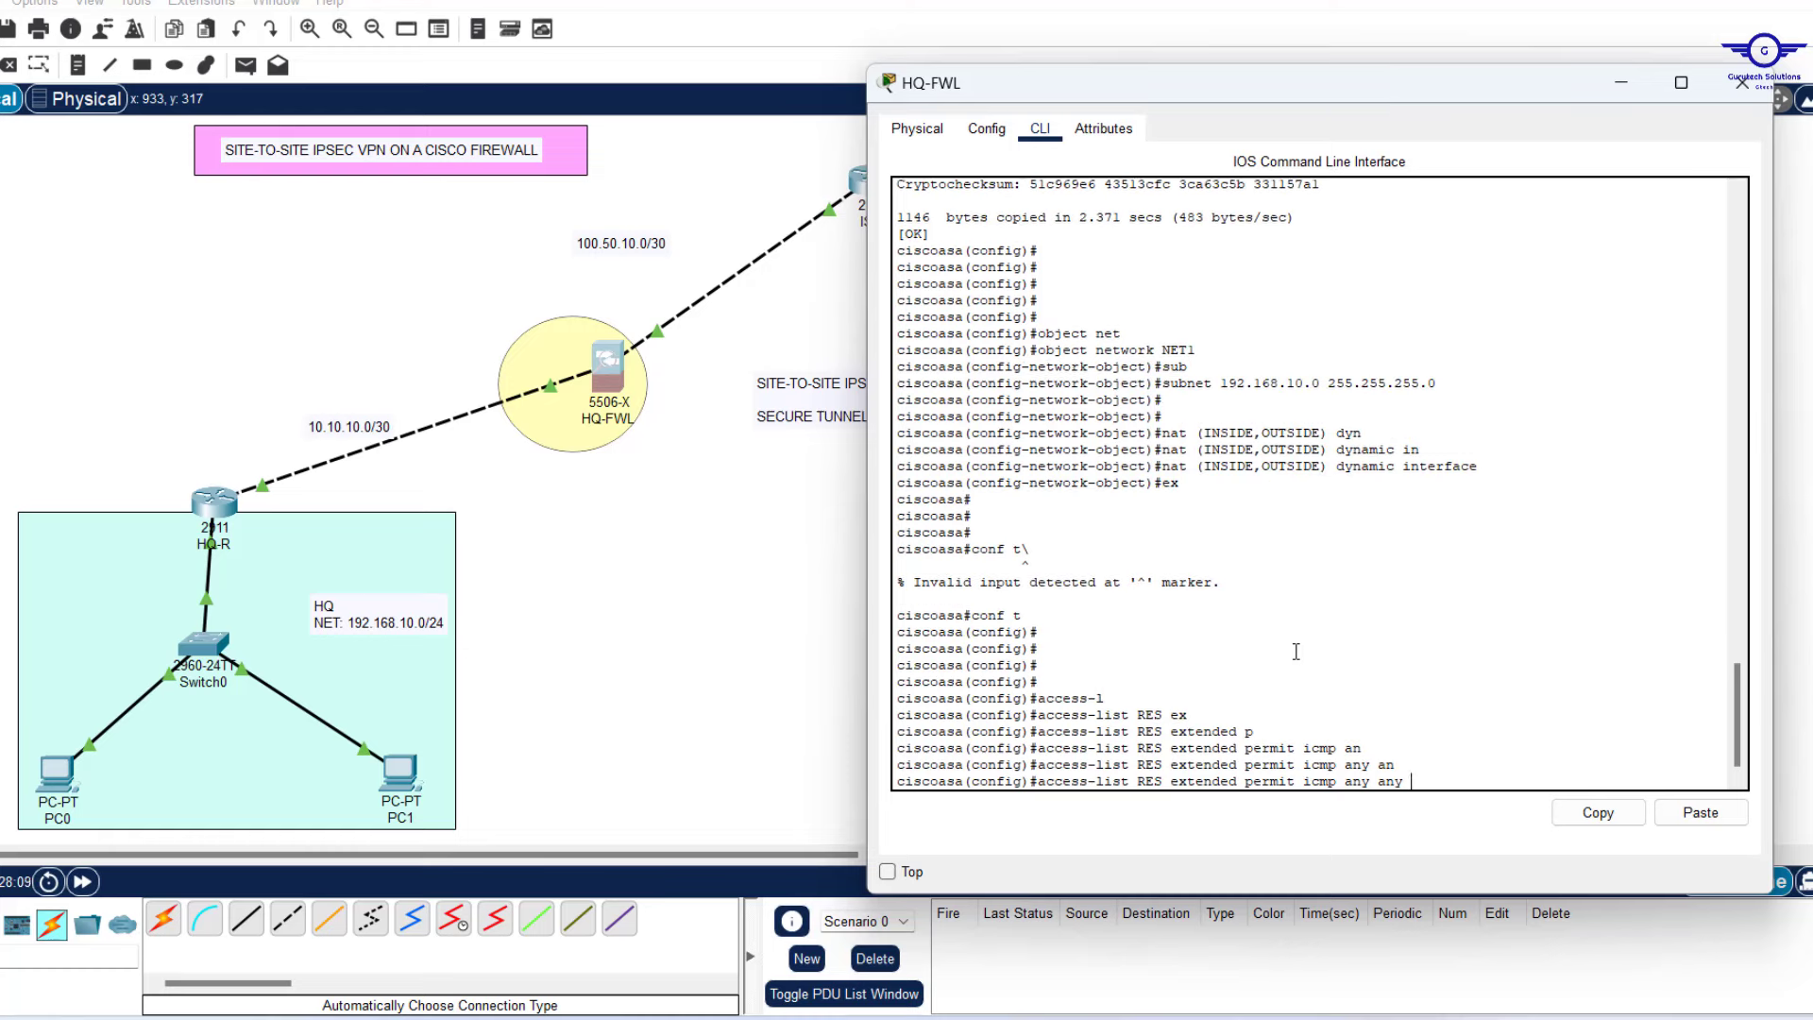
{"action": "key", "text": "Return"}
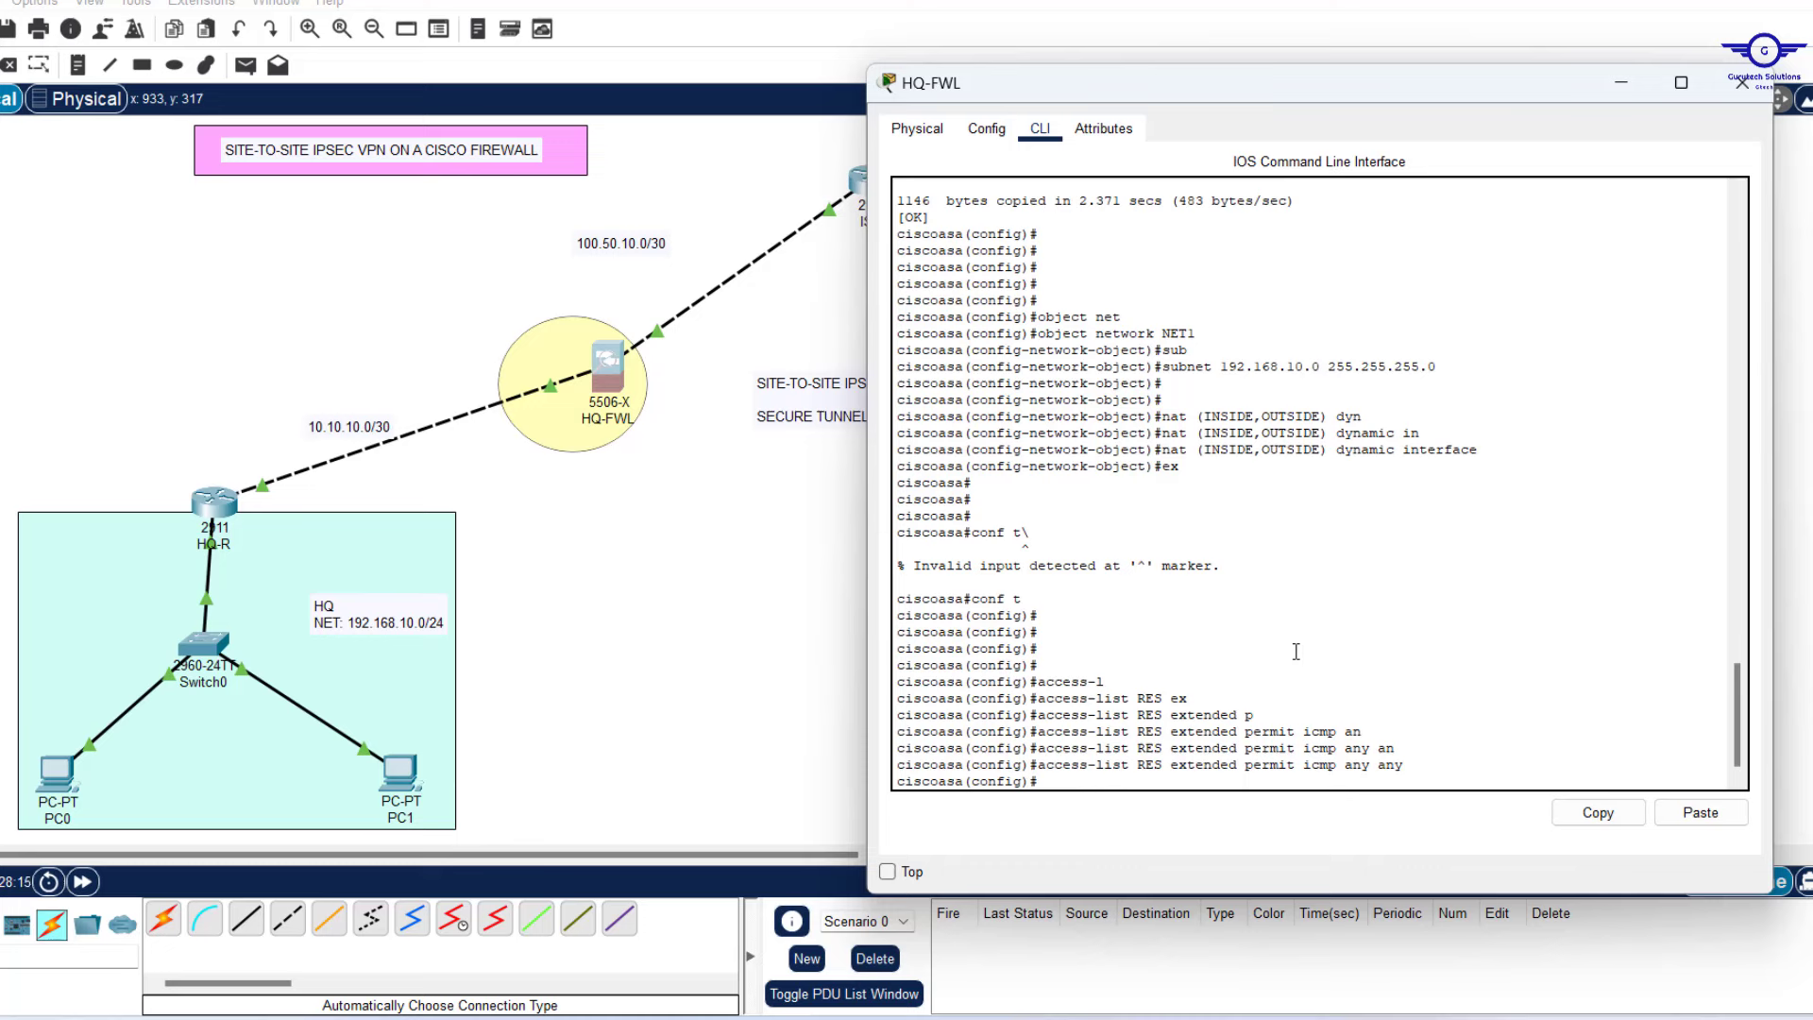
{"action": "key", "text": "Return"}
{"action": "key", "text": "Return"}
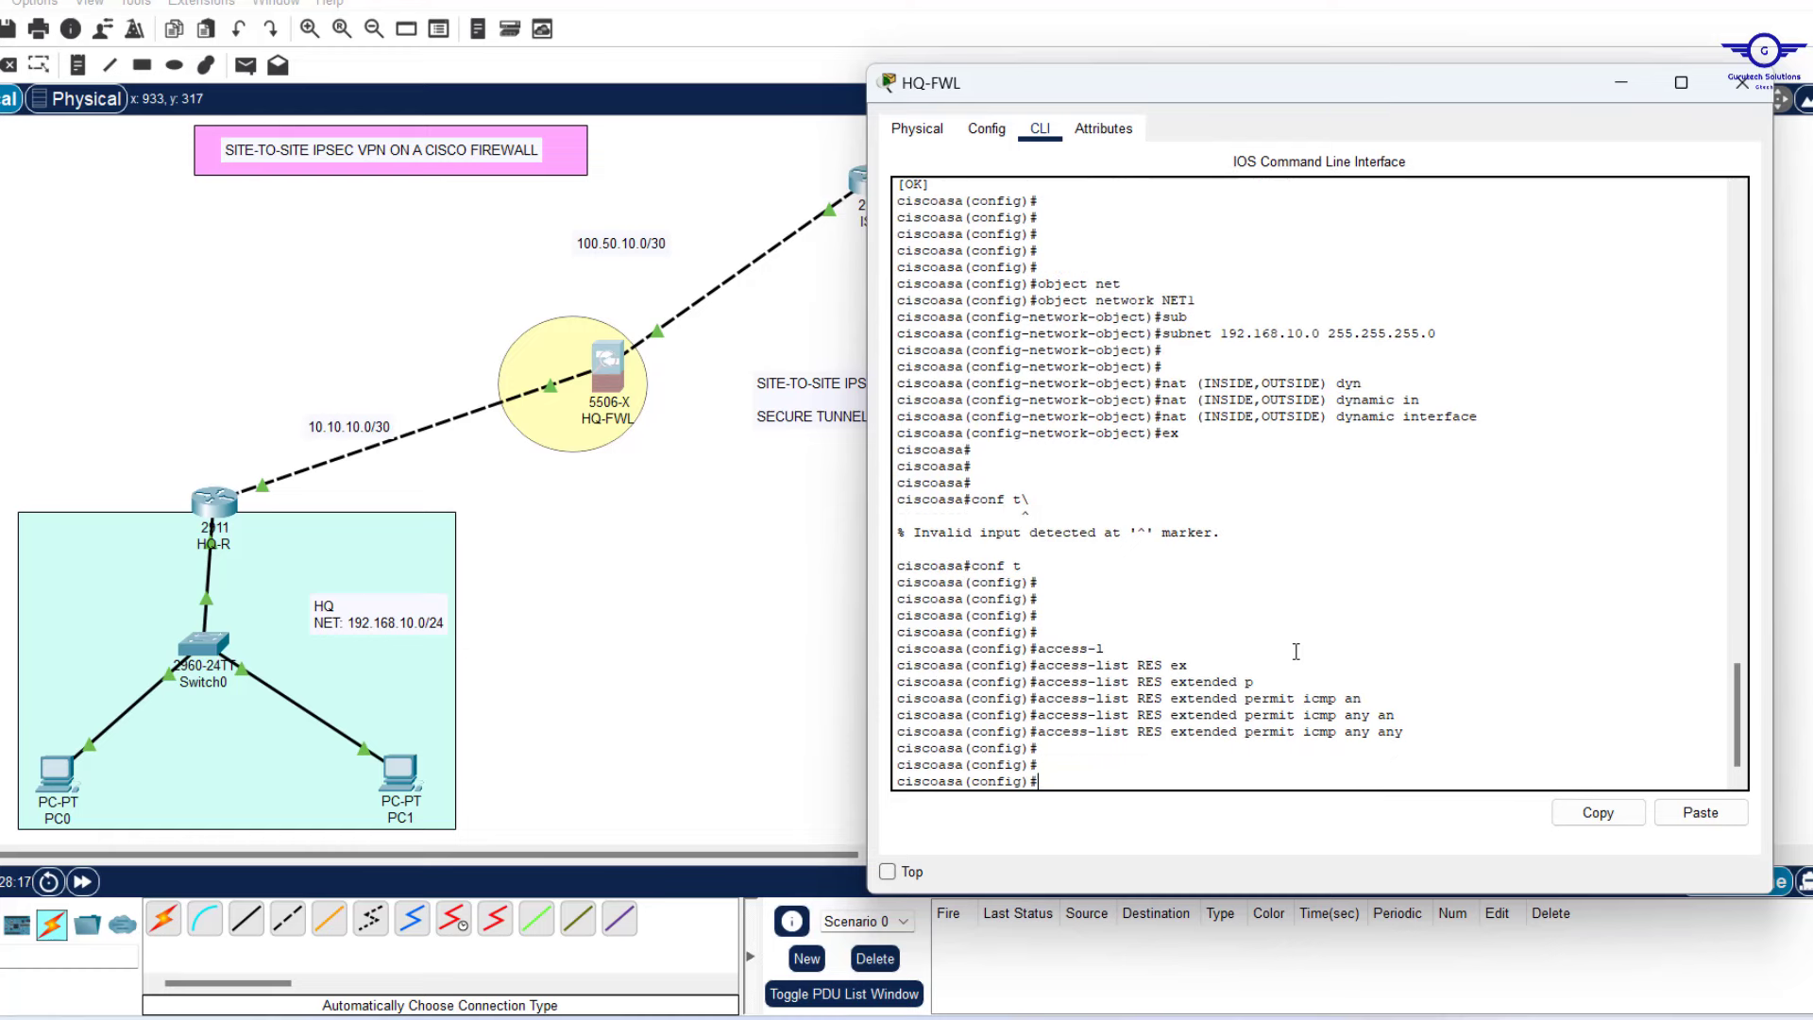
Add 'access-list RES extended permit tcp any any eq 80' by editing the recalled ICMP rule.
{"action": "key", "text": "Up"}
{"action": "key", "text": "BackSpace"}
{"action": "key", "text": "BackSpace"}
{"action": "key", "text": "BackSpace"}
{"action": "key", "text": "BackSpace"}
{"action": "key", "text": "BackSpace"}
{"action": "key", "text": "BackSpace"}
{"action": "key", "text": "BackSpace"}
{"action": "key", "text": "BackSpace"}
{"action": "key", "text": "BackSpace"}
{"action": "key", "text": "BackSpace"}
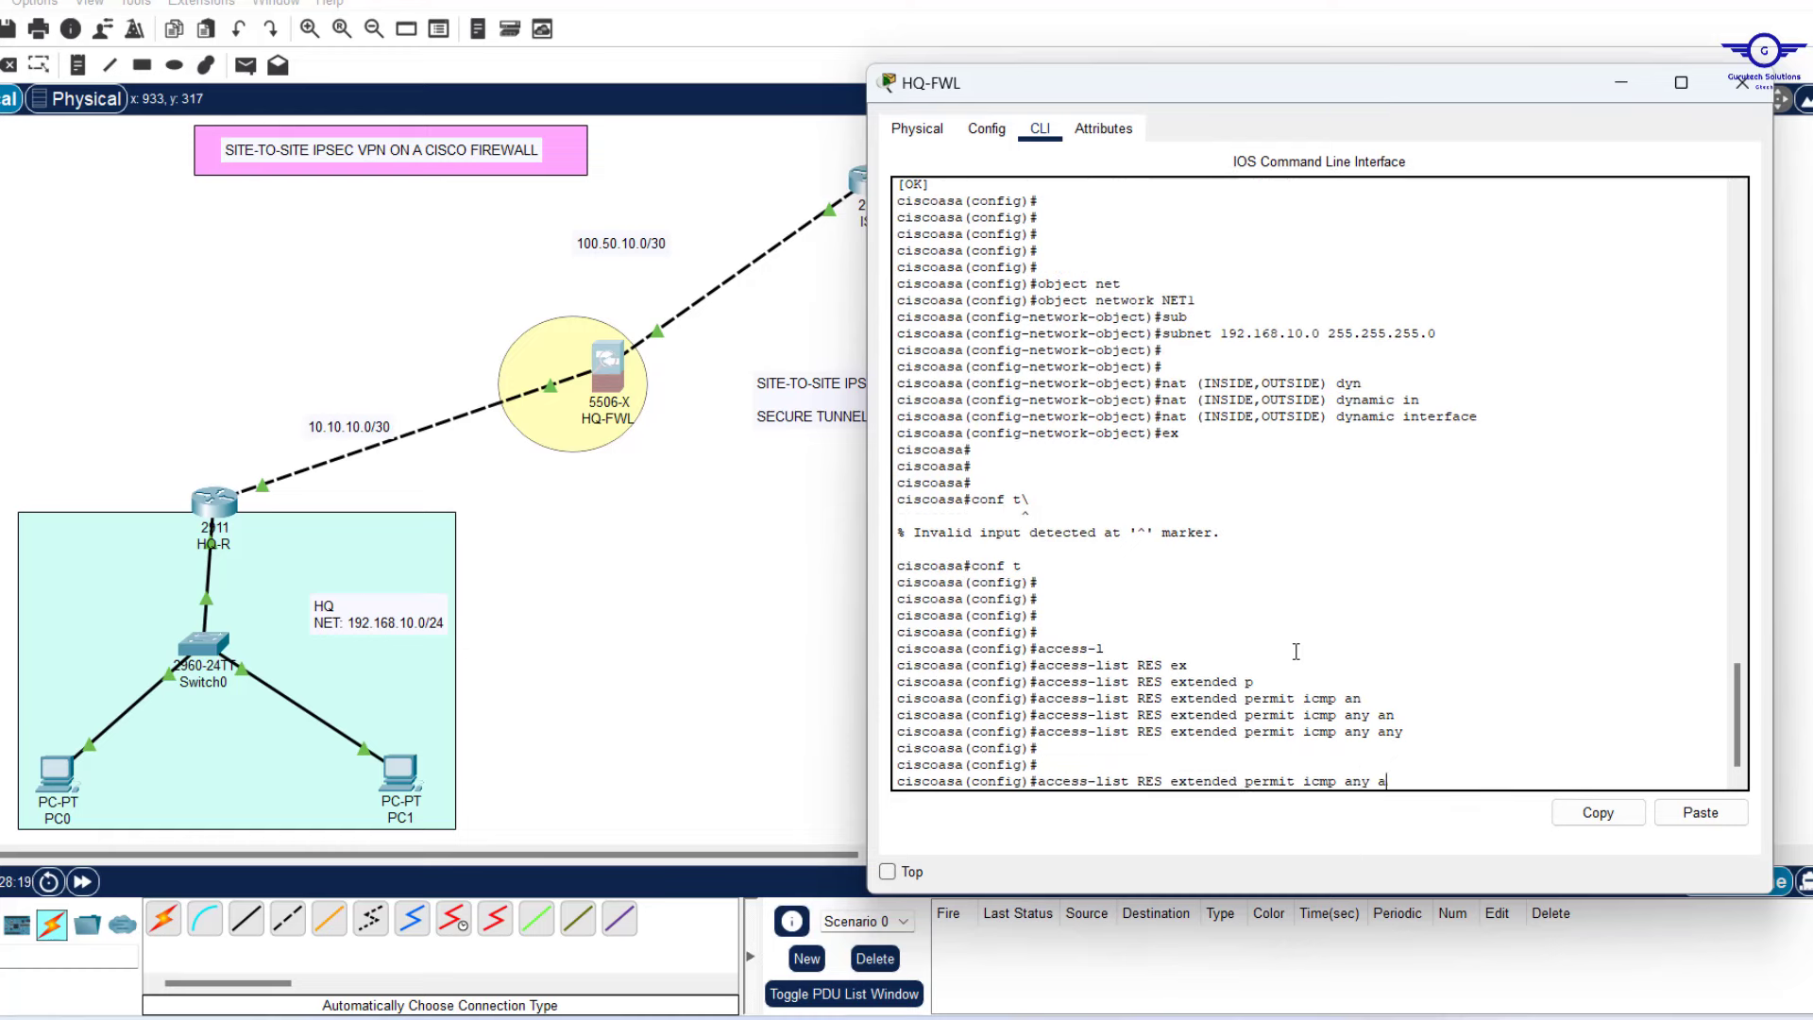
{"action": "key", "text": "BackSpace"}
{"action": "key", "text": "BackSpace"}
{"action": "type", "text": "tcp any"}
{"action": "key", "text": "Tab"}
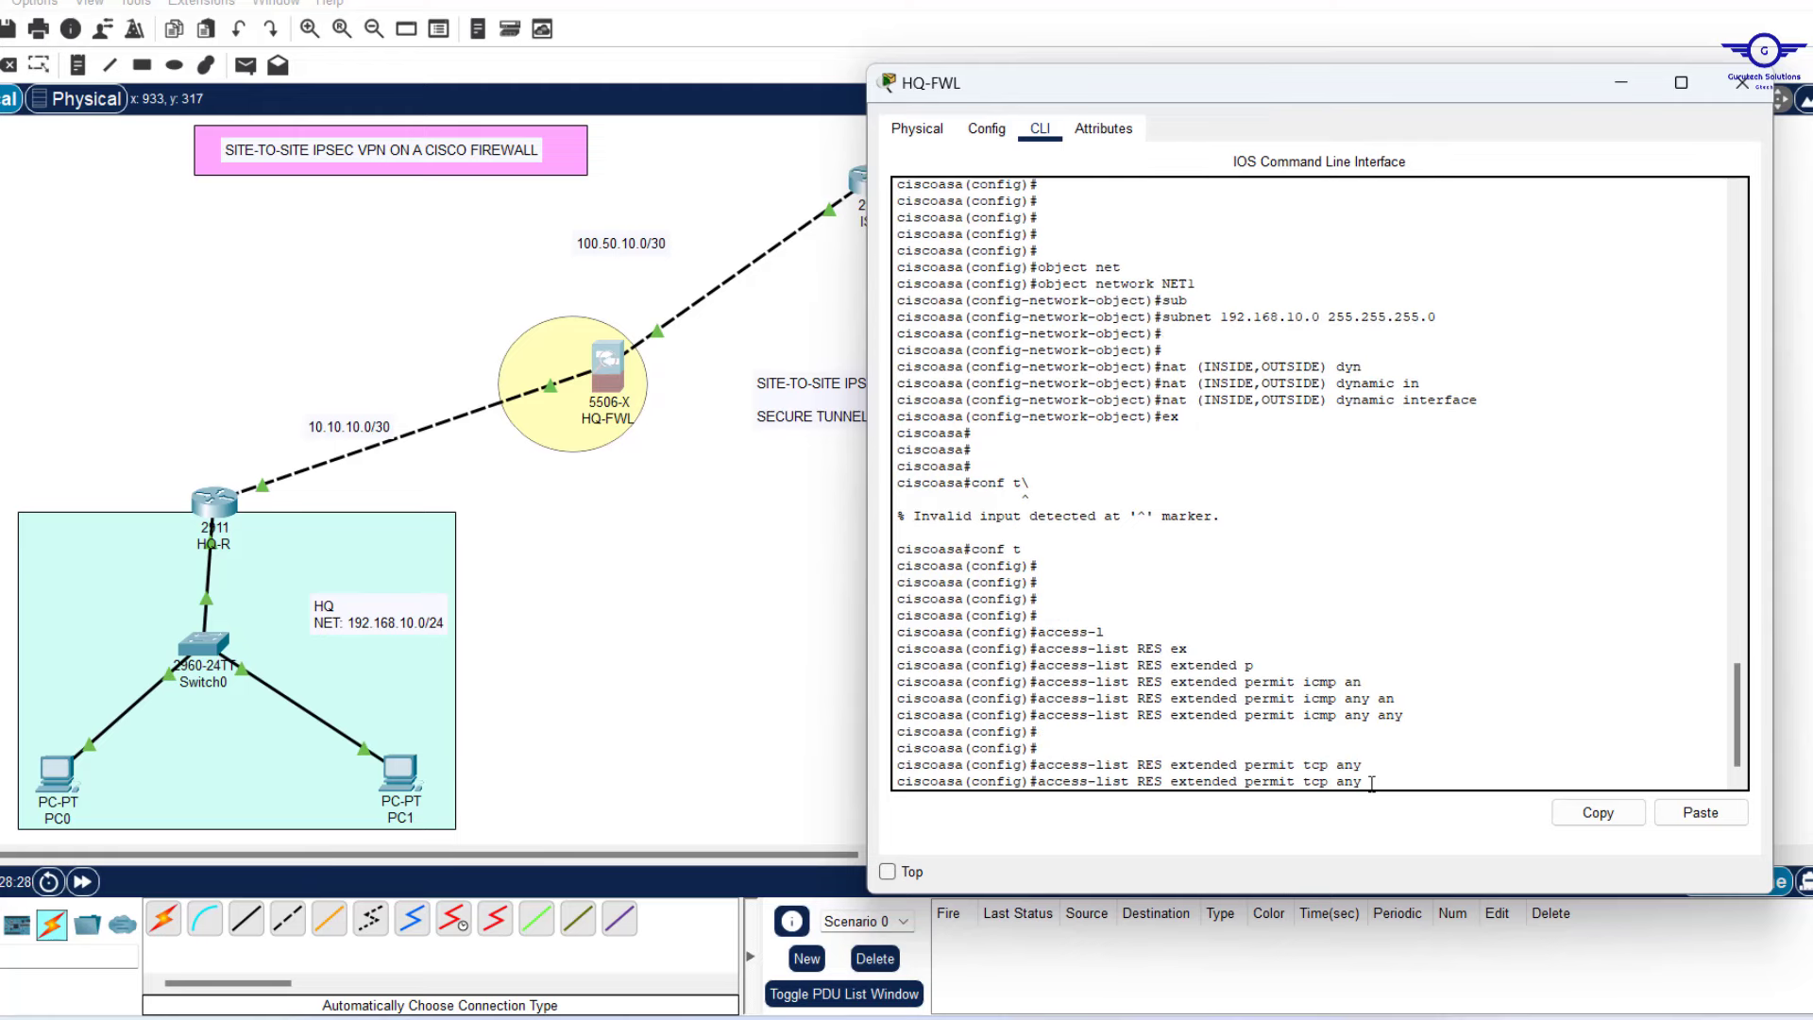
{"action": "type", "text": "an"}
{"action": "key", "text": "Tab"}
{"action": "type", "text": "e"}
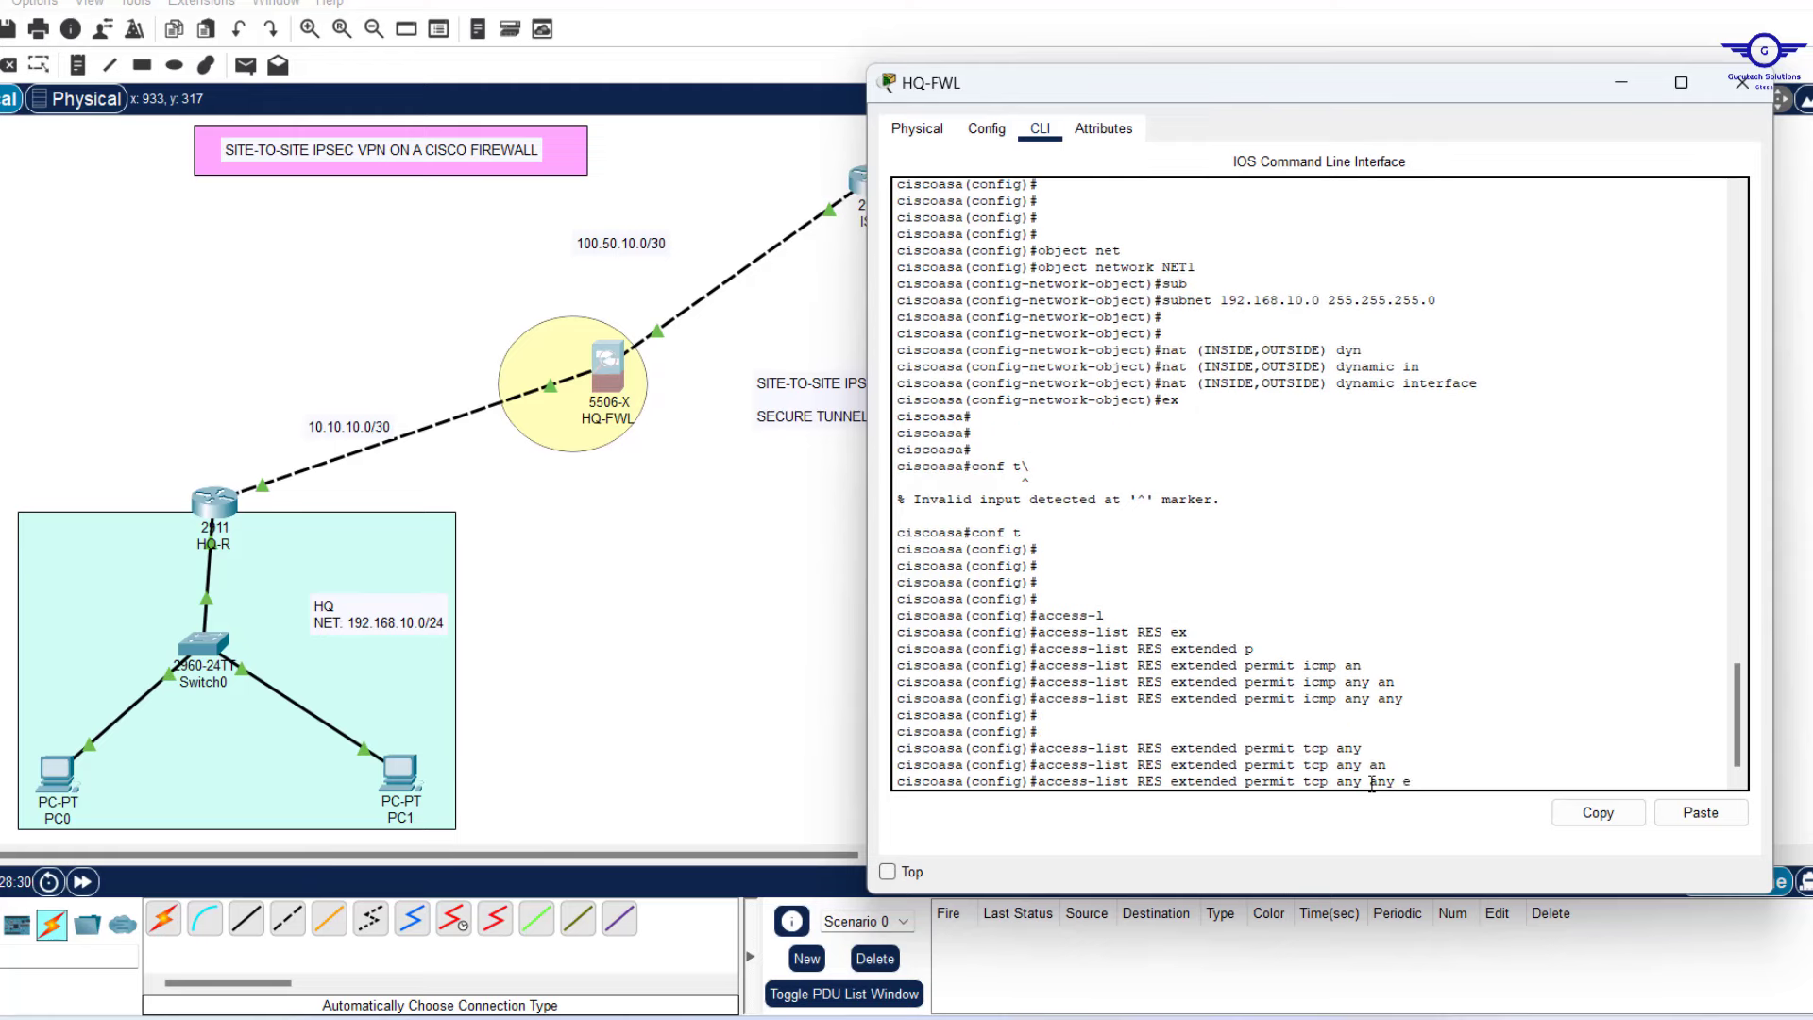
{"action": "type", "text": "q 80"}
{"action": "key", "text": "Return"}
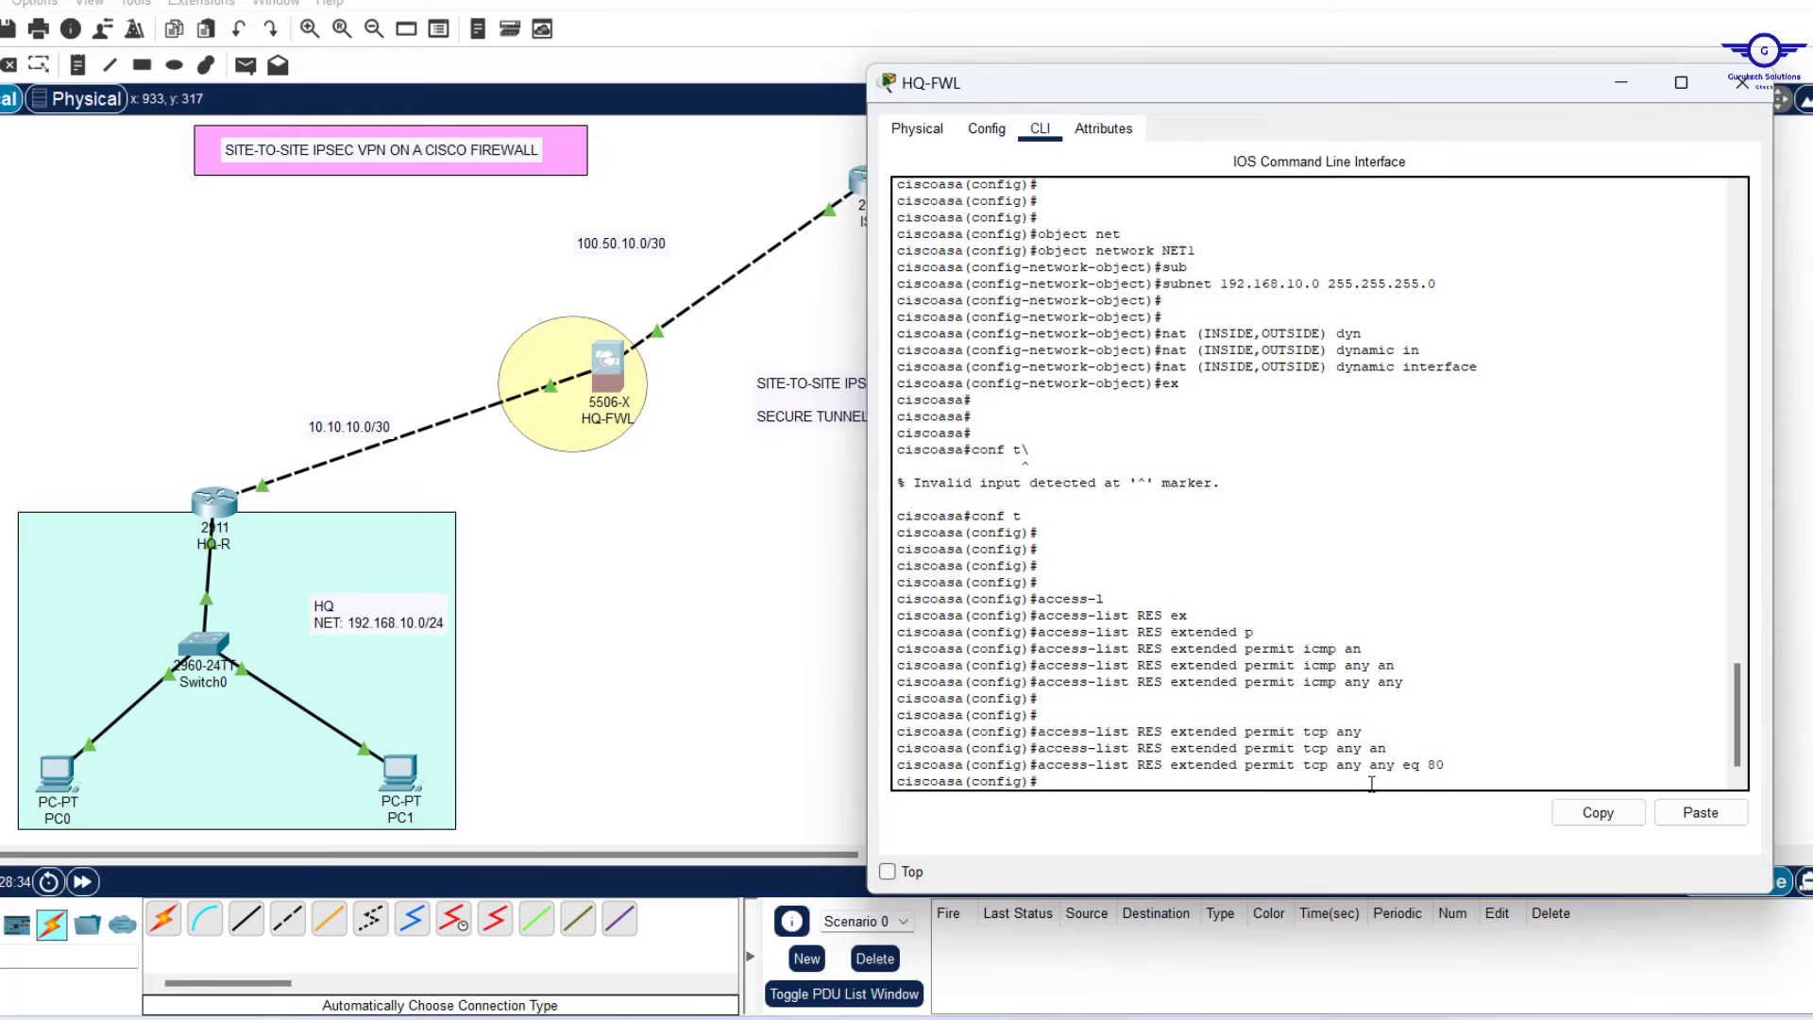
Add the same TCP rule for port 443 and highlight the ICMP rule to review.
{"action": "key", "text": "Up"}
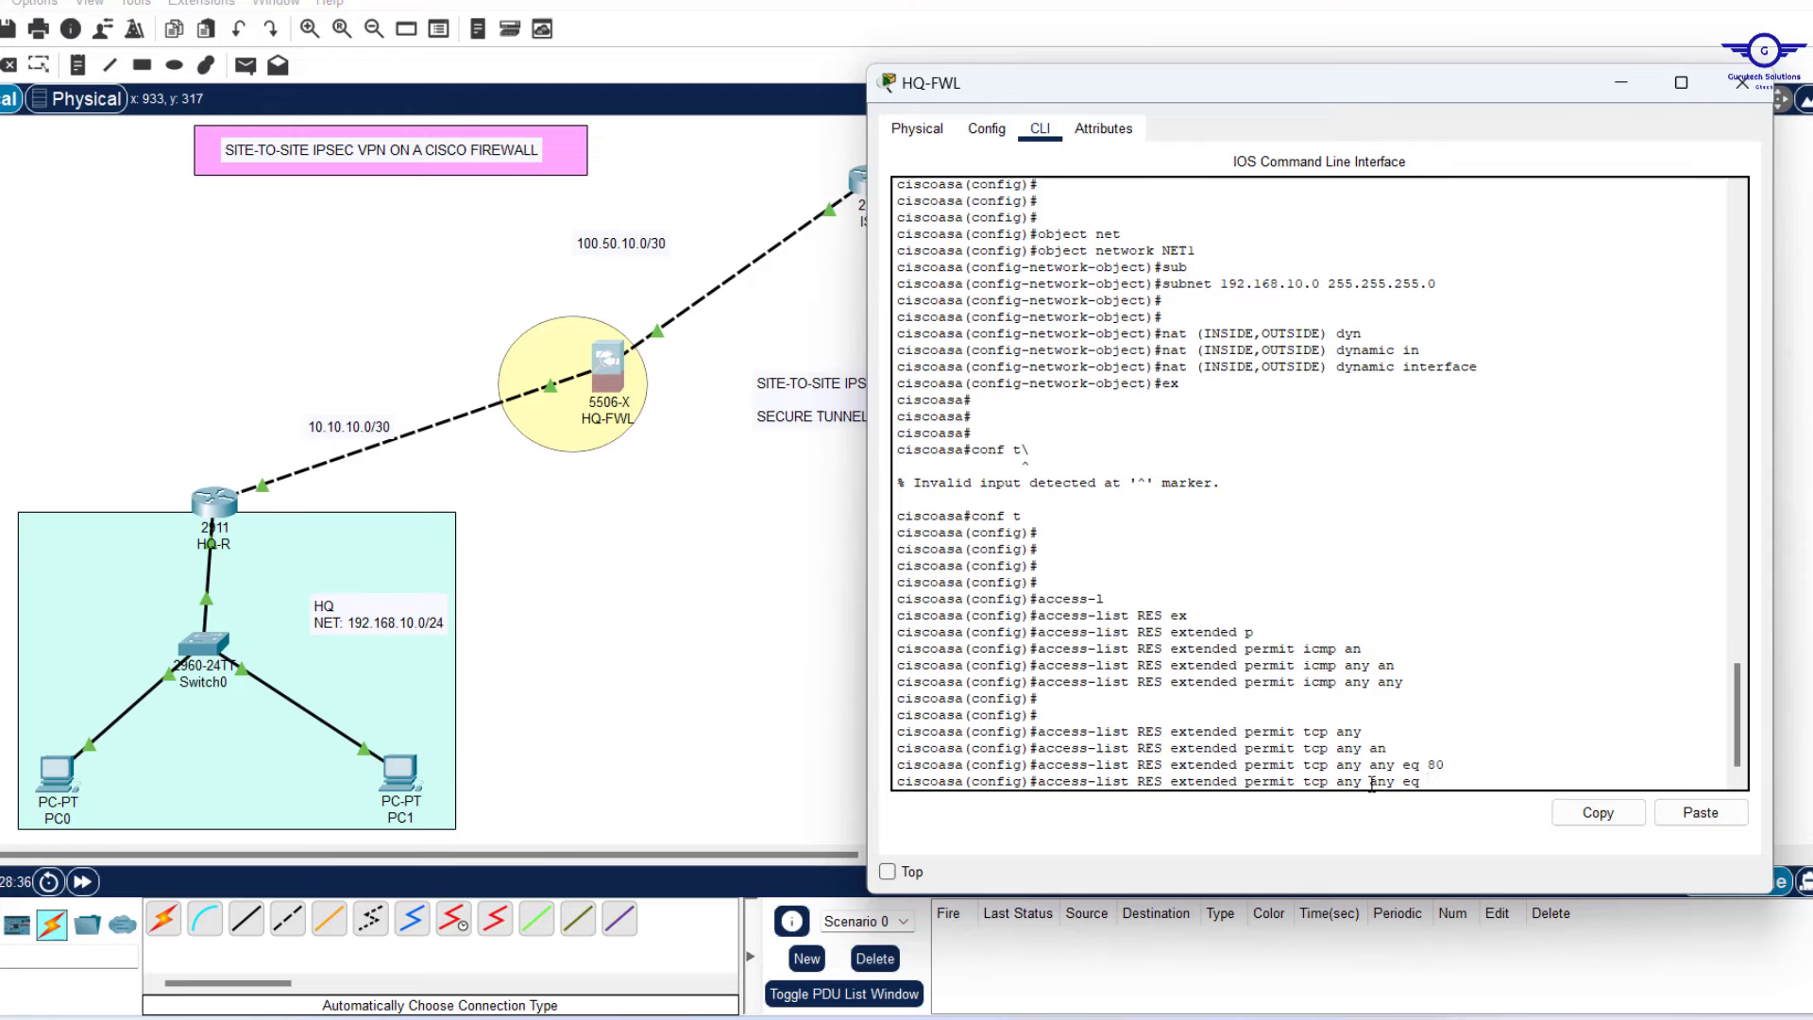
{"action": "type", "text": "443"}
{"action": "key", "text": "Return"}
{"action": "key", "text": "Return"}
{"action": "key", "text": "Return"}
{"action": "key", "text": "Return"}
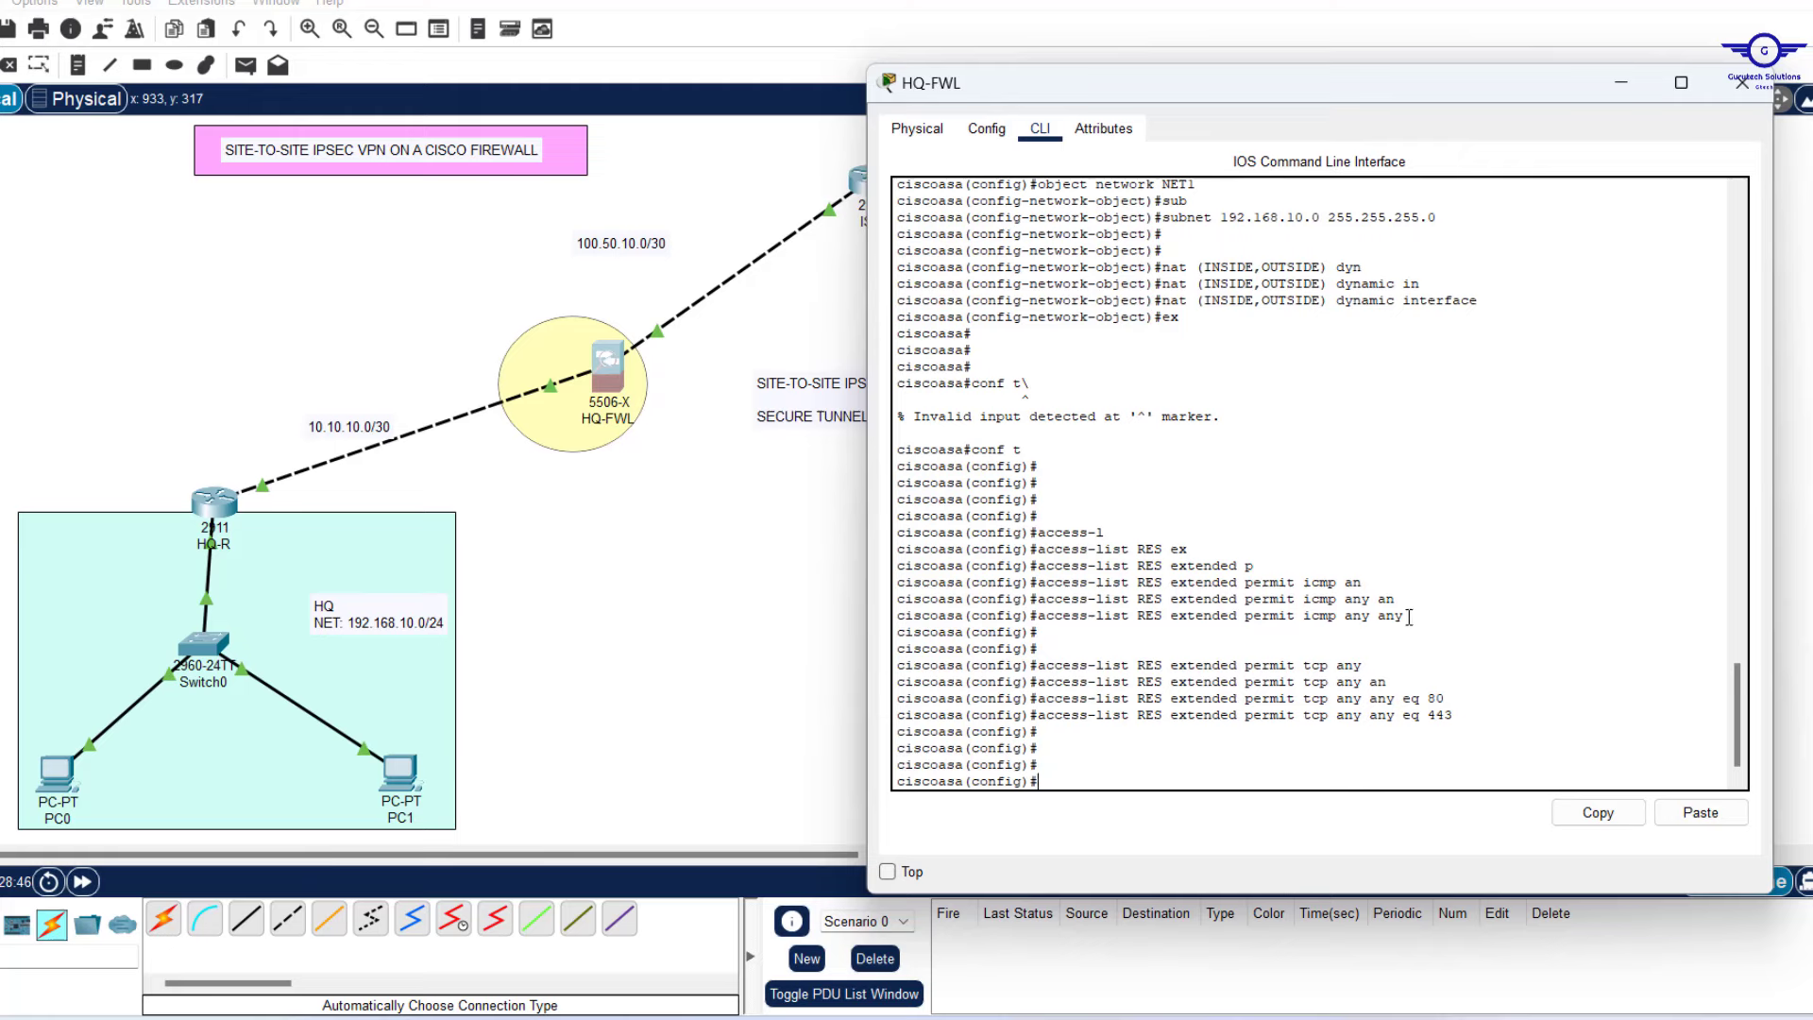
{"action": "left_click_drag", "start_coordinate": [1395, 617], "coordinate": [1043, 620]}
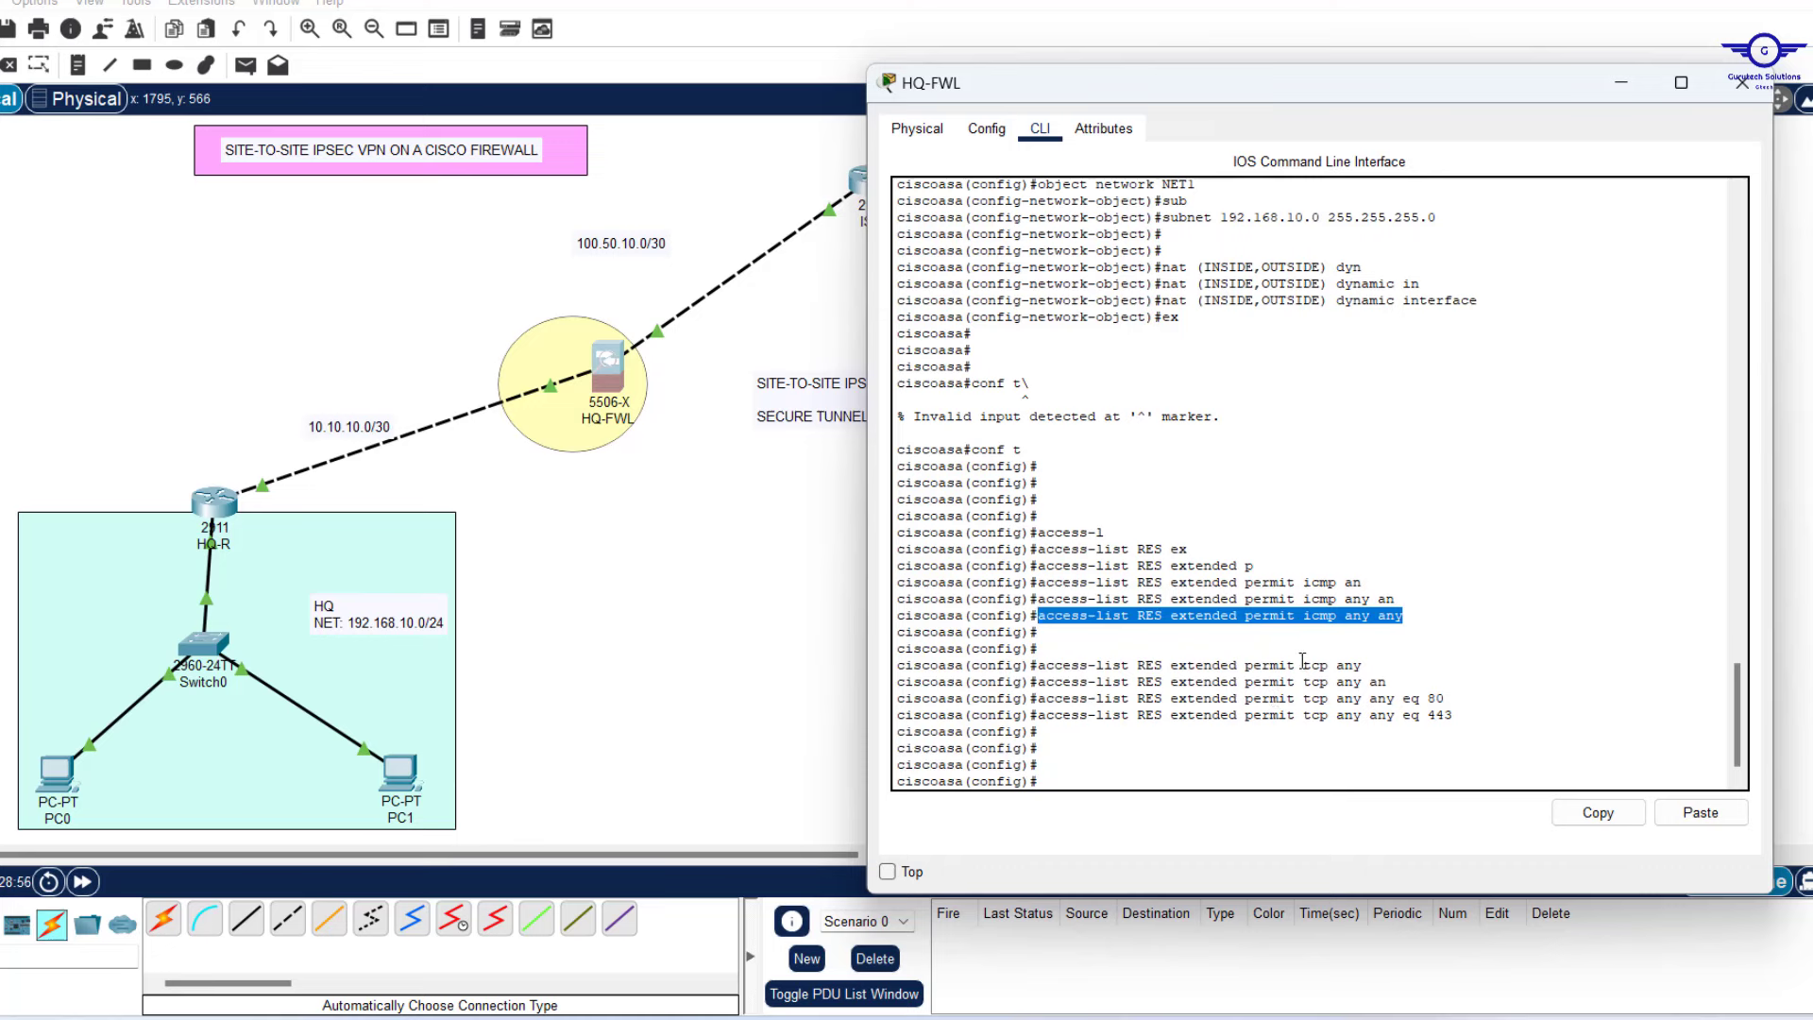
Highlight access list RES and its newly entered rules to review them.
{"action": "mouse_move", "coordinate": [1165, 715]}
{"action": "left_mouse_down"}
{"action": "mouse_move", "coordinate": [1029, 715]}
{"action": "mouse_move", "coordinate": [1141, 711]}
{"action": "left_mouse_up"}
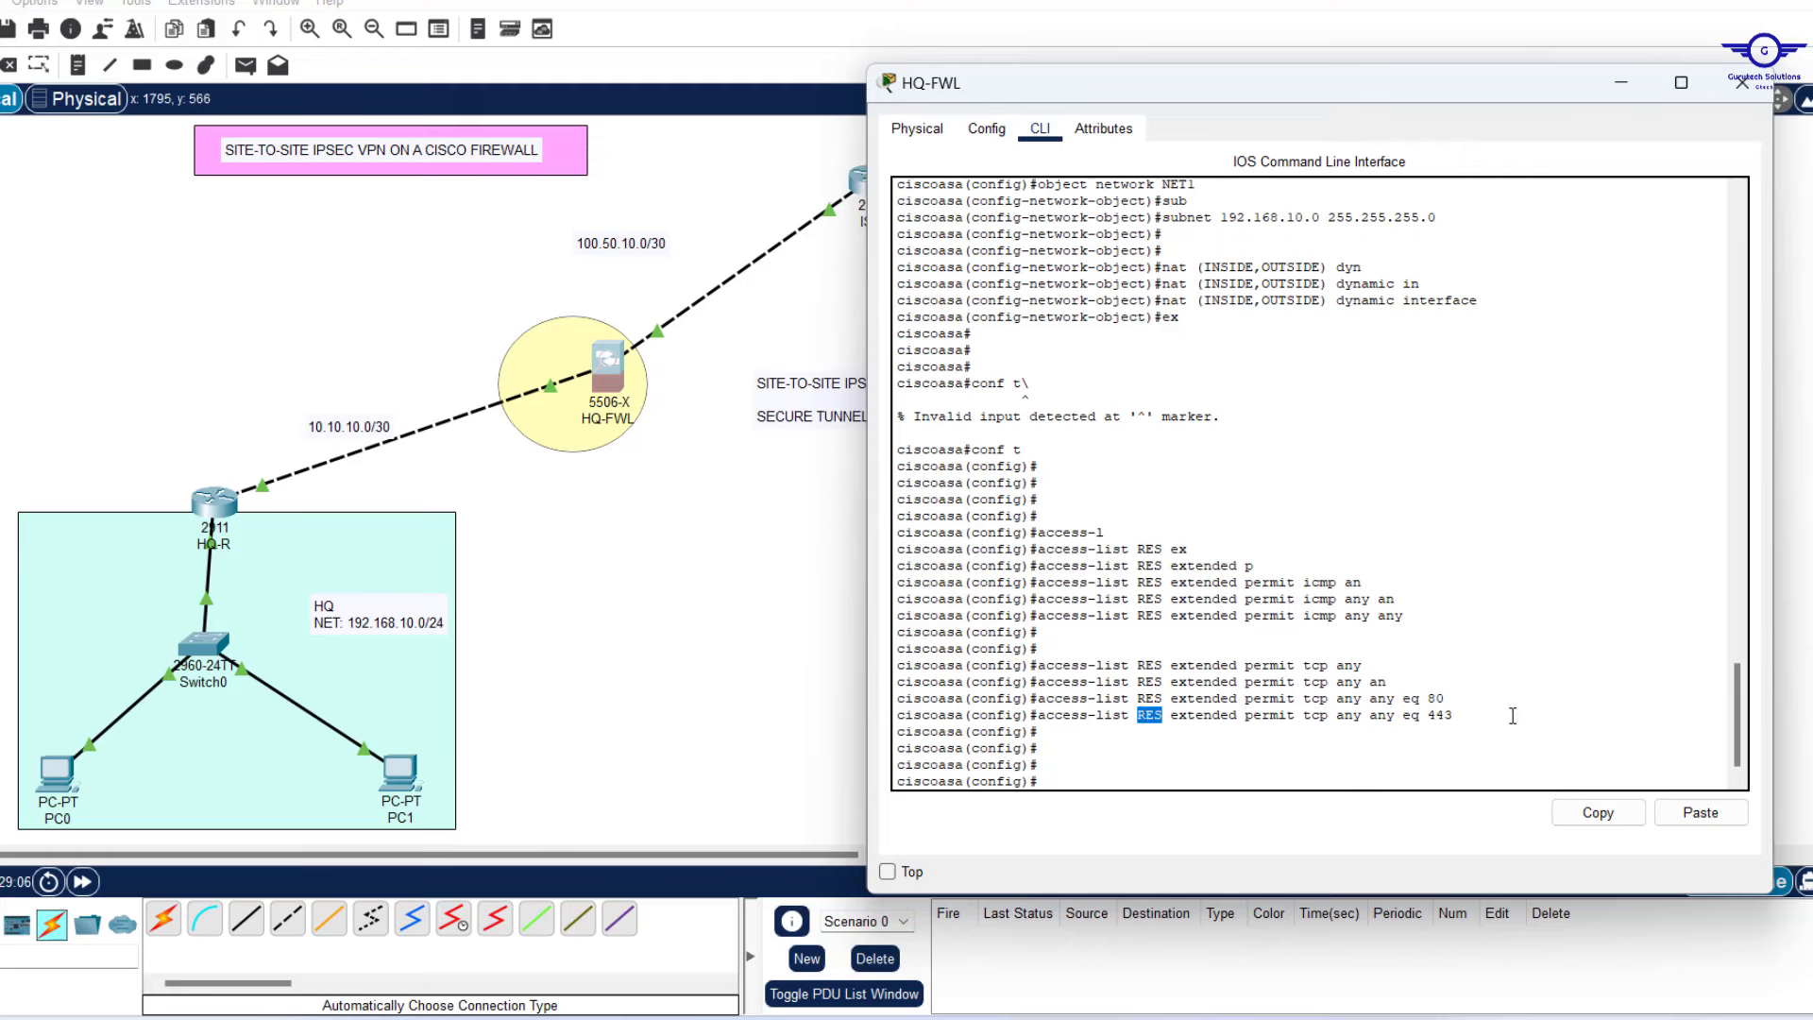
{"action": "left_click_drag", "start_coordinate": [1471, 714], "coordinate": [1046, 566]}
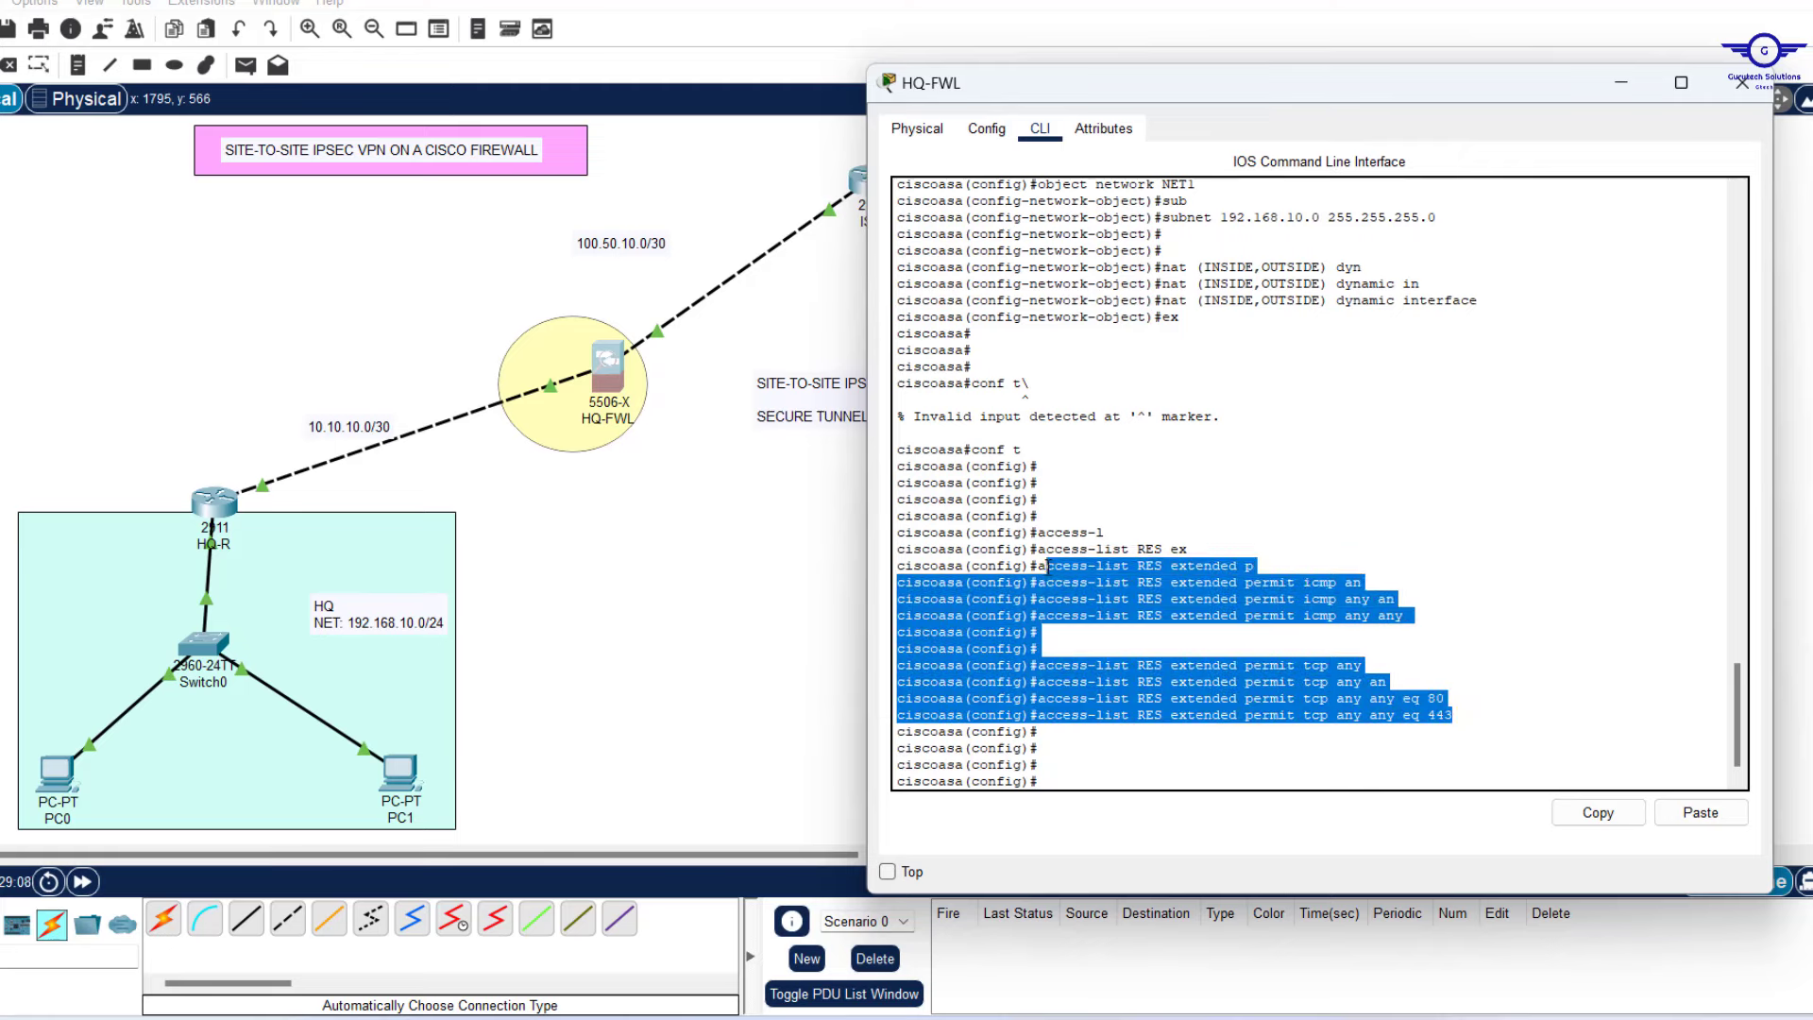
{"action": "left_click", "coordinate": [1055, 755]}
Apply 'access-group RES in interface OUTSIDE' on HQ-FWL, then close its window.
{"action": "type", "text": "access-g"}
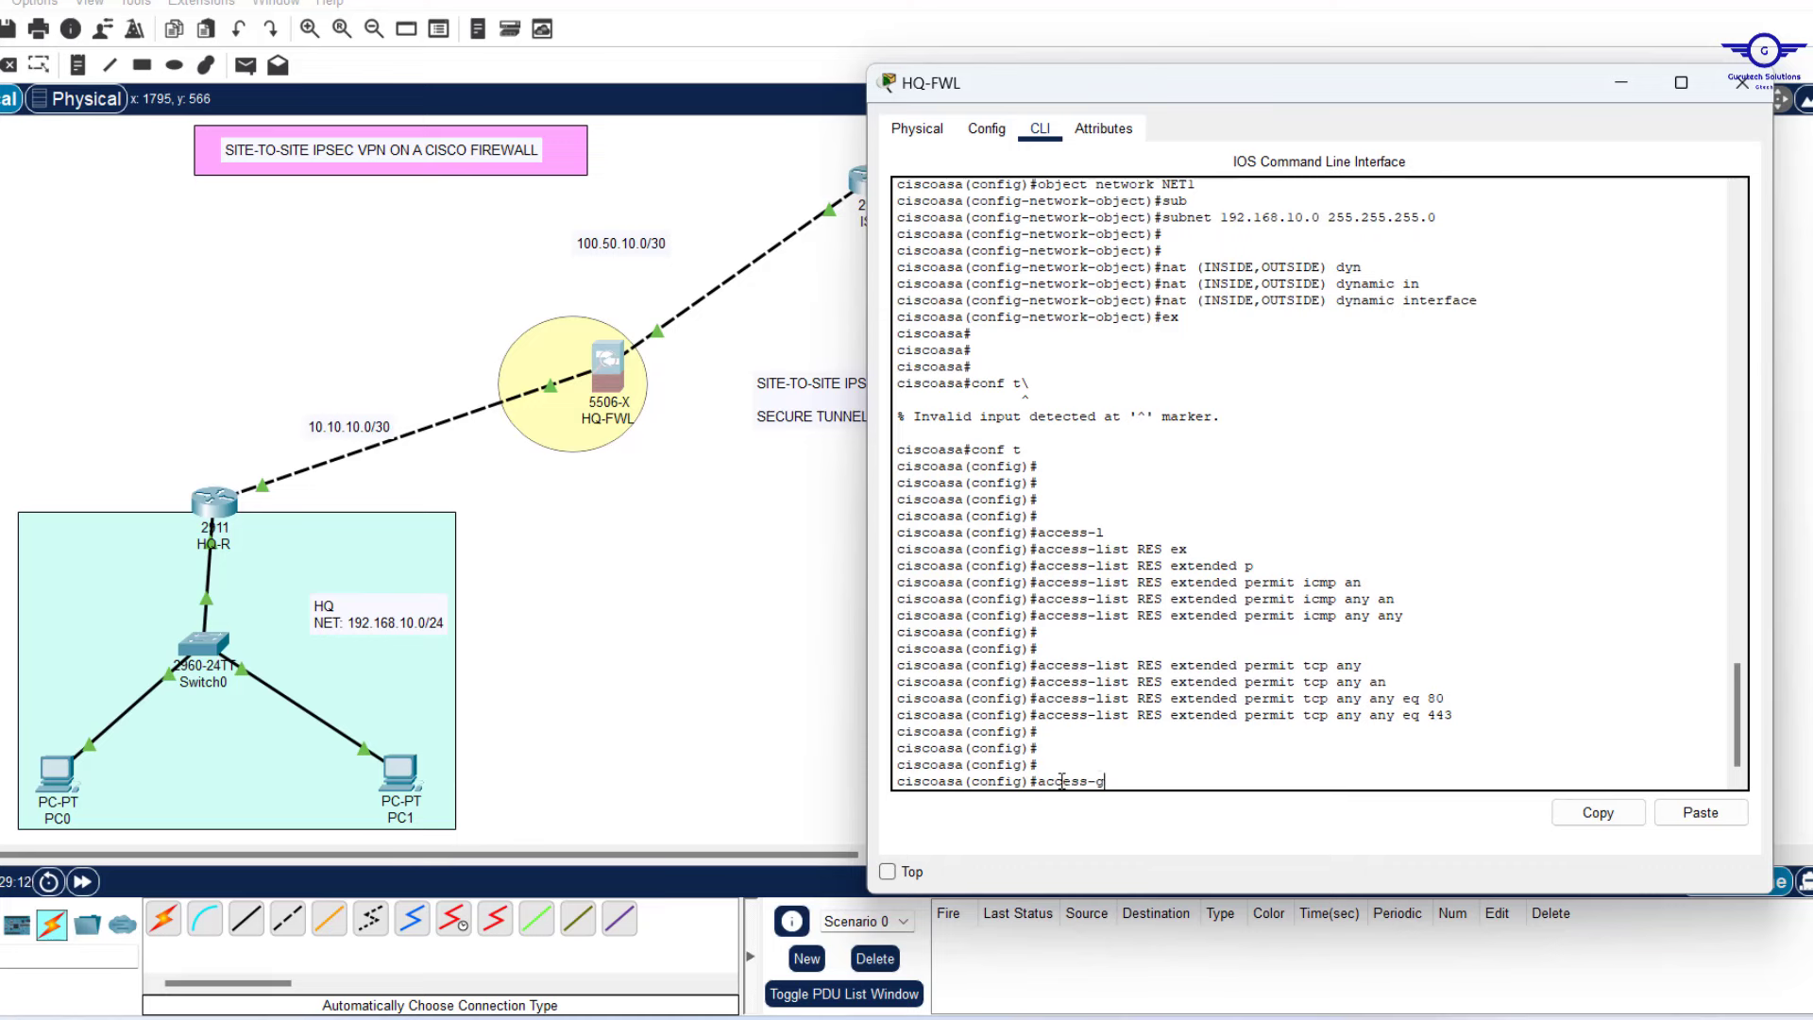
{"action": "key", "text": "Tab"}
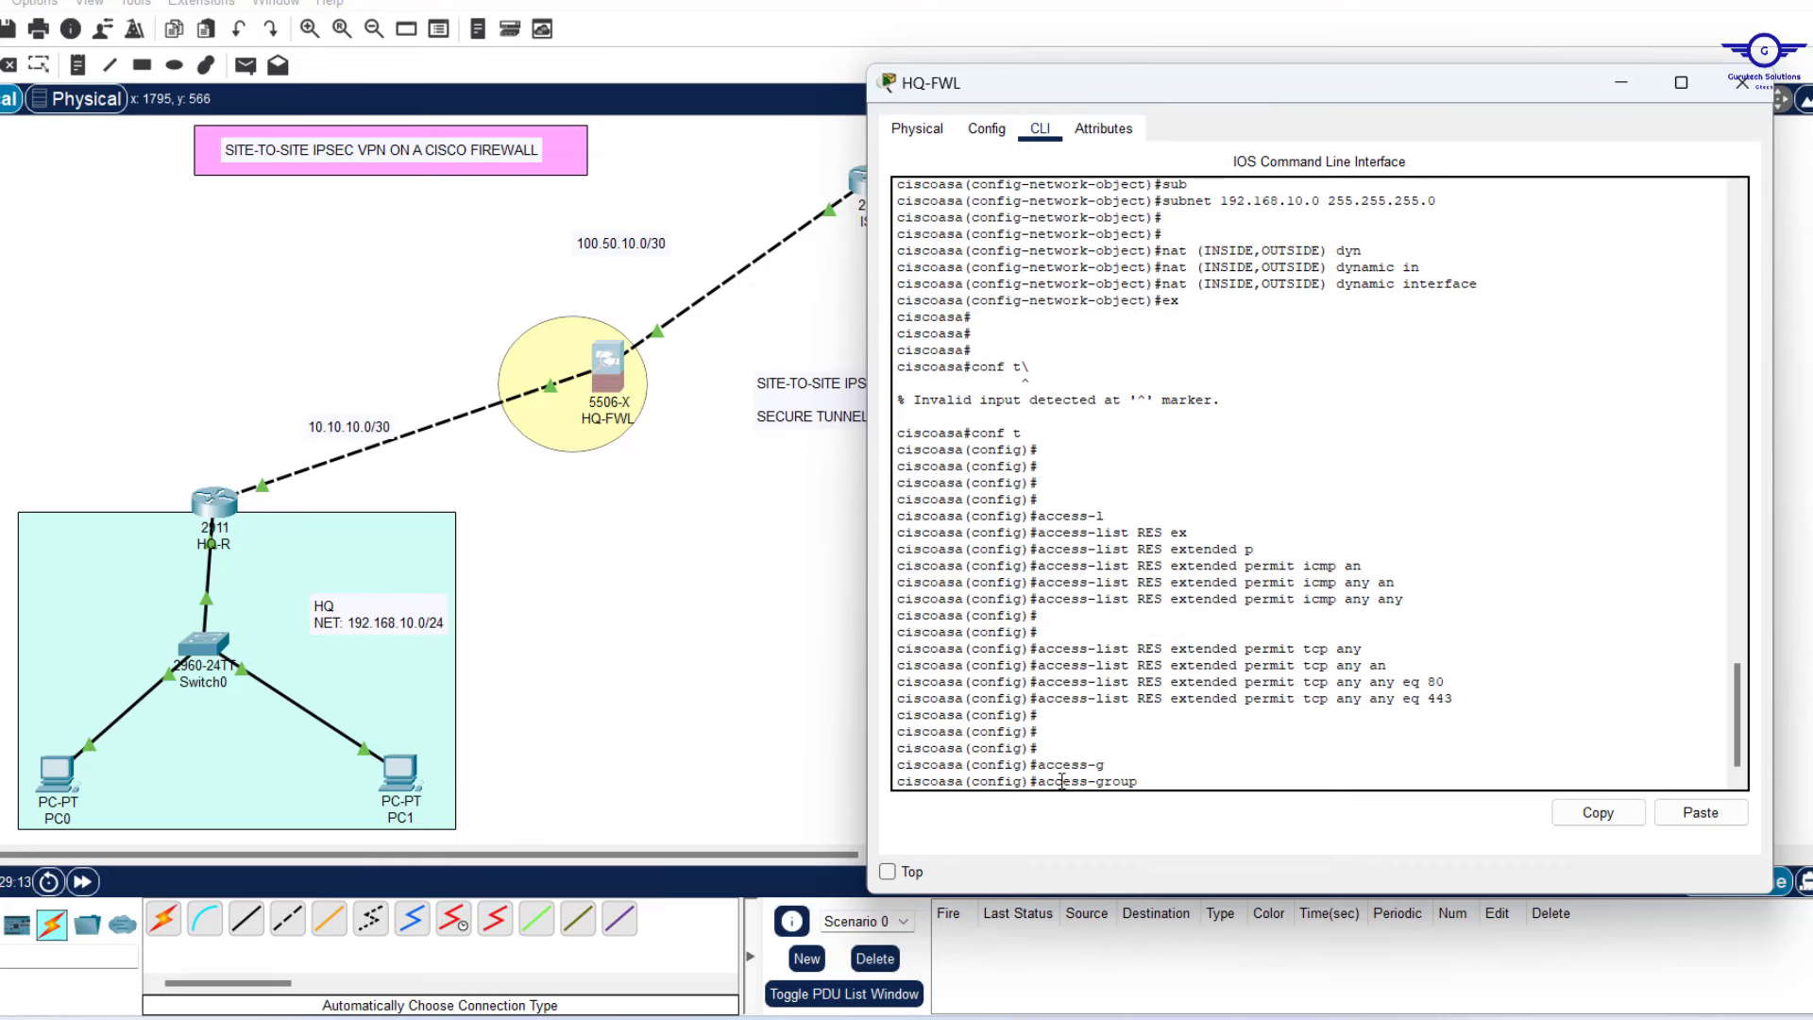
{"action": "type", "text": "RES in in"}
{"action": "key", "text": "Tab"}
{"action": "type", "text": "O"}
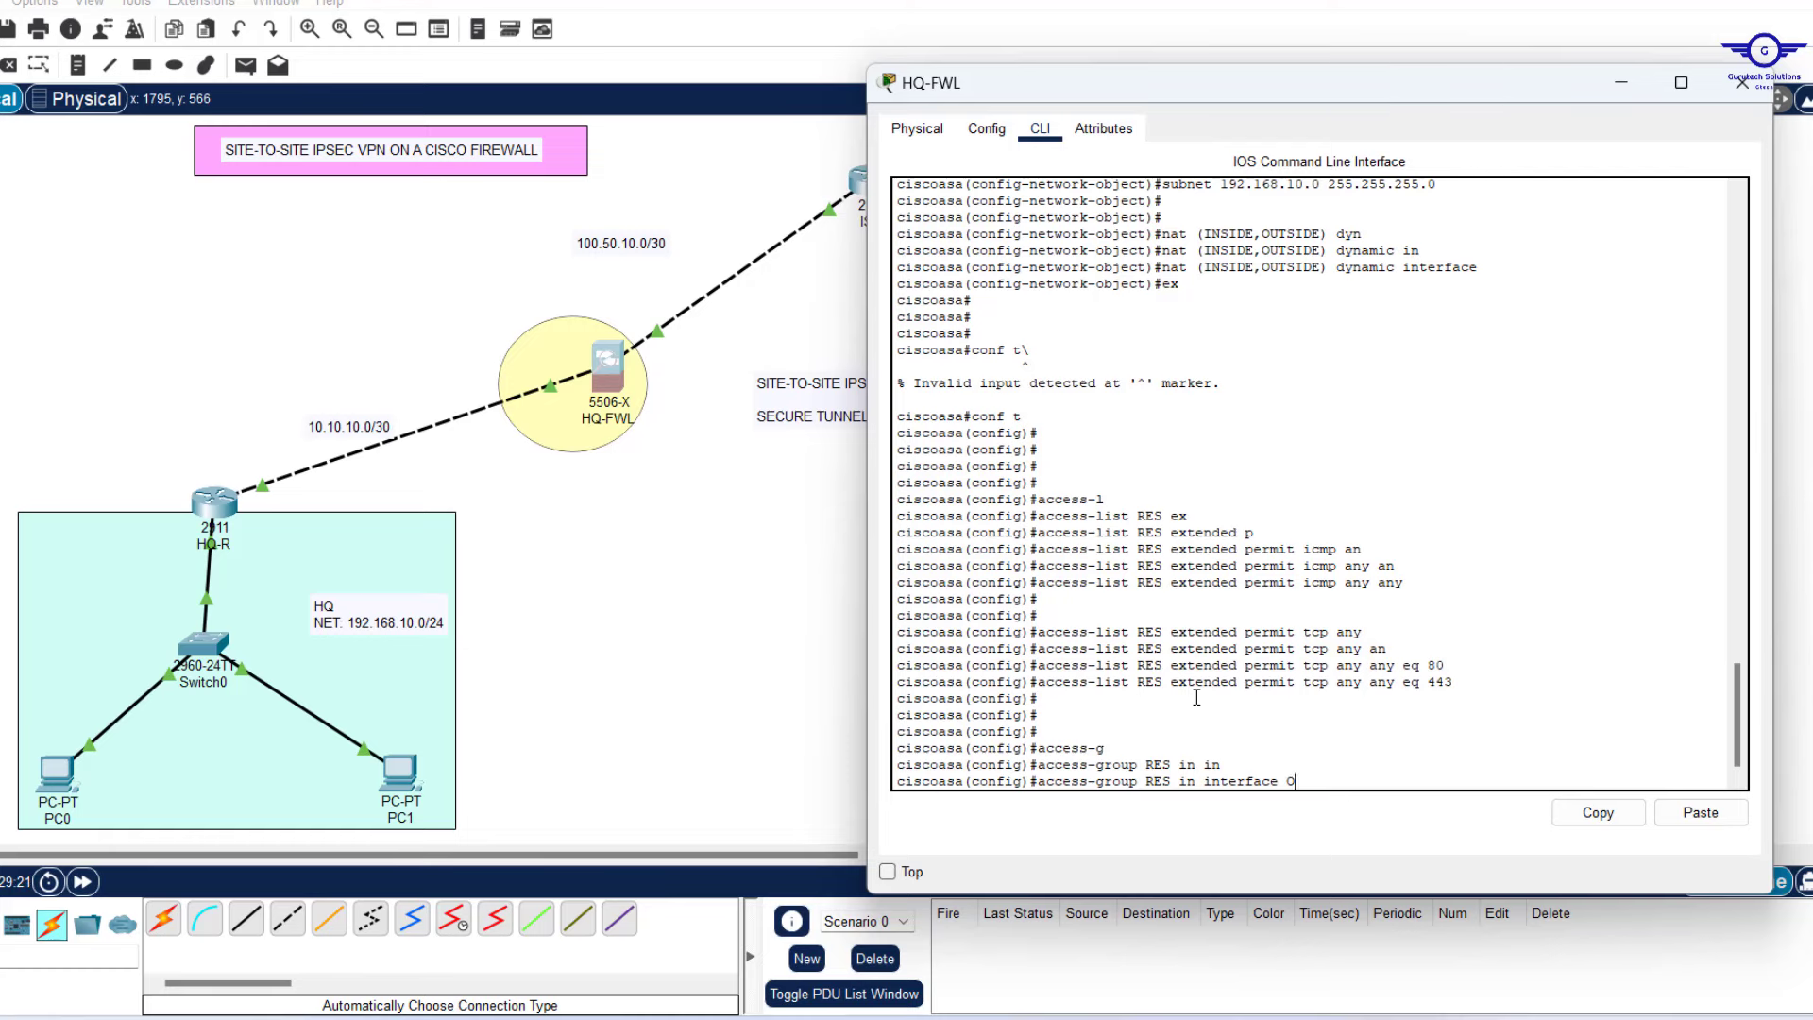
{"action": "key", "text": "Tab"}
{"action": "key", "text": "Return"}
{"action": "key", "text": "Return"}
{"action": "key", "text": "Return"}
{"action": "key", "text": "Return"}
{"action": "key", "text": "Return"}
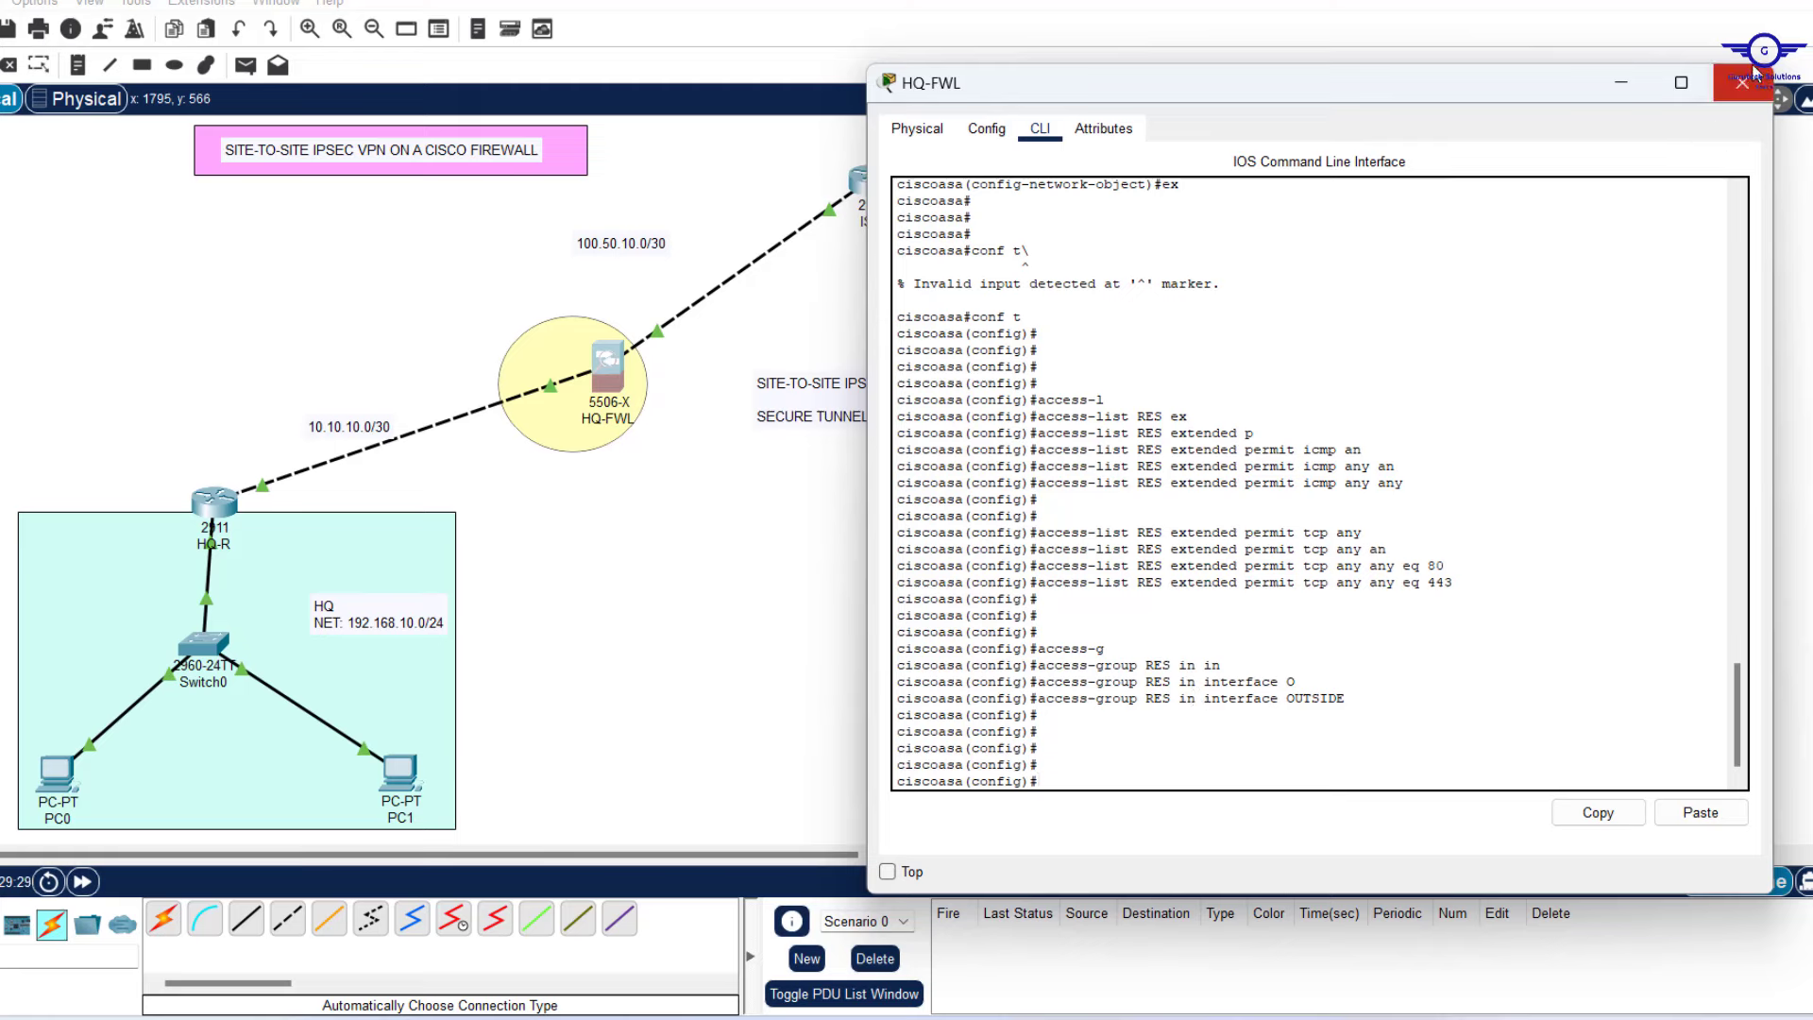
{"action": "left_click", "coordinate": [1747, 81]}
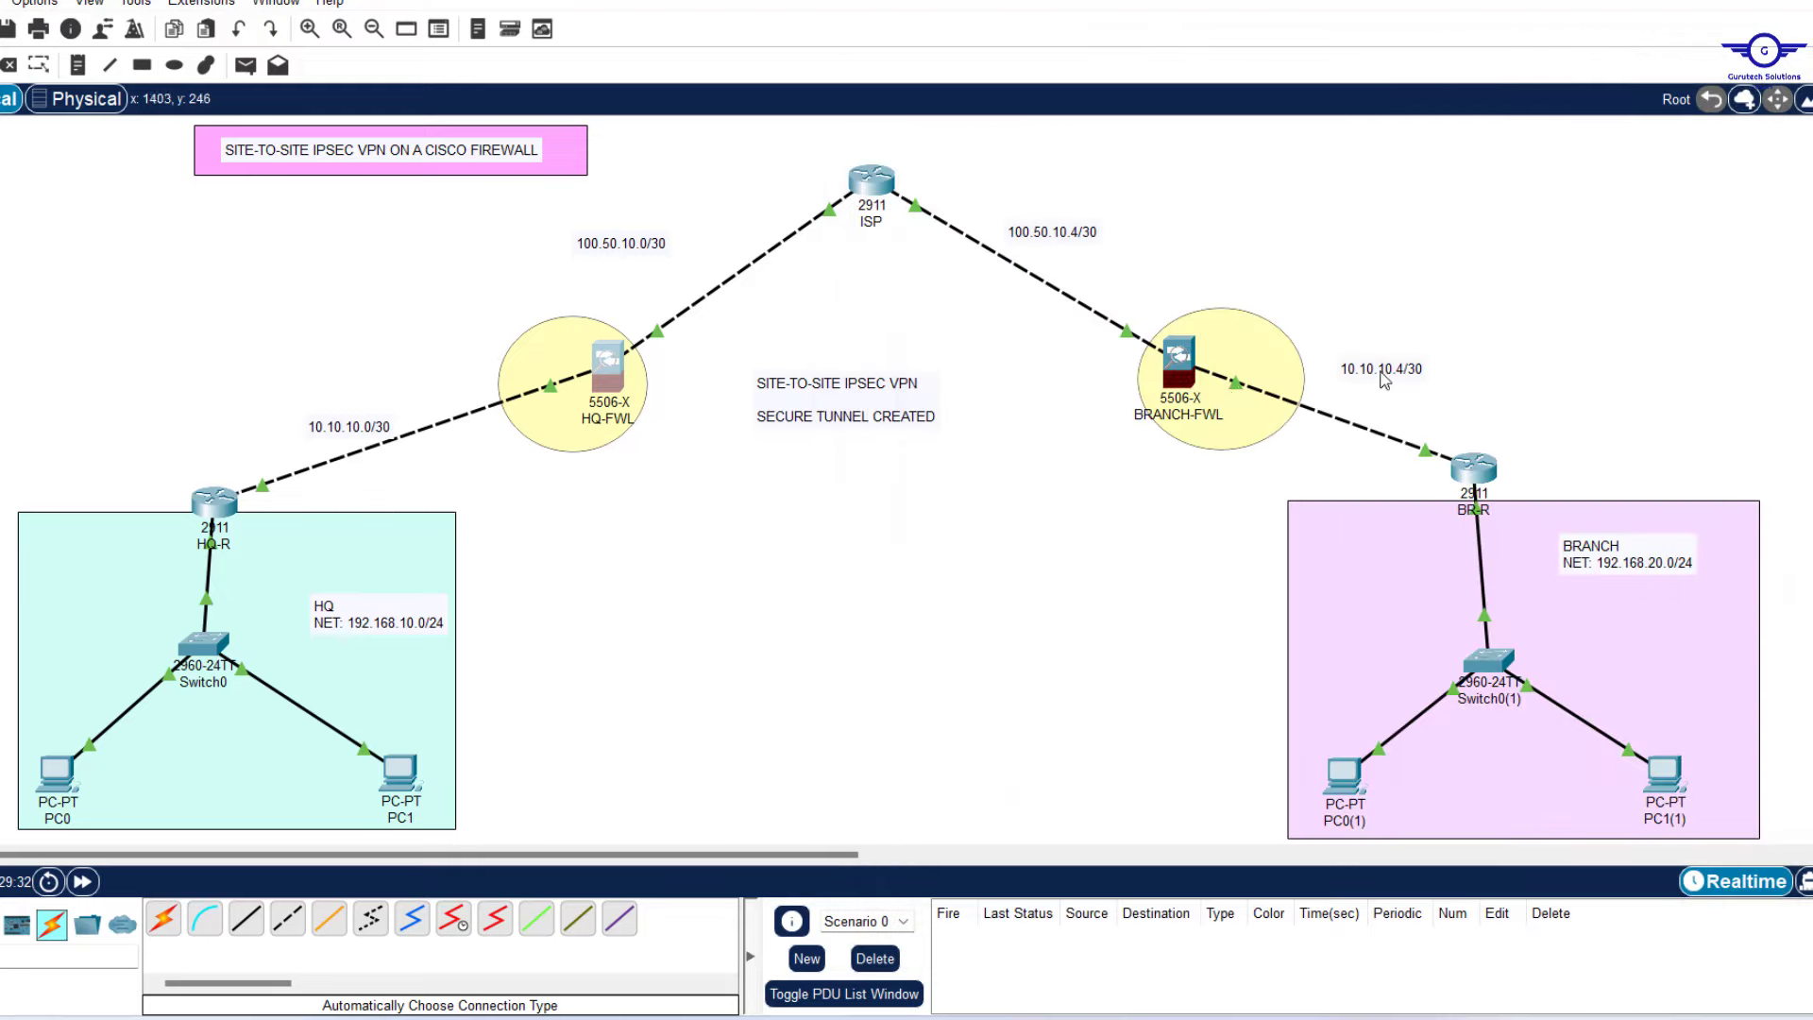
Open BRANCH-FWL's command line and resize its window.
{"action": "left_click", "coordinate": [1180, 377]}
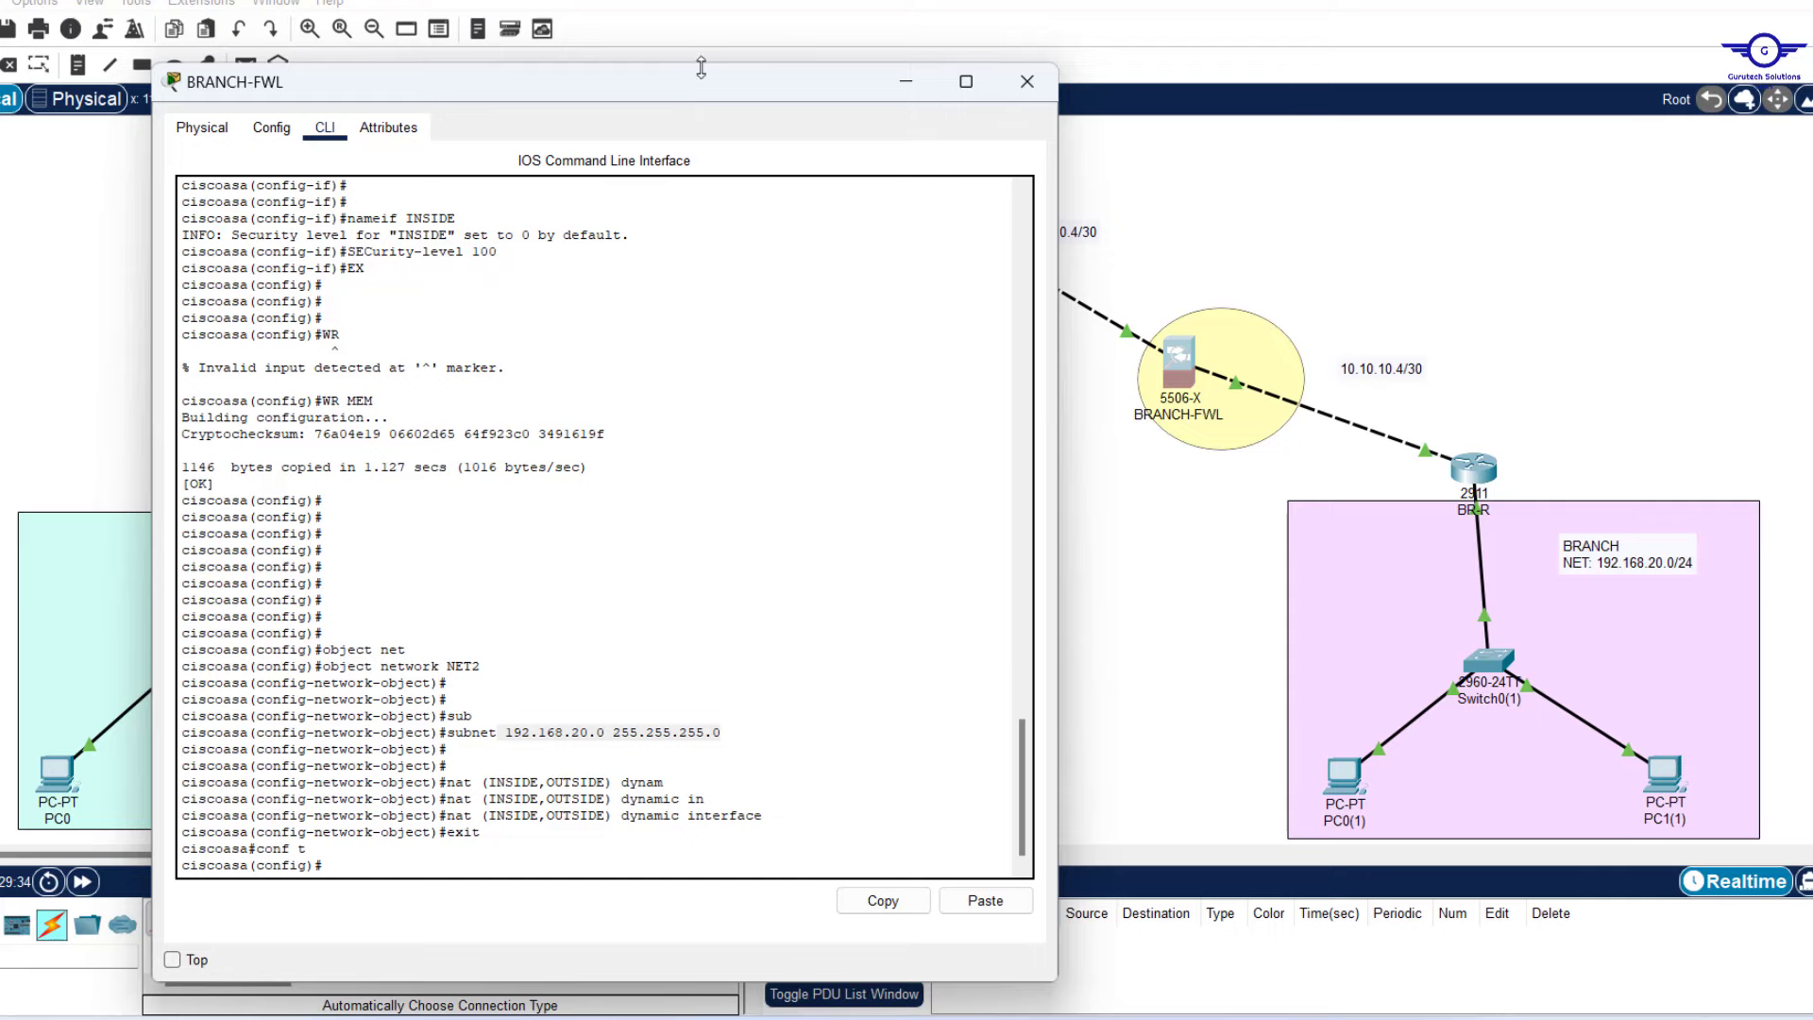
{"action": "left_click_drag", "start_coordinate": [696, 66], "coordinate": [658, 90]}
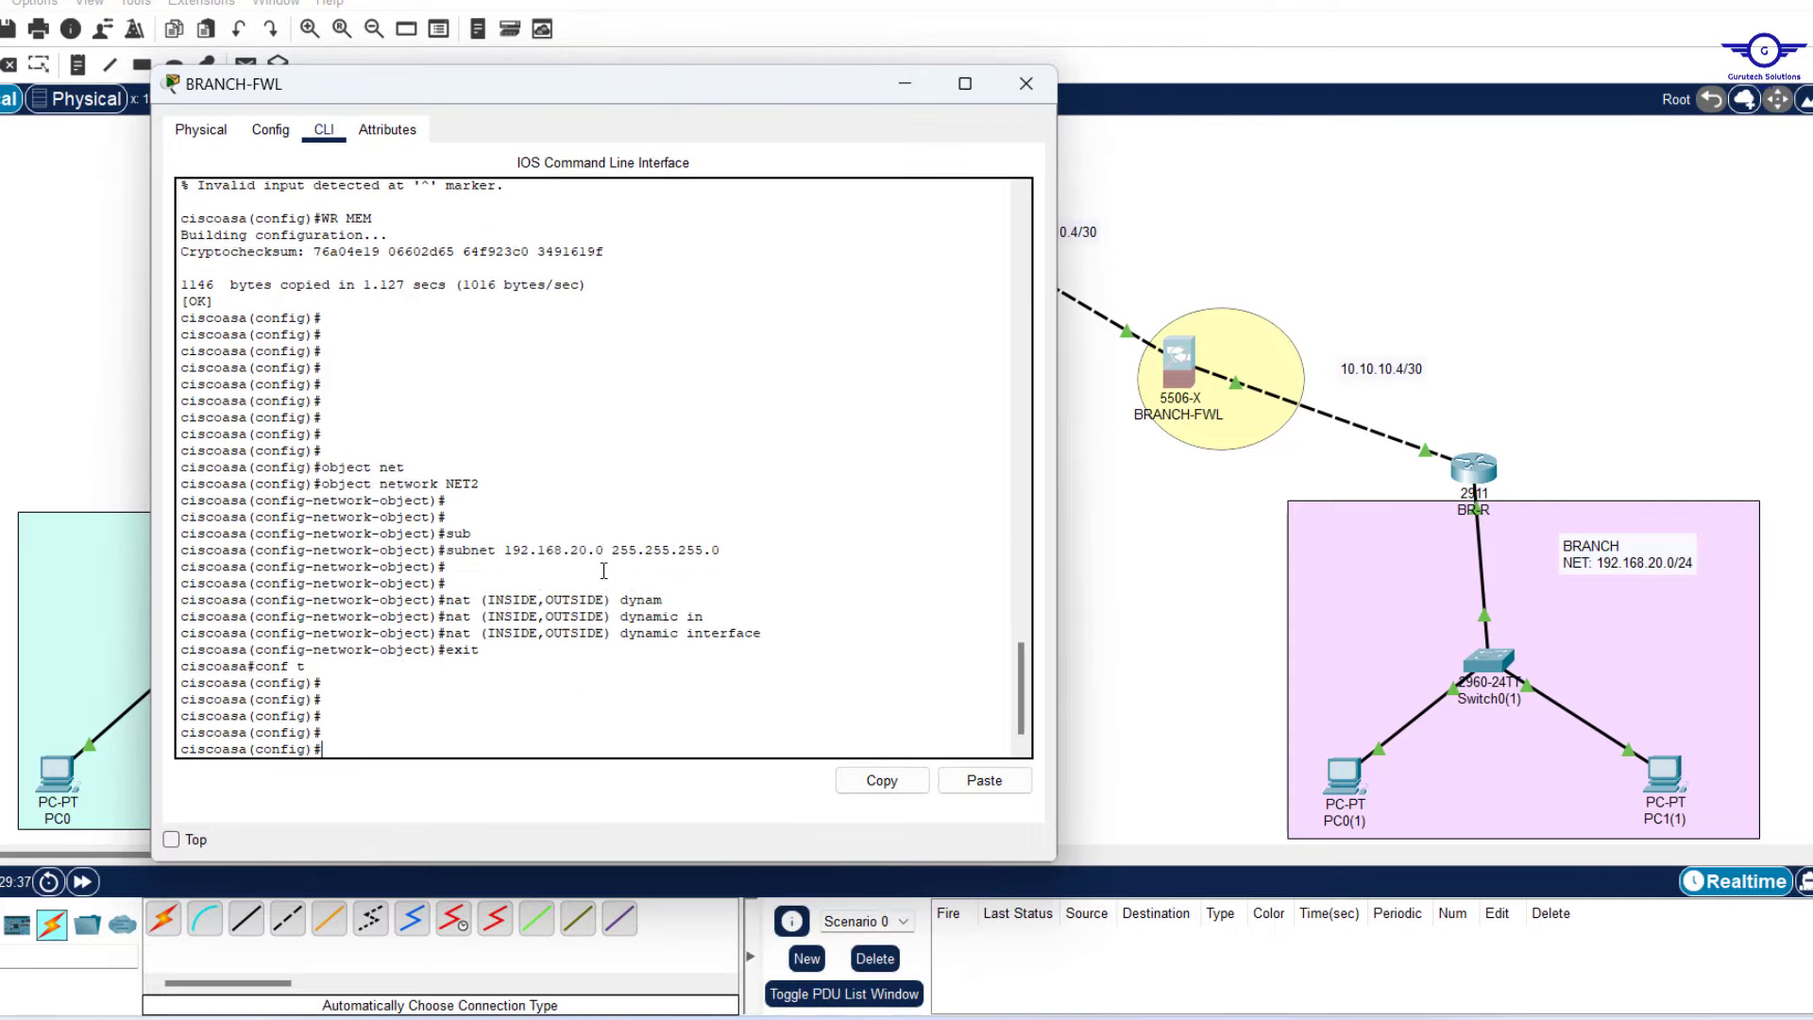
{"action": "key", "text": "Return"}
{"action": "key", "text": "Return"}
{"action": "key", "text": "Return"}
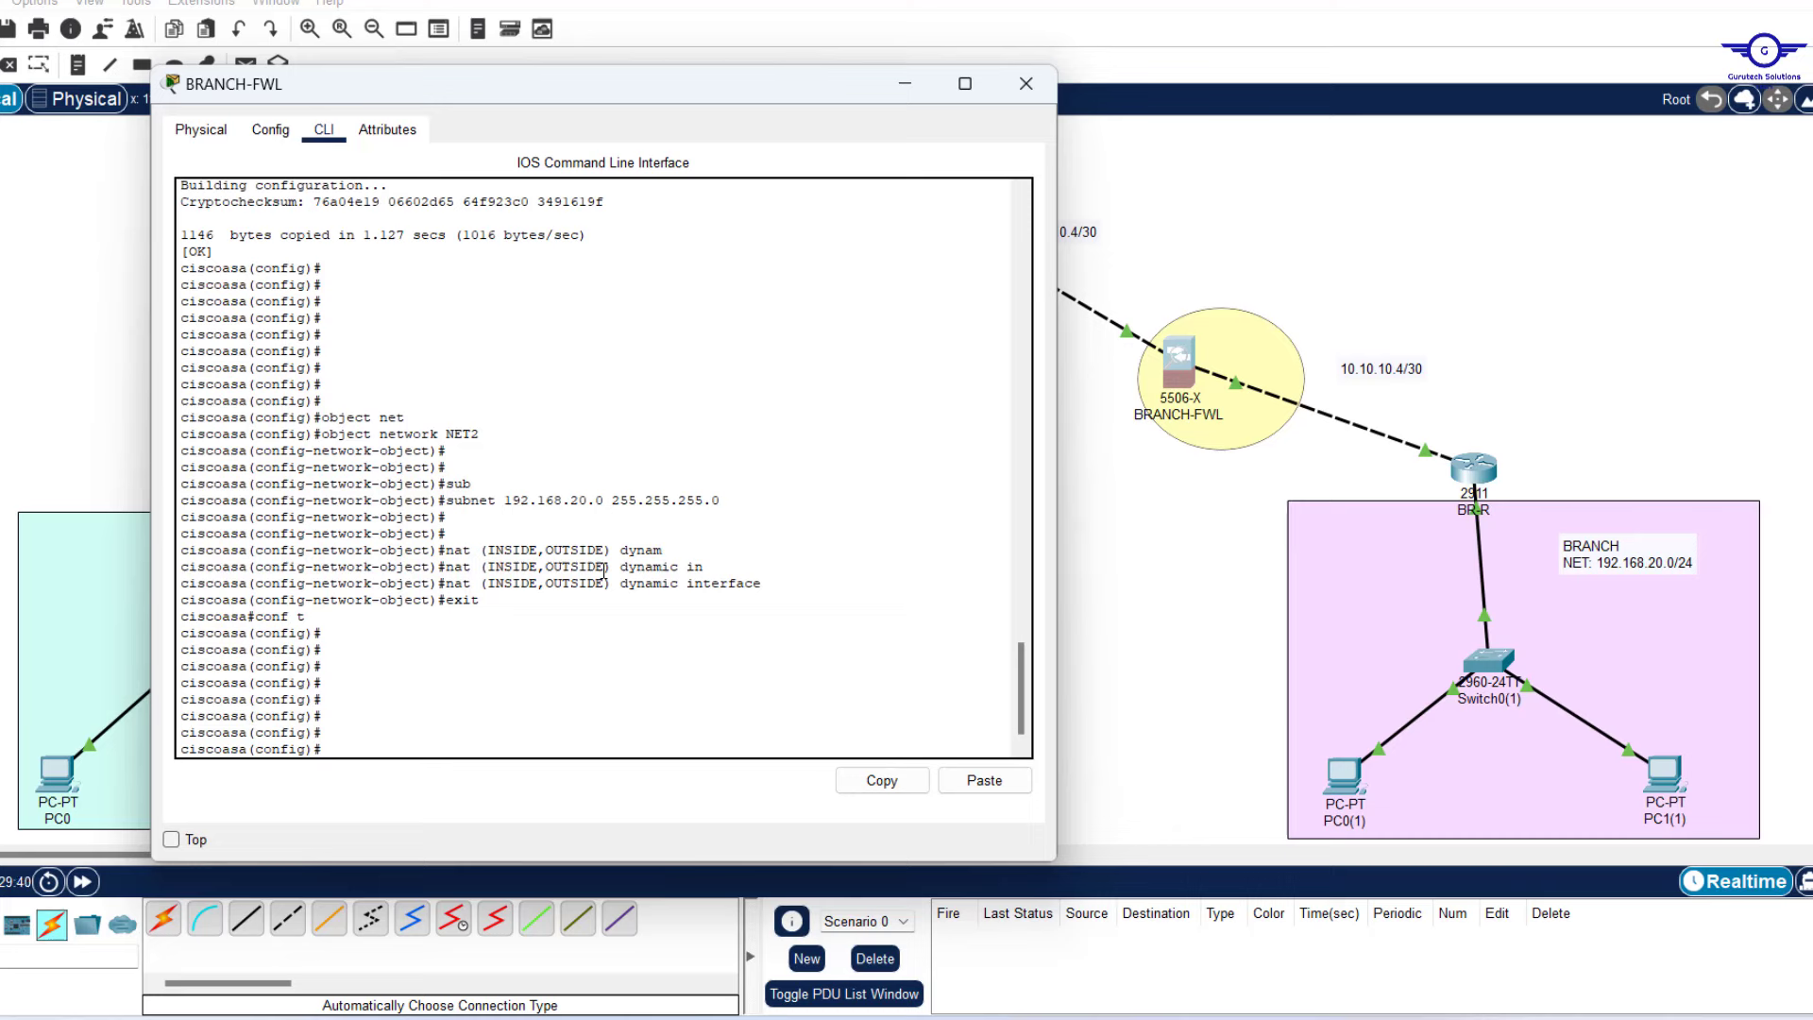
Add the rule 'access-list RES1 extended permit icmp any any'.
{"action": "type", "text": "access-l"}
{"action": "key", "text": "Tab"}
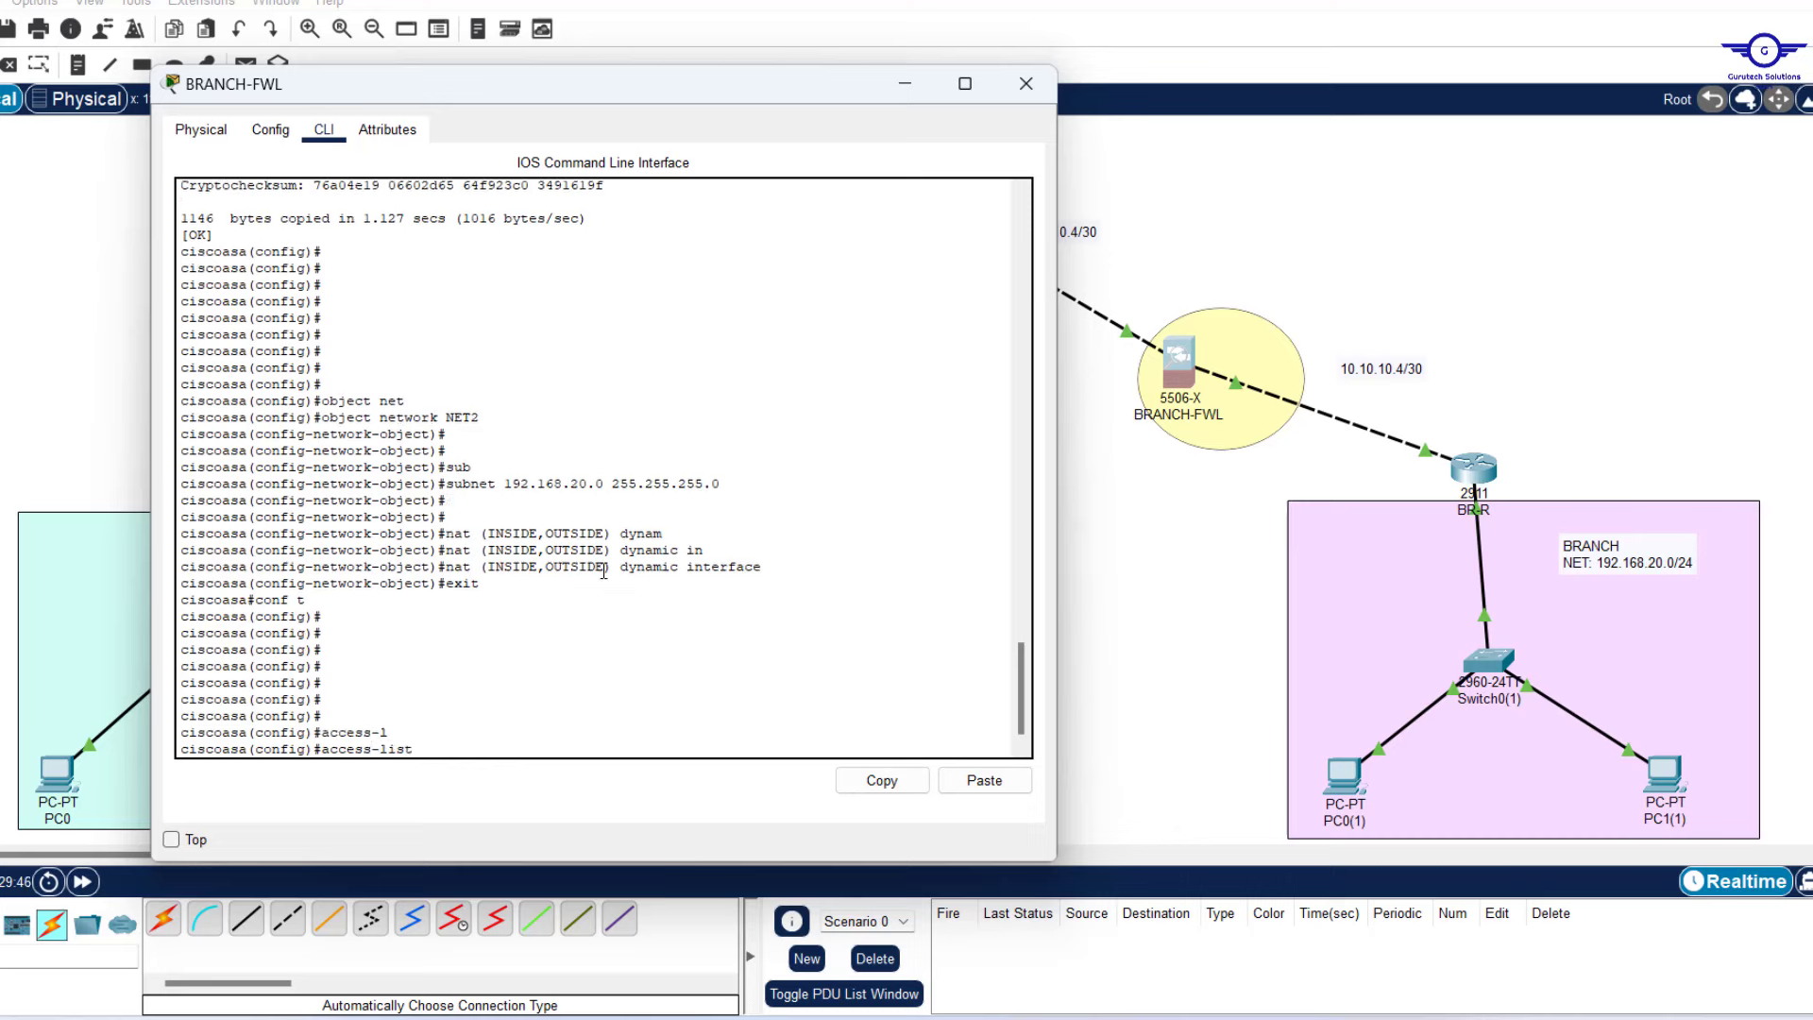
{"action": "type", "text": "RES1 EX"}
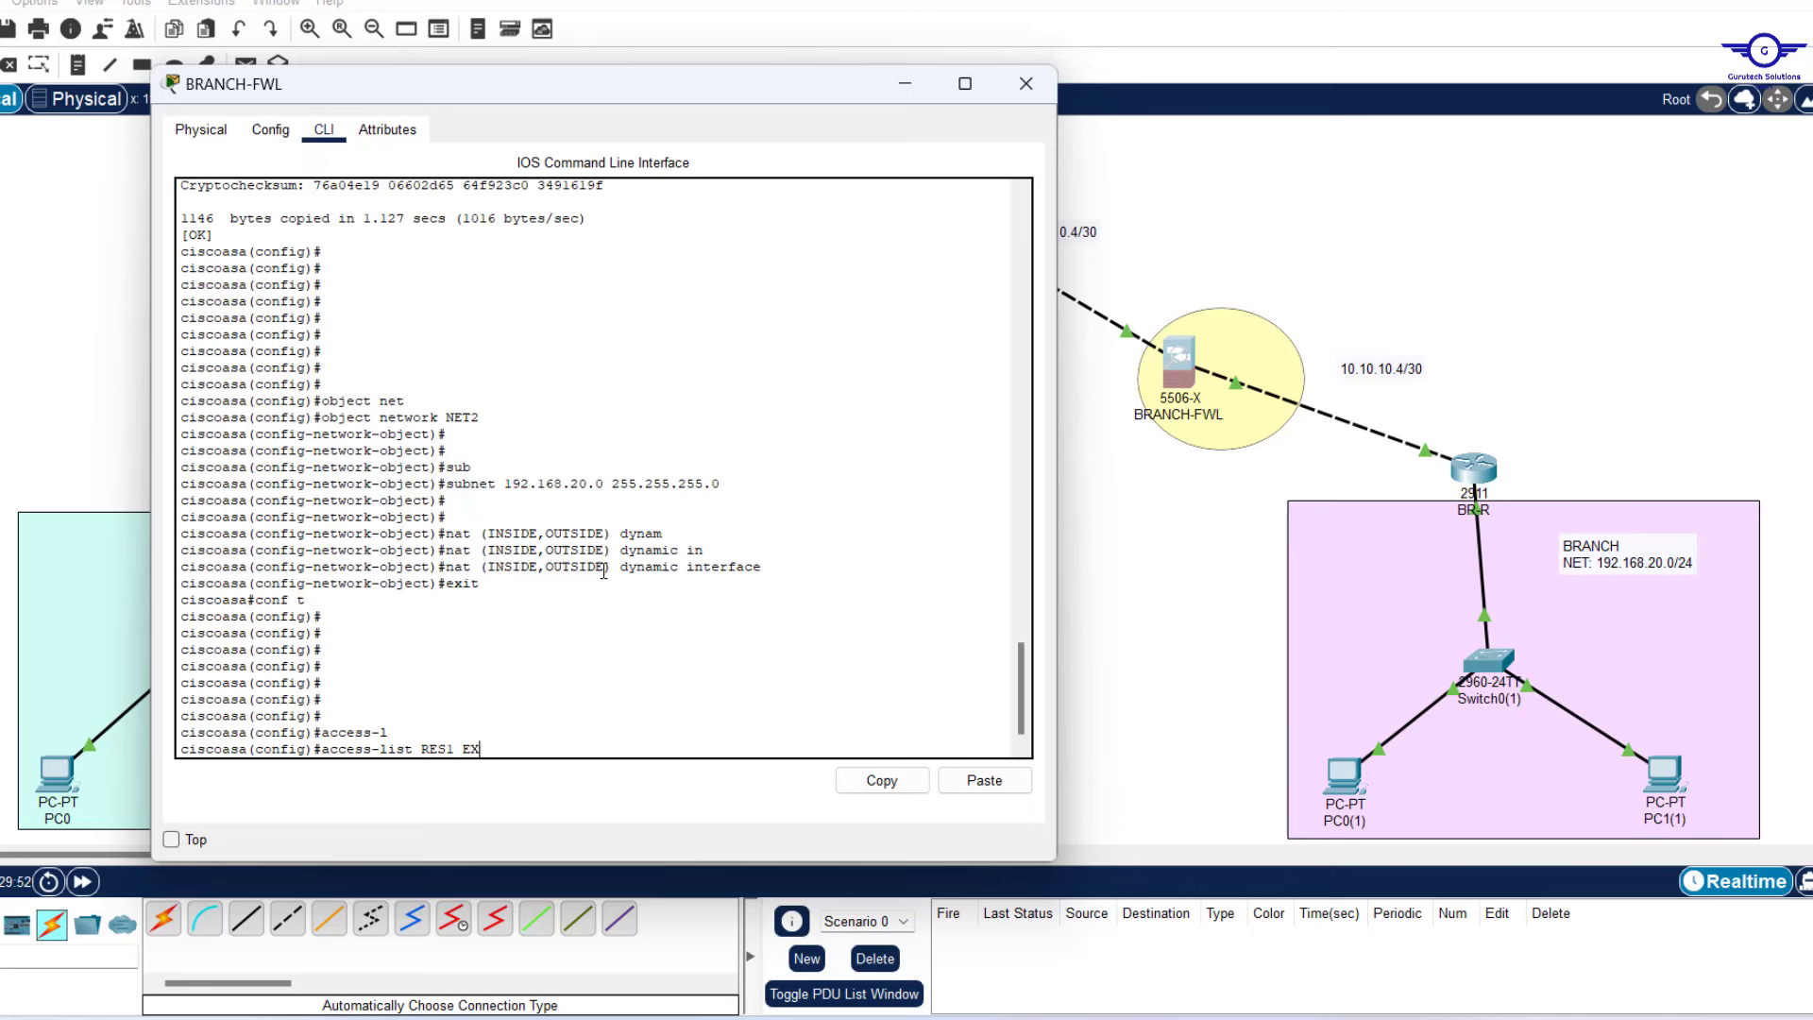
{"action": "key", "text": "Tab"}
{"action": "type", "text": "P"}
{"action": "key", "text": "Tab"}
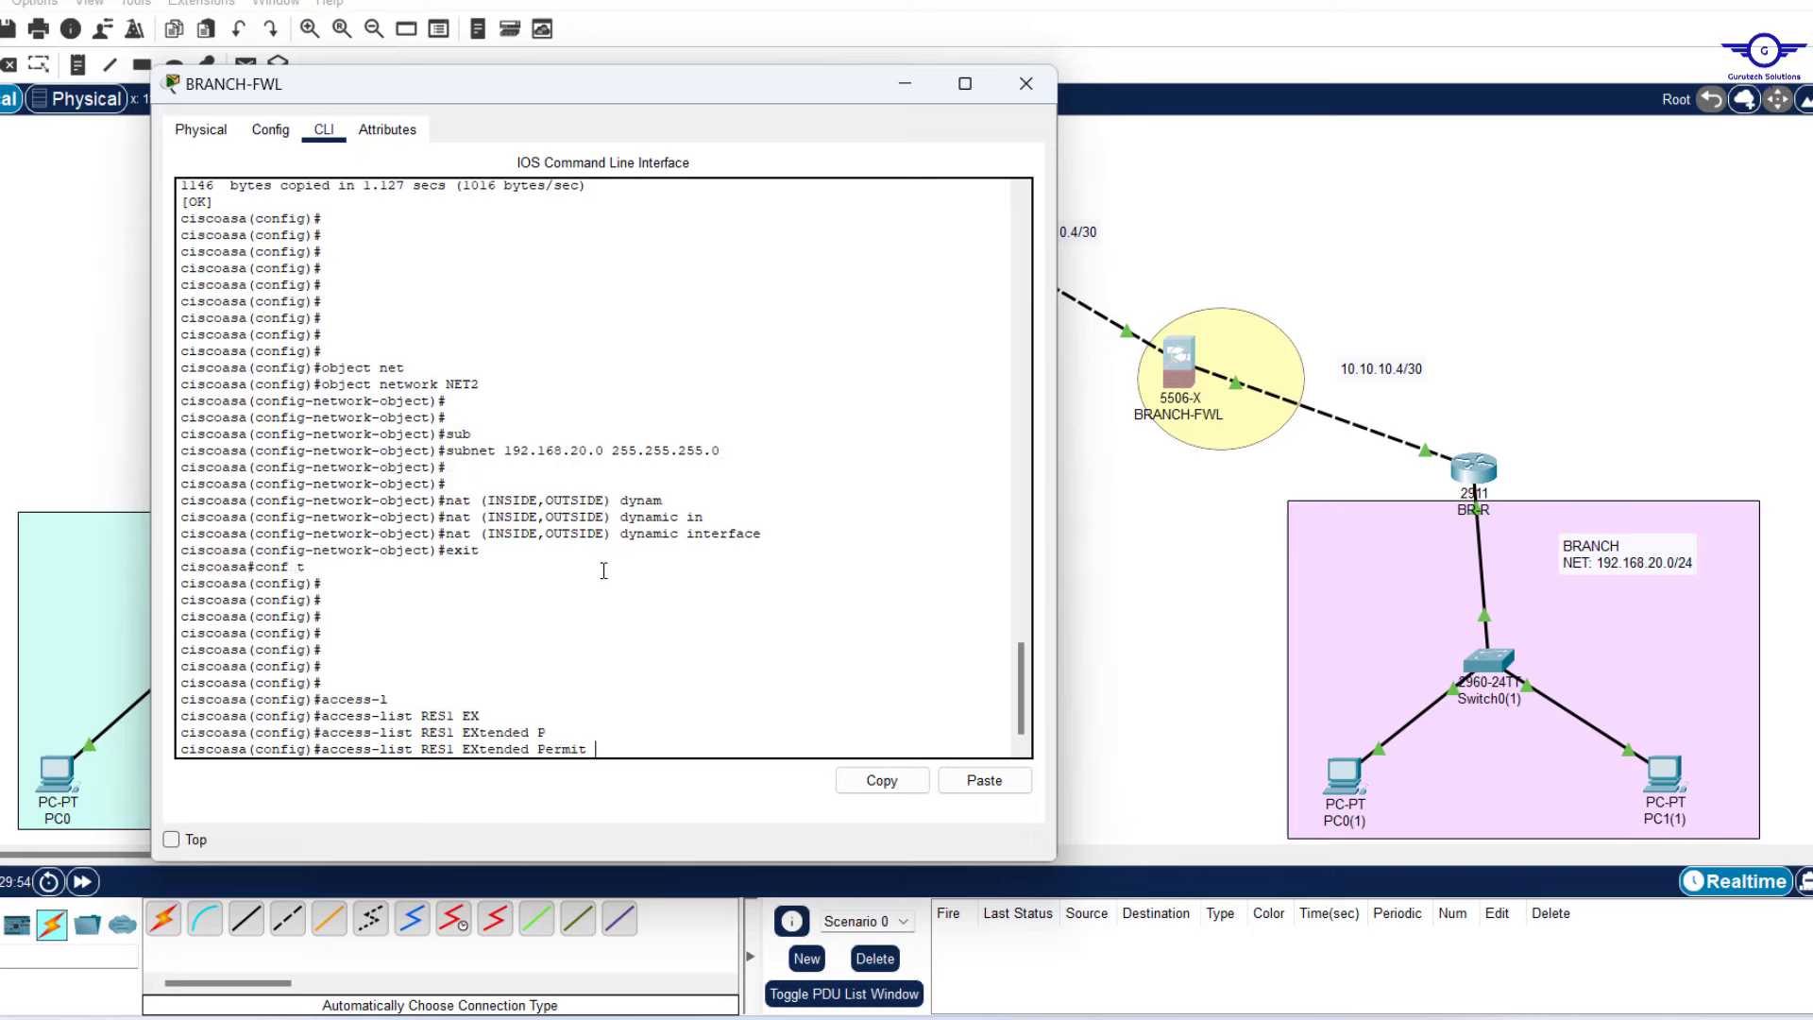
{"action": "type", "text": "ICMP A"}
{"action": "type", "text": "N"}
{"action": "key", "text": "Tab"}
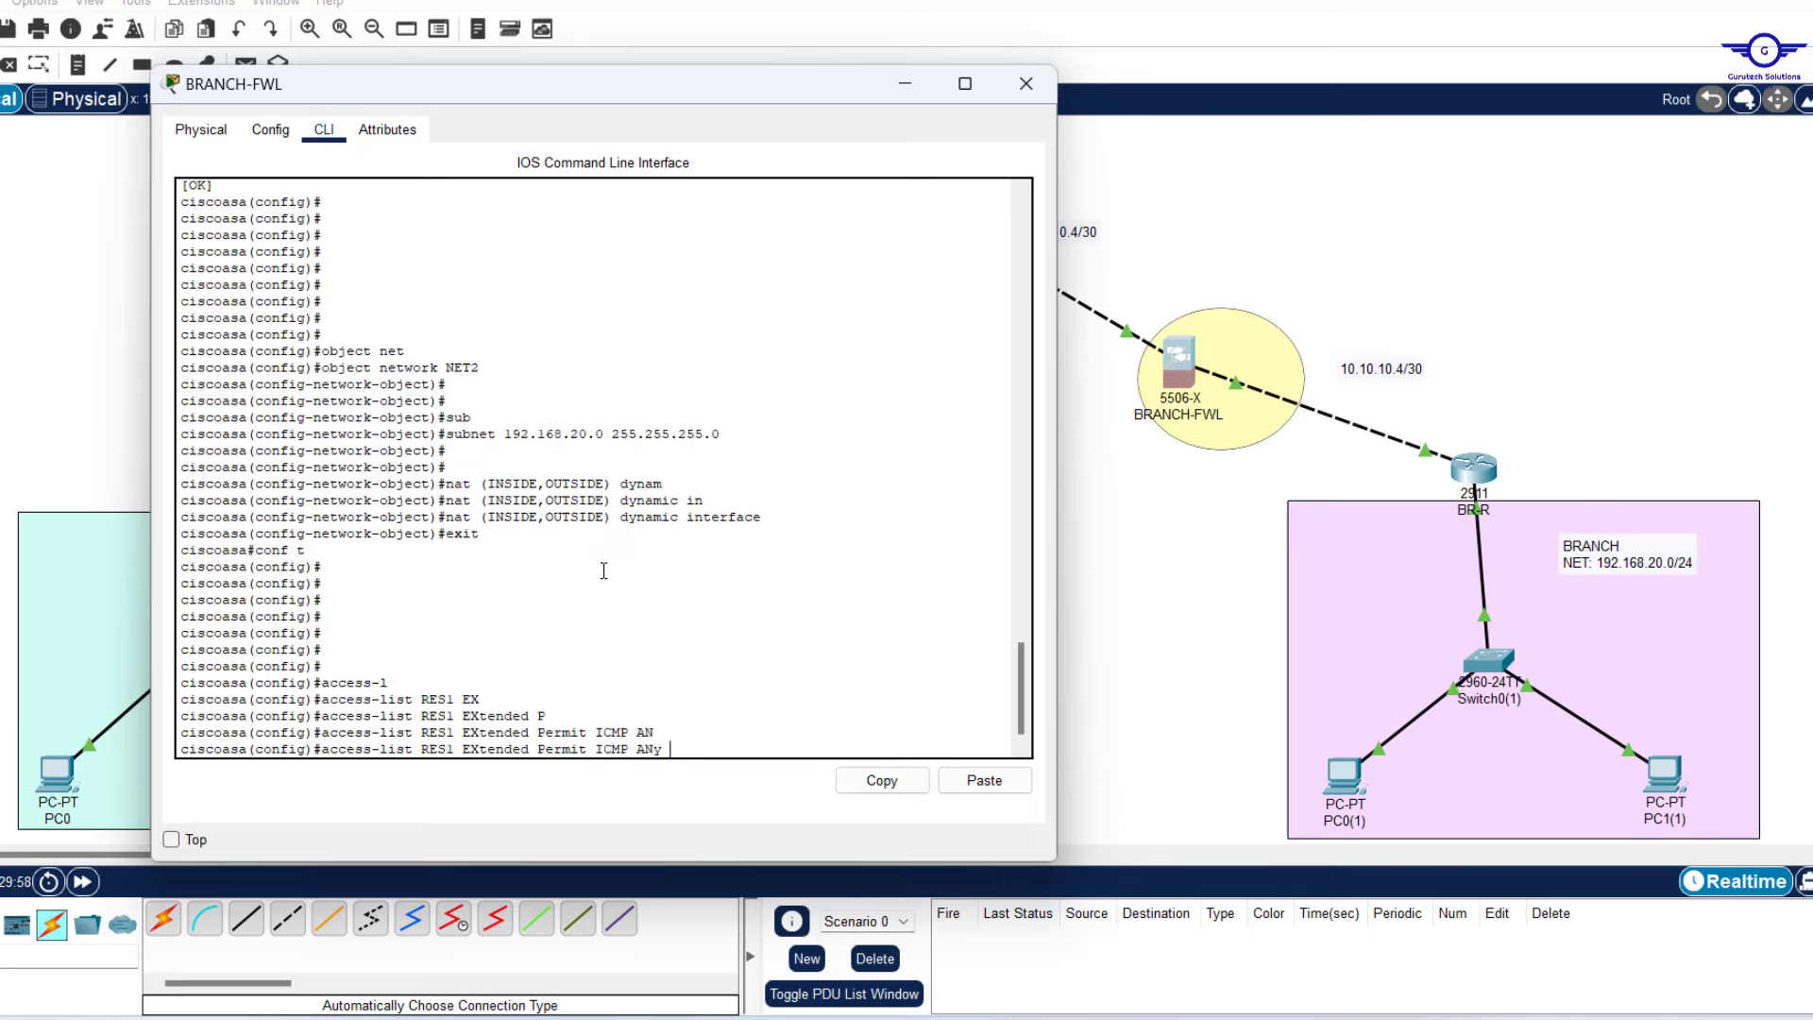
{"action": "type", "text": "A"}
{"action": "key", "text": "Tab"}
{"action": "key", "text": "Return"}
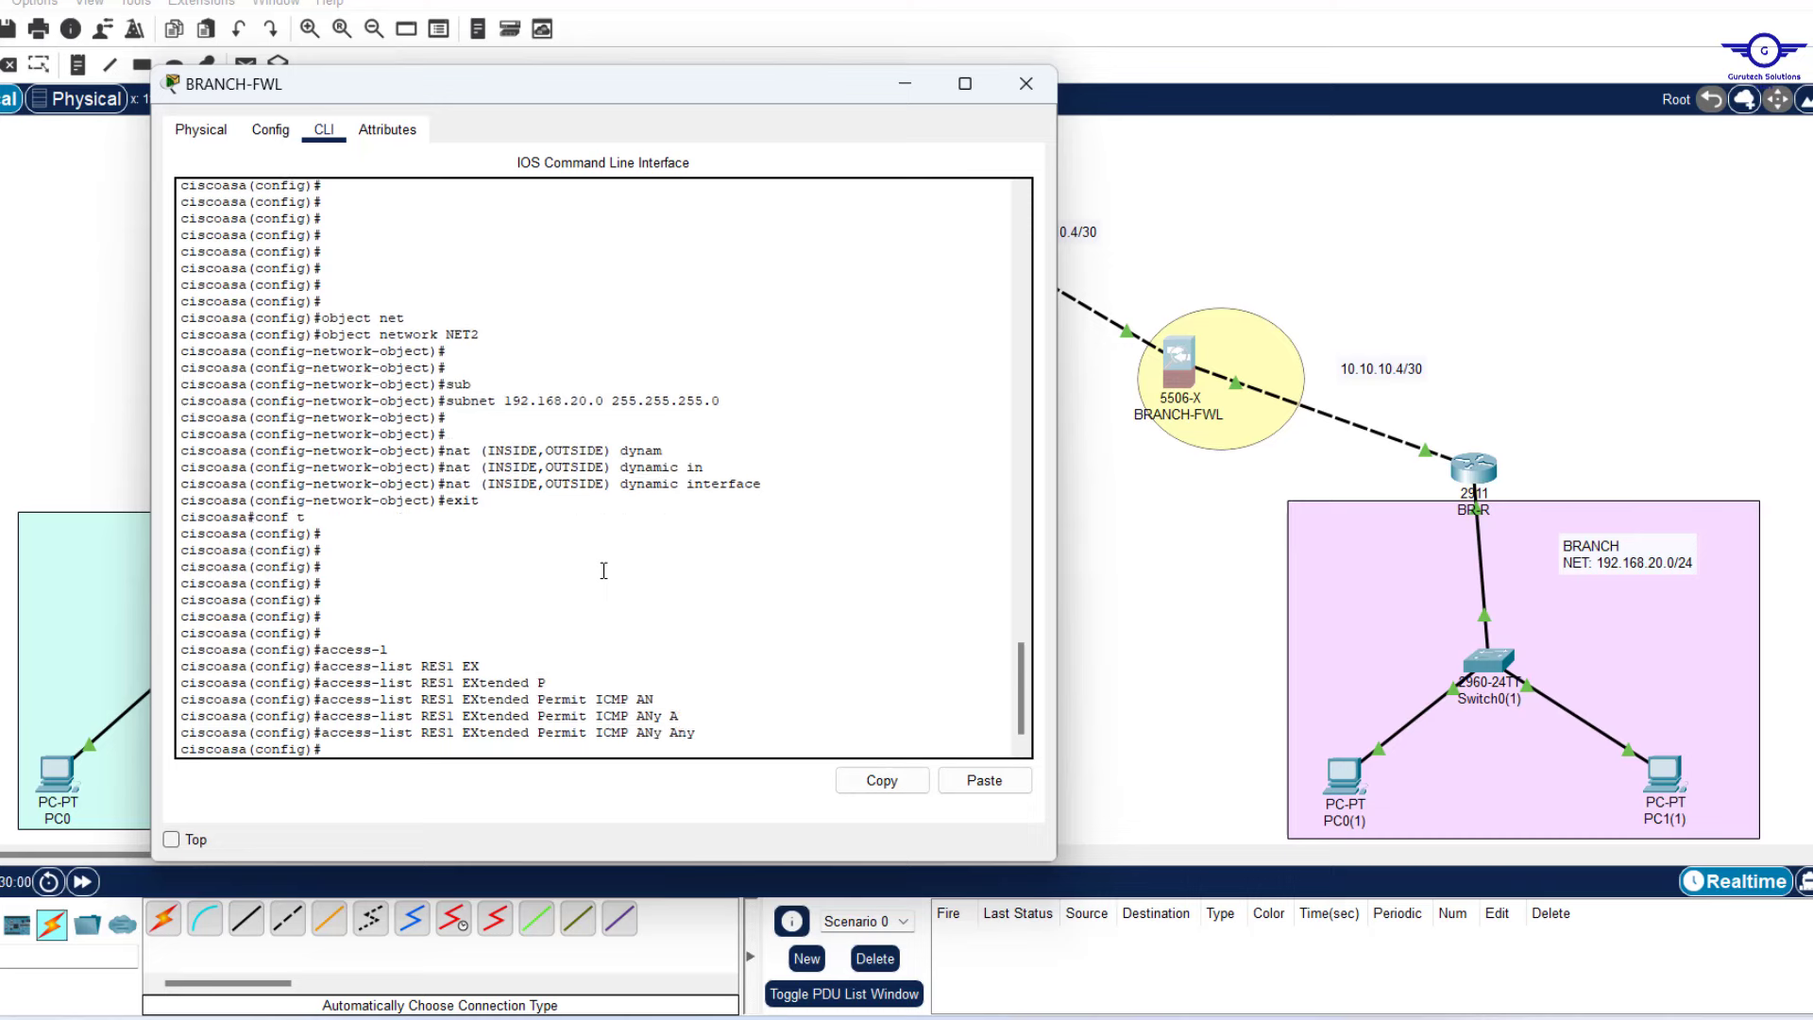
{"action": "key", "text": "Return"}
{"action": "key", "text": "Return"}
{"action": "key", "text": "Return"}
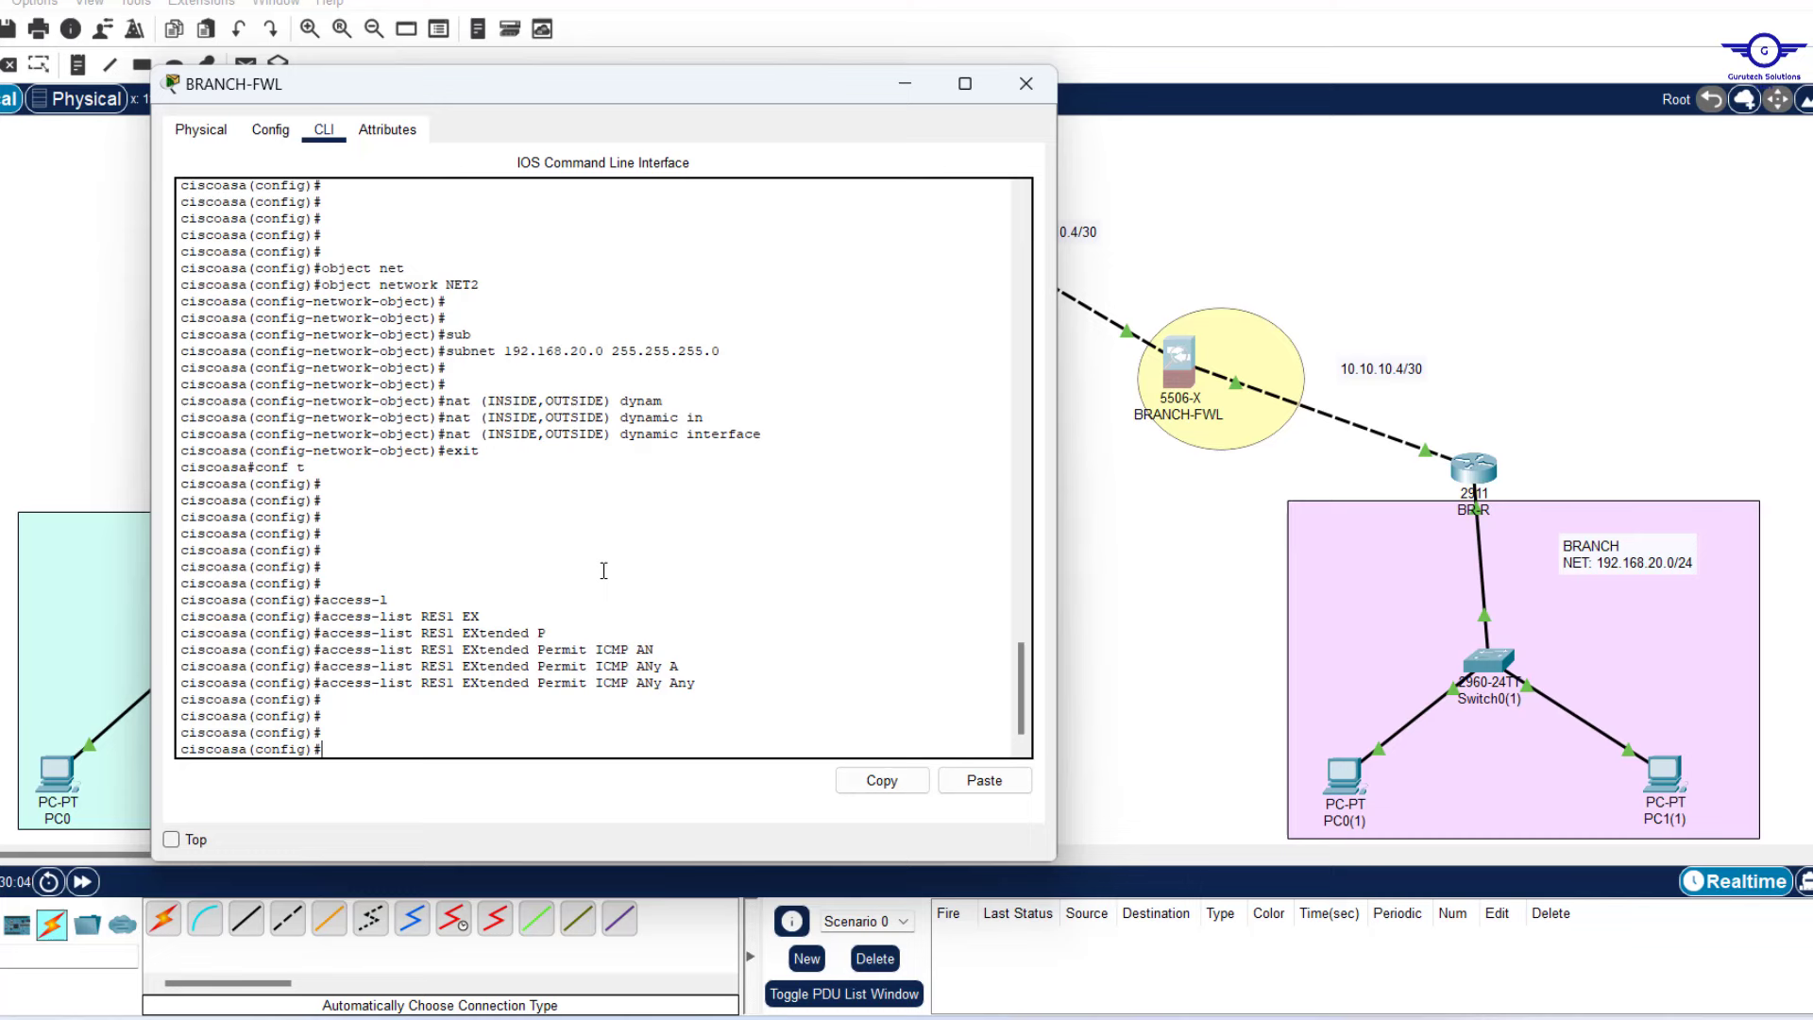
Add 'access-list RES1 extended permit tcp any any eq 80' by editing the recalled ICMP rule.
{"action": "key", "text": "Up"}
{"action": "key", "text": "BackSpace"}
{"action": "key", "text": "BackSpace"}
{"action": "key", "text": "BackSpace"}
{"action": "key", "text": "BackSpace"}
{"action": "key", "text": "BackSpace"}
{"action": "key", "text": "BackSpace"}
{"action": "key", "text": "BackSpace"}
{"action": "key", "text": "BackSpace"}
{"action": "key", "text": "BackSpace"}
{"action": "key", "text": "BackSpace"}
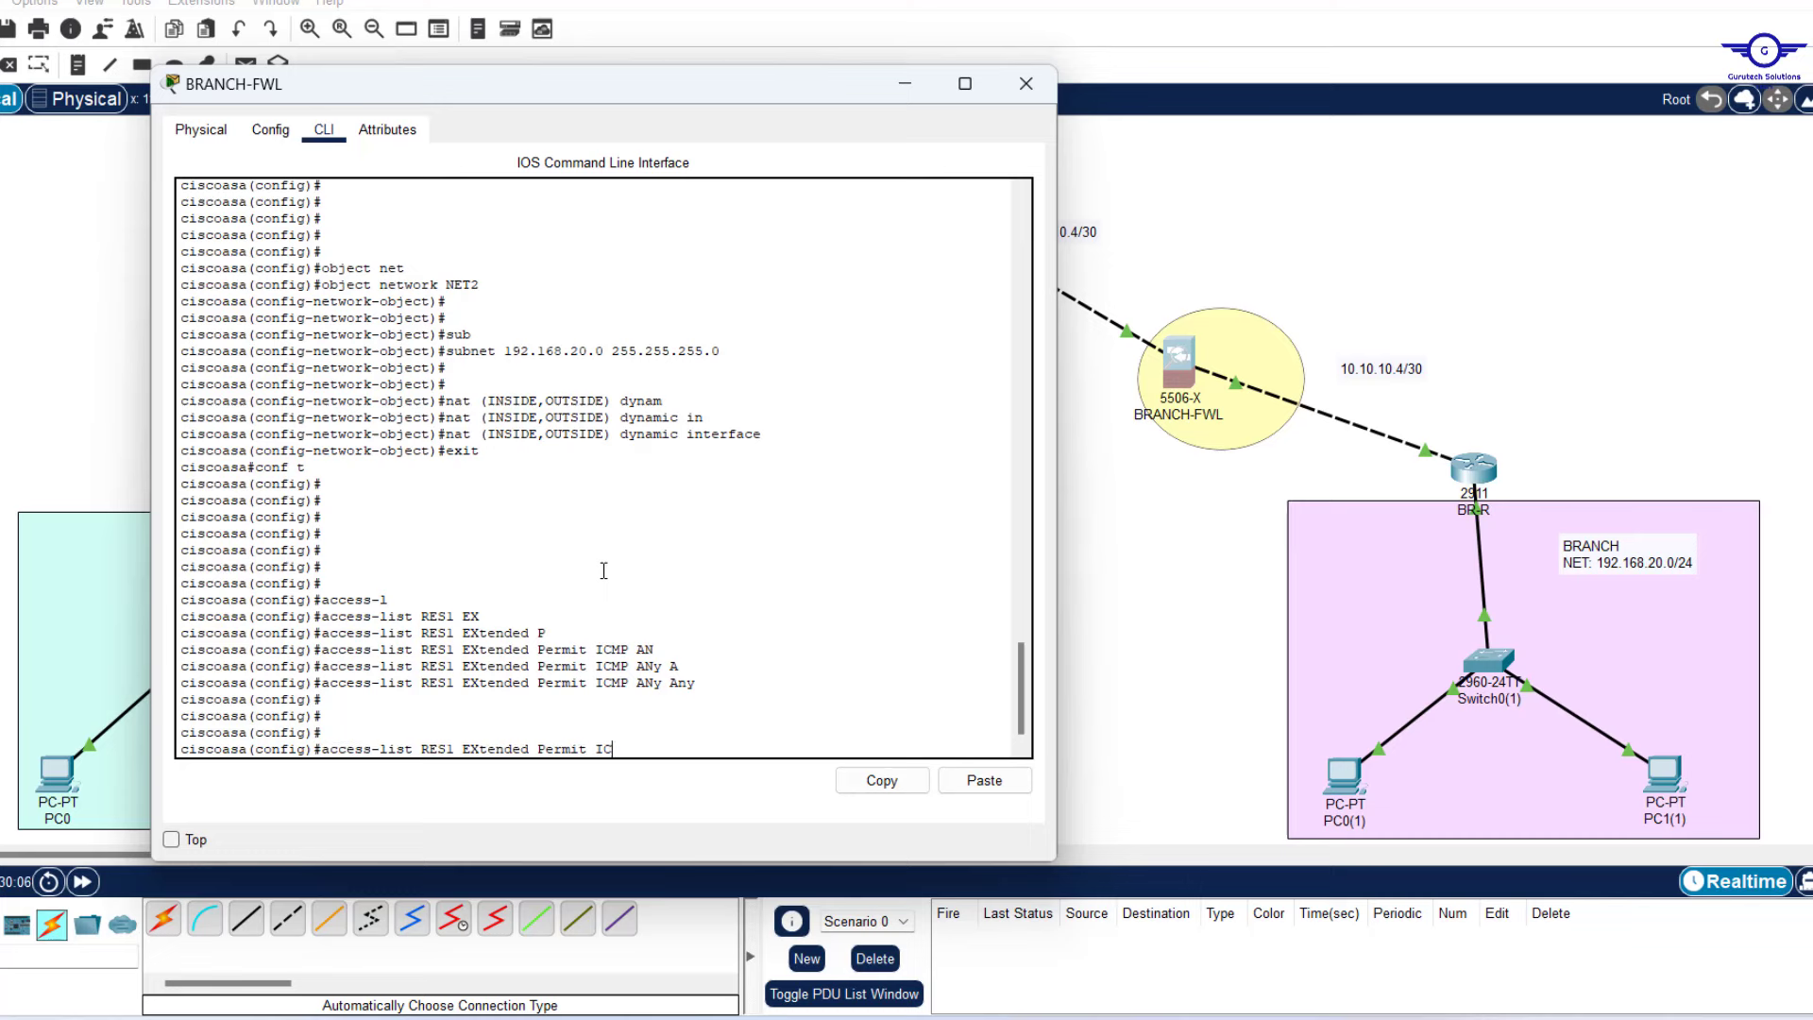
{"action": "key", "text": "BackSpace"}
{"action": "key", "text": "BackSpace"}
{"action": "type", "text": "tcp an"}
{"action": "key", "text": "Tab"}
{"action": "type", "text": "an"}
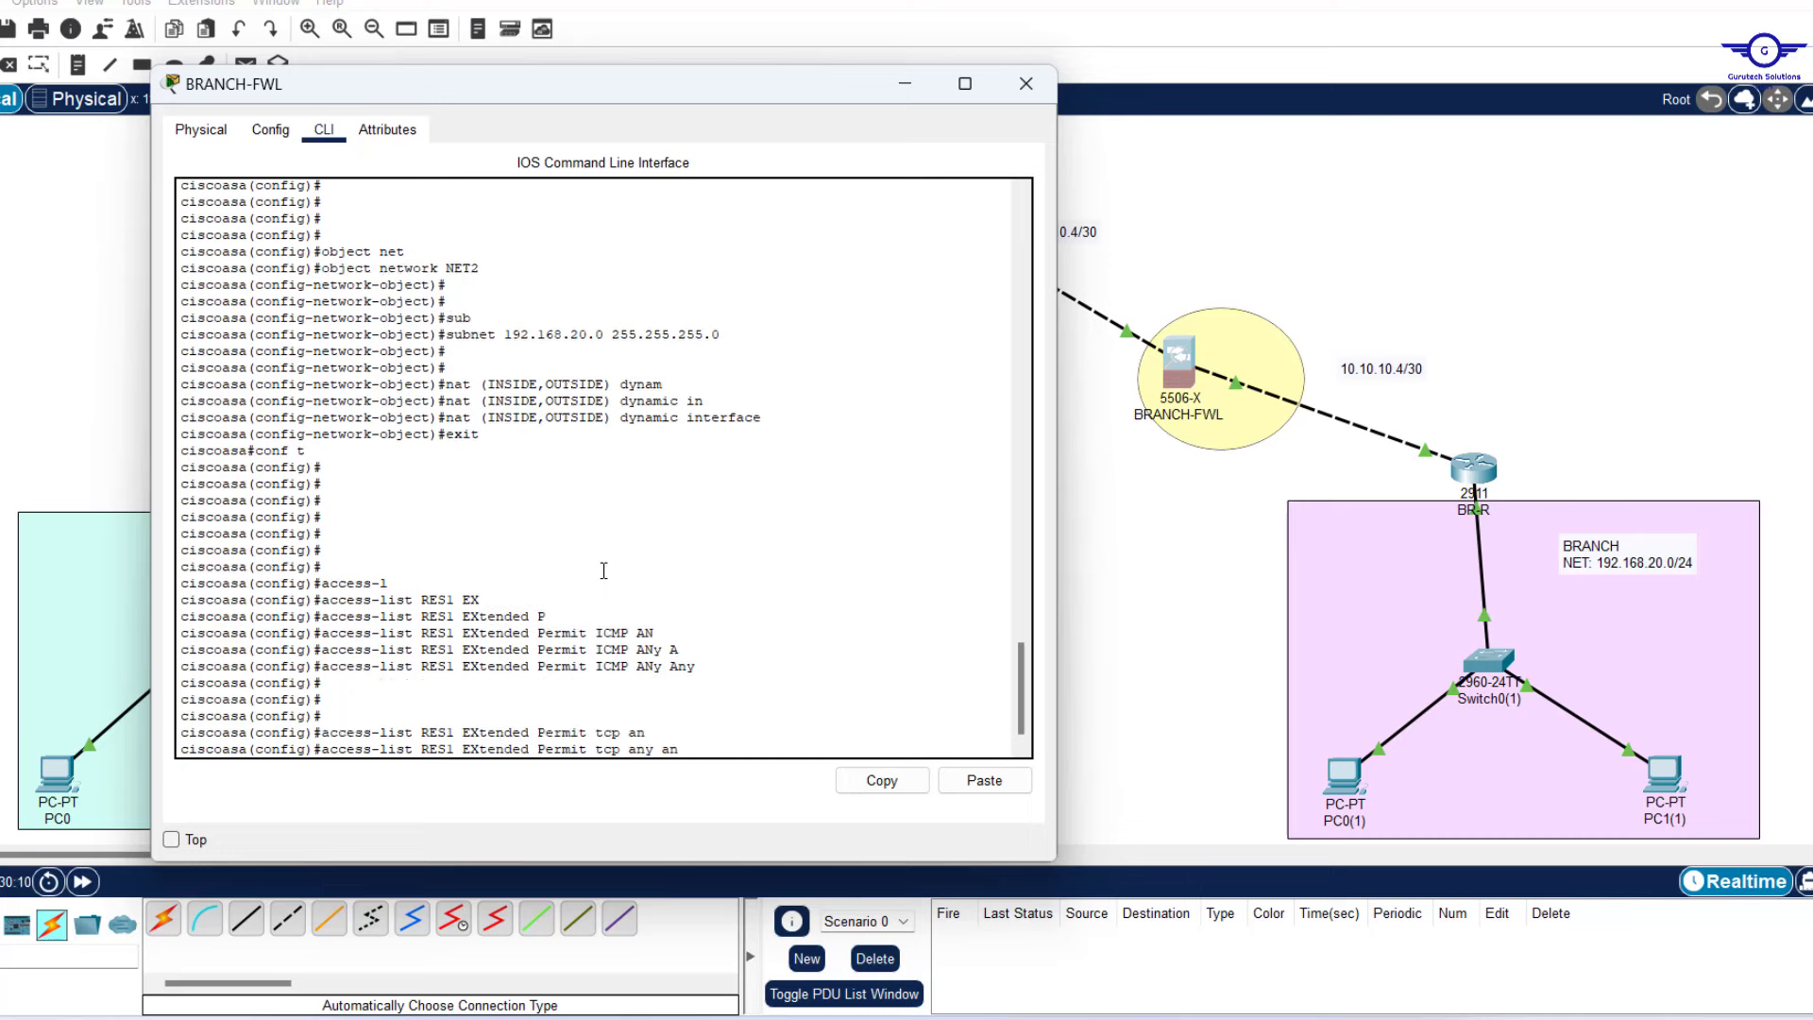
{"action": "key", "text": "Tab"}
{"action": "type", "text": "e"}
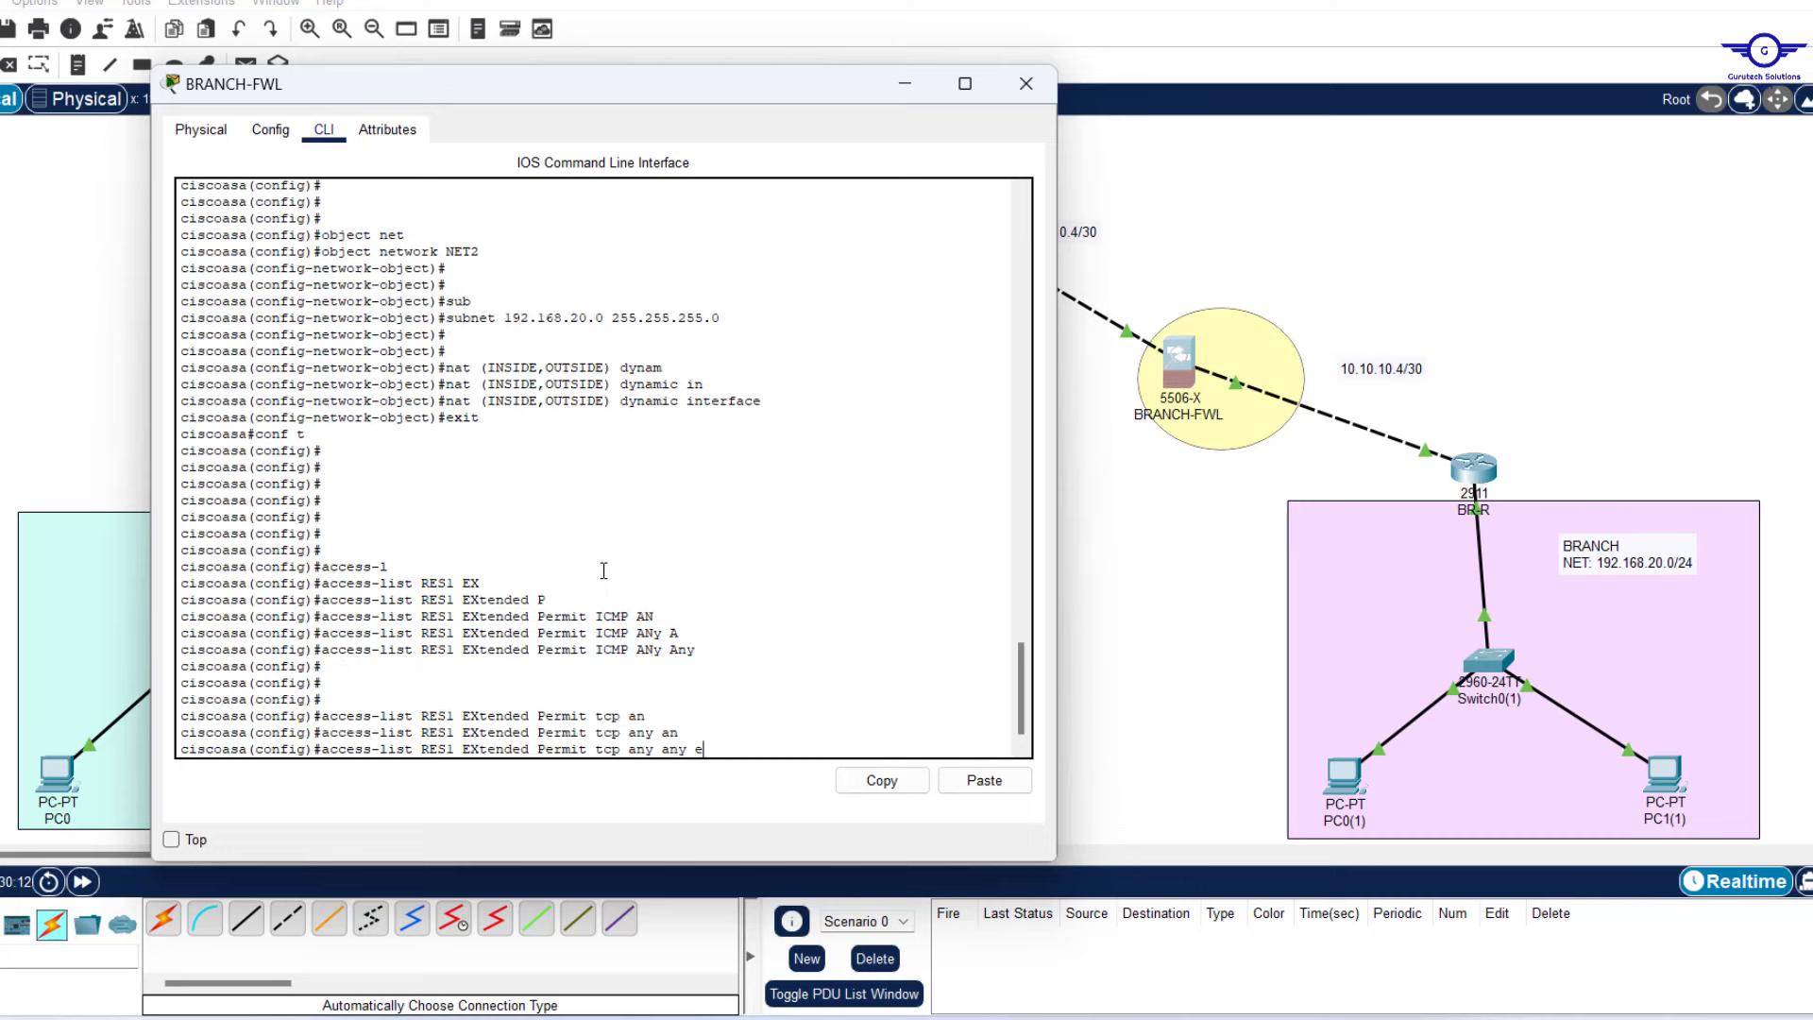
{"action": "type", "text": "q 80"}
{"action": "key", "text": "Tab"}
Add the same RES1 TCP rule for port 443.
{"action": "key", "text": "BackSpace"}
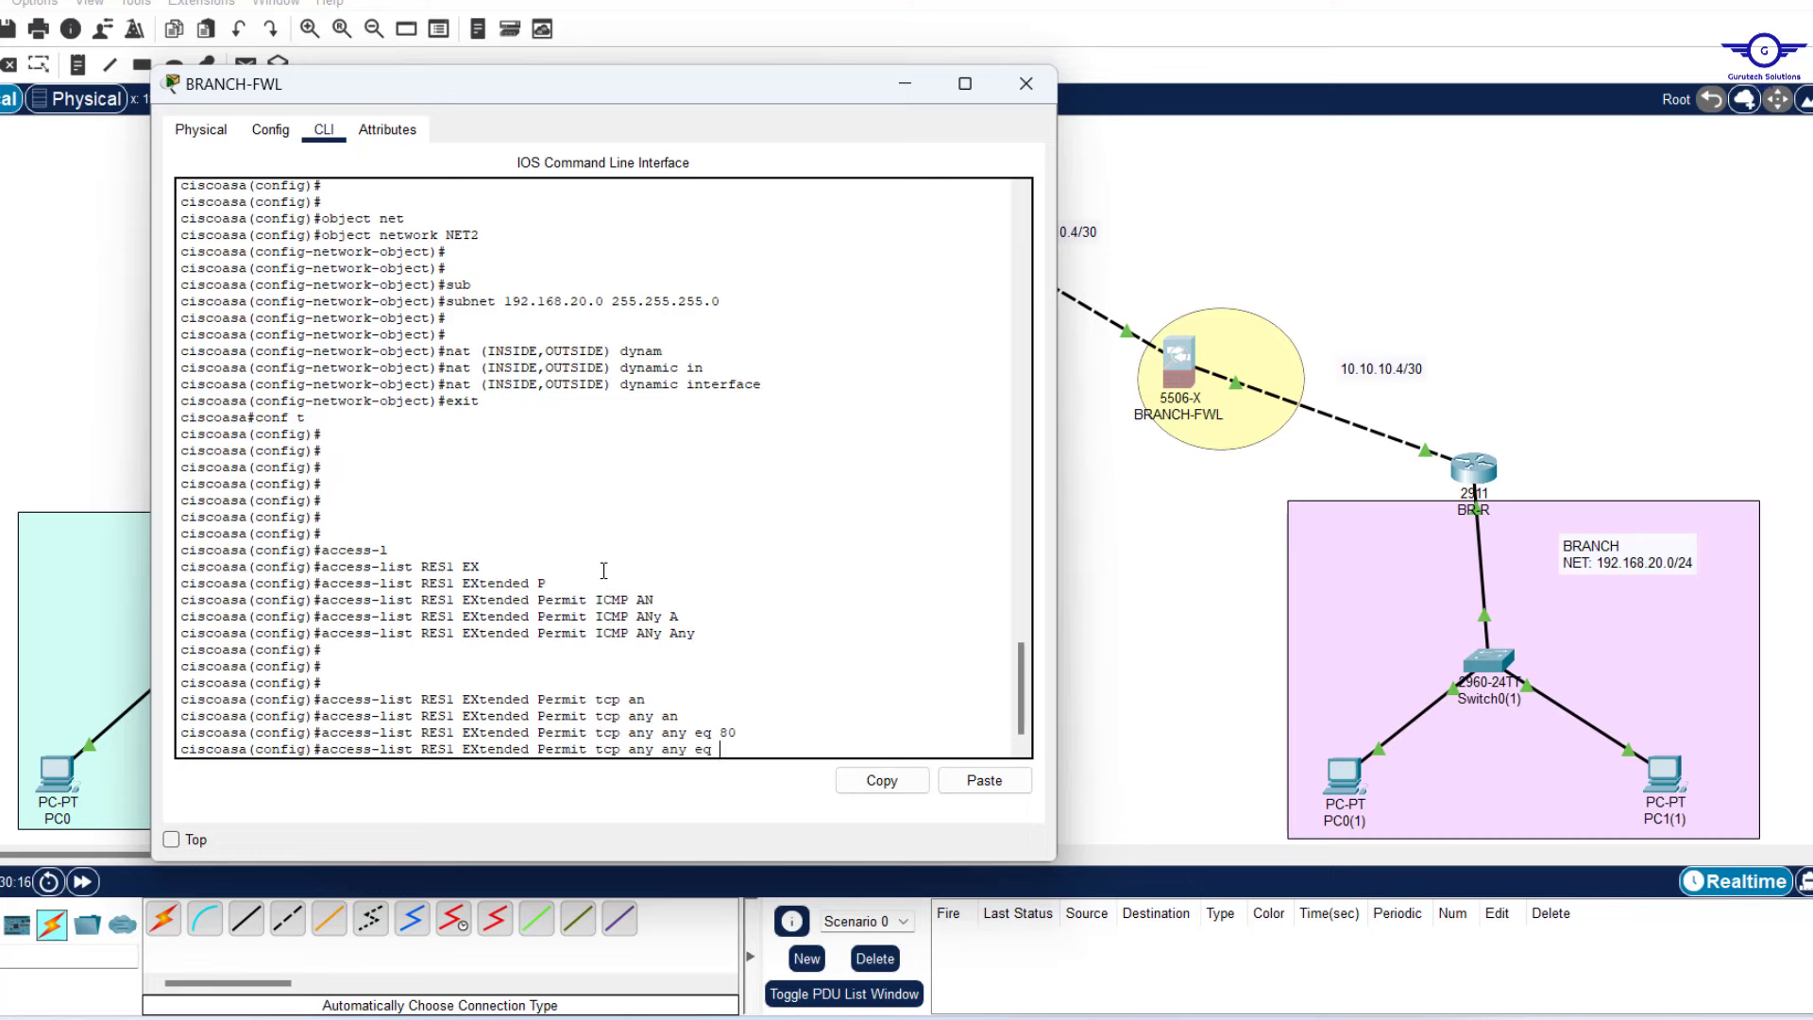
{"action": "type", "text": "443"}
{"action": "key", "text": "Return"}
{"action": "key", "text": "Return"}
{"action": "key", "text": "Return"}
{"action": "key", "text": "Return"}
{"action": "key", "text": "Return"}
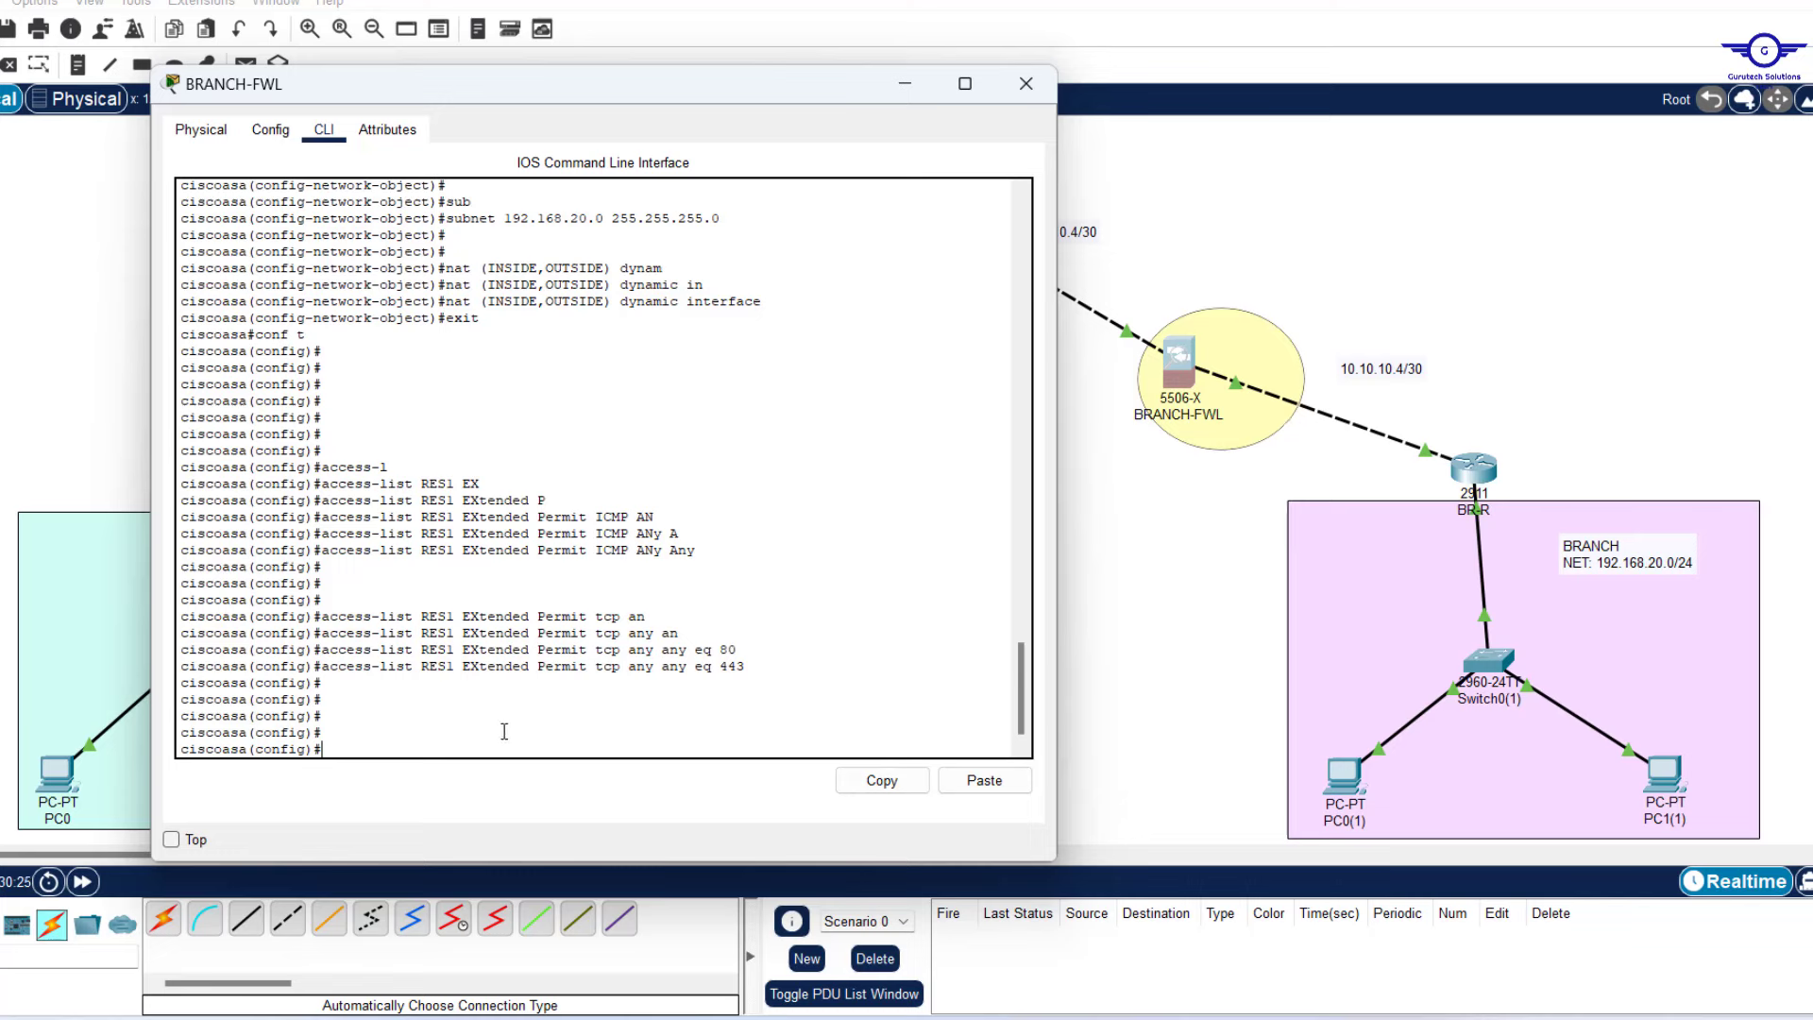
Enter 'access-group RES1 in interface OUTSIDE' on BRANCH-FWL and minimize its window.
{"action": "type", "text": "access-gr"}
{"action": "key", "text": "Tab"}
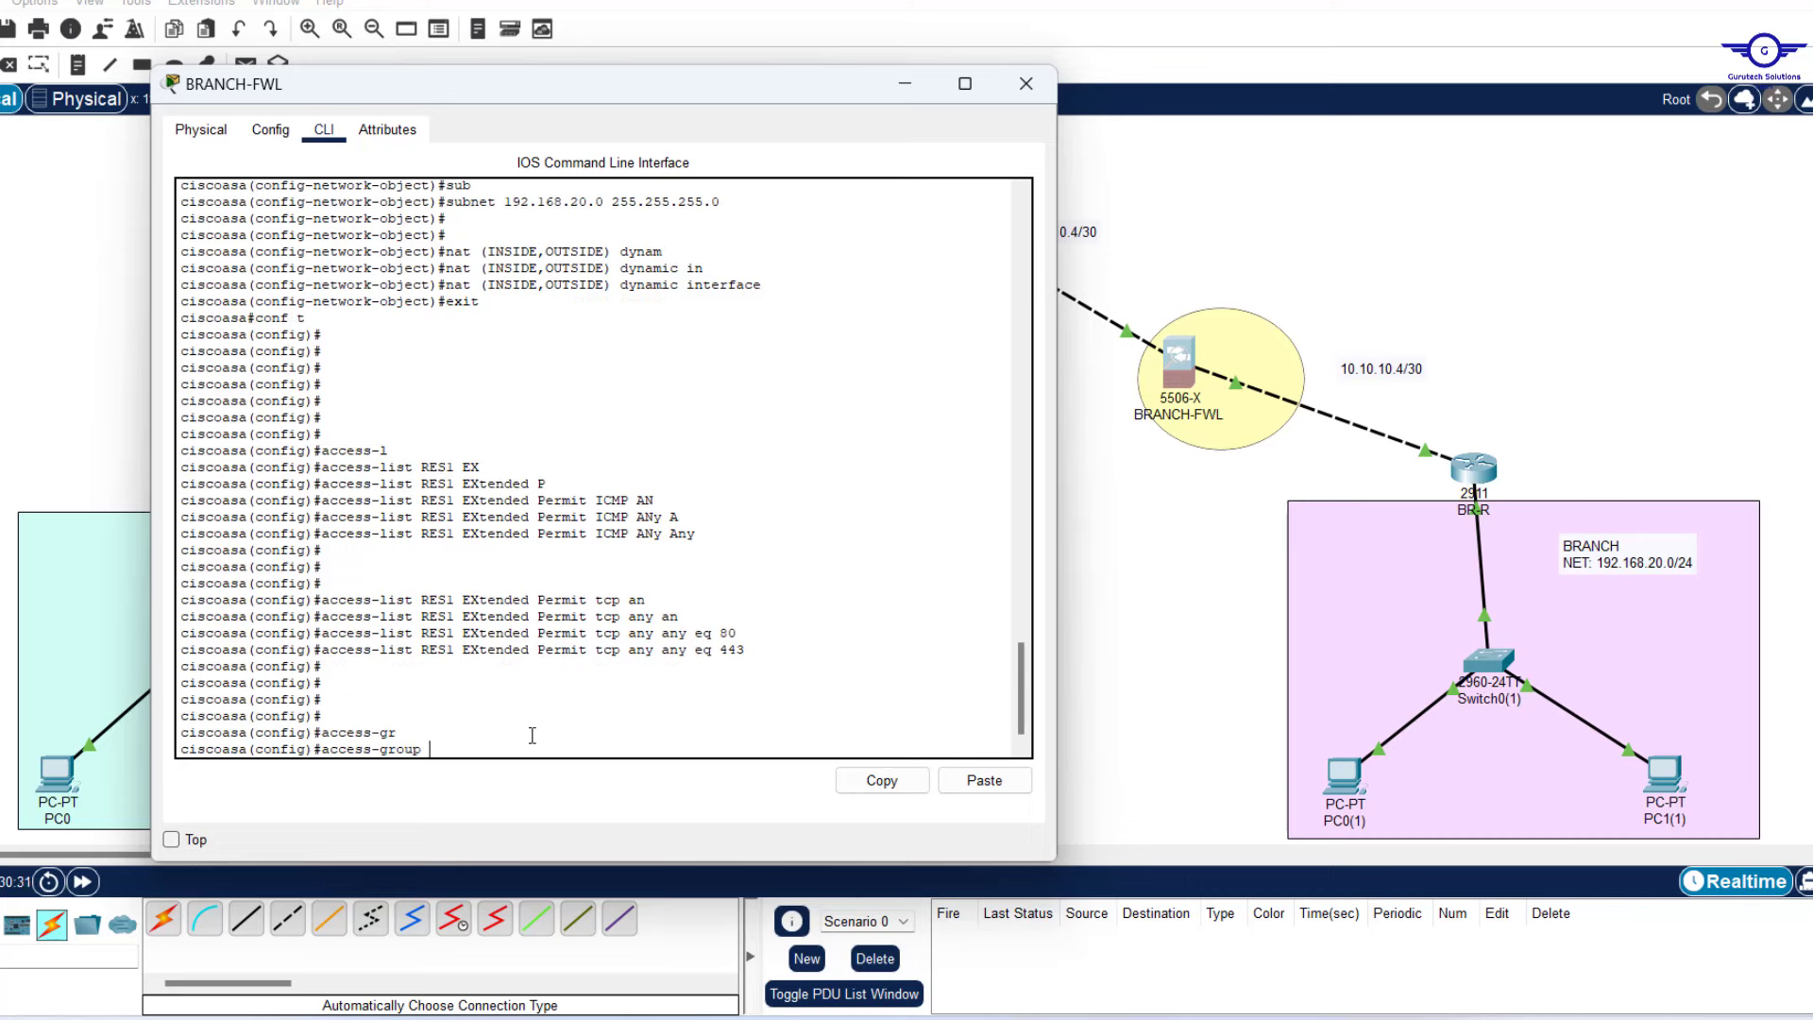
{"action": "type", "text": "RES1 in in"}
{"action": "key", "text": "Tab"}
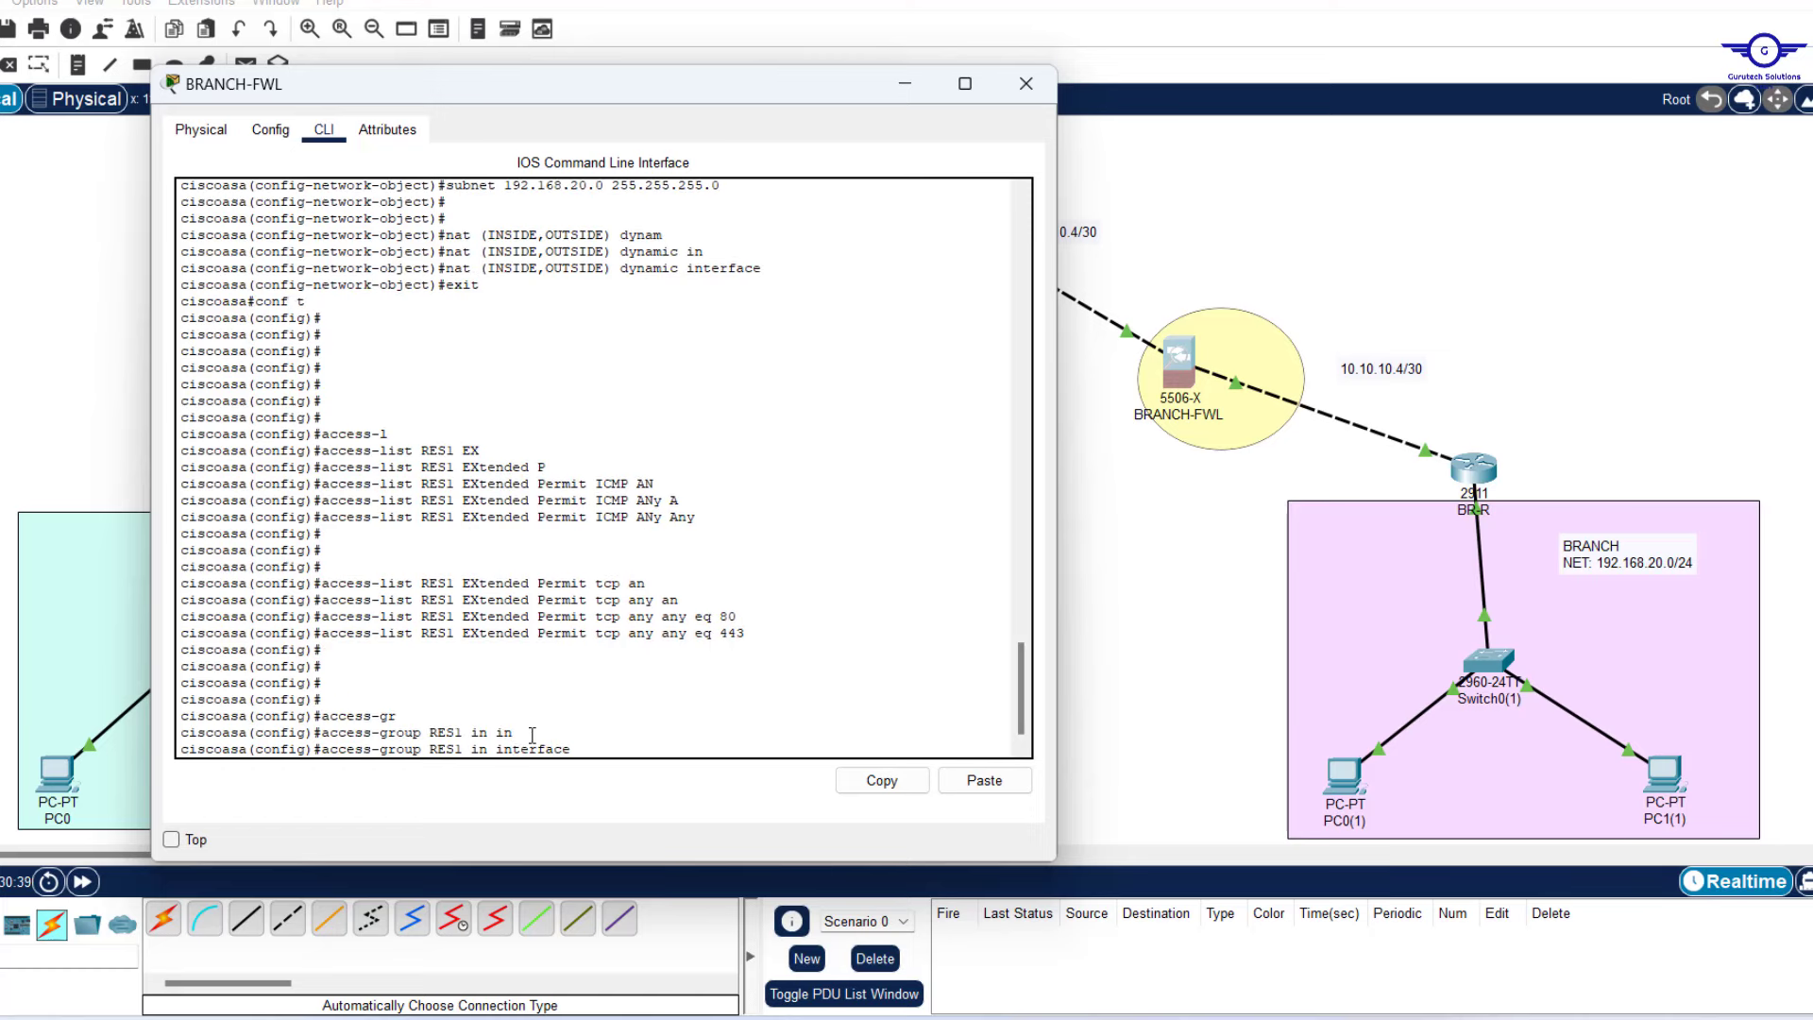
{"action": "type", "text": "O"}
{"action": "key", "text": "Tab"}
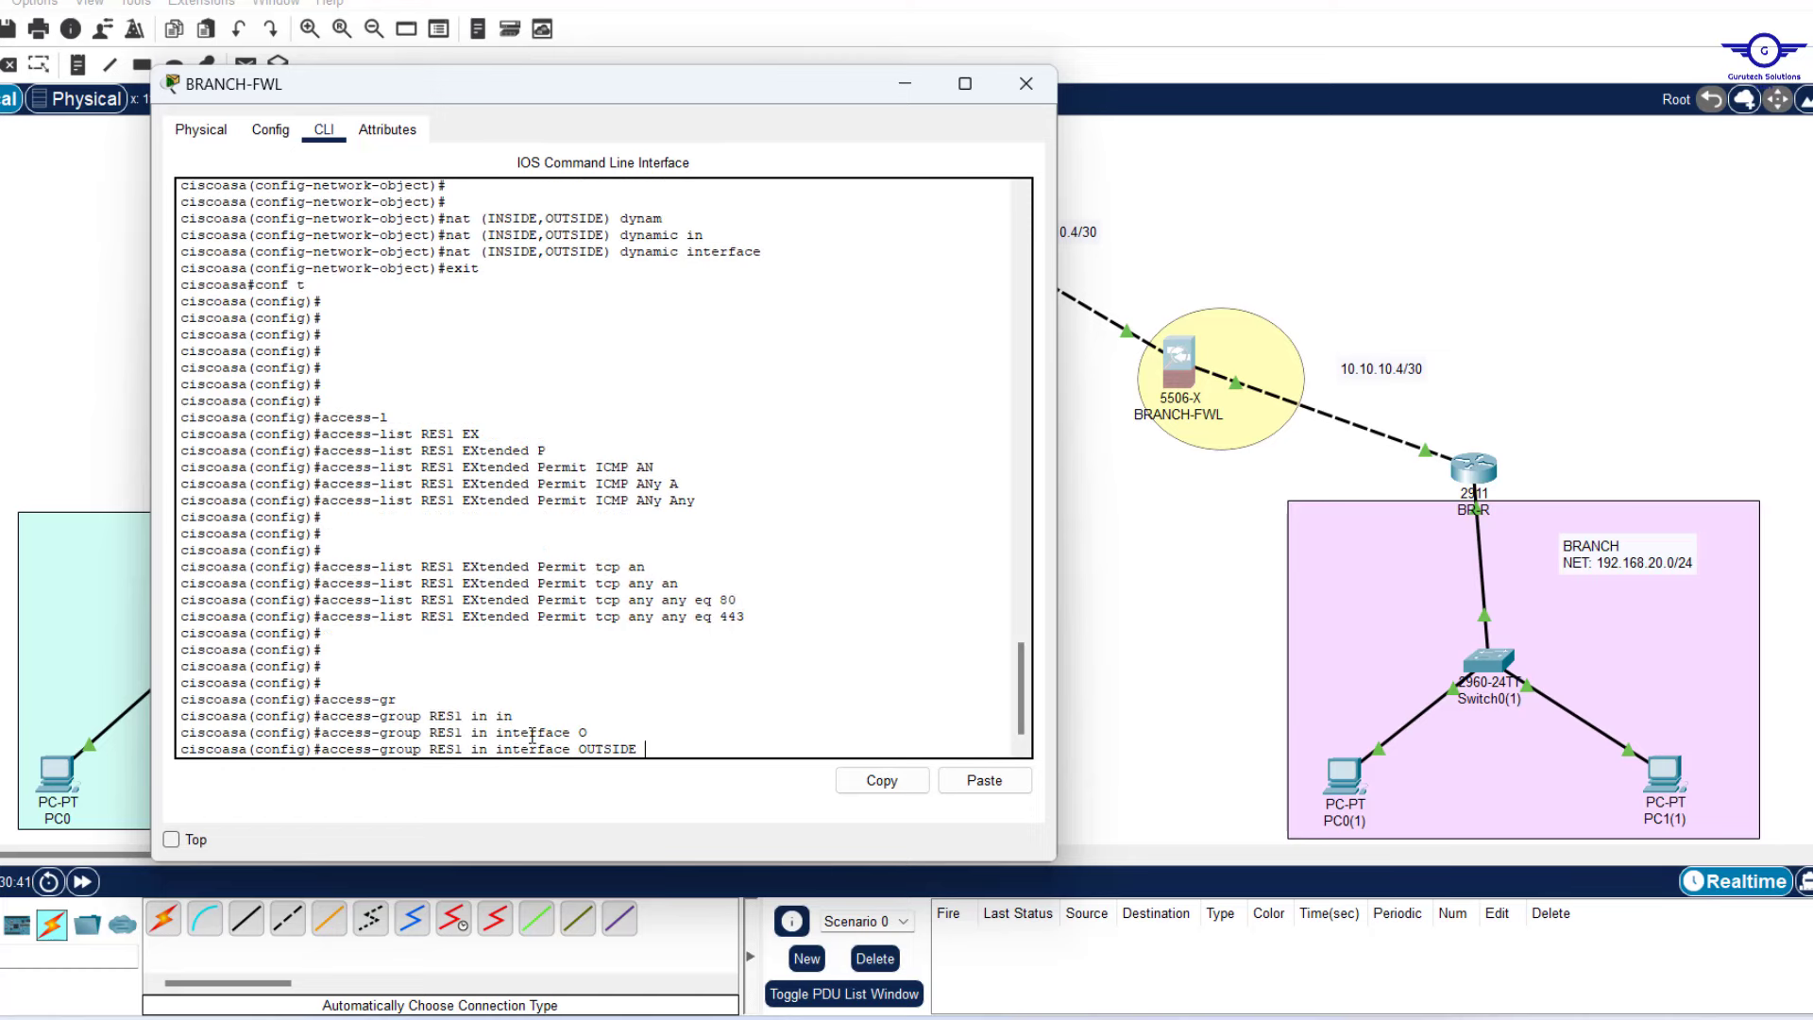
{"action": "key", "text": "Return"}
{"action": "key", "text": "Return"}
{"action": "key", "text": "Return"}
{"action": "key", "text": "Return"}
{"action": "key", "text": "Return"}
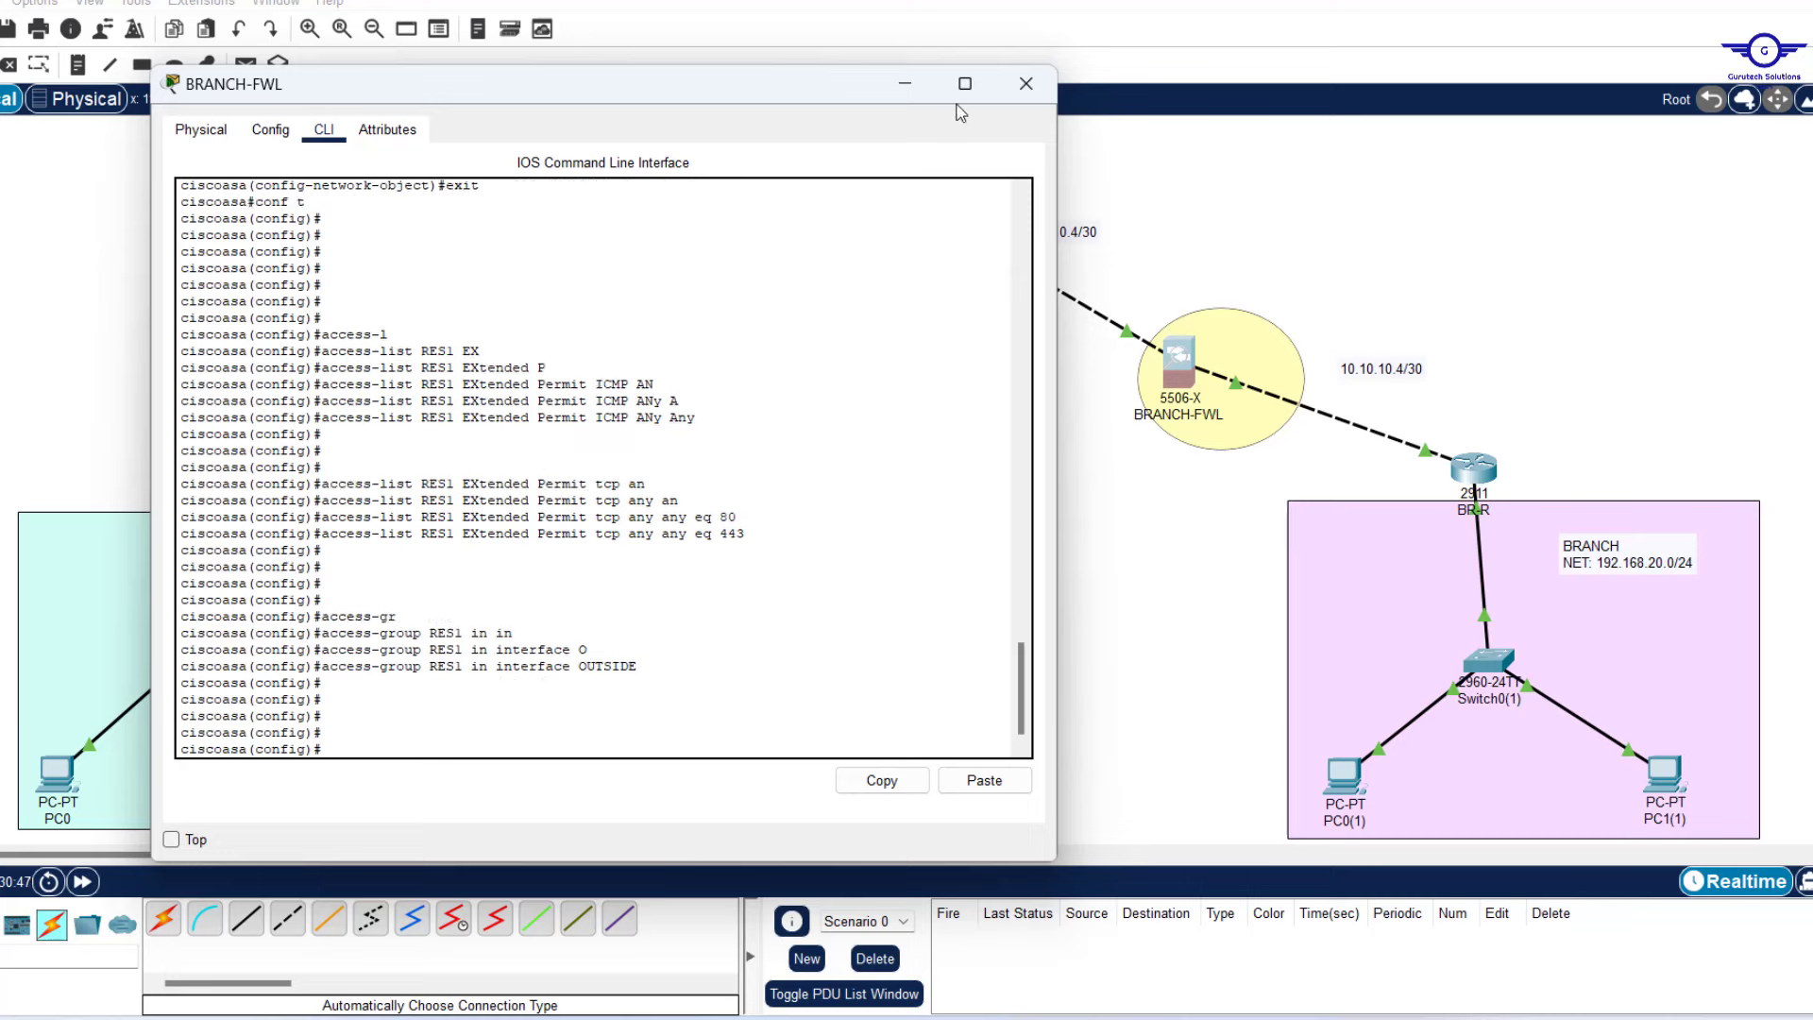
{"action": "left_click", "coordinate": [905, 83]}
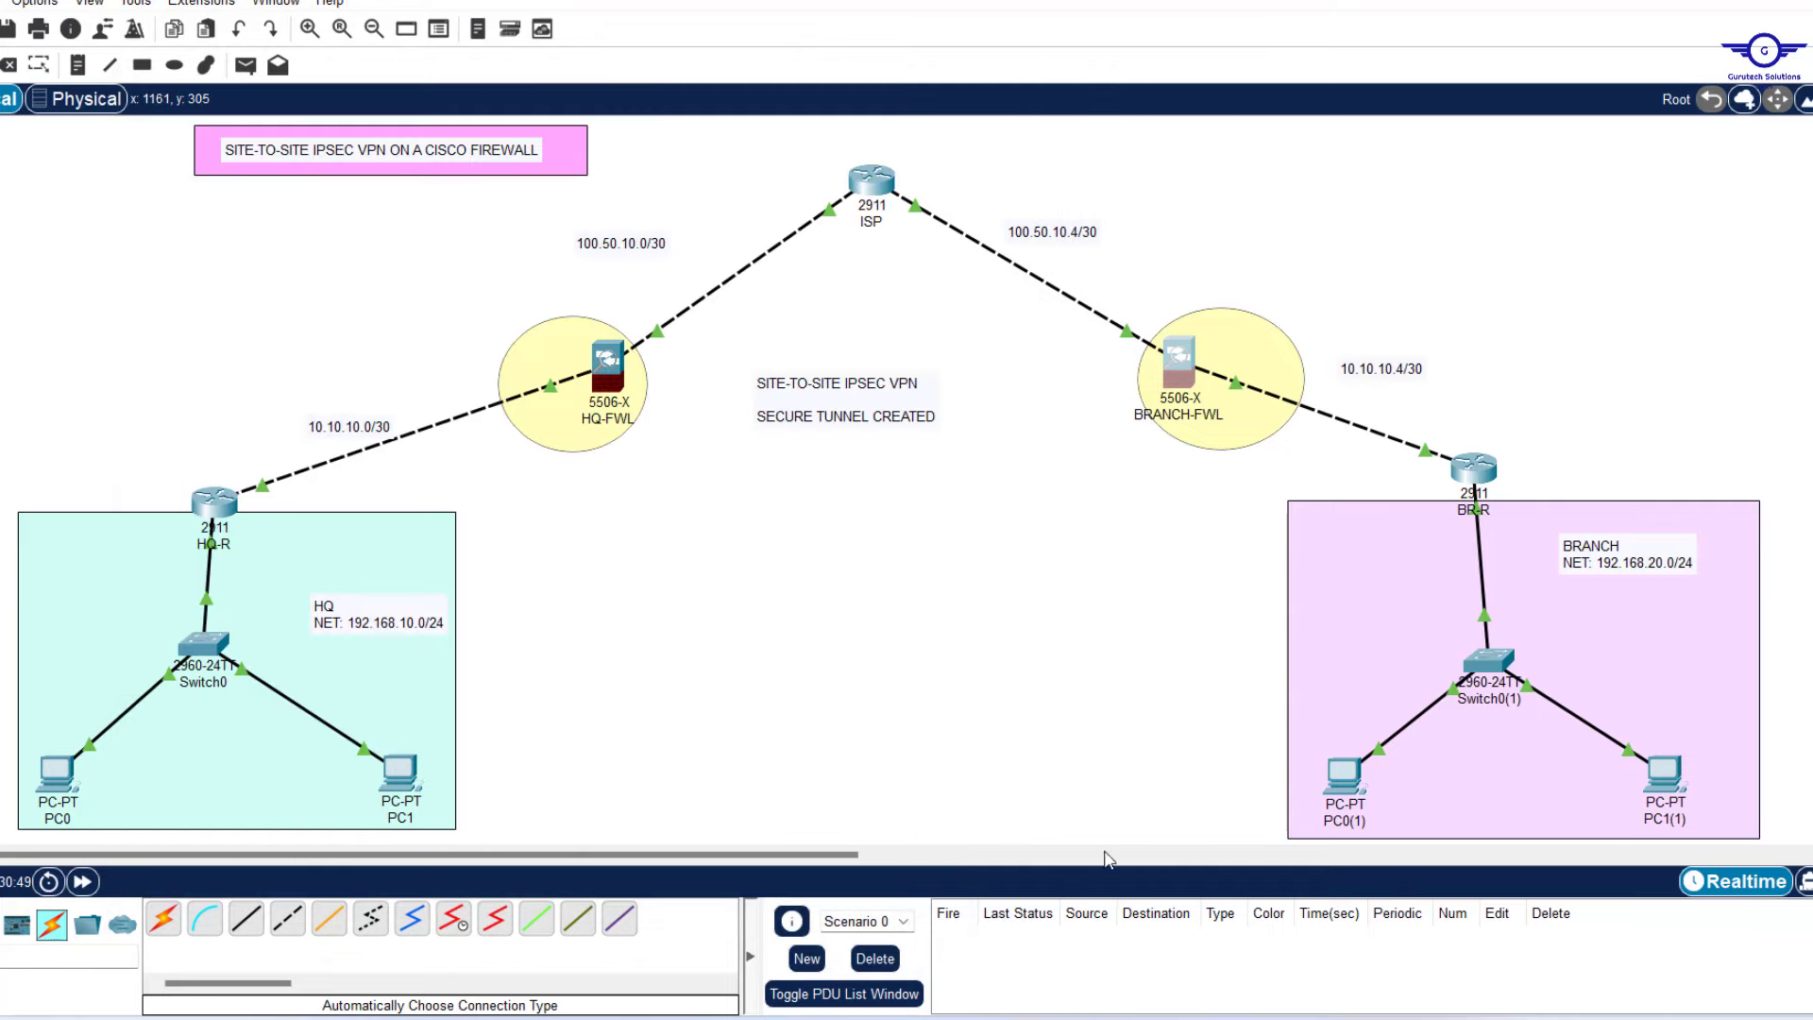
Mark step 7 'OSPF + Default Routes' in the Notepad steps and reopen HQ-FWL's CLI.
{"action": "left_click", "coordinate": [1161, 1018]}
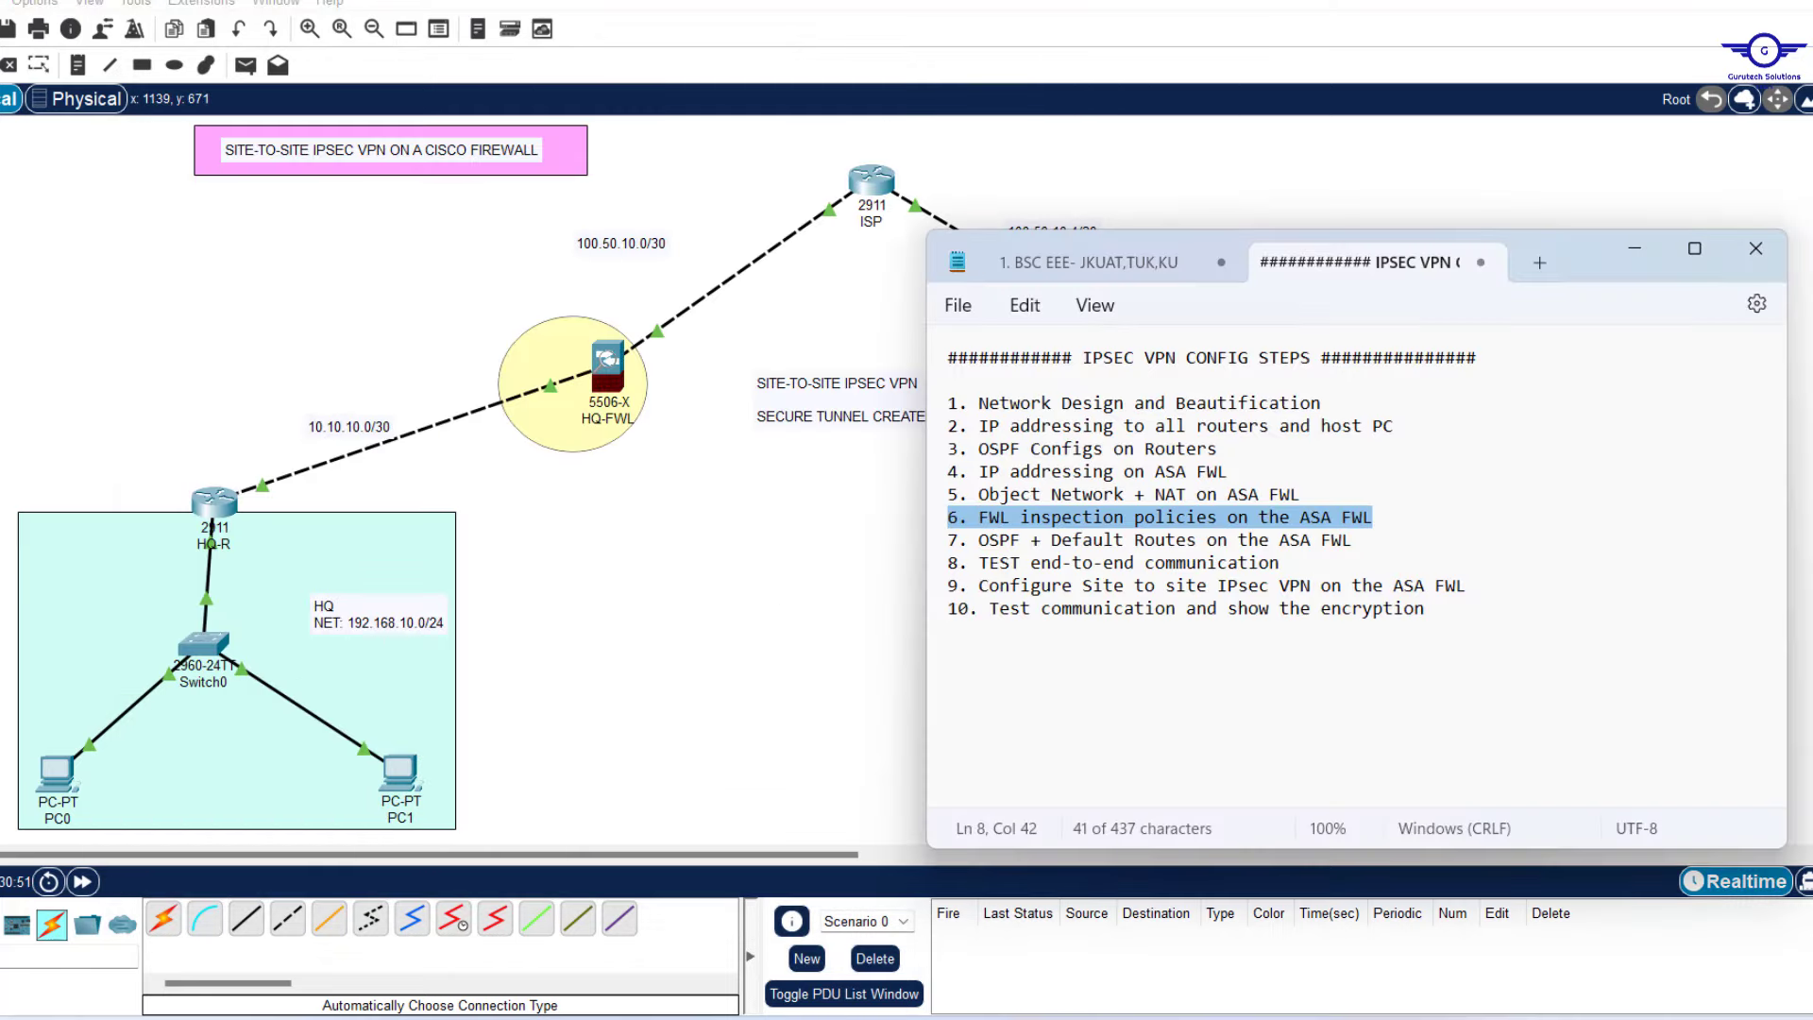
{"action": "left_click_drag", "start_coordinate": [1367, 543], "coordinate": [979, 546]}
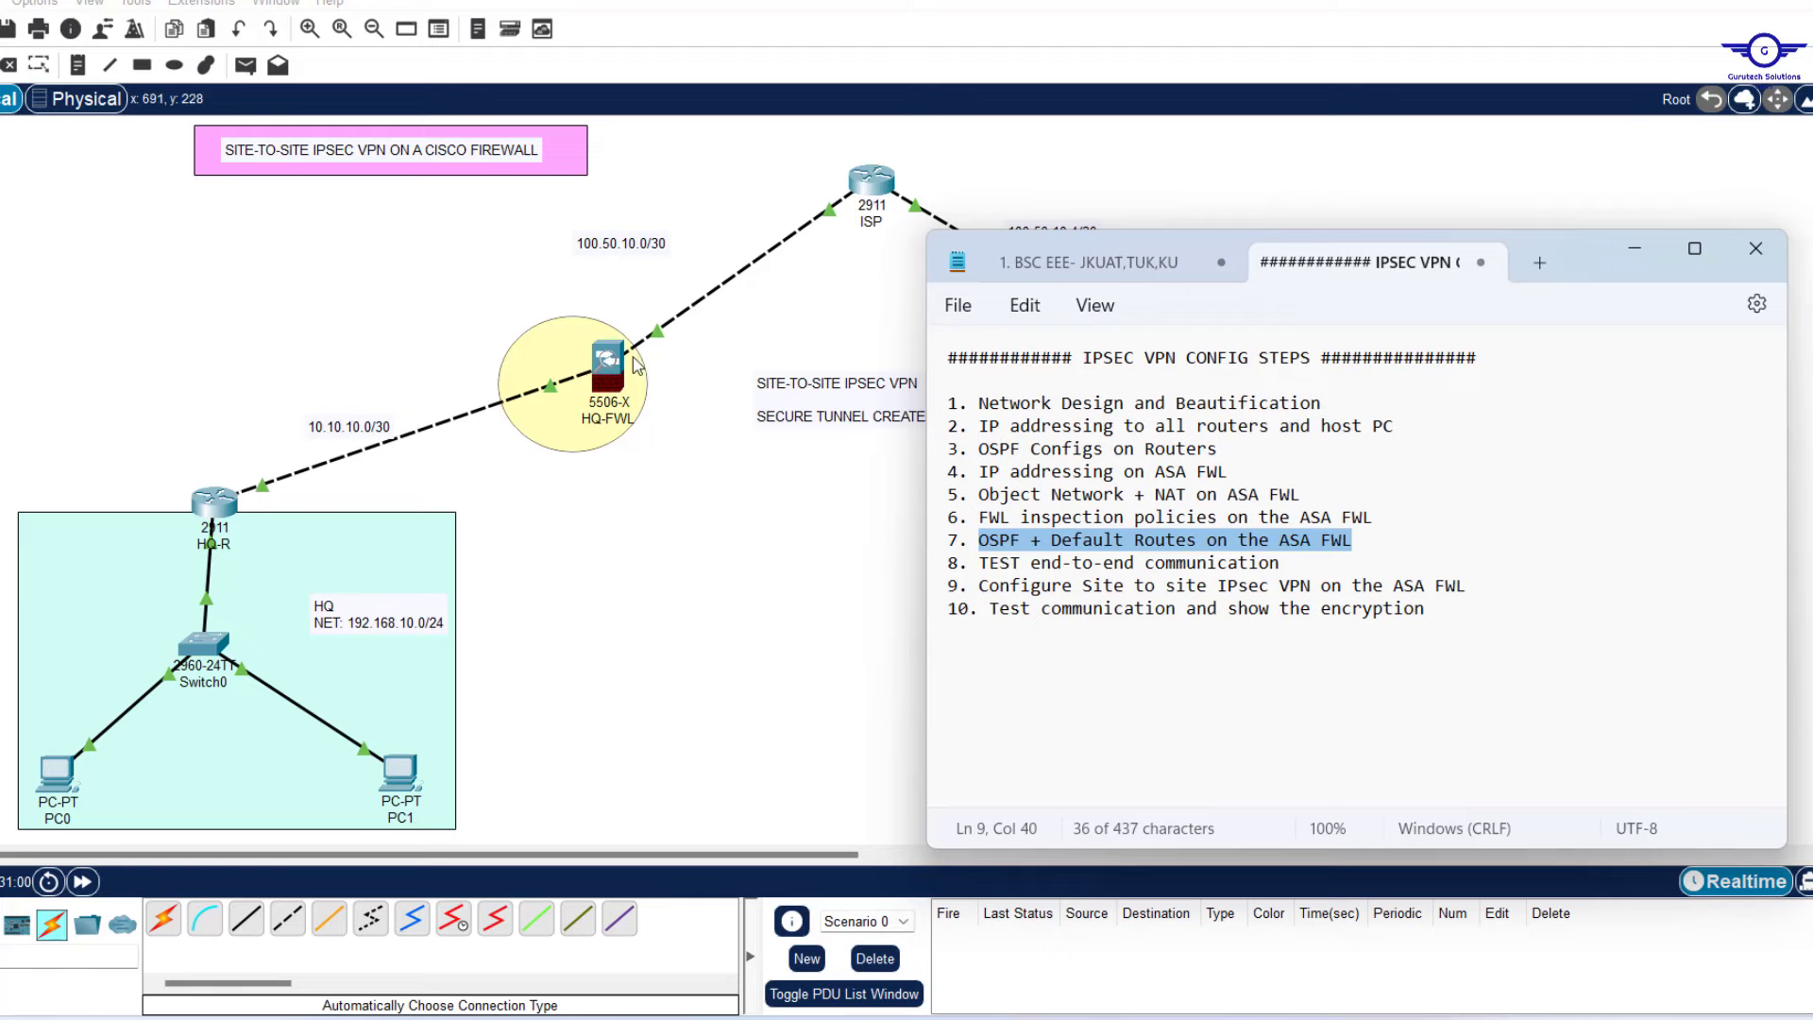
{"action": "left_click", "coordinate": [605, 377]}
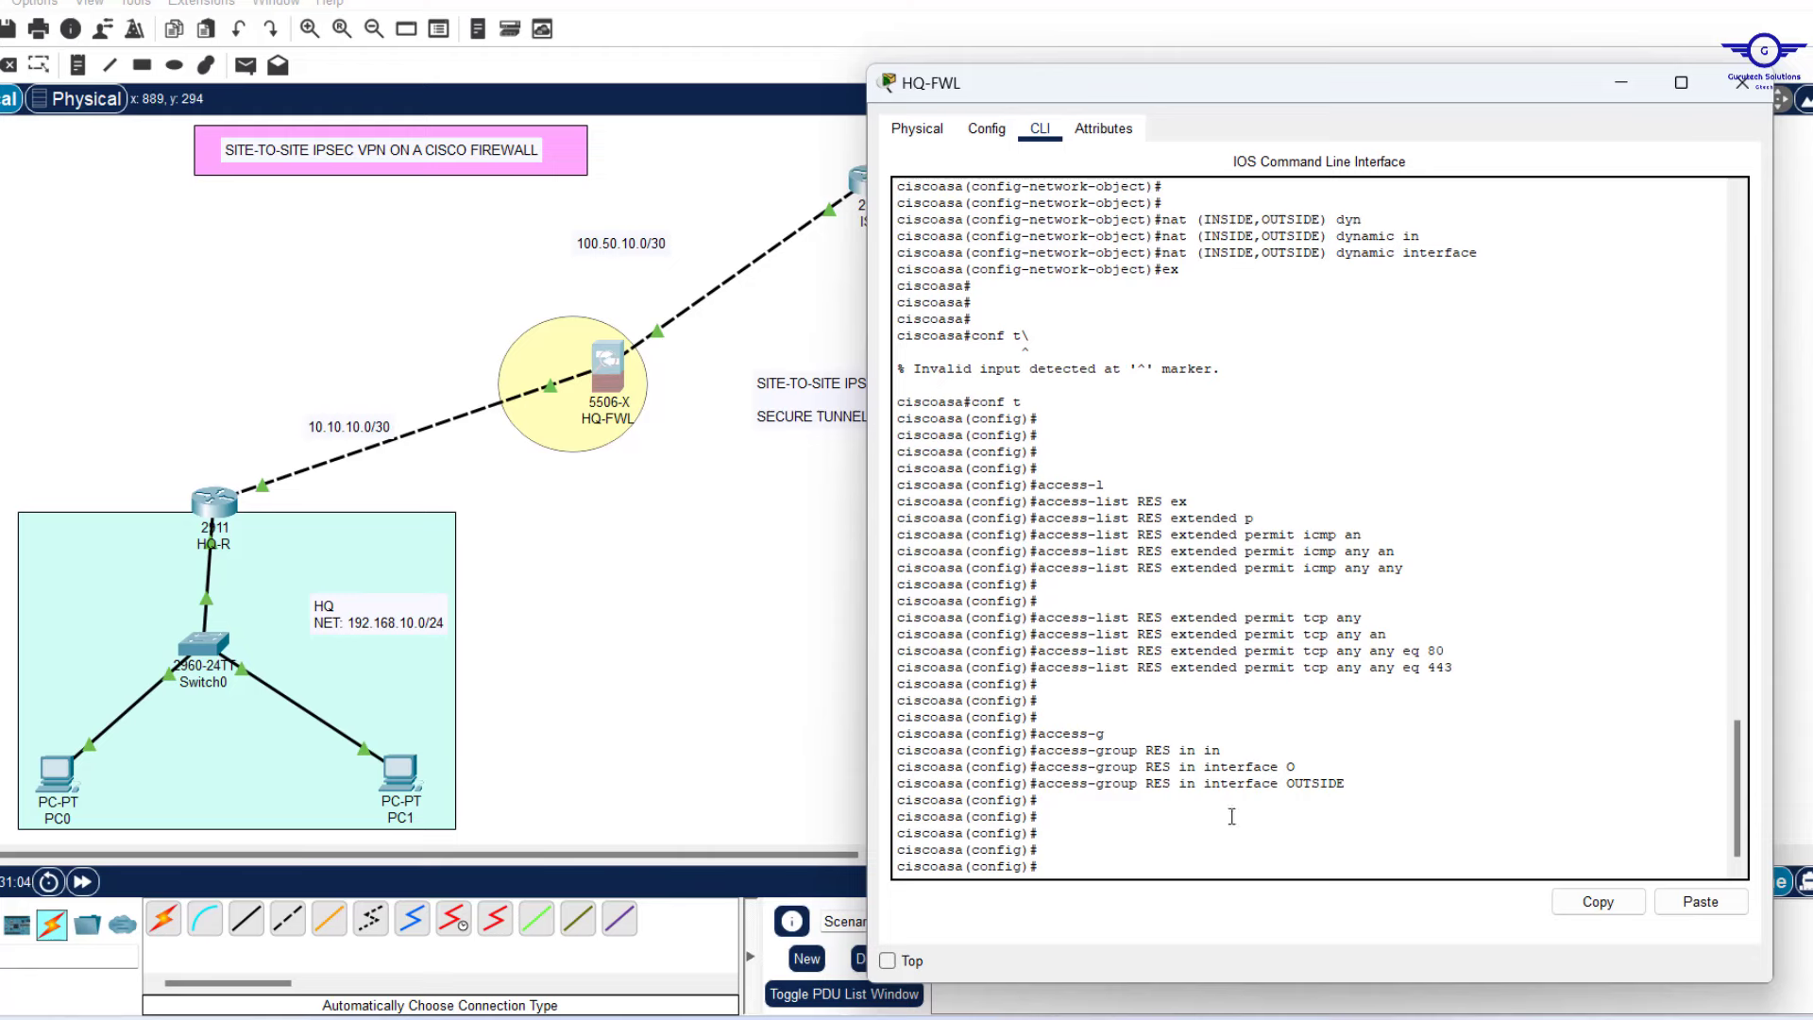
Add 'route OUTSIDE 0.0.0.0 0.0.0.0 100.50.10.1' on HQ-FWL after checking the ISP router's address.
{"action": "left_click", "coordinate": [1138, 843]}
{"action": "key", "text": "Return"}
{"action": "key", "text": "Return"}
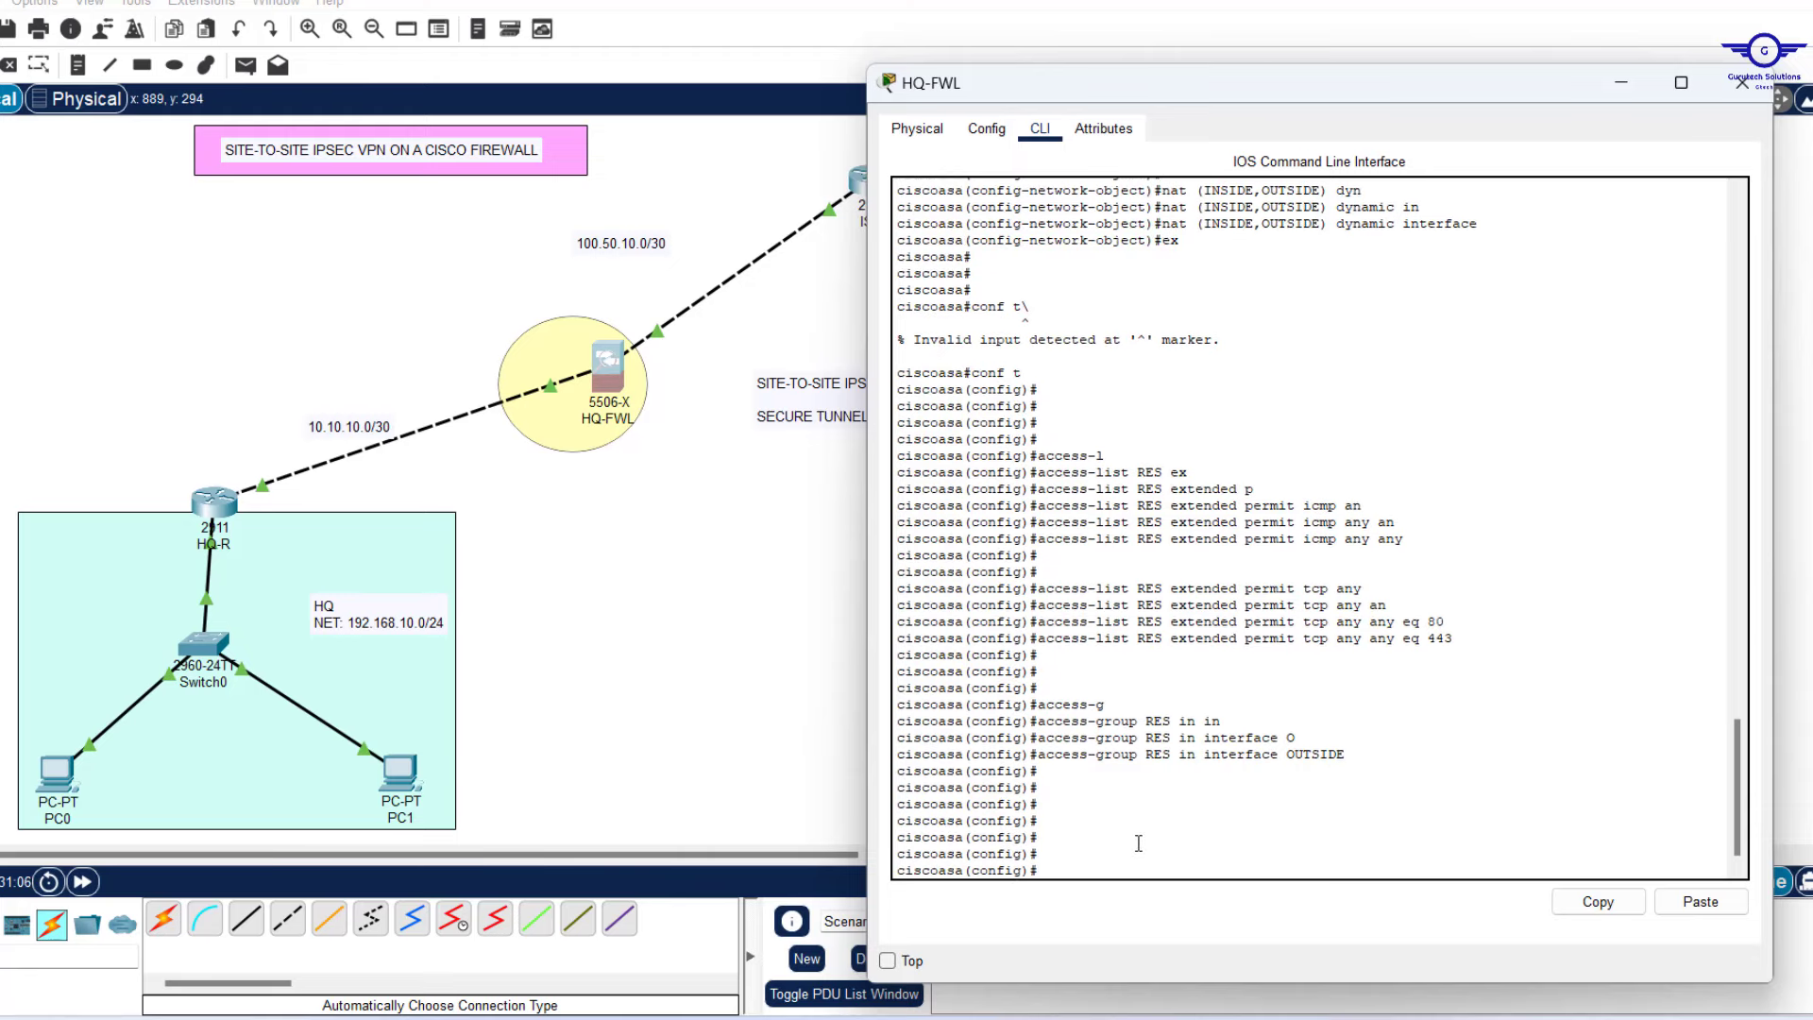
{"action": "type", "text": "route 0"}
{"action": "key", "text": "Tab"}
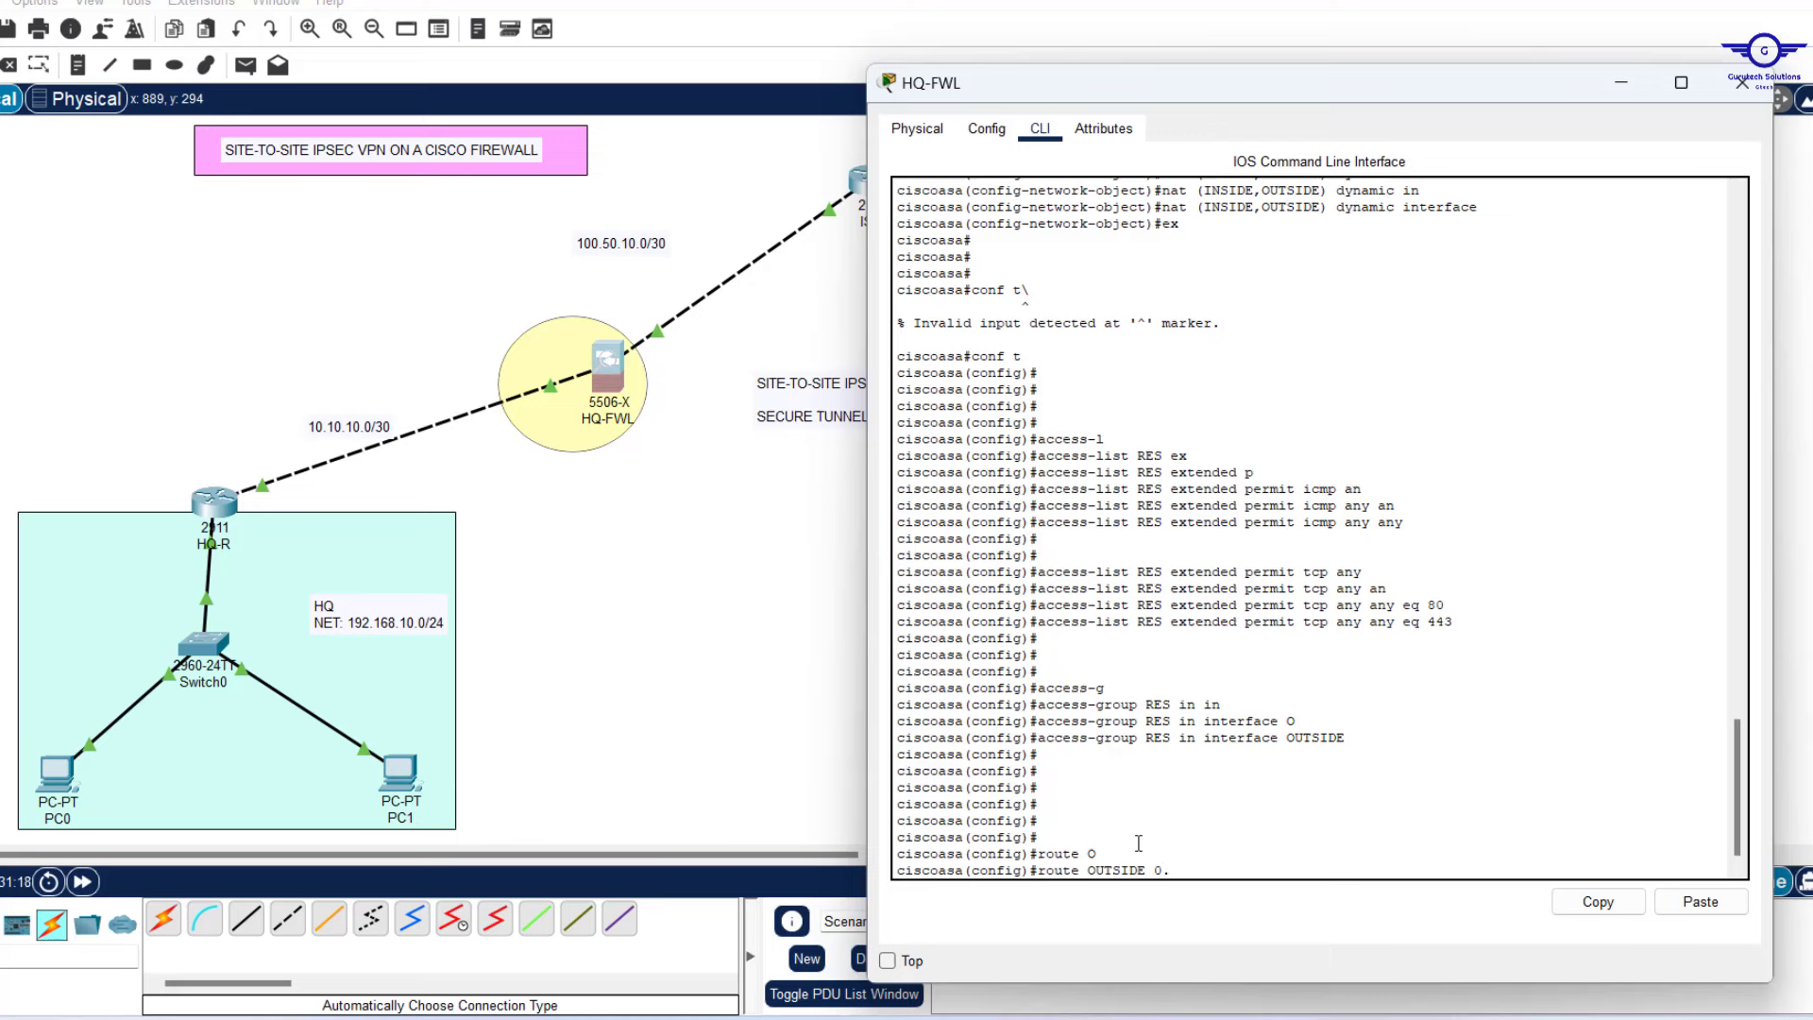
{"action": "type", "text": "0.0.0.0 0.0.0.0"}
{"action": "left_click", "coordinate": [737, 574]}
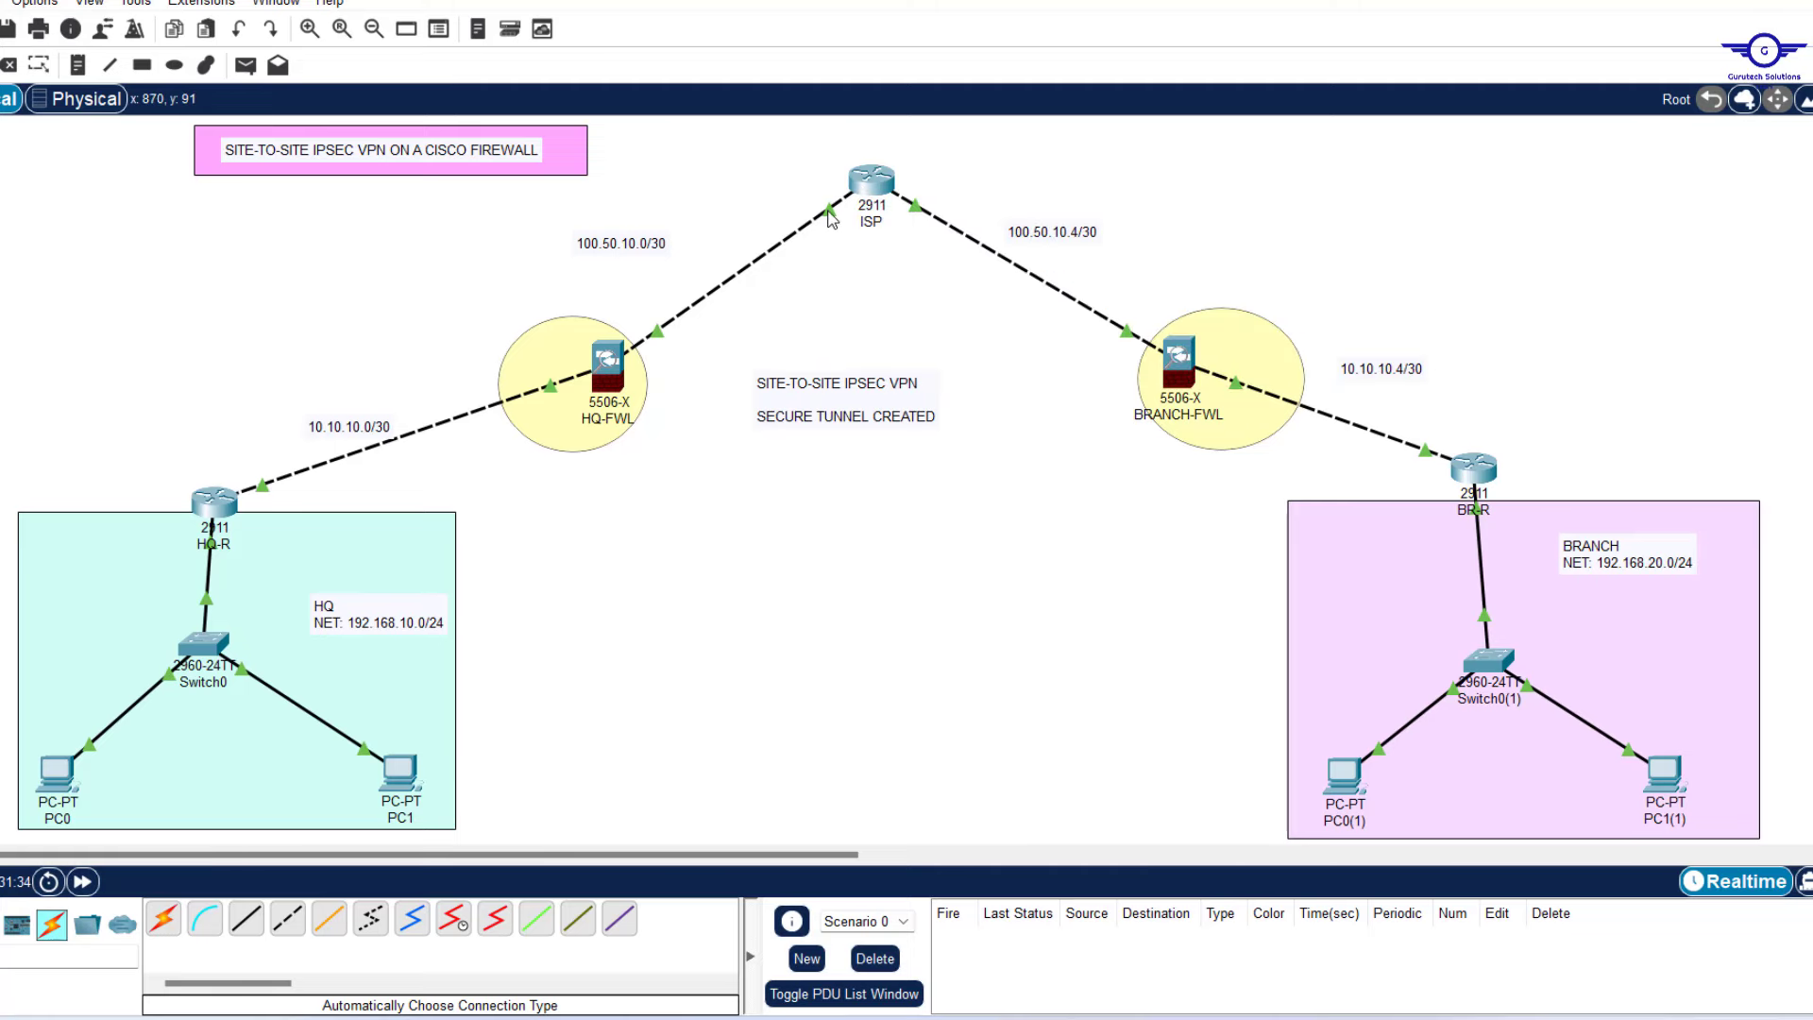
{"action": "mouse_move", "coordinate": [829, 216]}
{"action": "mouse_move", "coordinate": [878, 189]}
{"action": "left_click", "coordinate": [619, 373]}
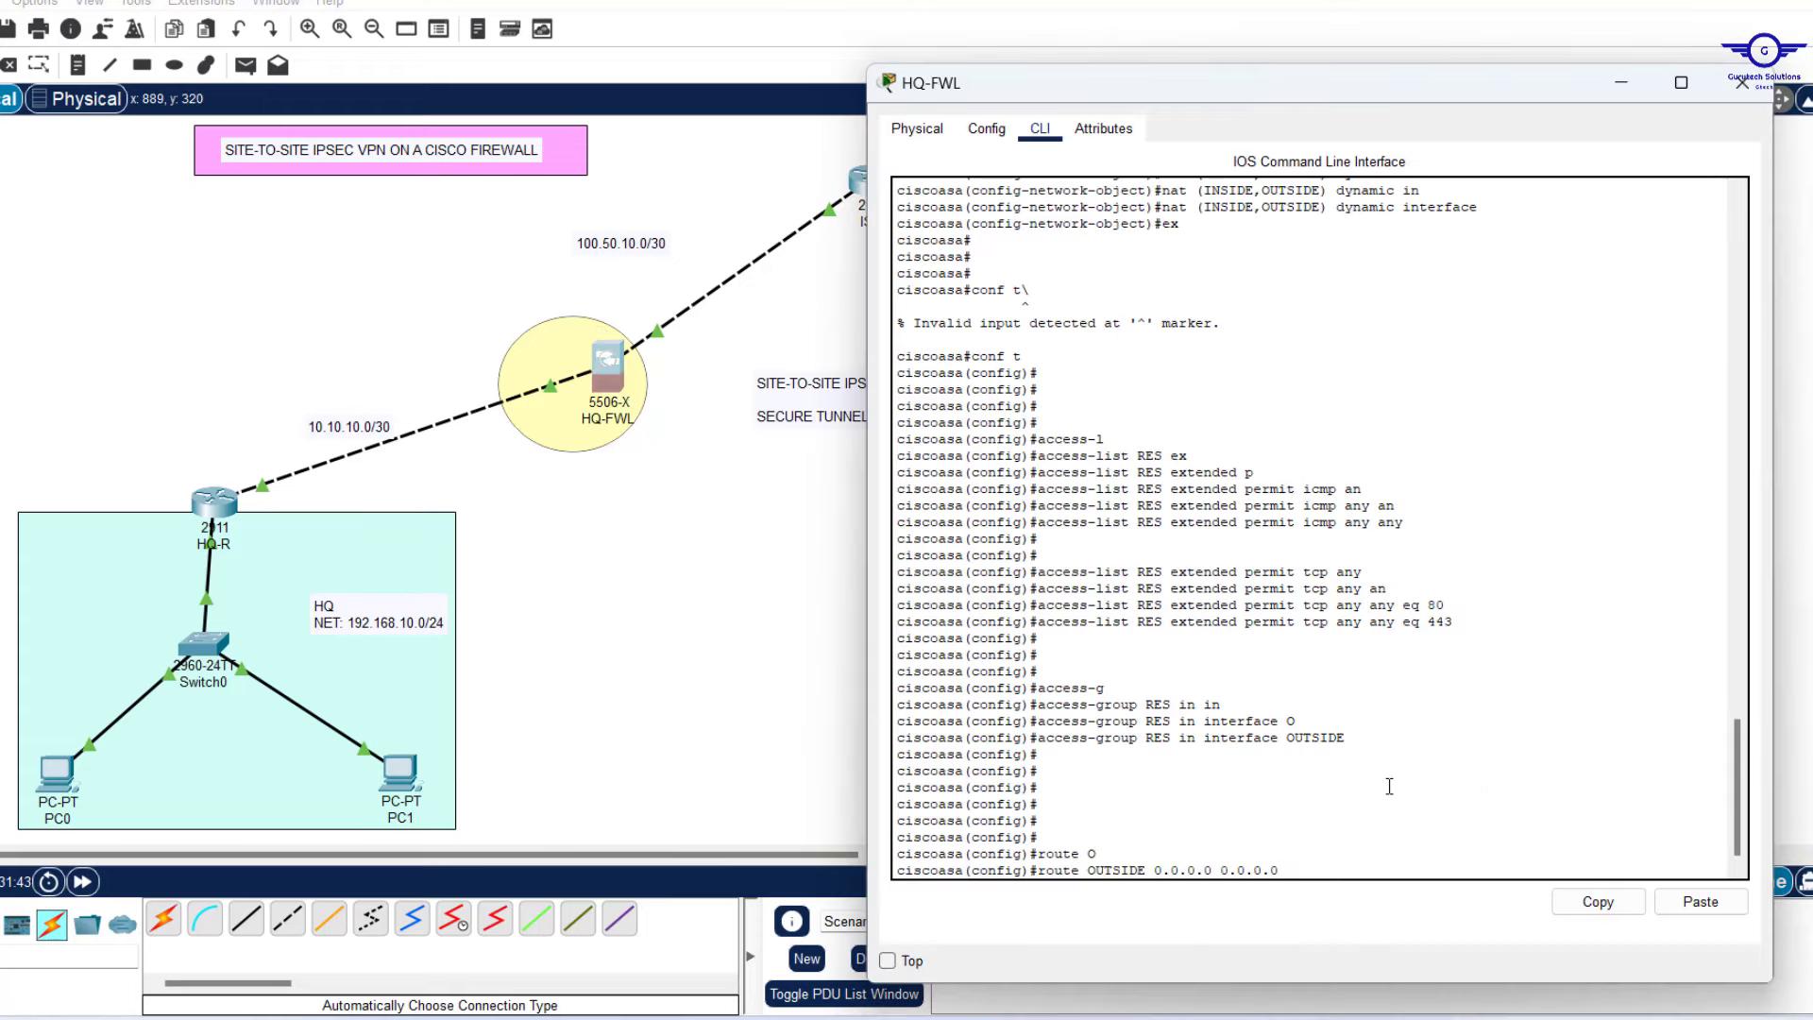
{"action": "type", "text": "100.50.10.1"}
{"action": "key", "text": "Return"}
{"action": "key", "text": "Return"}
{"action": "key", "text": "Return"}
{"action": "key", "text": "Return"}
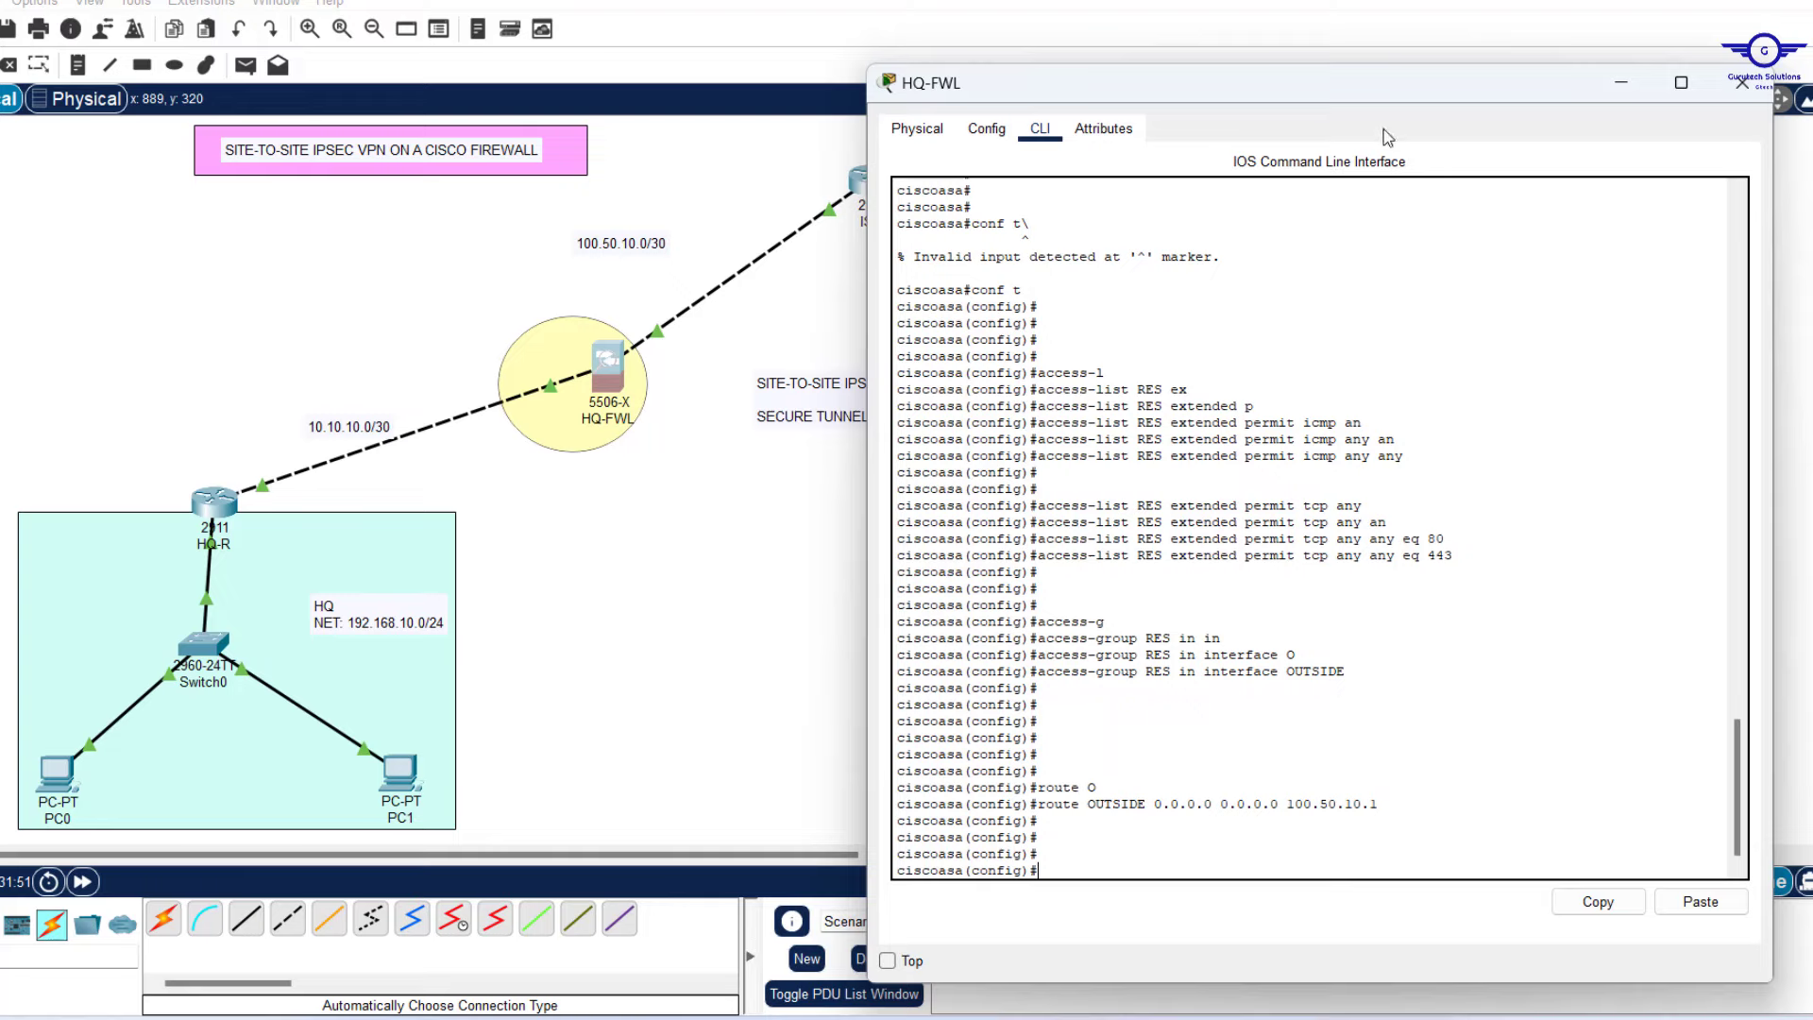
{"action": "left_click_drag", "start_coordinate": [1301, 87], "coordinate": [1341, 45]}
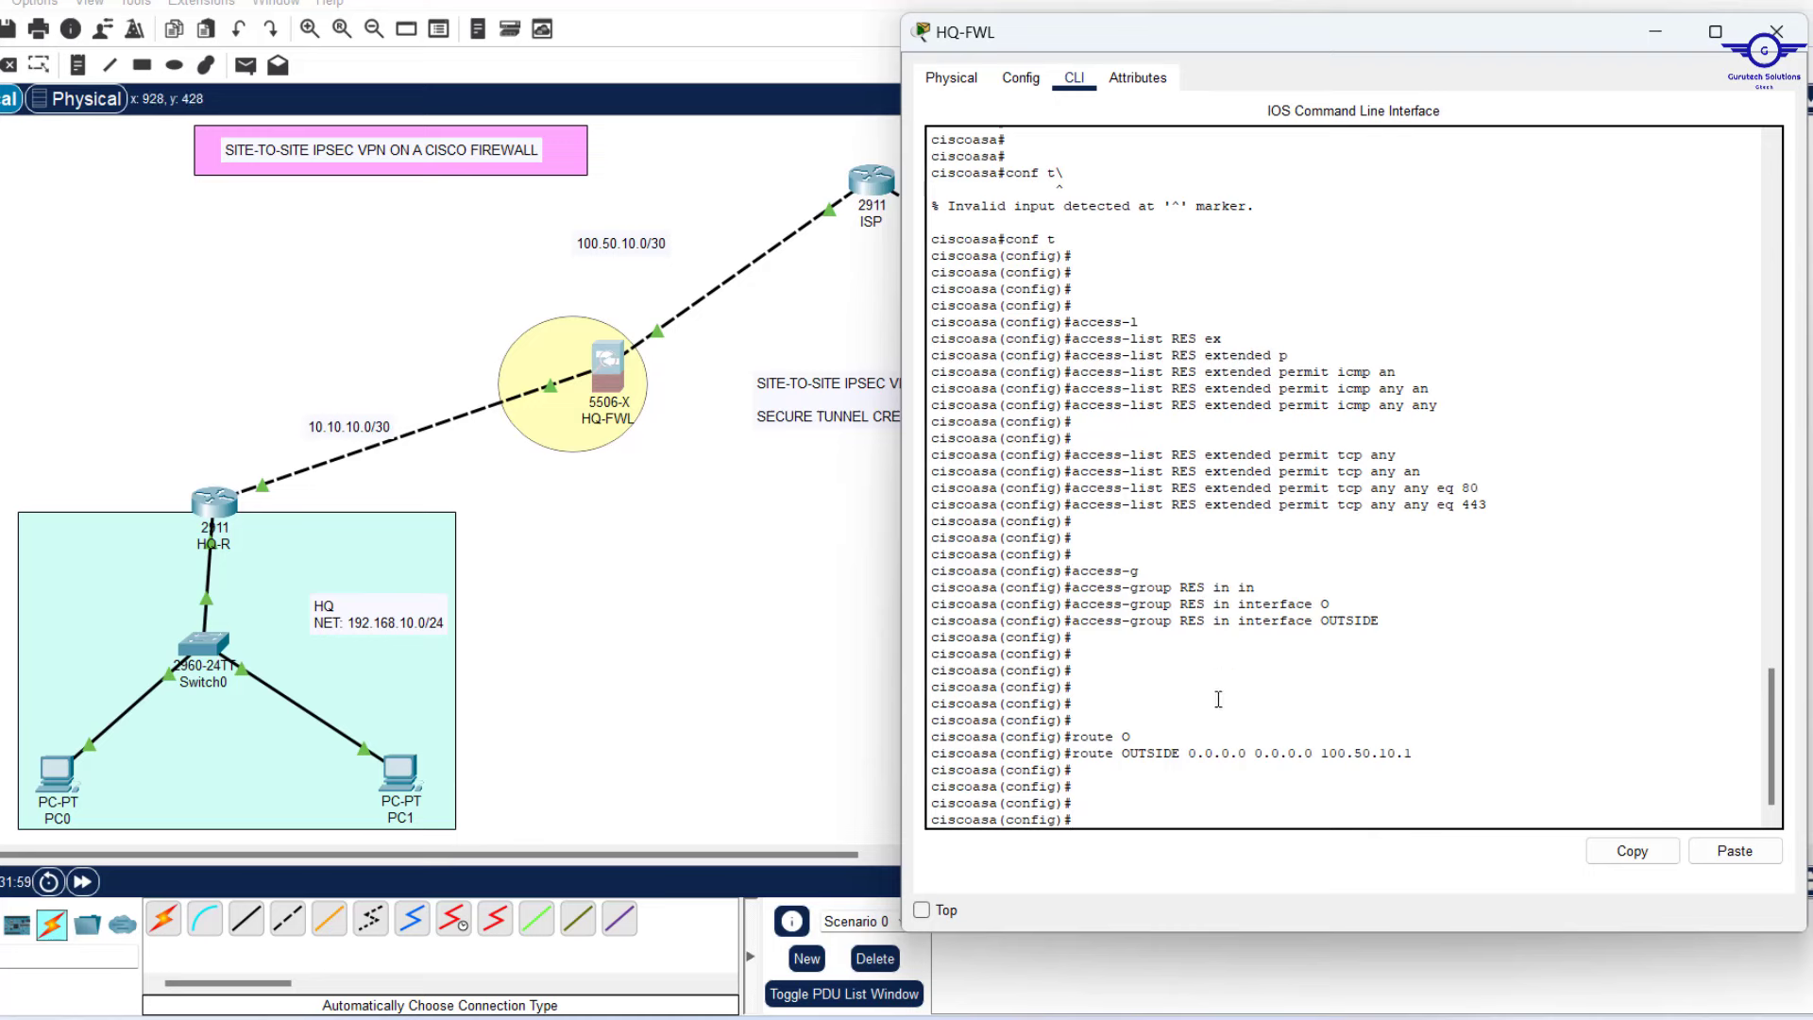
Start 'router ospf 10' on HQ-FWL with router-id 1.1.1.6.
{"action": "type", "text": "route"}
{"action": "key", "text": "Tab"}
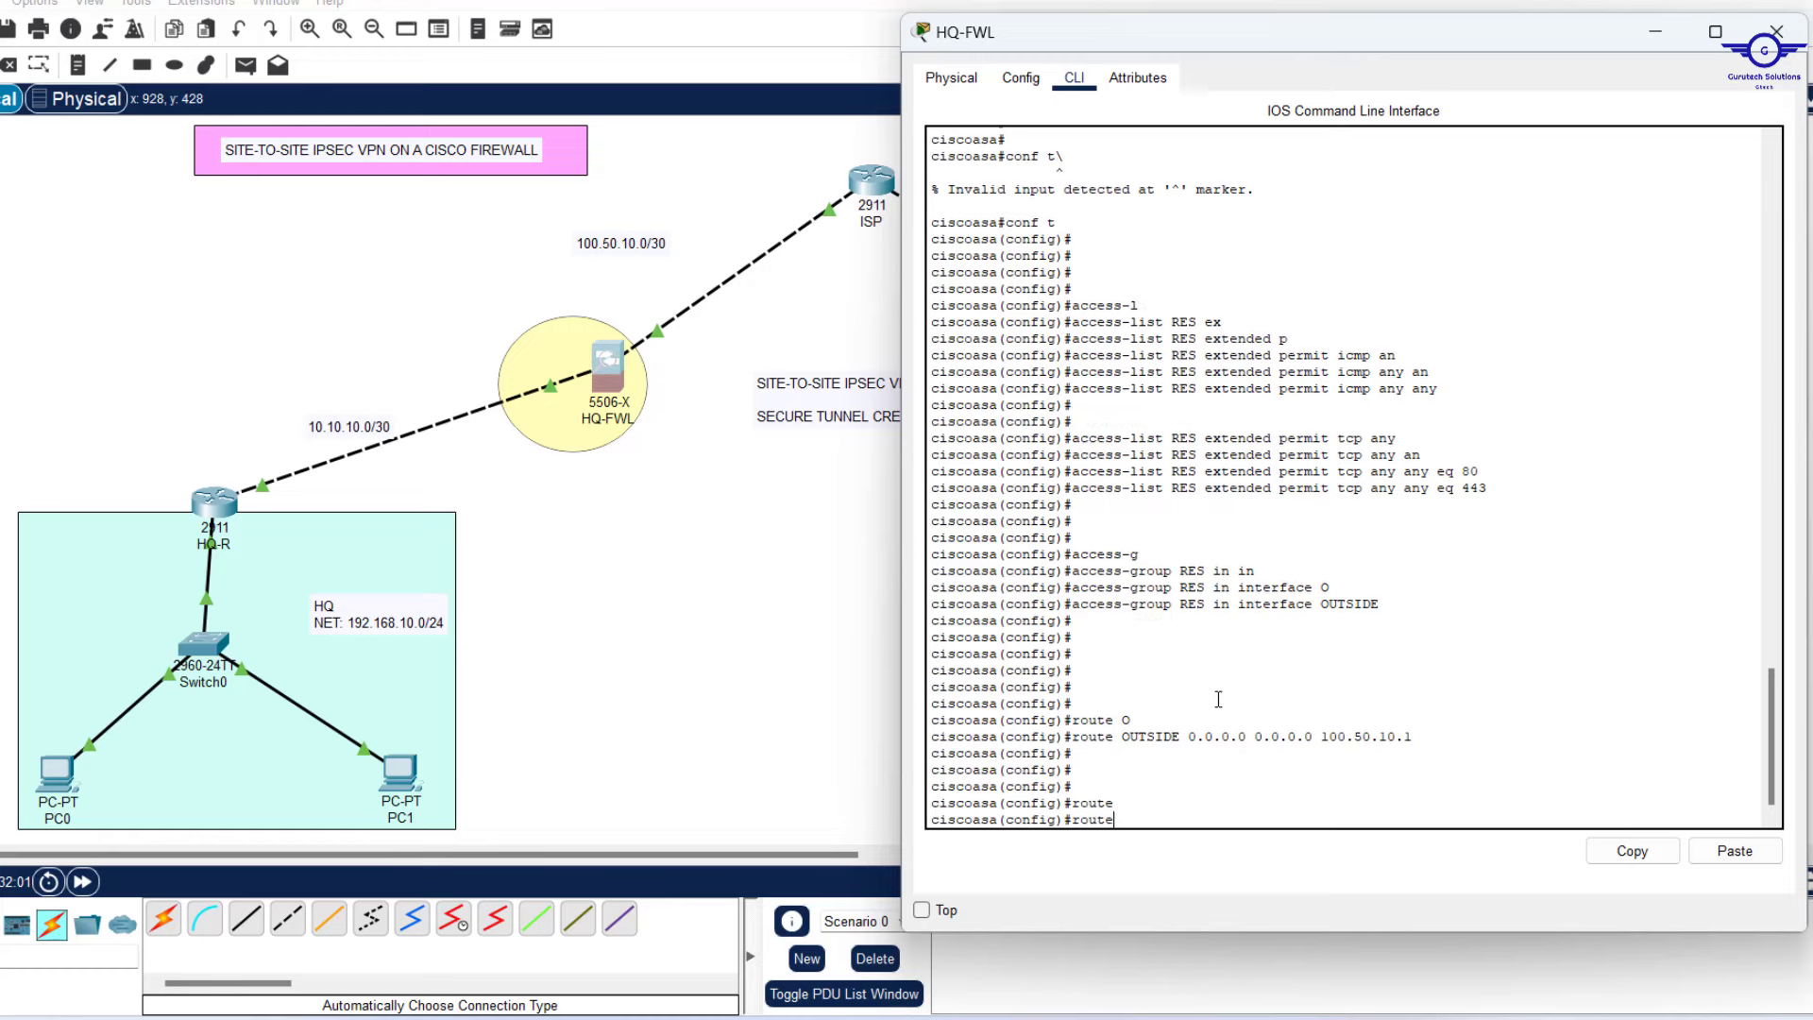
{"action": "type", "text": "r os"}
{"action": "key", "text": "Tab"}
{"action": "type", "text": "10"}
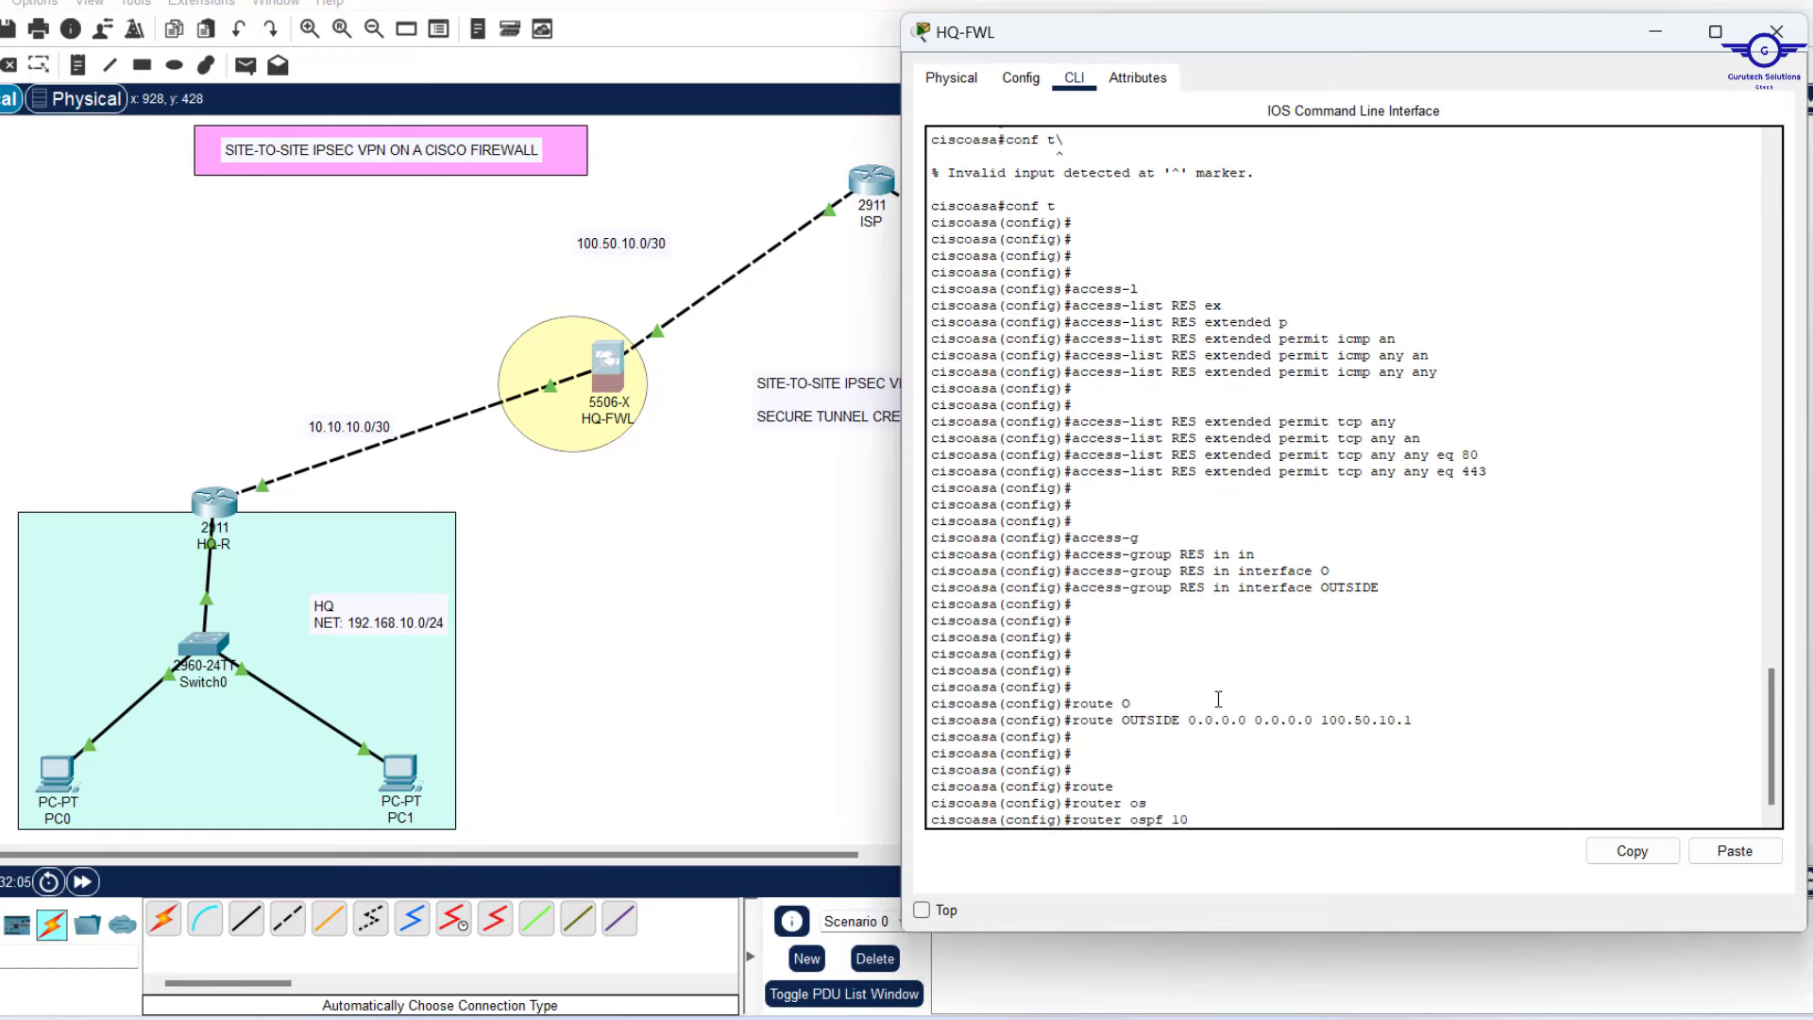
{"action": "key", "text": "Return"}
{"action": "type", "text": "router)#rou"}
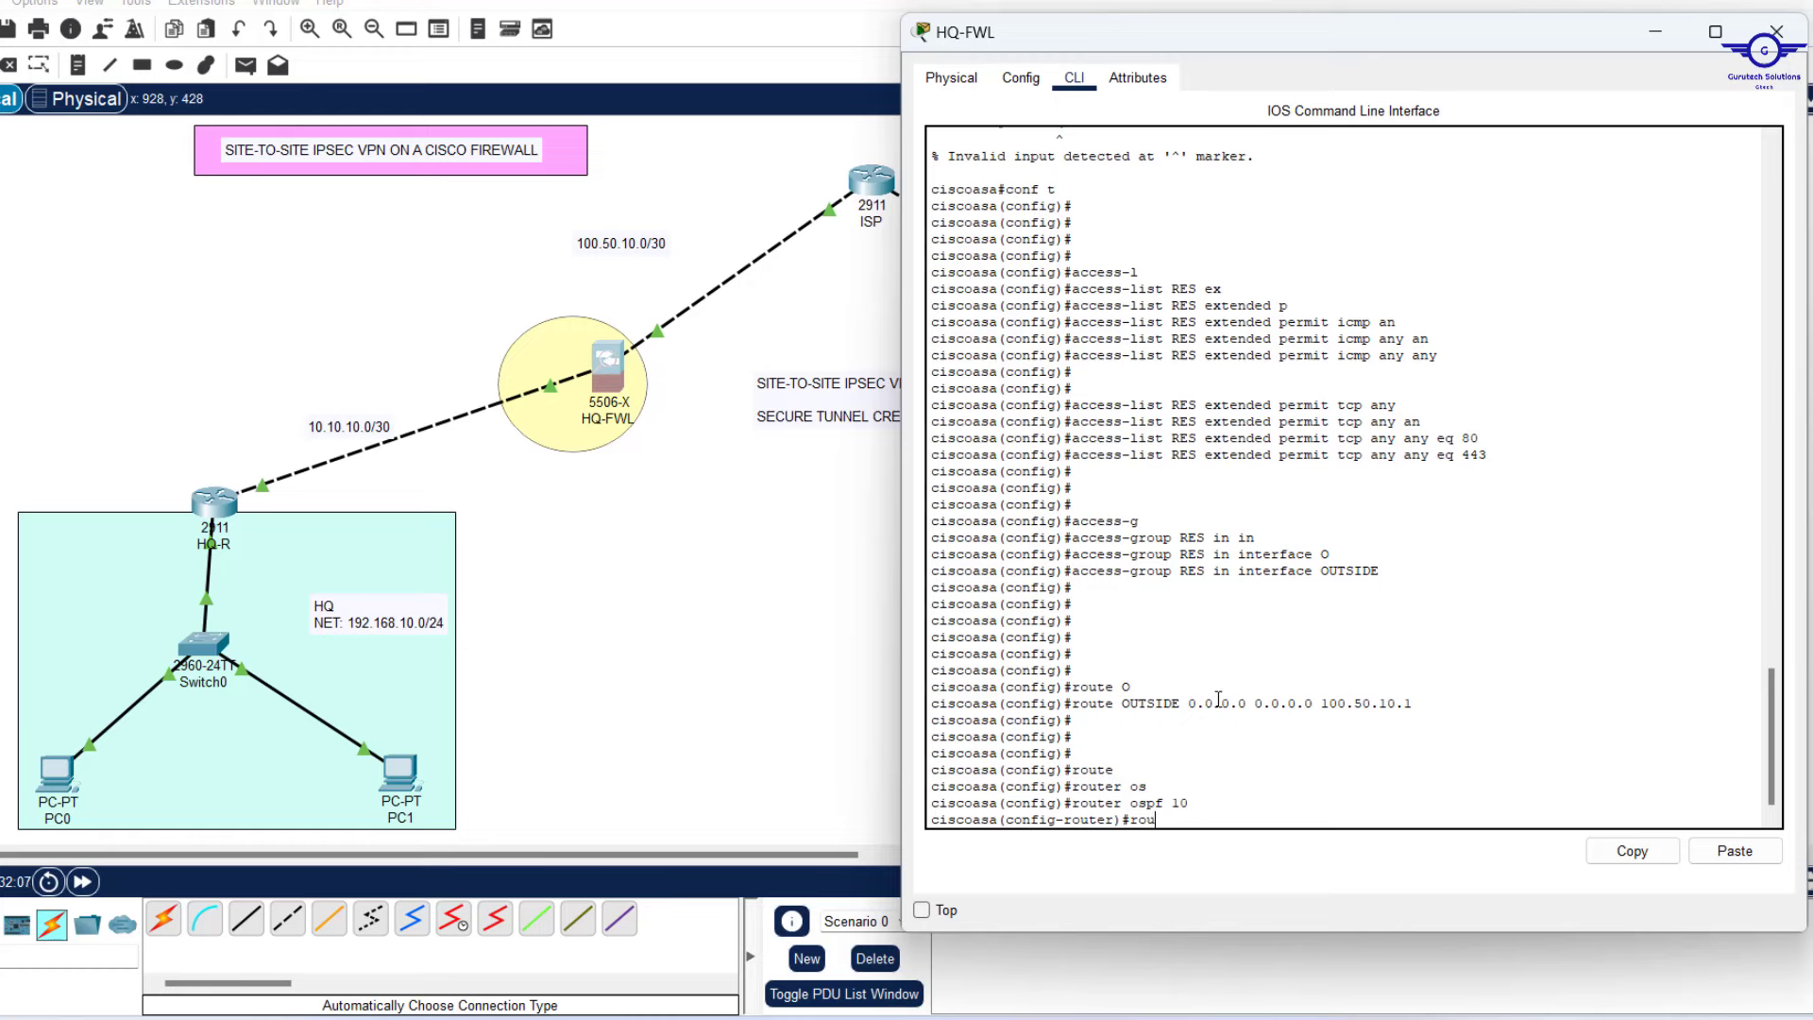
{"action": "type", "text": "t"}
{"action": "key", "text": "Tab"}
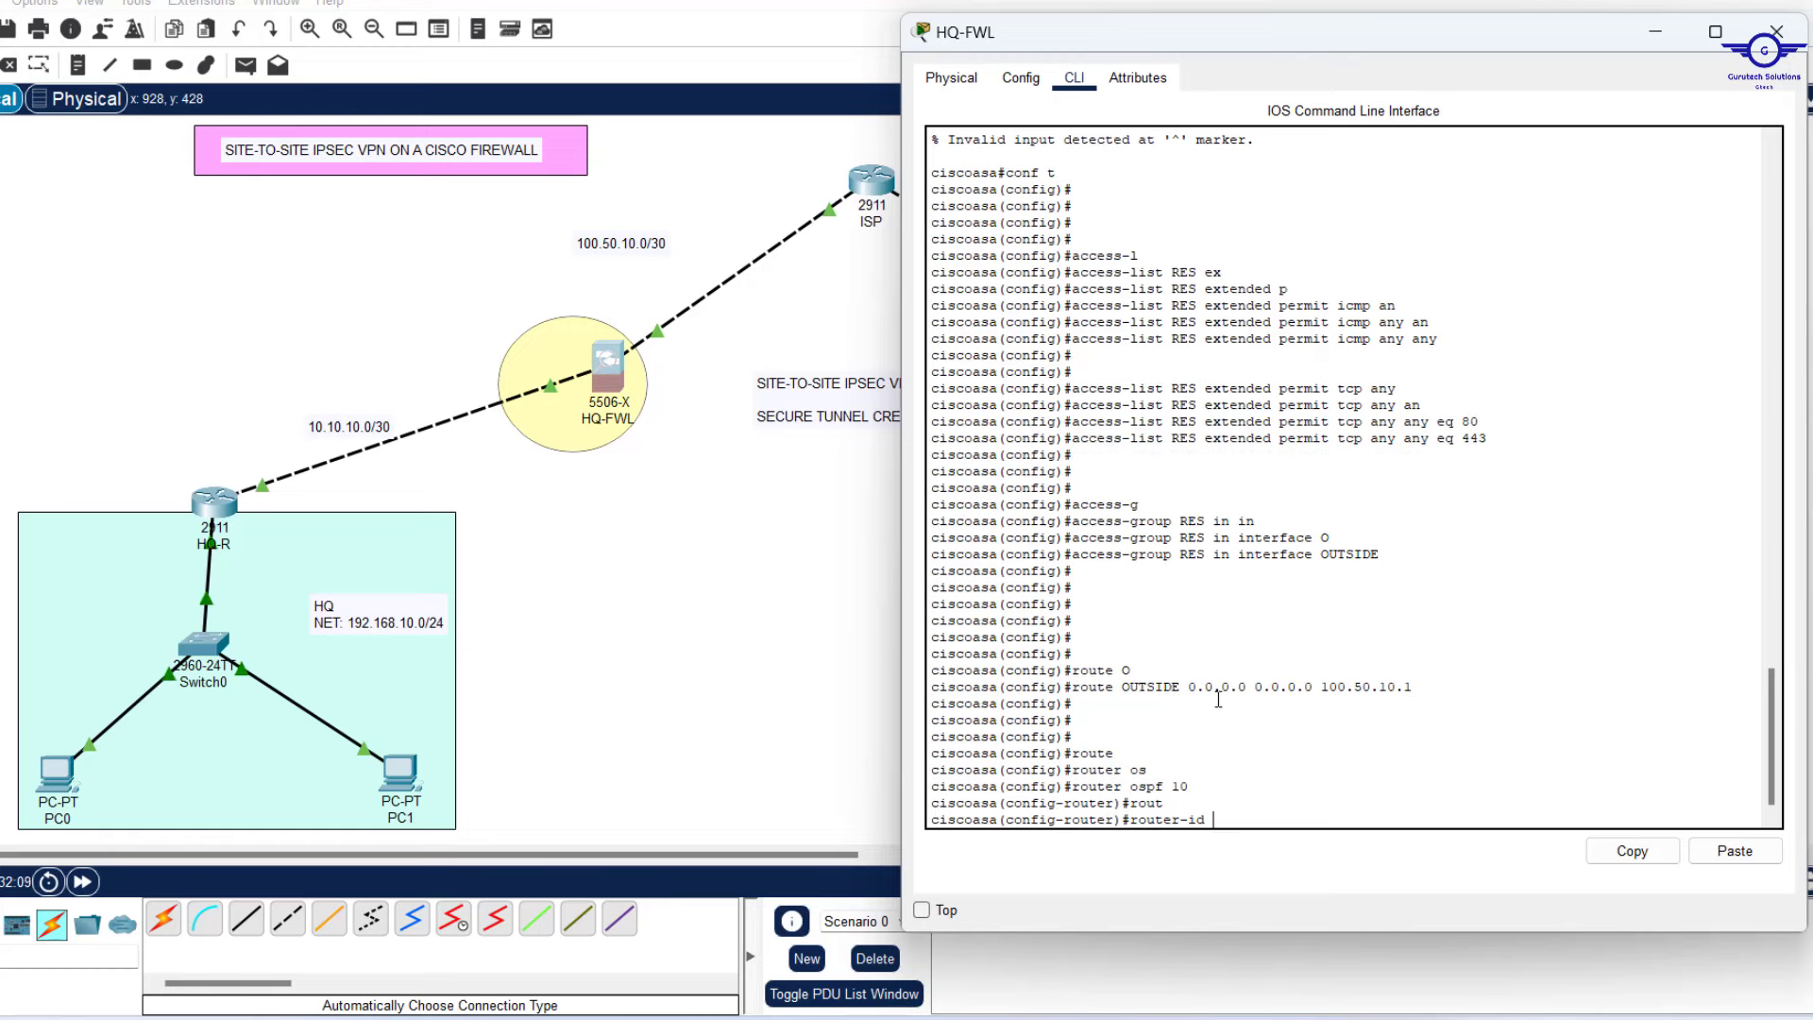
{"action": "type", "text": "1.1.1"}
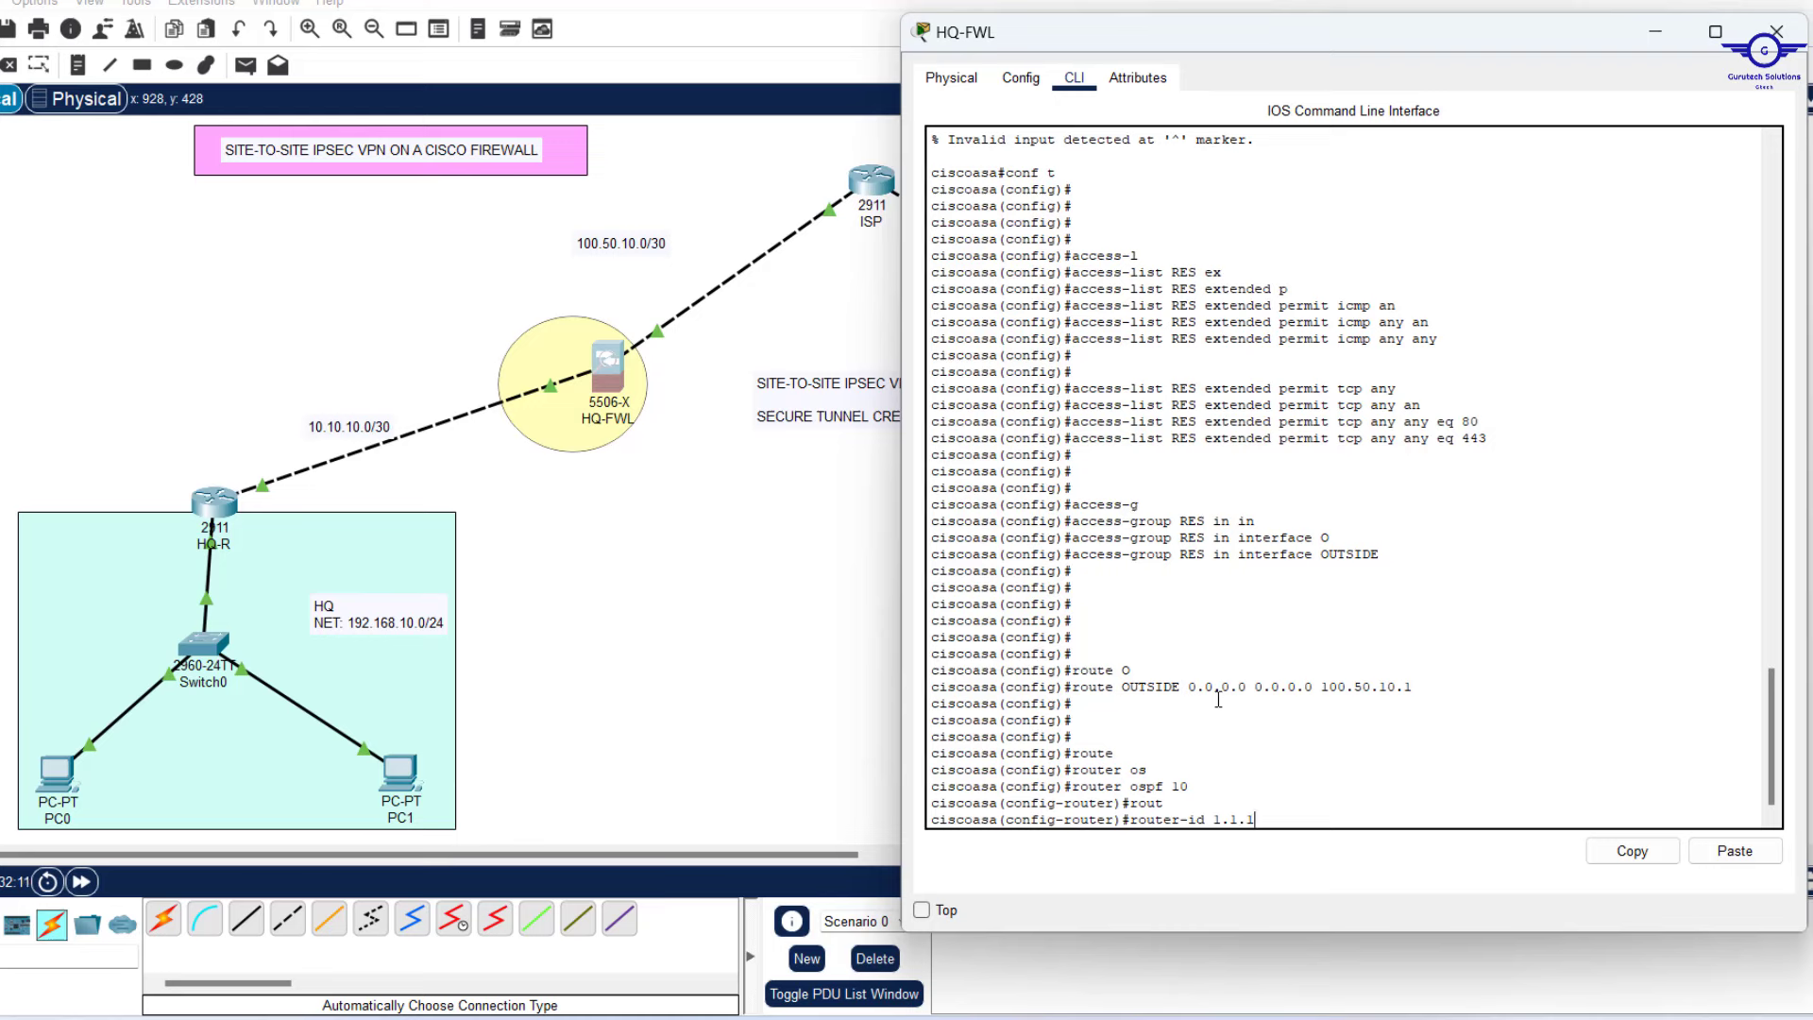
{"action": "type", "text": ".6"}
{"action": "key", "text": "Return"}
{"action": "key", "text": "Return"}
{"action": "key", "text": "Return"}
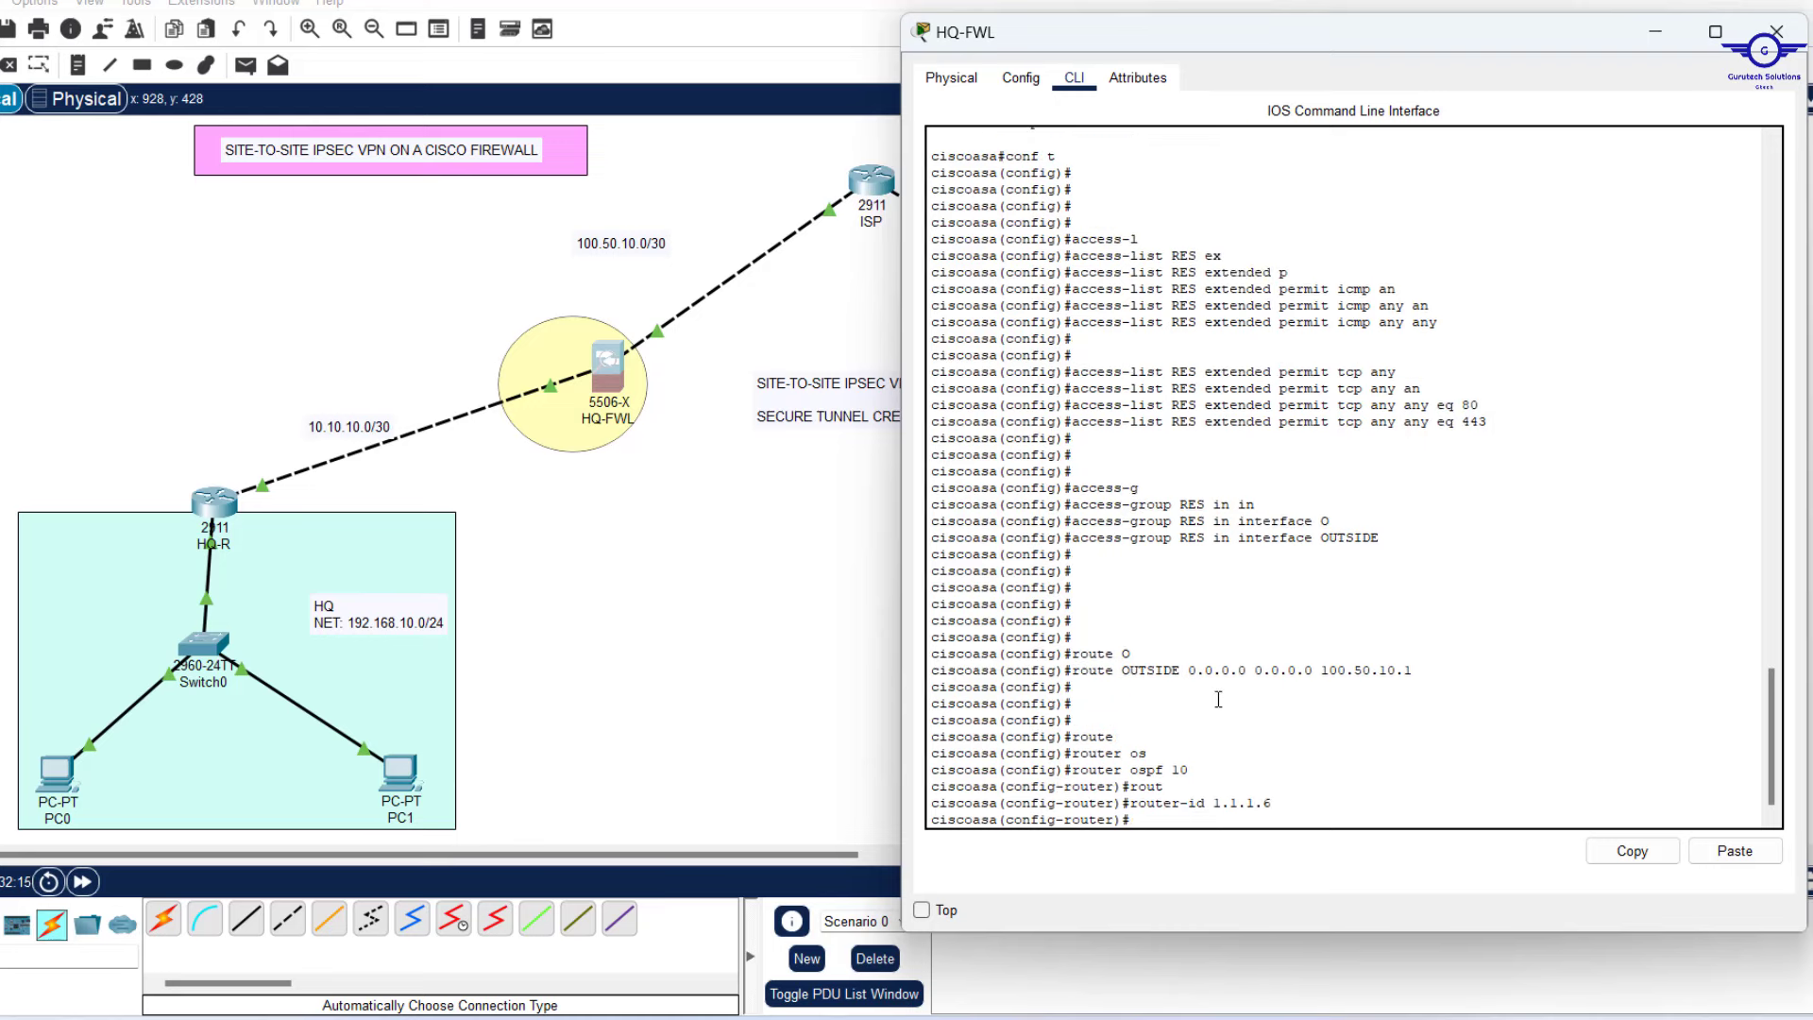
Advertise 'network 100.50.10.0 255.255.255.252 area 0' and begin the 10.10.10.0 network line.
{"action": "type", "text": "net"}
{"action": "key", "text": "Tab"}
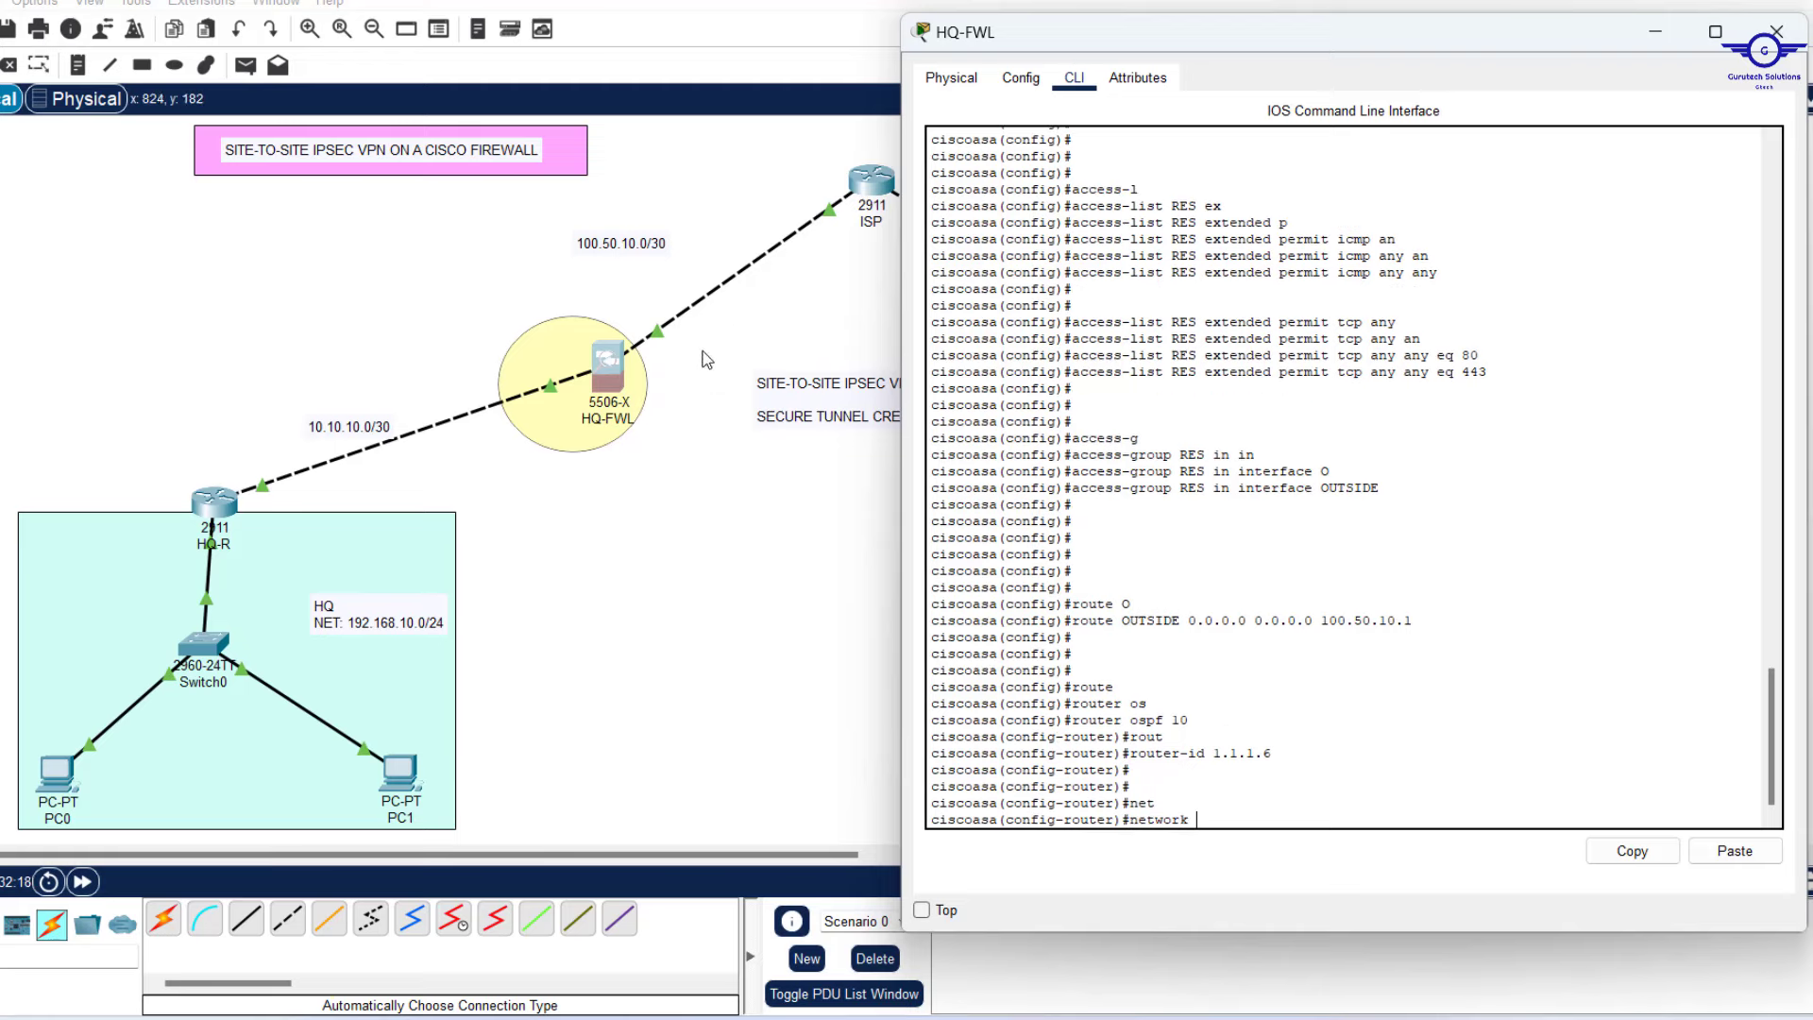
{"action": "type", "text": "100.50.10.0 255.255.255."}
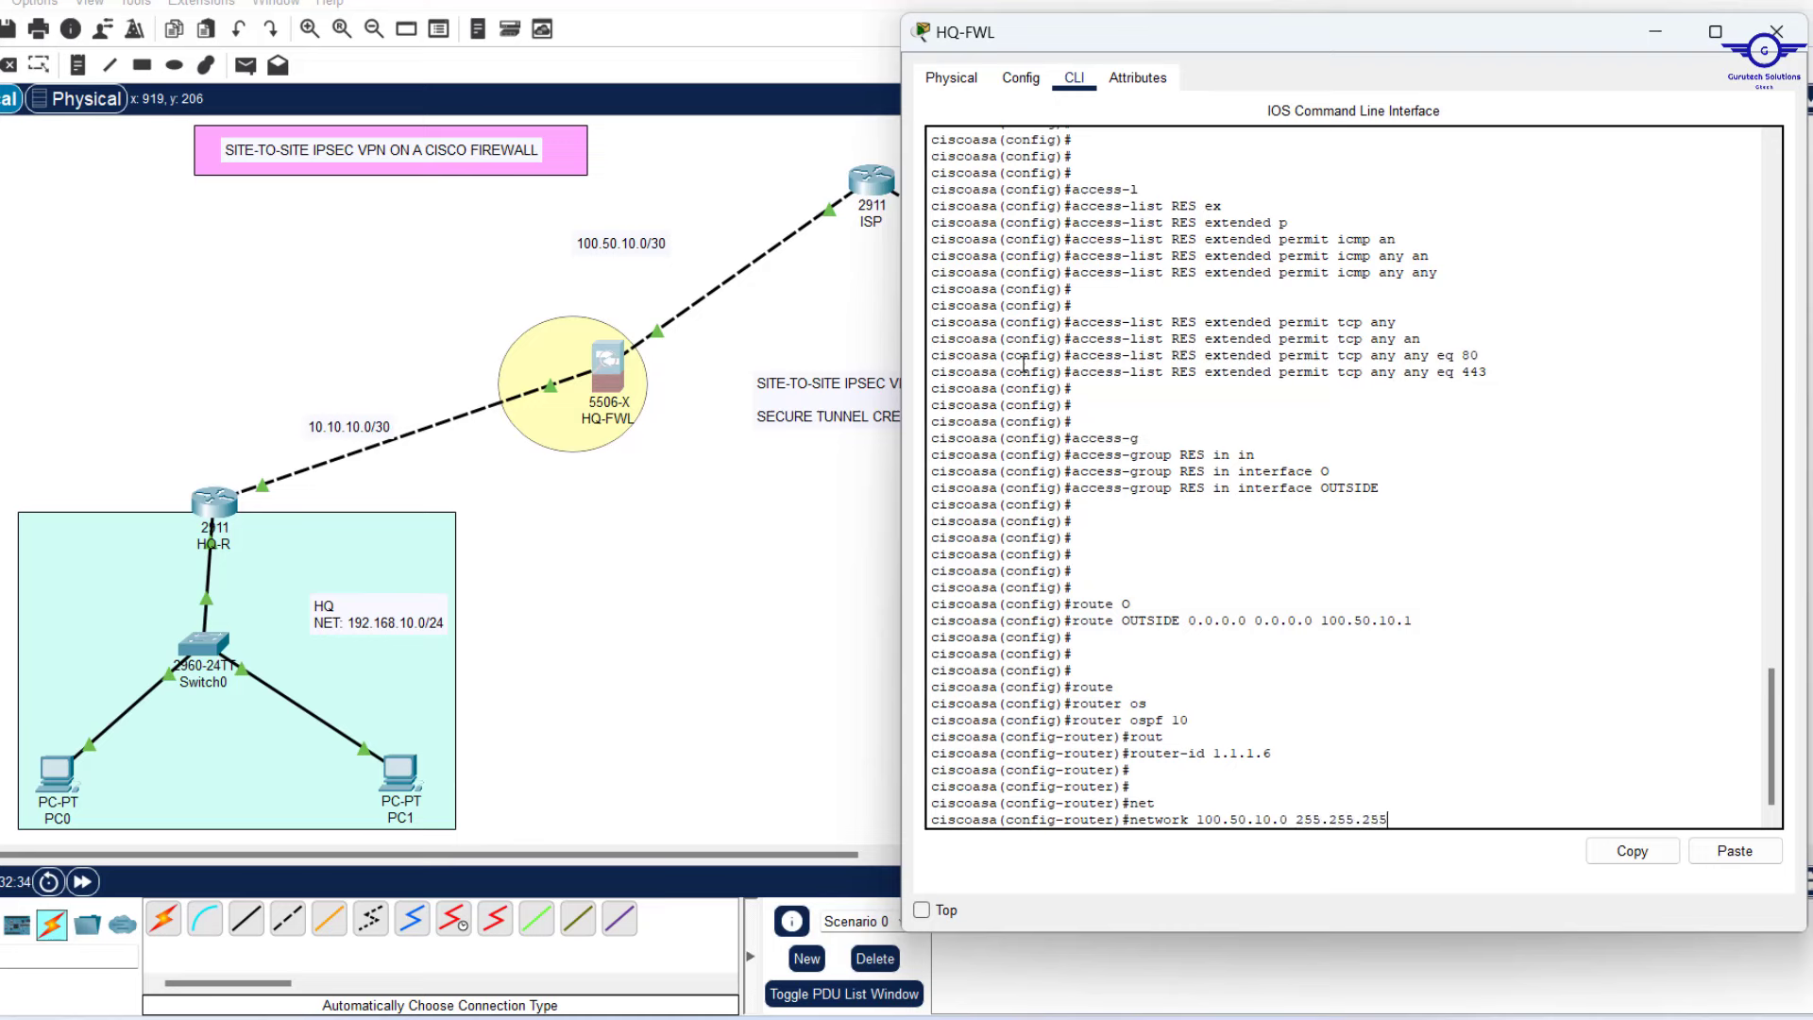
{"action": "type", "text": "252 ar"}
{"action": "key", "text": "Tab"}
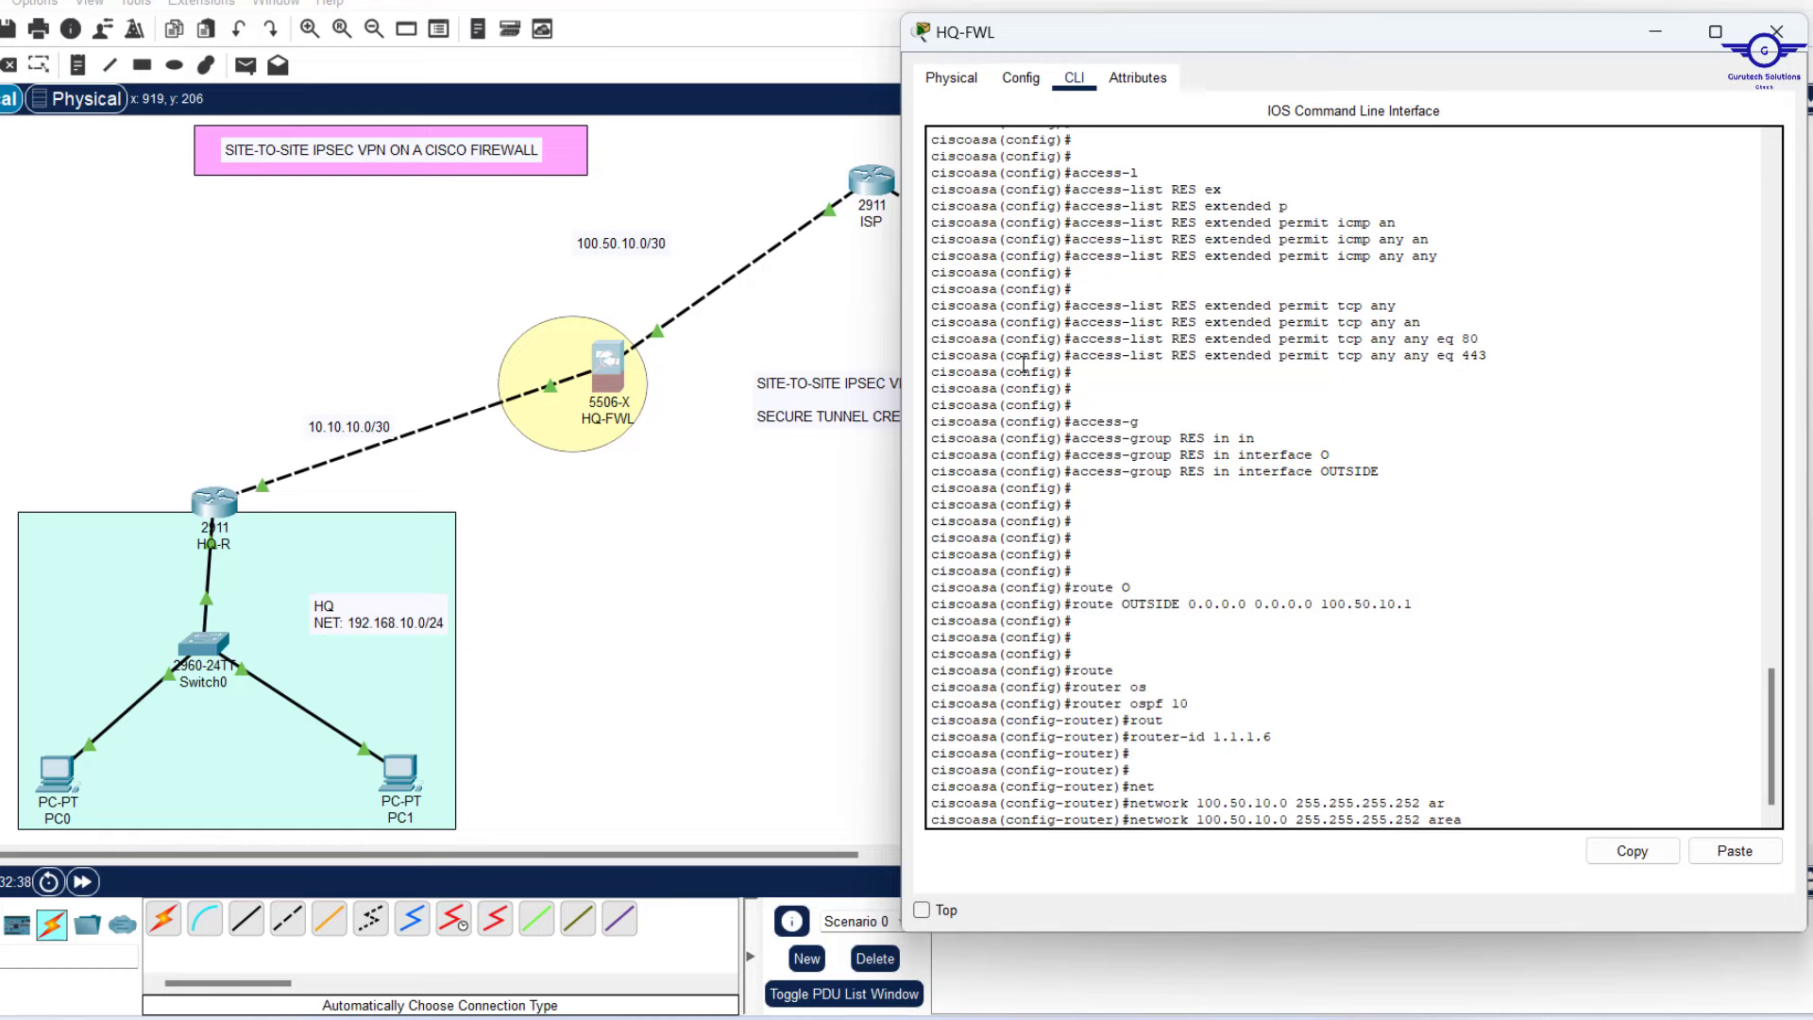
{"action": "type", "text": "0"}
{"action": "key", "text": "Return"}
{"action": "key", "text": "Return"}
{"action": "key", "text": "Return"}
{"action": "key", "text": "Return"}
{"action": "key", "text": "Return"}
{"action": "key", "text": "Return"}
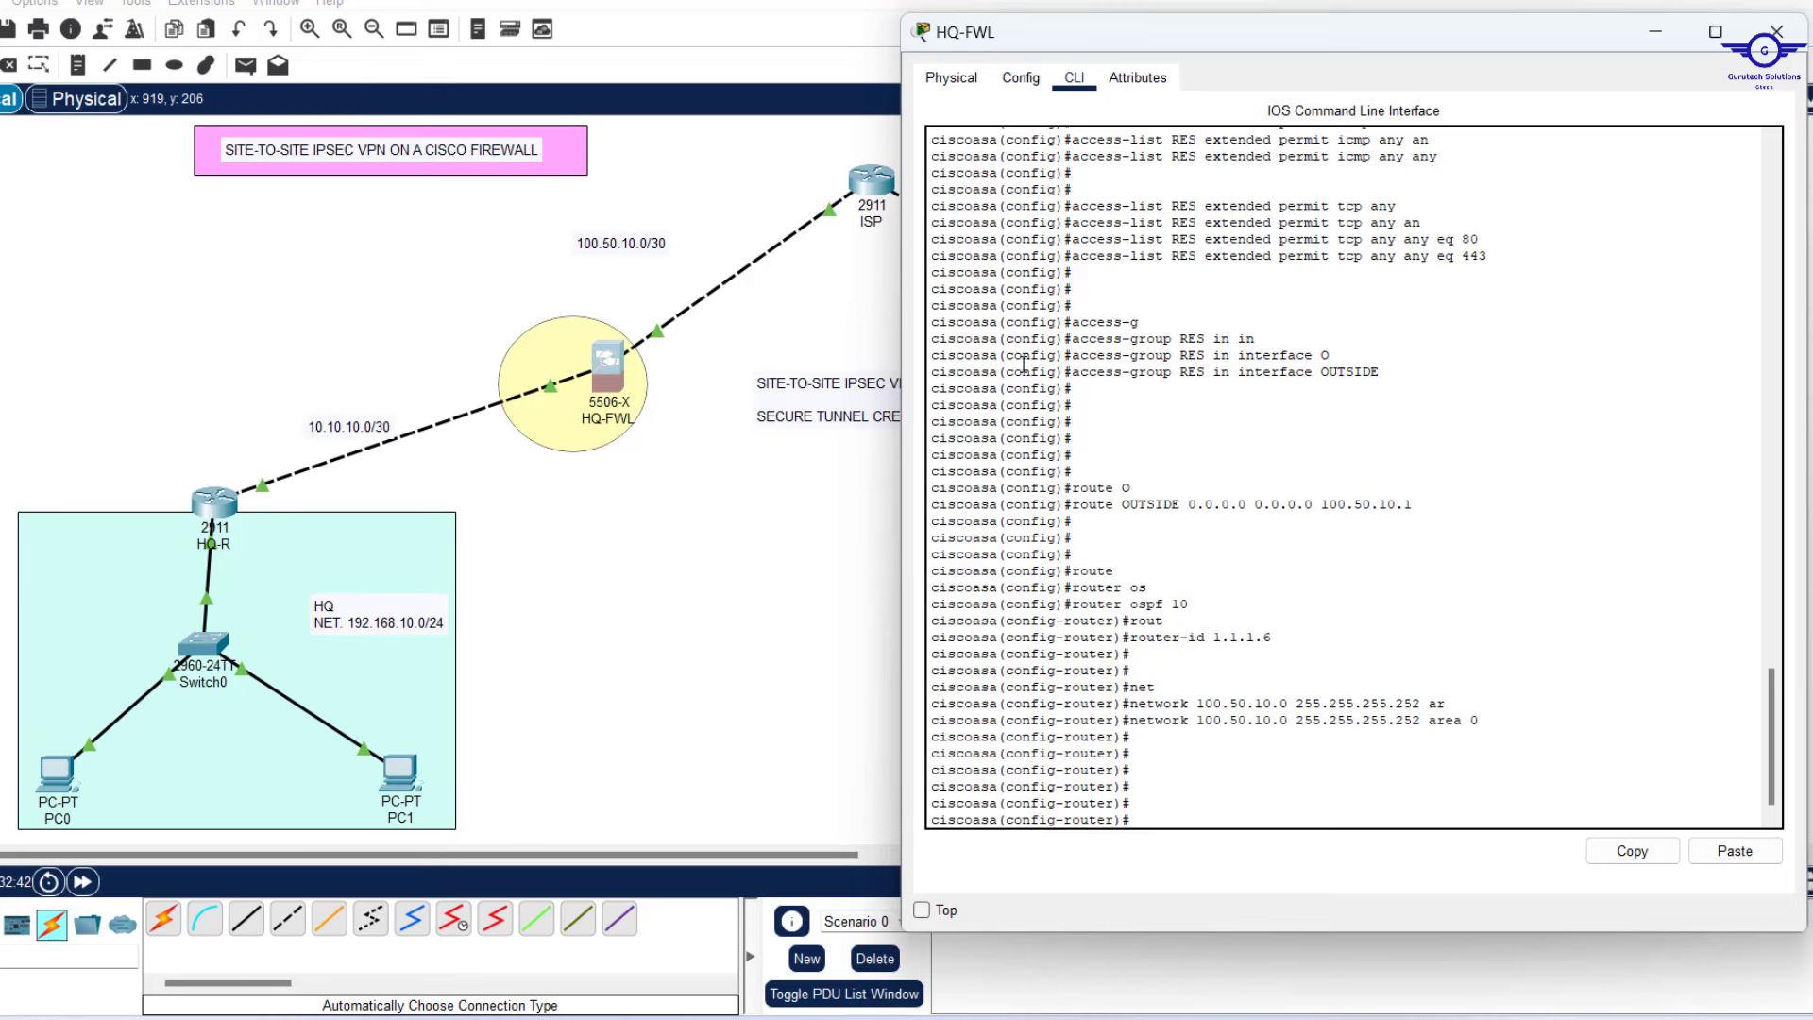
{"action": "type", "text": "net"}
{"action": "key", "text": "Tab"}
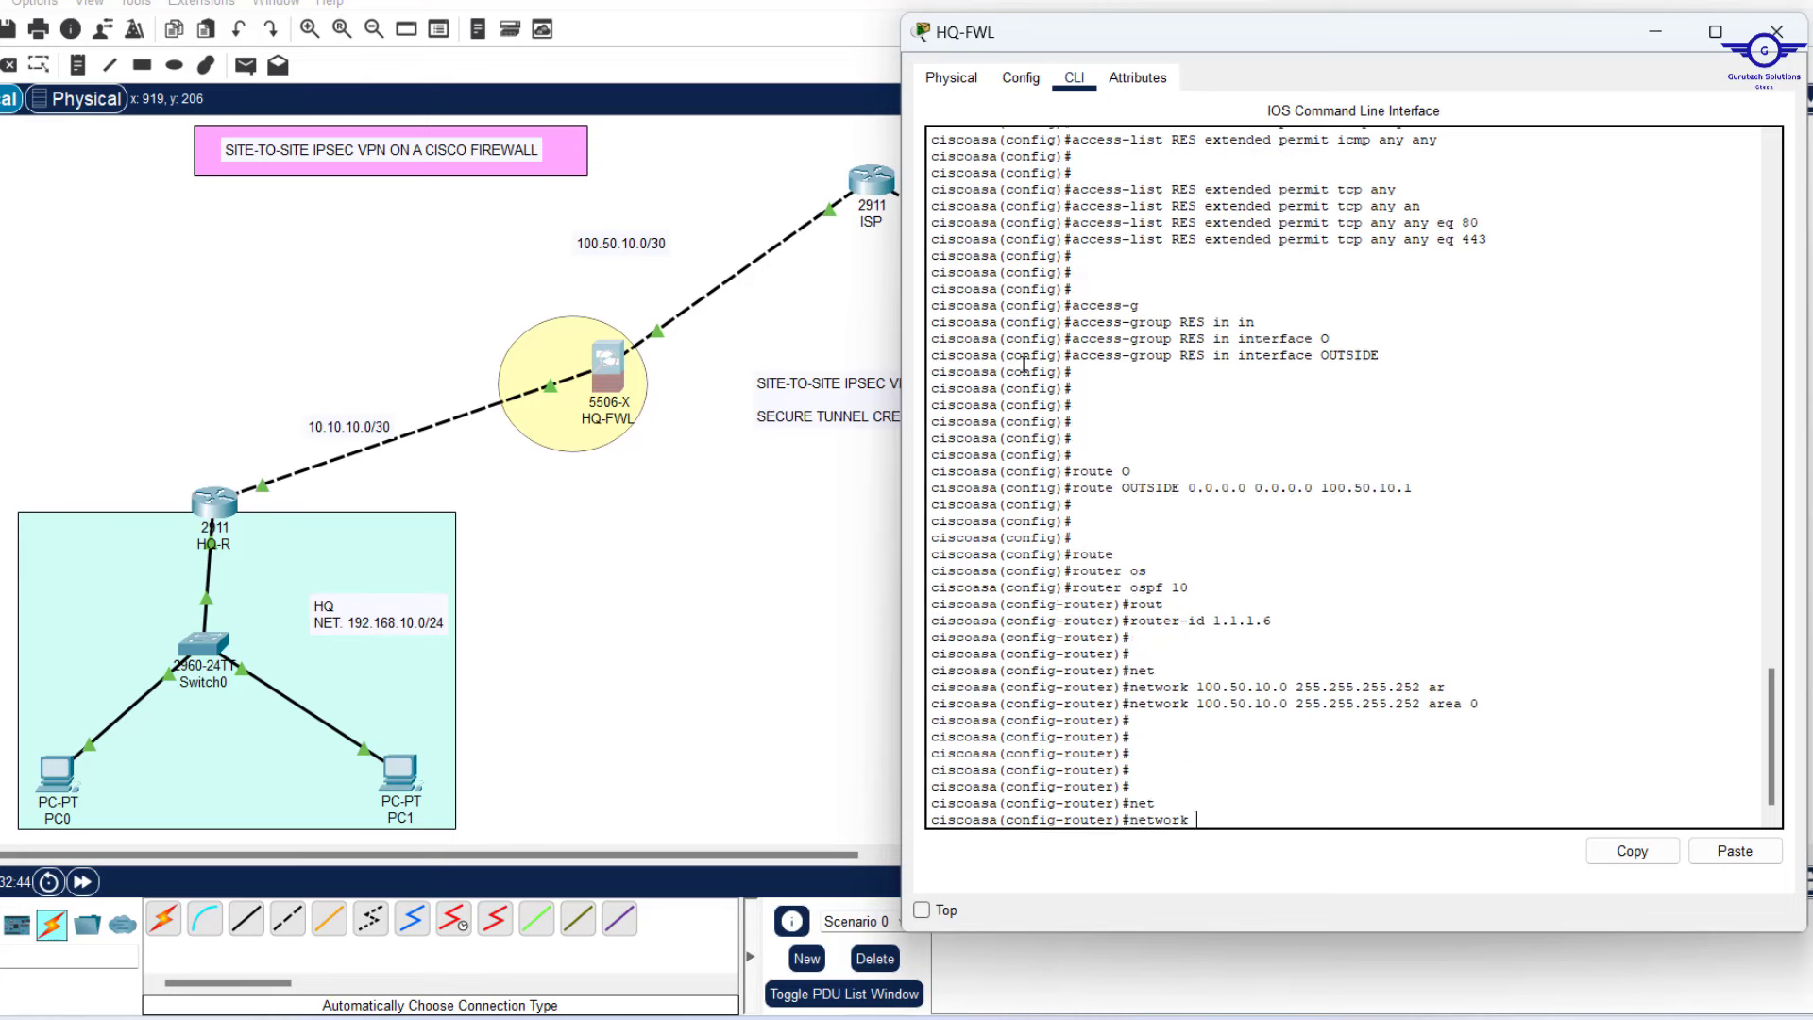
{"action": "type", "text": "10.1"}
{"action": "type", "text": "0.10.0"}
{"action": "type", "text": " 255.25"}
{"action": "type", "text": "5.255"}
{"action": "type", "text": "."}
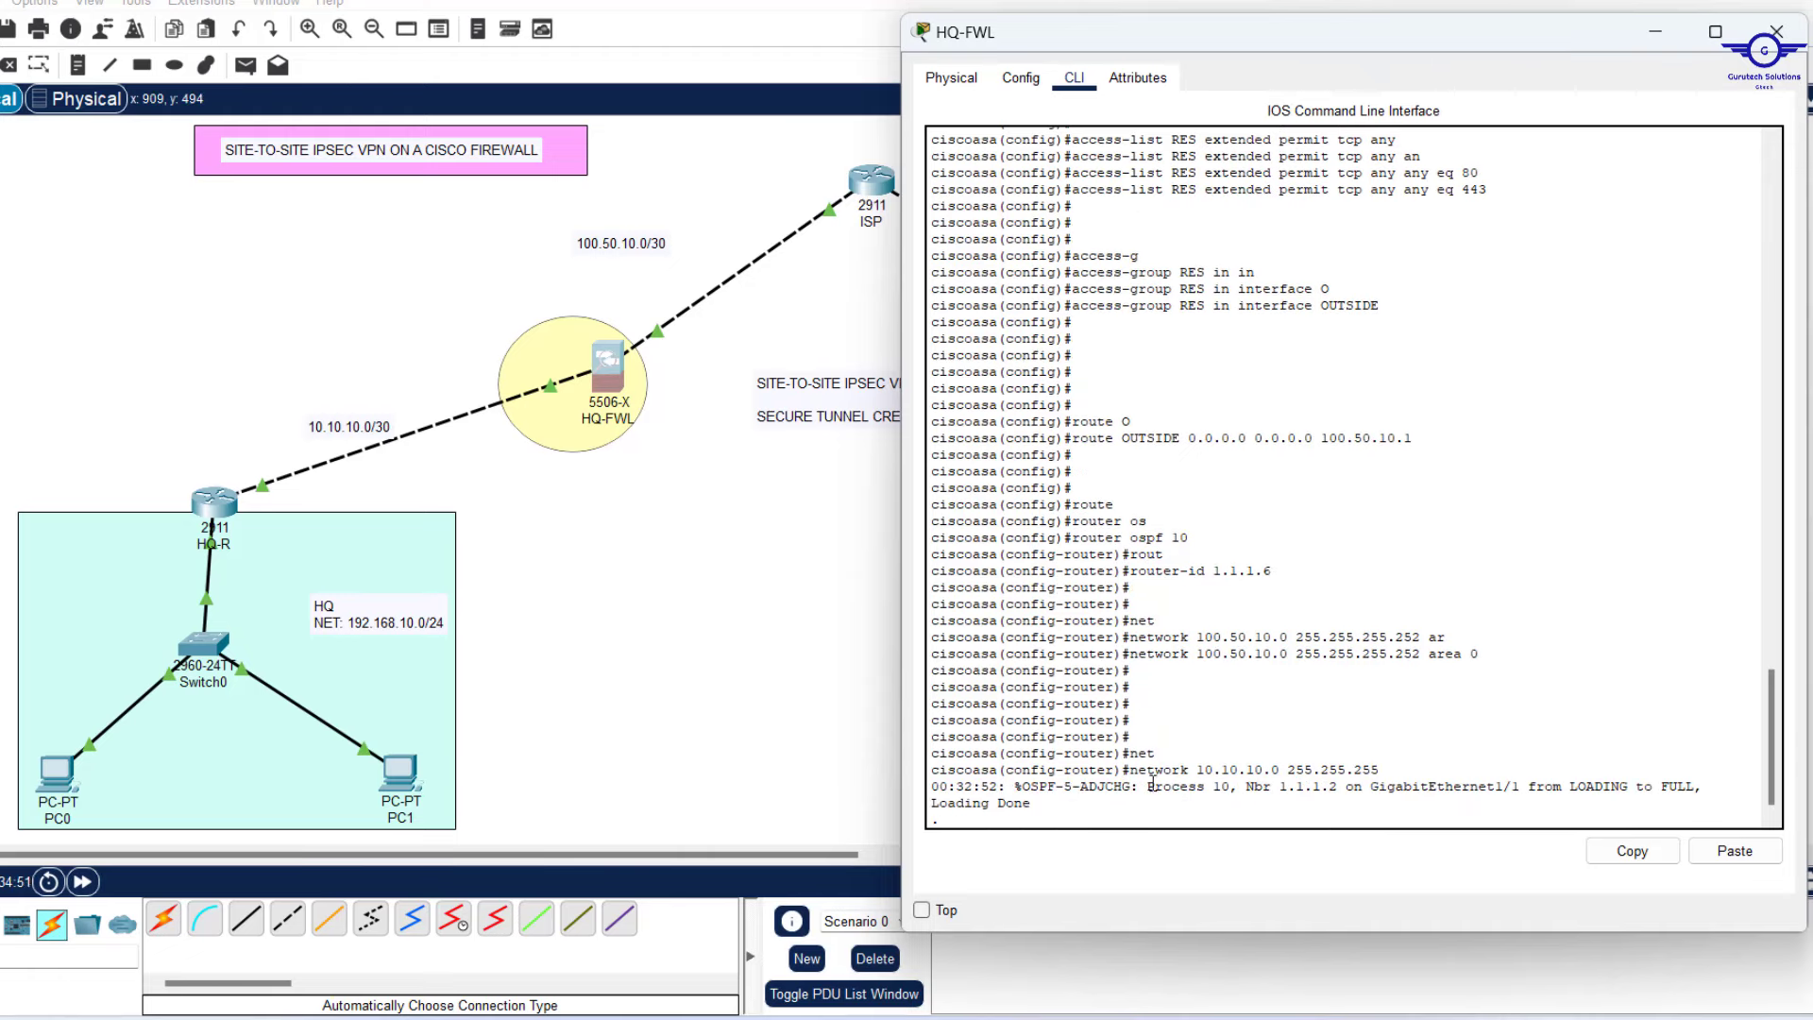
Complete 'network 10.10.10.0 255.255.255.252 area 0' after the OSPF FULL message interrupted it.
{"action": "left_click_drag", "start_coordinate": [1148, 785], "coordinate": [1324, 801]}
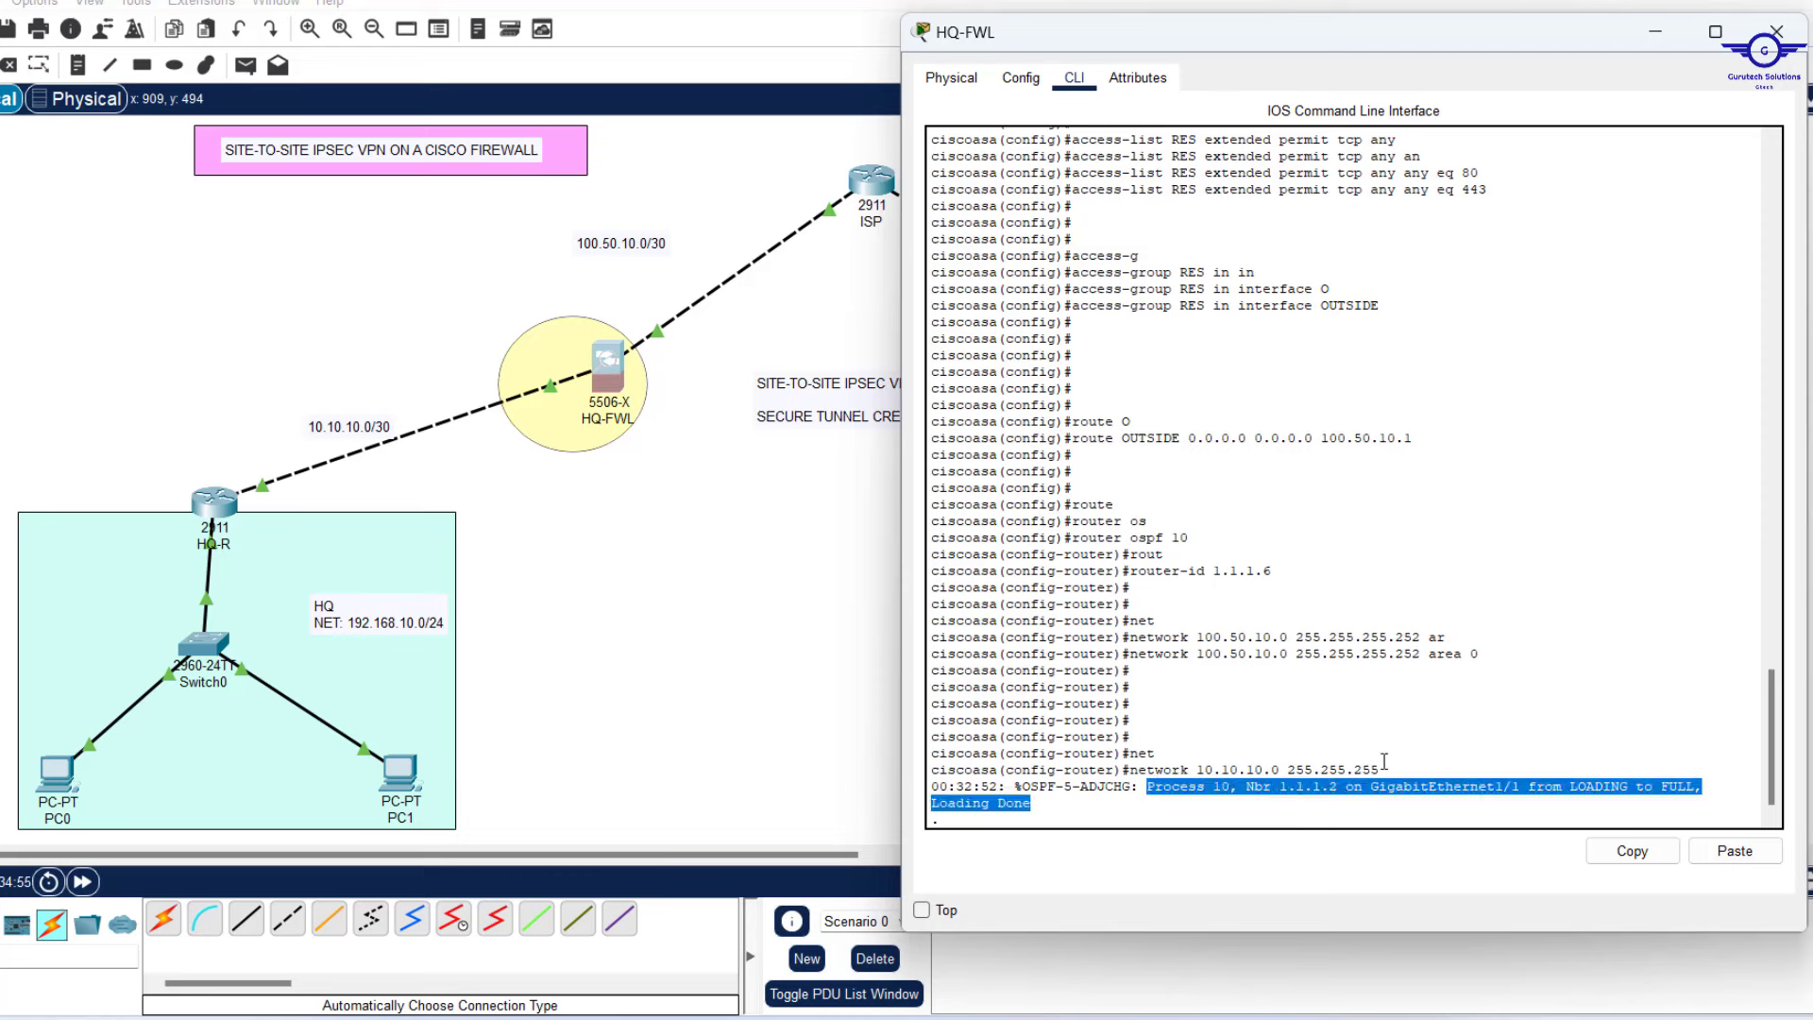
{"action": "left_click", "coordinate": [1084, 814]}
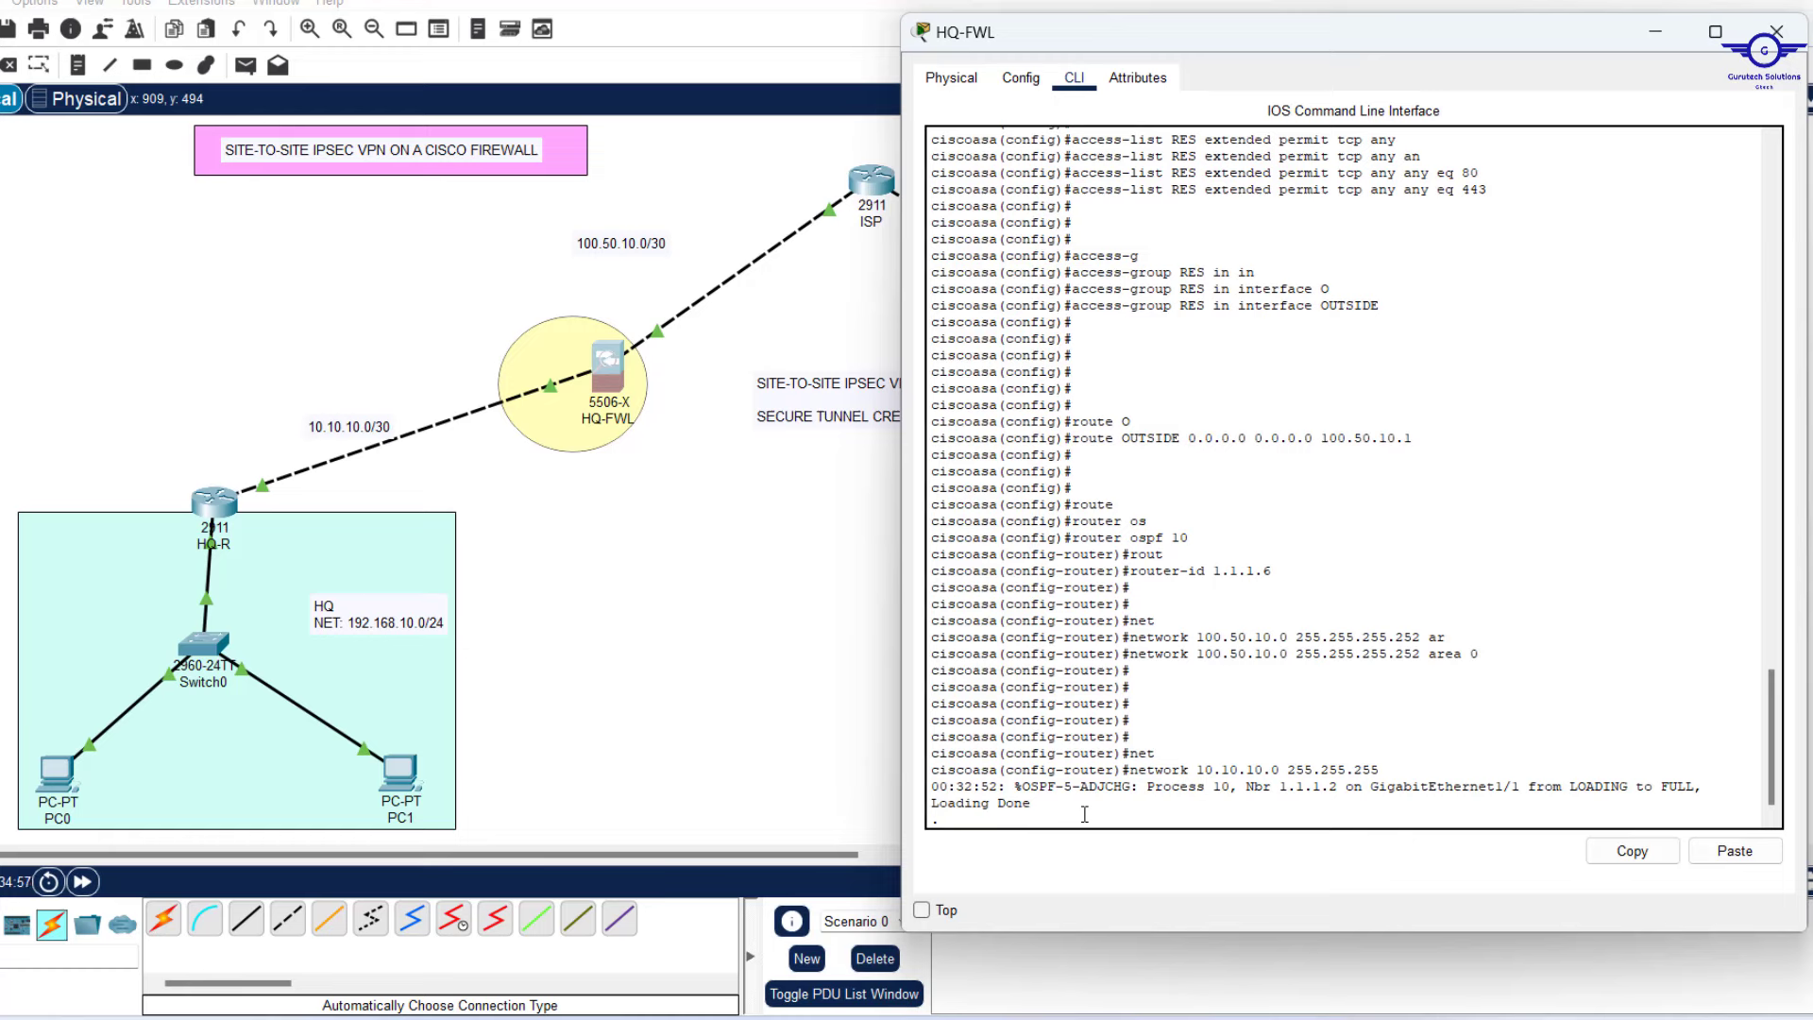
{"action": "type", "text": "hhhh"}
{"action": "key", "text": "Return"}
{"action": "key", "text": "Return"}
{"action": "key", "text": "Return"}
{"action": "key", "text": "Return"}
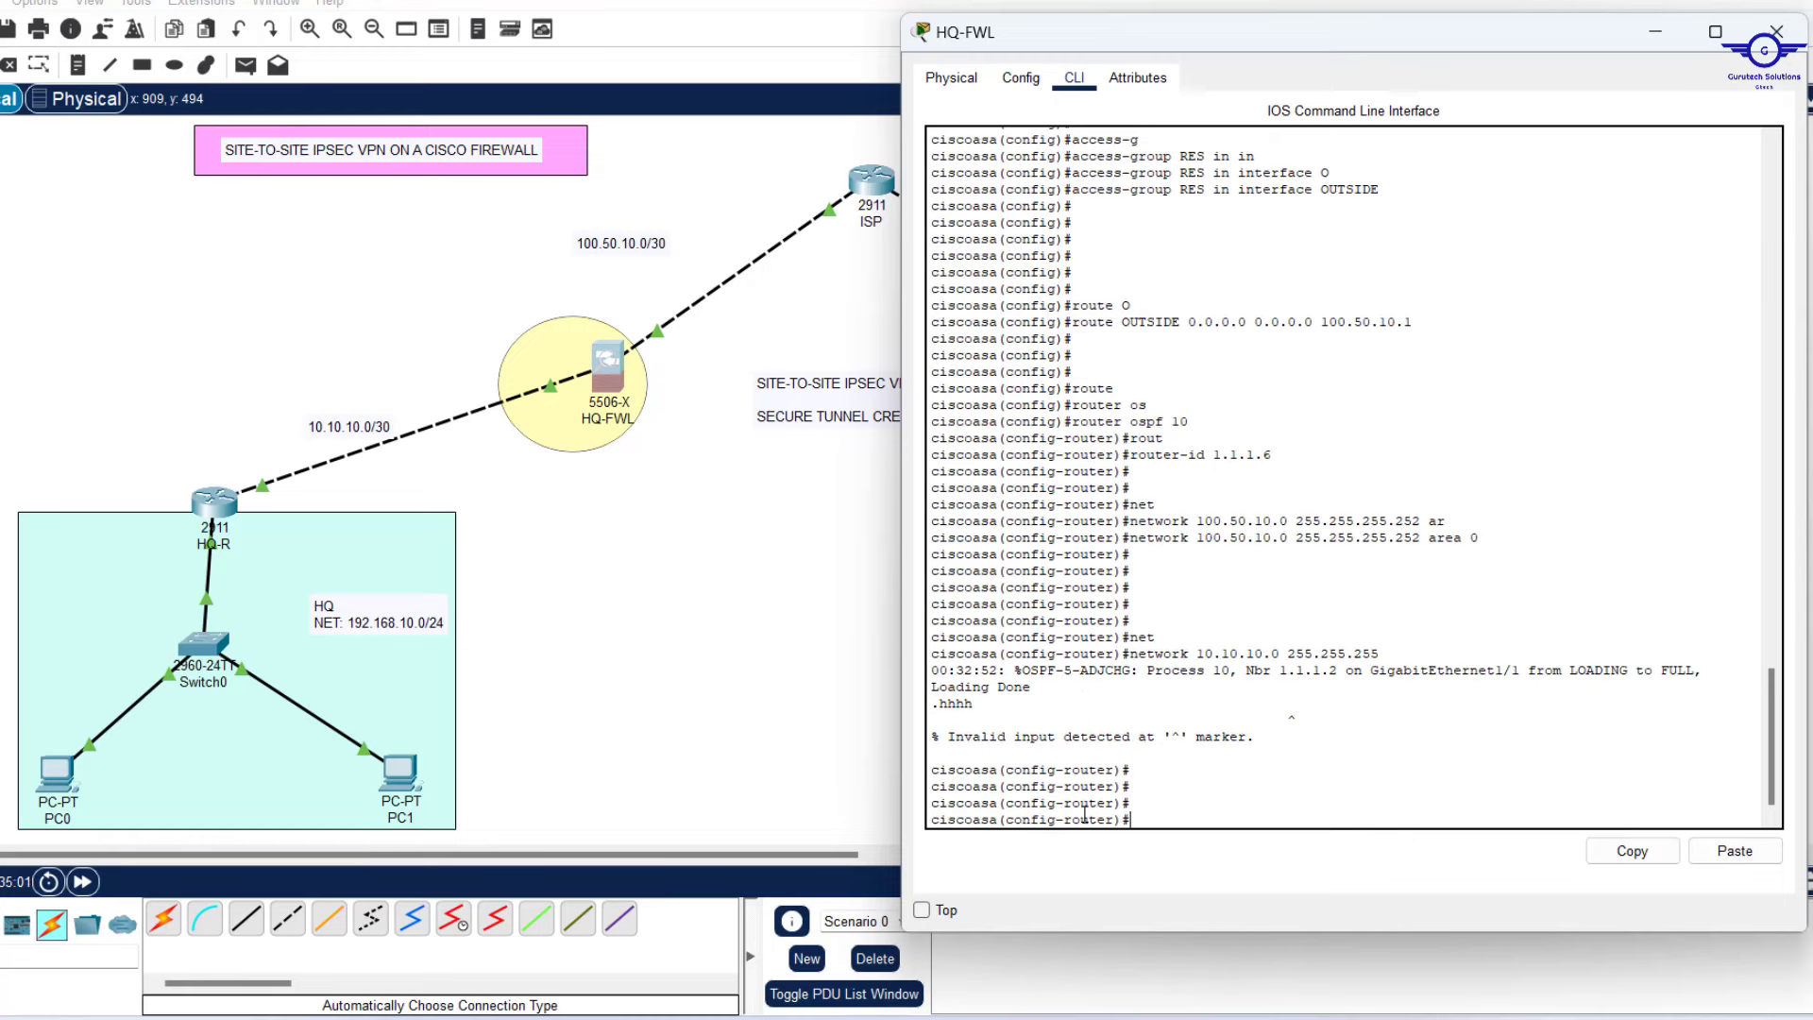
{"action": "key", "text": "Up"}
{"action": "key", "text": "BackSpace"}
{"action": "key", "text": "BackSpace"}
{"action": "key", "text": "BackSpace"}
{"action": "key", "text": "BackSpace"}
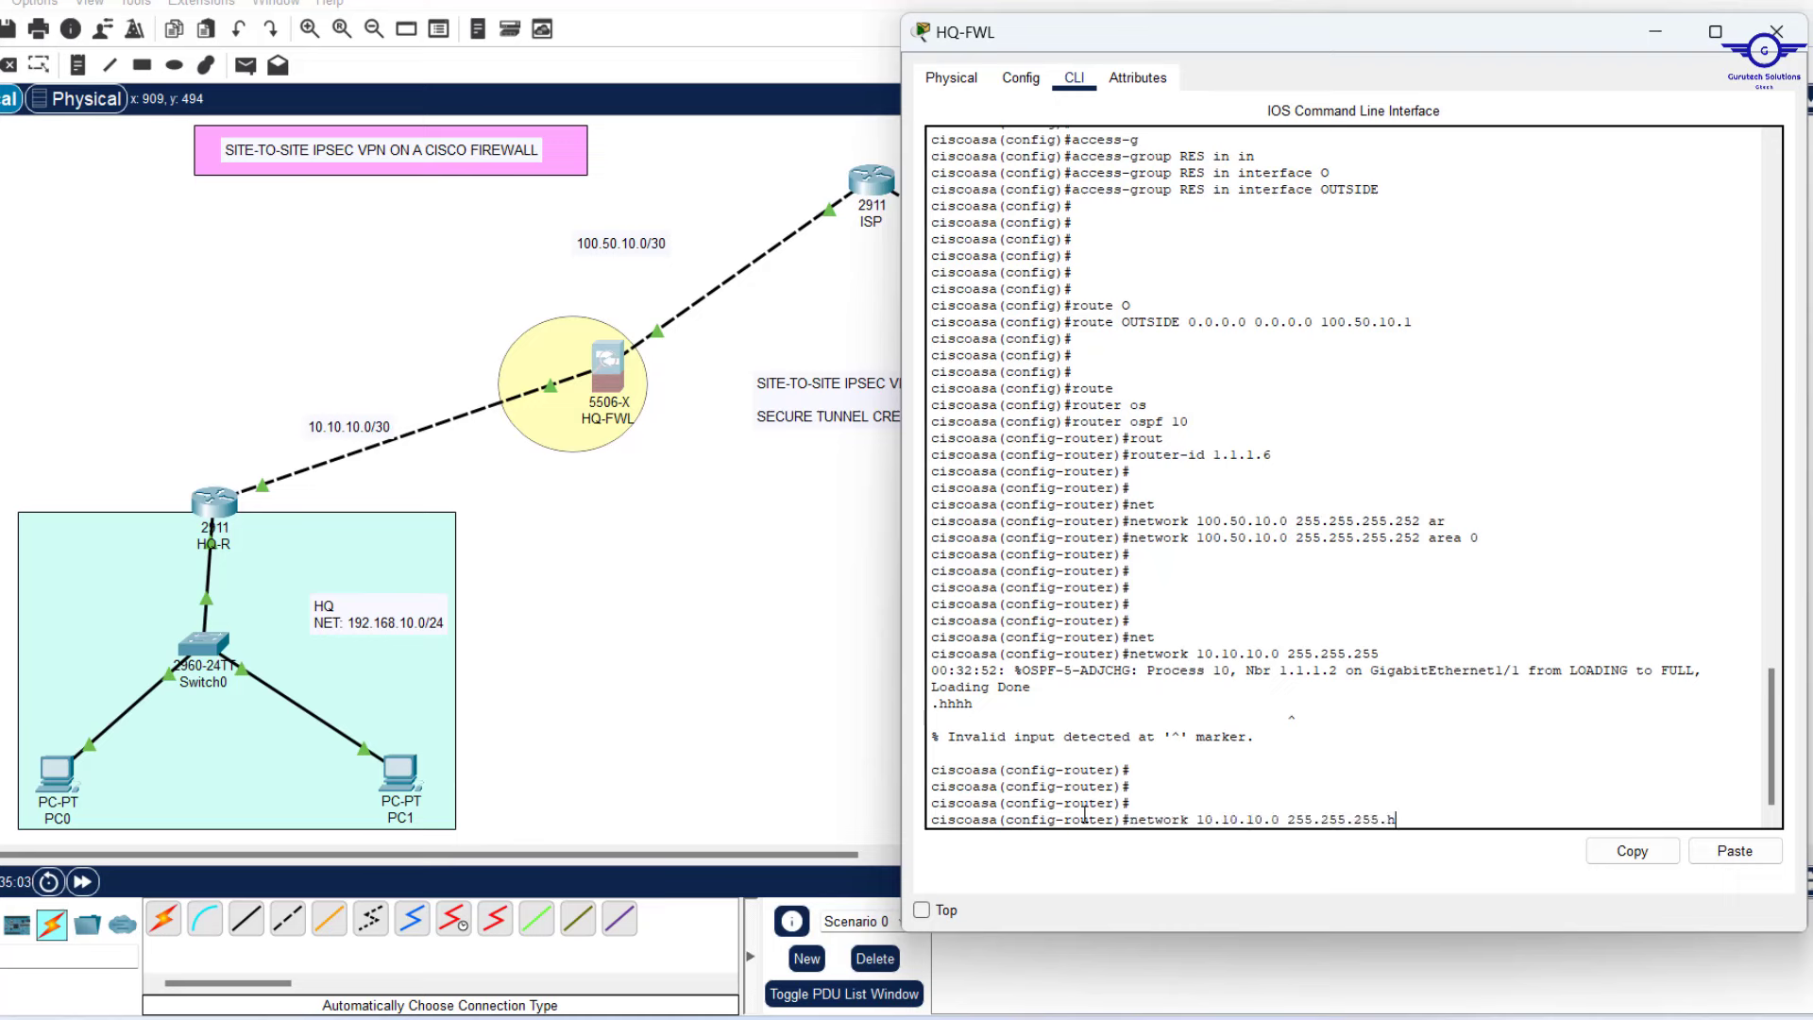
{"action": "type", "text": "252"}
{"action": "type", "text": "ar"}
{"action": "key", "text": "Tab"}
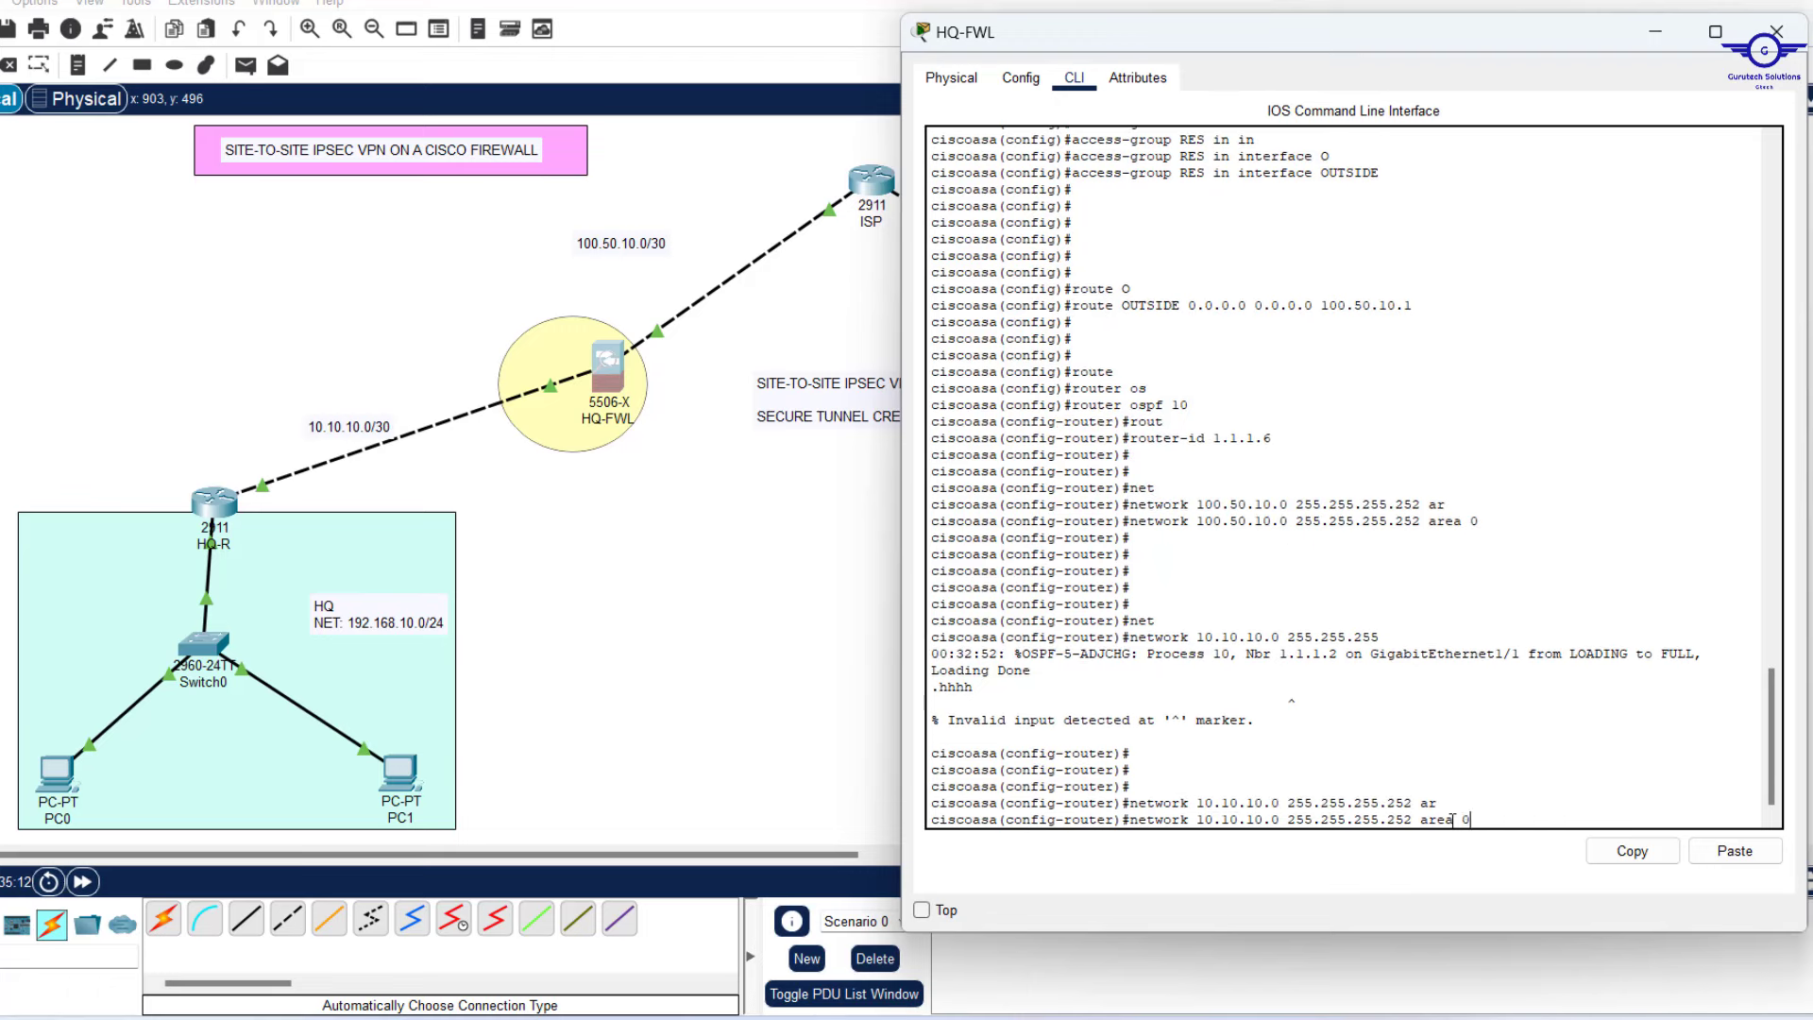
{"action": "type", "text": "0"}
{"action": "key", "text": "Return"}
Exit OSPF mode and save HQ-FWL's configuration with 'wr mem'.
{"action": "type", "text": "exit"}
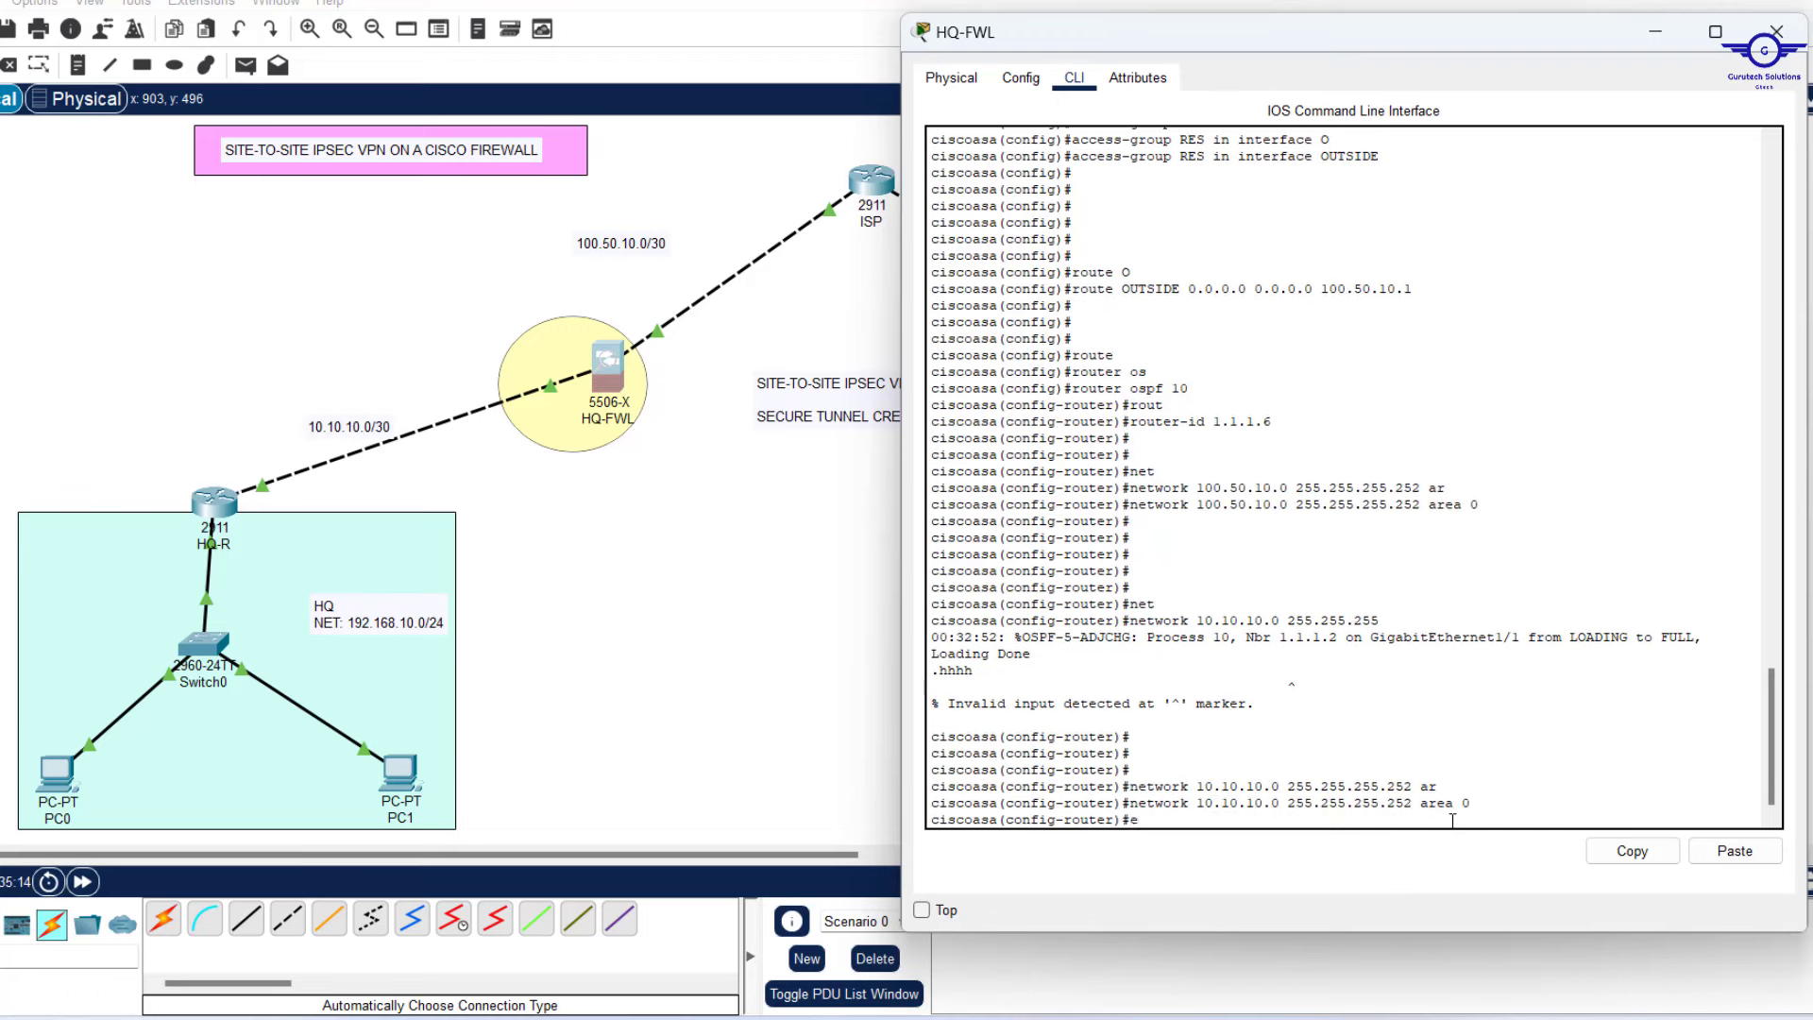
{"action": "key", "text": "Return"}
{"action": "key", "text": "Return"}
{"action": "key", "text": "Return"}
{"action": "key", "text": "Return"}
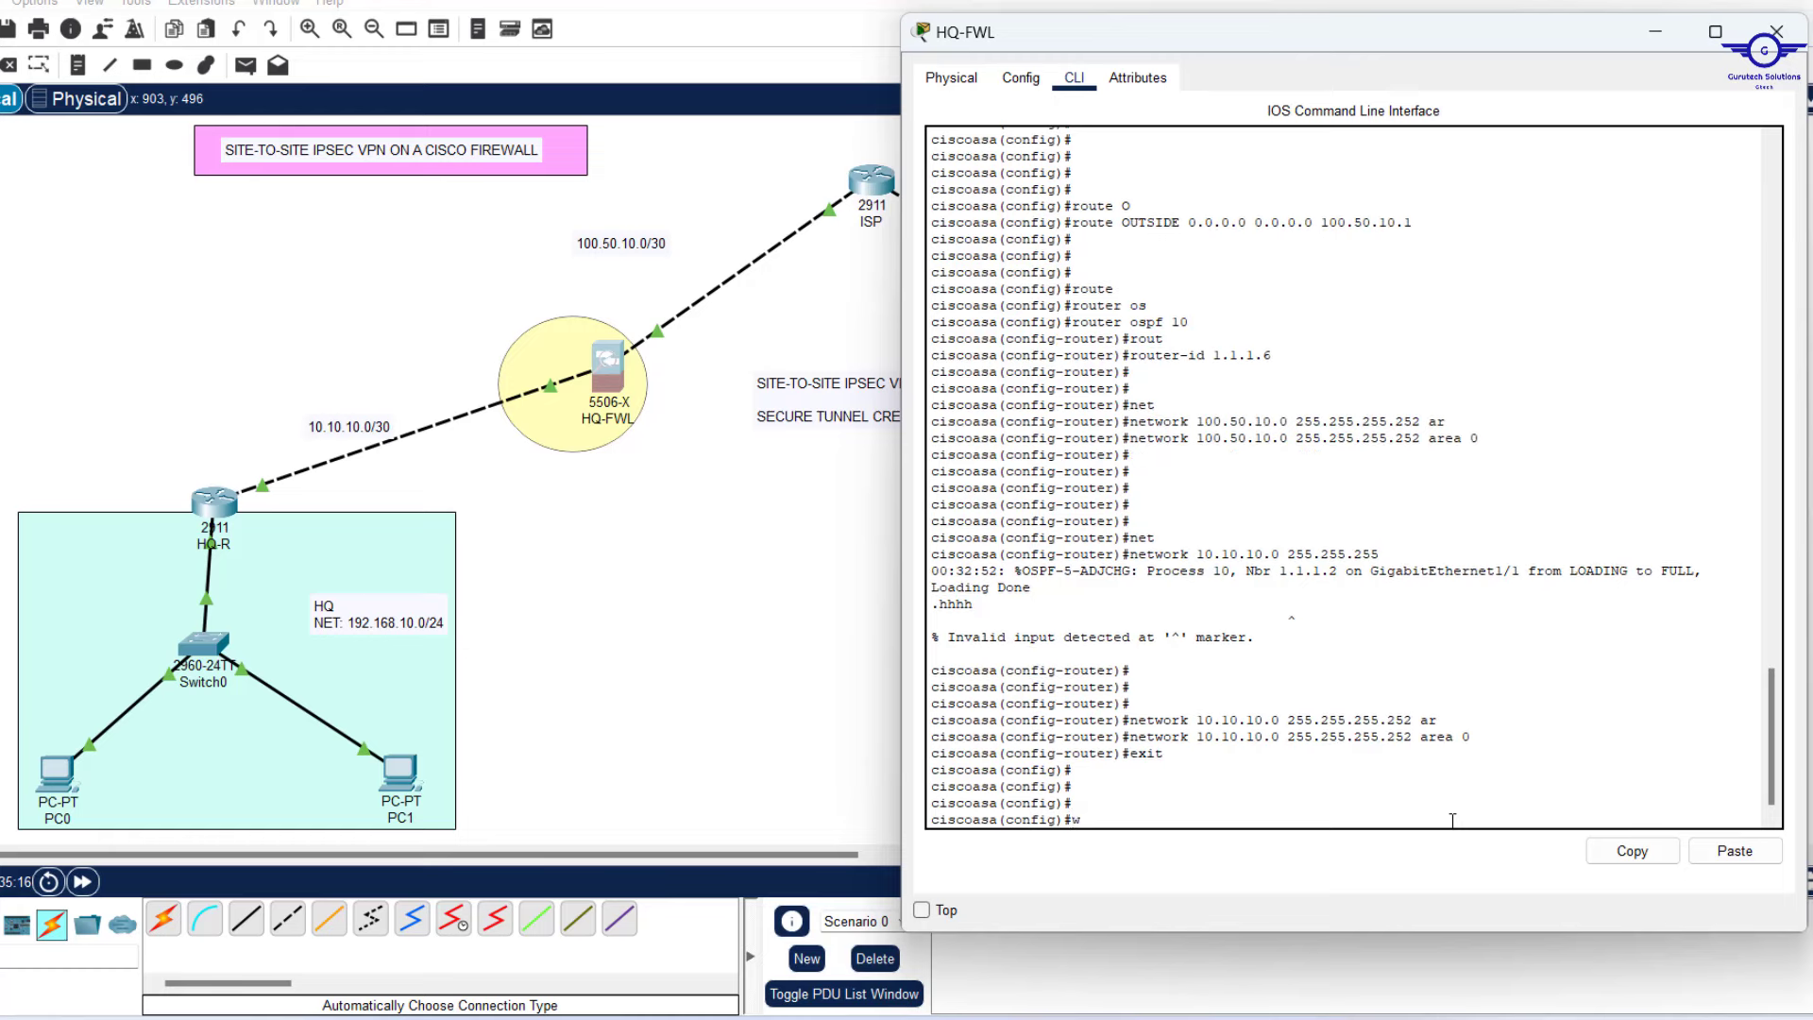
{"action": "type", "text": "wr mem"}
{"action": "key", "text": "Return"}
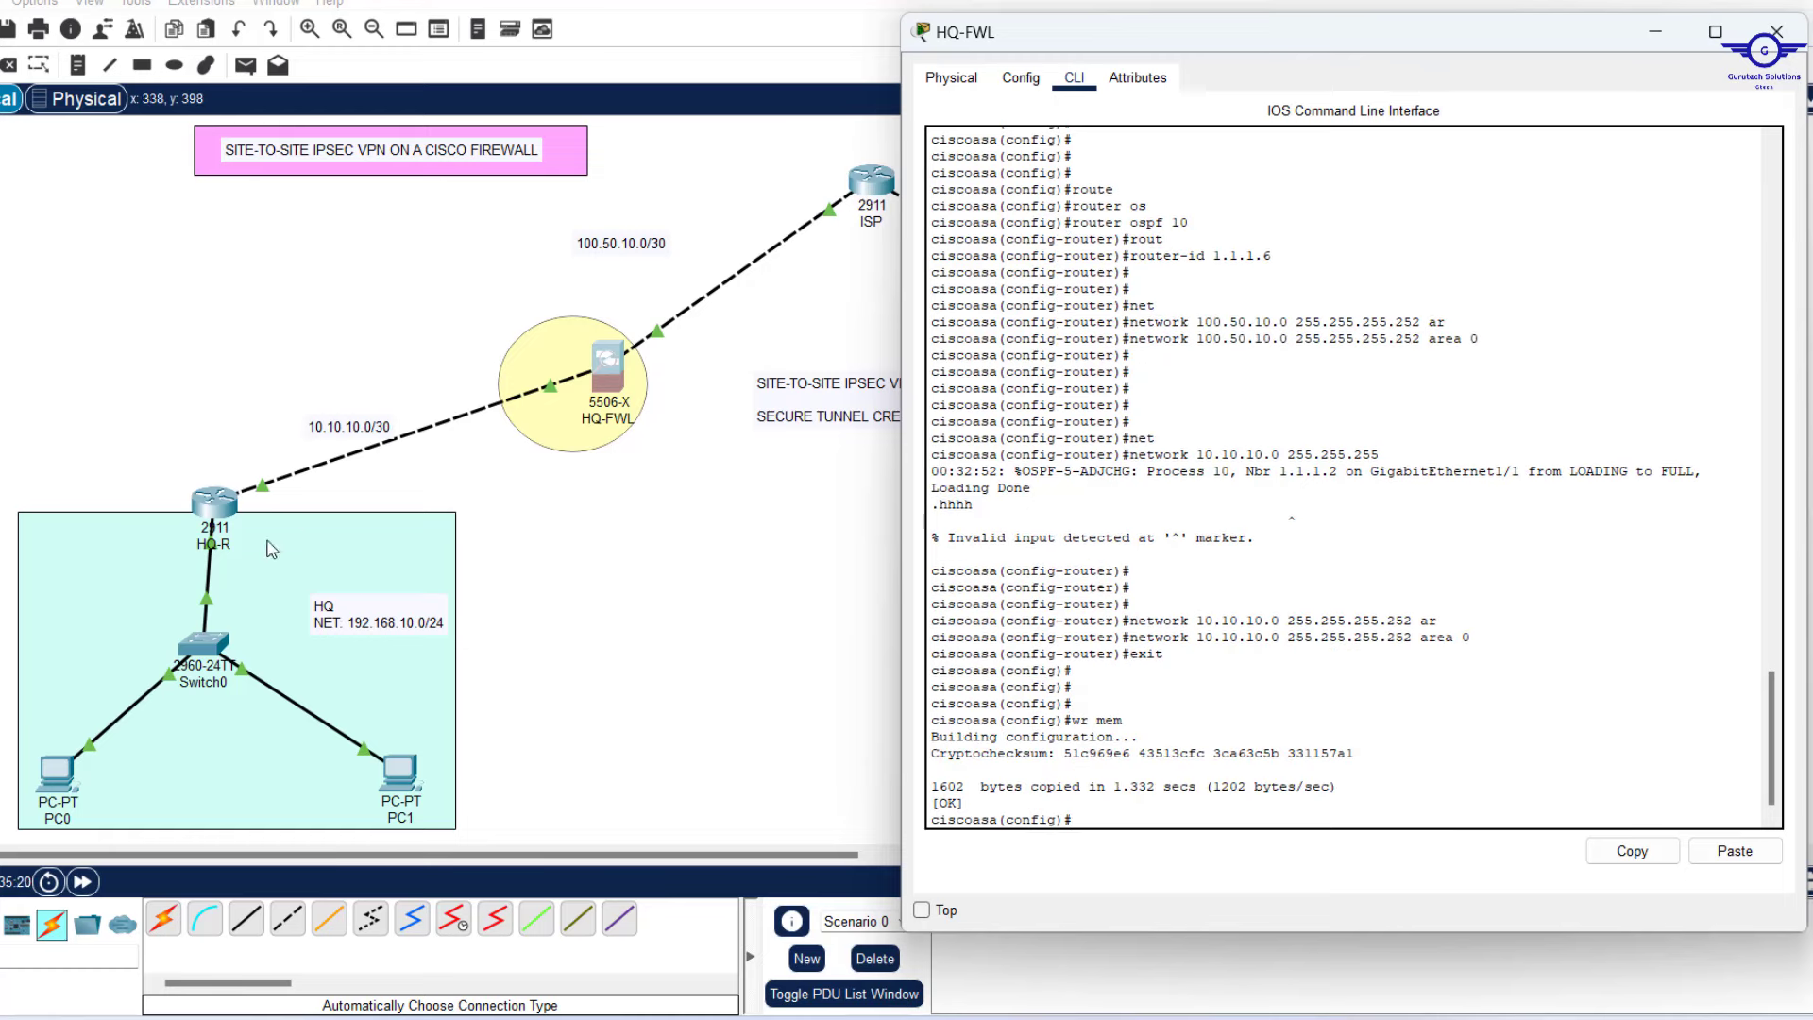
Minimize HQ-FWL, open BRANCH-FWL's CLI and begin 'route OUTSIDE 0.0.0.0 0.0.0.0'.
{"action": "left_click", "coordinate": [1655, 38]}
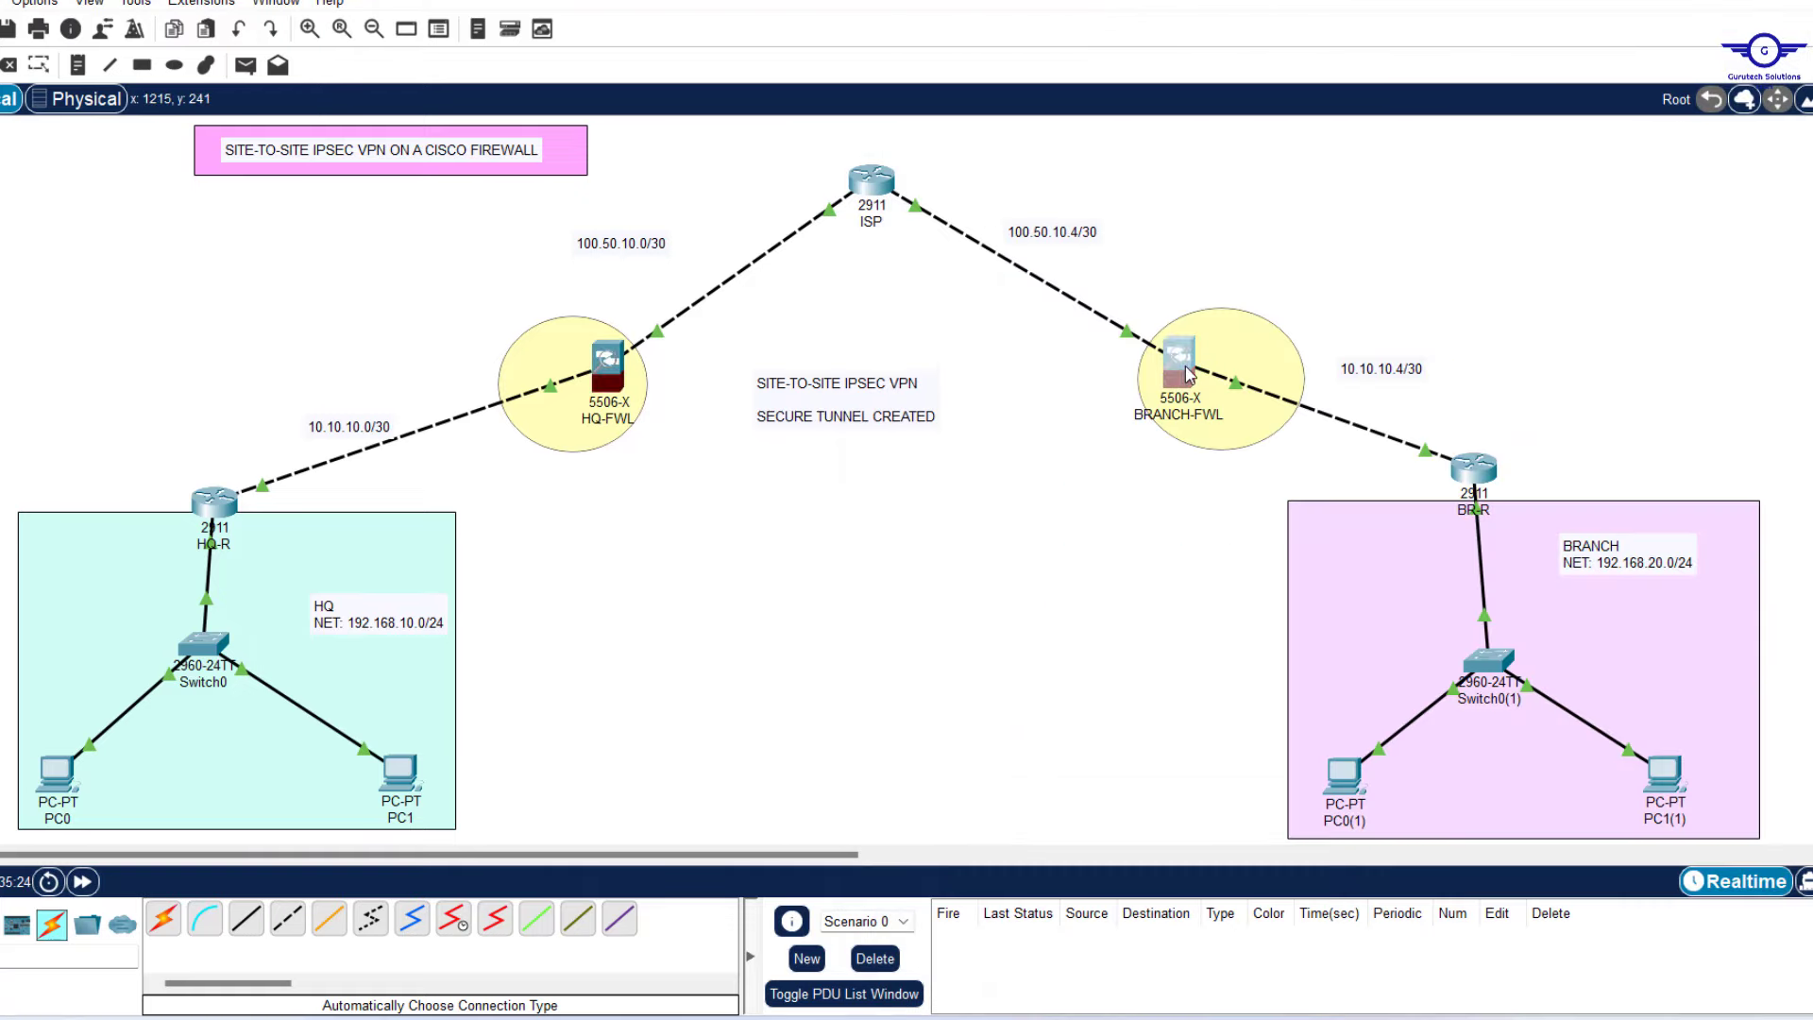
{"action": "left_click", "coordinate": [1202, 357]}
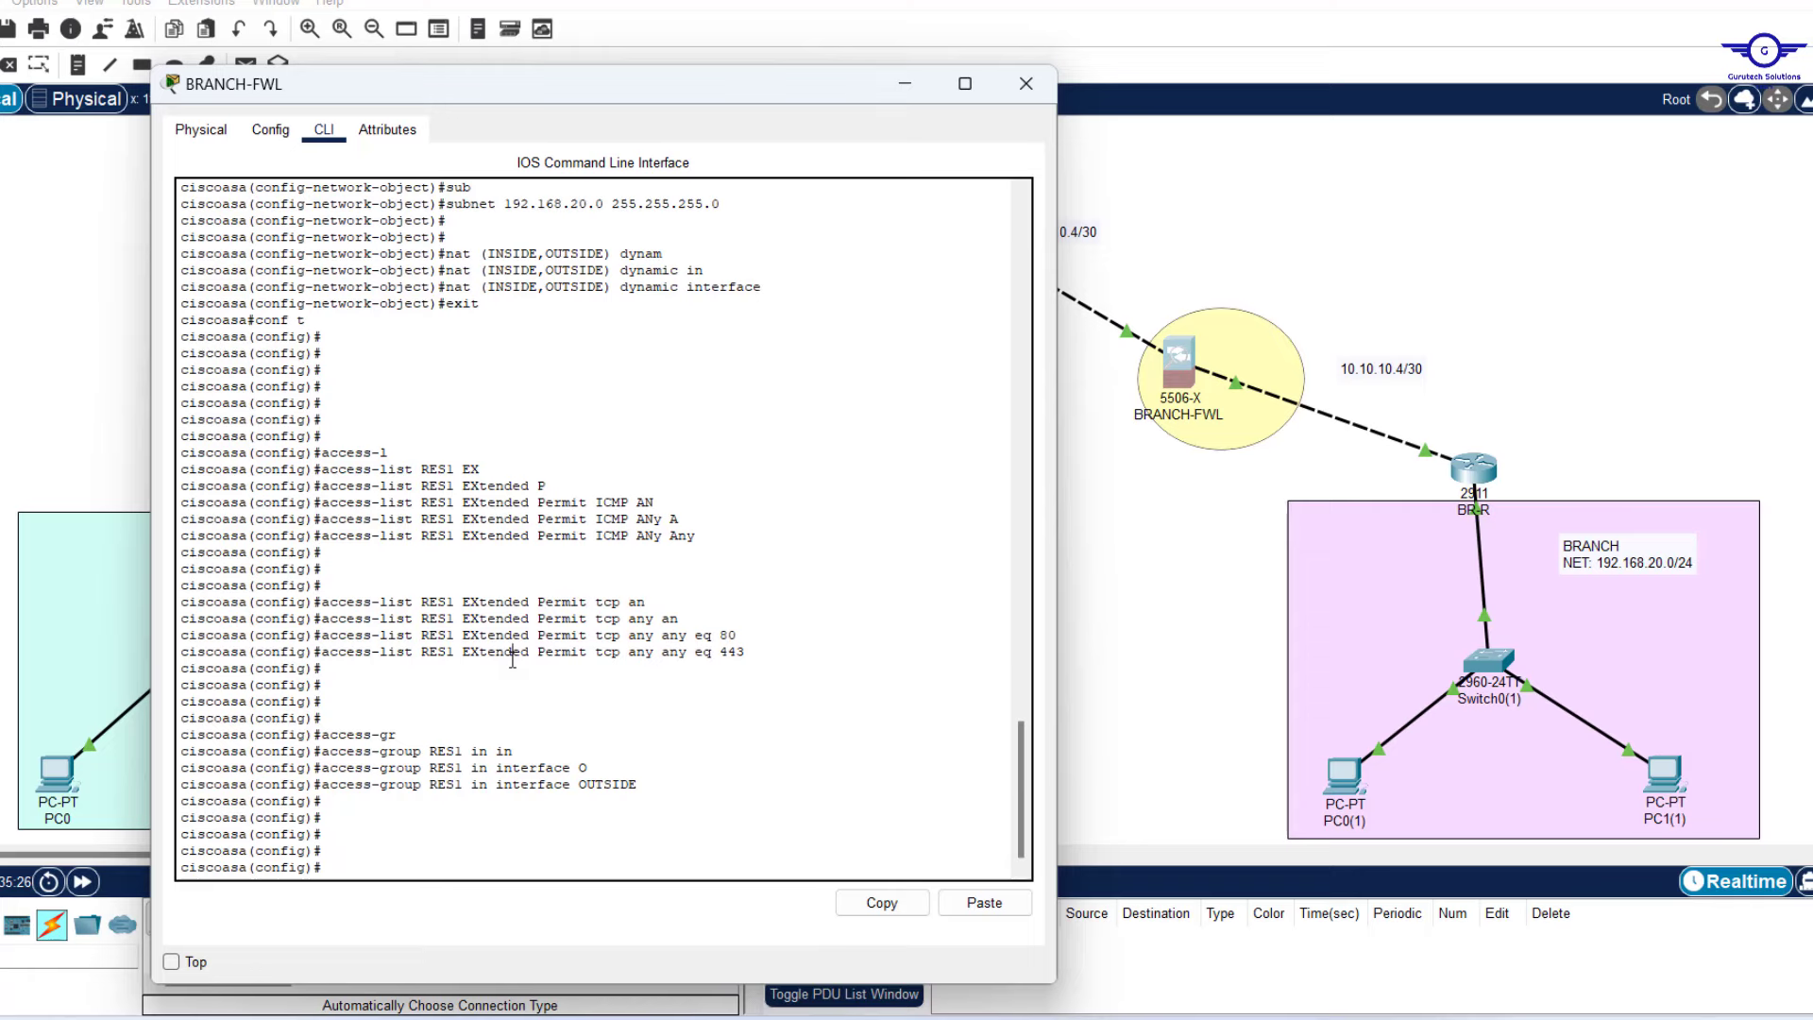
{"action": "key", "text": "Return"}
{"action": "key", "text": "Return"}
{"action": "key", "text": "Return"}
{"action": "type", "text": "rout"}
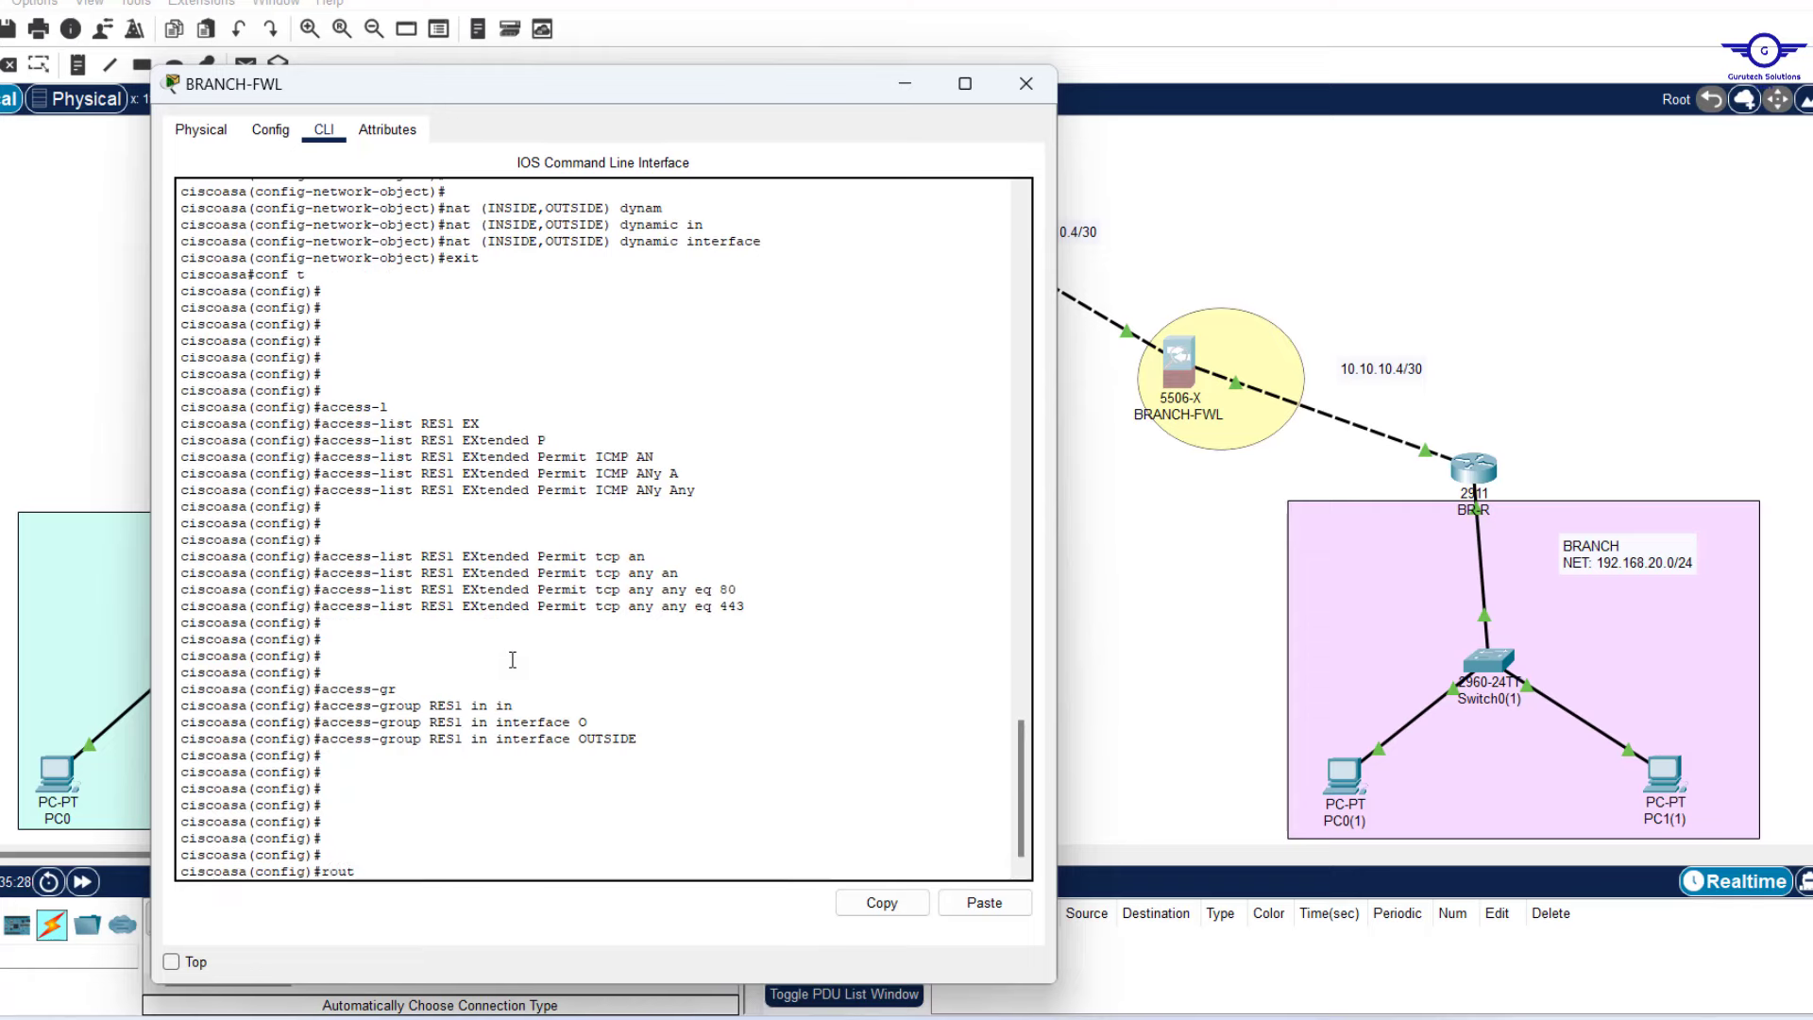
{"action": "key", "text": "Tab"}
{"action": "type", "text": "e"}
{"action": "key", "text": "Tab"}
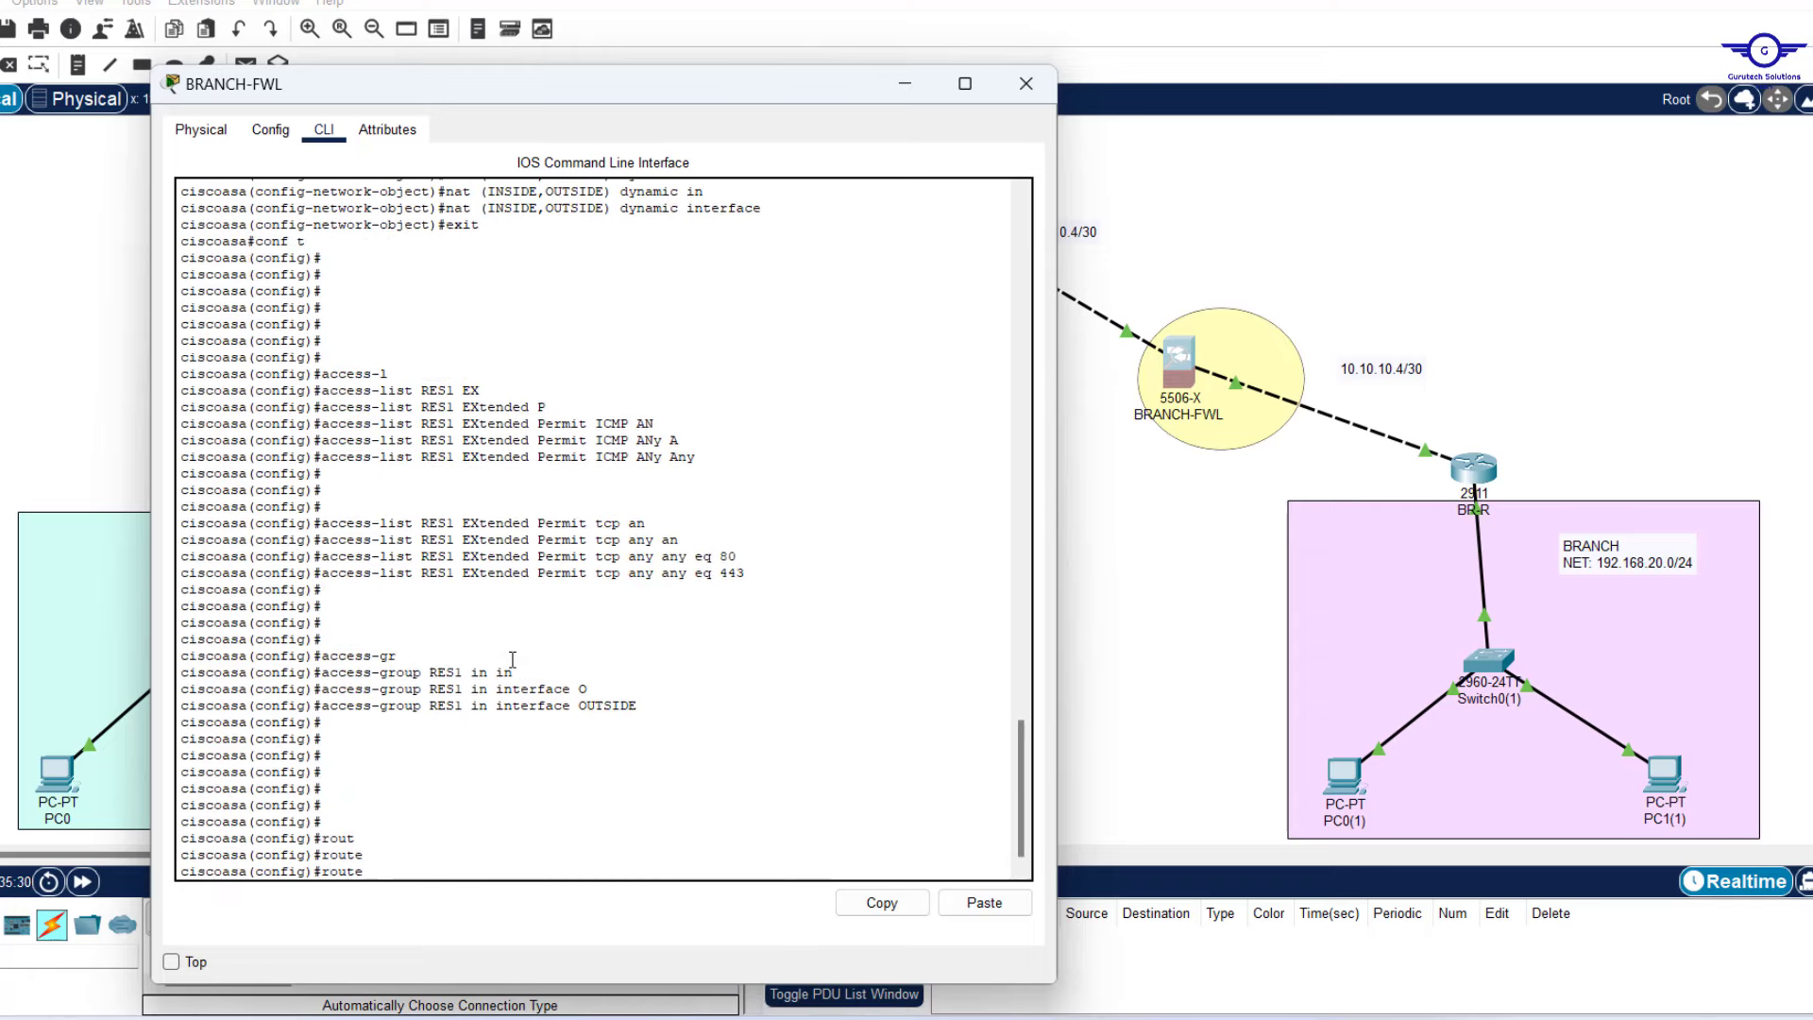
{"action": "type", "text": "O"}
{"action": "key", "text": "Tab"}
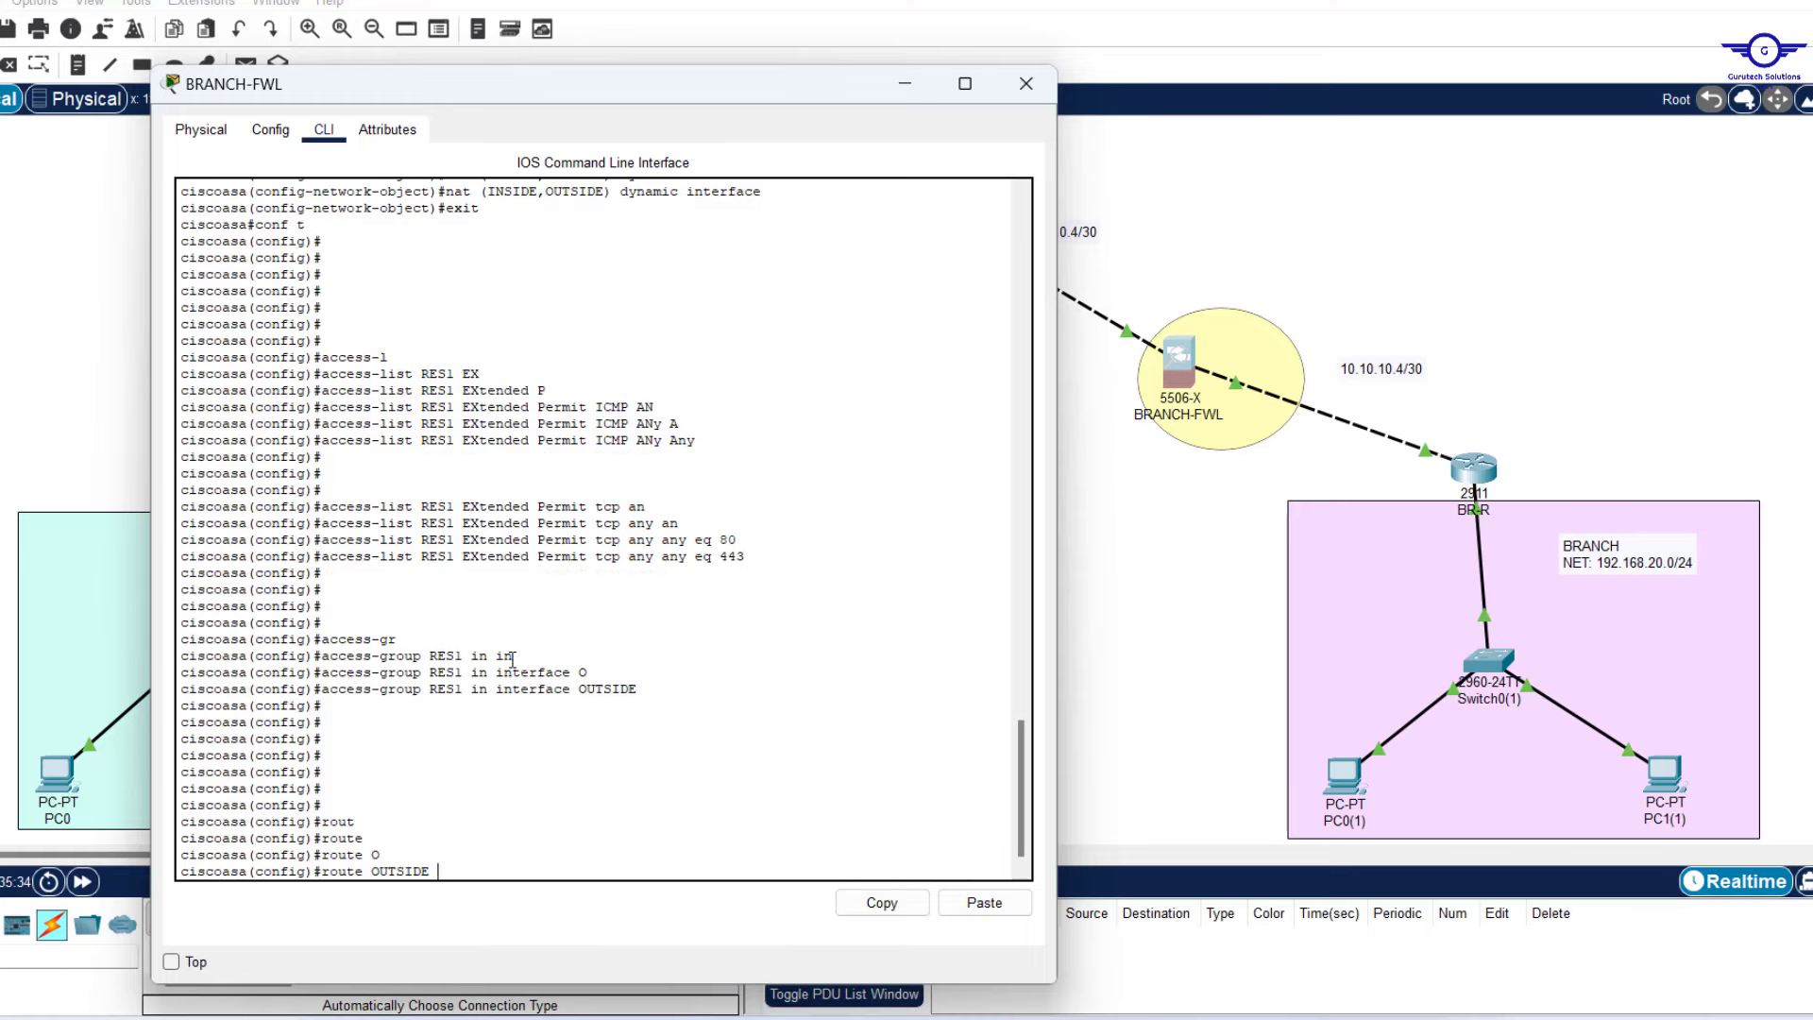
{"action": "type", "text": "0.0.0.0 0.0.0.0"}
Check the ISP address and finish the default route with next hop 100.50.10.5.
{"action": "left_click", "coordinate": [1090, 535]}
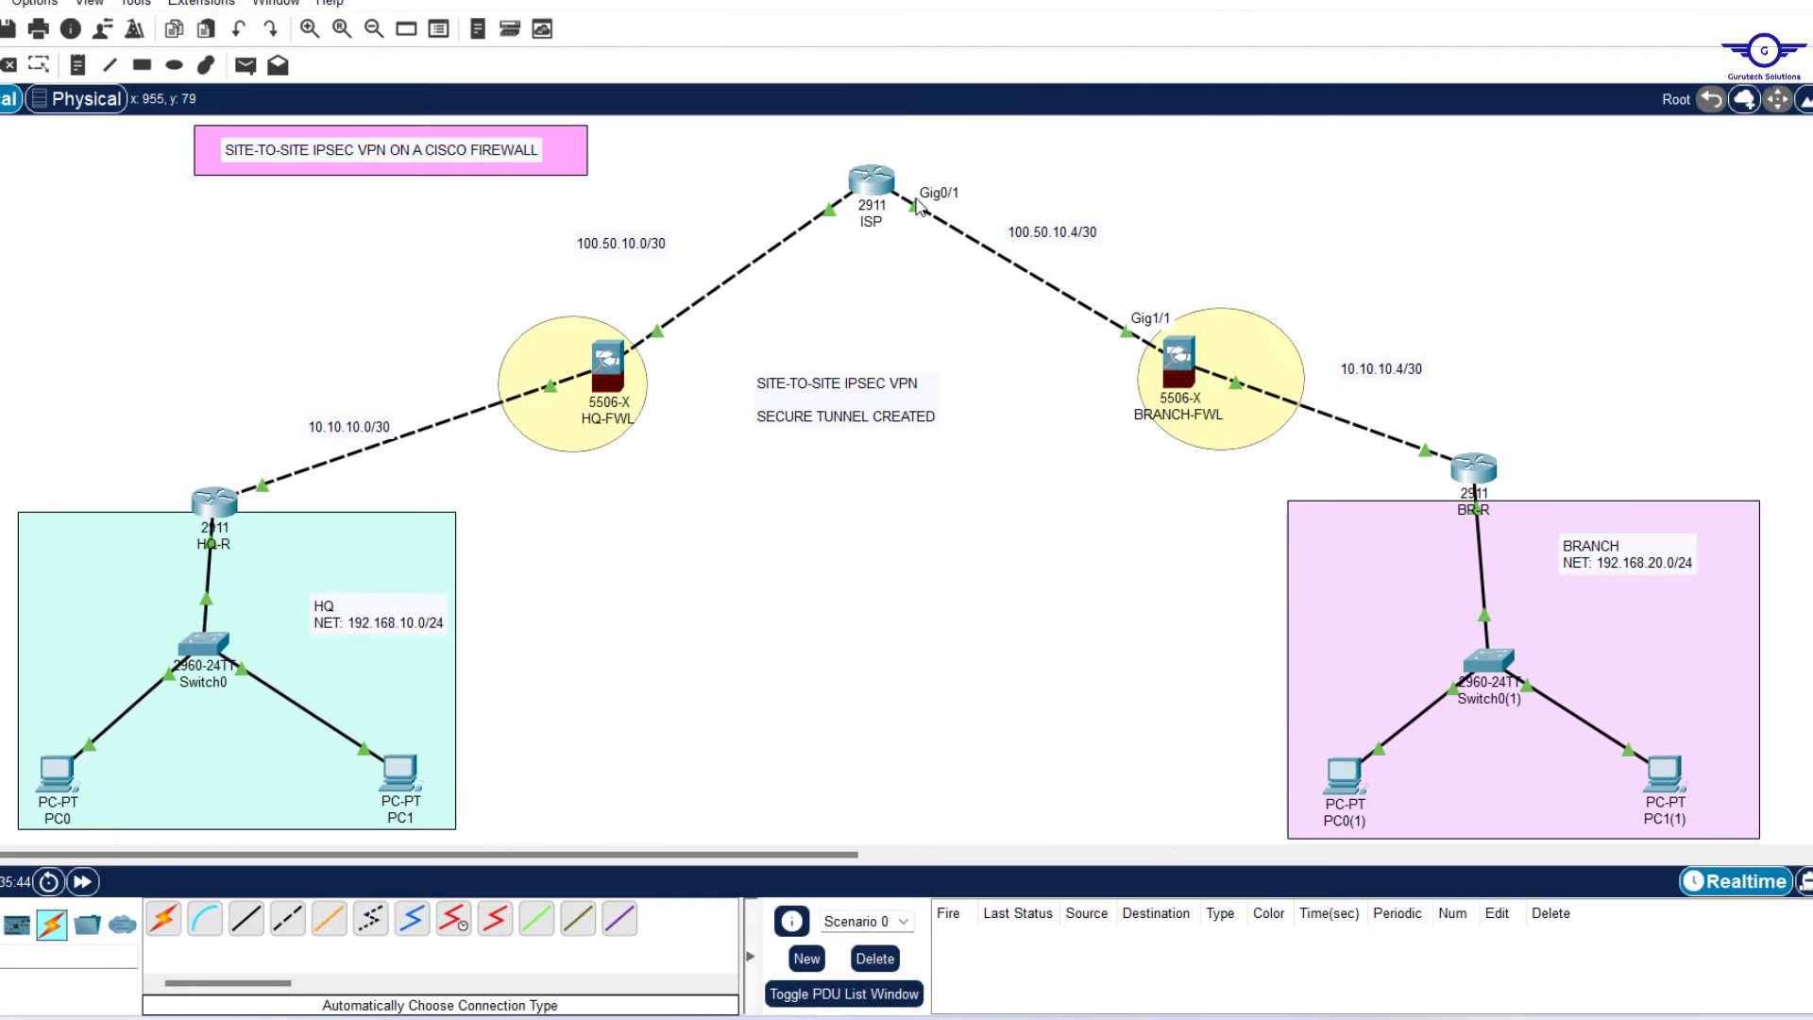
{"action": "mouse_move", "coordinate": [879, 192]}
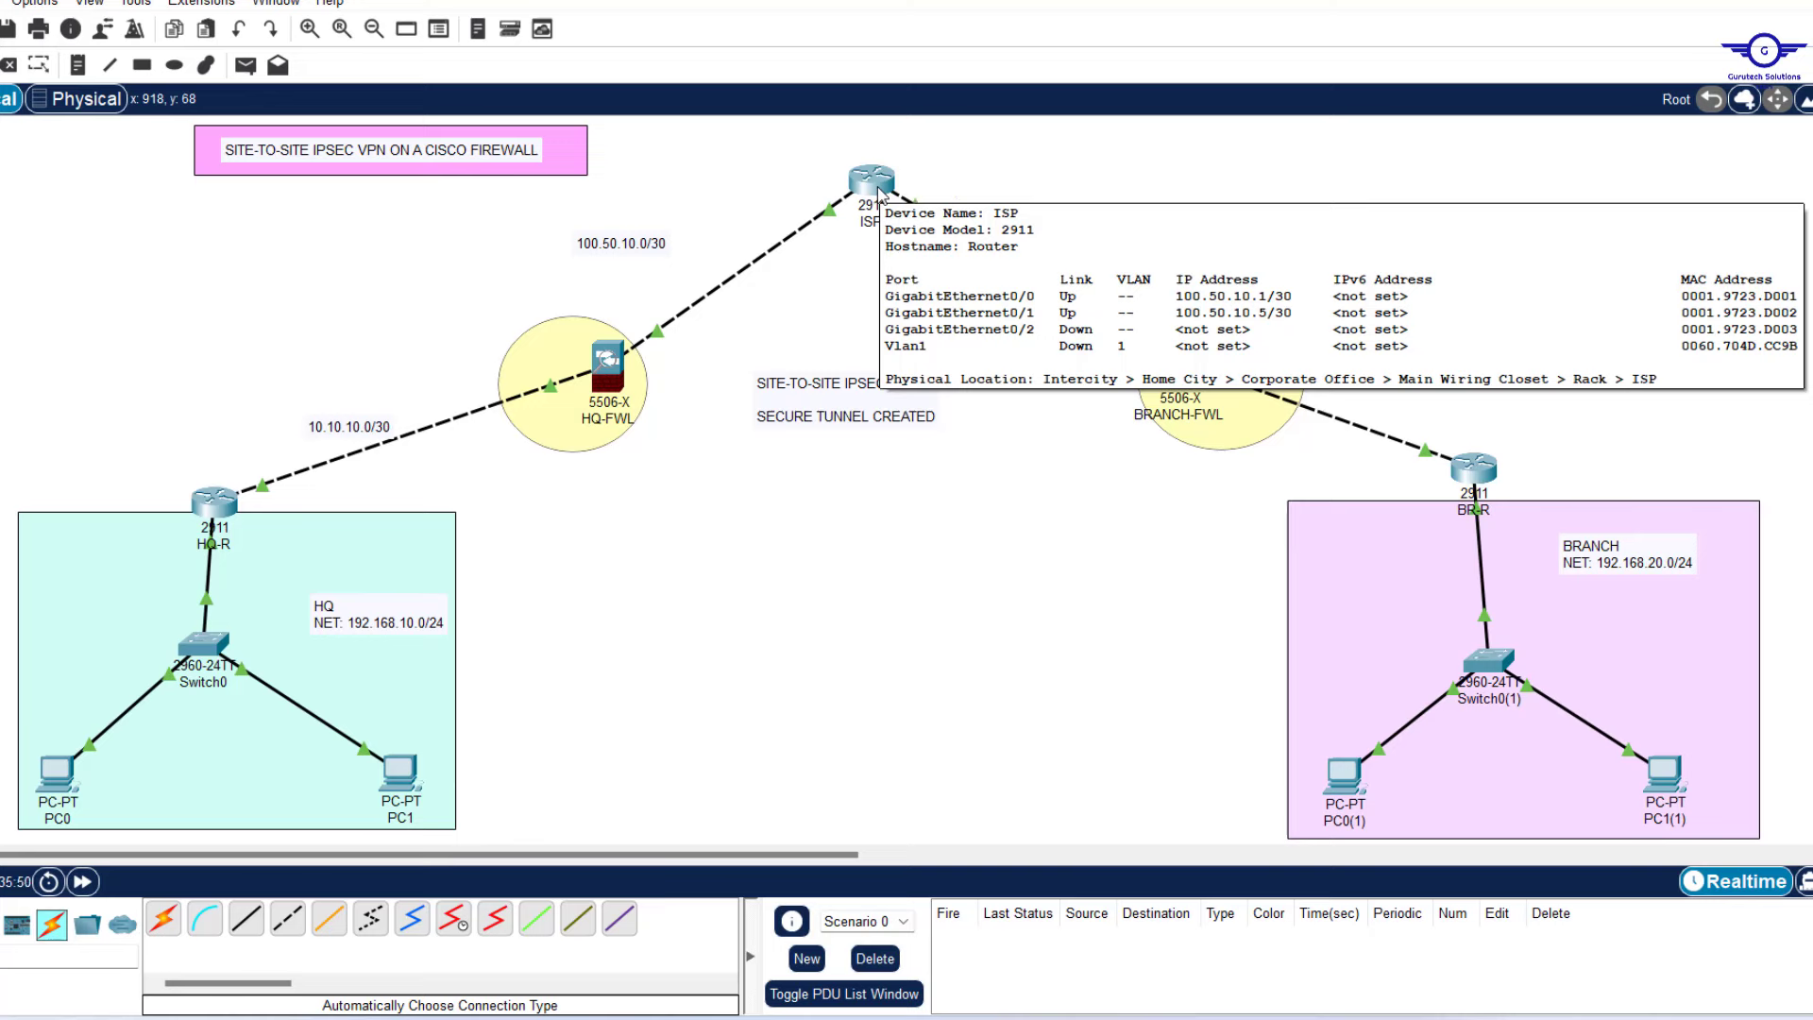
{"action": "left_click", "coordinate": [1180, 357]}
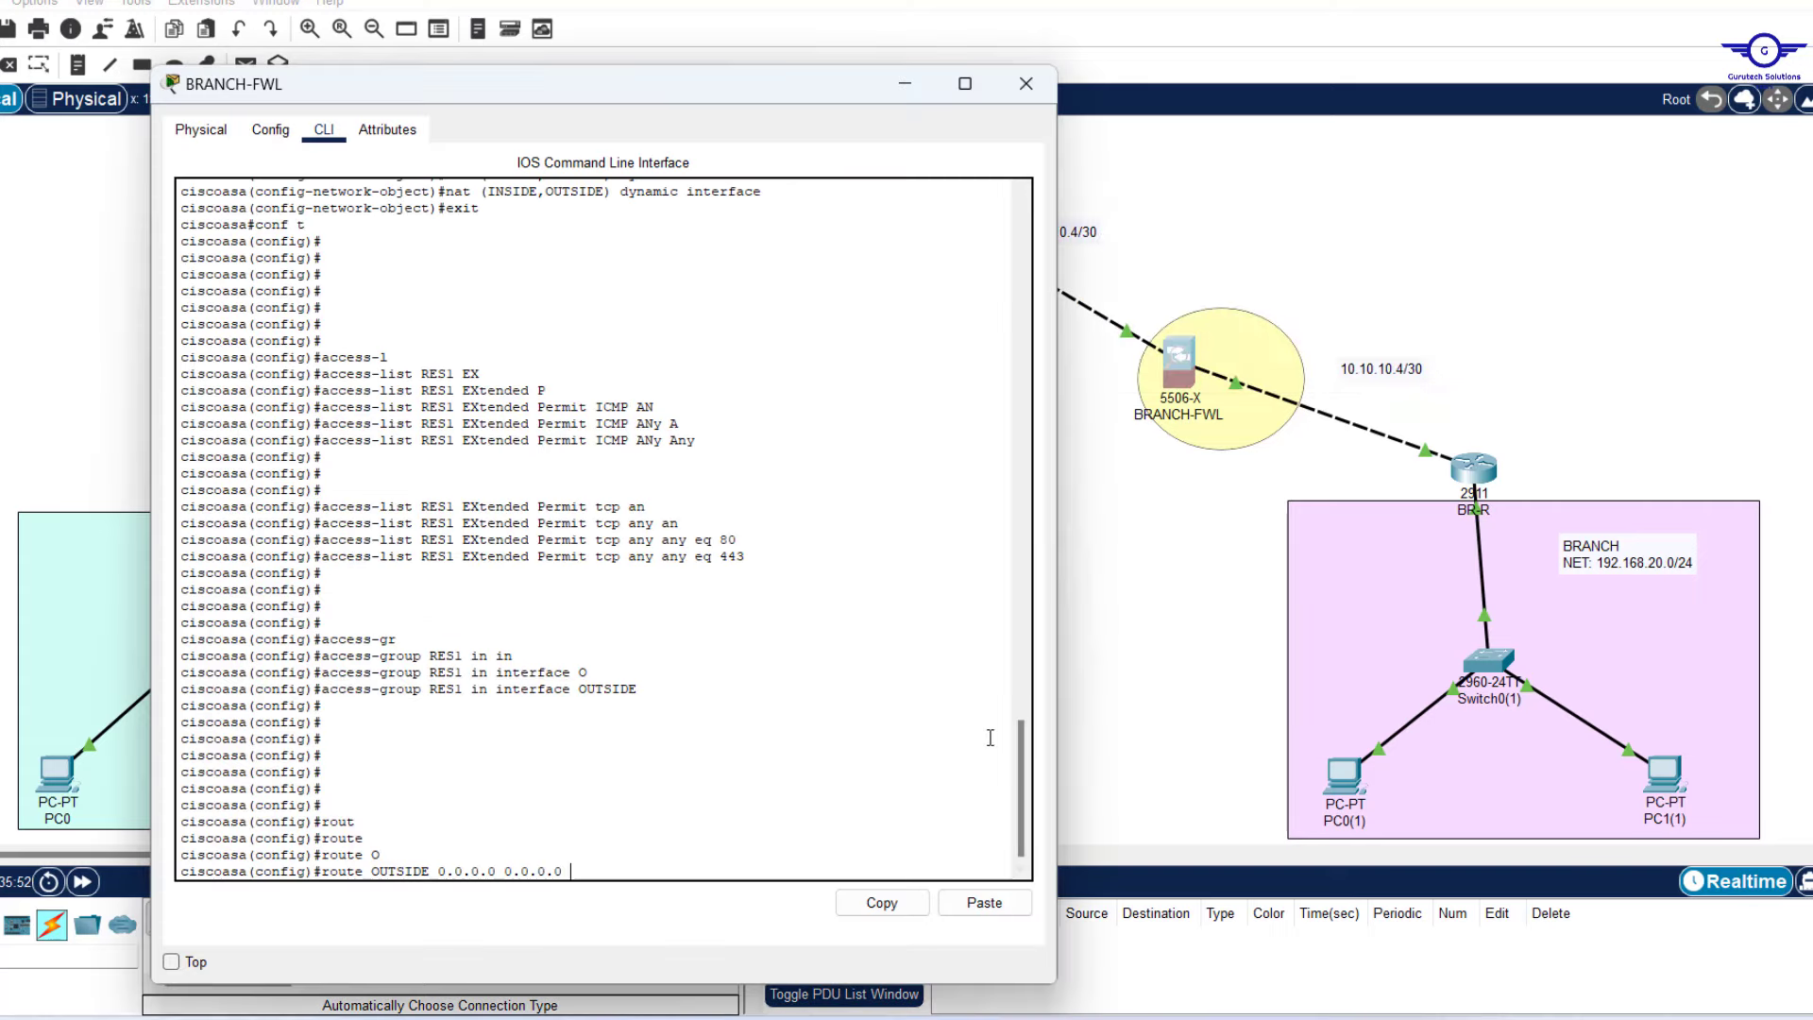
{"action": "type", "text": "100.50."}
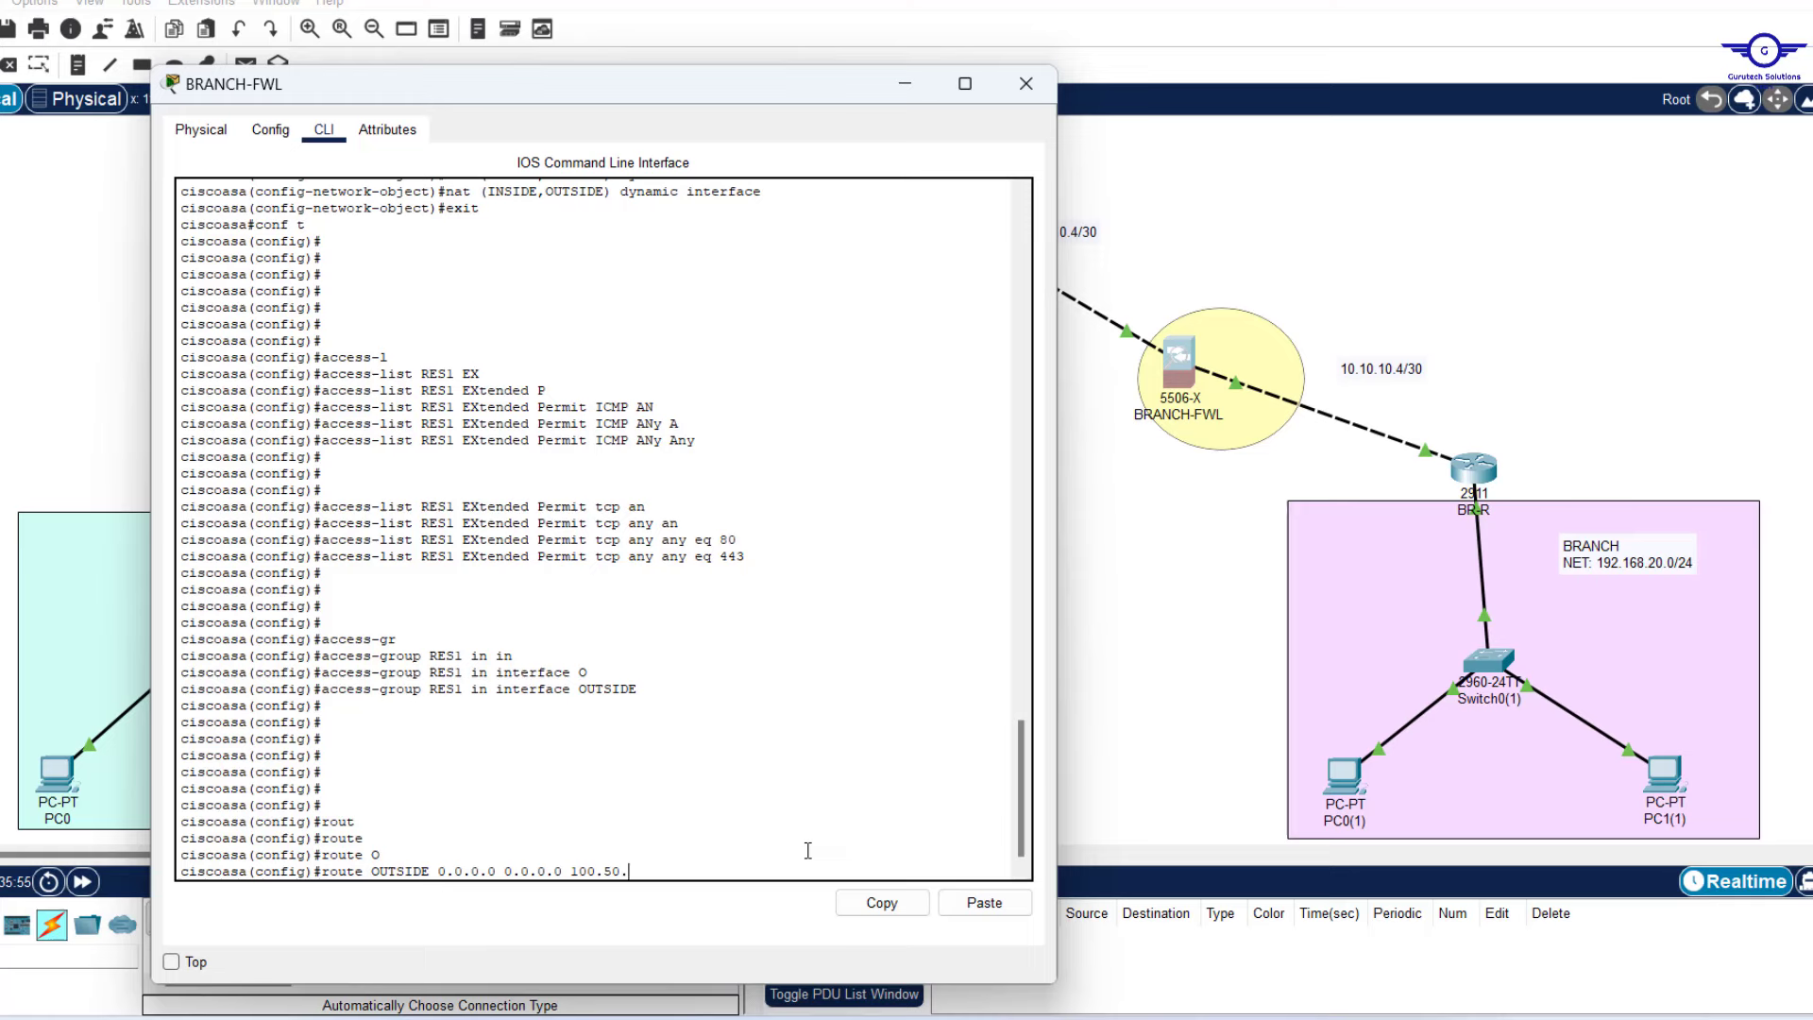
{"action": "type", "text": "10.5"}
{"action": "key", "text": "Return"}
{"action": "key", "text": "Return"}
{"action": "key", "text": "Return"}
{"action": "key", "text": "Return"}
{"action": "key", "text": "Return"}
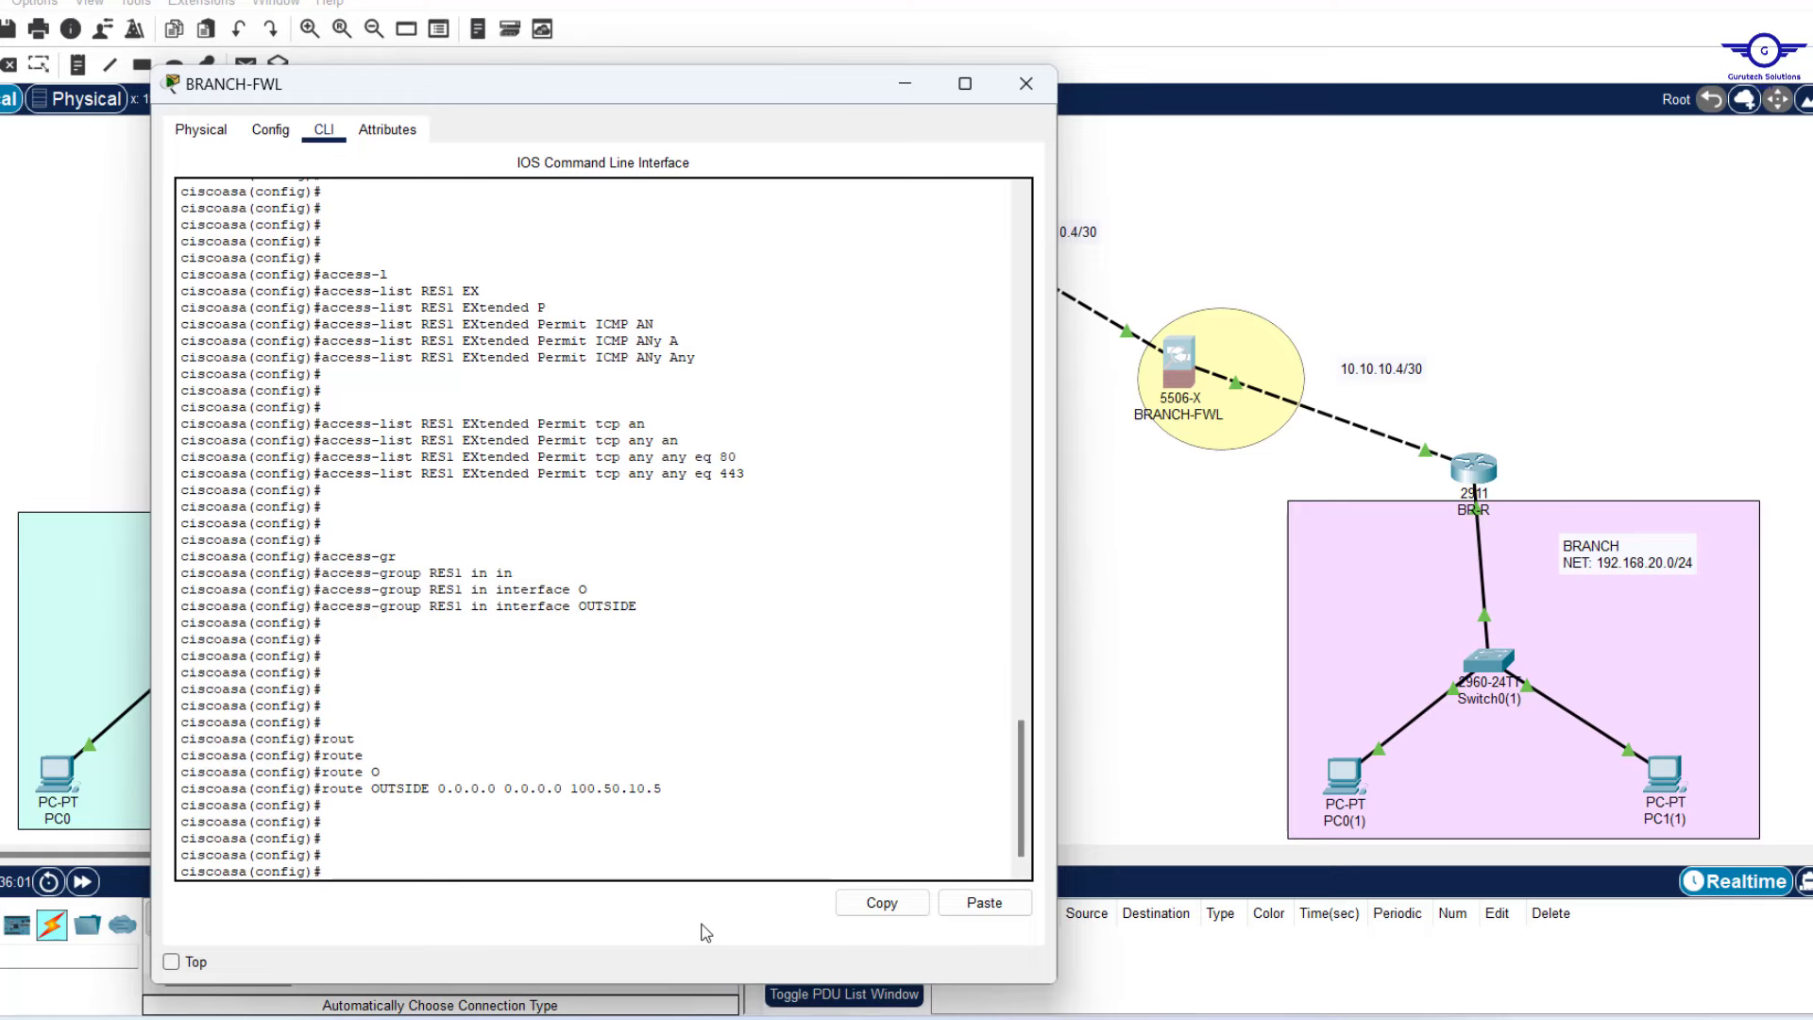
Start 'router ospf 10' on BRANCH-FWL with router-id 1.1.1.7.
{"action": "type", "text": "router osp"}
{"action": "key", "text": "Tab"}
{"action": "type", "text": "10"}
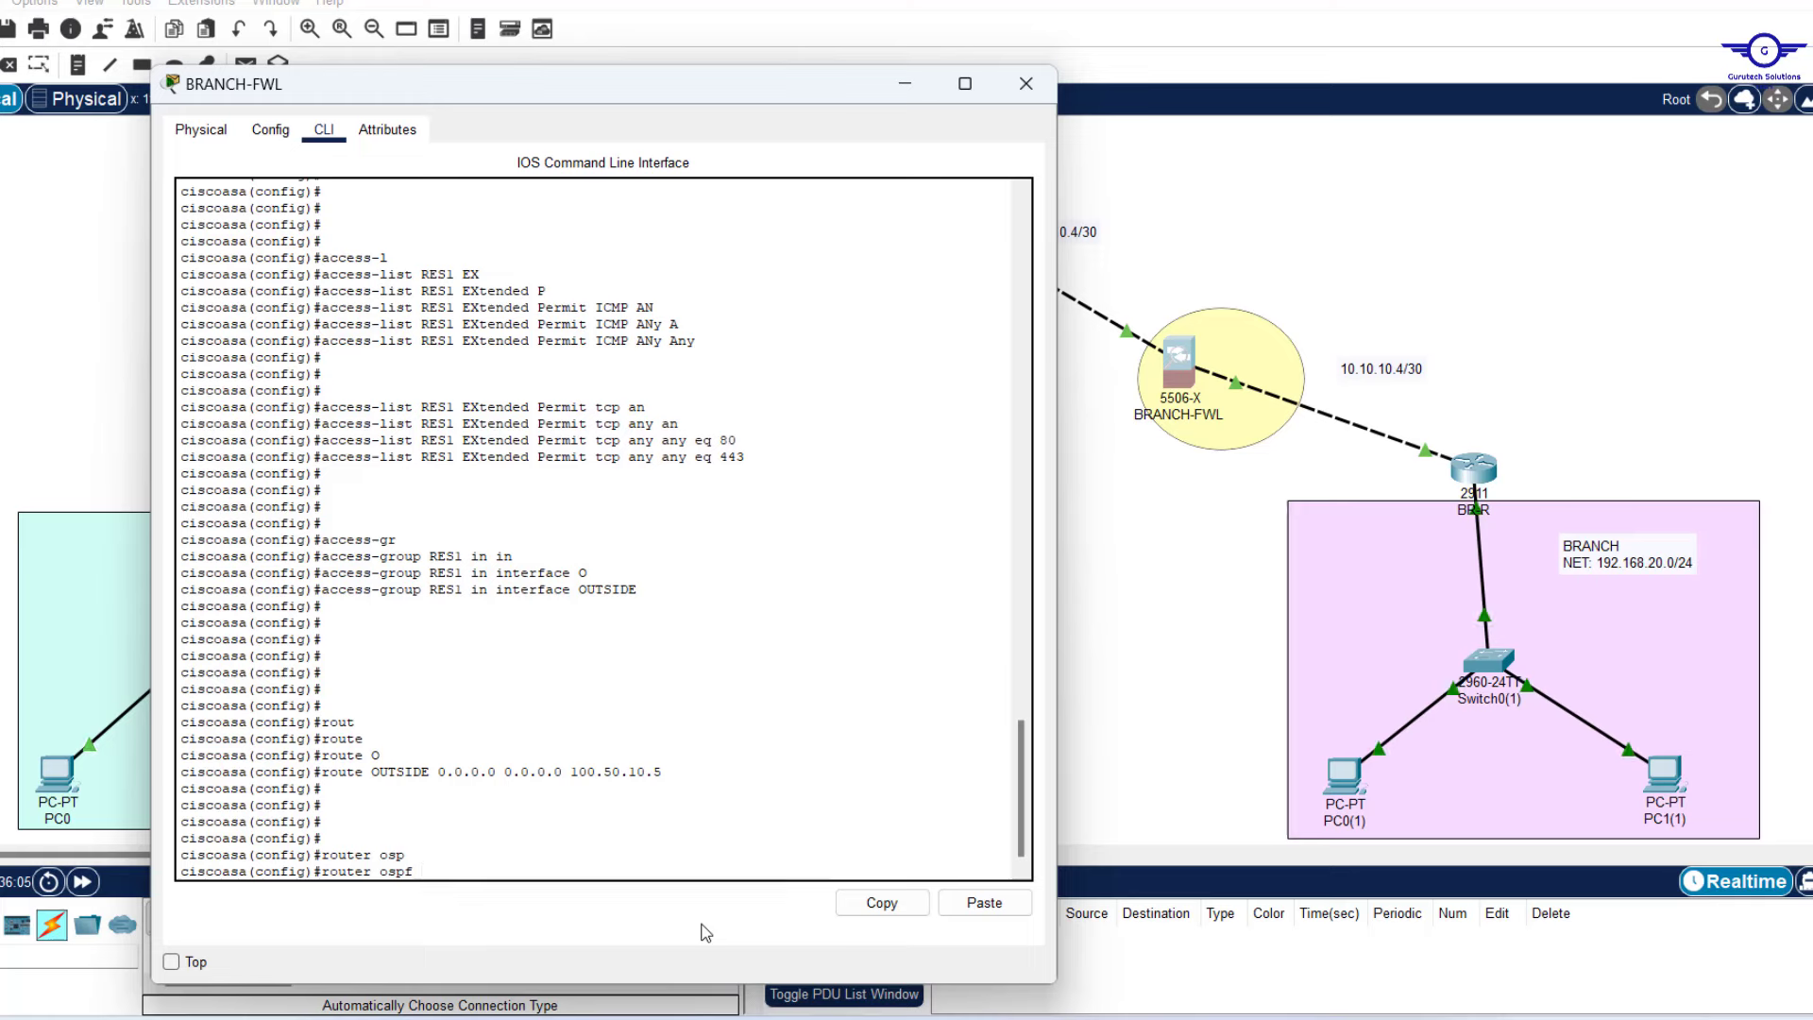
{"action": "key", "text": "Return"}
{"action": "key", "text": "Return"}
{"action": "key", "text": "Return"}
{"action": "key", "text": "Return"}
{"action": "type", "text": "router)#rout"}
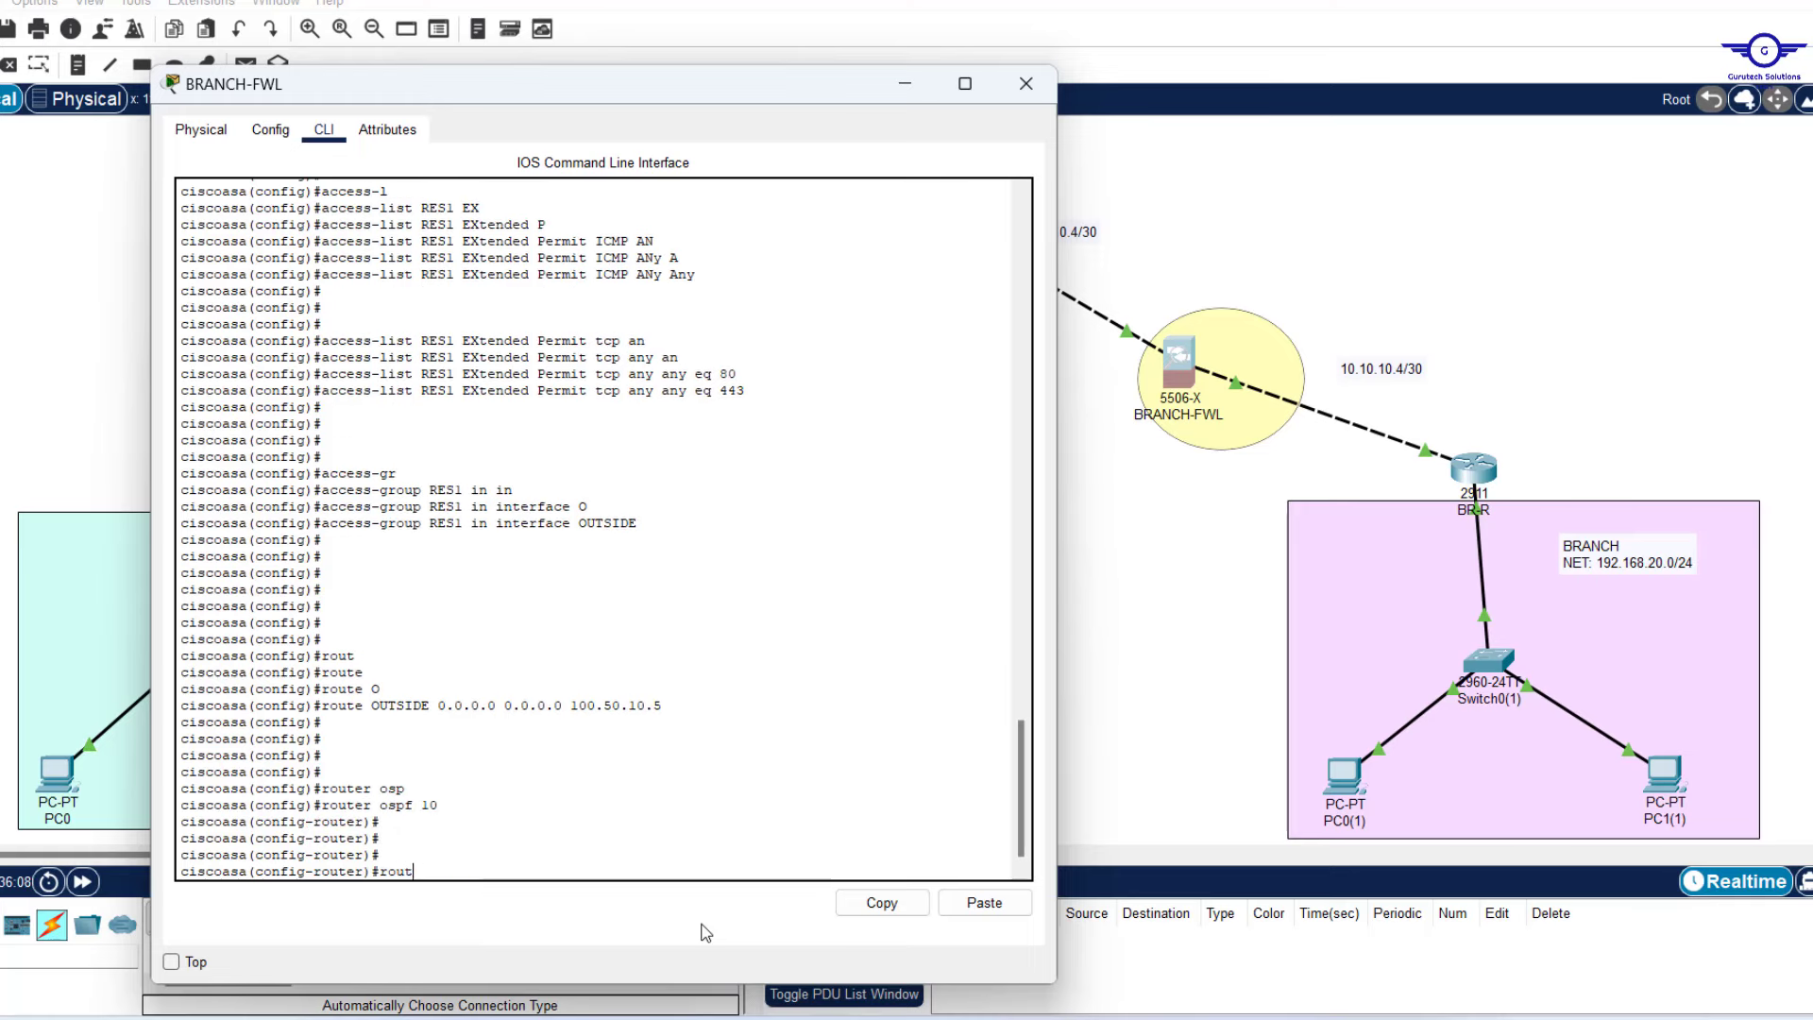
{"action": "key", "text": "Tab"}
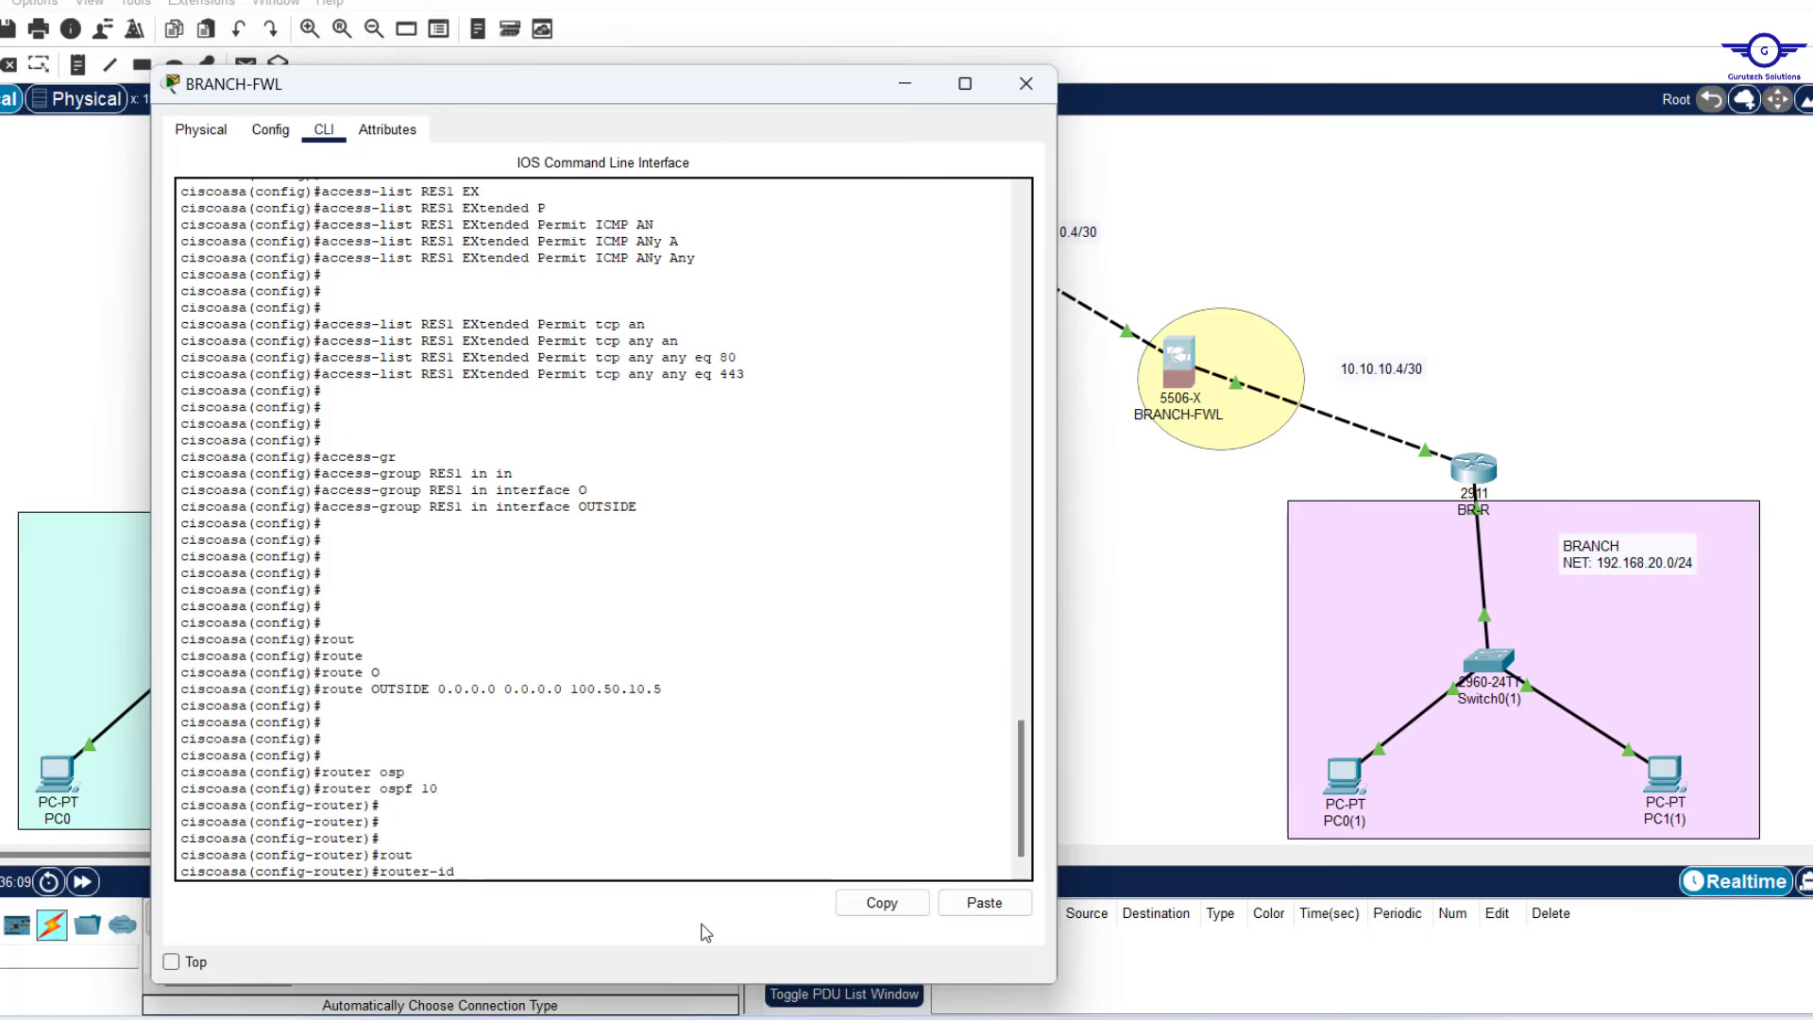
{"action": "type", "text": "1.1.1.7"}
{"action": "key", "text": "Return"}
{"action": "key", "text": "Return"}
{"action": "key", "text": "Return"}
{"action": "key", "text": "Return"}
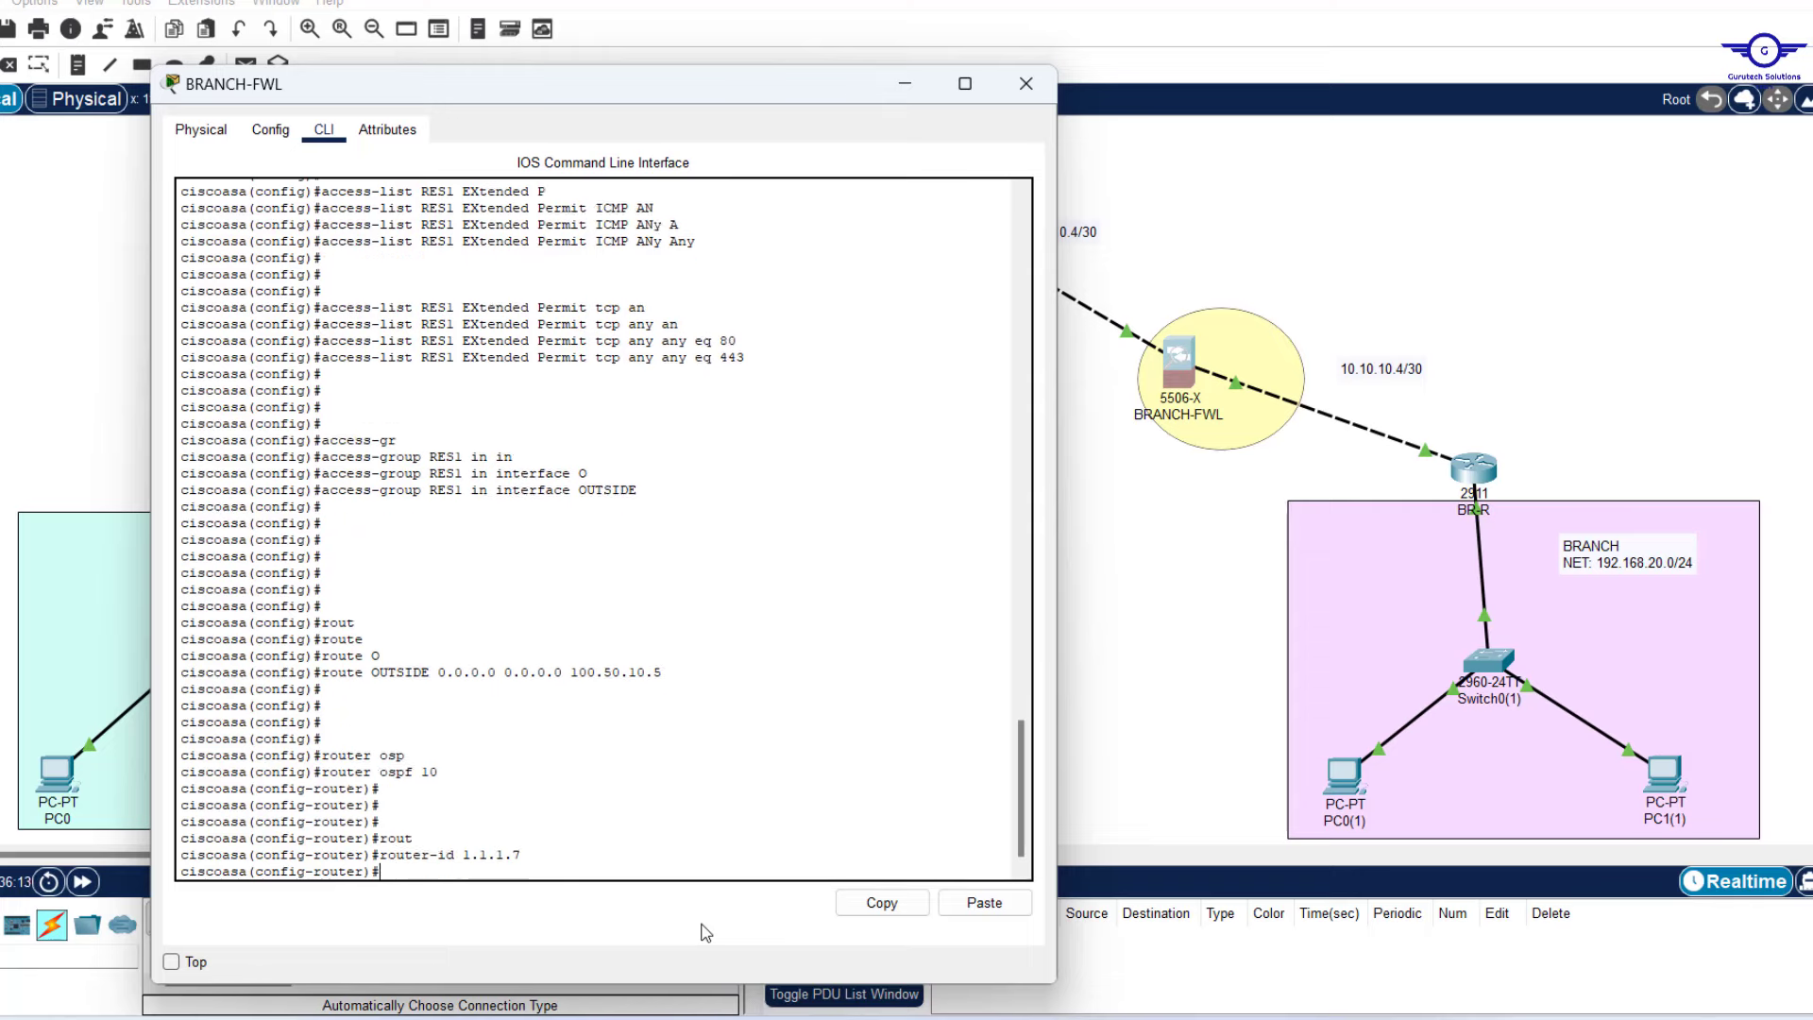
Advertise networks 100.50.10.4/30 and 10.10.10.4/30 in OSPF area 0.
{"action": "type", "text": "ro"}
{"action": "key", "text": "BackSpace"}
{"action": "key", "text": "BackSpace"}
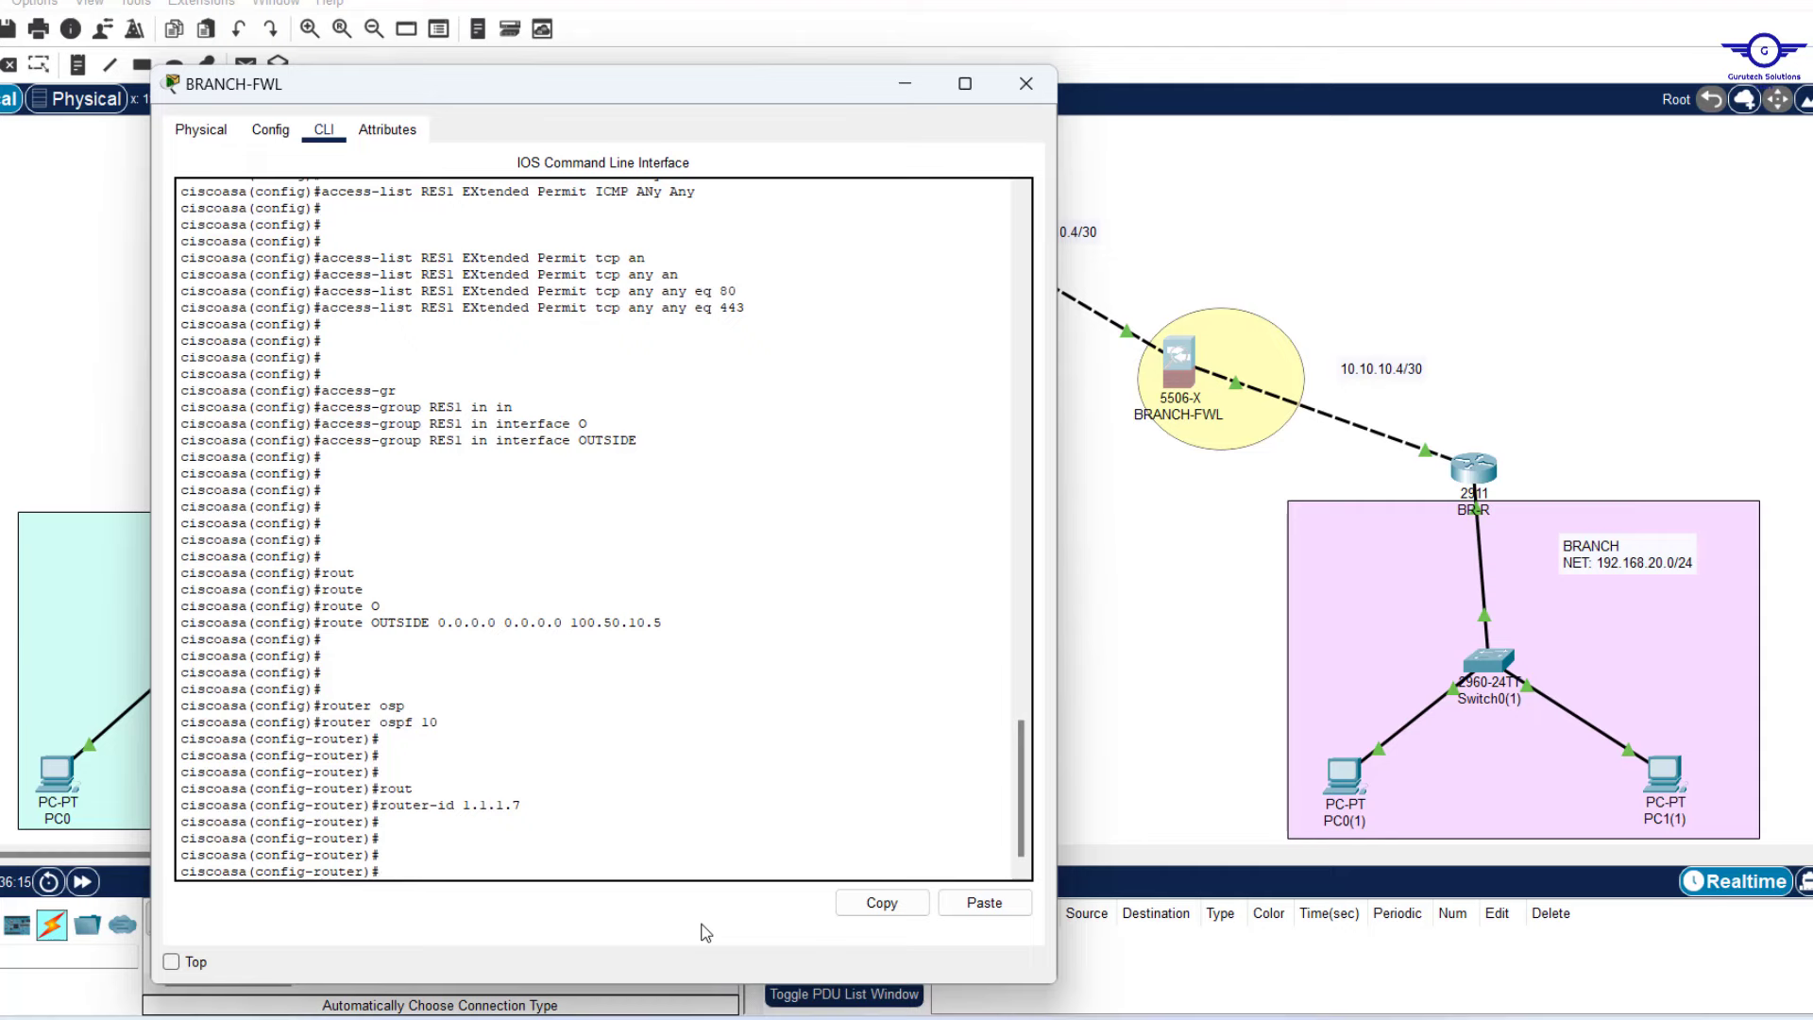
{"action": "type", "text": "net"}
{"action": "key", "text": "Tab"}
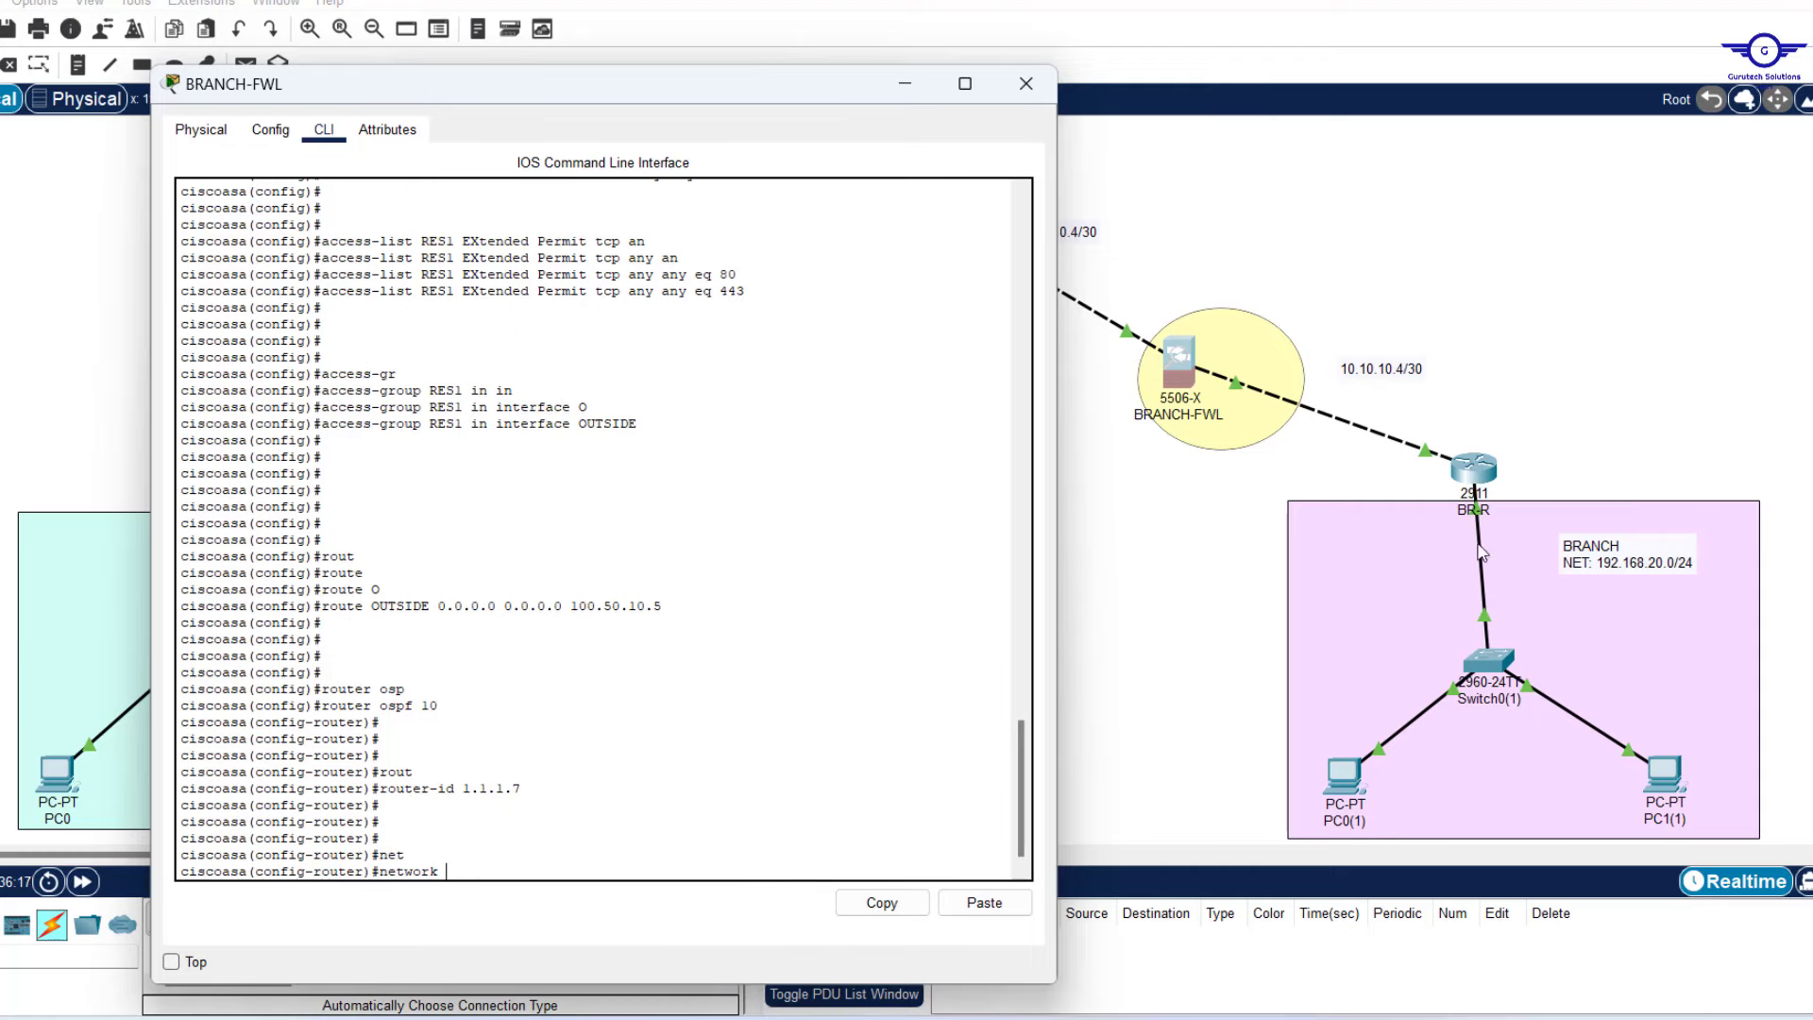
{"action": "left_click_drag", "start_coordinate": [657, 98], "coordinate": [555, 94]}
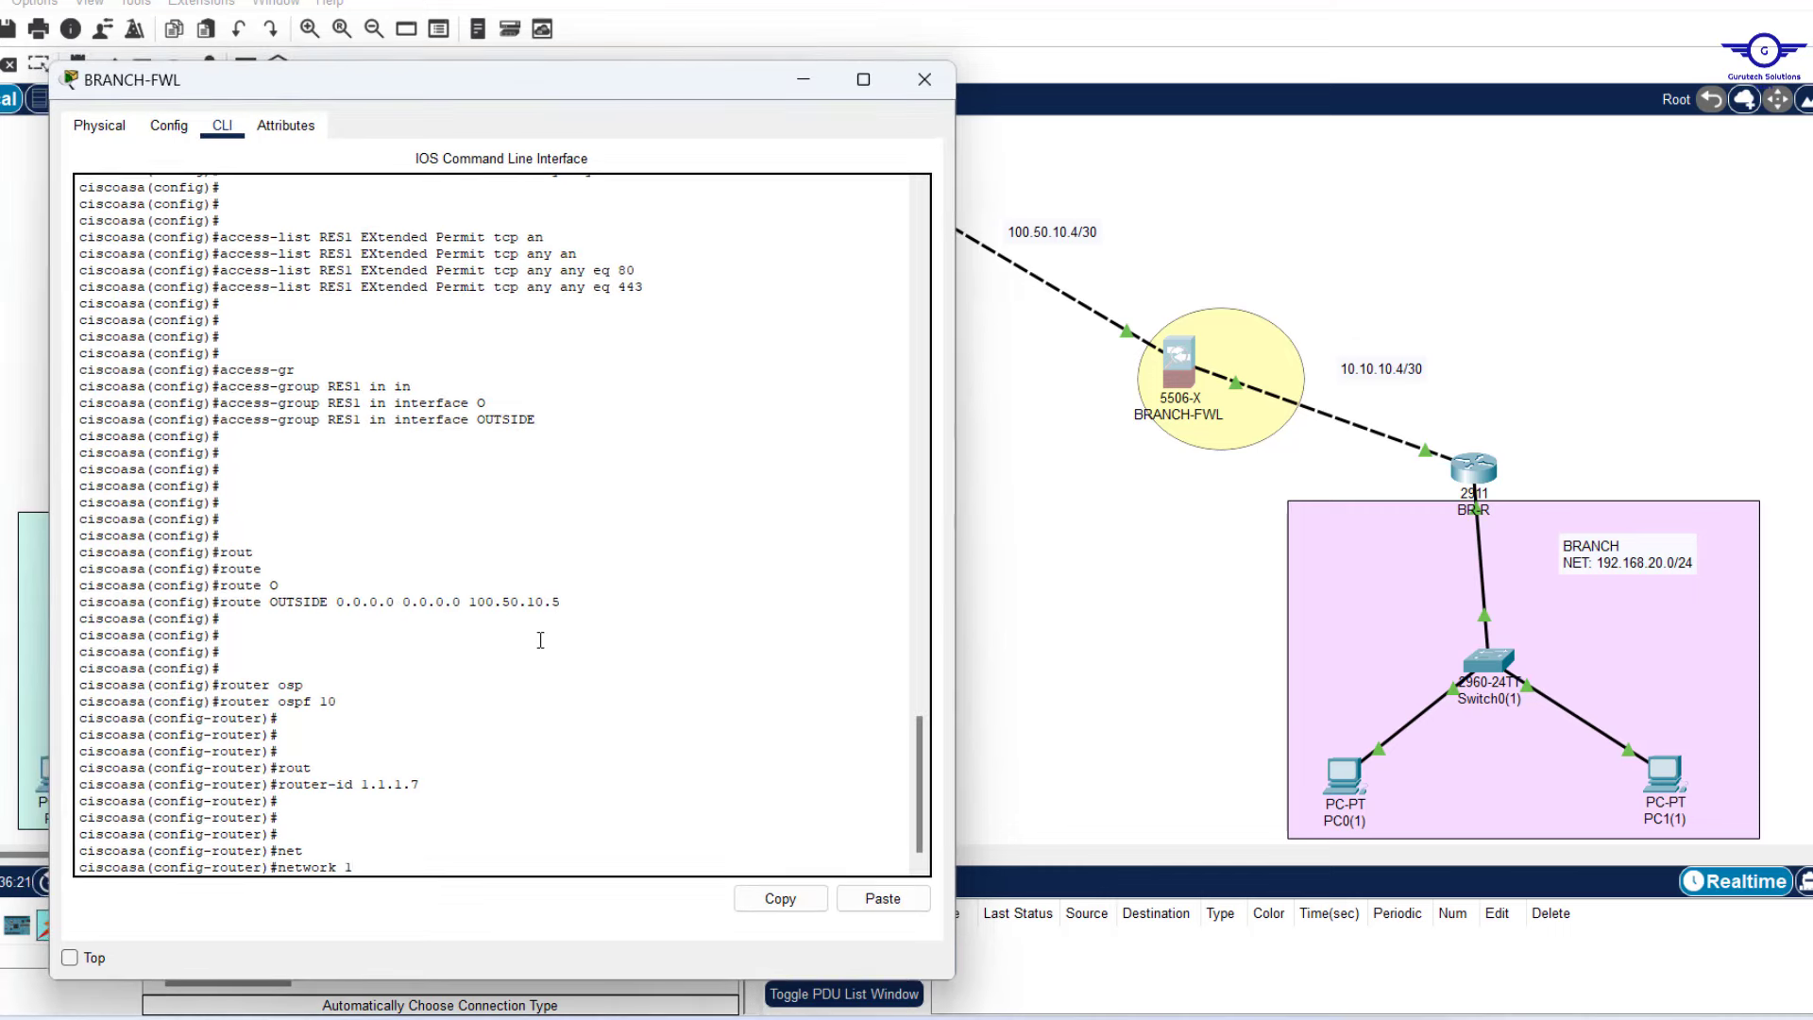
{"action": "type", "text": "100.50."}
{"action": "type", "text": "10."}
{"action": "type", "text": "4"}
{"action": "type", "text": " 255.2"}
{"action": "type", "text": "55.255.255"}
{"action": "type", "text": "52"}
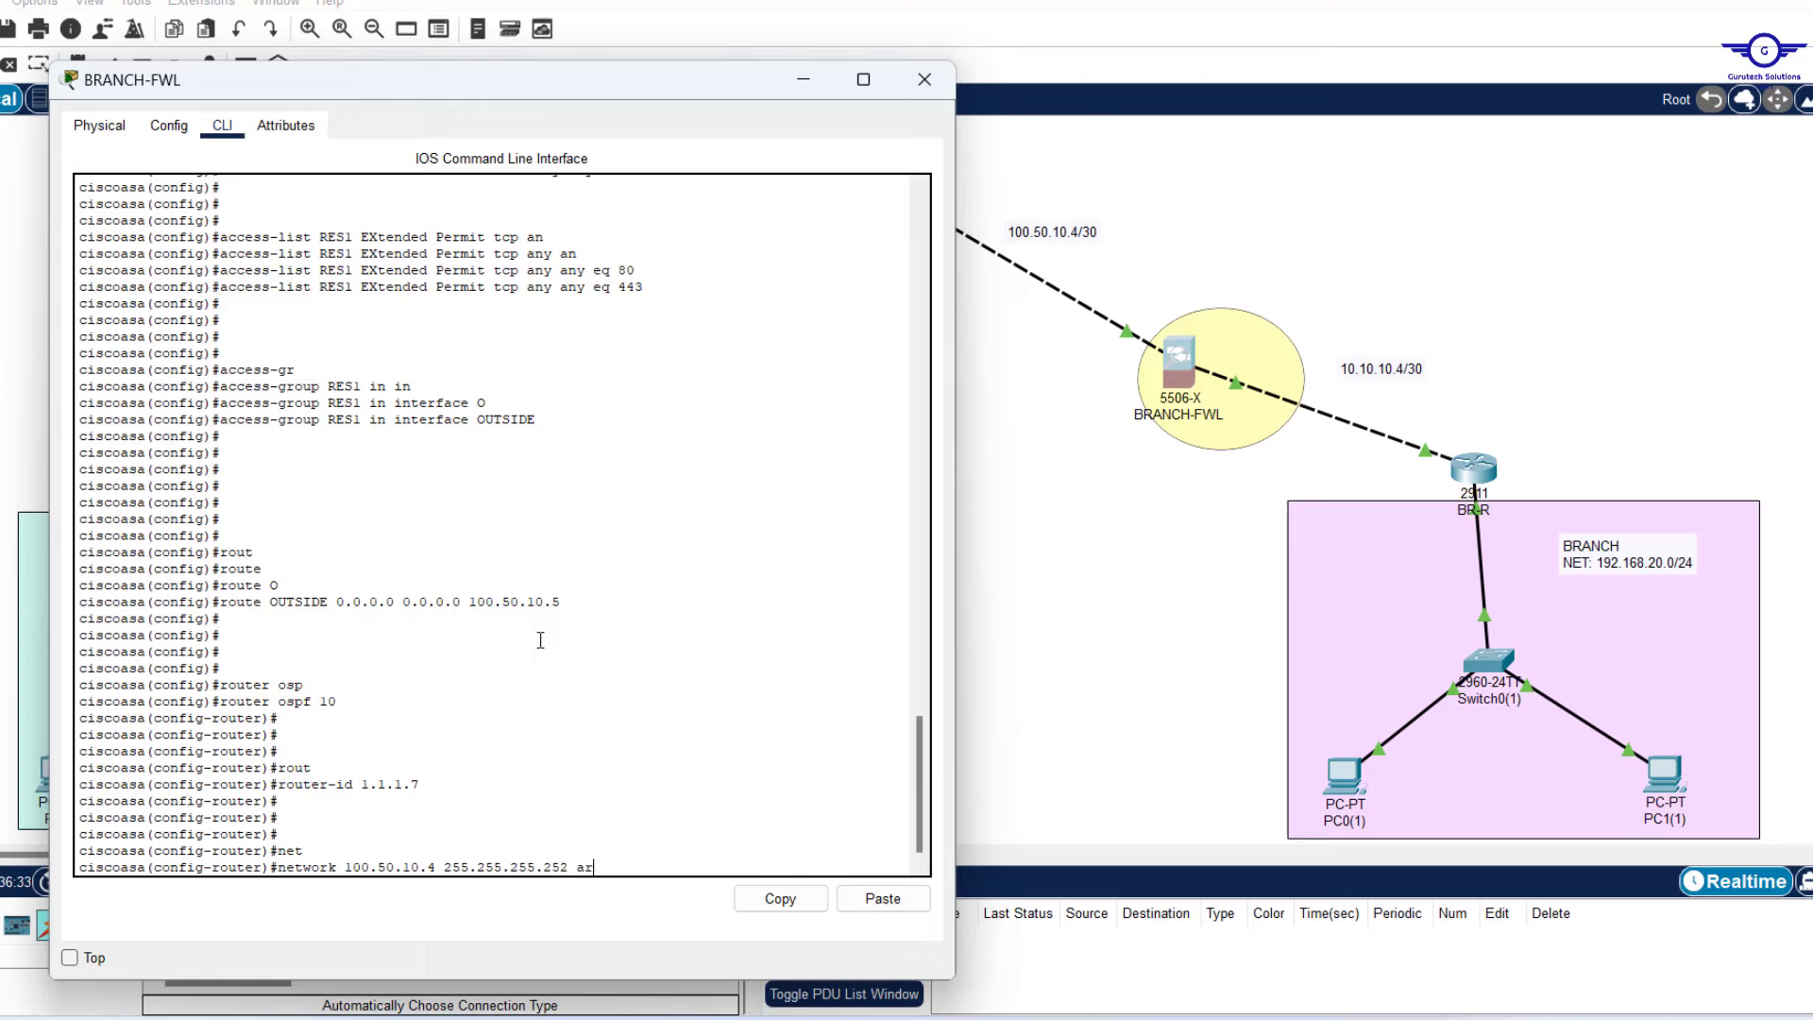
{"action": "type", "text": " ar"}
{"action": "key", "text": "Tab"}
{"action": "type", "text": "0"}
{"action": "key", "text": "Return"}
{"action": "key", "text": "Return"}
{"action": "key", "text": "Return"}
{"action": "key", "text": "Return"}
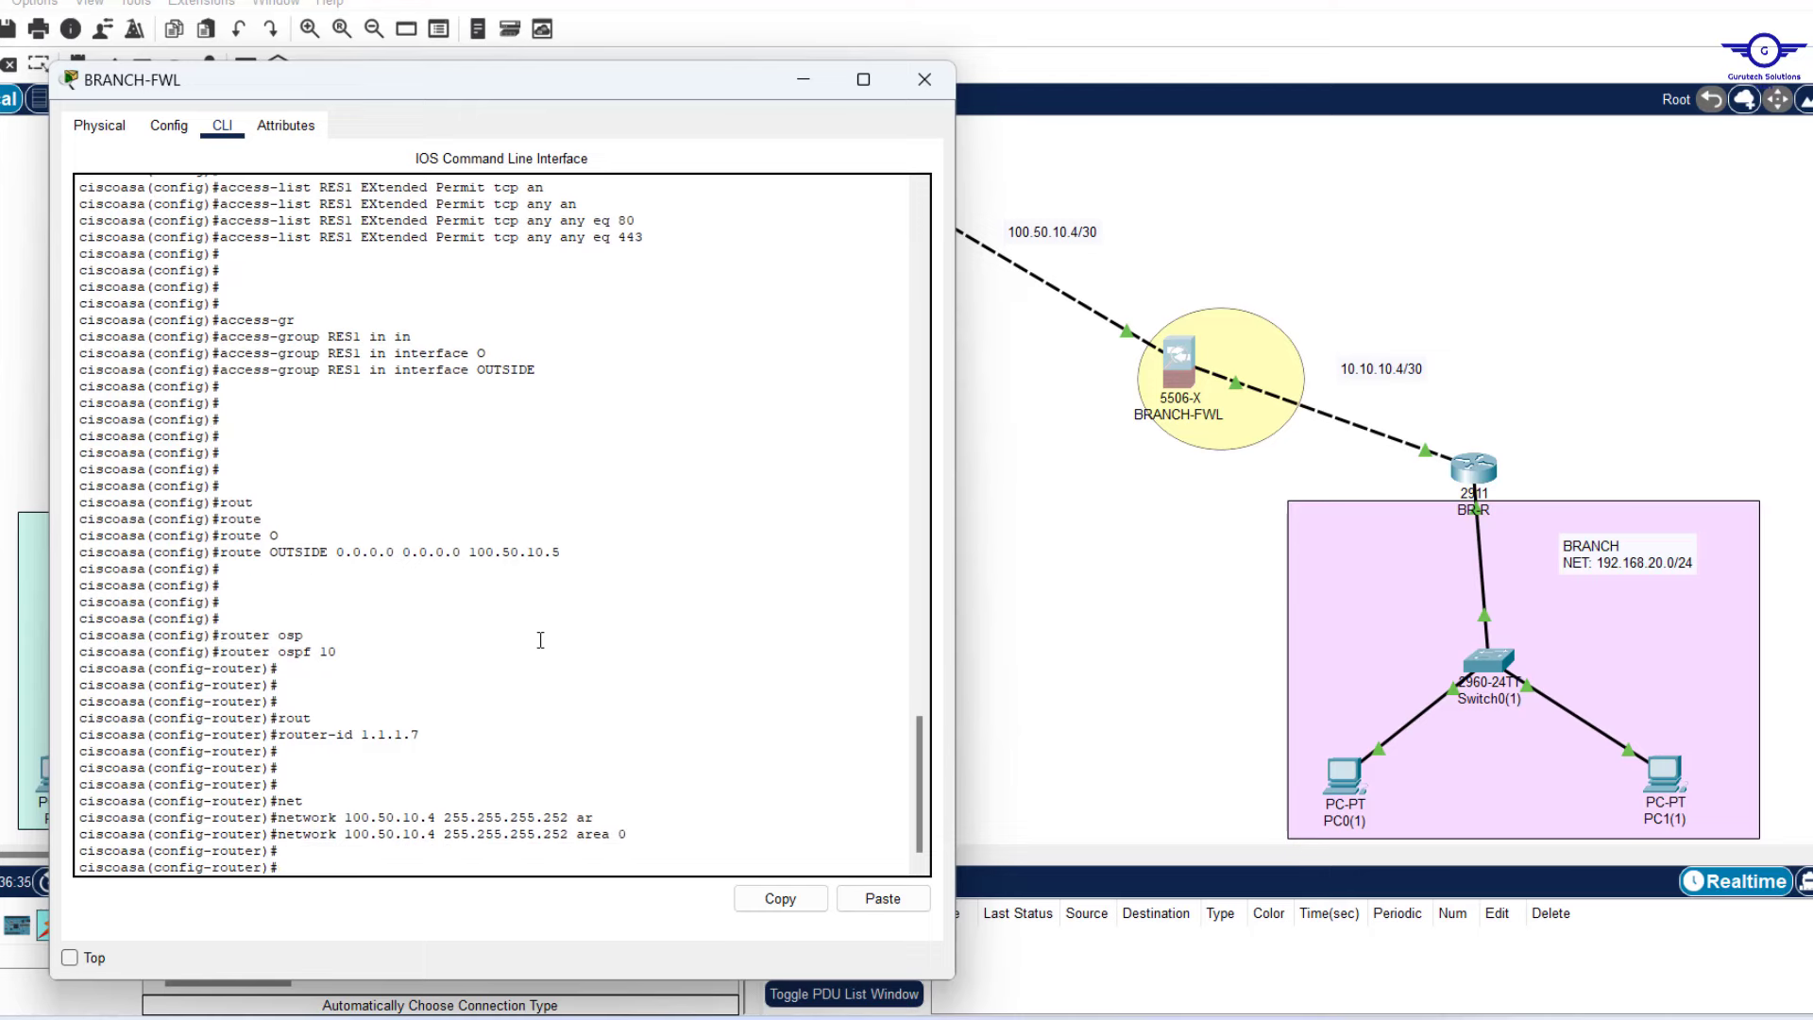
{"action": "key", "text": "Up"}
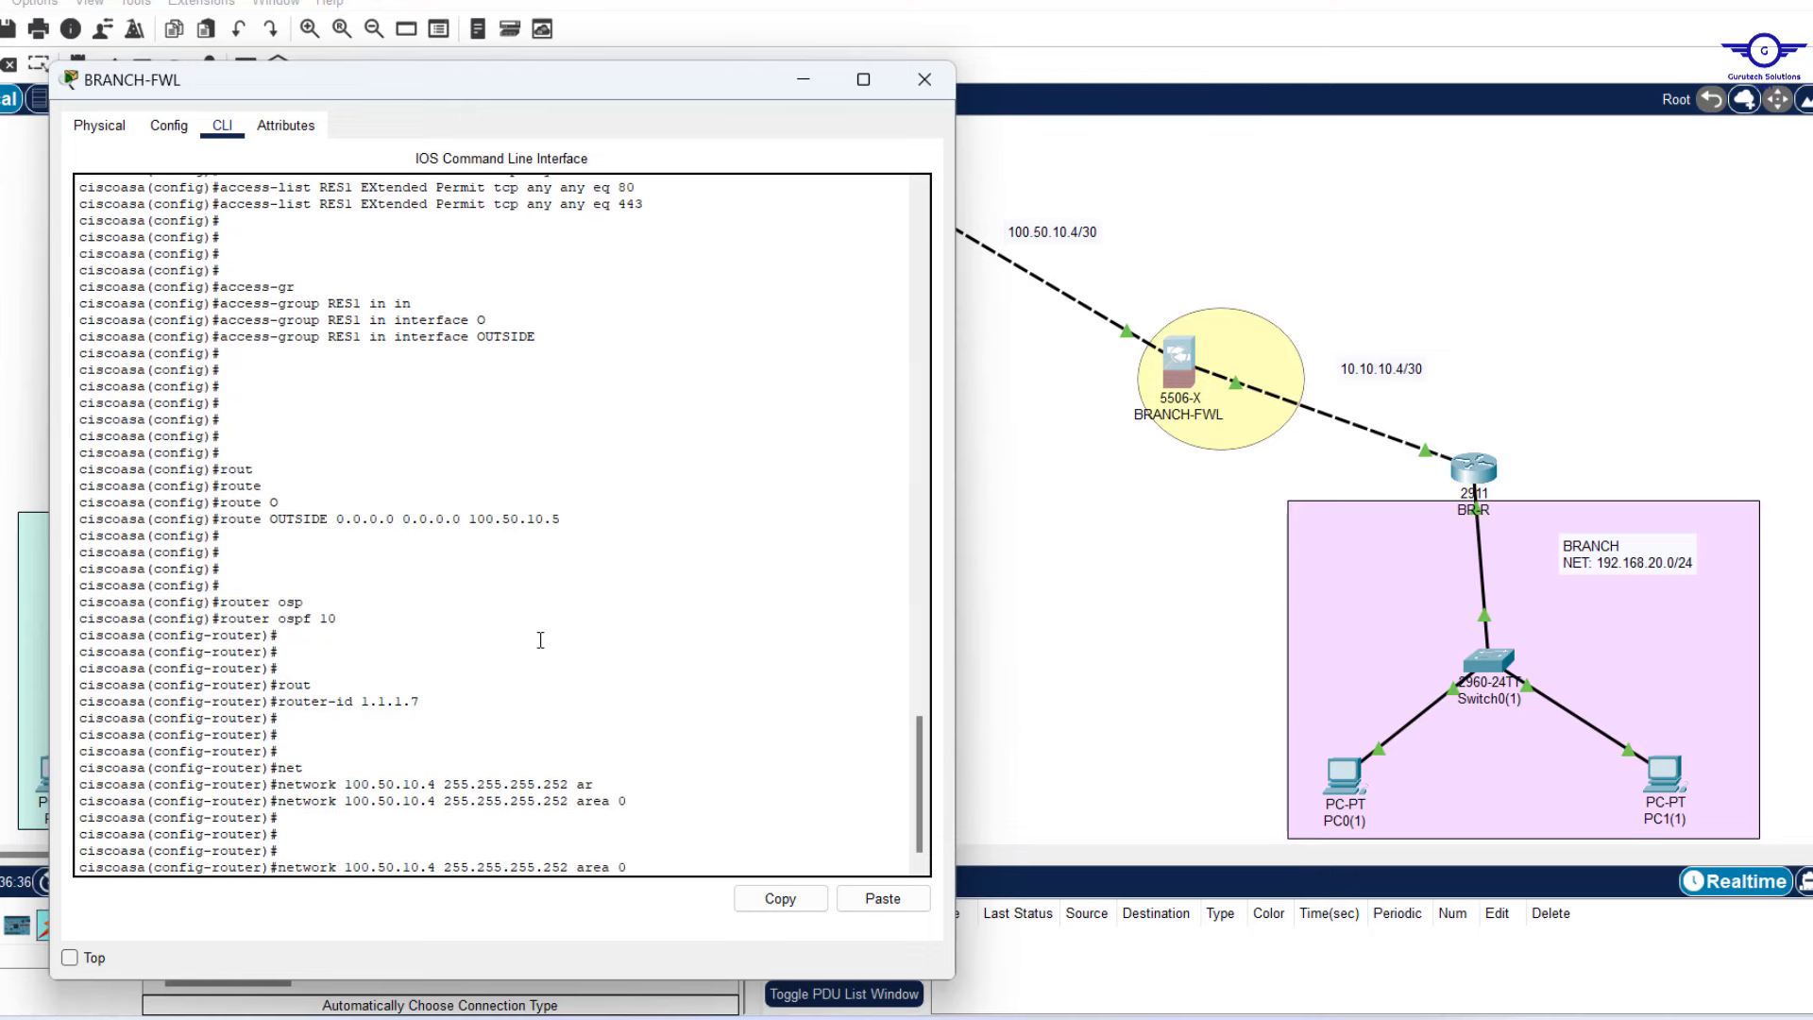
{"action": "key", "text": "Left"}
{"action": "key", "text": "Left"}
{"action": "key", "text": "Left"}
{"action": "key", "text": "Left"}
{"action": "key", "text": "Left"}
{"action": "key", "text": "Left"}
{"action": "key", "text": "BackSpace"}
{"action": "type", "text": "1"}
{"action": "key", "text": "BackSpace"}
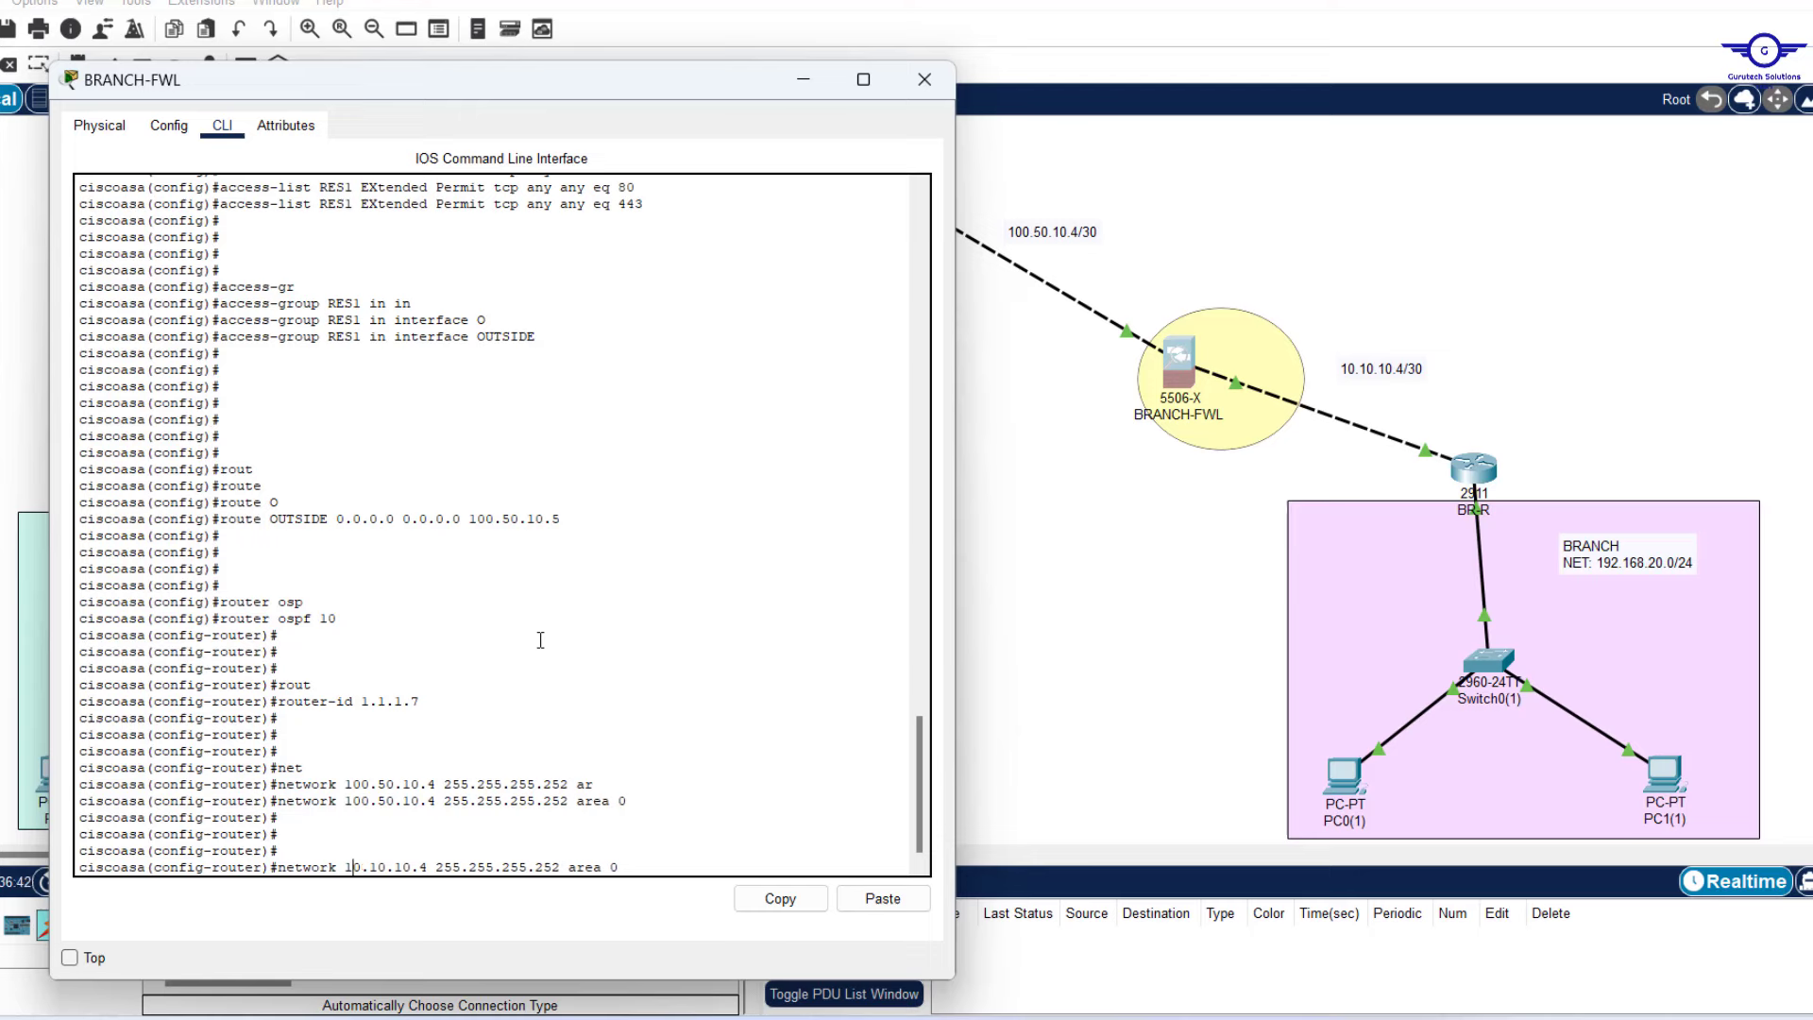
{"action": "key", "text": "Return"}
{"action": "key", "text": "Return"}
{"action": "key", "text": "Return"}
{"action": "key", "text": "Return"}
{"action": "key", "text": "Return"}
Exit OSPF mode, save with 'wr mem', minimize BRANCH-FWL and reopen HQ-FWL's CLI.
{"action": "type", "text": "er)#e"}
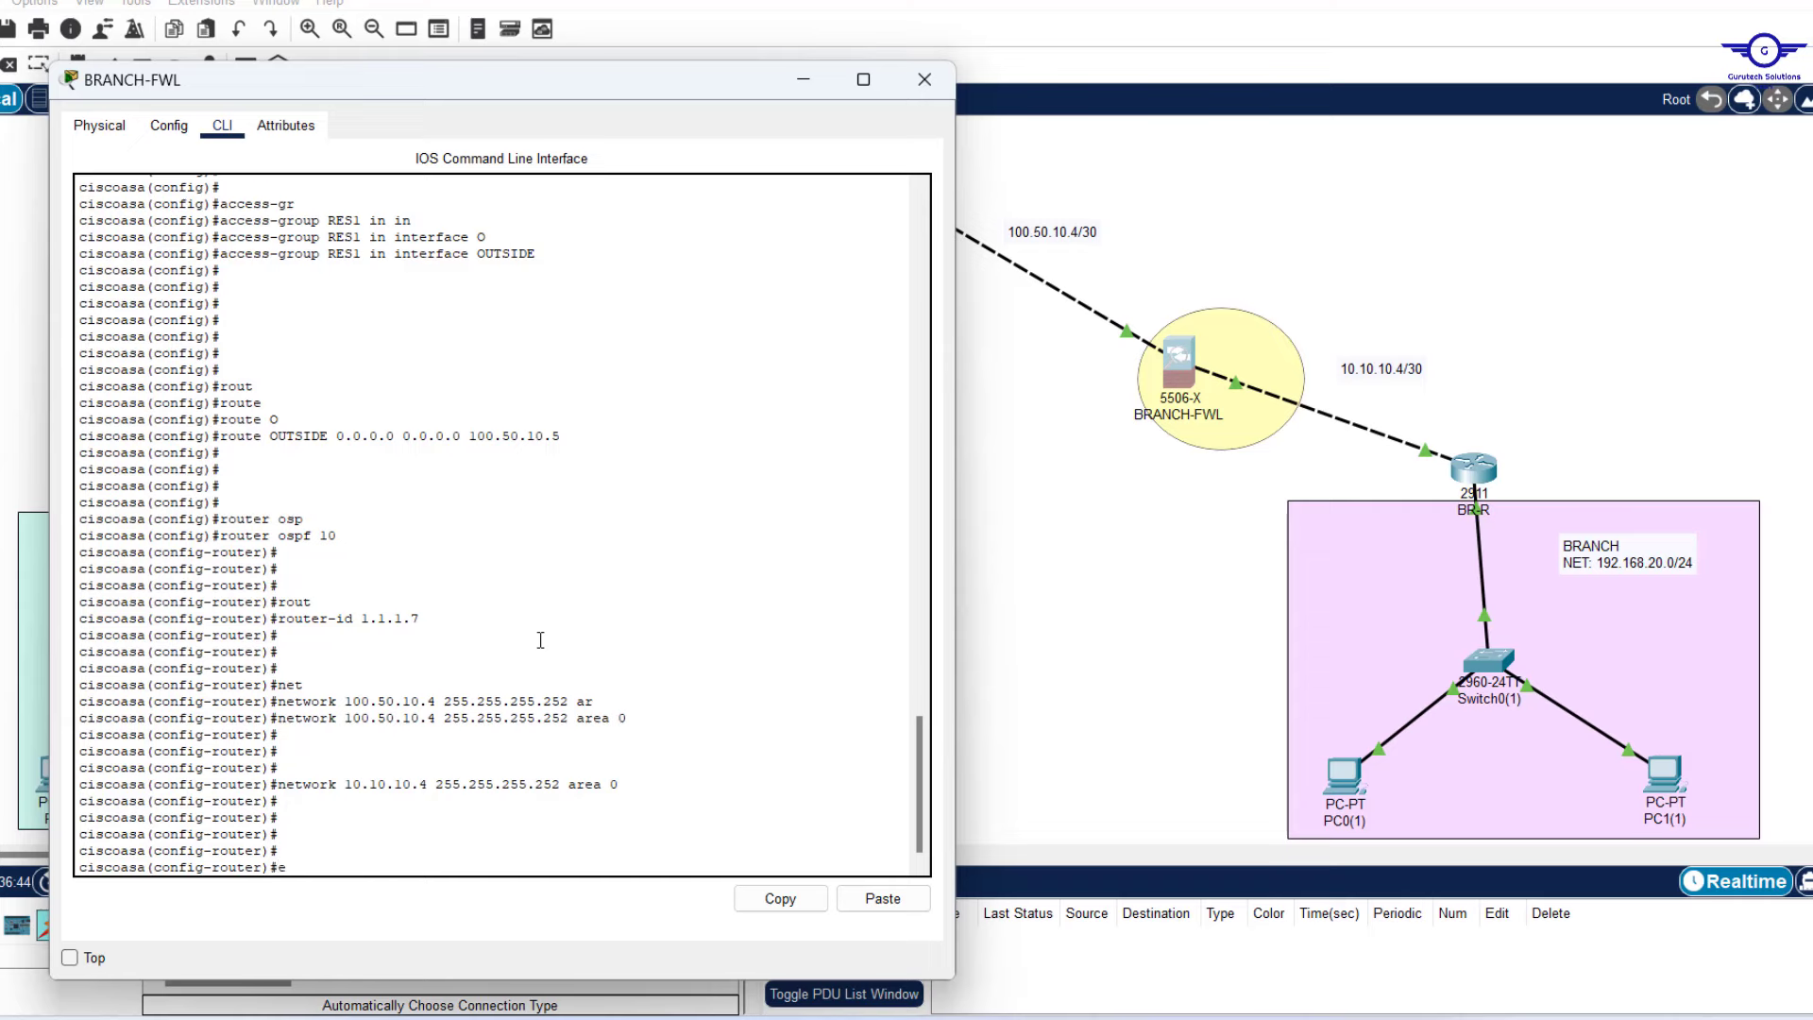
{"action": "type", "text": "x"}
{"action": "key", "text": "Return"}
{"action": "key", "text": "Return"}
{"action": "key", "text": "Return"}
{"action": "key", "text": "Return"}
{"action": "key", "text": "Return"}
{"action": "type", "text": "wr m"}
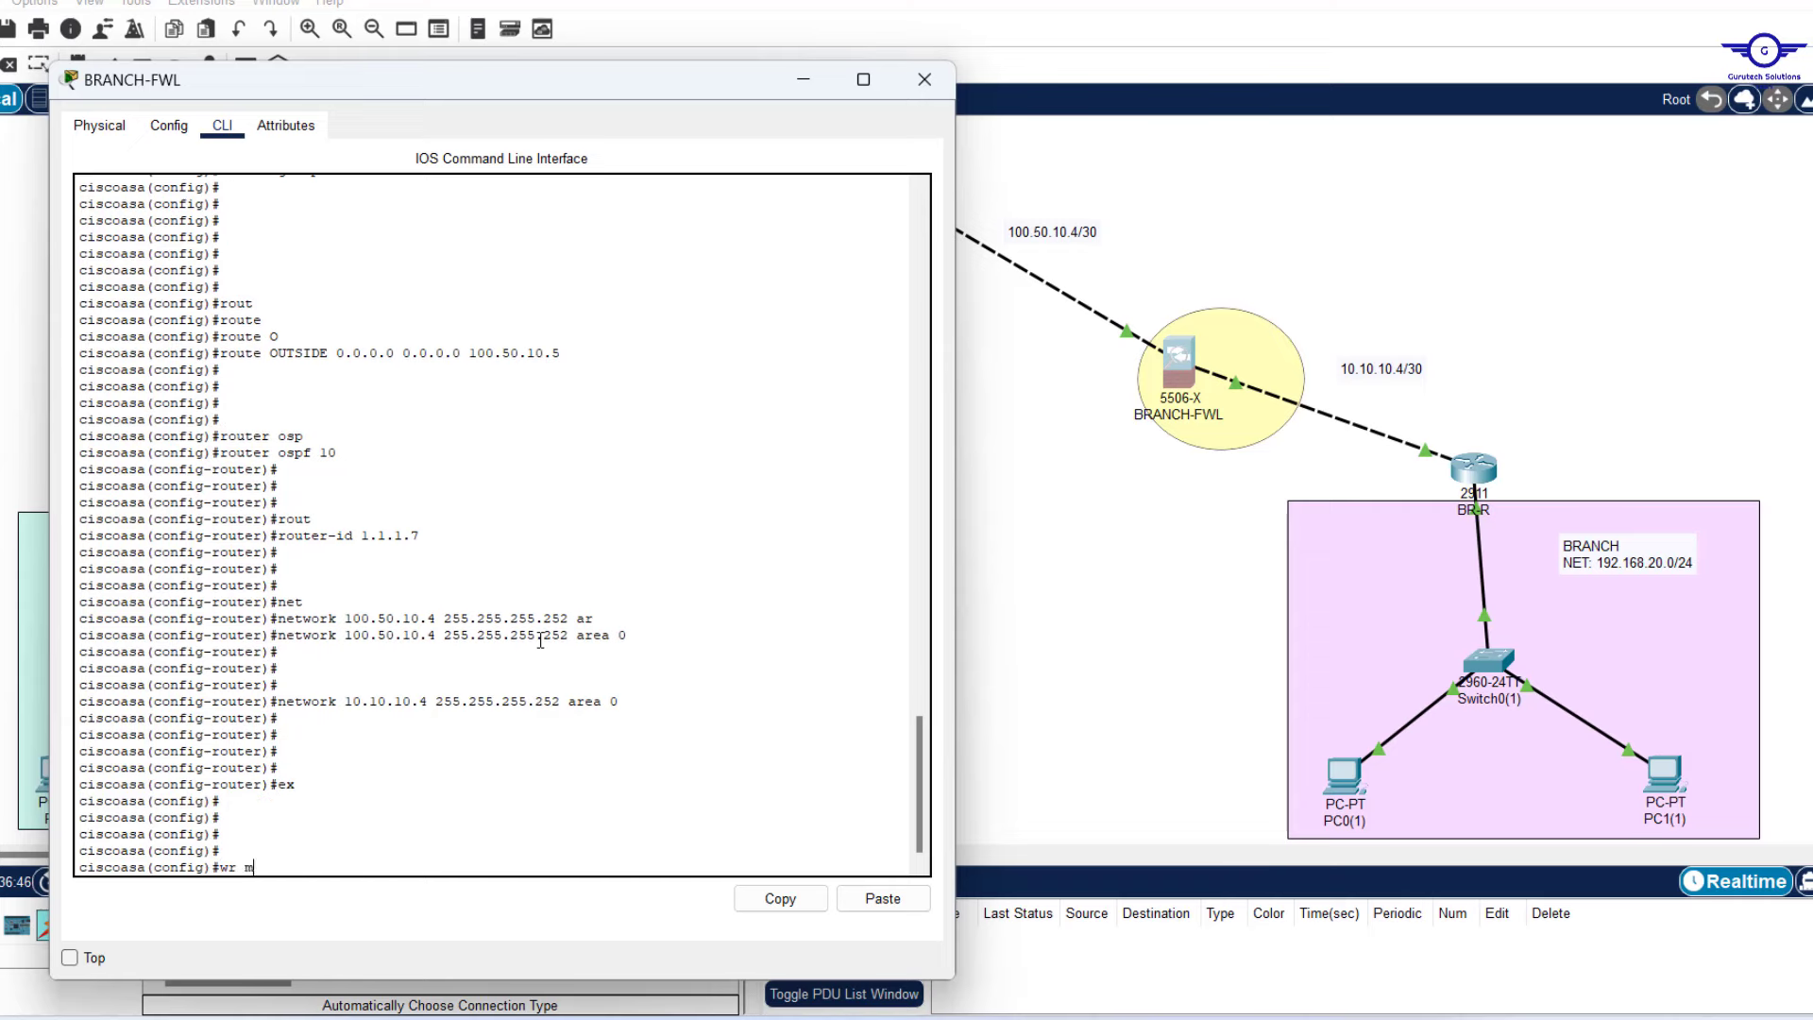
{"action": "type", "text": "em"}
{"action": "key", "text": "Return"}
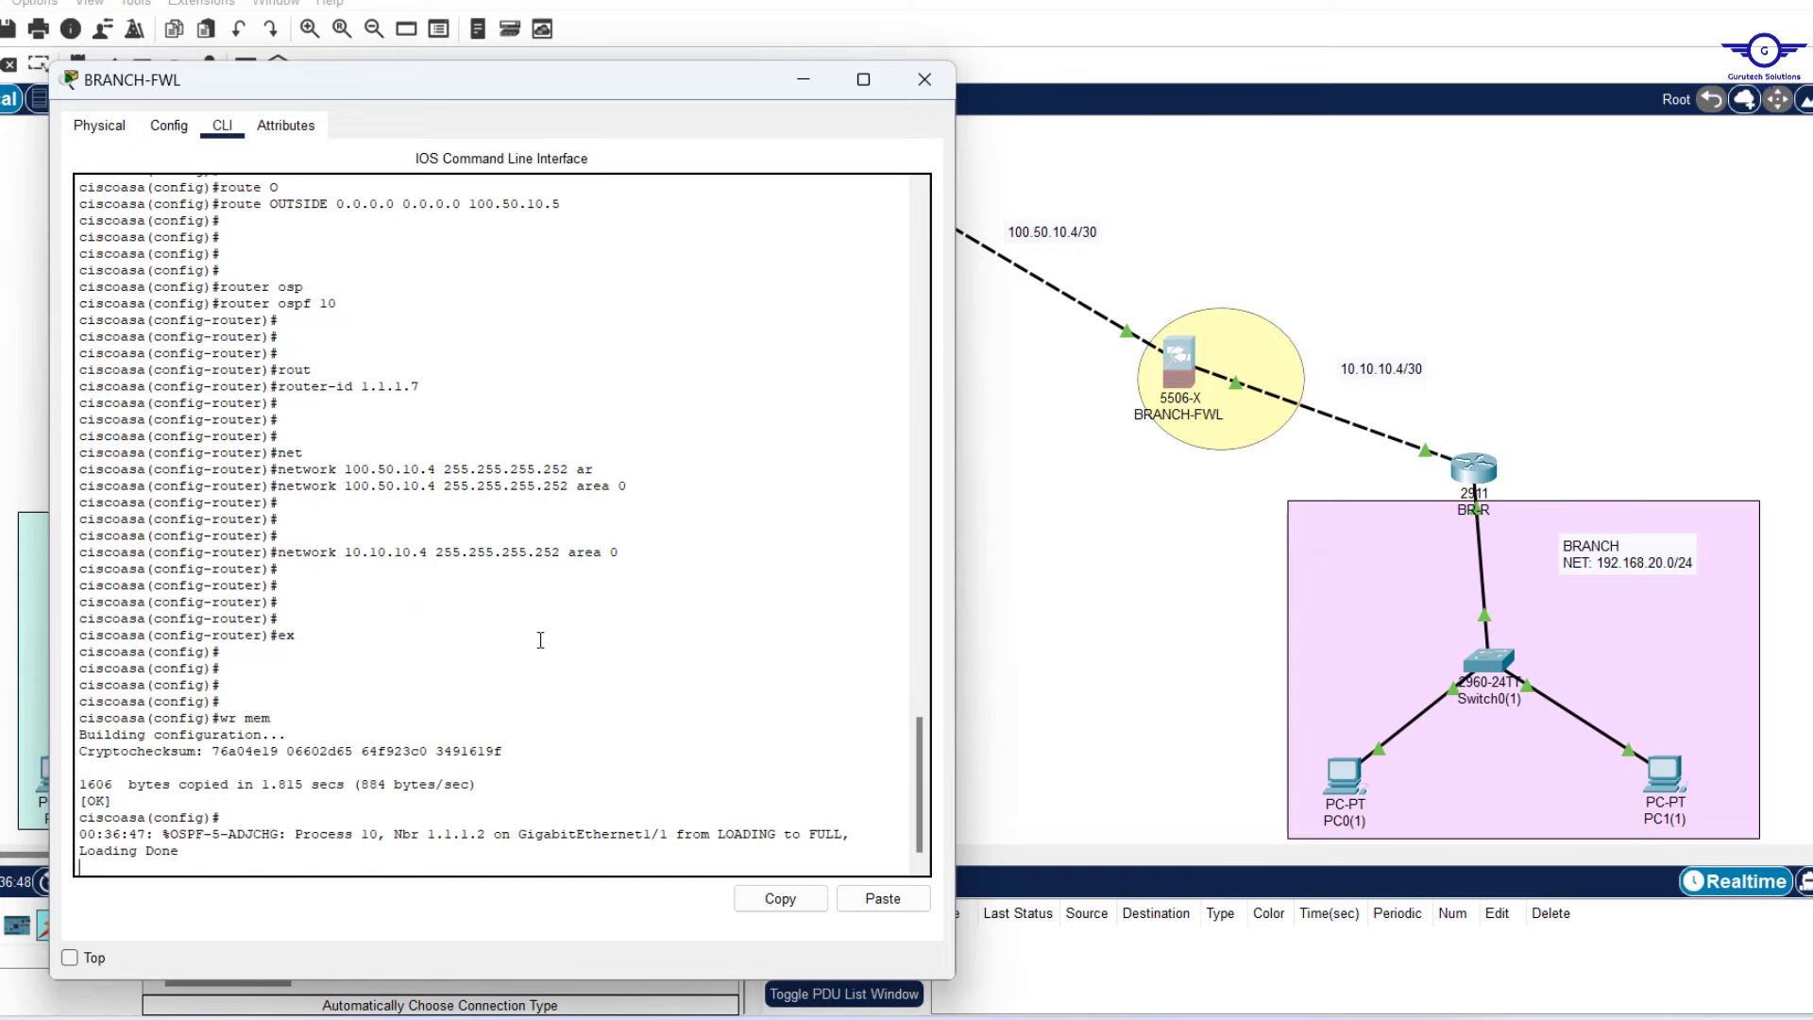
{"action": "key", "text": "Return"}
{"action": "key", "text": "Return"}
{"action": "key", "text": "Return"}
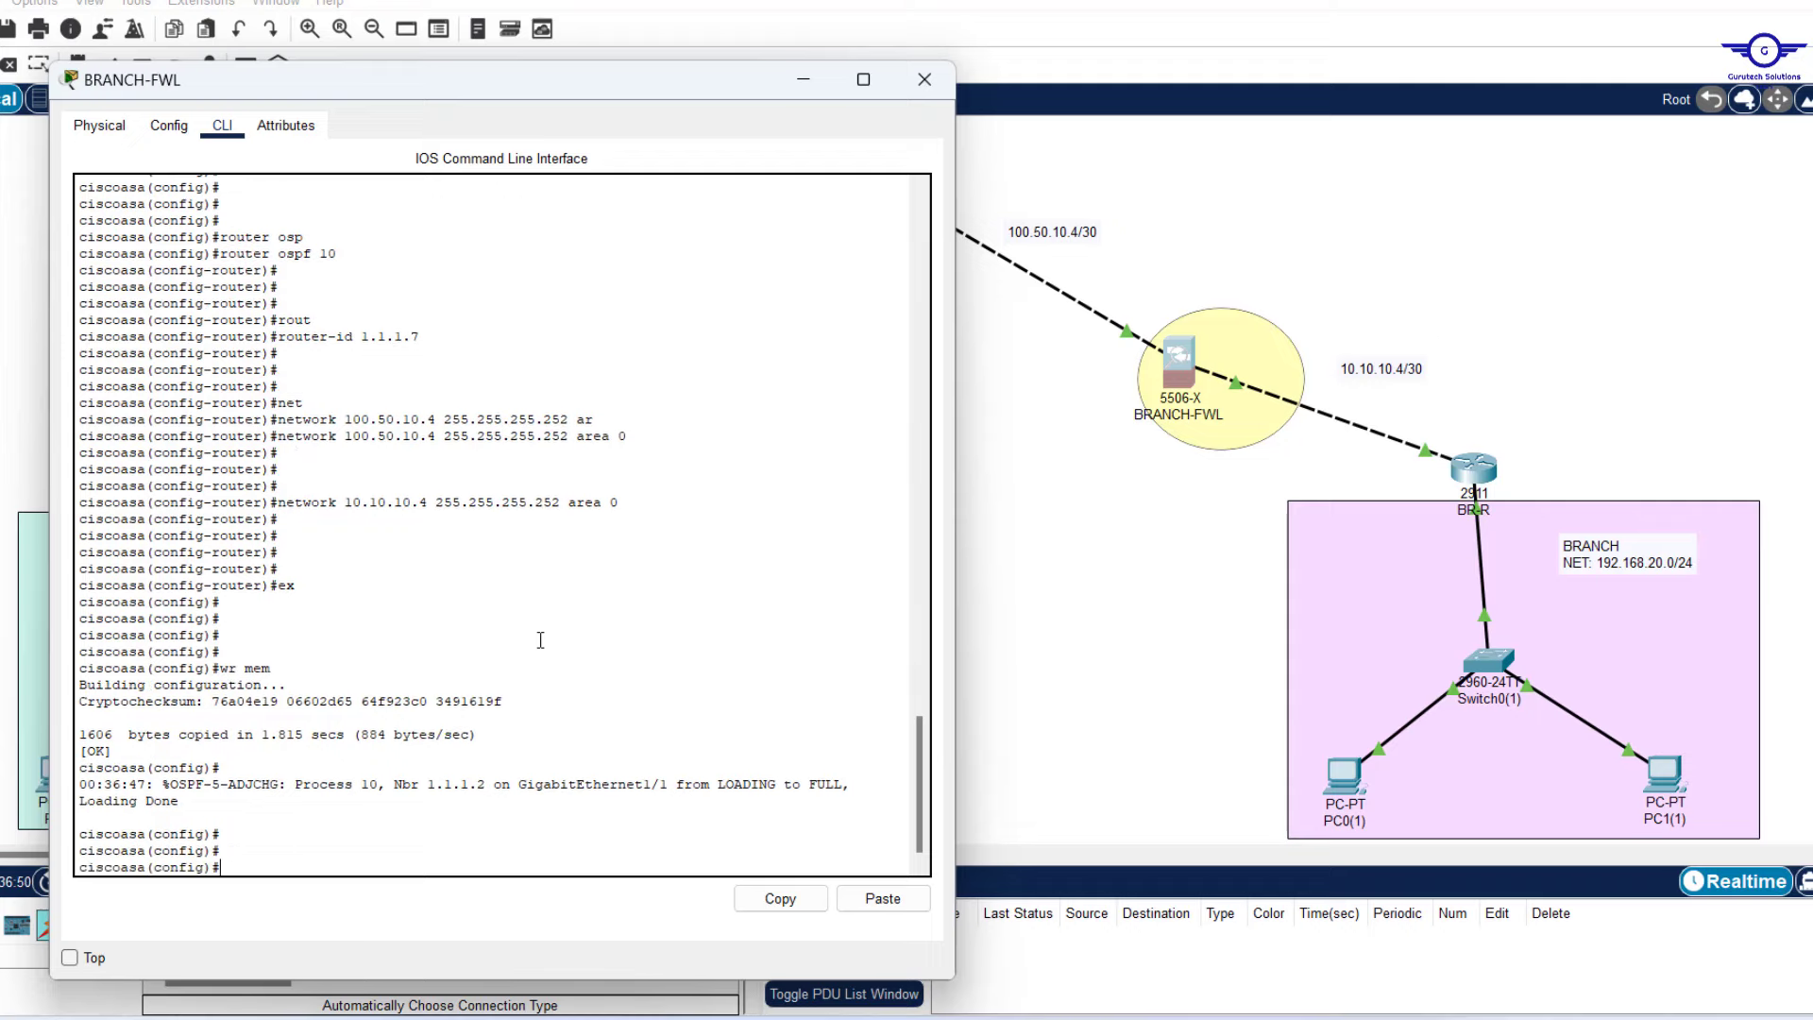
{"action": "left_click", "coordinate": [806, 91]}
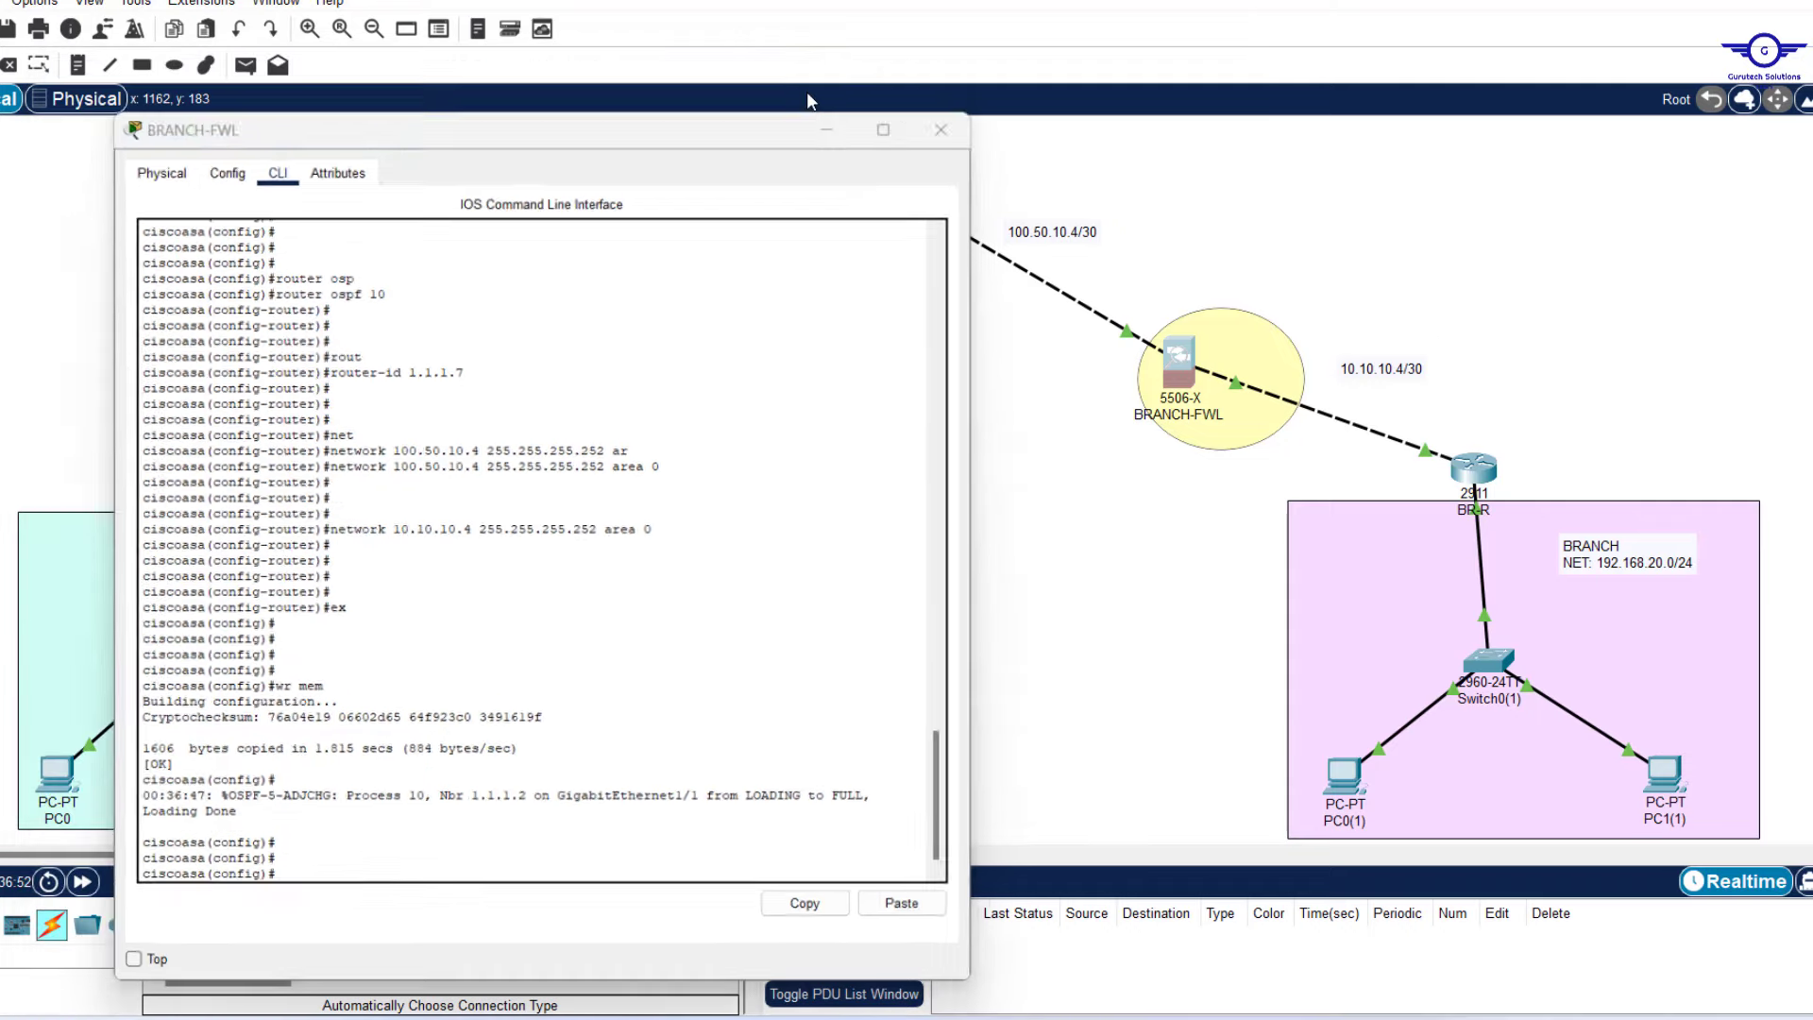
{"action": "left_click", "coordinate": [607, 363]}
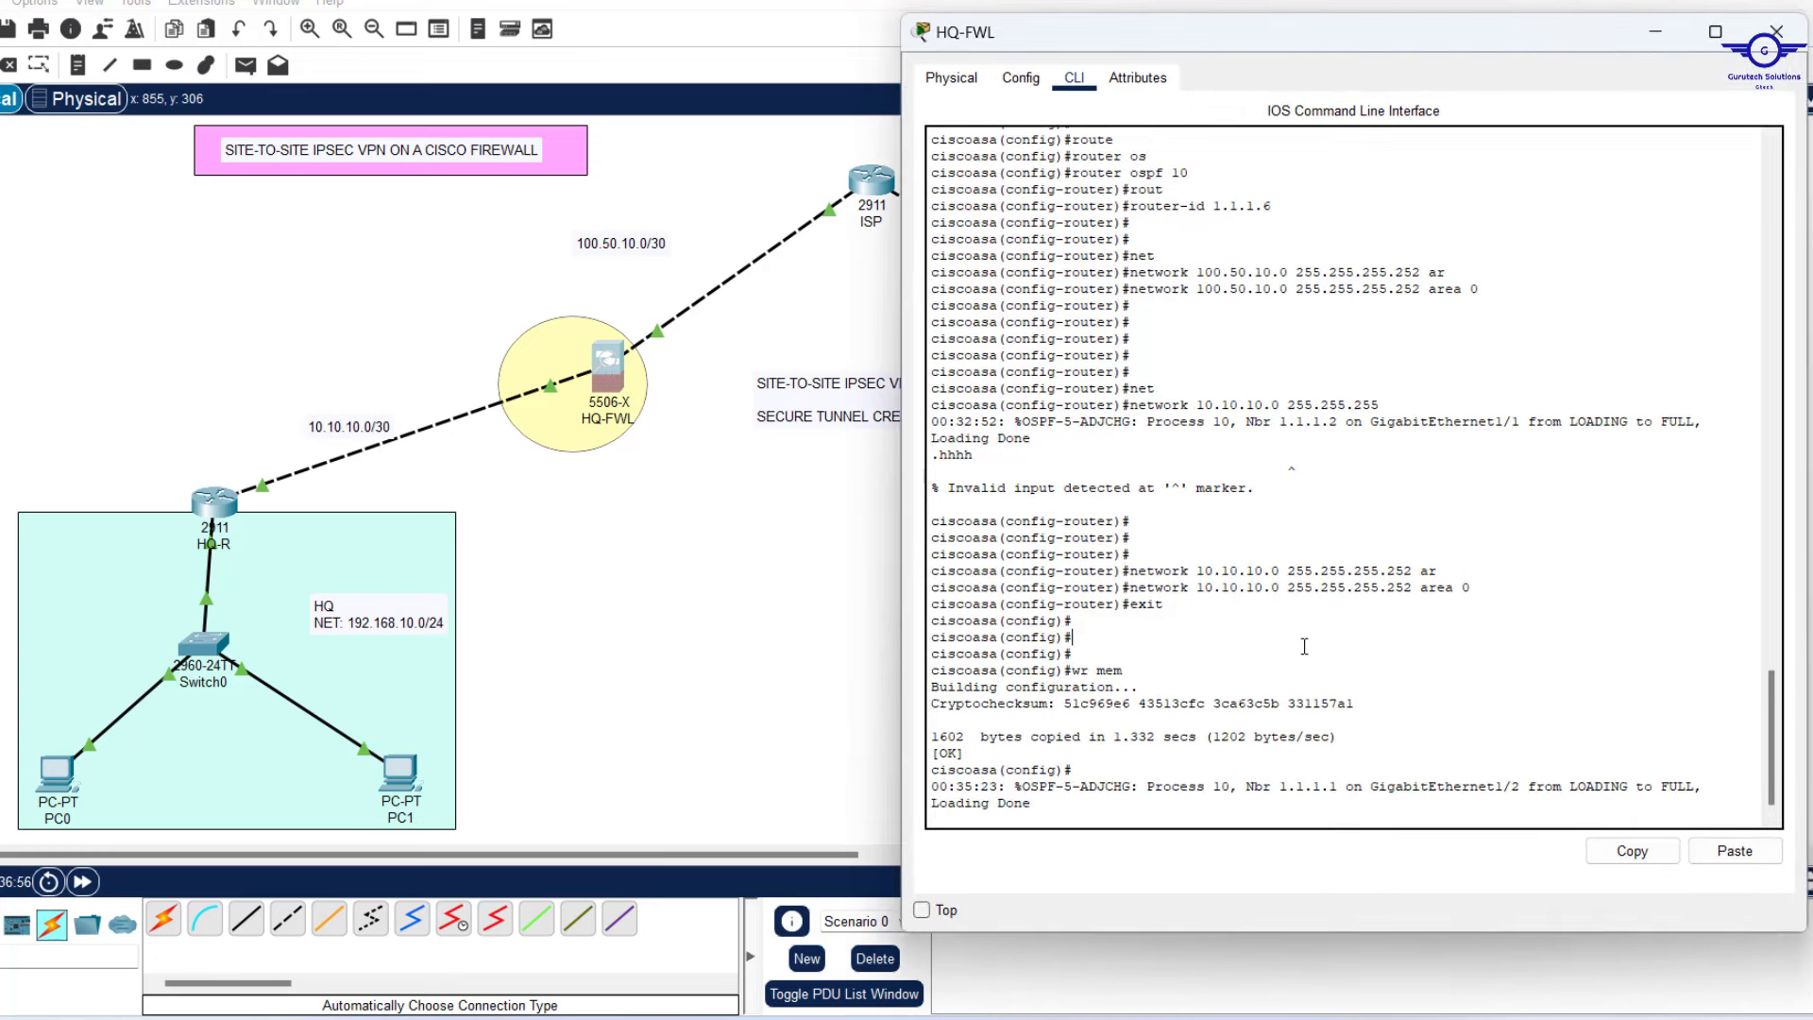
Confirm OSPF neighbours 1.1.1.1, 1.1.1.2 and 1.1.1.3 show FULL in the HQ-FWL and BRANCH-FWL logs.
{"action": "left_click_drag", "start_coordinate": [1246, 422], "coordinate": [1414, 437]}
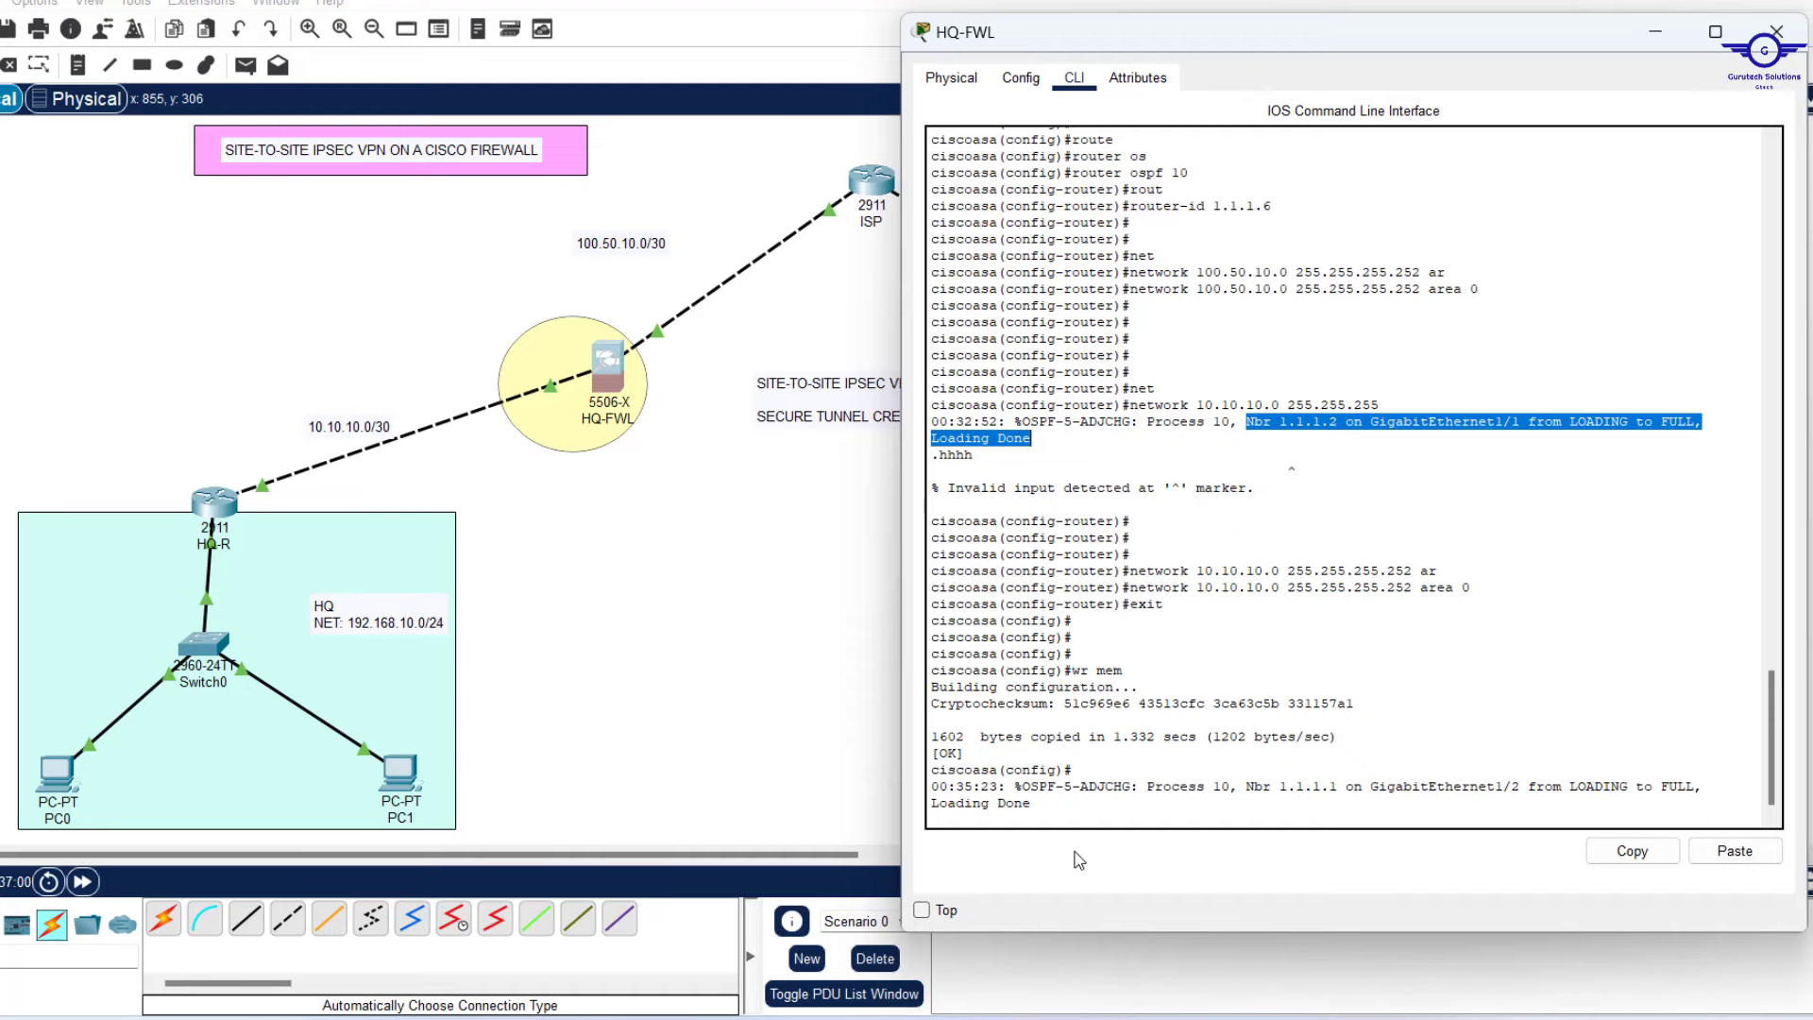
{"action": "left_click_drag", "start_coordinate": [1279, 787], "coordinate": [1405, 786]}
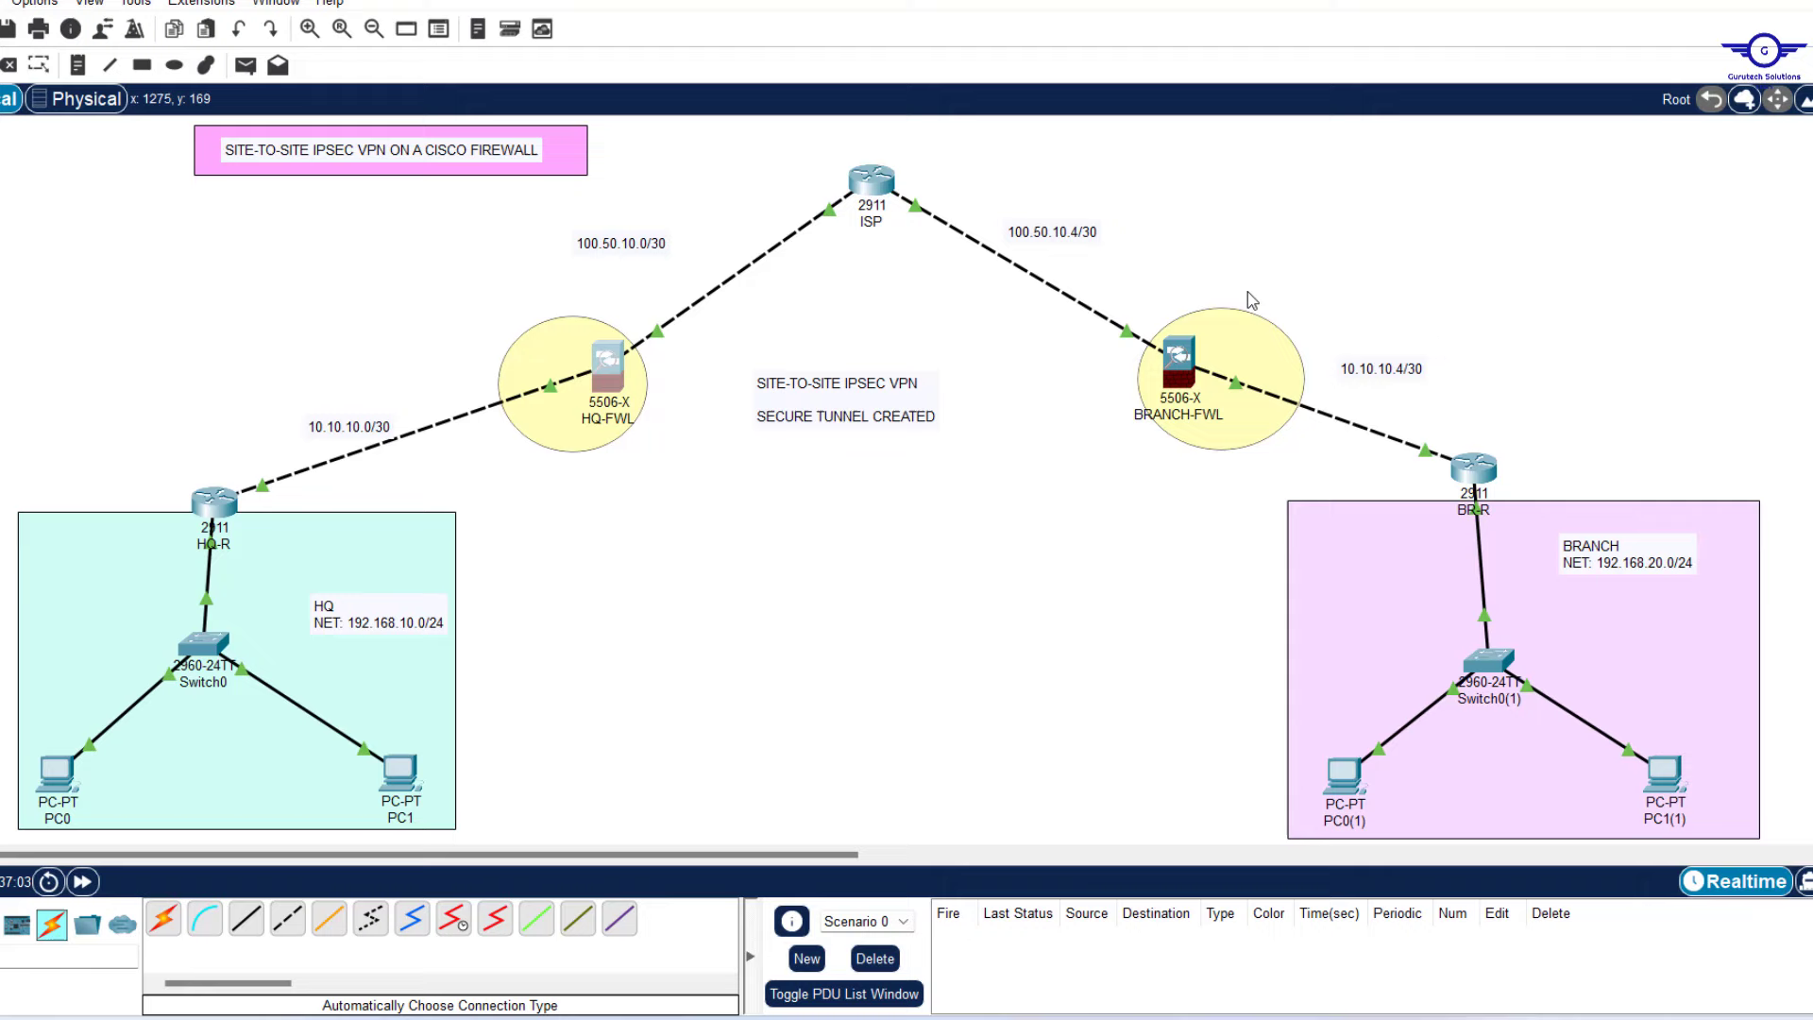
{"action": "left_click", "coordinate": [1179, 357]}
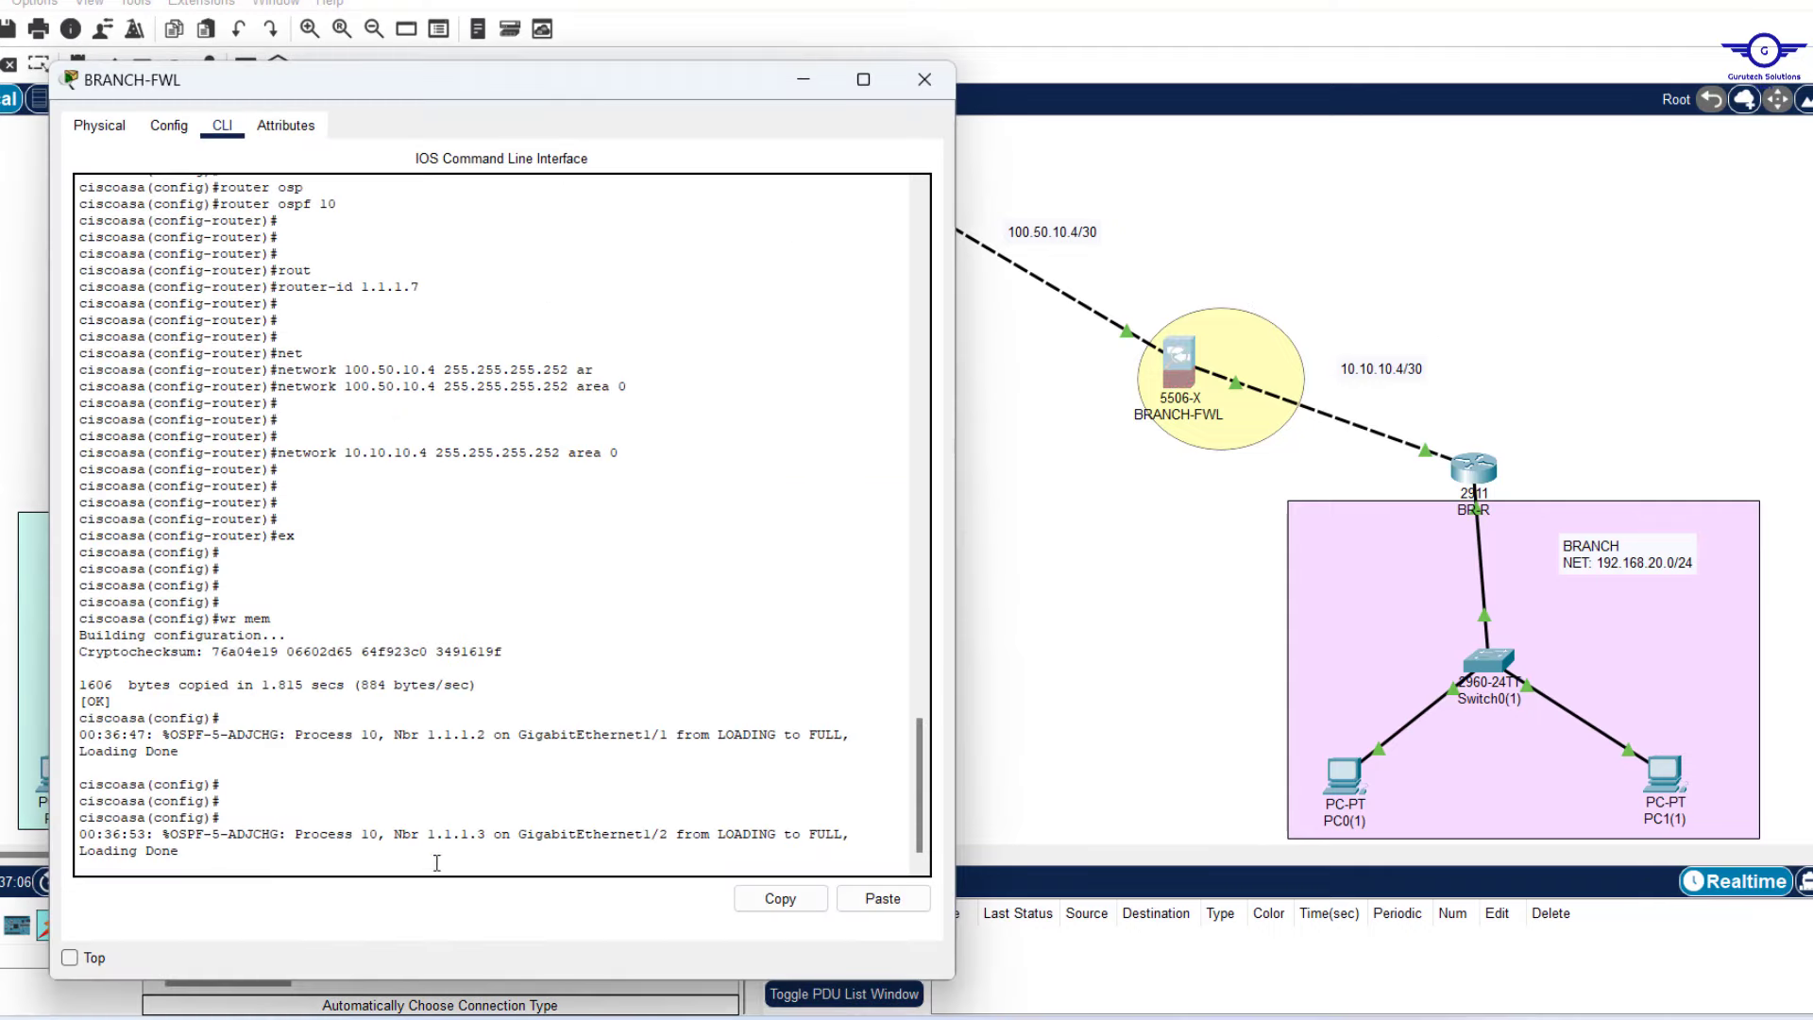
{"action": "left_click_drag", "start_coordinate": [427, 835], "coordinate": [490, 835]}
{"action": "left_click", "coordinate": [430, 718]}
Close the BRANCH-FWL window and mark step 8, end-to-end testing, as next in Notepad.
{"action": "left_click", "coordinate": [924, 80]}
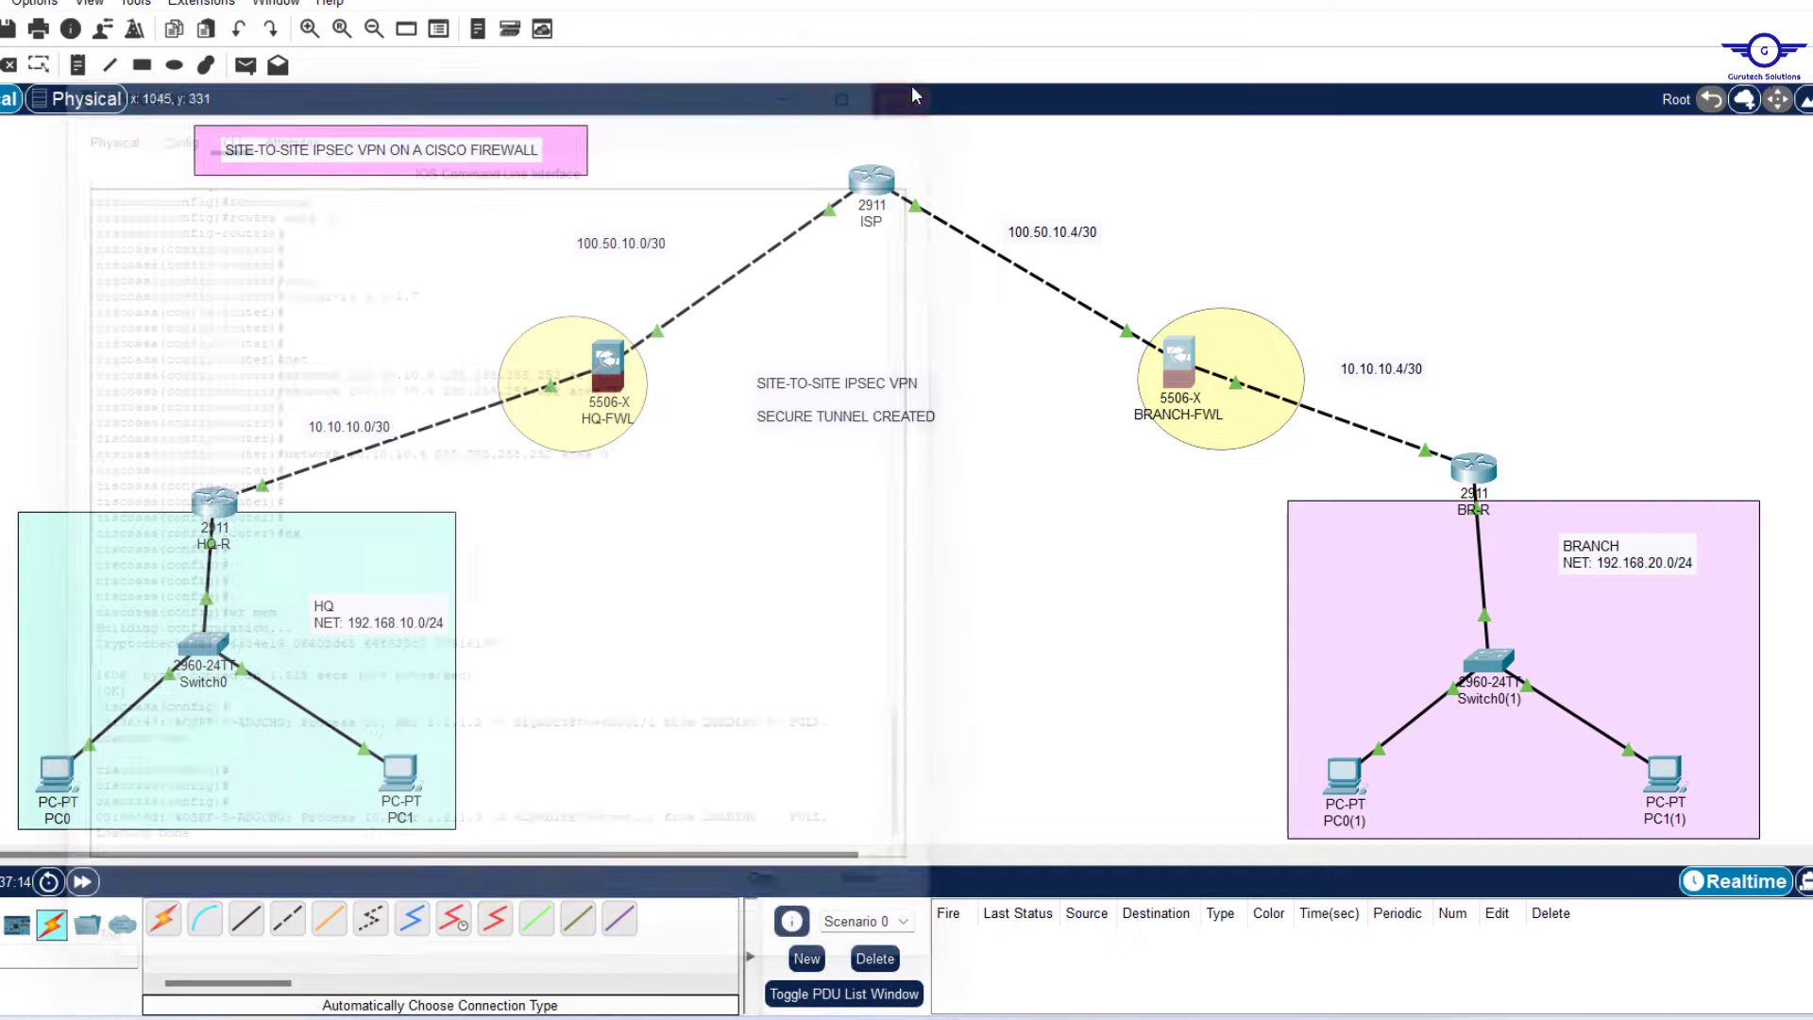
{"action": "key", "text": "alt+Tab"}
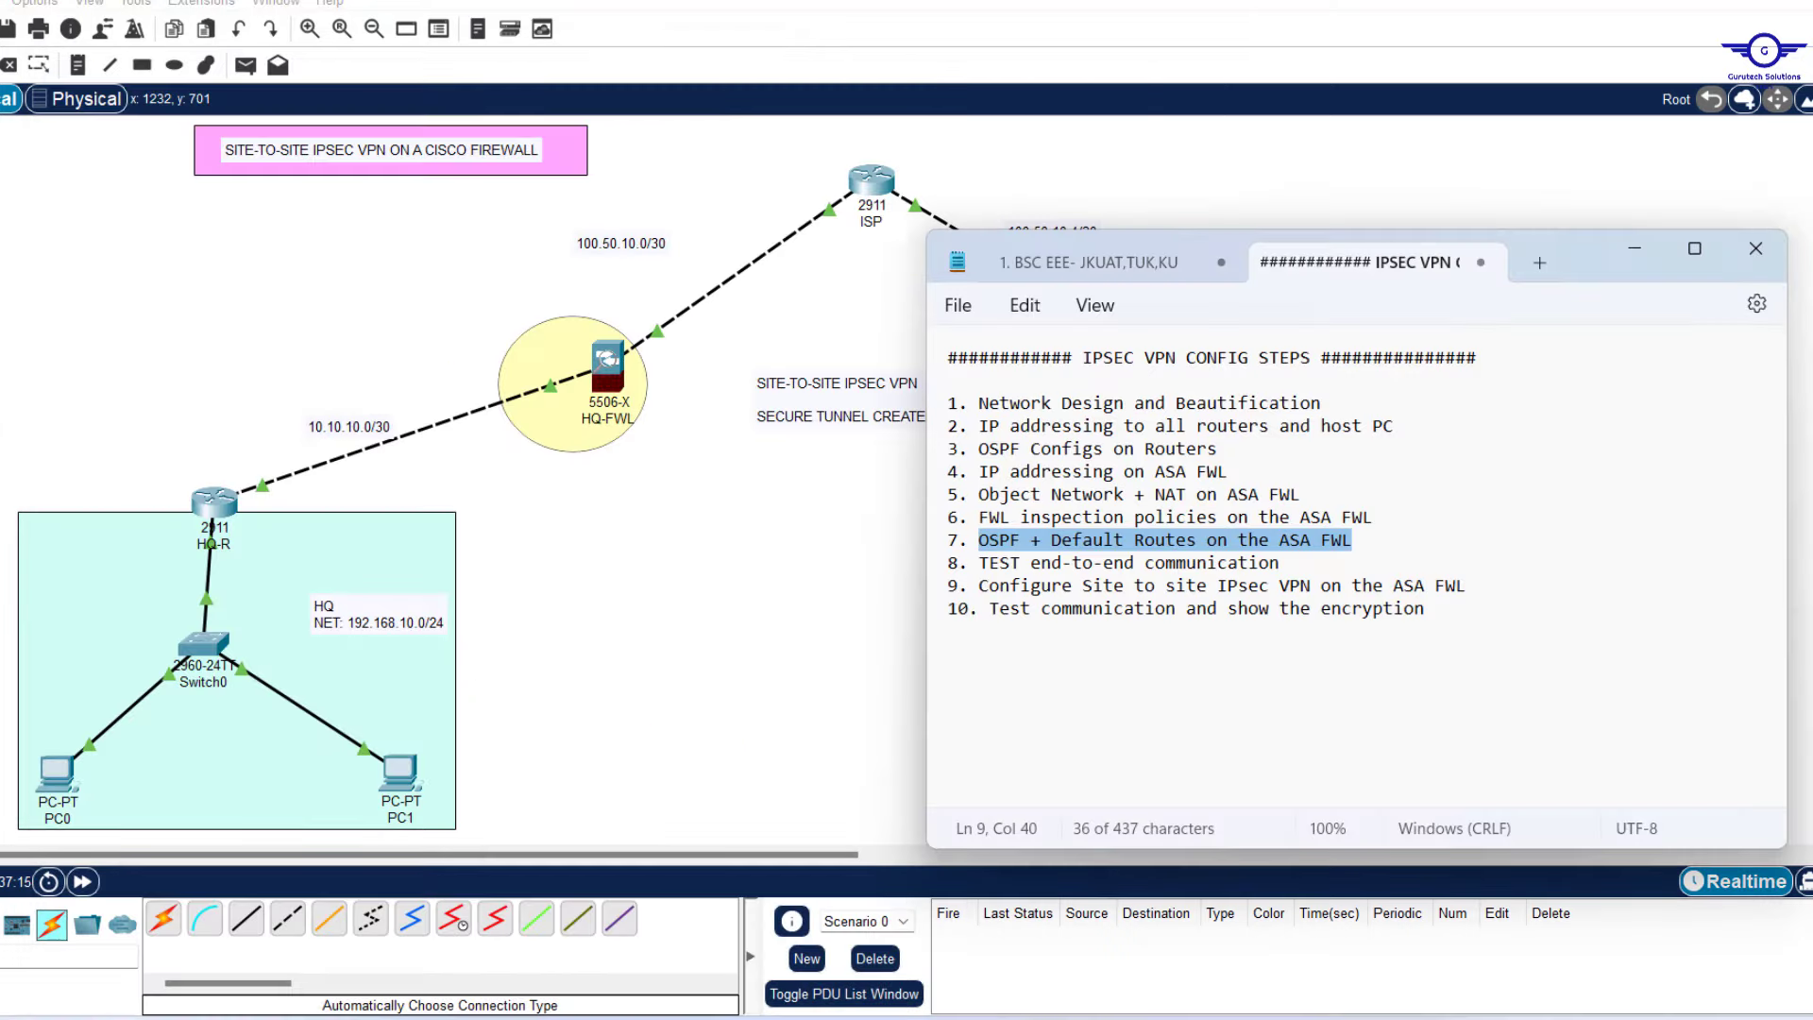
{"action": "left_click_drag", "start_coordinate": [975, 564], "coordinate": [1280, 564]}
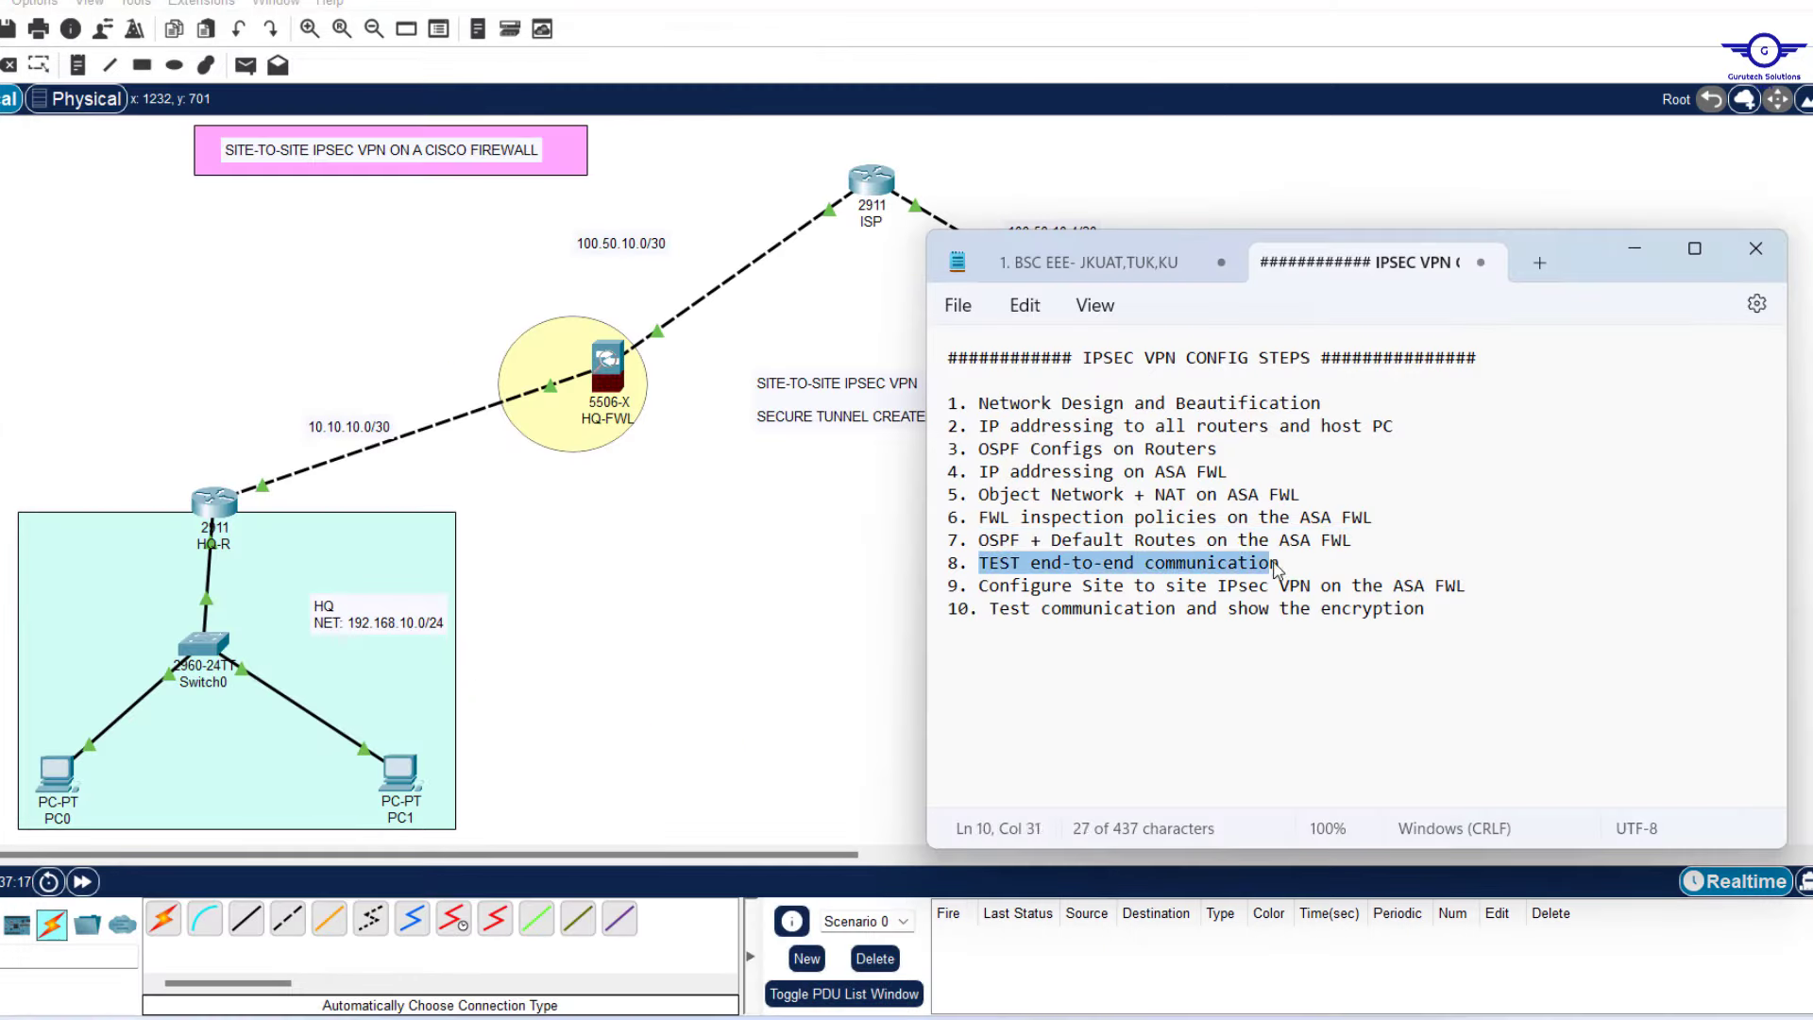
{"action": "left_click", "coordinate": [842, 580]}
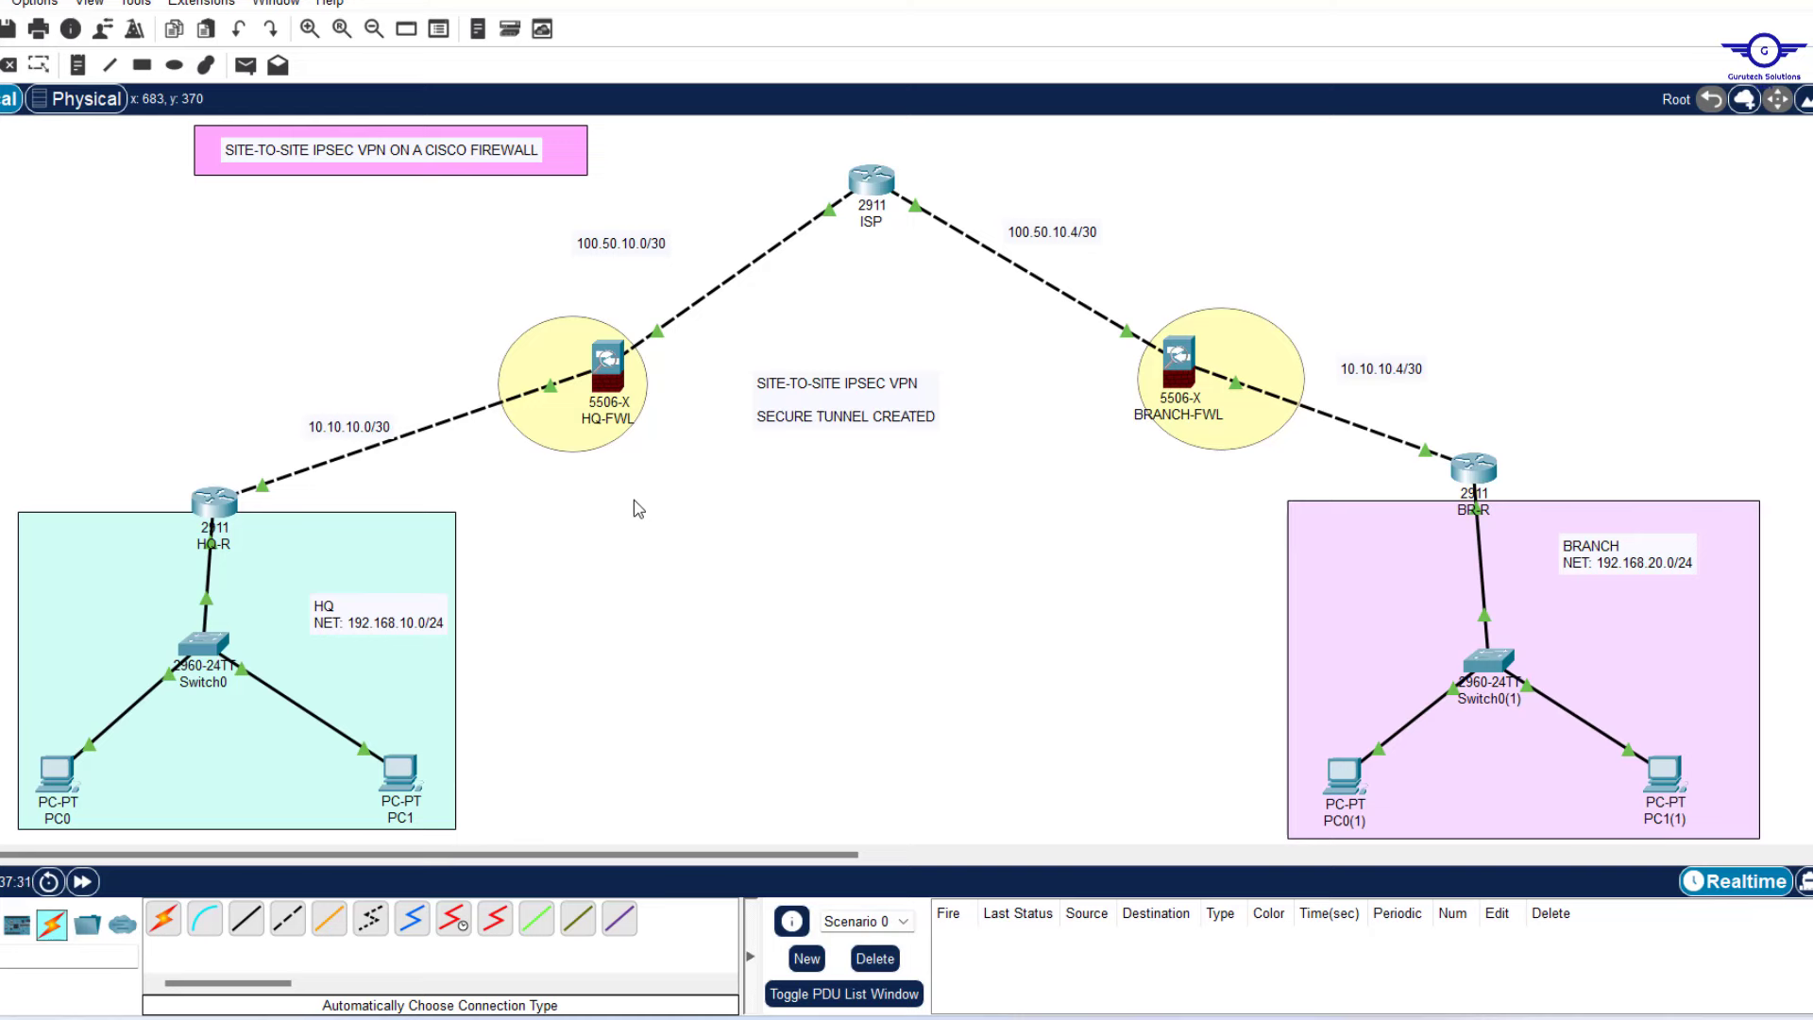
Outline the HQ-FWL and BRANCH-FWL firewalls on the topology canvas, then clear the selection.
{"action": "left_click_drag", "start_coordinate": [504, 289], "coordinate": [742, 506]}
{"action": "left_click_drag", "start_coordinate": [1142, 254], "coordinate": [1307, 453]}
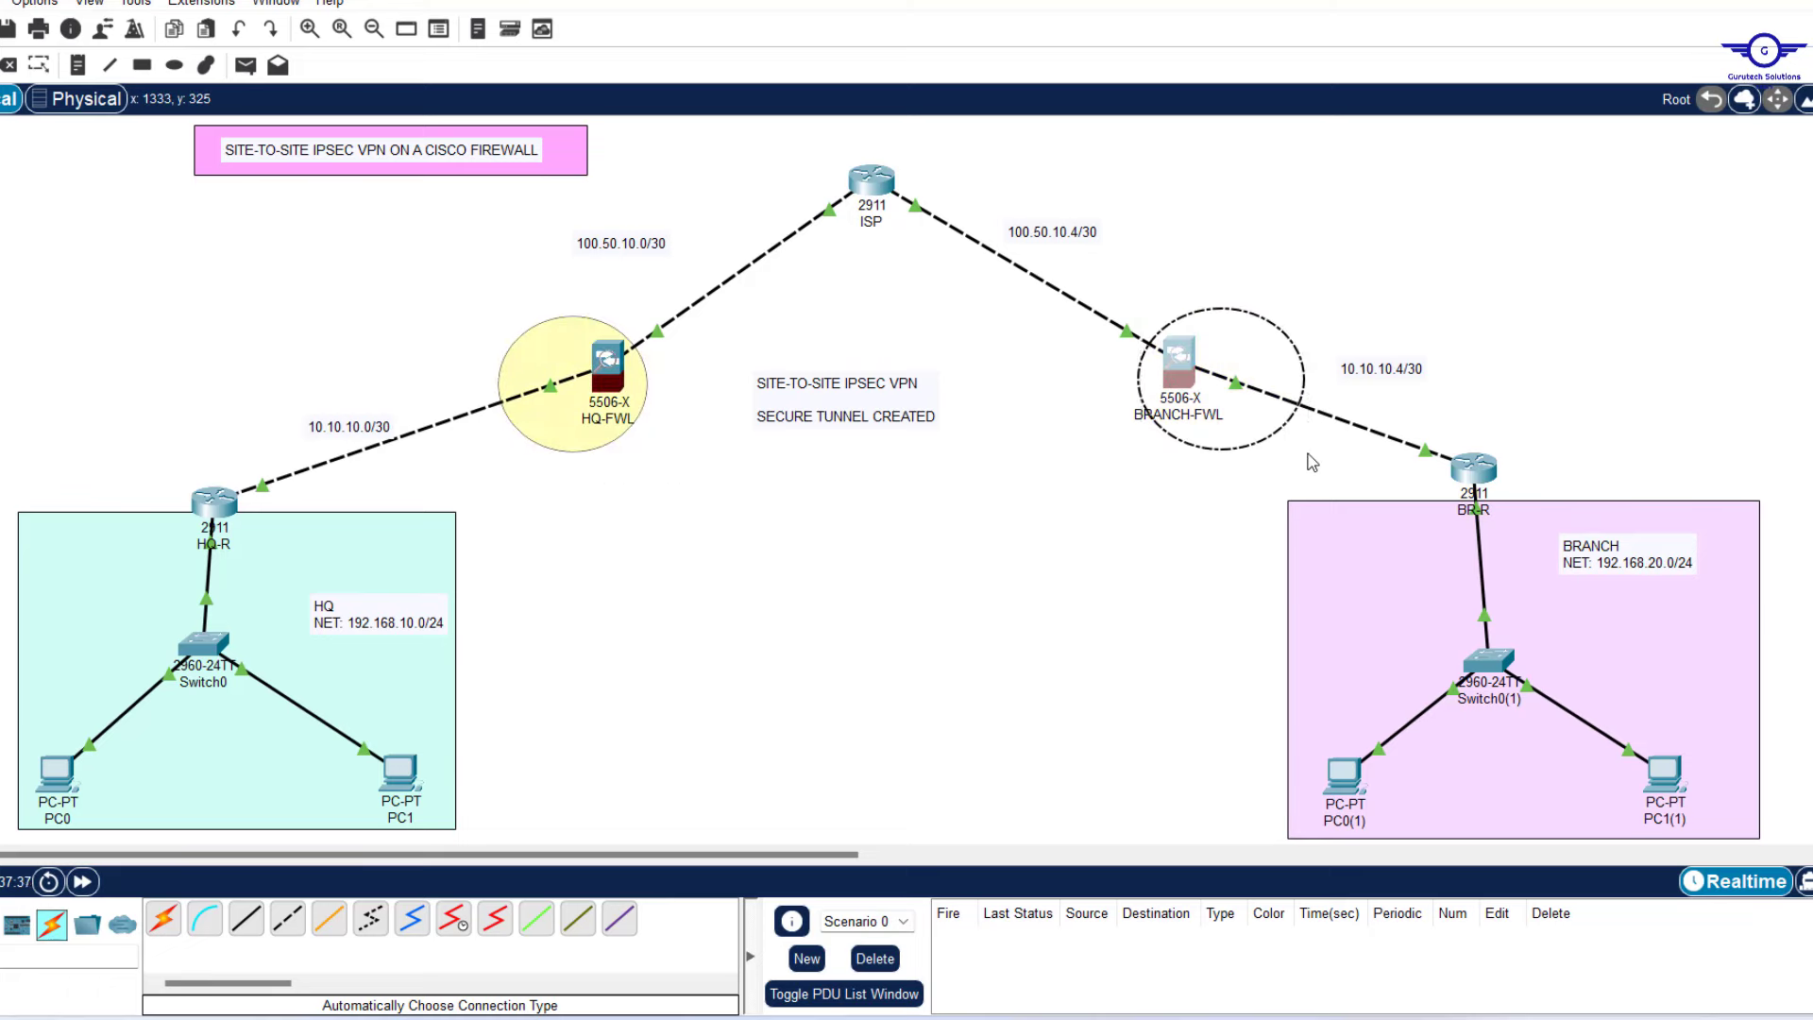
{"action": "left_click", "coordinate": [917, 584]}
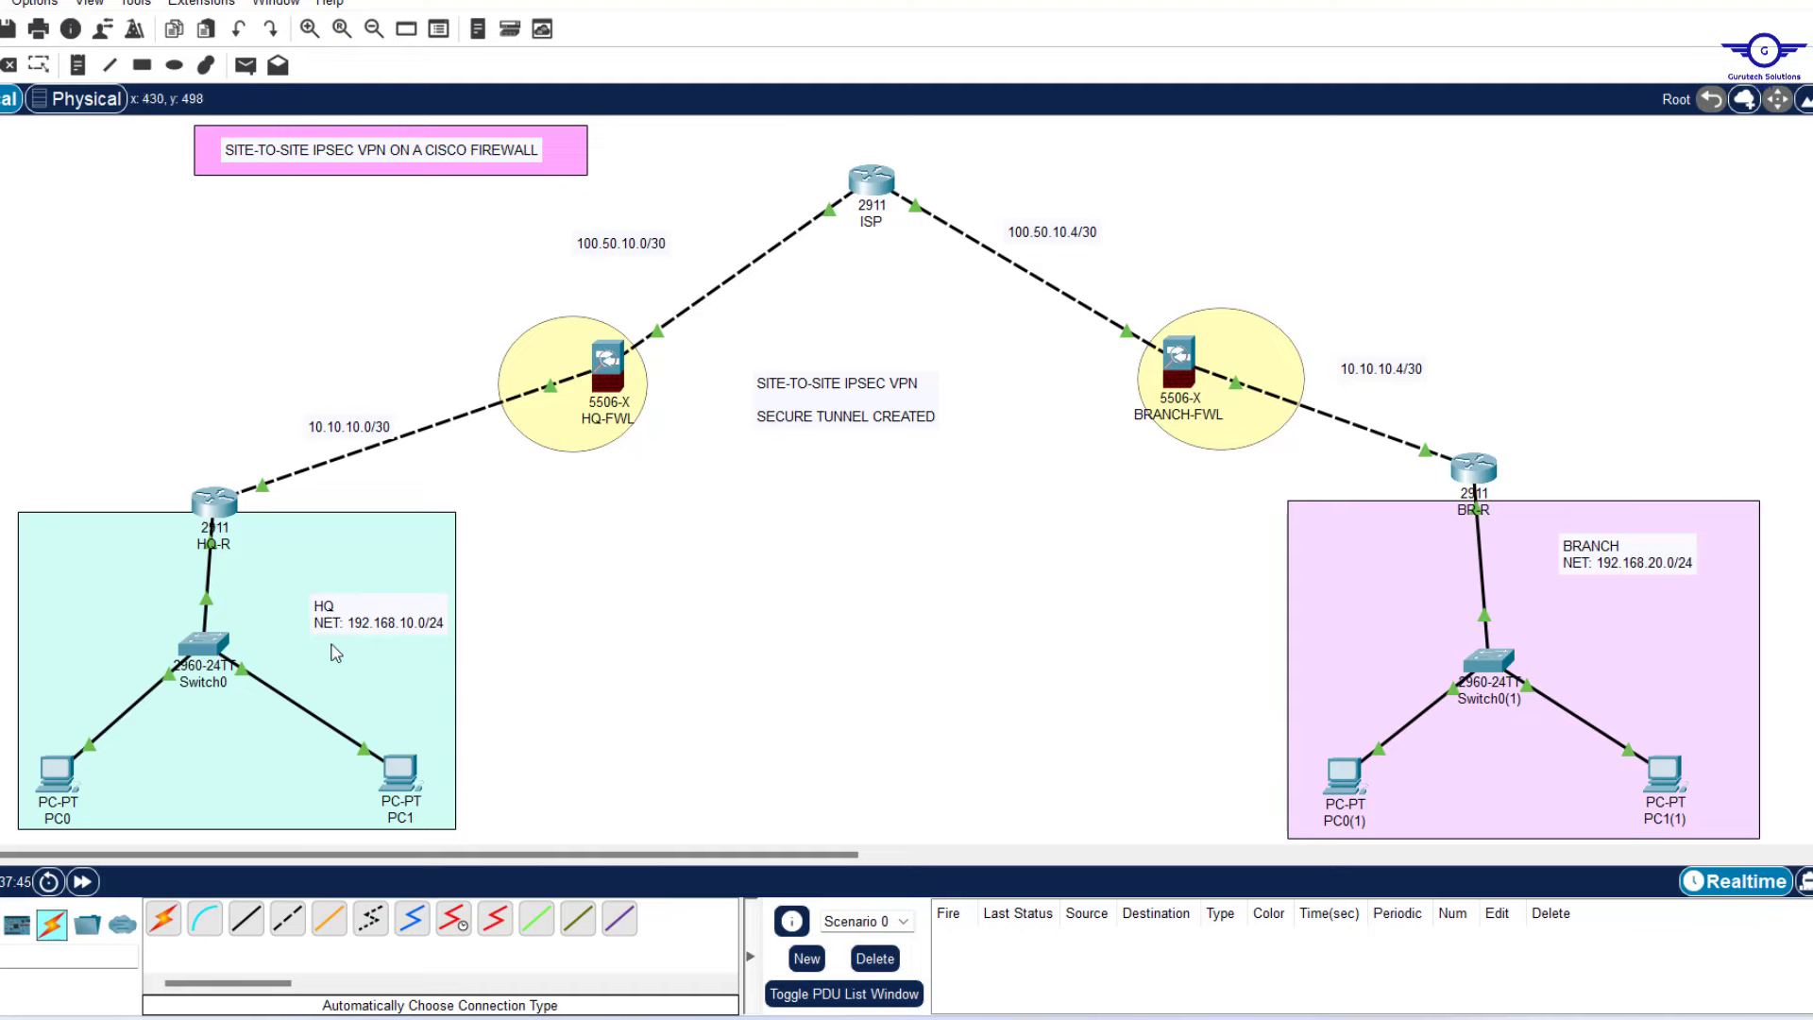
Ping branch host 192.168.20.10 from PC0's command prompt.
{"action": "left_click", "coordinate": [57, 781]}
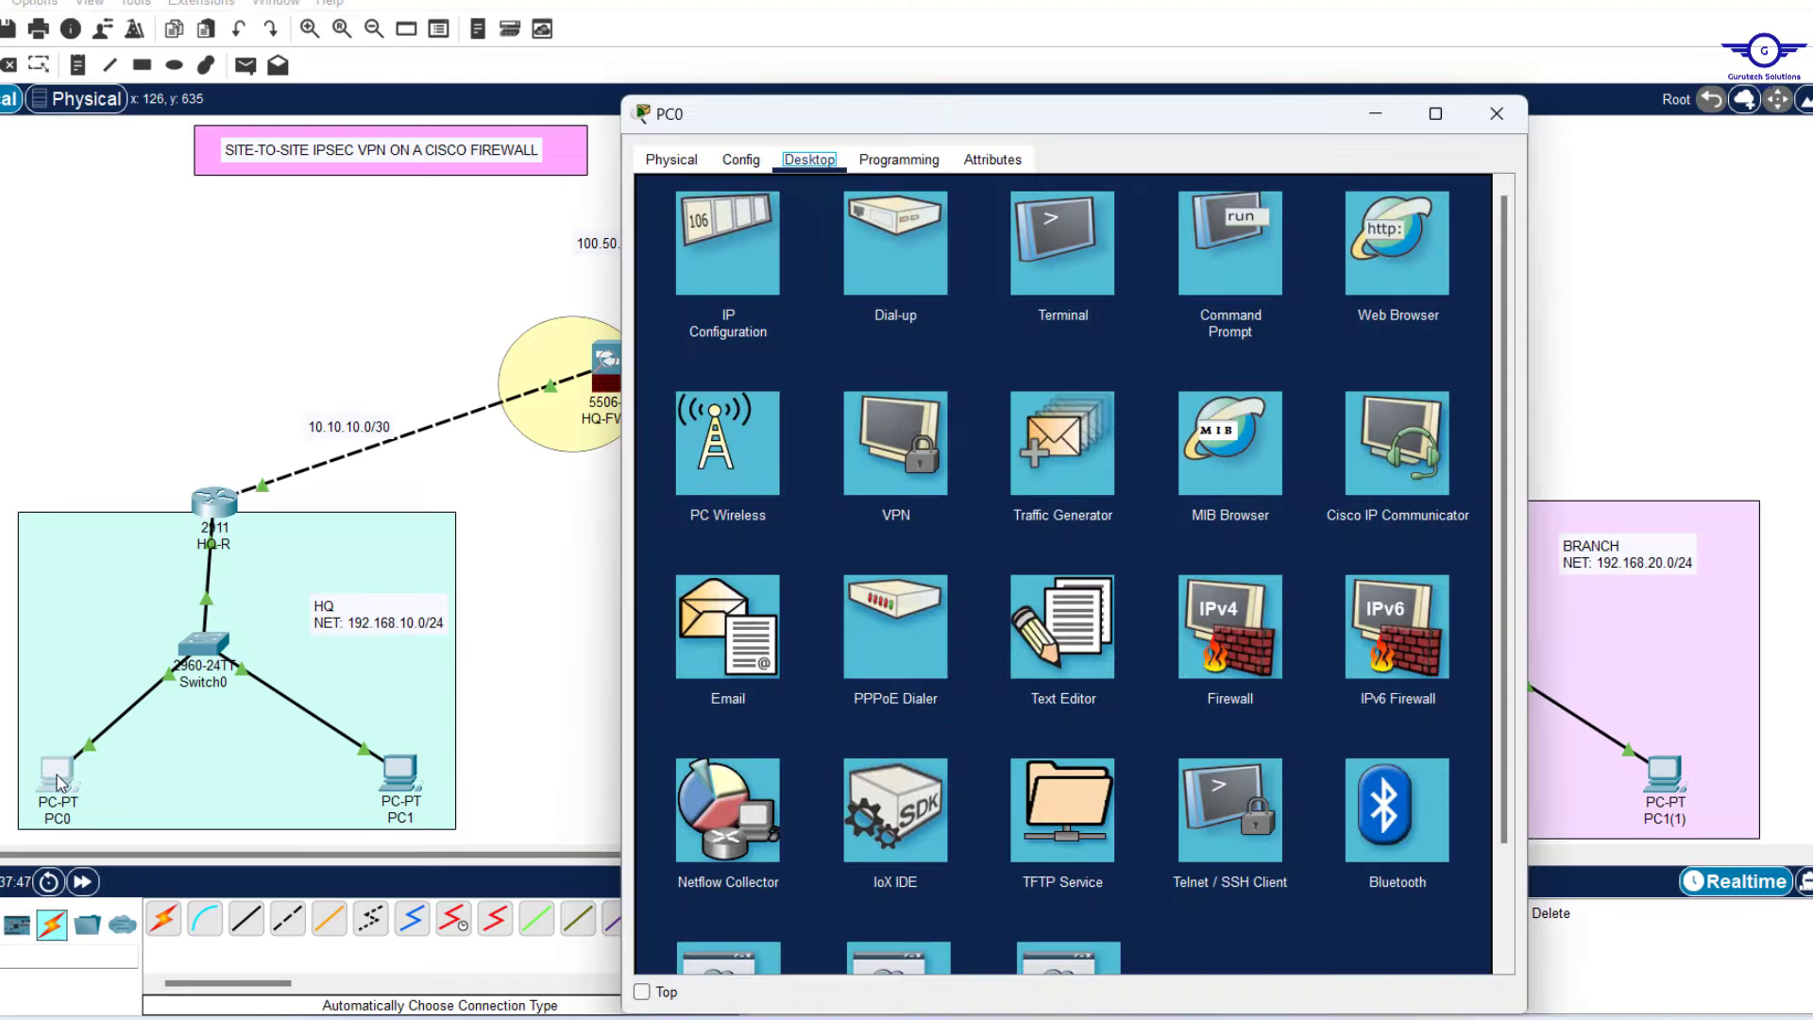
{"action": "left_click", "coordinate": [1488, 126]}
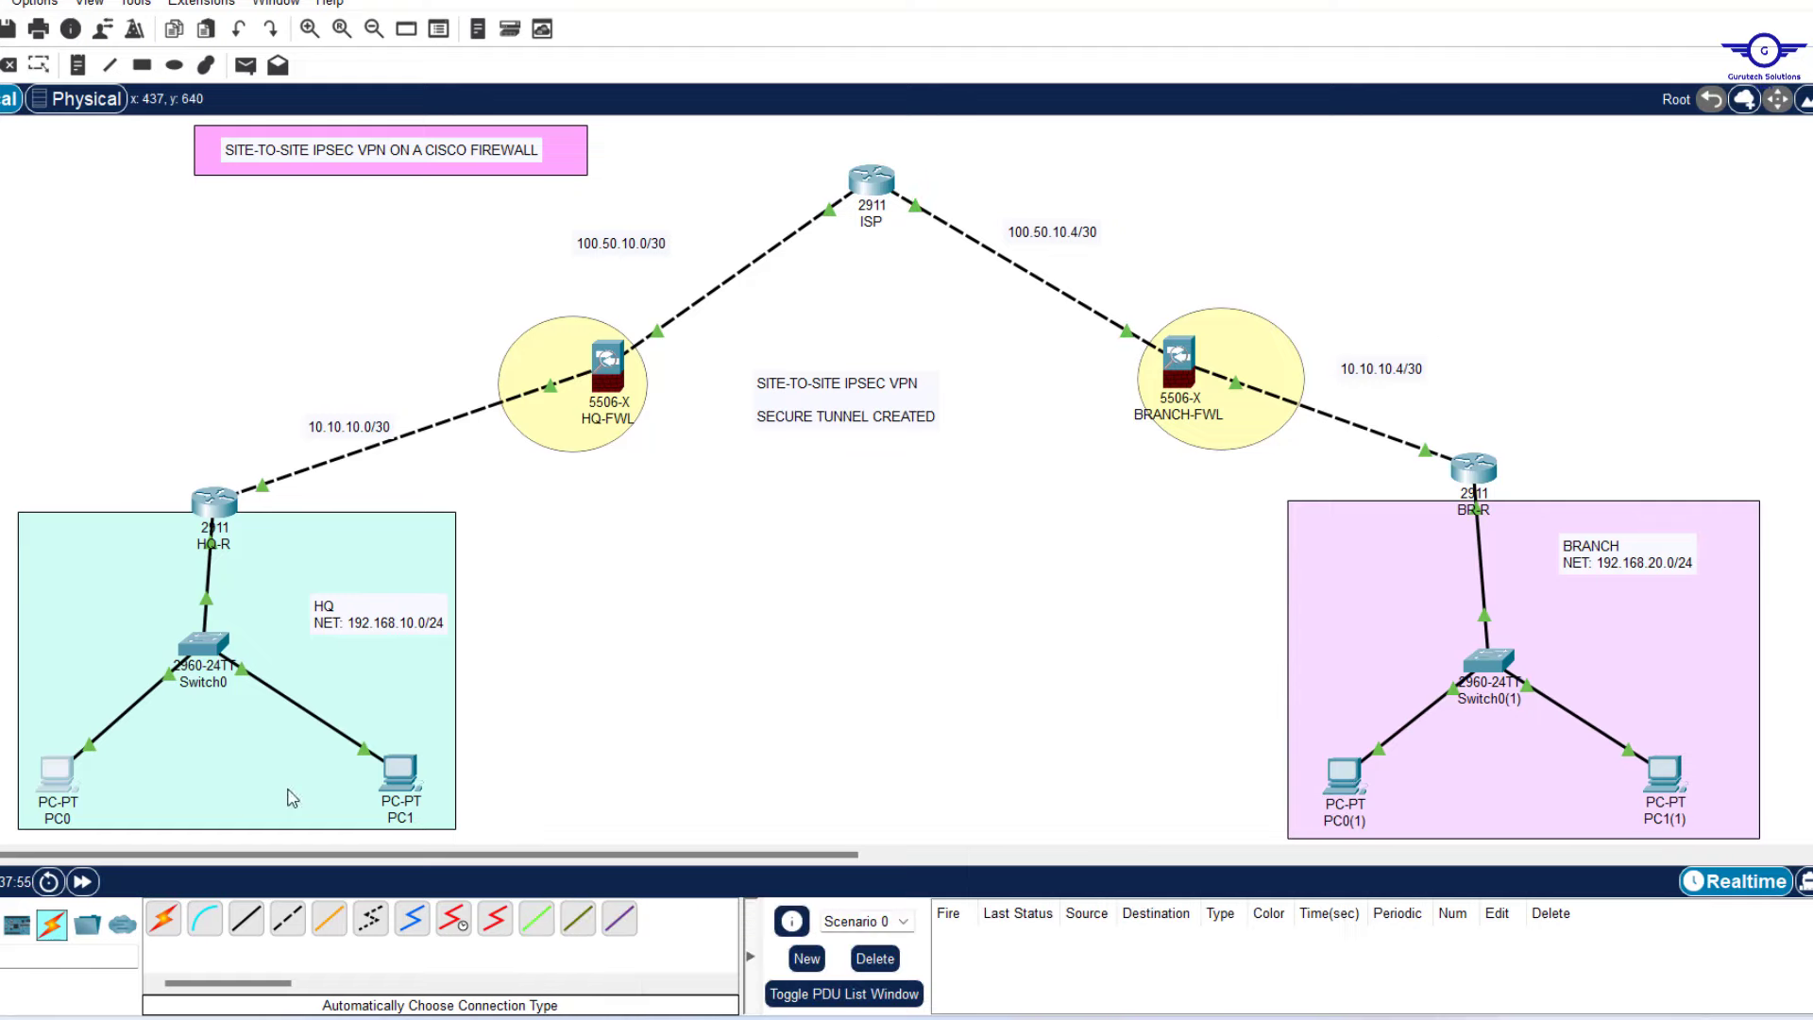
{"action": "left_click", "coordinate": [72, 779]}
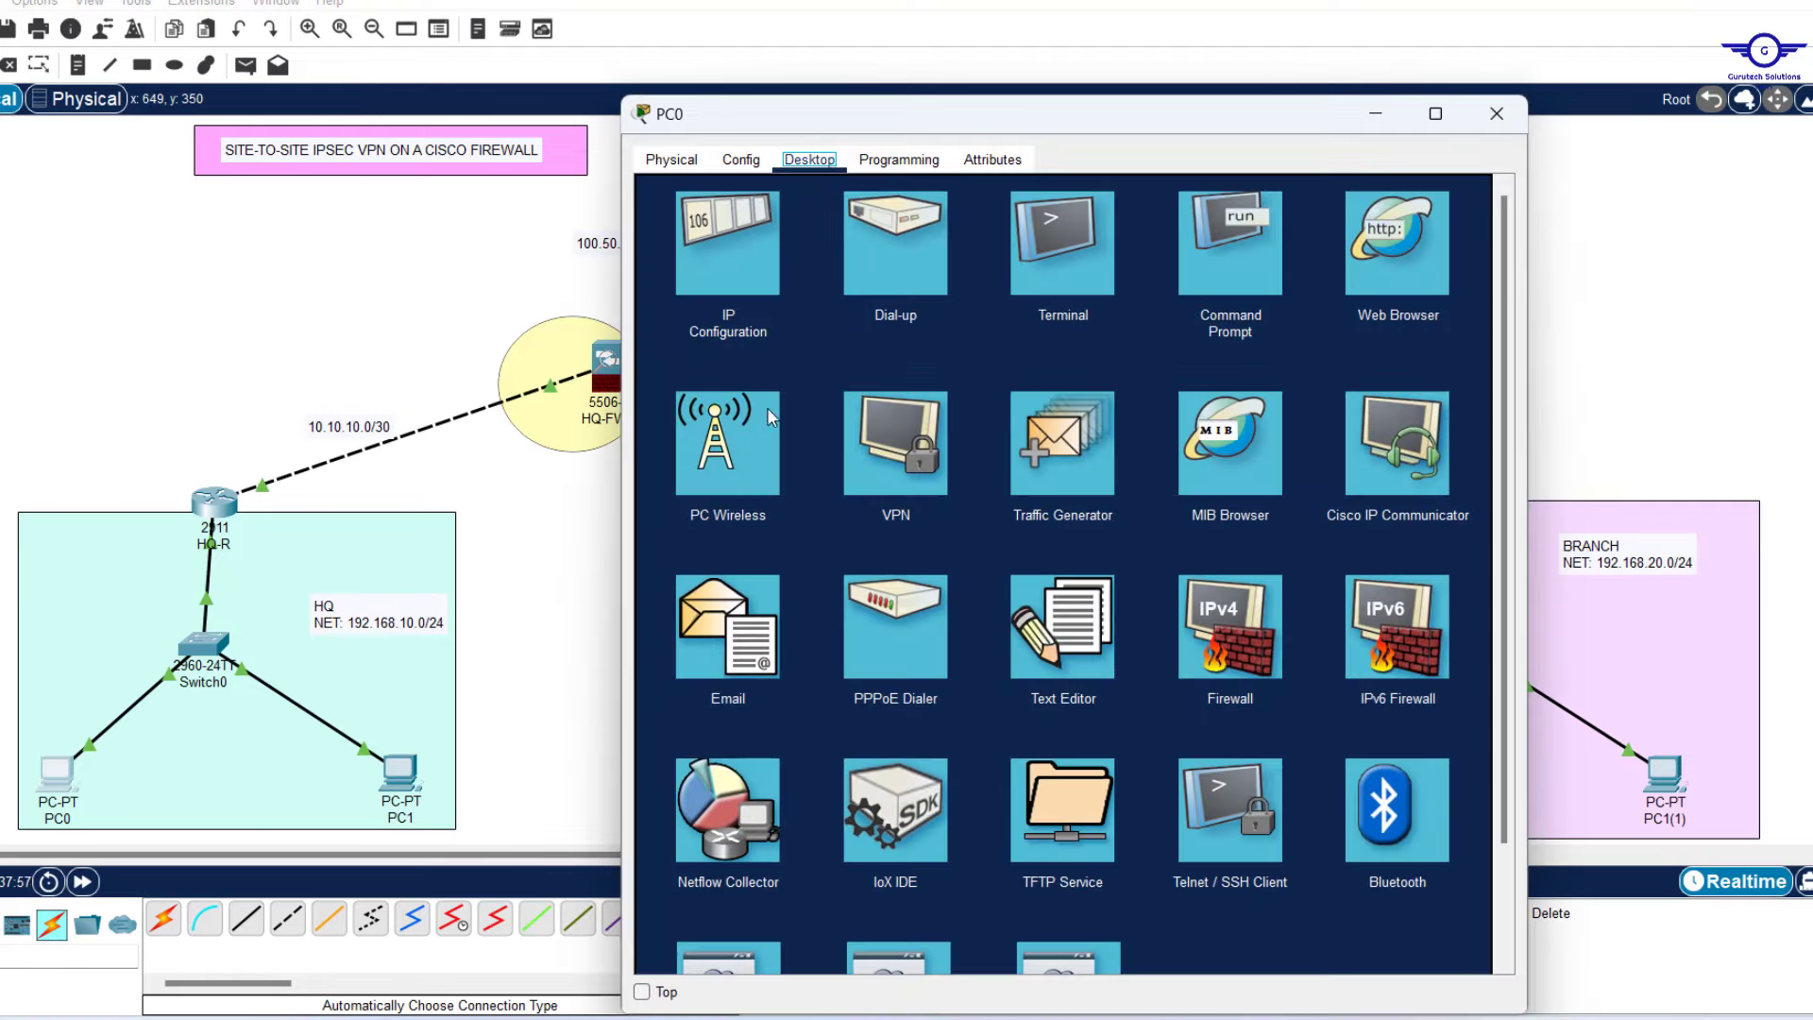
{"action": "left_click", "coordinate": [1246, 234]}
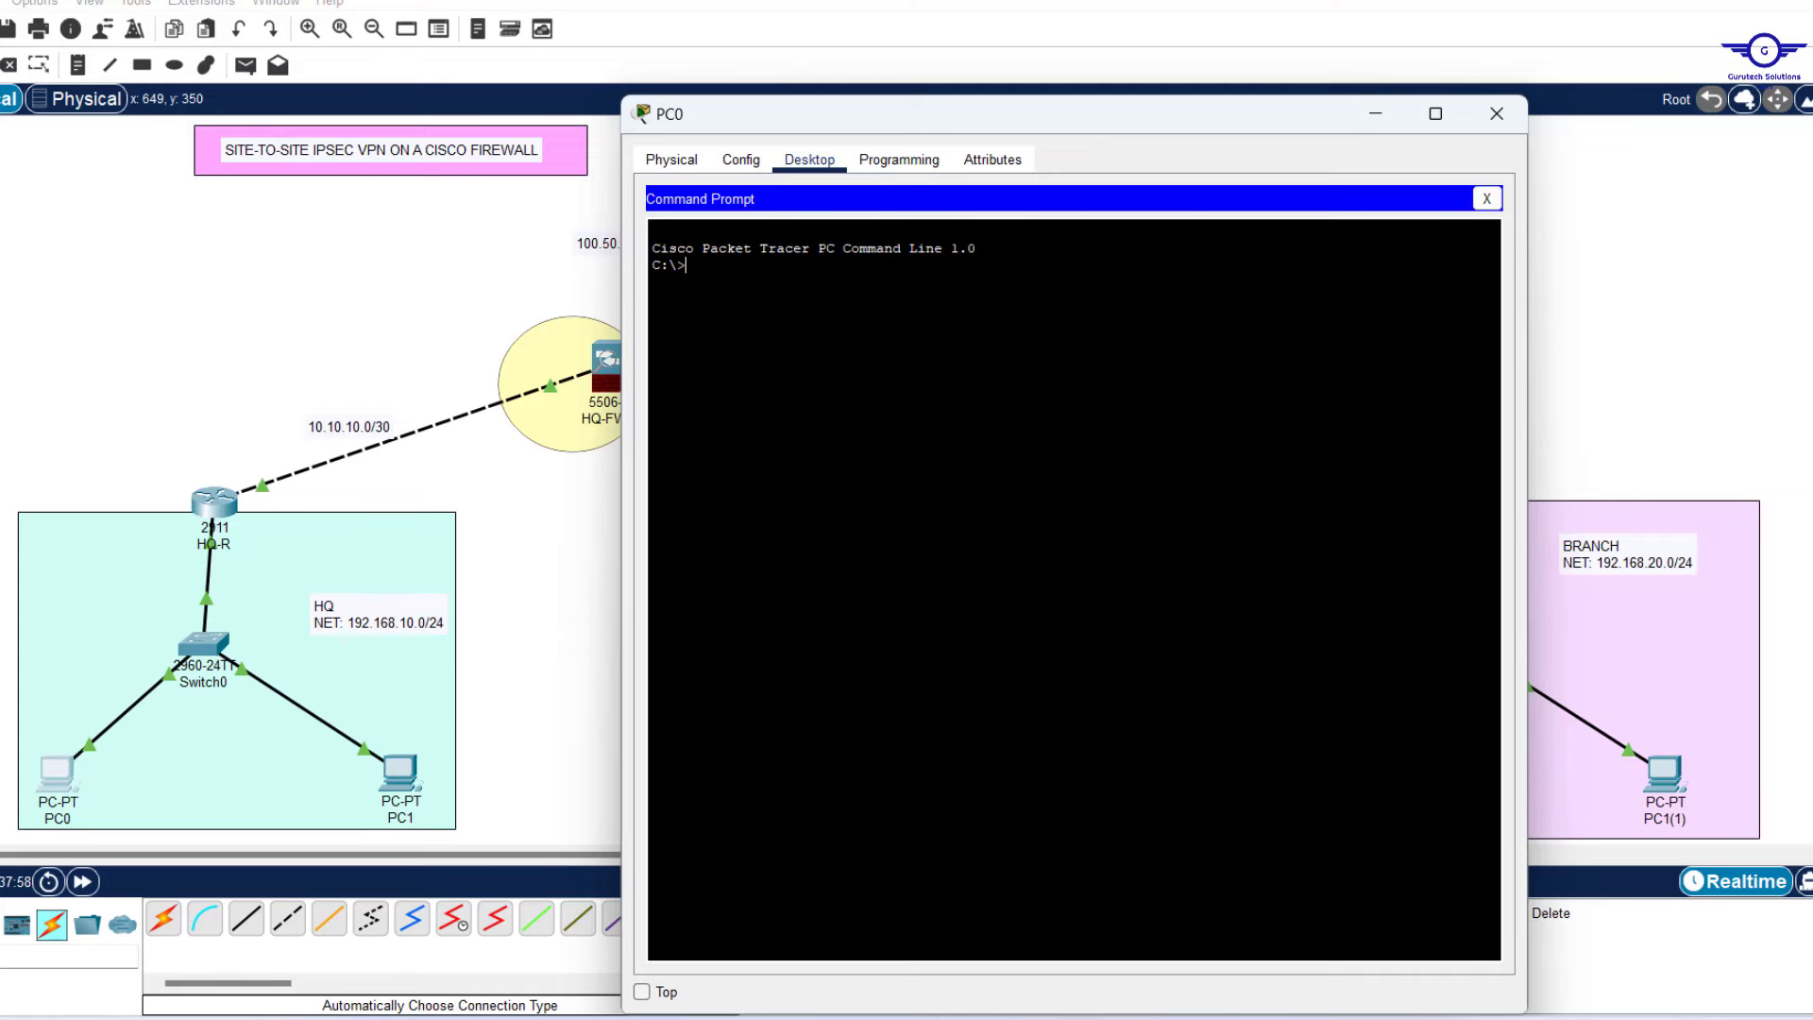
{"action": "type", "text": "ping 192.168.20.10"}
{"action": "key", "text": "Return"}
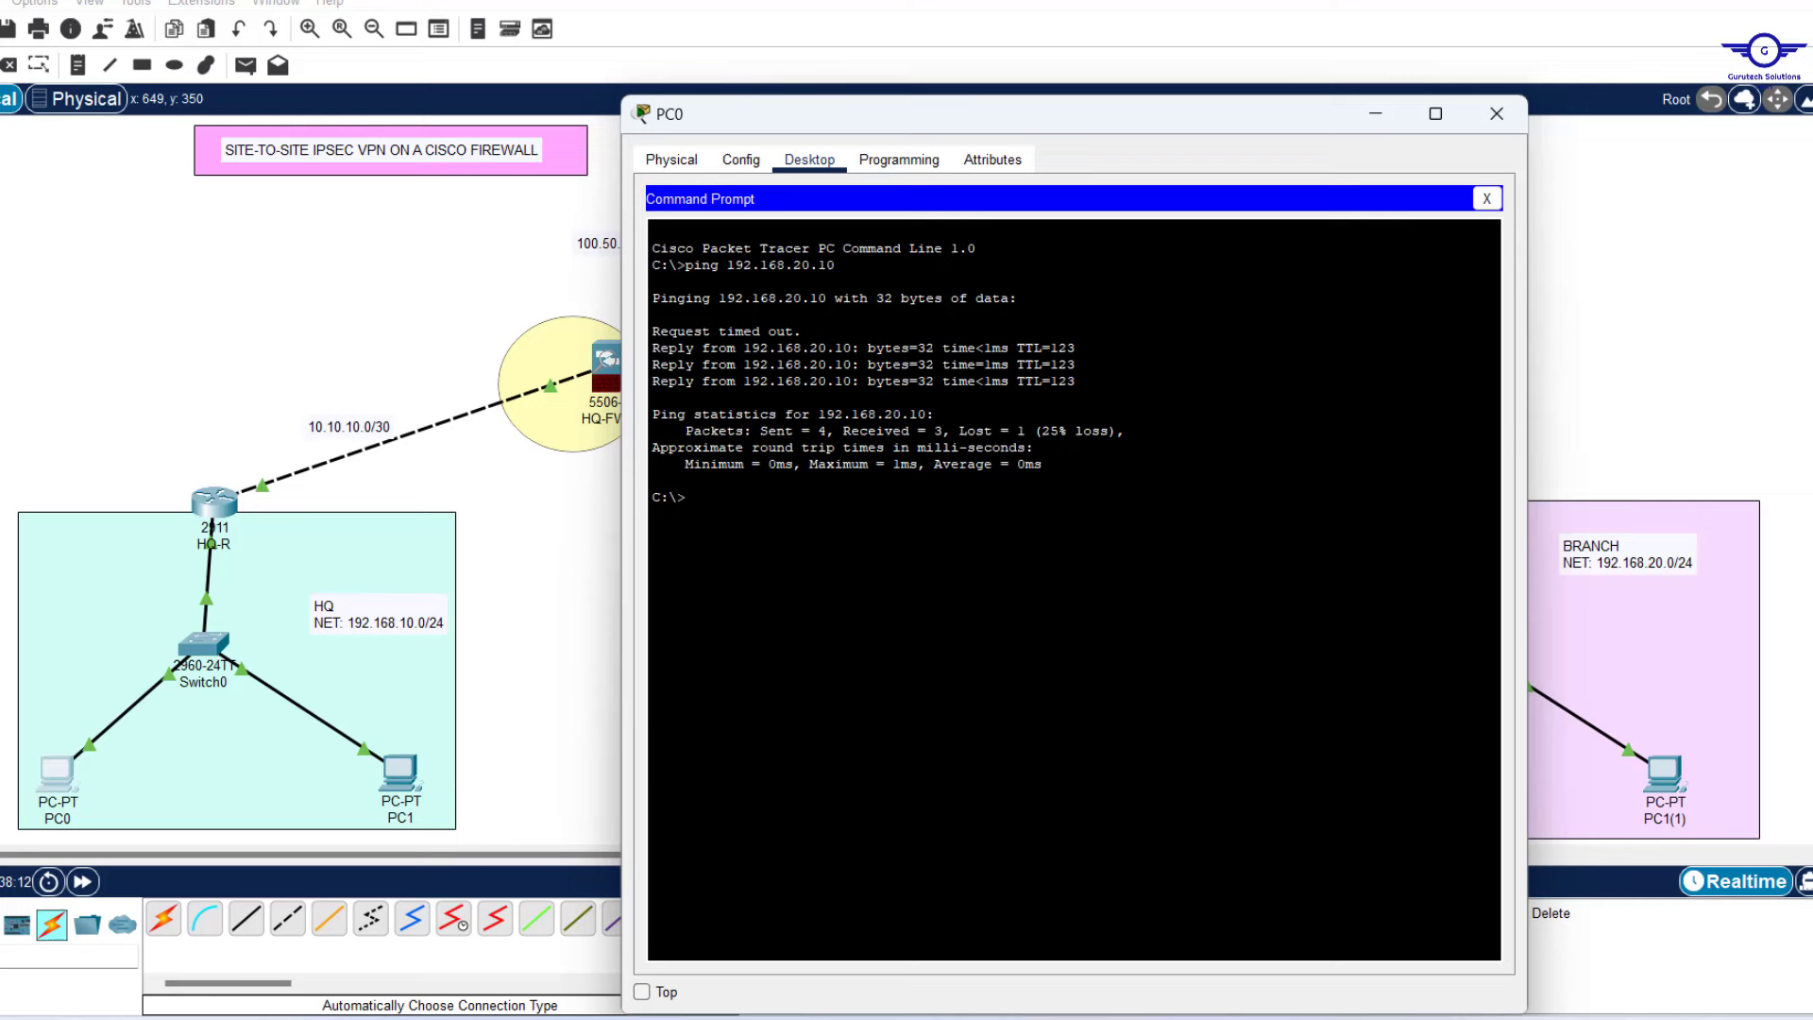
Ping 192.168.20.20 from PC0, getting three of four replies, then close the window.
{"action": "key", "text": "Up"}
{"action": "key", "text": "BackSpace"}
{"action": "type", "text": "20.2"}
{"action": "key", "text": "Return"}
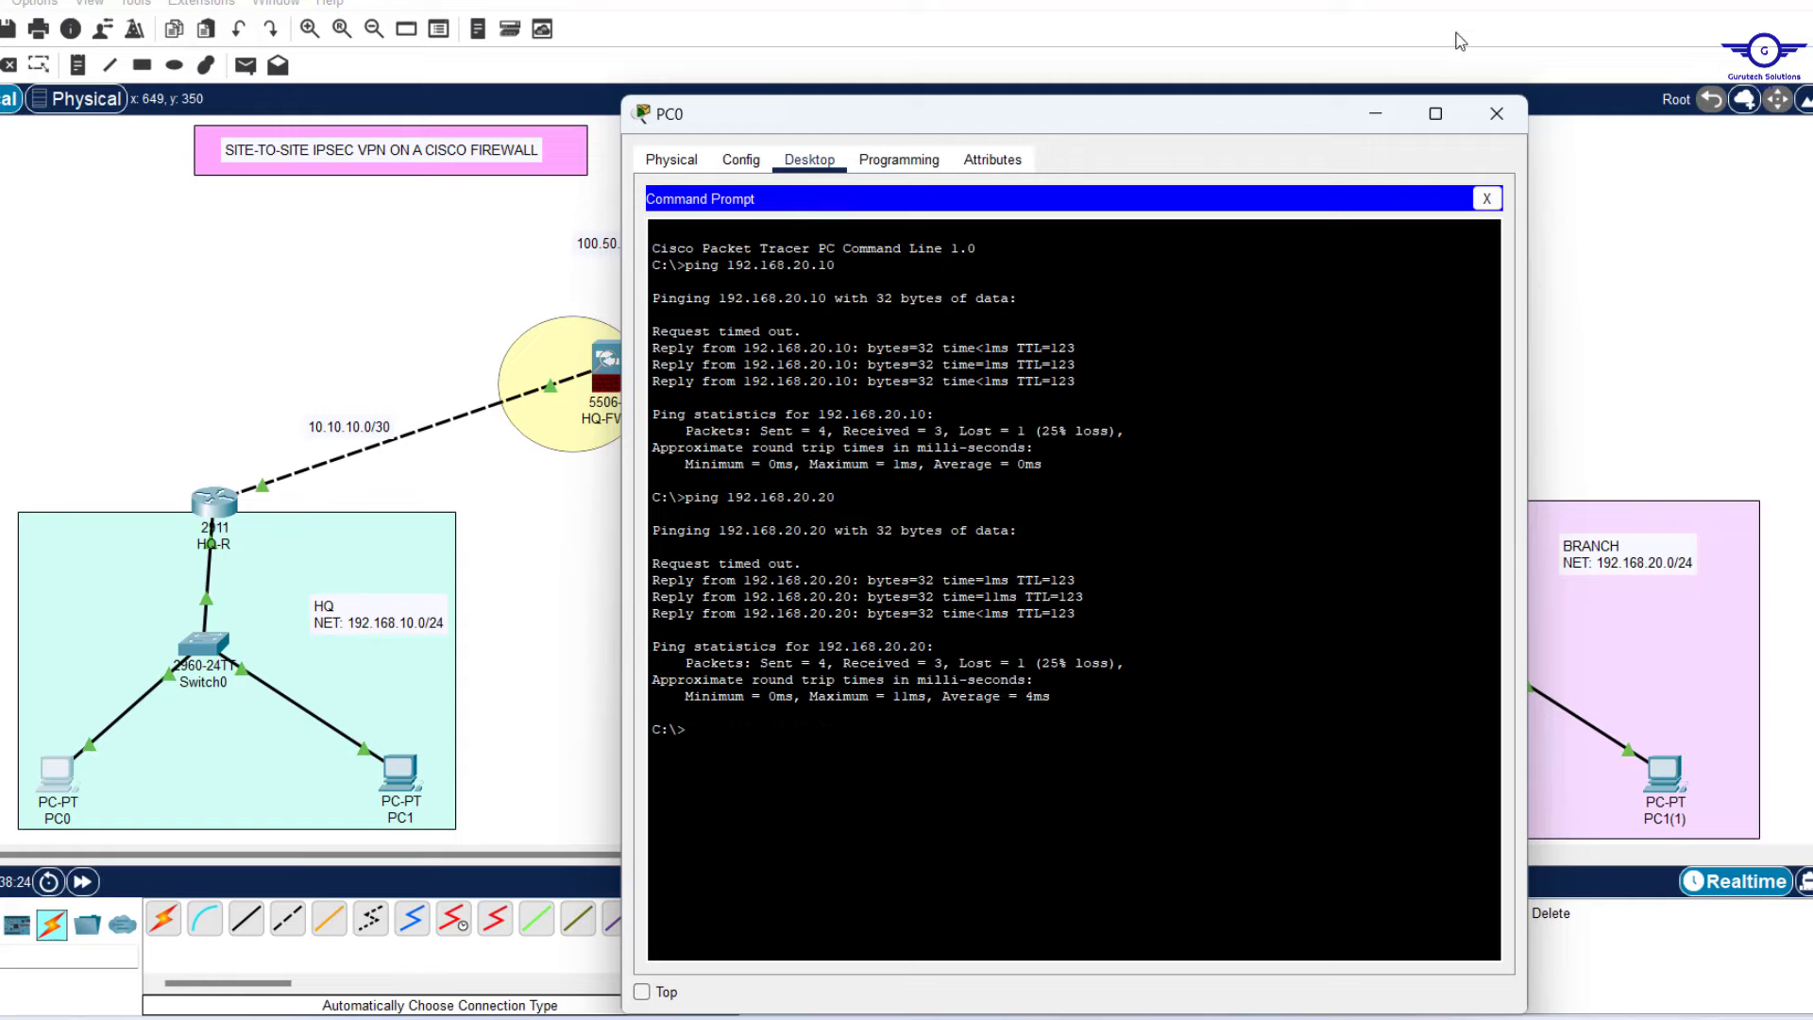
{"action": "left_click", "coordinate": [1495, 121]}
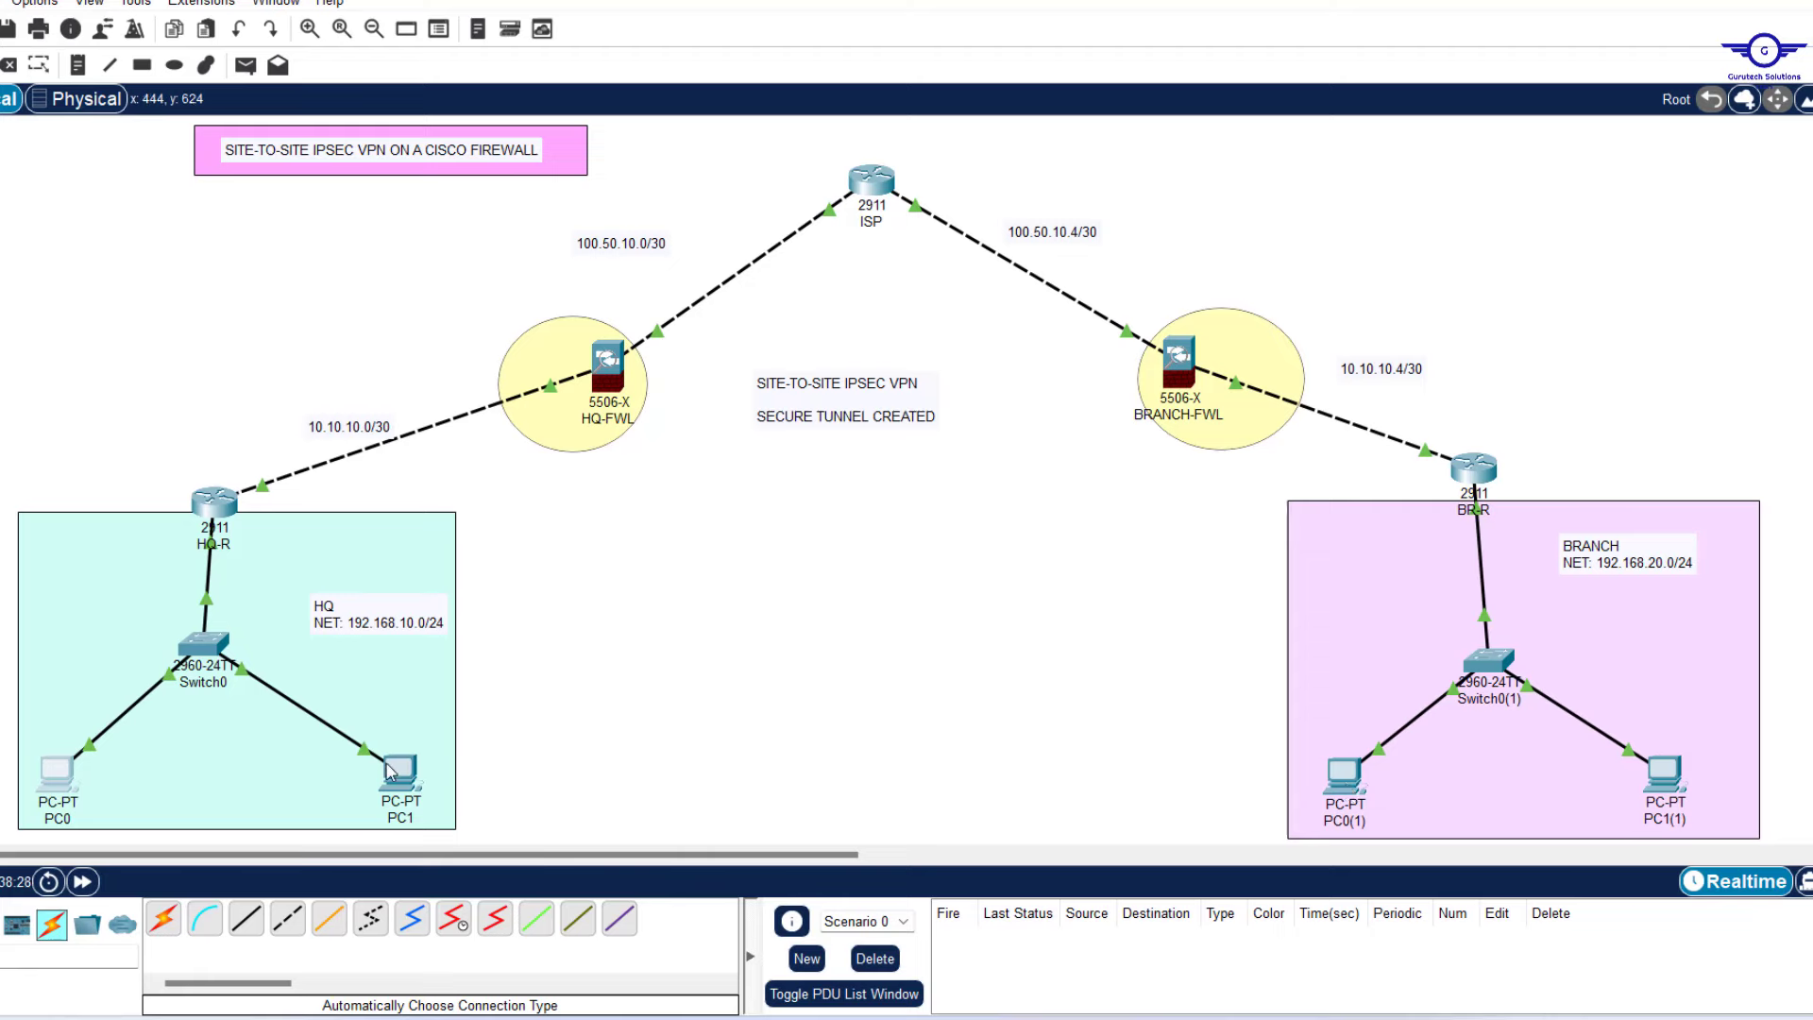
Run ipconfig on branch host PC0(1) and confirm its address 192.168.20.10.
{"action": "mouse_move", "coordinate": [390, 771]}
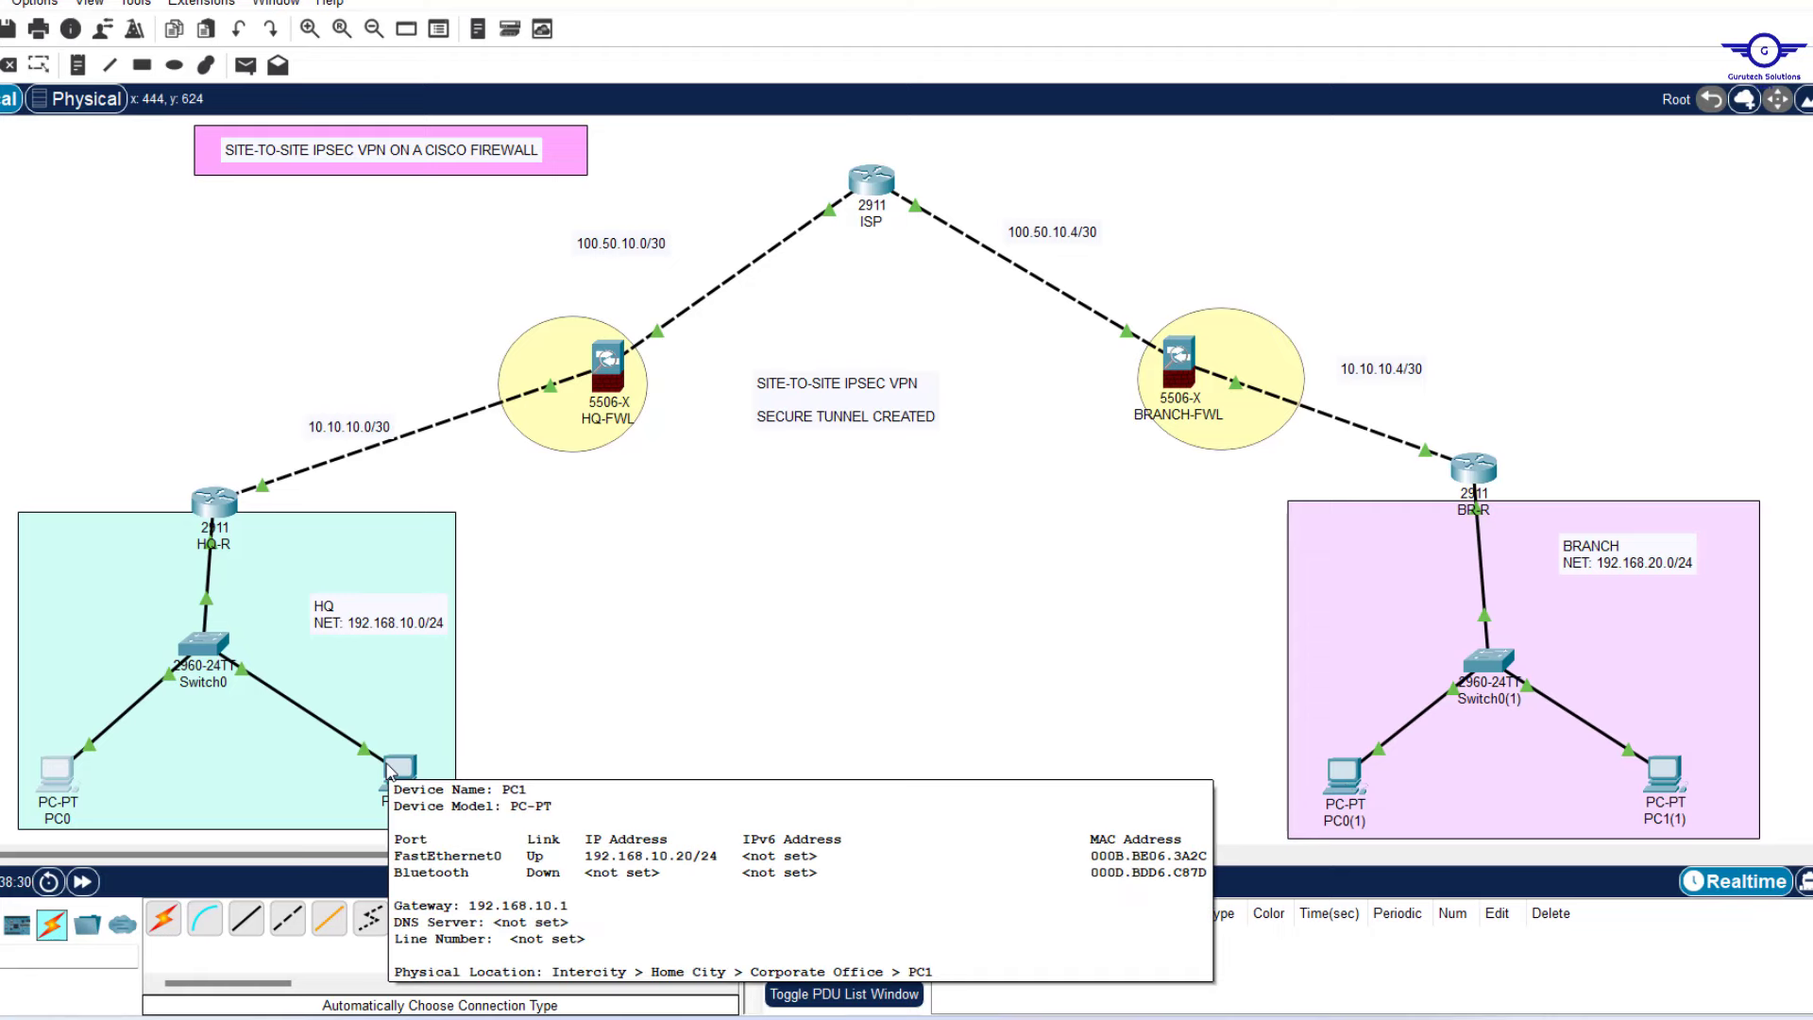
{"action": "left_click", "coordinate": [1348, 775]}
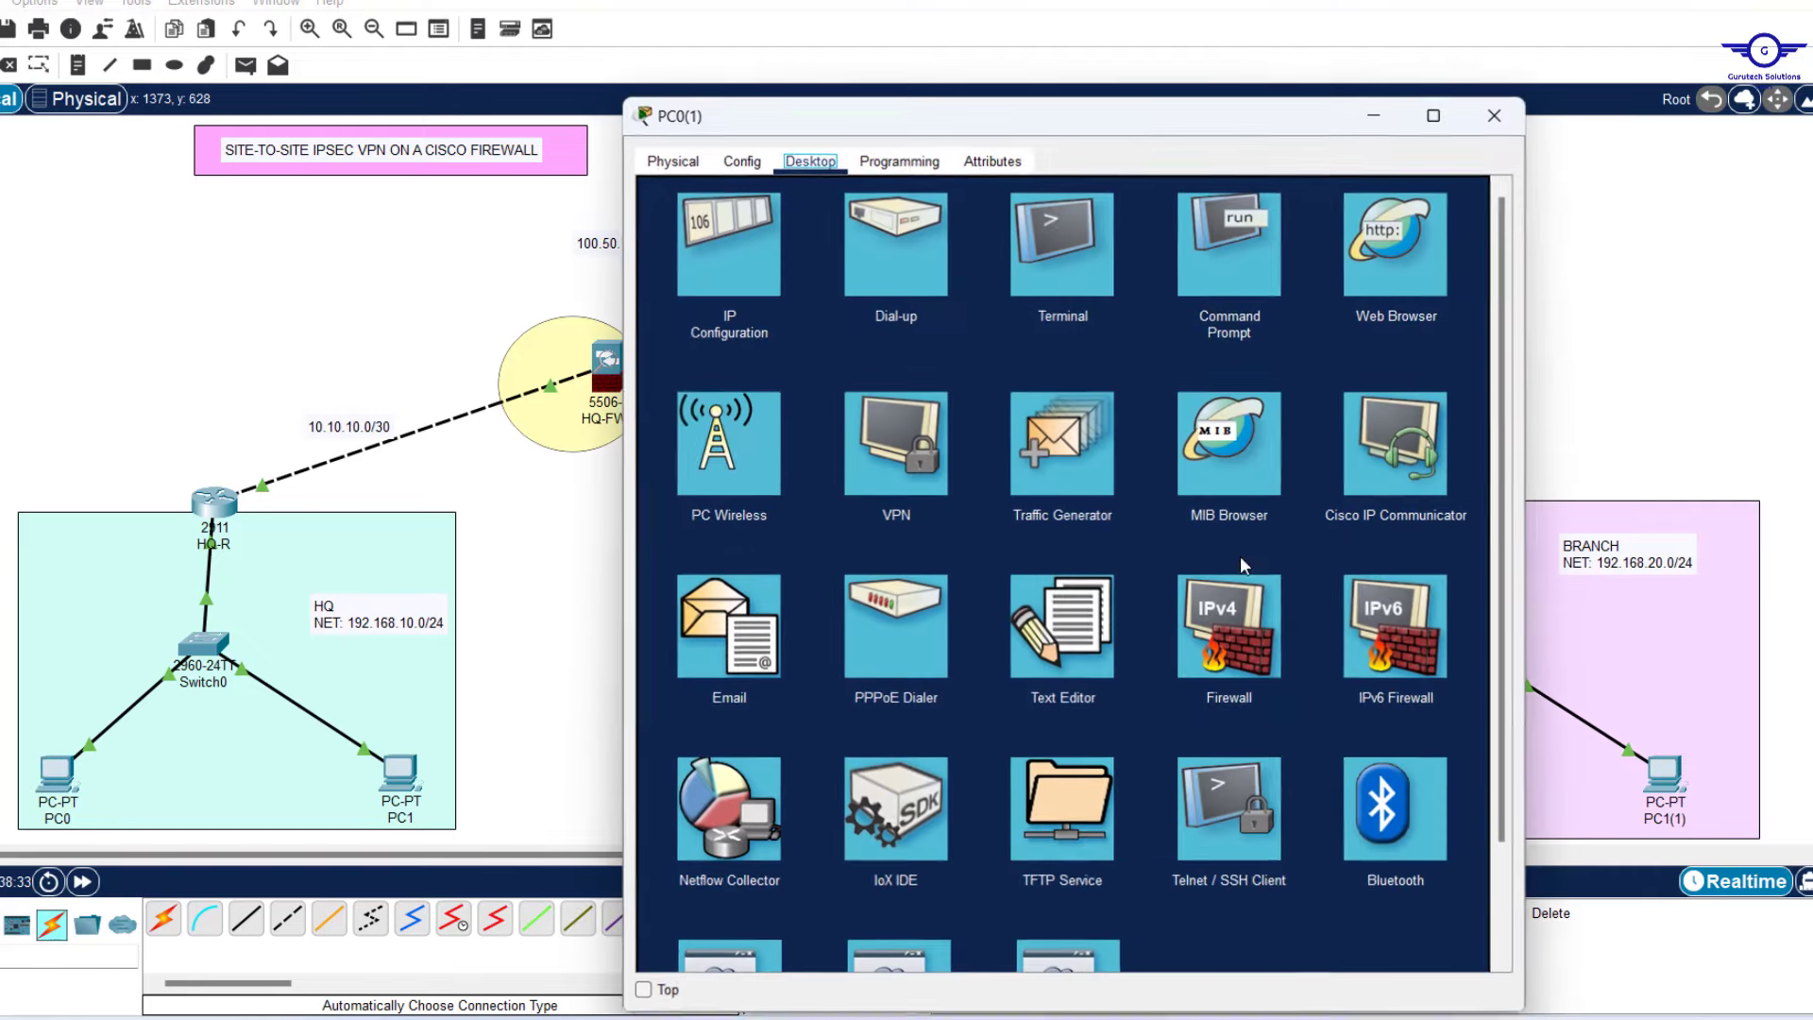
{"action": "left_click", "coordinate": [1223, 235]}
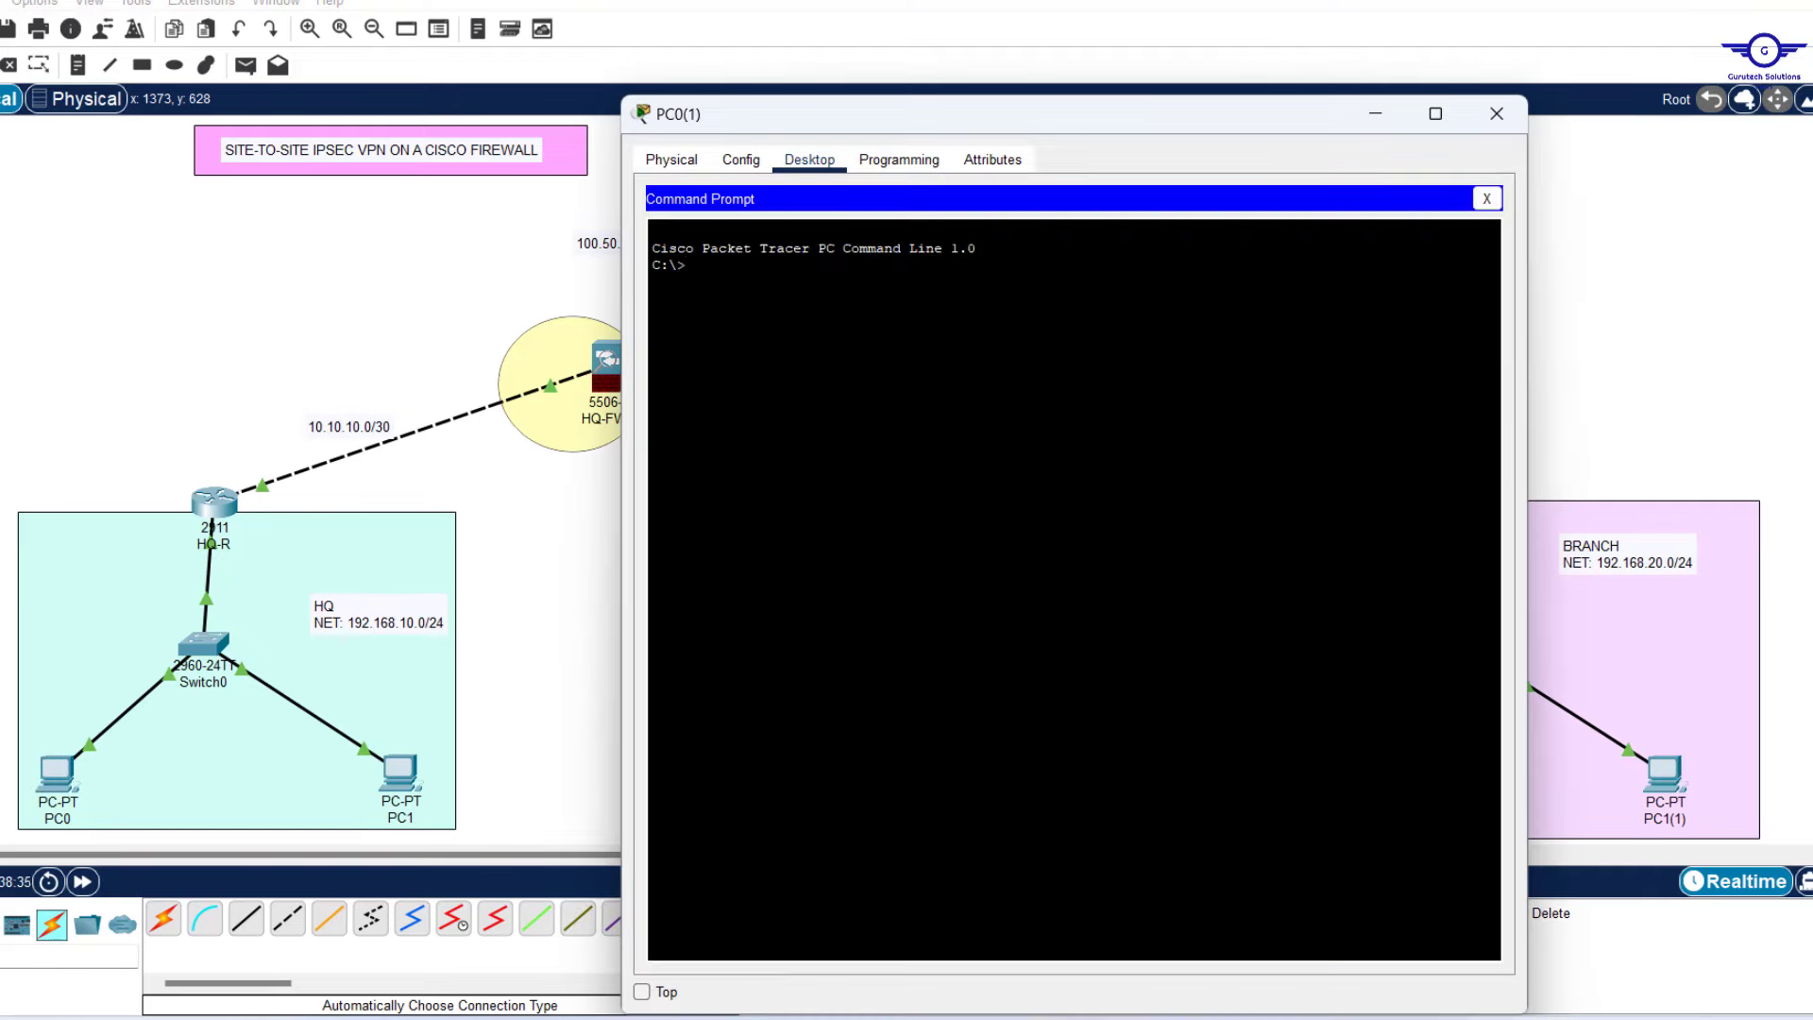
{"action": "type", "text": "ipconfig"}
{"action": "key", "text": "Return"}
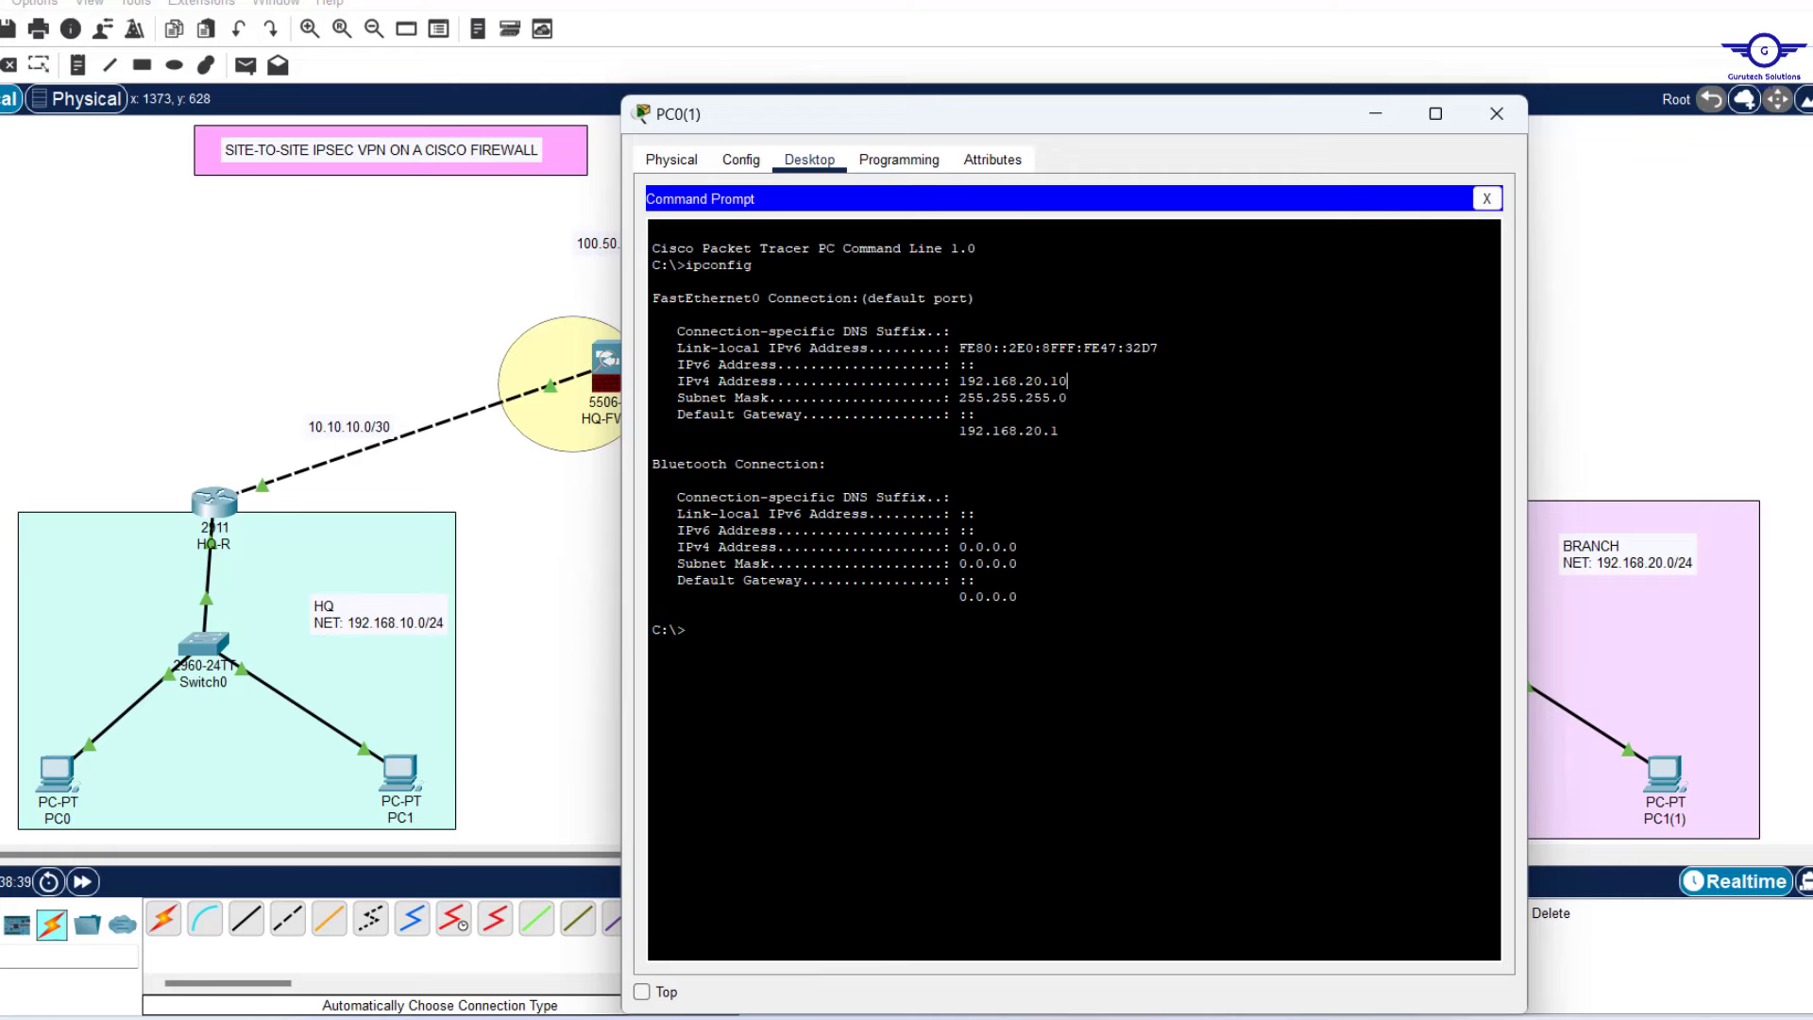
{"action": "left_click_drag", "start_coordinate": [1068, 380], "coordinate": [952, 380]}
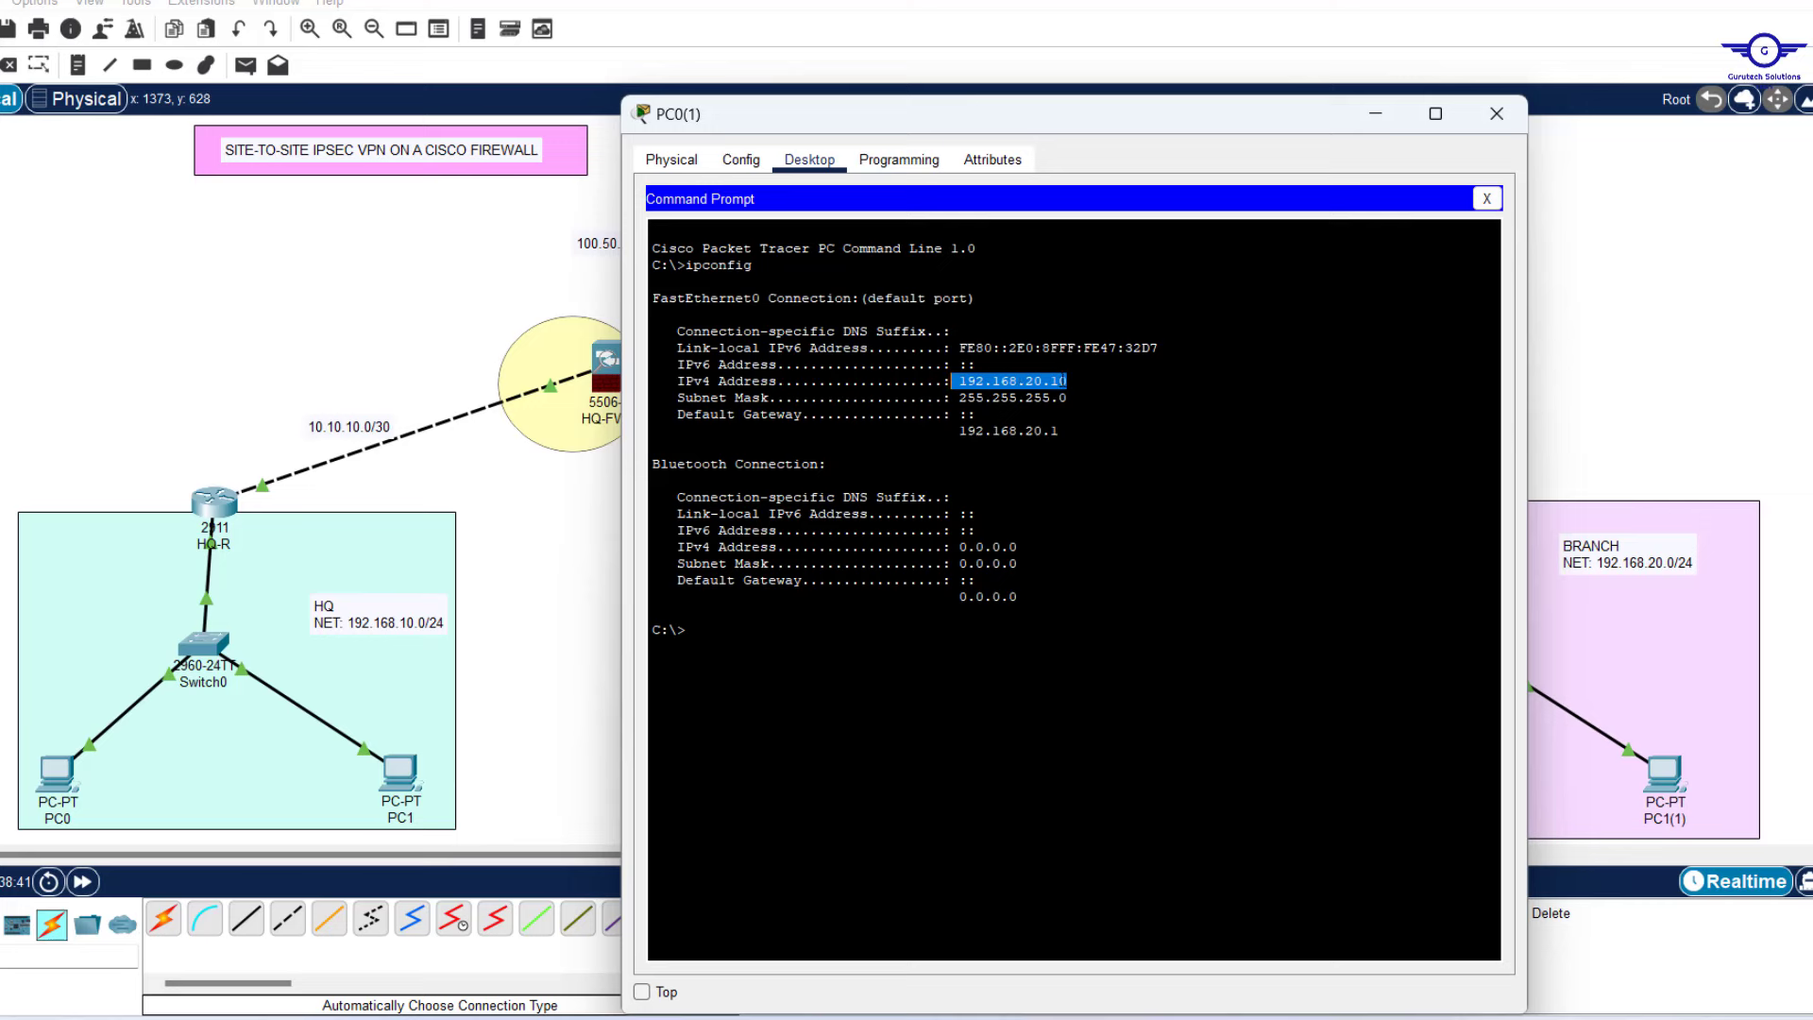
Ping HQ's PC1 at 192.168.10.20 from PC0(1), then close the window.
{"action": "key", "text": "ctrl+c"}
{"action": "type", "text": "pi"}
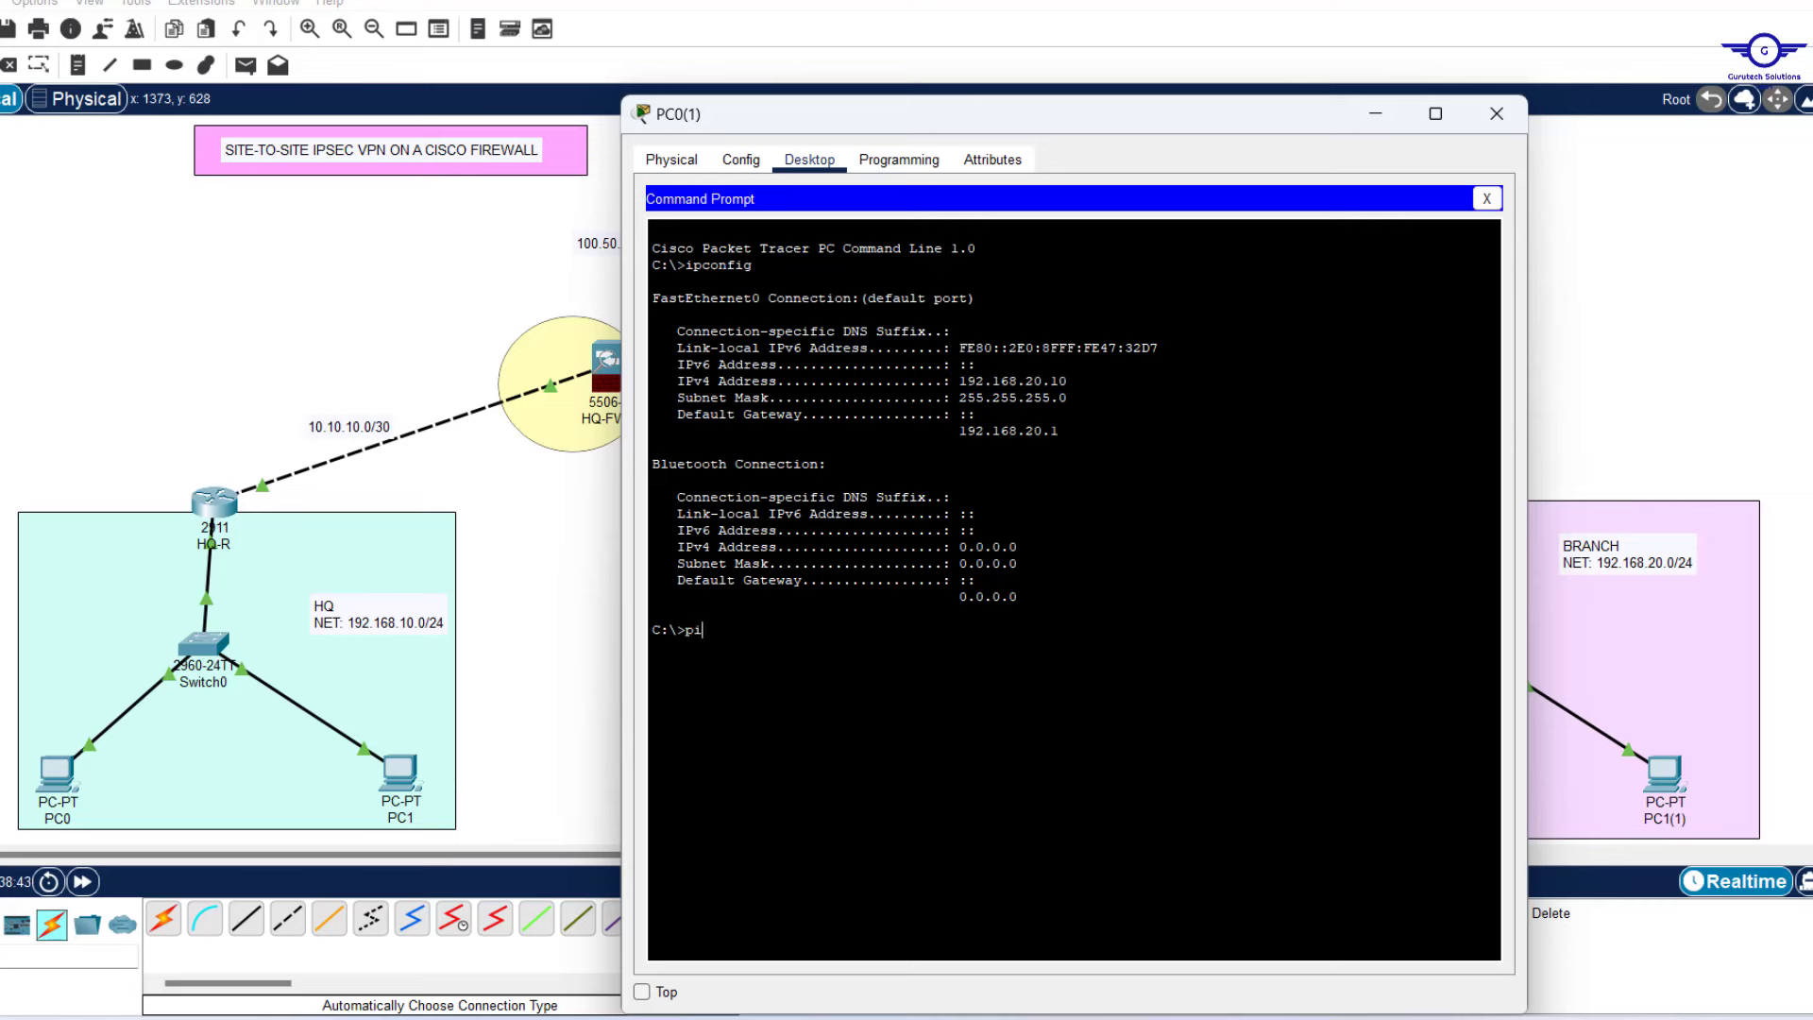
{"action": "type", "text": "ng 192.168.10.20"}
{"action": "key", "text": "Return"}
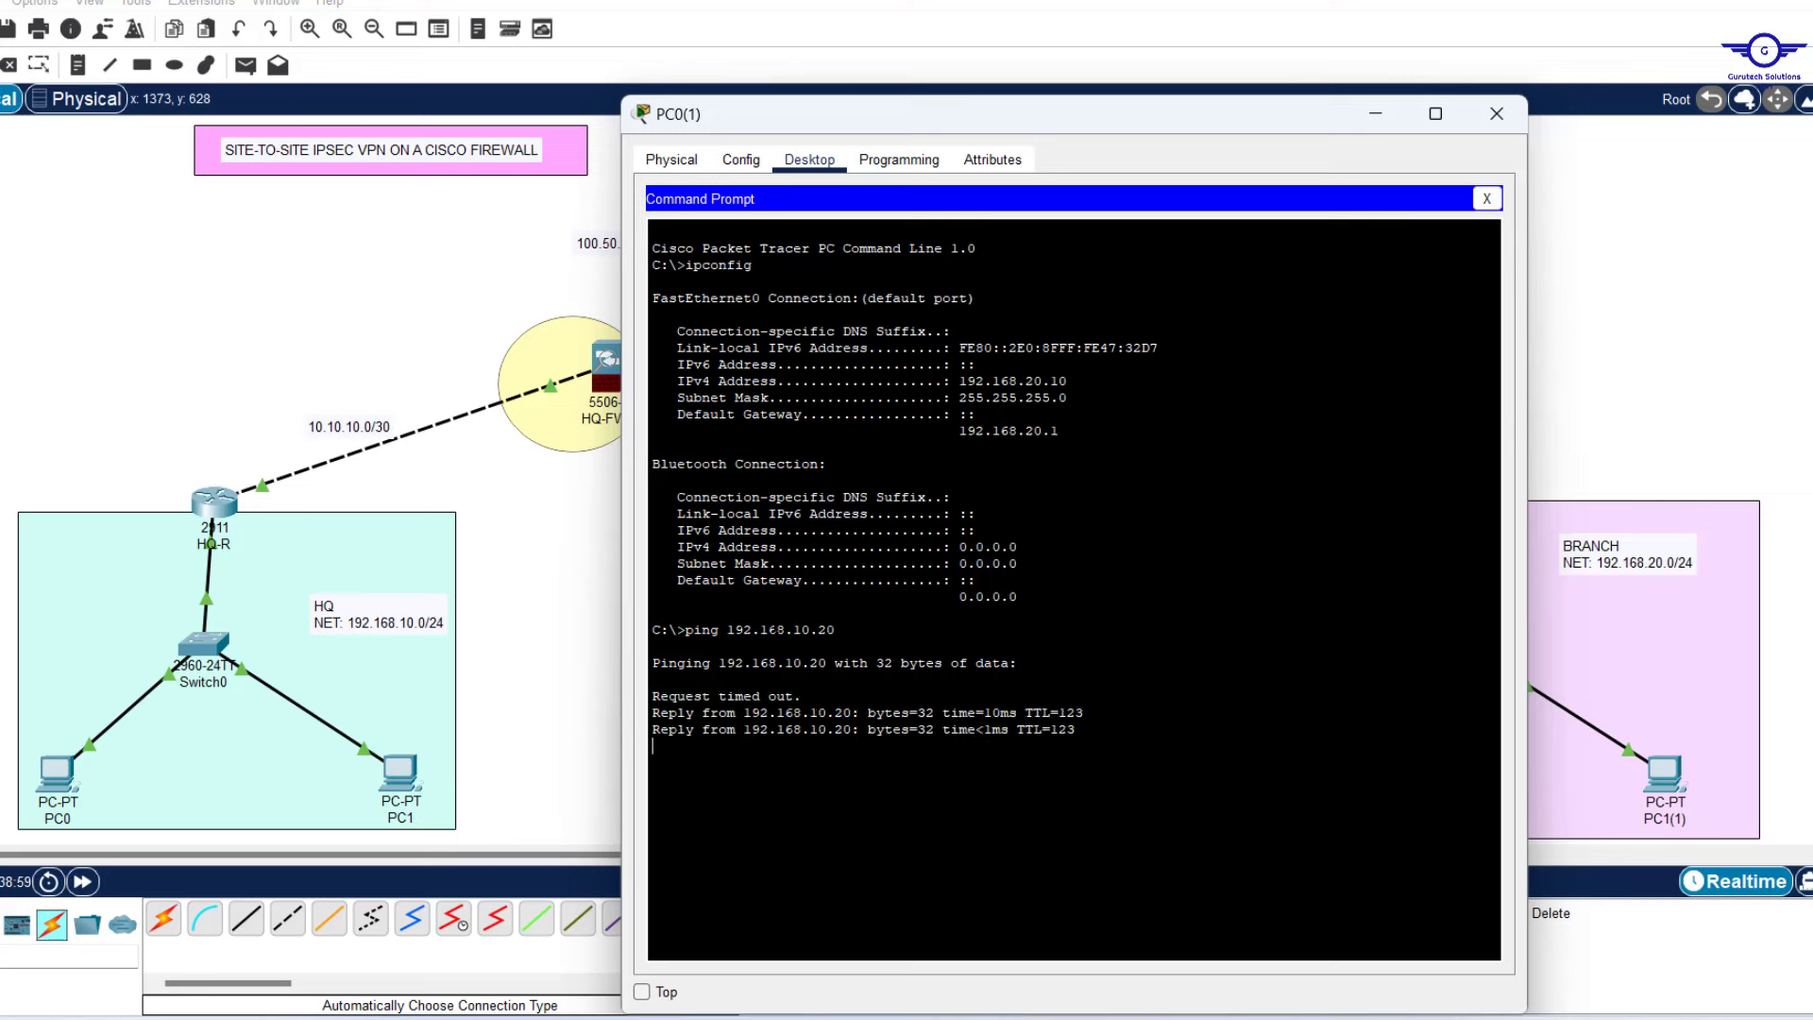
{"action": "left_click", "coordinate": [1497, 113]}
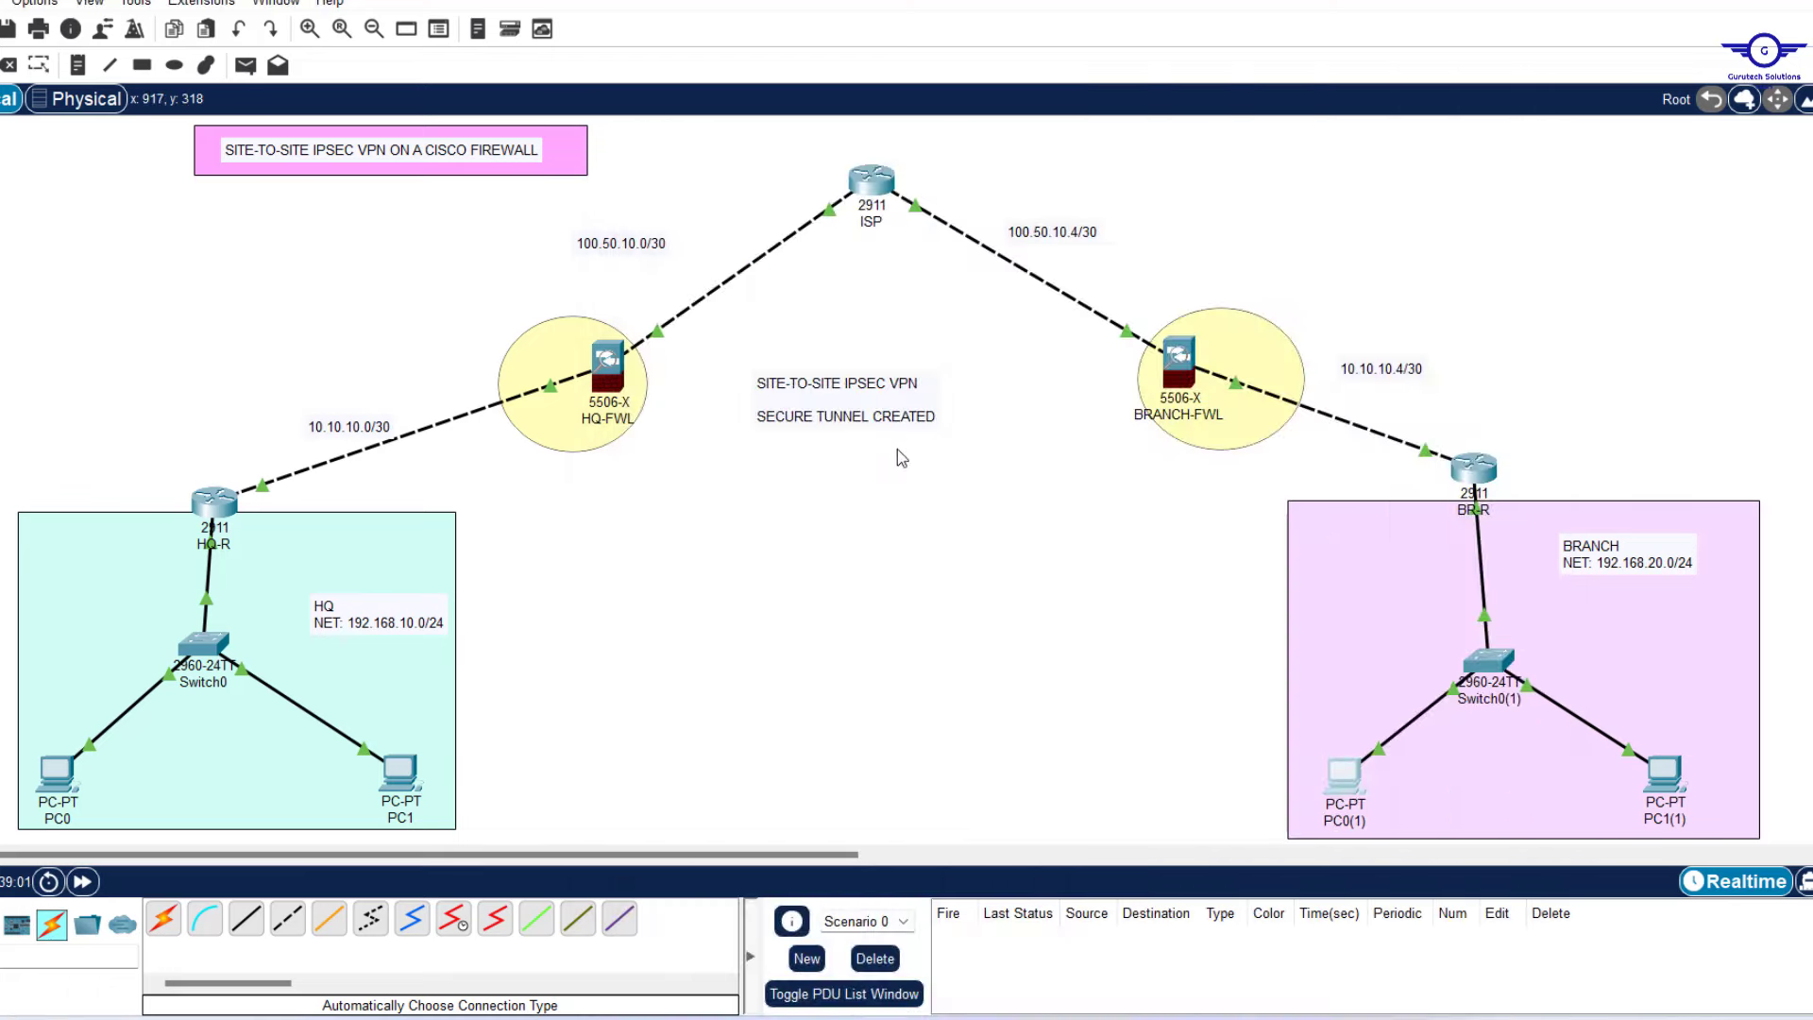
Save the network and review steps 1 through 9 of the IPsec VPN list in Notepad.
{"action": "key", "text": "ctrl+s"}
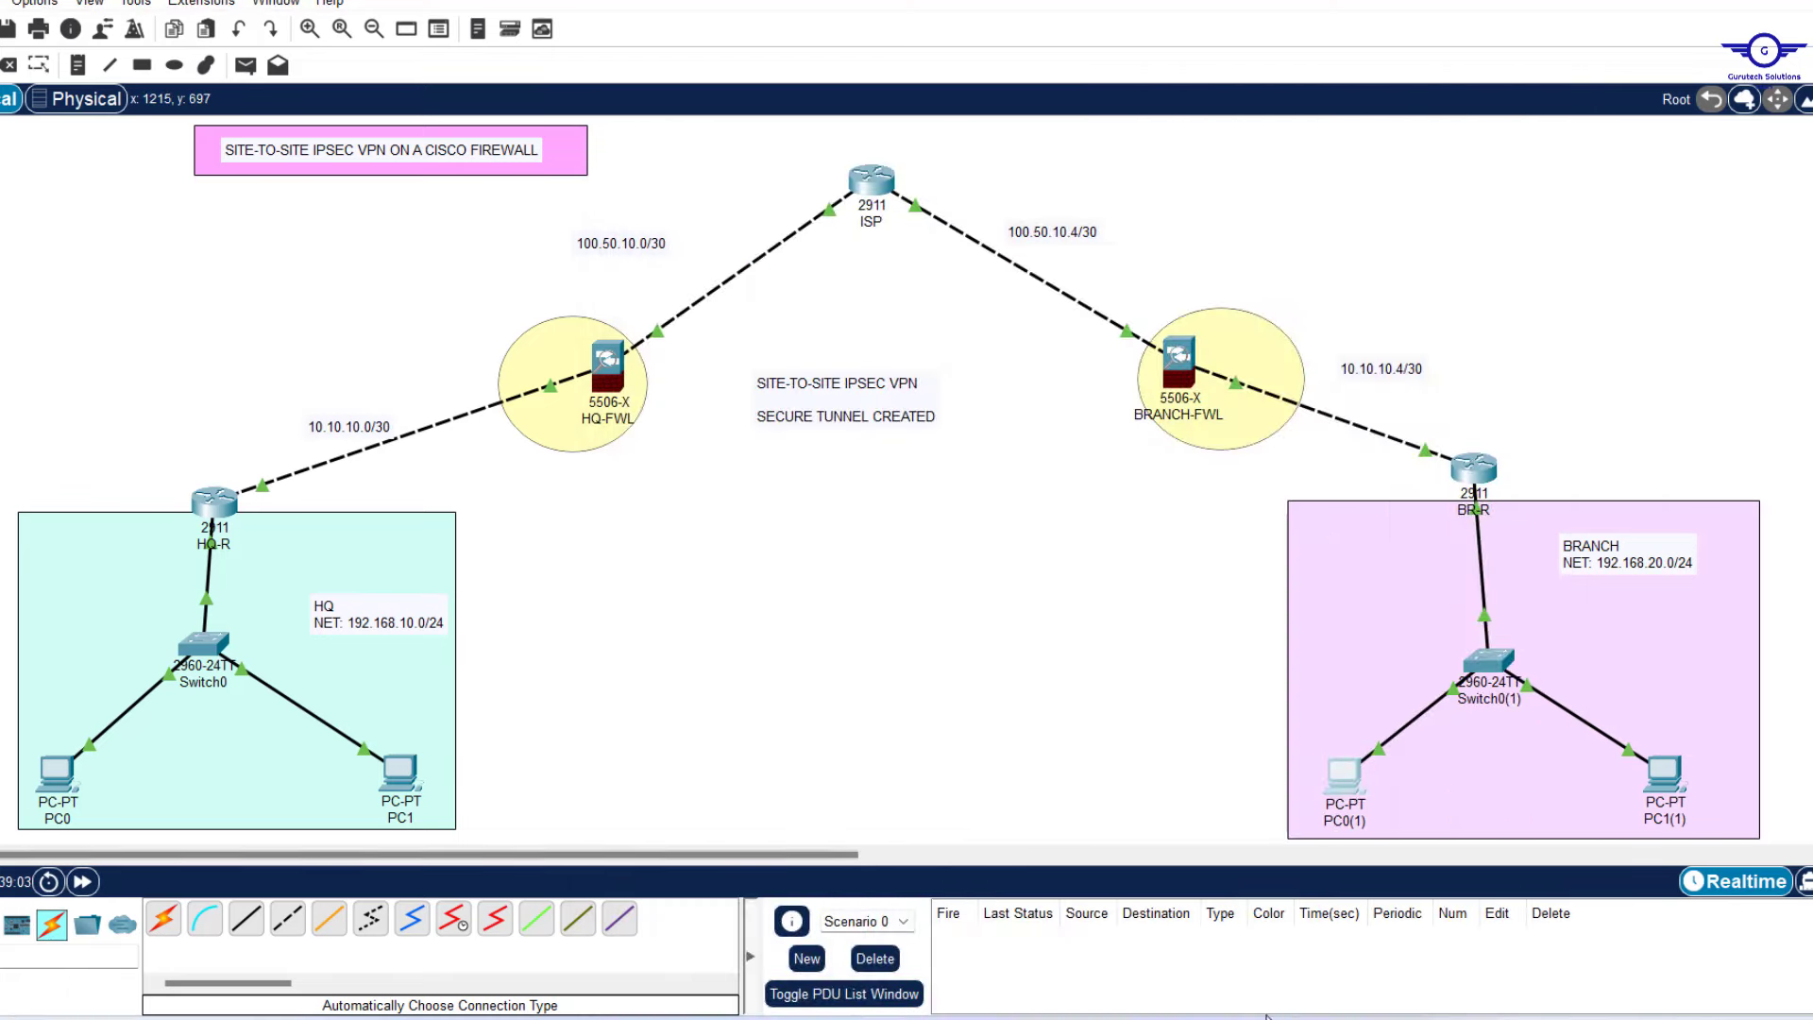
{"action": "left_click", "coordinate": [1267, 1018]}
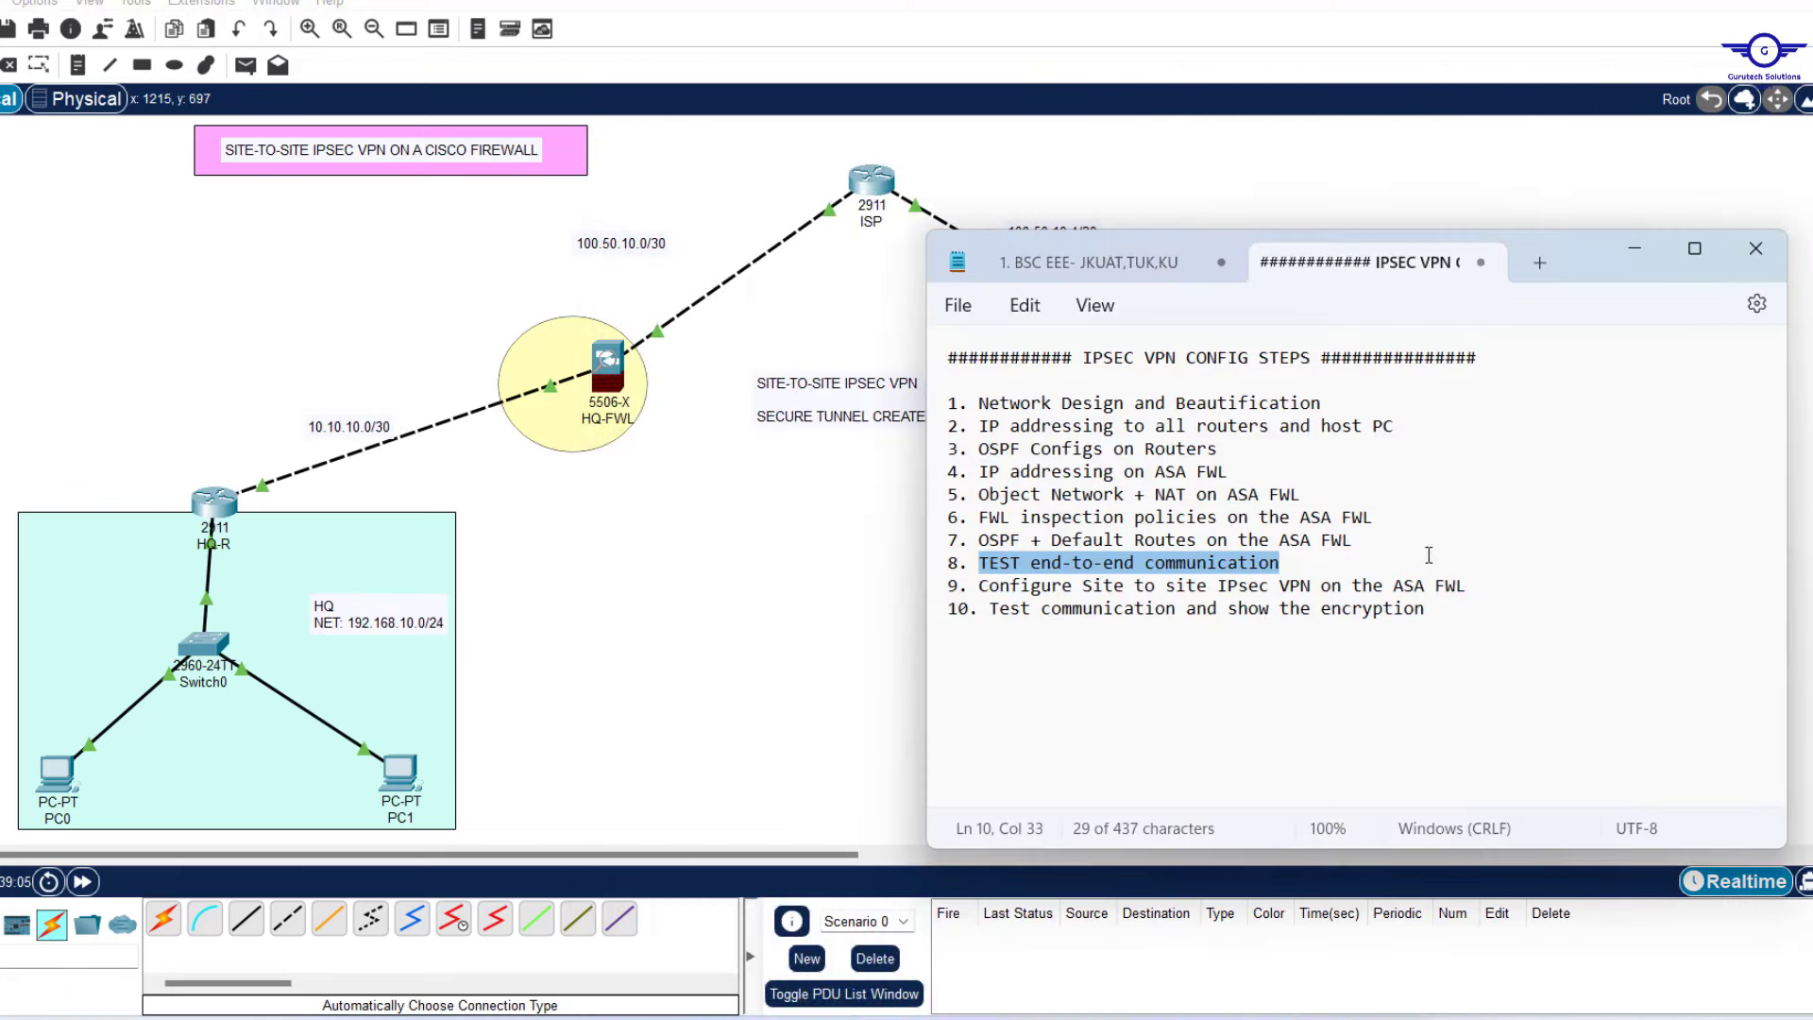
{"action": "left_click_drag", "start_coordinate": [1469, 587], "coordinate": [979, 591]}
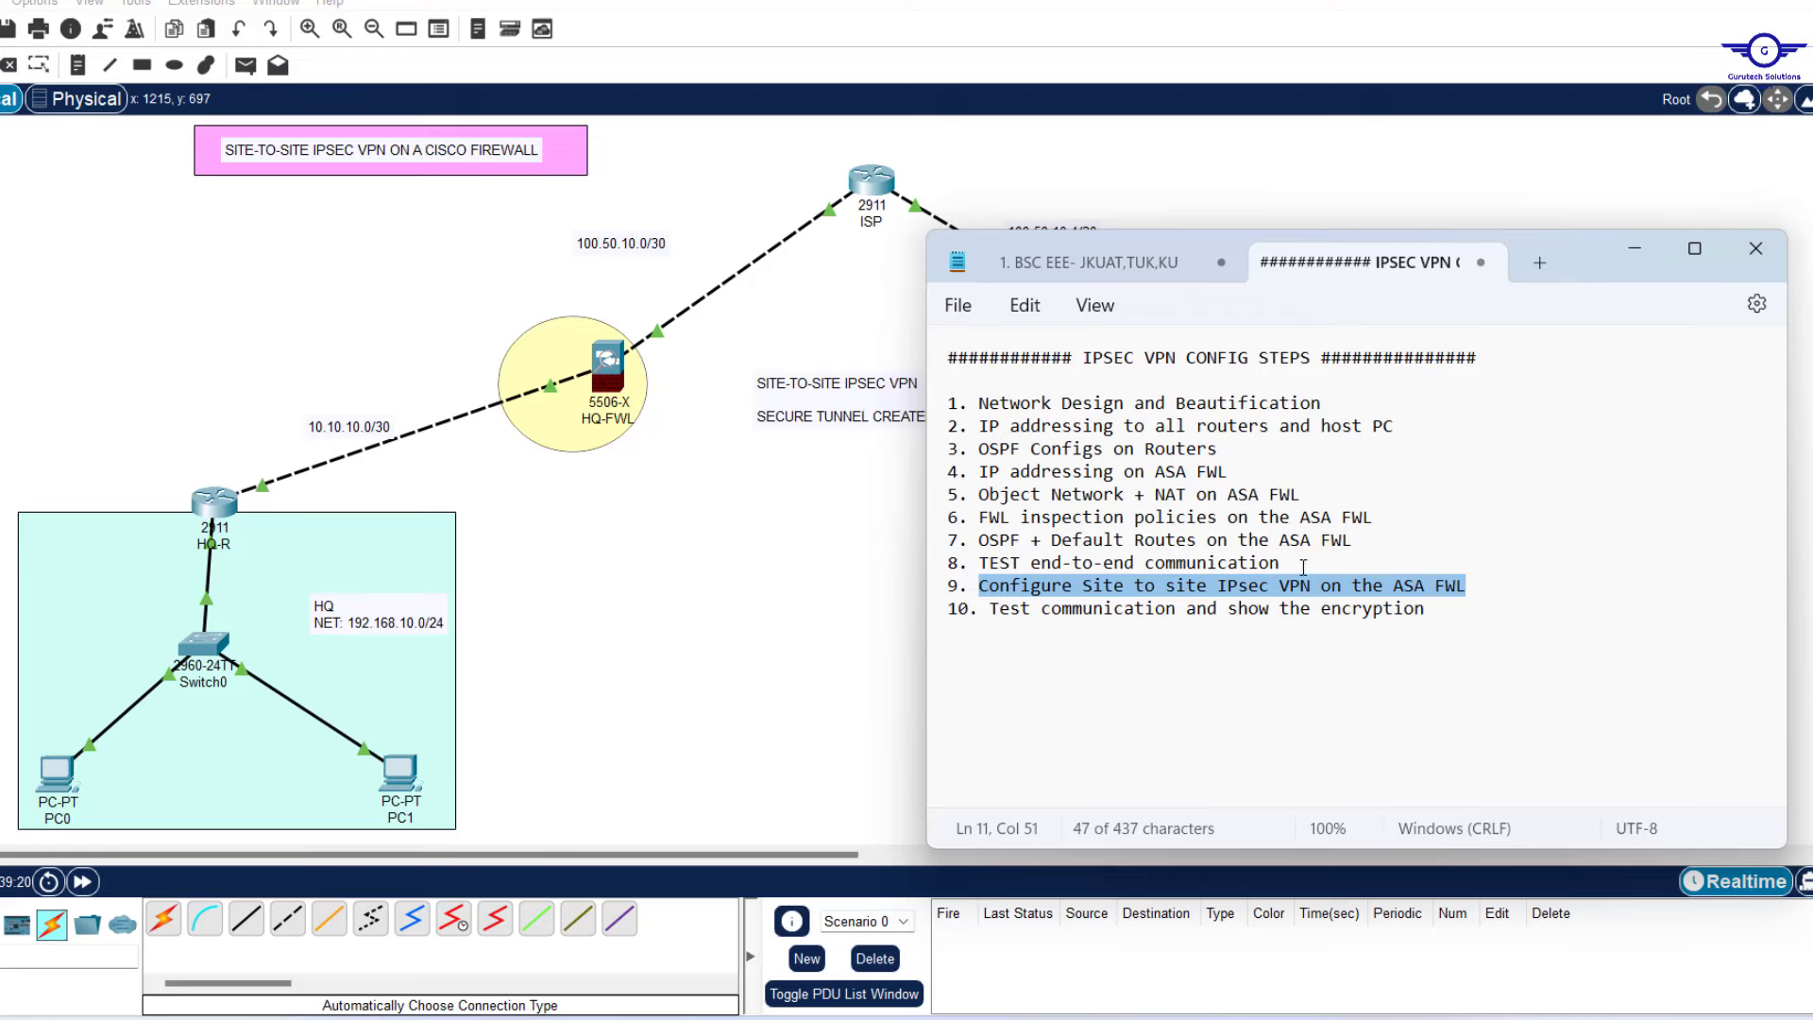
{"action": "left_click_drag", "start_coordinate": [1303, 566], "coordinate": [947, 404]}
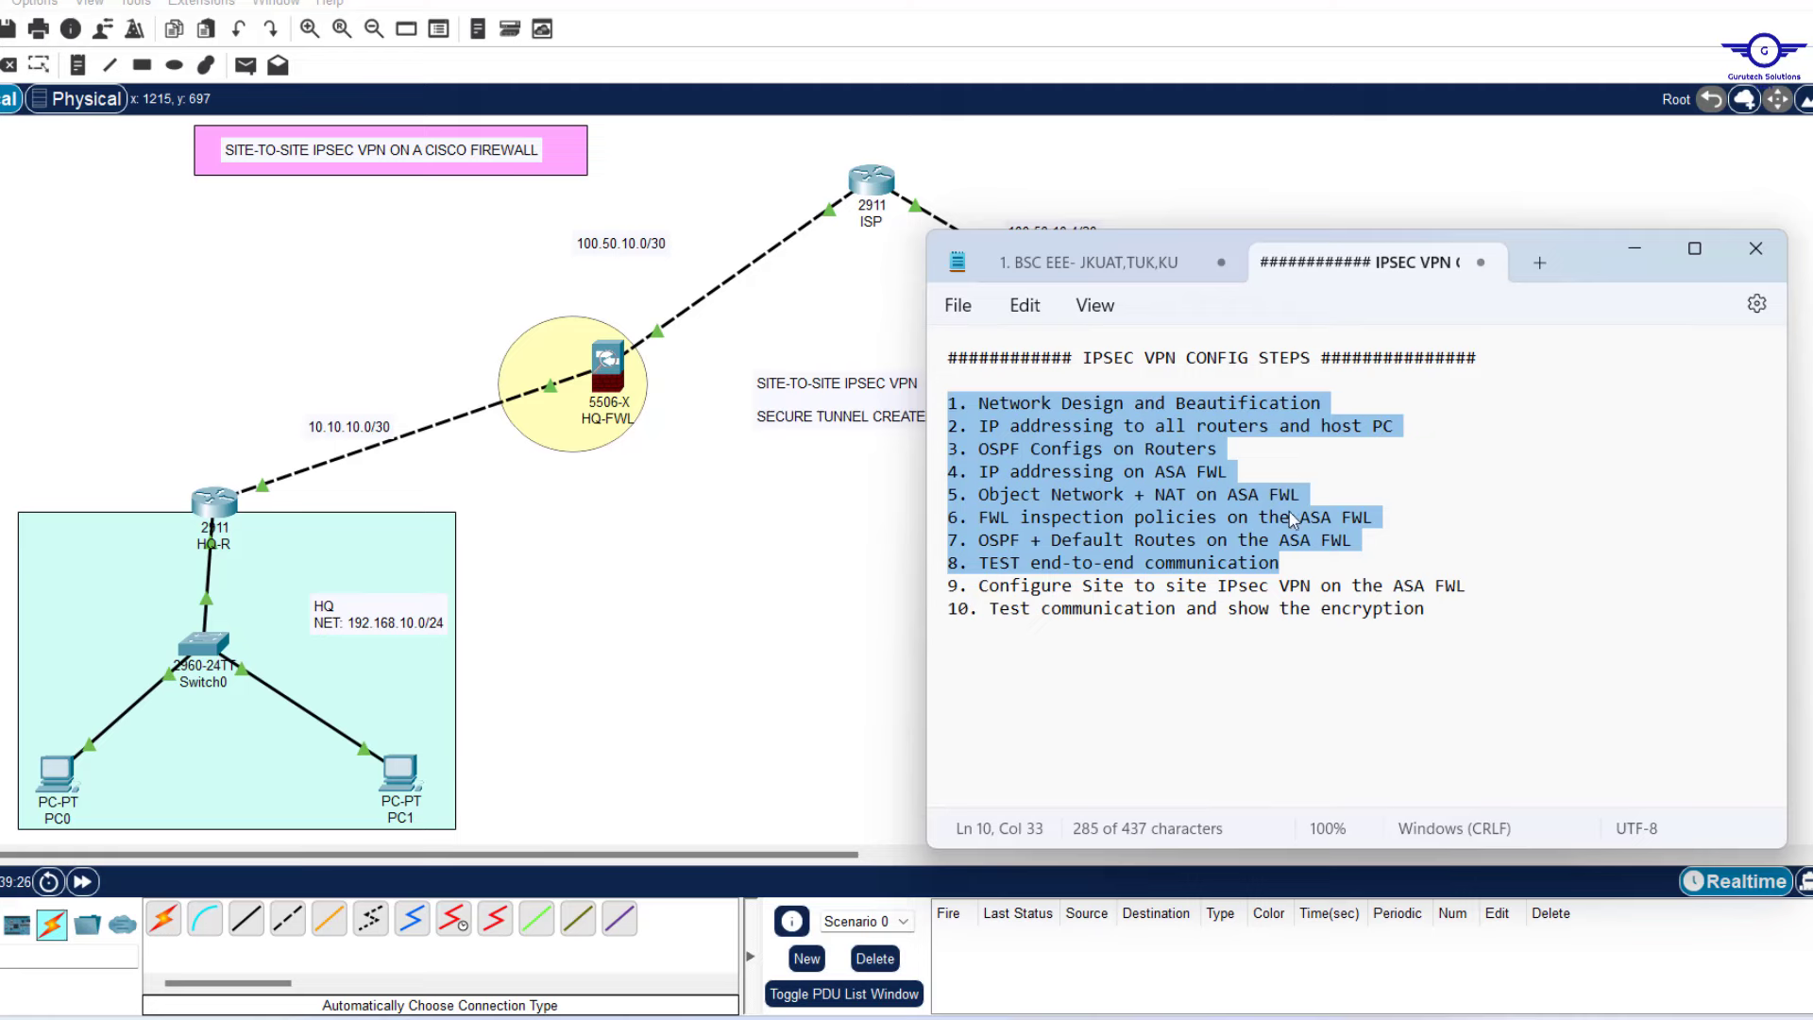
{"action": "left_click_drag", "start_coordinate": [1471, 586], "coordinate": [978, 587]}
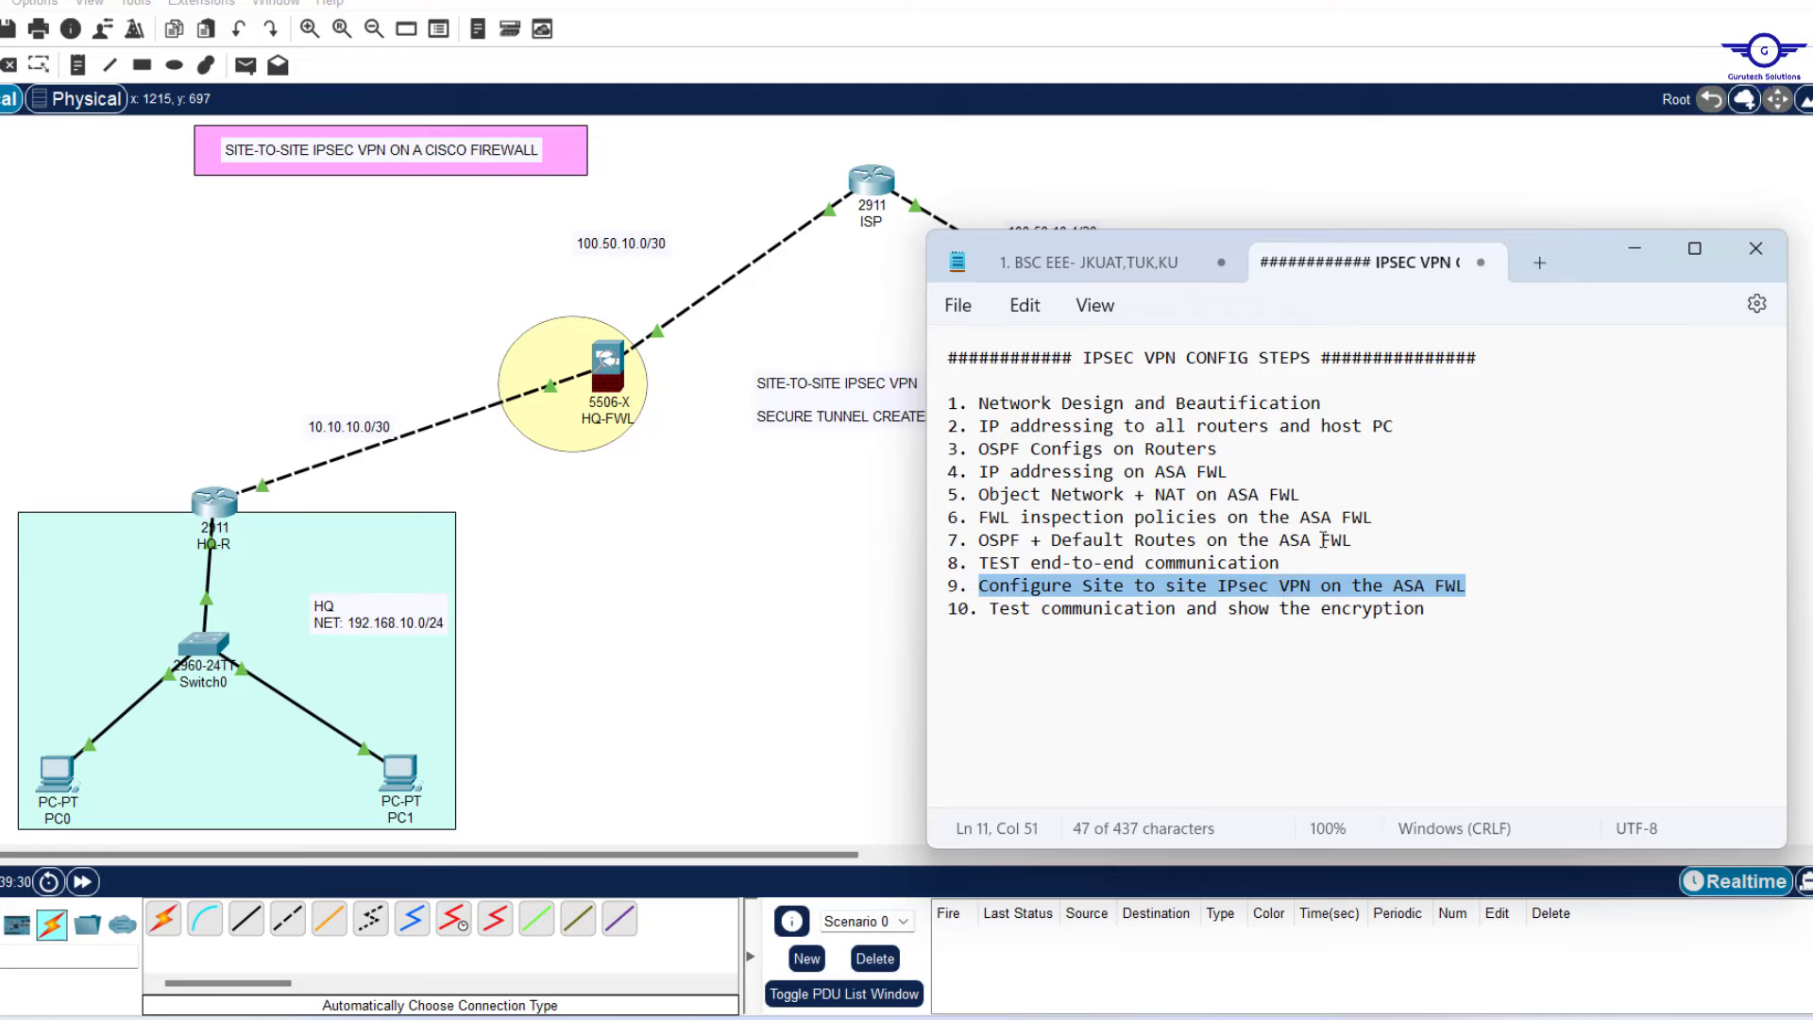
{"action": "left_click_drag", "start_coordinate": [1282, 564], "coordinate": [955, 406]}
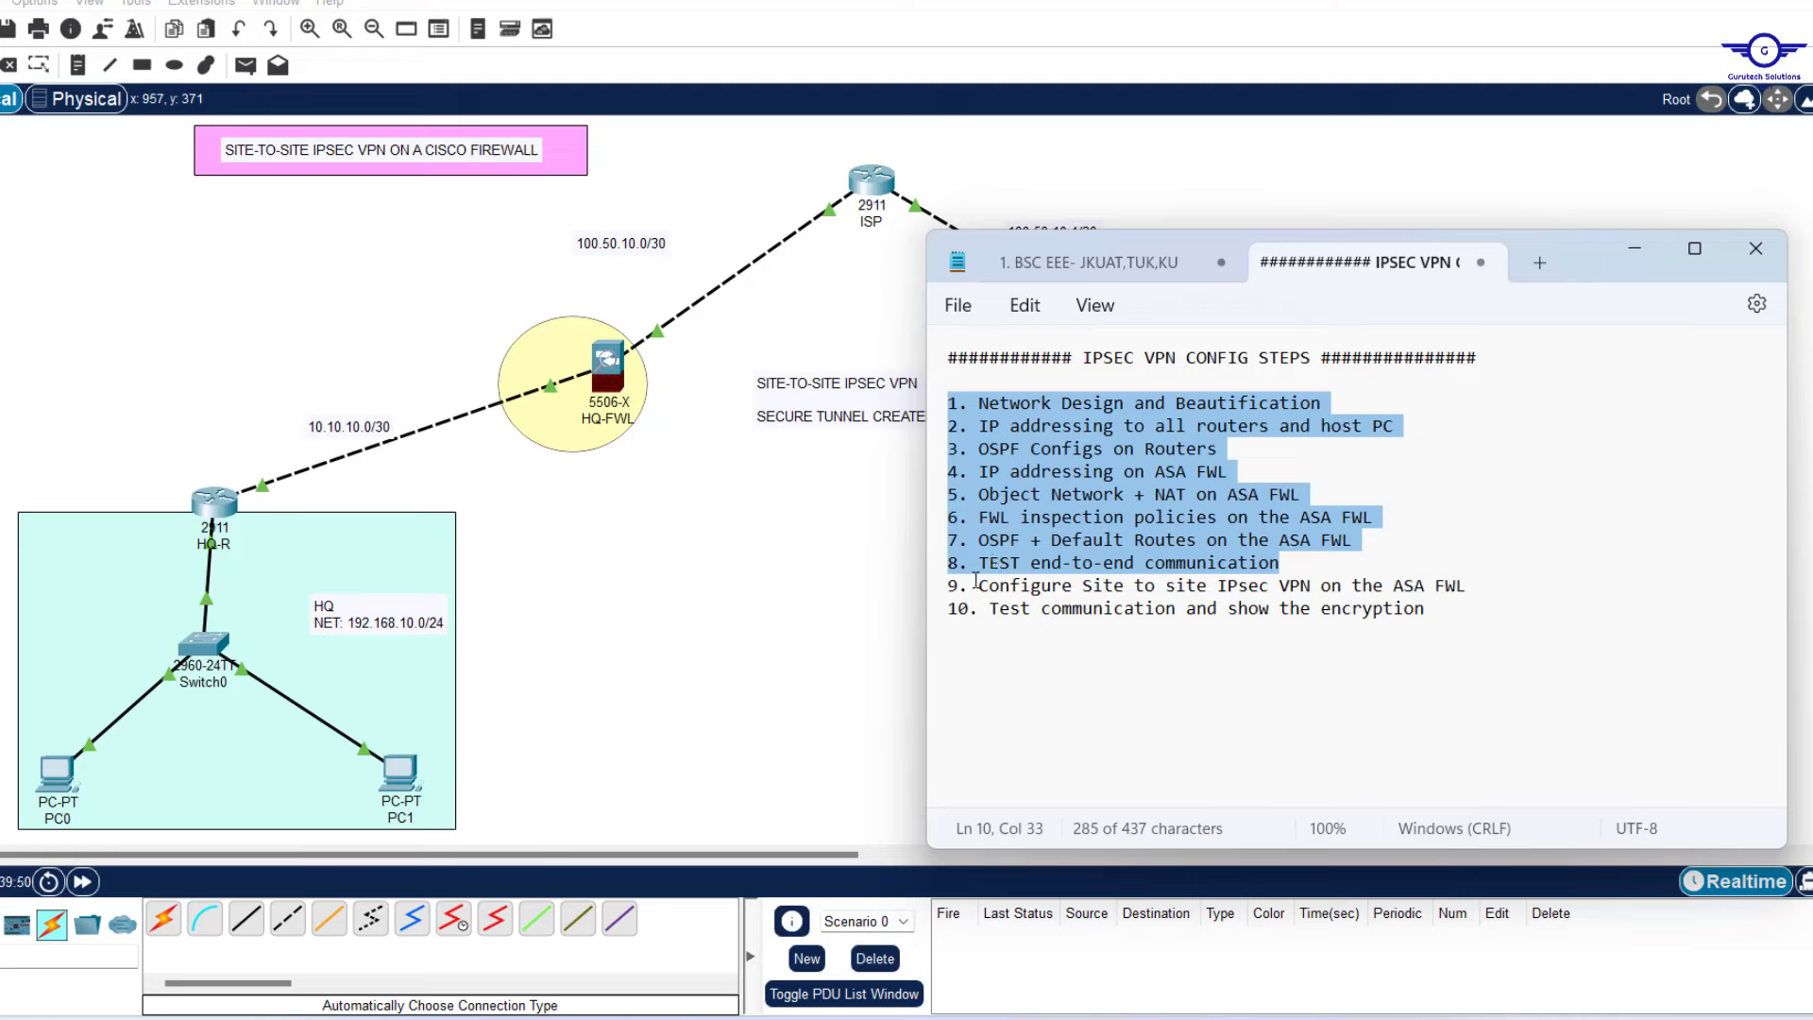
Move the notes window up and start a '-' sub-item line under step 9.
{"action": "left_click_drag", "start_coordinate": [975, 588], "coordinate": [1469, 589]}
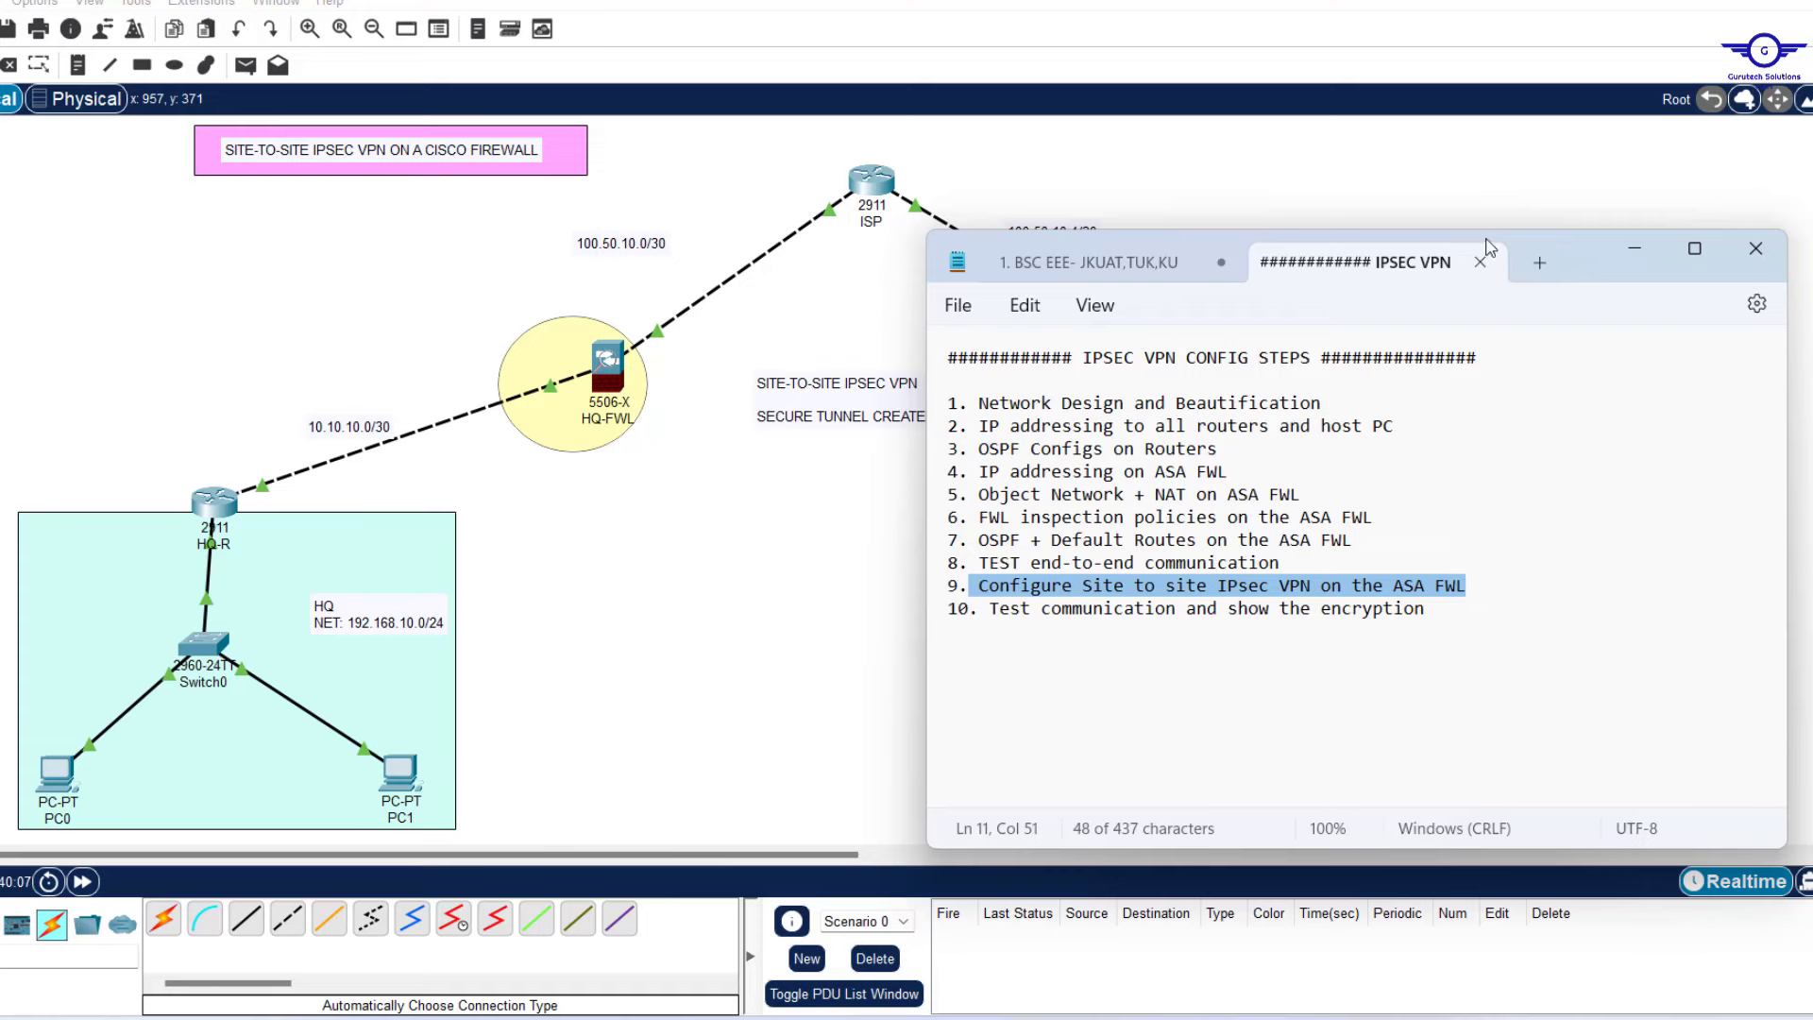
{"action": "left_click_drag", "start_coordinate": [1486, 239], "coordinate": [1469, 17]}
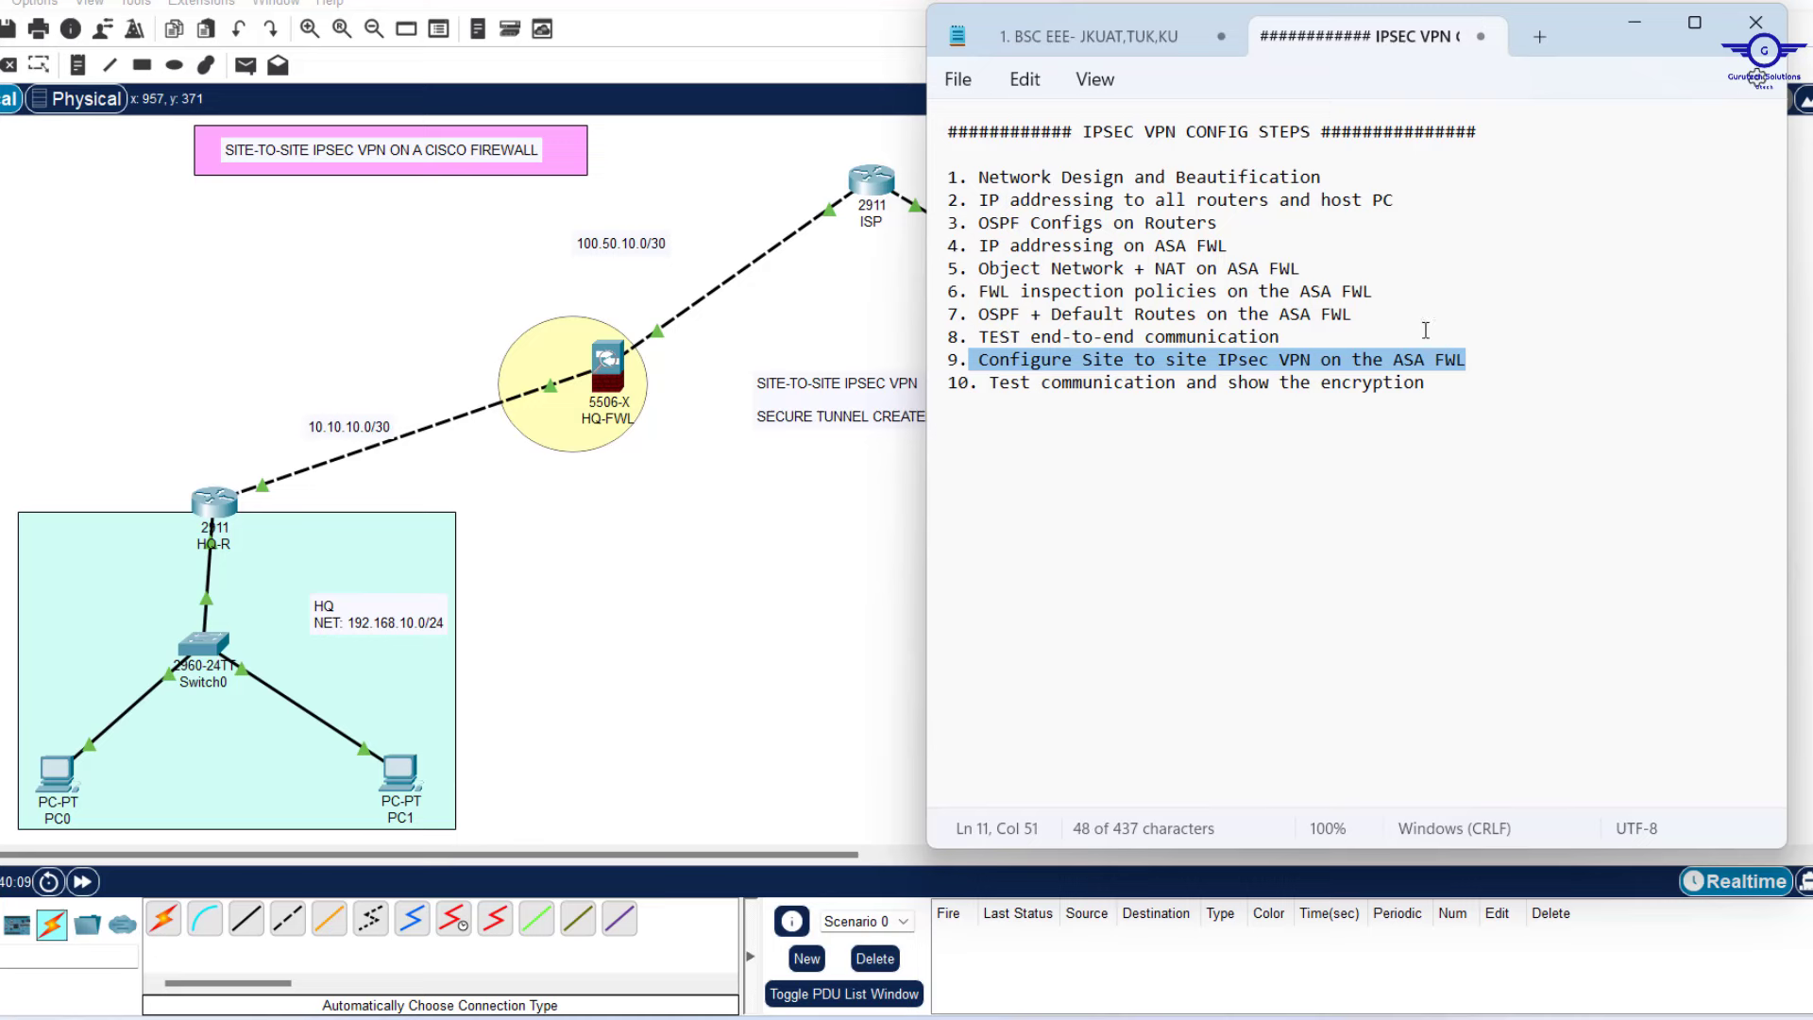
{"action": "left_click", "coordinate": [1506, 371]}
{"action": "key", "text": "Return"}
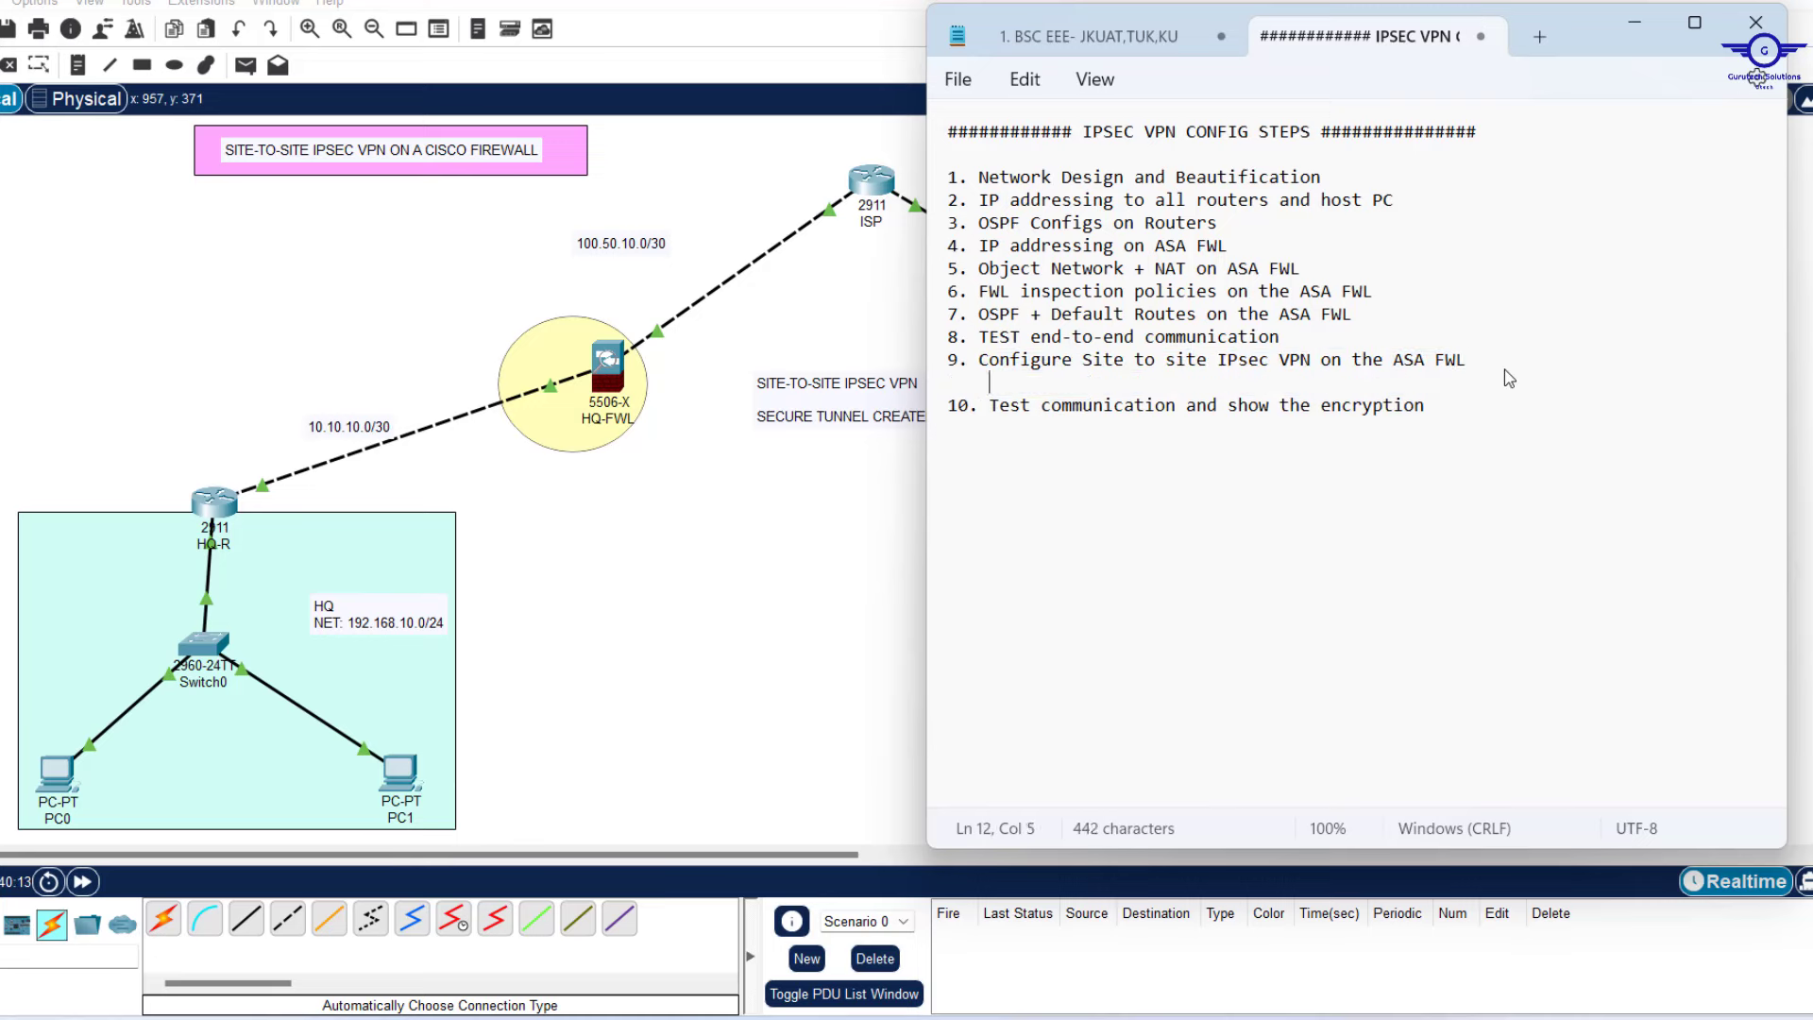
{"action": "type", "text": "-"}
Draw a peach-filled ellipse around the SITE-TO-SITE IPSEC VPN label between the firewalls.
{"action": "left_click", "coordinate": [763, 534]}
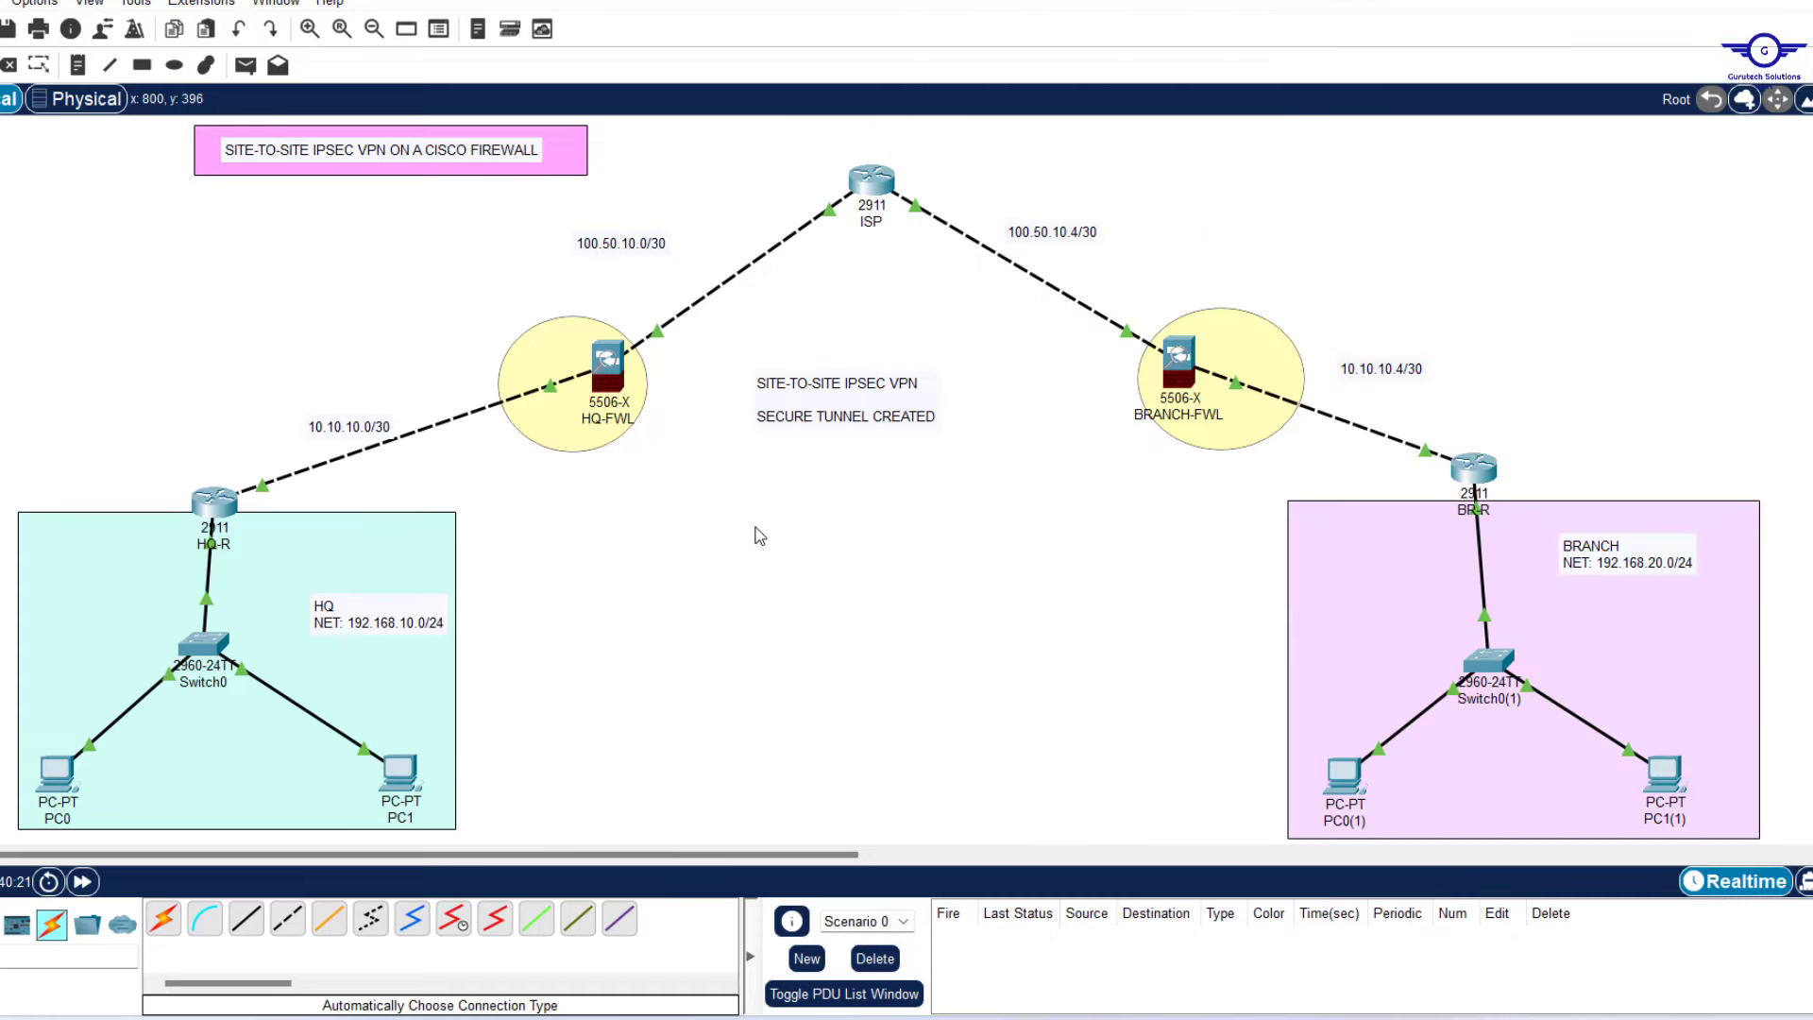
{"action": "left_click", "coordinate": [171, 74]}
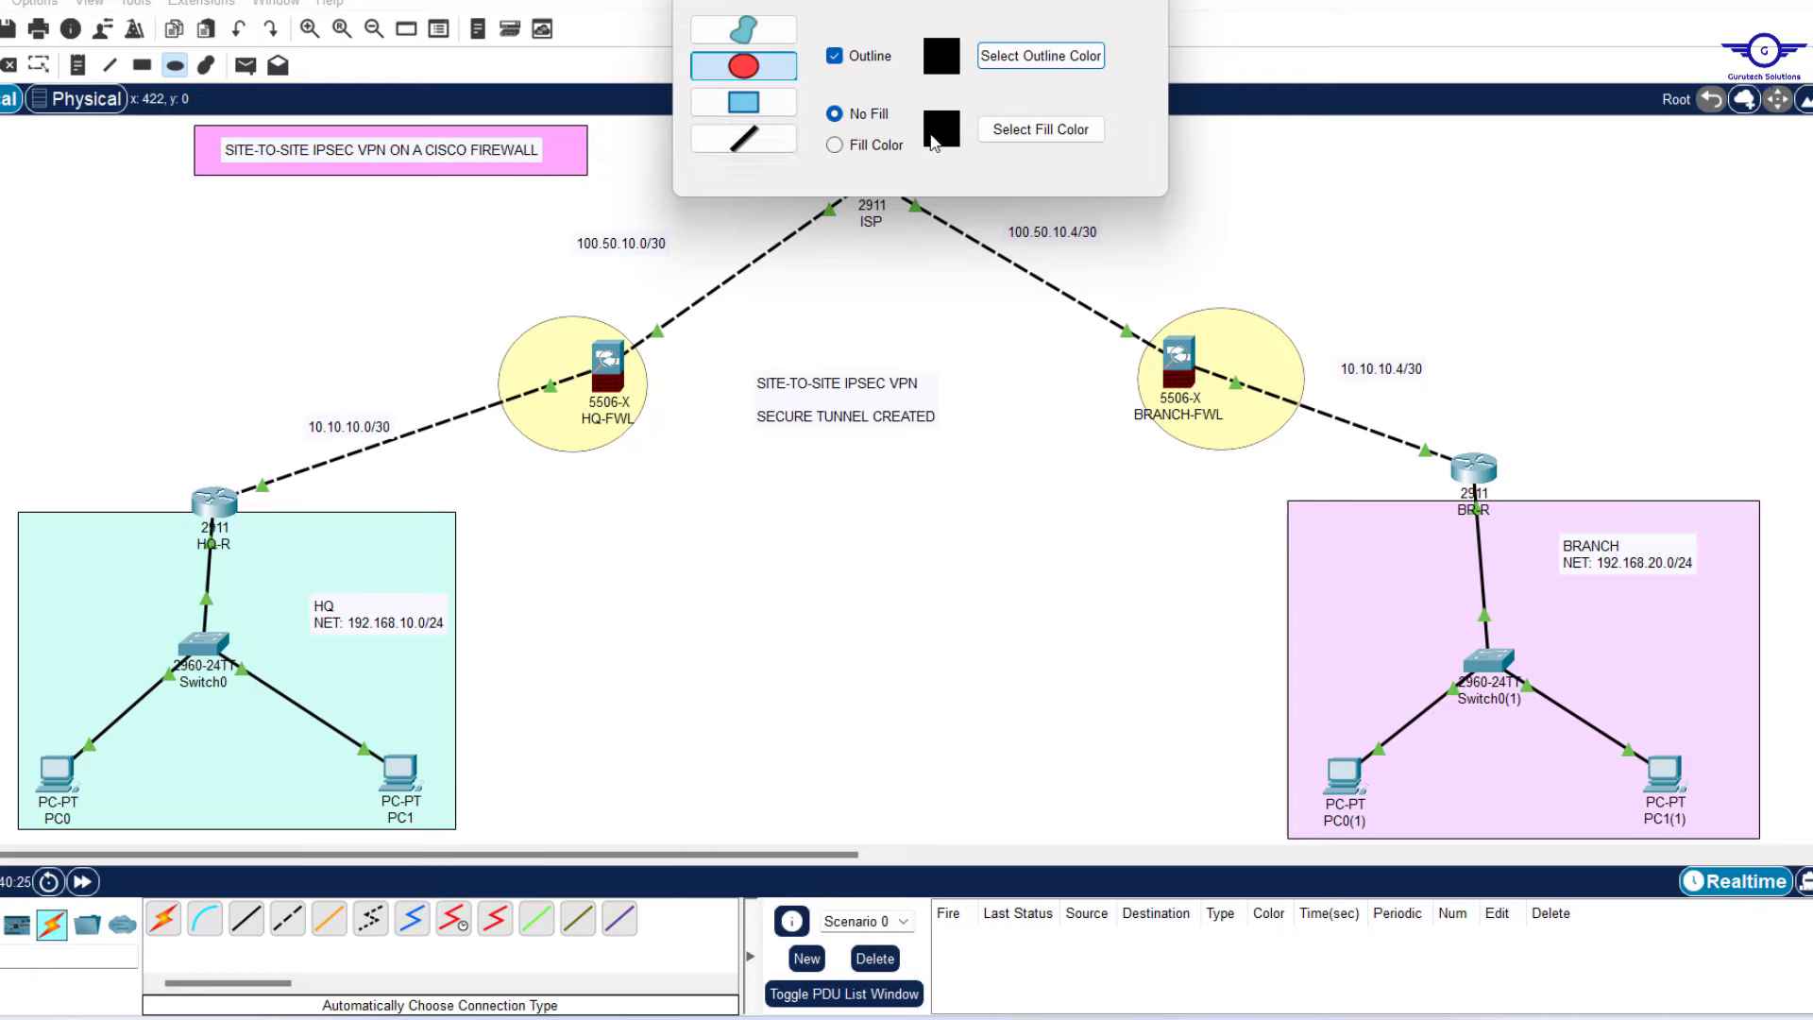
{"action": "left_click", "coordinate": [1054, 134]}
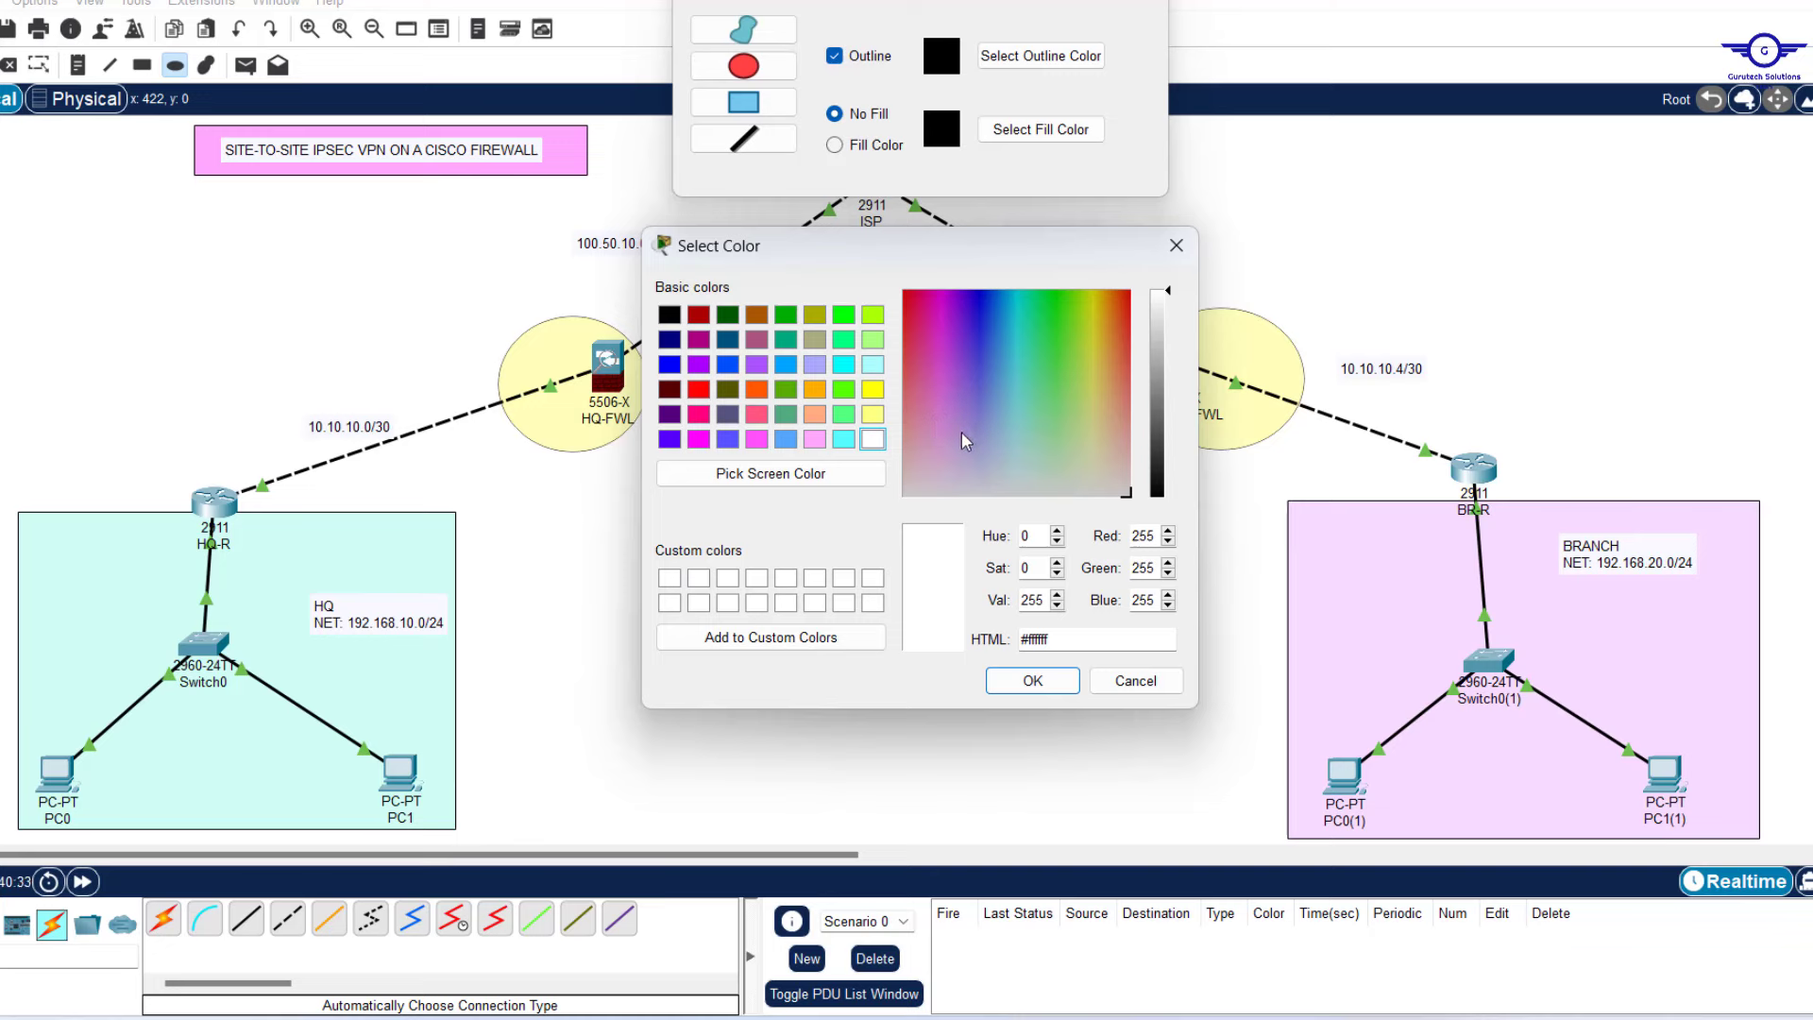
{"action": "left_click", "coordinate": [940, 470]}
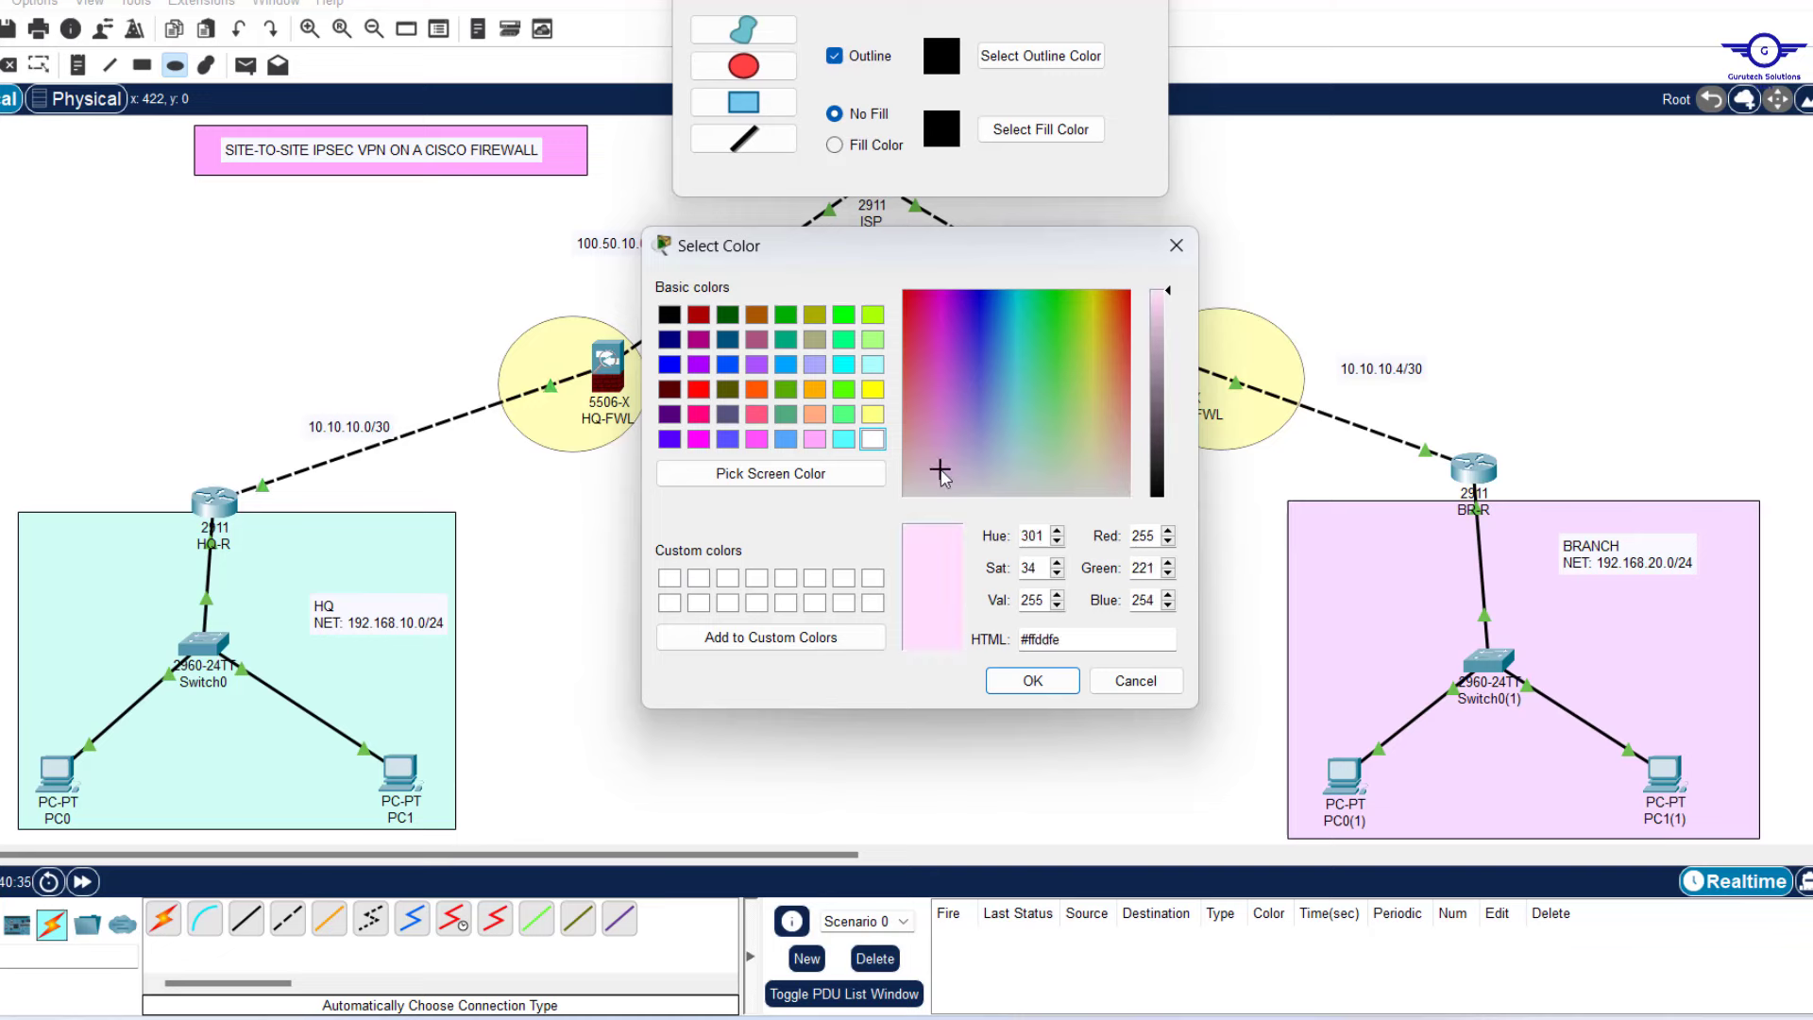
{"action": "left_click", "coordinate": [1013, 451]}
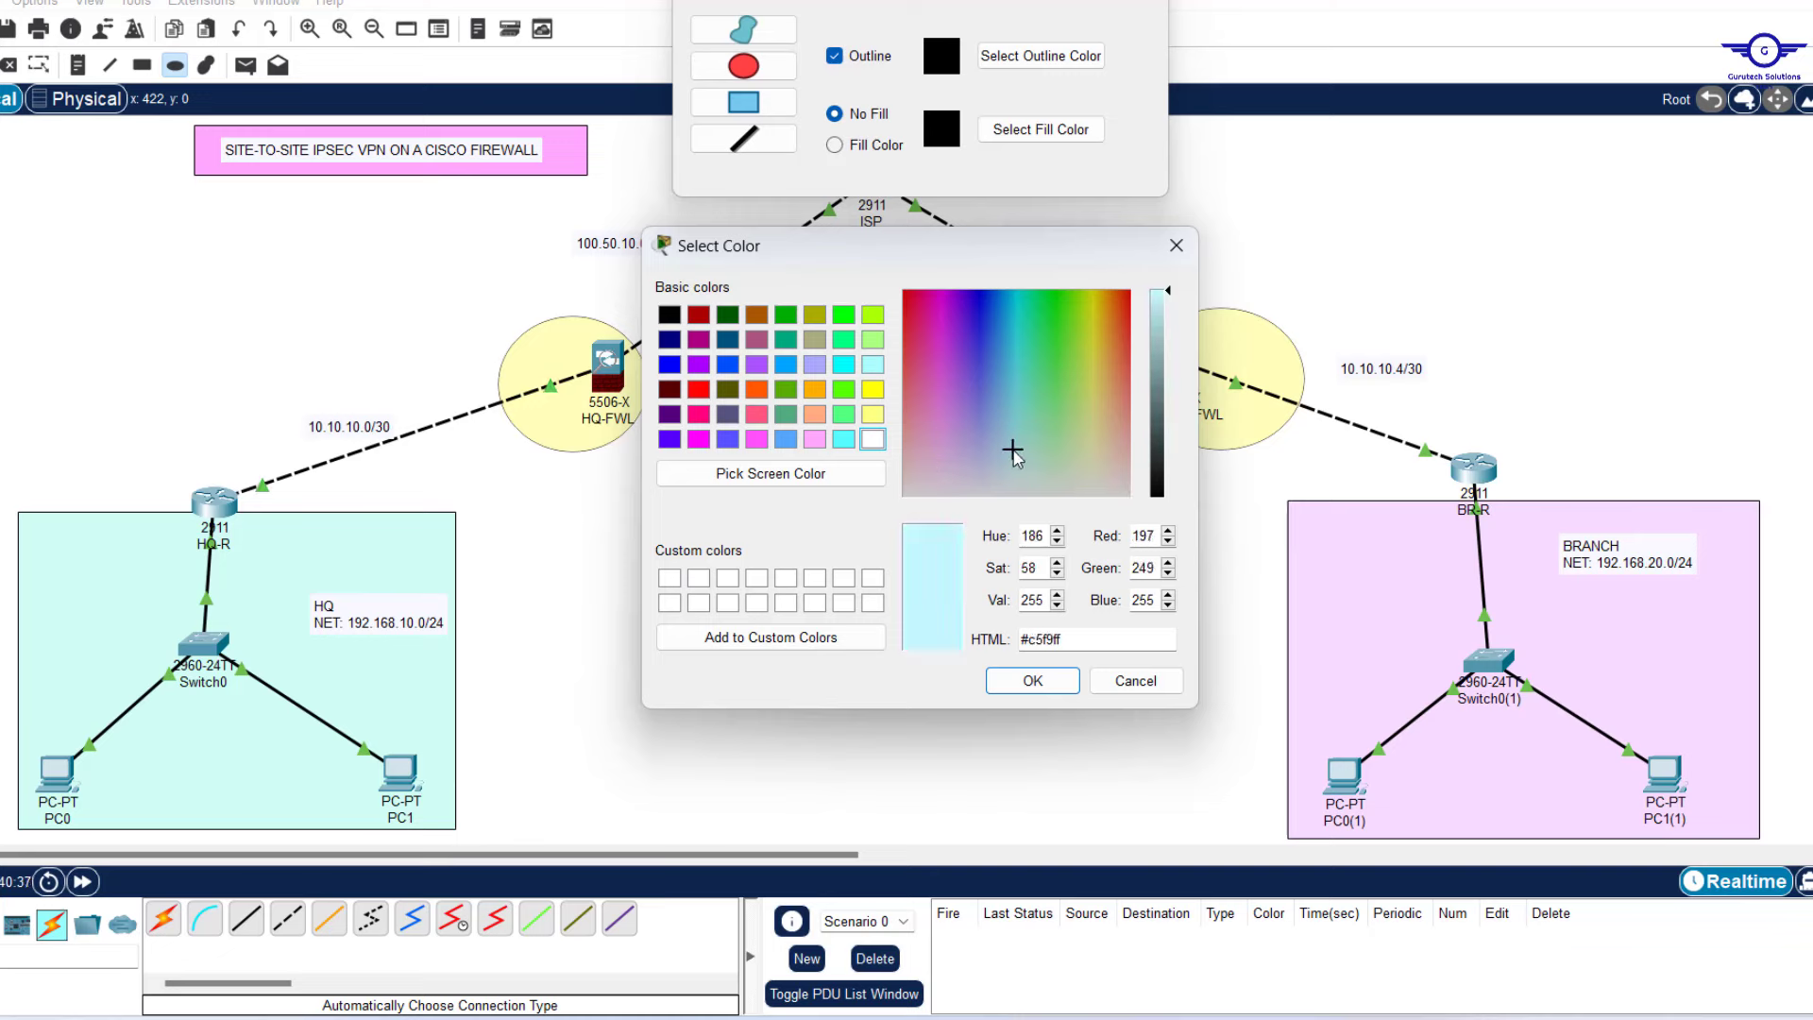
{"action": "left_click", "coordinate": [1110, 426]}
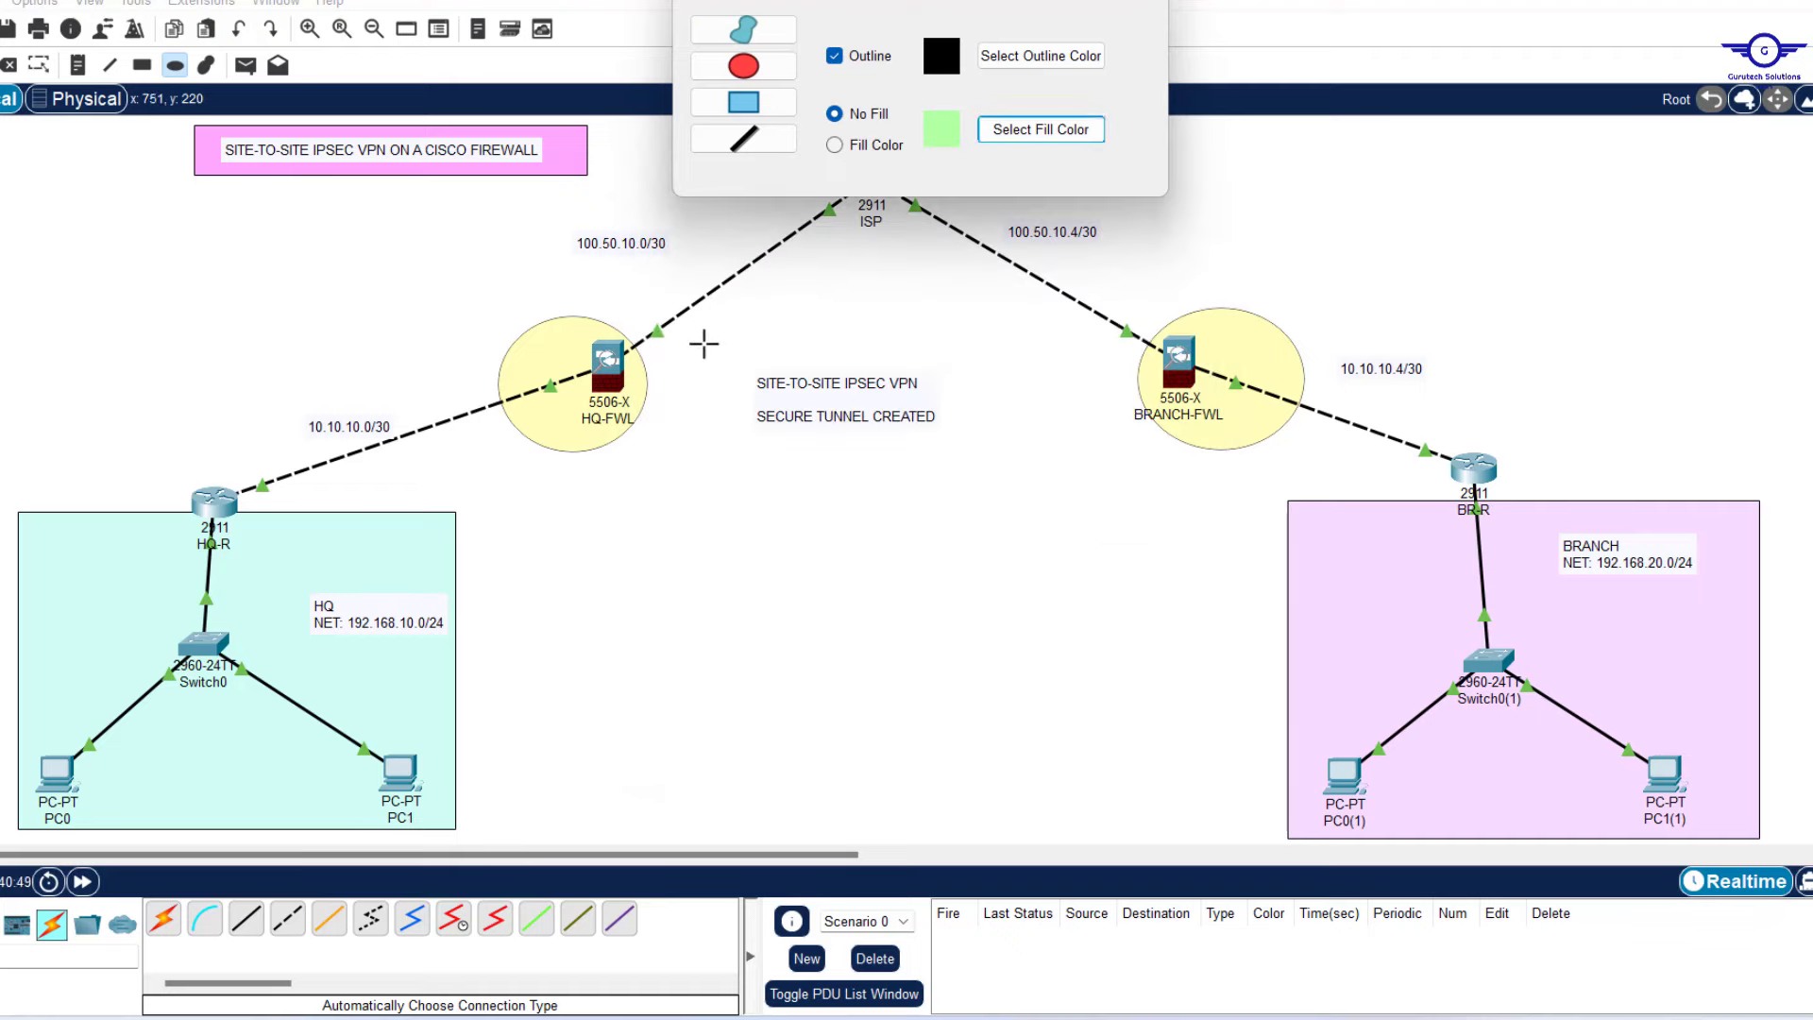
{"action": "mouse_move", "coordinate": [696, 344]}
{"action": "left_mouse_down"}
{"action": "mouse_move", "coordinate": [1073, 417]}
{"action": "mouse_move", "coordinate": [1139, 455]}
{"action": "left_mouse_up"}
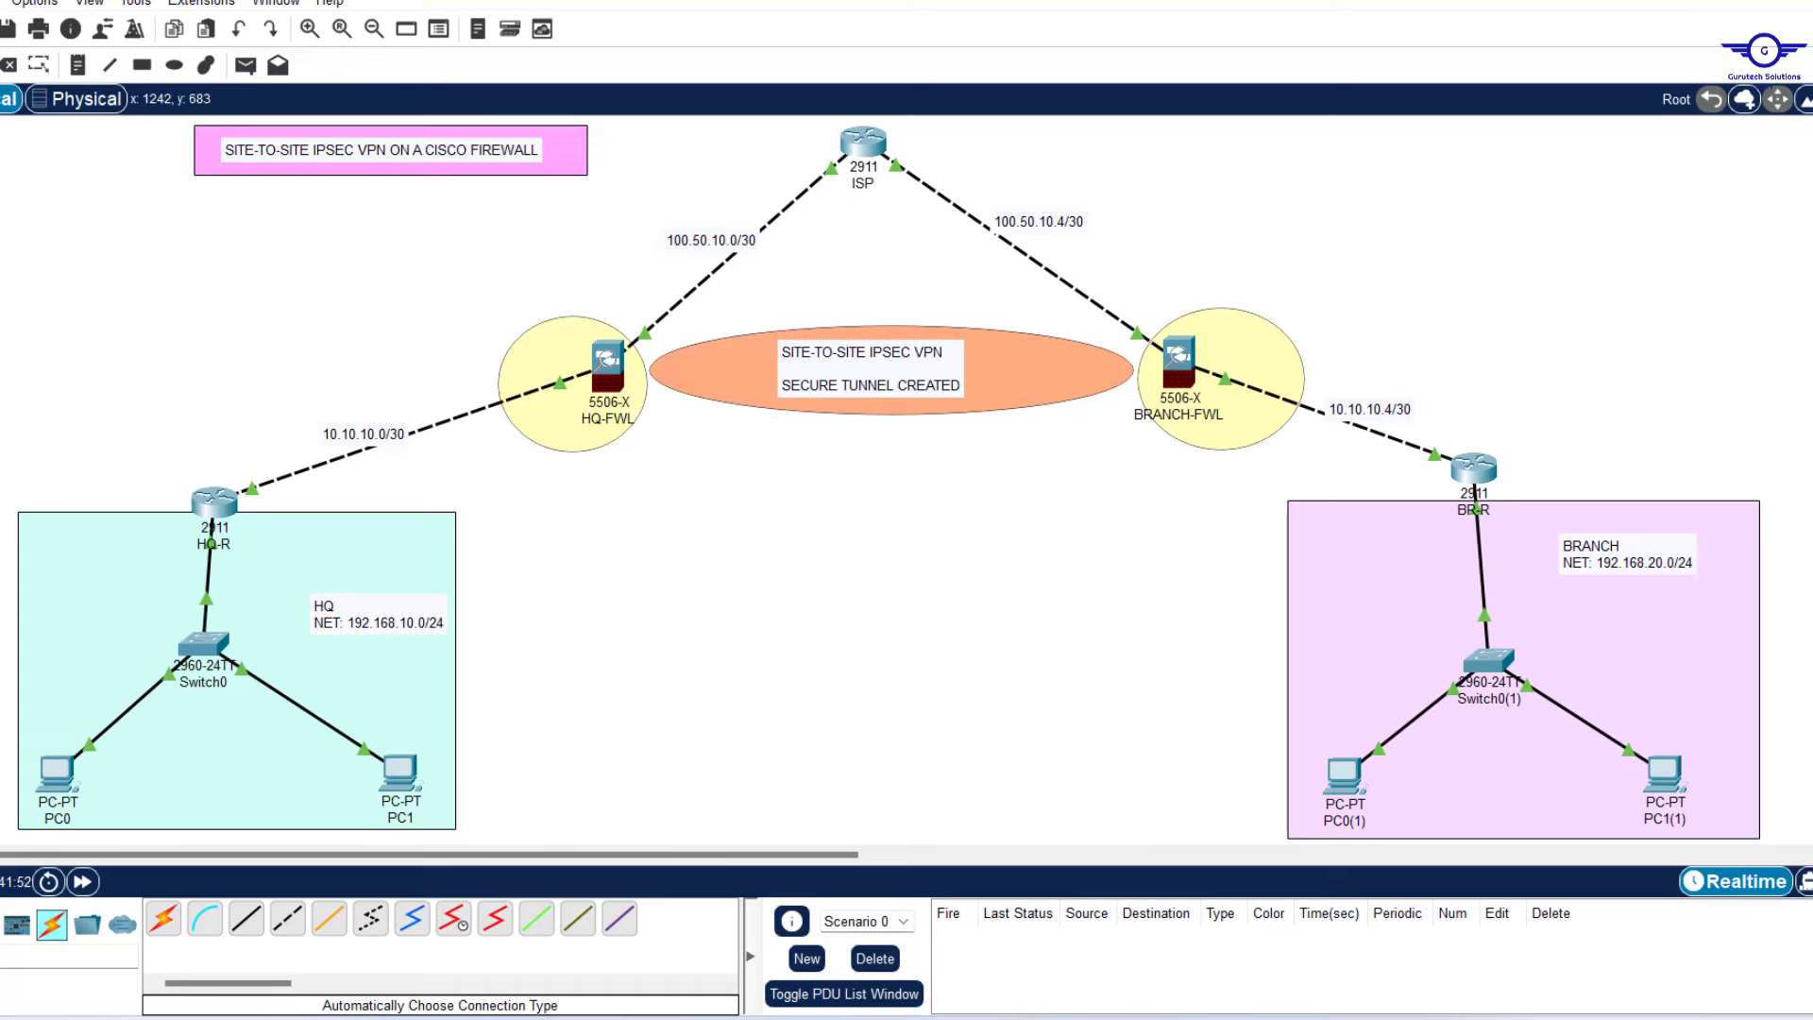
Type 'create crypto ikev1 policy' as the dash sub-item under step 9.
{"action": "key", "text": "alt+Tab"}
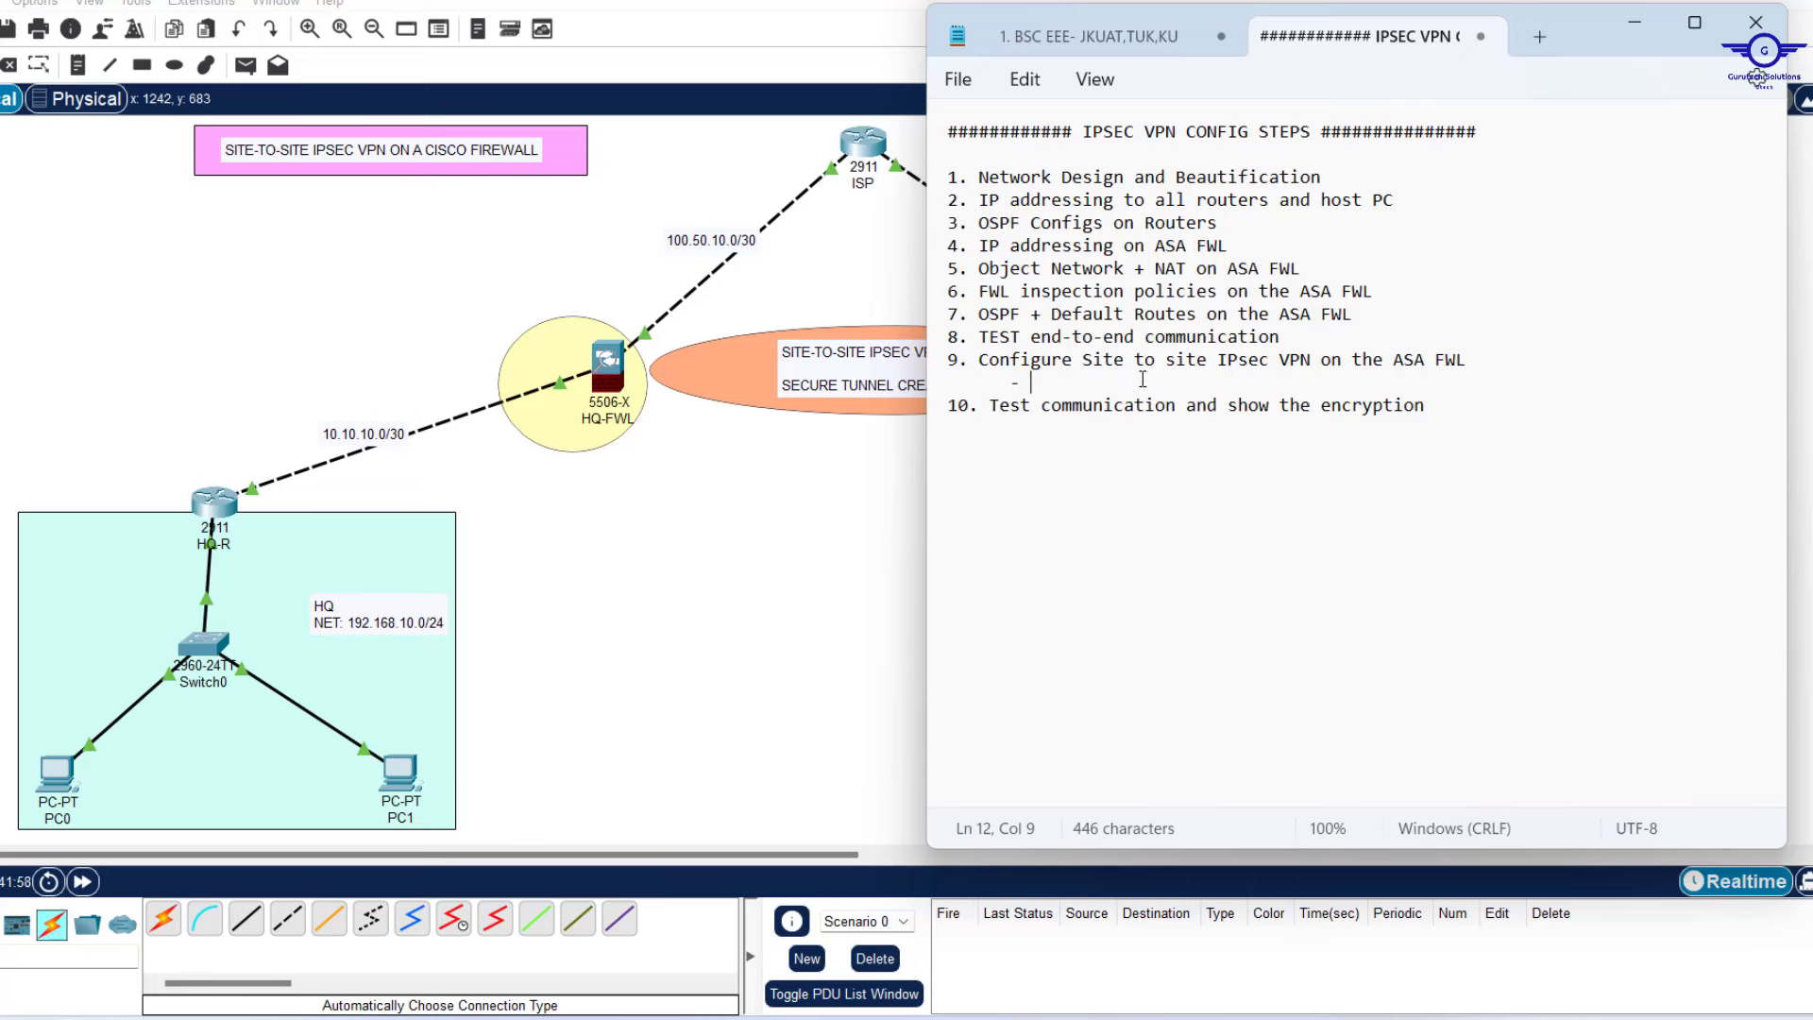
{"action": "type", "text": "create crypto ikev"}
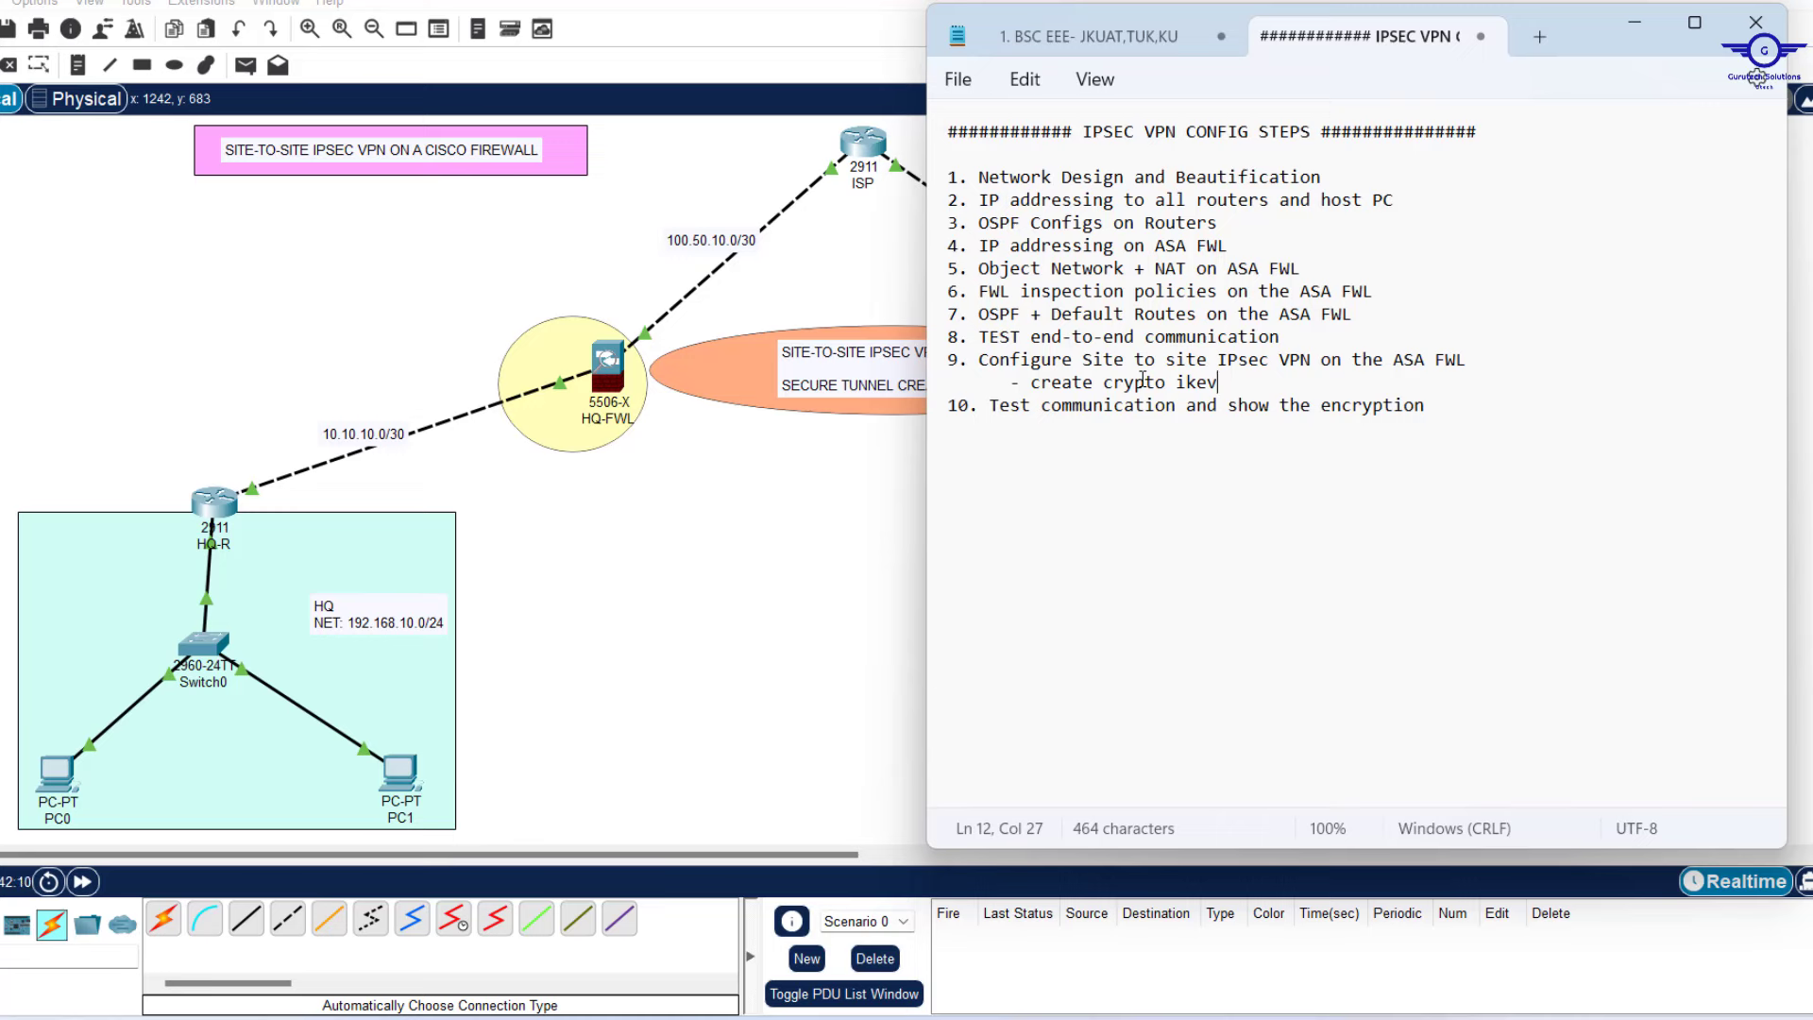
{"action": "type", "text": "1 policy"}
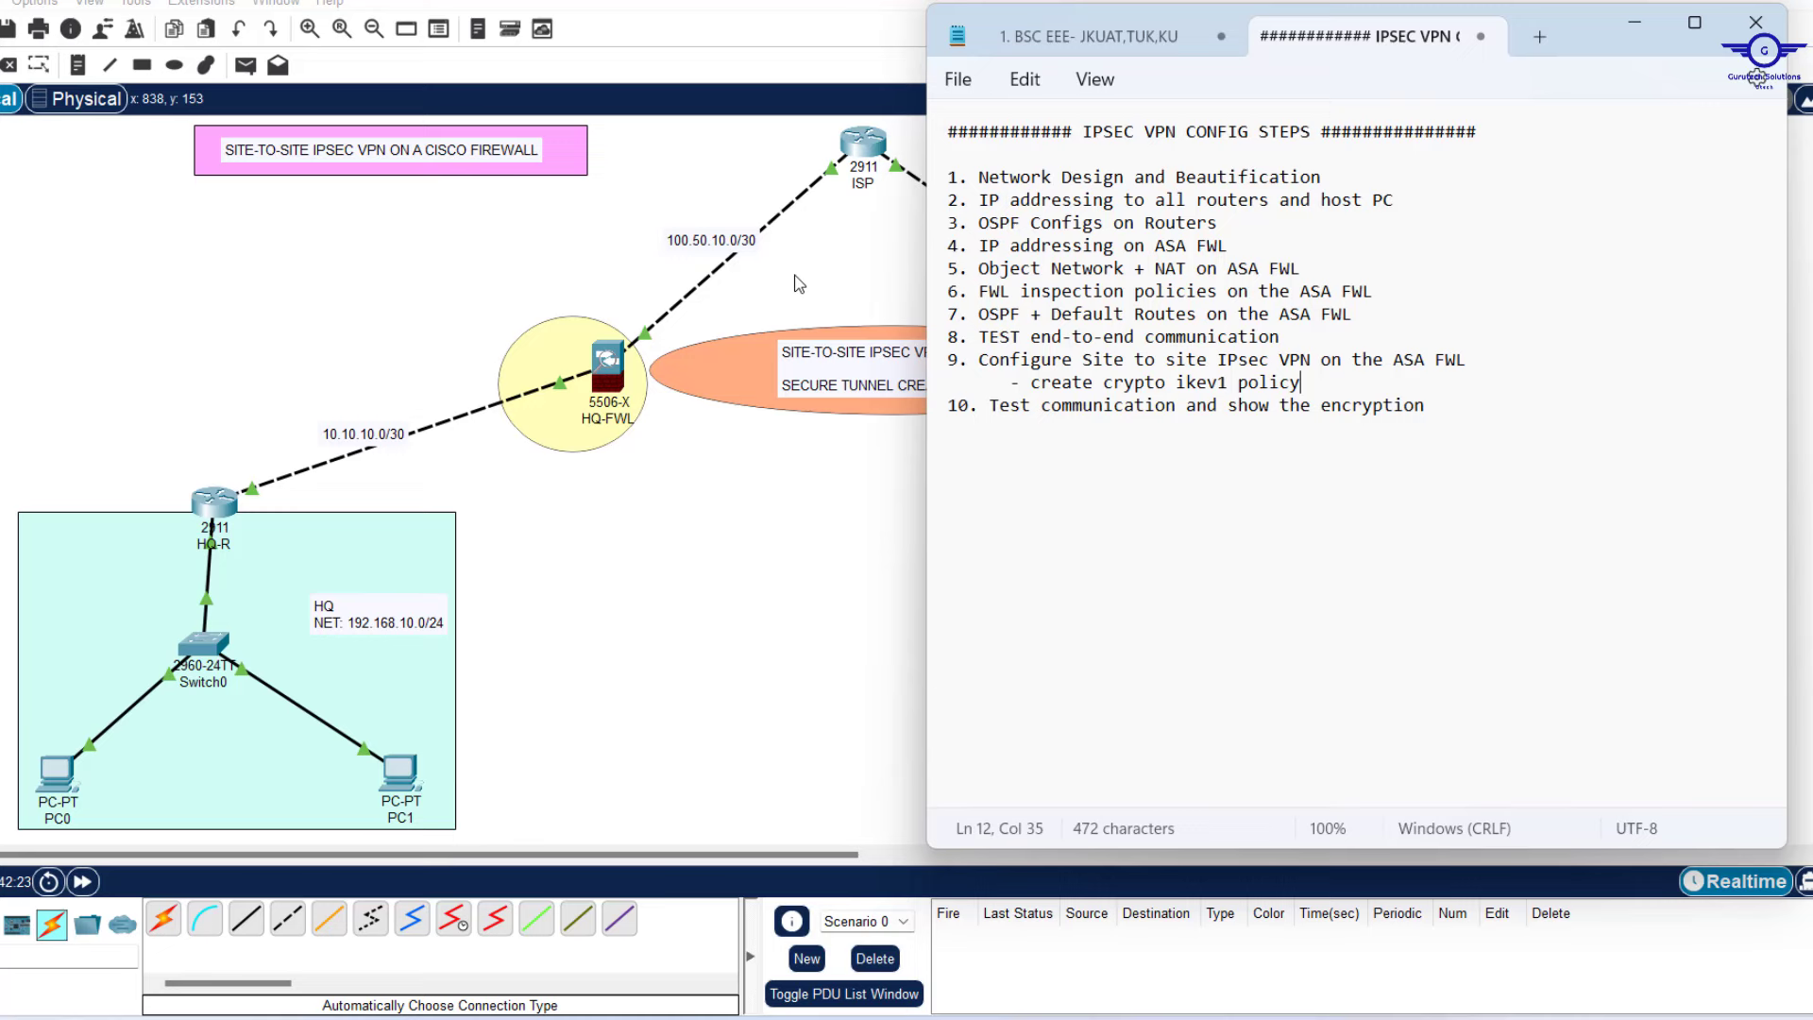
Open HQ-FWL's command line and bring up a fresh prompt.
{"action": "left_click", "coordinate": [605, 386]}
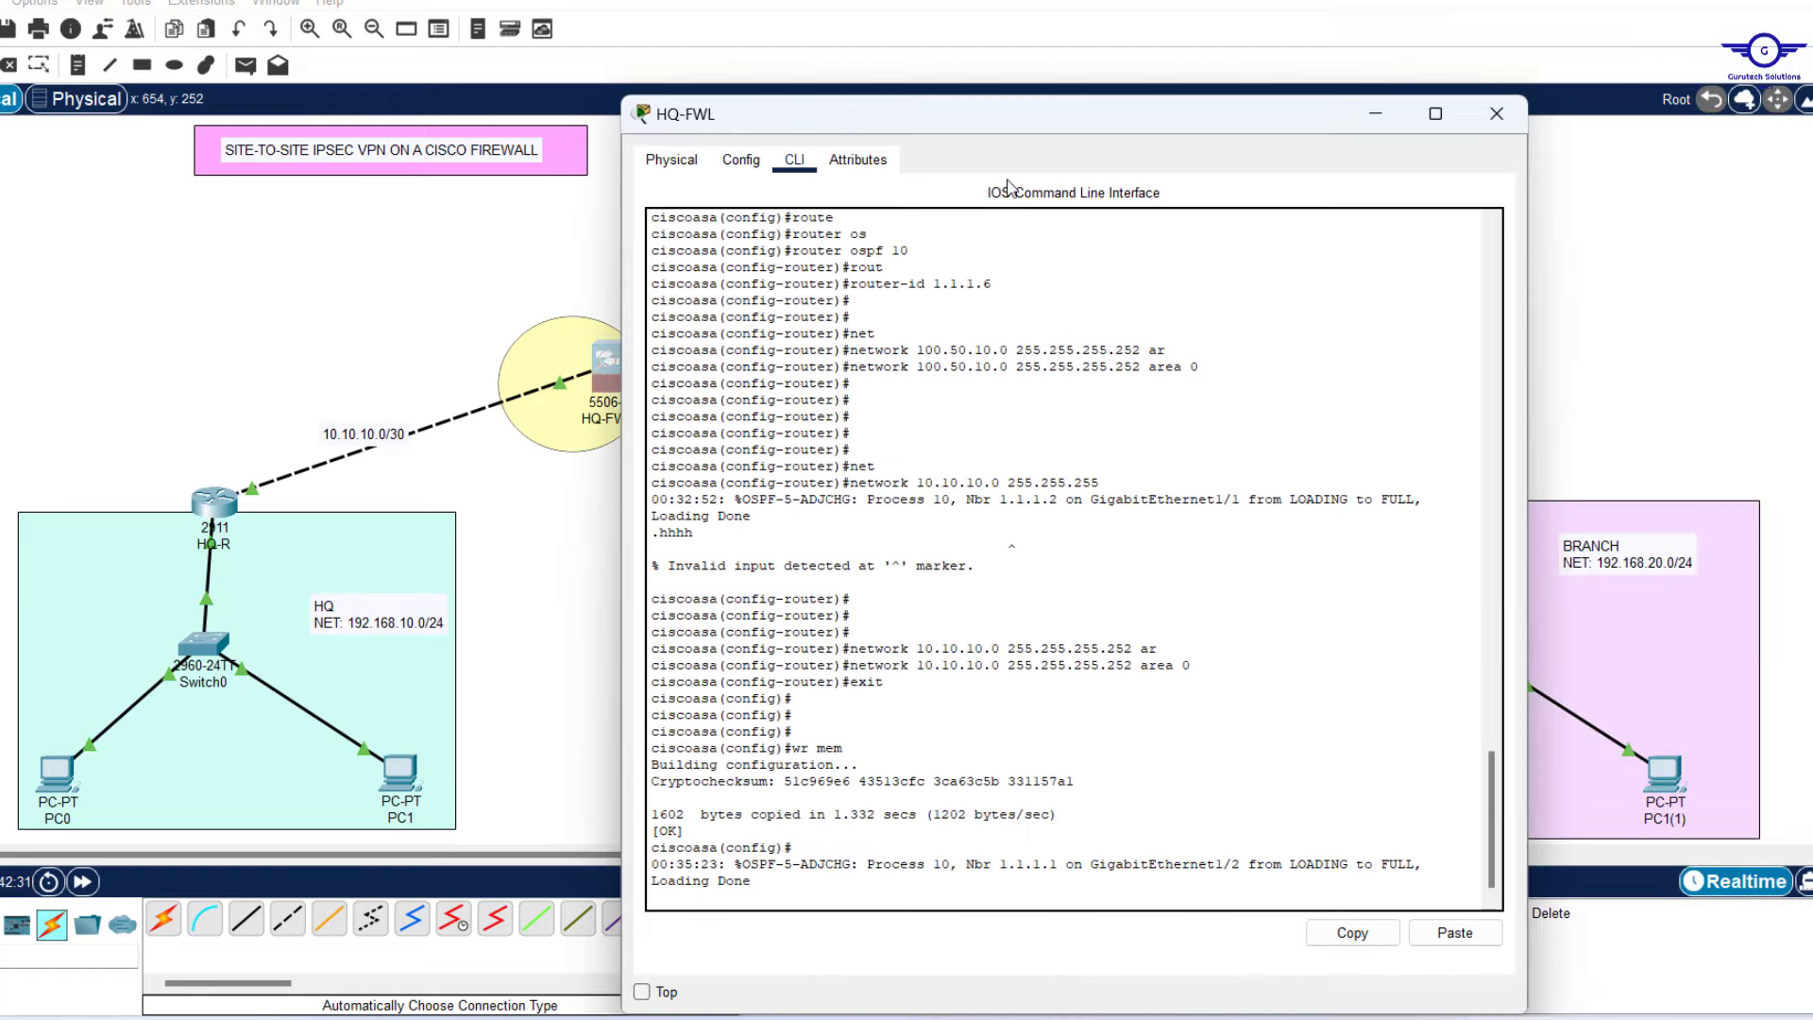
{"action": "key", "text": "Return"}
{"action": "key", "text": "Return"}
{"action": "key", "text": "Return"}
{"action": "key", "text": "Return"}
{"action": "key", "text": "Return"}
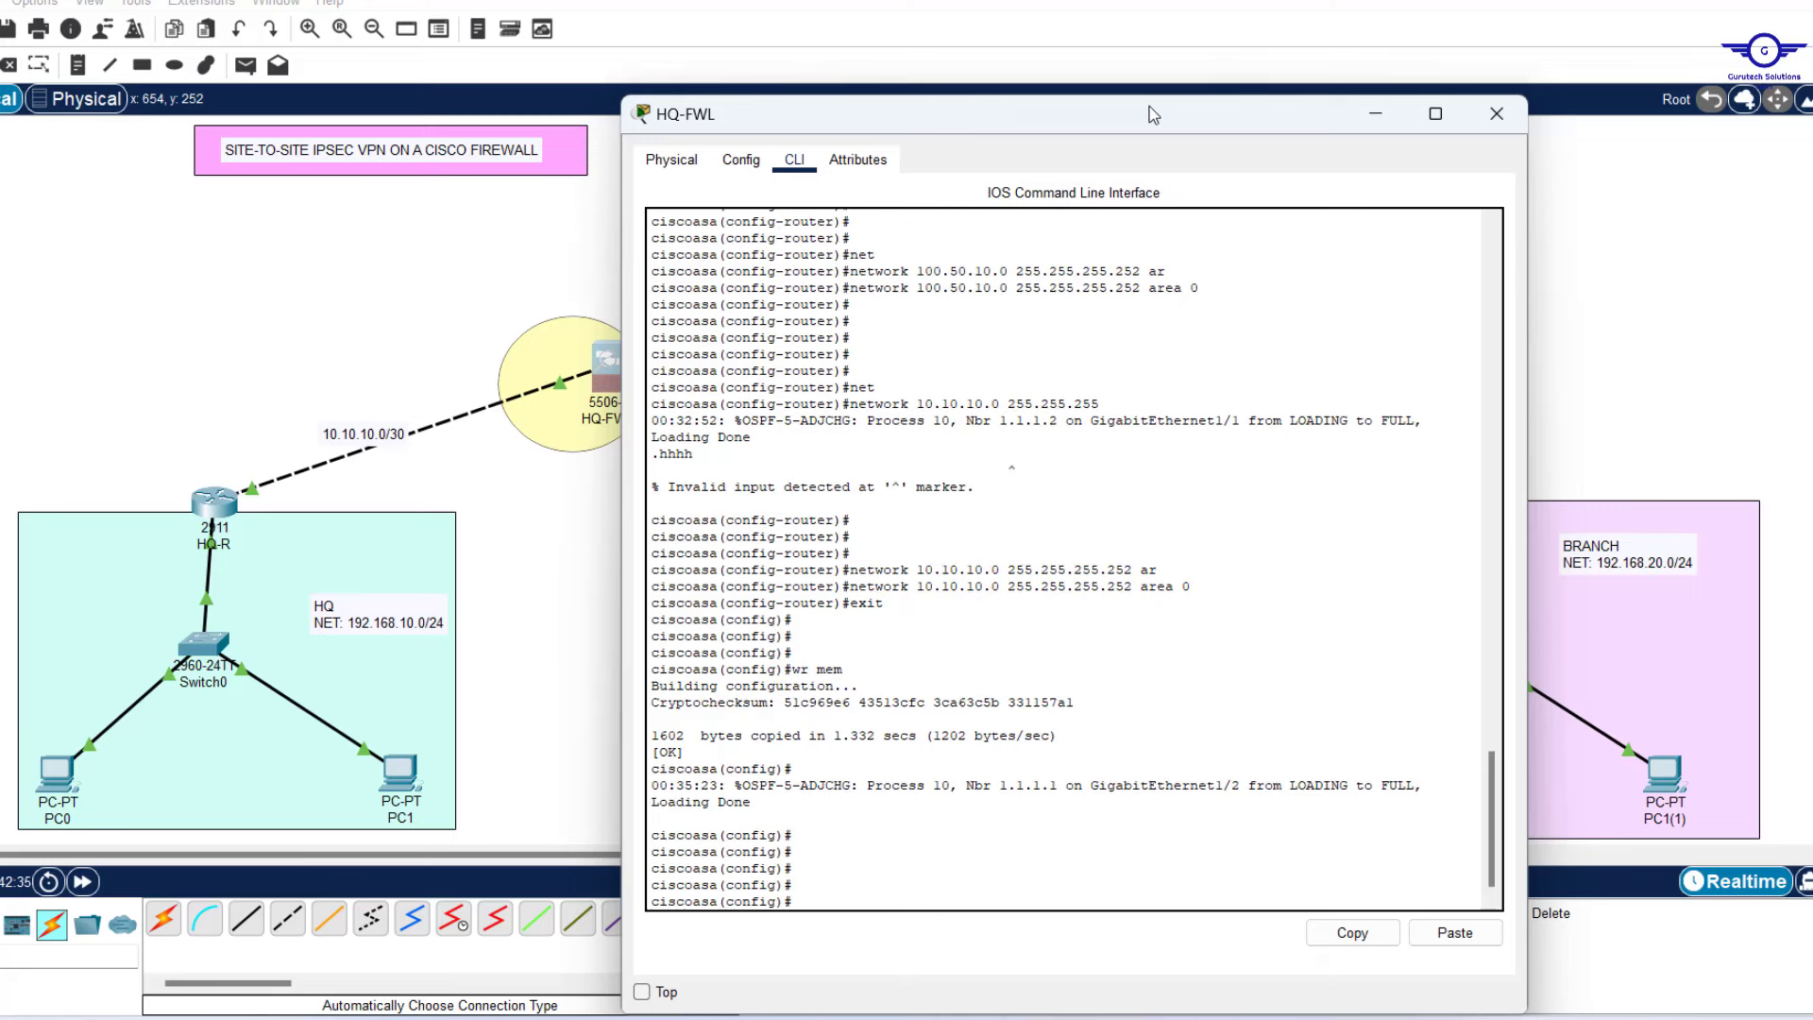
{"action": "left_click_drag", "start_coordinate": [1154, 115], "coordinate": [1117, 77]}
{"action": "scroll", "coordinate": [1038, 524], "scroll_direction": "down", "scroll_amount": 4}
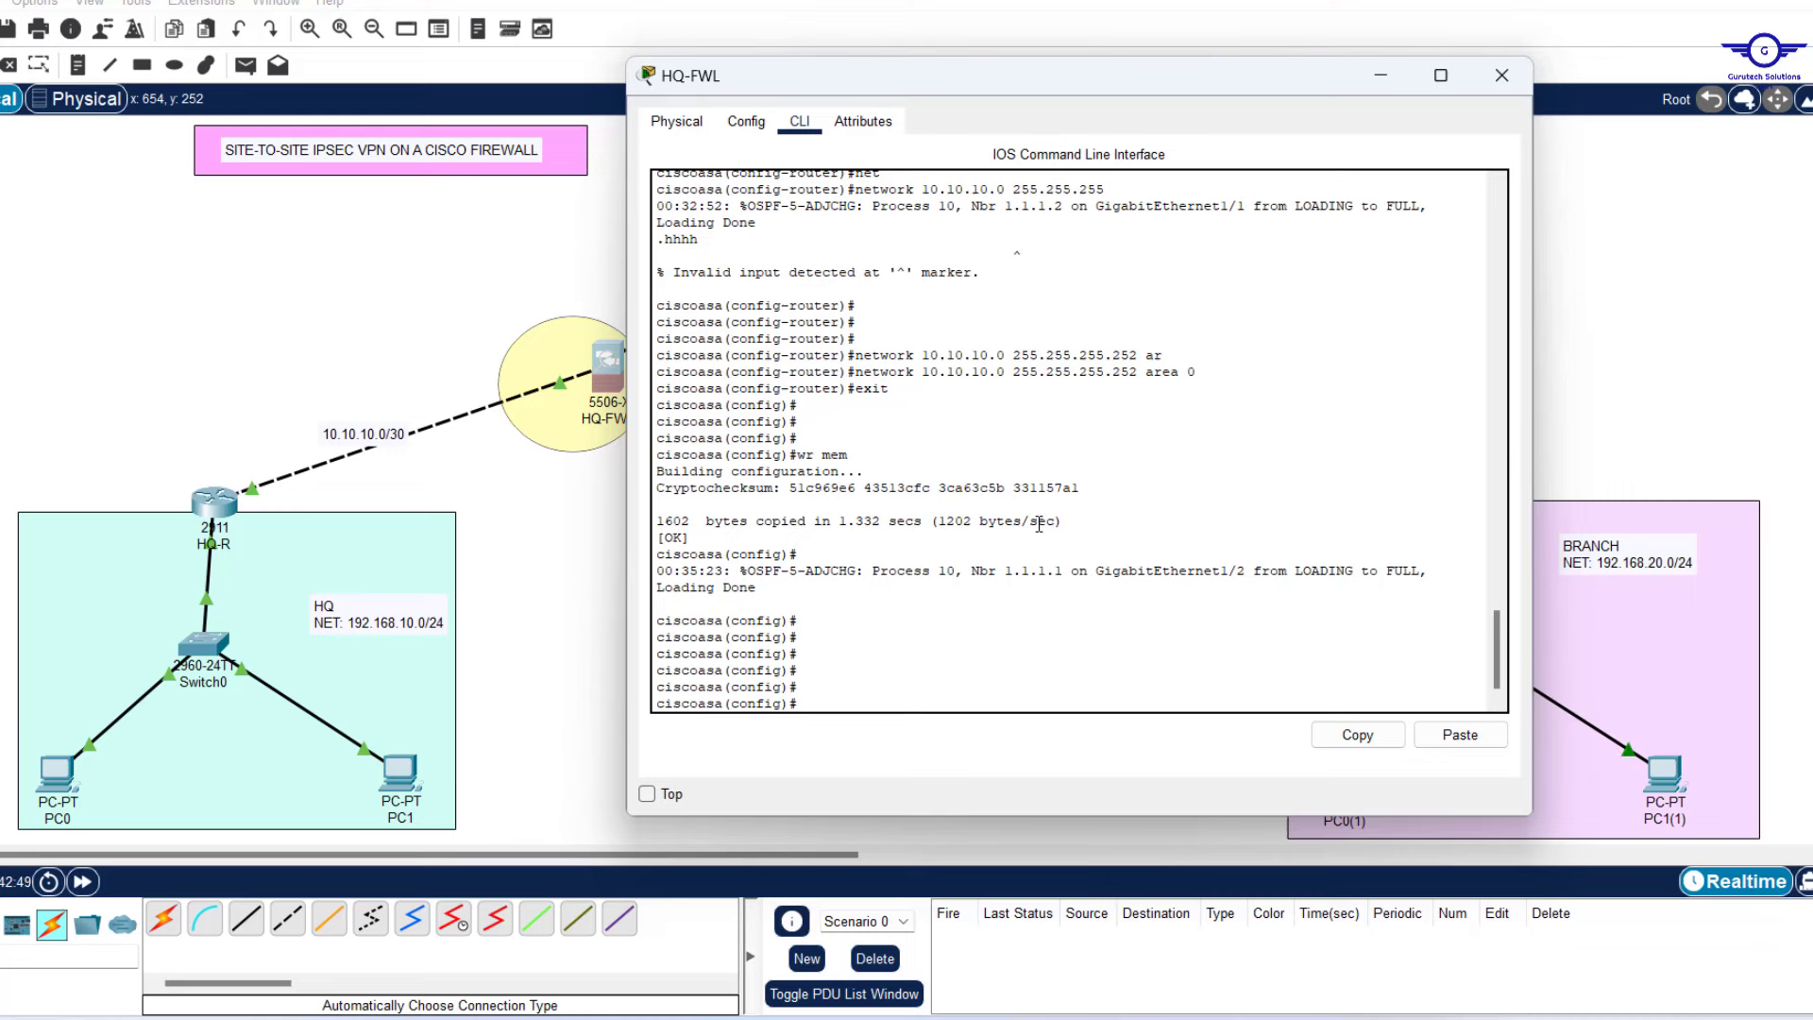
Enter 'crypto ikev1 policy 10' with Tab completion to create IKEv1 policy 10.
{"action": "type", "text": "crypt"}
{"action": "key", "text": "Tab"}
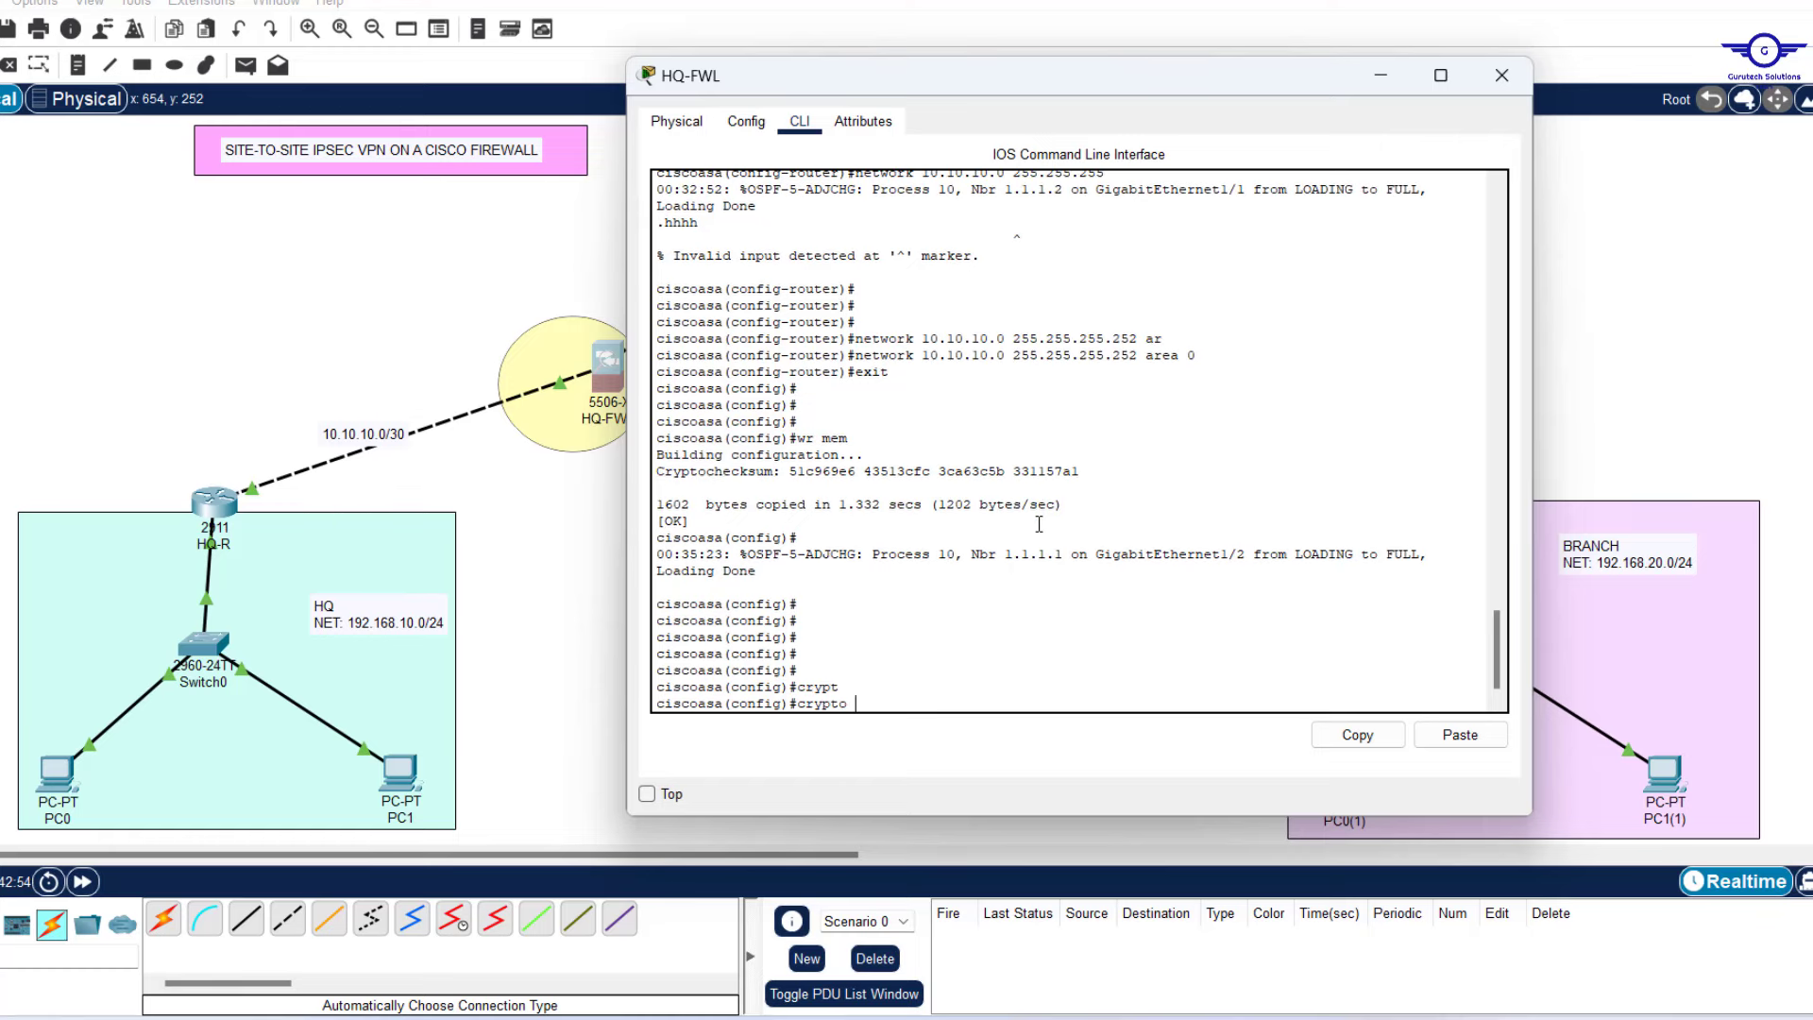
{"action": "type", "text": "ikev"}
{"action": "key", "text": "Tab"}
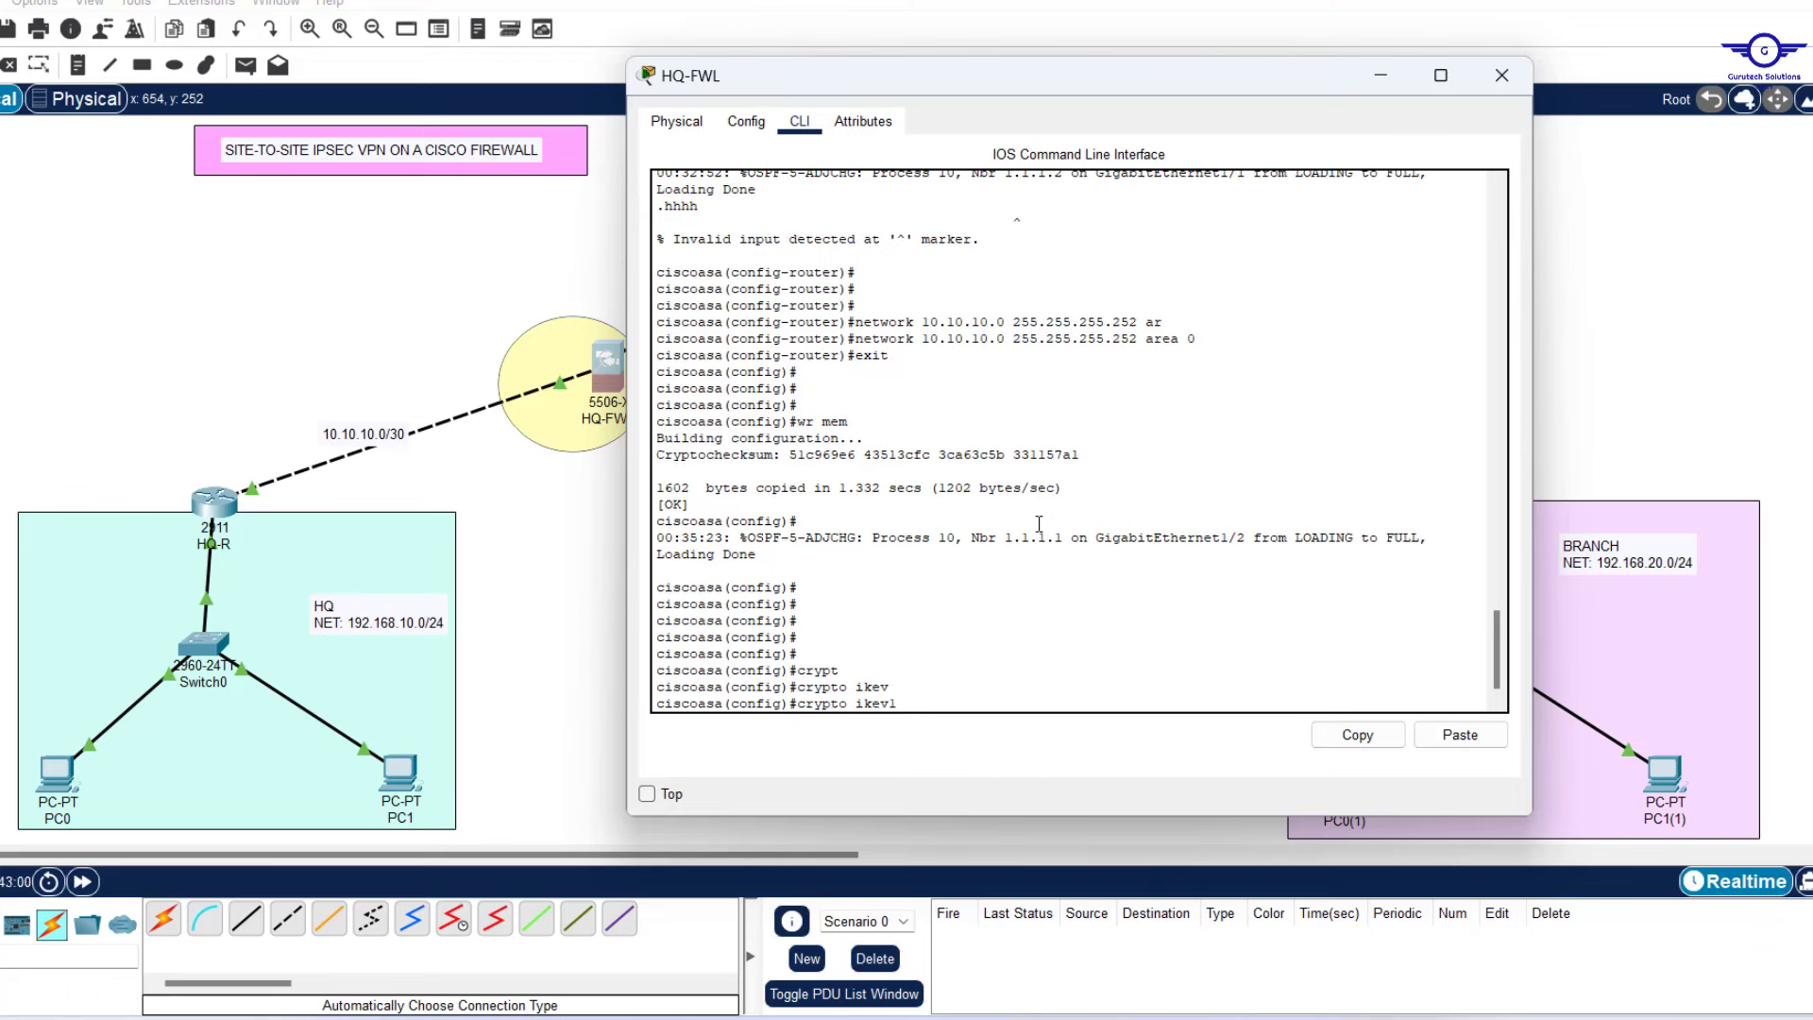
{"action": "type", "text": "poli"}
{"action": "key", "text": "Tab"}
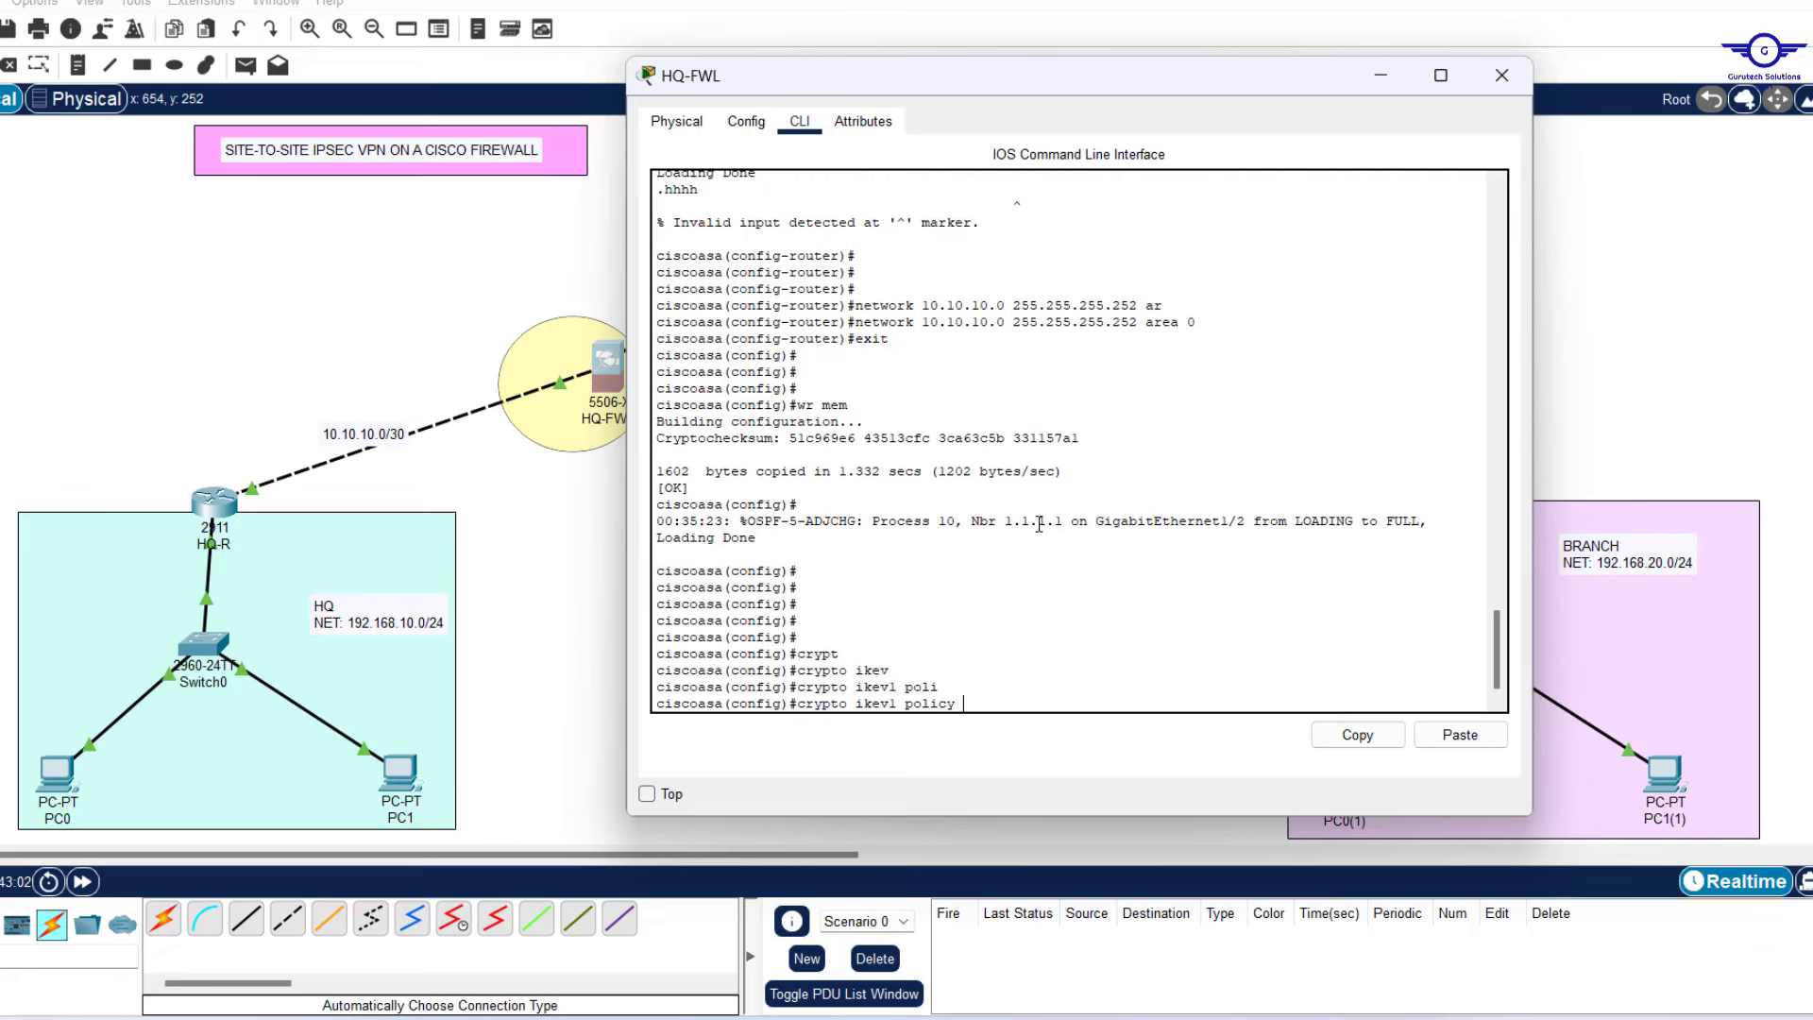
{"action": "type", "text": "10"}
{"action": "key", "text": "Return"}
{"action": "key", "text": "Return"}
{"action": "key", "text": "Return"}
{"action": "key", "text": "Return"}
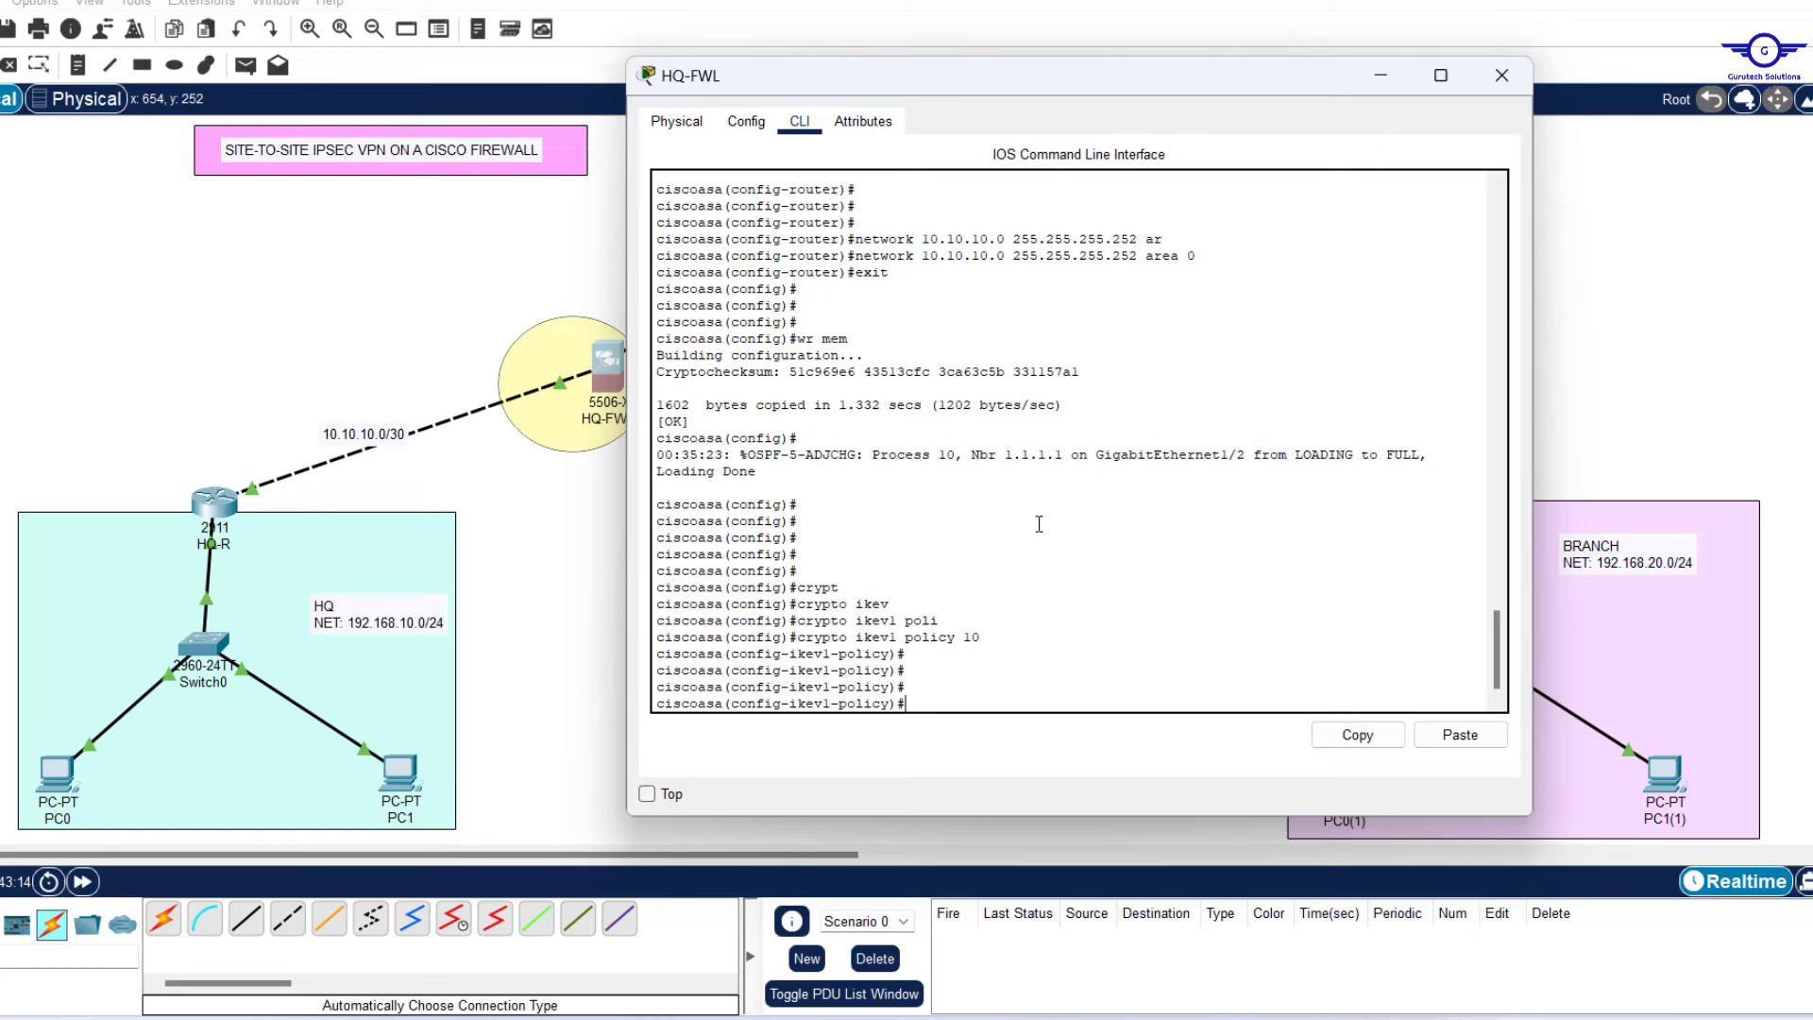
Set hash sha and pre-share authentication on IKEv1 policy 10.
{"action": "type", "text": "has"}
{"action": "key", "text": "Tab"}
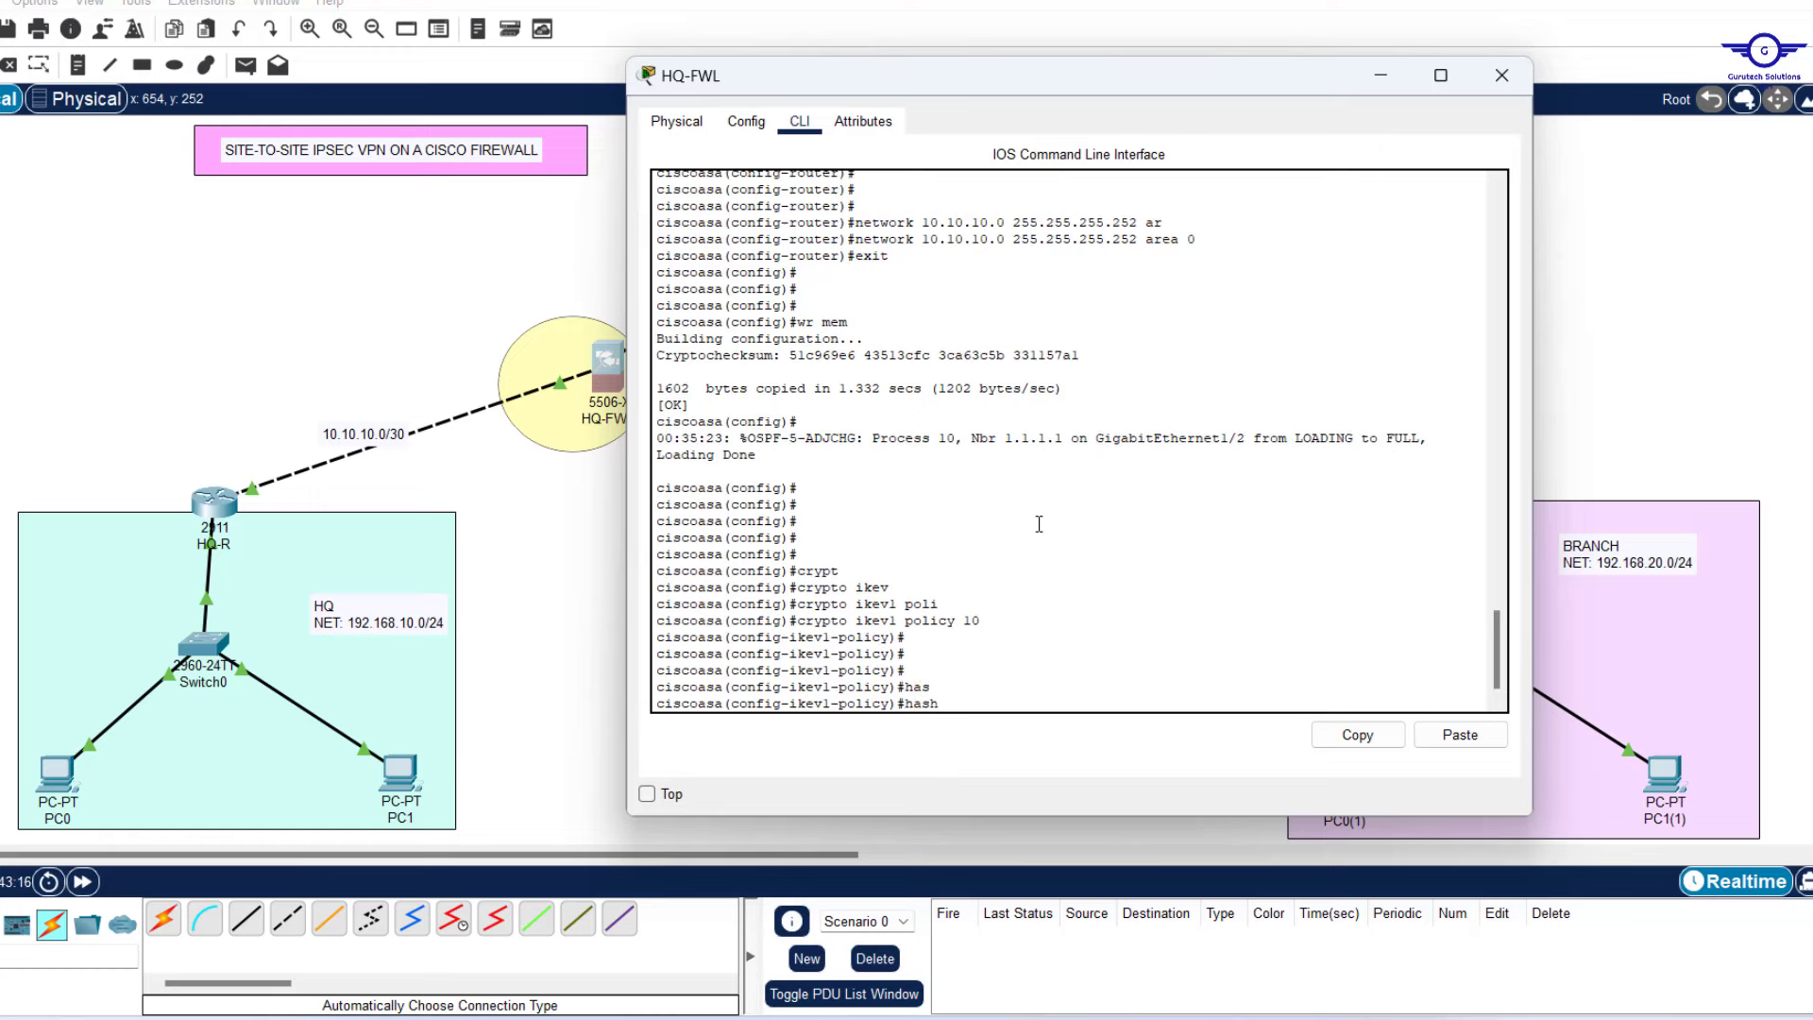
{"action": "type", "text": "sha"}
{"action": "key", "text": "Return"}
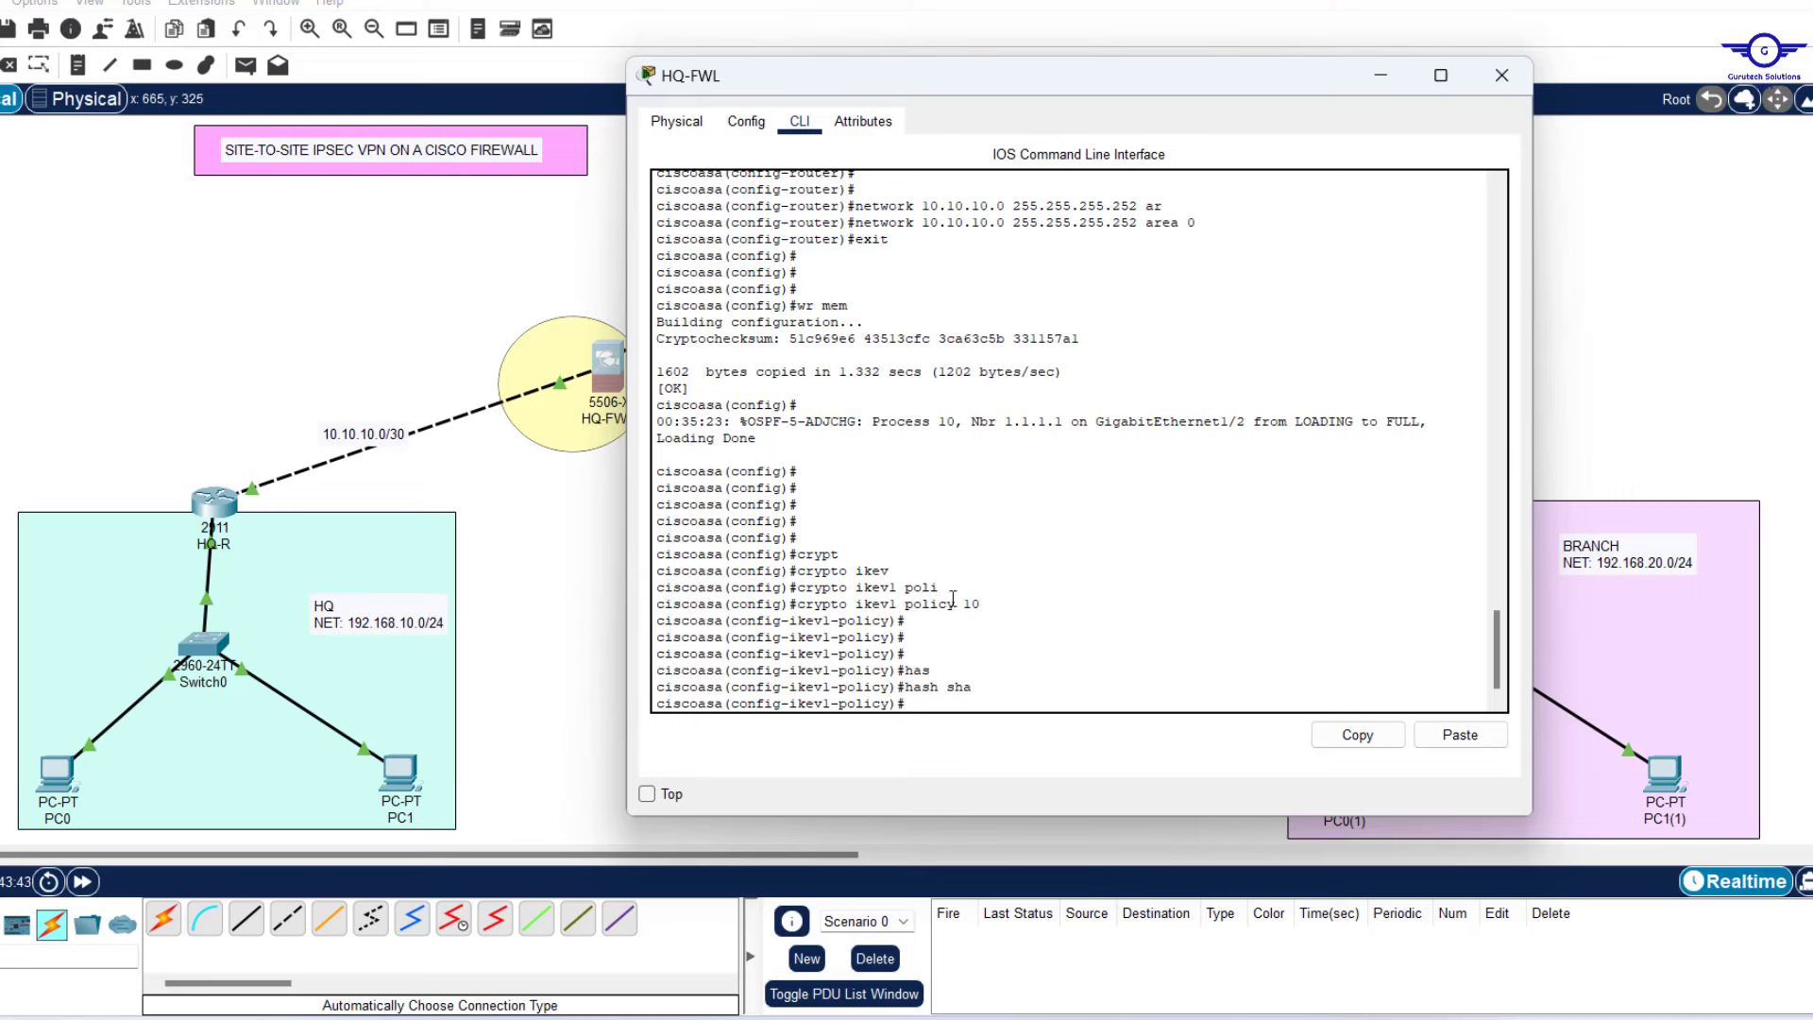
{"action": "type", "text": "auth"}
{"action": "key", "text": "Tab"}
{"action": "type", "text": "pre"}
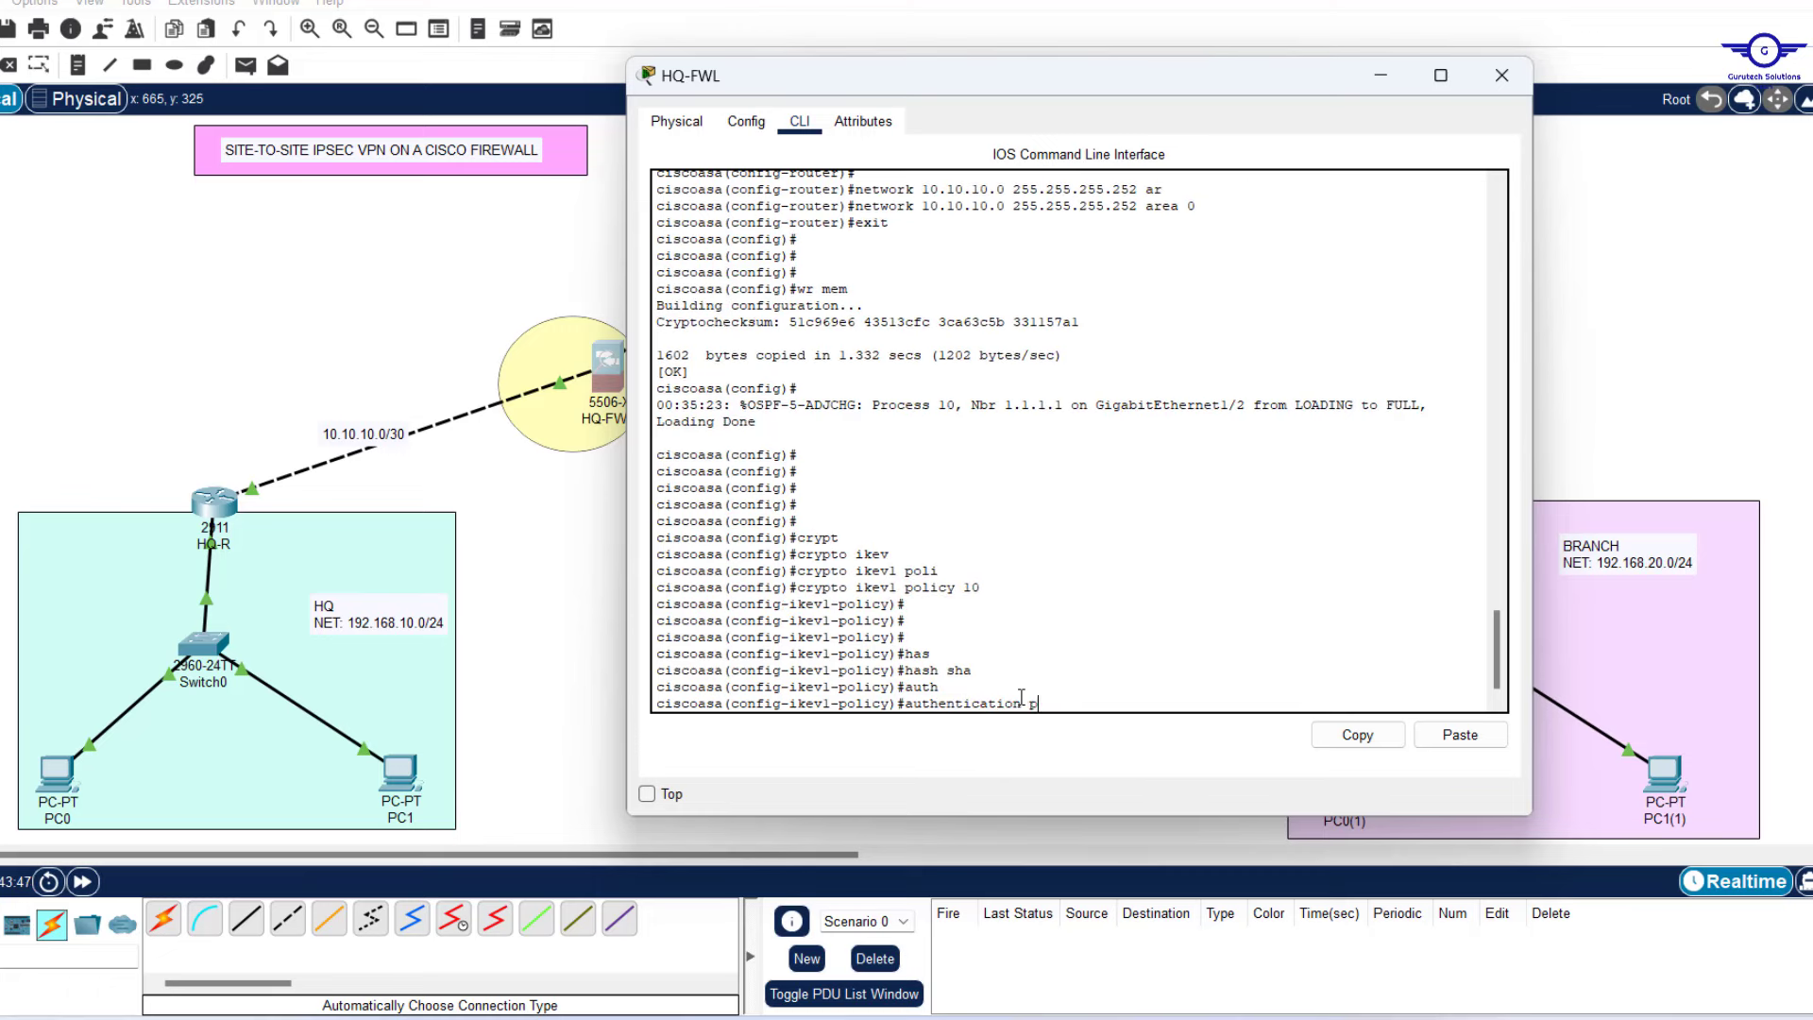
{"action": "key", "text": "Tab"}
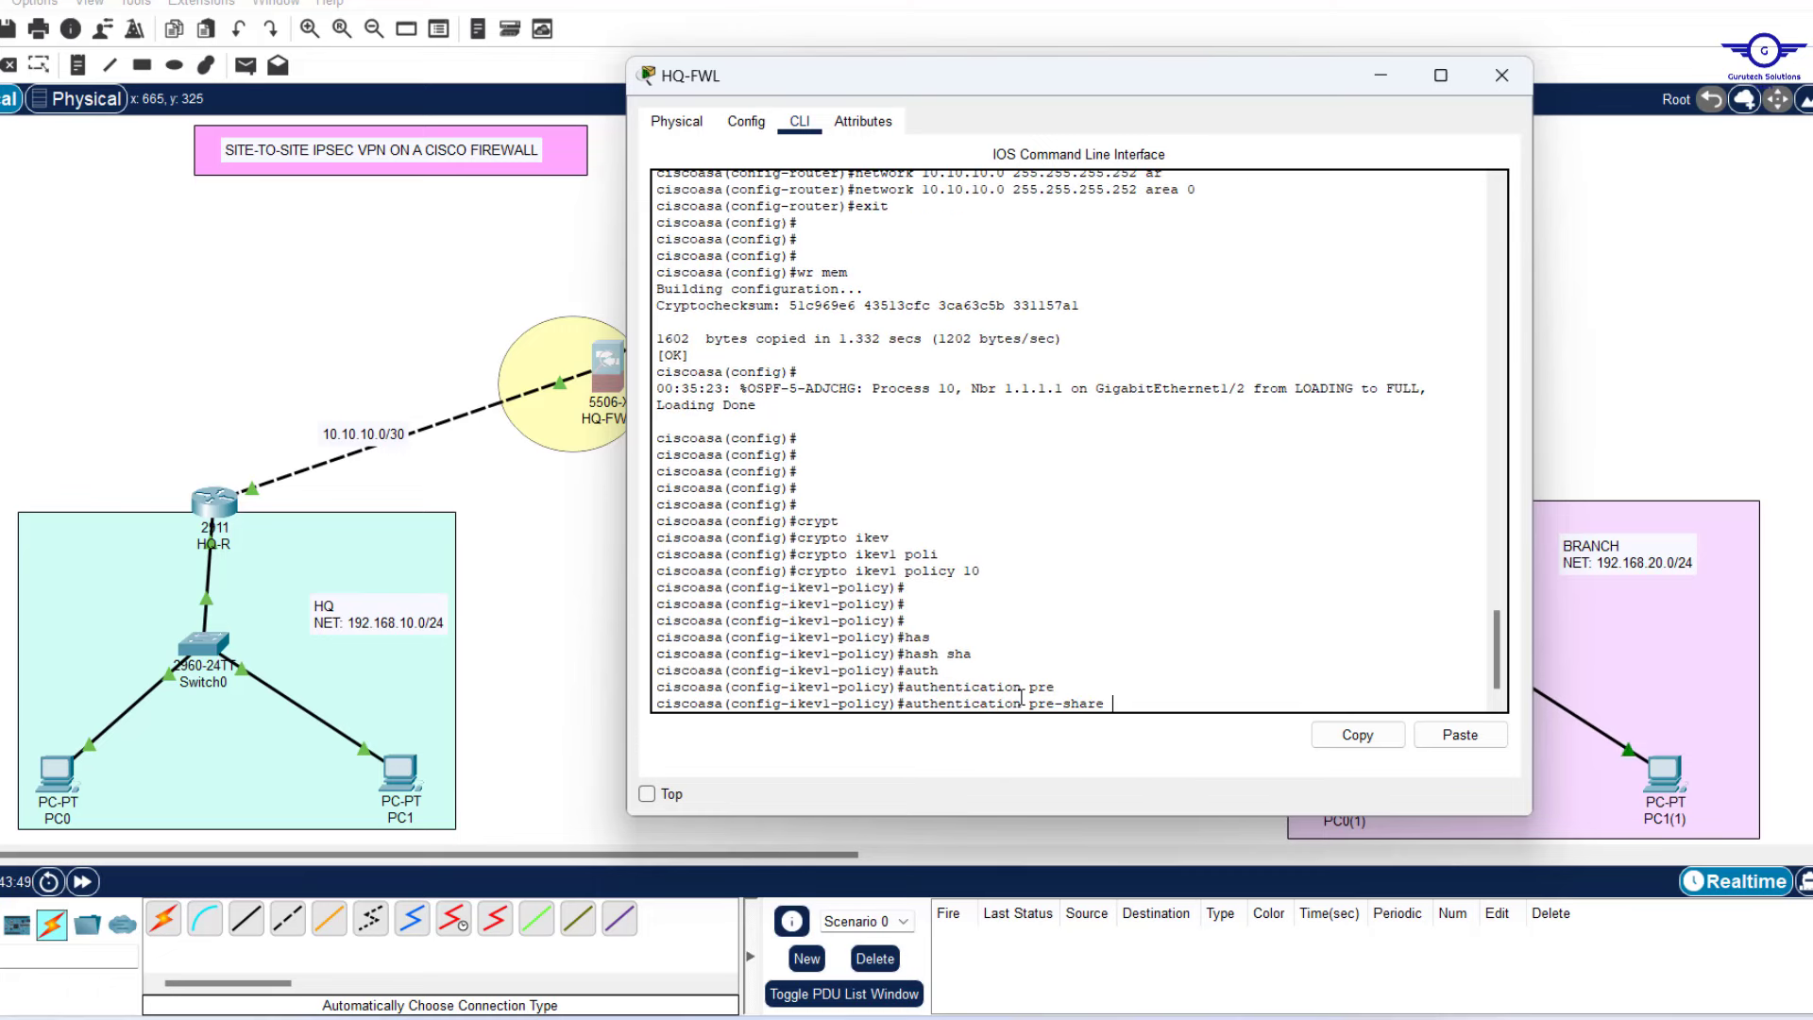
{"action": "key", "text": "Return"}
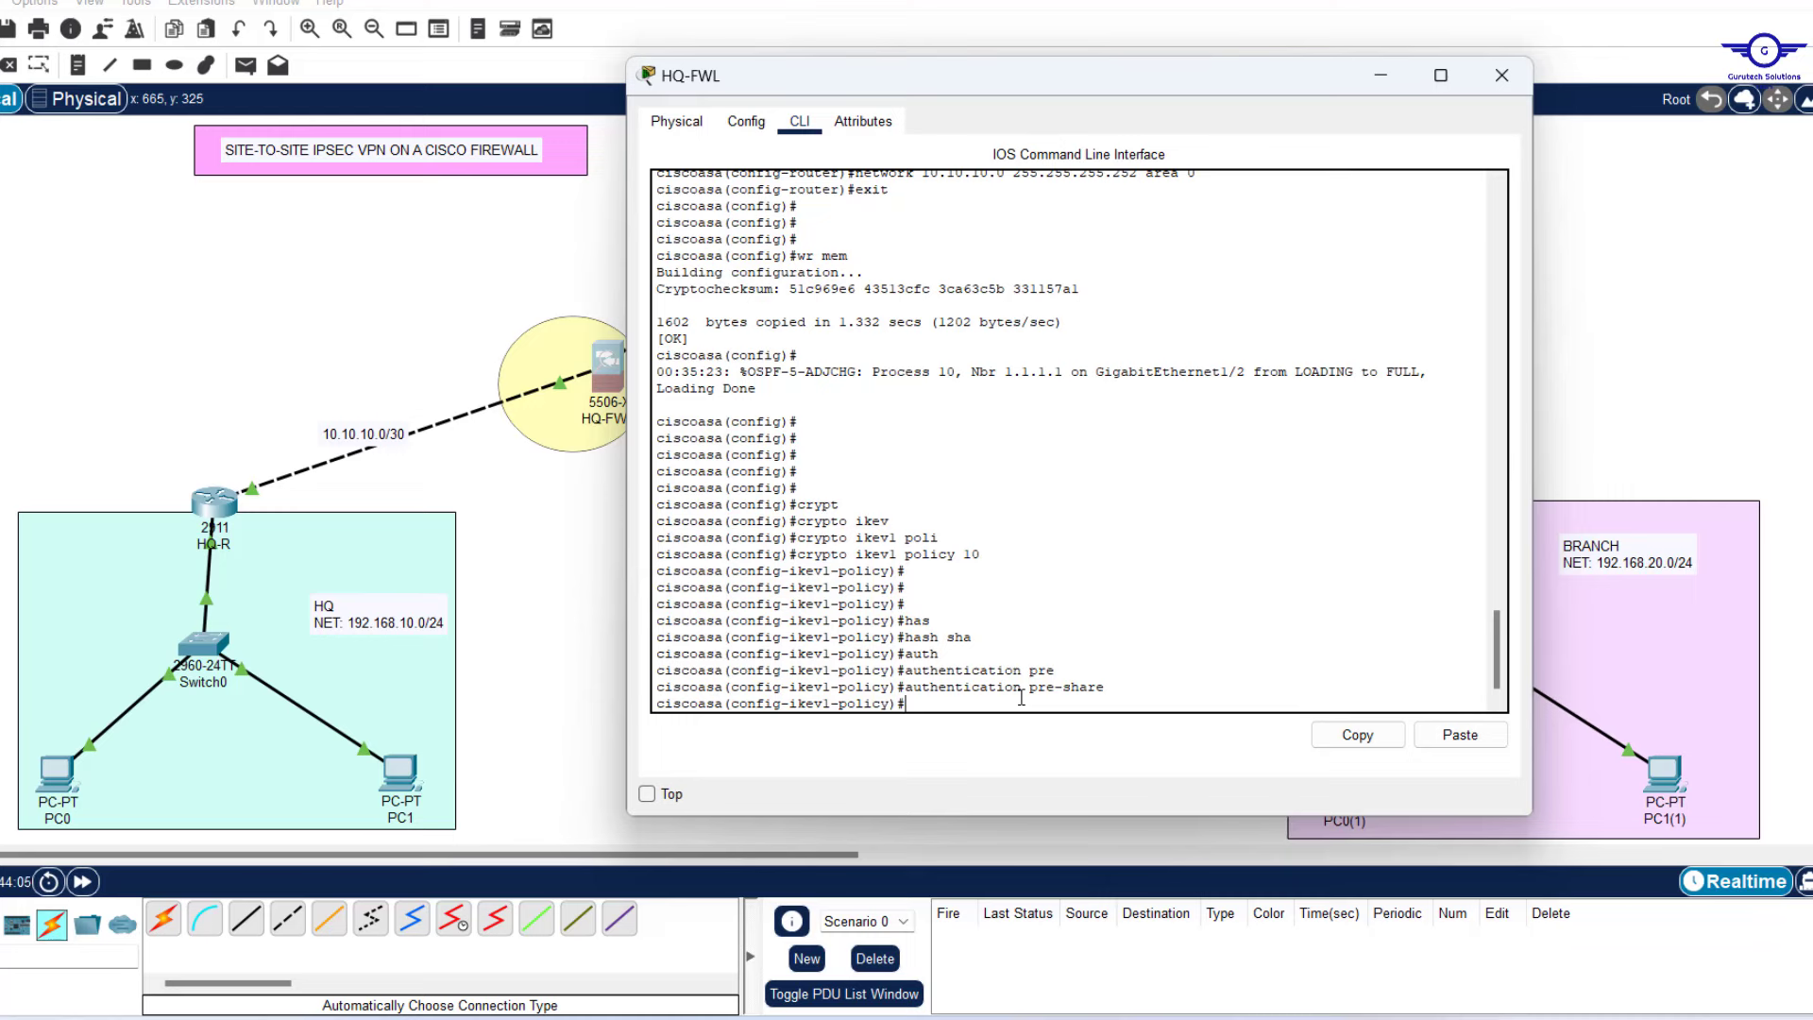
Set Diffie-Hellman group 2 and lifetime 86400 seconds on the policy.
{"action": "type", "text": "r"}
{"action": "key", "text": "Tab"}
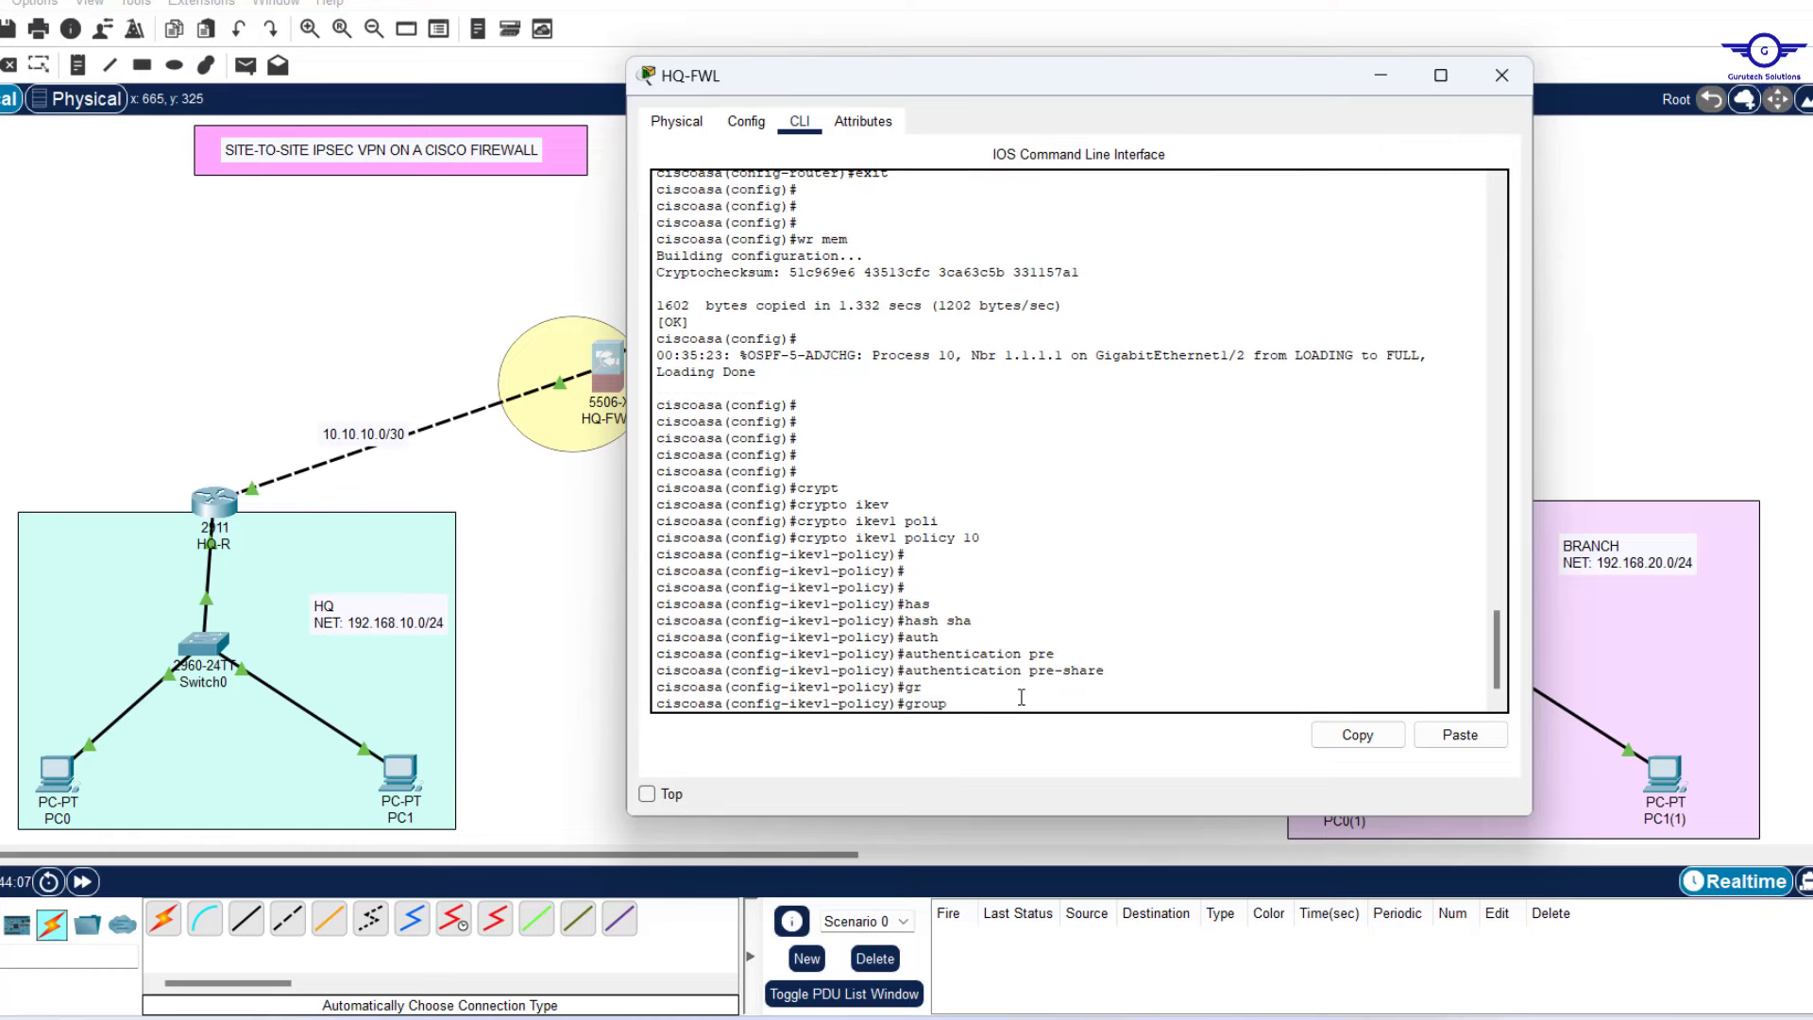
{"action": "type", "text": "2"}
{"action": "key", "text": "Return"}
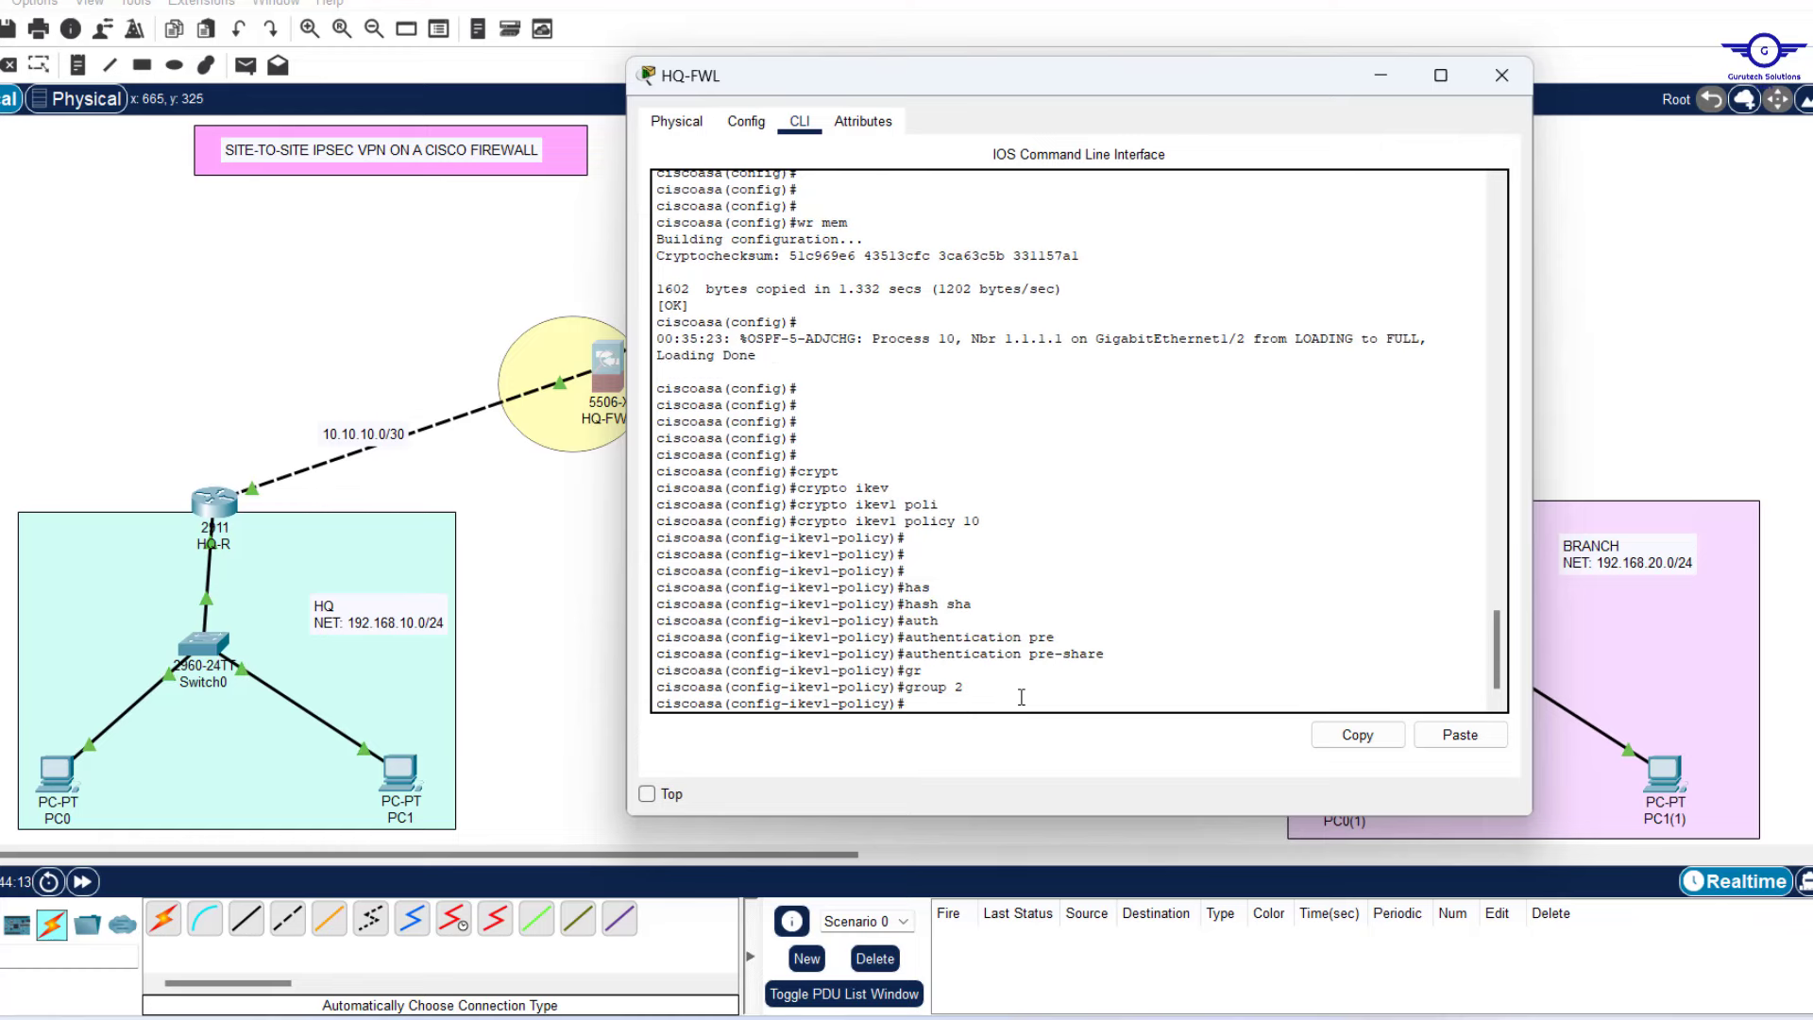
{"action": "key", "text": "Return"}
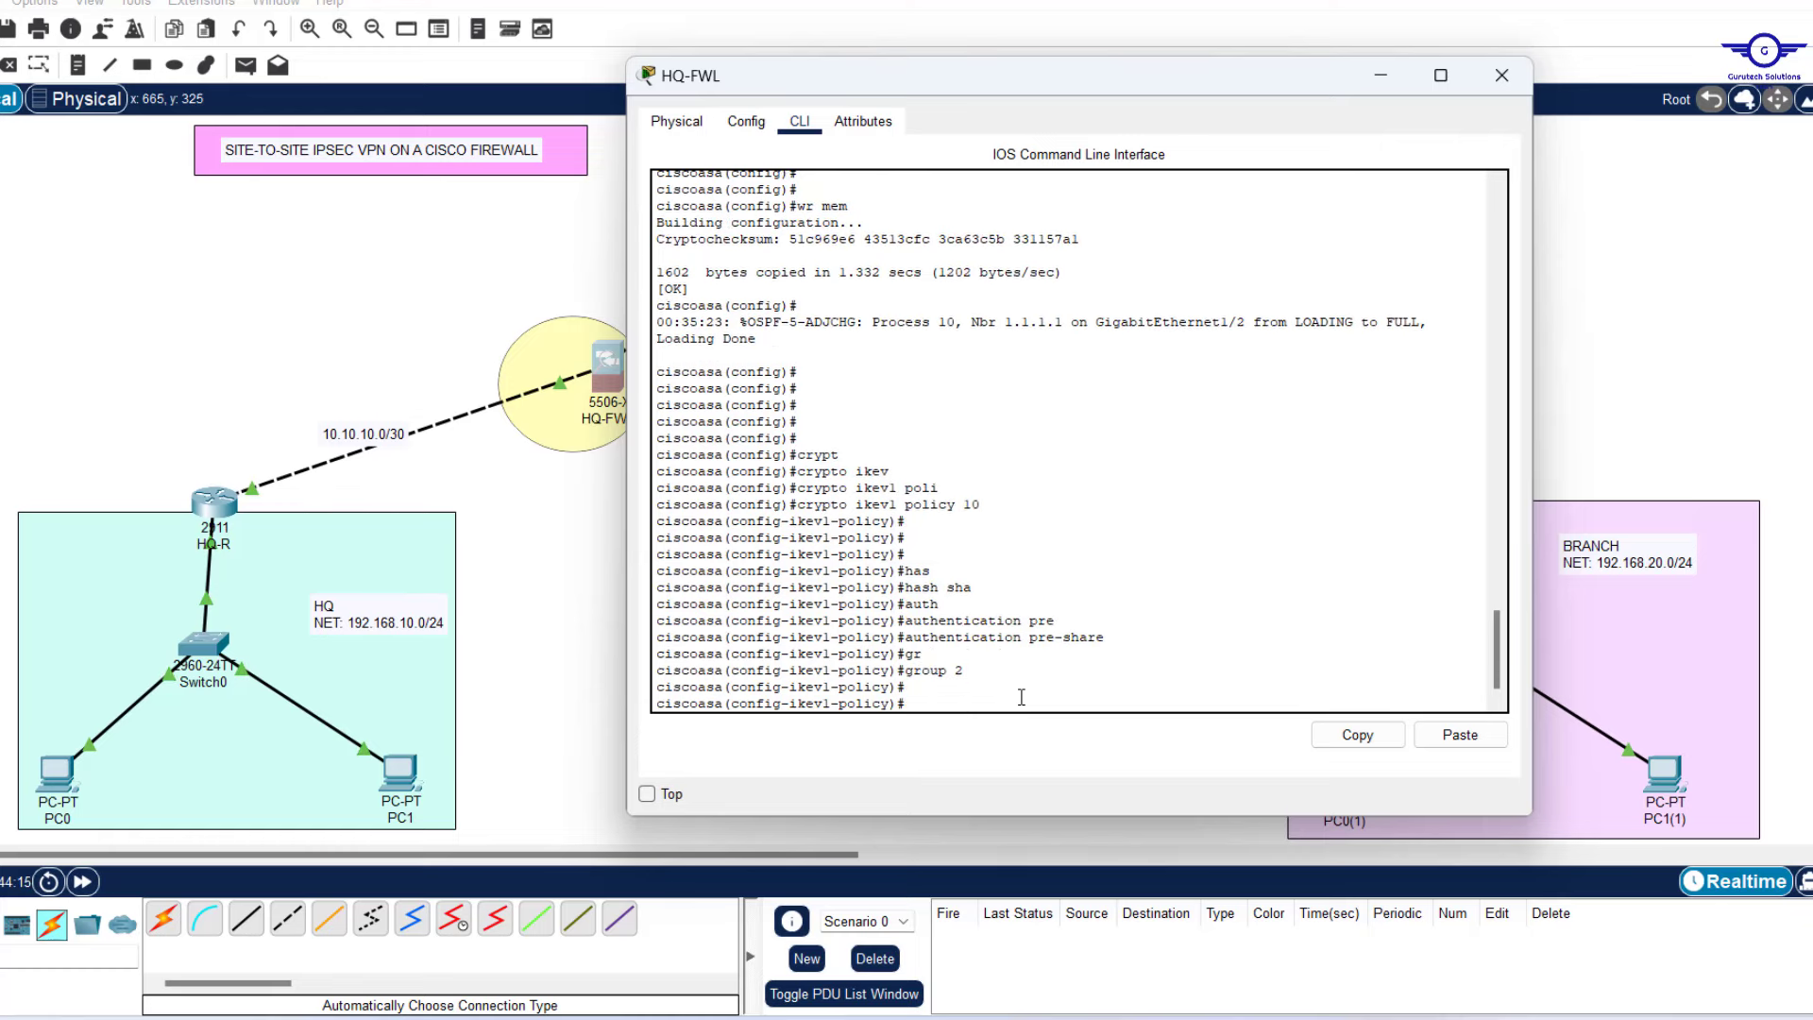
{"action": "type", "text": "lif"}
{"action": "key", "text": "Tab"}
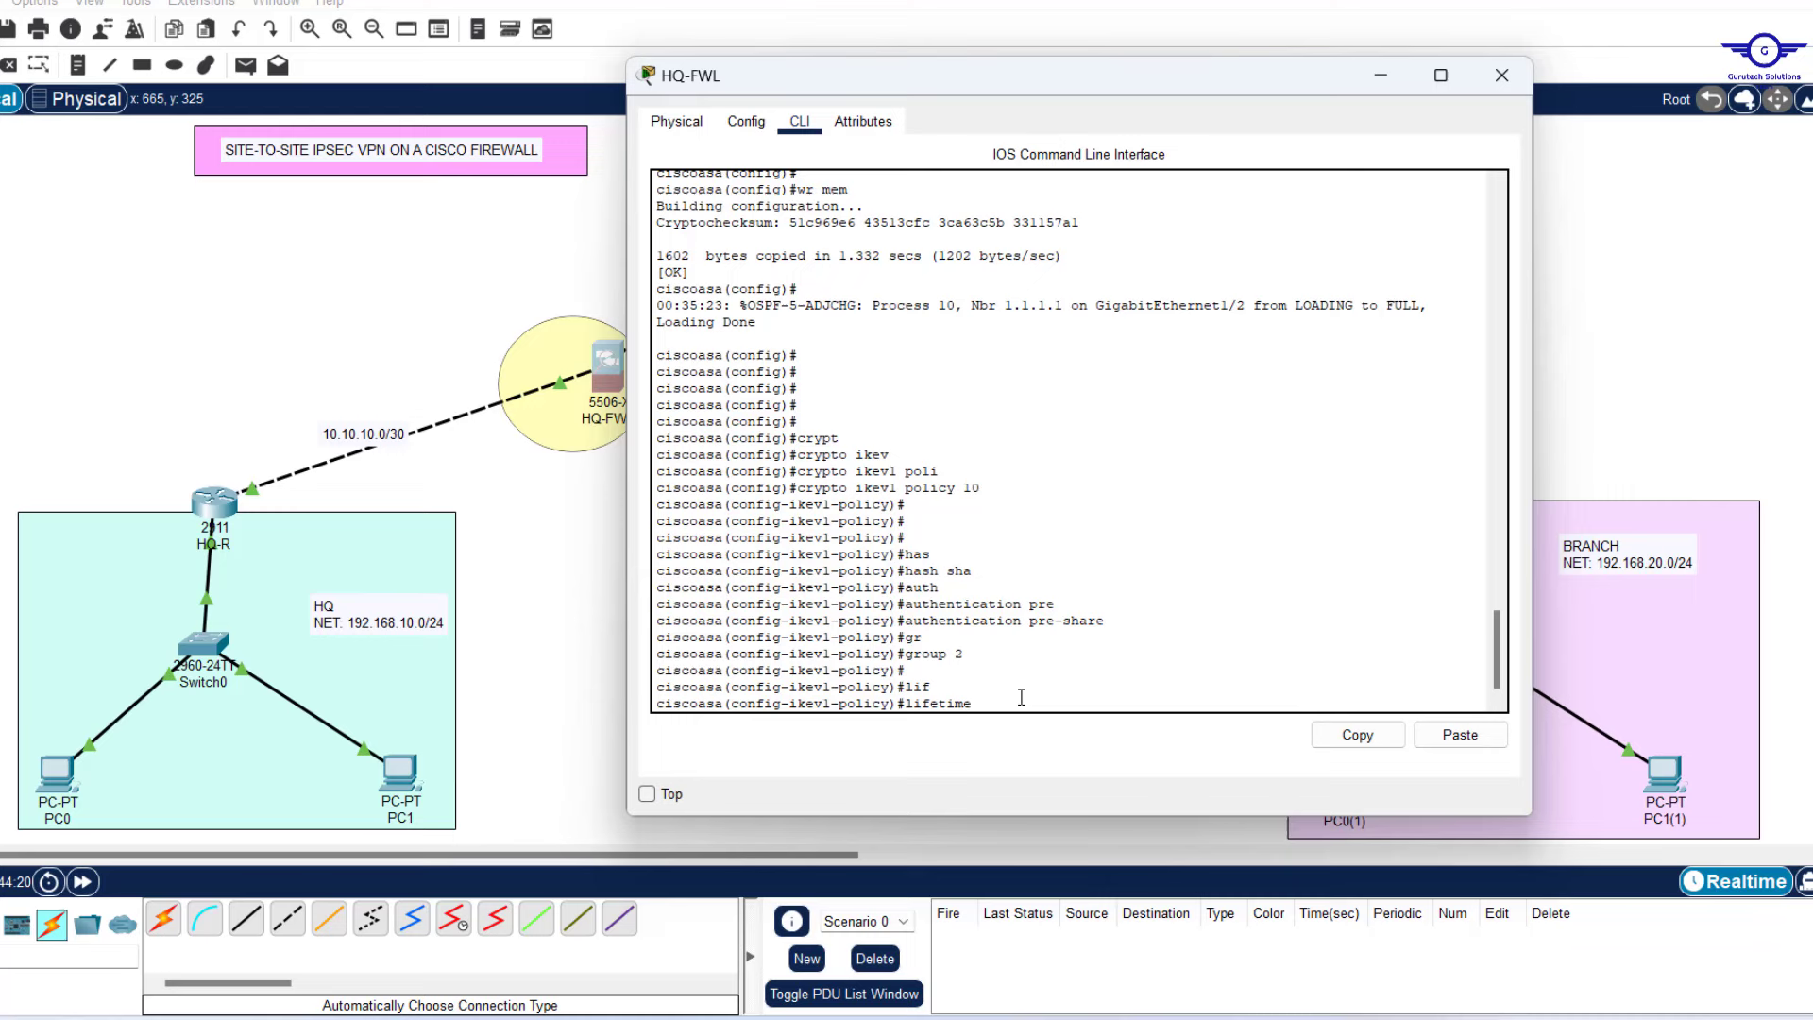
{"action": "type", "text": "86400"}
{"action": "key", "text": "Return"}
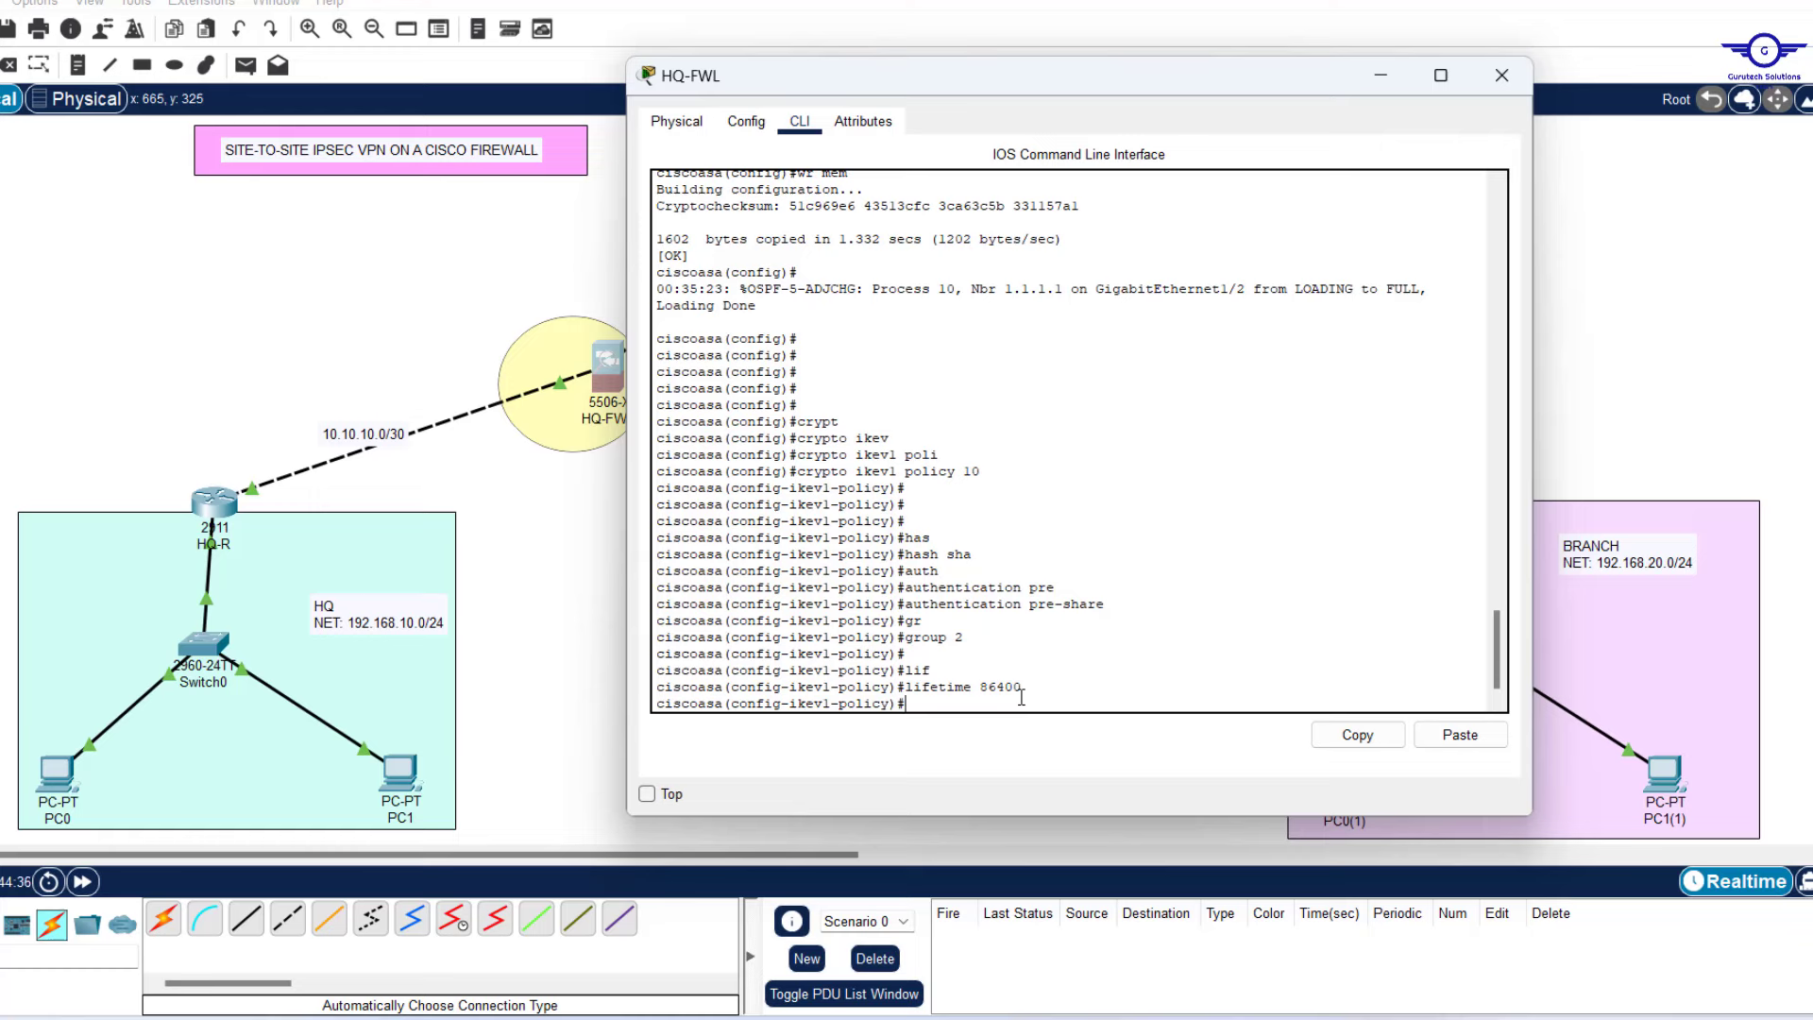
Set 3des encryption, exit policy mode, and return to the VPN steps notes.
{"action": "type", "text": "enc"}
{"action": "key", "text": "Tab"}
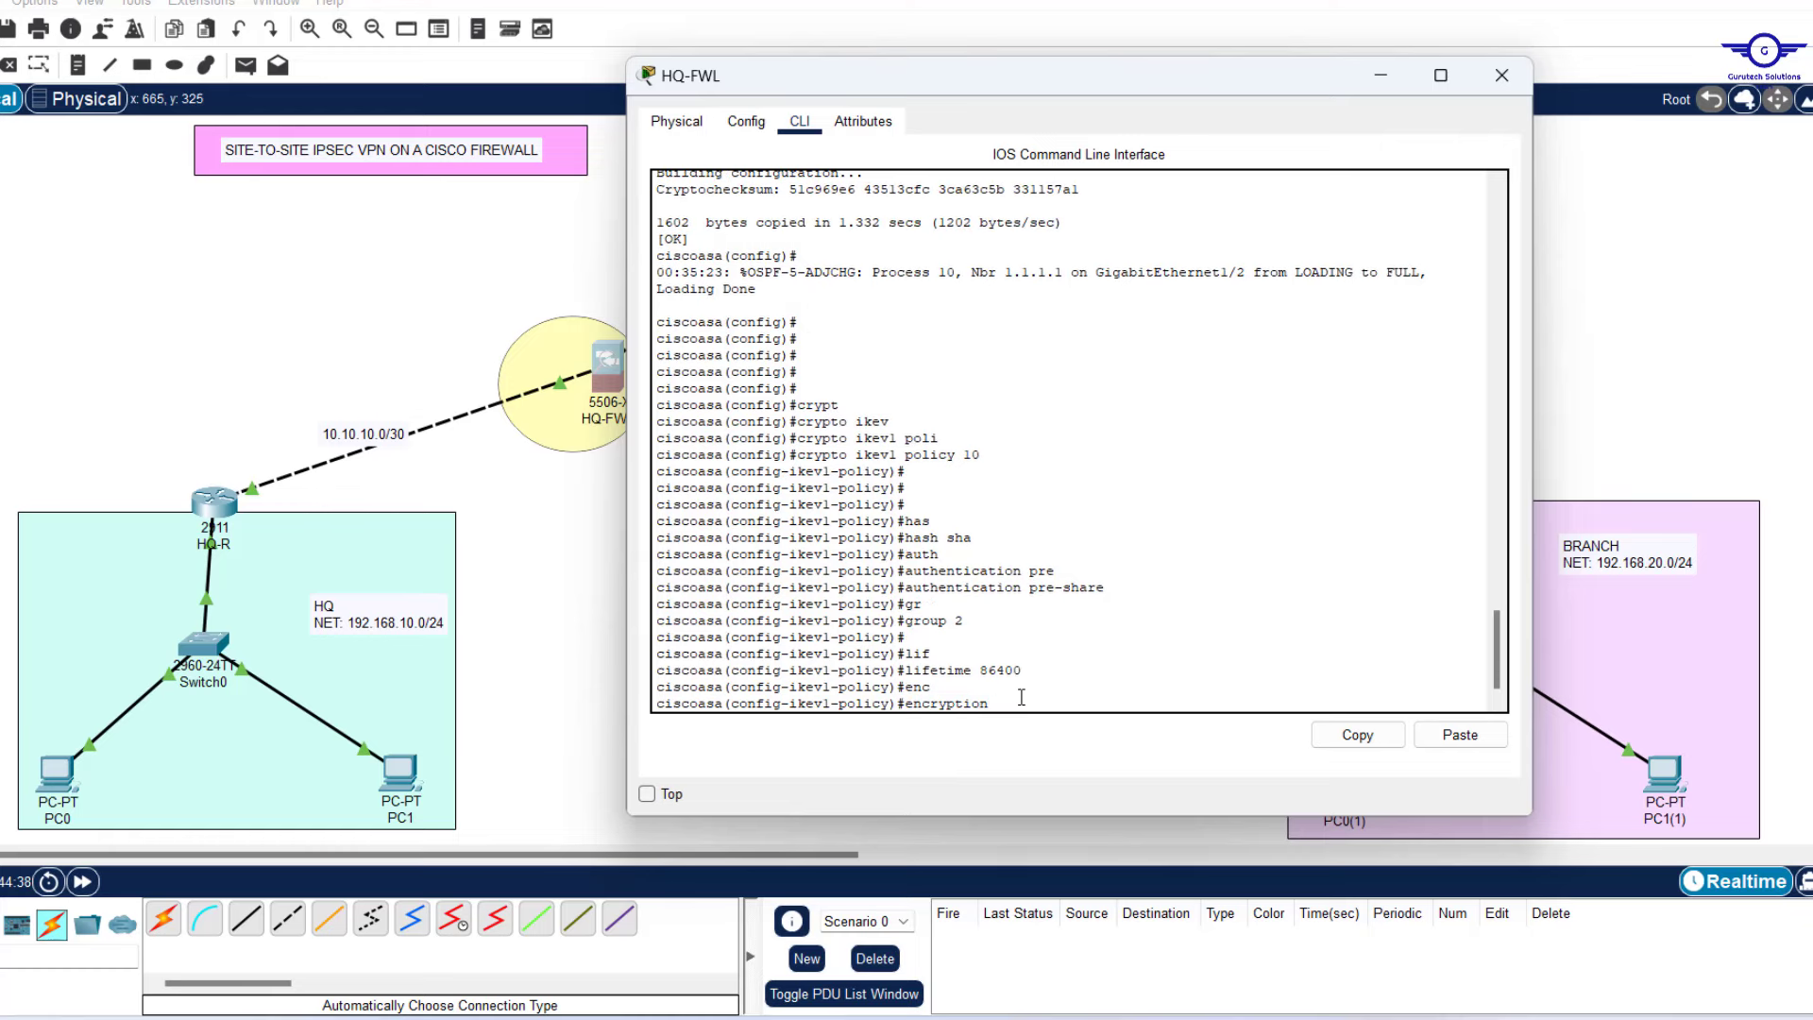
{"action": "type", "text": "3d"}
{"action": "key", "text": "Tab"}
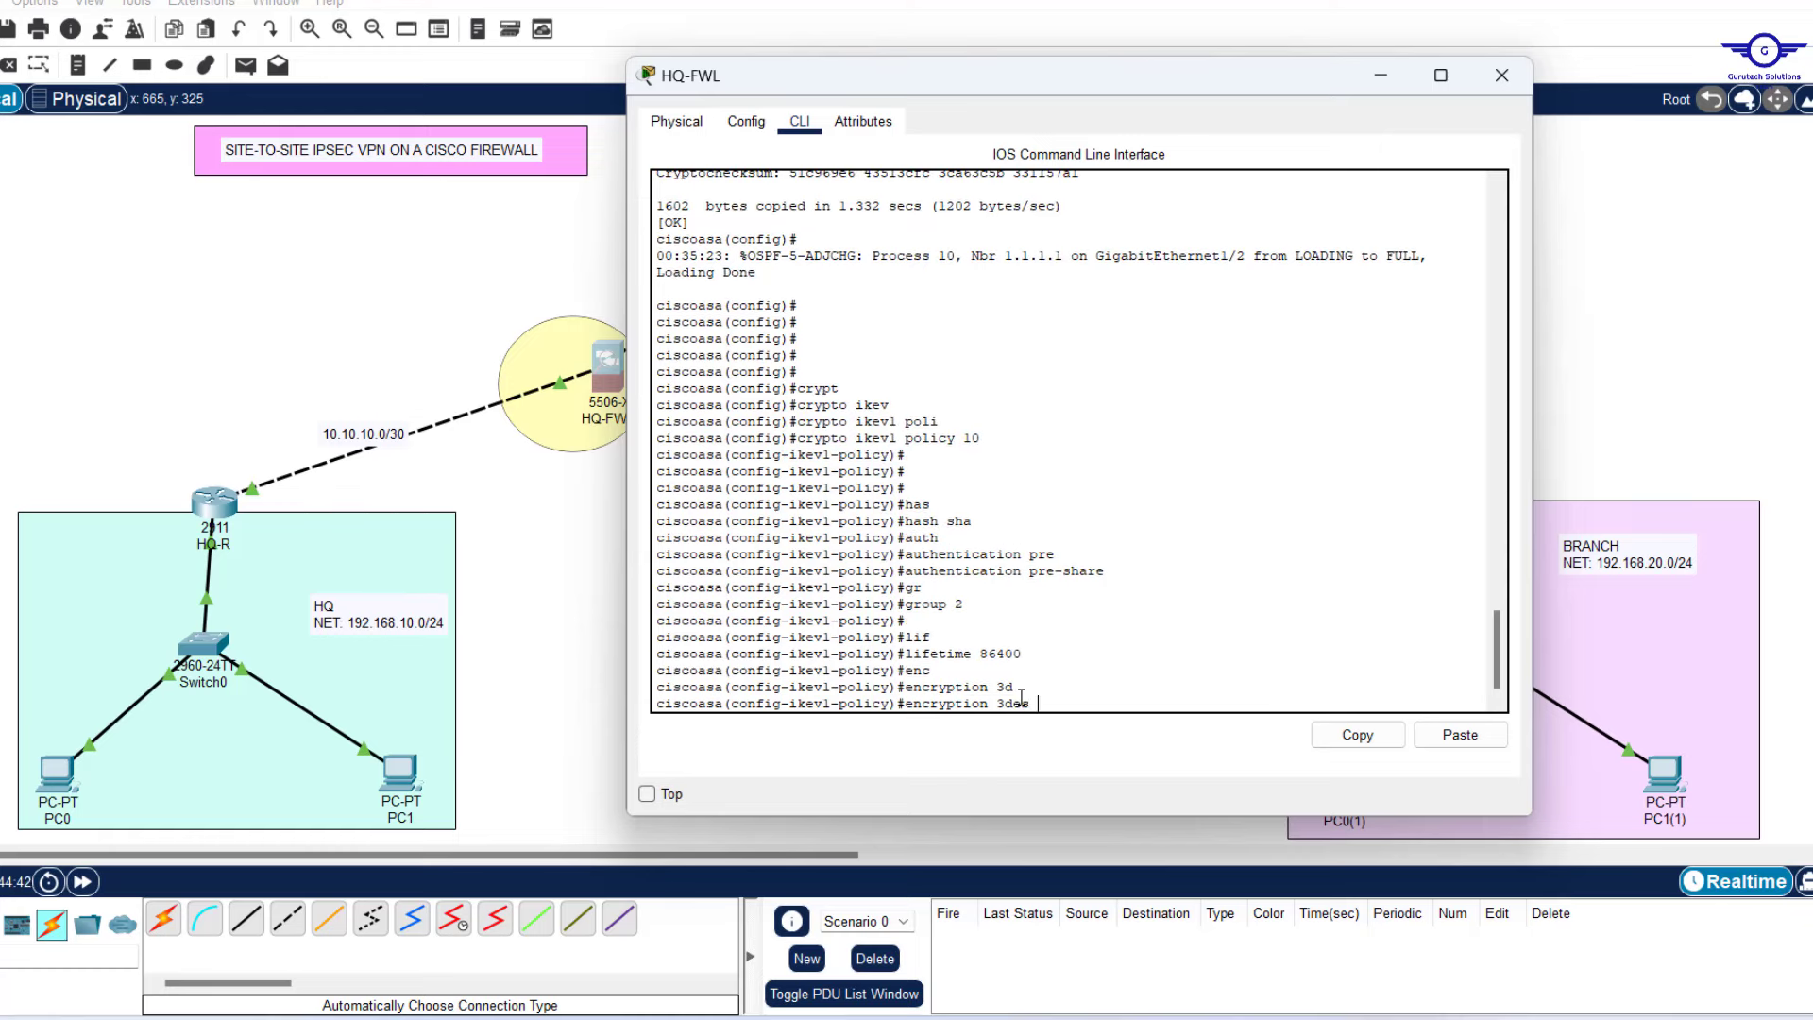
{"action": "key", "text": "Return"}
{"action": "key", "text": "Return"}
{"action": "key", "text": "Return"}
{"action": "type", "text": "ex"}
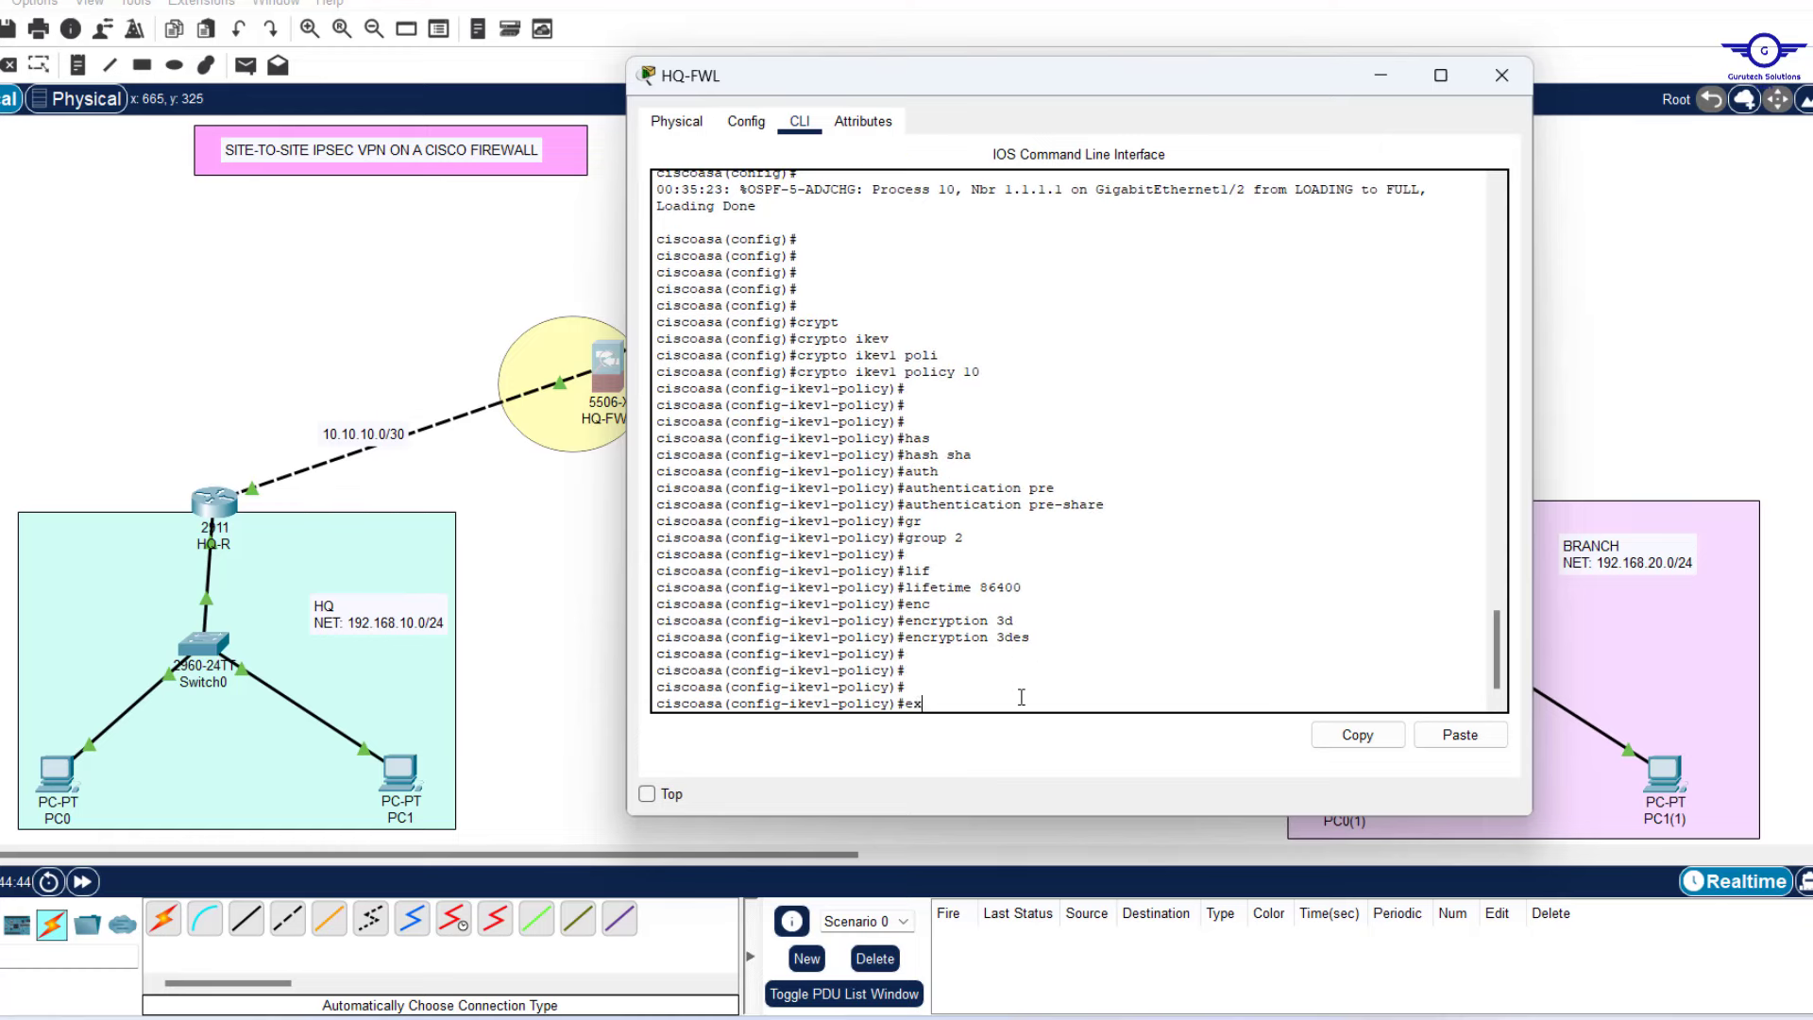
{"action": "key", "text": "Return"}
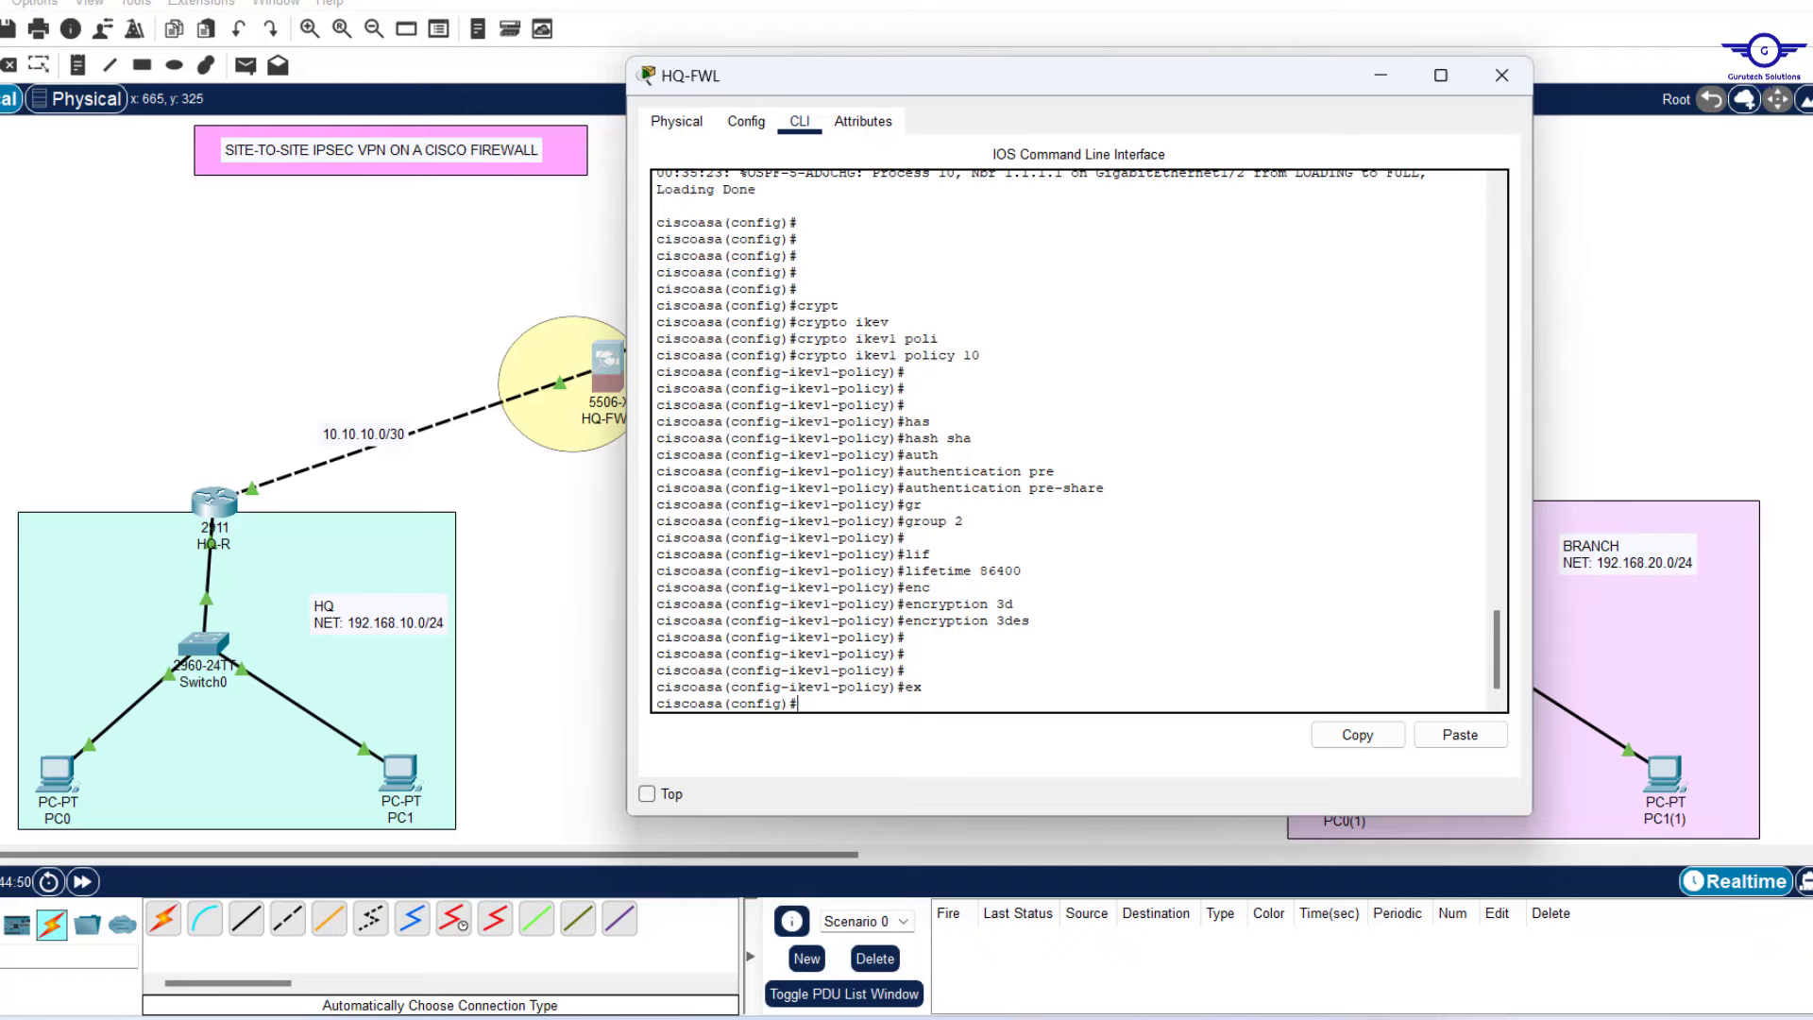
{"action": "key", "text": "alt+Tab"}
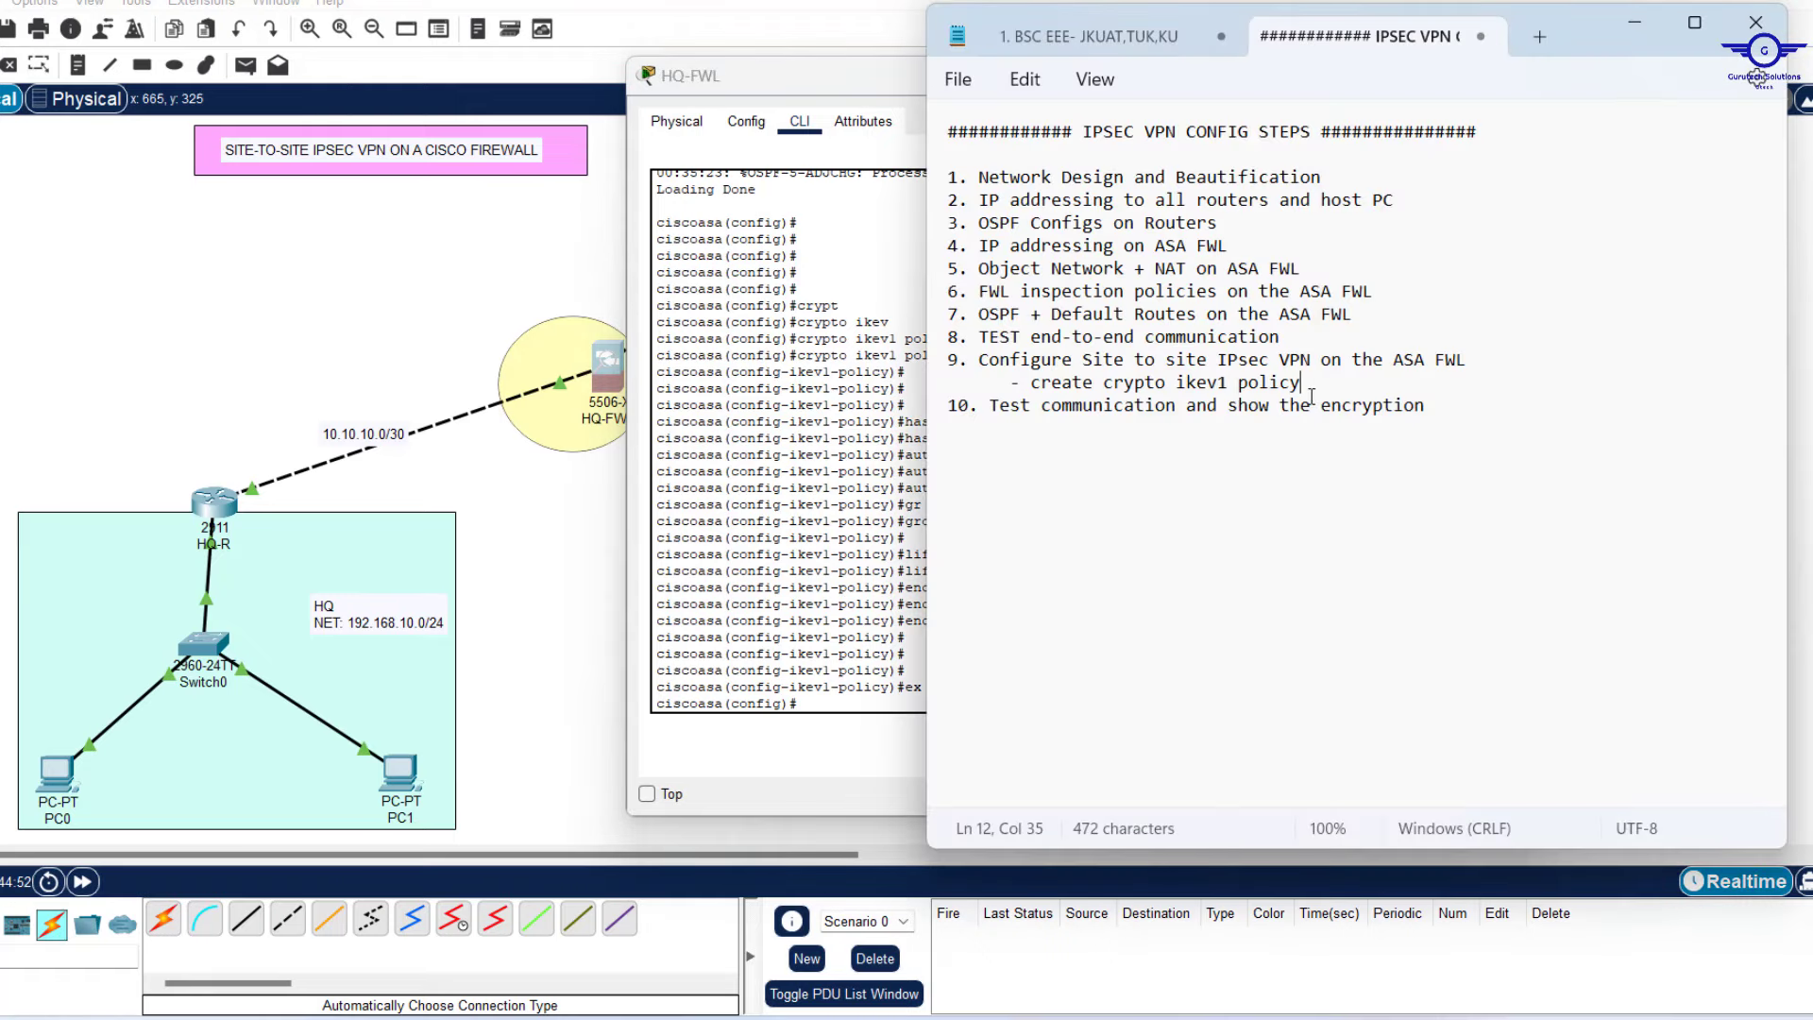
Mark the ikev1 policy sub-step in the notes and bring HQ-FWL's command line forward.
{"action": "left_click_drag", "start_coordinate": [1311, 404], "coordinate": [1088, 392]}
{"action": "left_click", "coordinate": [1088, 390]}
{"action": "left_click", "coordinate": [890, 391]}
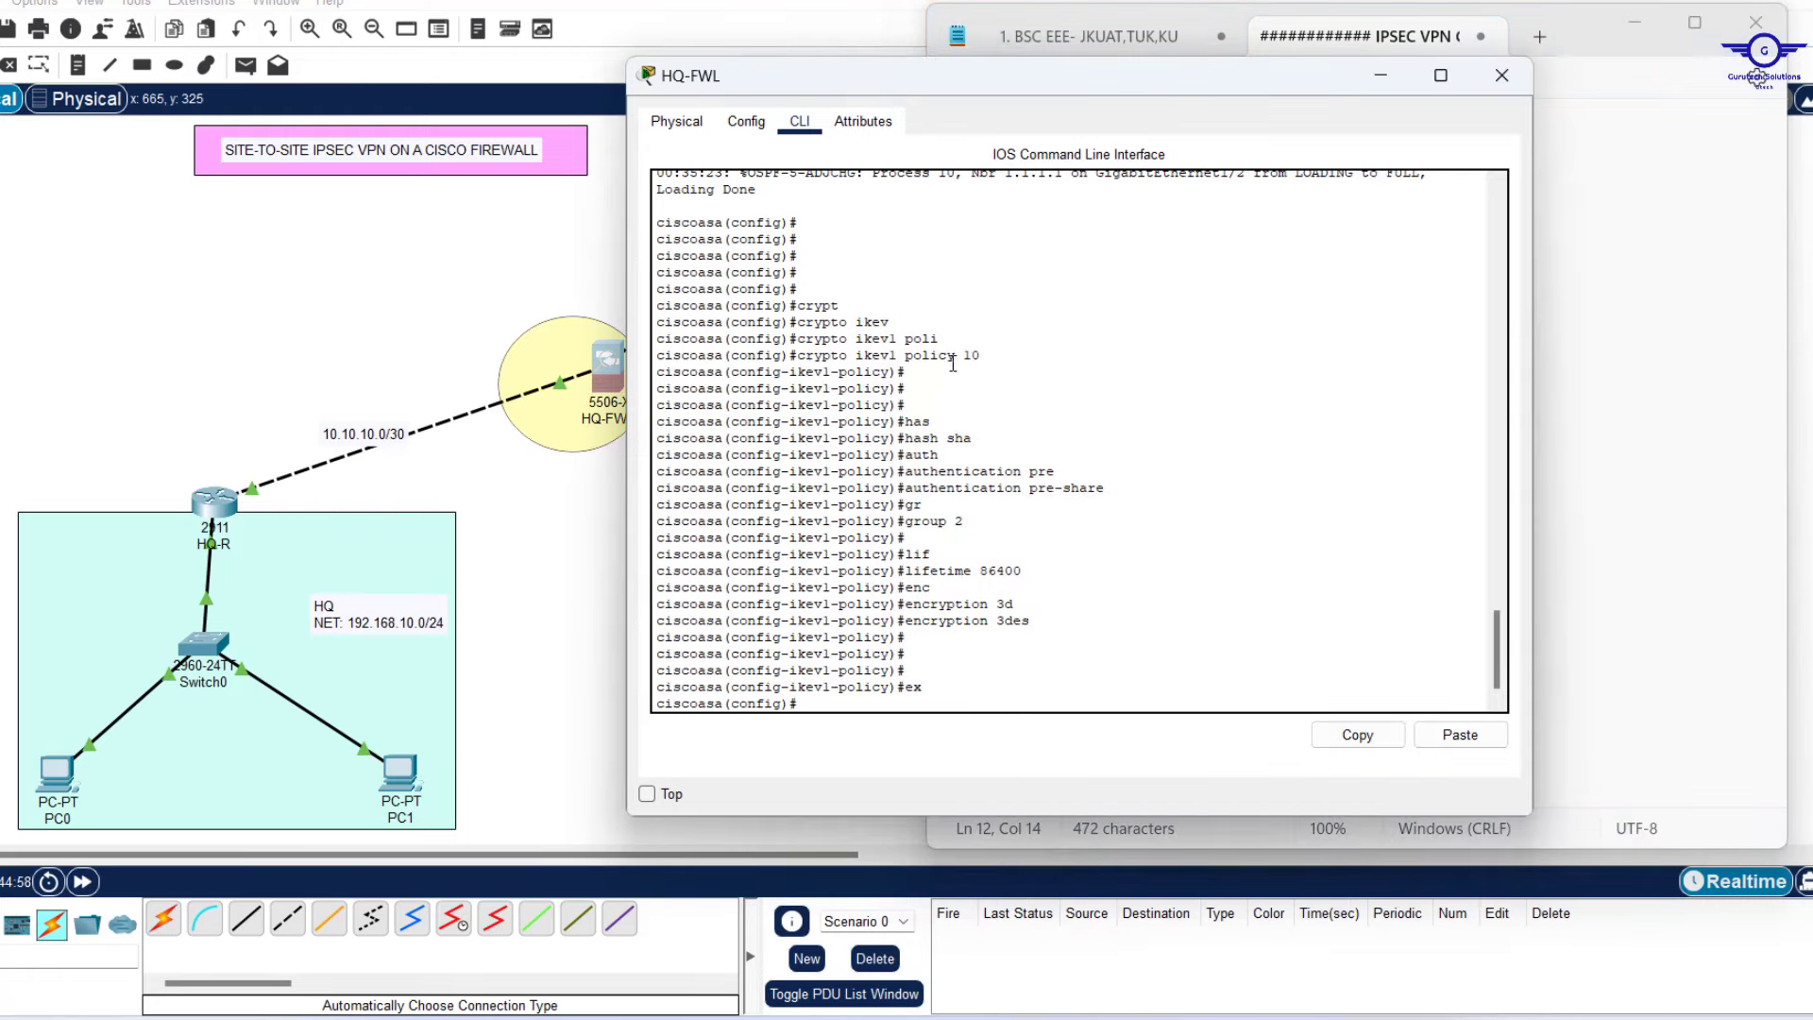
Review the hash sha, pre-share, group 2, lifetime 86400 and 3des policy commands.
{"action": "left_click_drag", "start_coordinate": [980, 441], "coordinate": [909, 444]}
{"action": "left_click_drag", "start_coordinate": [1123, 489], "coordinate": [908, 495]}
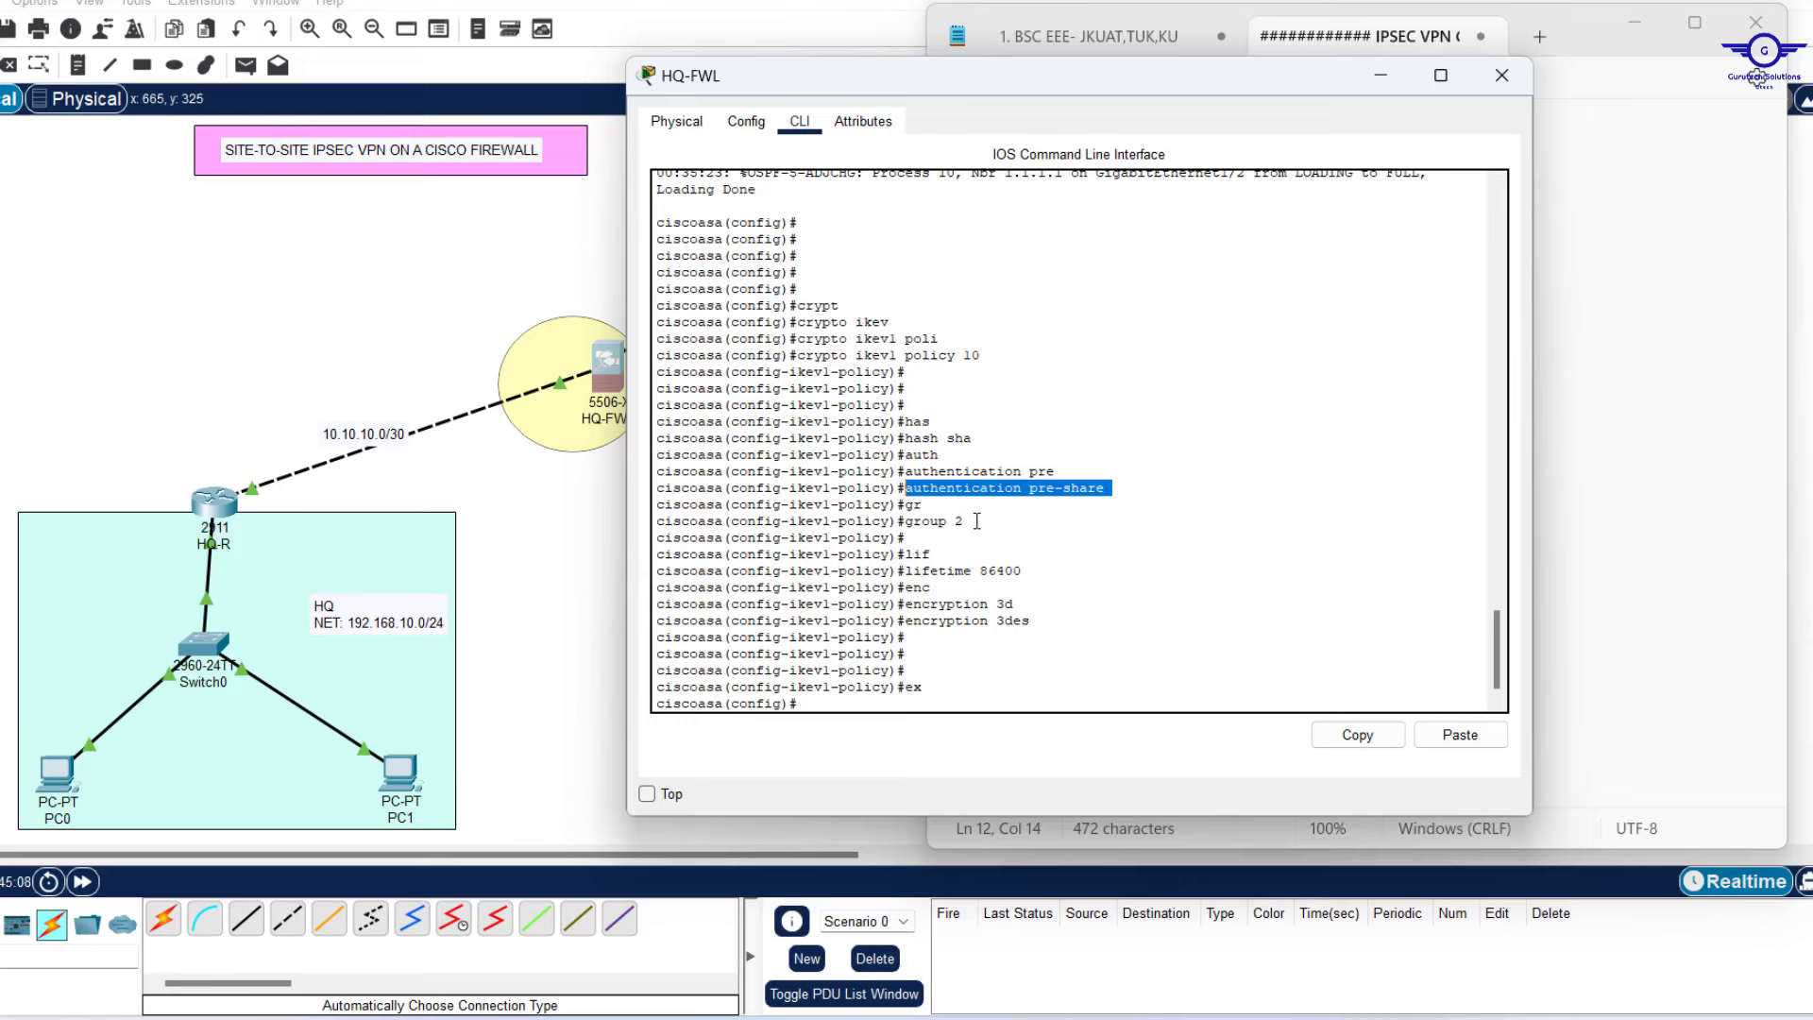
{"action": "left_click_drag", "start_coordinate": [978, 521], "coordinate": [908, 526]}
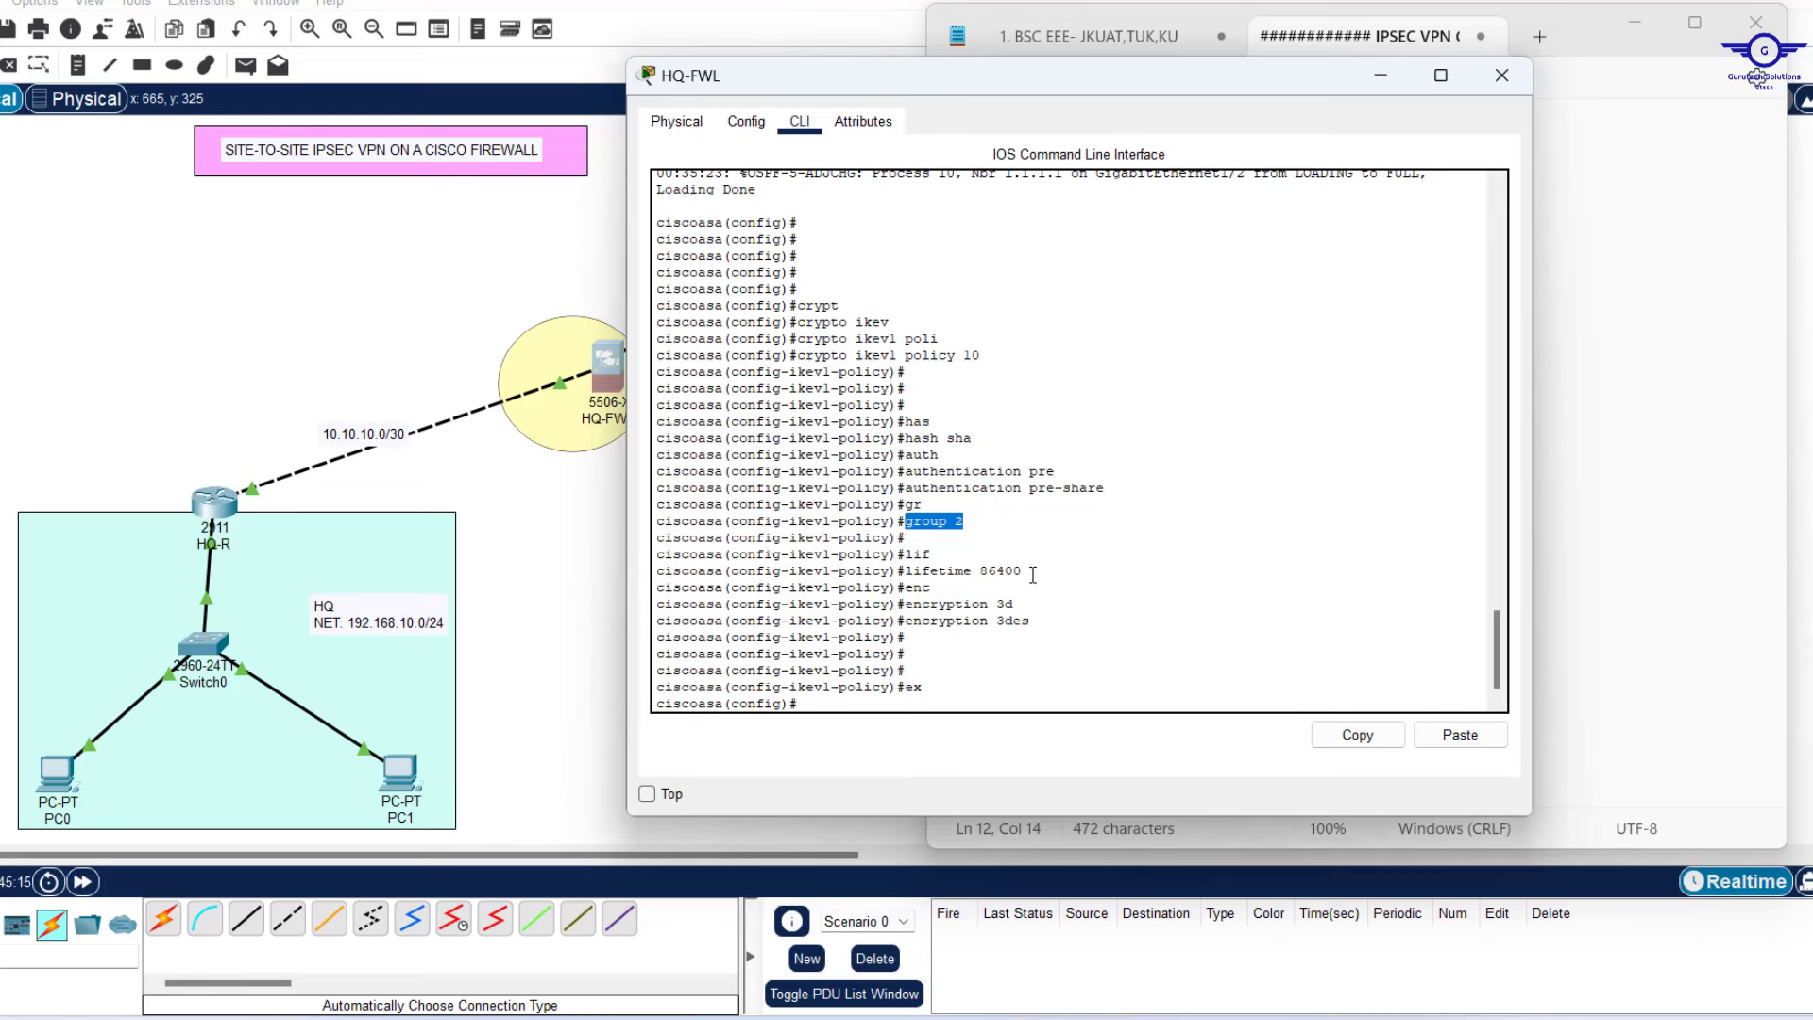
{"action": "left_click_drag", "start_coordinate": [1040, 572], "coordinate": [914, 615]}
{"action": "left_click", "coordinate": [1045, 621]}
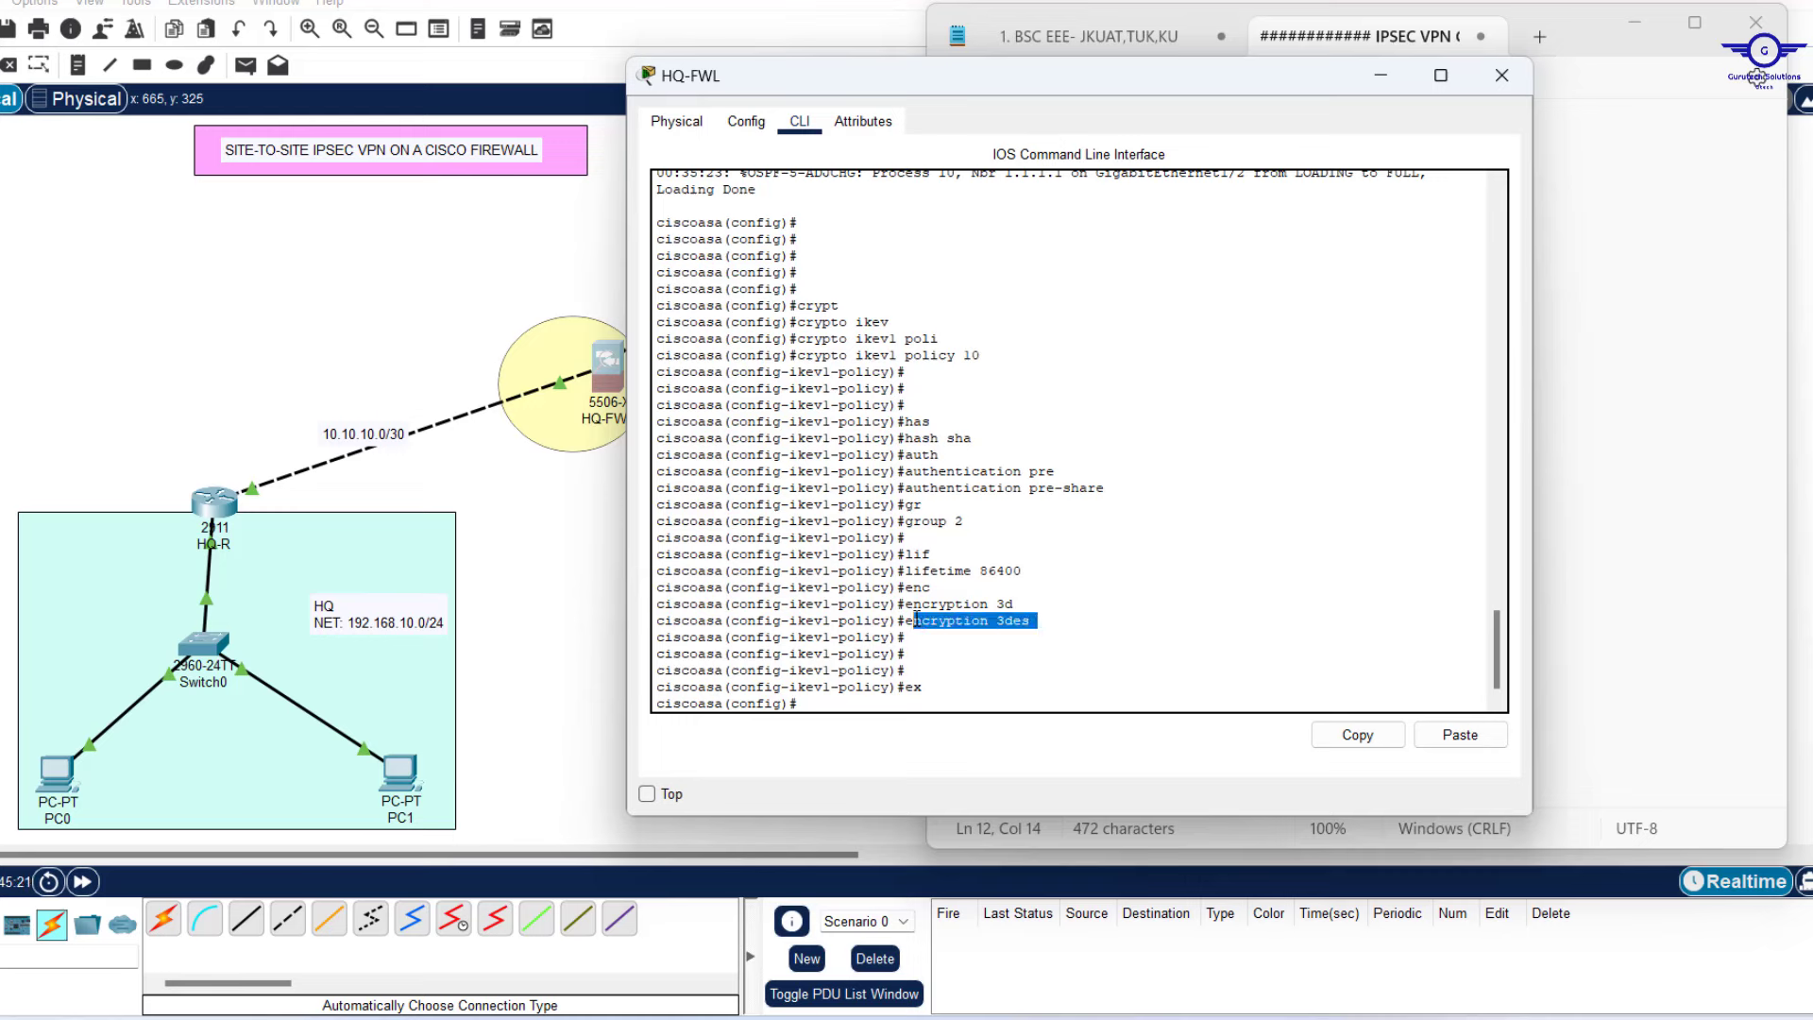
{"action": "left_click", "coordinate": [948, 682]}
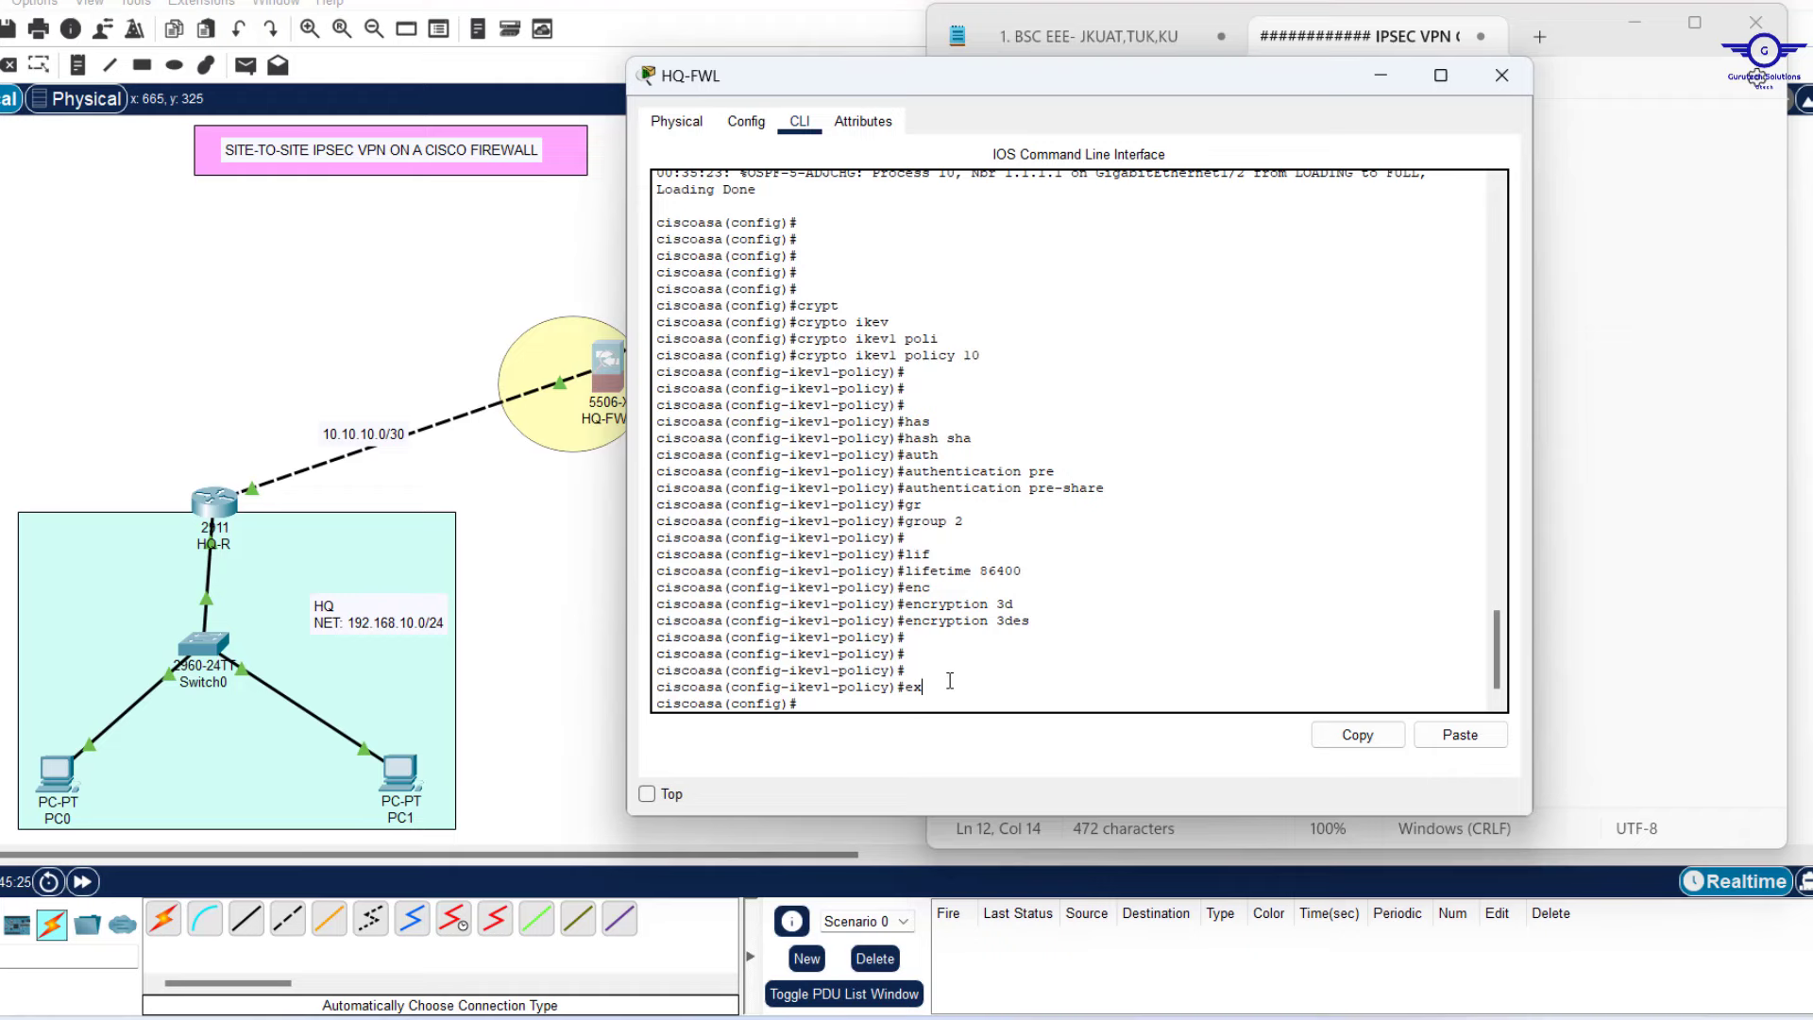
In the VPN notes, add '- Tunnel group to specify pre-shared key' below the IKEv1 policy line.
{"action": "left_click", "coordinate": [1212, 1017]}
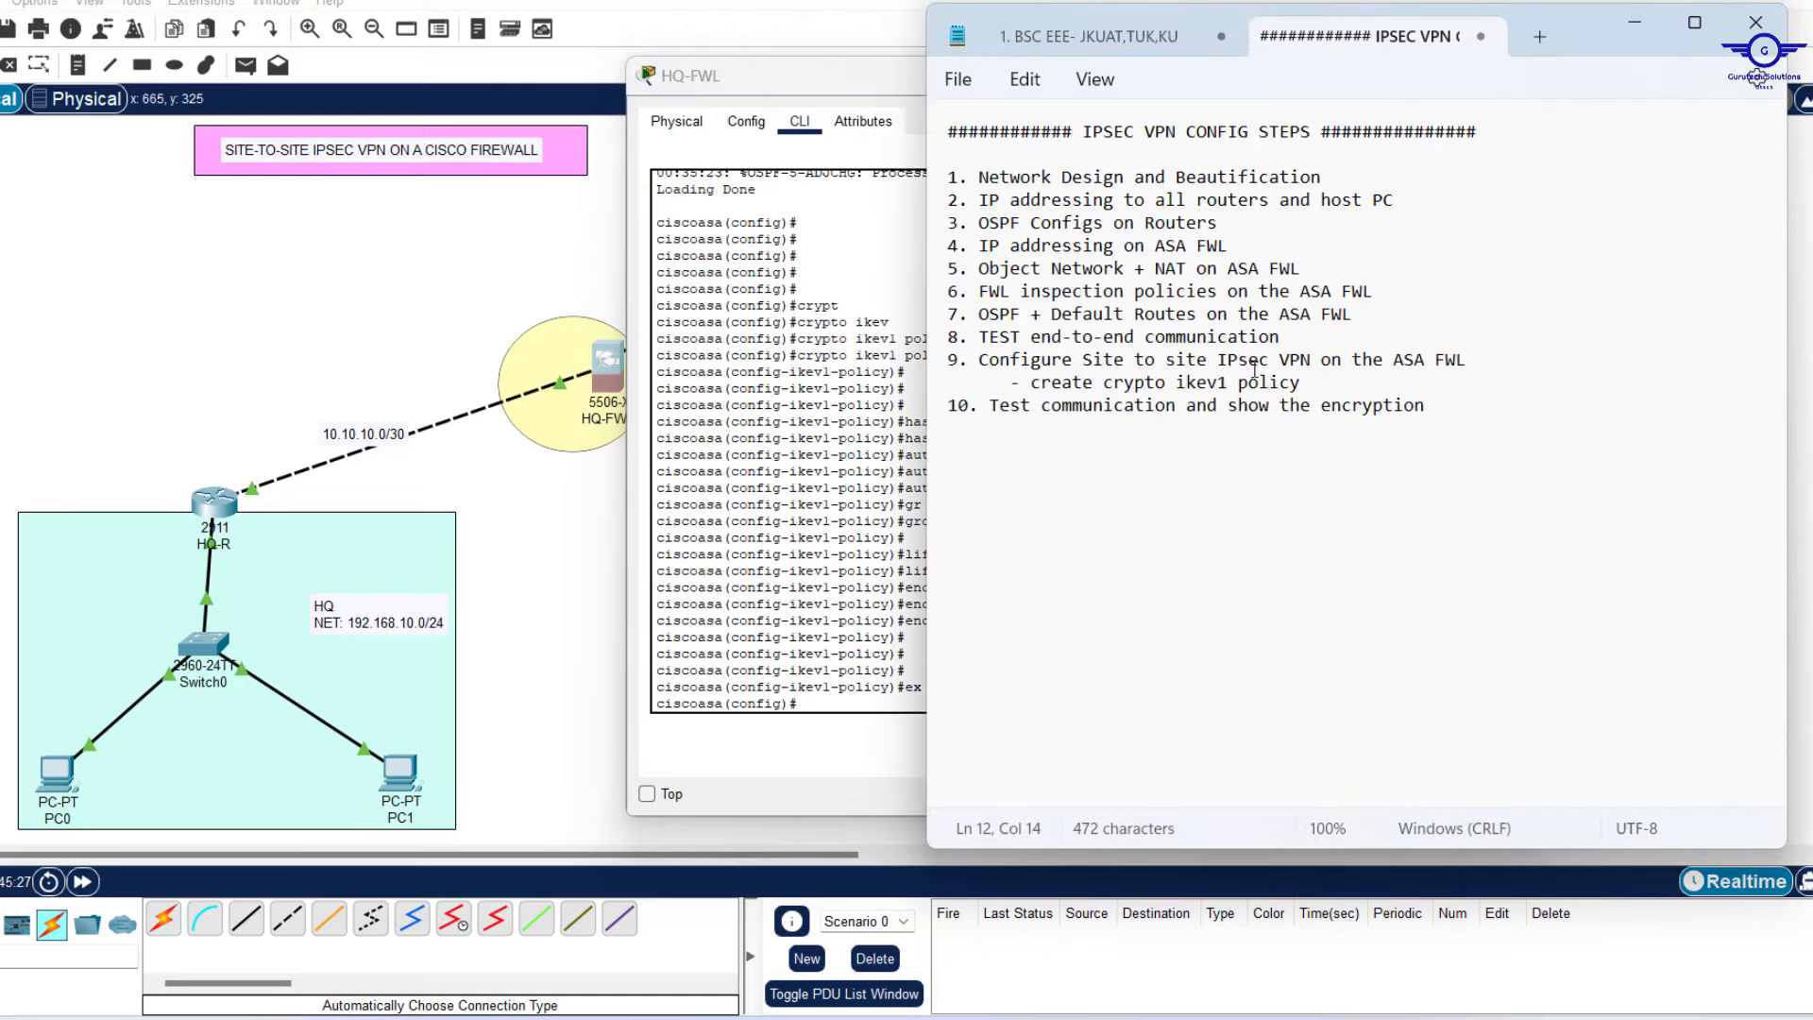
{"action": "left_click", "coordinate": [1312, 385]}
{"action": "key", "text": "Return"}
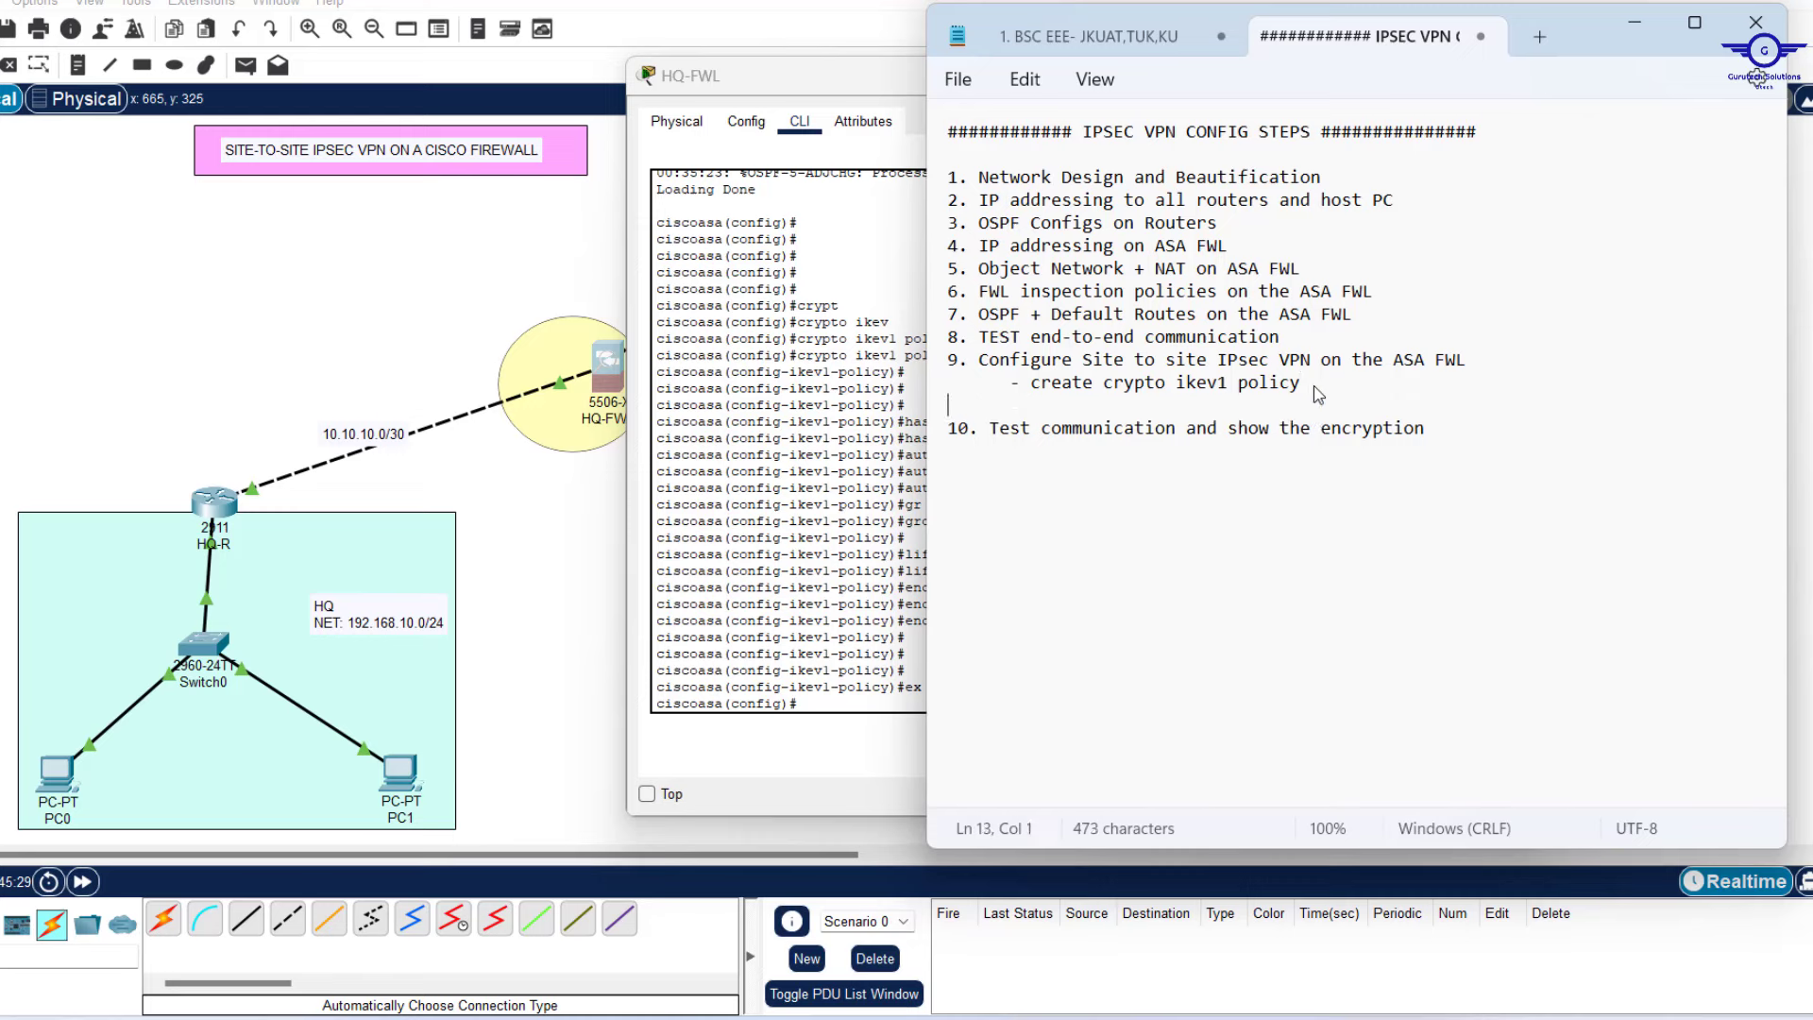
{"action": "type", "text": "-"}
{"action": "type", "text": "Tunnel gro"}
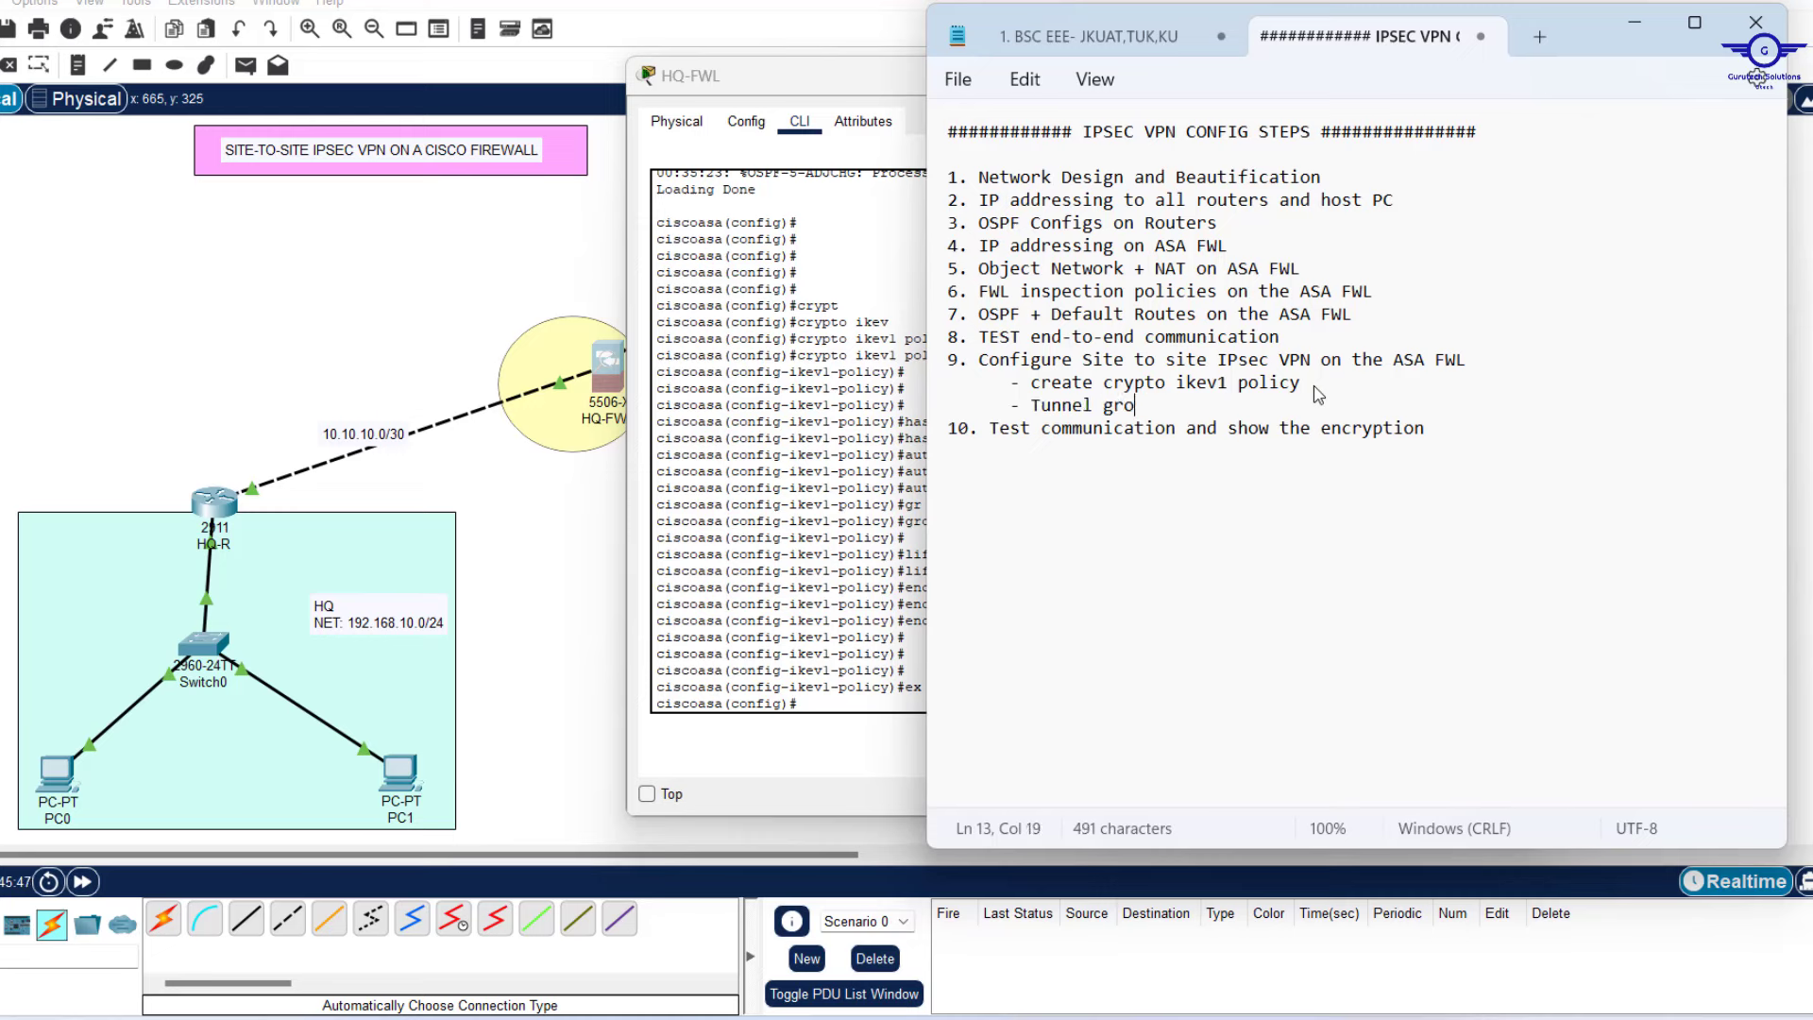
{"action": "type", "text": "up to specify"}
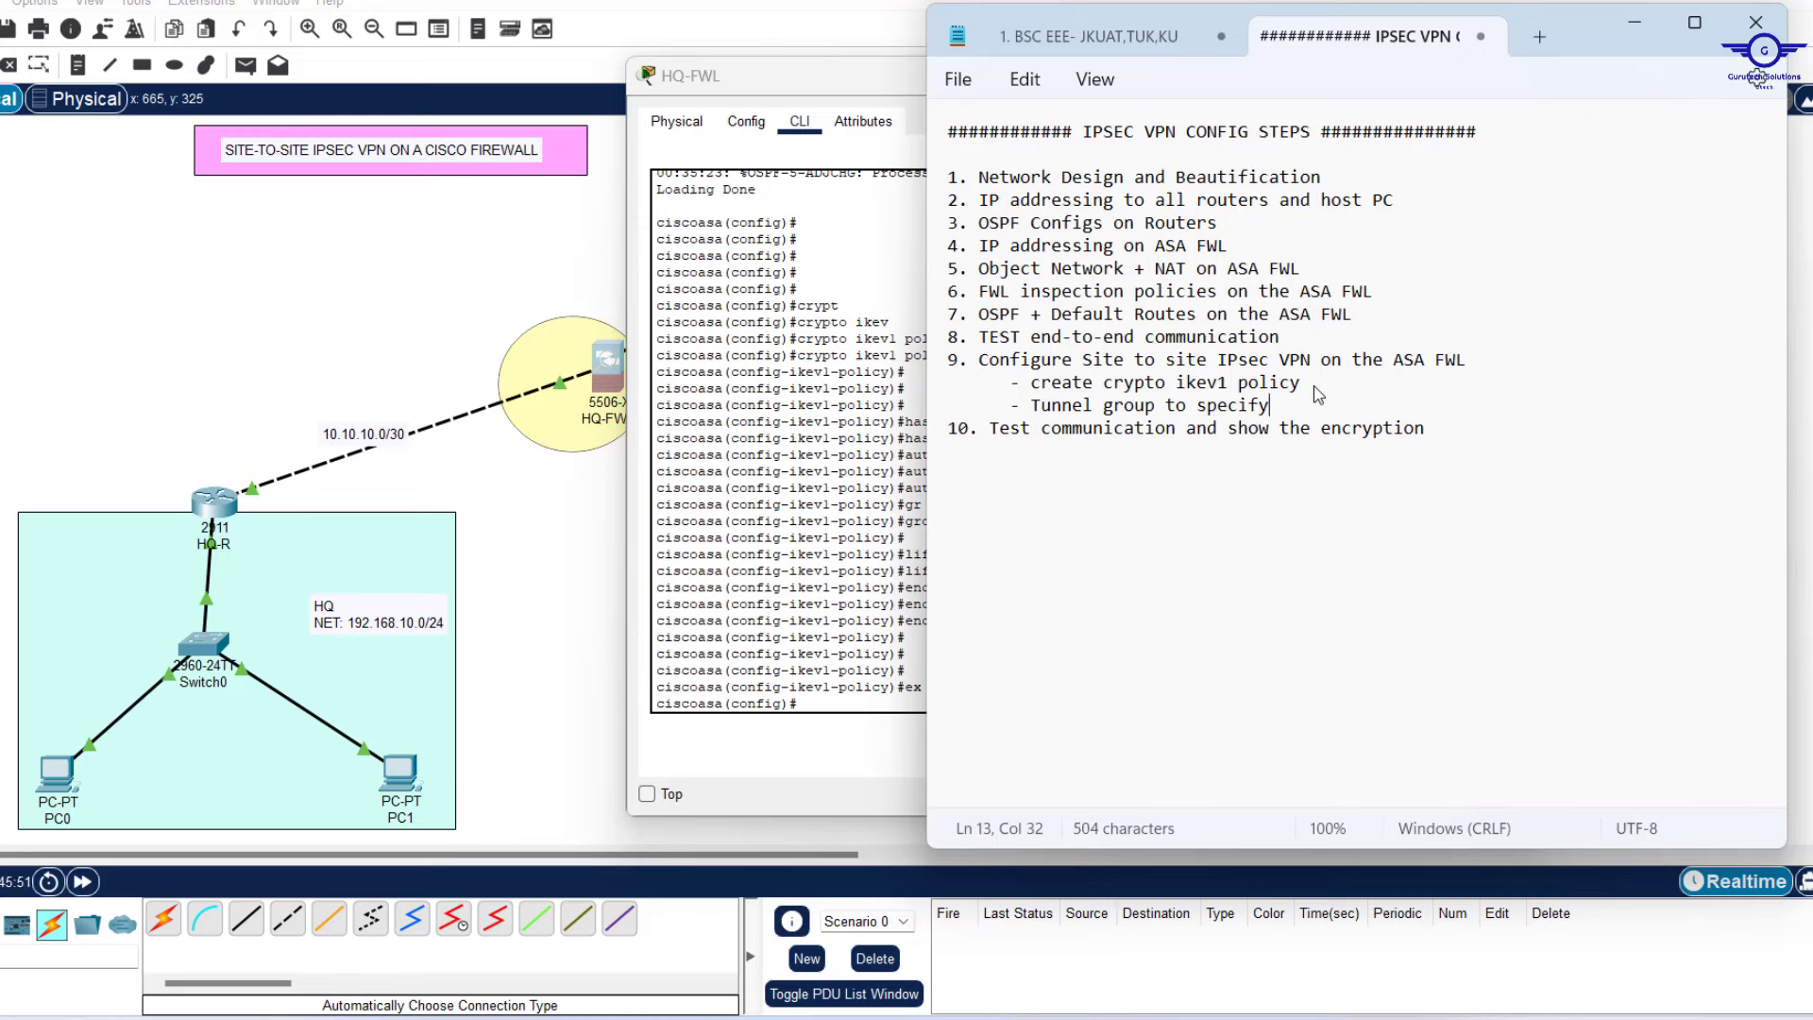
{"action": "type", "text": " pre-shared key"}
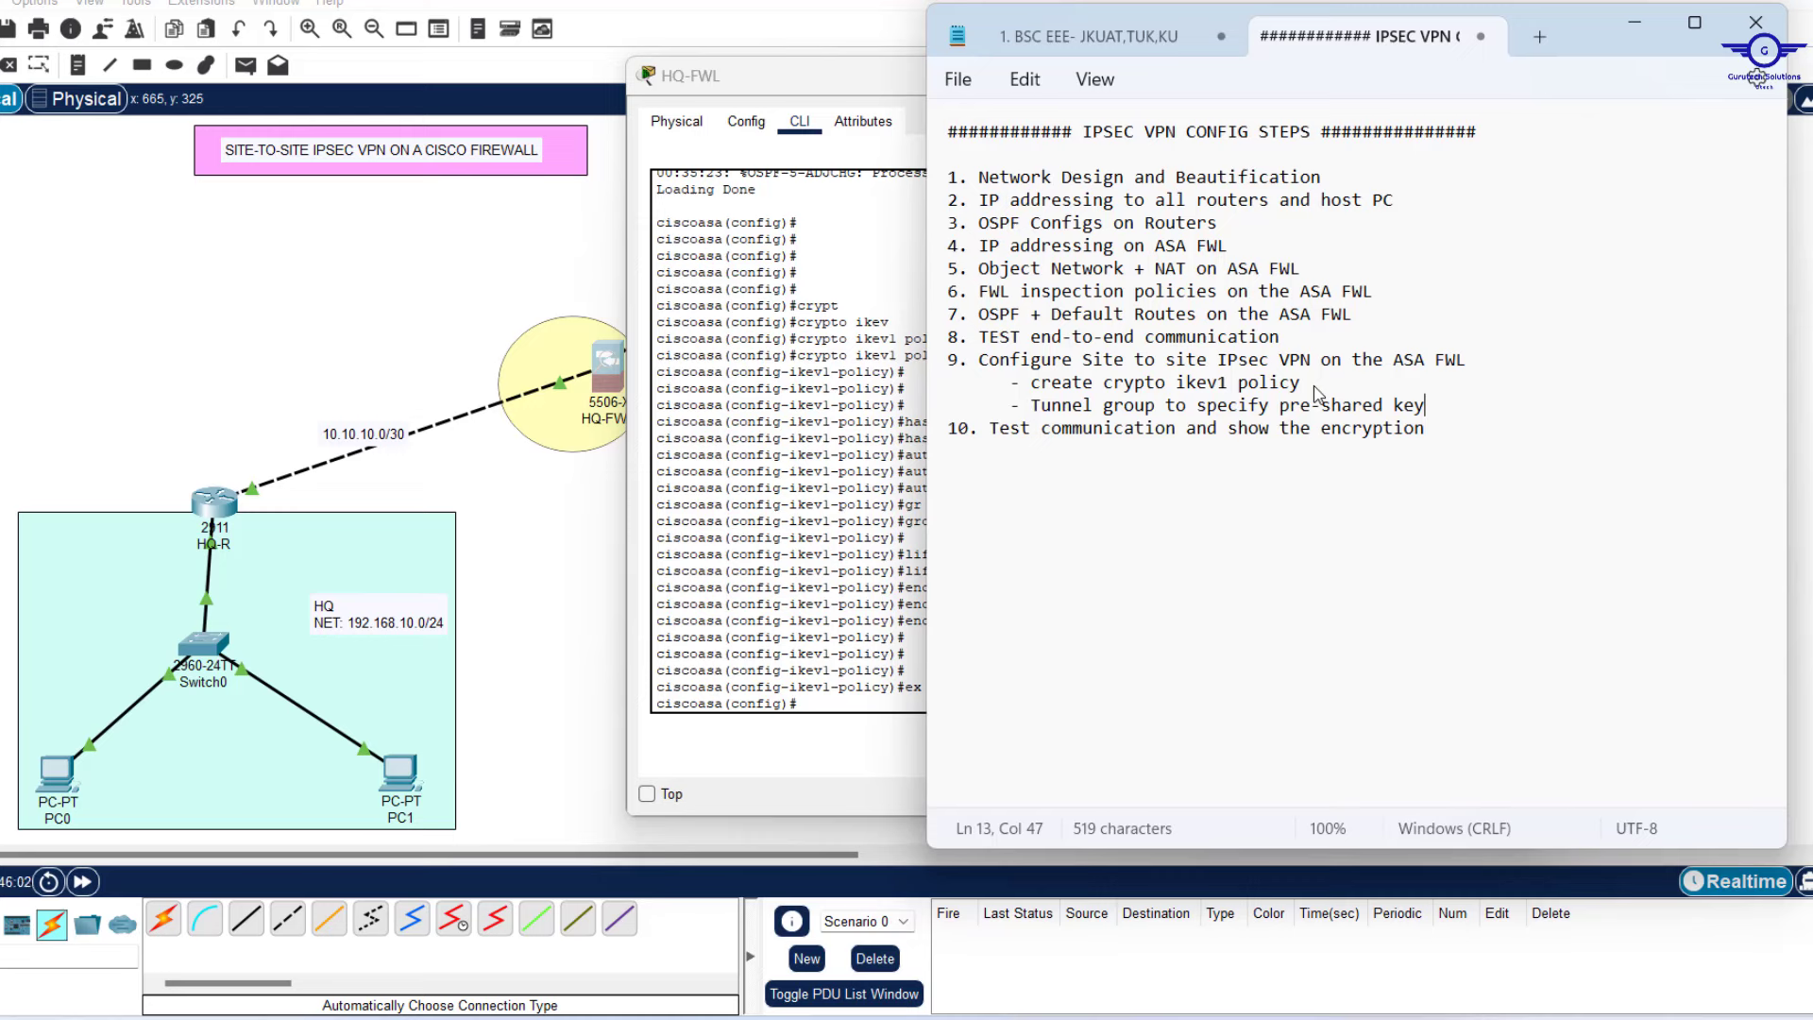
At HQ-FWL's global config prompt, start a 'tunnel-group' command after correcting a misspelled first attempt.
{"action": "left_click", "coordinate": [831, 651]}
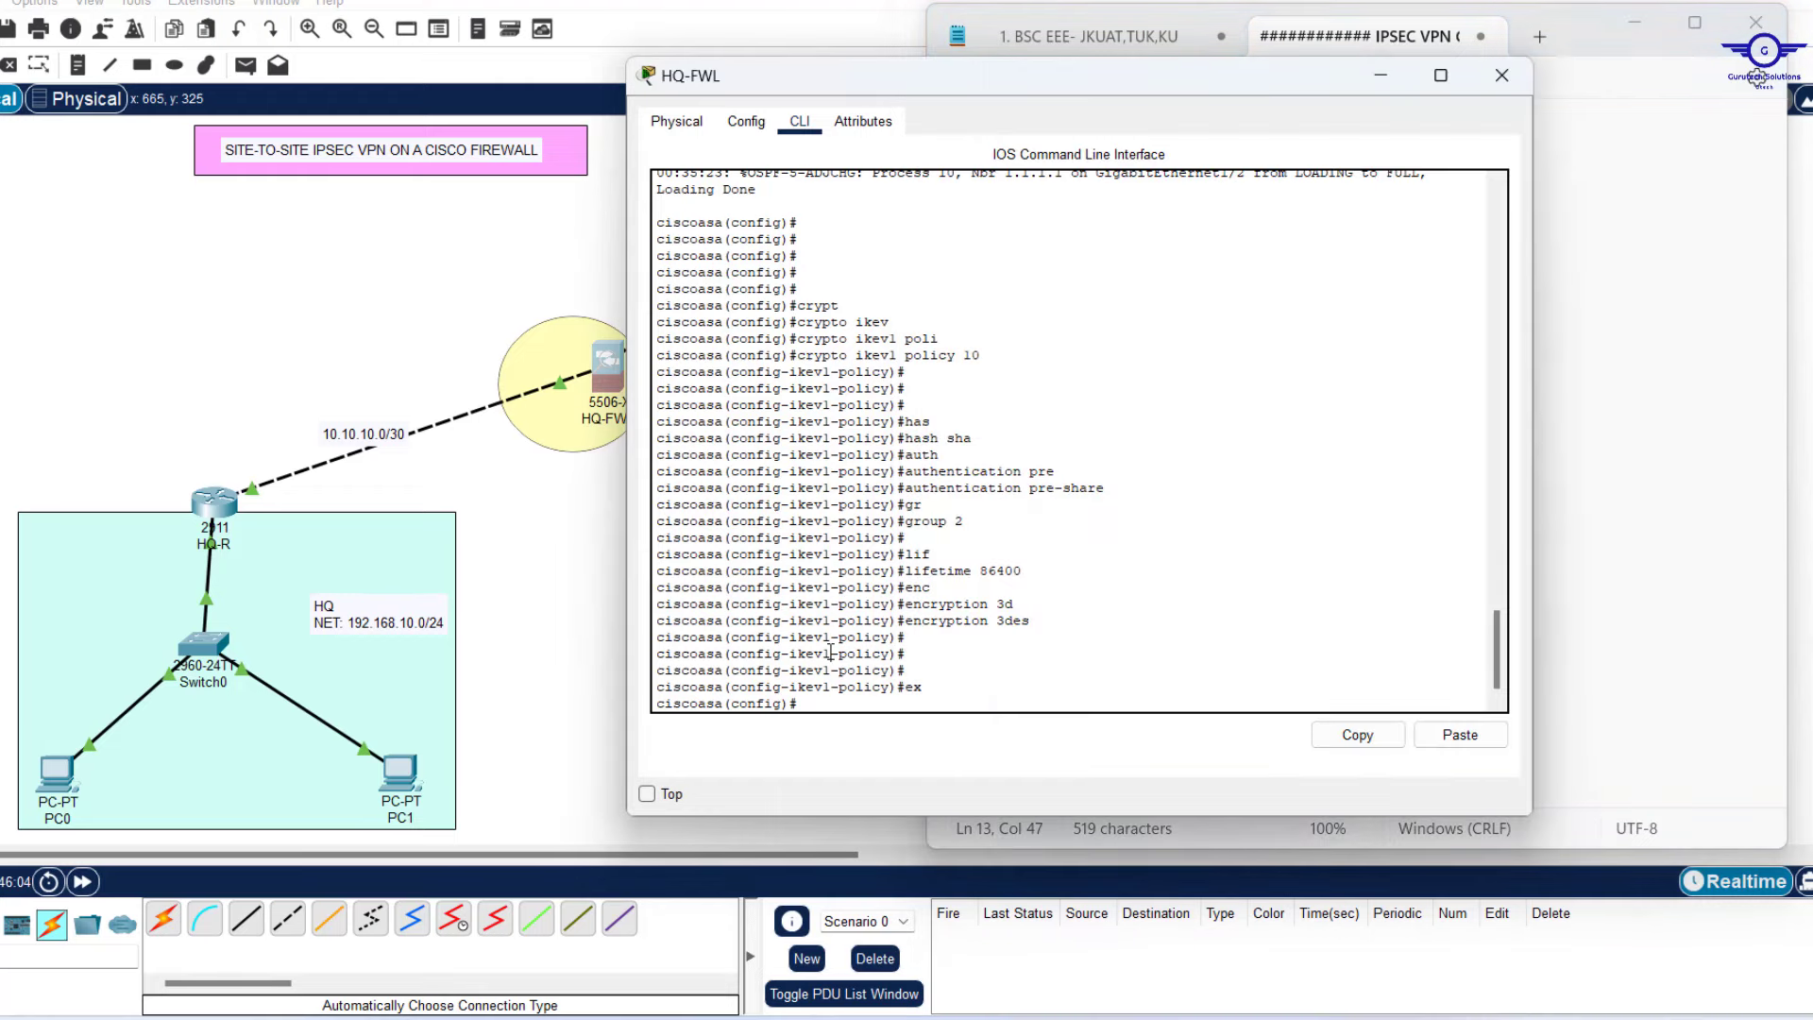
{"action": "key", "text": "Return"}
{"action": "key", "text": "Return"}
{"action": "key", "text": "Return"}
{"action": "key", "text": "Return"}
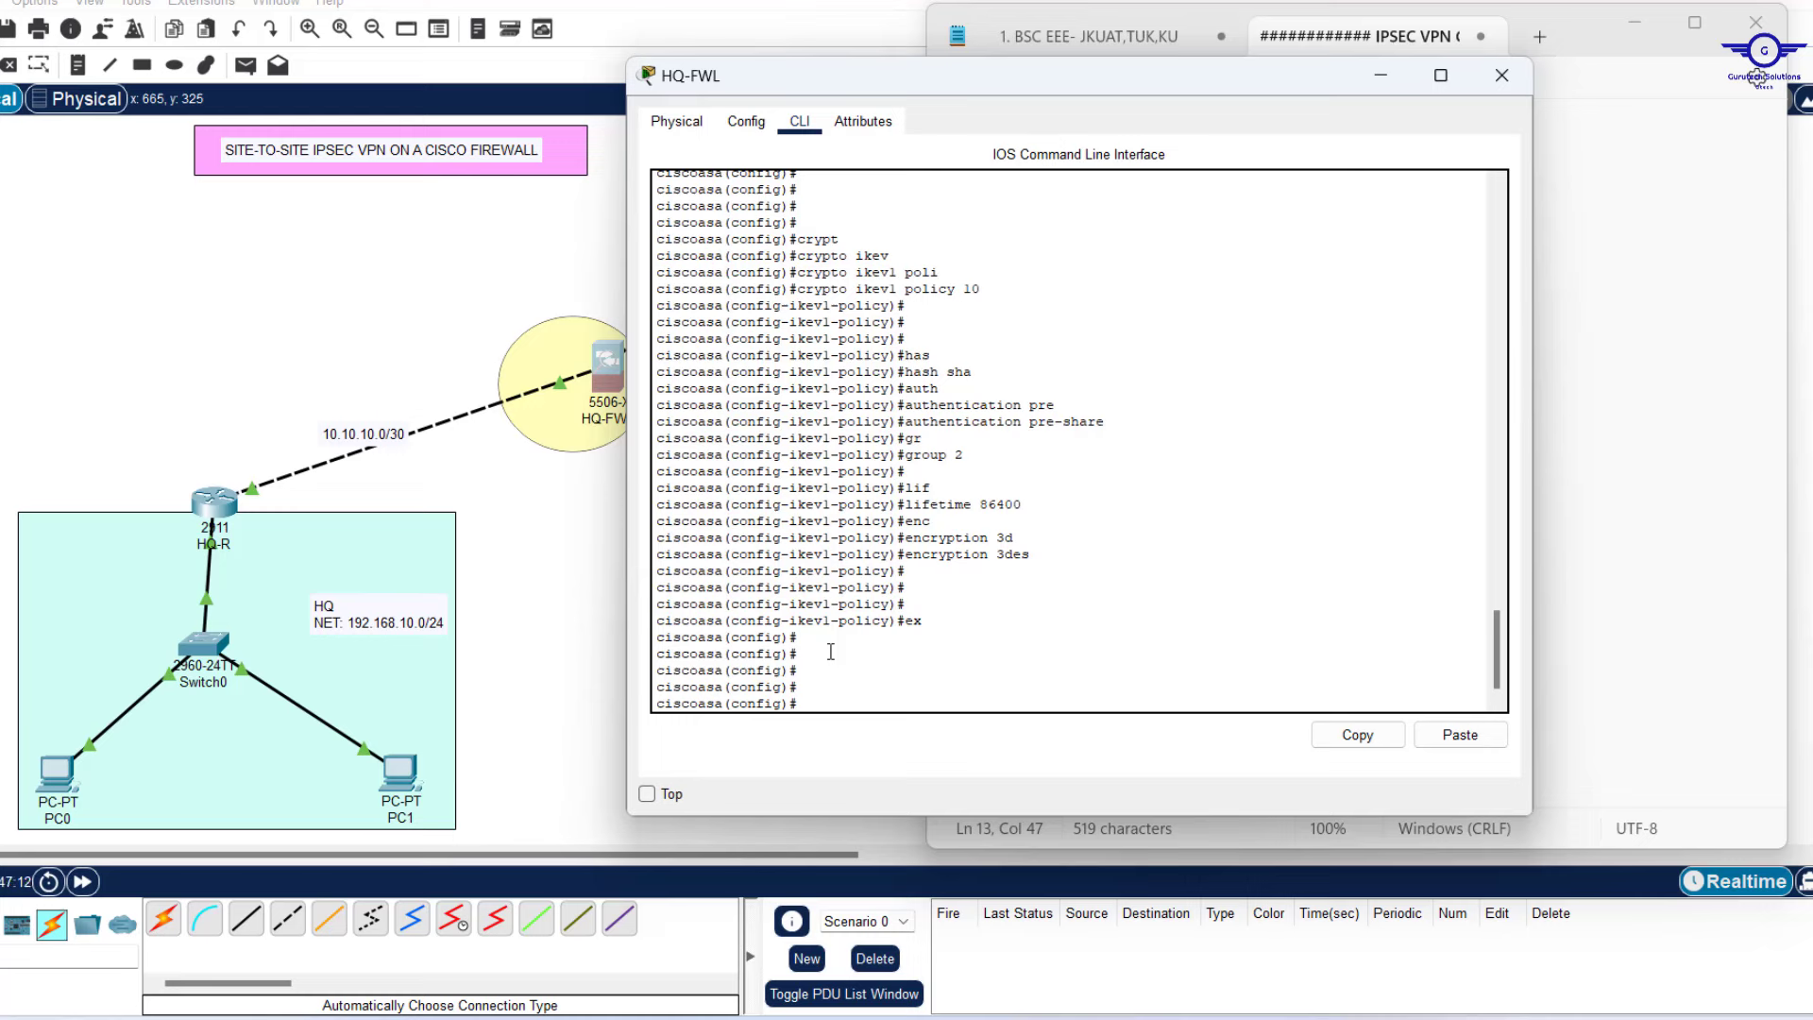
{"action": "type", "text": "tunne-g"}
{"action": "key", "text": "Tab"}
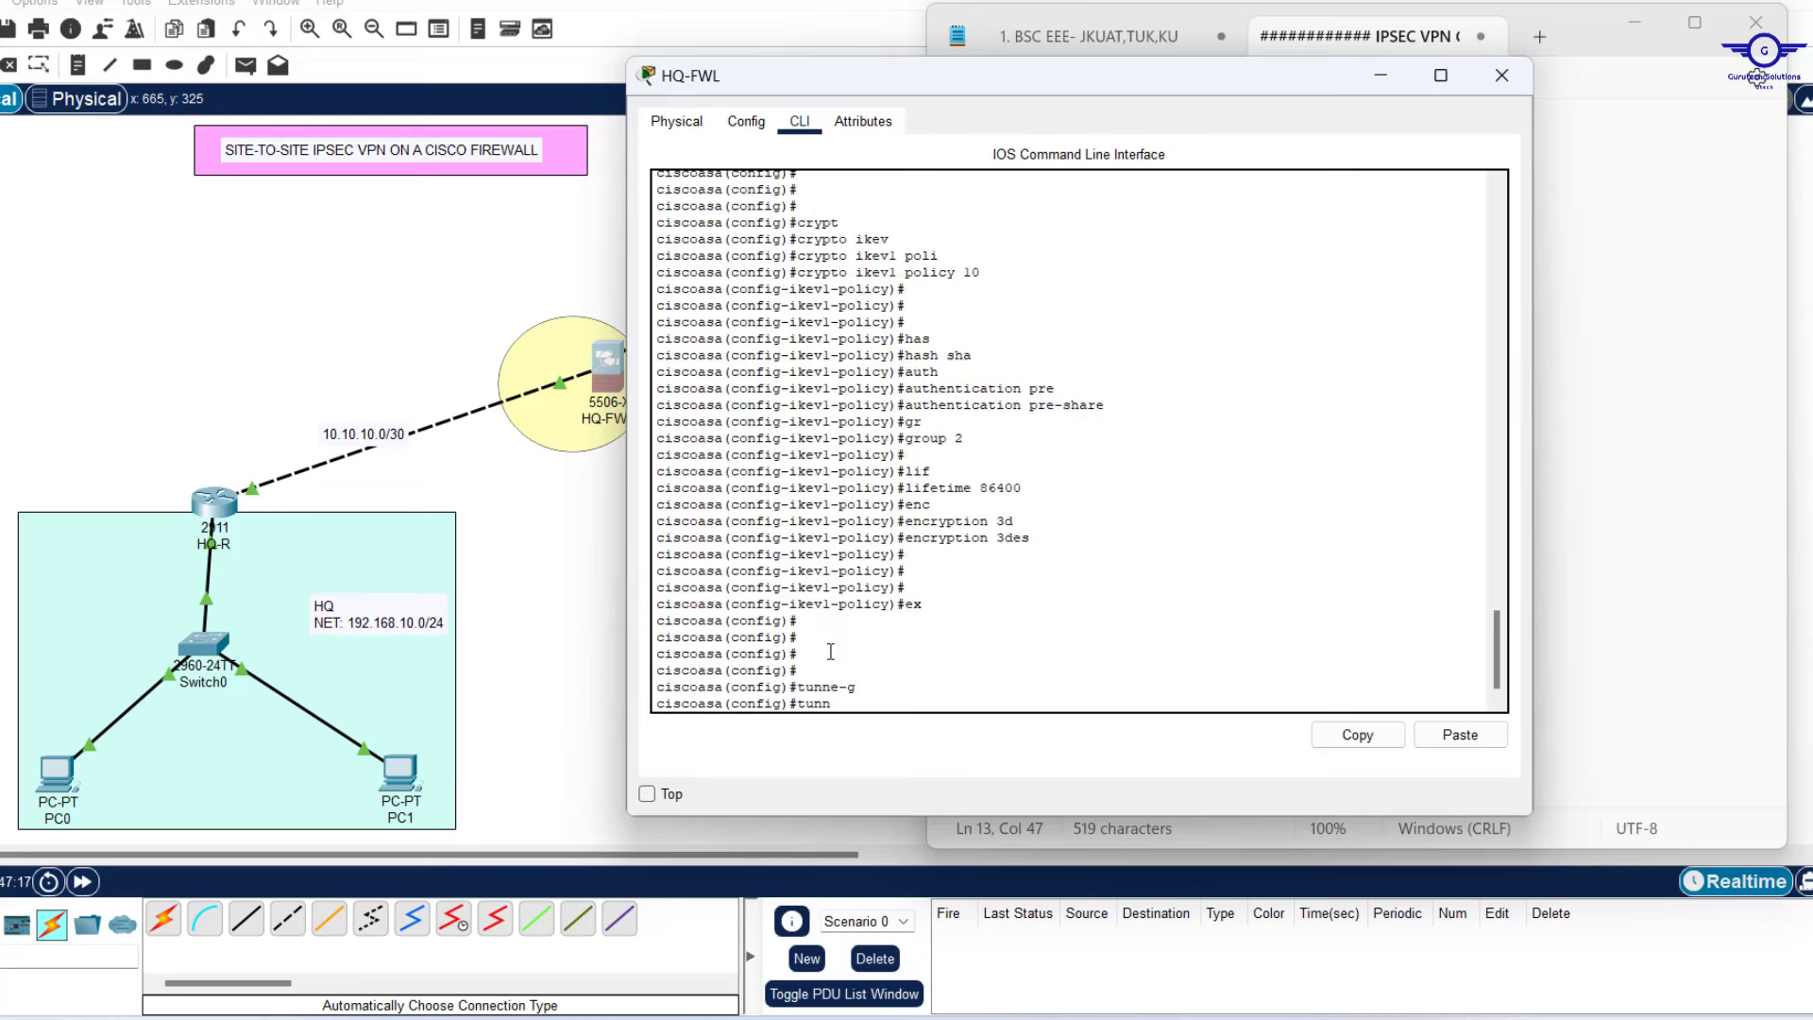
{"action": "type", "text": "tunn"}
{"action": "key", "text": "Tab"}
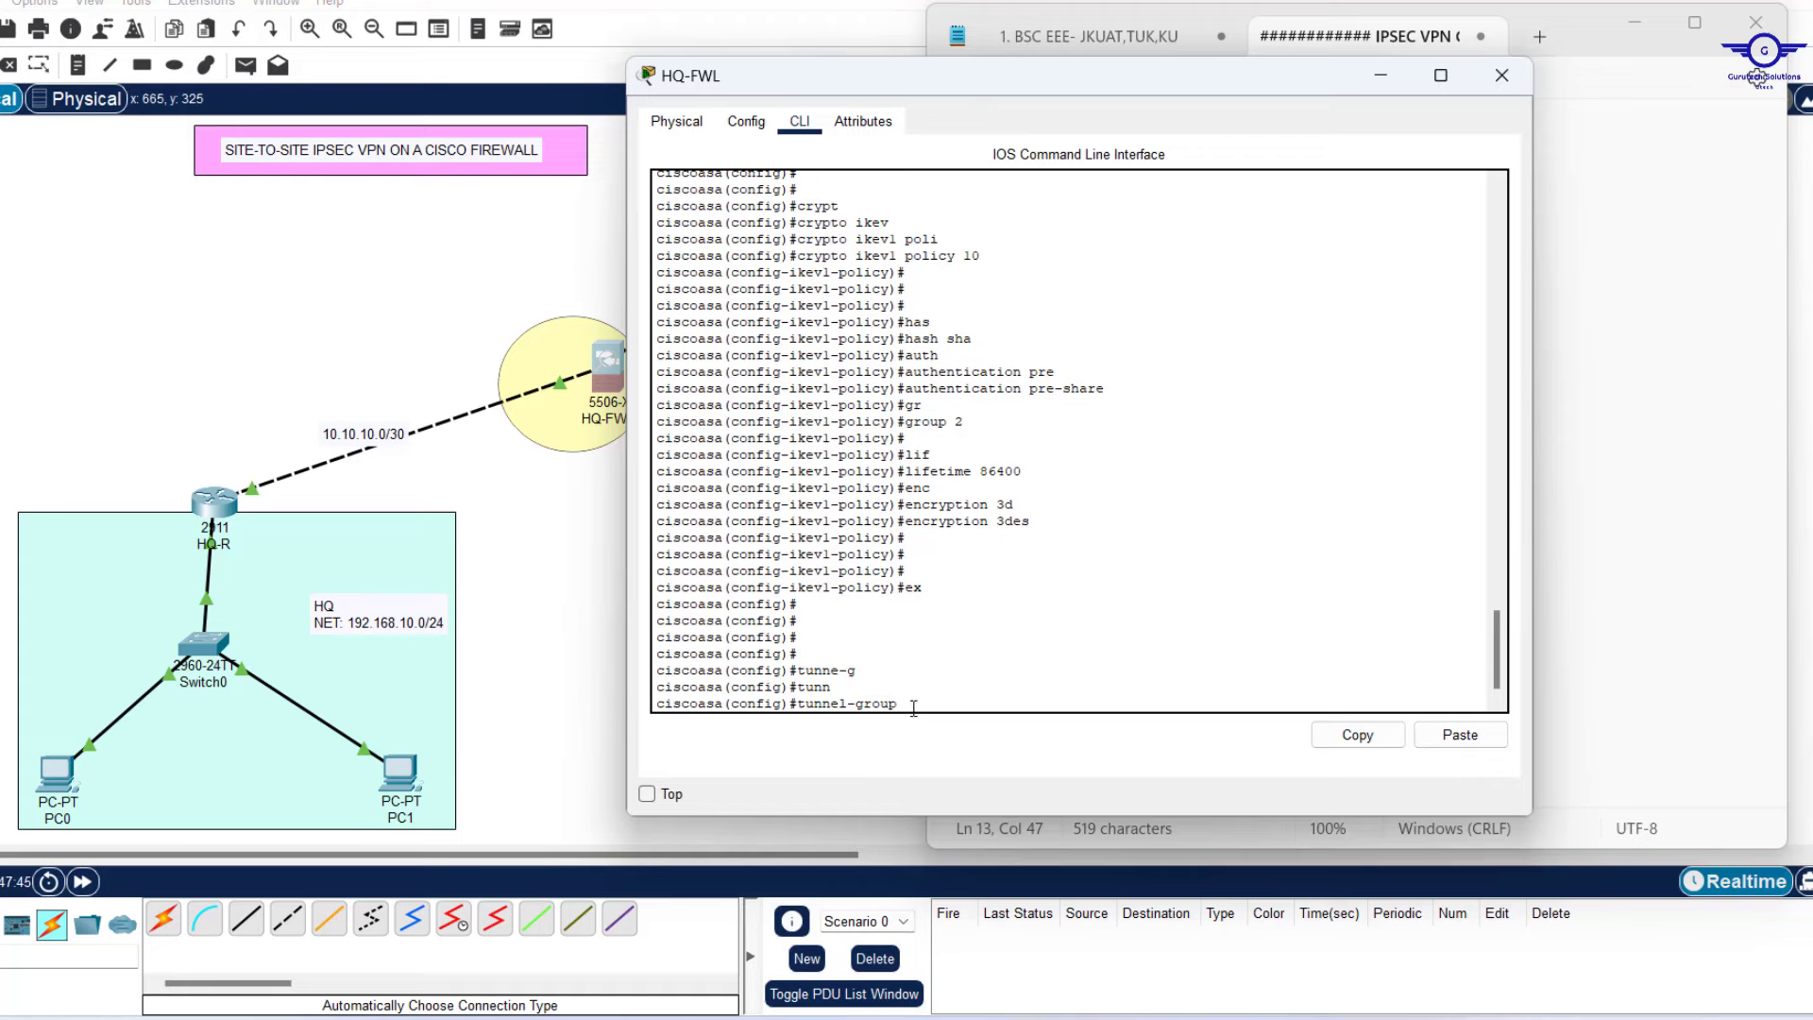
On HQ-FWL, enter 'tunnel-group 100.50.10.6 type ipsec-l2l' to create the peer's tunnel group.
{"action": "left_click", "coordinate": [579, 547]}
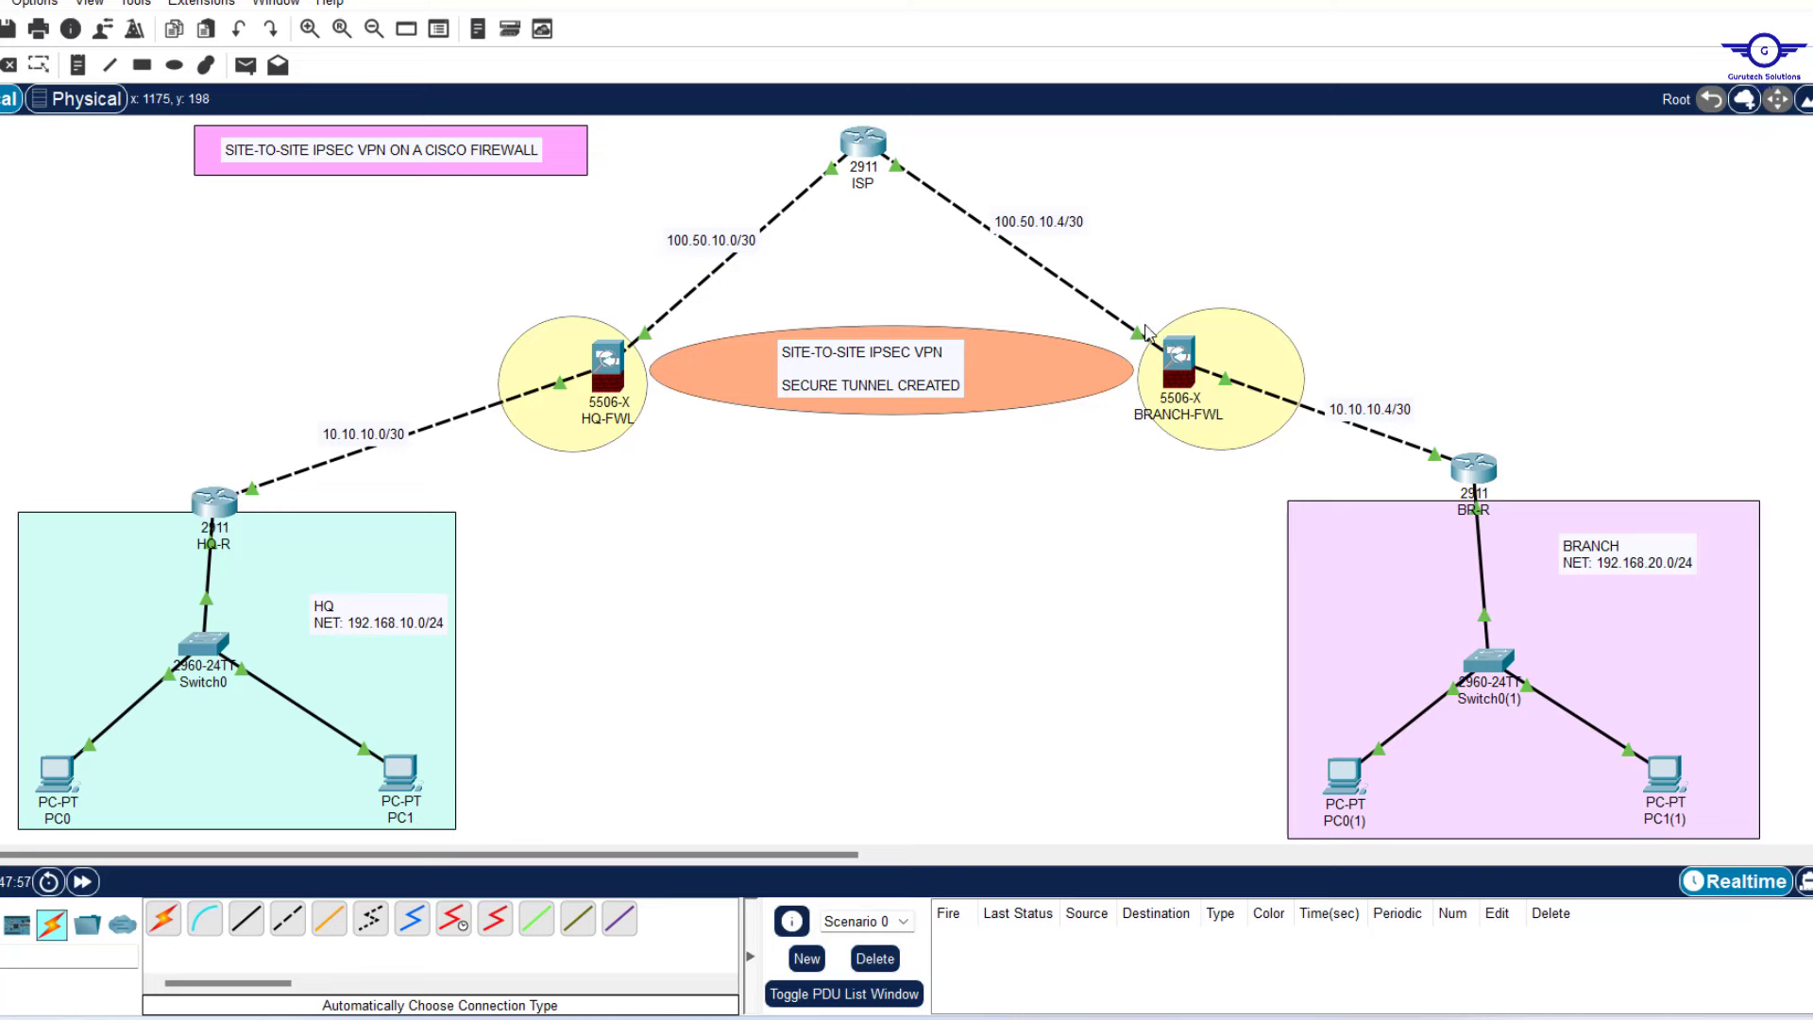
{"action": "mouse_move", "coordinate": [1179, 360]}
{"action": "left_click", "coordinate": [607, 359]}
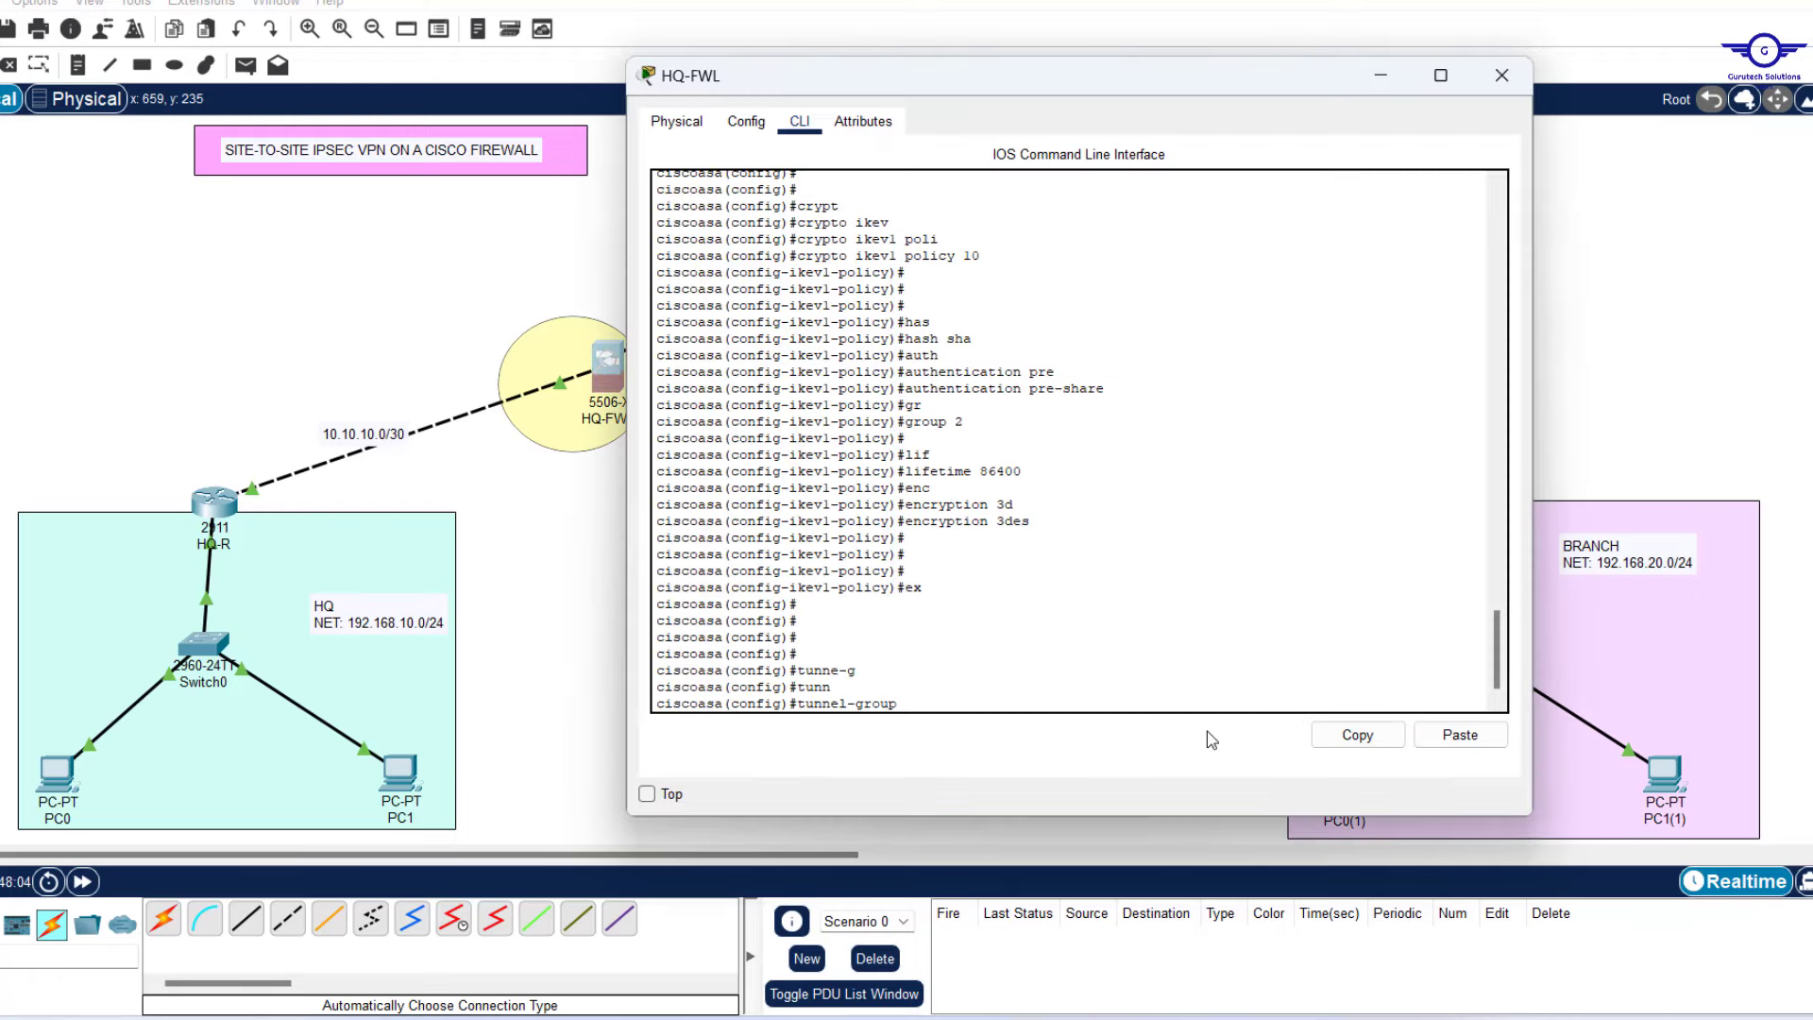
{"action": "type", "text": "100.50.10.6 ty"}
{"action": "key", "text": "Tab"}
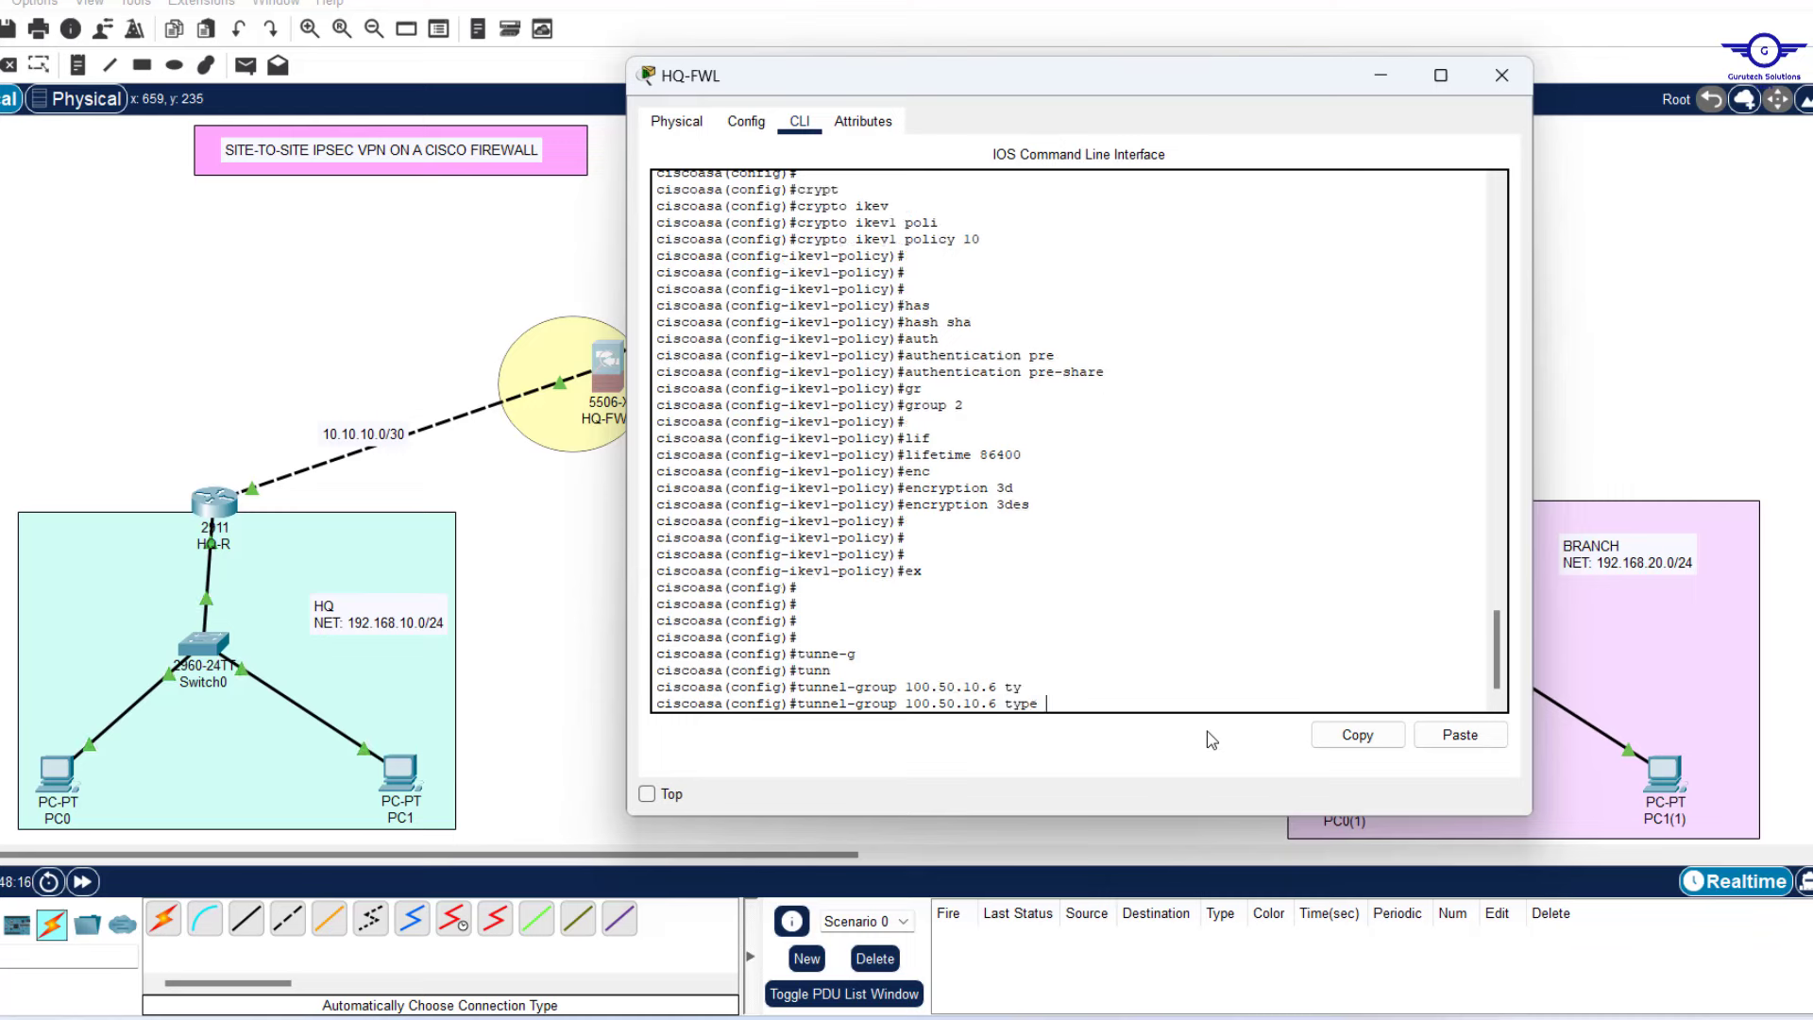
{"action": "type", "text": "IP"}
{"action": "key", "text": "Tab"}
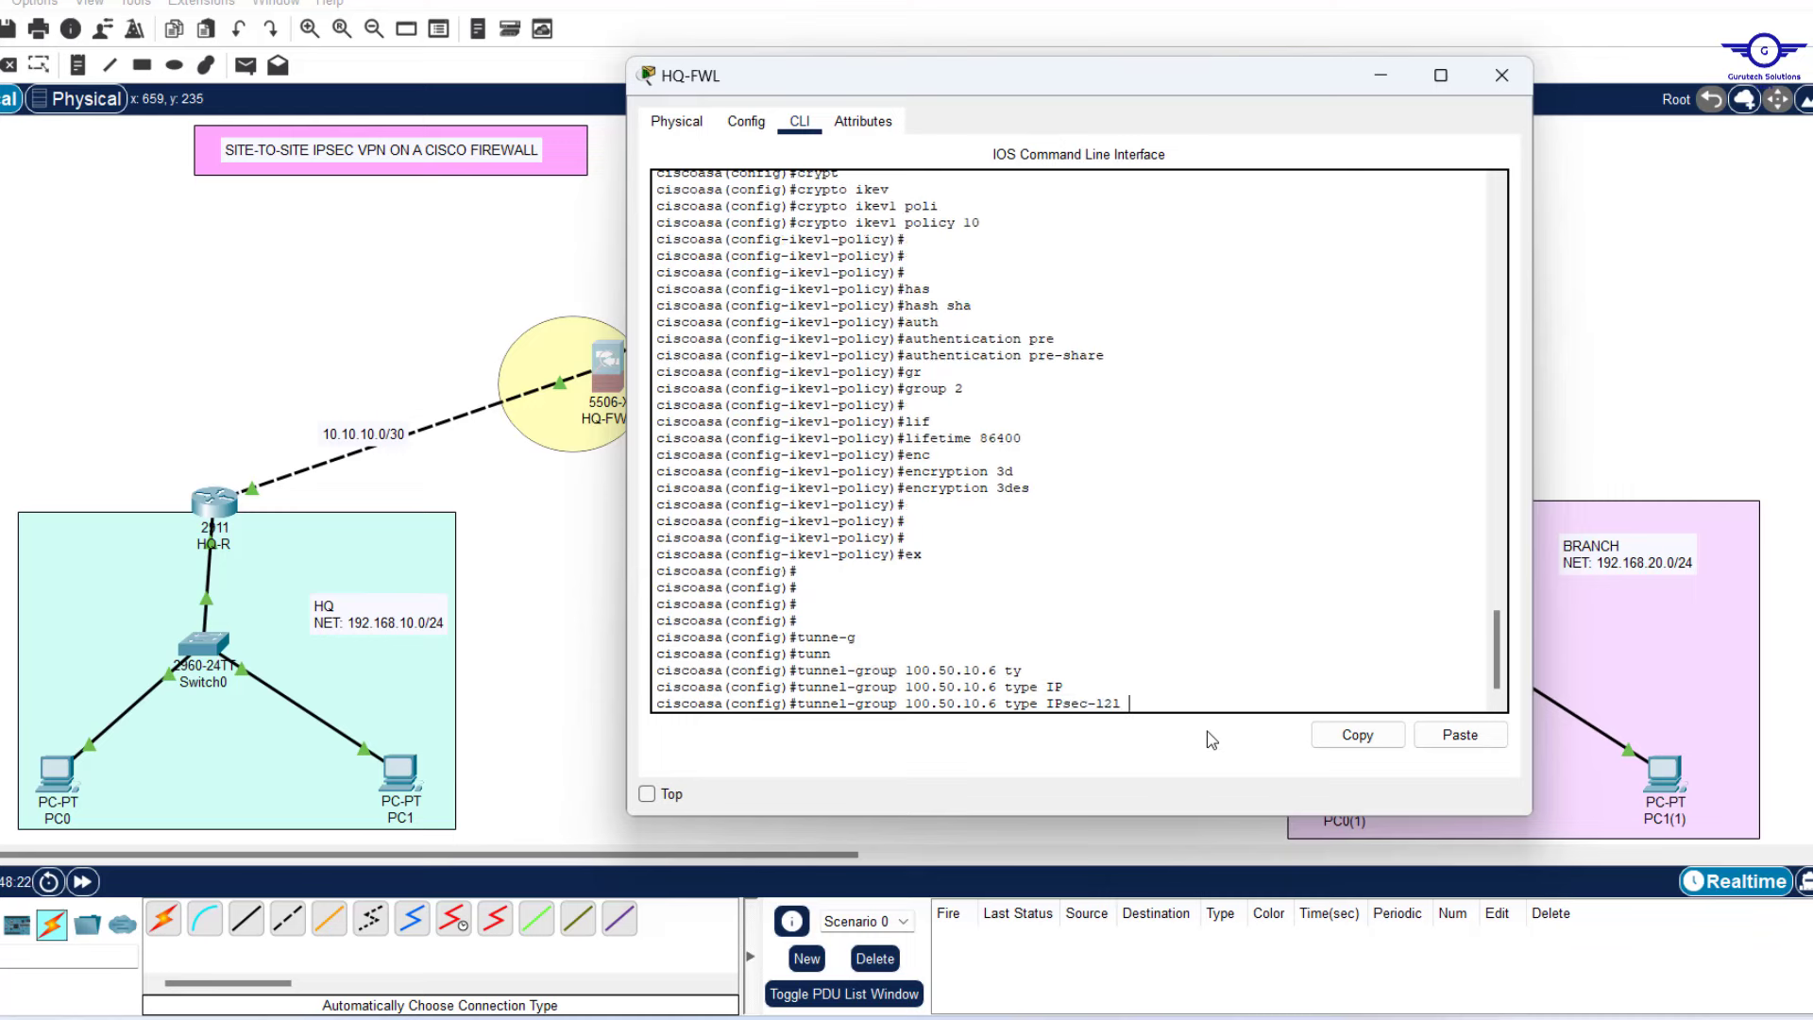
{"action": "key", "text": "Return"}
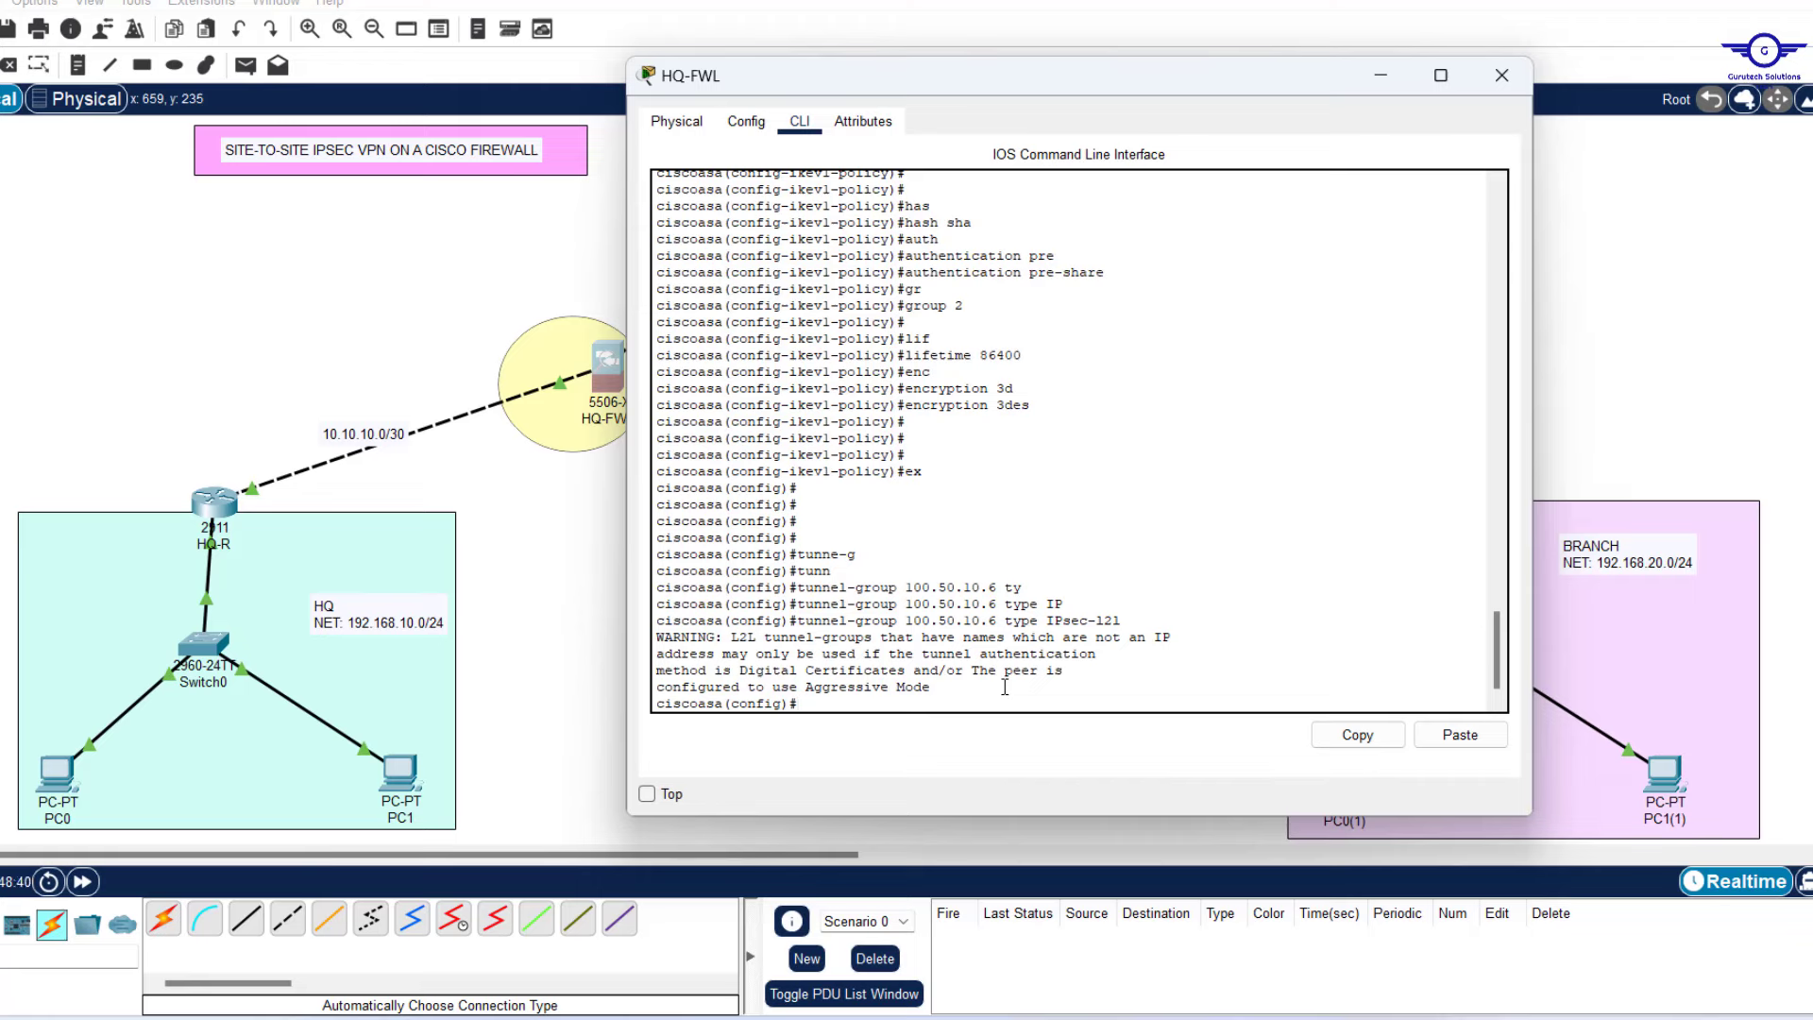
{"action": "key", "text": "Return"}
{"action": "key", "text": "Return"}
{"action": "key", "text": "Return"}
{"action": "key", "text": "Return"}
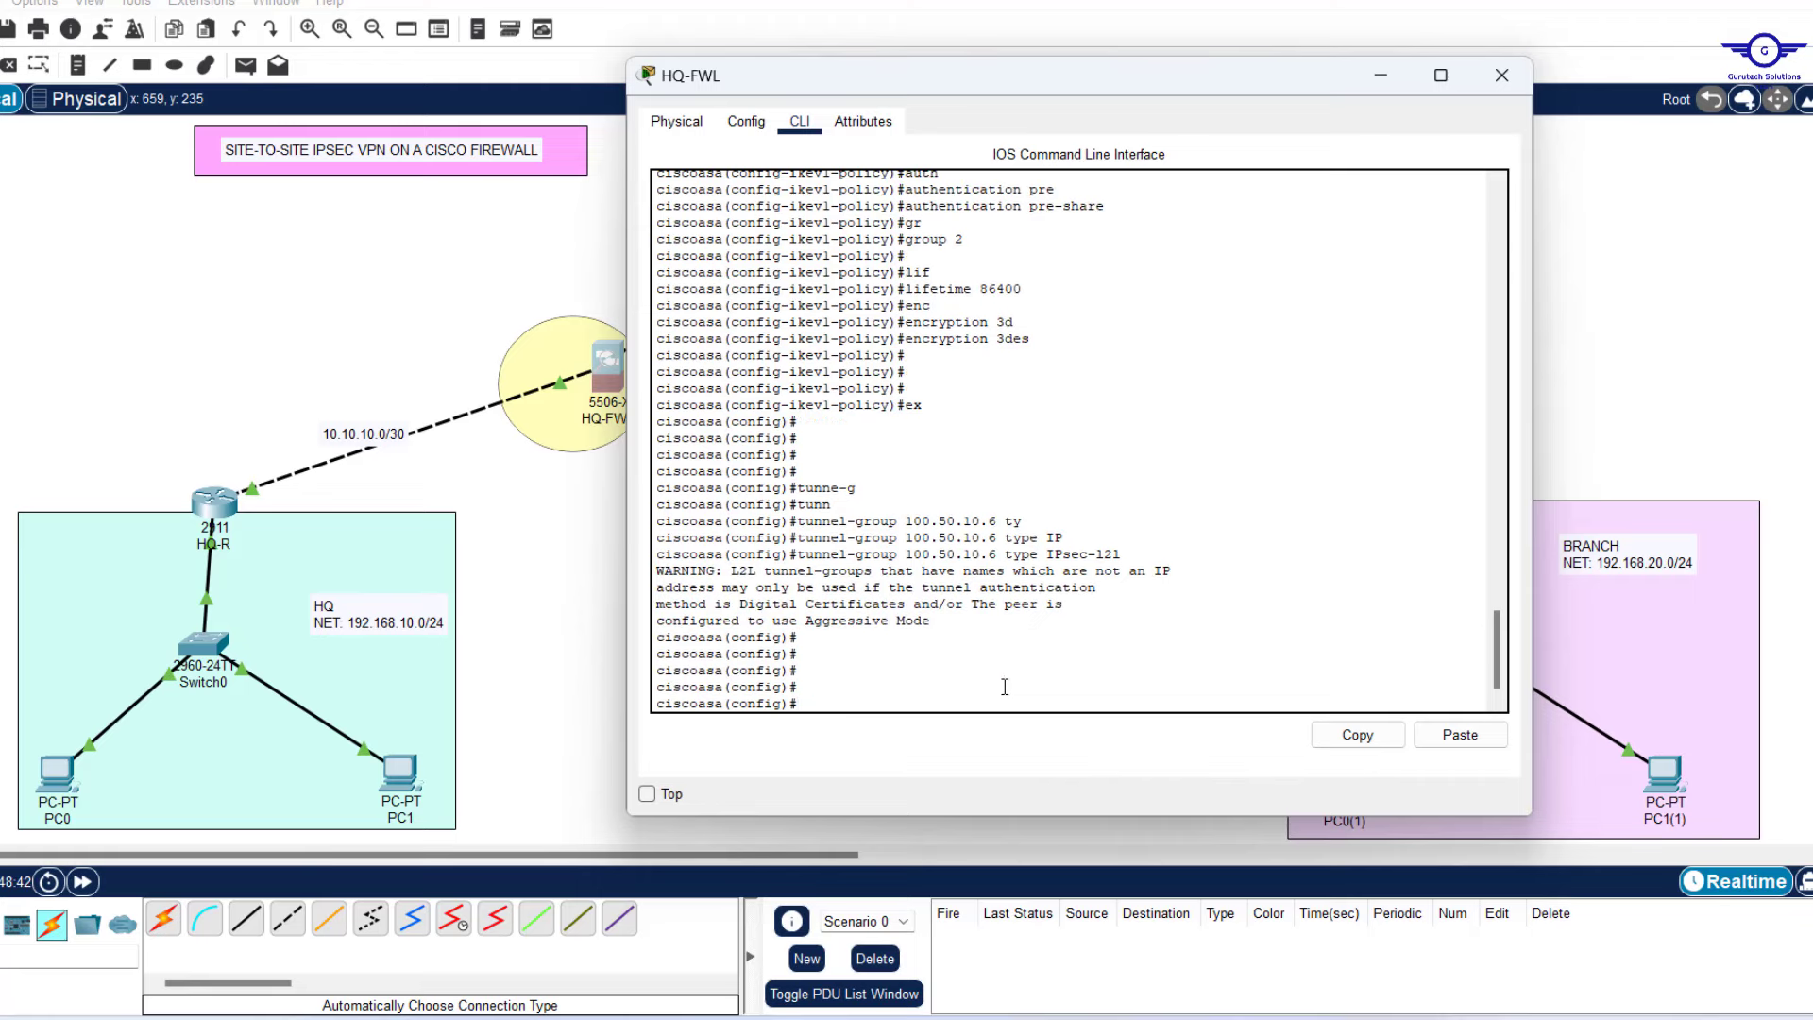
{"action": "left_click_drag", "start_coordinate": [1116, 555], "coordinate": [656, 555]}
{"action": "left_click", "coordinate": [941, 661]}
Enter the ipsec-attributes mode of tunnel group 100.50.10.6 by editing the recalled command.
{"action": "key", "text": "Up"}
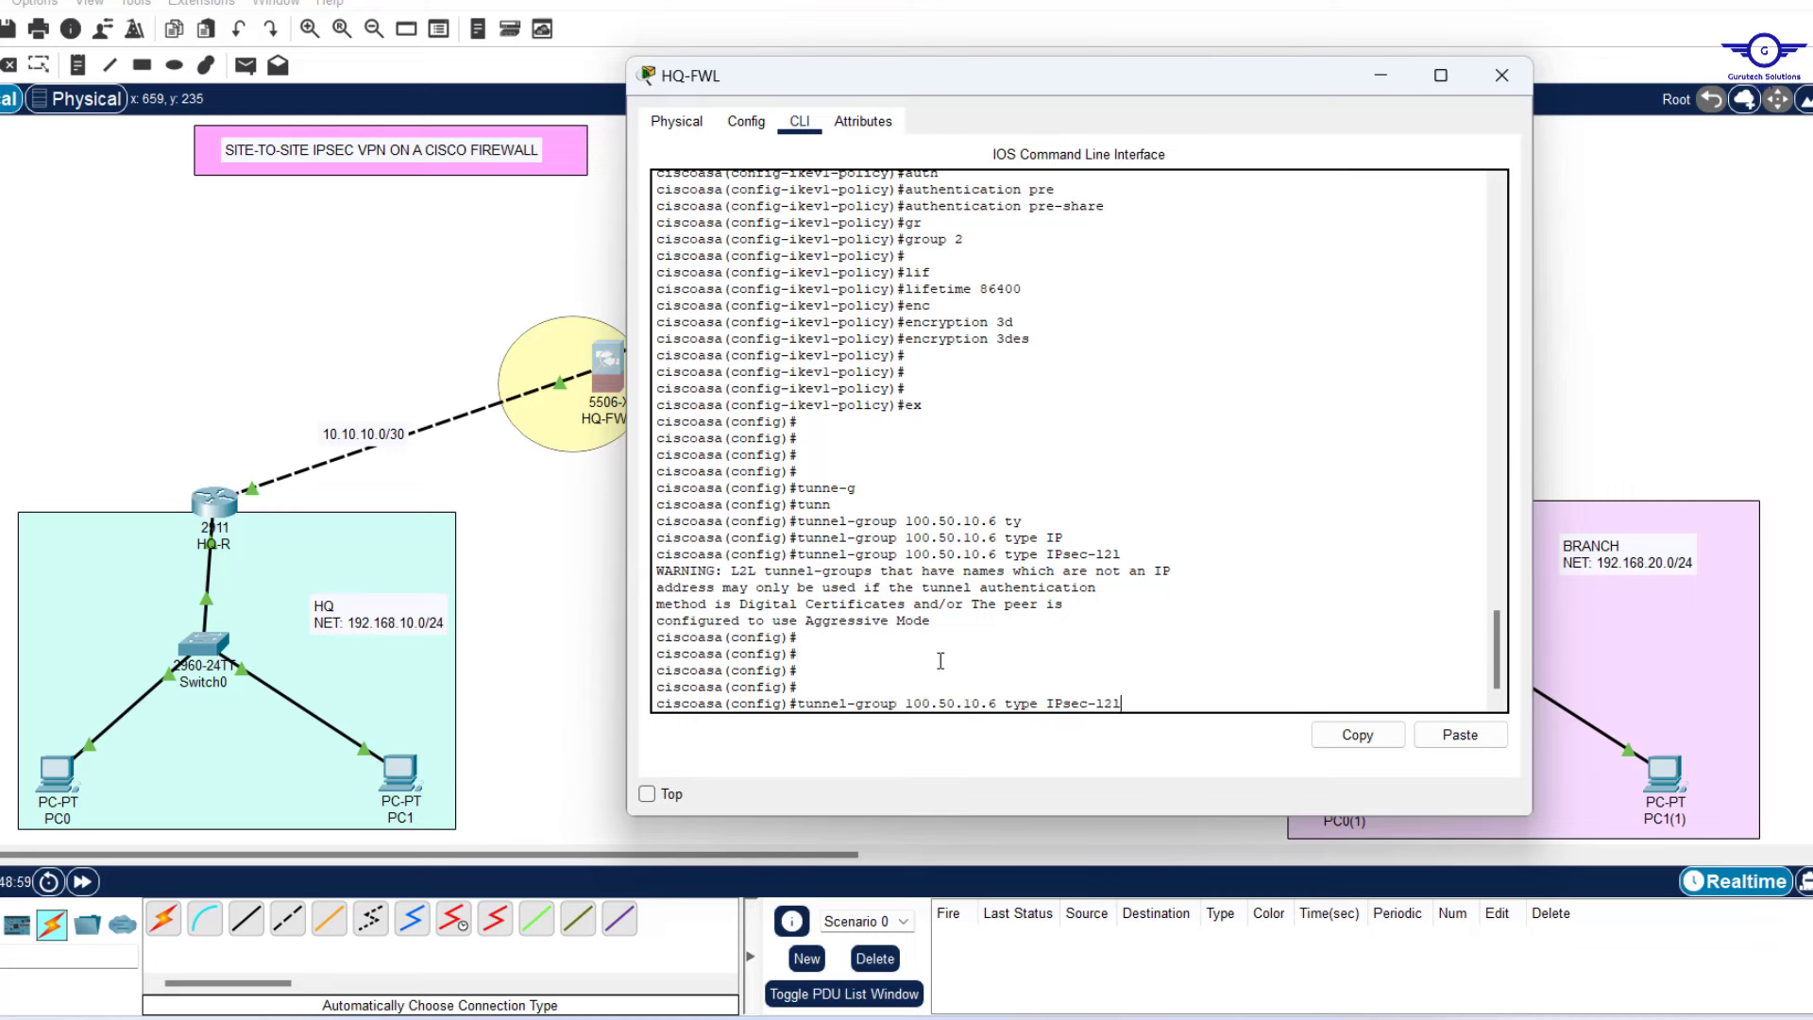
{"action": "key", "text": "BackSpace"}
{"action": "key", "text": "BackSpace"}
{"action": "key", "text": "BackSpace"}
{"action": "key", "text": "BackSpace"}
{"action": "key", "text": "BackSpace"}
{"action": "key", "text": "BackSpace"}
{"action": "key", "text": "BackSpace"}
{"action": "key", "text": "BackSpace"}
{"action": "key", "text": "BackSpace"}
{"action": "key", "text": "BackSpace"}
{"action": "key", "text": "BackSpace"}
{"action": "key", "text": "BackSpace"}
{"action": "key", "text": "BackSpace"}
{"action": "key", "text": "BackSpace"}
{"action": "type", "text": "IPSEC-A"}
{"action": "key", "text": "Tab"}
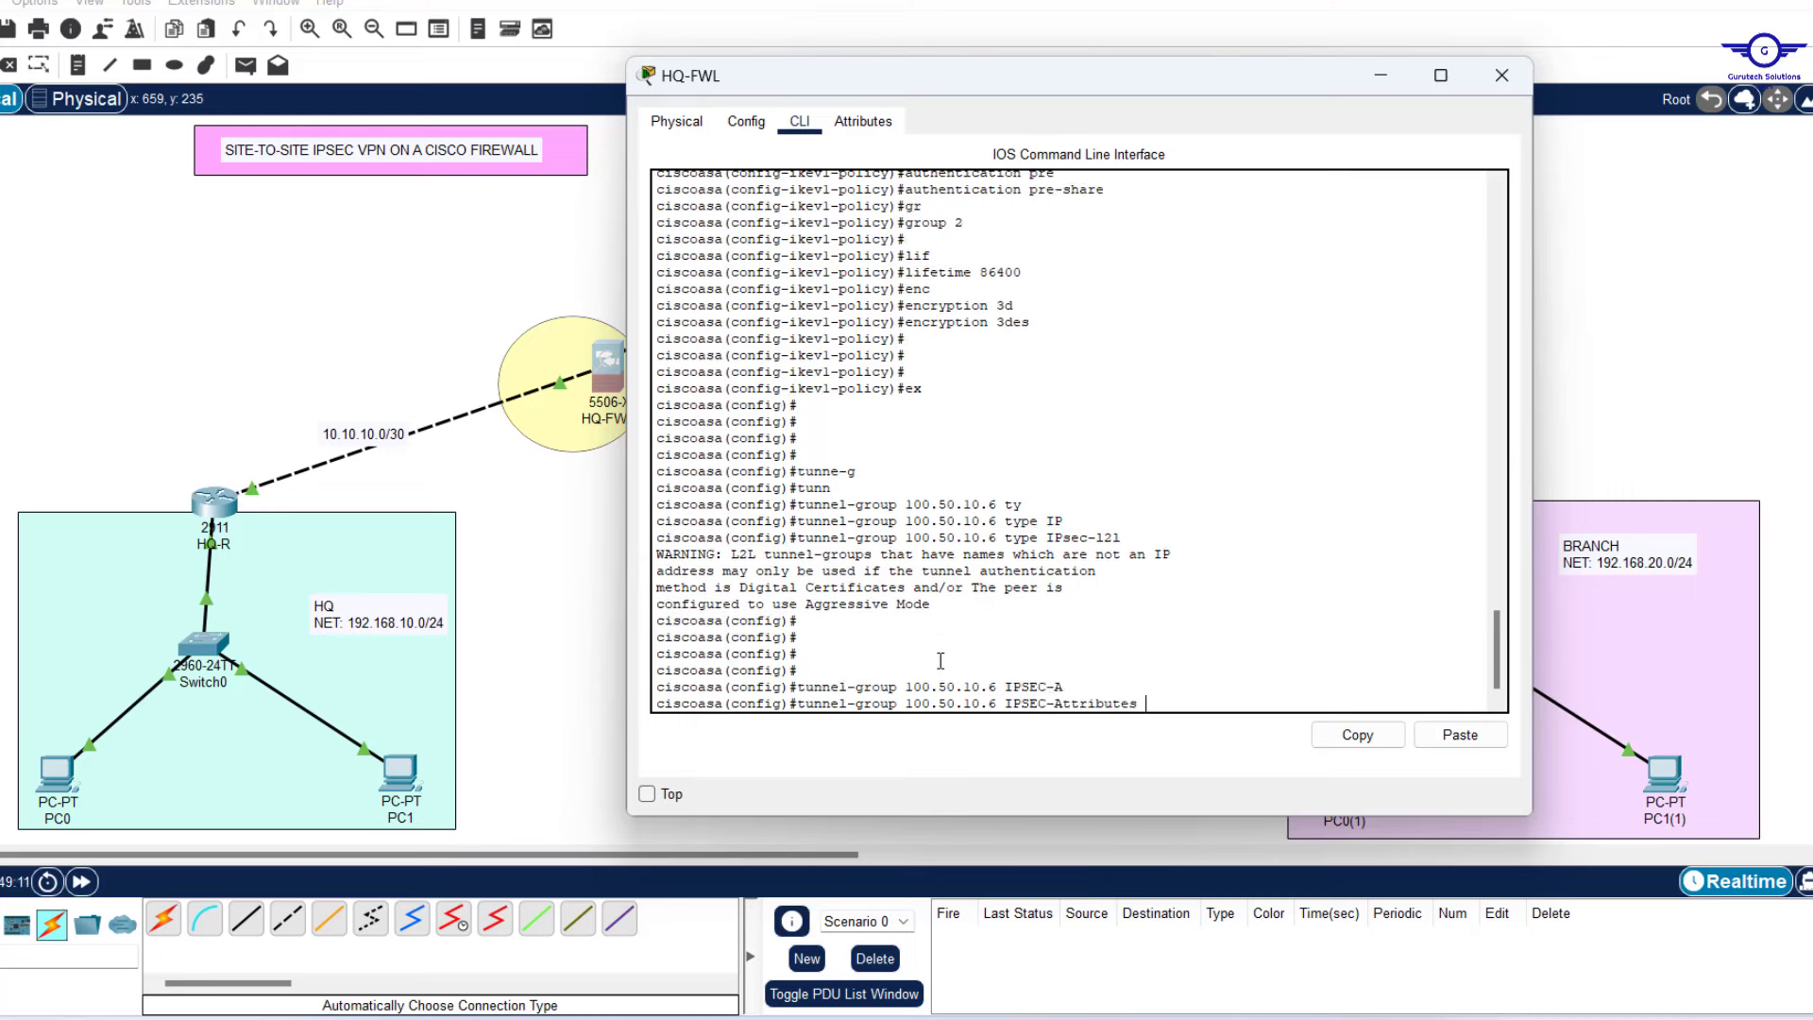
{"action": "key", "text": "Return"}
{"action": "key", "text": "Return"}
{"action": "key", "text": "Return"}
{"action": "key", "text": "Return"}
{"action": "key", "text": "Return"}
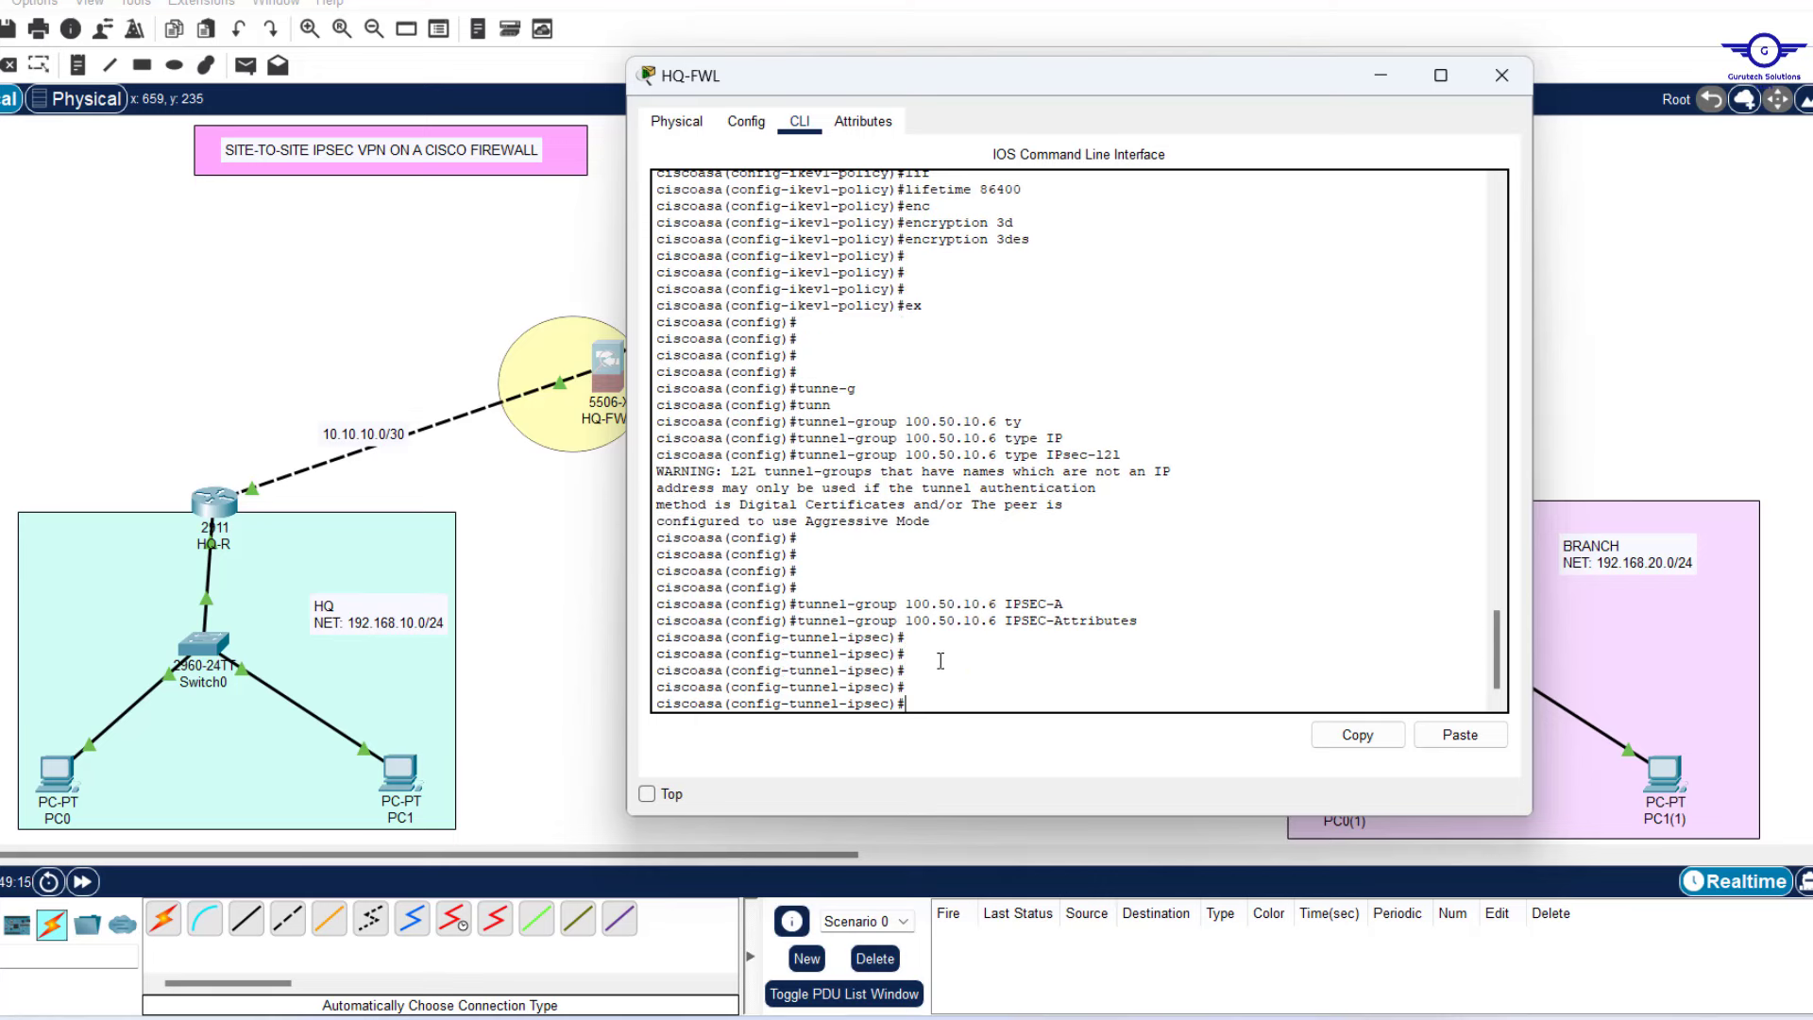
Set the tunnel group's IKEv1 pre-shared key, then exit back to global configuration.
{"action": "type", "text": "pre"}
{"action": "key", "text": "Tab"}
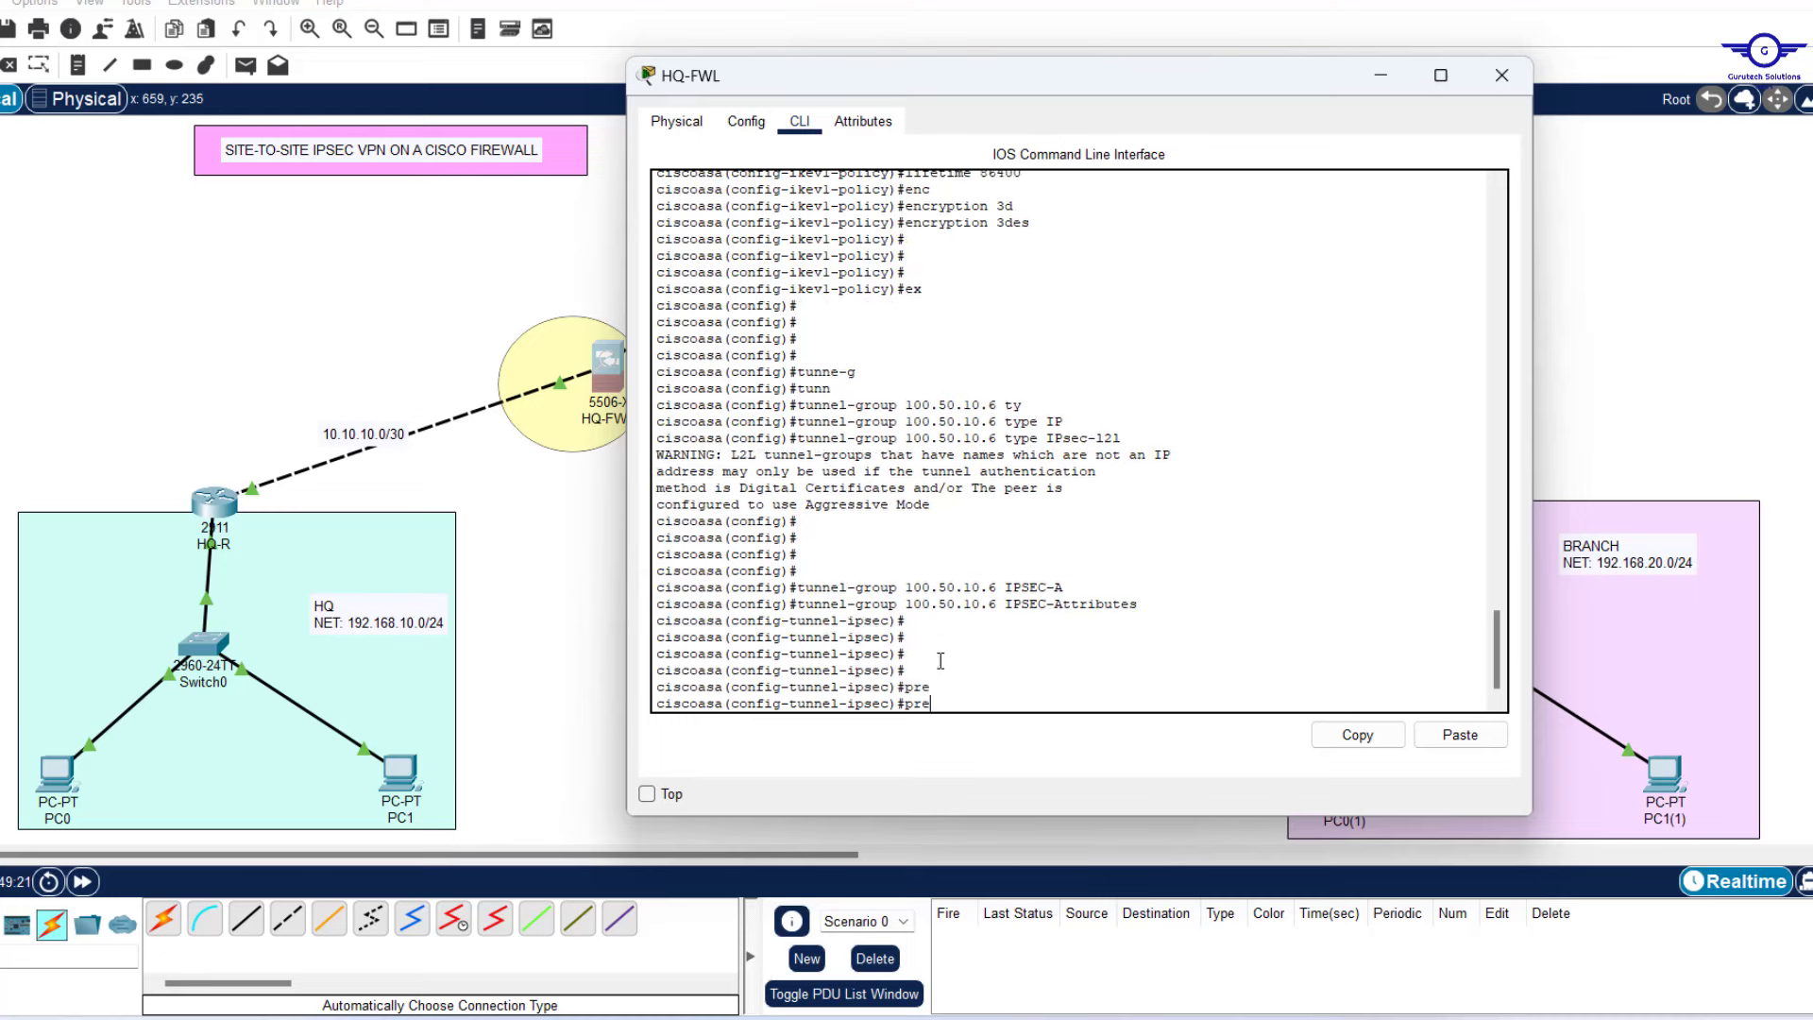
{"action": "key", "text": "BackSpace"}
{"action": "key", "text": "BackSpace"}
{"action": "key", "text": "BackSpace"}
{"action": "type", "text": "ikev"}
{"action": "key", "text": "Tab"}
{"action": "type", "text": "1 "}
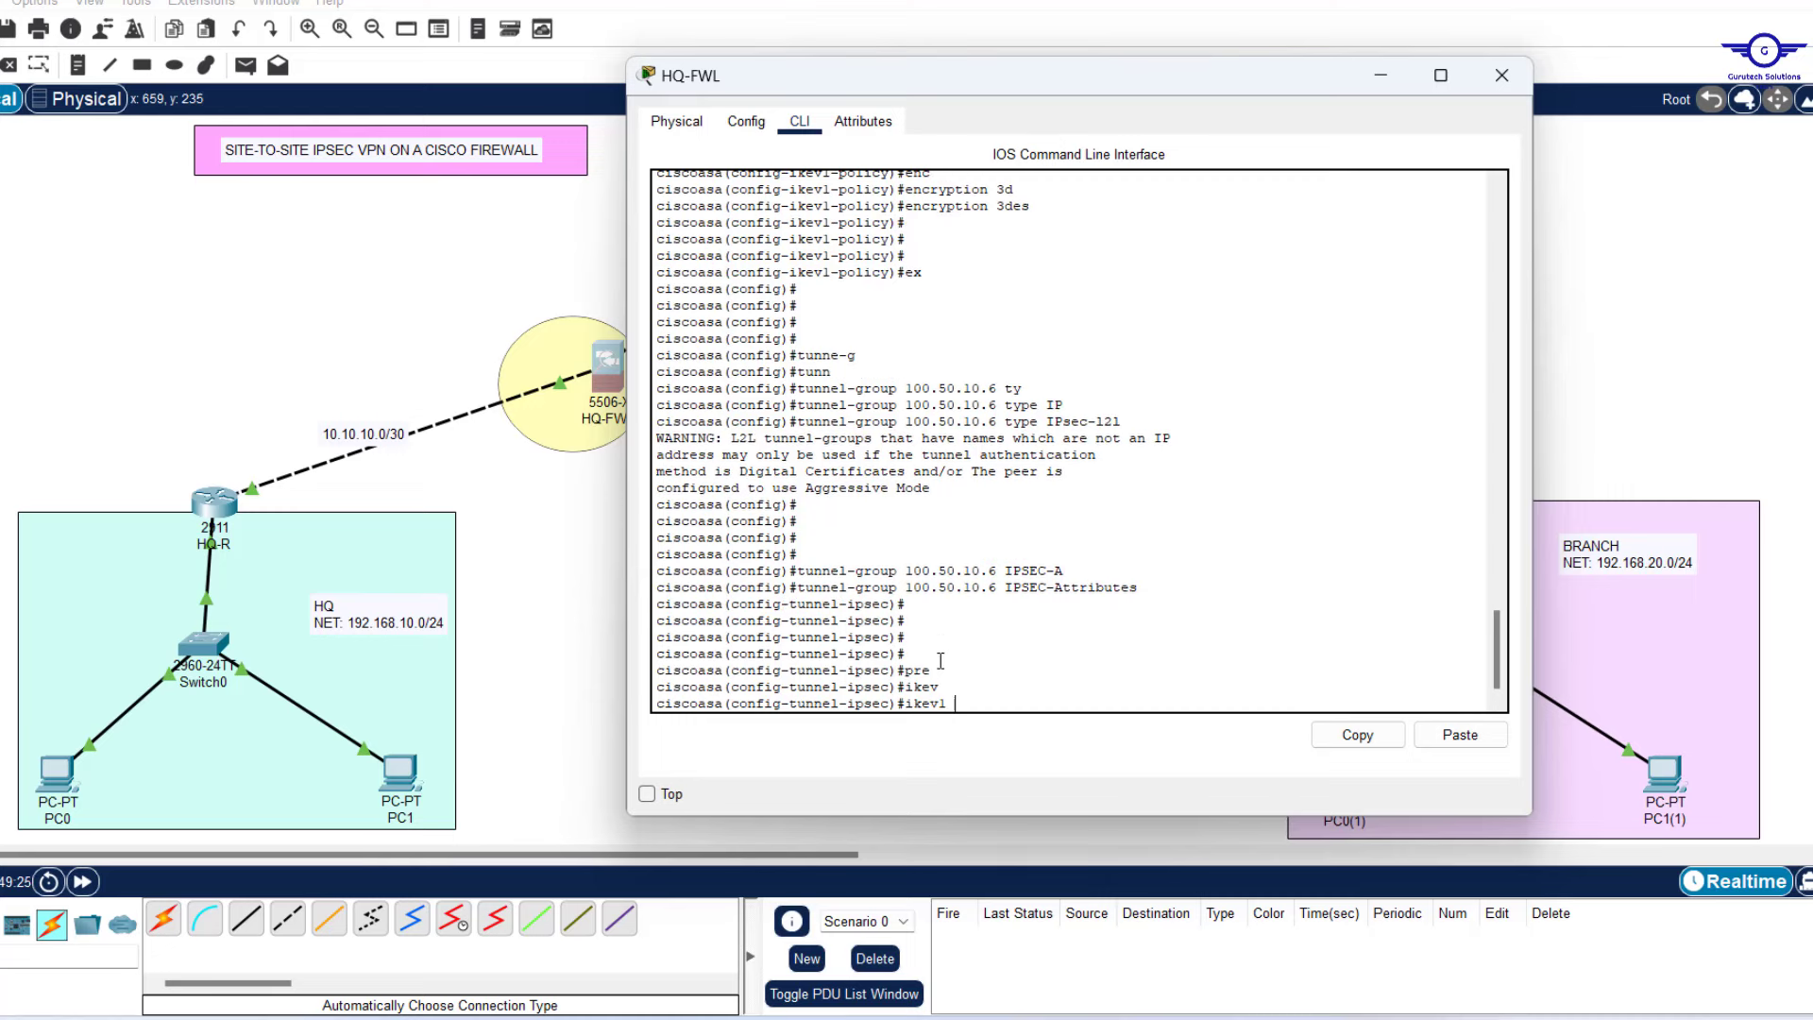
{"action": "type", "text": "p"}
{"action": "key", "text": "Tab"}
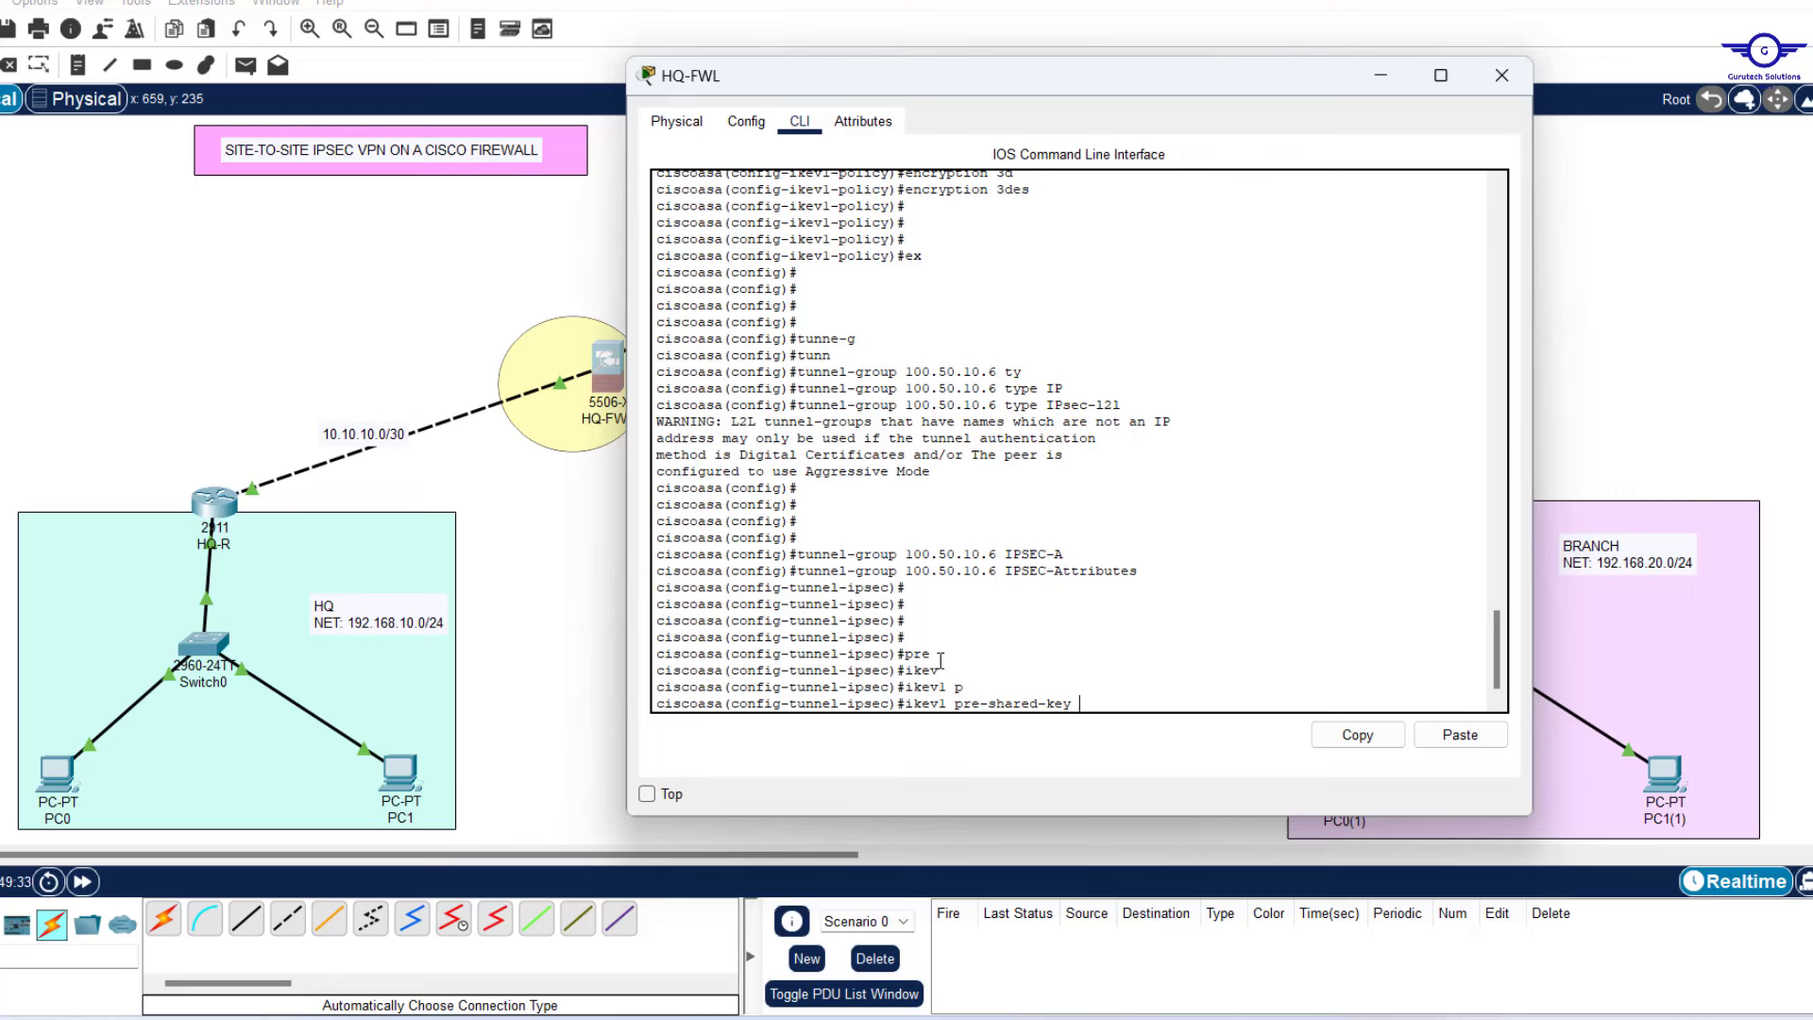
{"action": "type", "text": "cisco"}
{"action": "key", "text": "Return"}
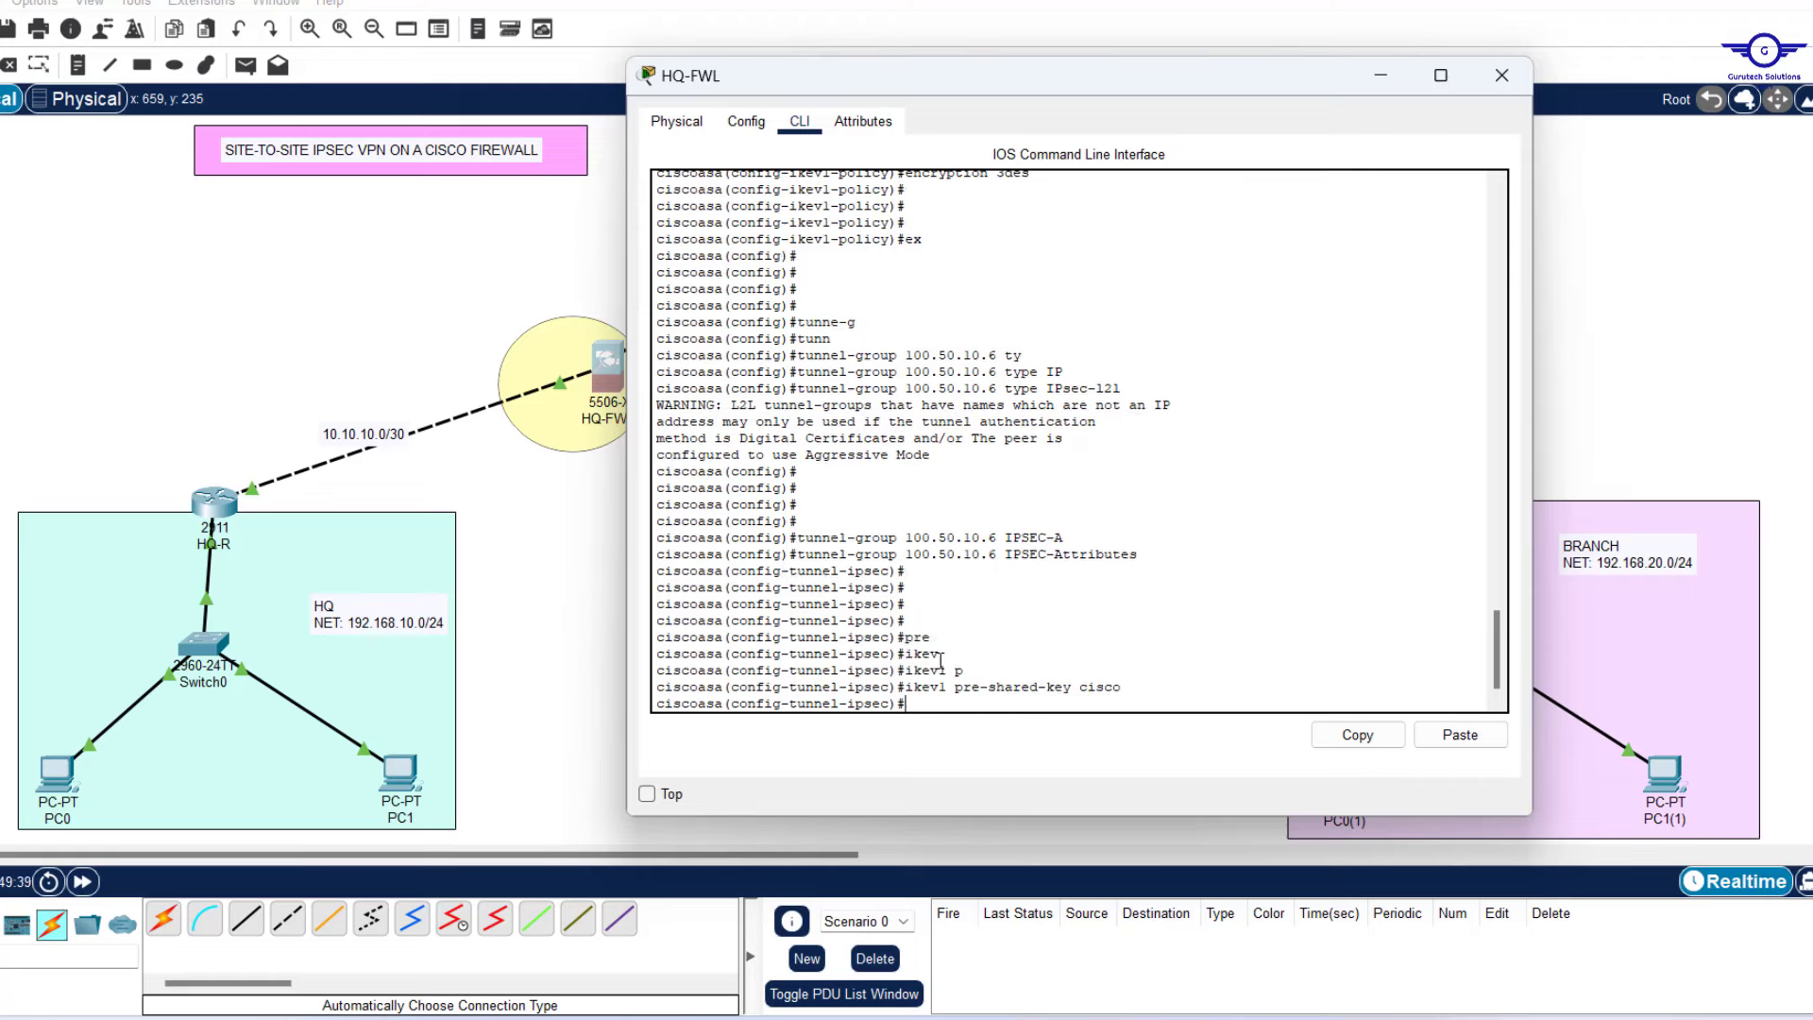
{"action": "type", "text": "exit"}
{"action": "key", "text": "Return"}
{"action": "key", "text": "Return"}
{"action": "key", "text": "Return"}
{"action": "key", "text": "Return"}
{"action": "key", "text": "Return"}
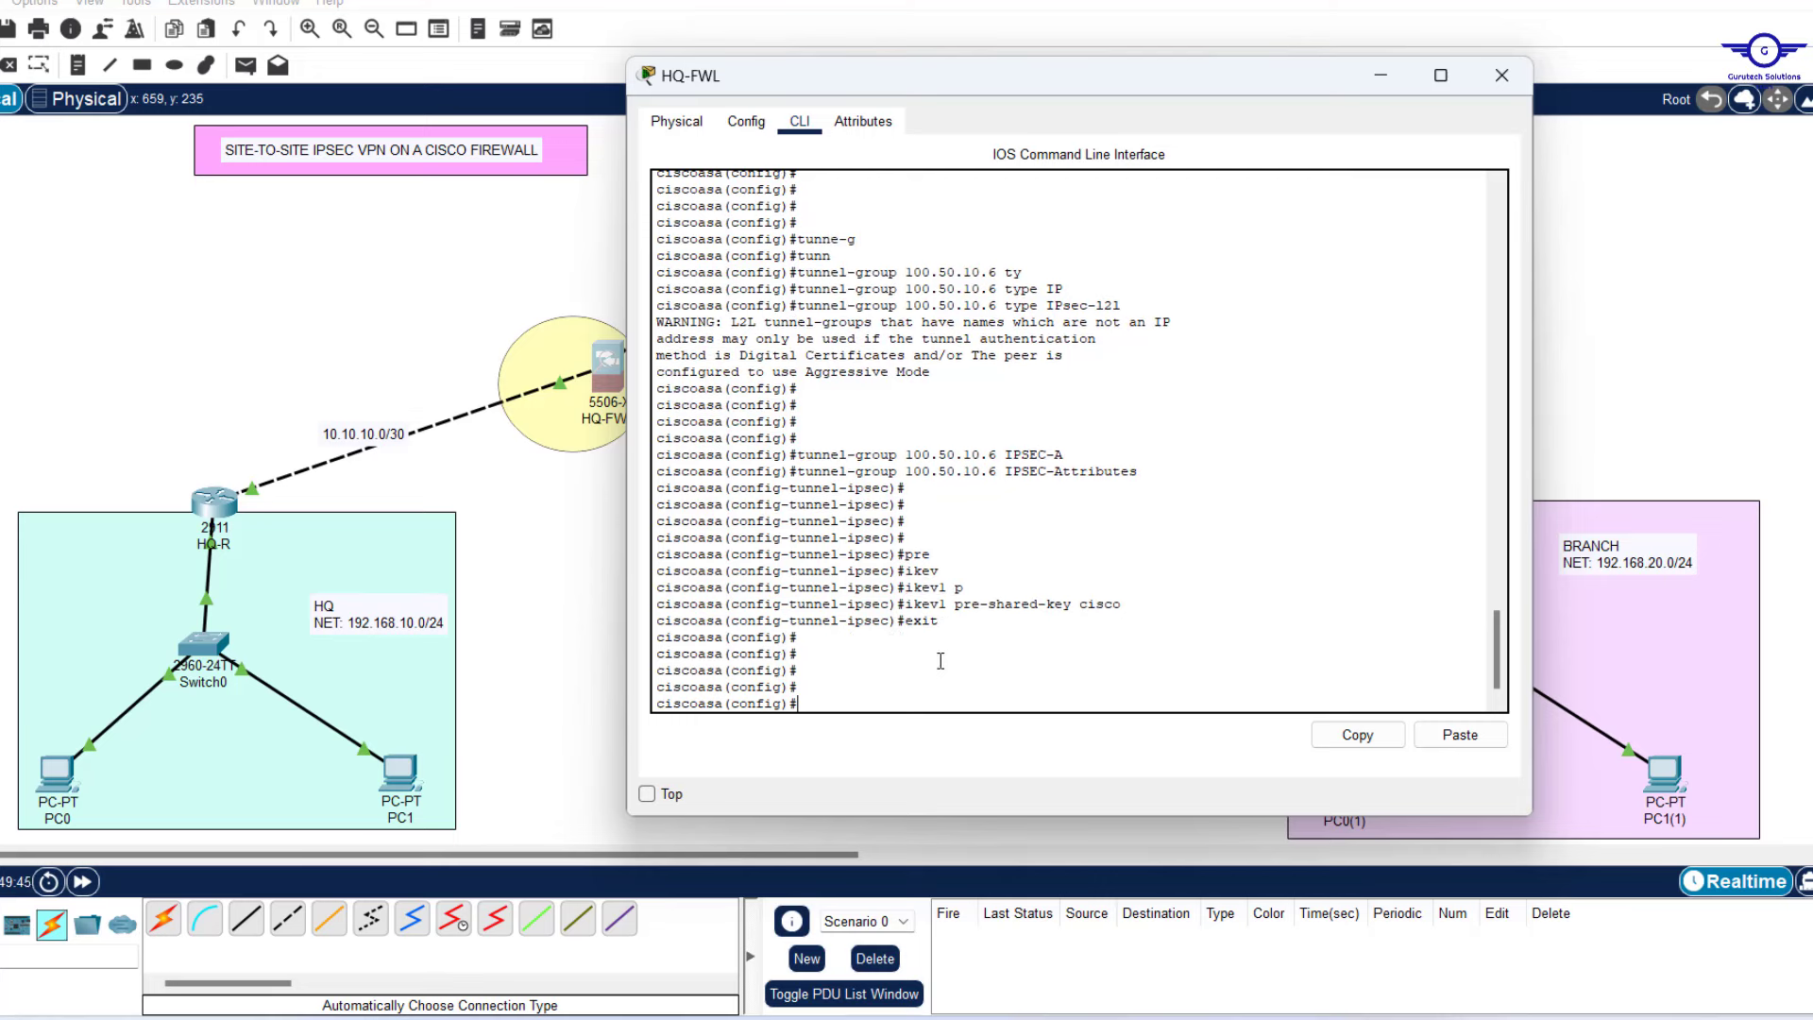
Add a '- Creat IPsec Tranform set' bullet below the tunnel group line in the notes.
{"action": "left_click", "coordinate": [1204, 1018]}
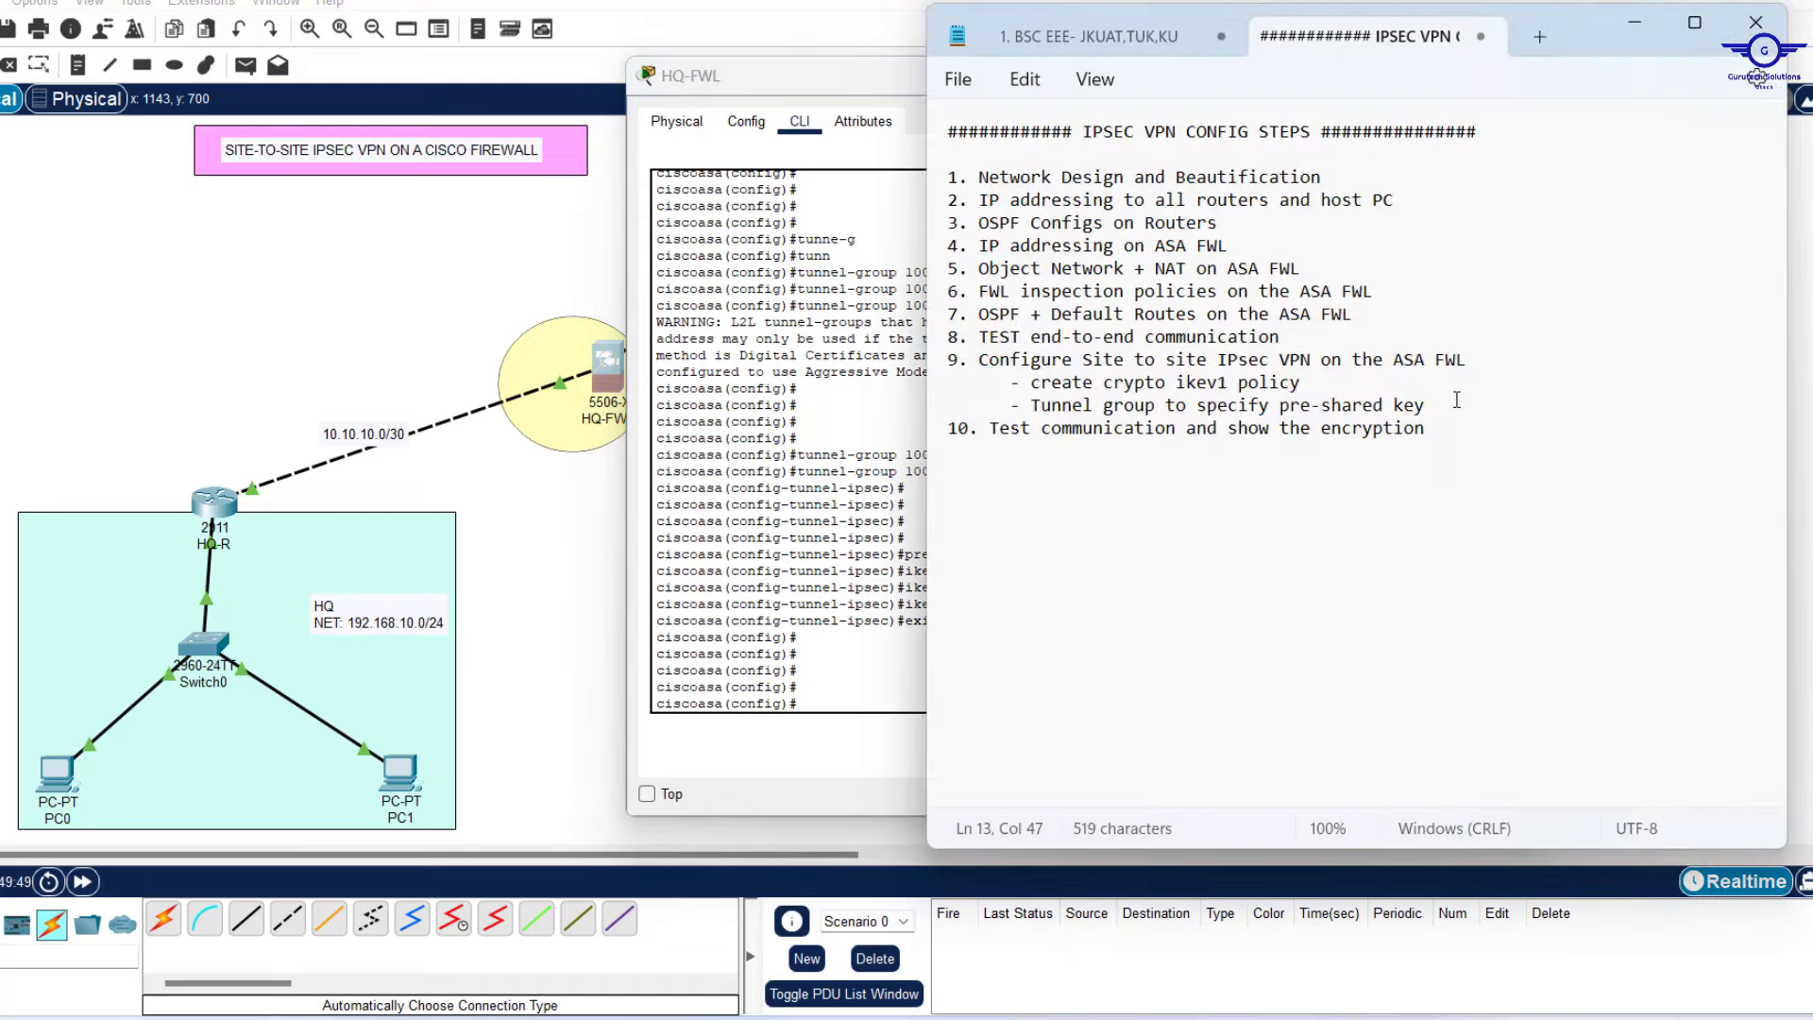
{"action": "left_click_drag", "start_coordinate": [1455, 400], "coordinate": [1022, 410]}
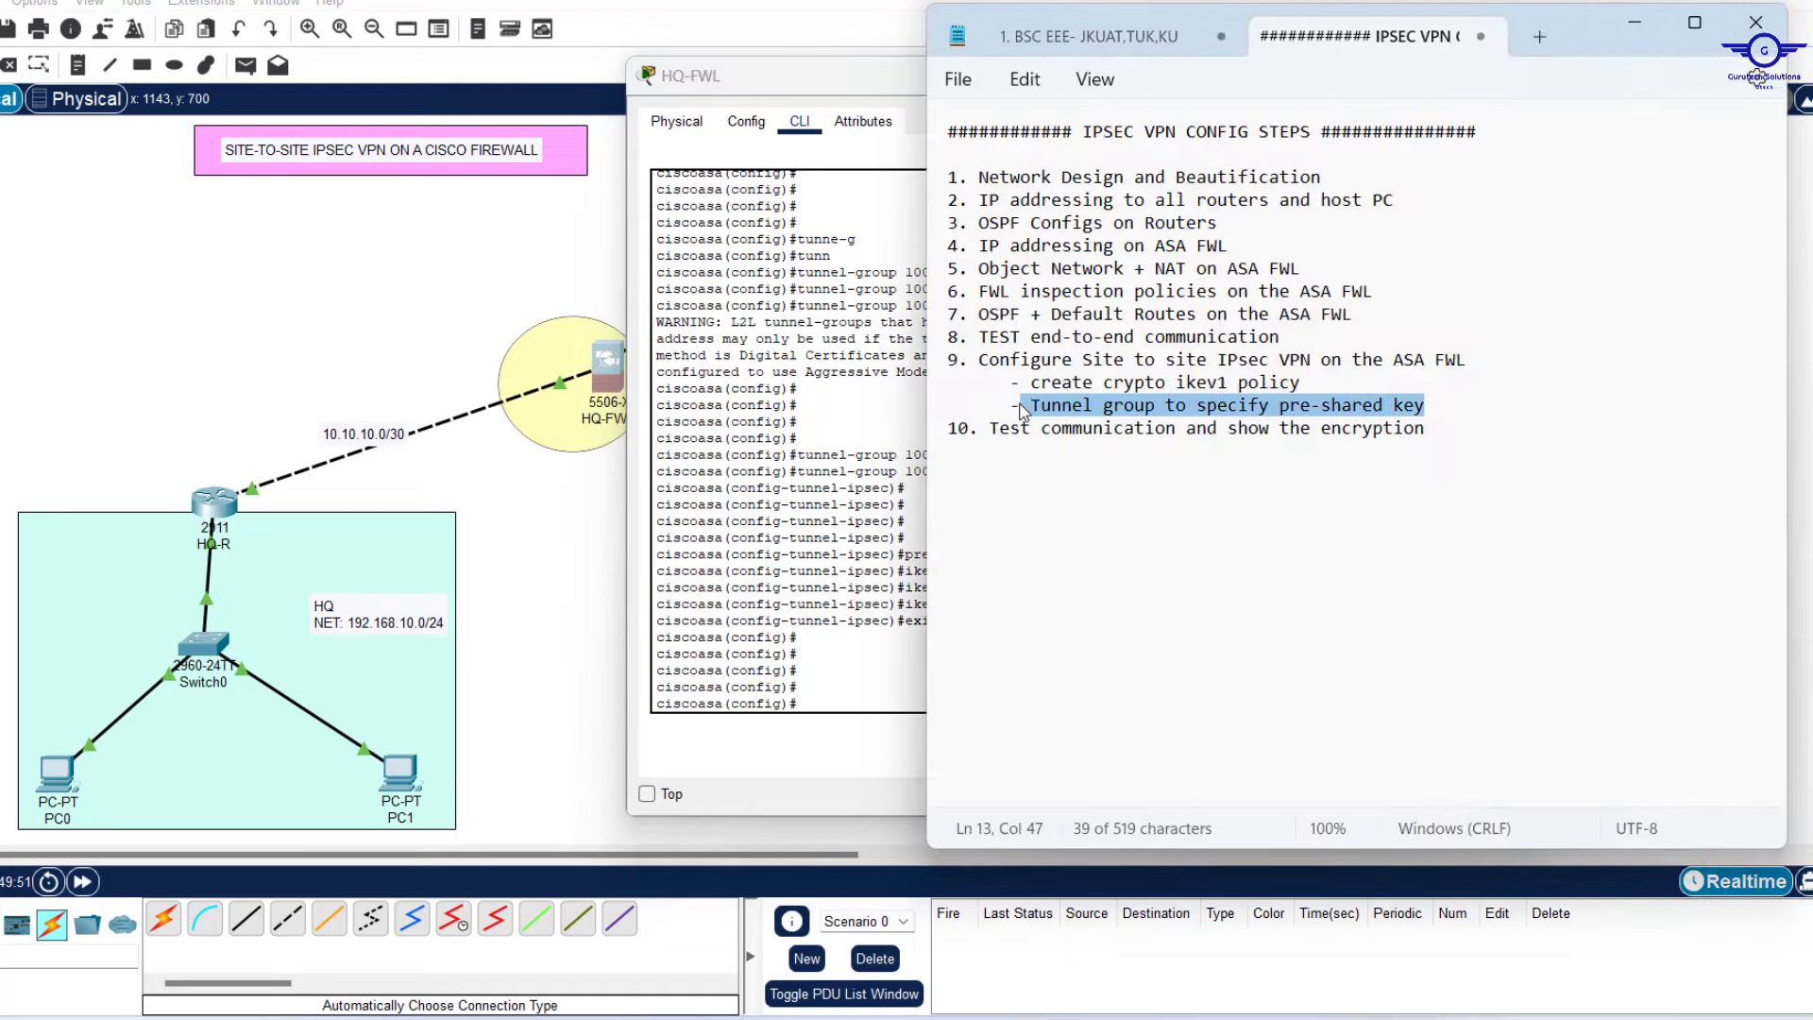
{"action": "left_click", "coordinate": [1445, 402]}
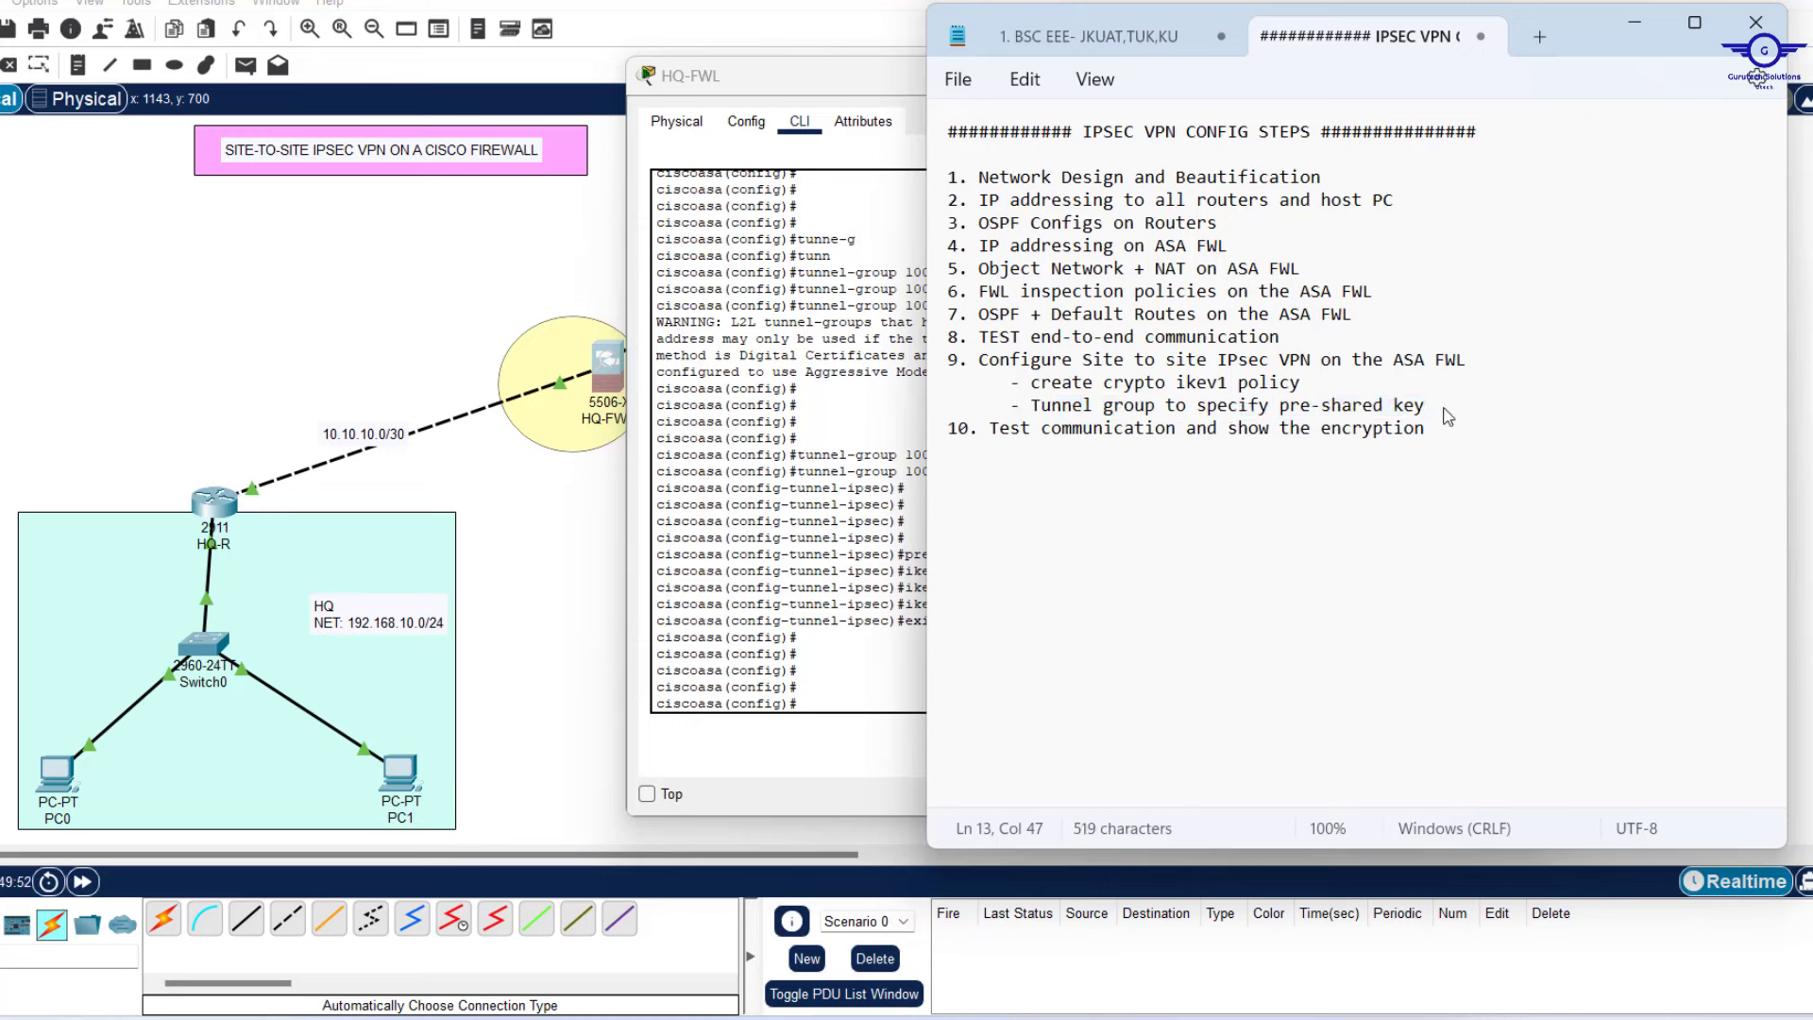
{"action": "key", "text": "Return"}
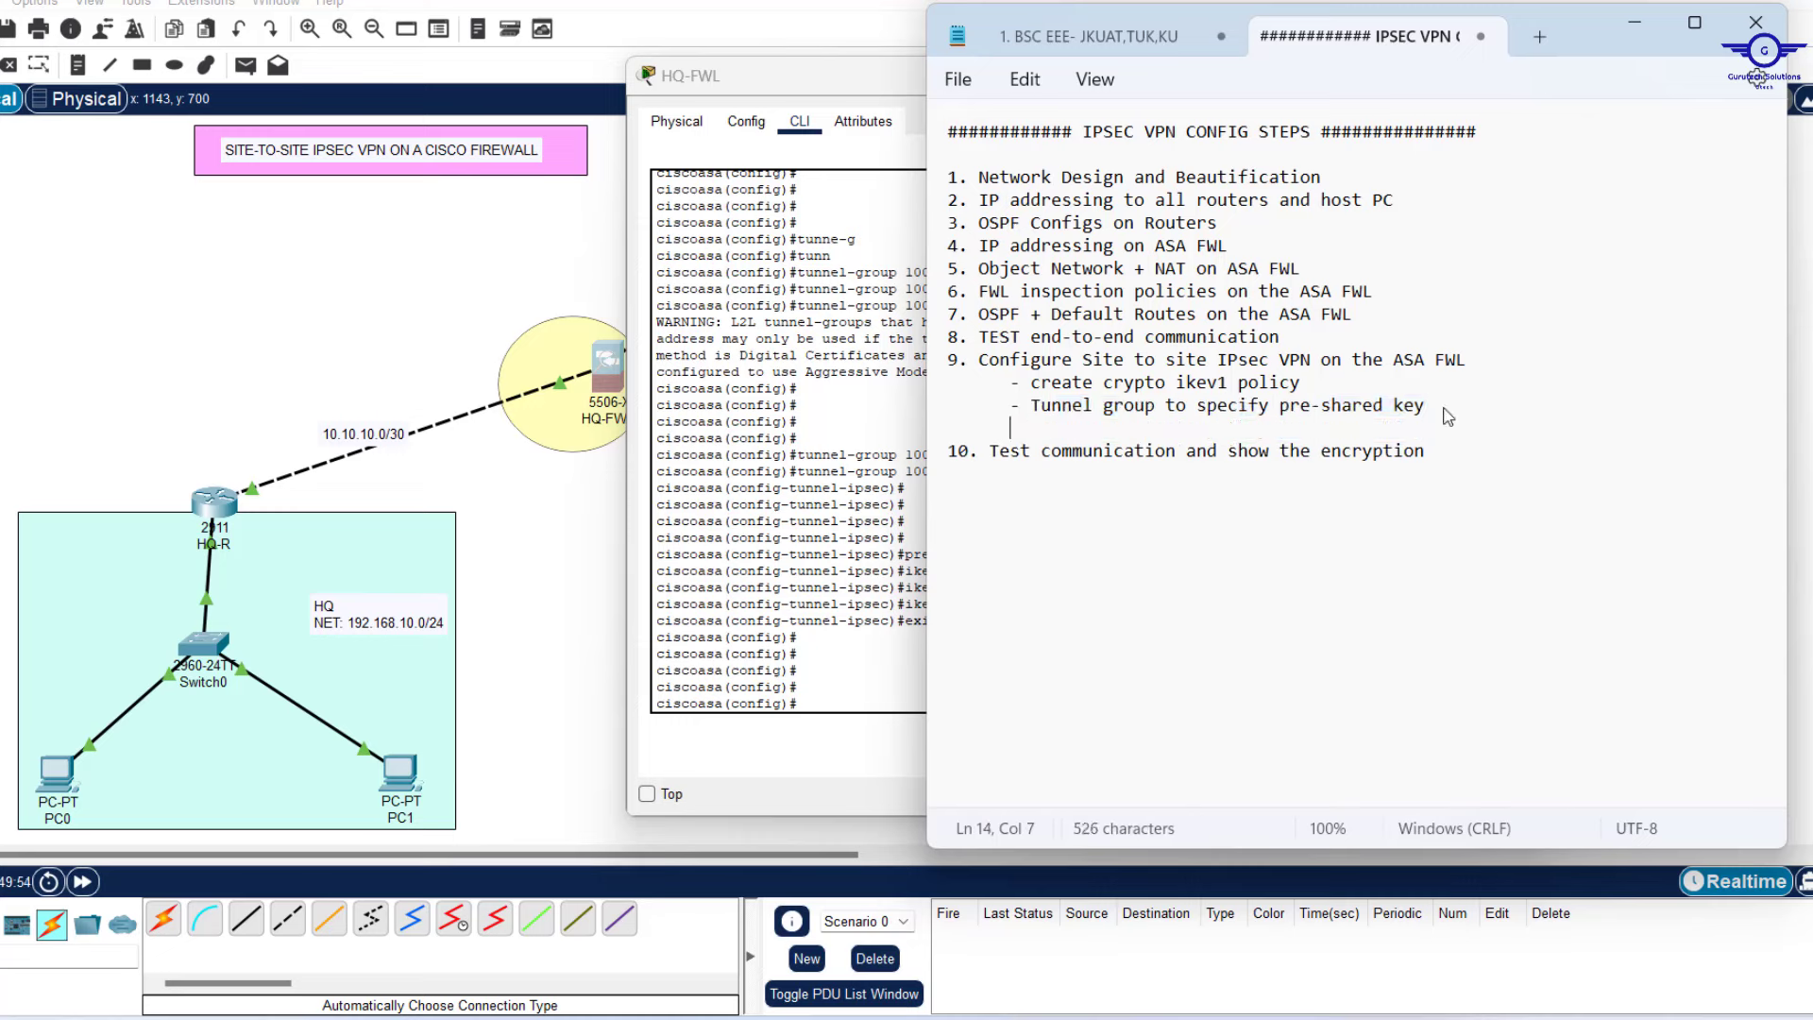
{"action": "type", "text": "-"}
{"action": "type", "text": "Creat IPsec Tranform set"}
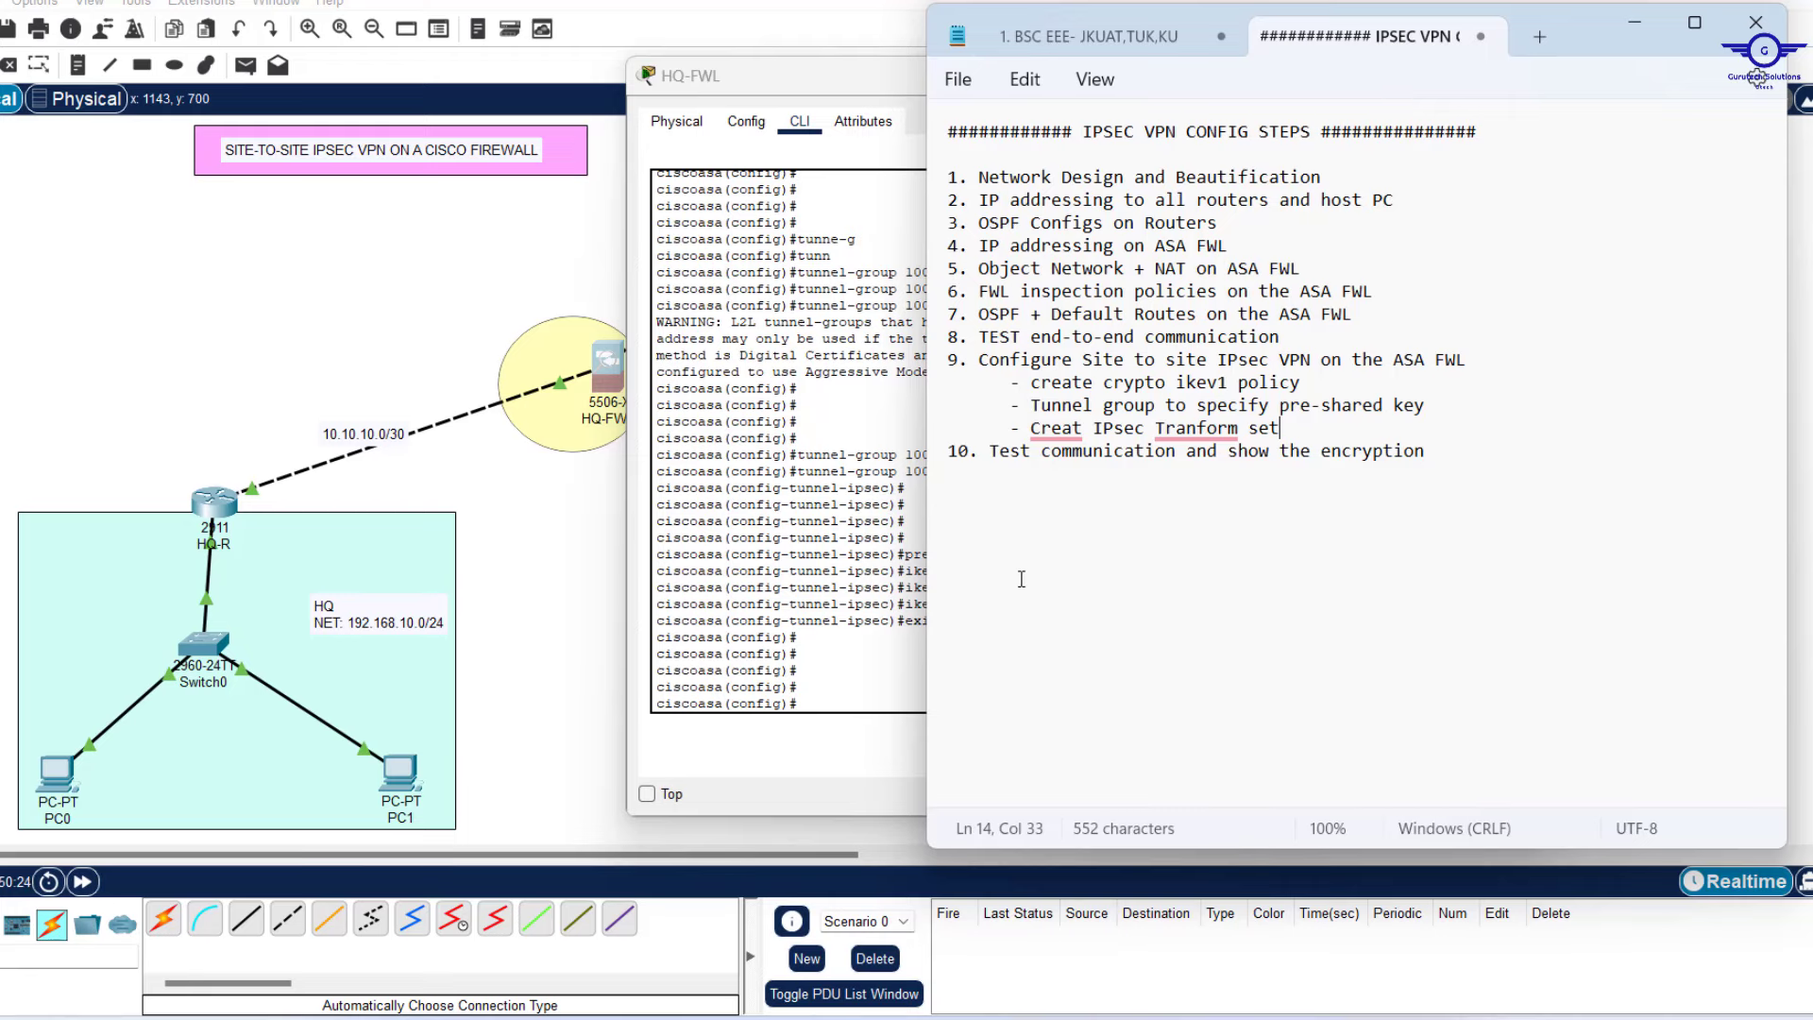
Start a 'crypto ipsec ikev1 transform-set' command at HQ-FWL's prompt.
{"action": "left_click", "coordinate": [893, 628]}
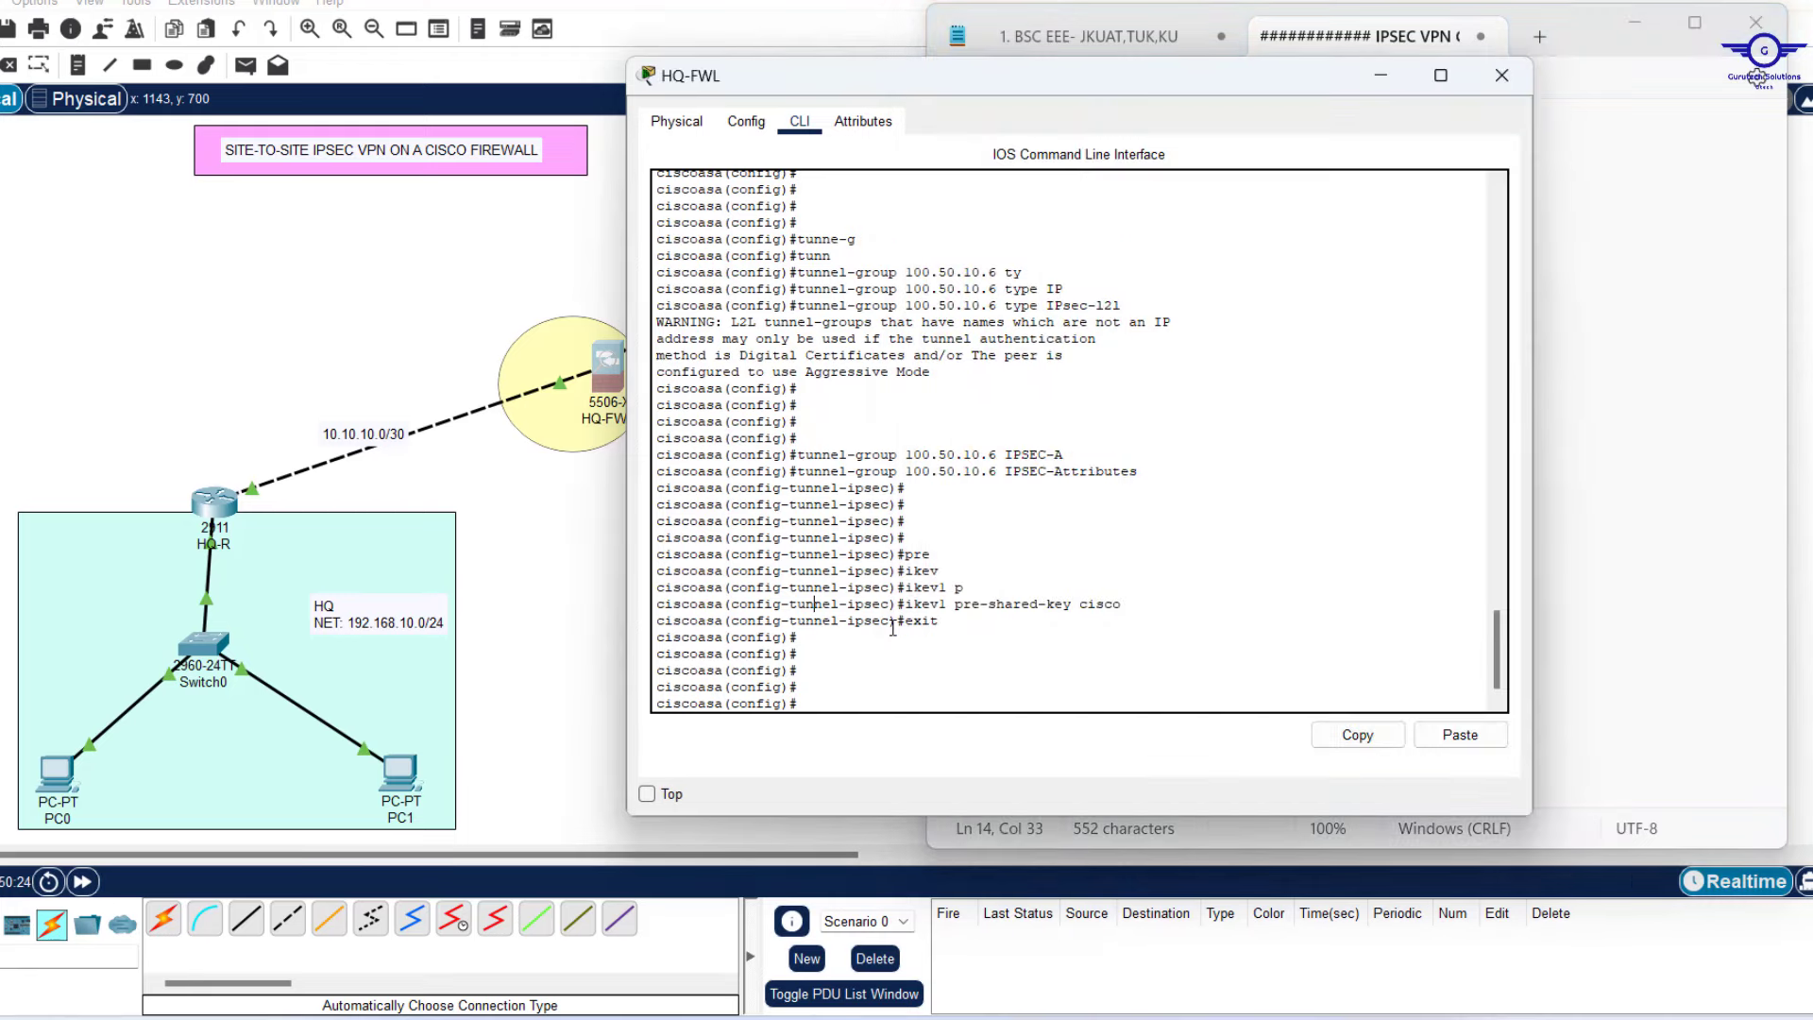
{"action": "left_click", "coordinate": [1001, 674]}
{"action": "type", "text": "cry"}
{"action": "key", "text": "Tab"}
{"action": "type", "text": "ips"}
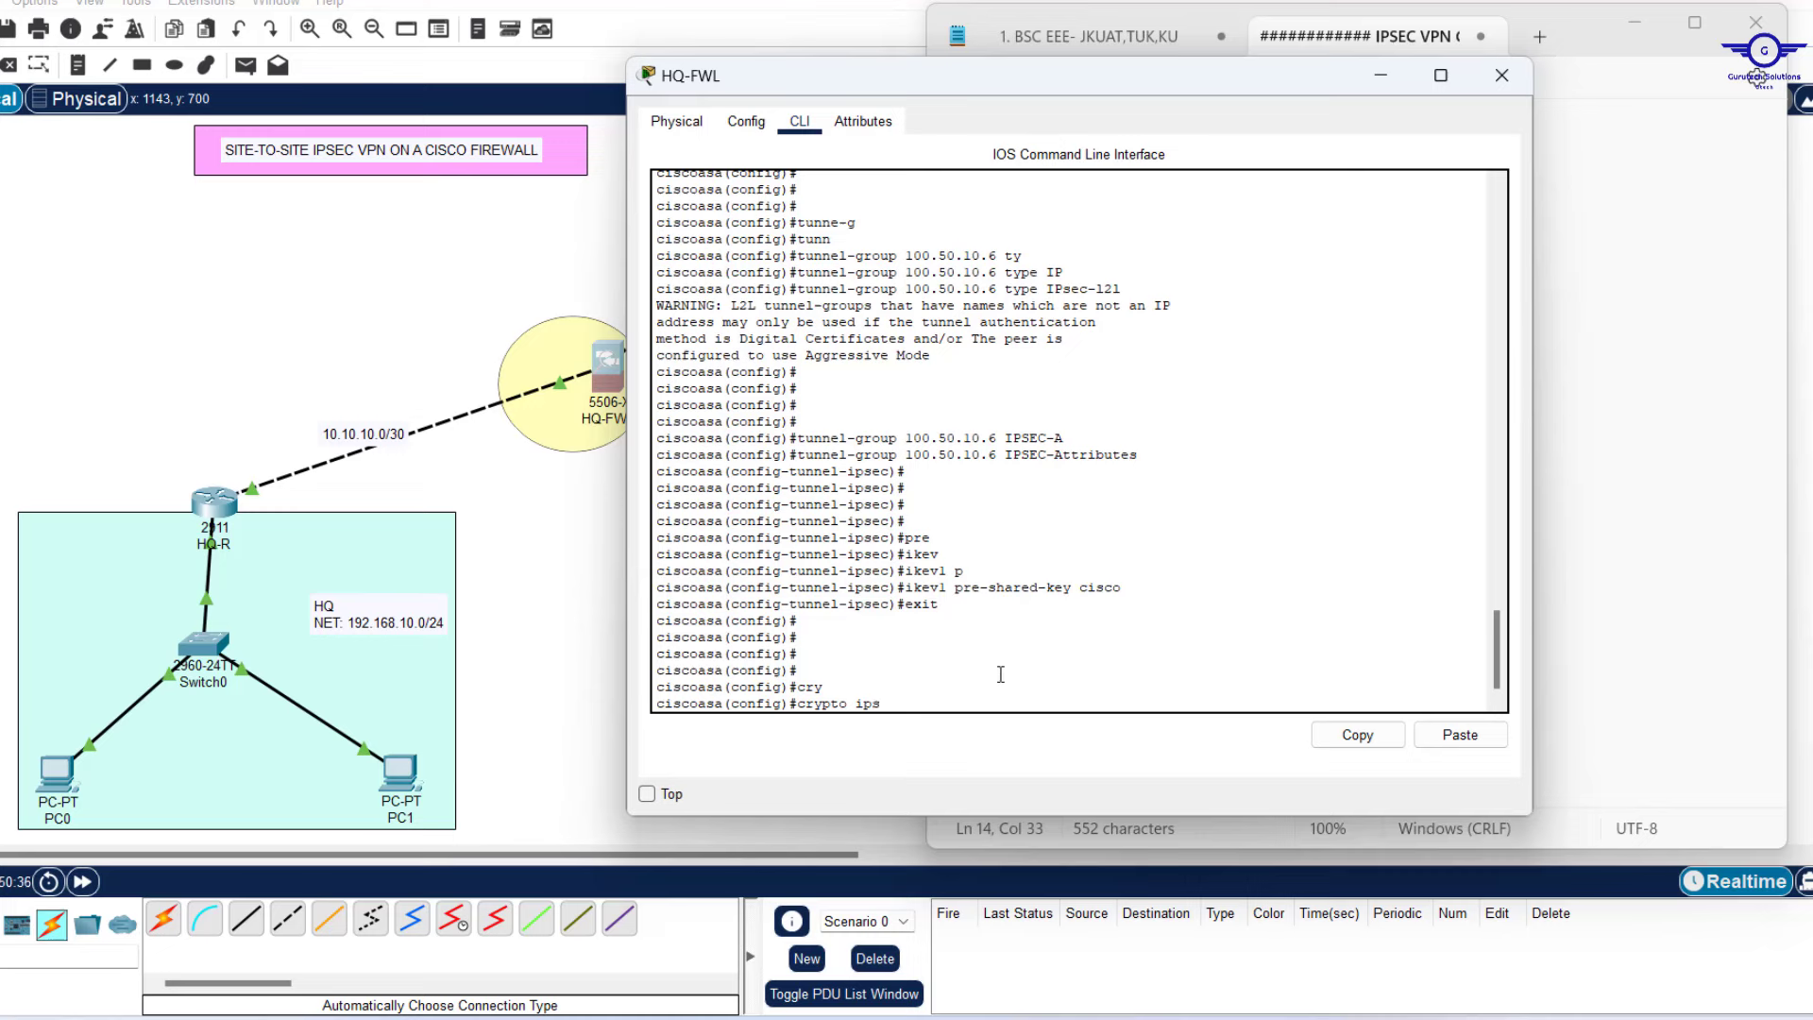
{"action": "key", "text": "Tab"}
{"action": "type", "text": "ik"}
{"action": "key", "text": "Tab"}
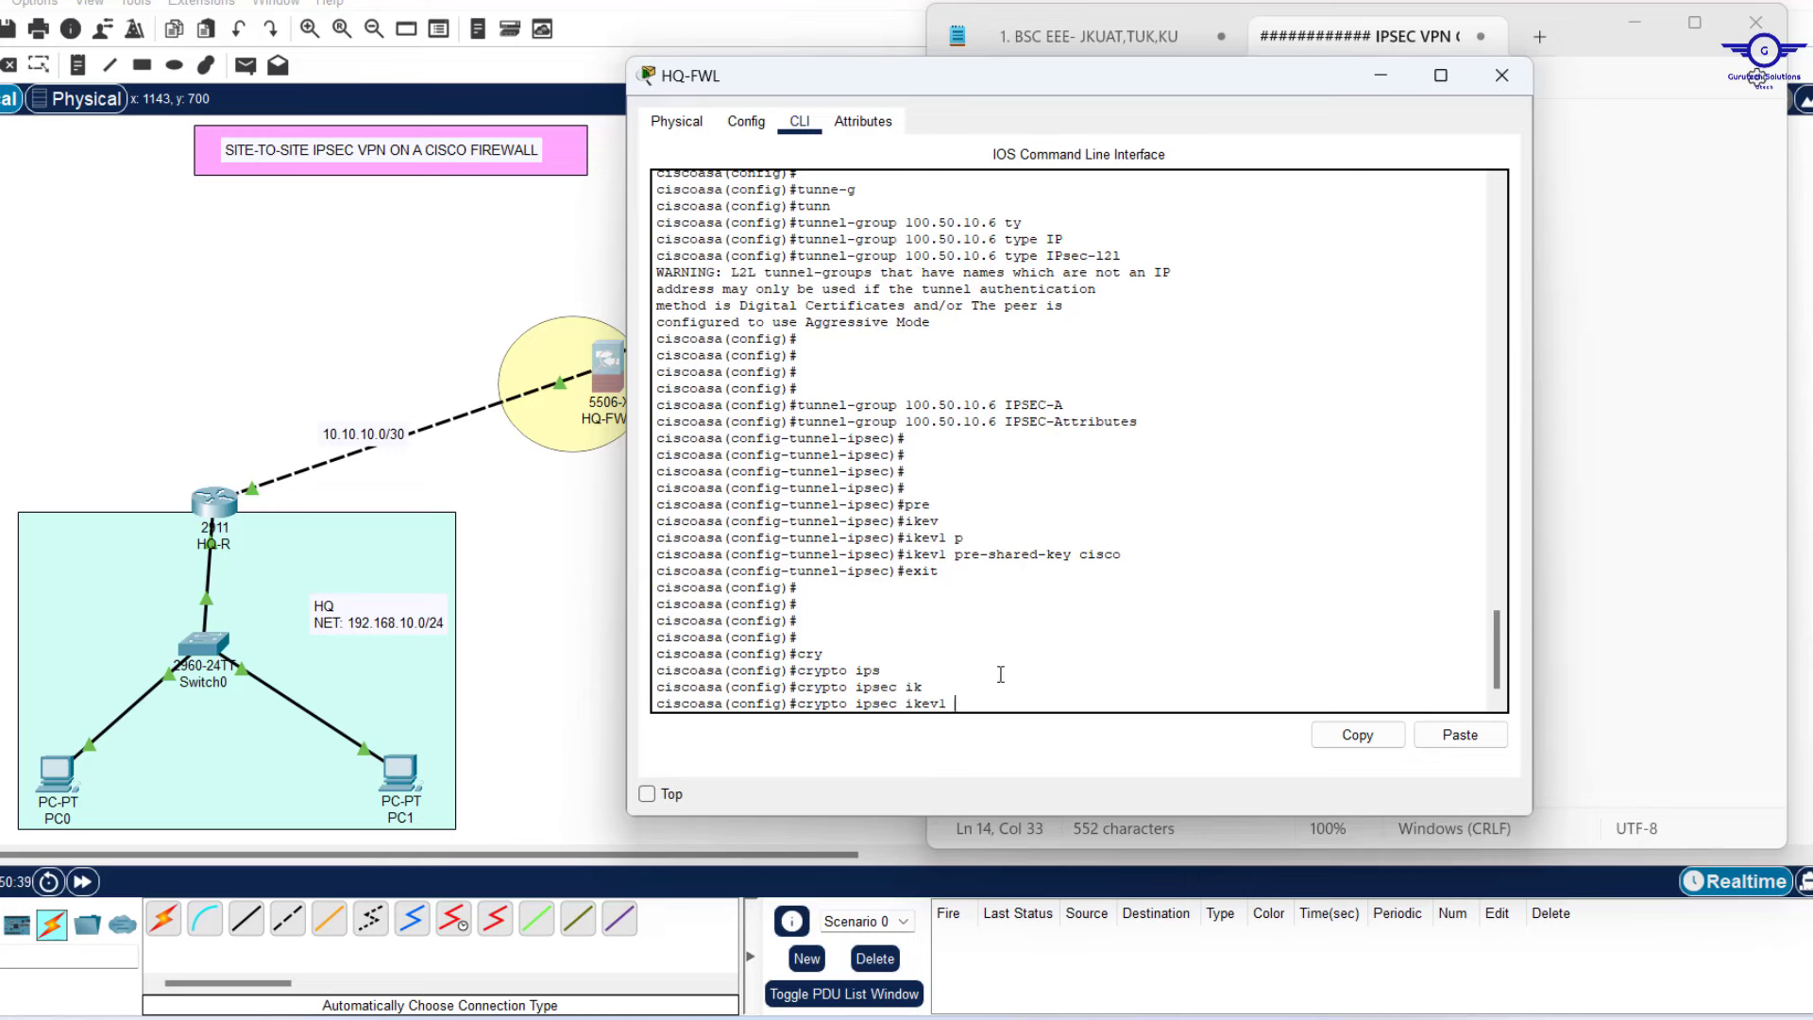
{"action": "type", "text": "tra"}
{"action": "key", "text": "Tab"}
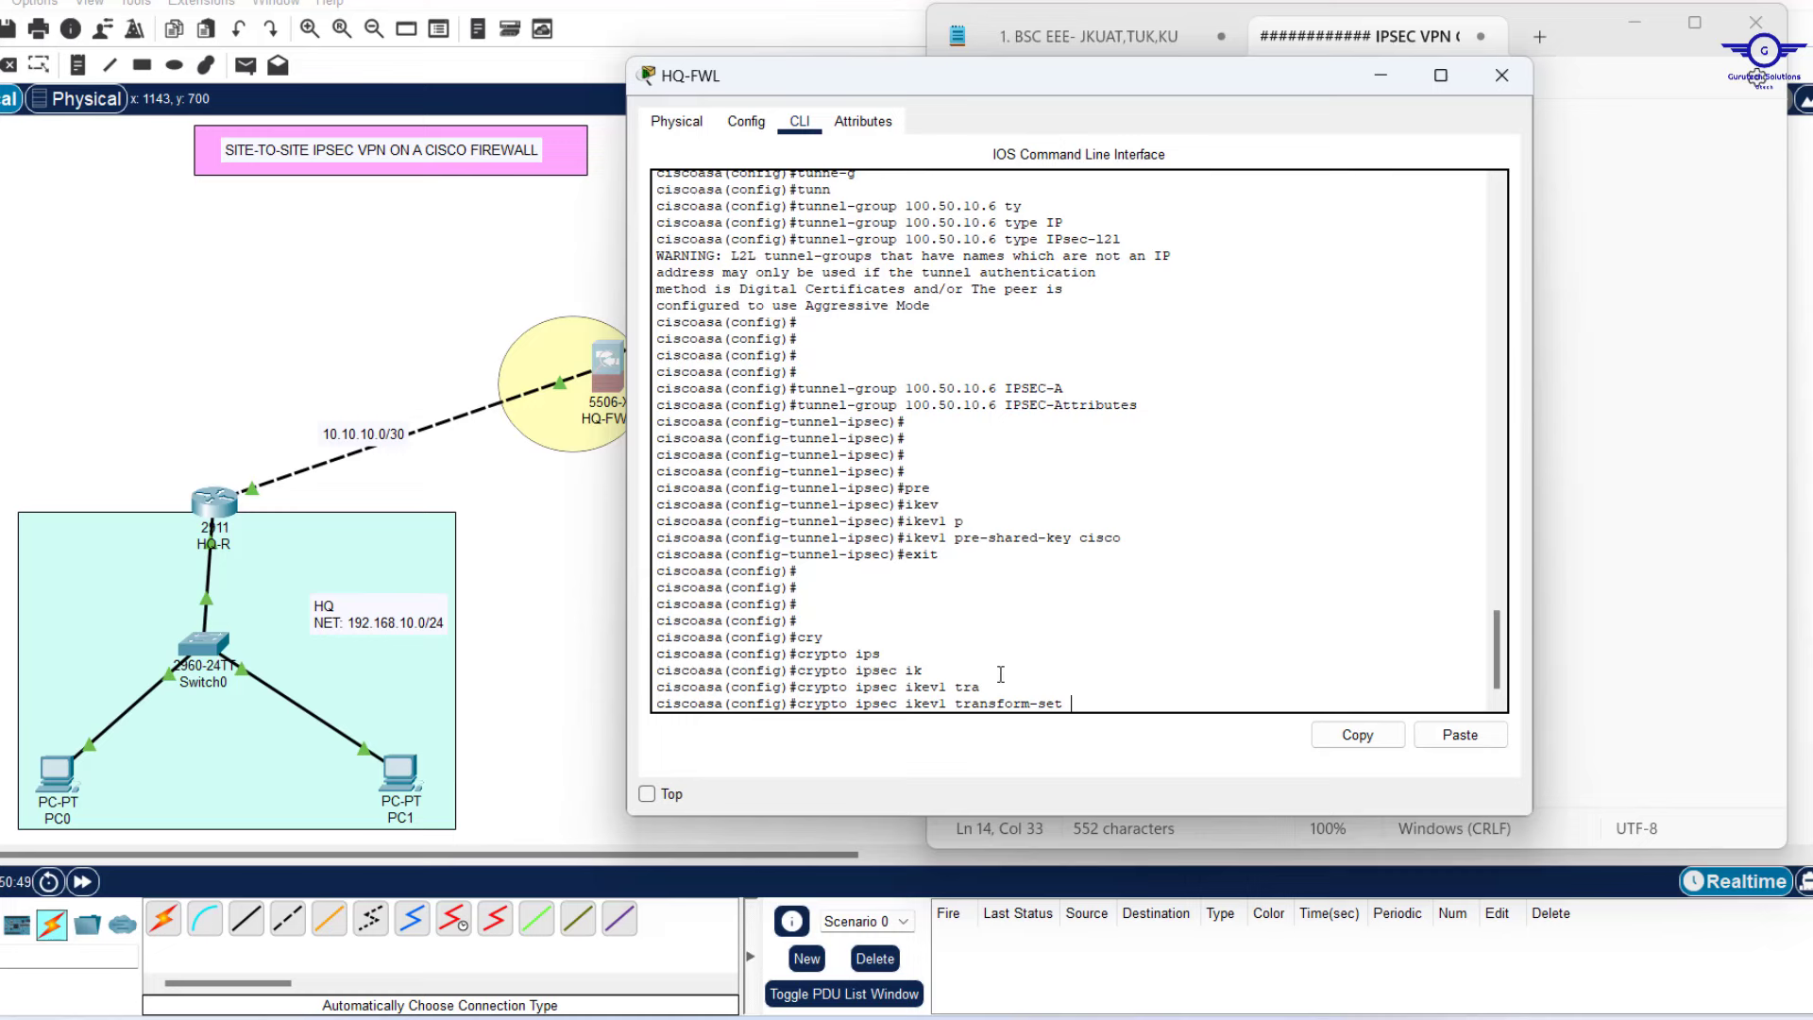
Name the transform set TSET with esp-3des and esp-sha-hmac, and run it.
{"action": "type", "text": "TSET es"}
{"action": "key", "text": "Tab"}
{"action": "type", "text": "p"}
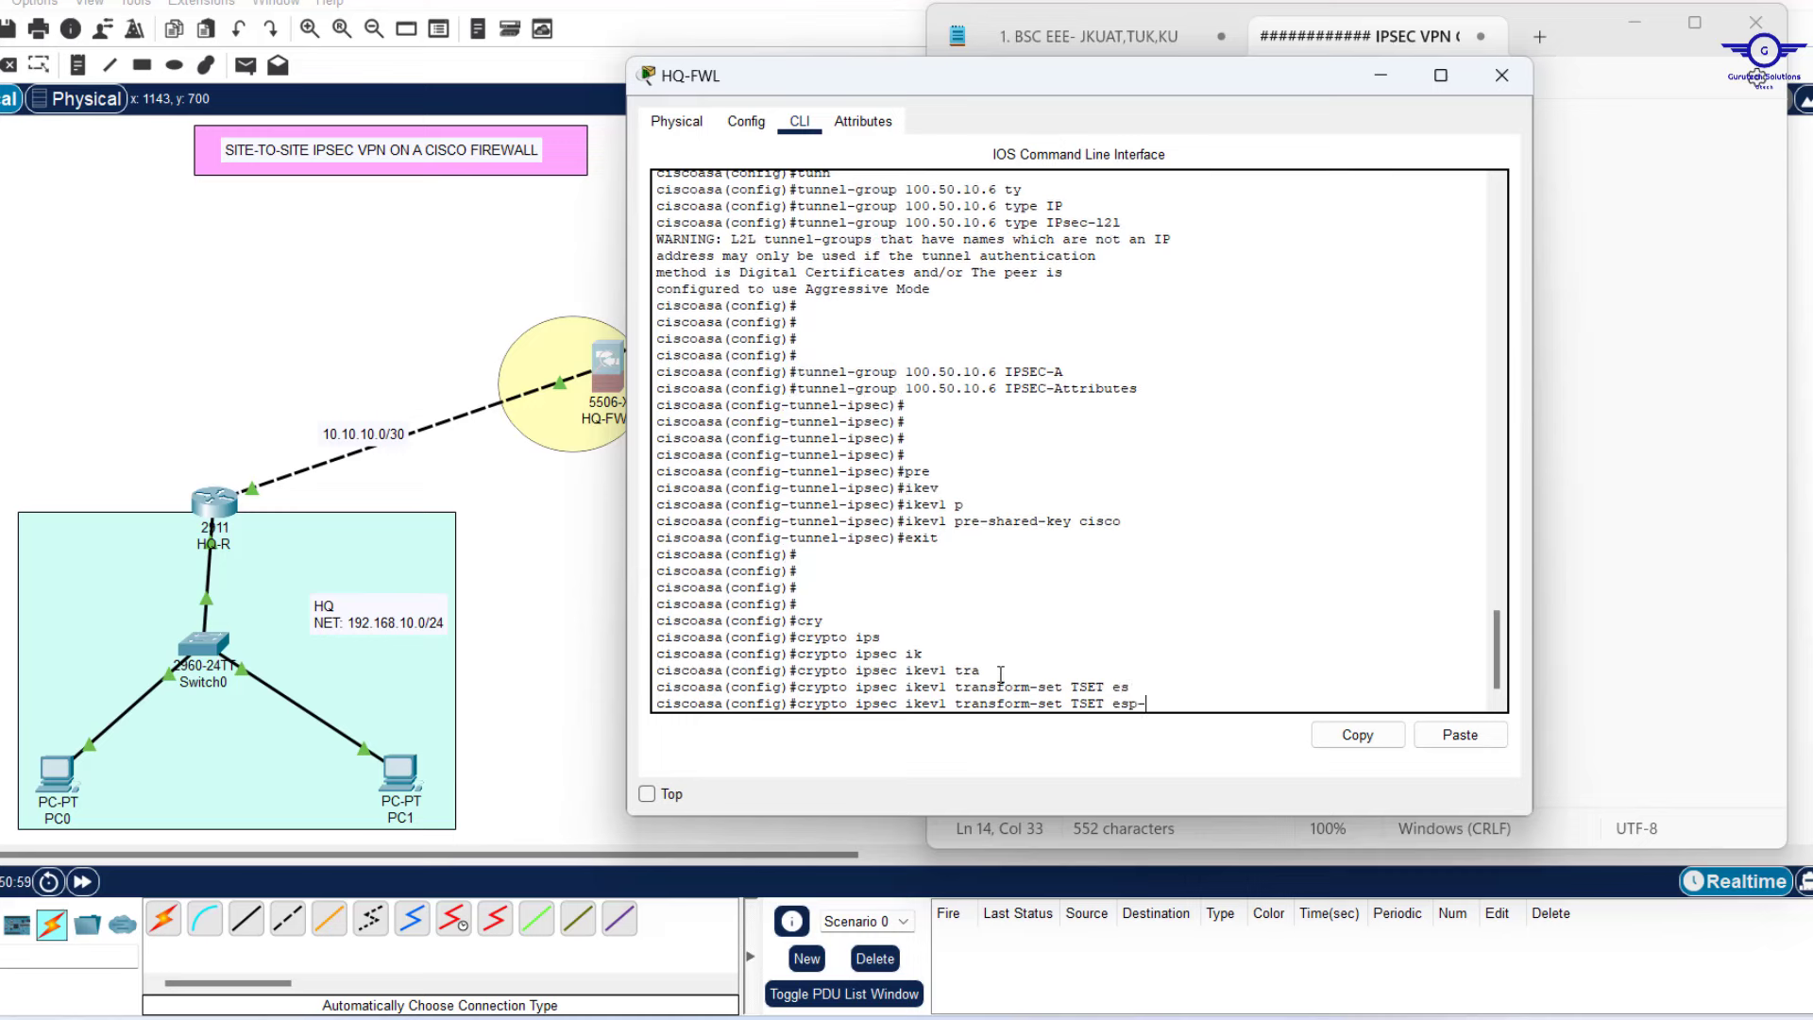
{"action": "type", "text": "-3"}
{"action": "key", "text": "Tab"}
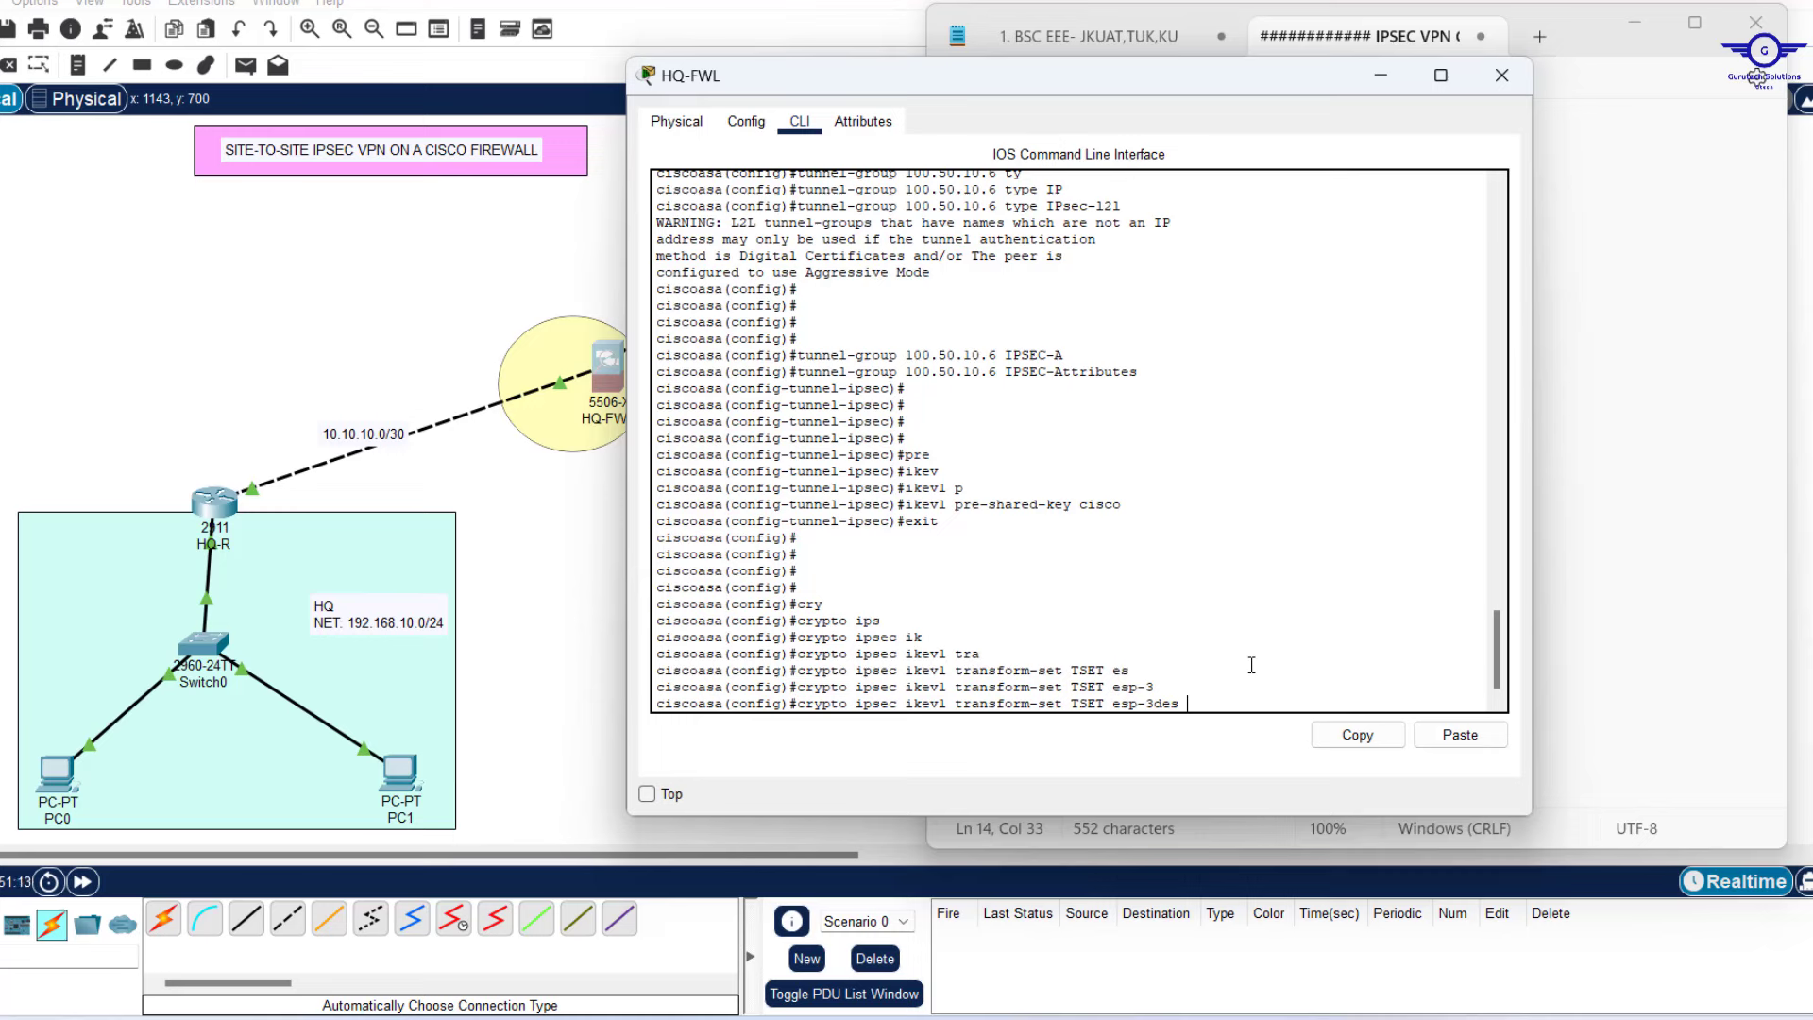
{"action": "type", "text": "s"}
{"action": "key", "text": "Tab"}
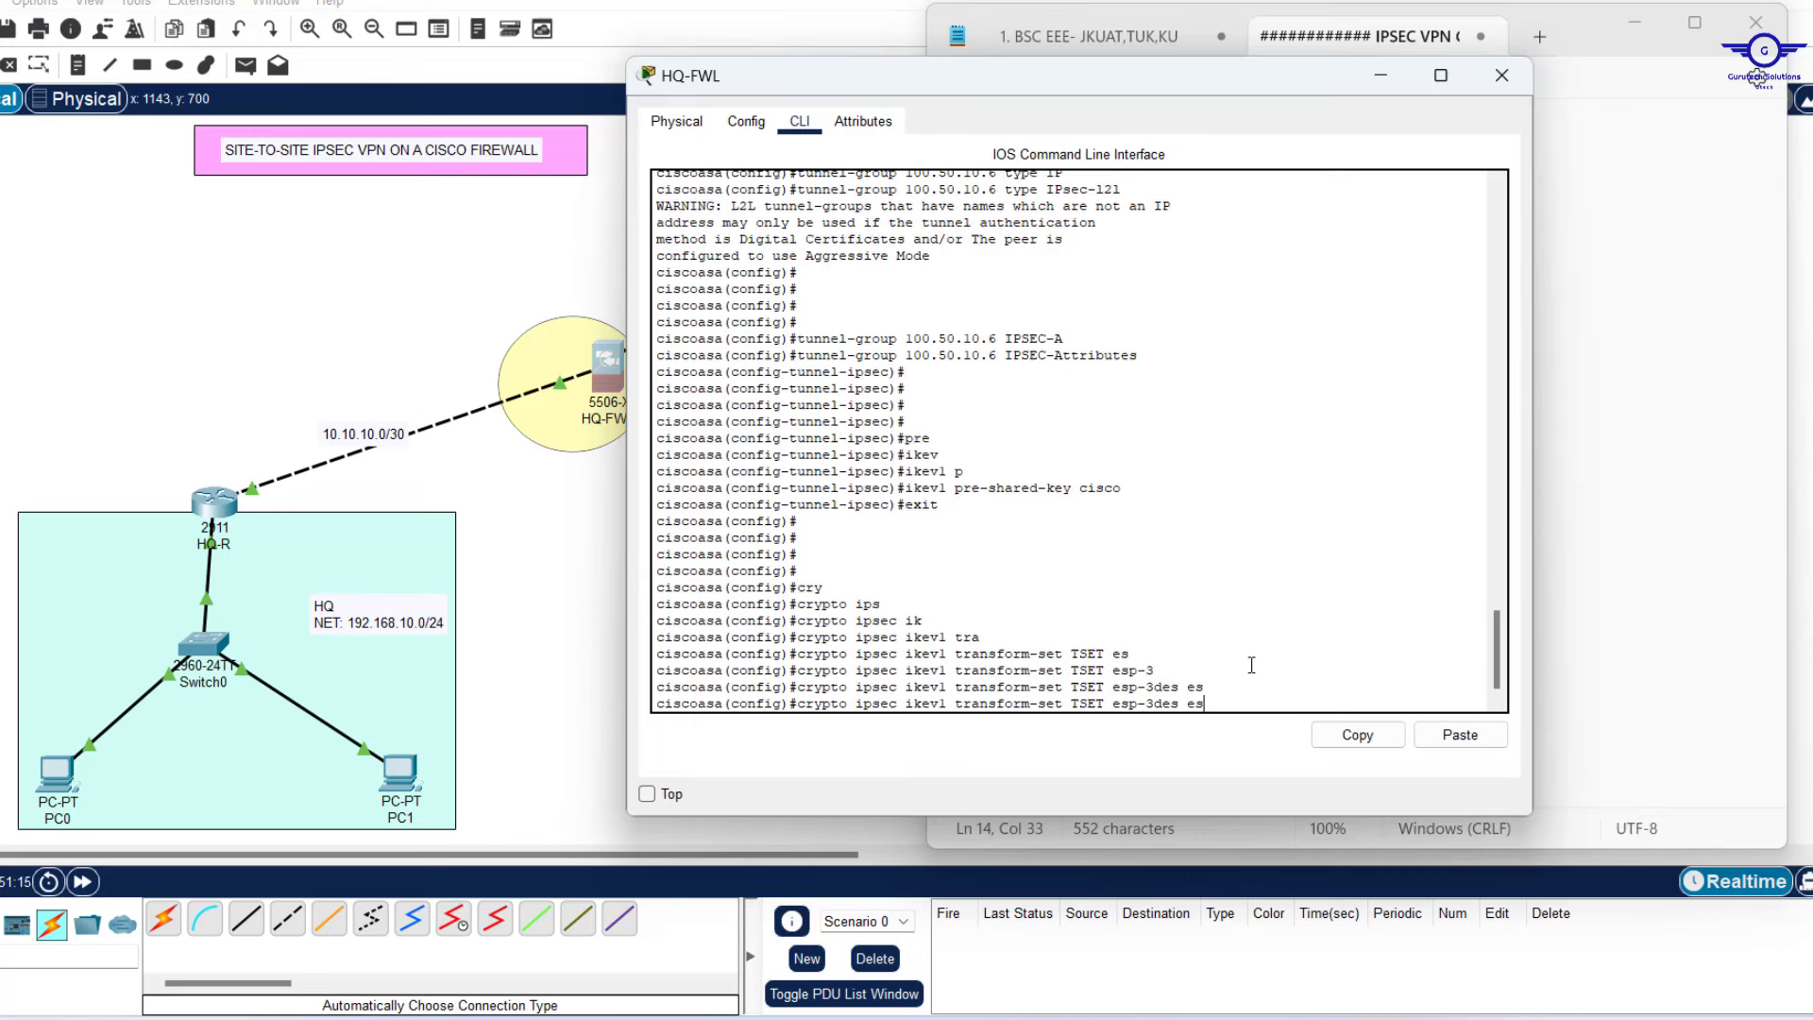
{"action": "type", "text": "p-s"}
{"action": "key", "text": "Tab"}
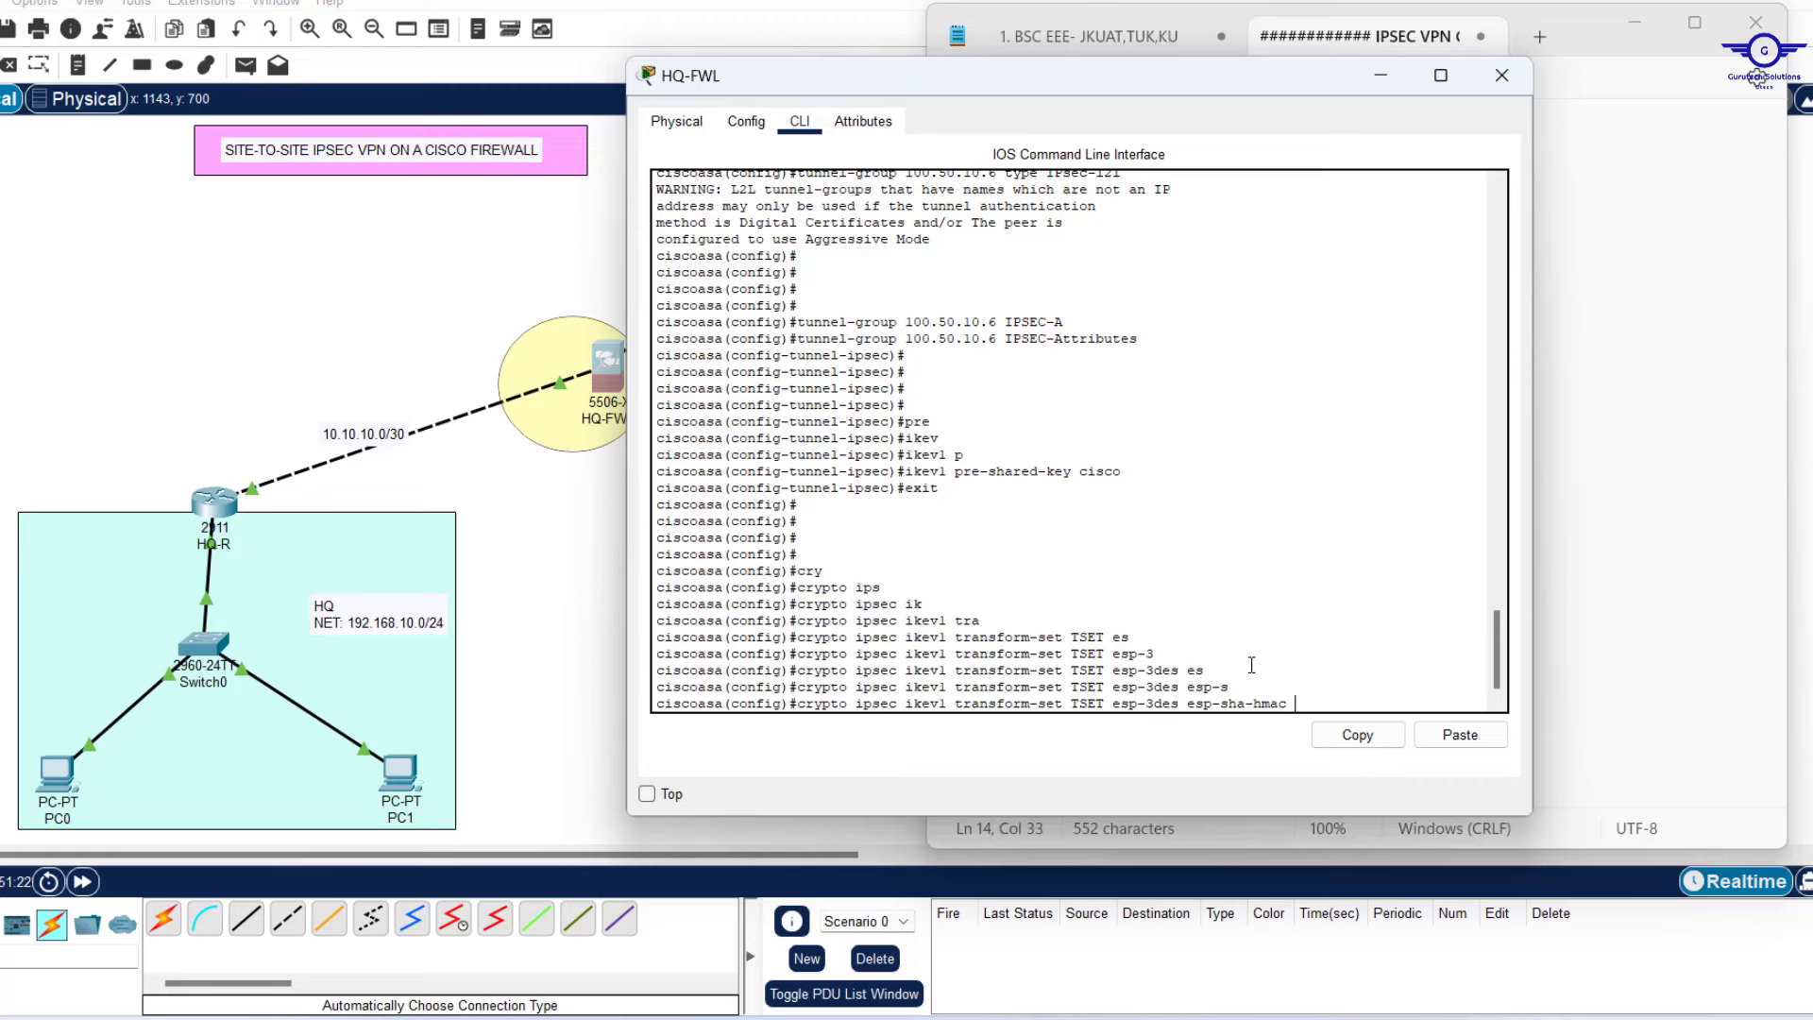
{"action": "key", "text": "Return"}
{"action": "key", "text": "Return"}
{"action": "key", "text": "Return"}
{"action": "key", "text": "Return"}
{"action": "key", "text": "Return"}
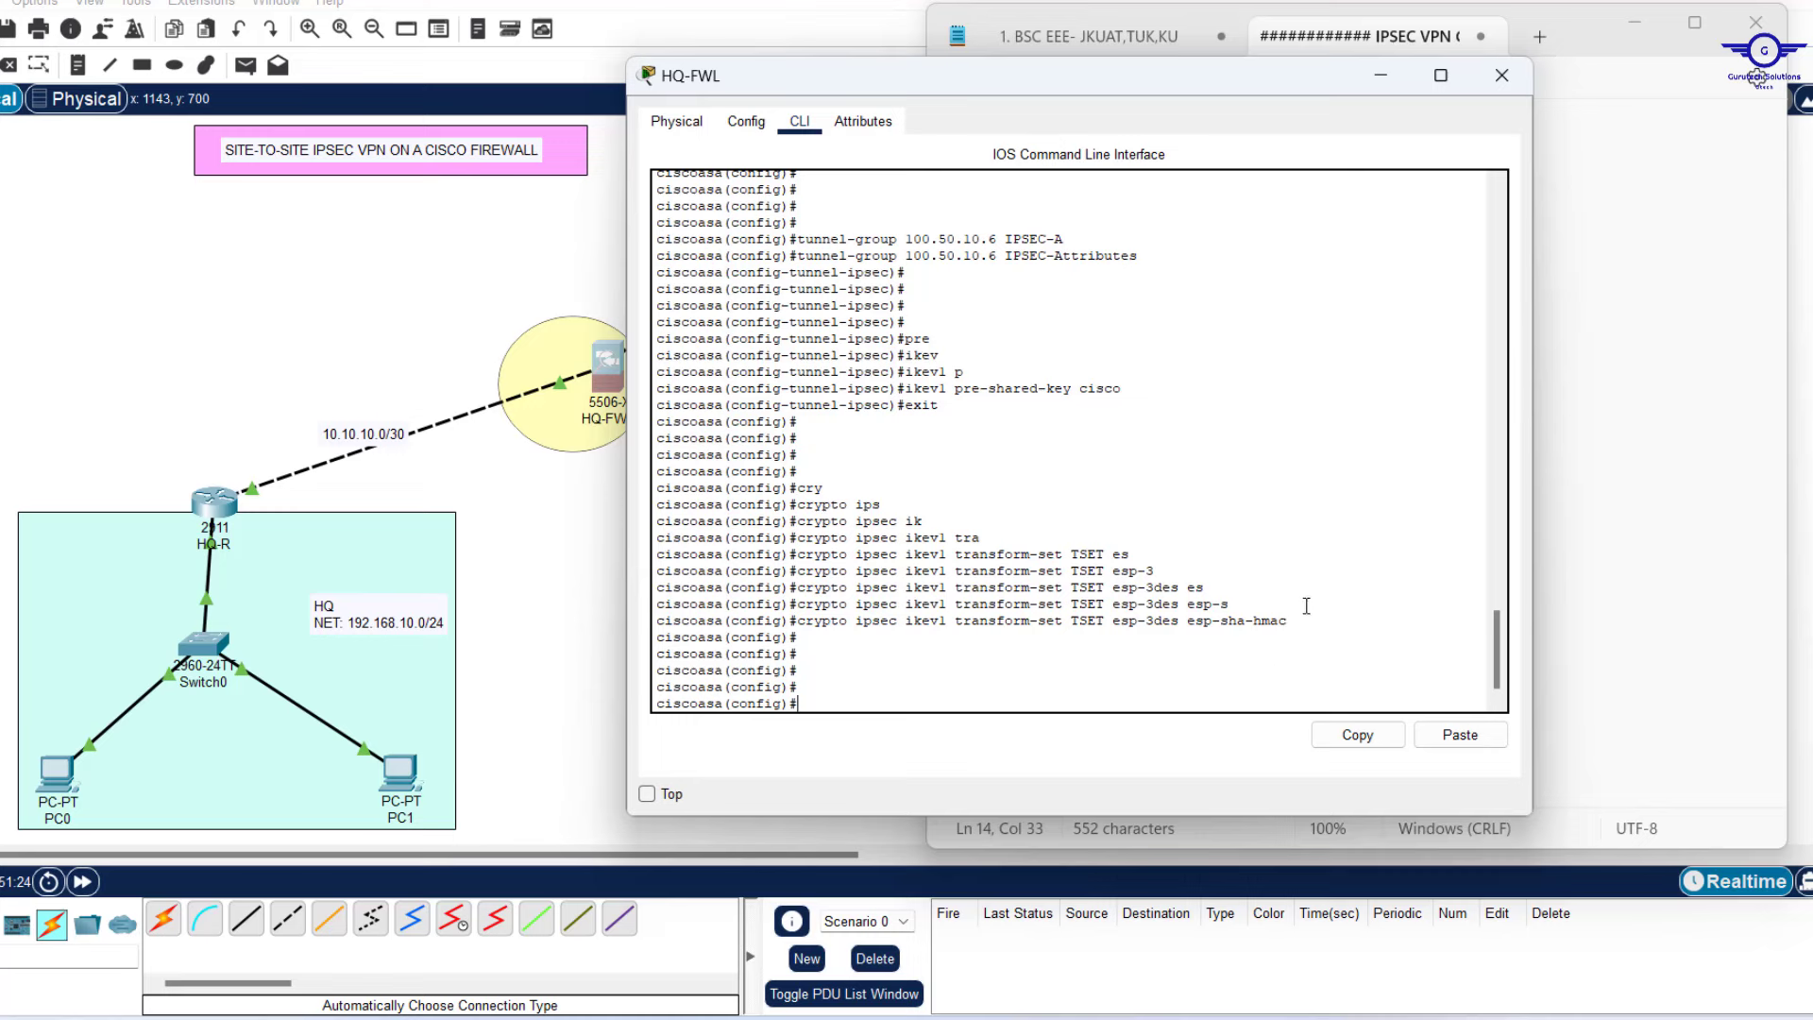
{"action": "left_click_drag", "start_coordinate": [1279, 621], "coordinate": [798, 619]}
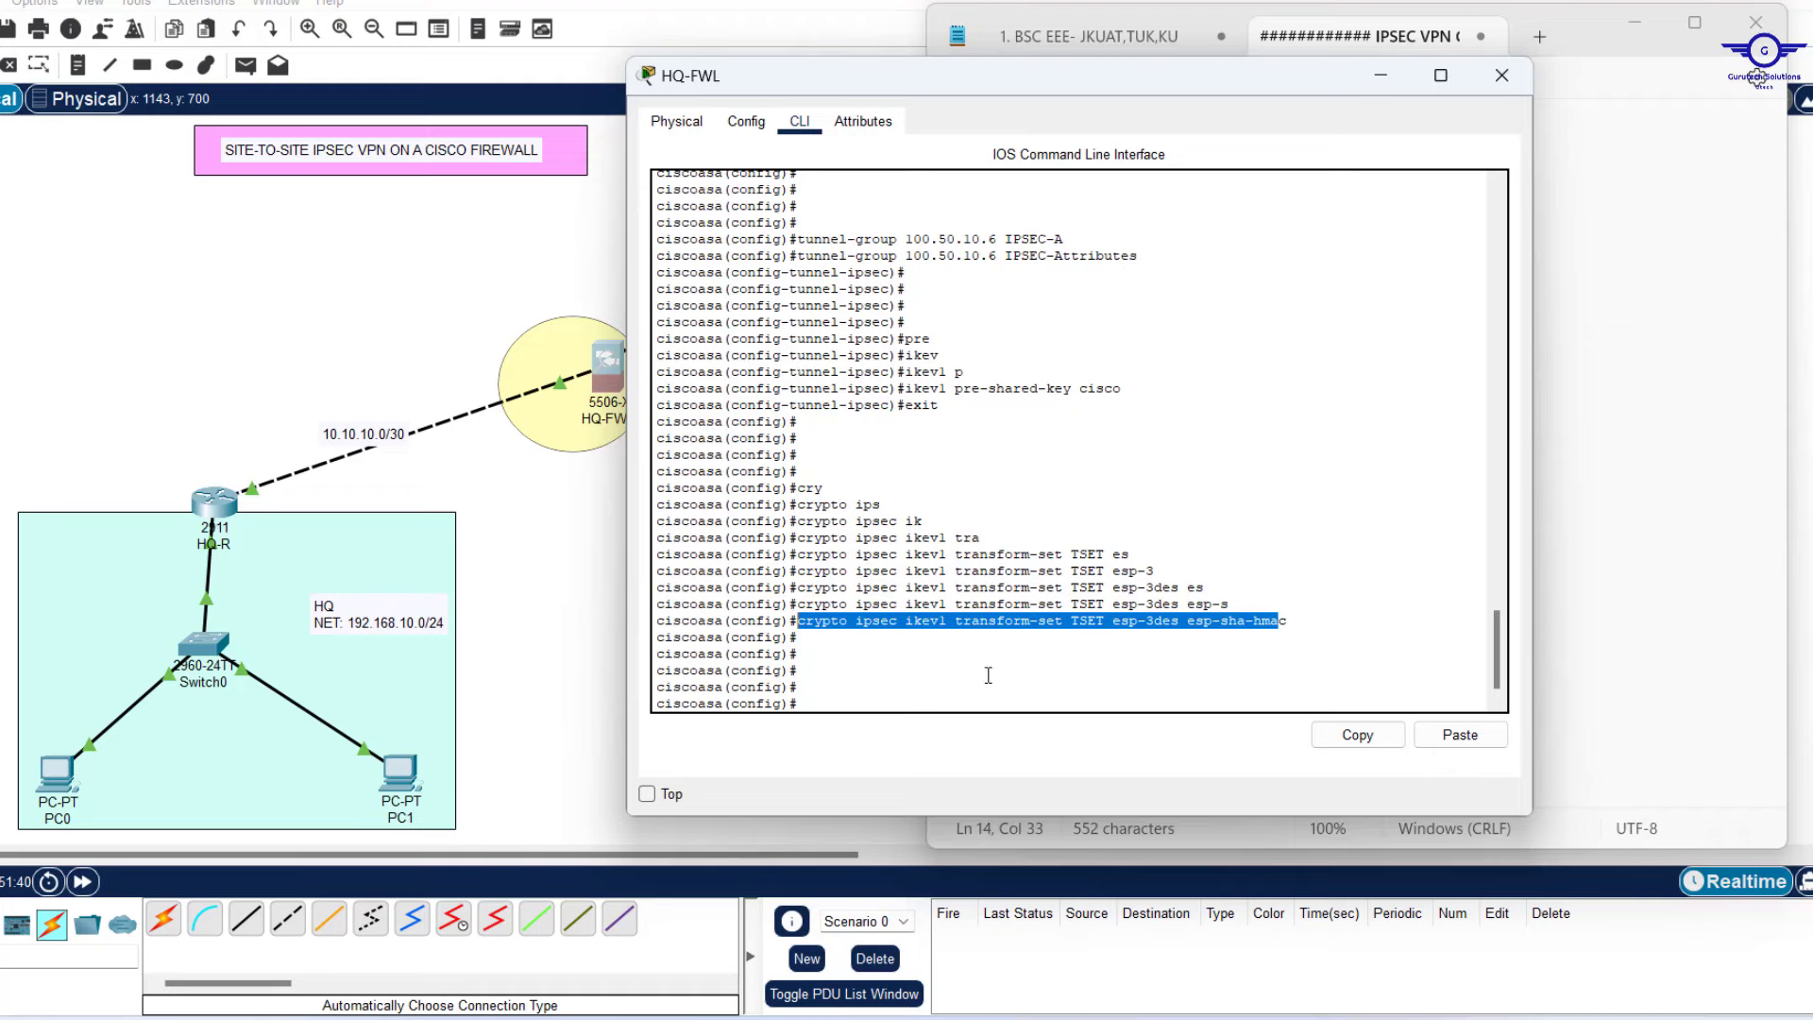
Start a new bullet and correct 'Creat' to 'Create' in the transform set line.
{"action": "left_click", "coordinate": [1388, 1018]}
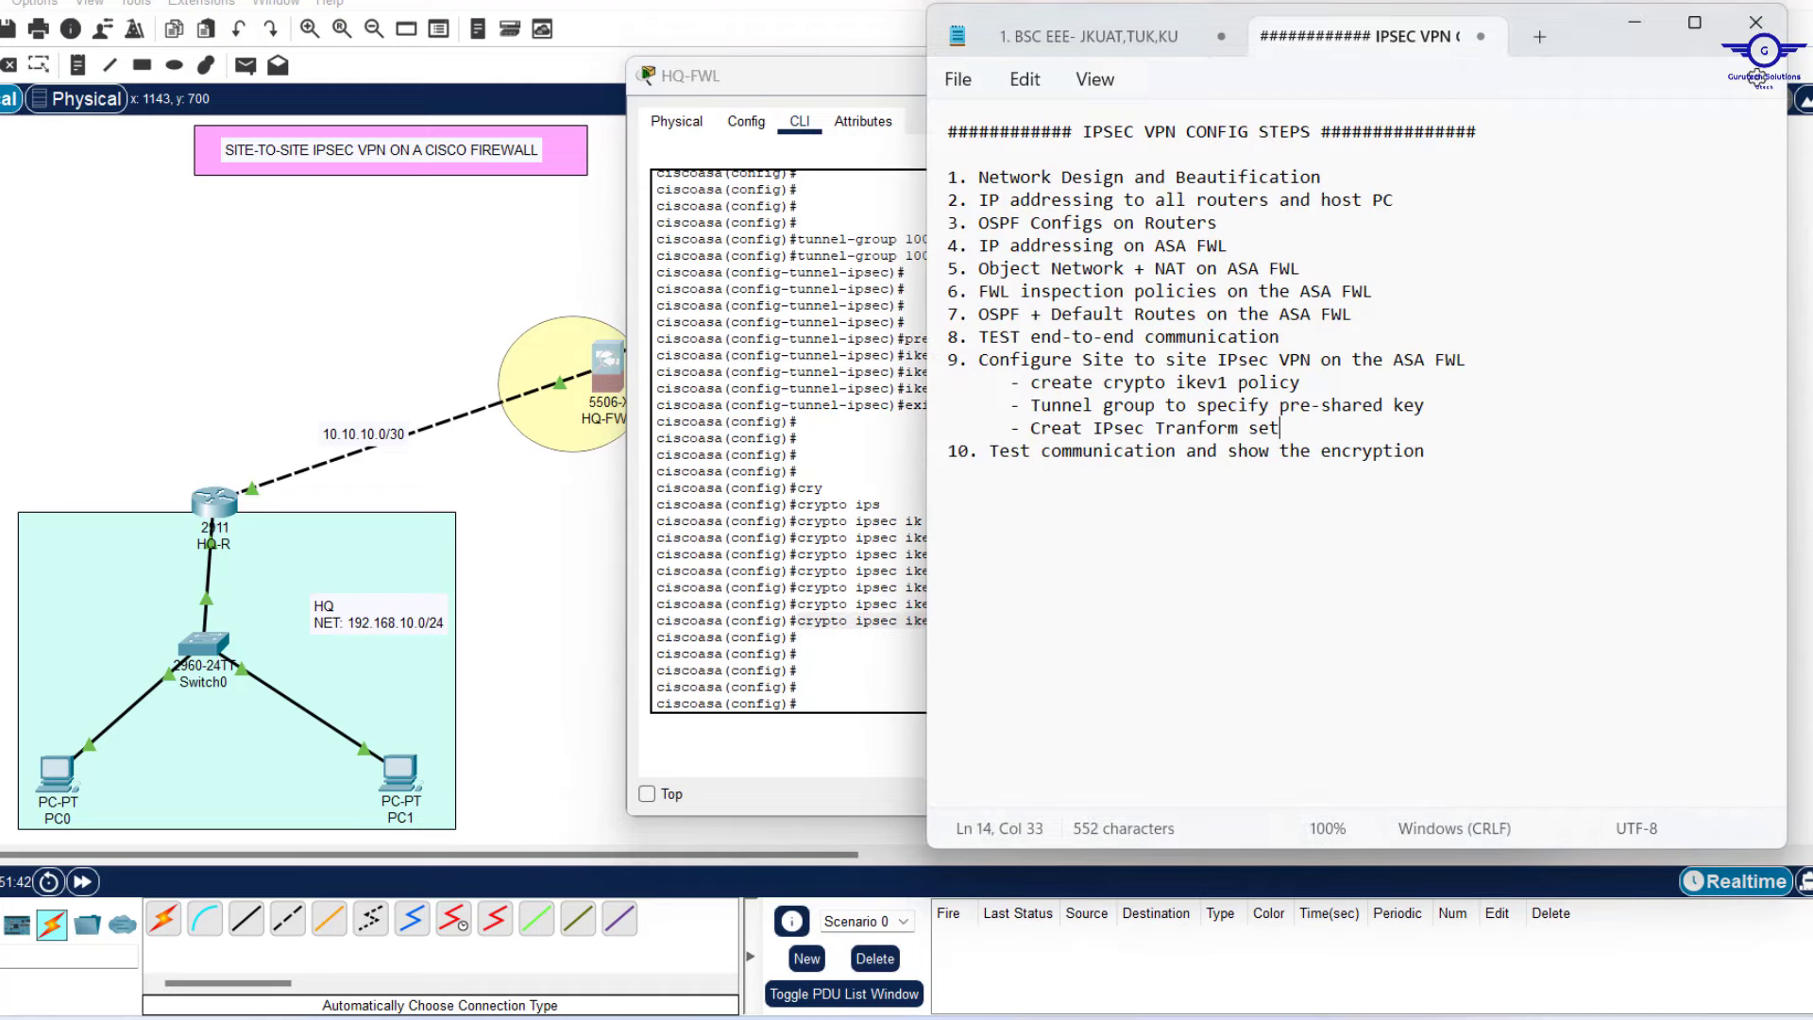
{"action": "key", "text": "Return"}
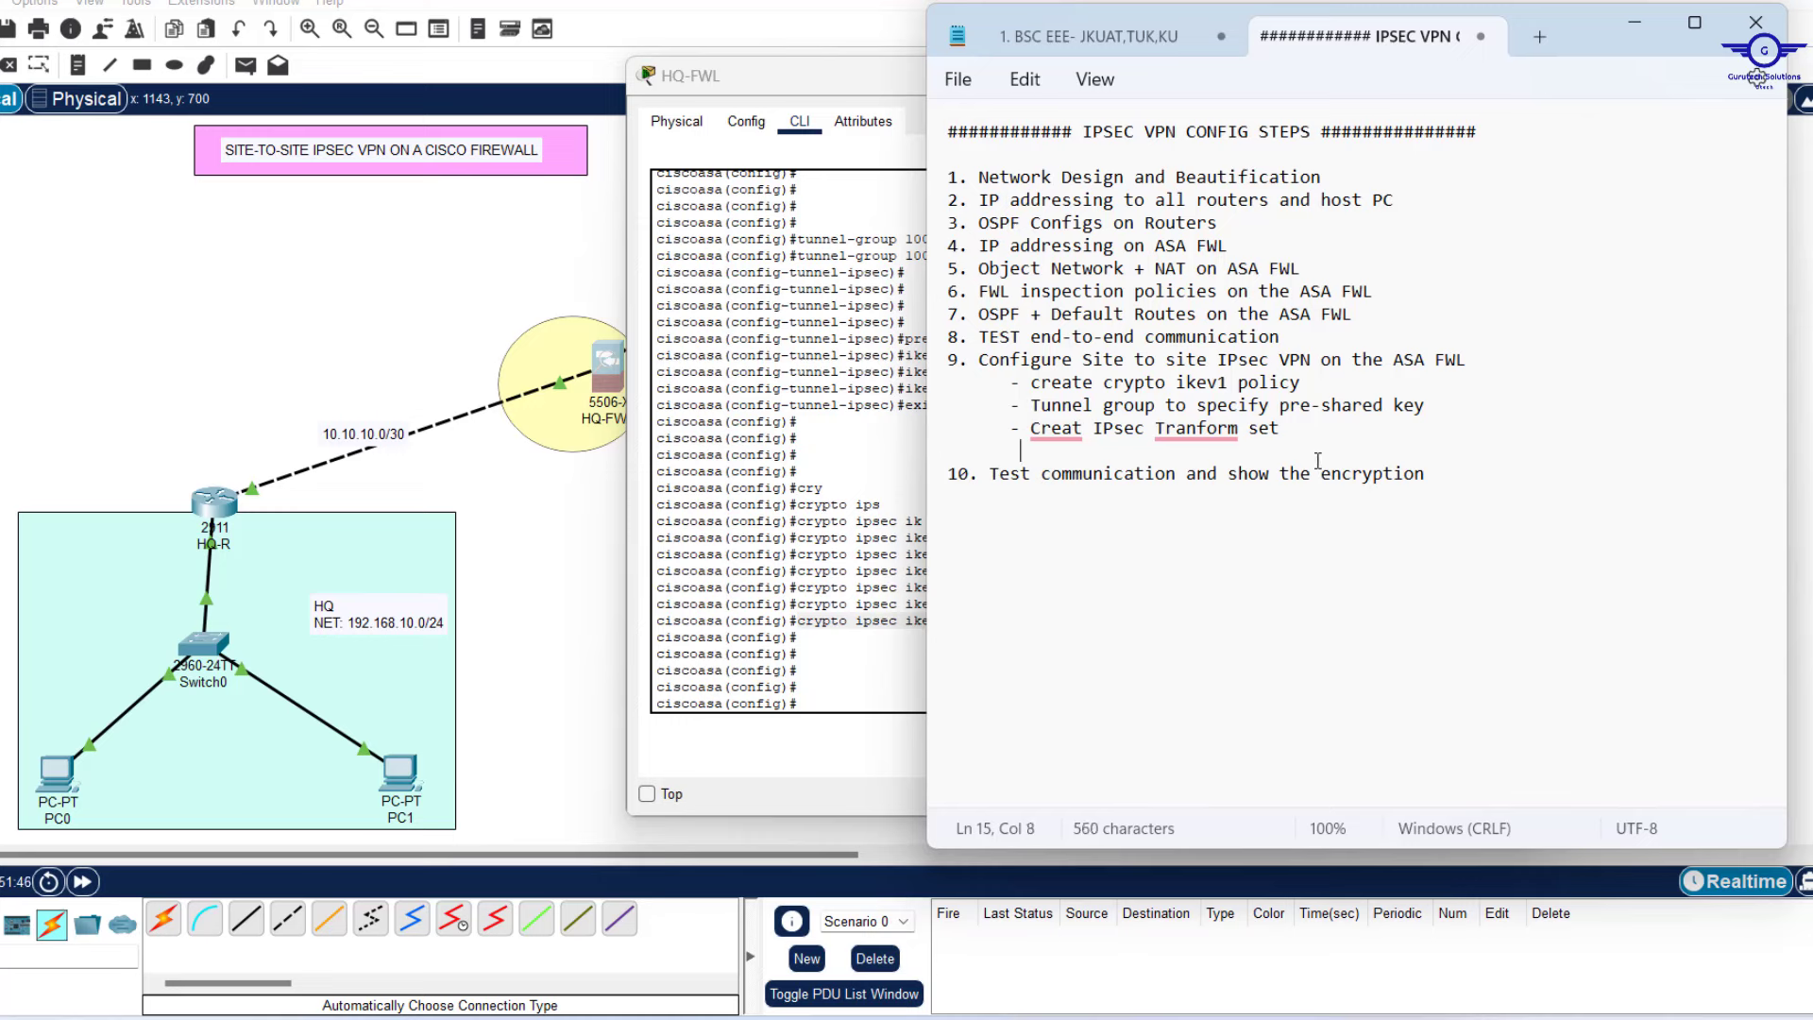
{"action": "type", "text": "-"}
{"action": "left_click", "coordinate": [1074, 429]}
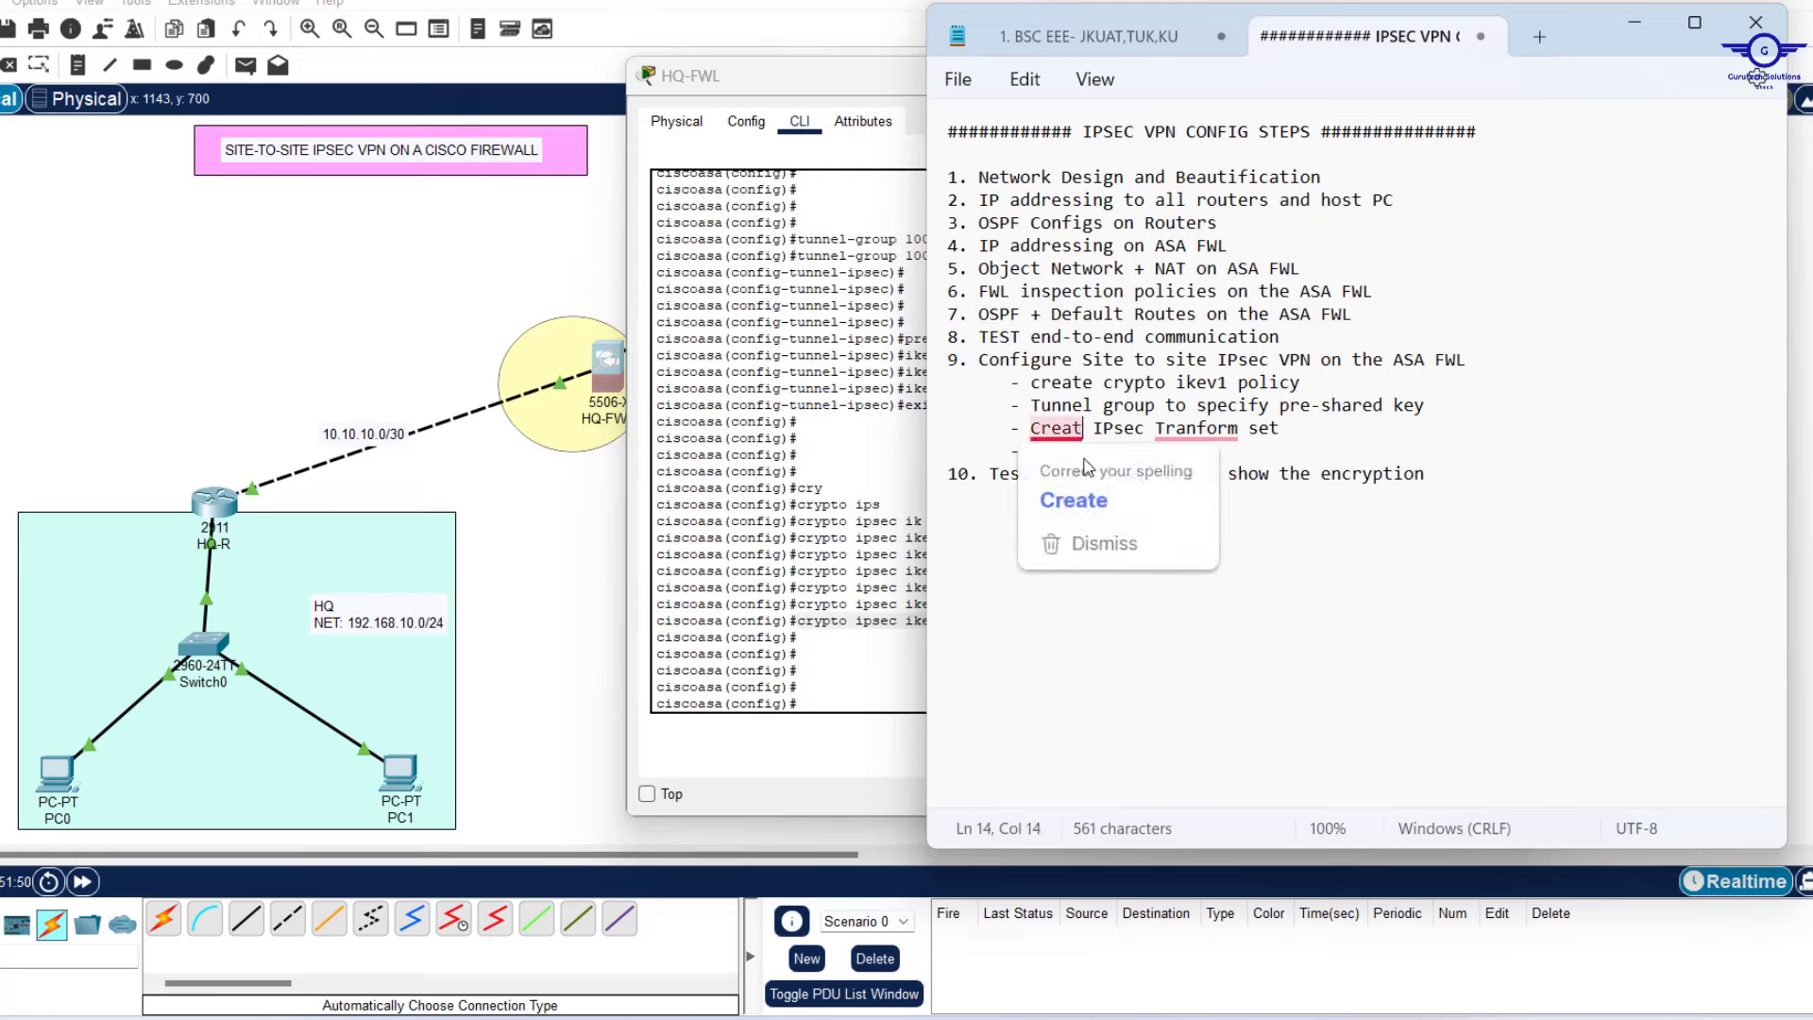
{"action": "left_click", "coordinate": [1086, 501]}
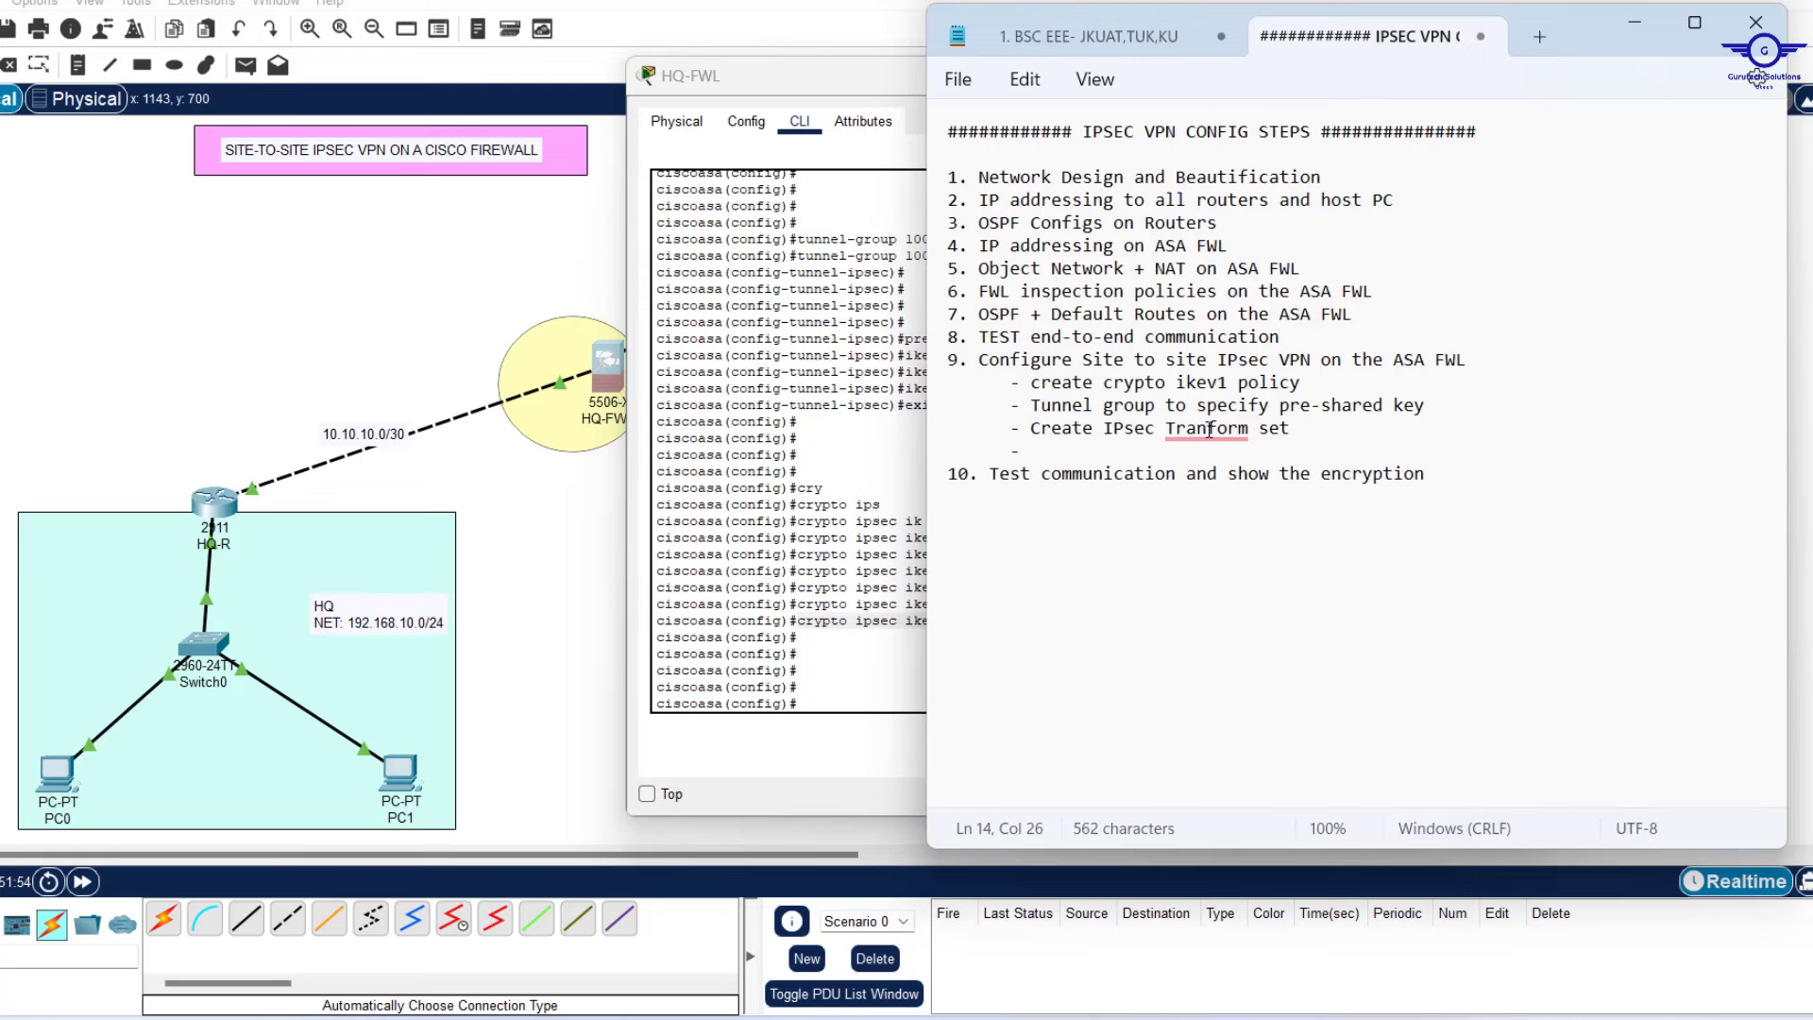
Write 'ACL to identify traffic of interest' as the new bullet.
{"action": "right_click", "coordinate": [1209, 431]}
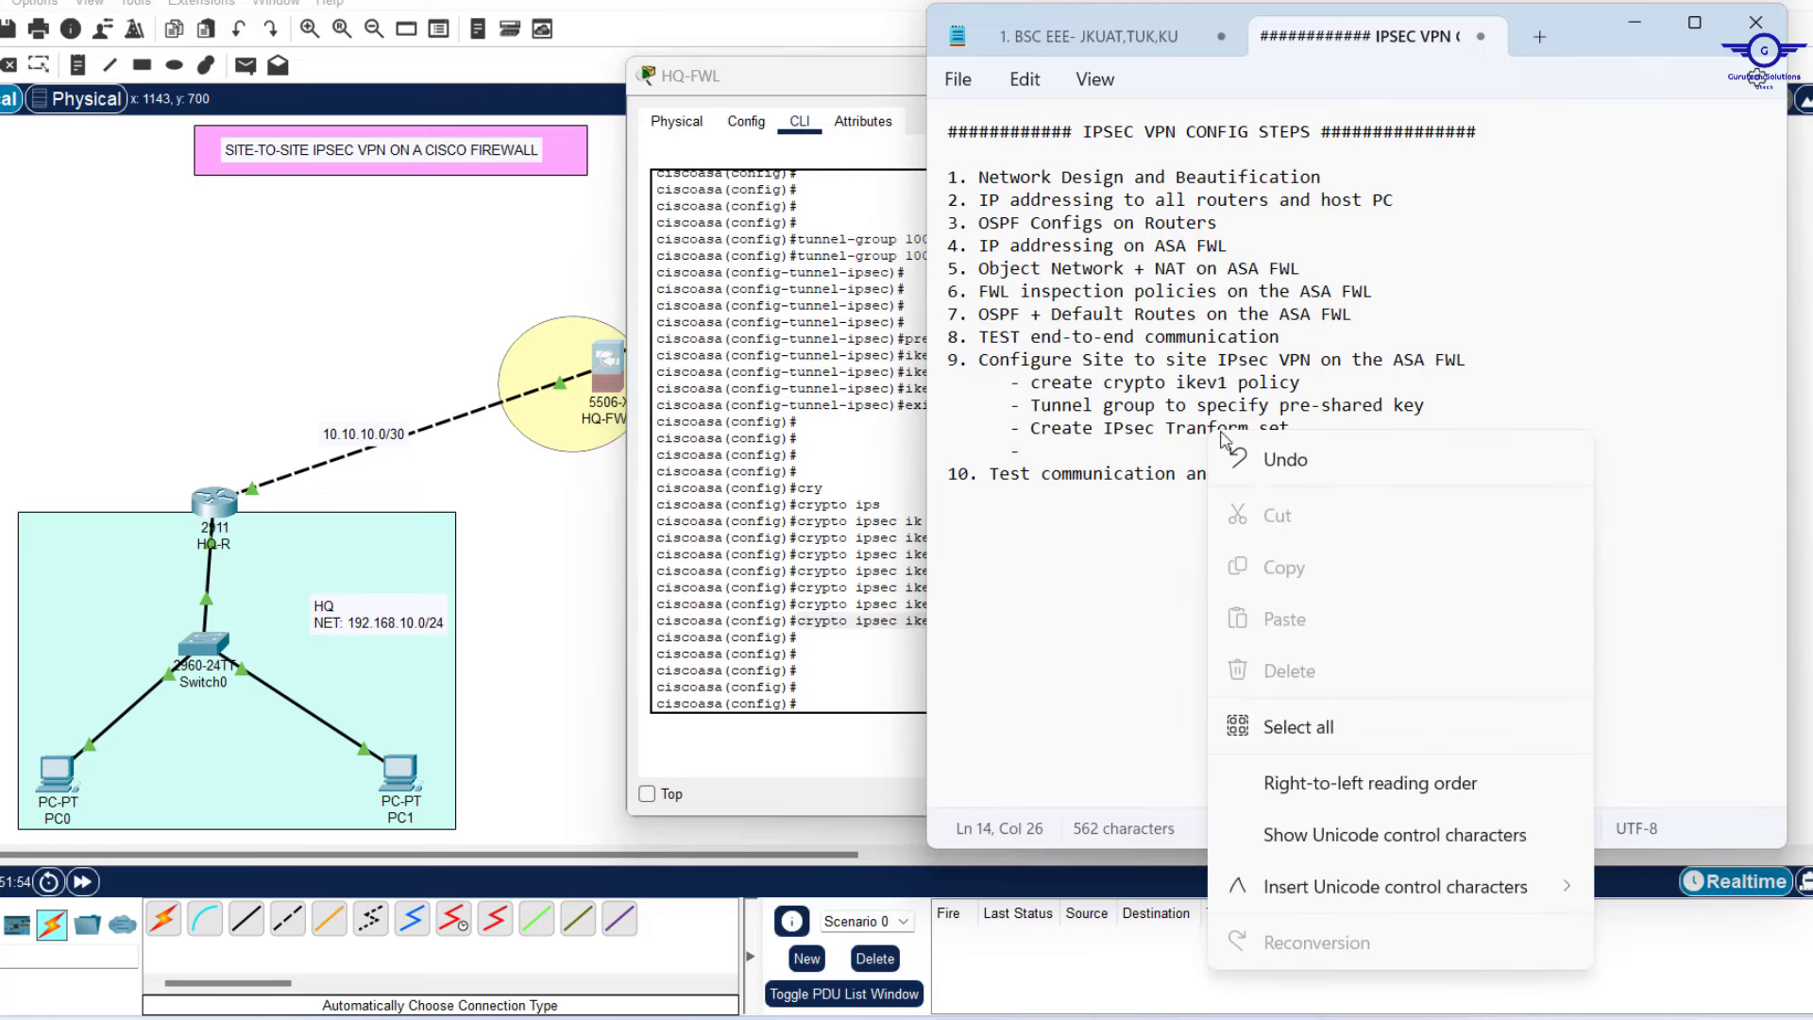
{"action": "left_click", "coordinate": [1064, 459]}
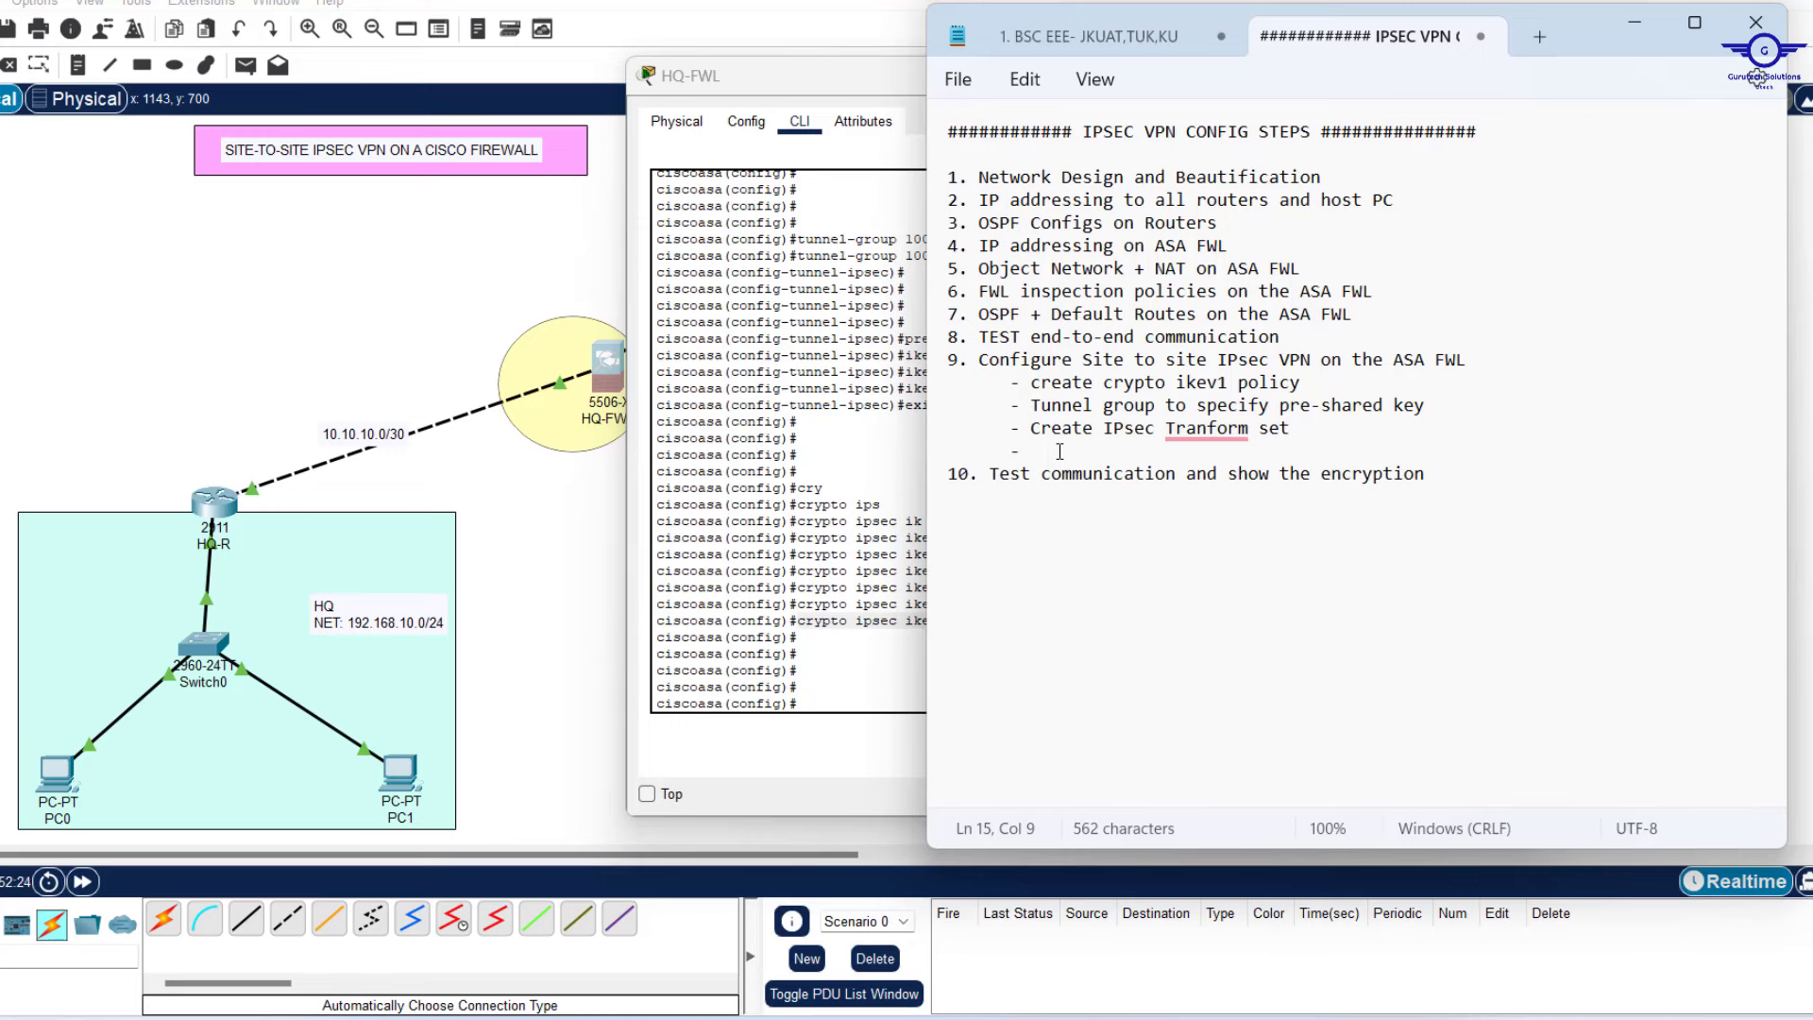
{"action": "type", "text": "ACL to identify traffic o"}
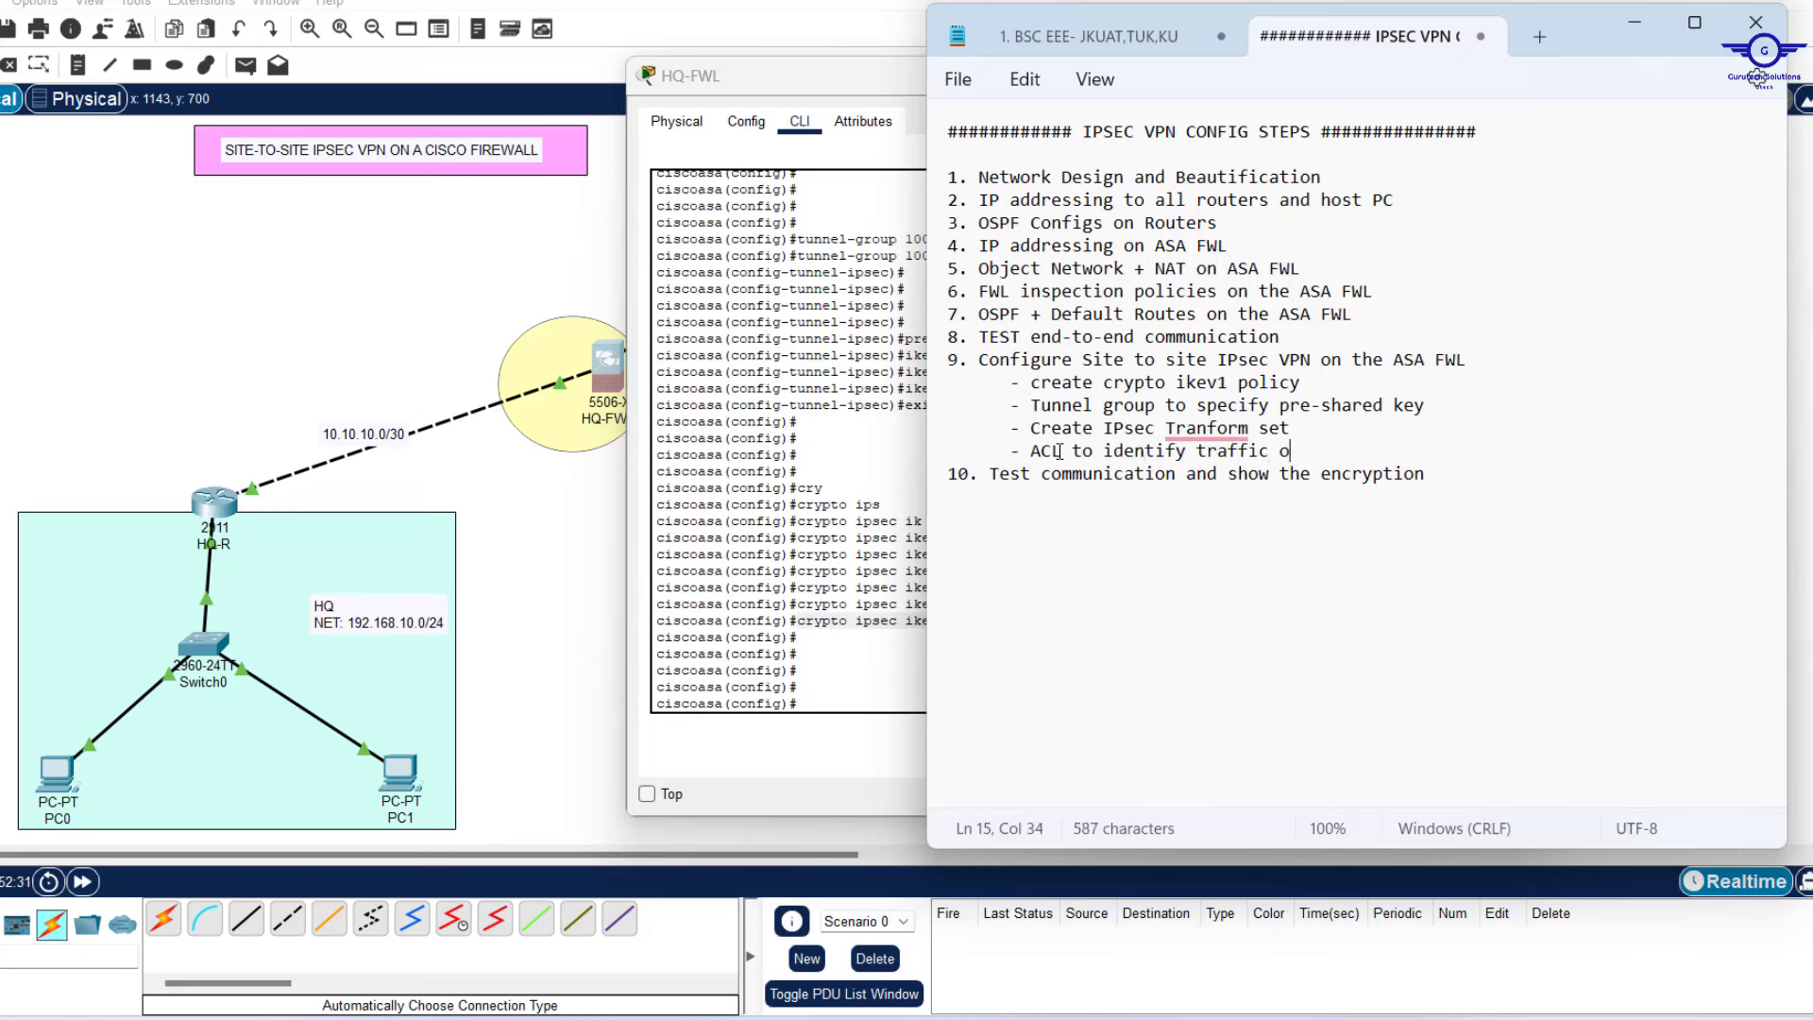
{"action": "type", "text": "f interest"}
{"action": "left_click", "coordinate": [334, 288]}
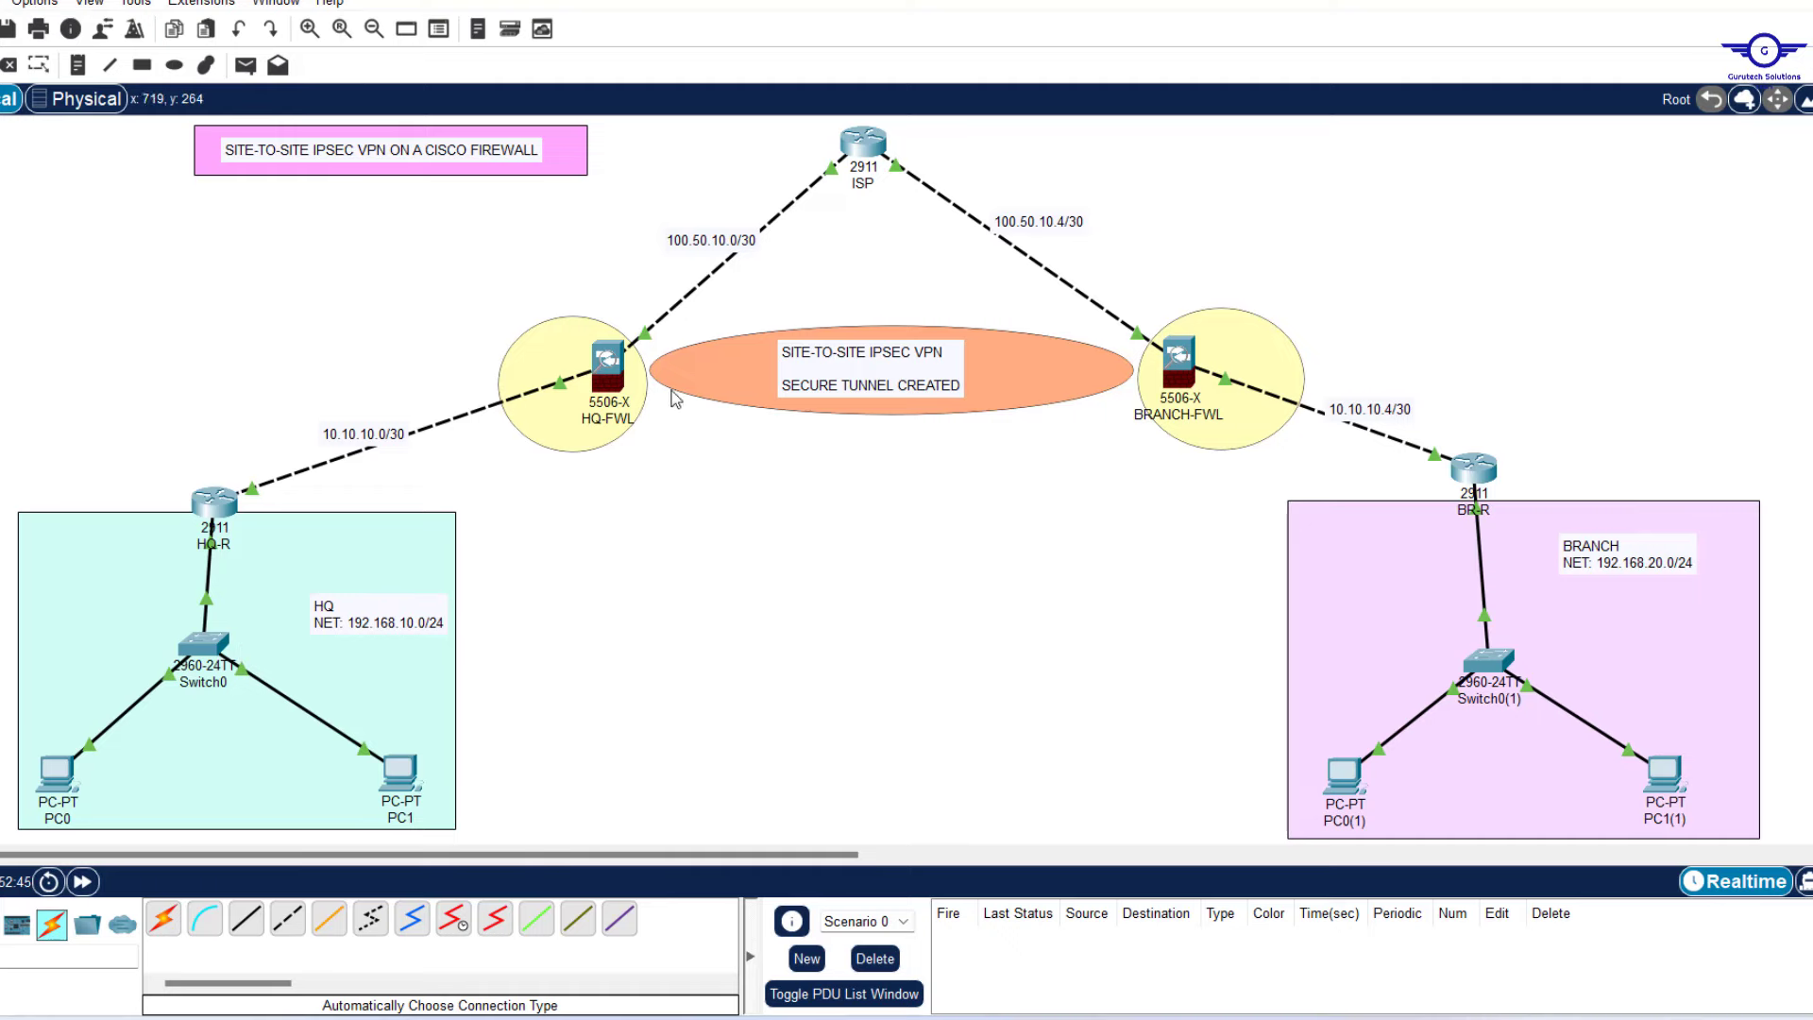
Submit 'access-list VPN-ACL permit' for 192.168.10.0 255.255.255.0 to 192.168.20.0 255.255.255.0 on HQ-FWL.
{"action": "left_click", "coordinate": [628, 373]}
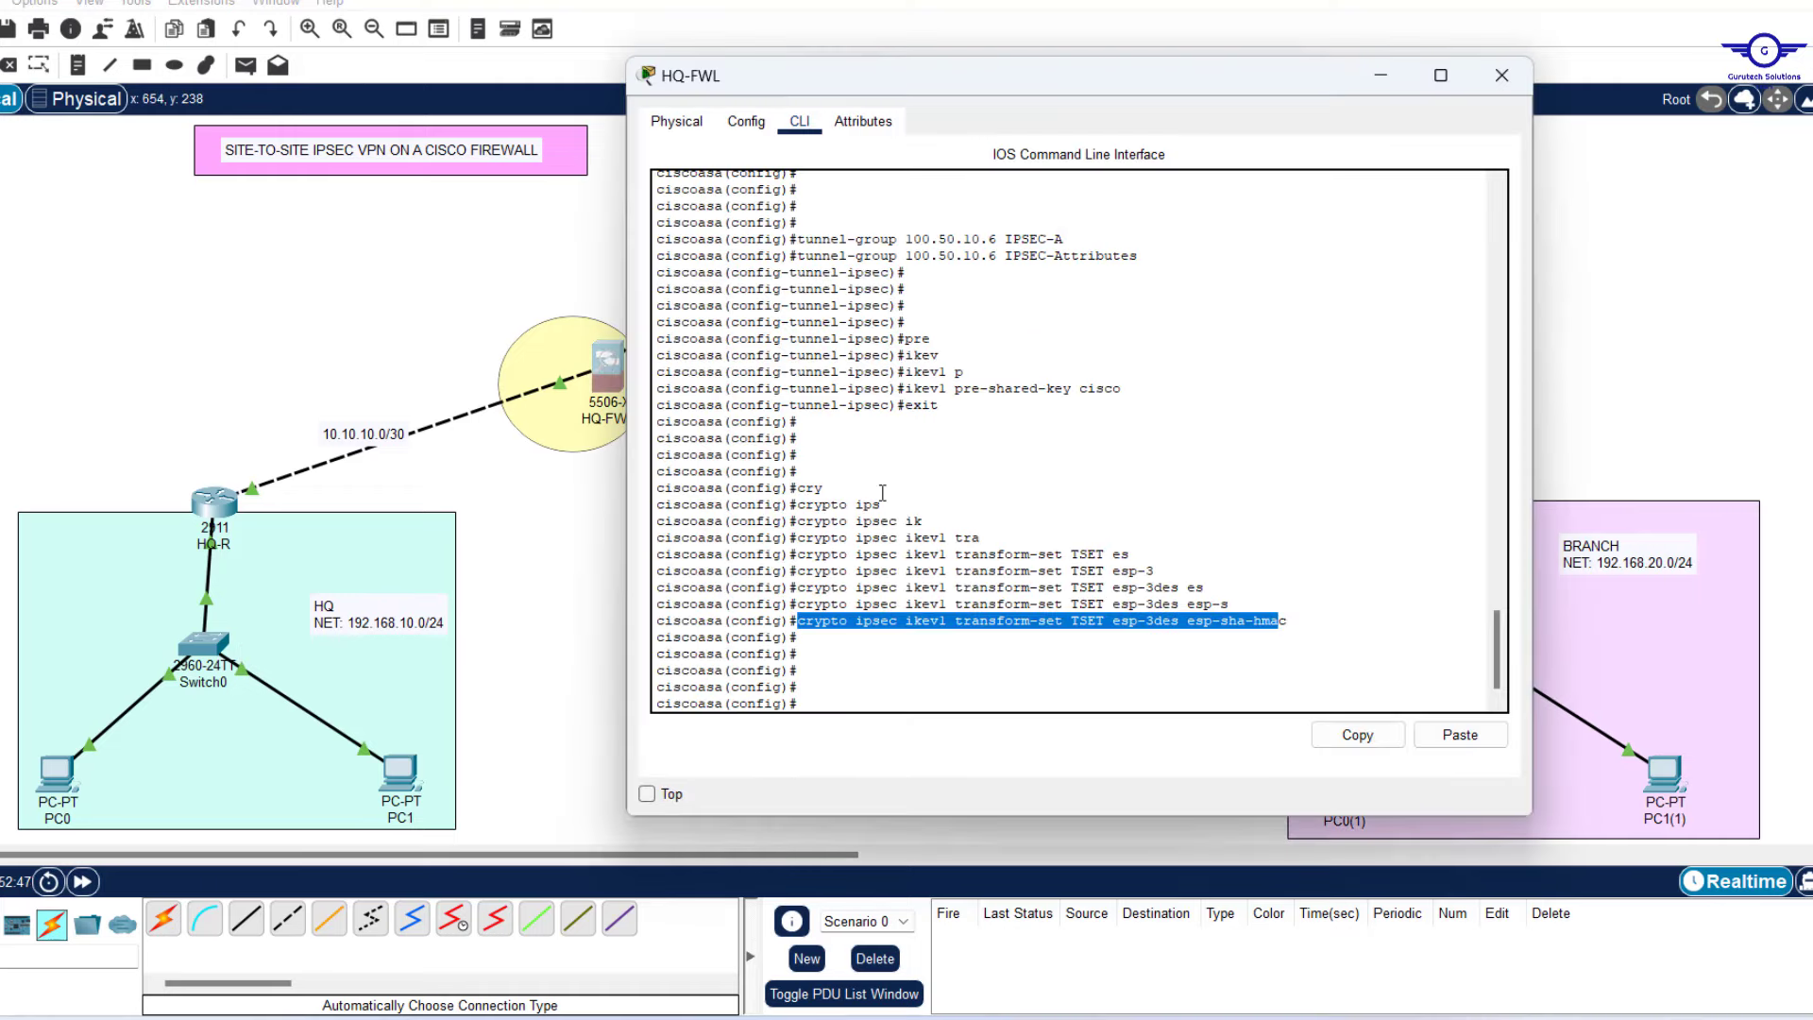
{"action": "left_click", "coordinate": [944, 666]}
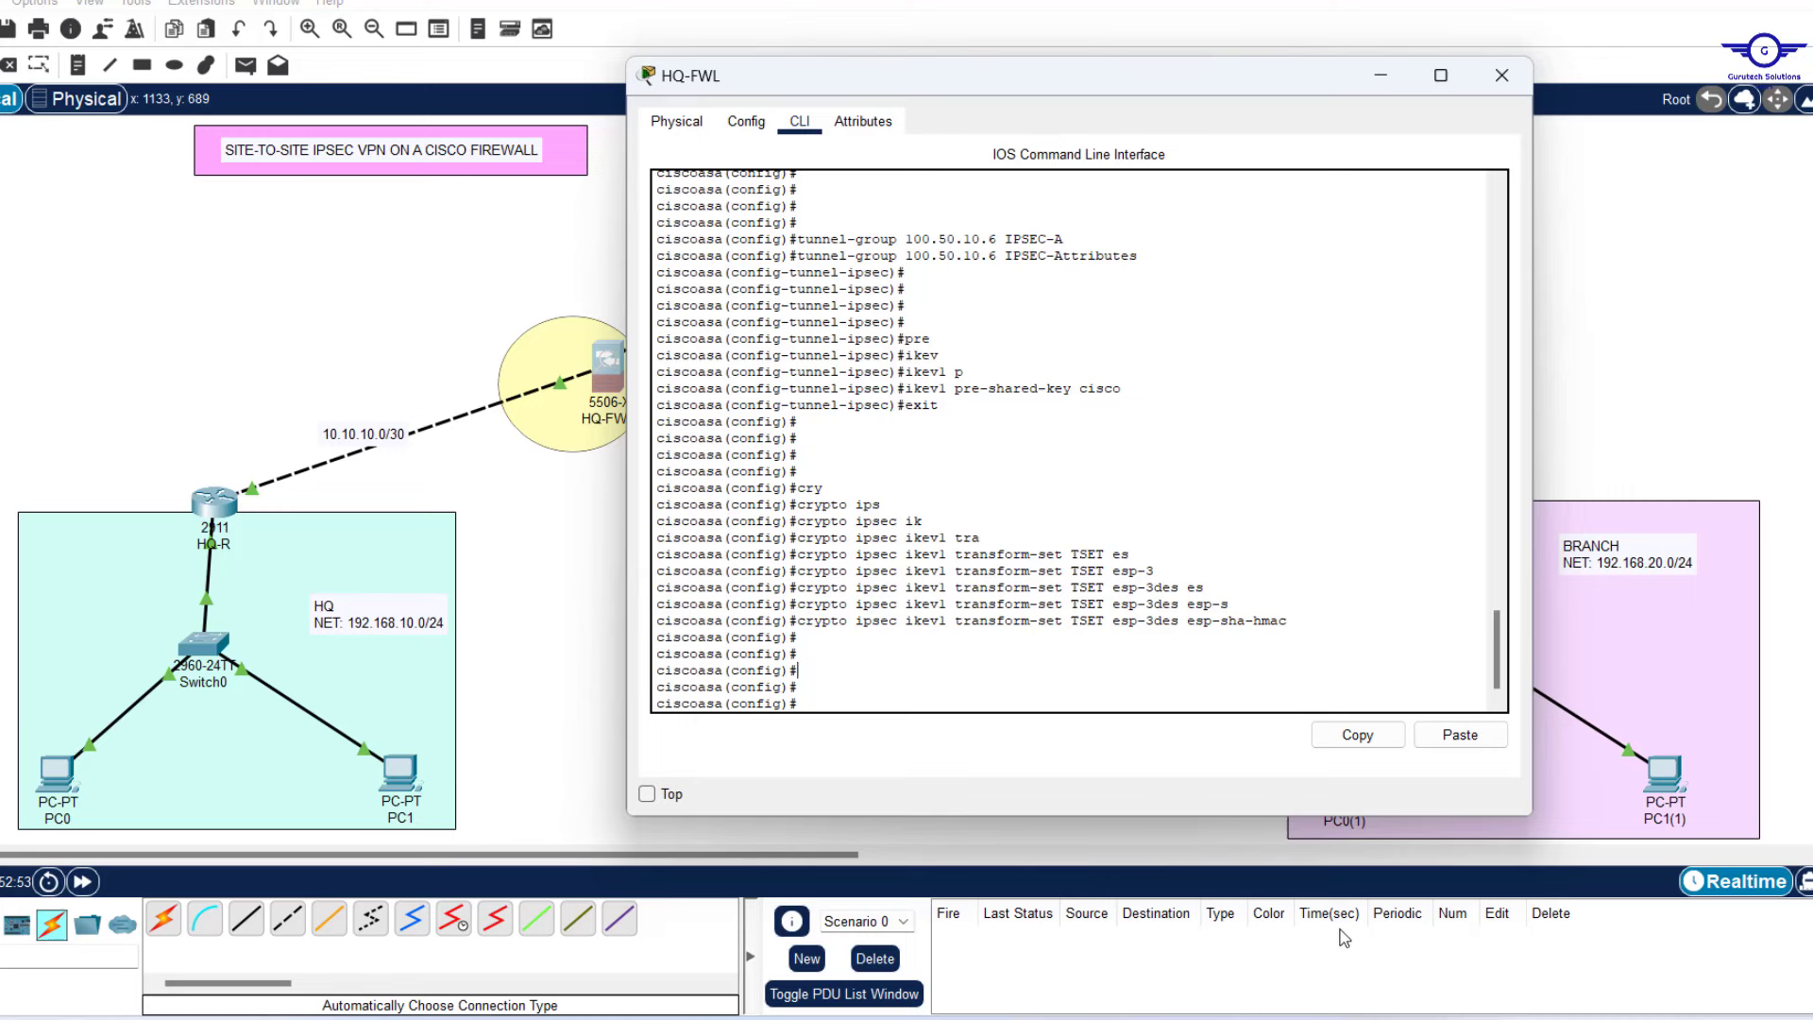
{"action": "type", "text": "access-l"}
{"action": "key", "text": "Tab"}
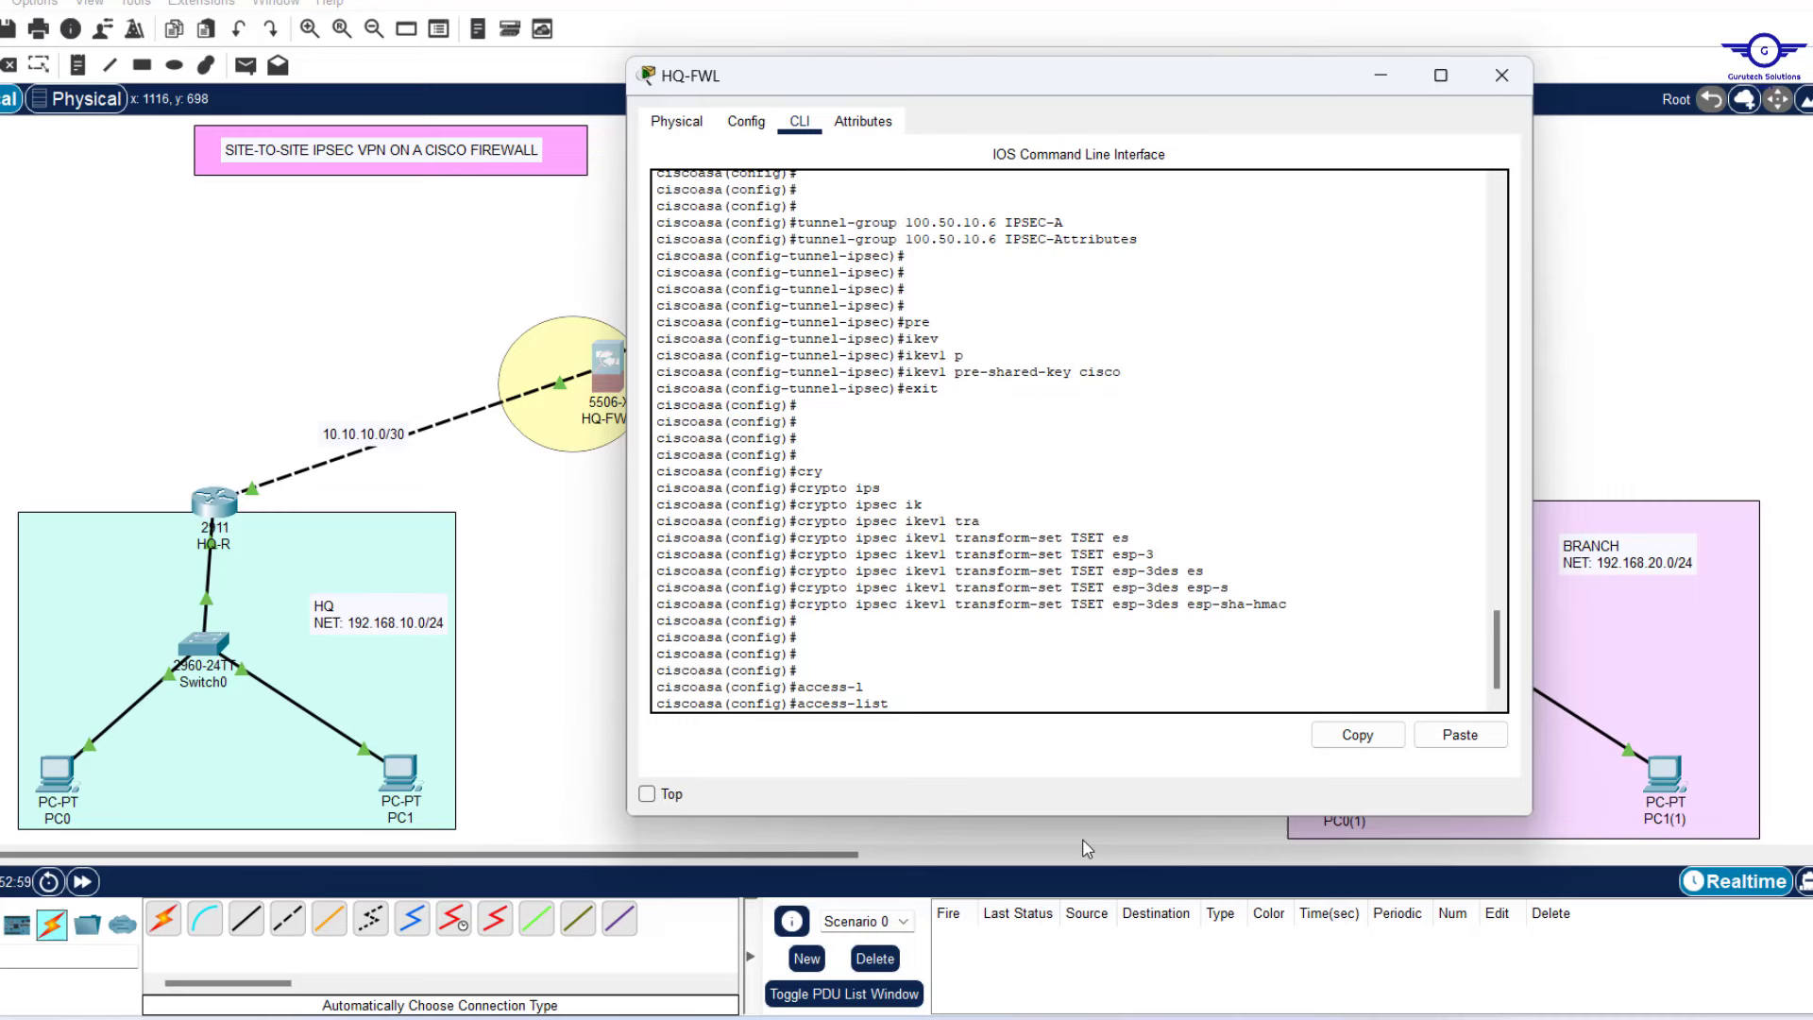
{"action": "type", "text": "VPN-ACL per"}
{"action": "key", "text": "Tab"}
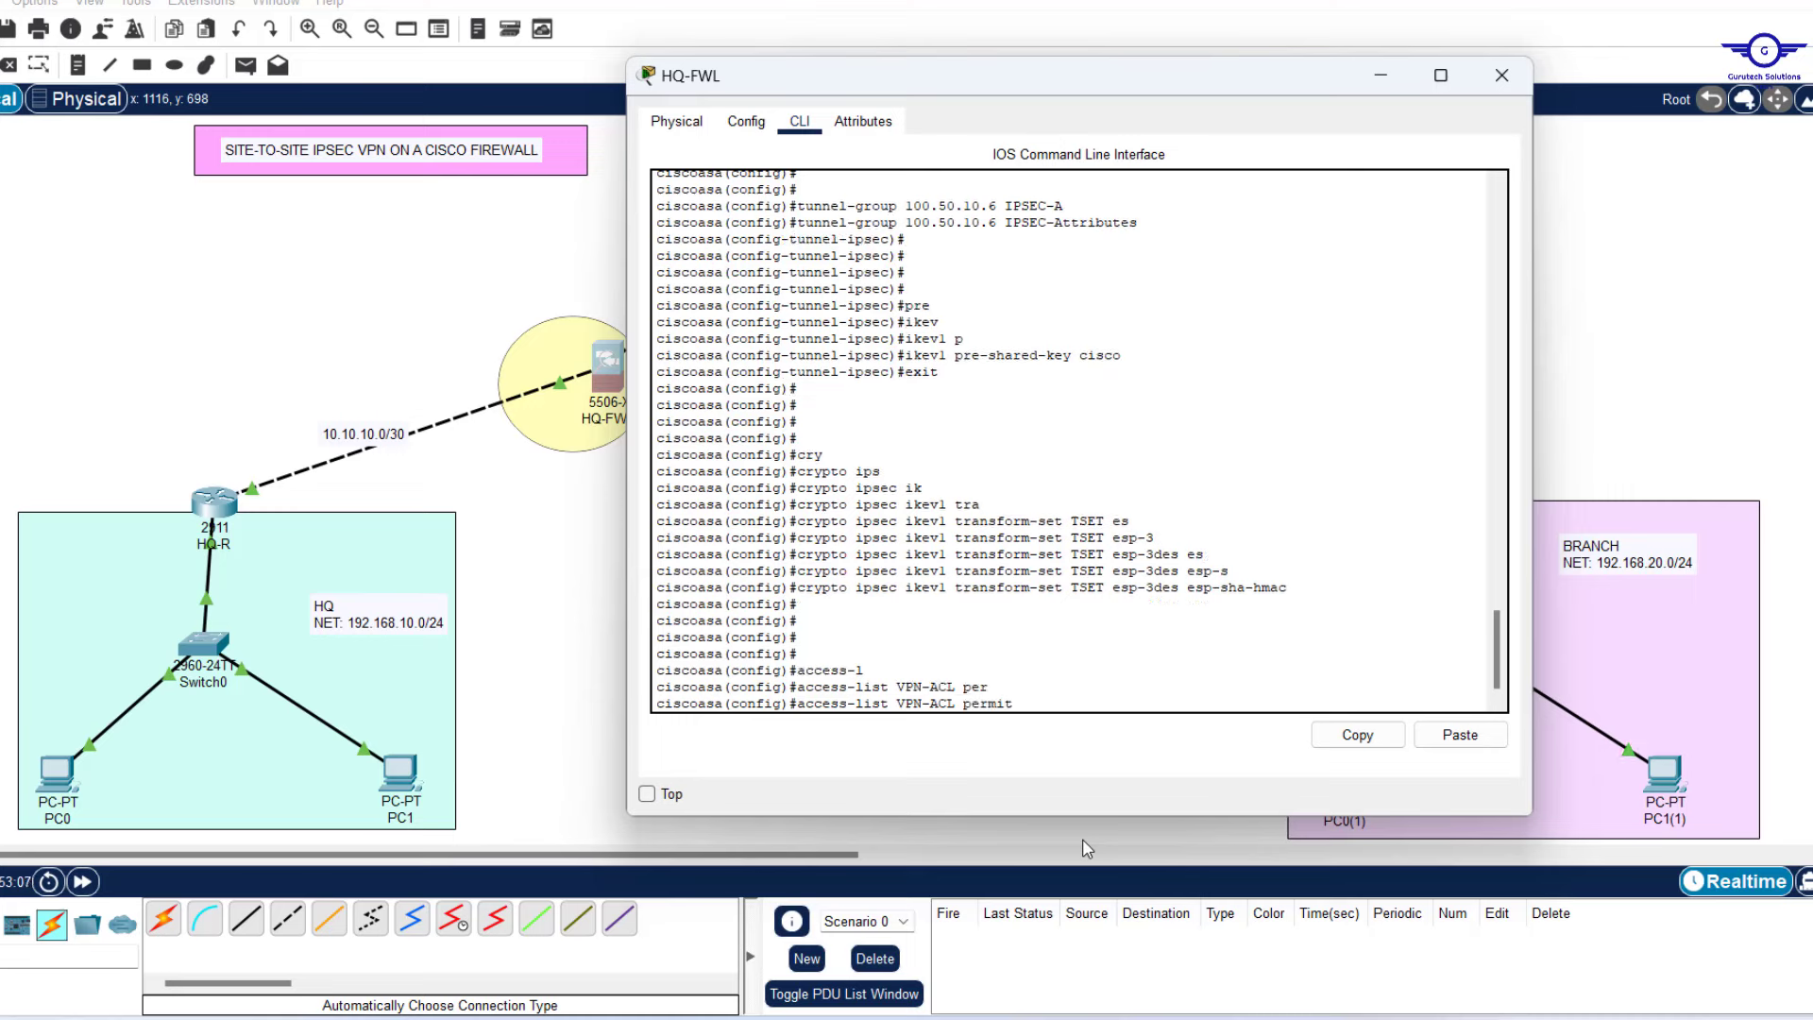
{"action": "type", "text": "?"}
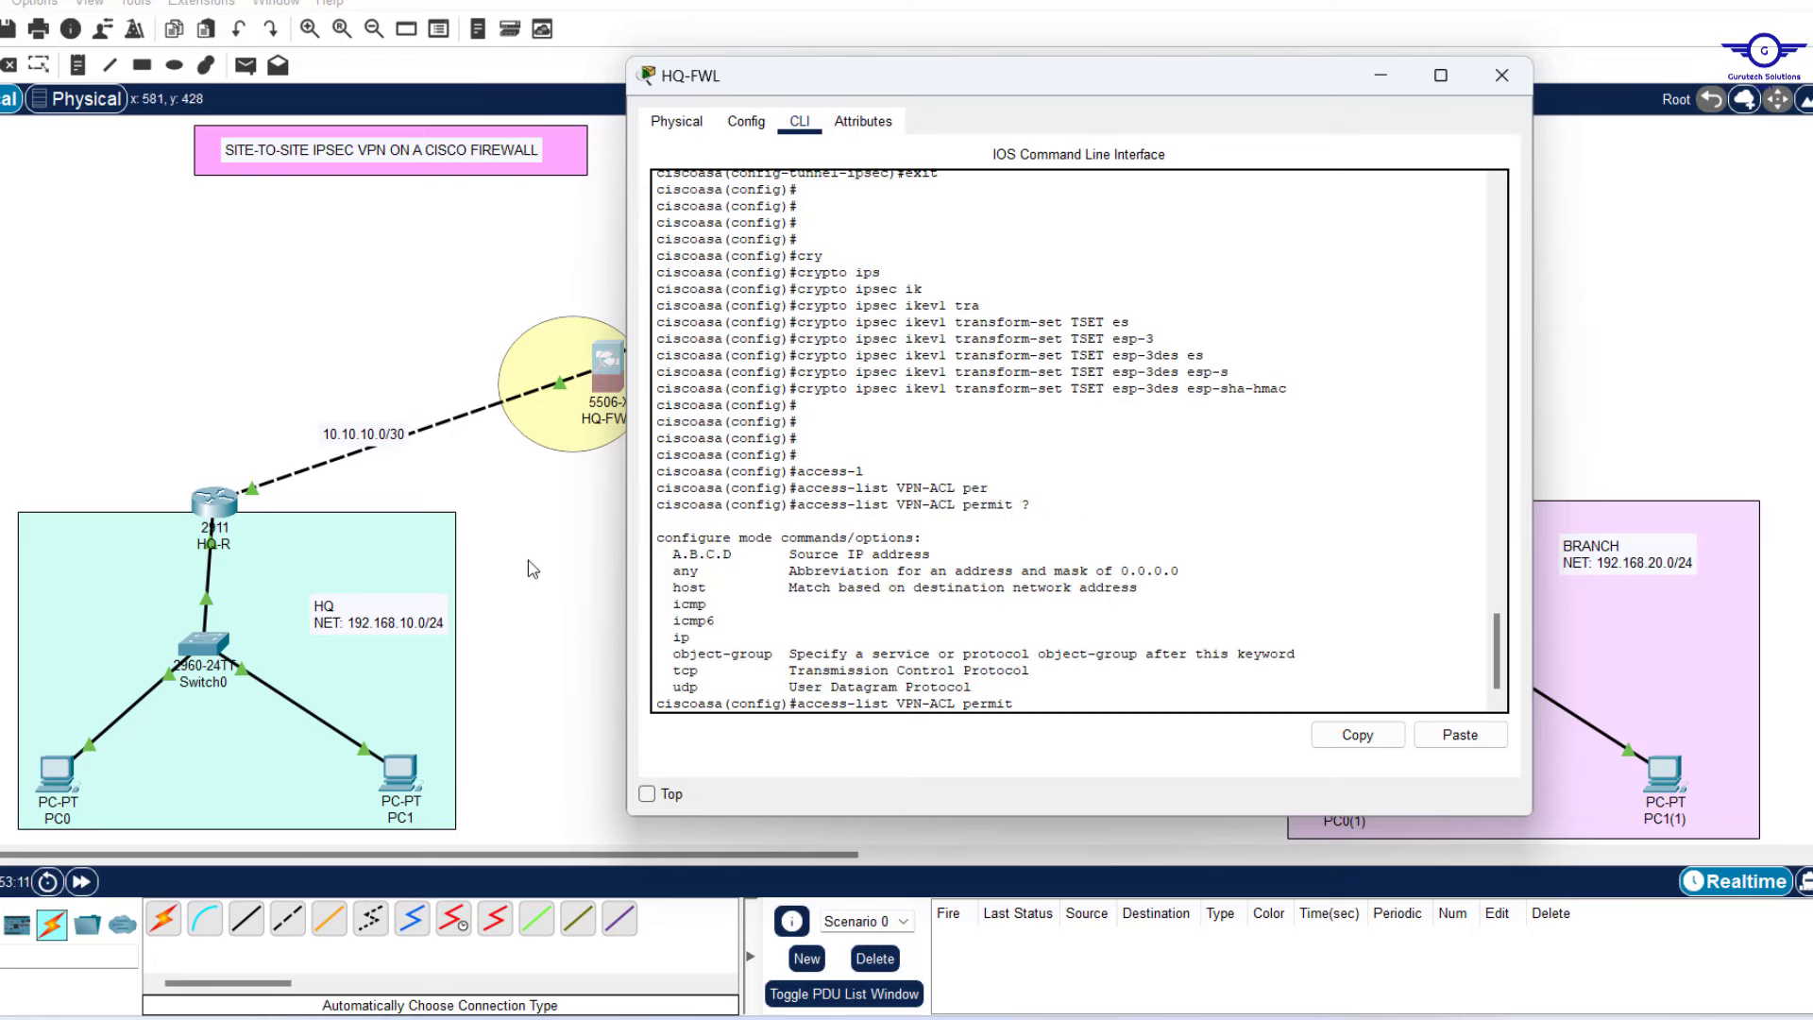
{"action": "type", "text": "192.168.10."}
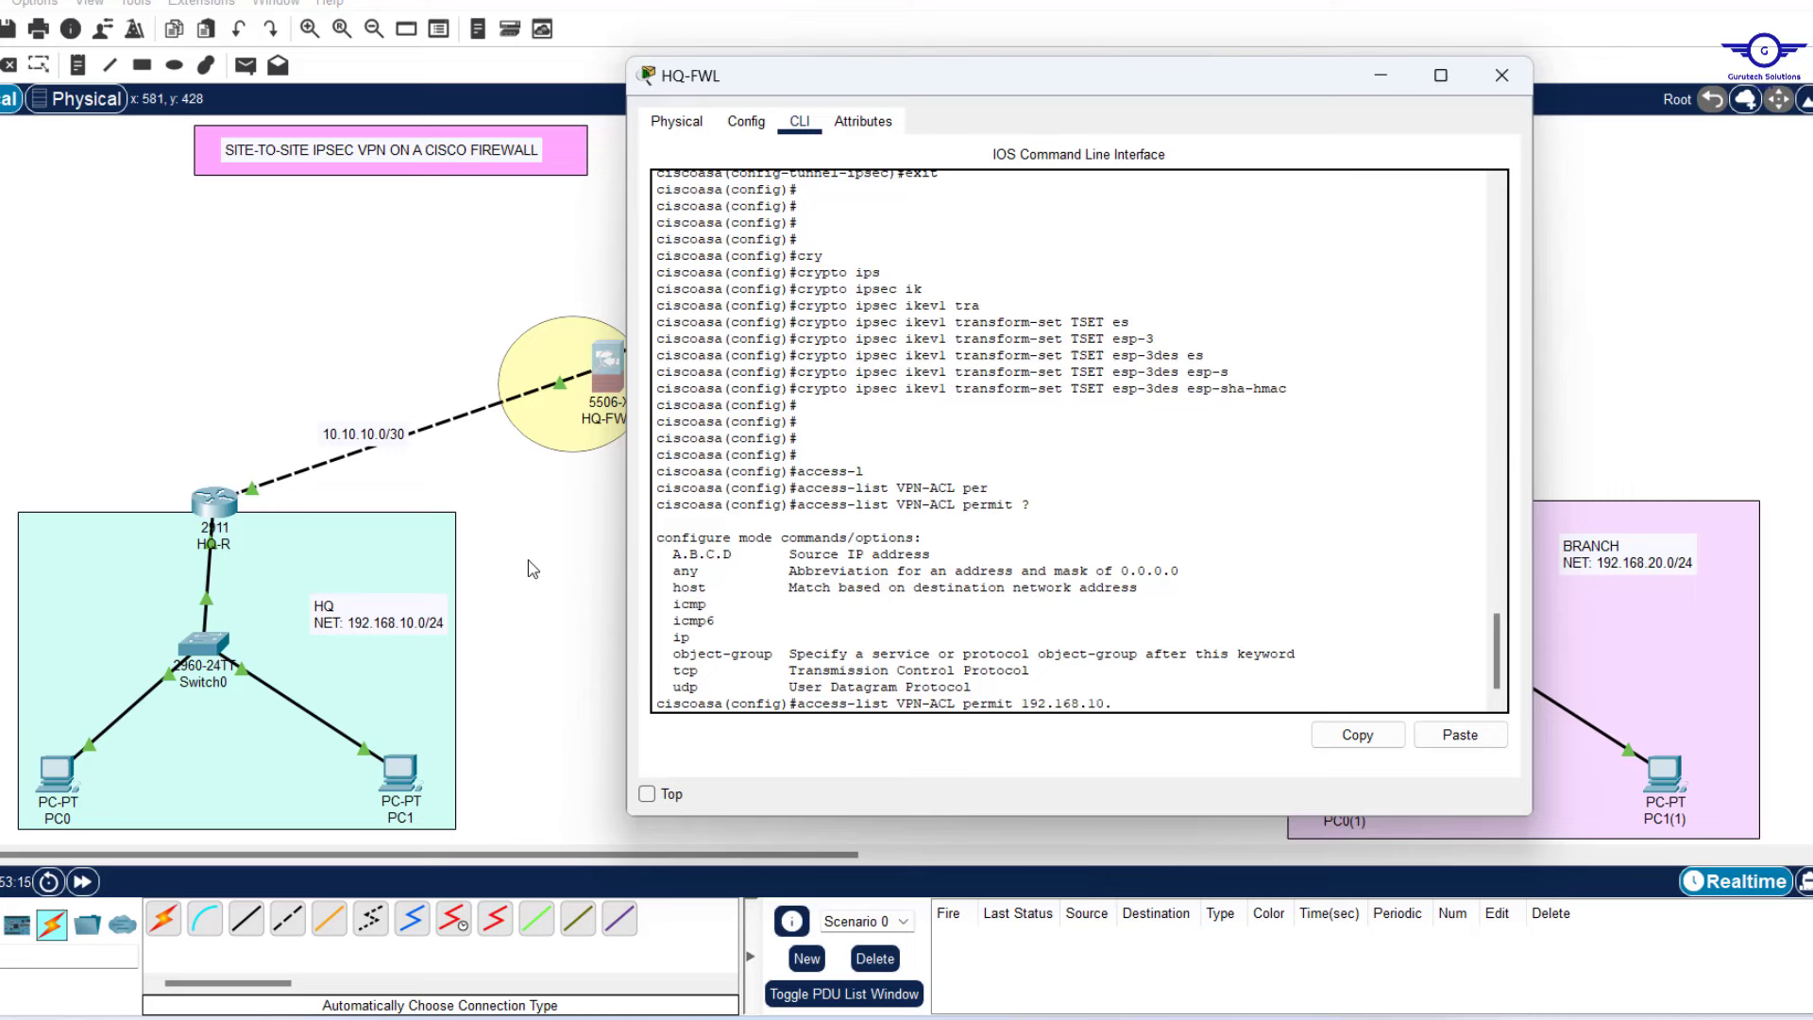
{"action": "type", "text": "0 255.255.255.0"}
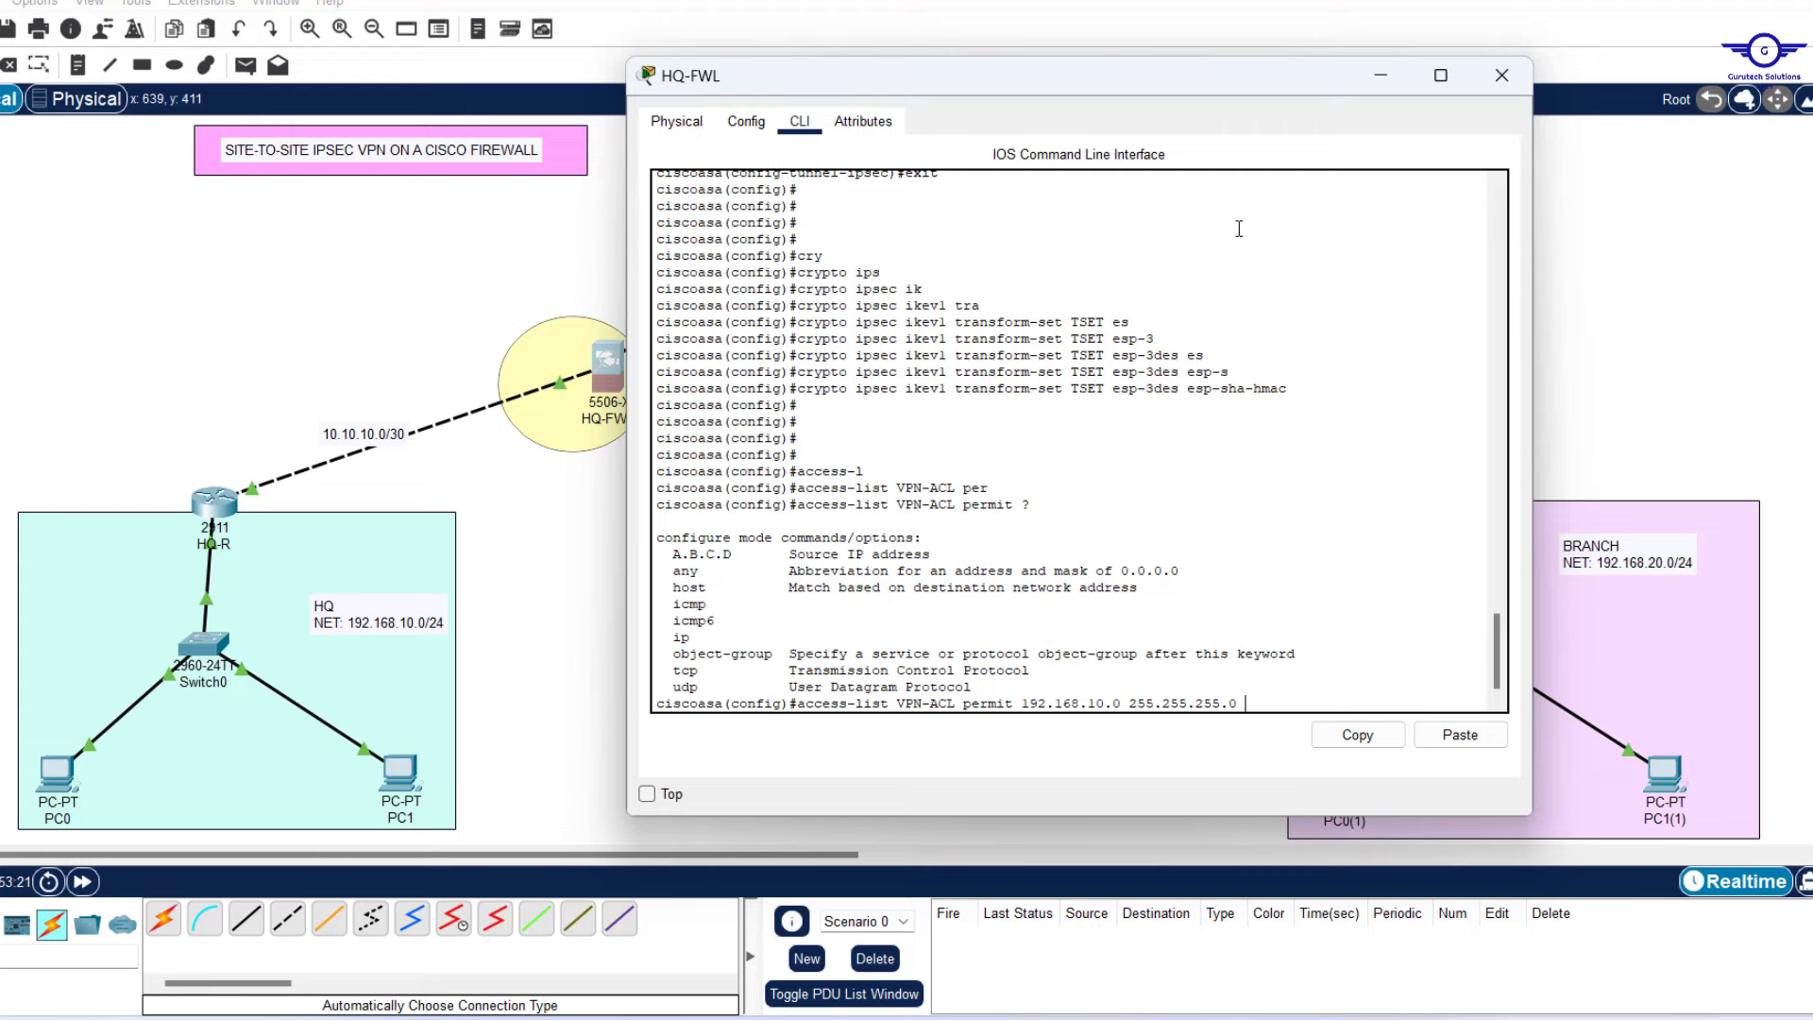
{"action": "left_click_drag", "start_coordinate": [1149, 78], "coordinate": [898, 112]}
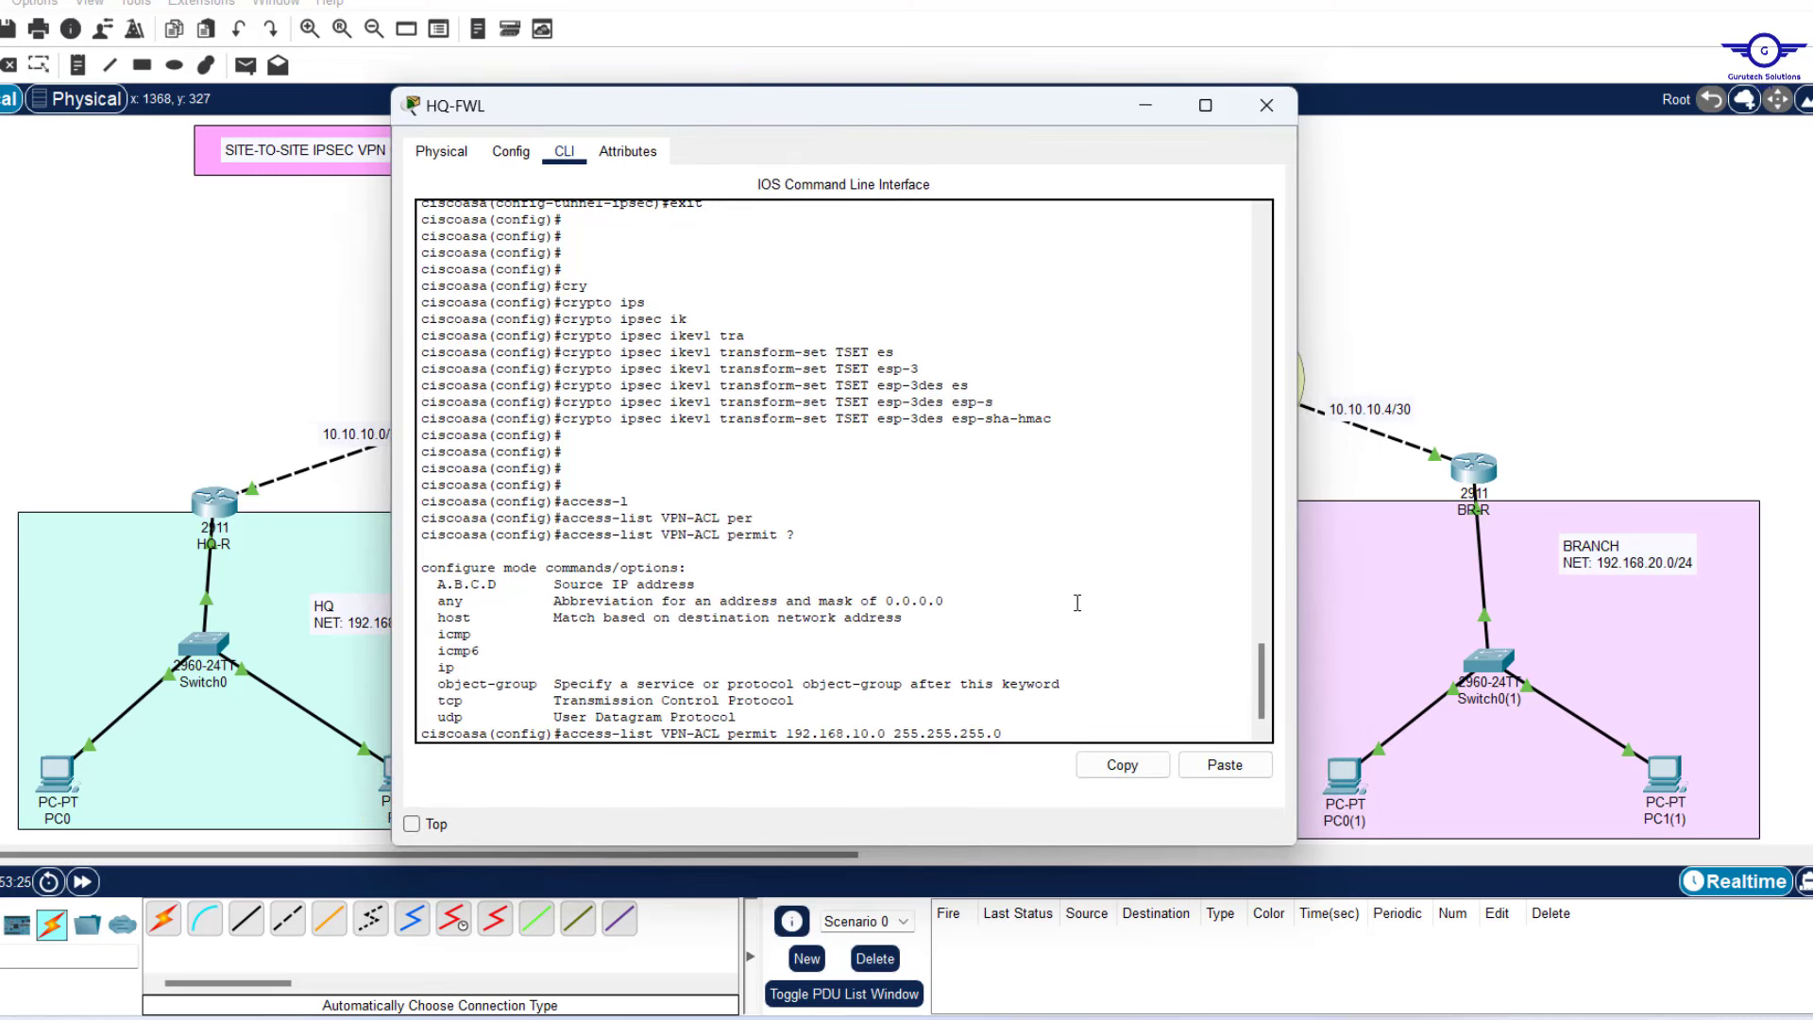
{"action": "type", "text": "192.168.20.0 255.255.255.0"}
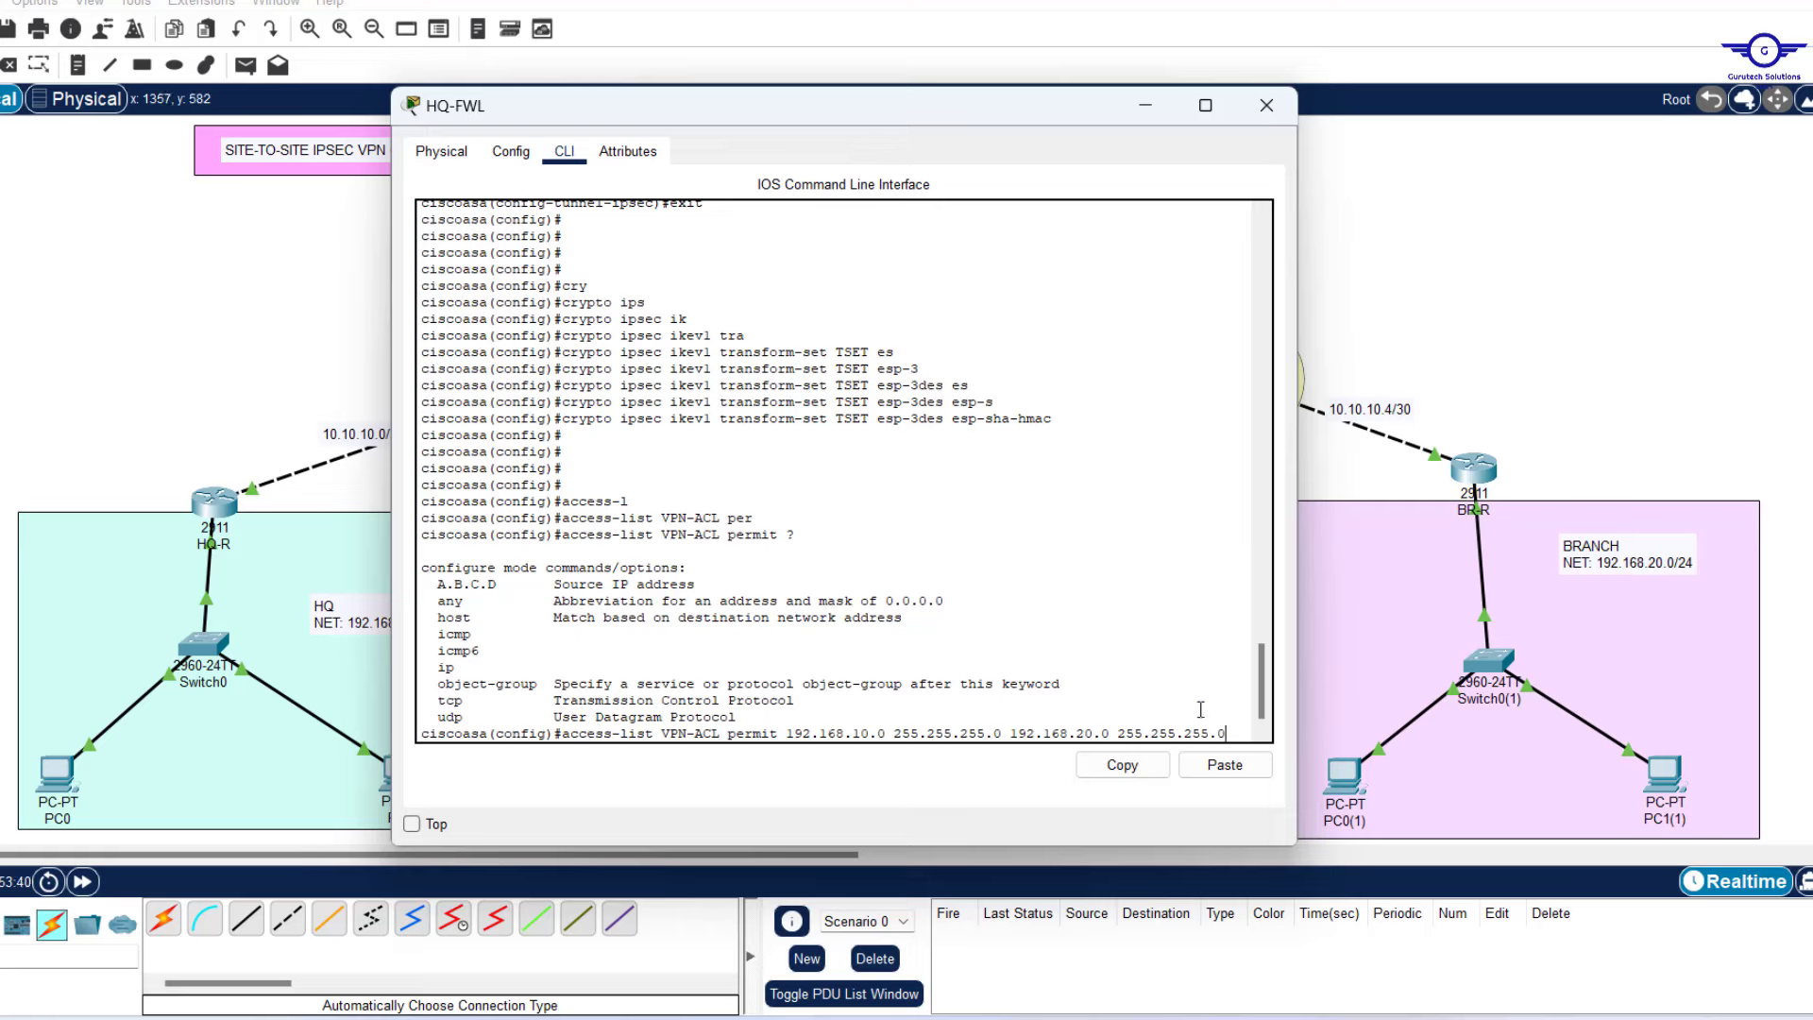
{"action": "left_click_drag", "start_coordinate": [1202, 734], "coordinate": [791, 739]}
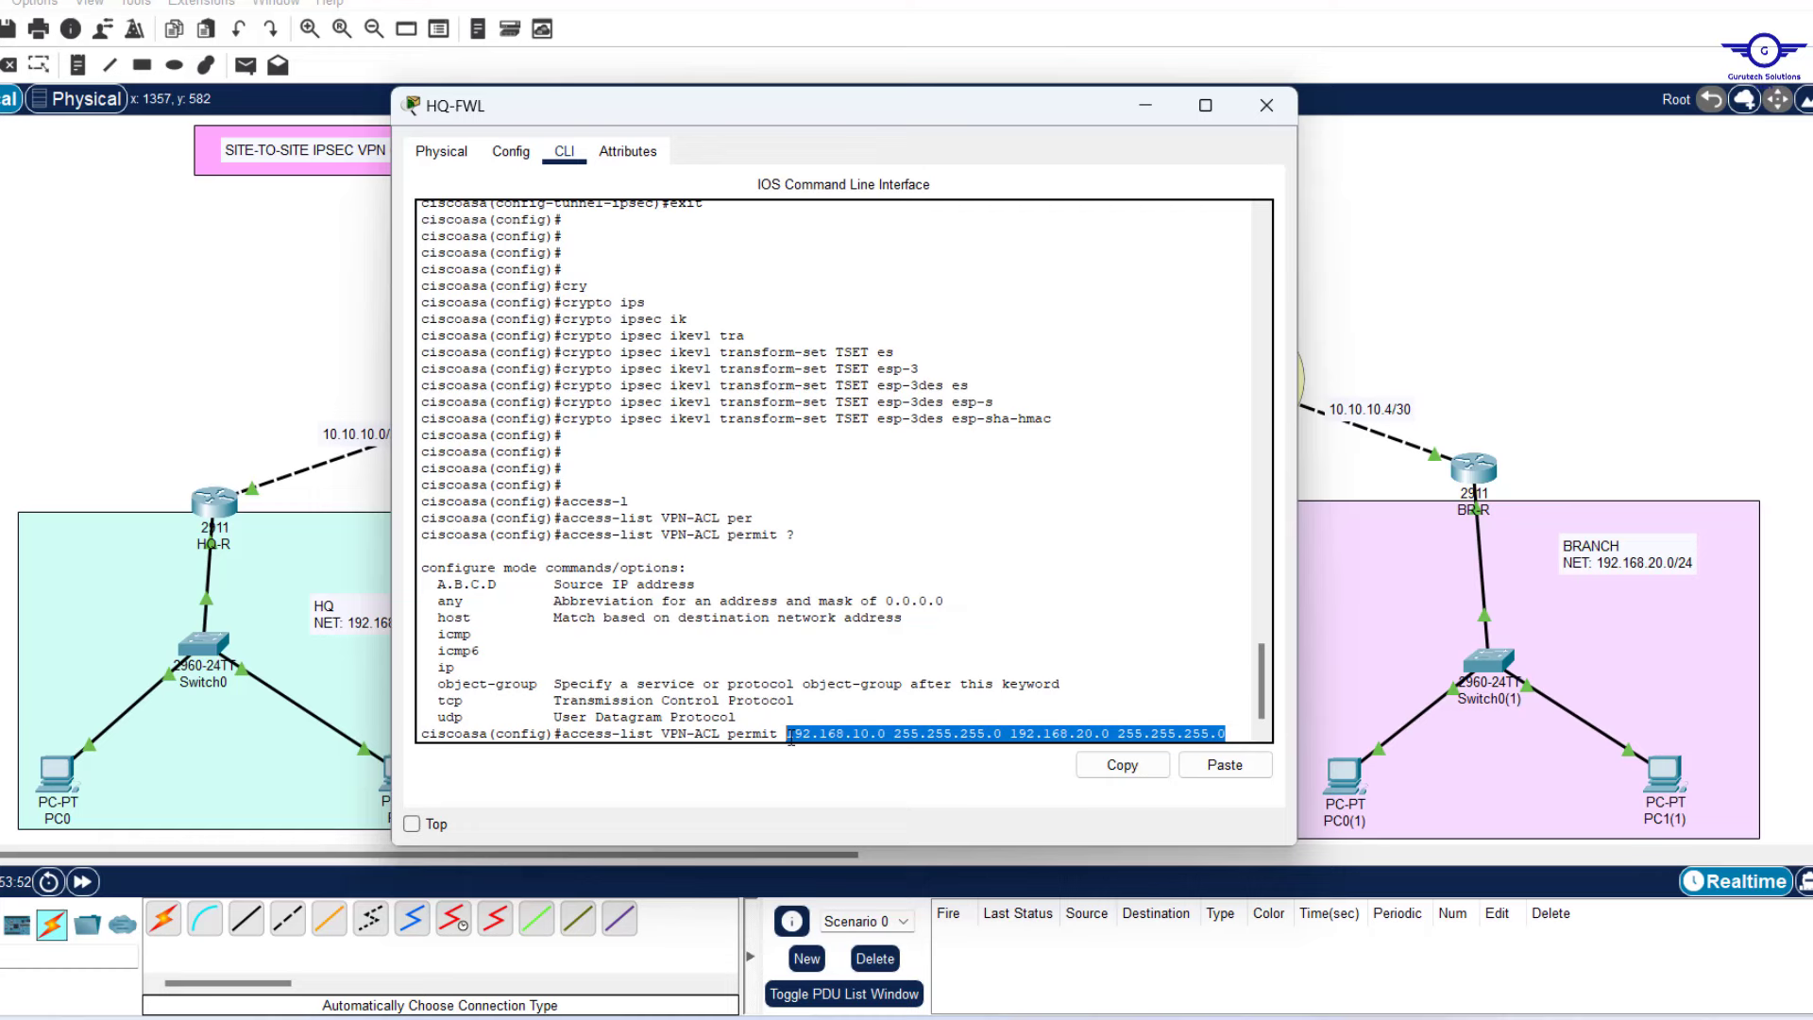
{"action": "key", "text": "Return"}
{"action": "key", "text": "Return"}
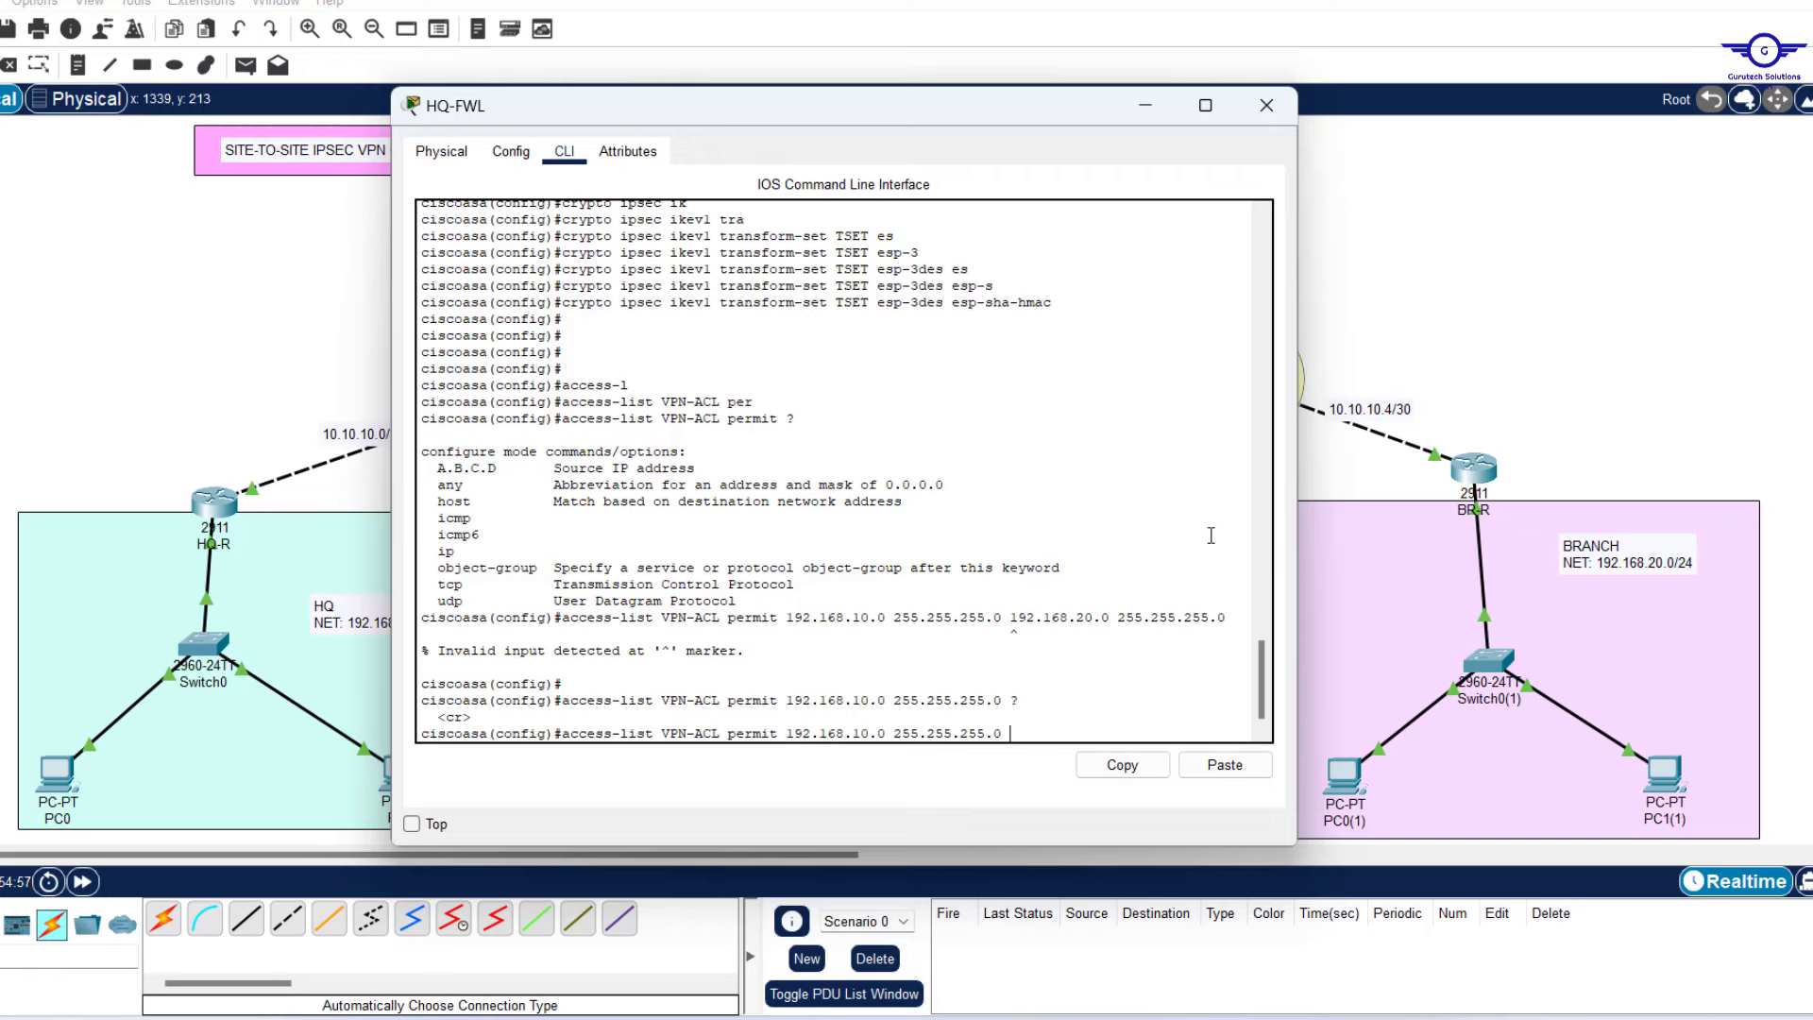
Fix the rejected access list by inserting the ip protocol and resubmit it successfully.
{"action": "key", "text": "Up"}
{"action": "key", "text": "Down"}
{"action": "key", "text": "Down"}
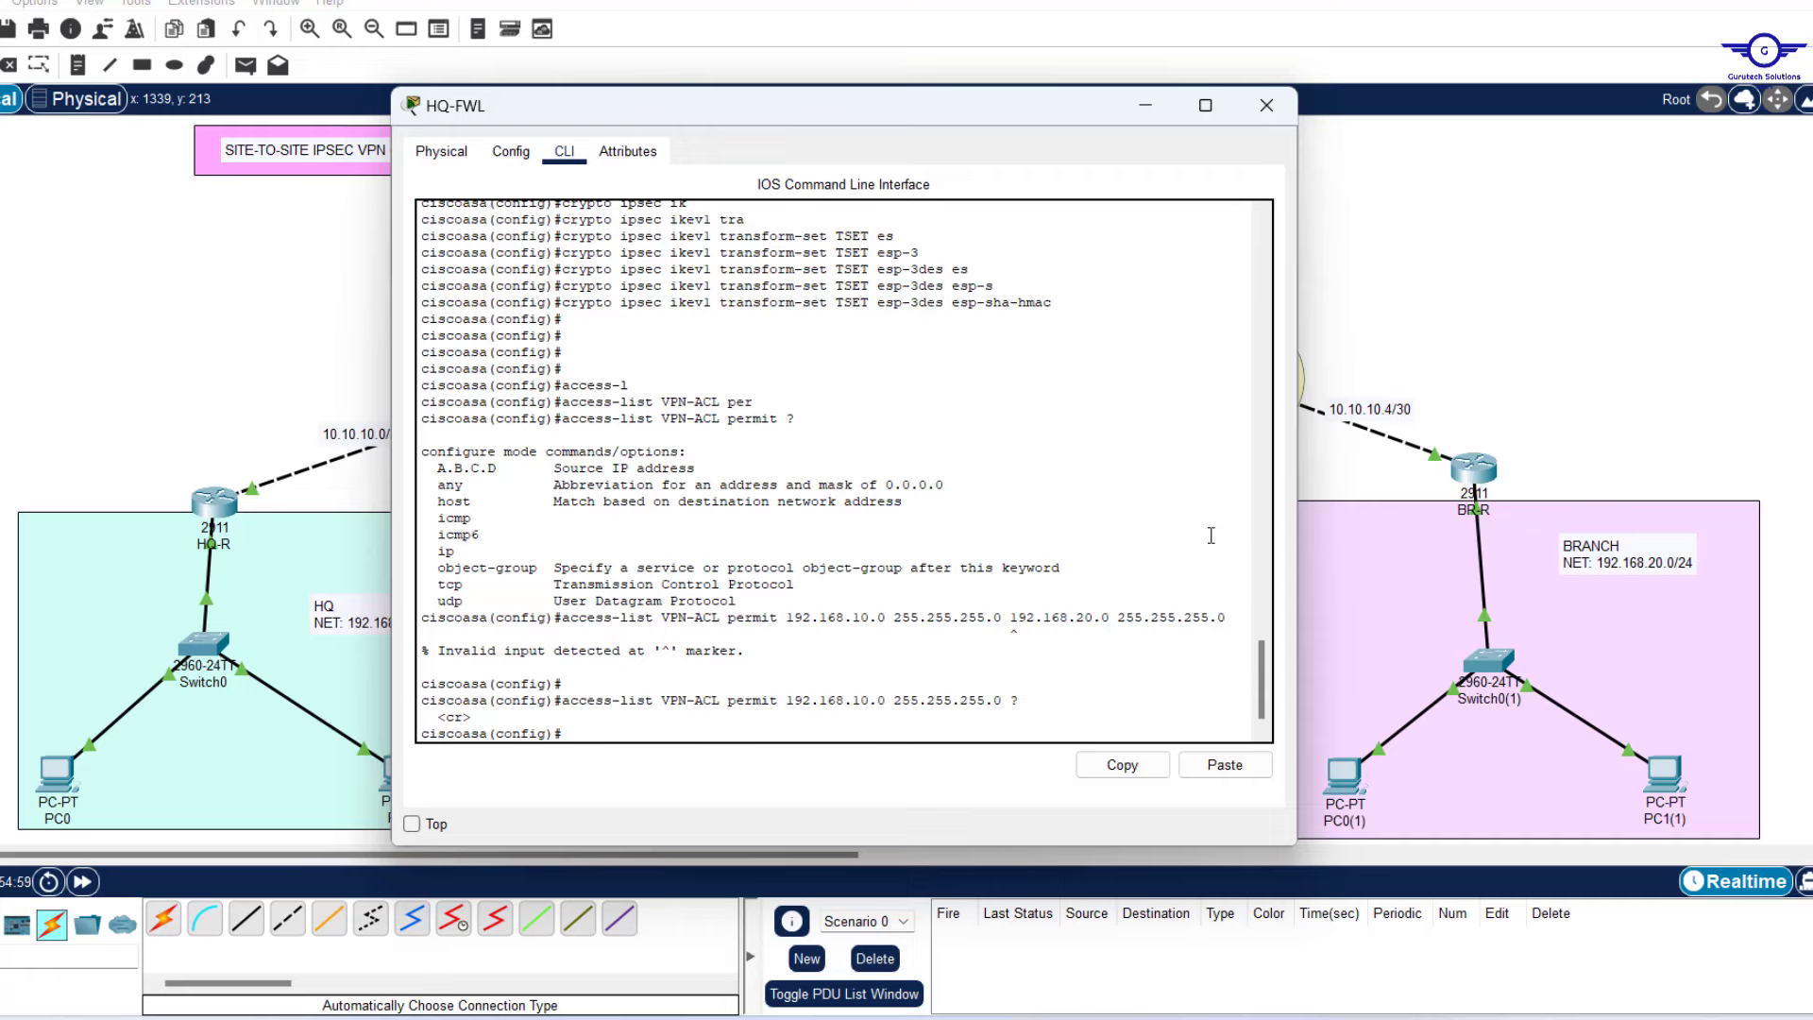
{"action": "key", "text": "Up"}
{"action": "key", "text": "Return"}
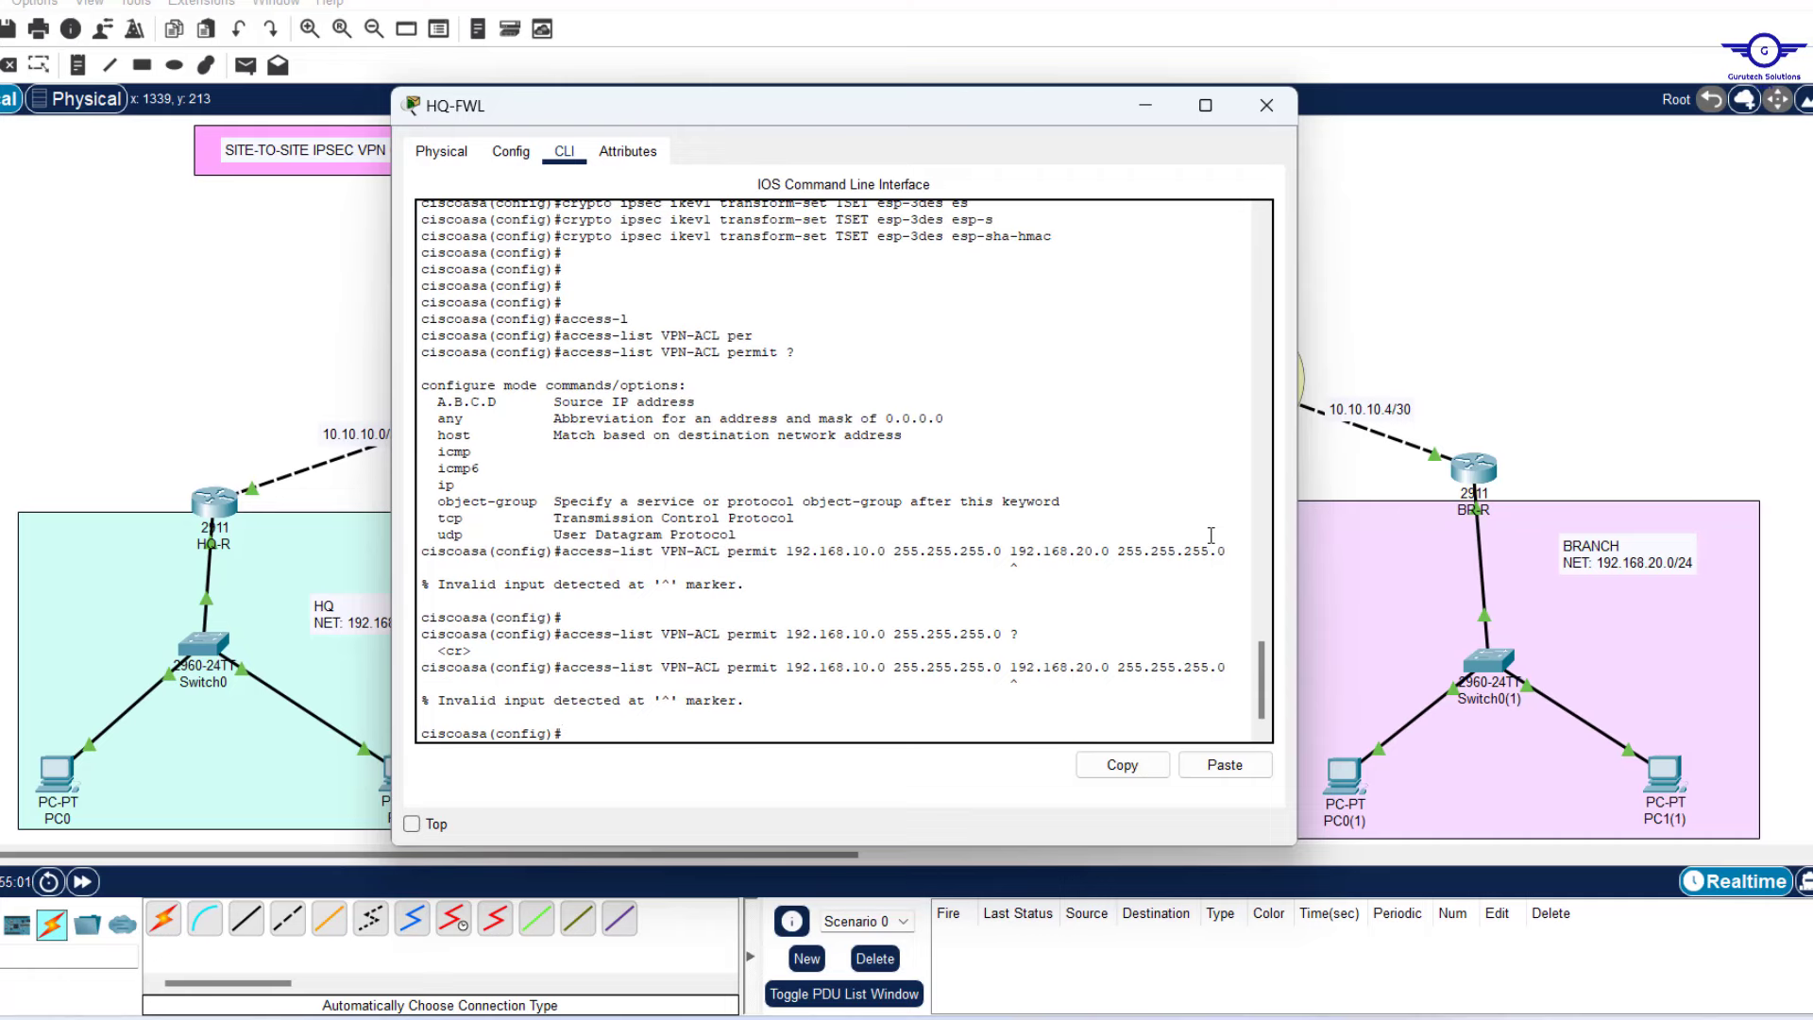
{"action": "key", "text": "Up"}
{"action": "key", "text": "Left"}
{"action": "key", "text": "Left"}
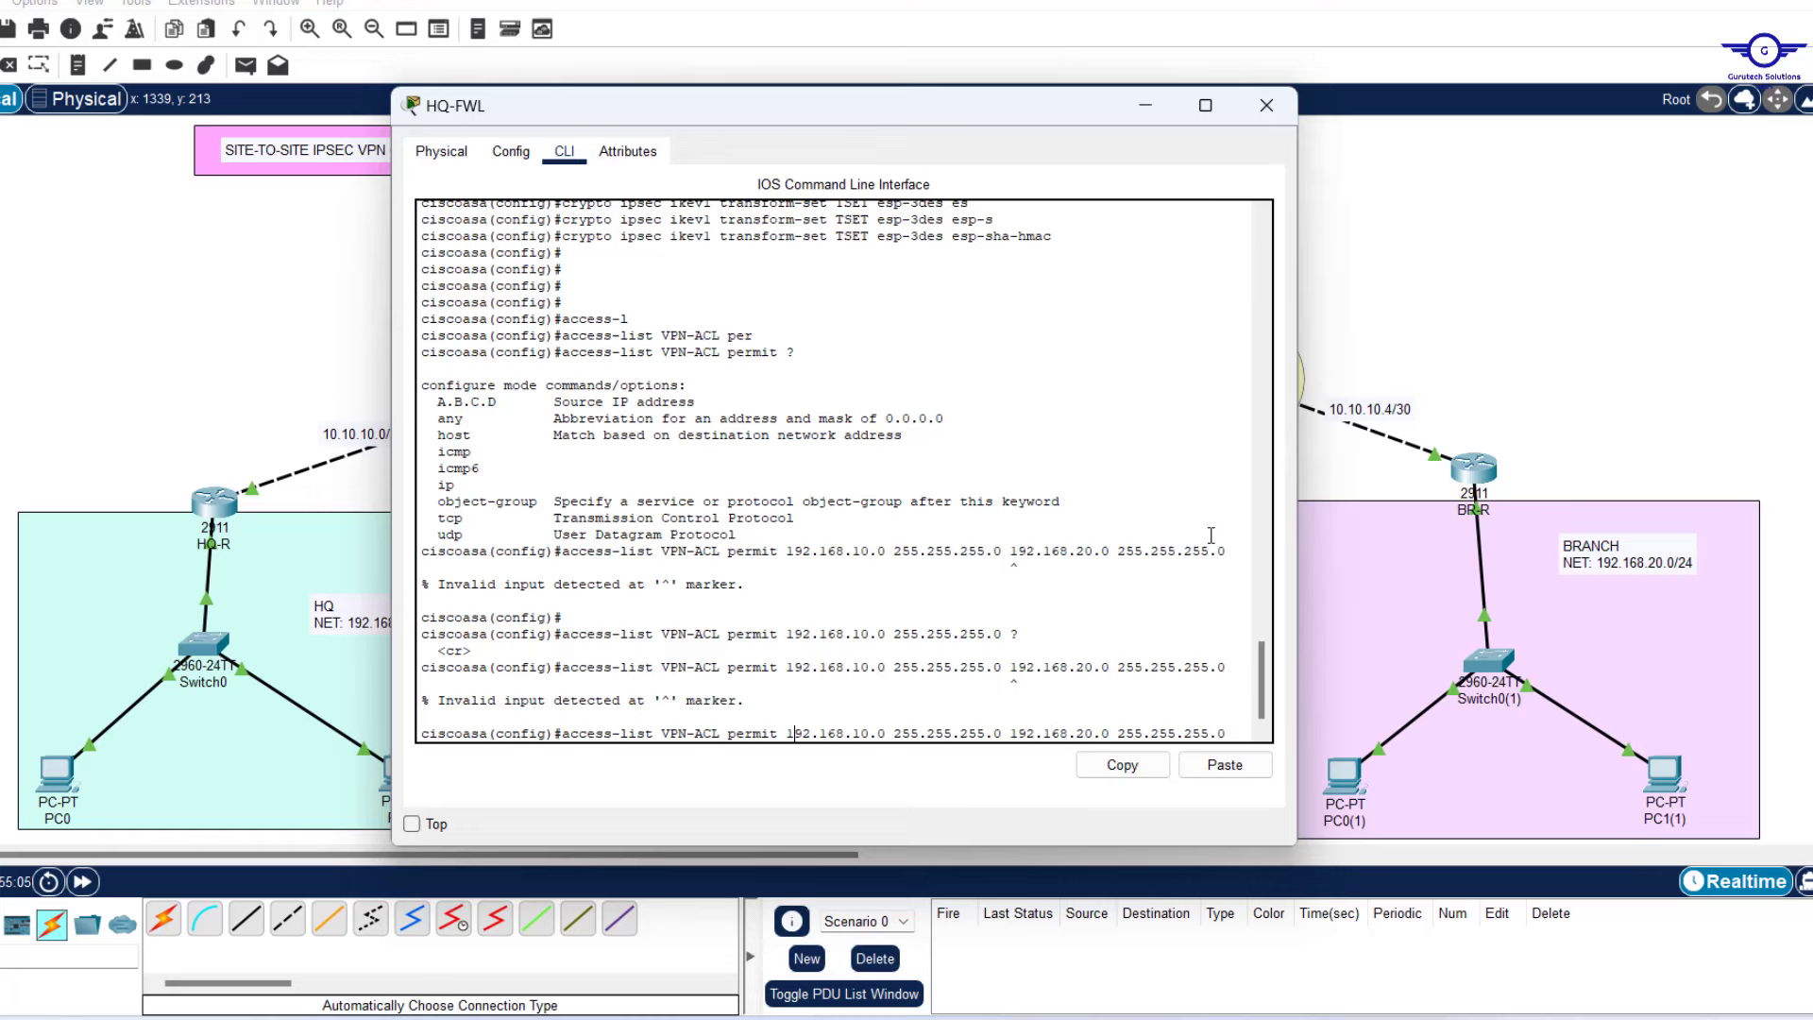
{"action": "type", "text": "ip"}
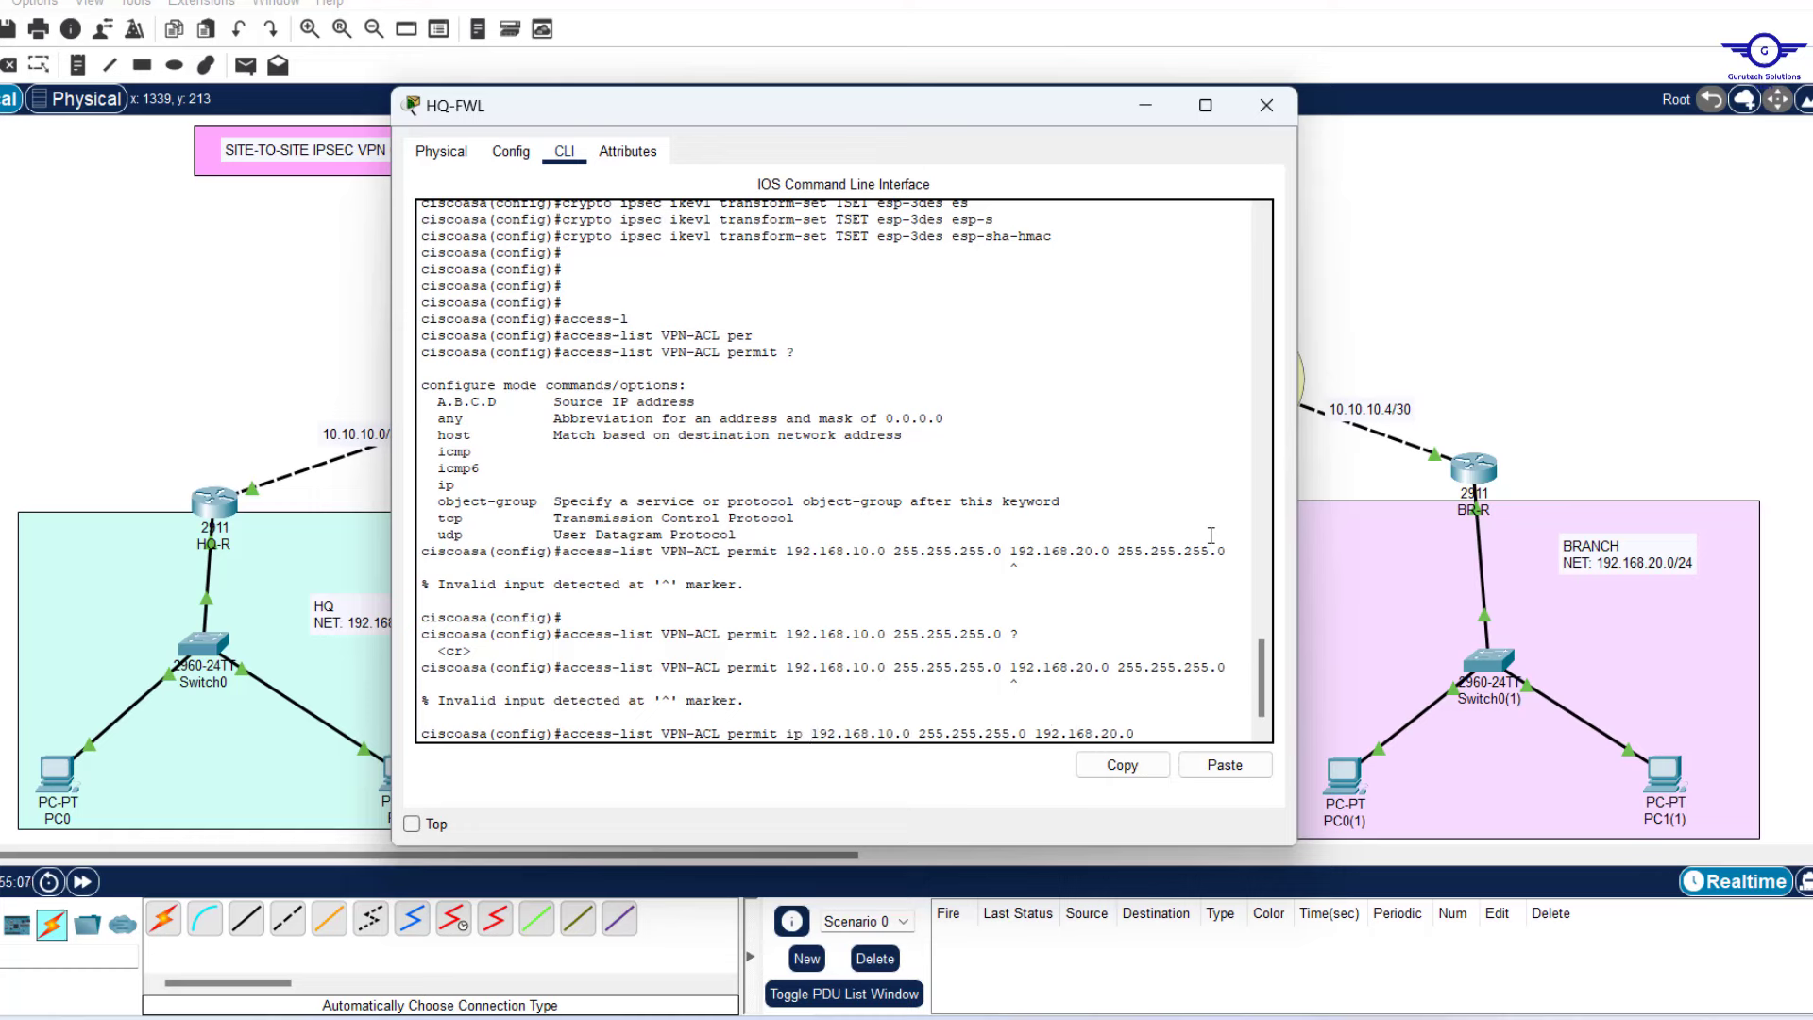
{"action": "key", "text": "Return"}
{"action": "key", "text": "Return"}
{"action": "key", "text": "Return"}
{"action": "key", "text": "Return"}
{"action": "key", "text": "Return"}
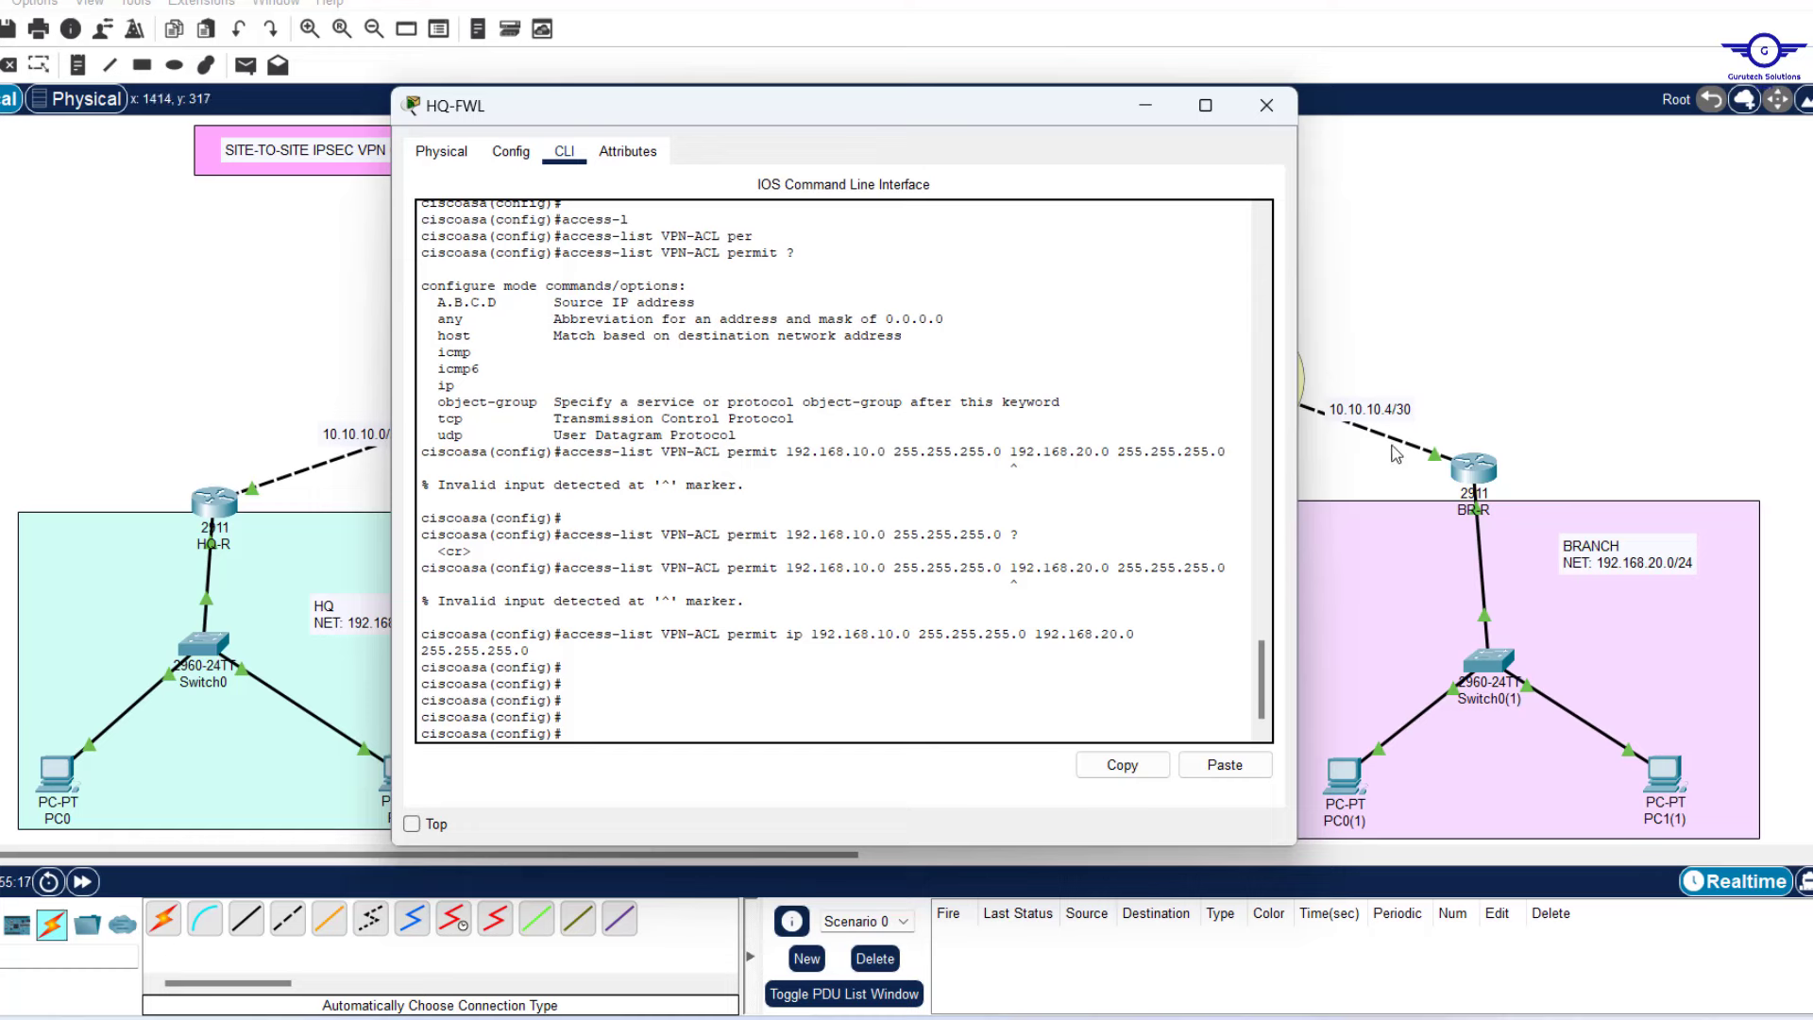
Add a '- Create crypto map' bullet after the ACL line in the notes.
{"action": "left_click", "coordinate": [1182, 1018]}
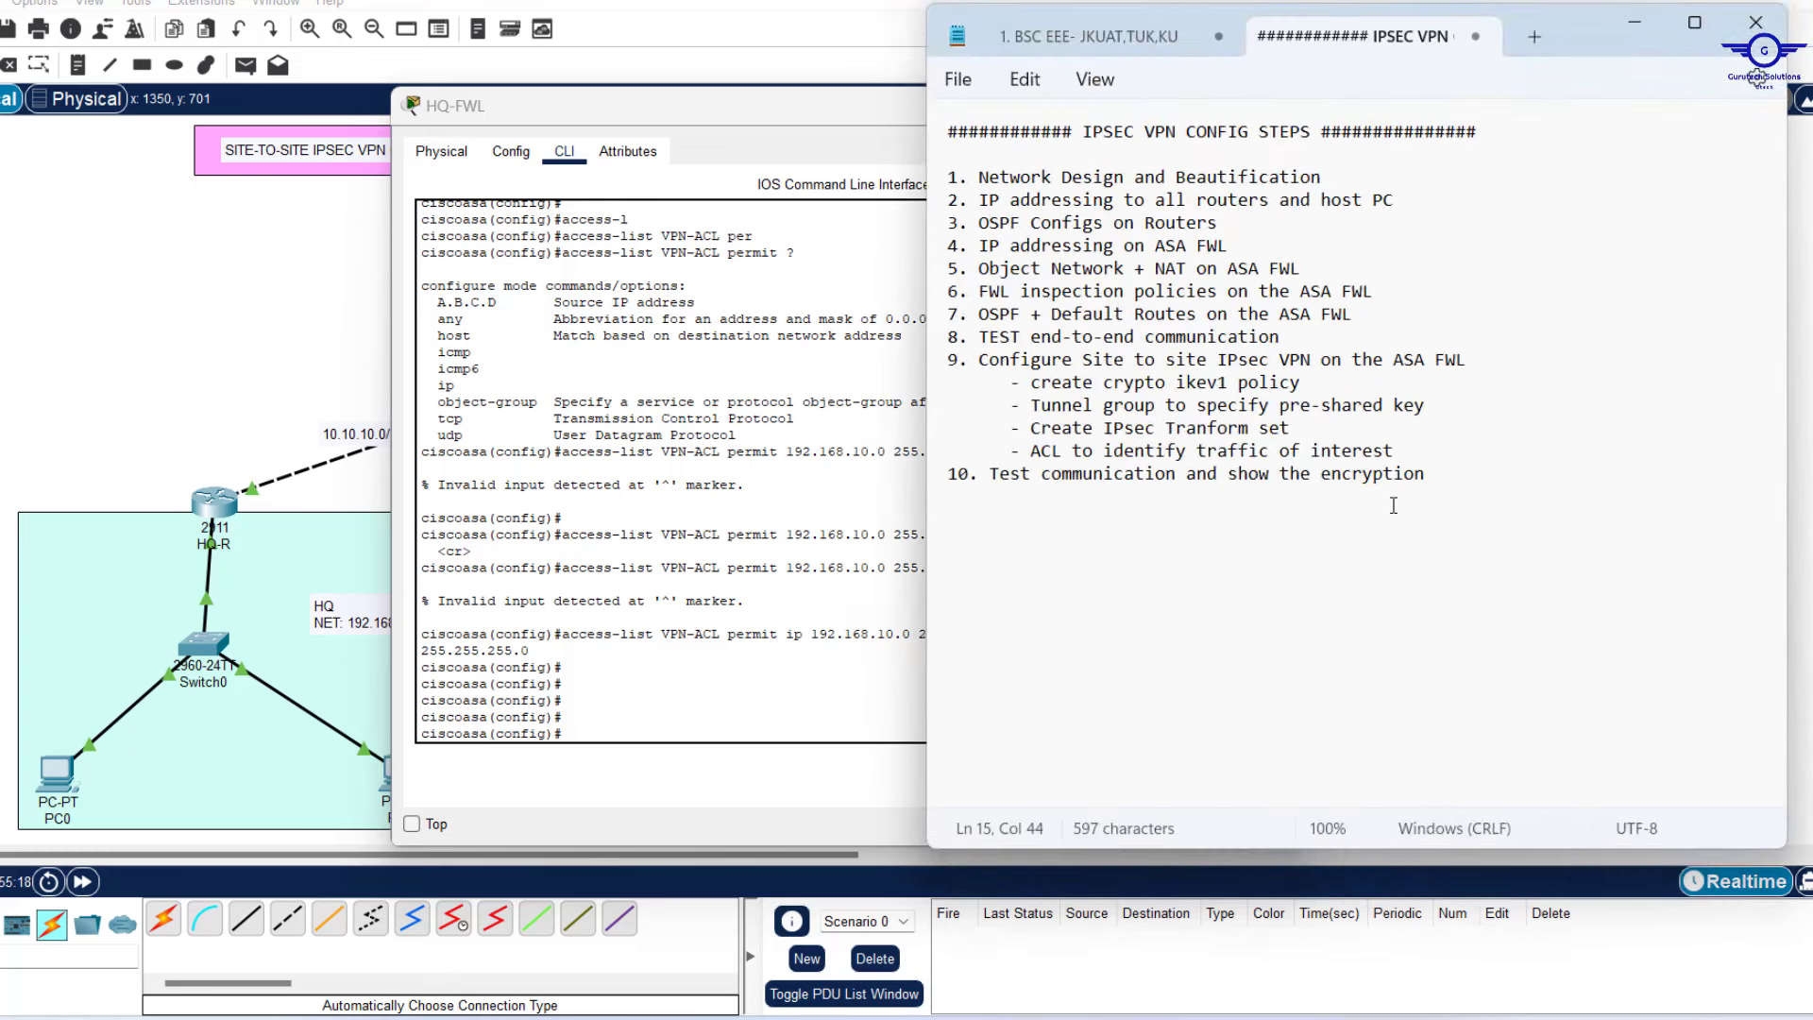
{"action": "key", "text": "Return"}
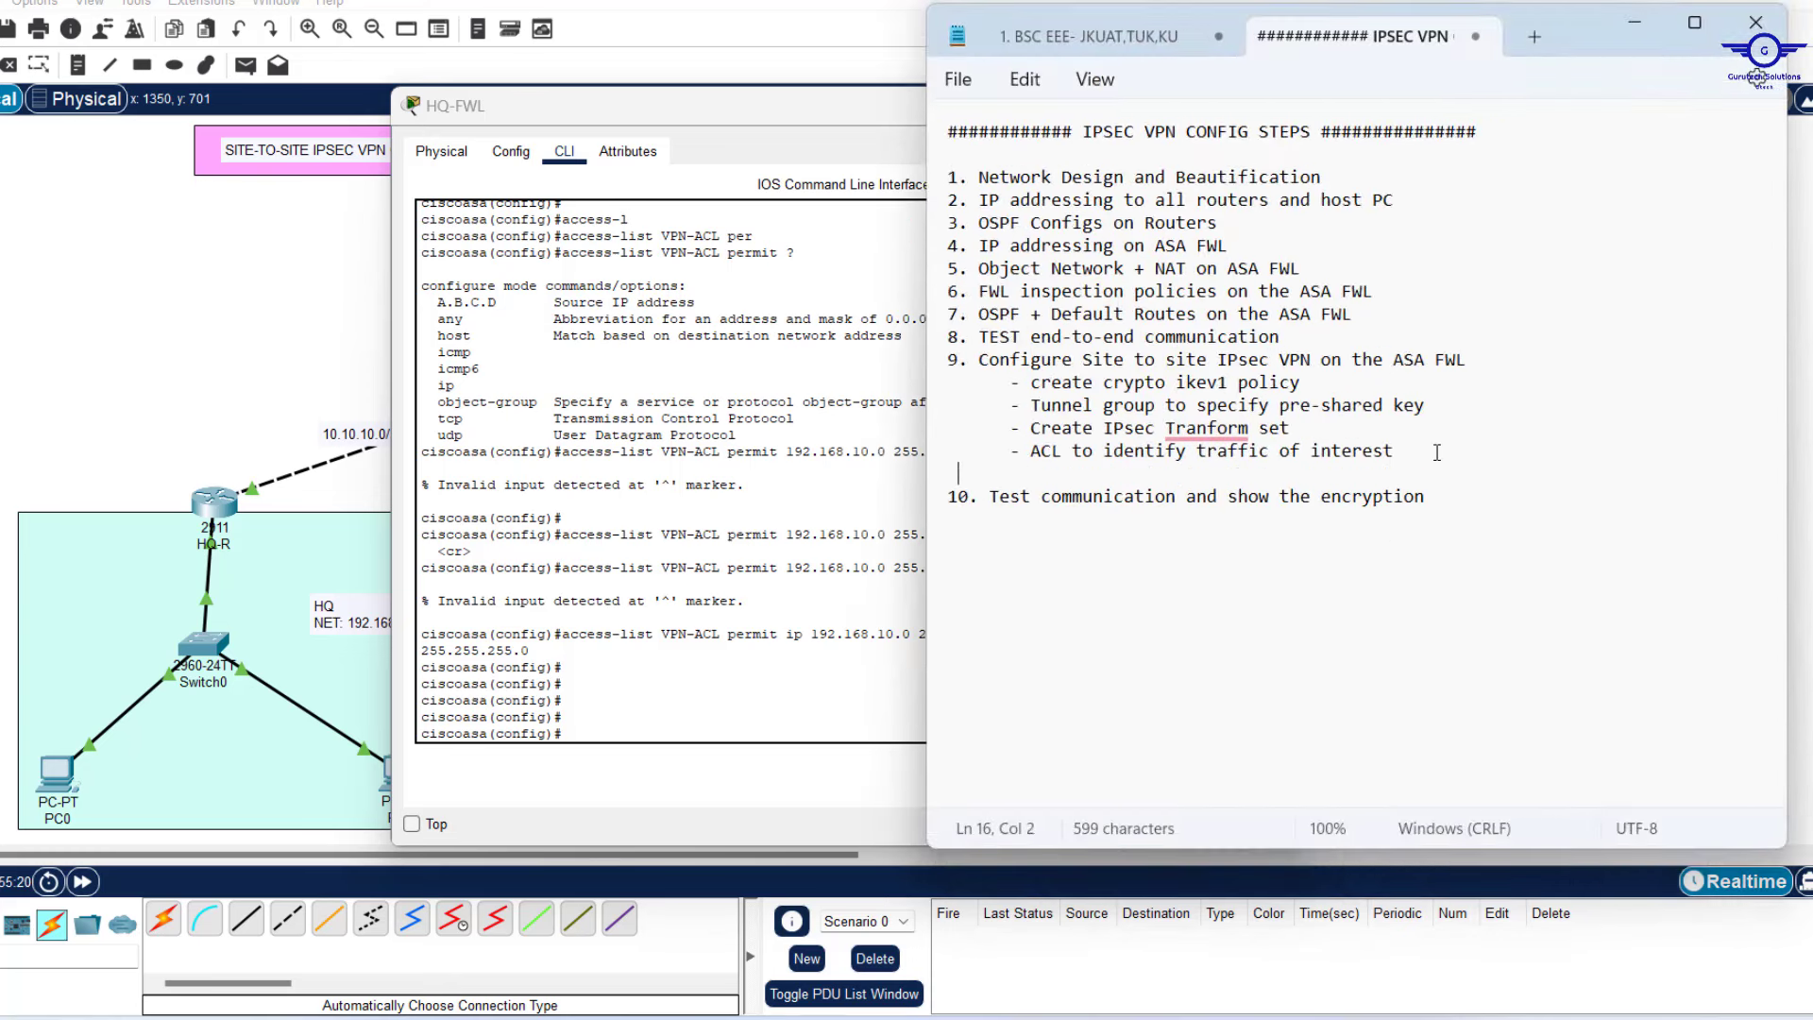
{"action": "type", "text": "- Create crypto"}
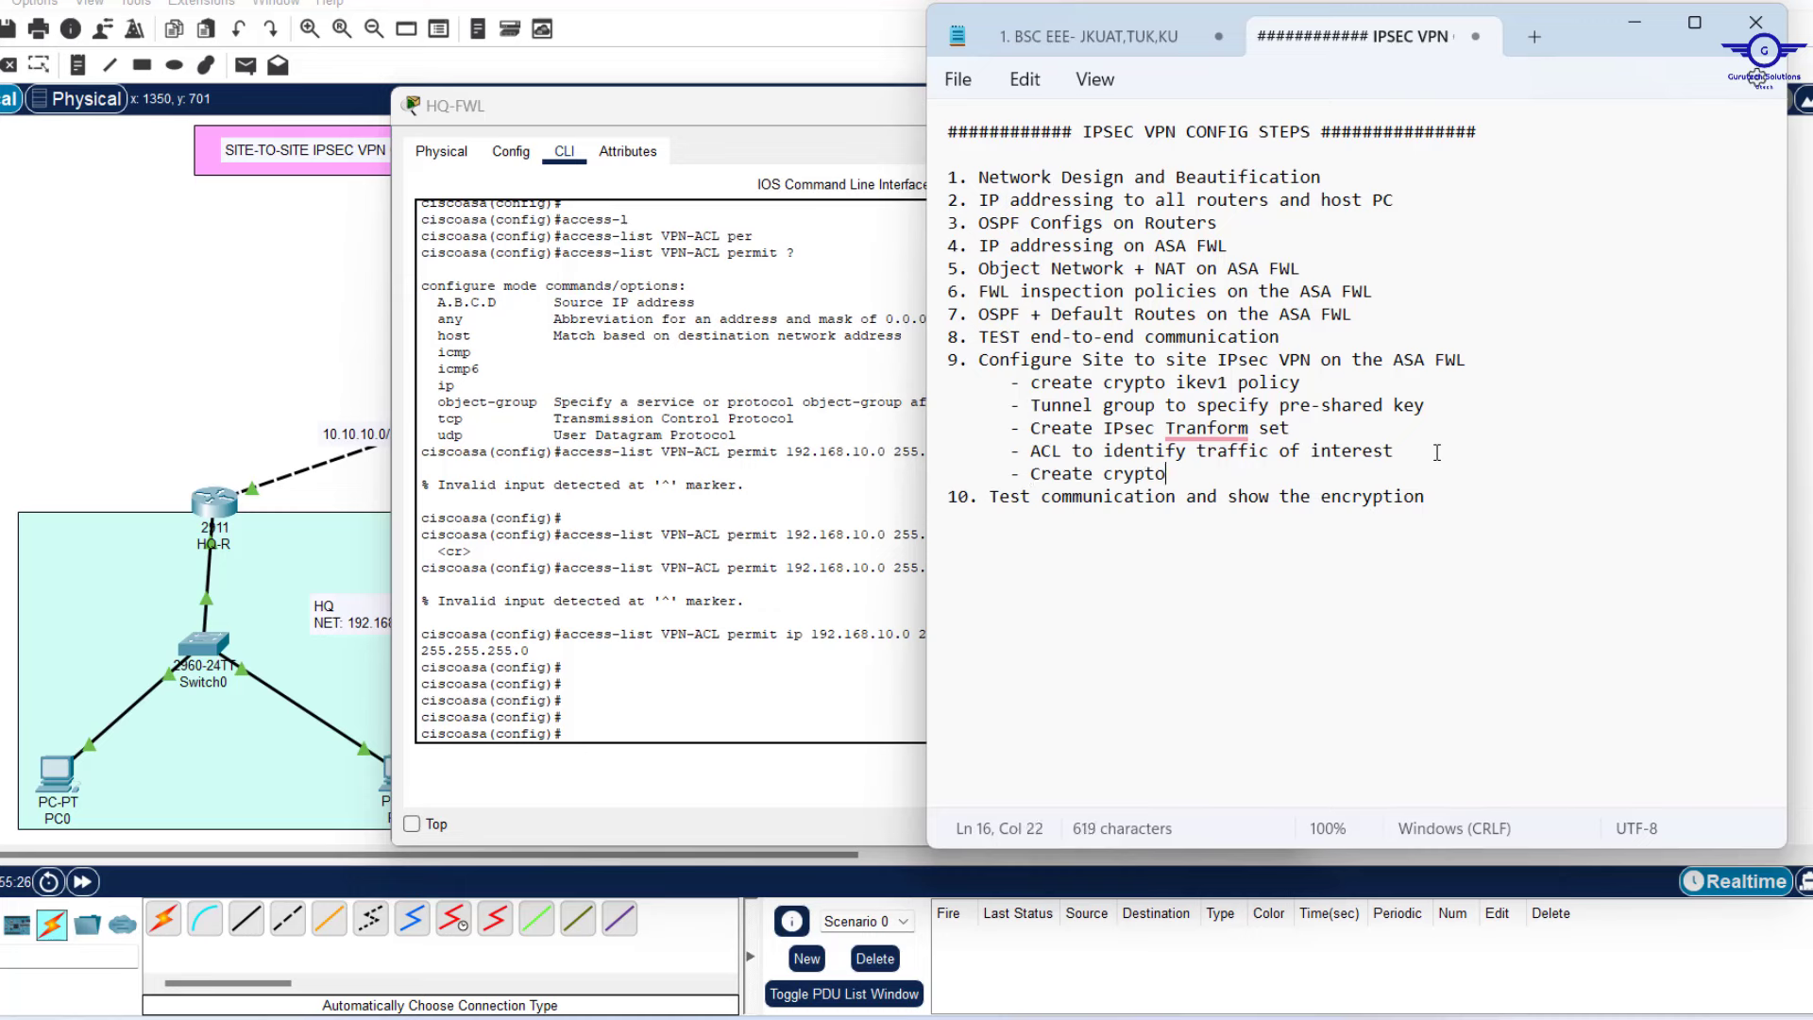
{"action": "type", "text": " map"}
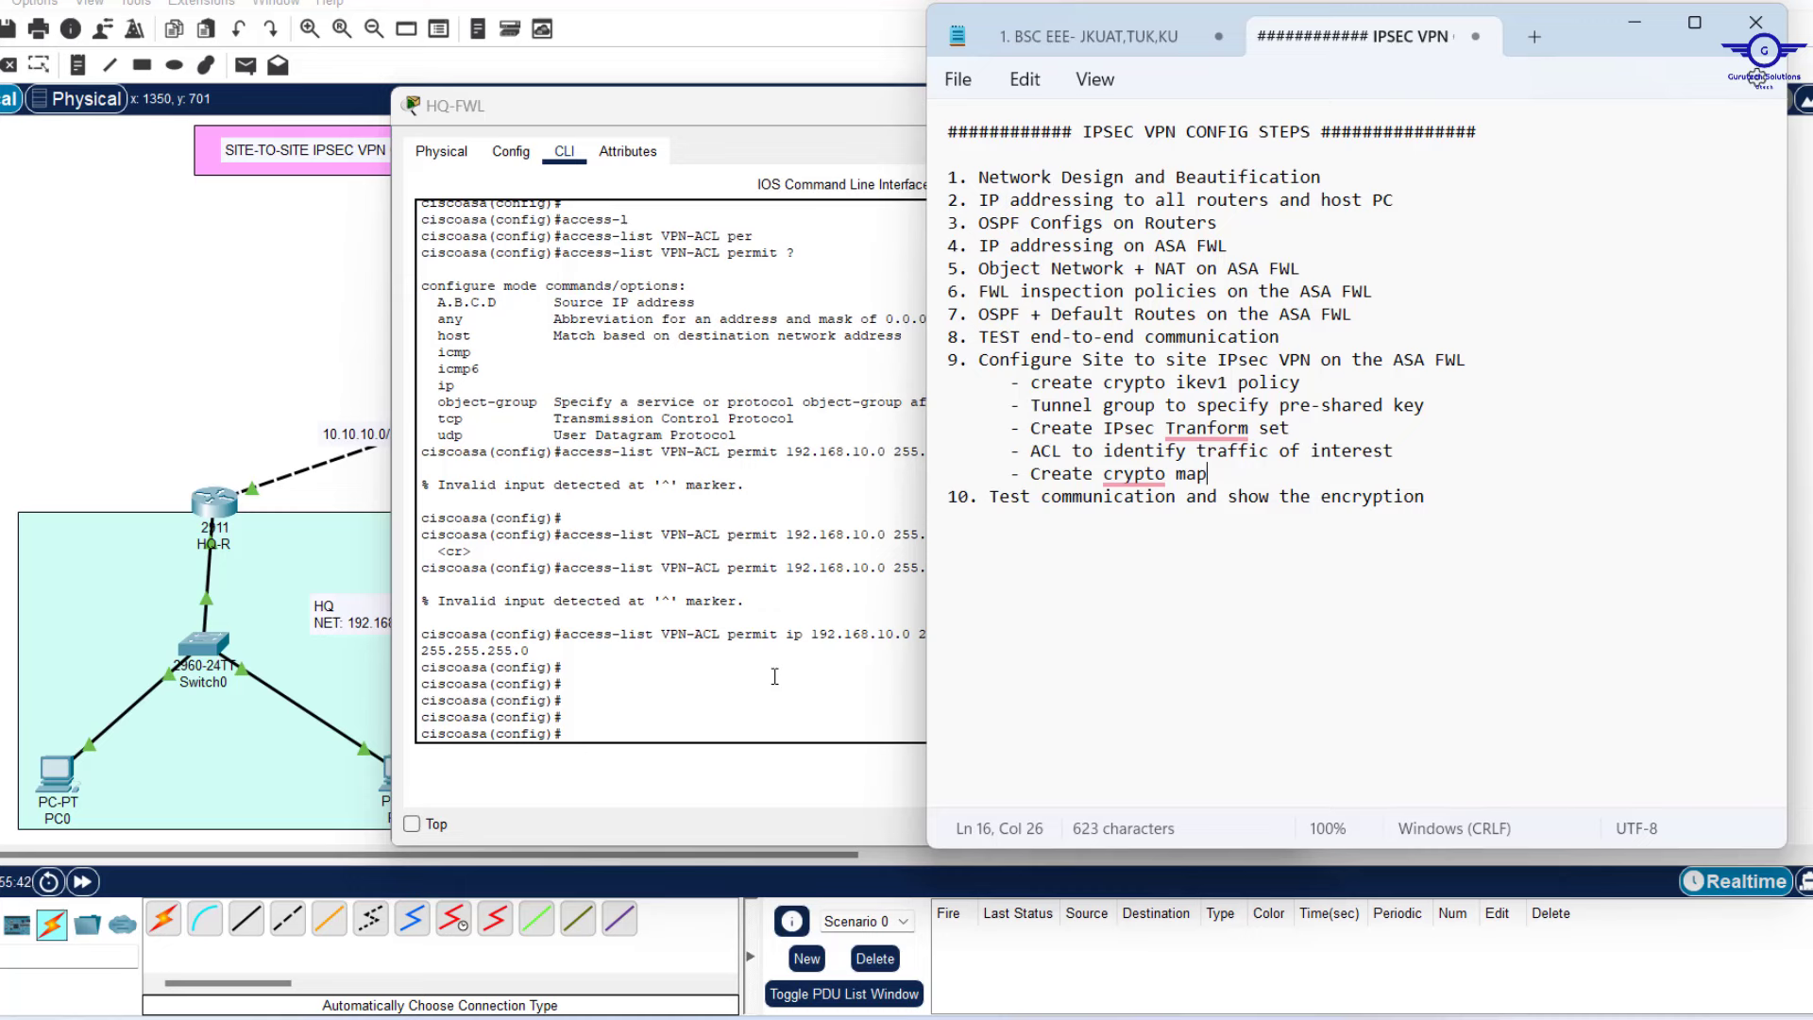
{"action": "left_click", "coordinate": [692, 698]}
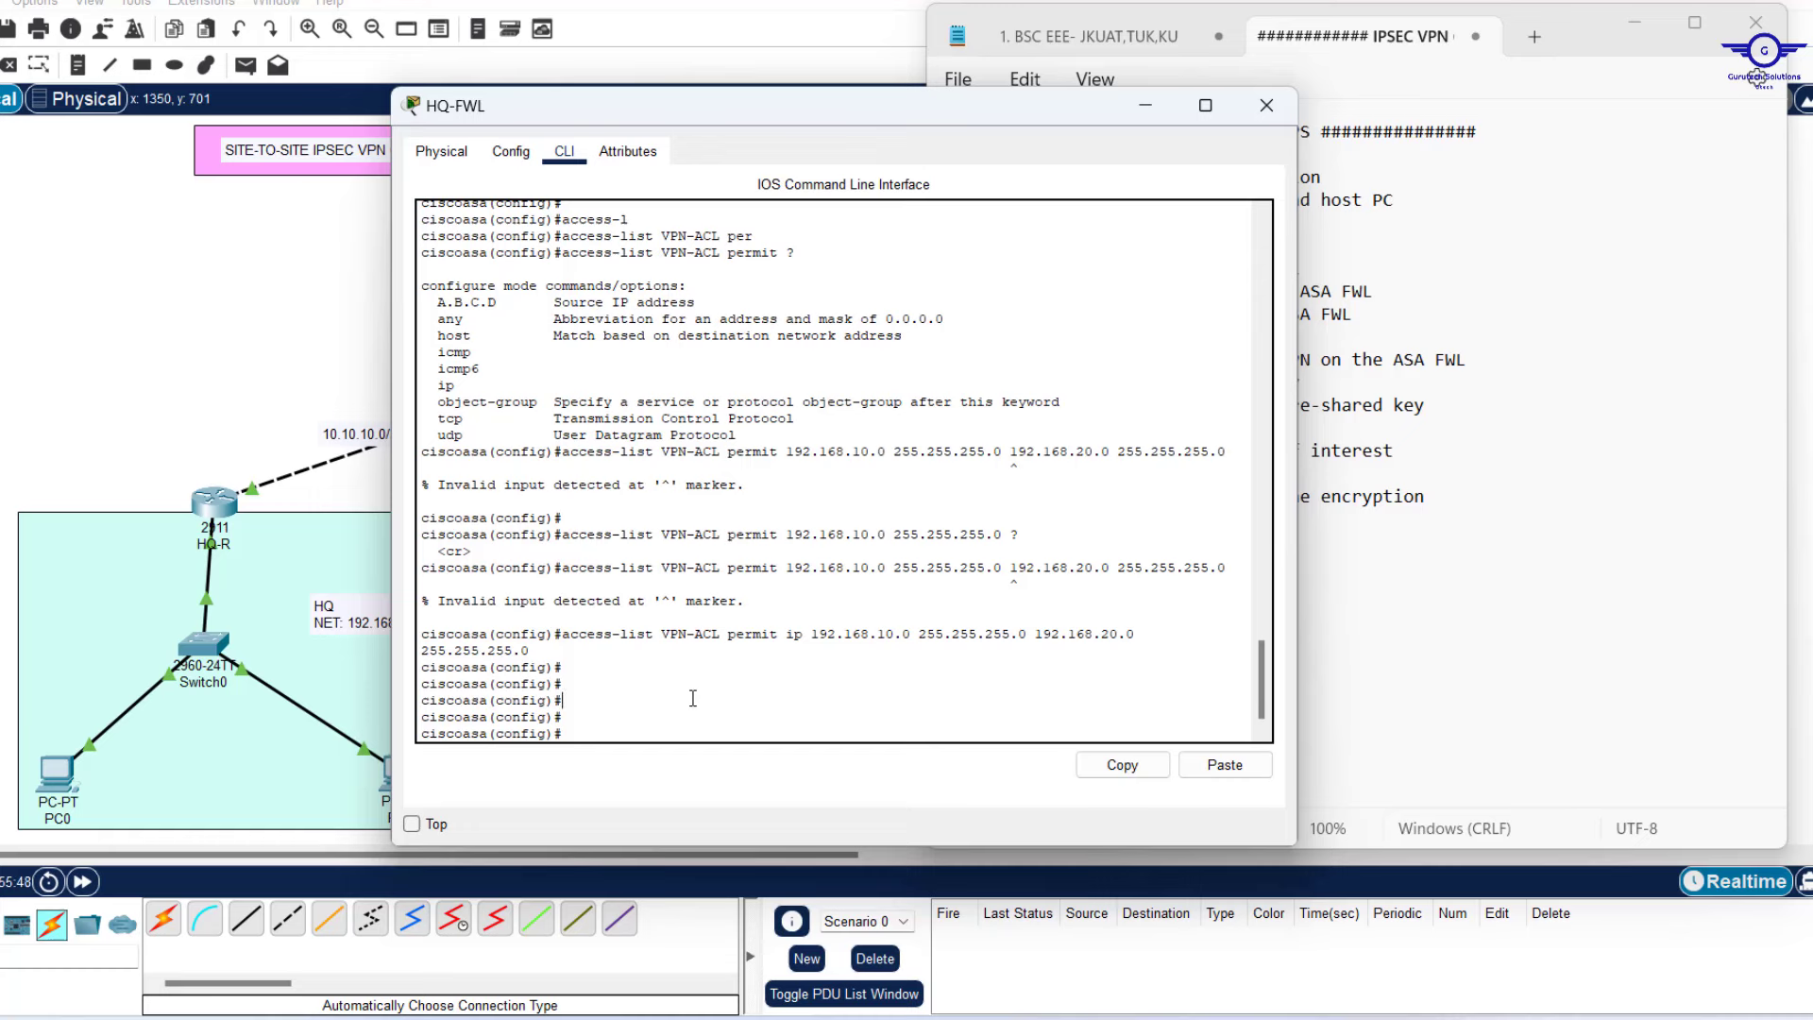
Type 'crypto map CMAP 10 set peer' at HQ-FWL's prompt.
{"action": "type", "text": "cry"}
{"action": "key", "text": "Tab"}
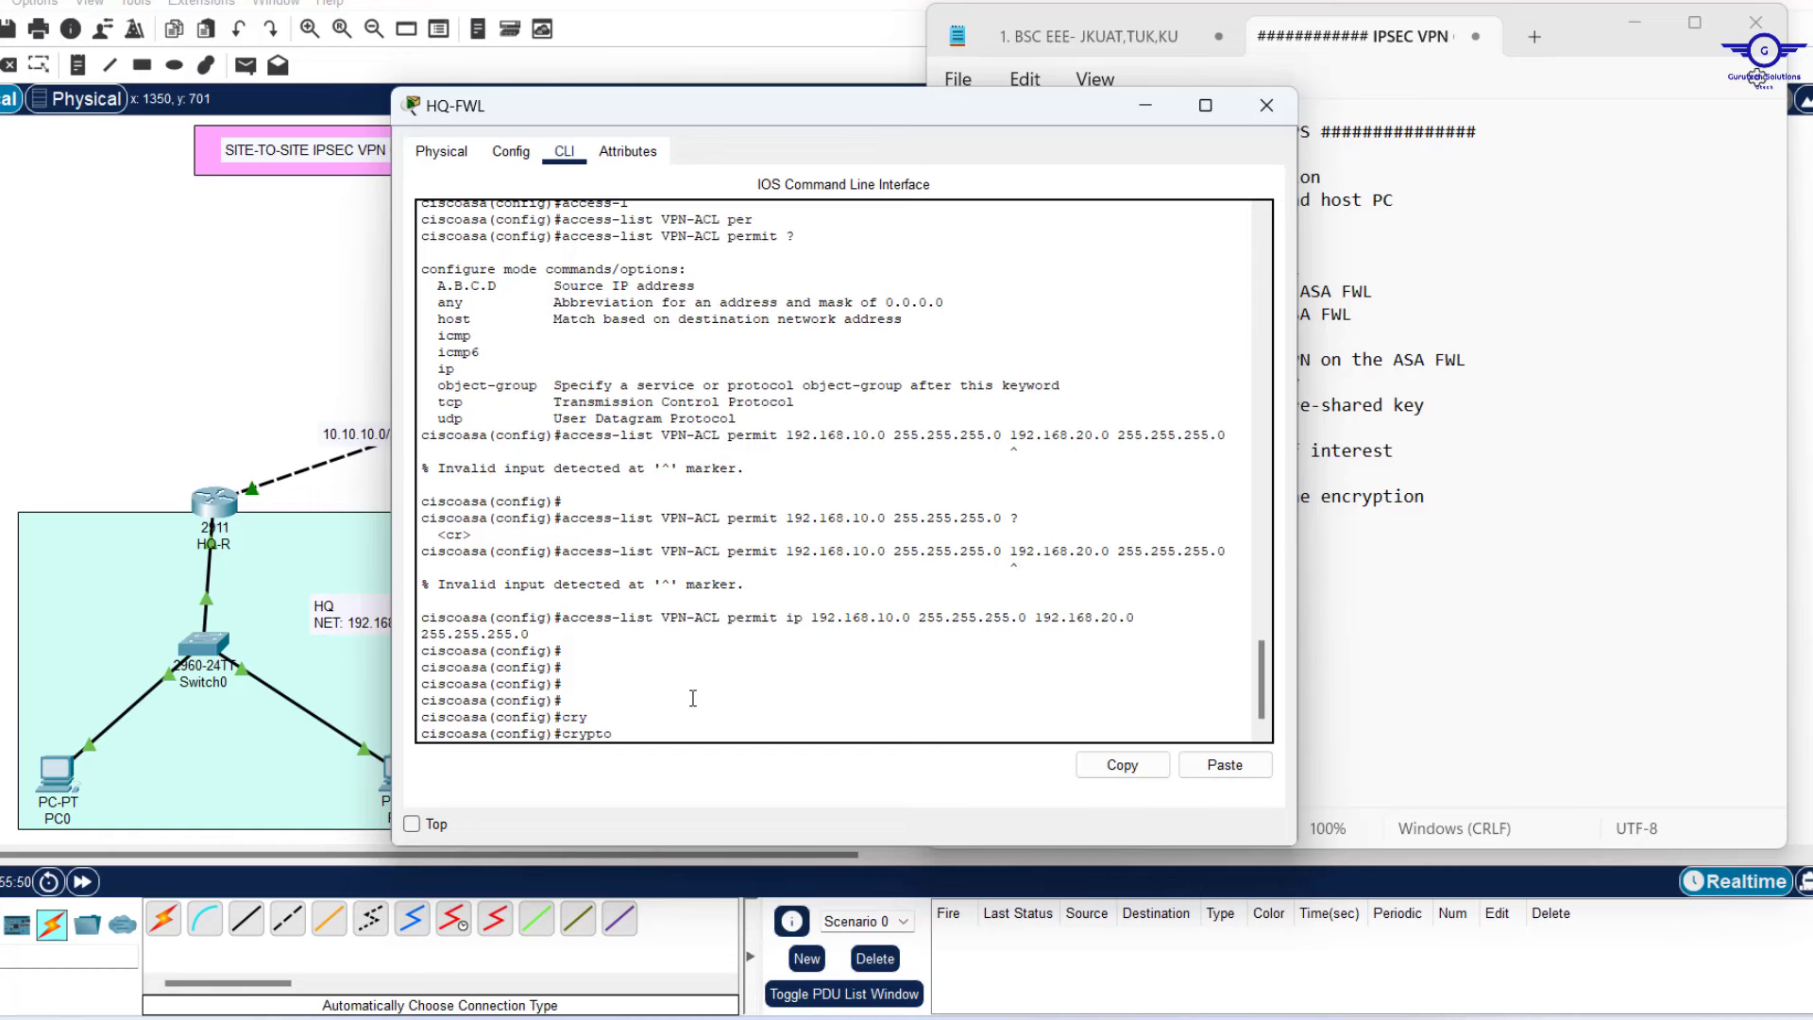
{"action": "type", "text": "m"}
{"action": "key", "text": "Tab"}
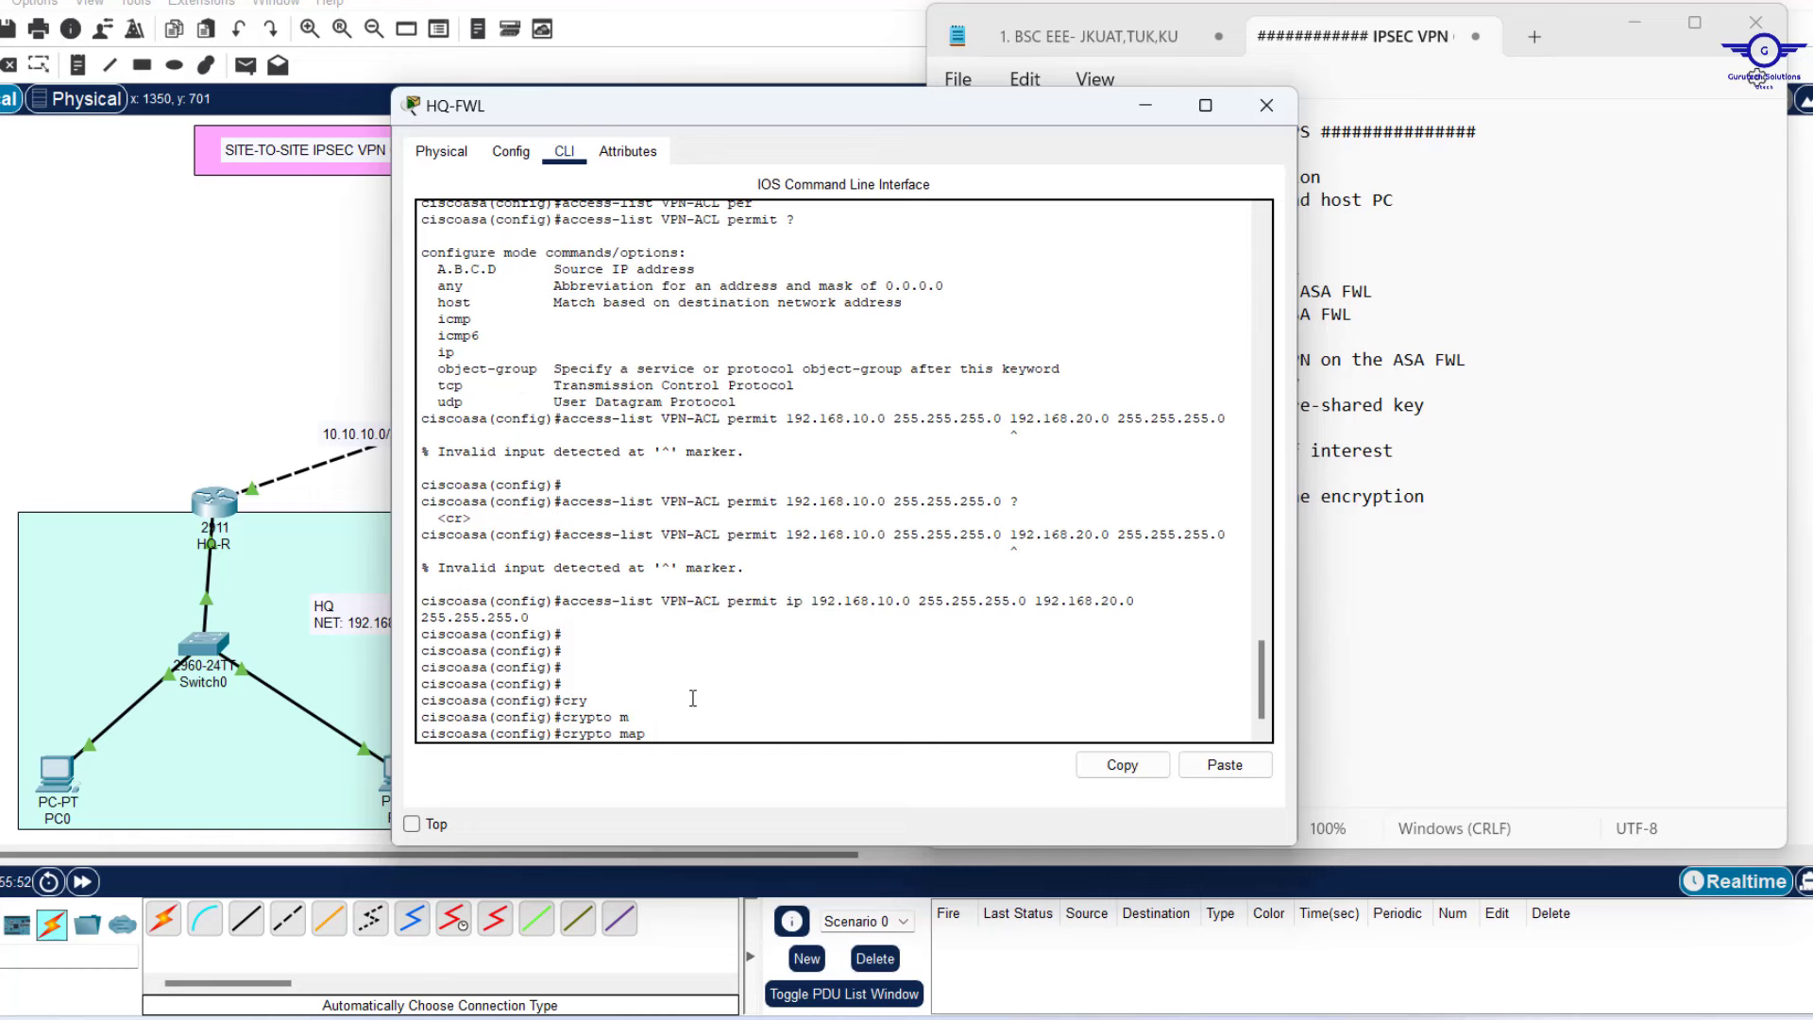
{"action": "type", "text": "CMAP"}
{"action": "type", "text": "10"}
{"action": "type", "text": "se"}
{"action": "key", "text": "Tab"}
{"action": "type", "text": "pee"}
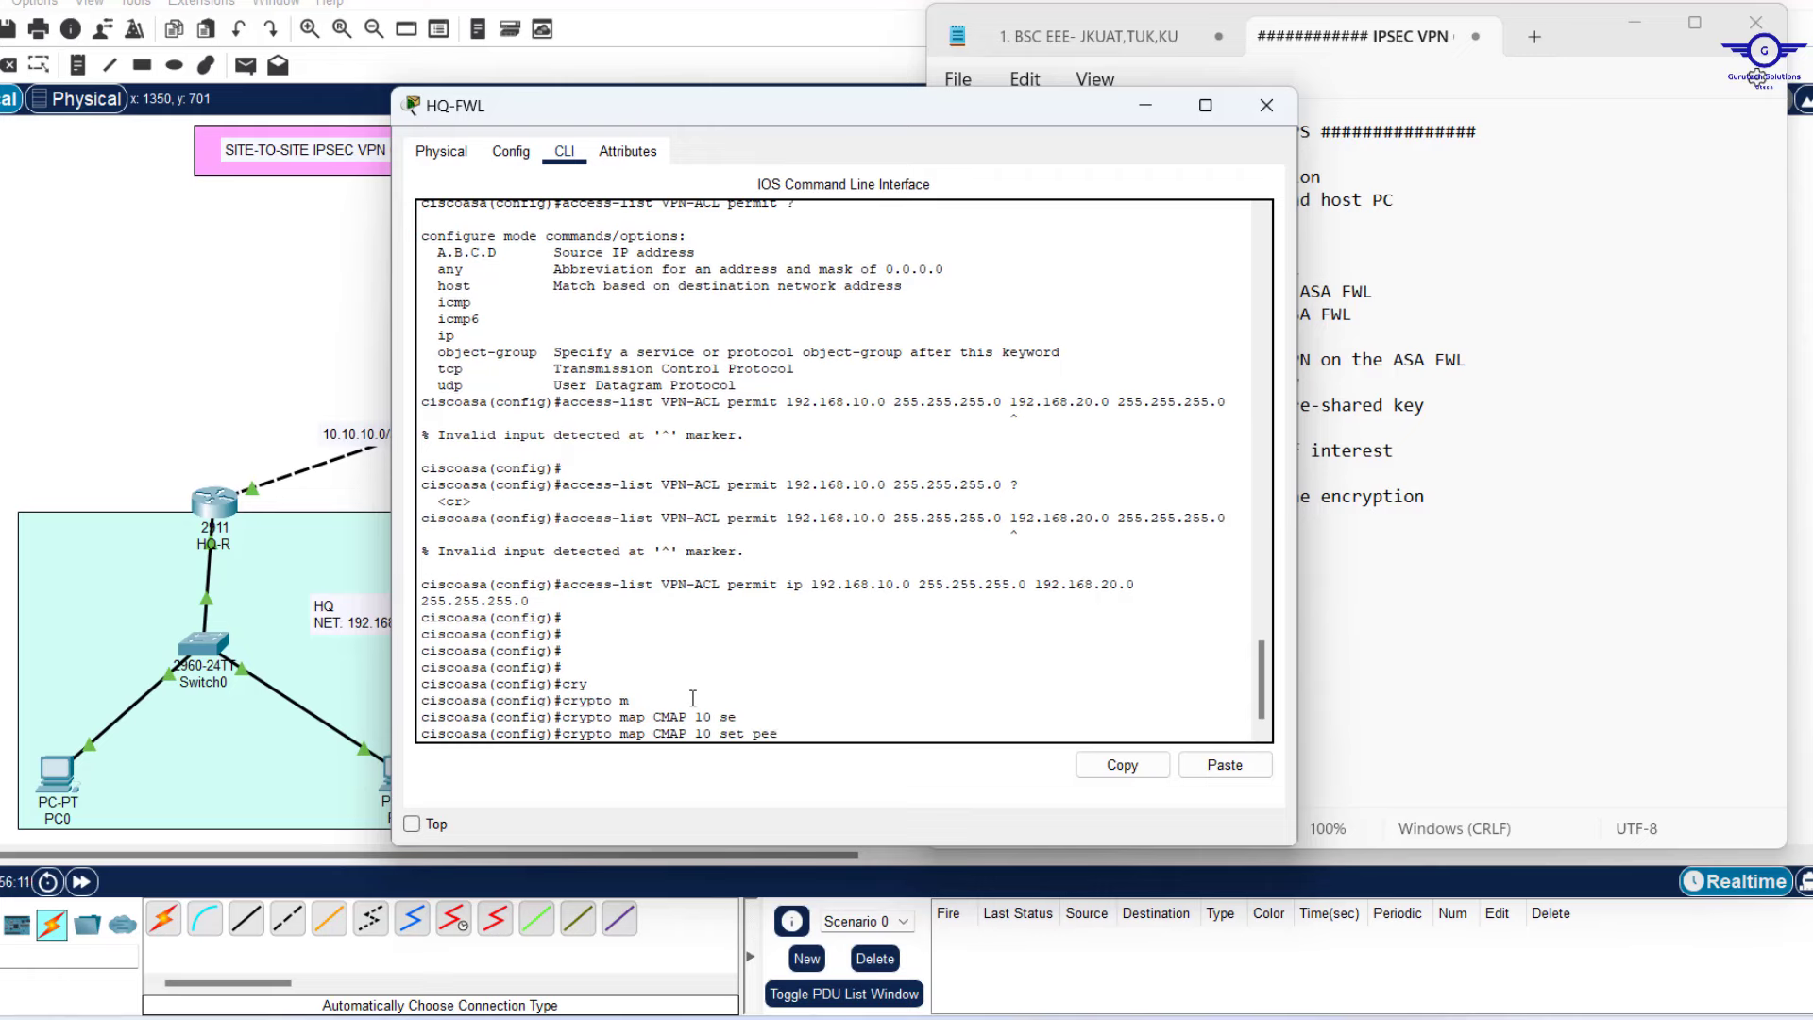
{"action": "key", "text": "Tab"}
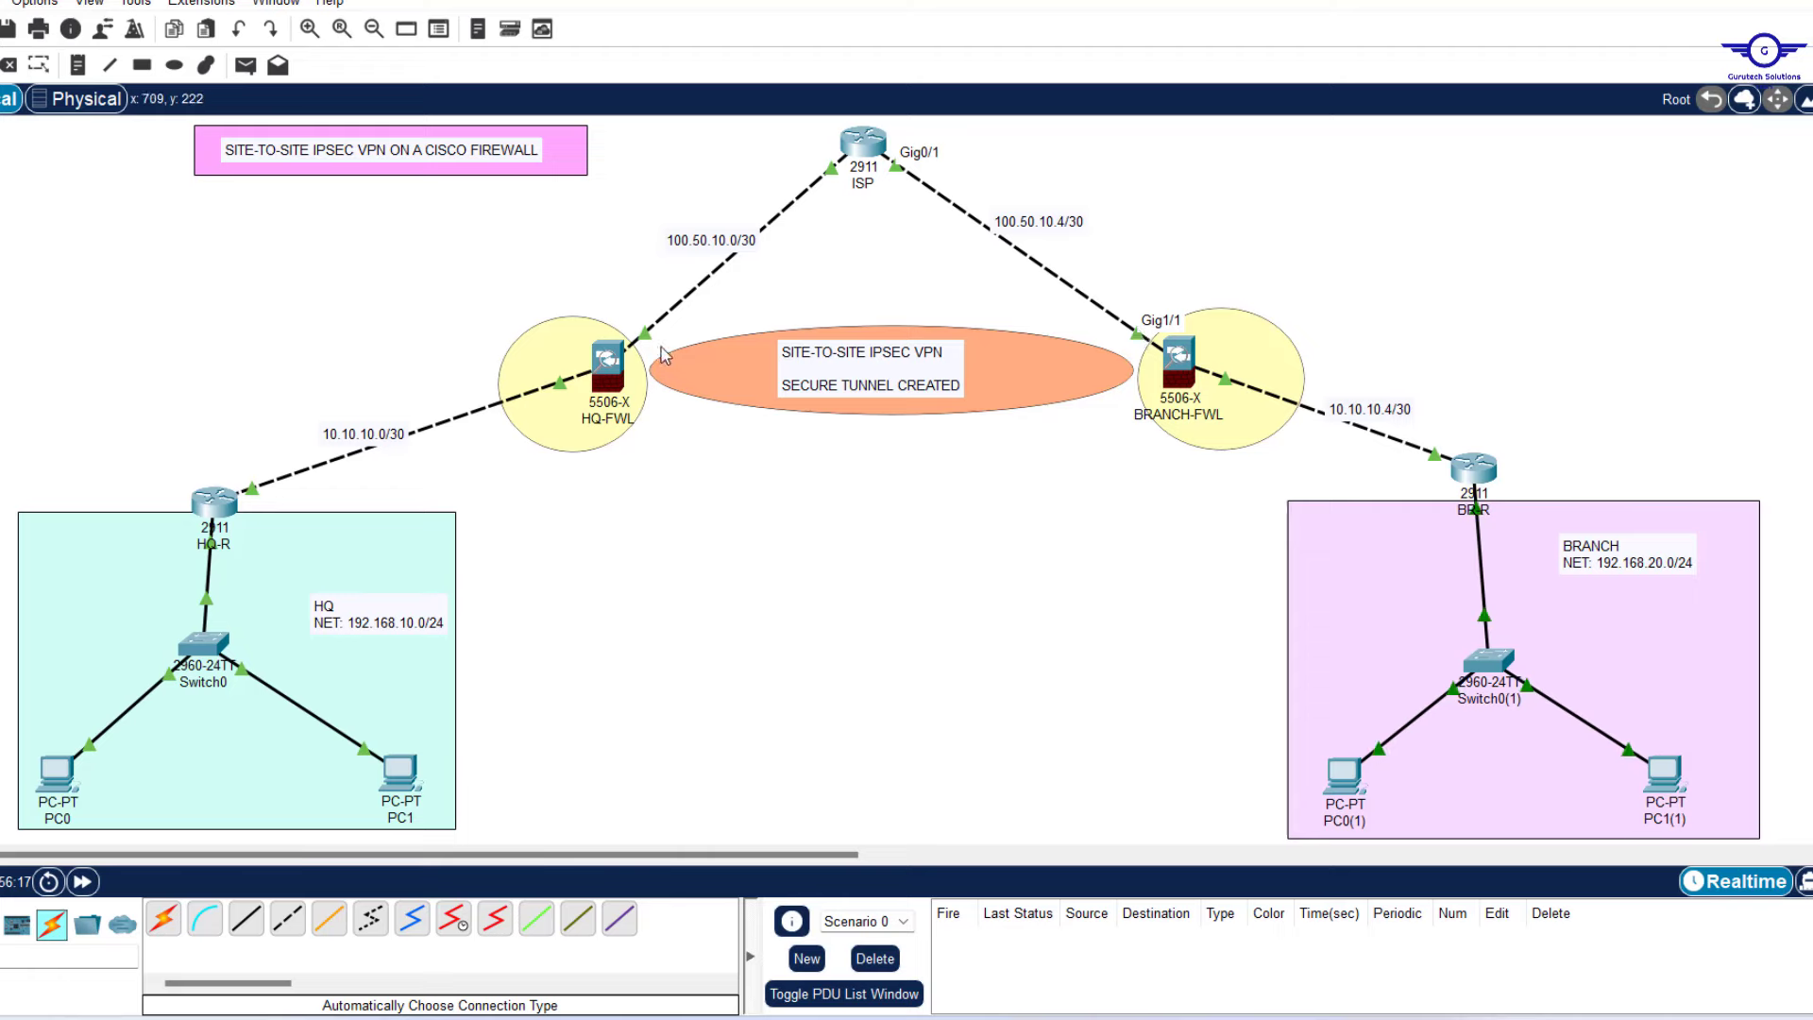
Complete the crypto map peer command with 100.50.10.6 and apply it.
{"action": "left_click", "coordinate": [609, 368]}
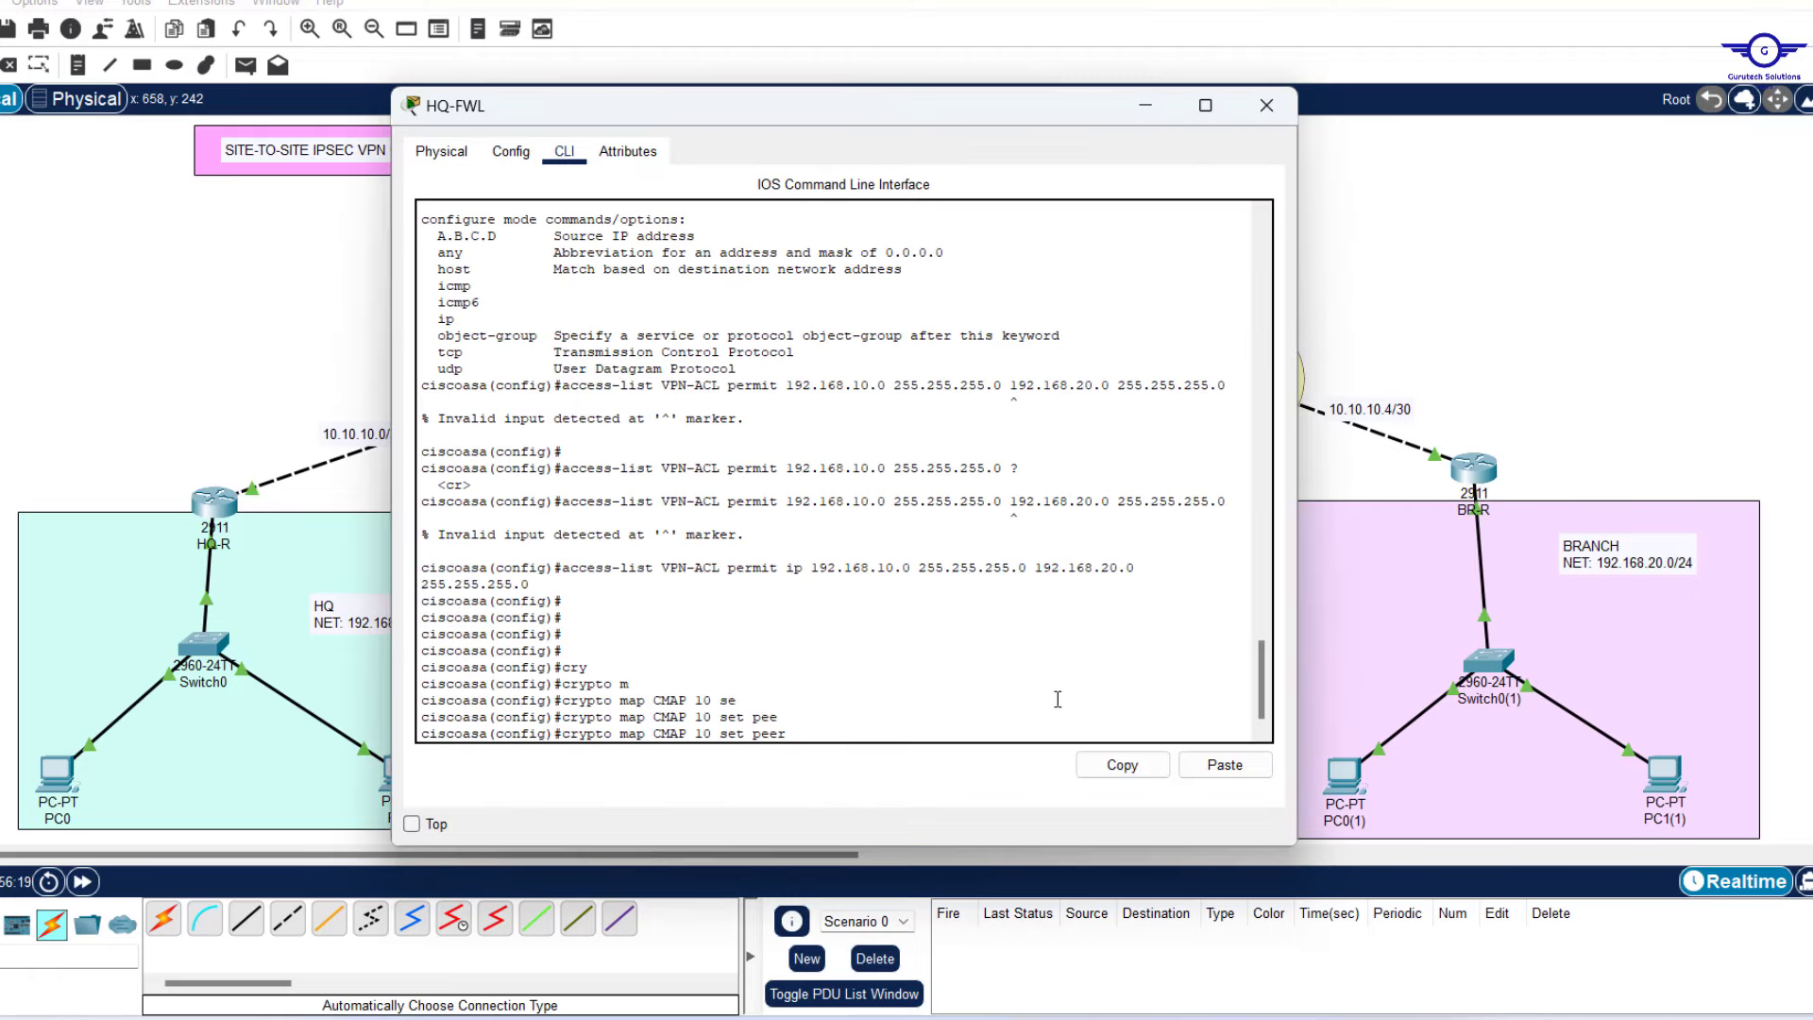
{"action": "type", "text": "00.50.10.6"}
{"action": "key", "text": "Return"}
{"action": "key", "text": "Return"}
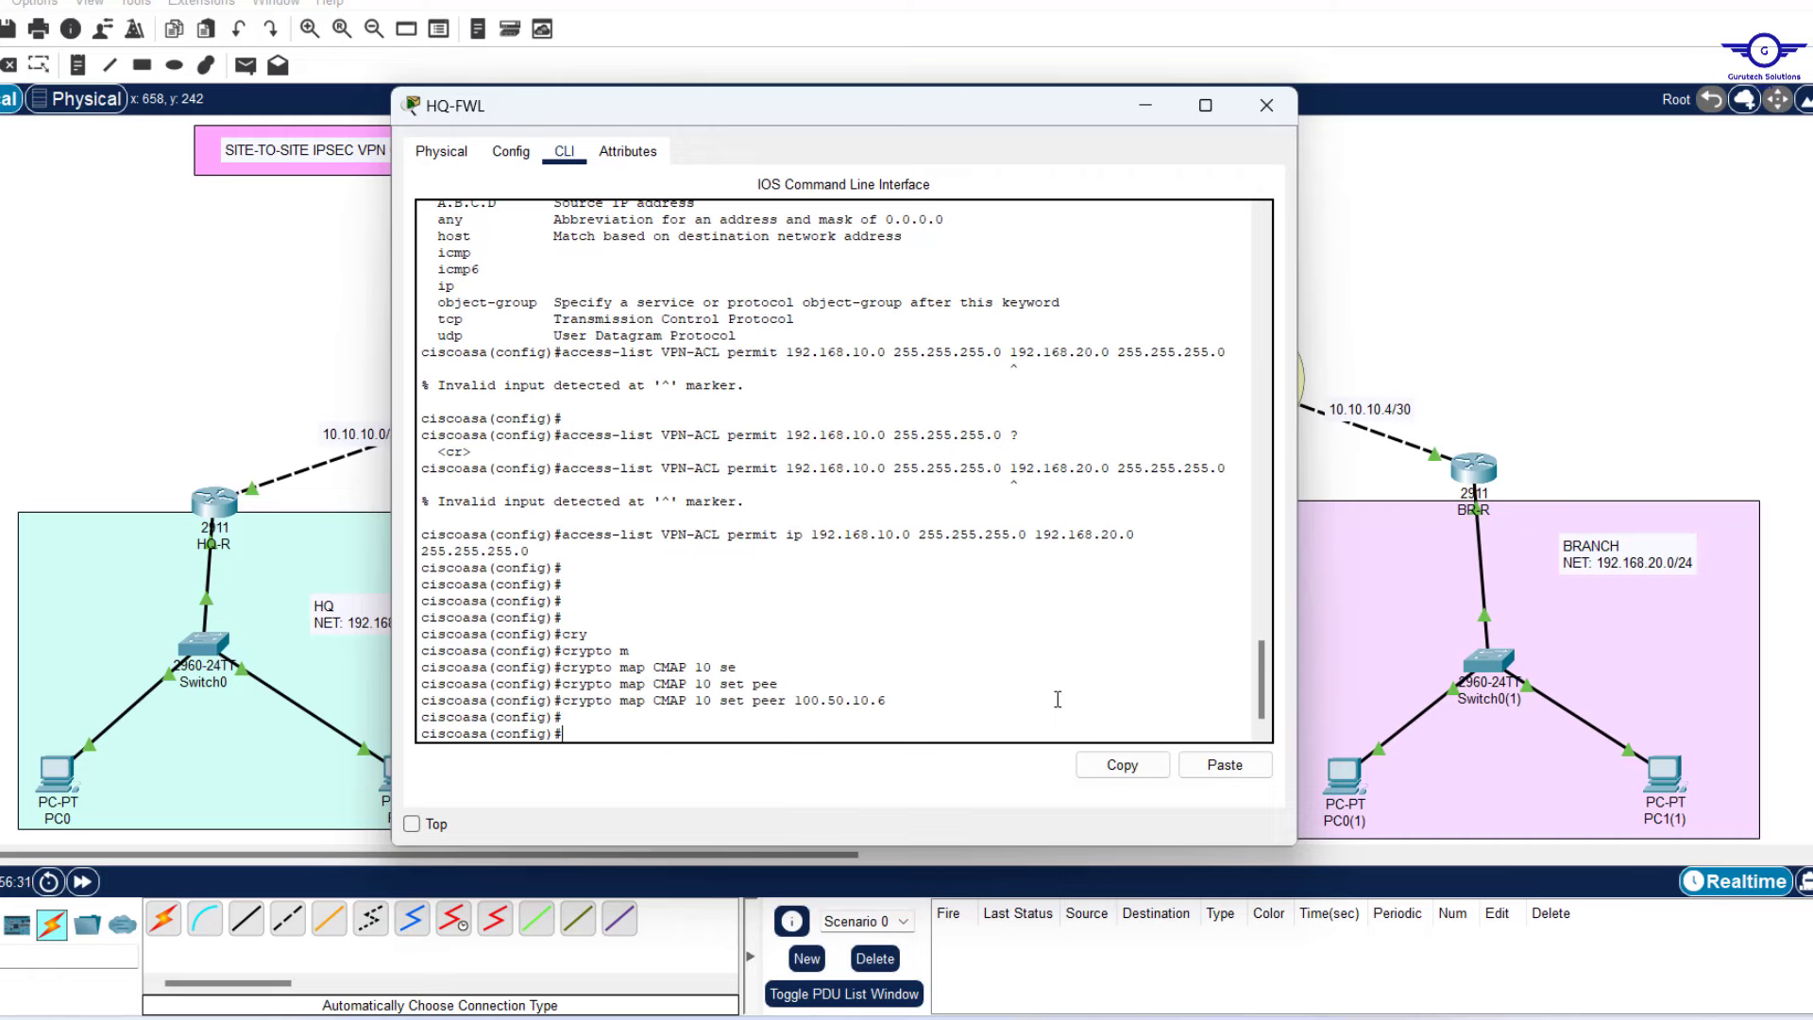
Enter 'crypto map CMAP 10 set ikev1 transform-set TSET' on HQ-FWL.
{"action": "type", "text": "cry"}
{"action": "key", "text": "Tab"}
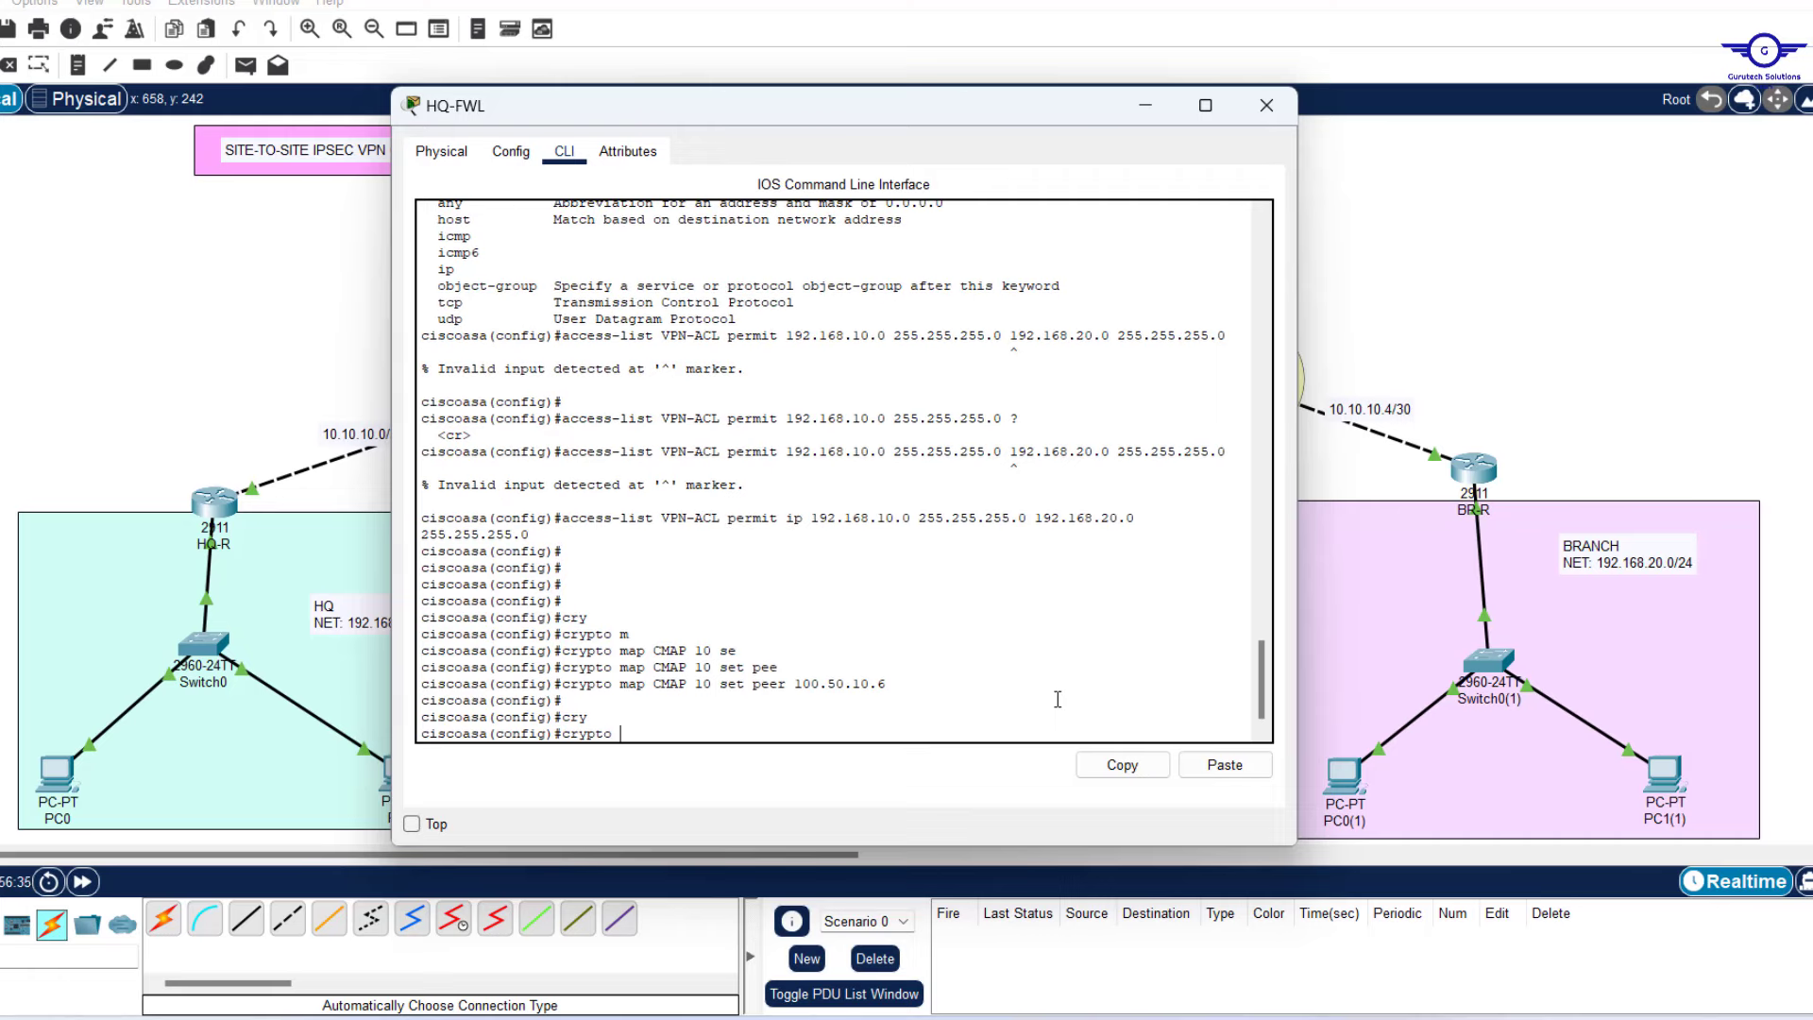
{"action": "type", "text": "ma"}
{"action": "key", "text": "Tab"}
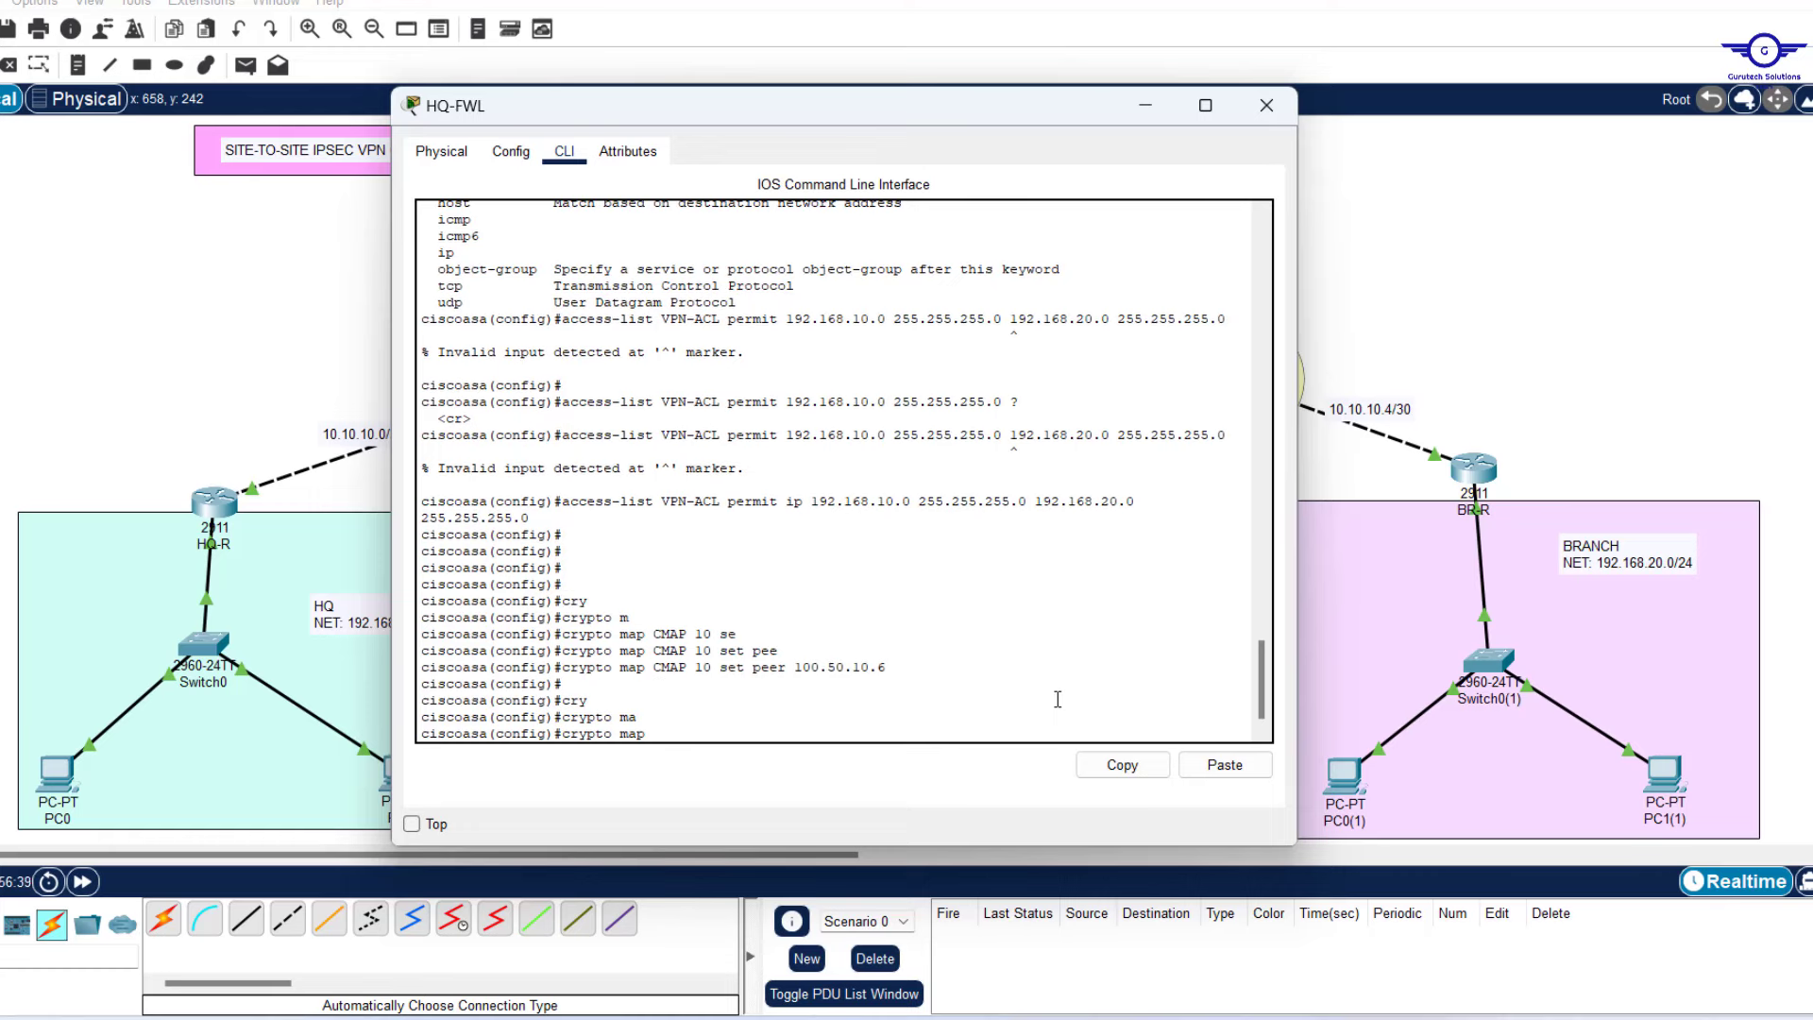
{"action": "type", "text": "CMAP 10 set iv"}
{"action": "key", "text": "Tab"}
{"action": "key", "text": "BackSpace"}
{"action": "type", "text": "k"}
{"action": "key", "text": "Tab"}
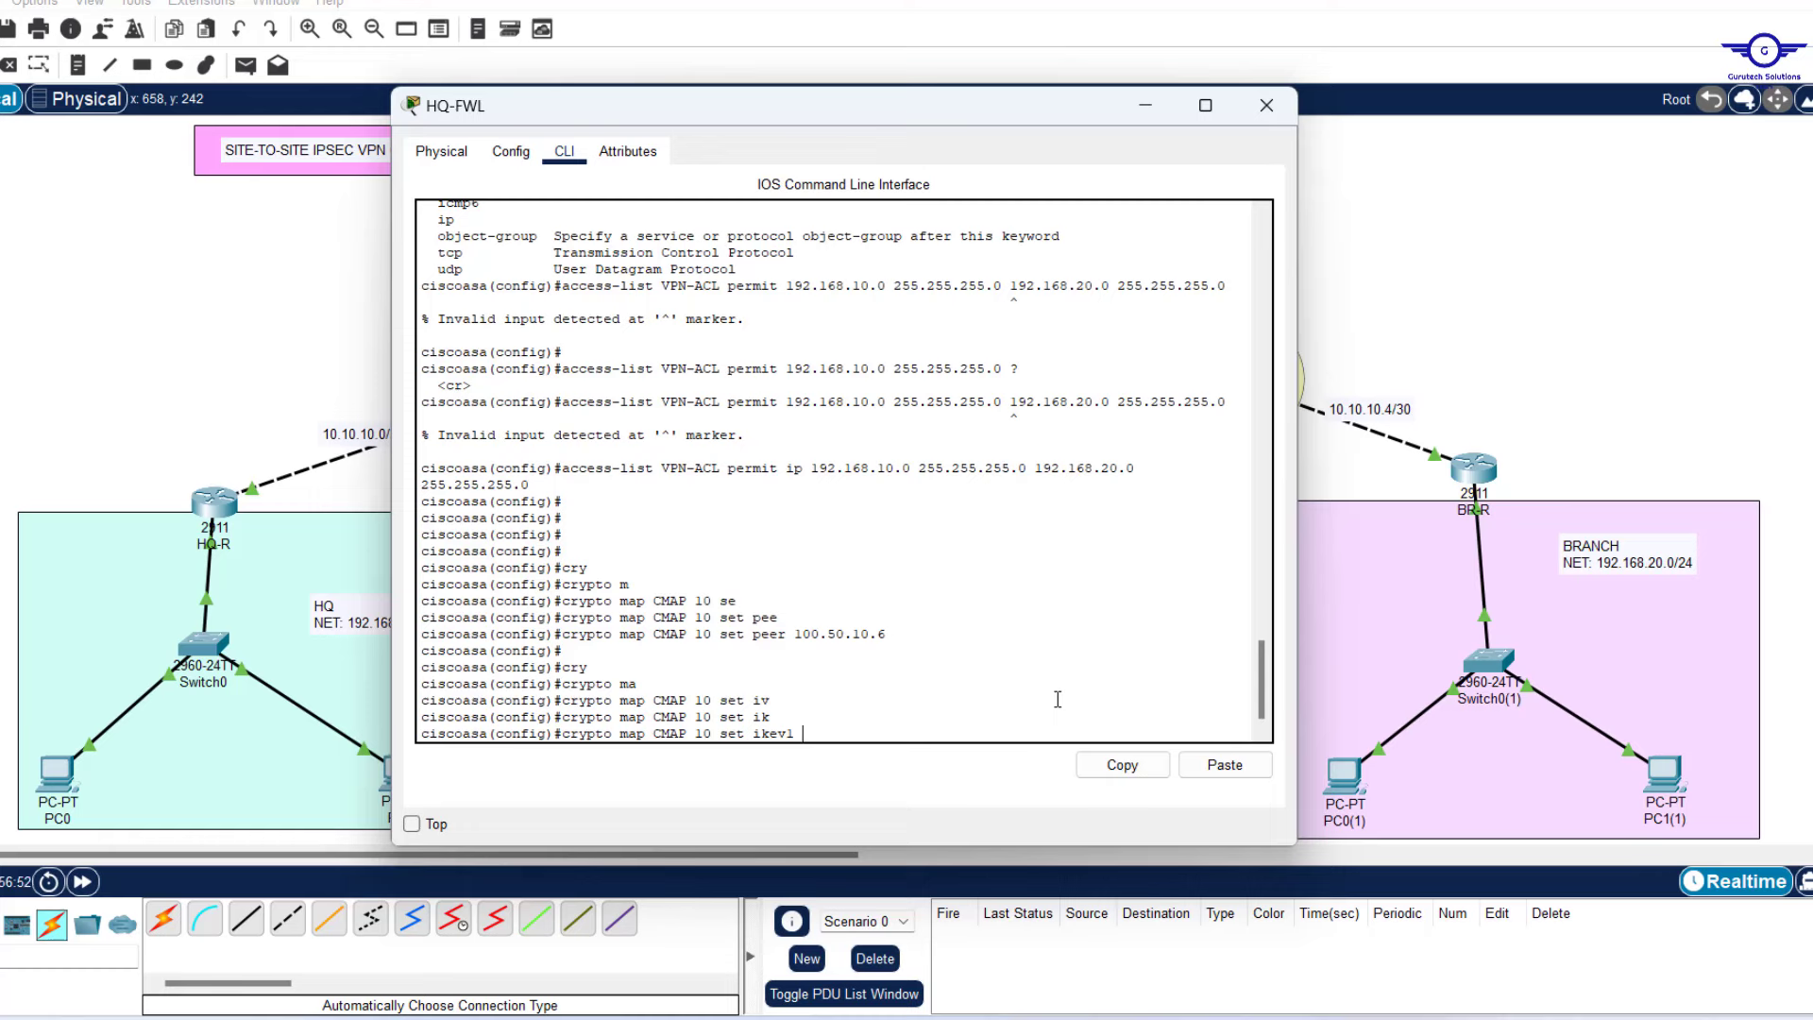
{"action": "type", "text": "tr"}
{"action": "key", "text": "Tab"}
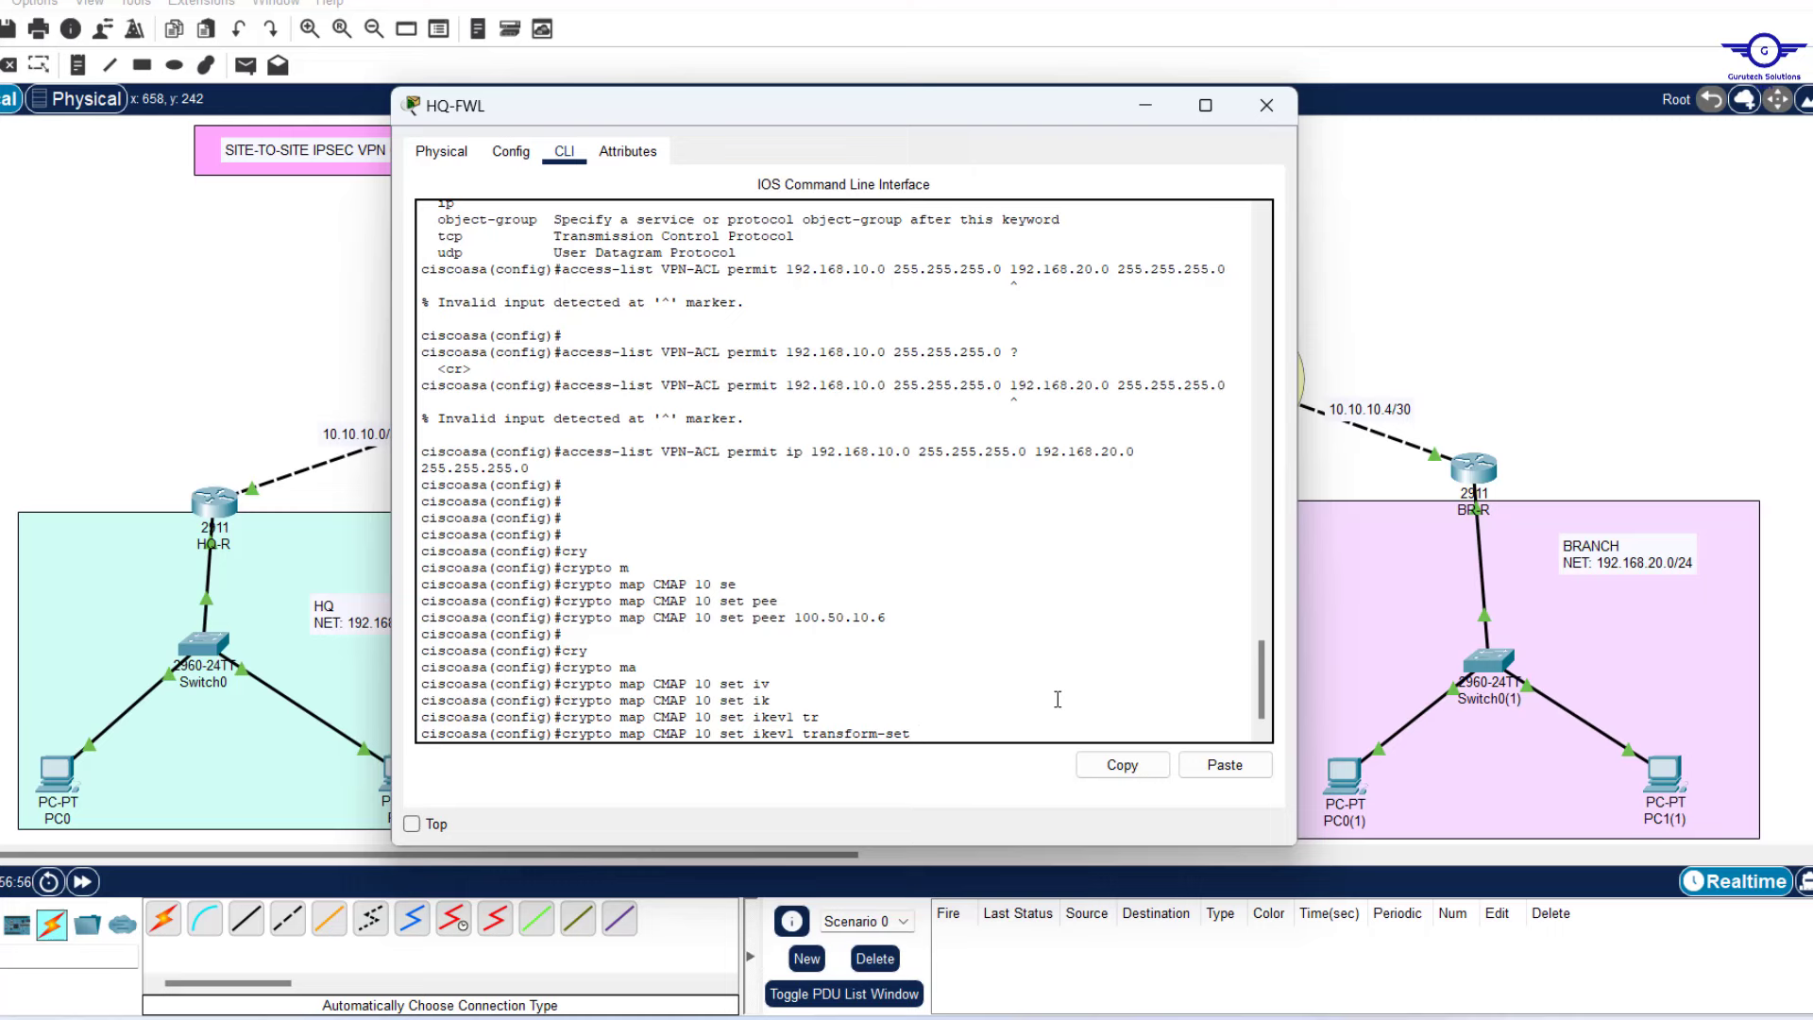
{"action": "type", "text": "TSET"}
{"action": "key", "text": "Return"}
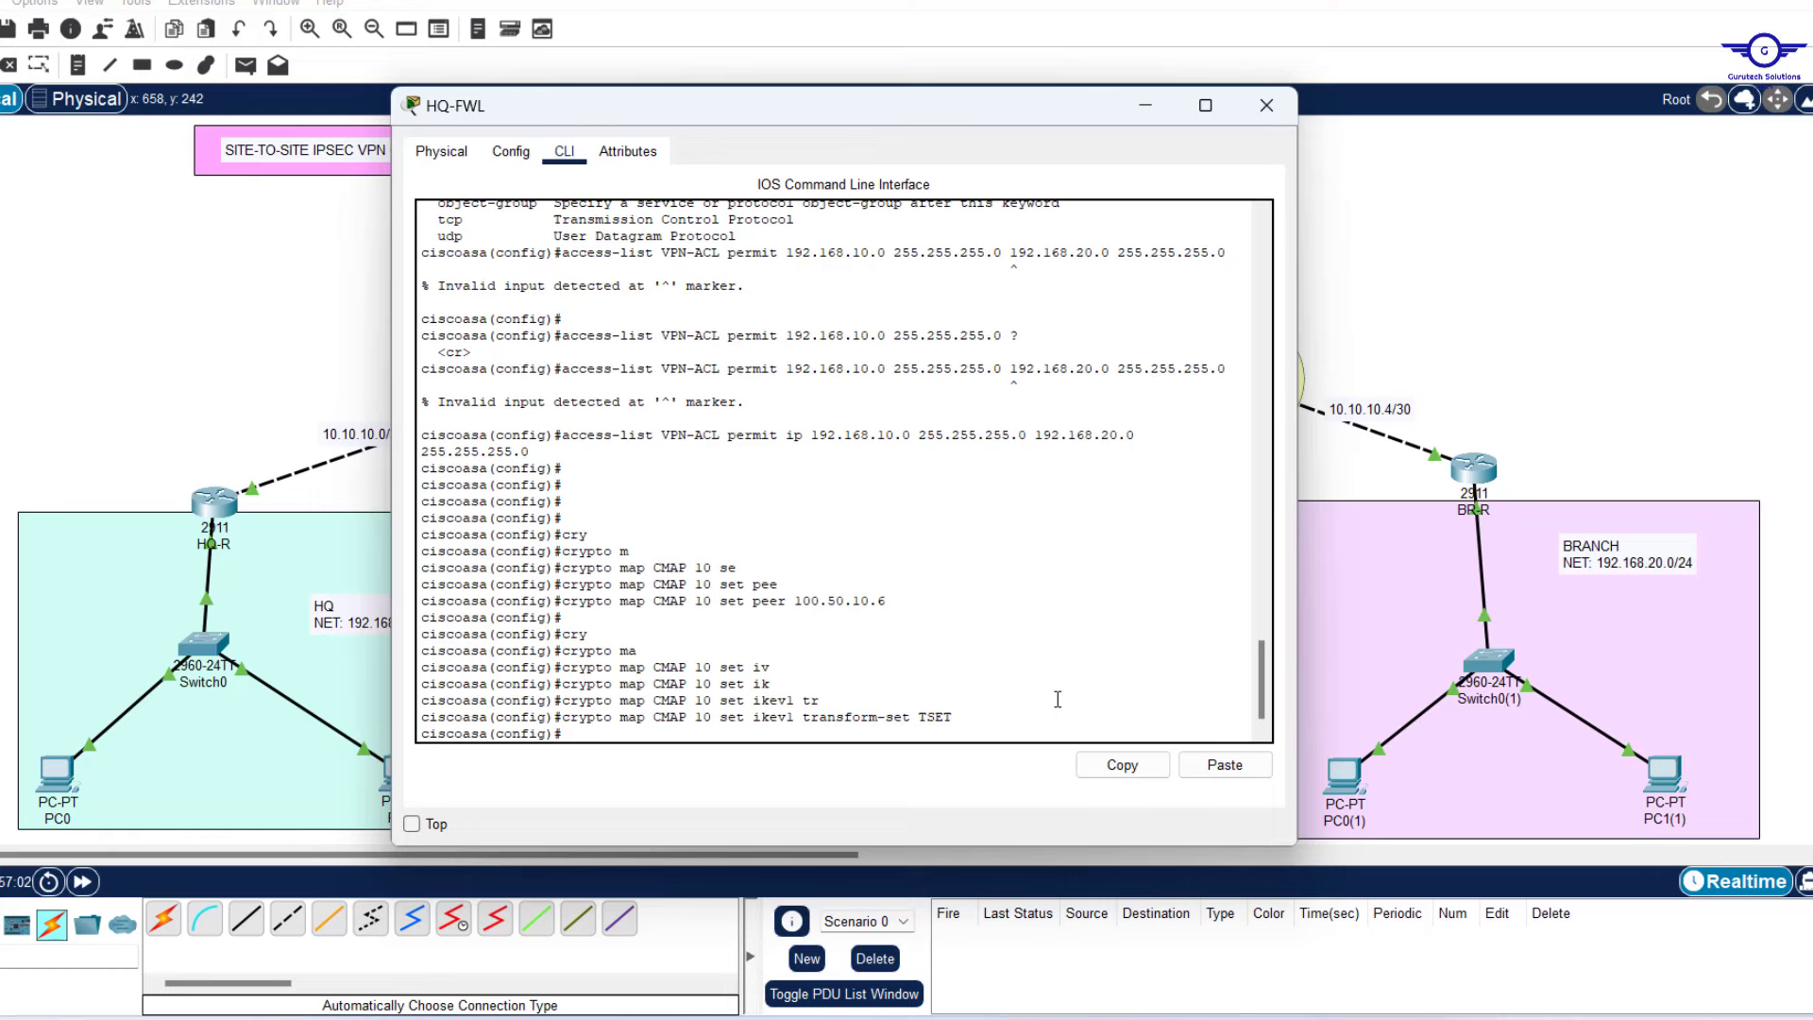
{"action": "left_click_drag", "start_coordinate": [909, 607], "coordinate": [563, 601]}
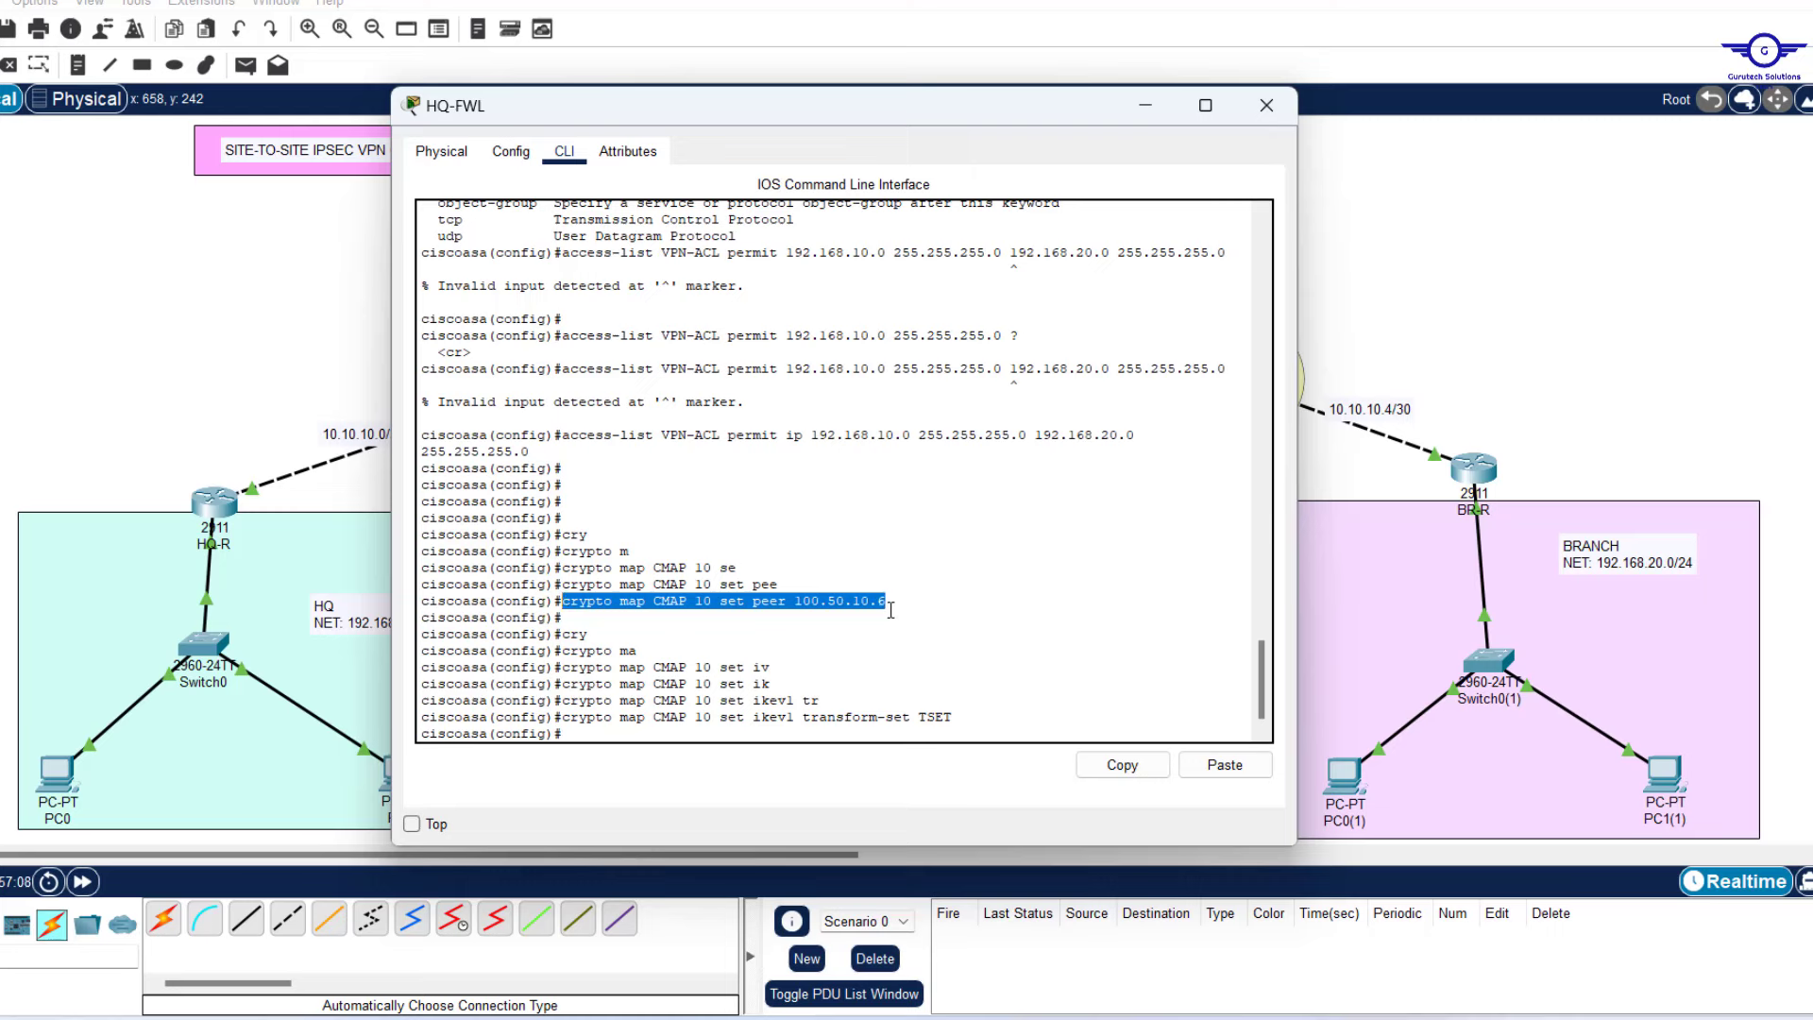
{"action": "left_click", "coordinate": [688, 615]}
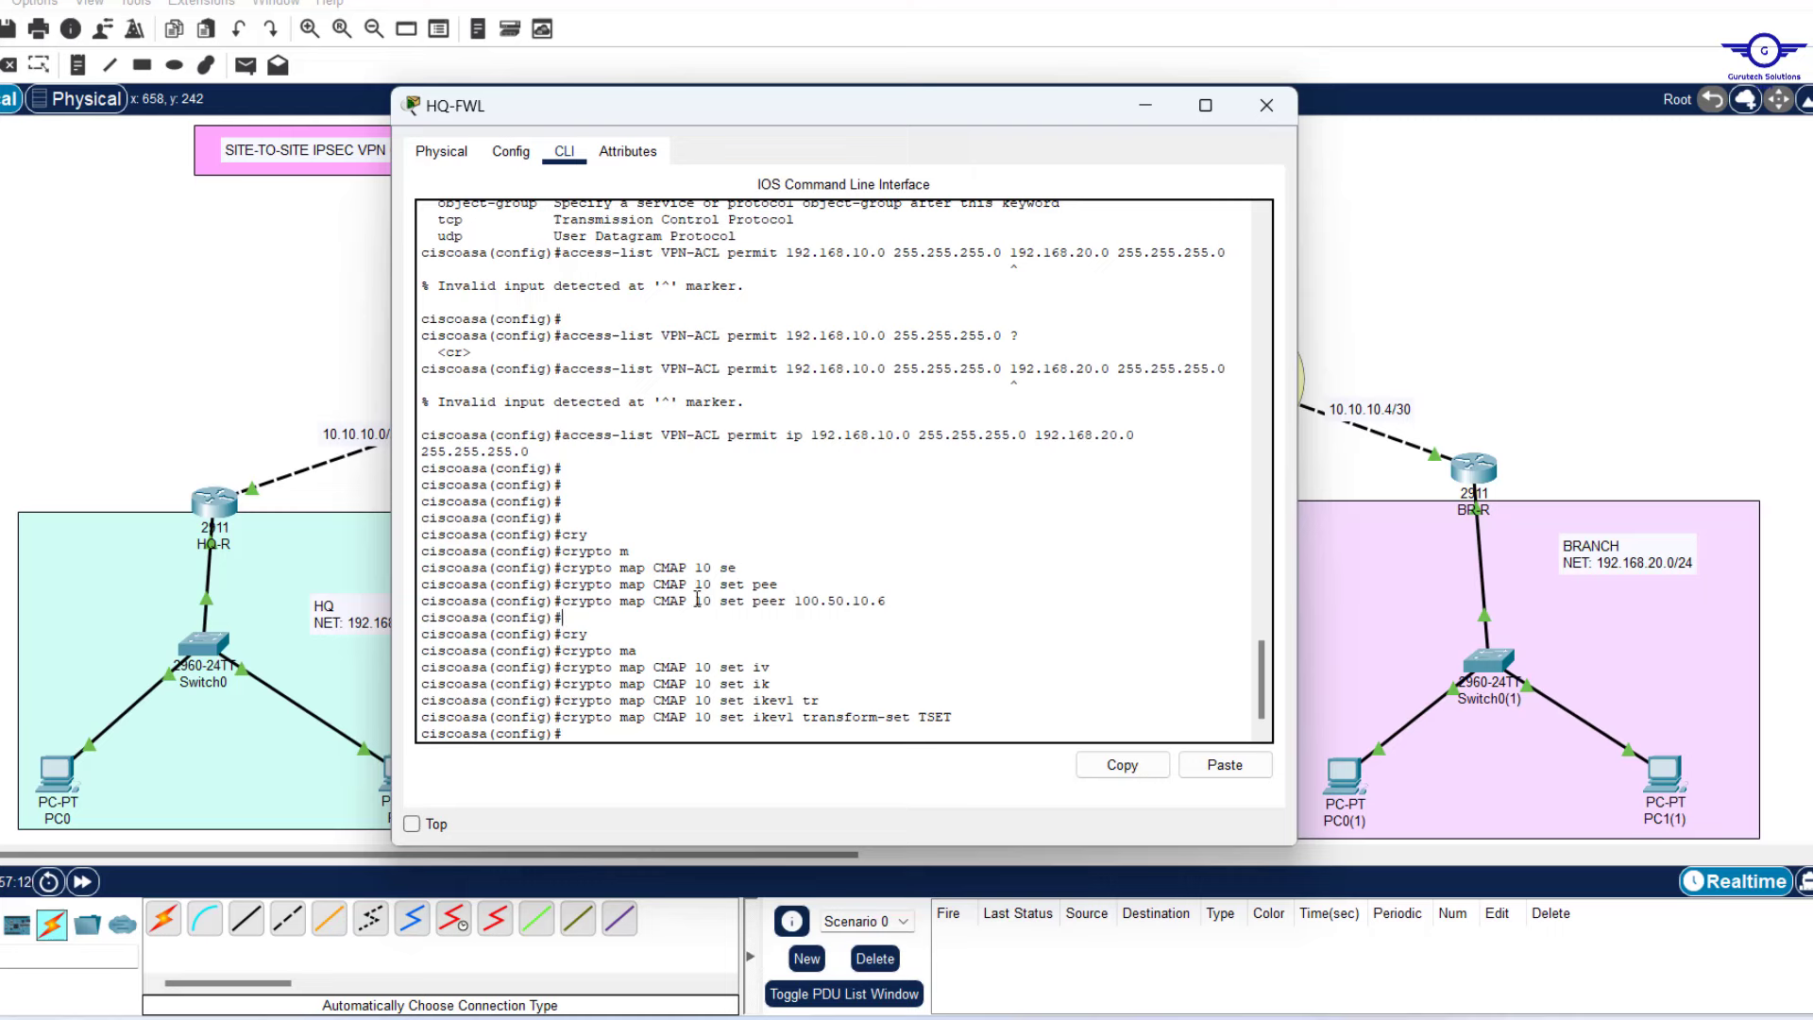
{"action": "left_click_drag", "start_coordinate": [696, 600], "coordinate": [904, 614]}
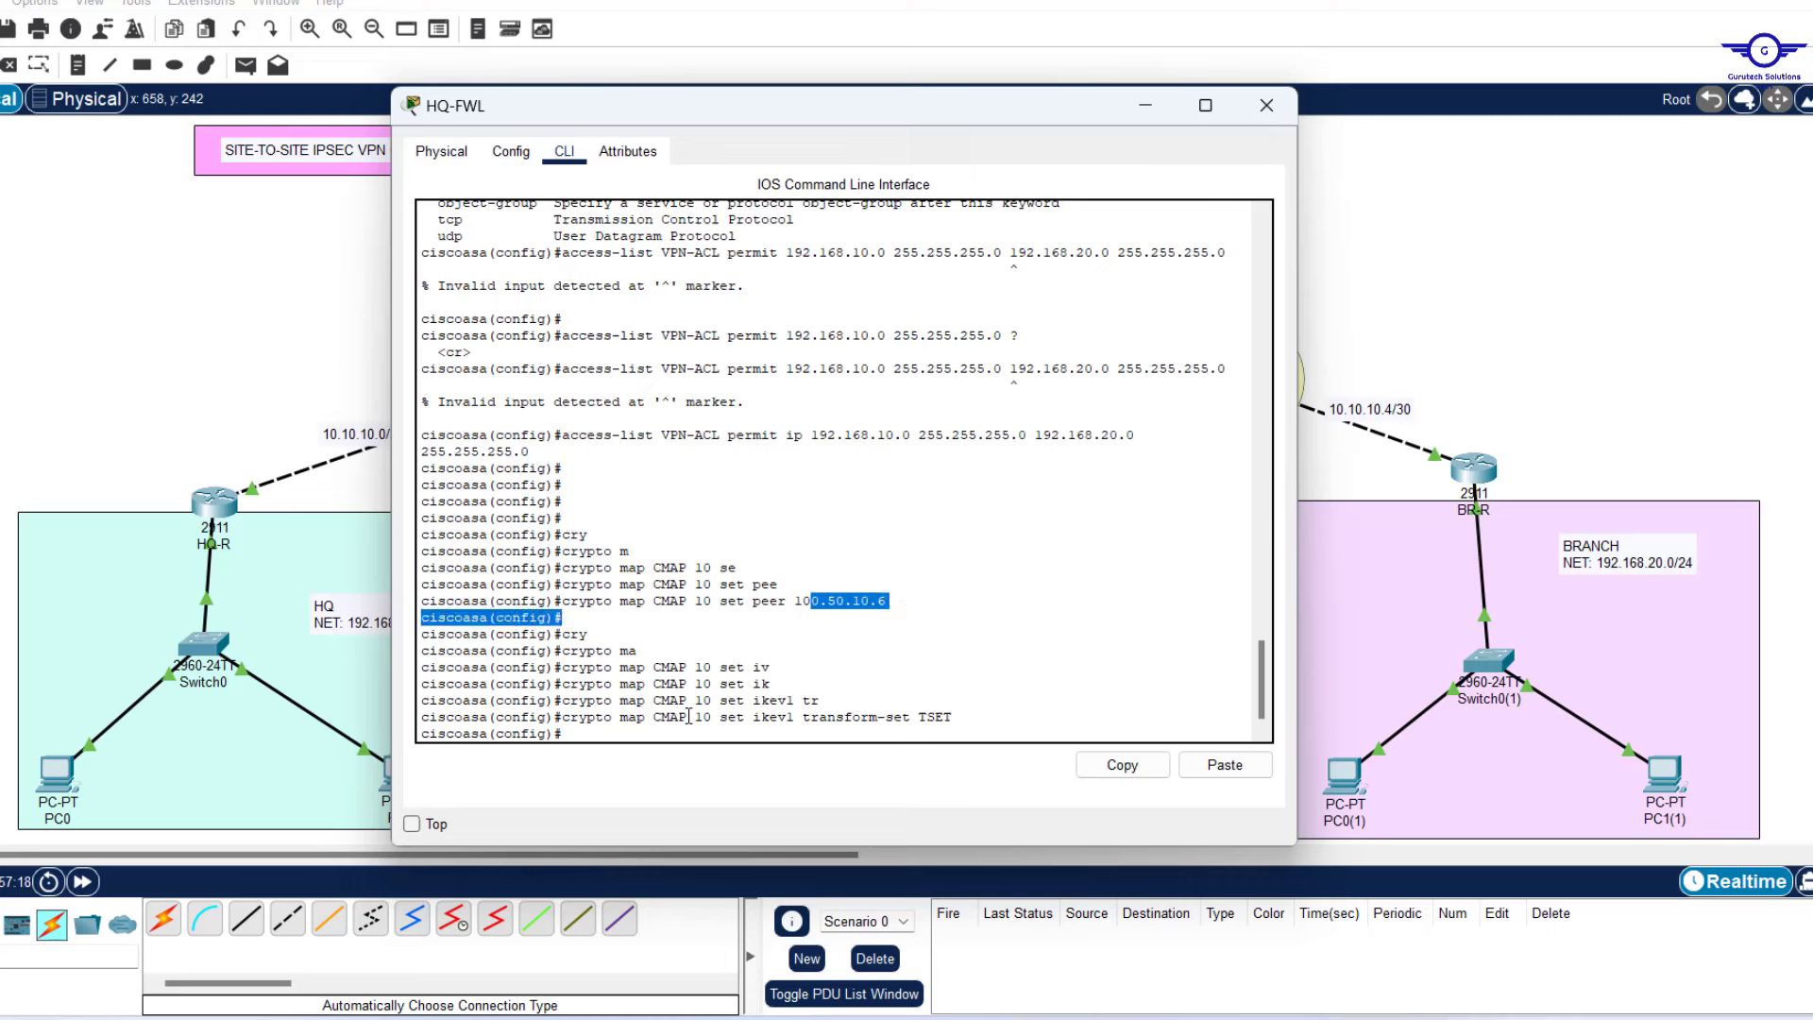
{"action": "left_click_drag", "start_coordinate": [687, 716], "coordinate": [712, 722]}
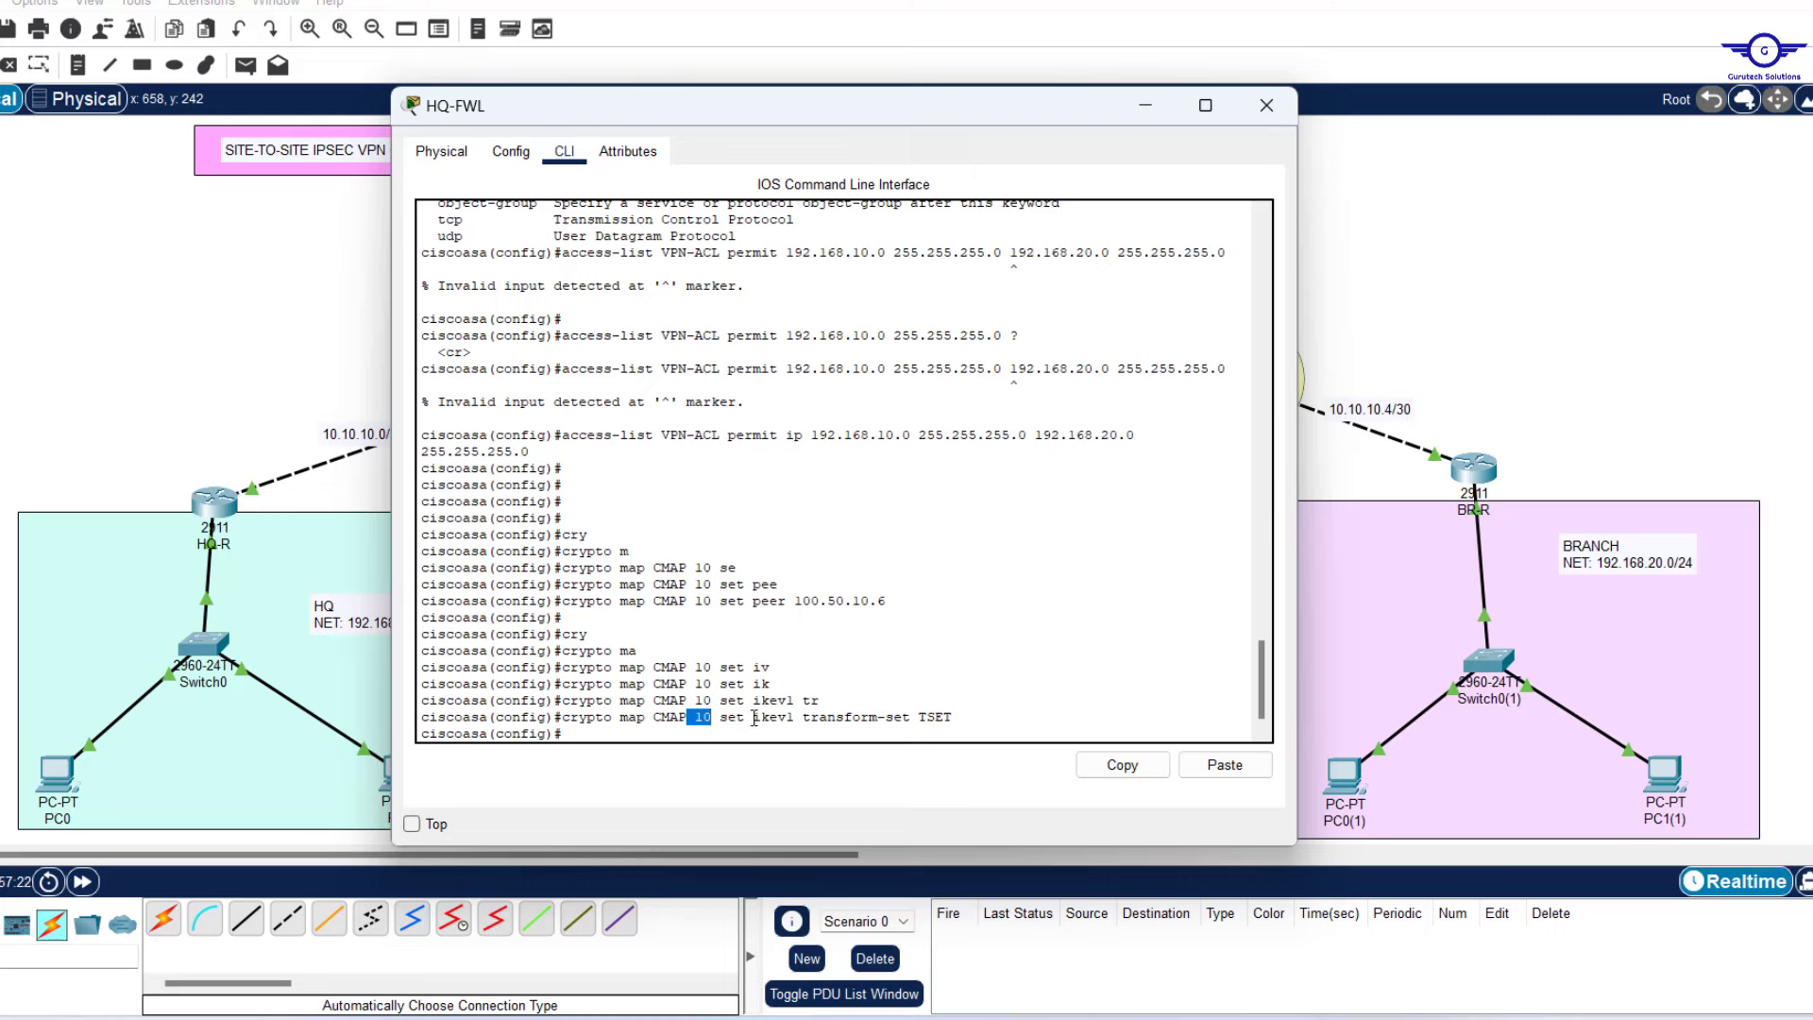
{"action": "left_click_drag", "start_coordinate": [755, 717], "coordinate": [962, 720]}
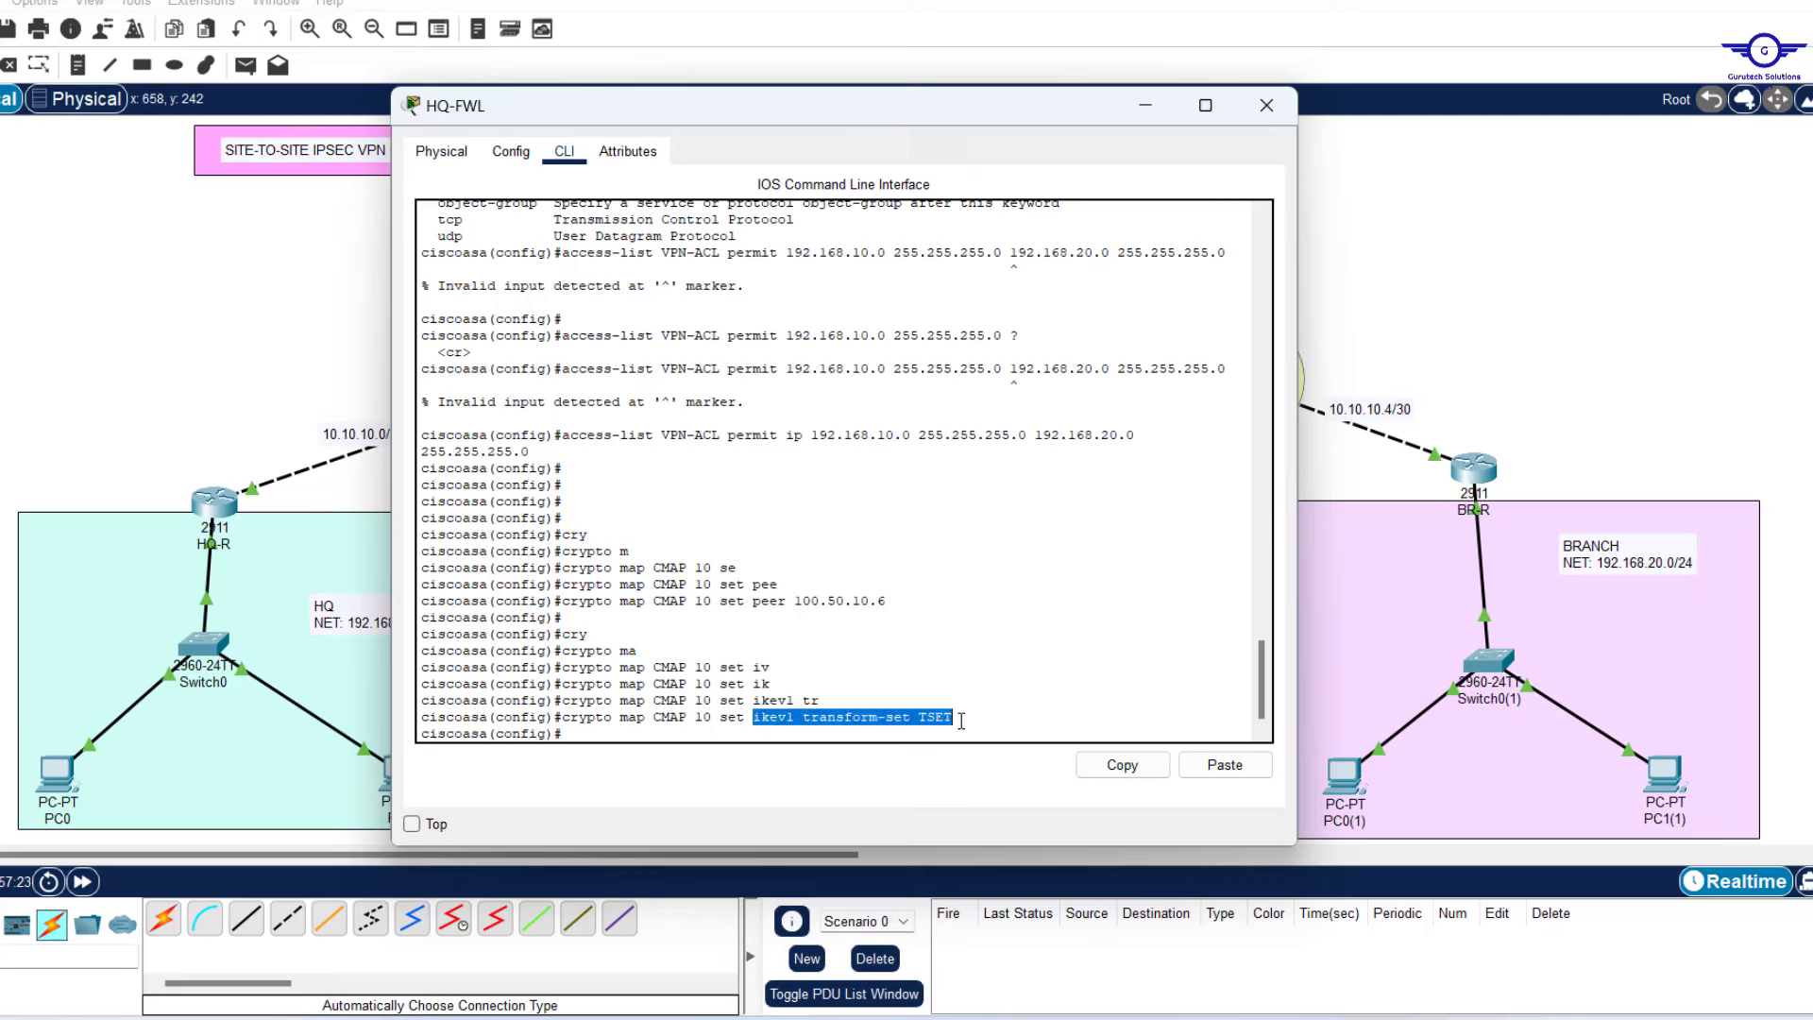
{"action": "left_click", "coordinate": [962, 720]}
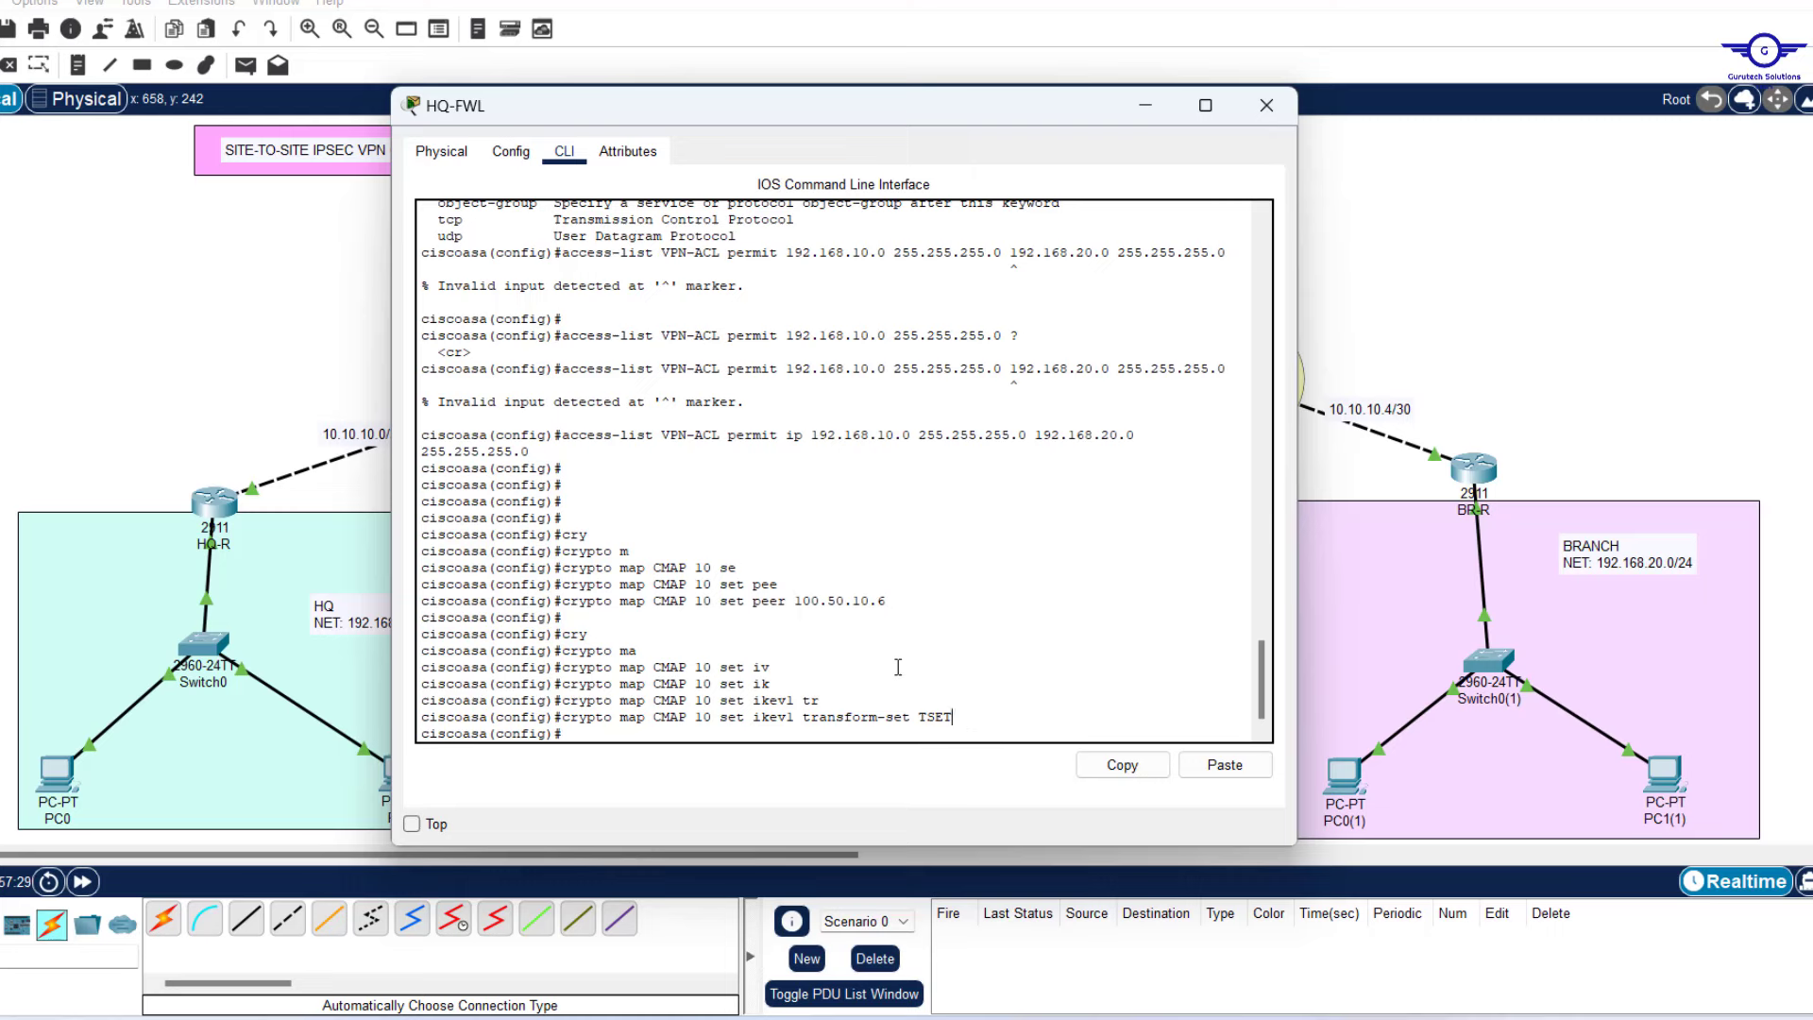
Edit the recalled crypto map command into 'crypto map CMAP 10 match address'.
{"action": "key", "text": "Return"}
{"action": "key", "text": "Return"}
{"action": "key", "text": "Up"}
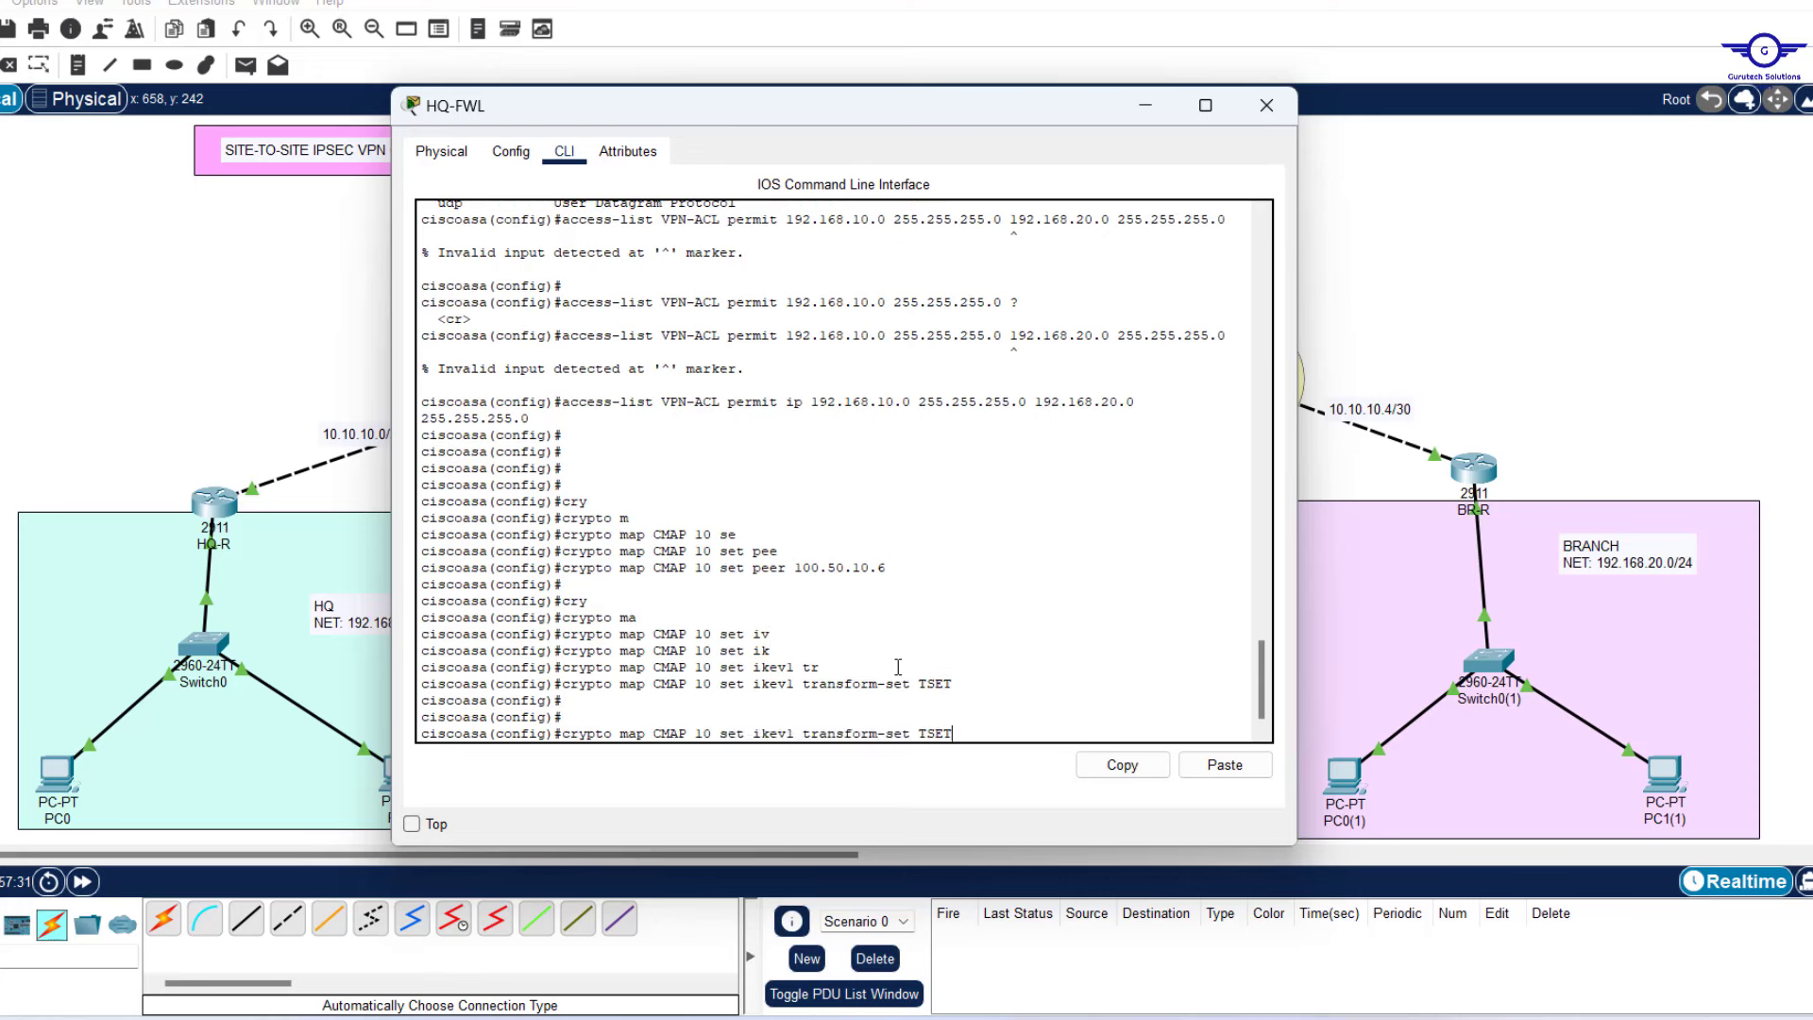
{"action": "key", "text": "BackSpace"}
{"action": "key", "text": "BackSpace"}
{"action": "key", "text": "BackSpace"}
{"action": "key", "text": "BackSpace"}
{"action": "key", "text": "BackSpace"}
{"action": "key", "text": "BackSpace"}
{"action": "key", "text": "BackSpace"}
{"action": "key", "text": "BackSpace"}
{"action": "key", "text": "BackSpace"}
{"action": "key", "text": "BackSpace"}
{"action": "key", "text": "BackSpace"}
{"action": "key", "text": "BackSpace"}
{"action": "key", "text": "BackSpace"}
{"action": "key", "text": "BackSpace"}
{"action": "key", "text": "BackSpace"}
{"action": "key", "text": "BackSpace"}
{"action": "key", "text": "BackSpace"}
{"action": "key", "text": "BackSpace"}
{"action": "key", "text": "BackSpace"}
{"action": "key", "text": "BackSpace"}
{"action": "key", "text": "BackSpace"}
{"action": "key", "text": "BackSpace"}
{"action": "key", "text": "BackSpace"}
{"action": "key", "text": "BackSpace"}
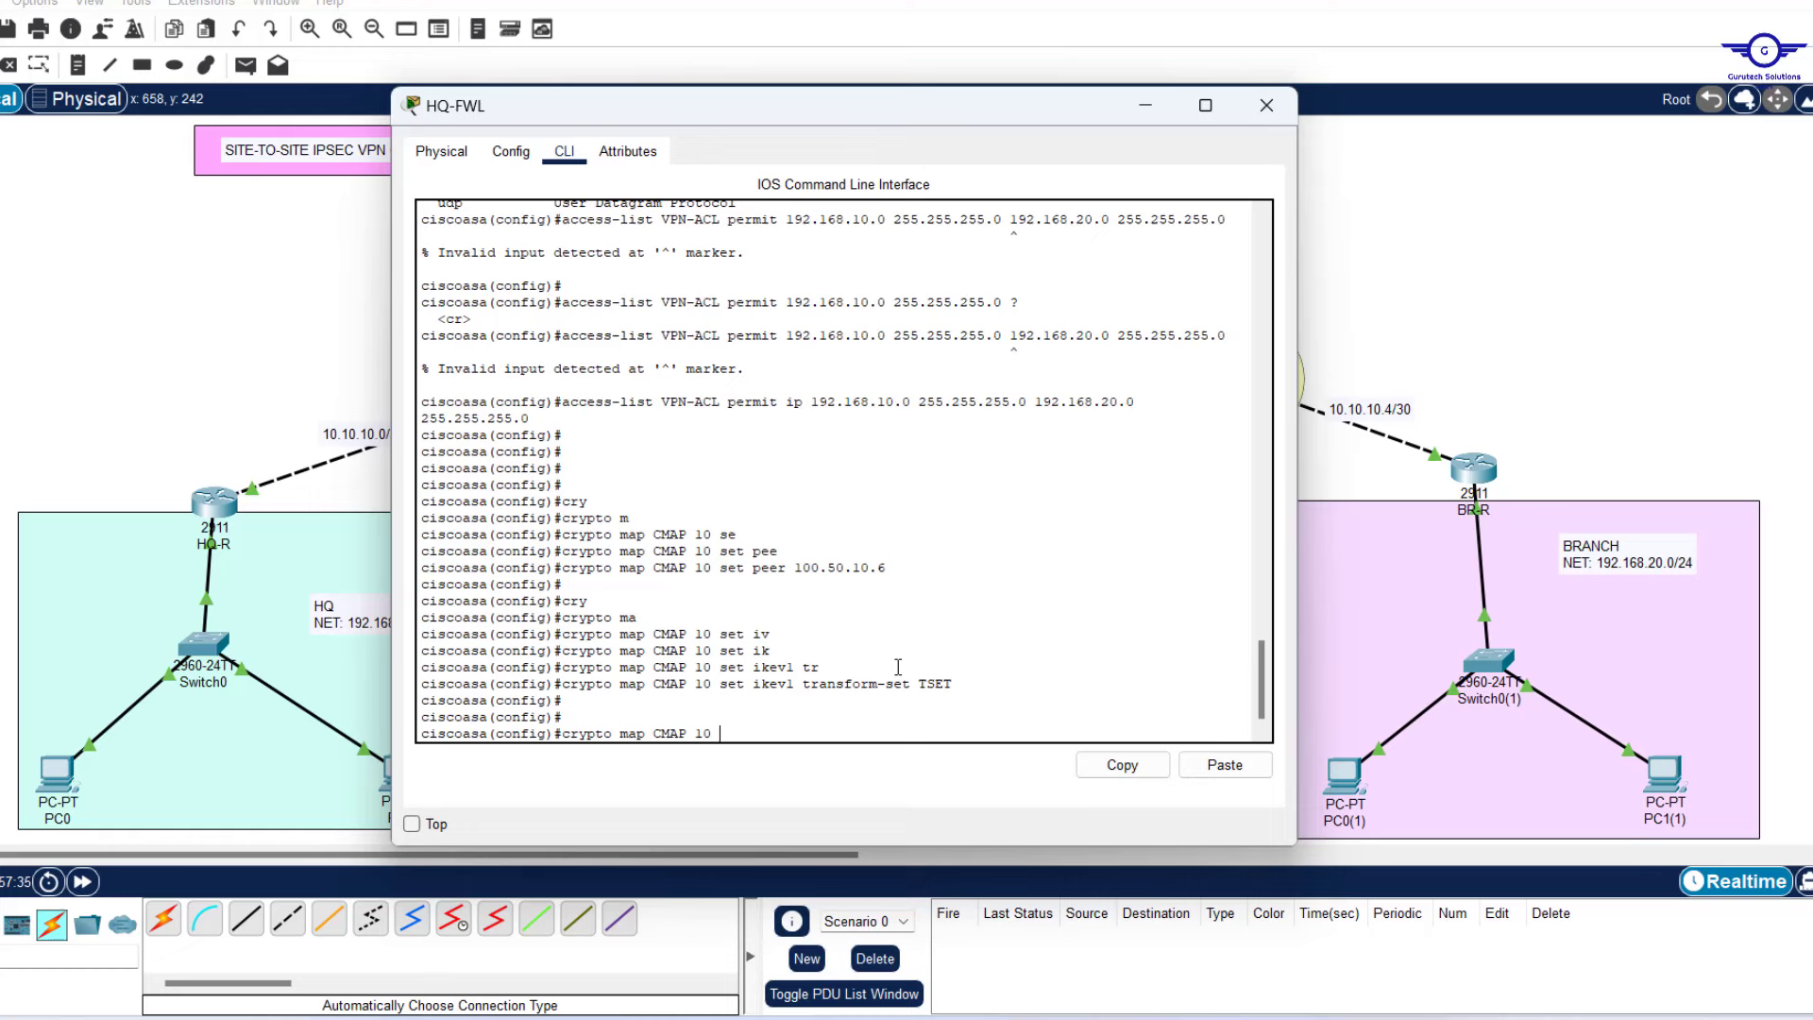
{"action": "type", "text": "ma"}
{"action": "key", "text": "Tab"}
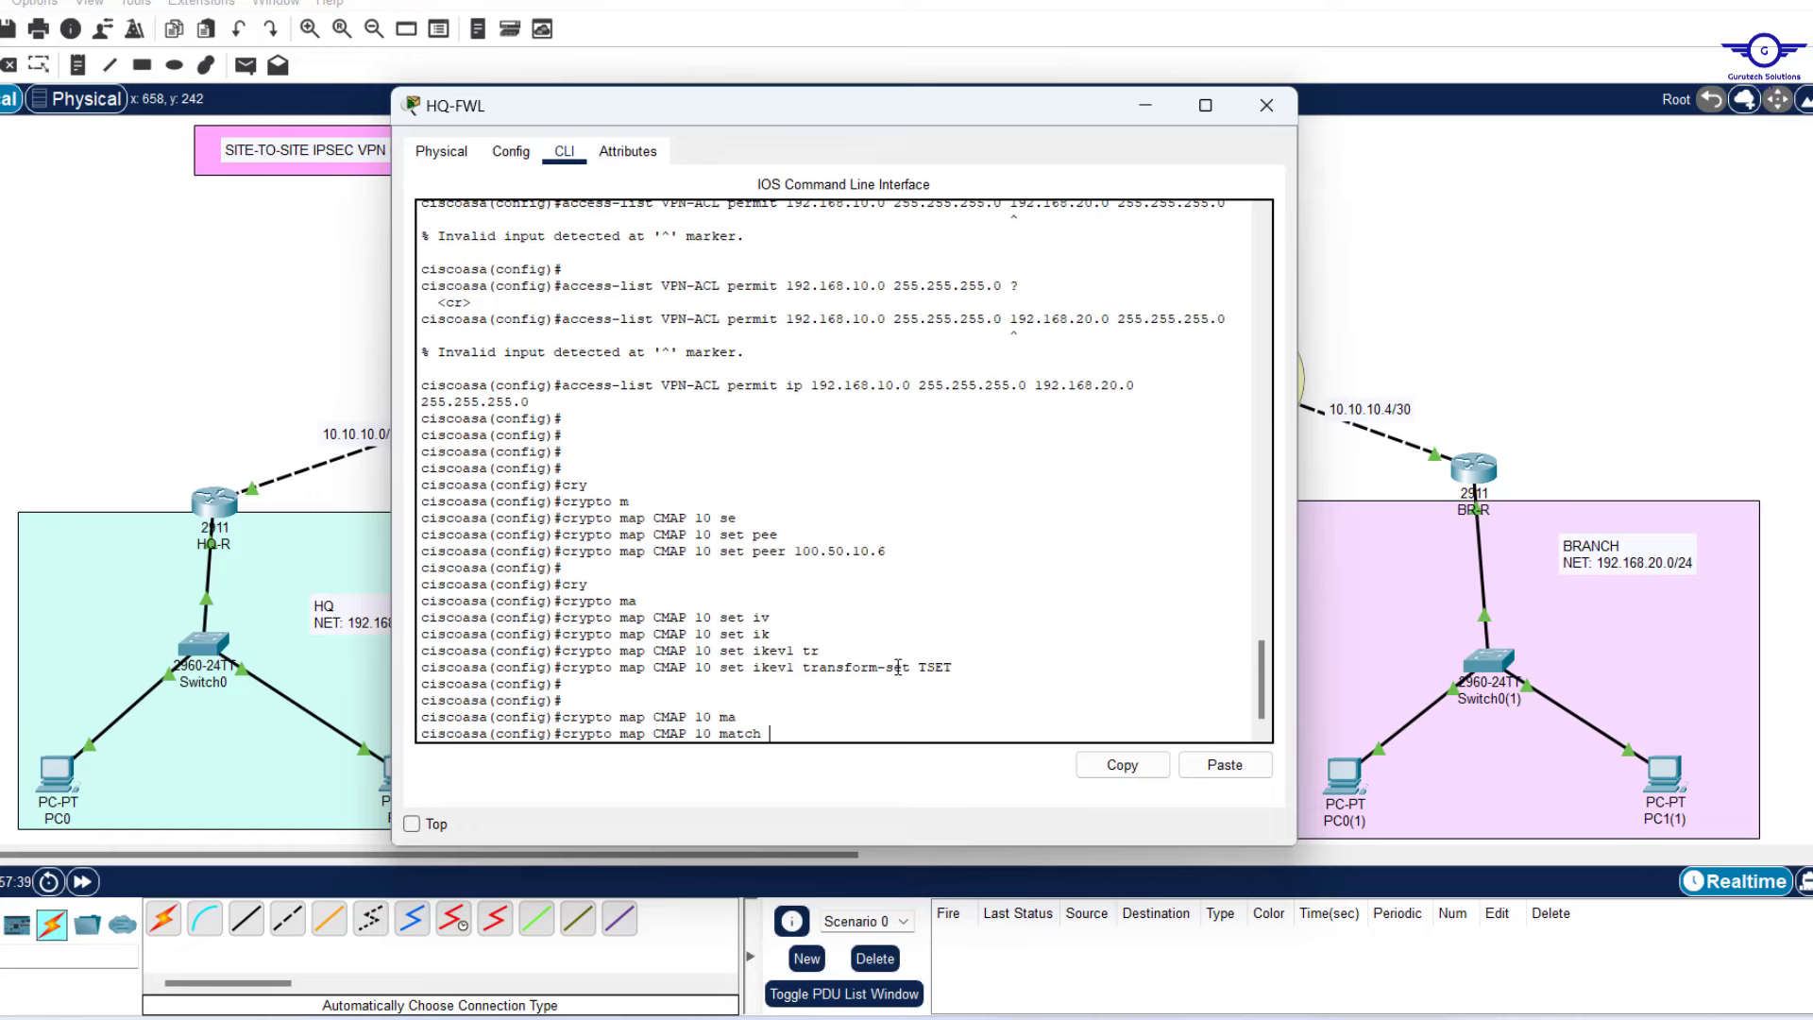
{"action": "type", "text": "ad"}
{"action": "key", "text": "Tab"}
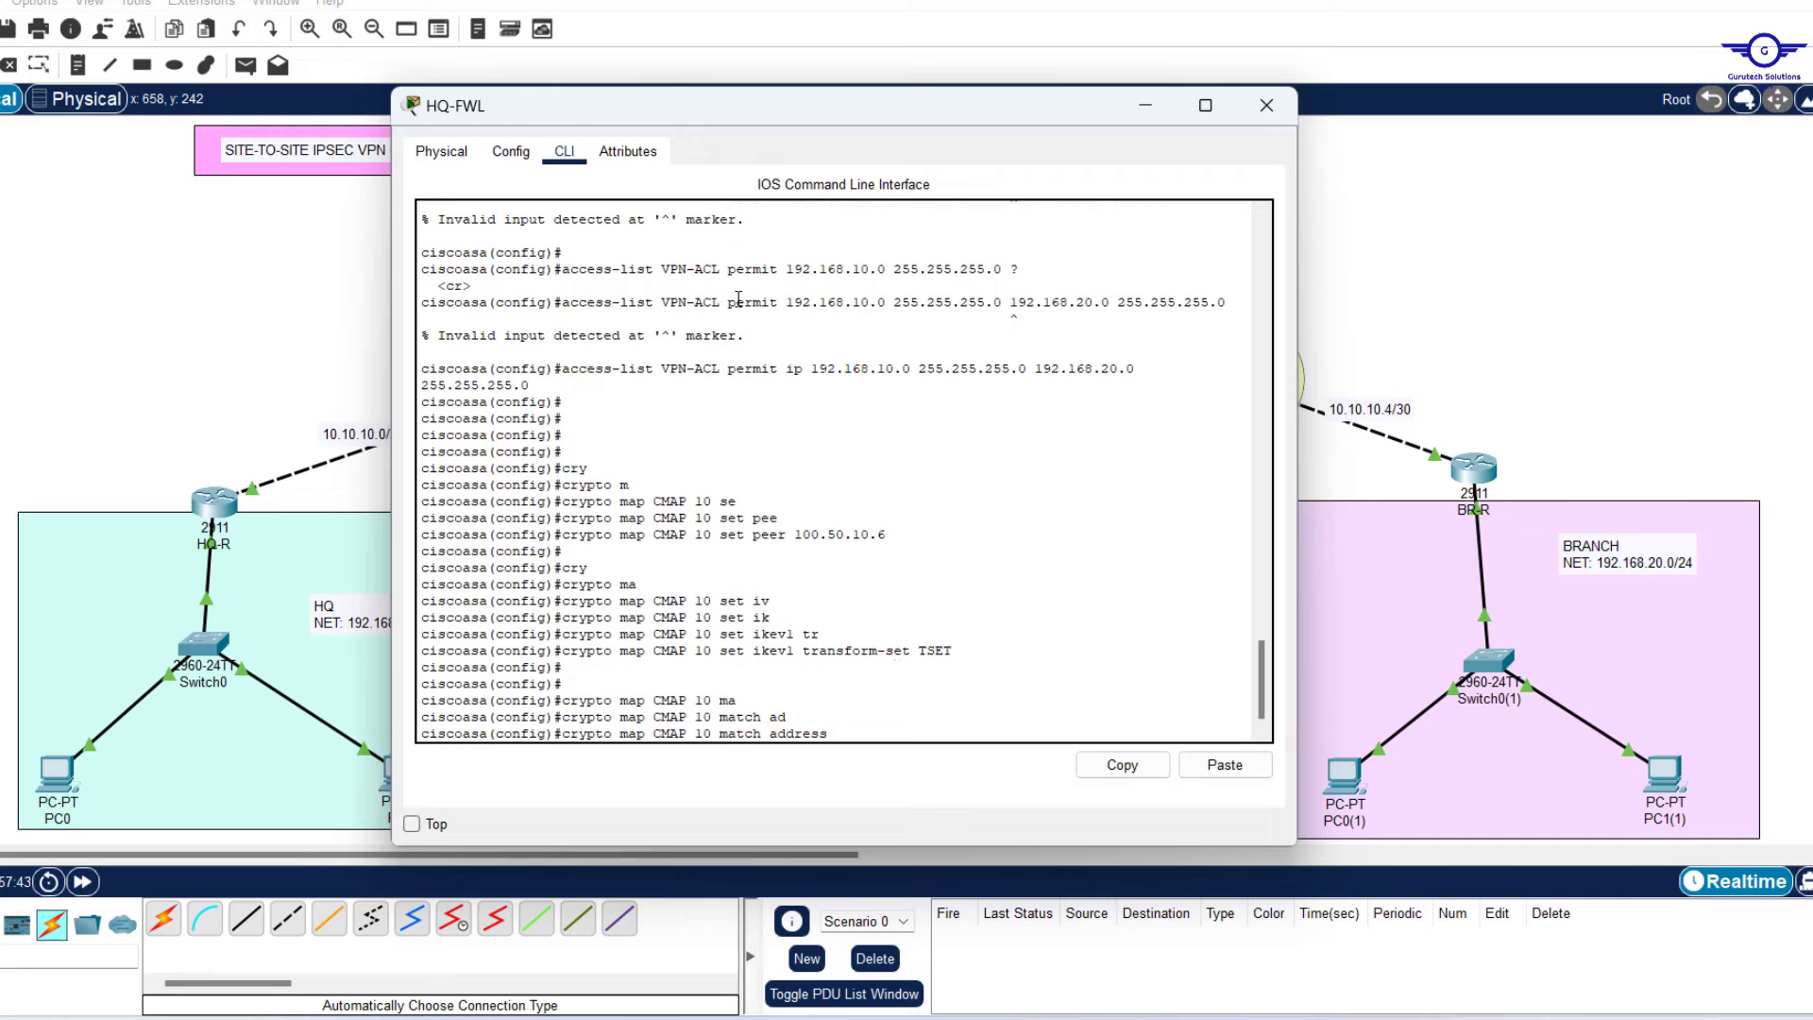
Check the ACL name in the console, then finish with VPN-ACL and submit.
{"action": "left_click_drag", "start_coordinate": [723, 302], "coordinate": [661, 298]}
{"action": "left_click", "coordinate": [814, 378]}
{"action": "left_click_drag", "start_coordinate": [814, 377], "coordinate": [543, 385]}
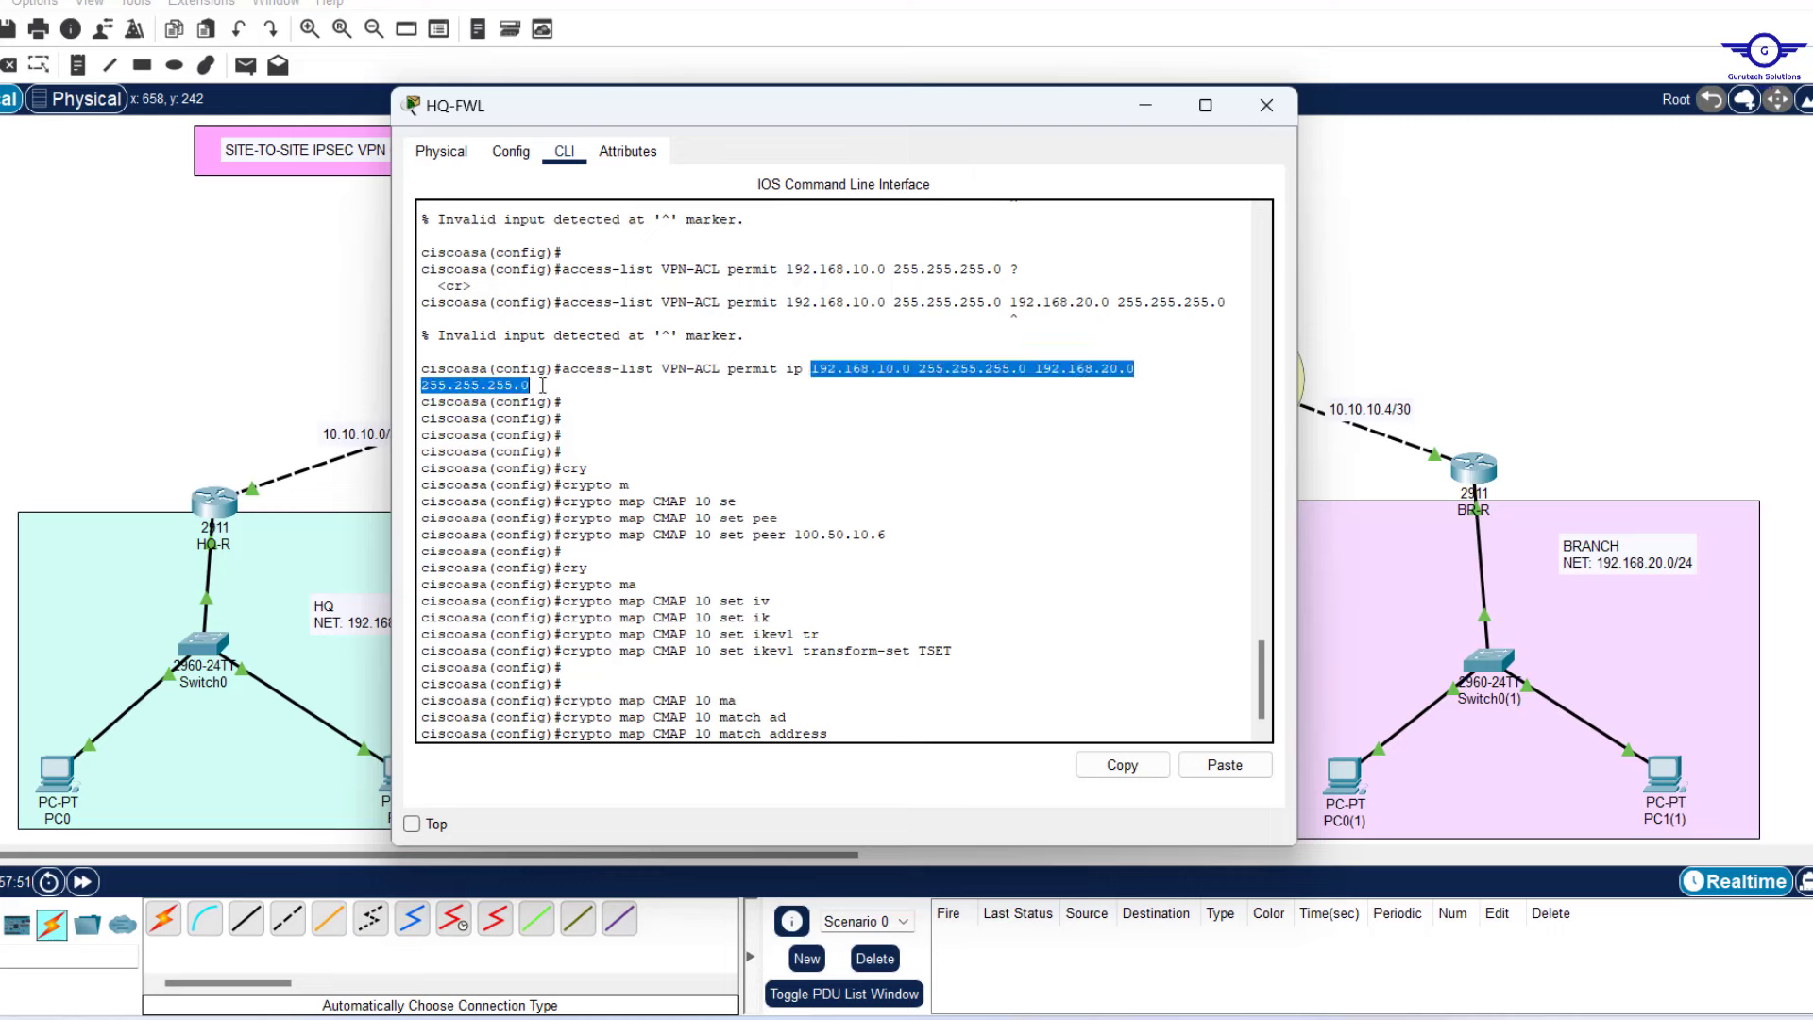
{"action": "left_click", "coordinate": [859, 733]}
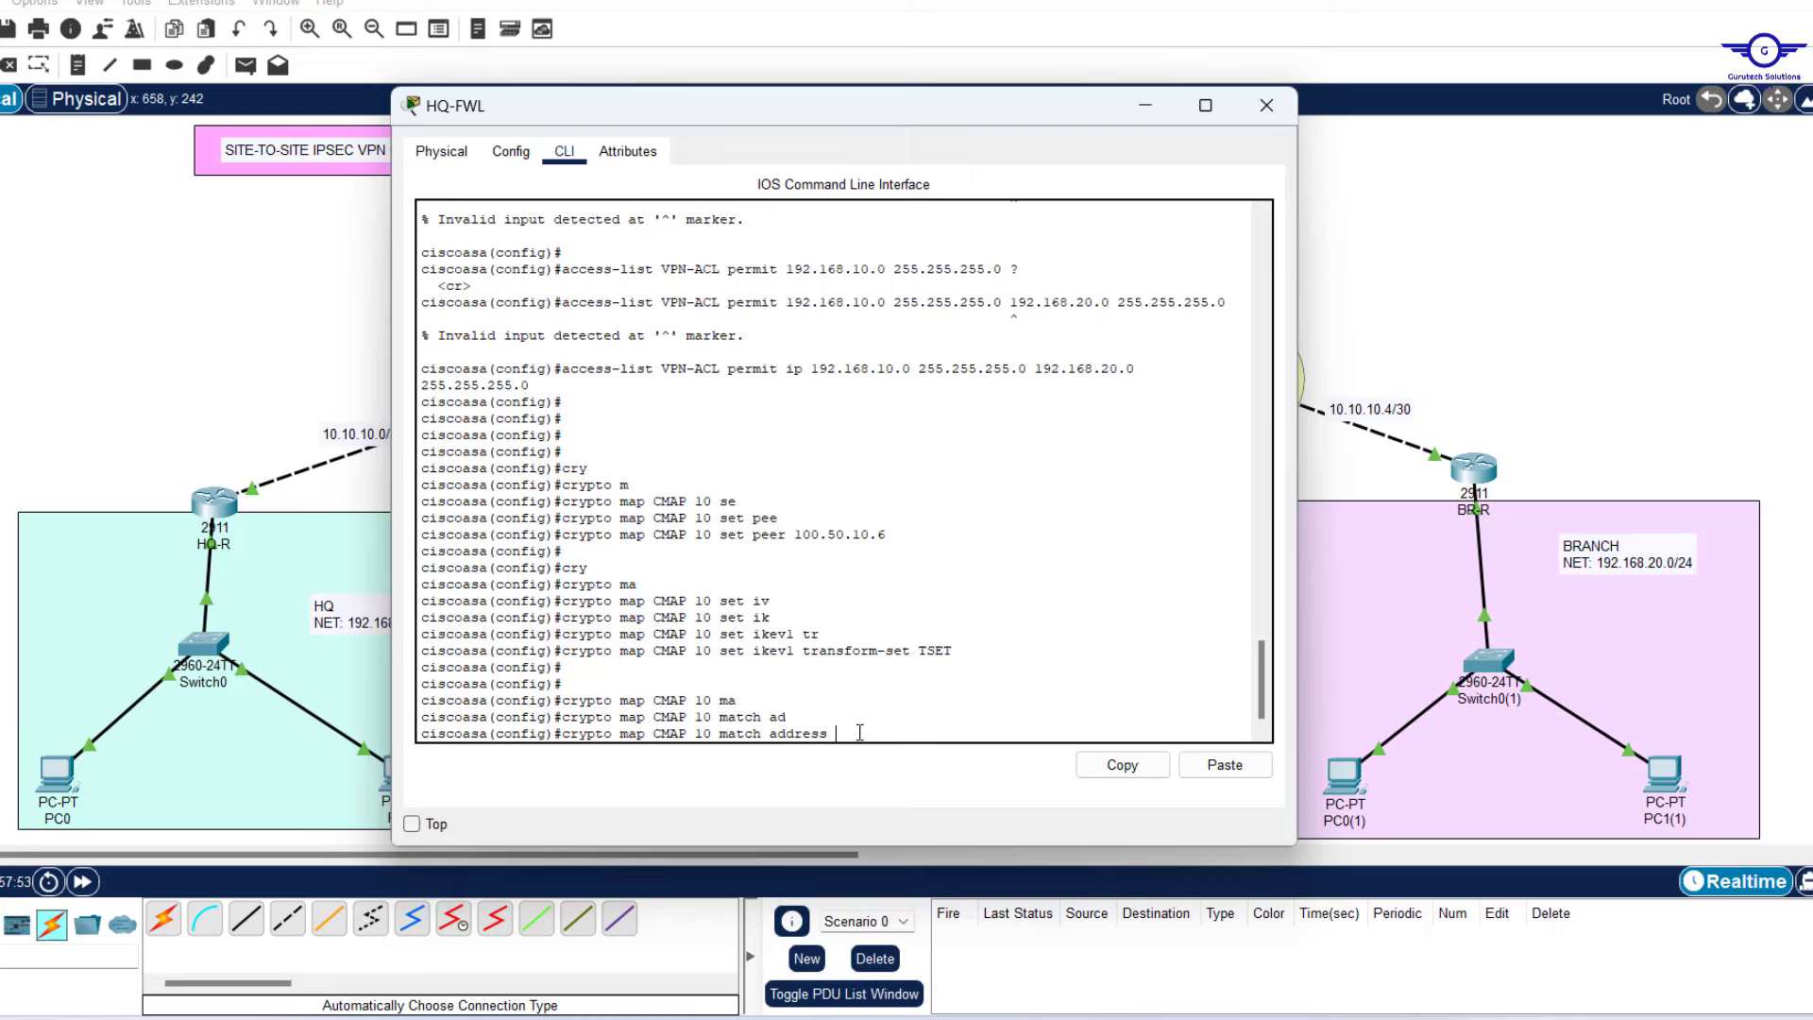
{"action": "type", "text": "VP"}
{"action": "key", "text": "Tab"}
{"action": "type", "text": "N-ACL"}
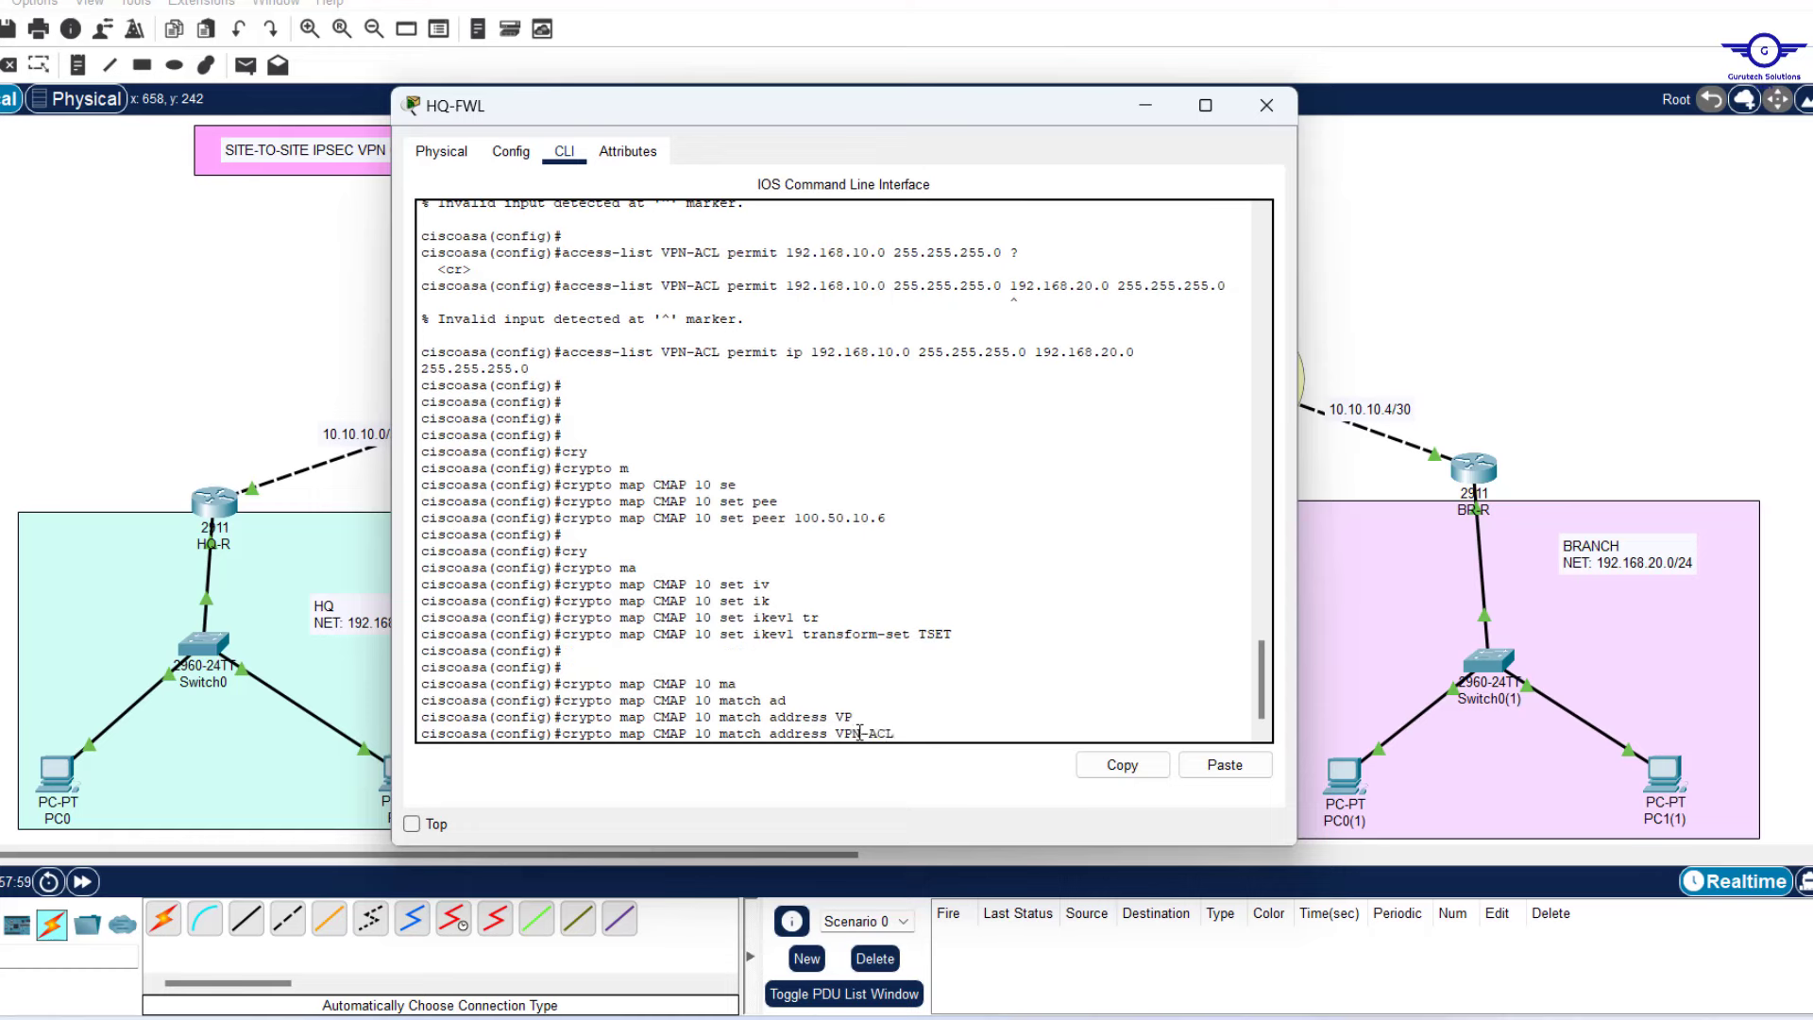
{"action": "key", "text": "Return"}
{"action": "key", "text": "Return"}
{"action": "key", "text": "Return"}
{"action": "key", "text": "Return"}
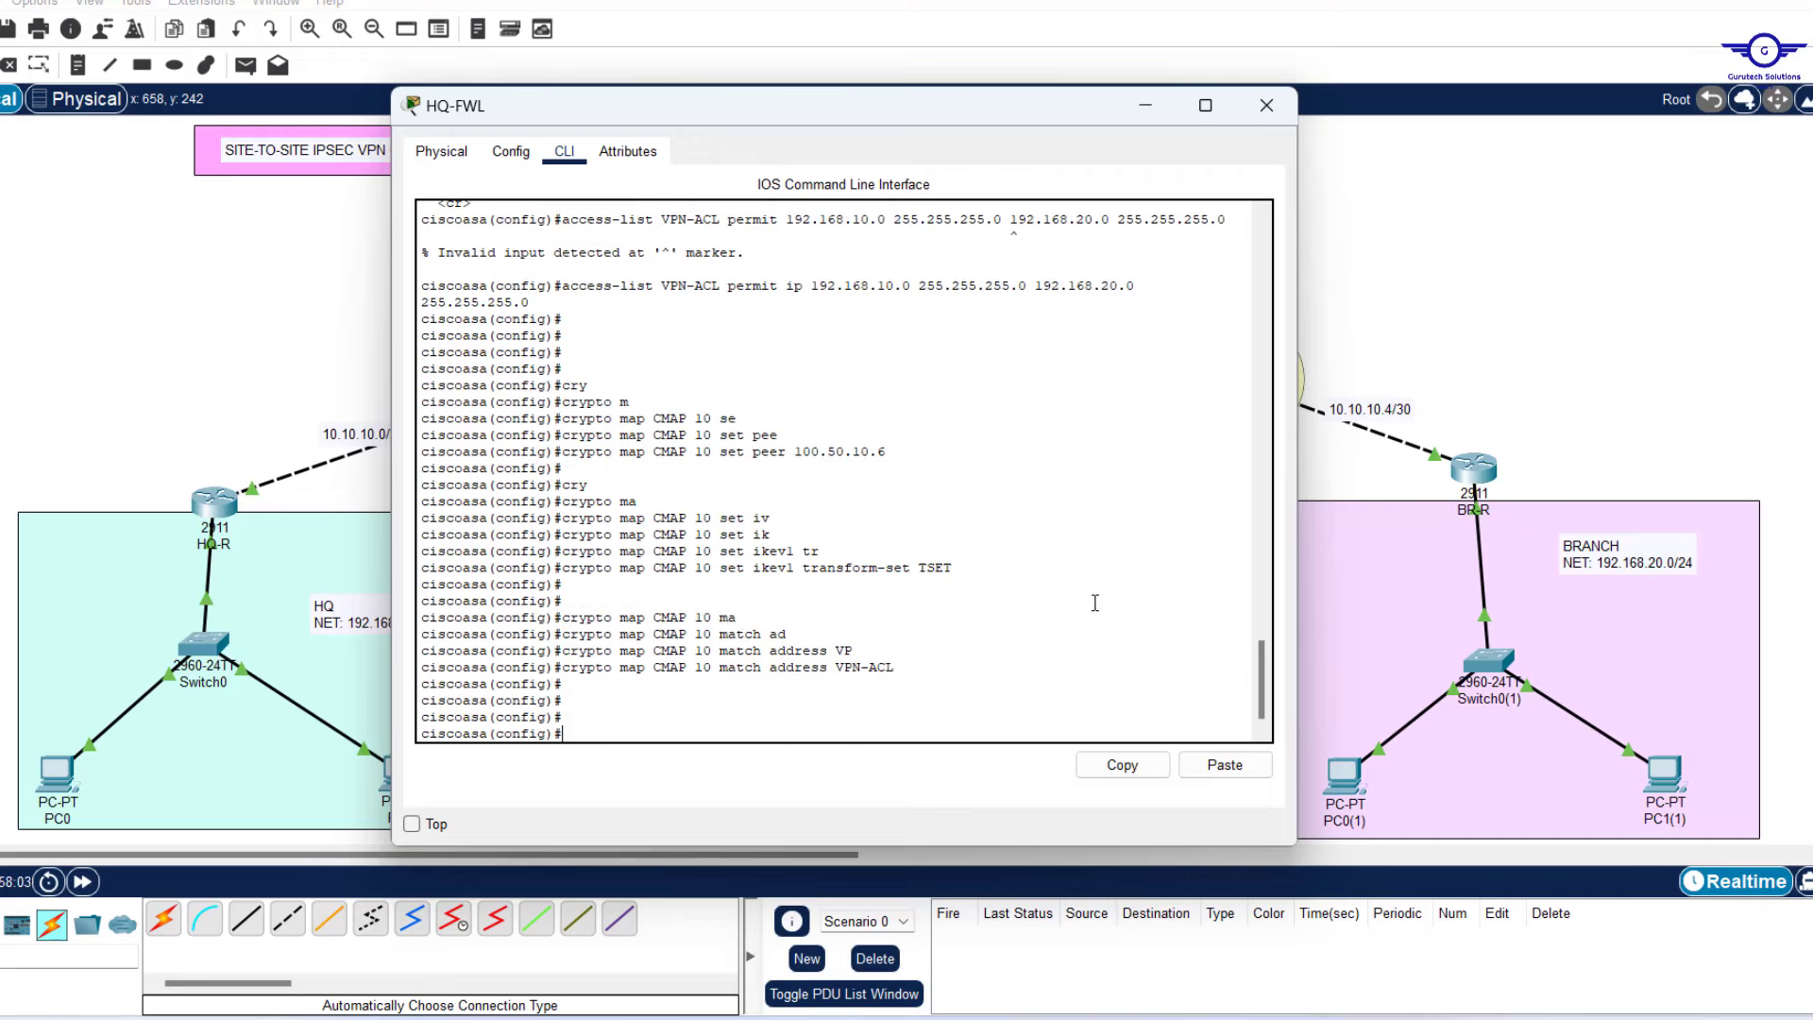
Add the note '- Enable ikev1 and apply crypto map on the intface' below the Create crypto map step.
{"action": "key", "text": "alt+Tab"}
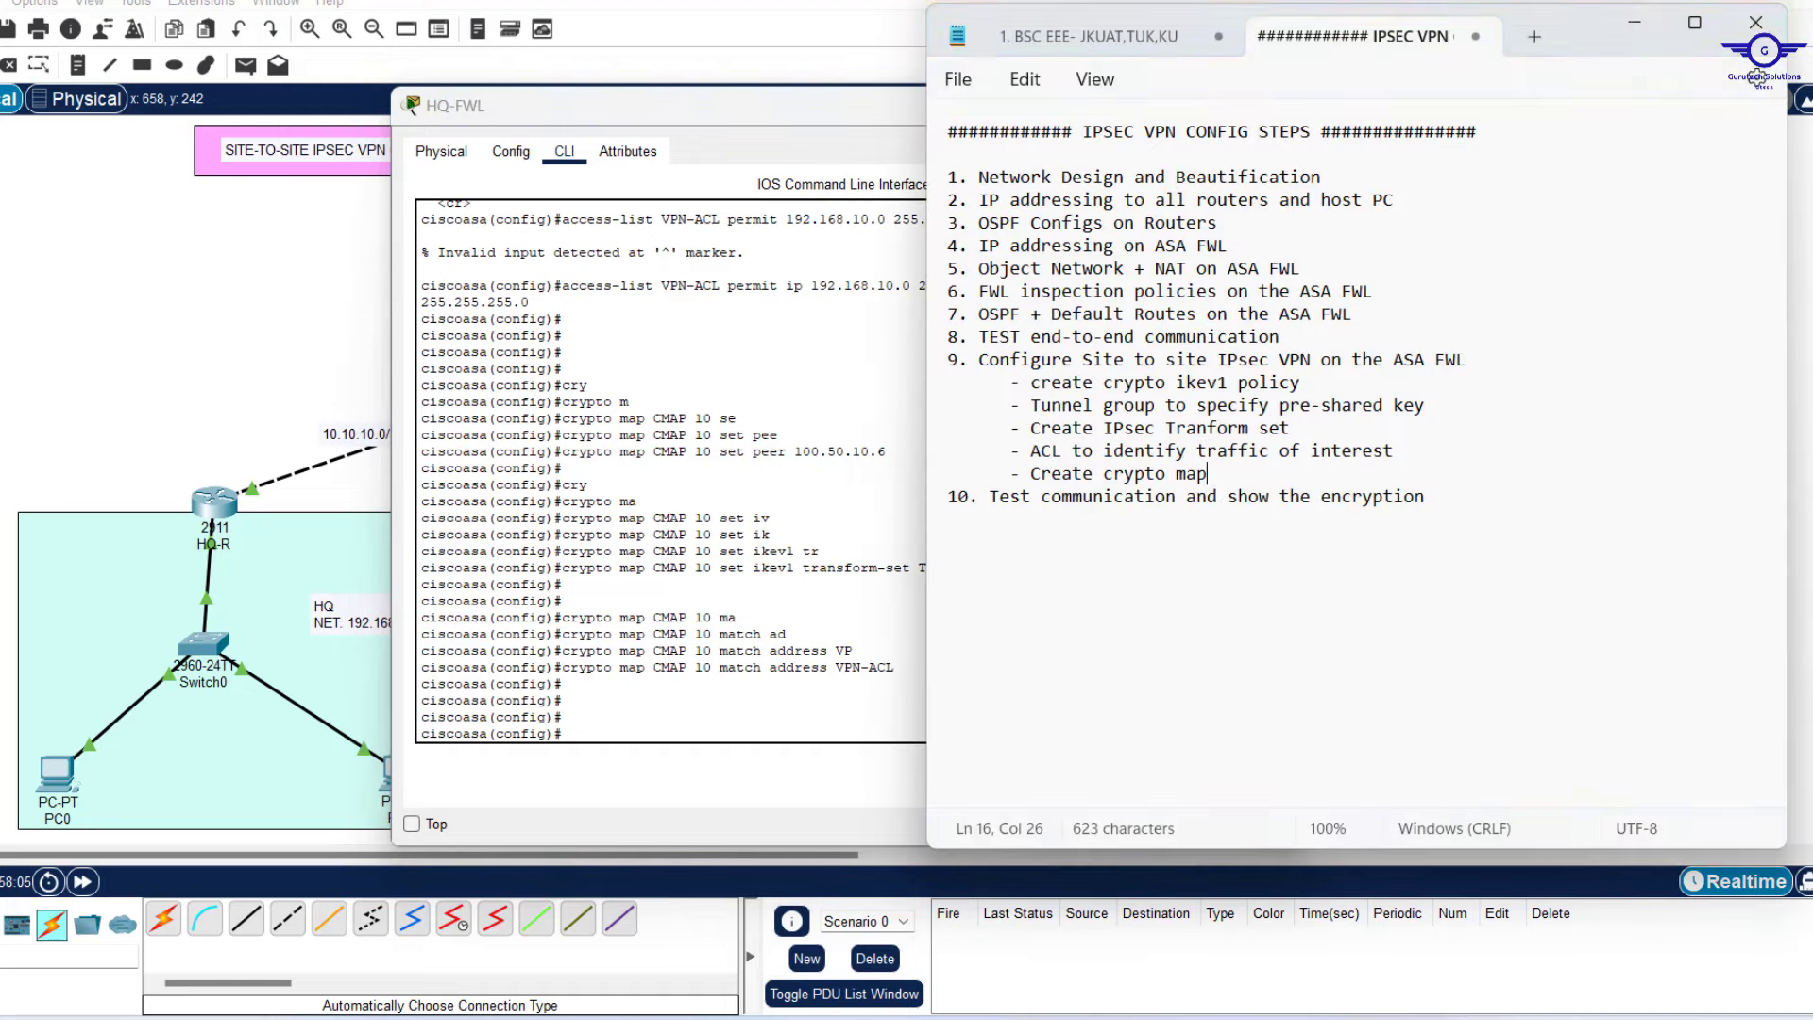
{"action": "key", "text": "Return"}
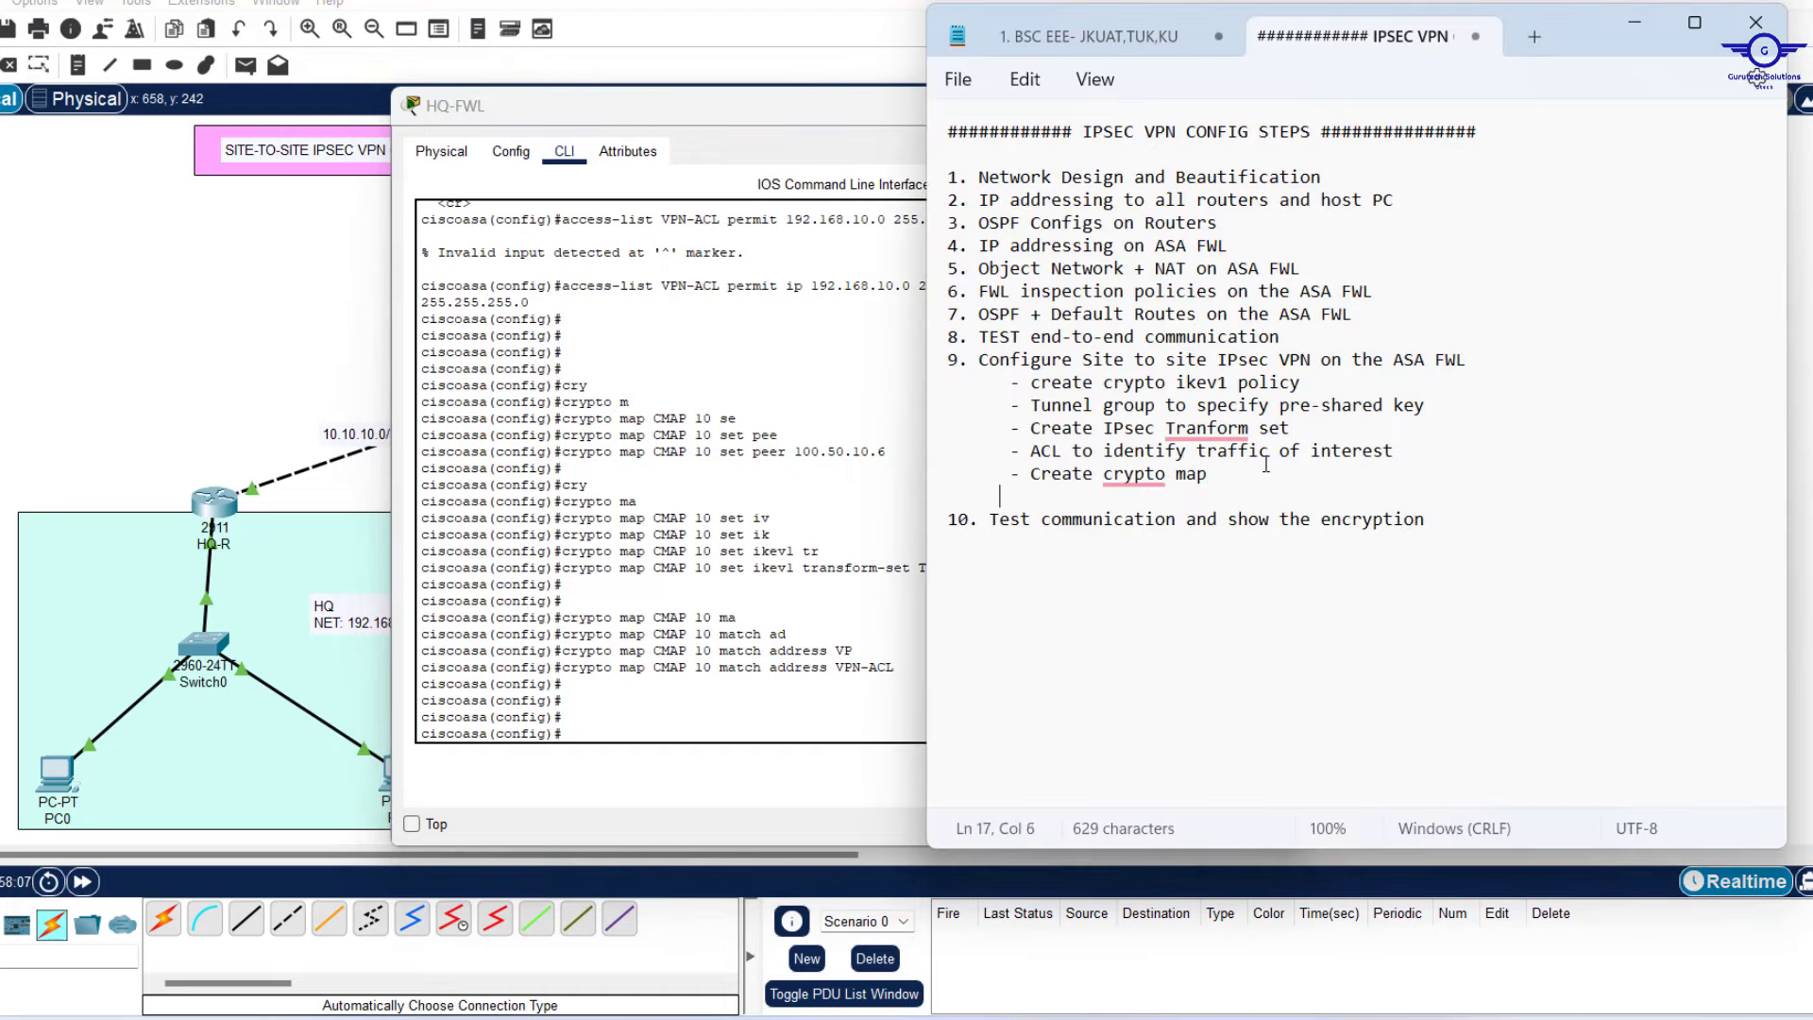
{"action": "type", "text": "- Enable ikev"}
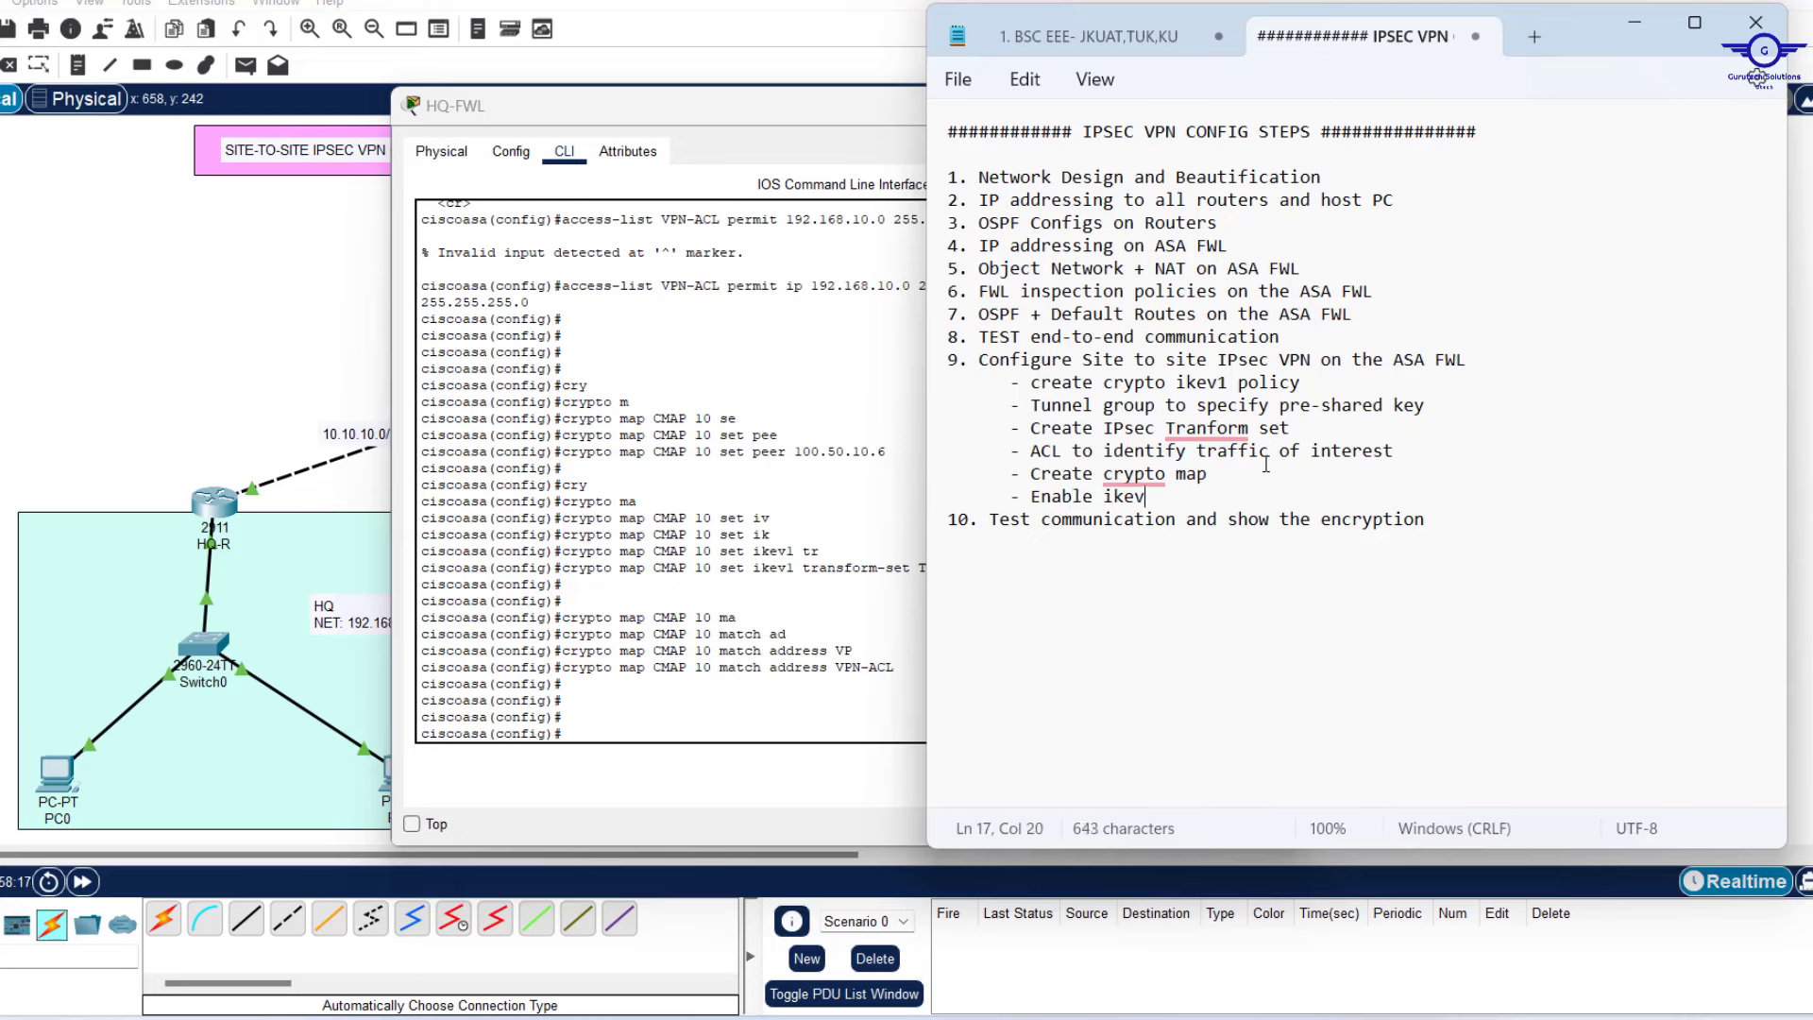
{"action": "type", "text": "1 and apply crypto ma"}
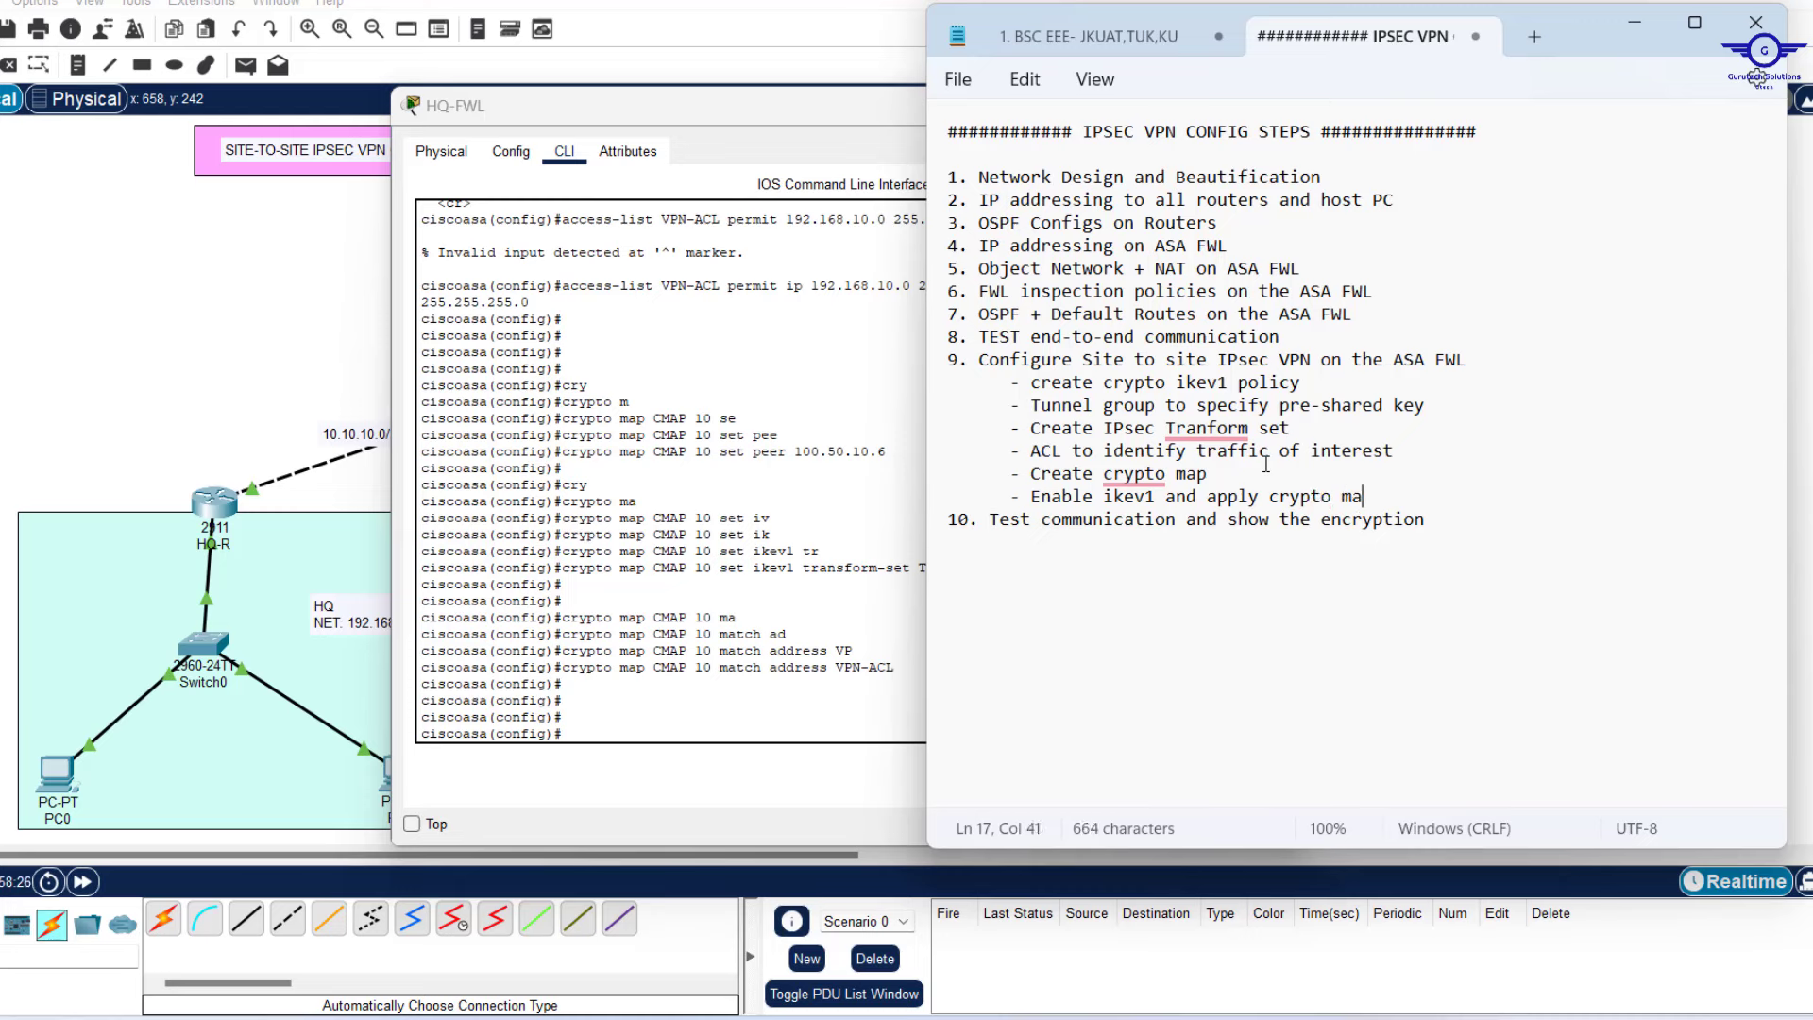
{"action": "type", "text": "p on the intface"}
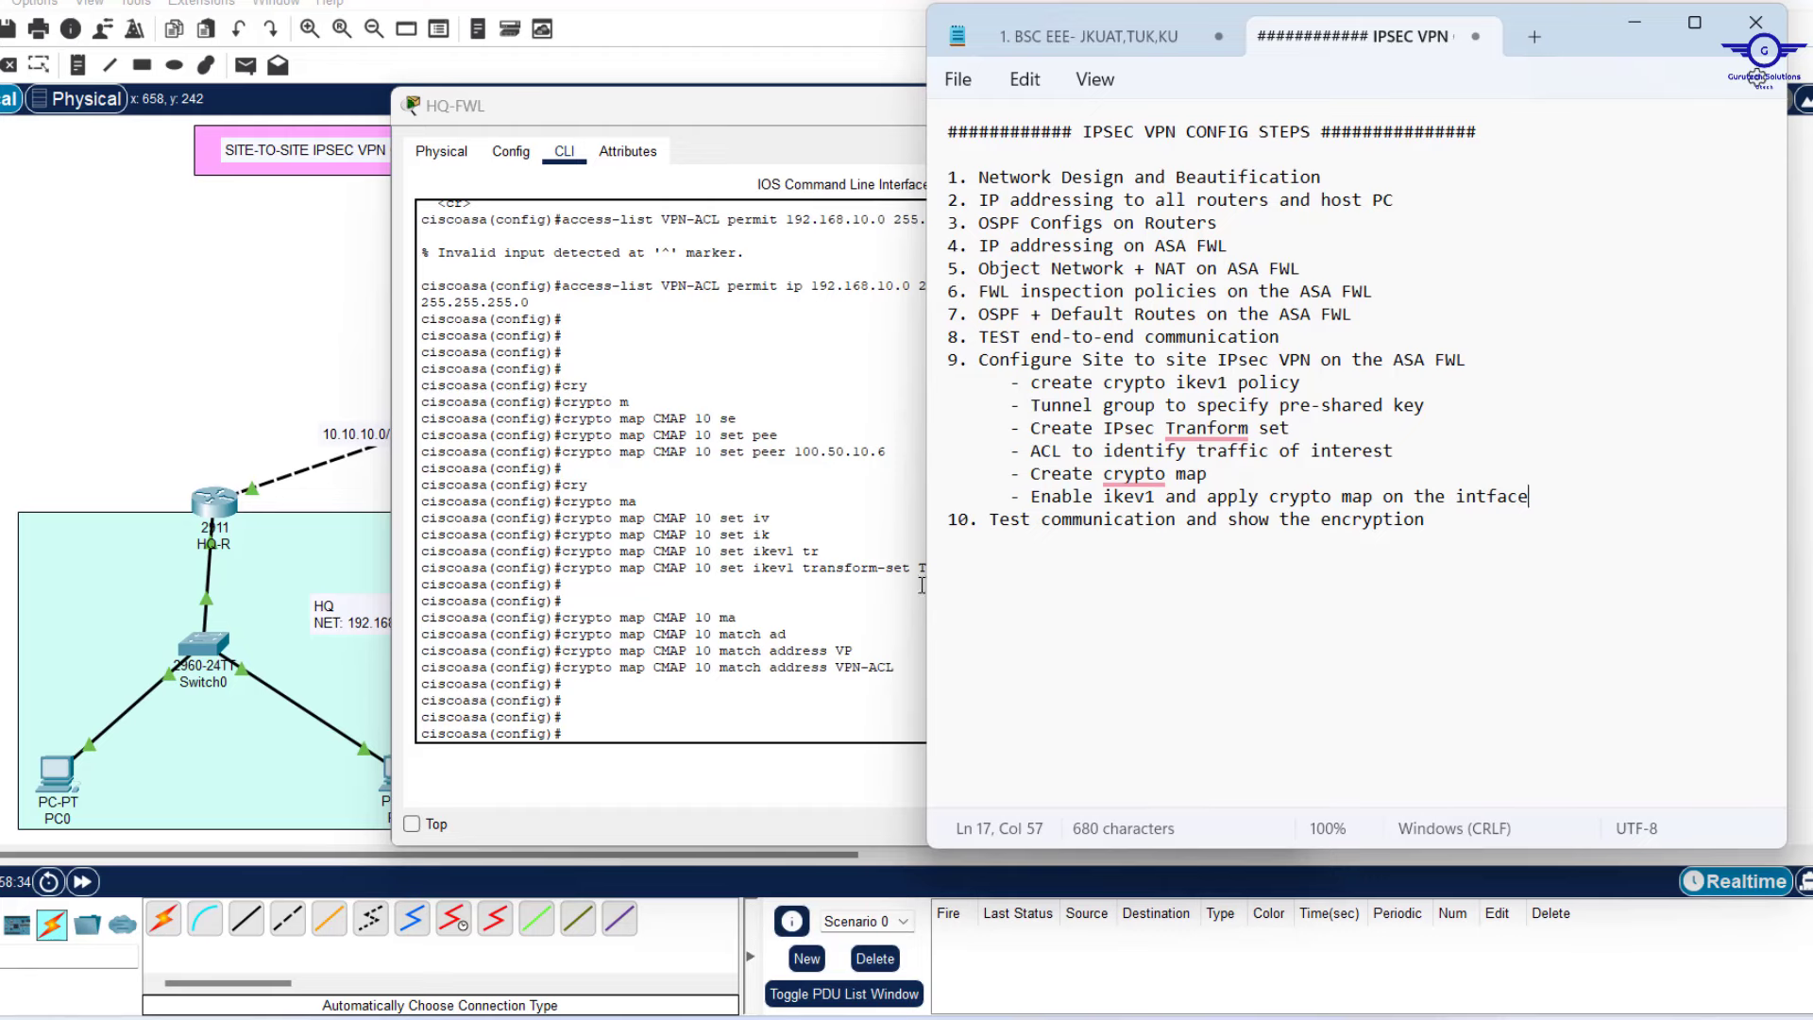
{"action": "left_click", "coordinate": [791, 696]}
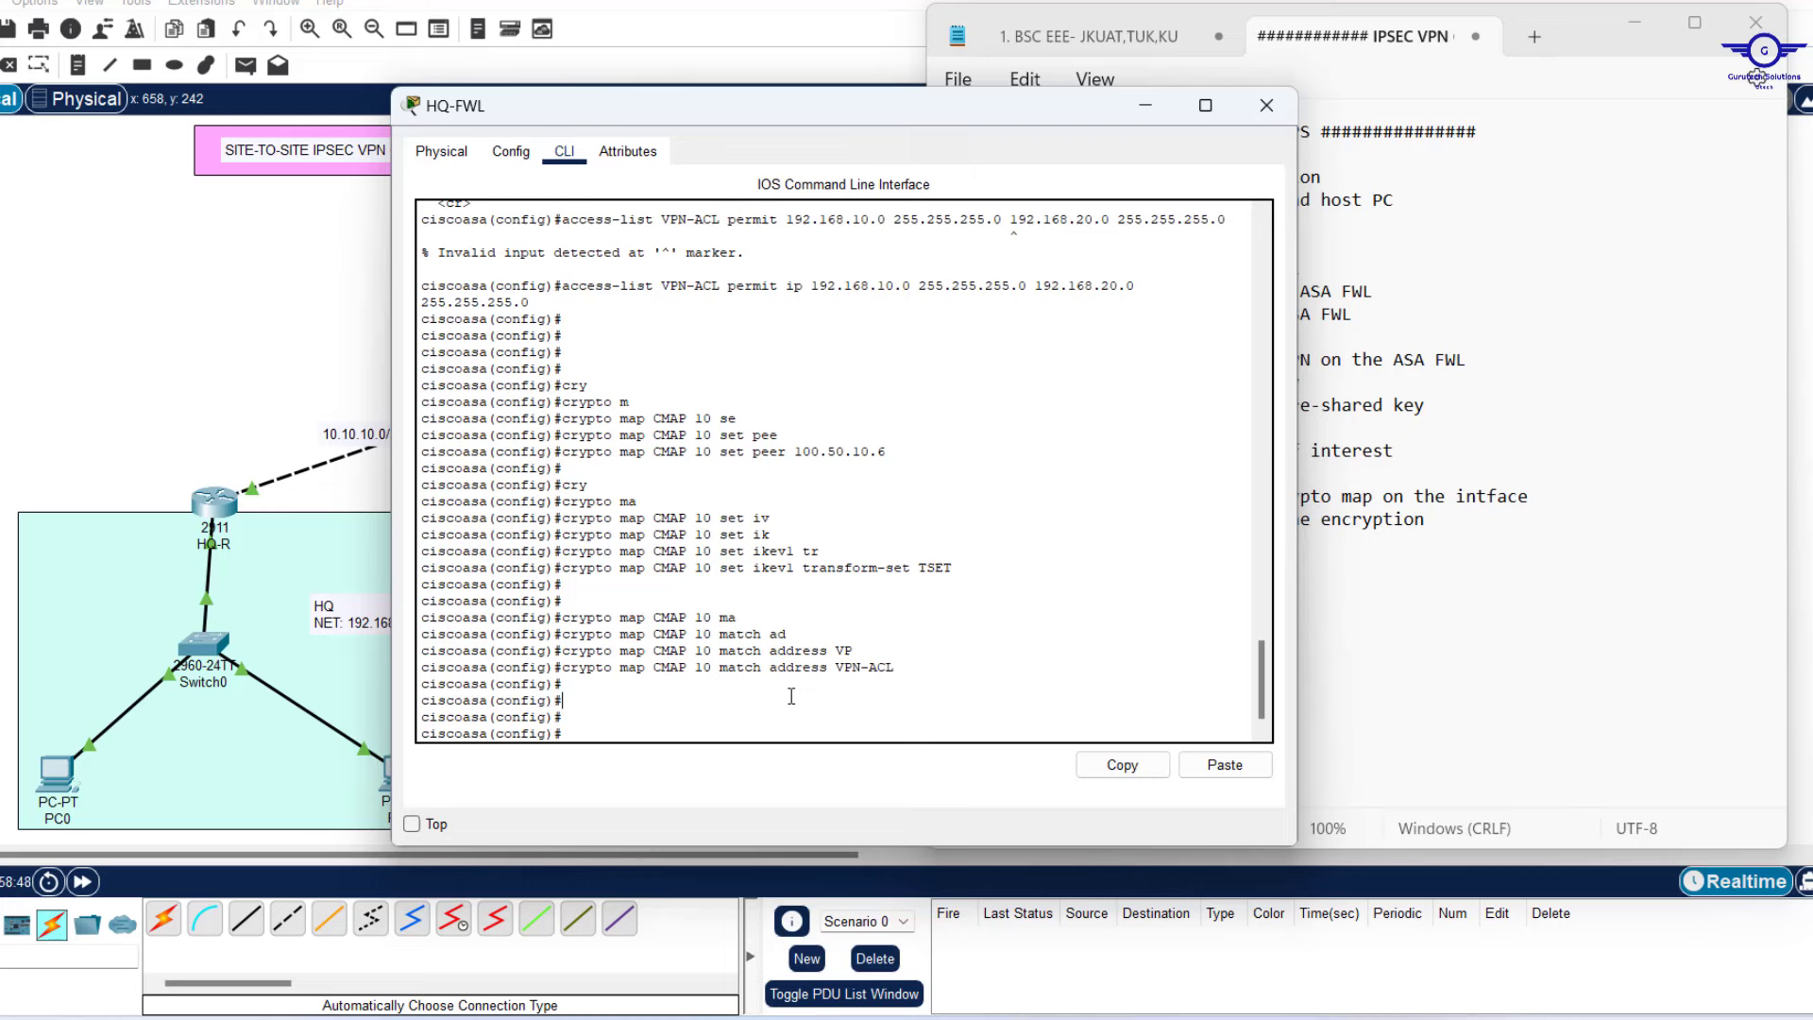
Apply crypto map CMAP to HQ-FWL's OUTSIDE interface.
{"action": "type", "text": "cry"}
{"action": "key", "text": "Tab"}
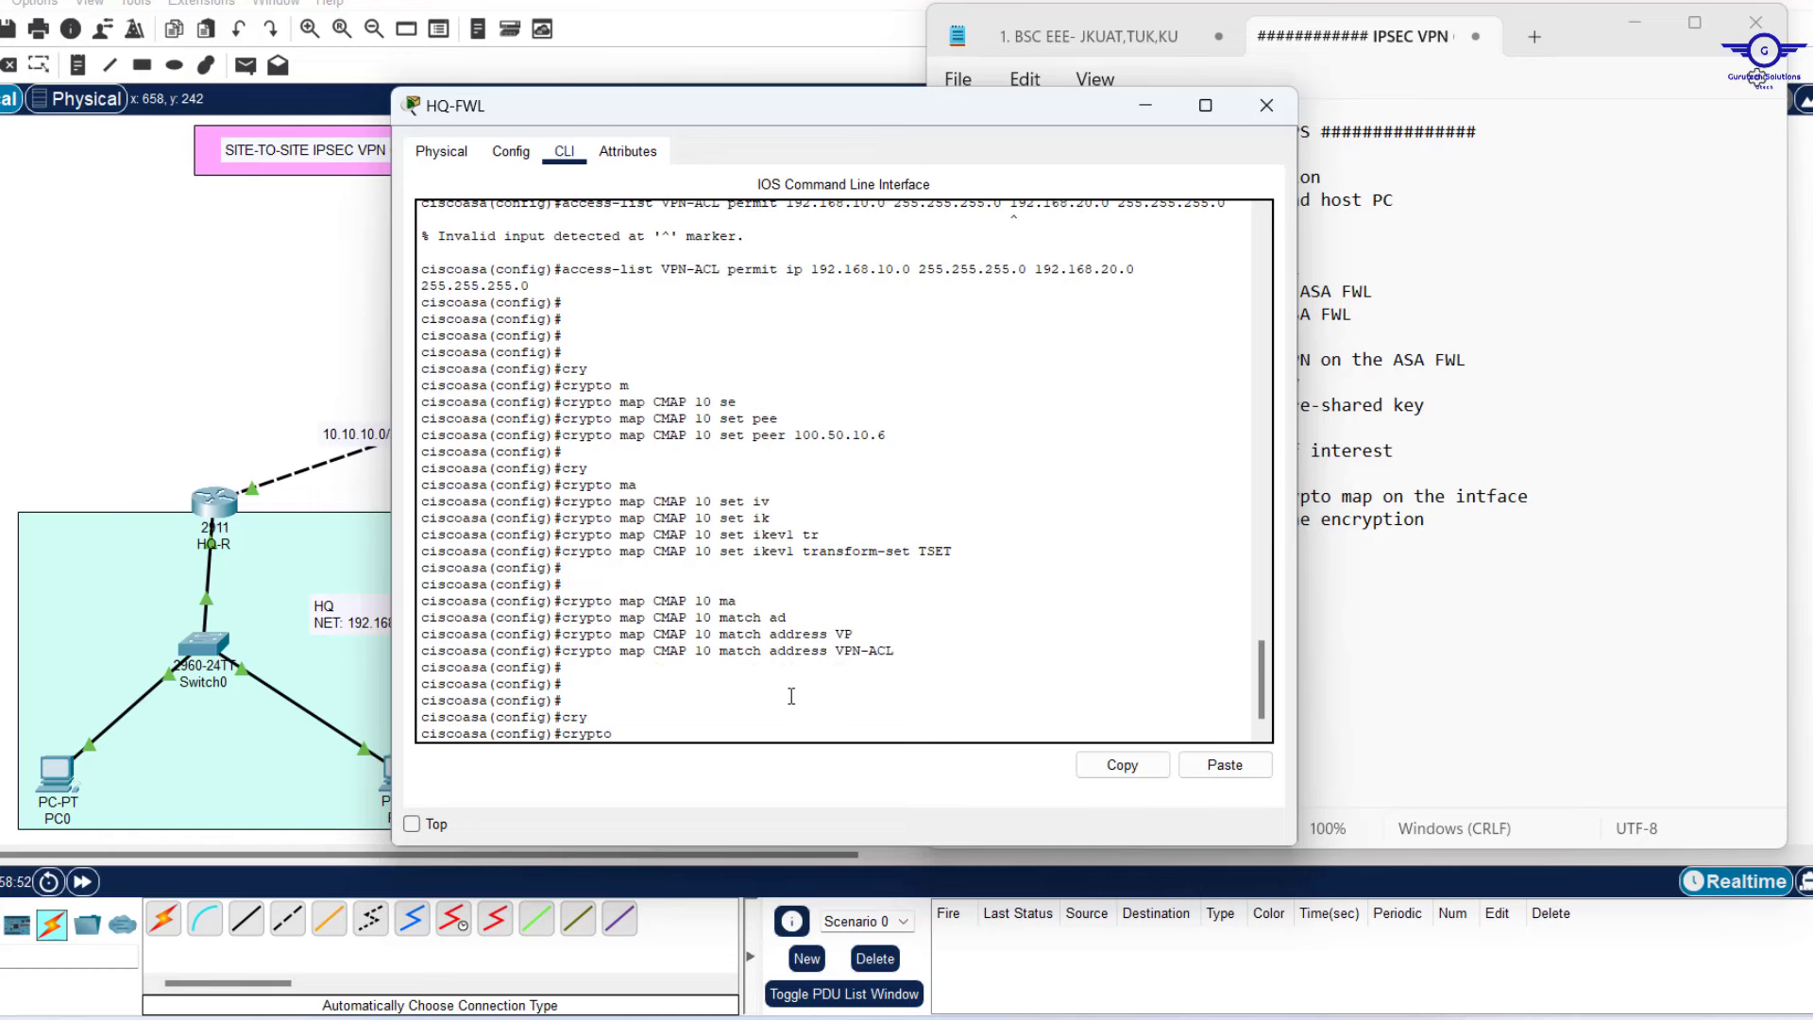
{"action": "type", "text": "m"}
{"action": "key", "text": "Tab"}
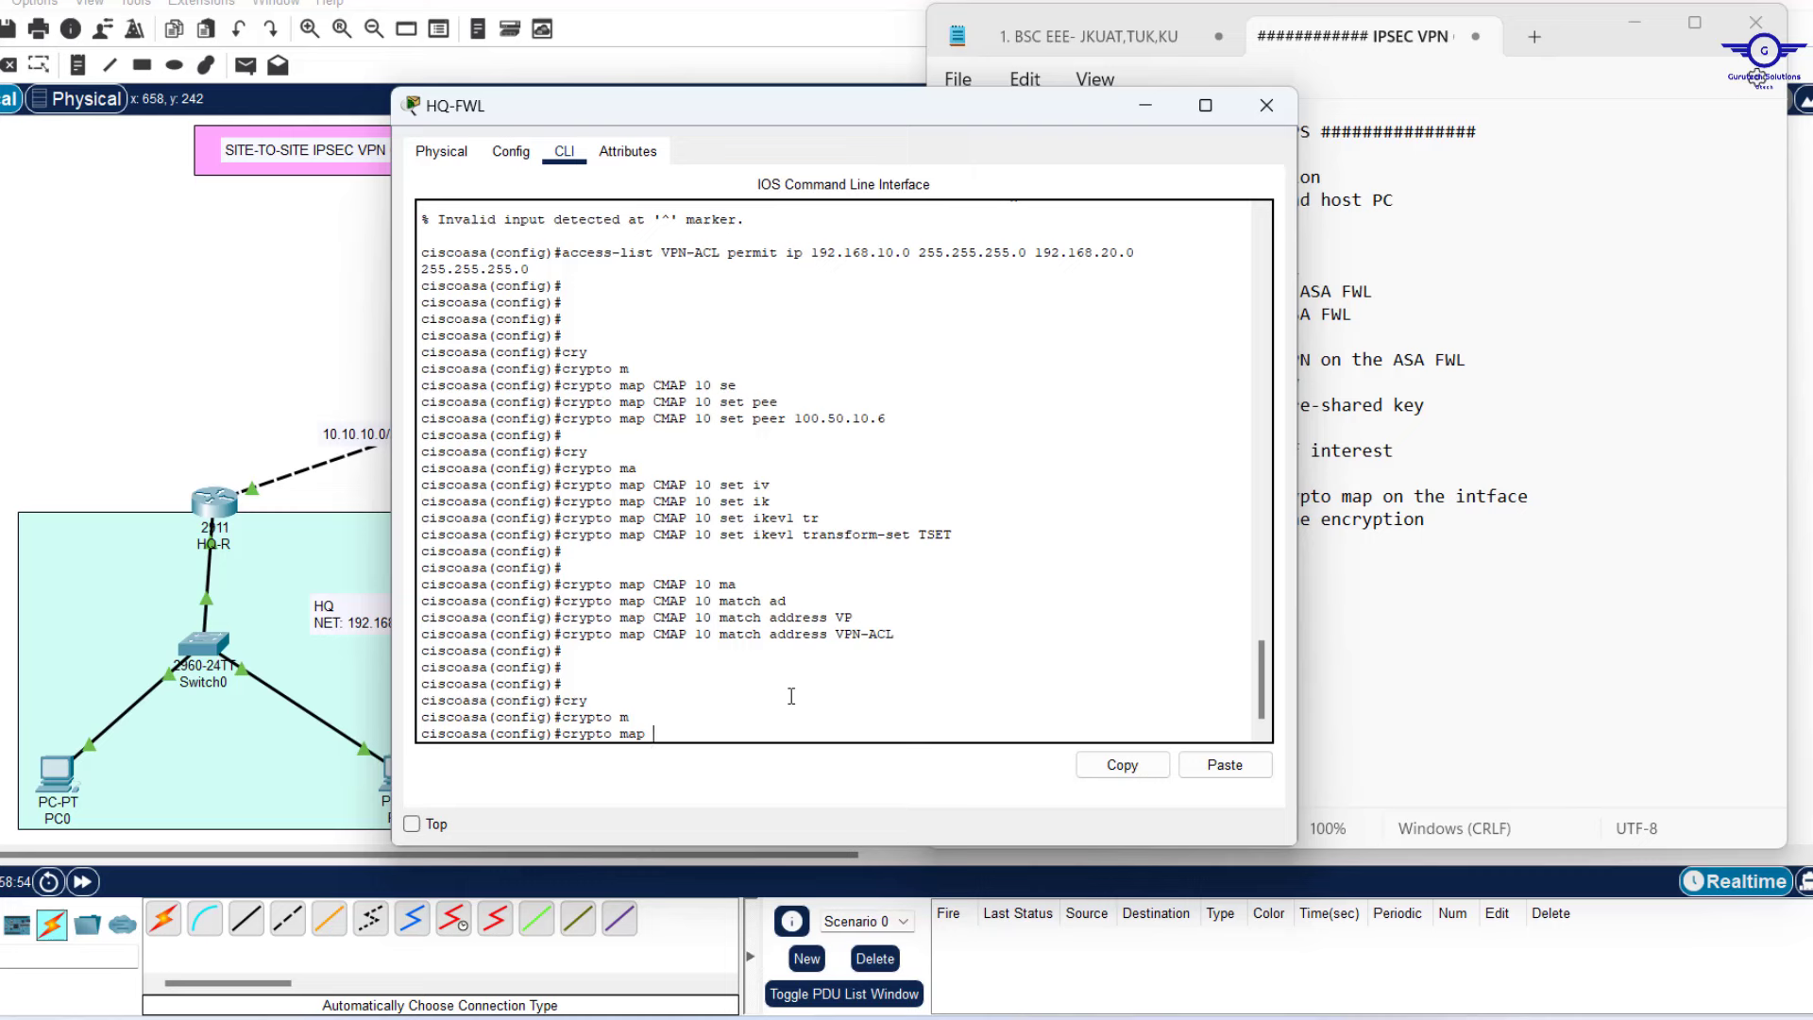
{"action": "type", "text": "CMAP int"}
{"action": "key", "text": "Tab"}
{"action": "left_click", "coordinate": [234, 282]}
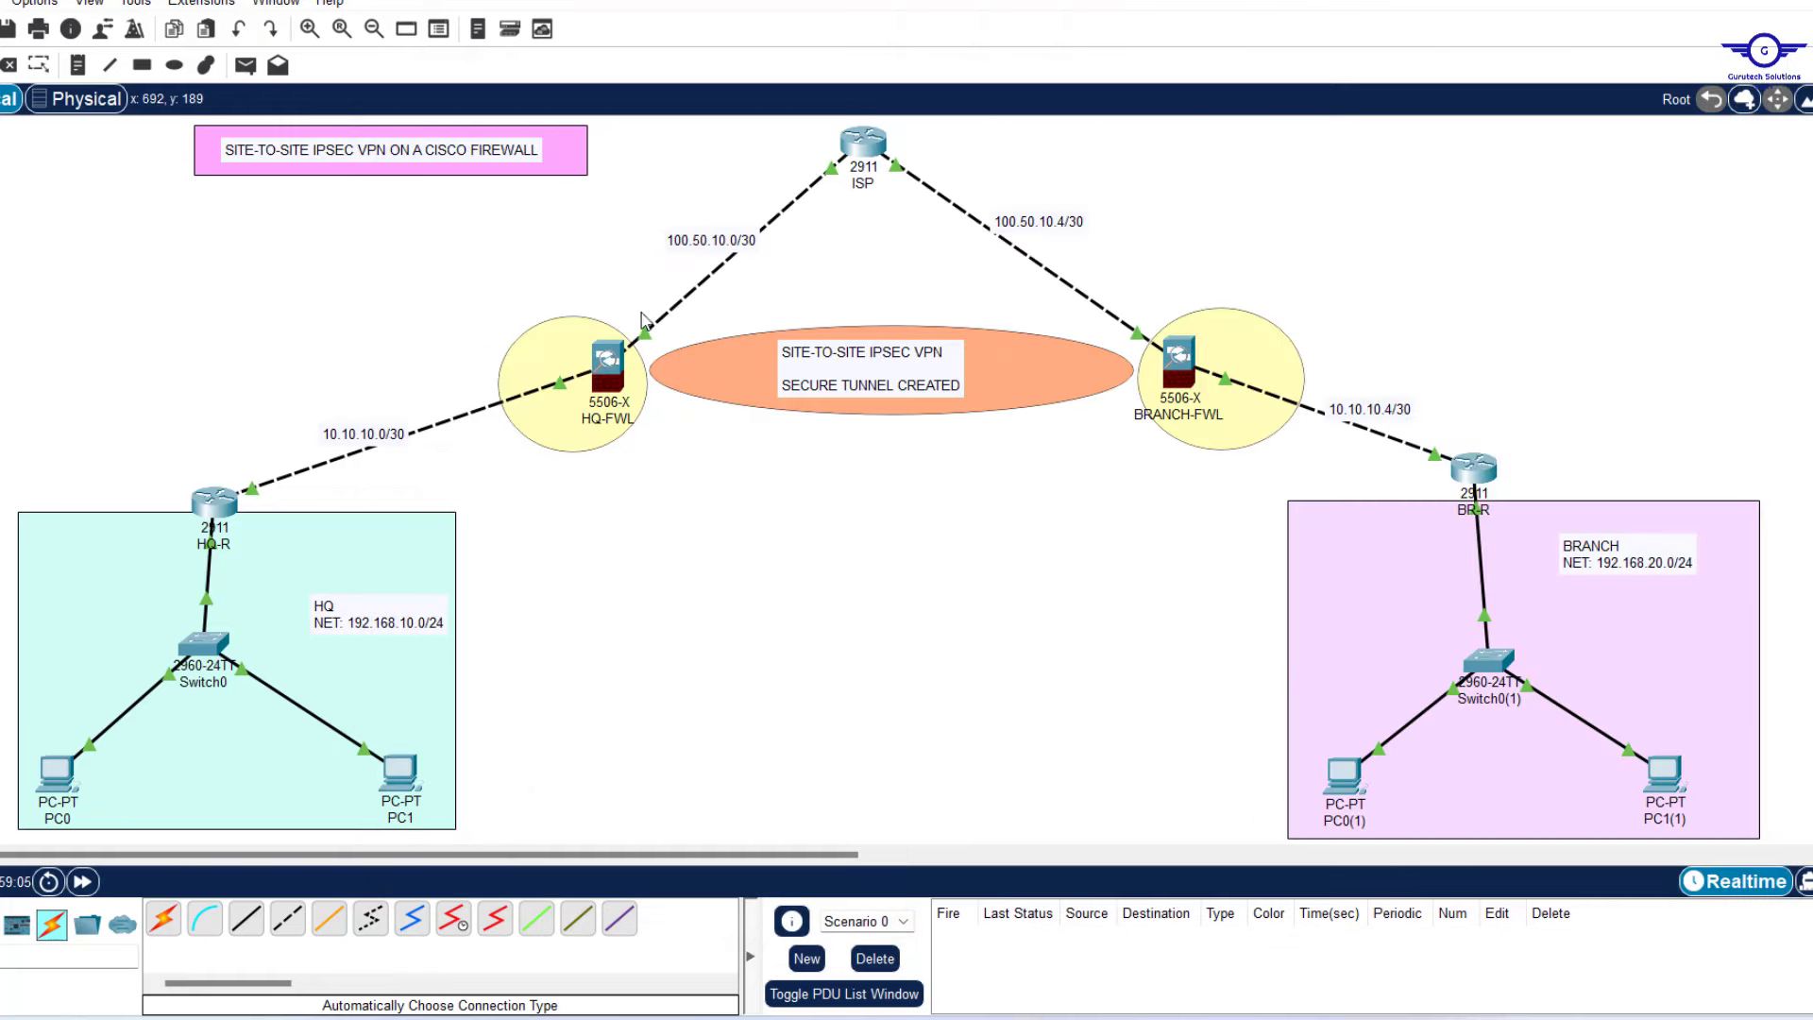
{"action": "left_click", "coordinate": [615, 370]}
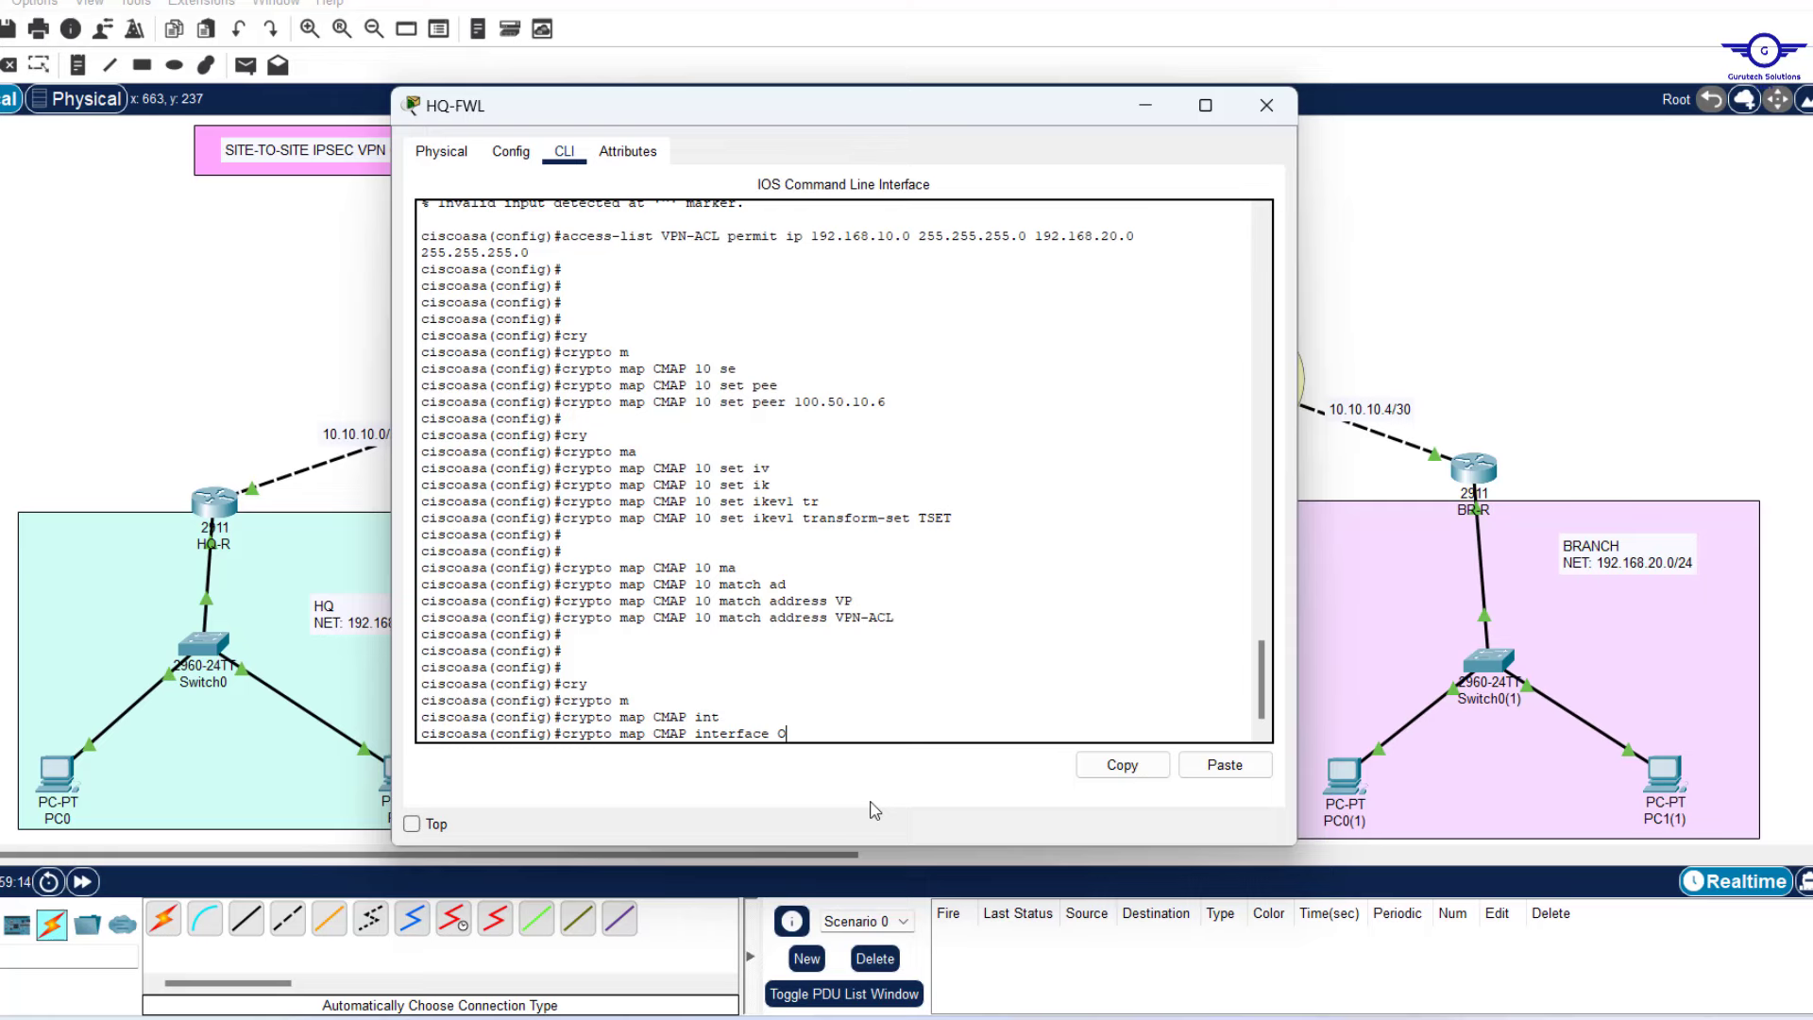
{"action": "key", "text": "Tab"}
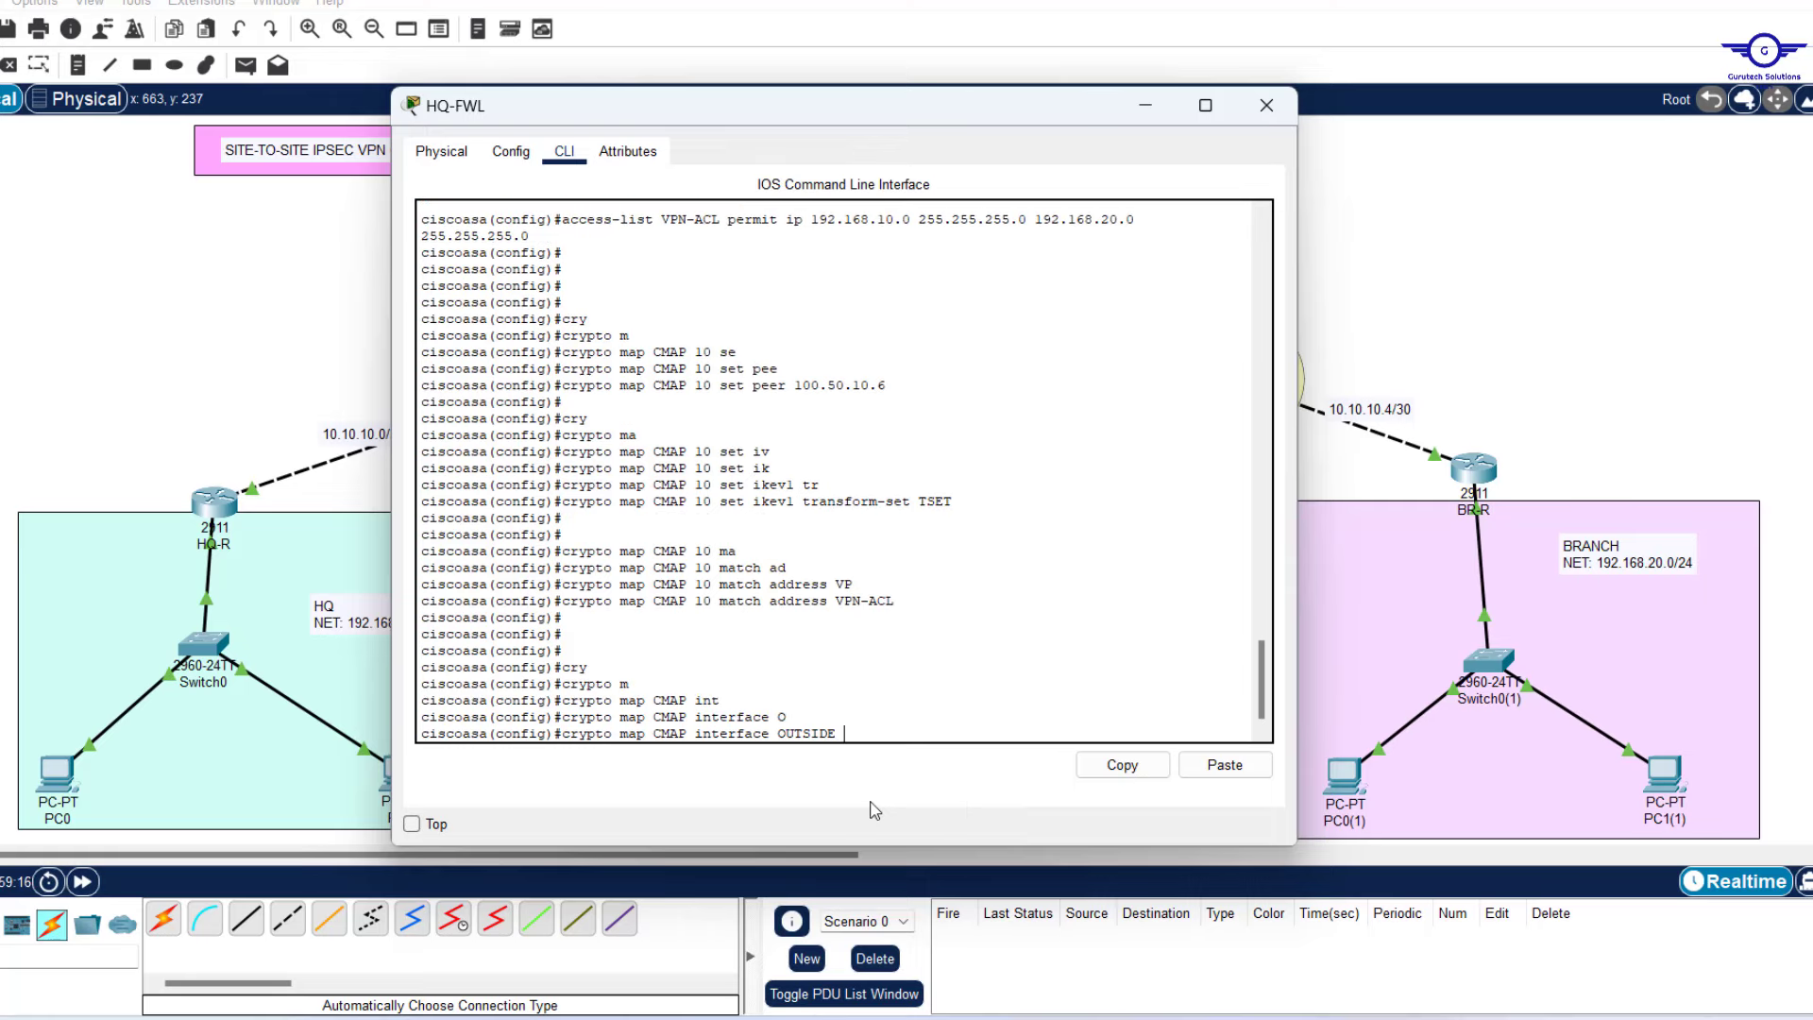
{"action": "key", "text": "Return"}
{"action": "key", "text": "Return"}
{"action": "key", "text": "Return"}
{"action": "key", "text": "Return"}
{"action": "key", "text": "Return"}
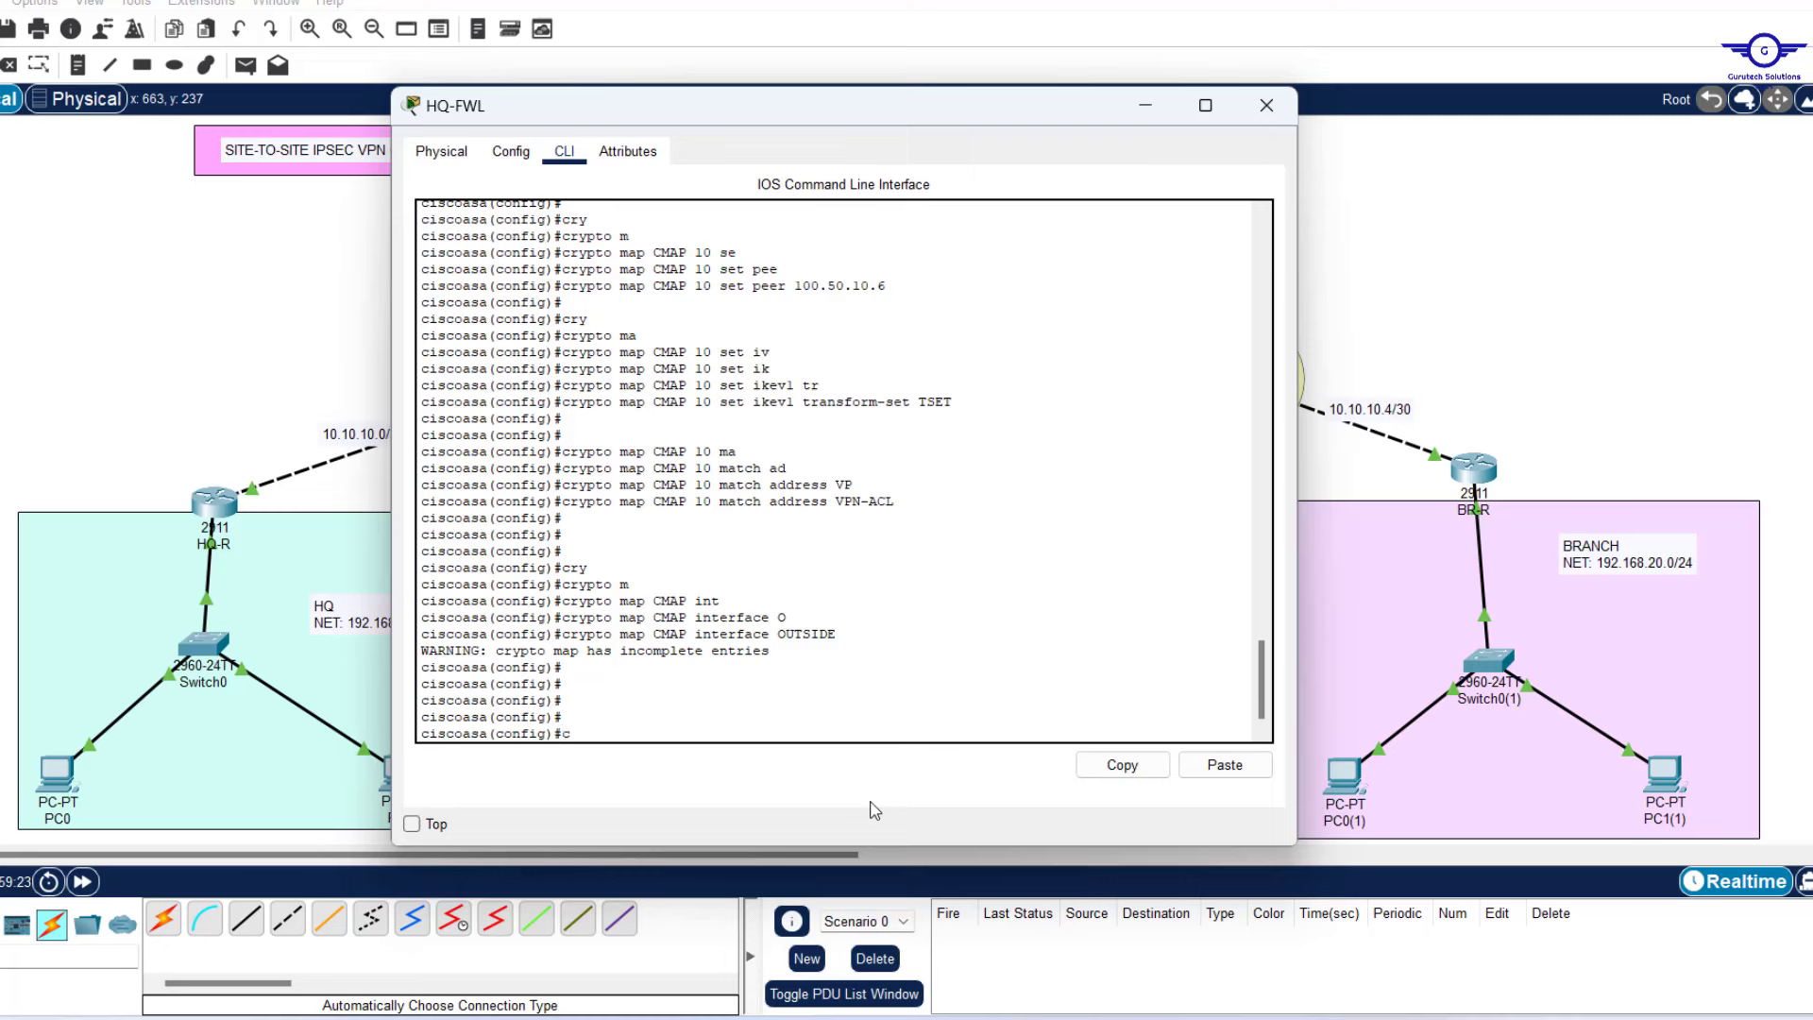
Enable IKEv1 on HQ-FWL's OUTSIDE interface with 'crypto ikev1 enable OUTSIDE'.
{"action": "key", "text": "Tab"}
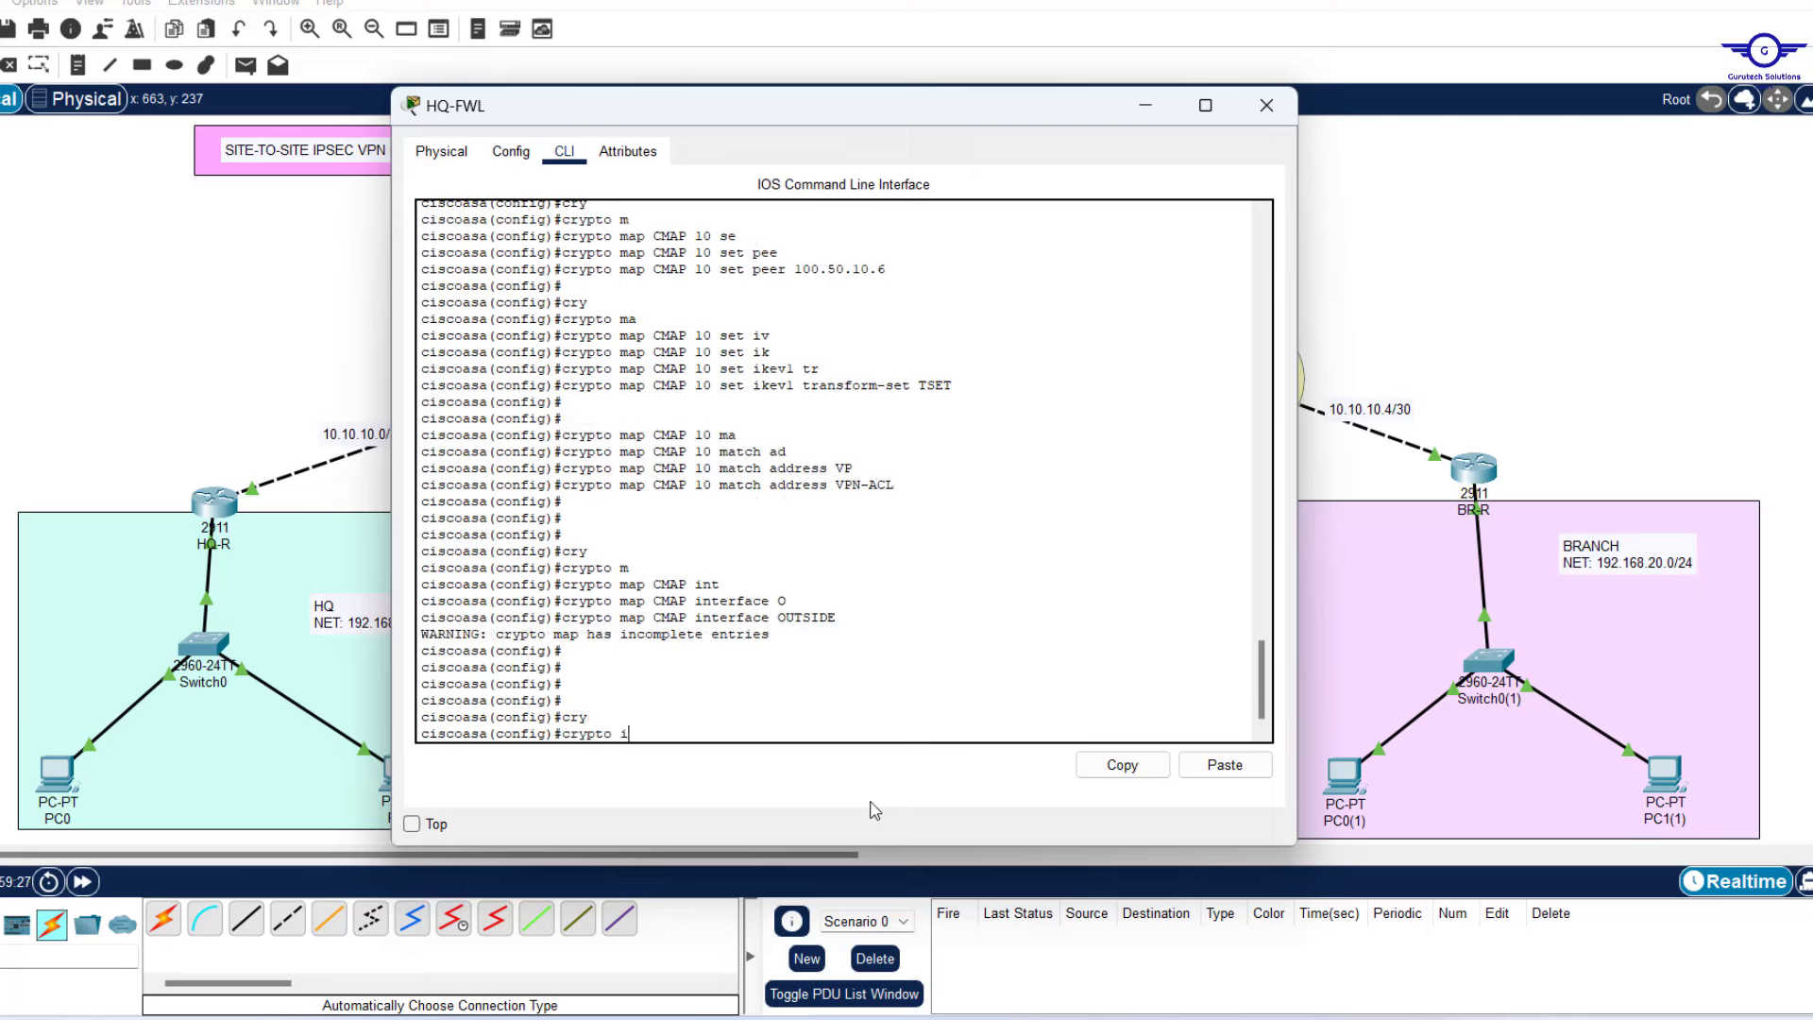
{"action": "key", "text": "Tab"}
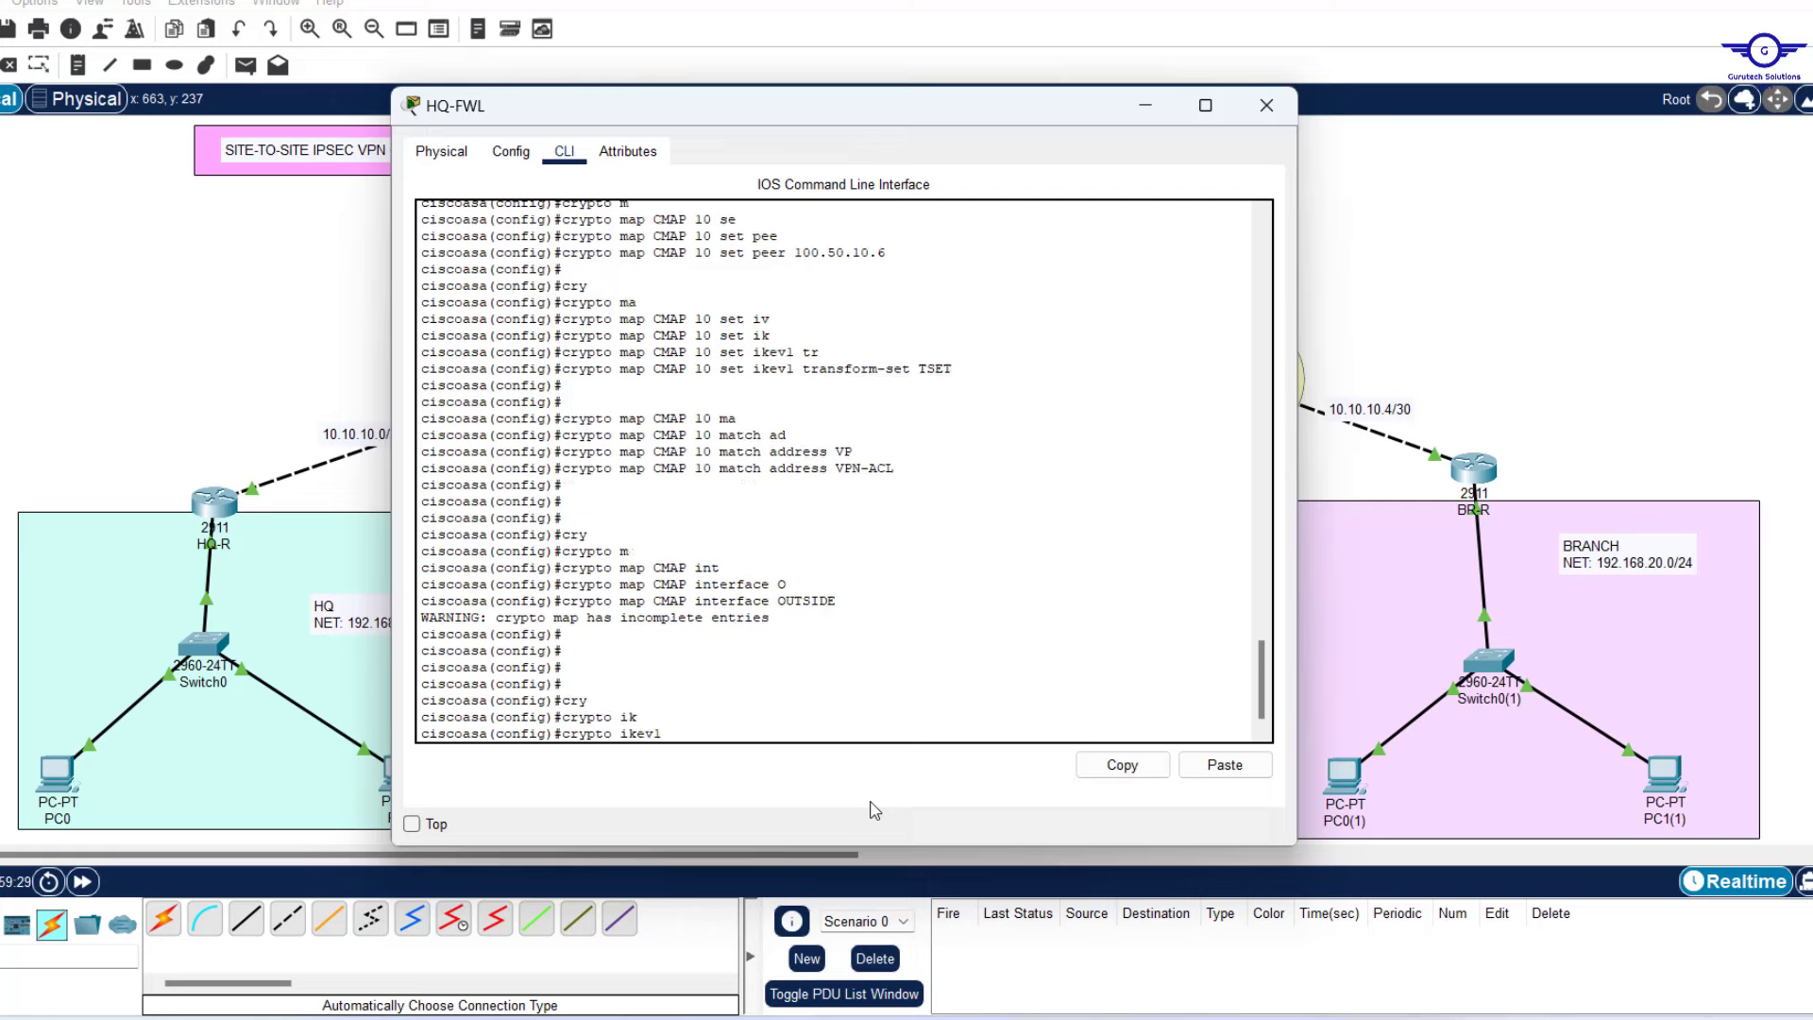
{"action": "type", "text": "e"}
{"action": "key", "text": "Tab"}
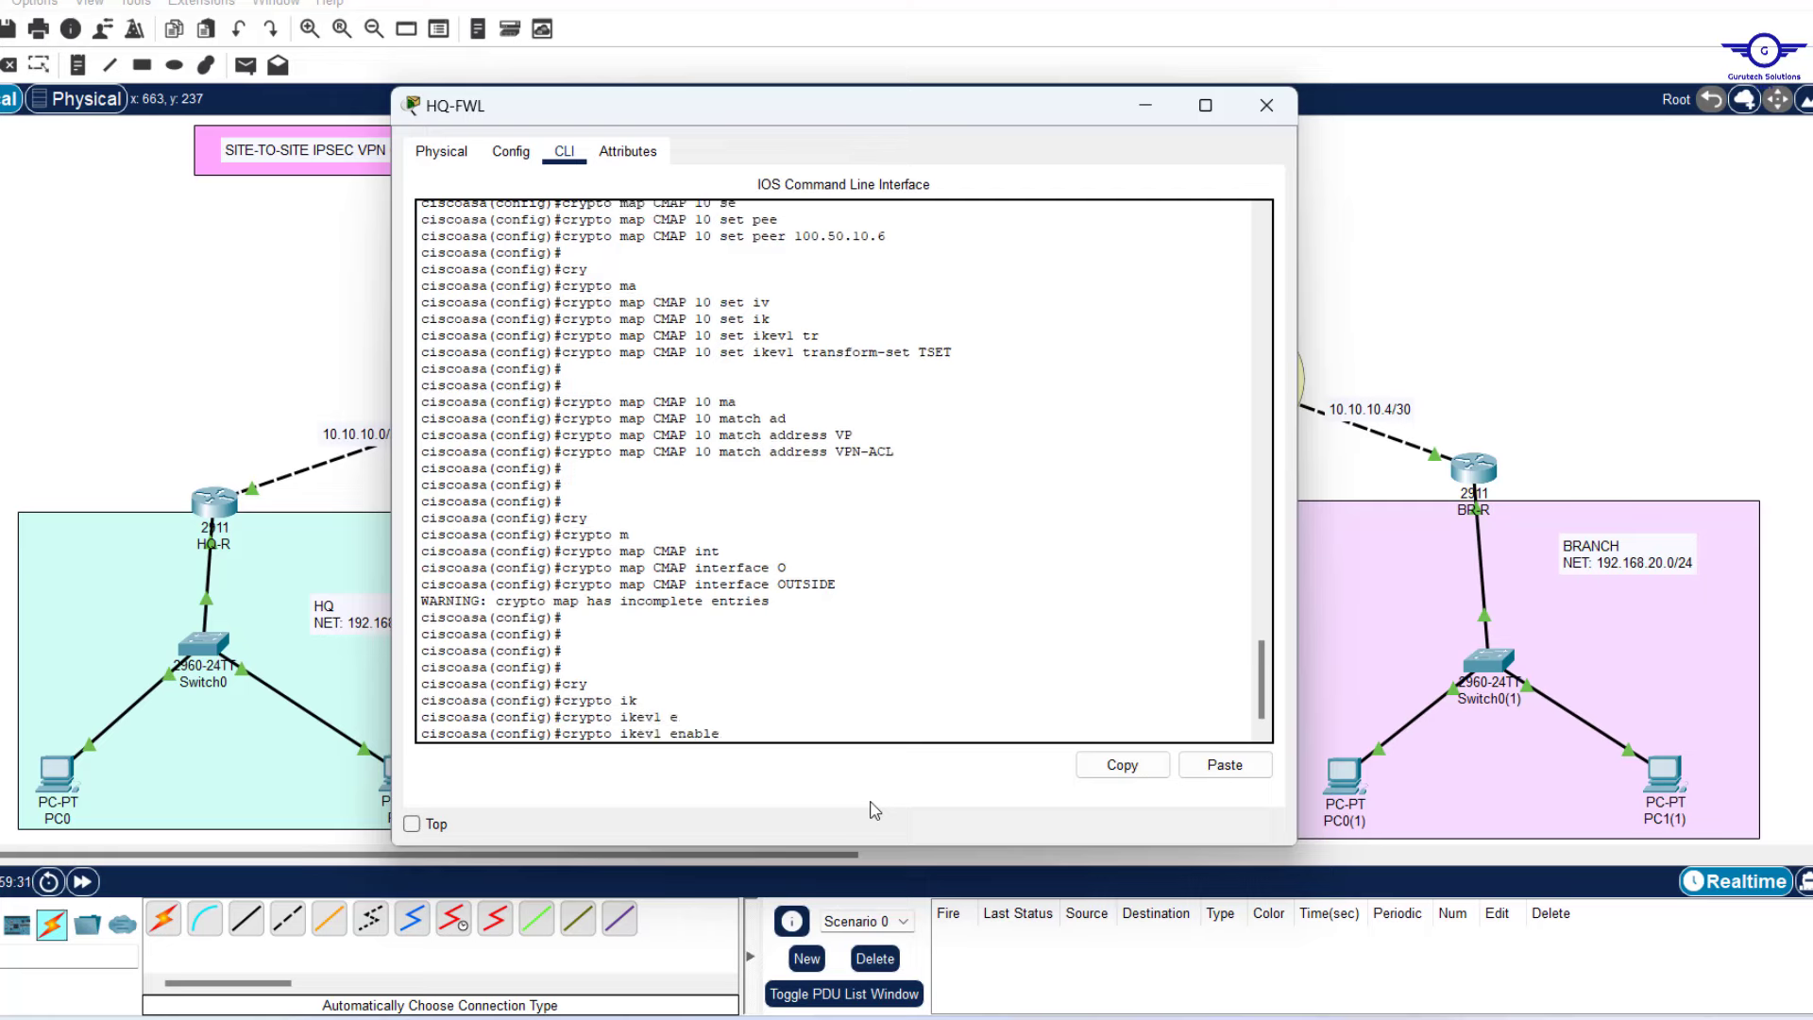
{"action": "key", "text": "Tab"}
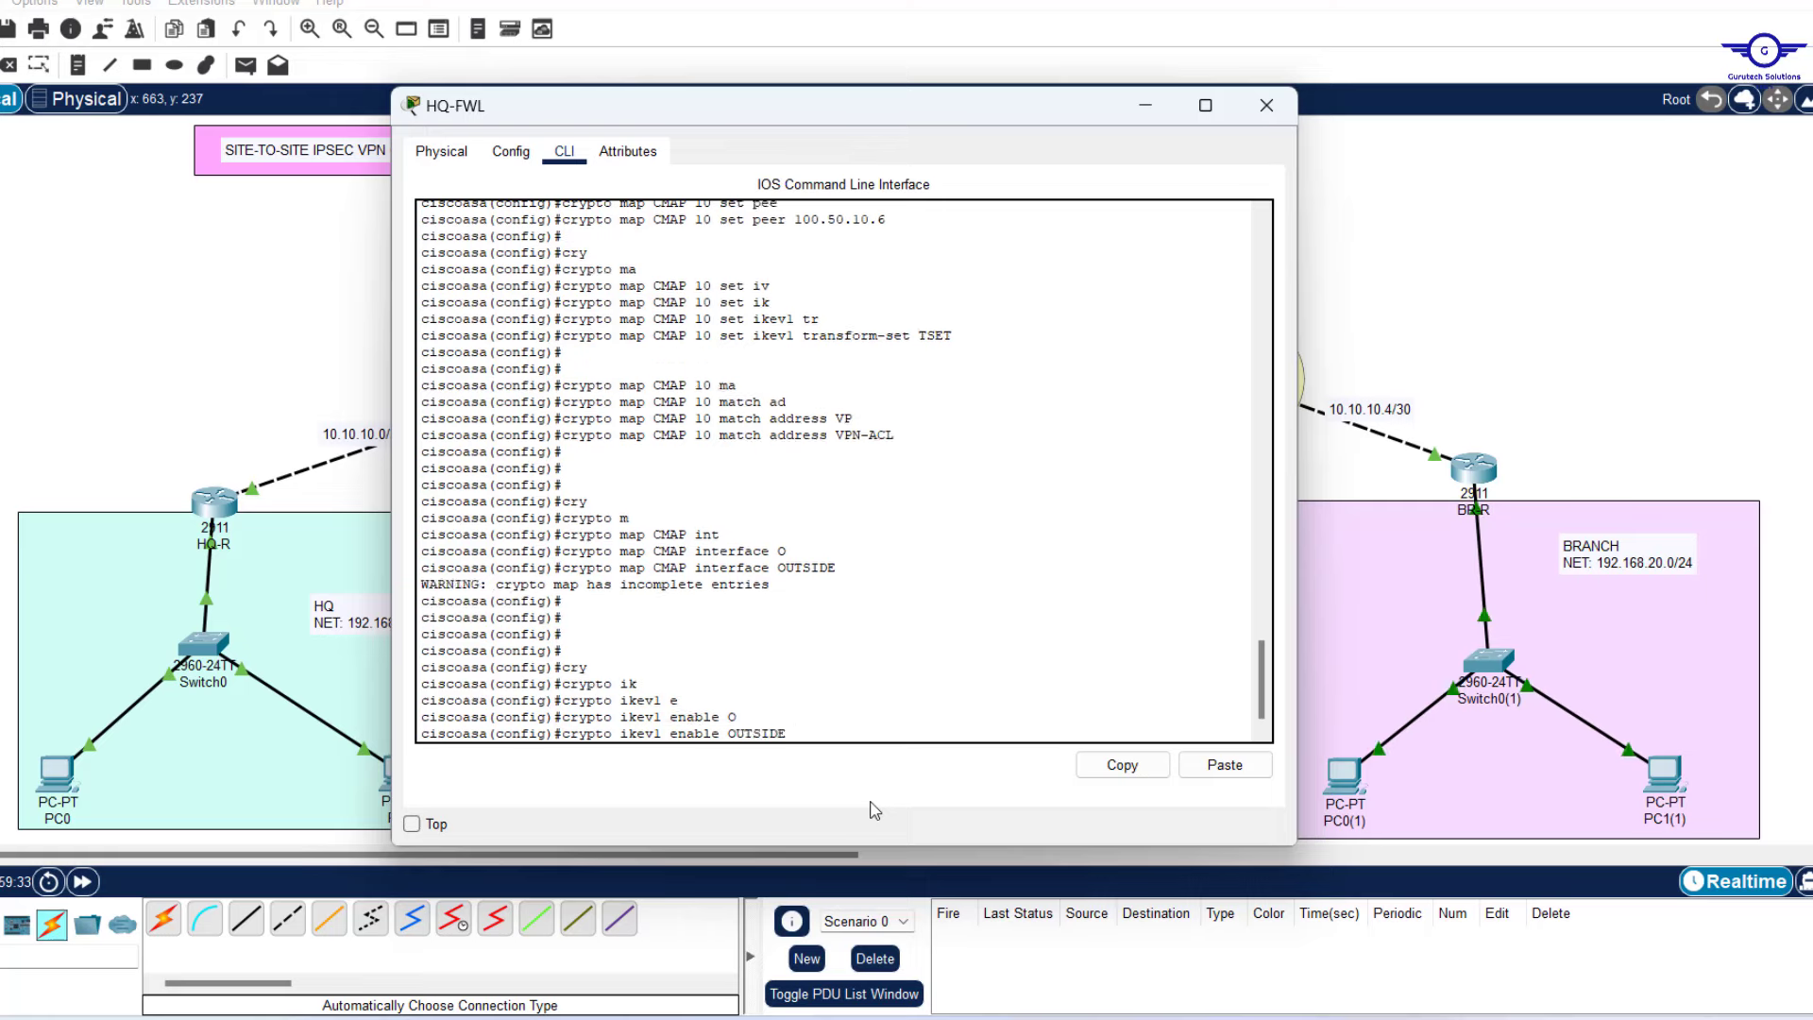
{"action": "key", "text": "Return"}
Save HQ-FWL's running configuration with WR MEM.
{"action": "key", "text": "Return"}
{"action": "key", "text": "Return"}
{"action": "key", "text": "Up"}
{"action": "key", "text": "Up"}
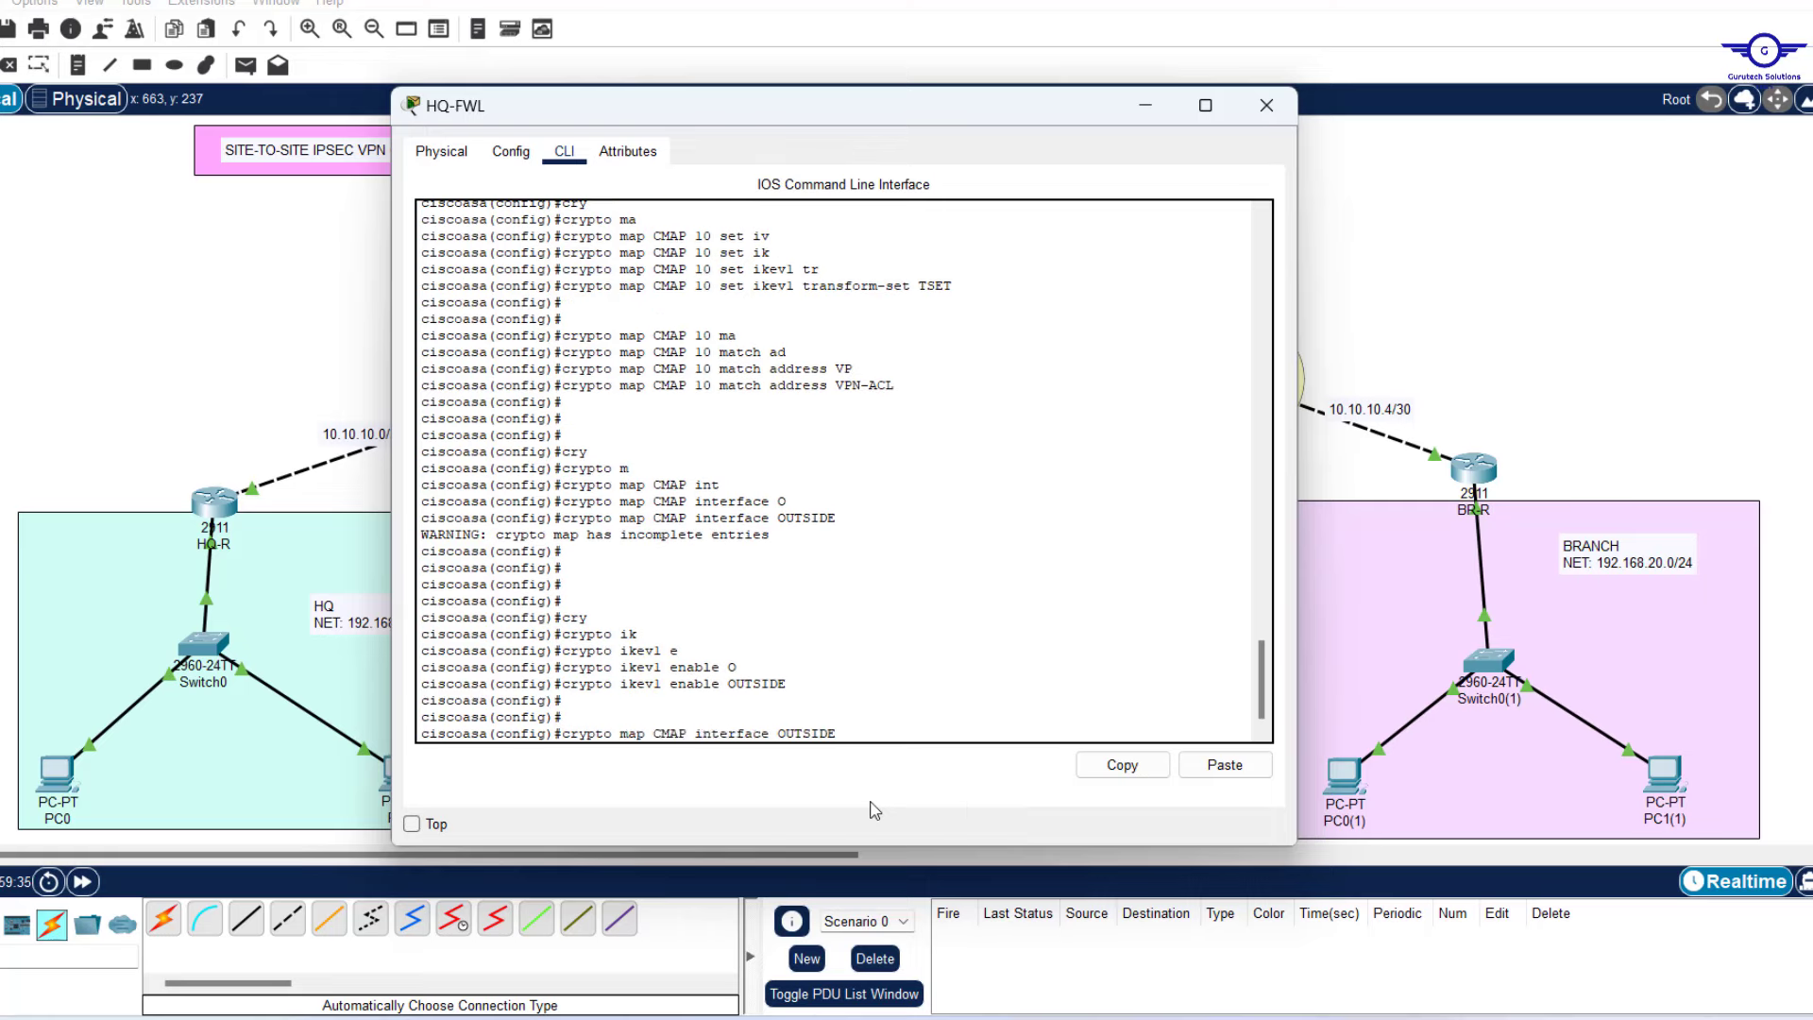
{"action": "key", "text": "Return"}
{"action": "key", "text": "Return"}
{"action": "key", "text": "Return"}
{"action": "key", "text": "Return"}
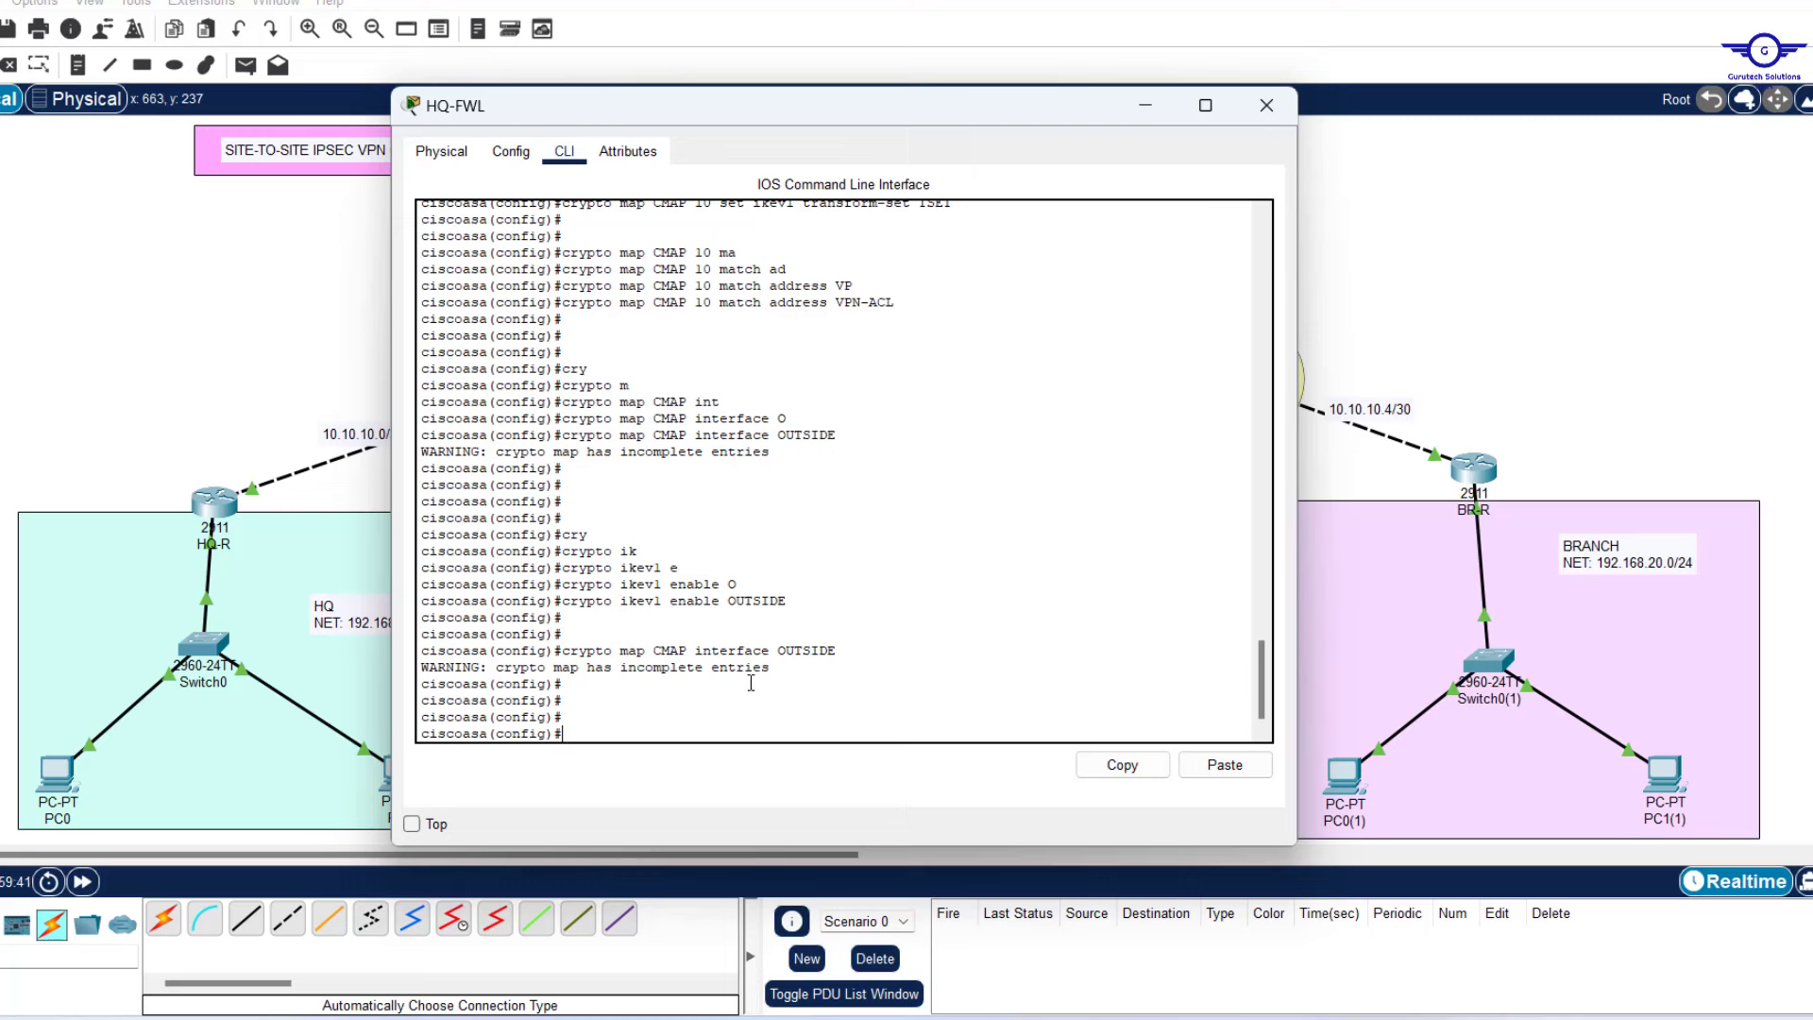
{"action": "left_click_drag", "start_coordinate": [776, 672], "coordinate": [420, 667]}
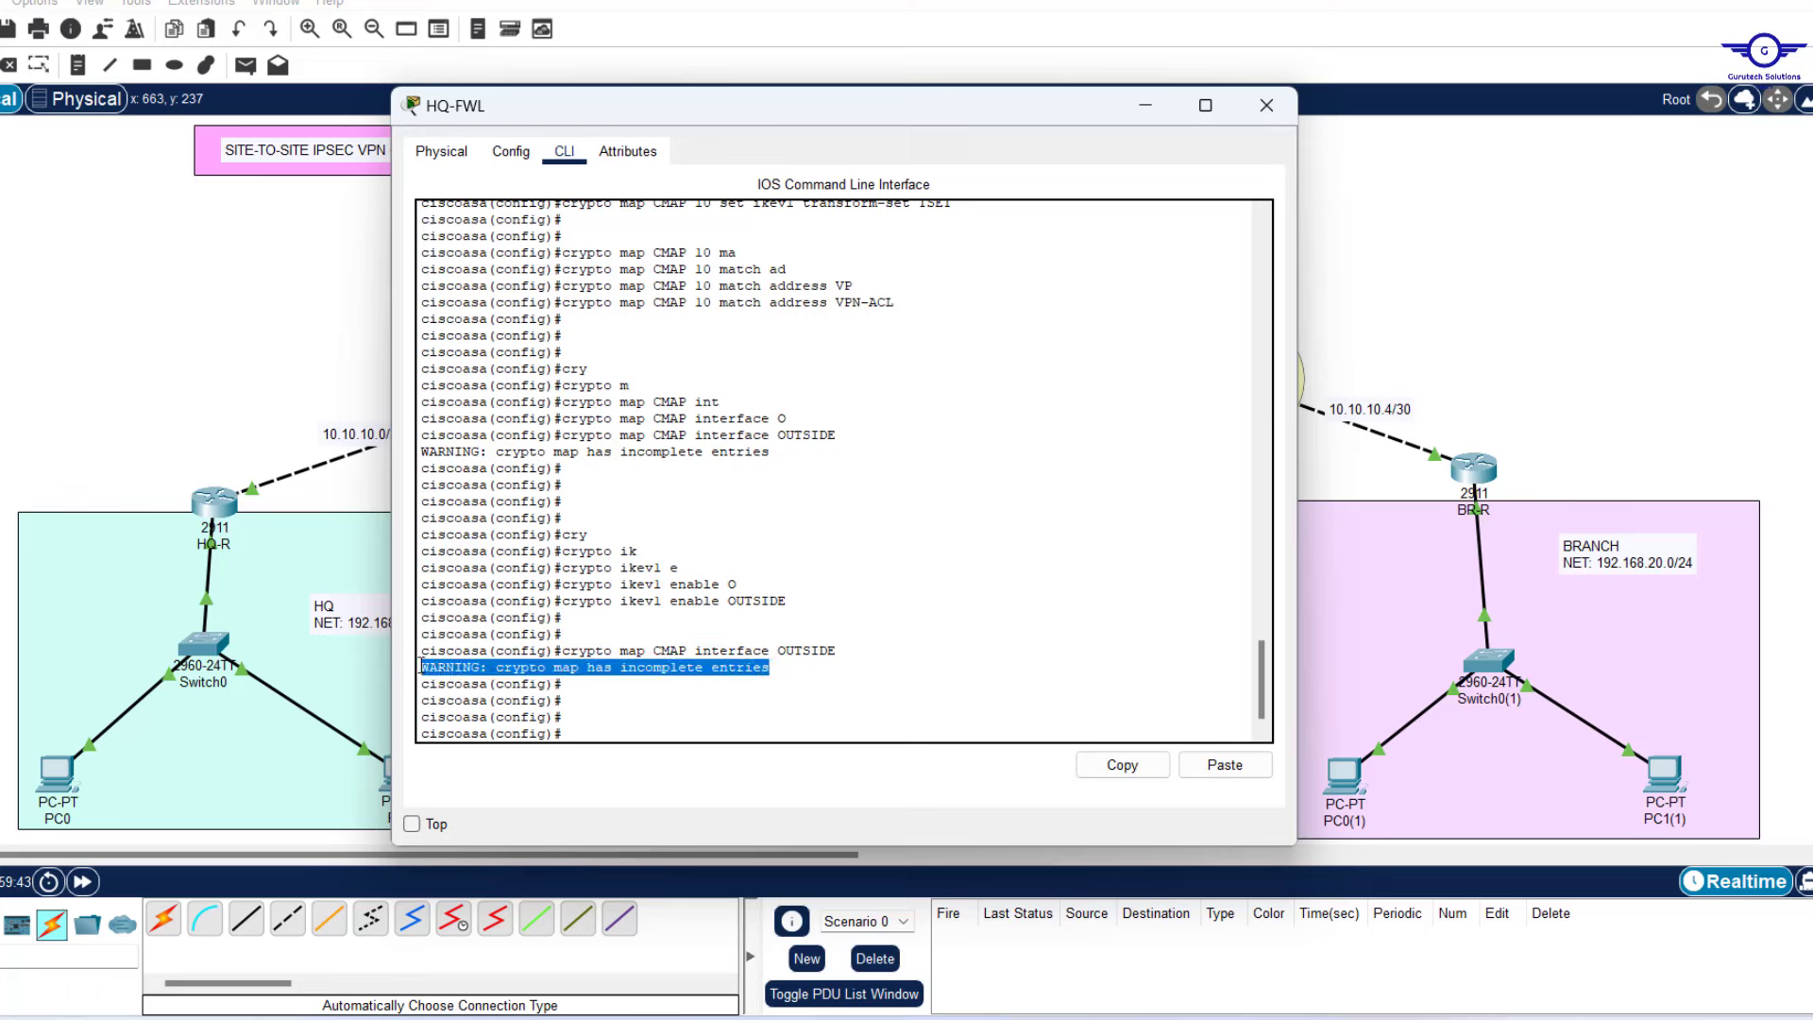
{"action": "type", "text": "WR"}
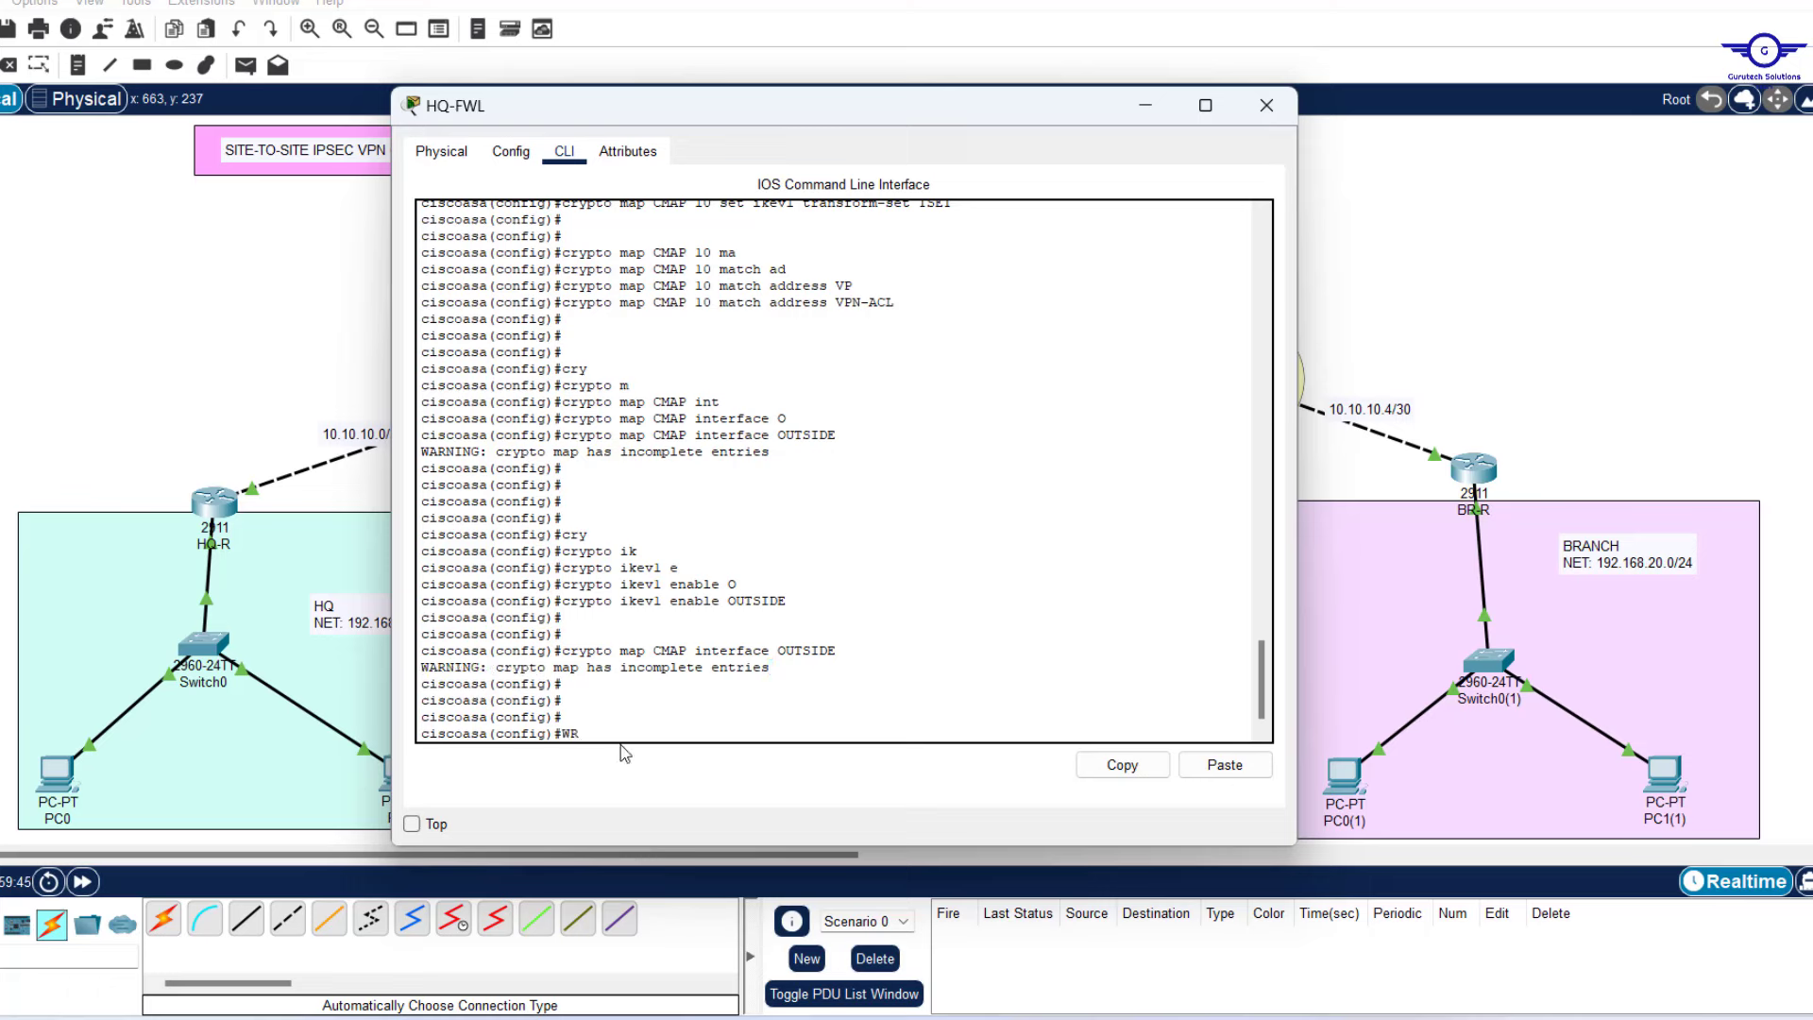
{"action": "type", "text": " MEM"}
{"action": "key", "text": "Return"}
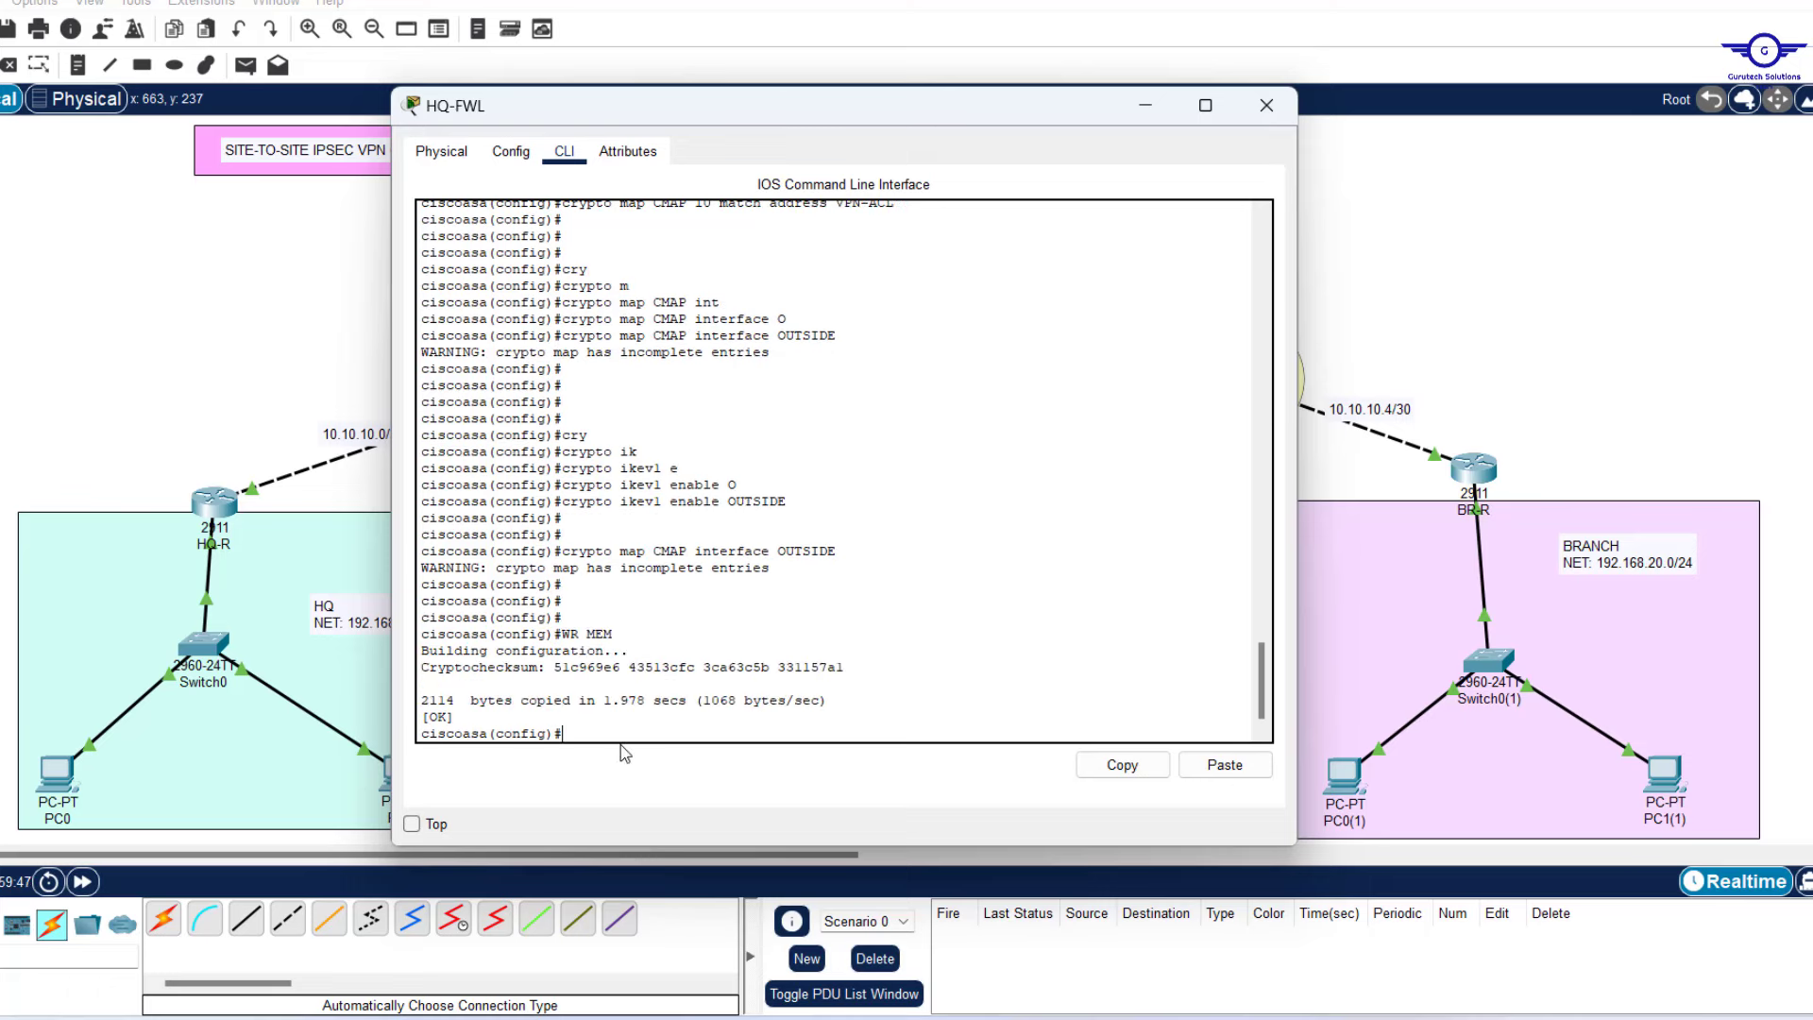
Close the HQ-FWL window and place BRANCH-FWL's command line beside the topology.
{"action": "scroll", "coordinate": [904, 336], "scroll_direction": "up", "scroll_amount": 6}
{"action": "scroll", "coordinate": [904, 335], "scroll_direction": "up", "scroll_amount": 15}
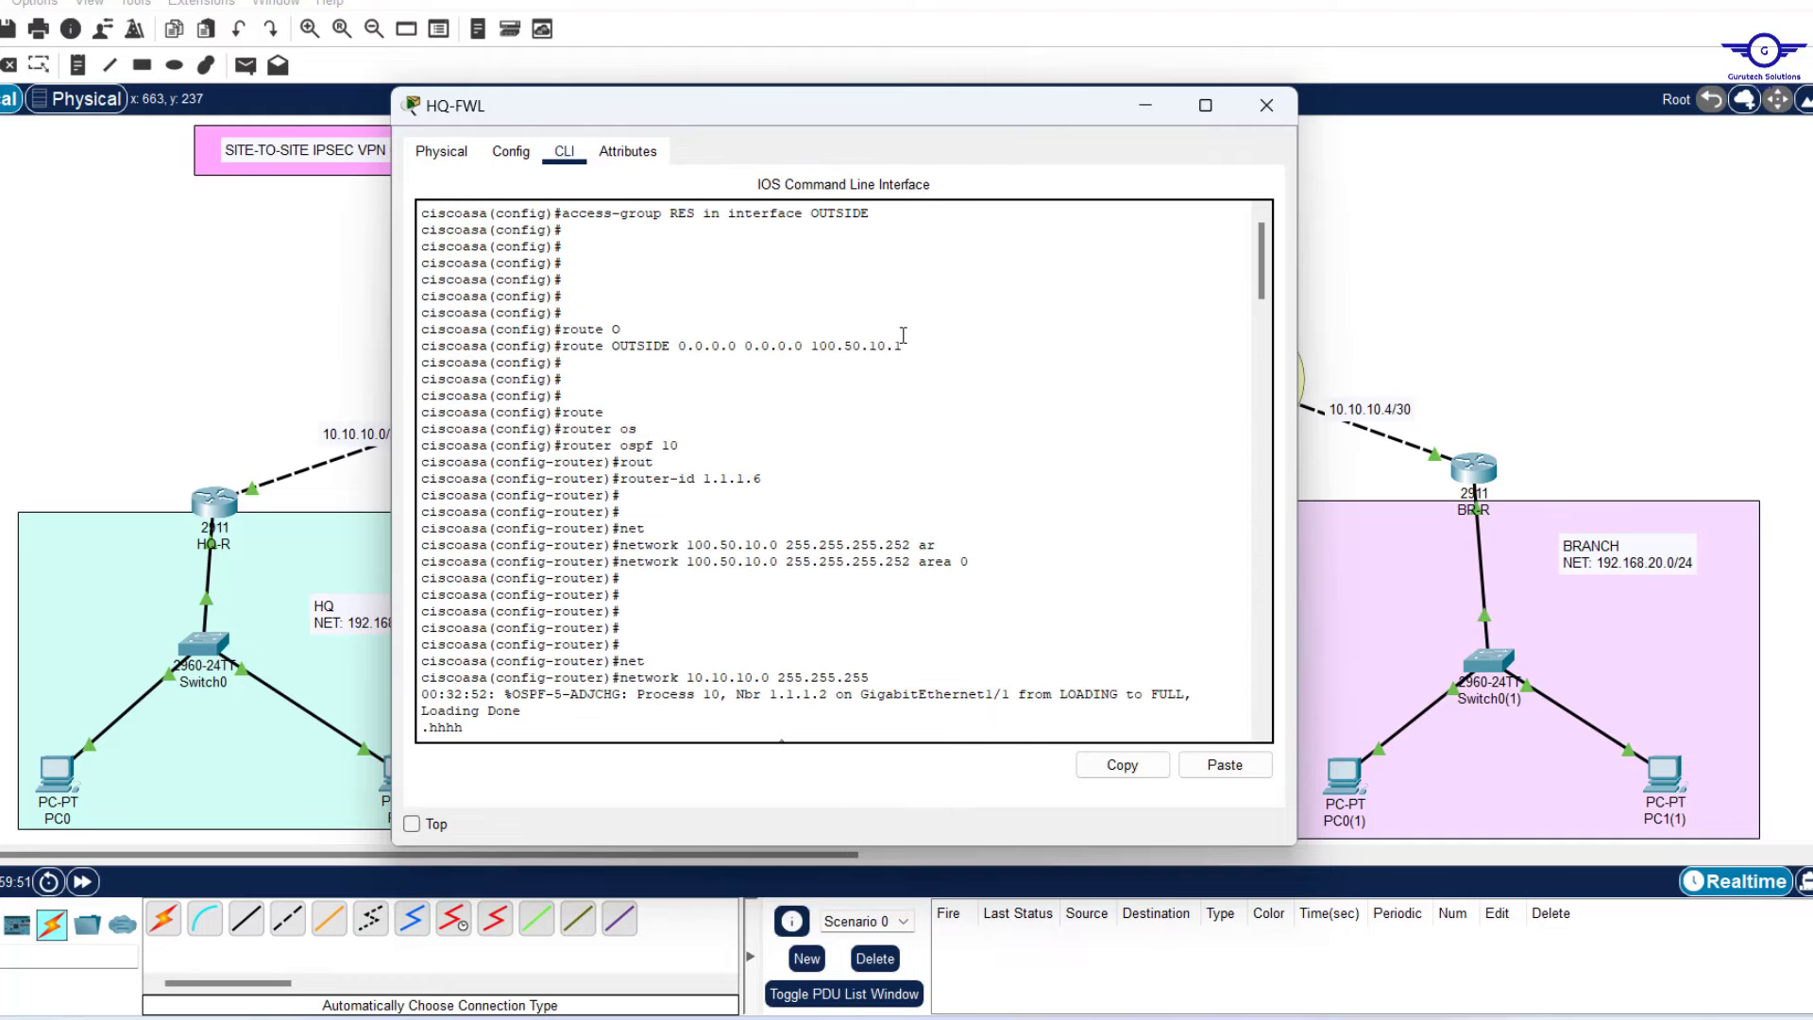
{"action": "scroll", "coordinate": [904, 335], "scroll_direction": "down", "scroll_amount": 15}
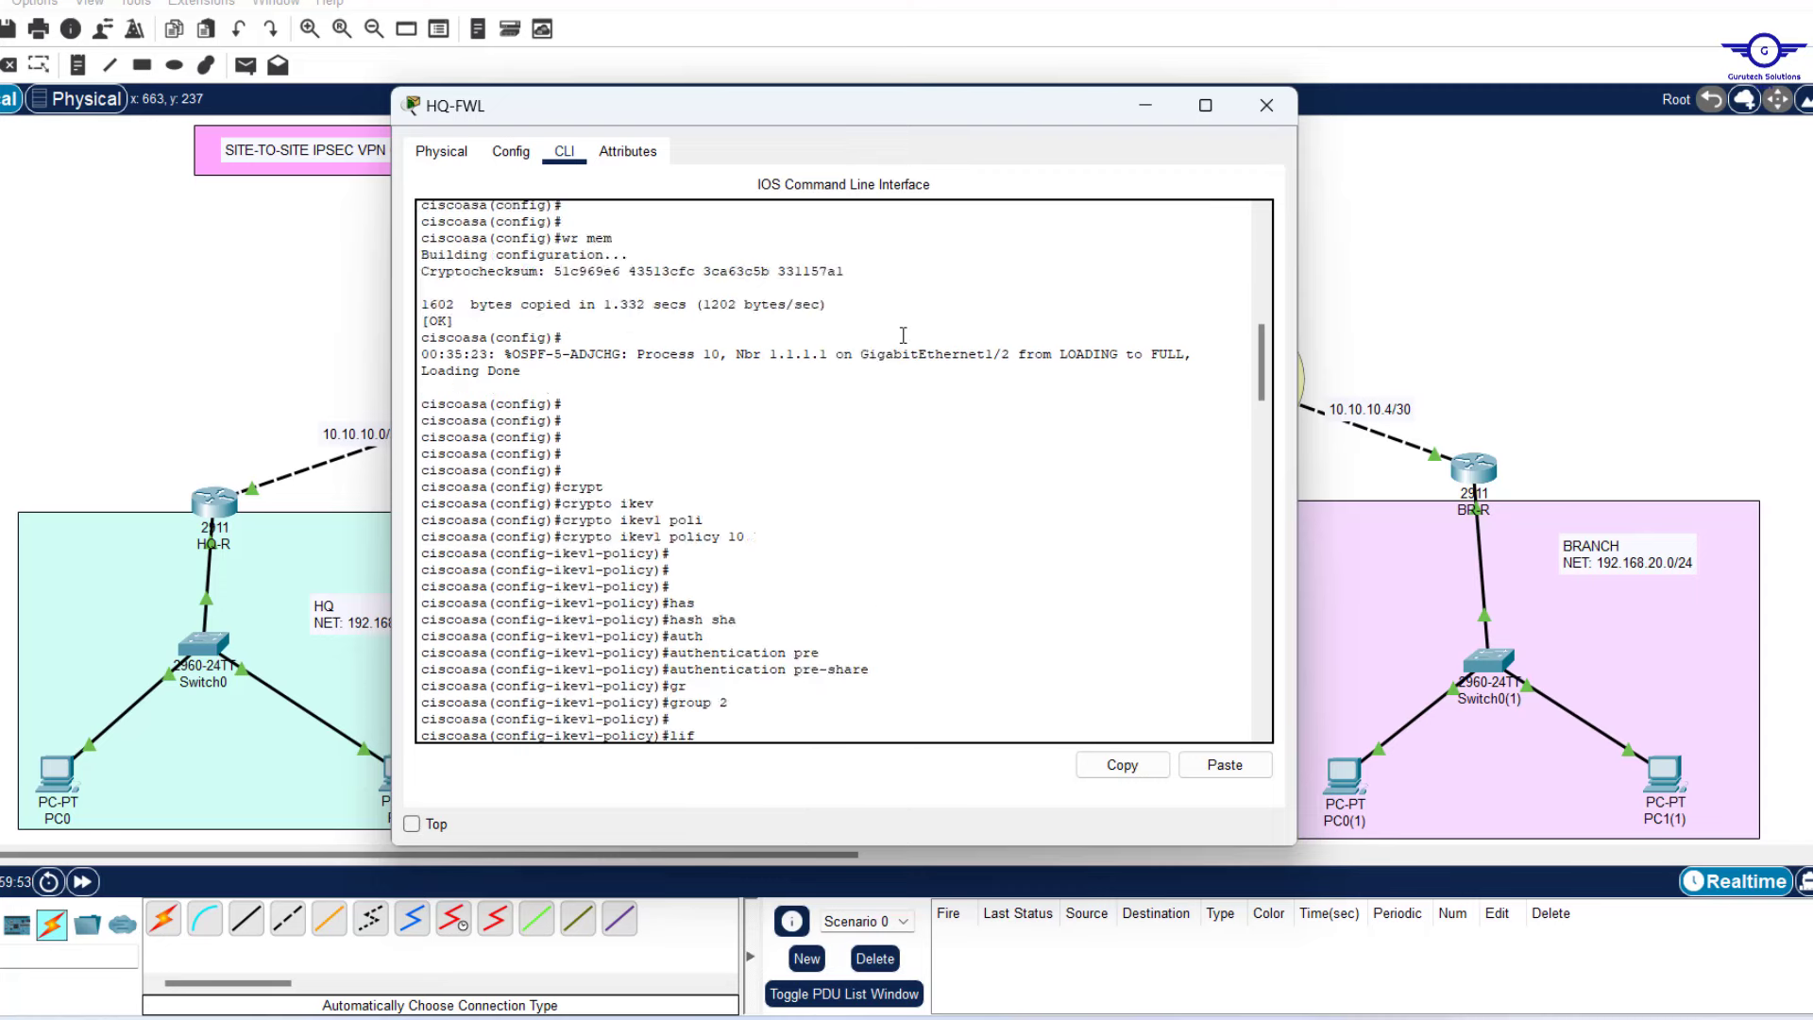
{"action": "left_click", "coordinate": [1268, 106]}
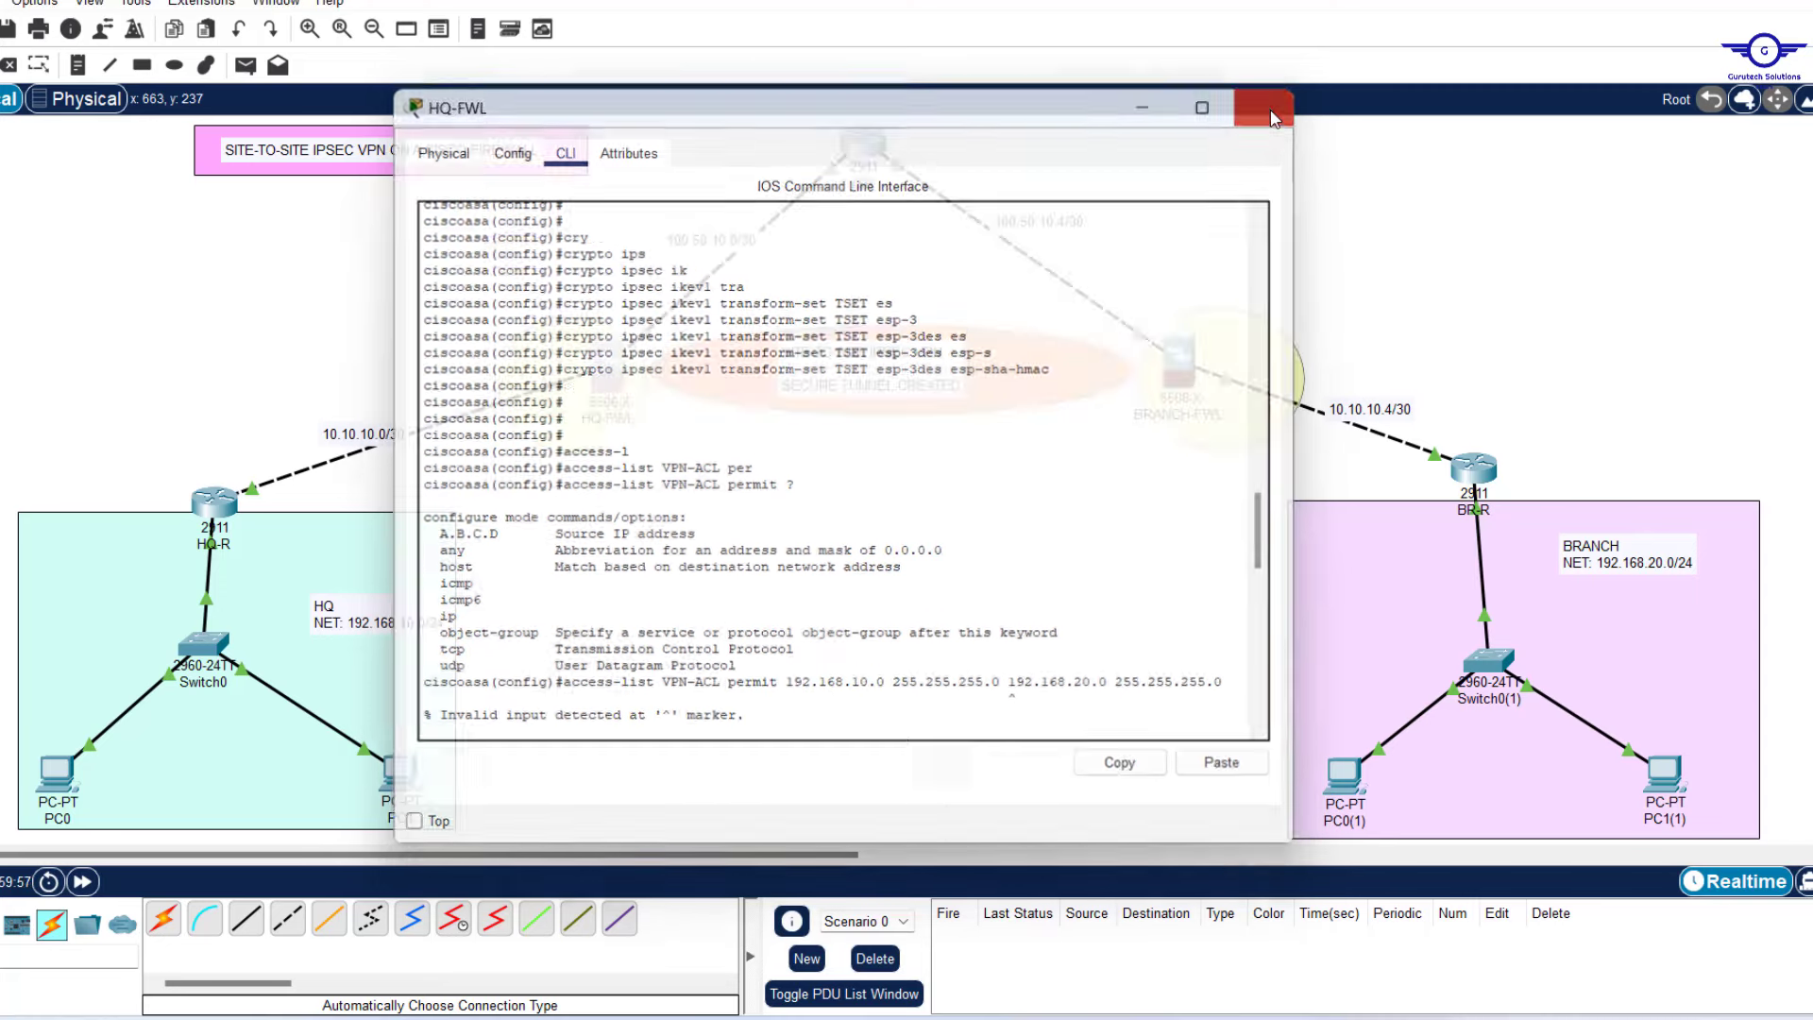
{"action": "left_click", "coordinate": [1182, 358]}
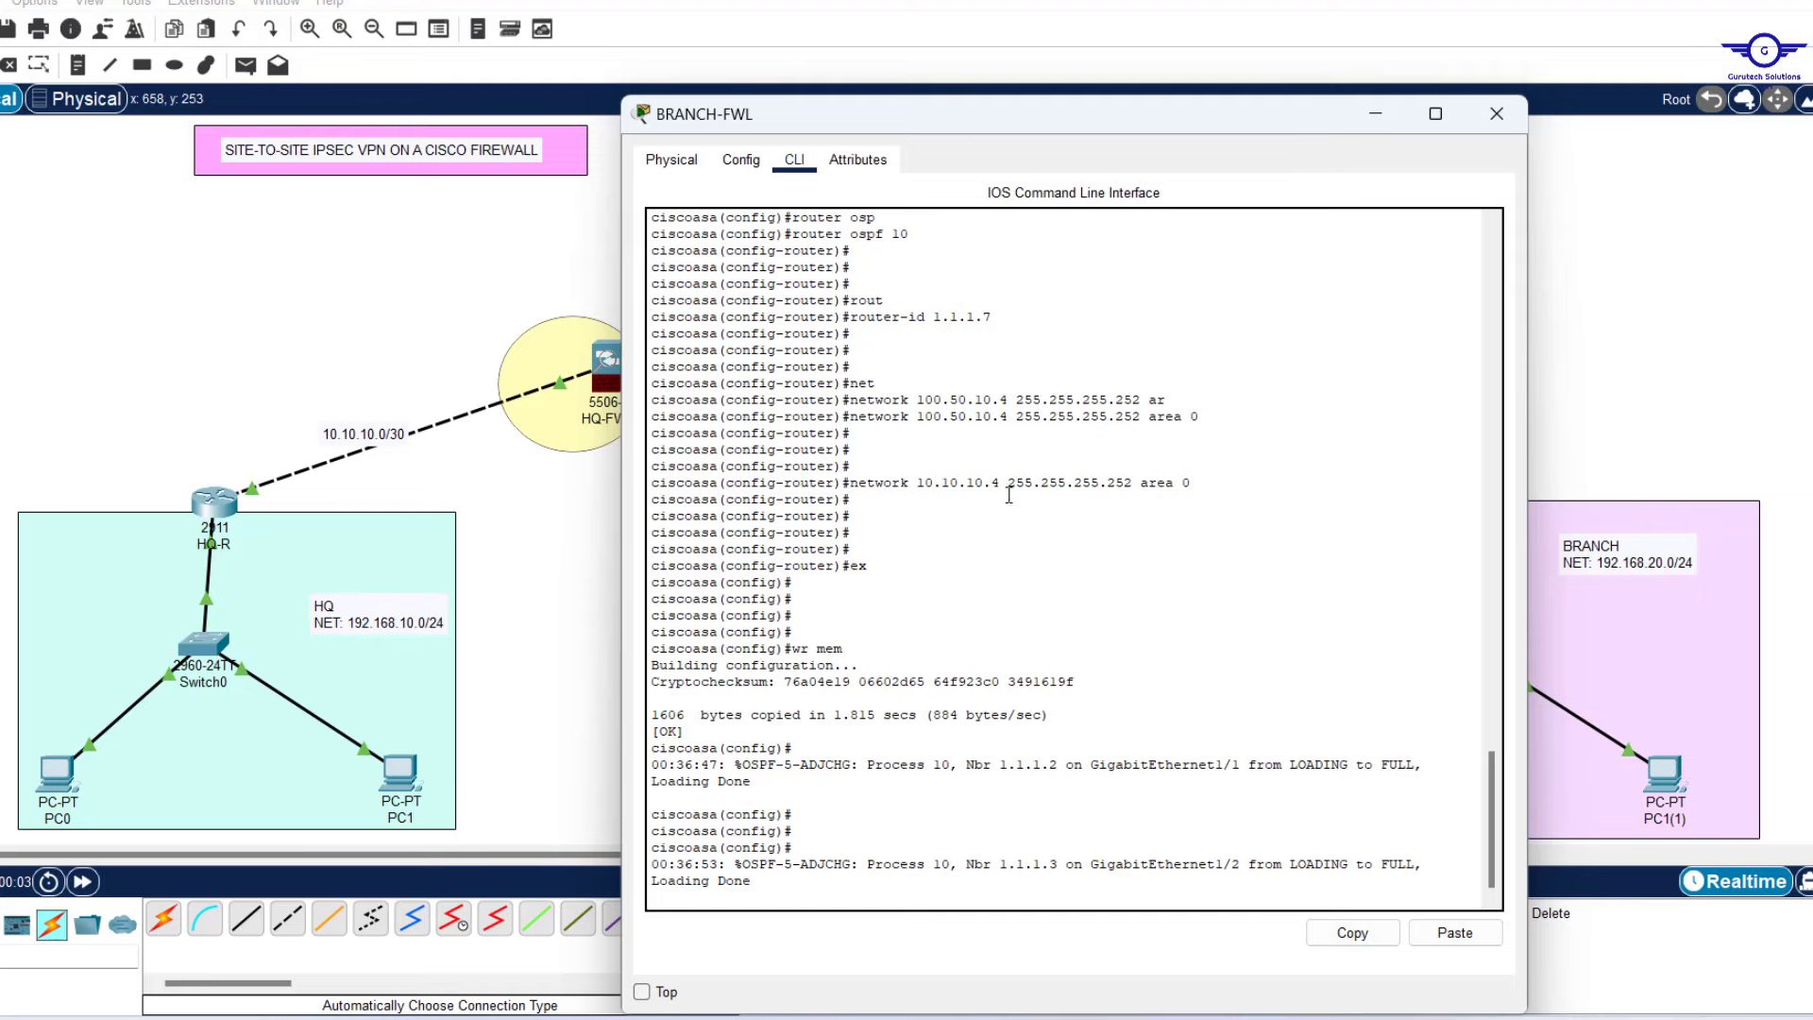
{"action": "left_click", "coordinate": [478, 277]}
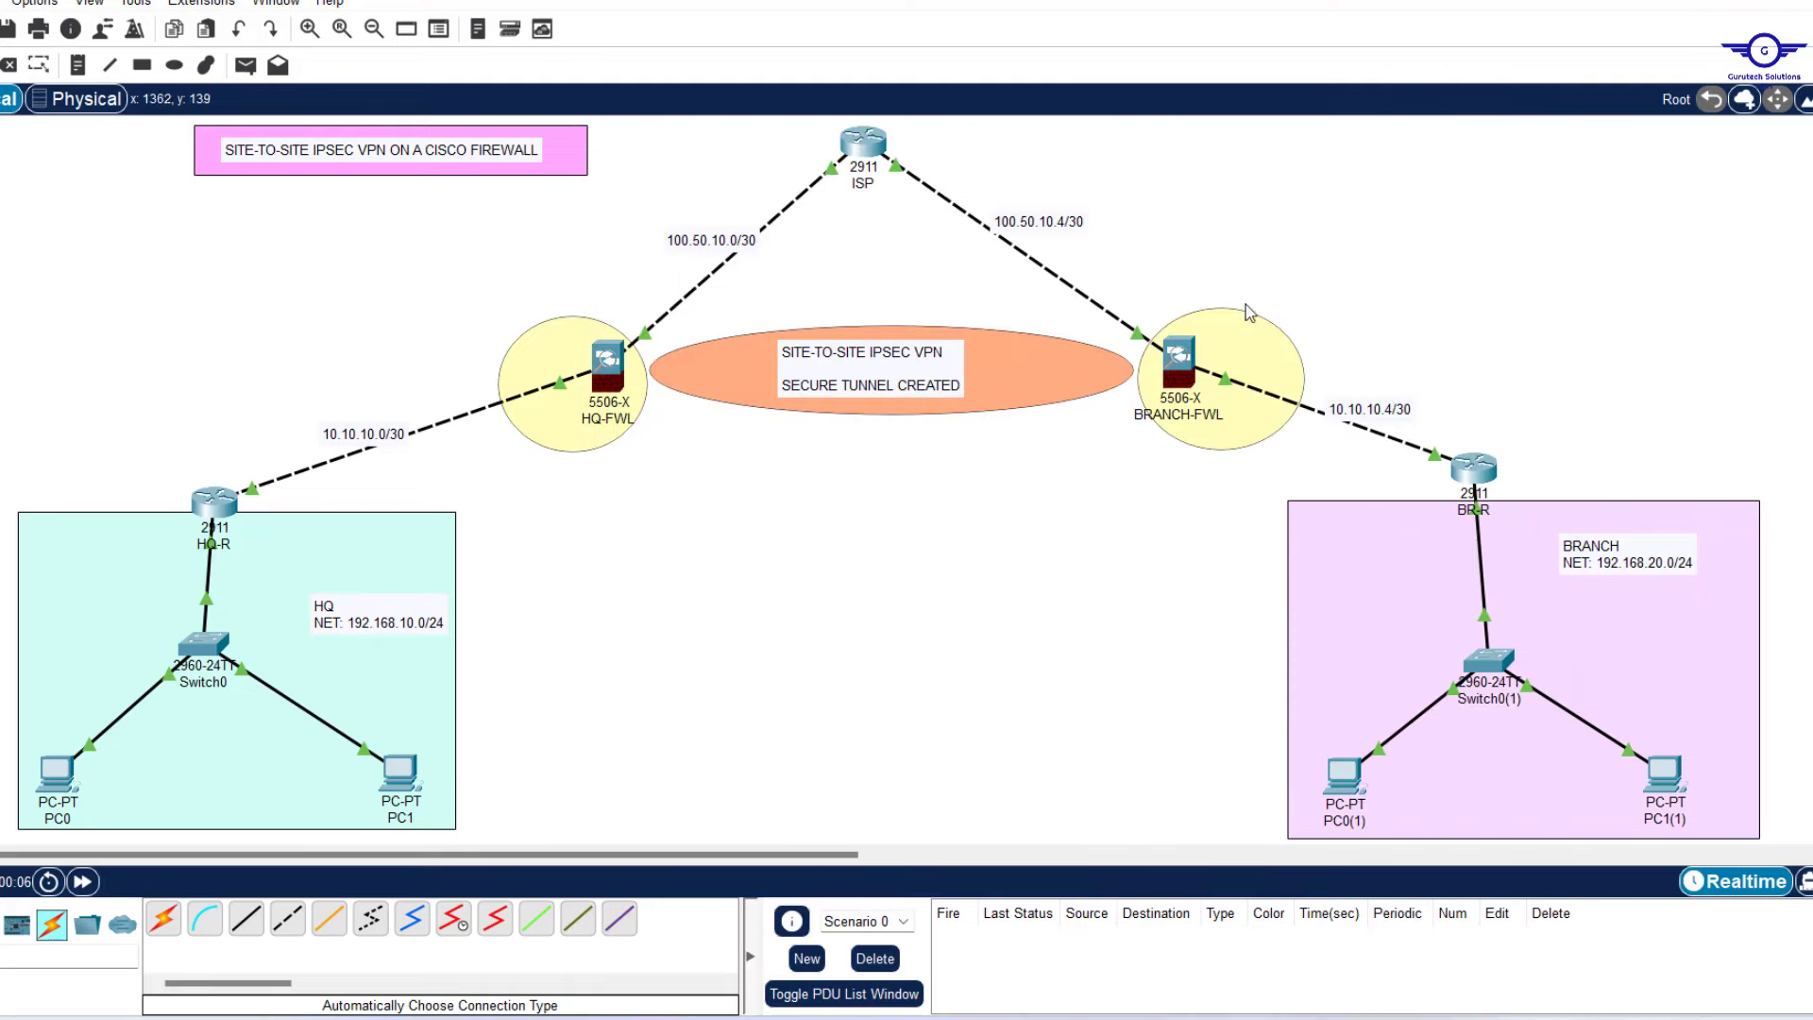
{"action": "left_click", "coordinate": [1180, 361]}
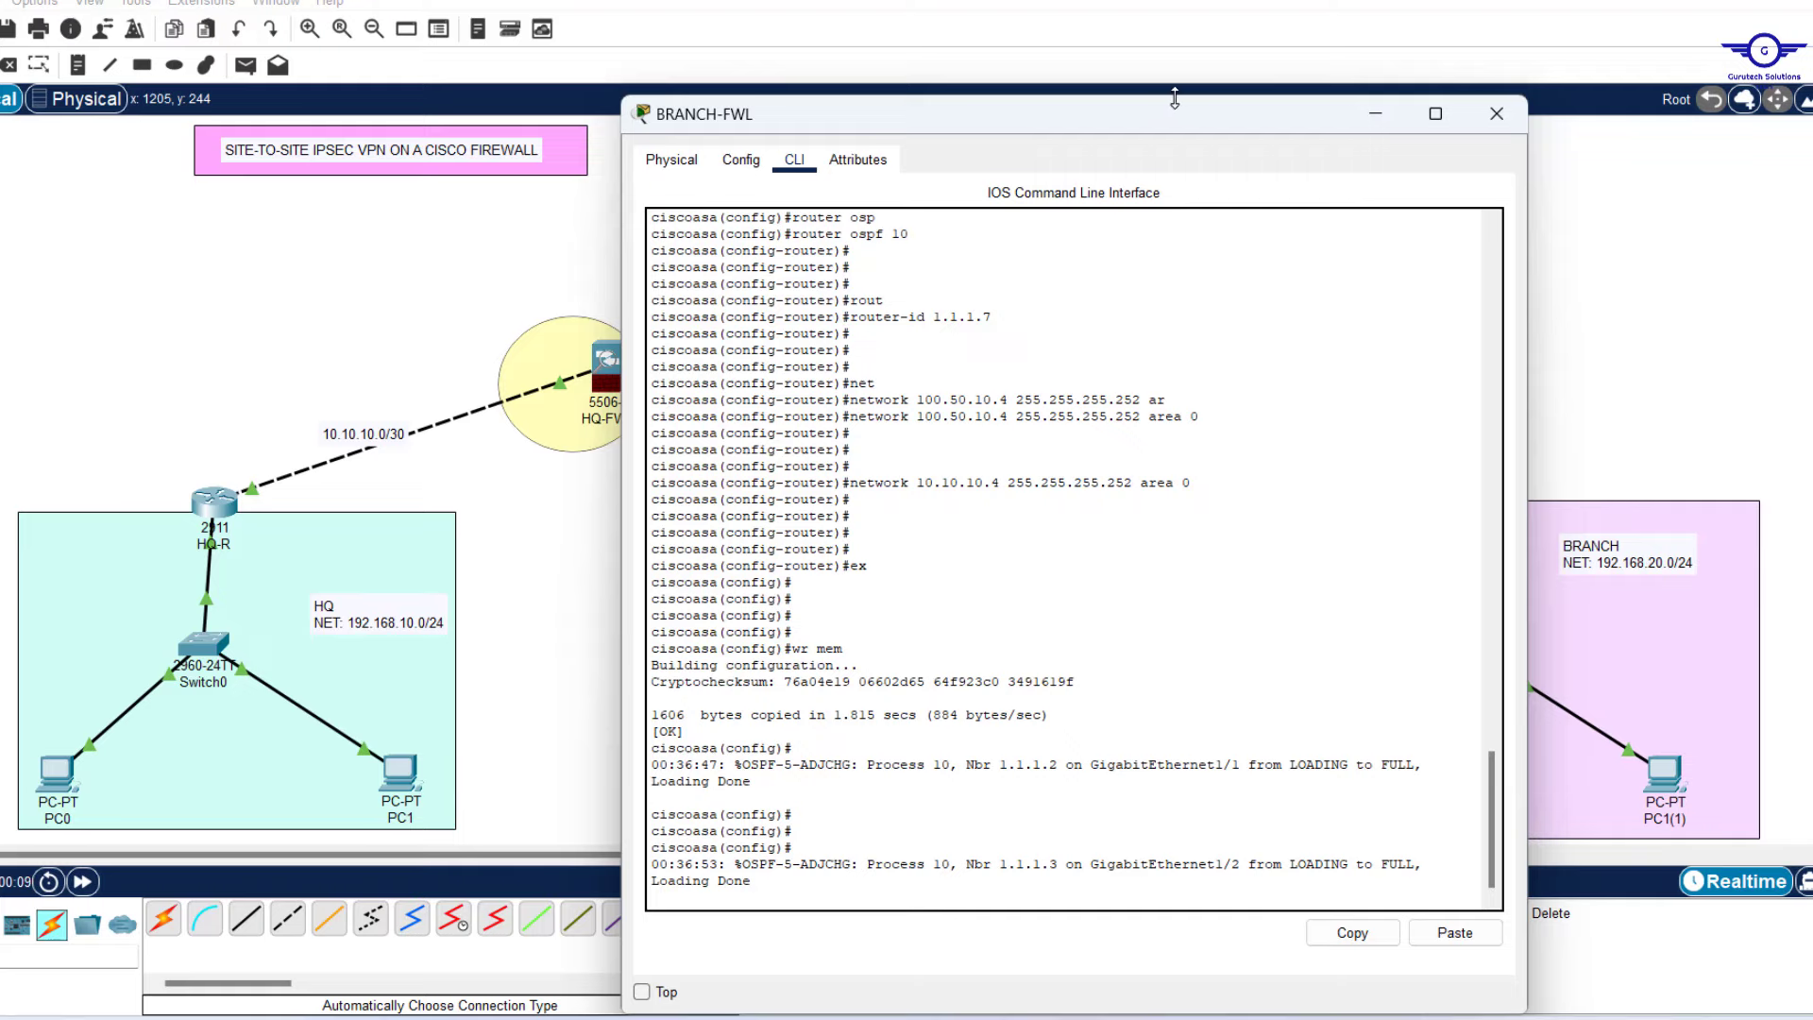
{"action": "left_click_drag", "start_coordinate": [1175, 99], "coordinate": [1299, 112]}
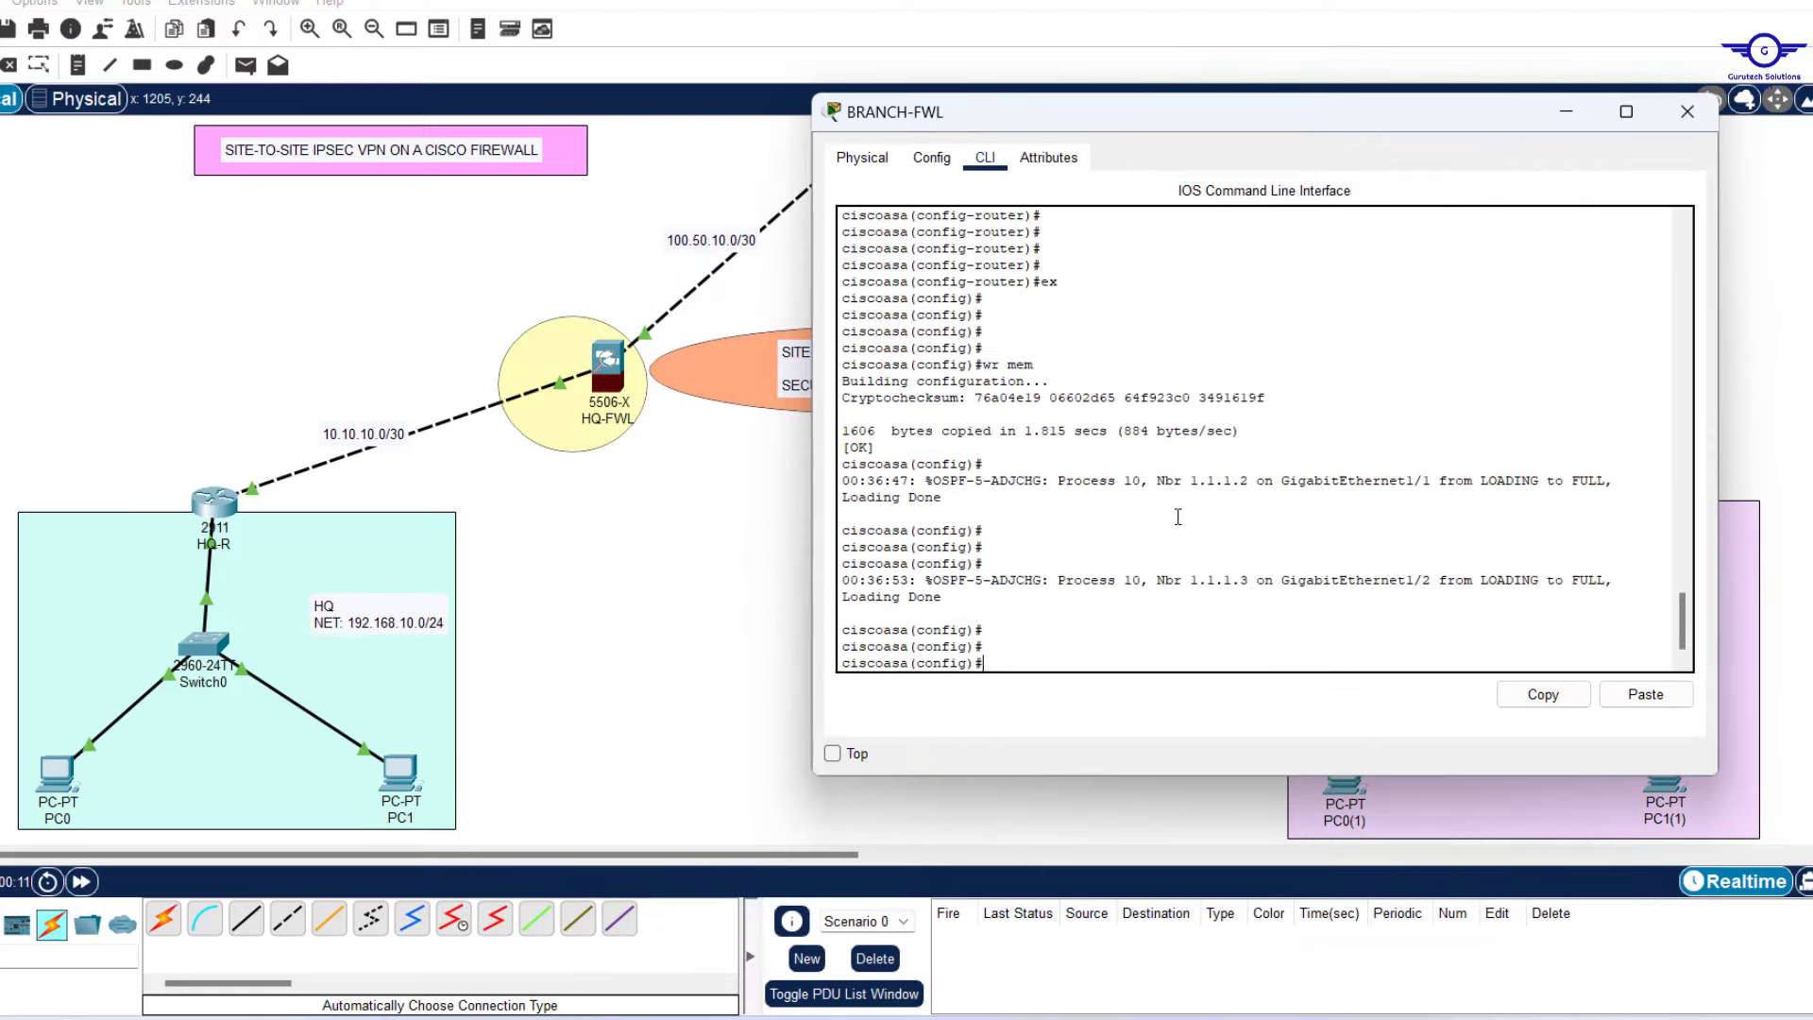
Create IKEv1 policy 10 with sha, pre-share authentication, group 2, lifetime 86400 and 3des encryption.
{"action": "key", "text": "Return"}
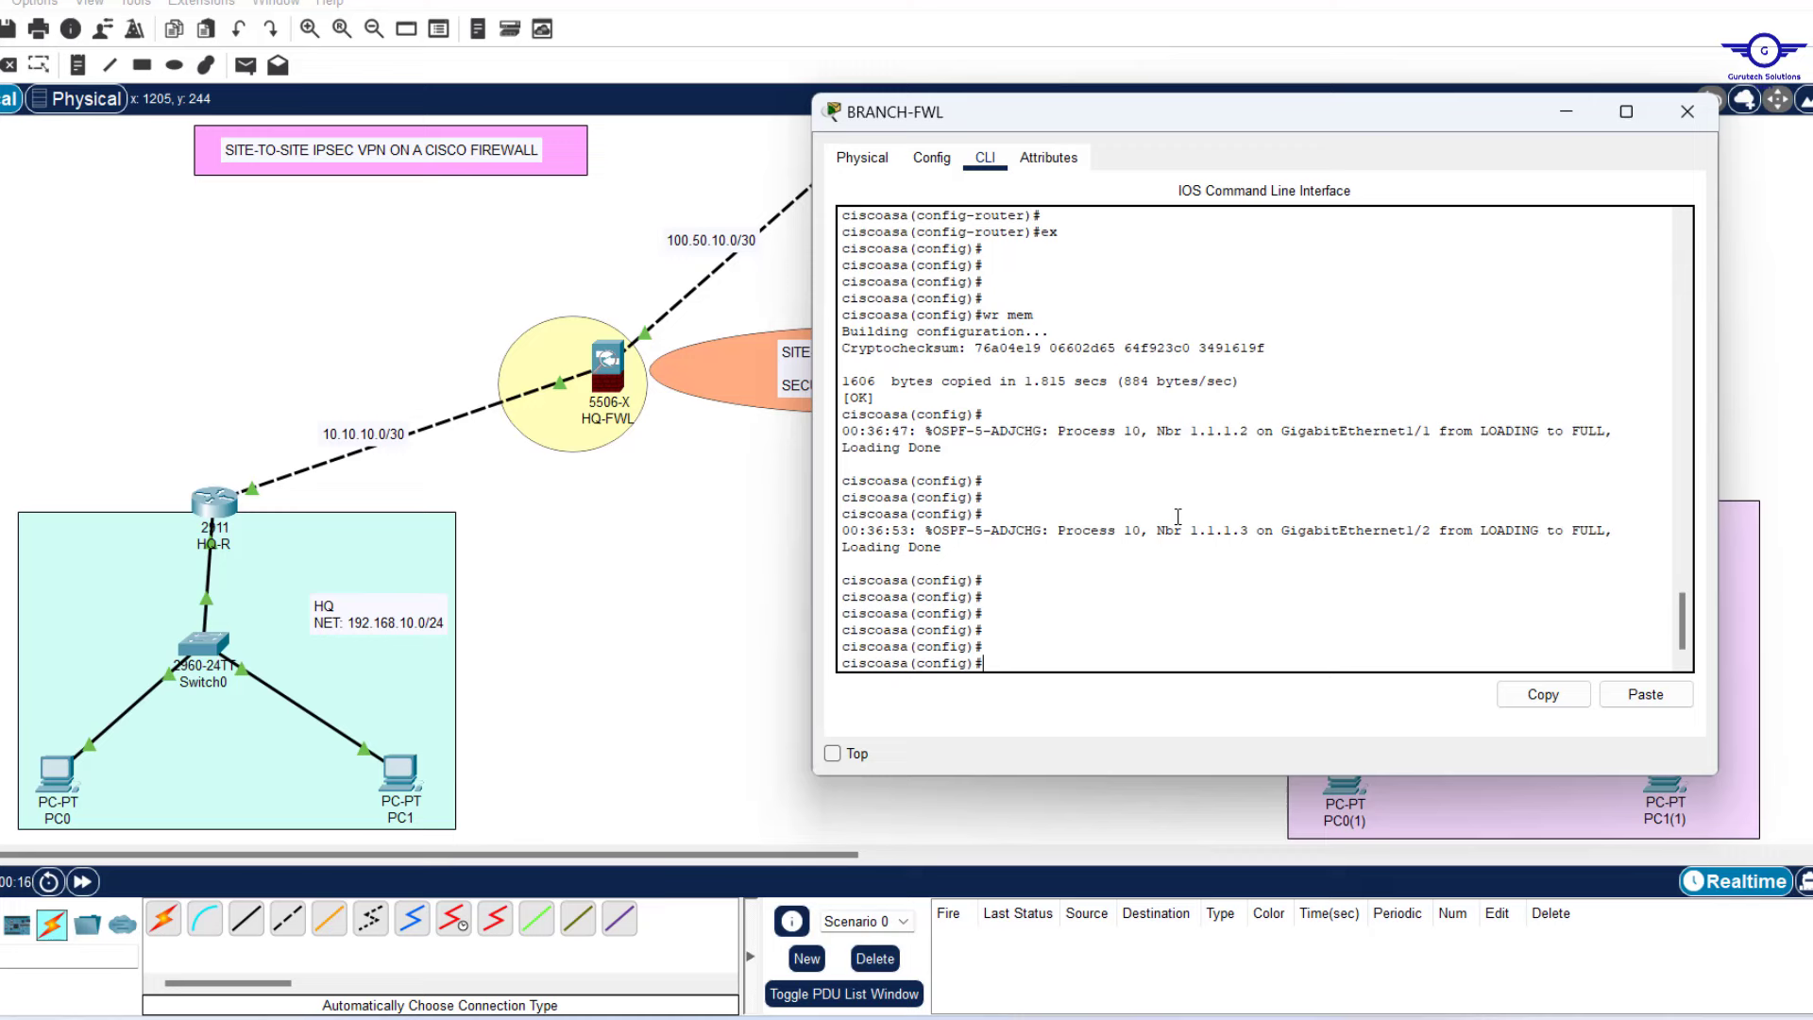
{"action": "type", "text": "CRY"}
{"action": "key", "text": "Tab"}
{"action": "type", "text": "ik"}
{"action": "key", "text": "Tab"}
{"action": "type", "text": "po"}
{"action": "key", "text": "Tab"}
{"action": "type", "text": "10"}
{"action": "key", "text": "Return"}
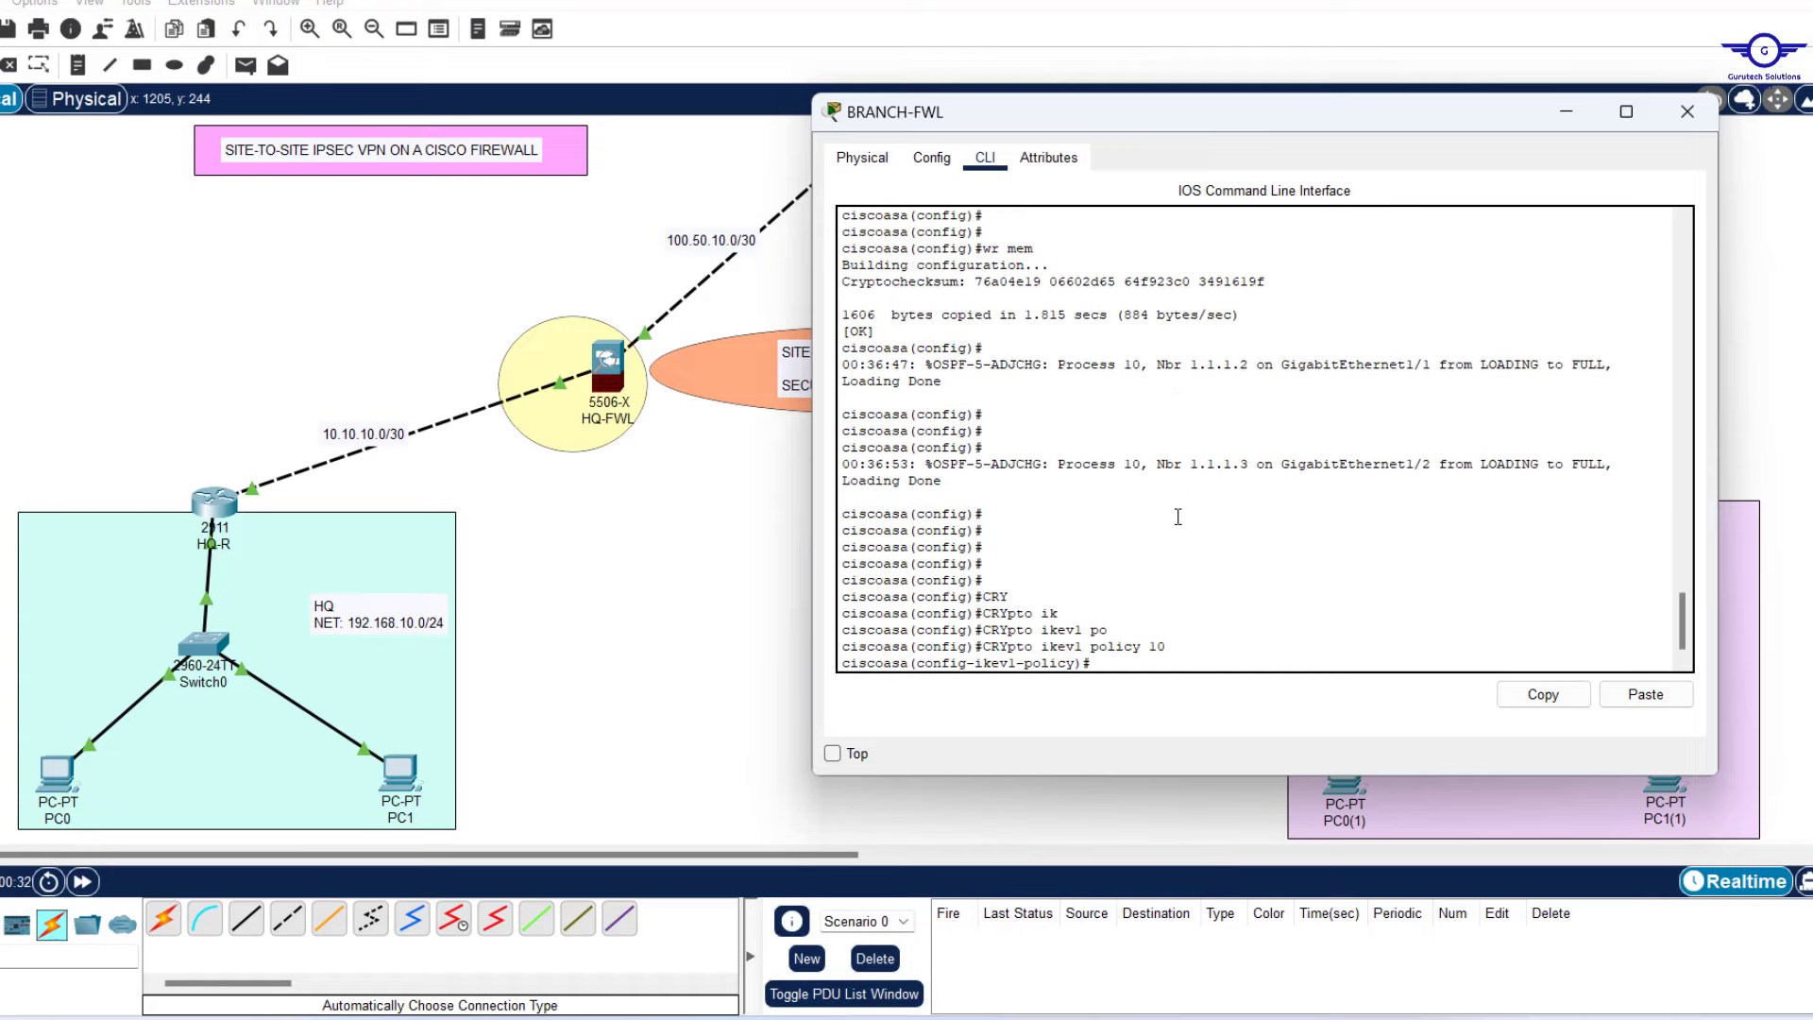
{"action": "type", "text": "sha"}
{"action": "key", "text": "Return"}
{"action": "type", "text": "authentication pre-share"}
{"action": "key", "text": "Return"}
{"action": "type", "text": "group 2"}
{"action": "key", "text": "Return"}
{"action": "key", "text": "Return"}
{"action": "key", "text": "Return"}
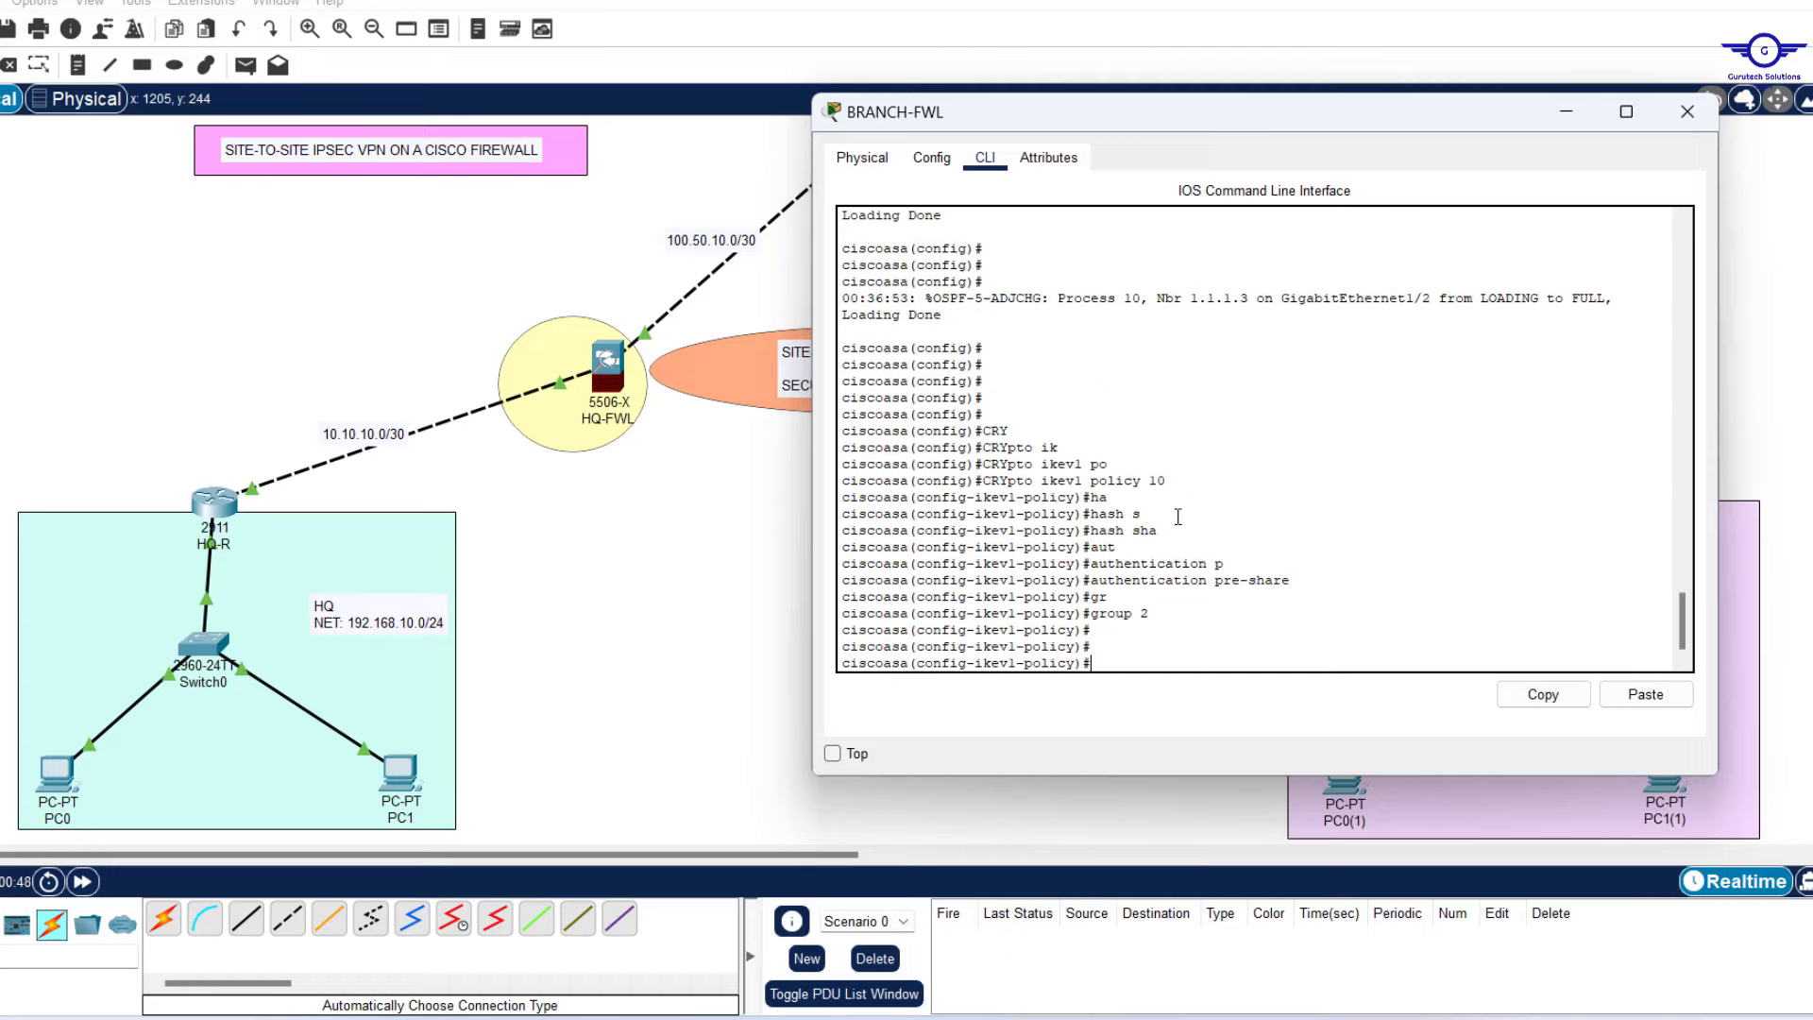
{"action": "type", "text": "lifetime 86400"}
{"action": "key", "text": "Return"}
{"action": "type", "text": "encryption 3des"}
{"action": "key", "text": "Return"}
{"action": "type", "text": "ex"}
{"action": "key", "text": "Return"}
{"action": "key", "text": "Return"}
{"action": "key", "text": "Return"}
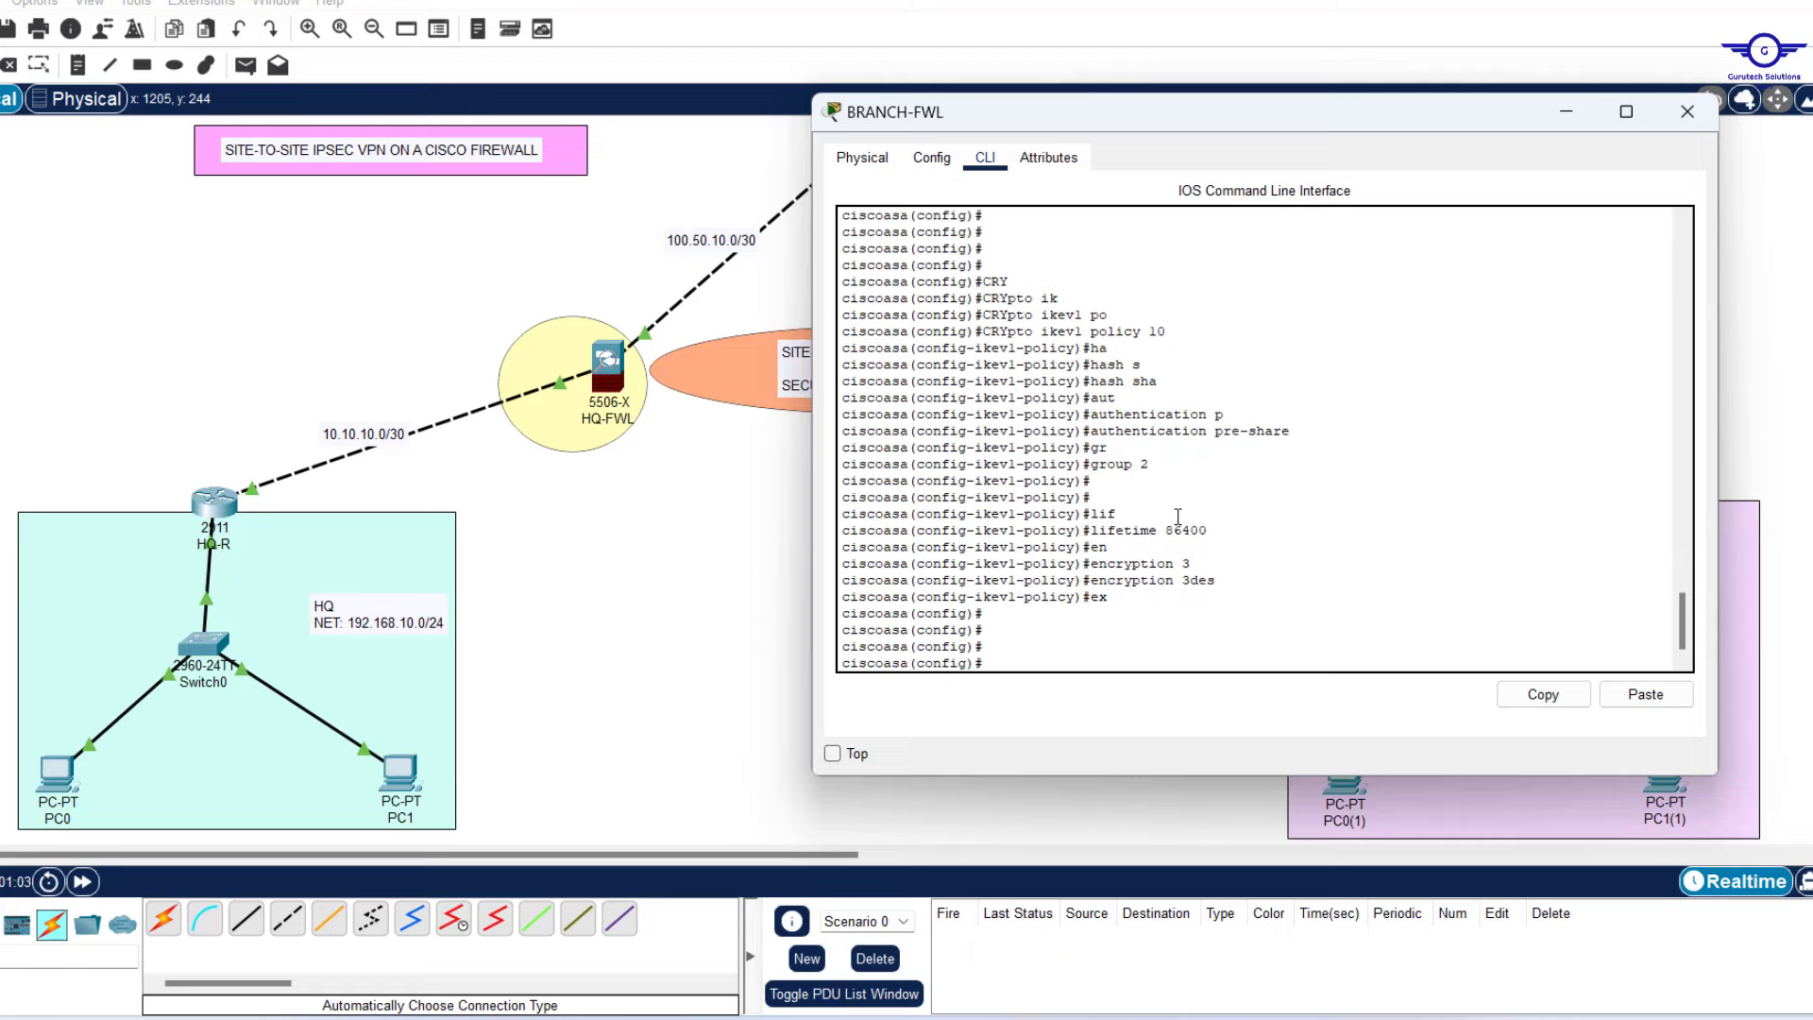
Make 100.50.10.2 an ipsec-l2l tunnel group with an IKEv1 pre-shared key.
{"action": "type", "text": "tunnel-group"}
{"action": "type", "text": "100.50.1"}
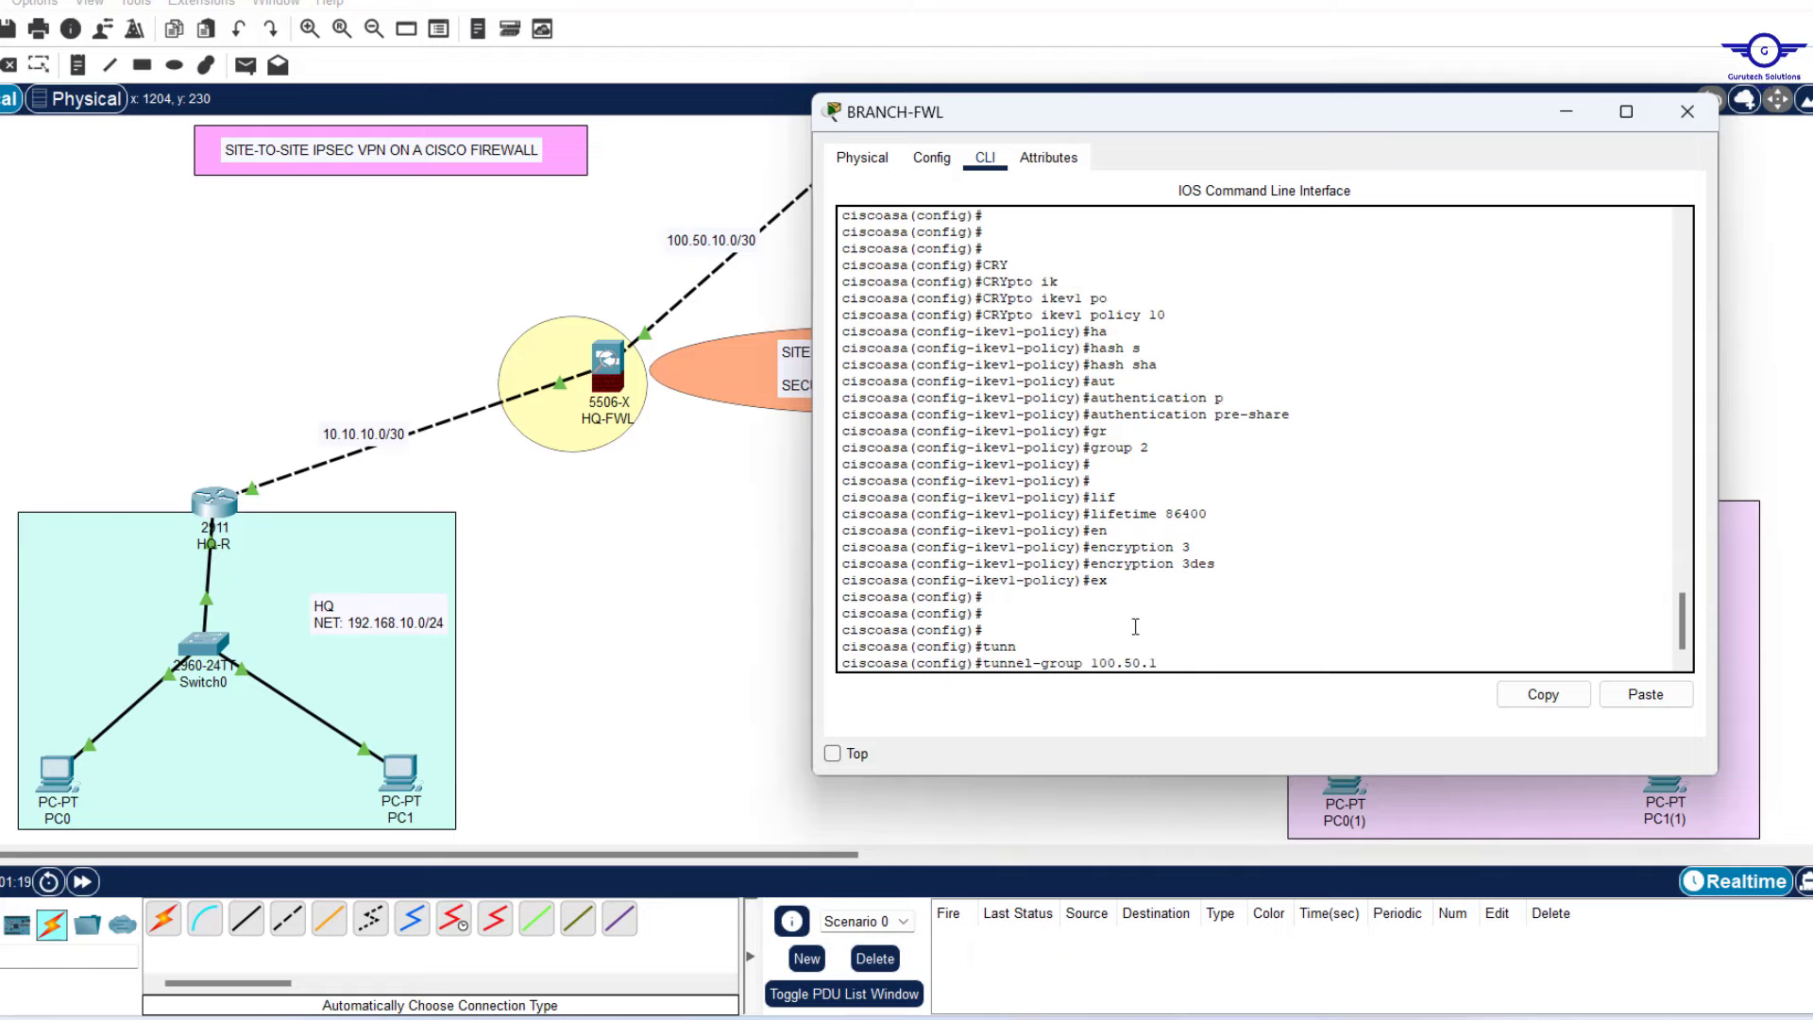
{"action": "type", "text": "0.2 type ipsec-l2l"}
{"action": "key", "text": "Return"}
{"action": "key", "text": "Return"}
{"action": "key", "text": "Return"}
{"action": "key", "text": "Return"}
{"action": "type", "text": "tunnel-group 100.50.10.2 ipsec-attributes"}
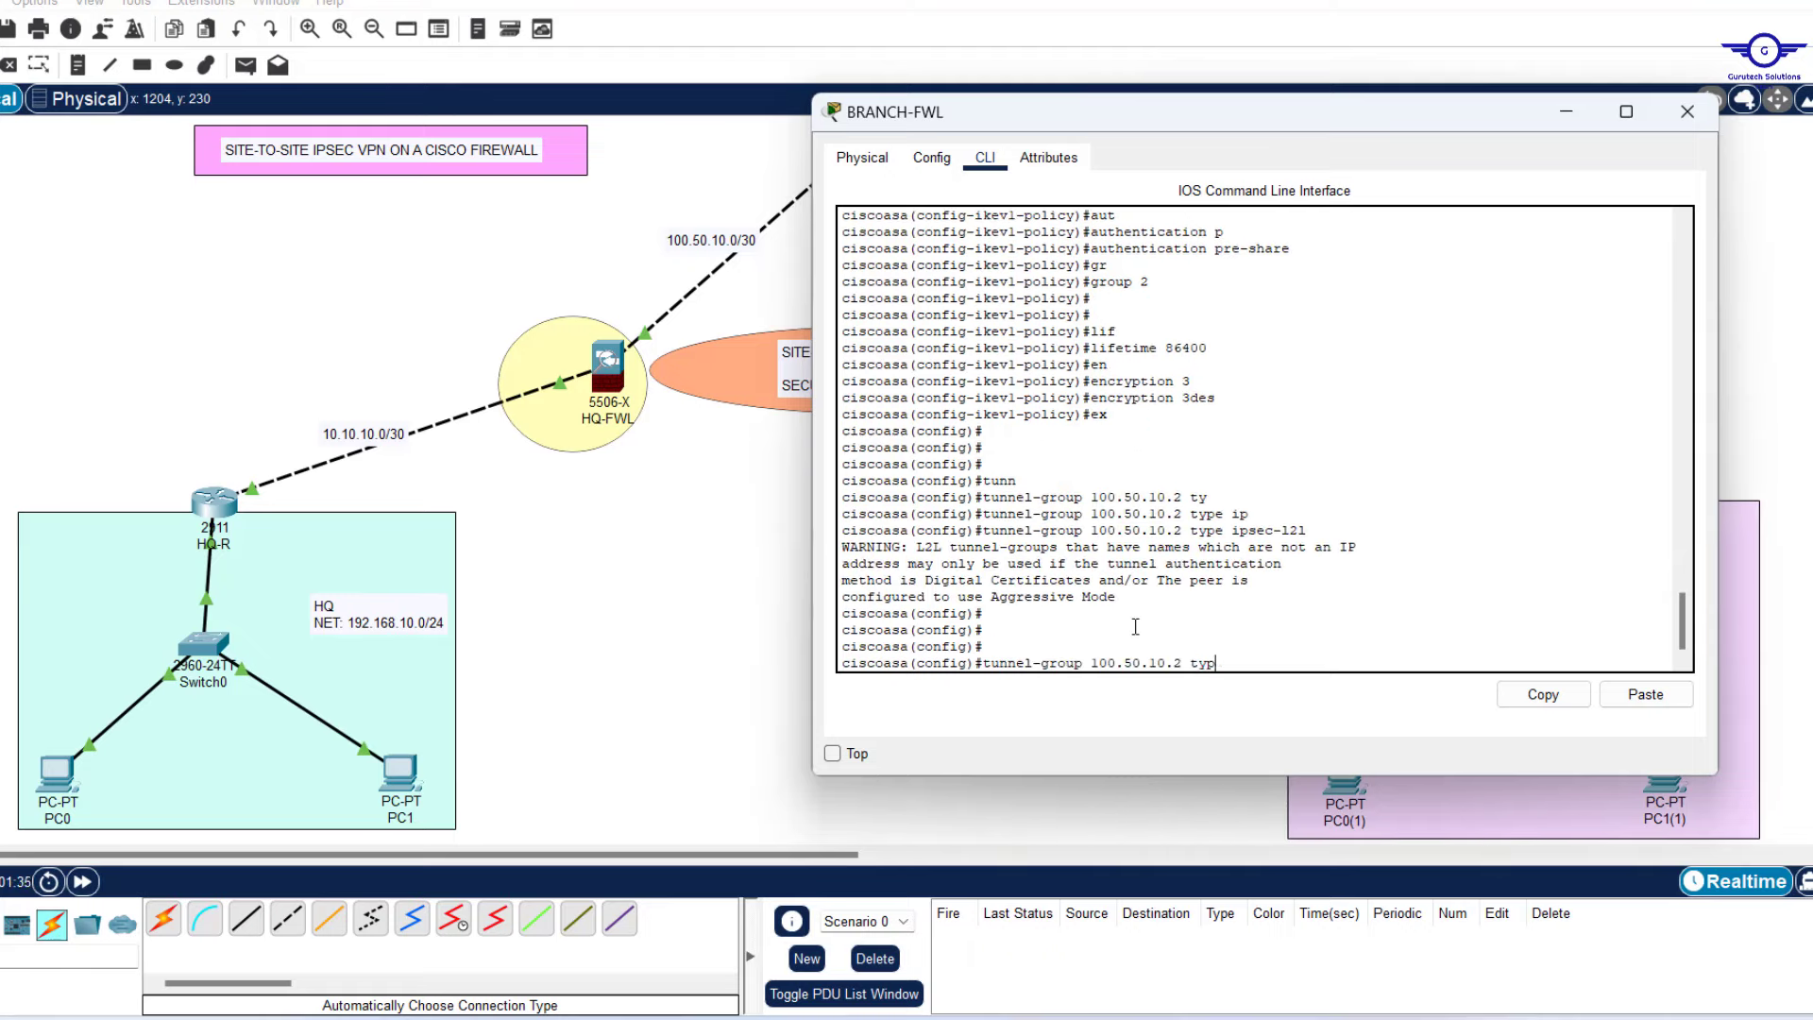
{"action": "key", "text": "Return"}
{"action": "key", "text": "Return"}
{"action": "key", "text": "Return"}
{"action": "type", "text": "pre"}
{"action": "key", "text": "Tab"}
{"action": "key", "text": "BackSpace"}
{"action": "key", "text": "BackSpace"}
{"action": "key", "text": "BackSpace"}
{"action": "type", "text": "ikev1 pre-shared-key cisco"}
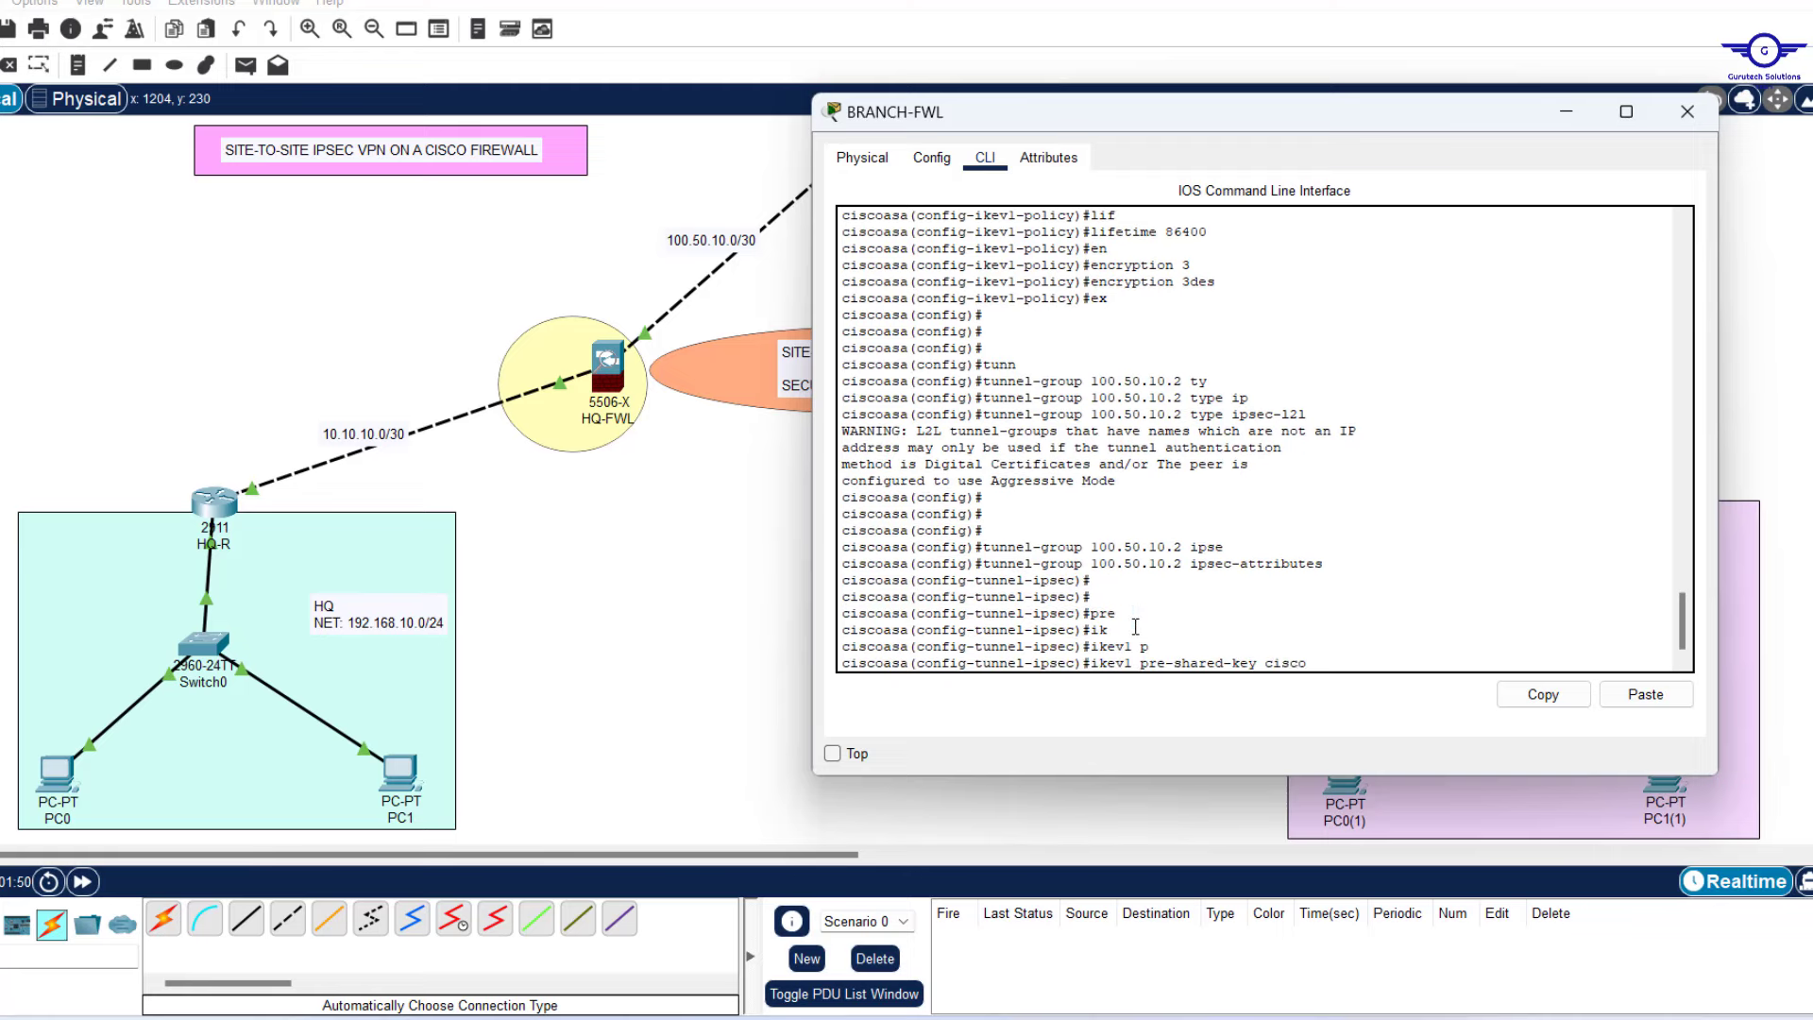
{"action": "key", "text": "Return"}
{"action": "key", "text": "Return"}
{"action": "type", "text": "ex"}
{"action": "key", "text": "Return"}
{"action": "key", "text": "Return"}
{"action": "key", "text": "Return"}
{"action": "key", "text": "Return"}
Create IKEv1 IPsec transform-set TSET using esp-3des and esp-sha-hmac.
{"action": "type", "text": "cry"}
{"action": "key", "text": "Tab"}
{"action": "type", "text": "ip"}
{"action": "key", "text": "Tab"}
{"action": "type", "text": "ik"}
{"action": "key", "text": "Tab"}
{"action": "type", "text": "tr"}
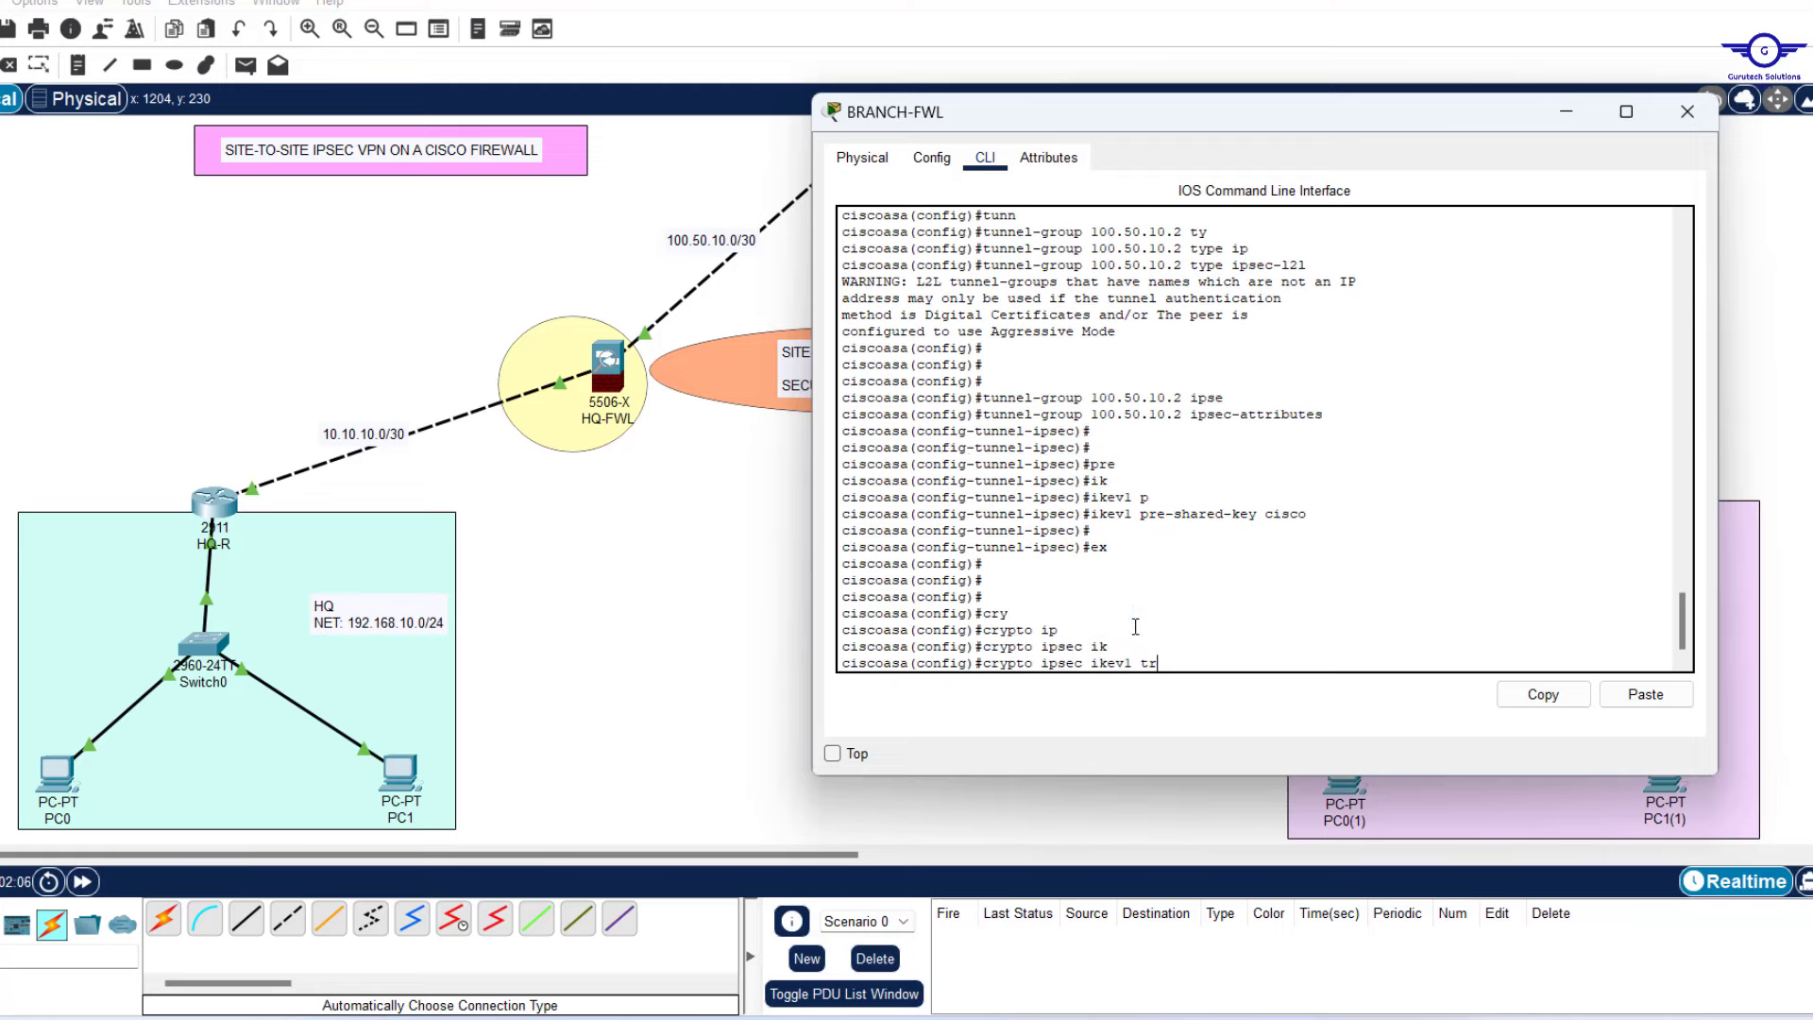
{"action": "type", "text": "ansform-set TSET esp-"}
{"action": "key", "text": "Tab"}
{"action": "type", "text": "3"}
{"action": "key", "text": "Tab"}
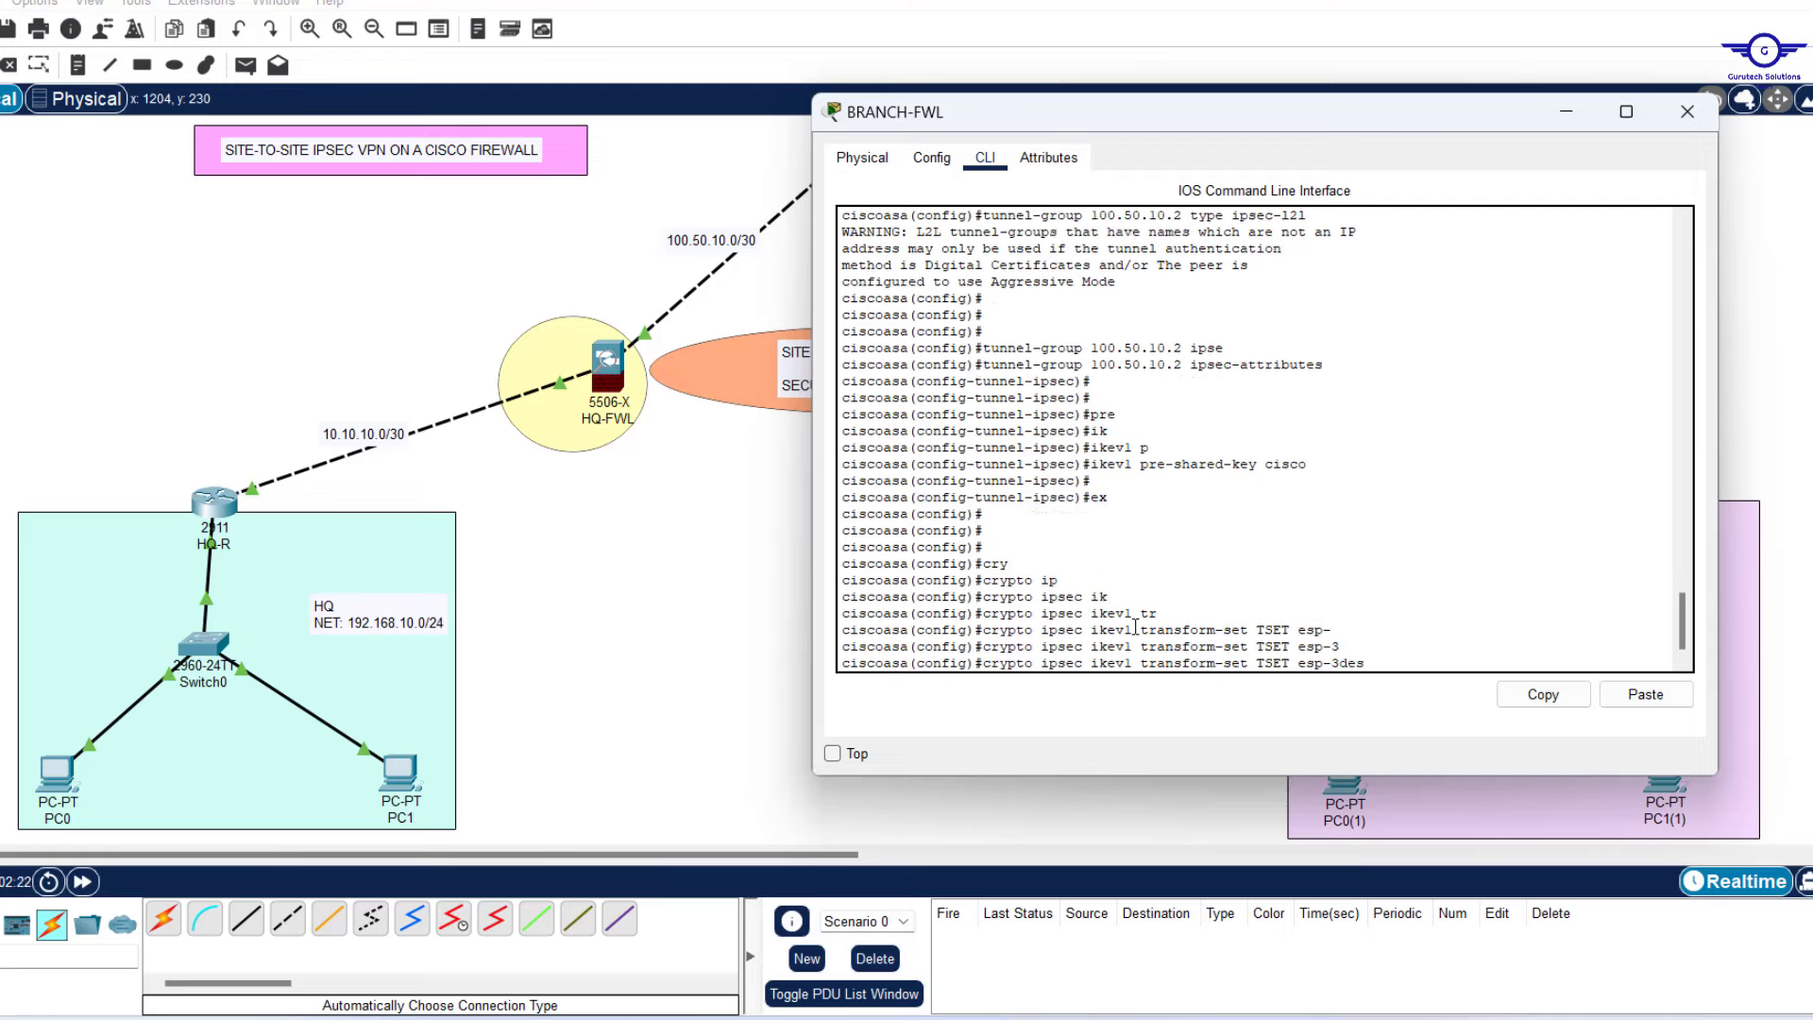
{"action": "type", "text": "esp-s"}
Begin access-list VPN-ACL permitting ip 192.168.20.0/24 to 192.168.10.0/24.
{"action": "key", "text": "Tab"}
{"action": "key", "text": "Return"}
{"action": "key", "text": "Return"}
{"action": "key", "text": "Return"}
{"action": "key", "text": "Return"}
{"action": "key", "text": "Return"}
{"action": "key", "text": "Return"}
{"action": "key", "text": "Return"}
{"action": "type", "text": "access-l"}
{"action": "key", "text": "Tab"}
{"action": "type", "text": "VPN-AC"}
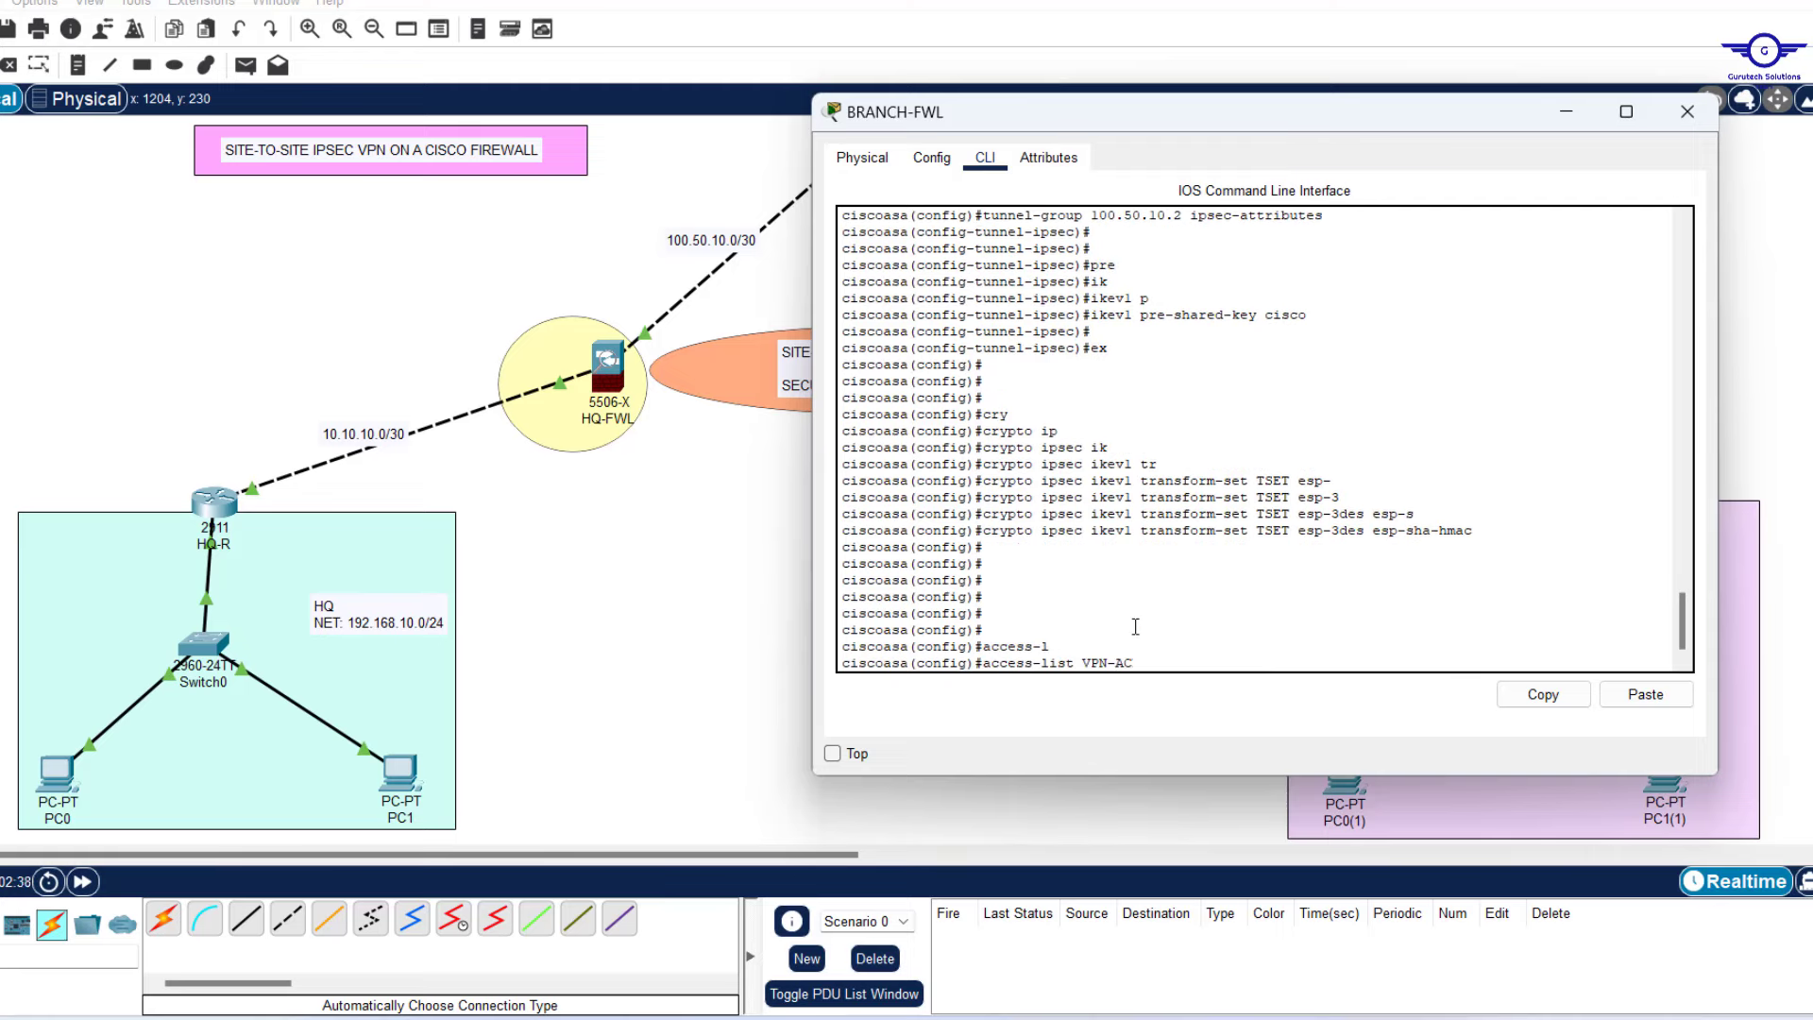
{"action": "type", "text": "L per"}
{"action": "key", "text": "Tab"}
{"action": "type", "text": "ip 192.168.20.0 255.255.255"}
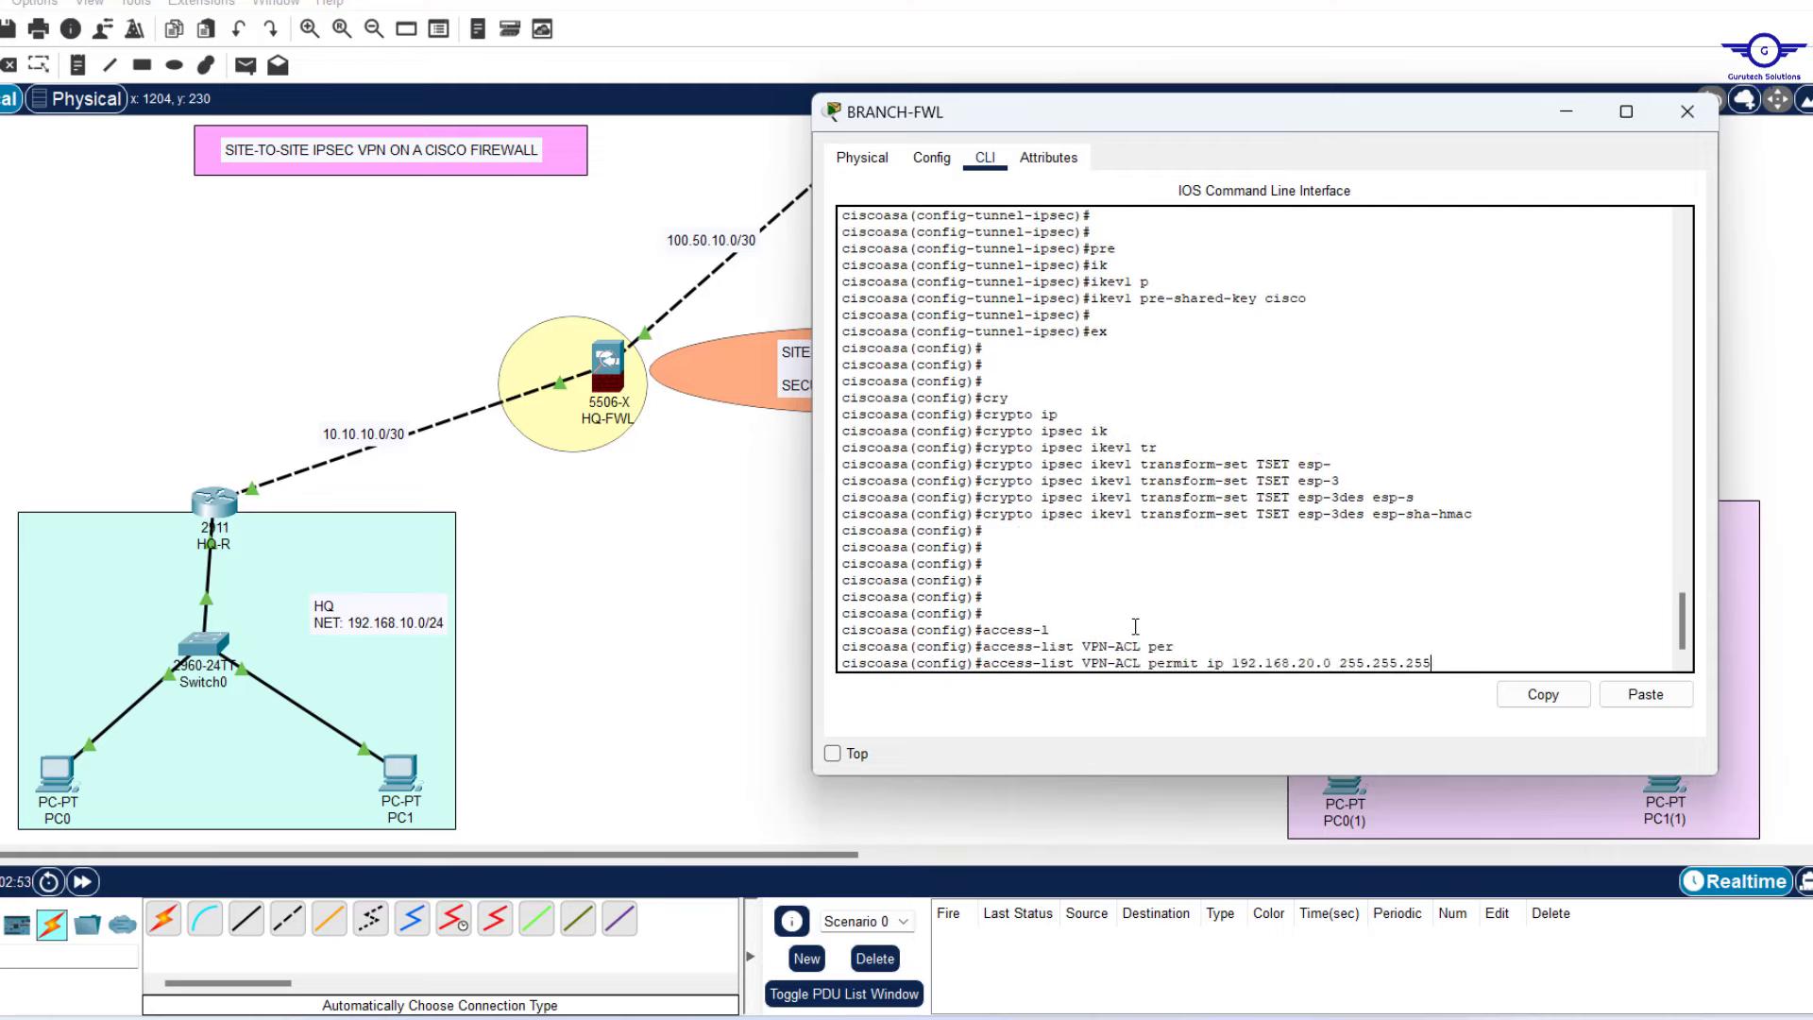
{"action": "type", "text": ".0 192.168.10.0 255.255.255.0"}
Commit the VPN-ACL rule and set crypto map CMAP 10's peer to 100.50.10.2.
{"action": "key", "text": "Return"}
{"action": "key", "text": "Return"}
{"action": "key", "text": "Return"}
{"action": "key", "text": "Return"}
{"action": "key", "text": "Return"}
{"action": "key", "text": "Return"}
{"action": "key", "text": "Return"}
{"action": "key", "text": "Return"}
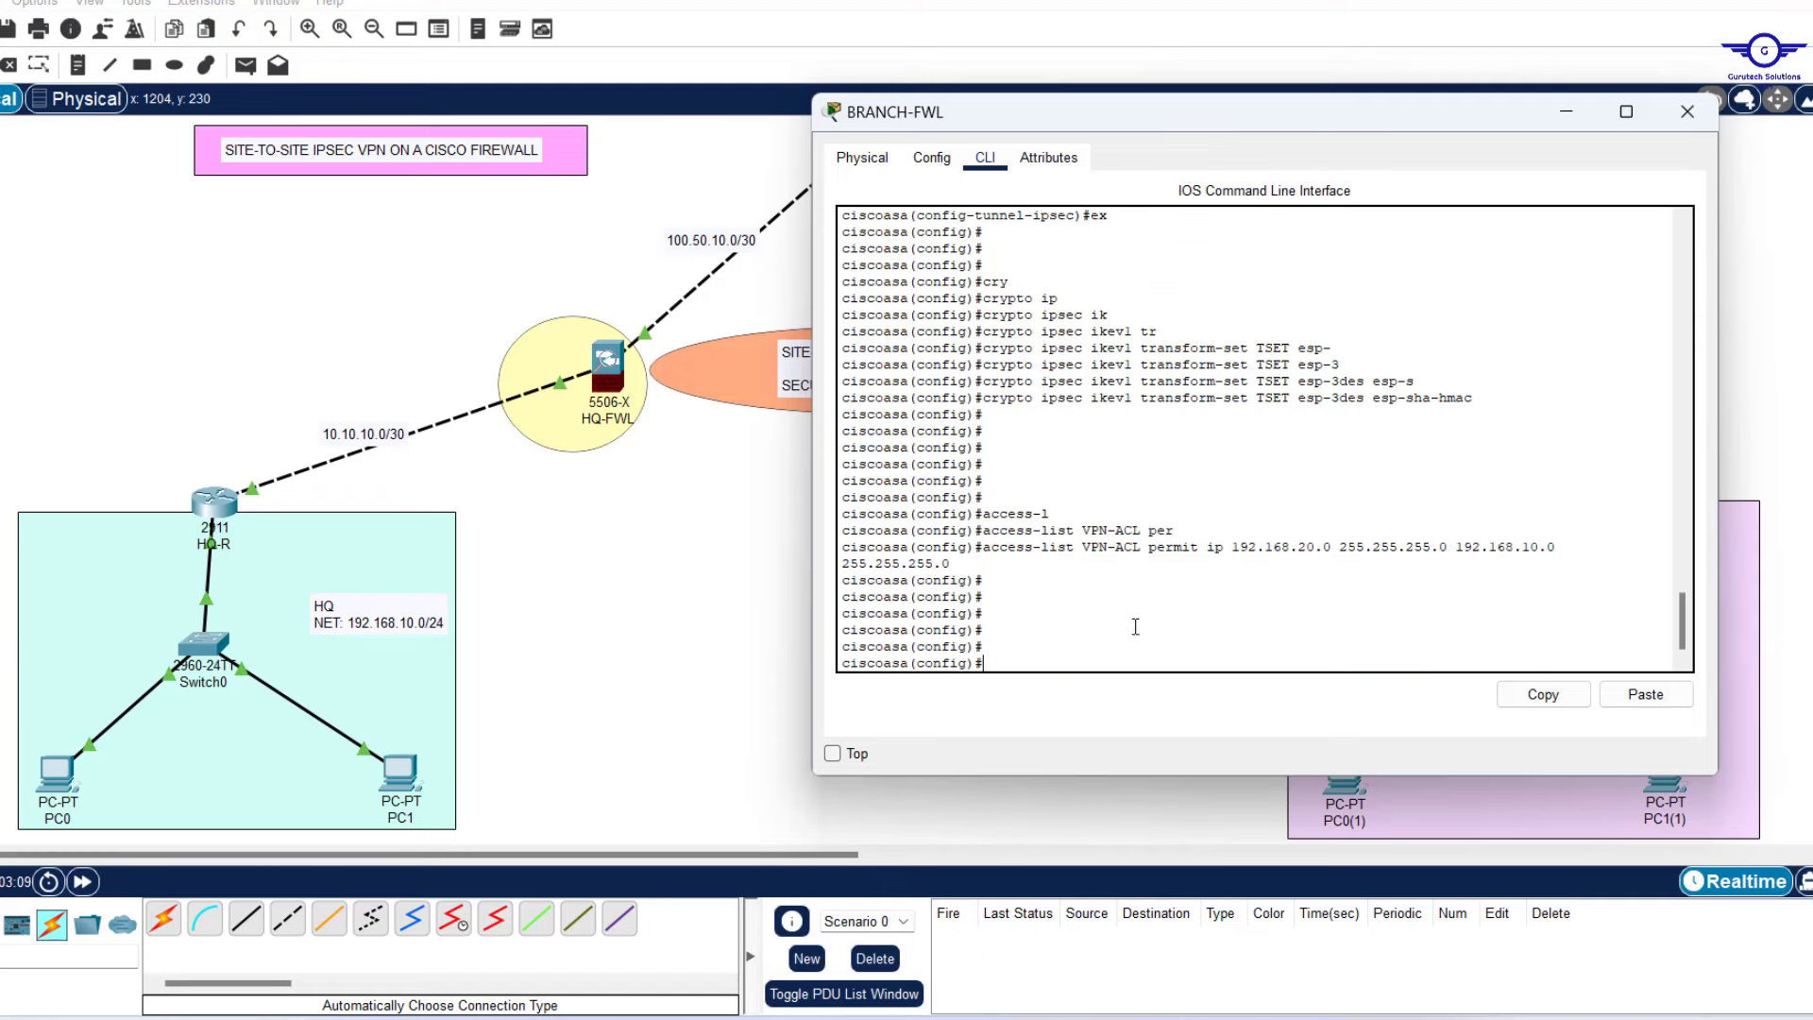
{"action": "type", "text": "cry"}
{"action": "key", "text": "Tab"}
{"action": "key", "text": "m"}
{"action": "key", "text": "Tab"}
{"action": "type", "text": "CMAP 10 set"}
{"action": "key", "text": "Tab"}
{"action": "type", "text": "pee"}
{"action": "key", "text": "Tab"}
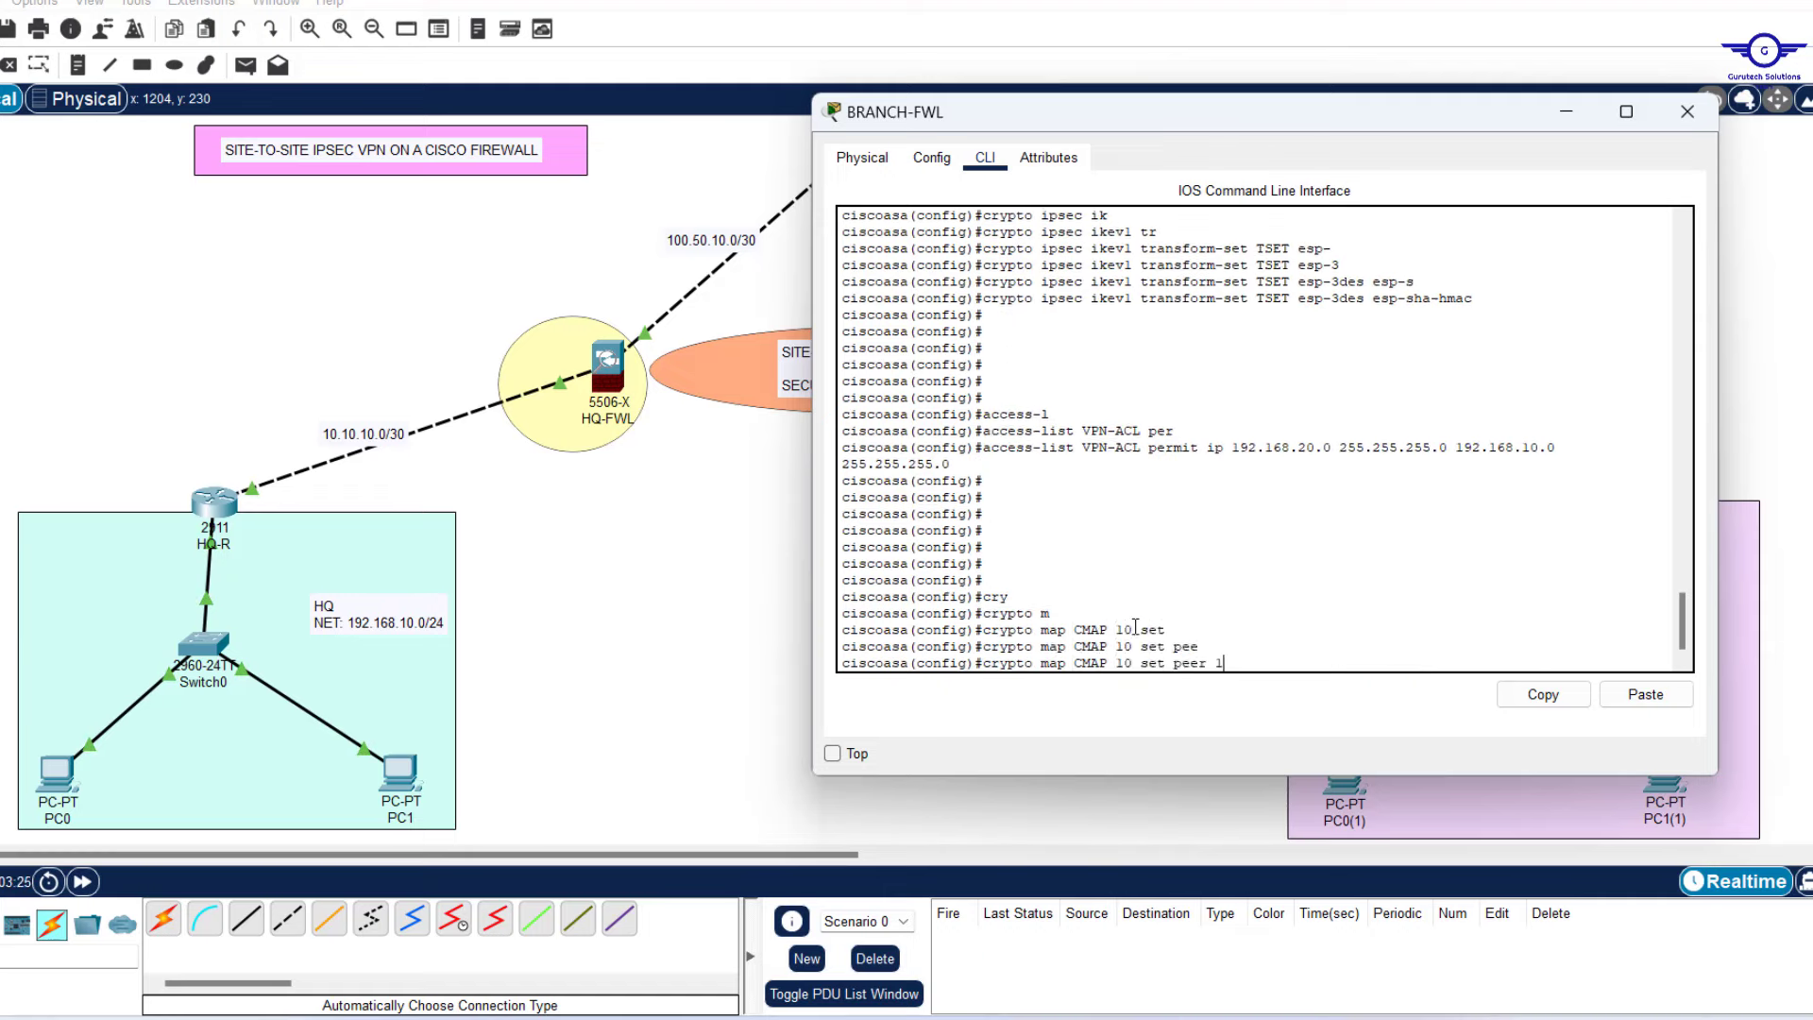
{"action": "type", "text": "100.50.10.2"}
{"action": "key", "text": "Return"}
Attach transform-set TSET and match address VPN-ACL to crypto map CMAP 10.
{"action": "type", "text": "crypto map CMAP 10 "}
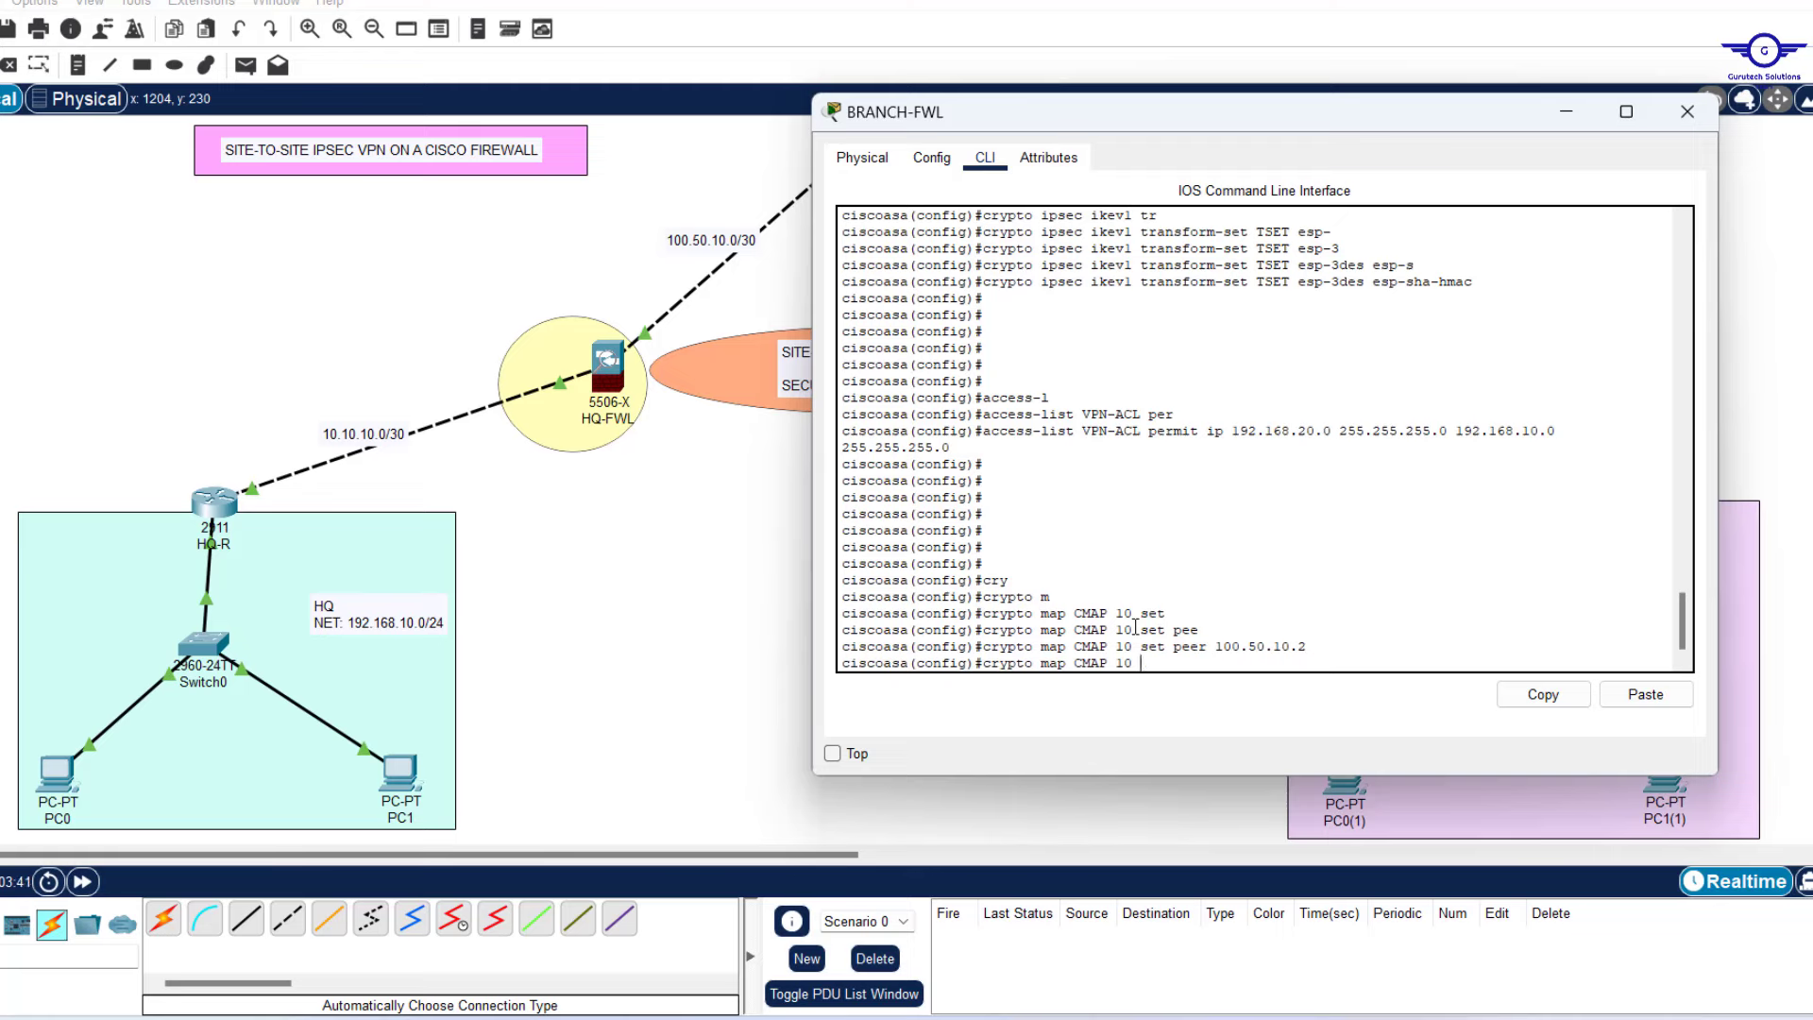
{"action": "type", "text": "seset"}
{"action": "key", "text": "Tab"}
{"action": "key", "text": "i"}
{"action": "key", "text": "k"}
{"action": "key", "text": "Tab"}
{"action": "key", "text": "t"}
{"action": "key", "text": "r"}
{"action": "key", "text": "Tab"}
{"action": "type", "text": "TSET"}
{"action": "key", "text": "Return"}
{"action": "key", "text": "Return"}
{"action": "type", "text": "crypto map CMAP 10 se"}
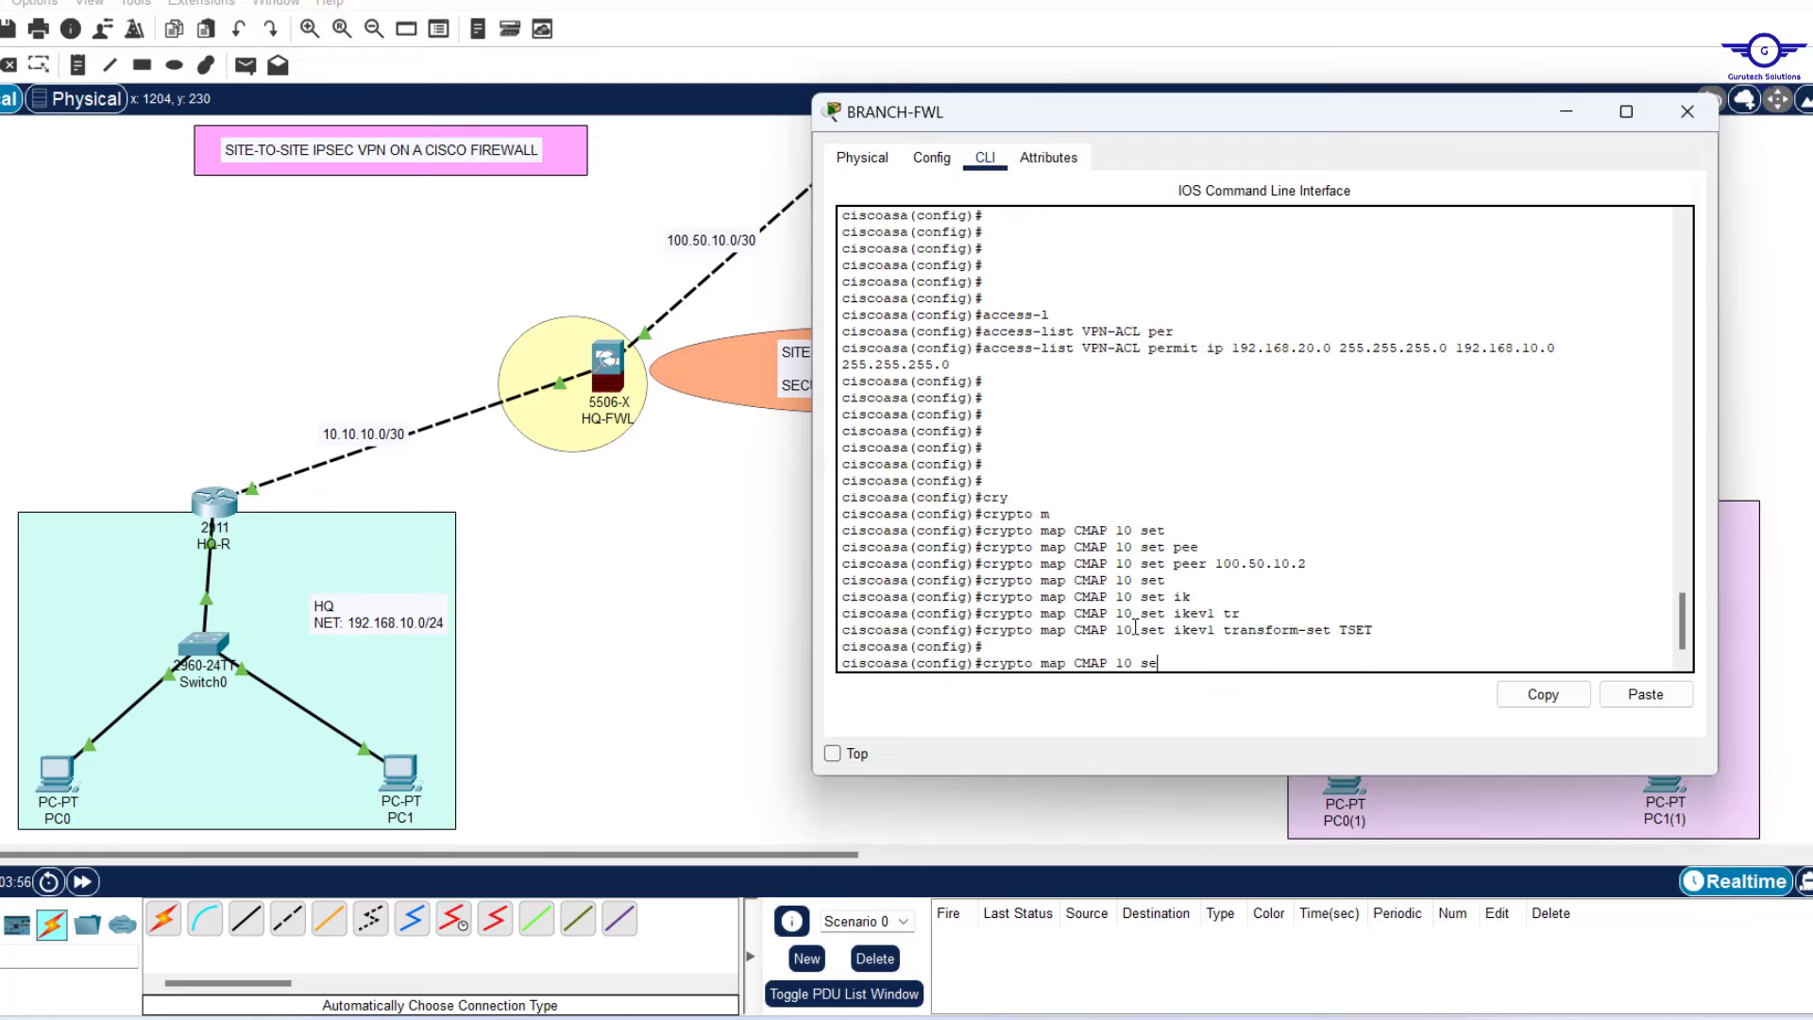
{"action": "key", "text": "BackSpace"}
{"action": "key", "text": "BackSpace"}
{"action": "key", "text": "m"}
Apply crypto map CMAP to BRANCH-FWL's OUTSIDE interface.
{"action": "key", "text": "Tab"}
{"action": "key", "text": "a"}
{"action": "key", "text": "d"}
{"action": "key", "text": "Tab"}
{"action": "type", "text": "VPN-ACL"}
{"action": "key", "text": "Return"}
{"action": "key", "text": "Return"}
{"action": "key", "text": "Return"}
{"action": "key", "text": "Return"}
{"action": "key", "text": "Return"}
{"action": "key", "text": "Return"}
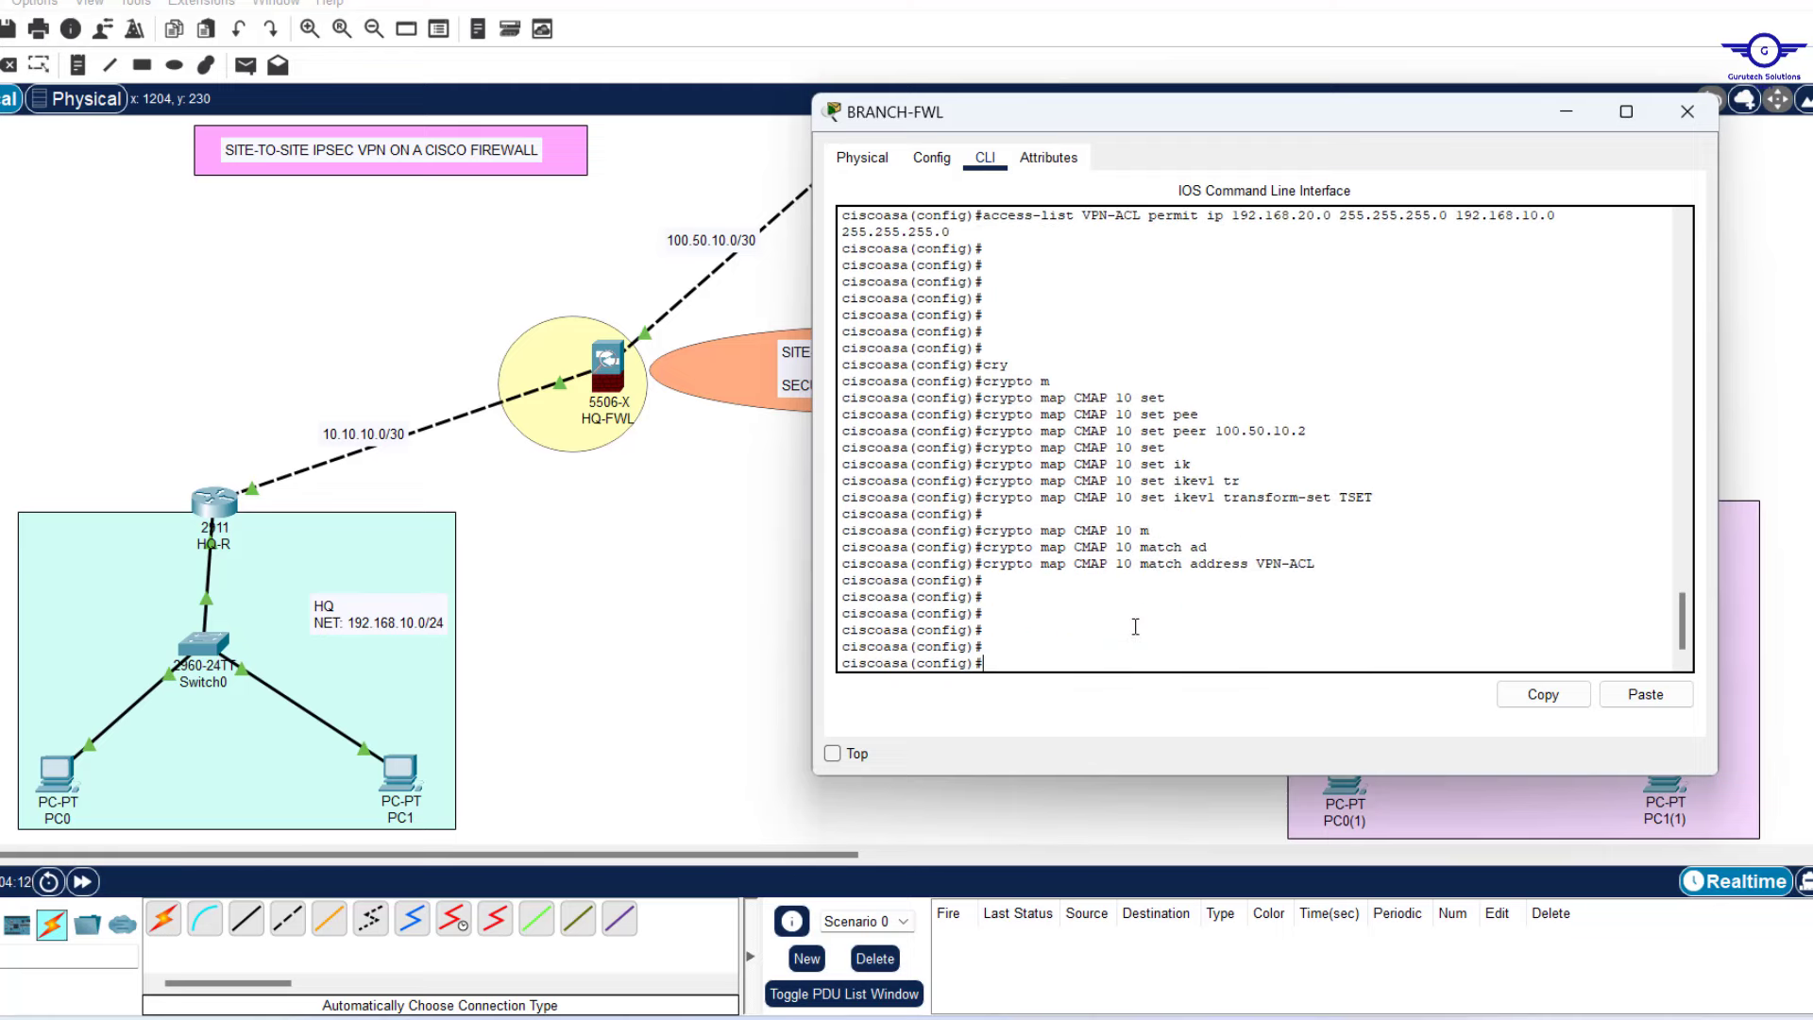
{"action": "type", "text": "cry"}
{"action": "key", "text": "Tab"}
{"action": "type", "text": "m"}
Enable IKEv1 on OUTSIDE and save BRANCH-FWL's configuration with WR MEM.
{"action": "key", "text": "Tab"}
{"action": "type", "text": "CMAP in"}
{"action": "key", "text": "Tab"}
{"action": "type", "text": "O"}
{"action": "key", "text": "Tab"}
{"action": "key", "text": "Return"}
{"action": "key", "text": "Return"}
{"action": "key", "text": "Return"}
{"action": "key", "text": "Return"}
{"action": "key", "text": "Up"}
{"action": "key", "text": "BackSpace"}
{"action": "key", "text": "BackSpace"}
{"action": "key", "text": "BackSpace"}
{"action": "key", "text": "BackSpace"}
{"action": "key", "text": "BackSpace"}
{"action": "key", "text": "BackSpace"}
{"action": "key", "text": "BackSpace"}
{"action": "key", "text": "BackSpace"}
{"action": "key", "text": "BackSpace"}
{"action": "key", "text": "BackSpace"}
{"action": "key", "text": "BackSpace"}
{"action": "key", "text": "BackSpace"}
{"action": "key", "text": "BackSpace"}
{"action": "key", "text": "BackSpace"}
{"action": "key", "text": "BackSpace"}
{"action": "key", "text": "BackSpace"}
{"action": "key", "text": "BackSpace"}
{"action": "key", "text": "BackSpace"}
{"action": "key", "text": "BackSpace"}
{"action": "key", "text": "BackSpace"}
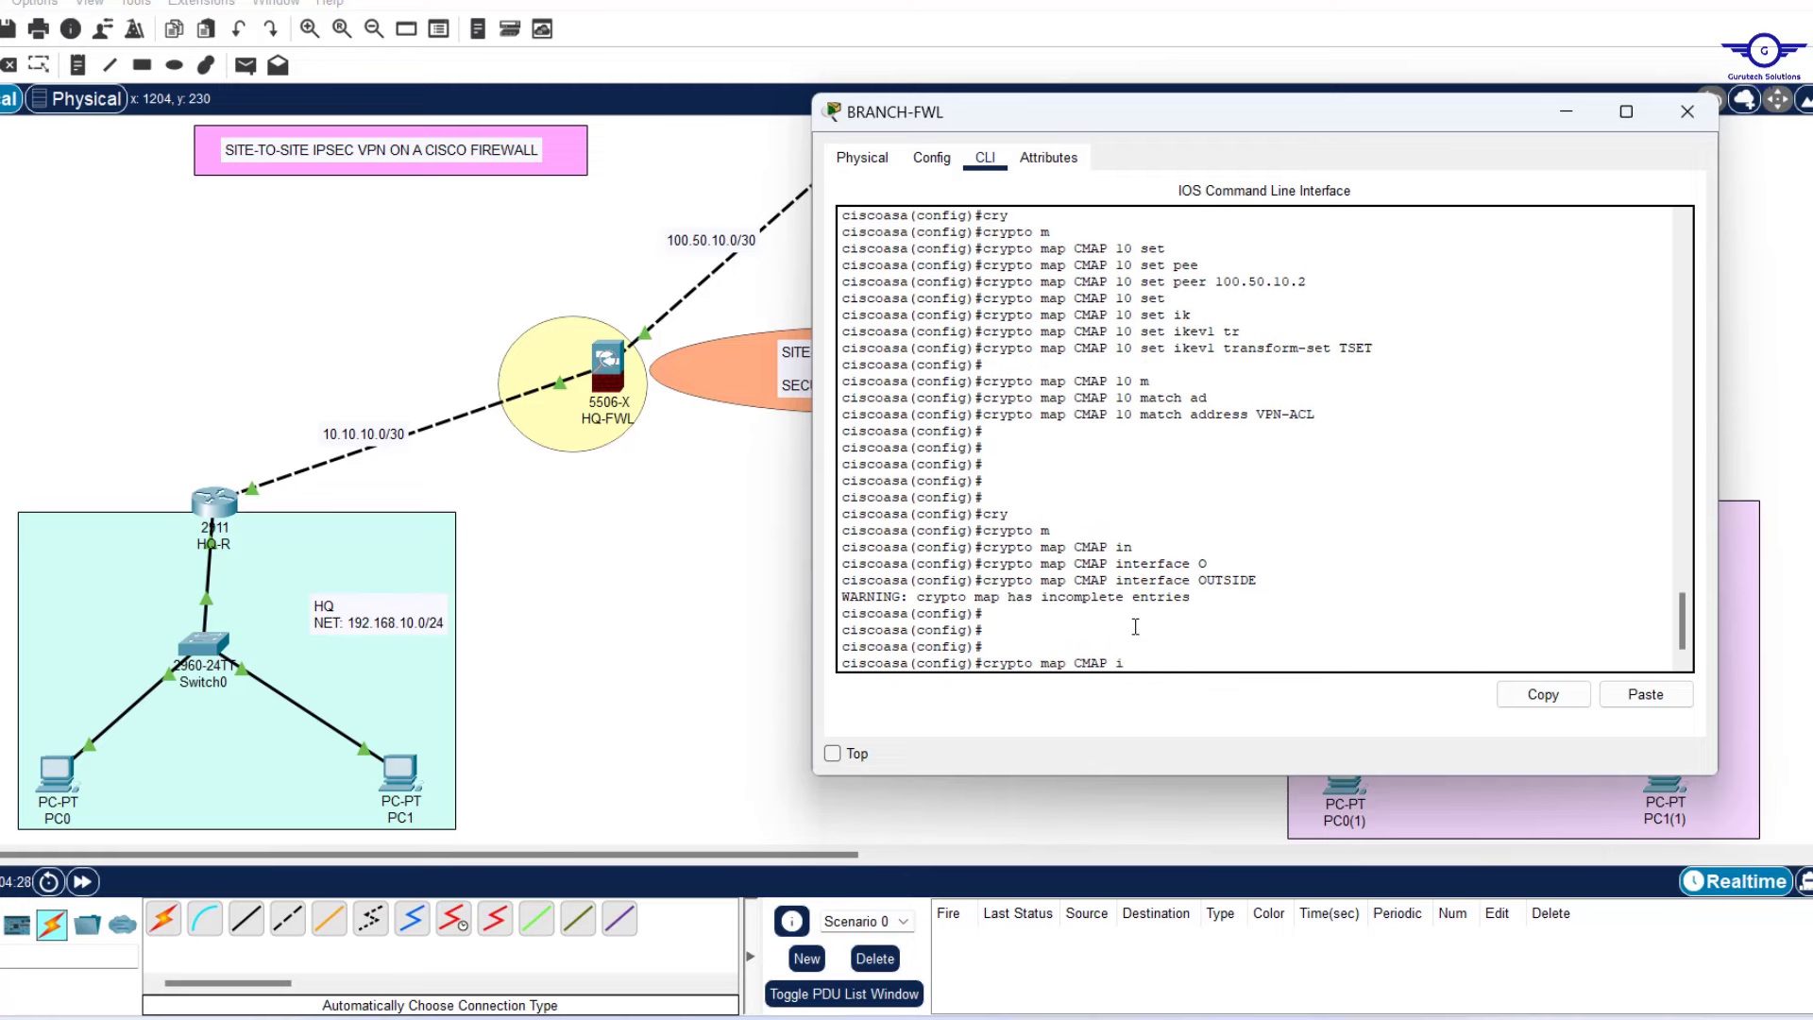
{"action": "type", "text": "IK"}
{"action": "key", "text": "Tab"}
{"action": "type", "text": "E"}
{"action": "key", "text": "Tab"}
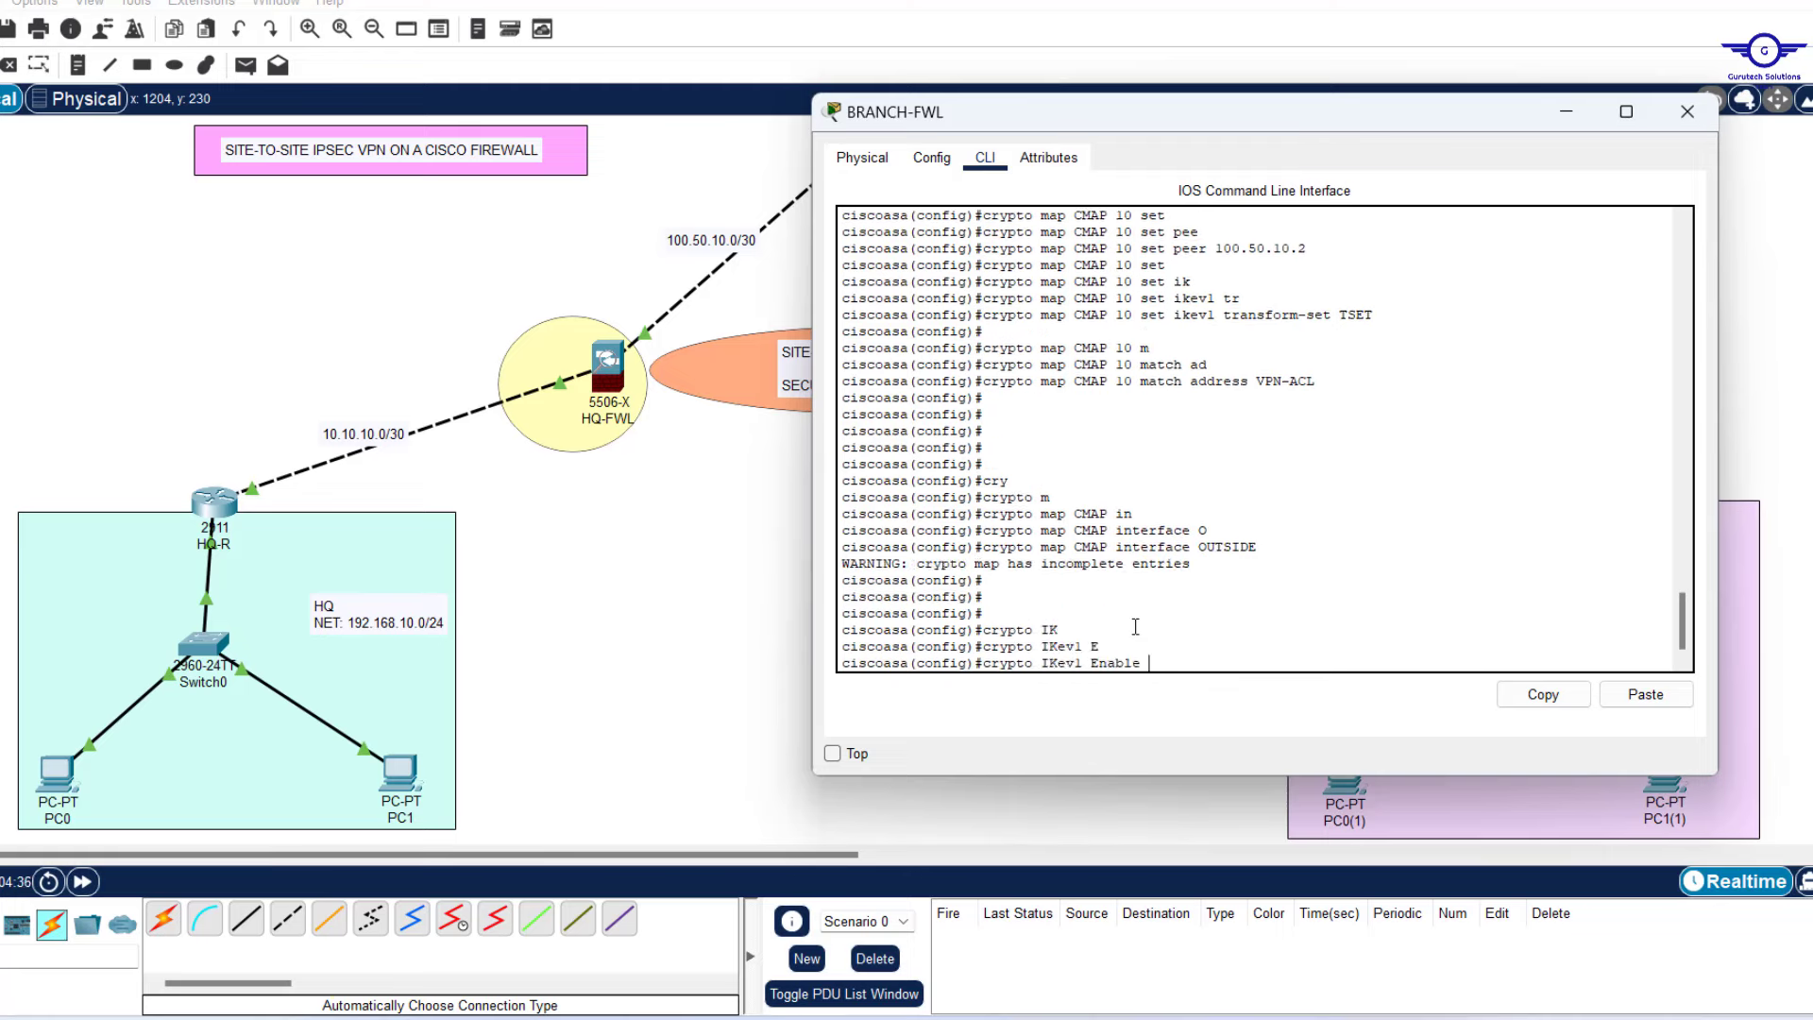
{"action": "type", "text": "O"}
{"action": "key", "text": "Tab"}
{"action": "key", "text": "Return"}
{"action": "key", "text": "Return"}
{"action": "key", "text": "Return"}
{"action": "key", "text": "Return"}
{"action": "key", "text": "Return"}
{"action": "key", "text": "Return"}
{"action": "key", "text": "Return"}
{"action": "key", "text": "Return"}
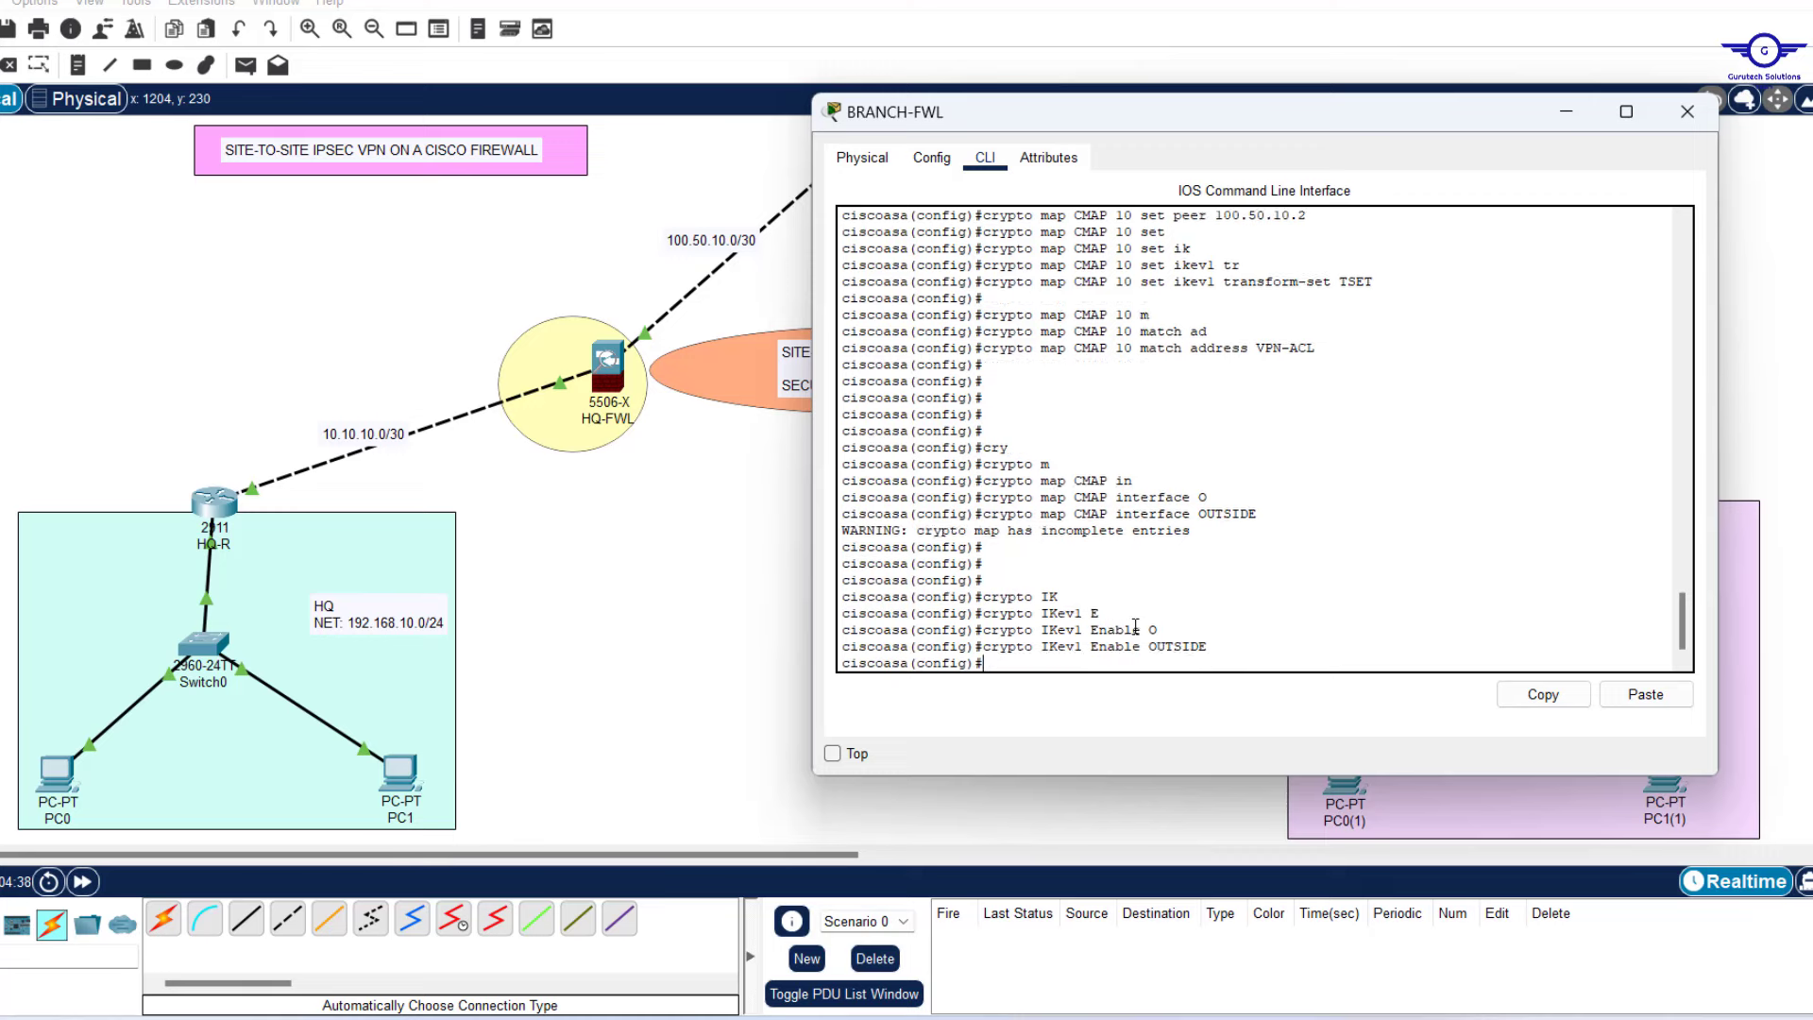
{"action": "key", "text": "Return"}
{"action": "type", "text": "W"}
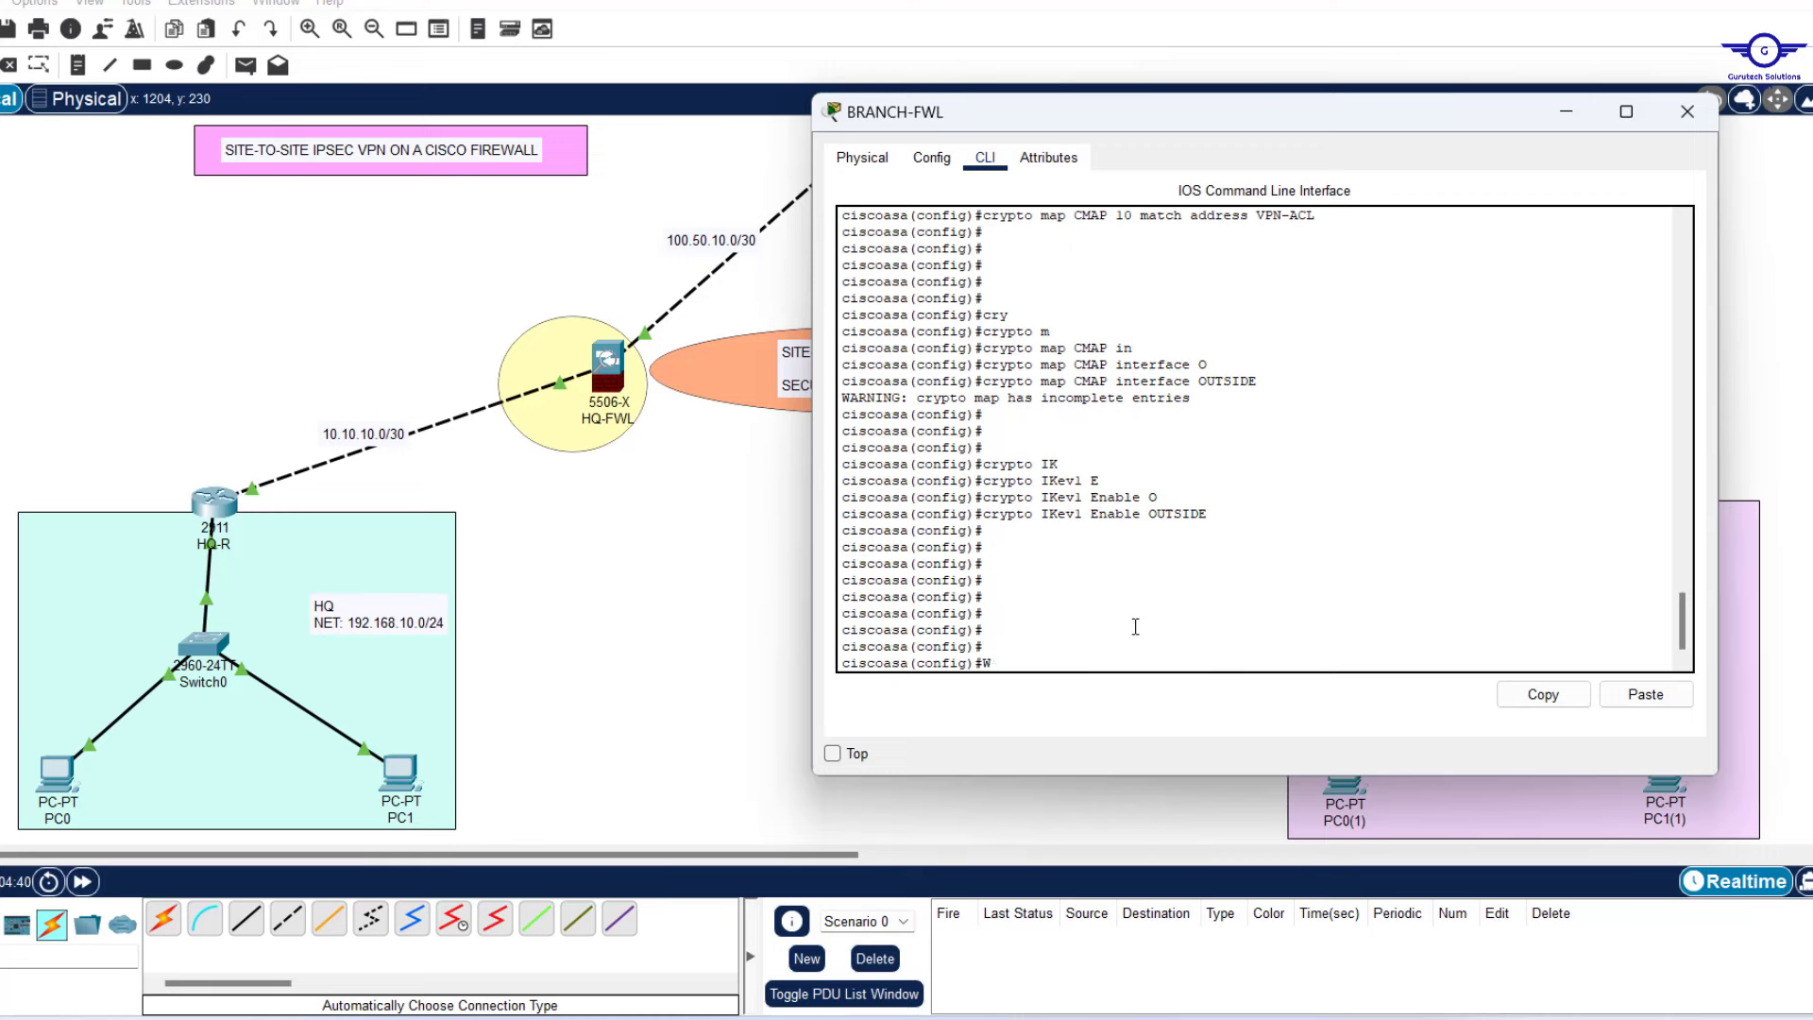
{"action": "type", "text": "R MEM"}
{"action": "key", "text": "Return"}
{"action": "key", "text": "Return"}
{"action": "key", "text": "Return"}
{"action": "key", "text": "Return"}
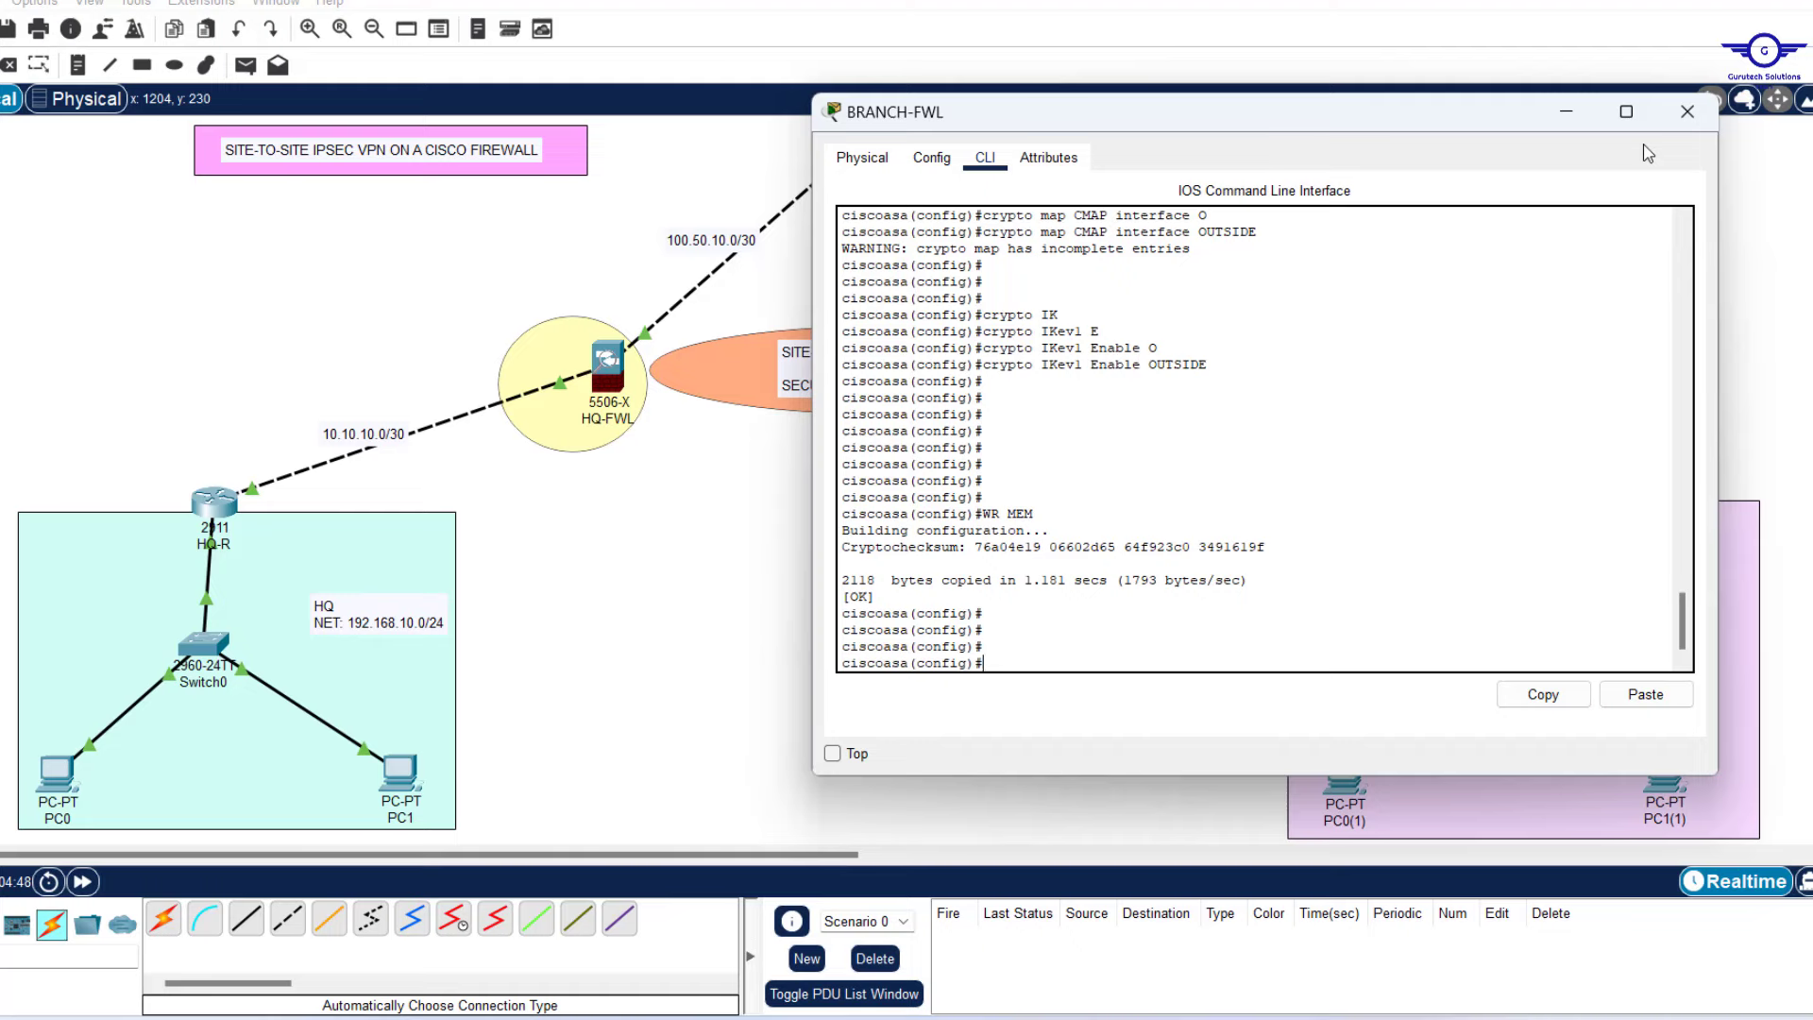
Close BRANCH-FWL, highlight the test-and-show-encryption step in Notepad, then reopen HQ-FWL's CLI.
{"action": "left_click", "coordinate": [1688, 112]}
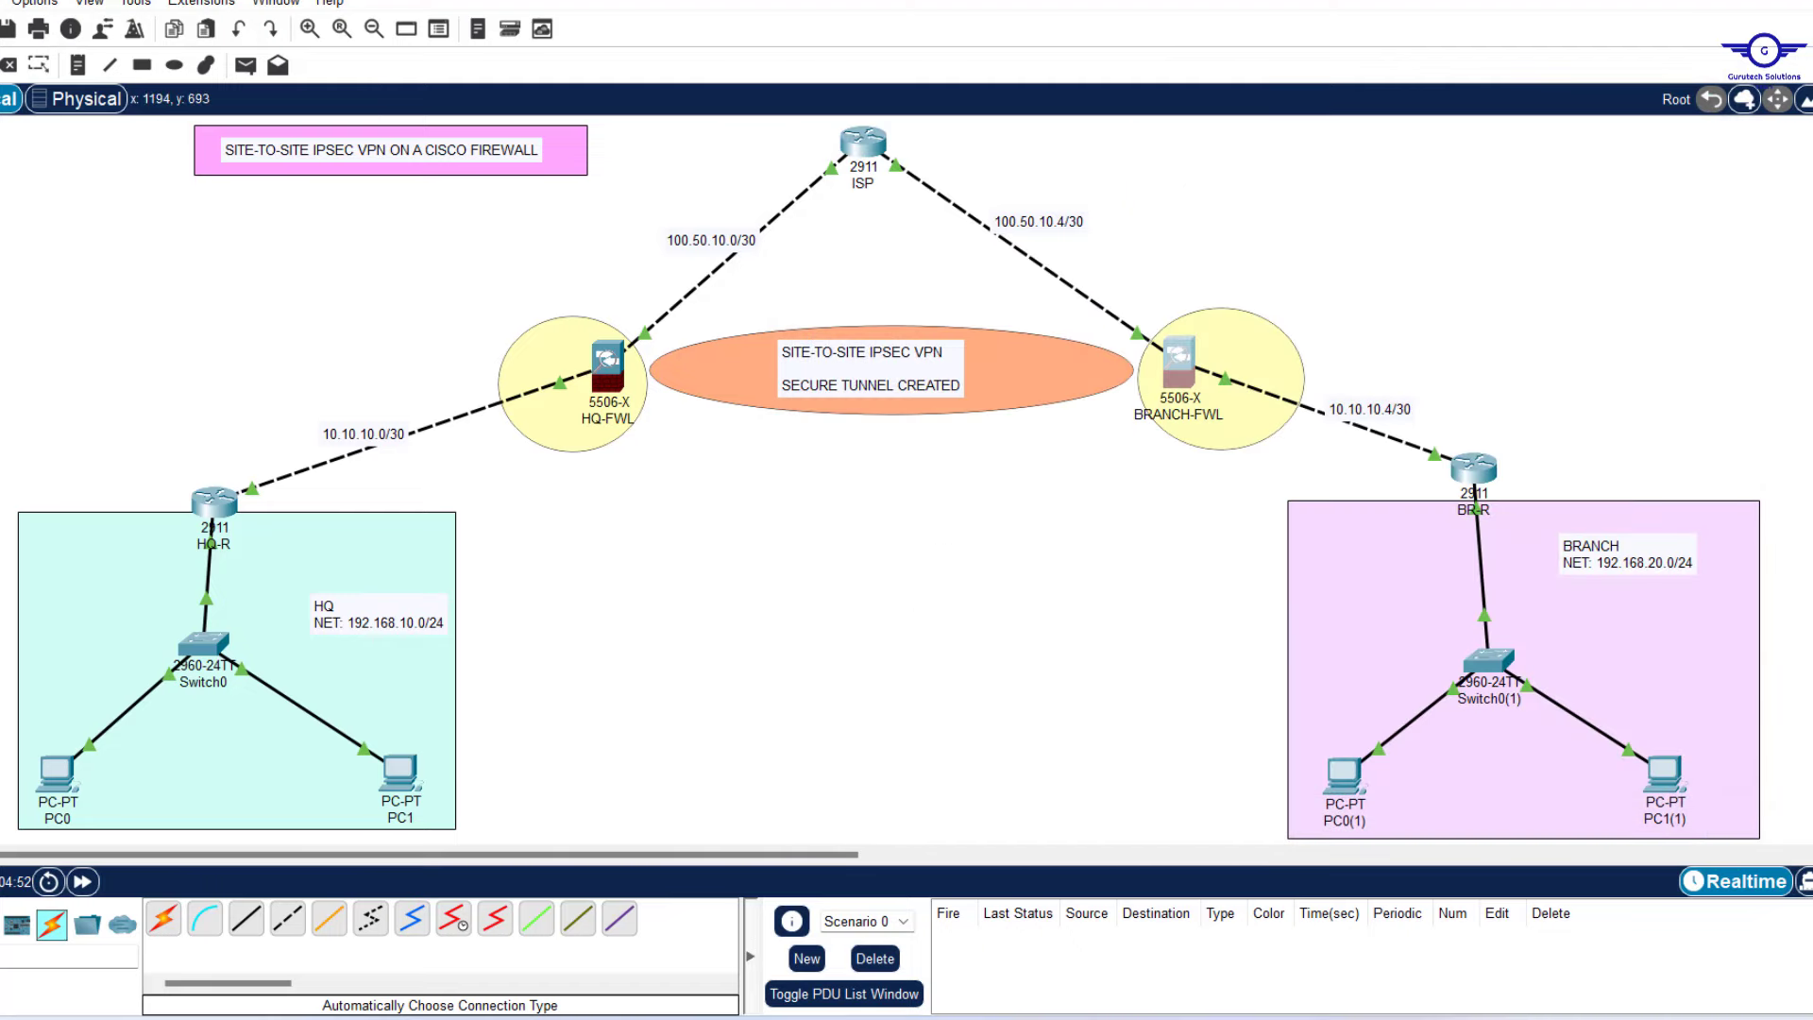
{"action": "left_click", "coordinate": [1336, 1018]}
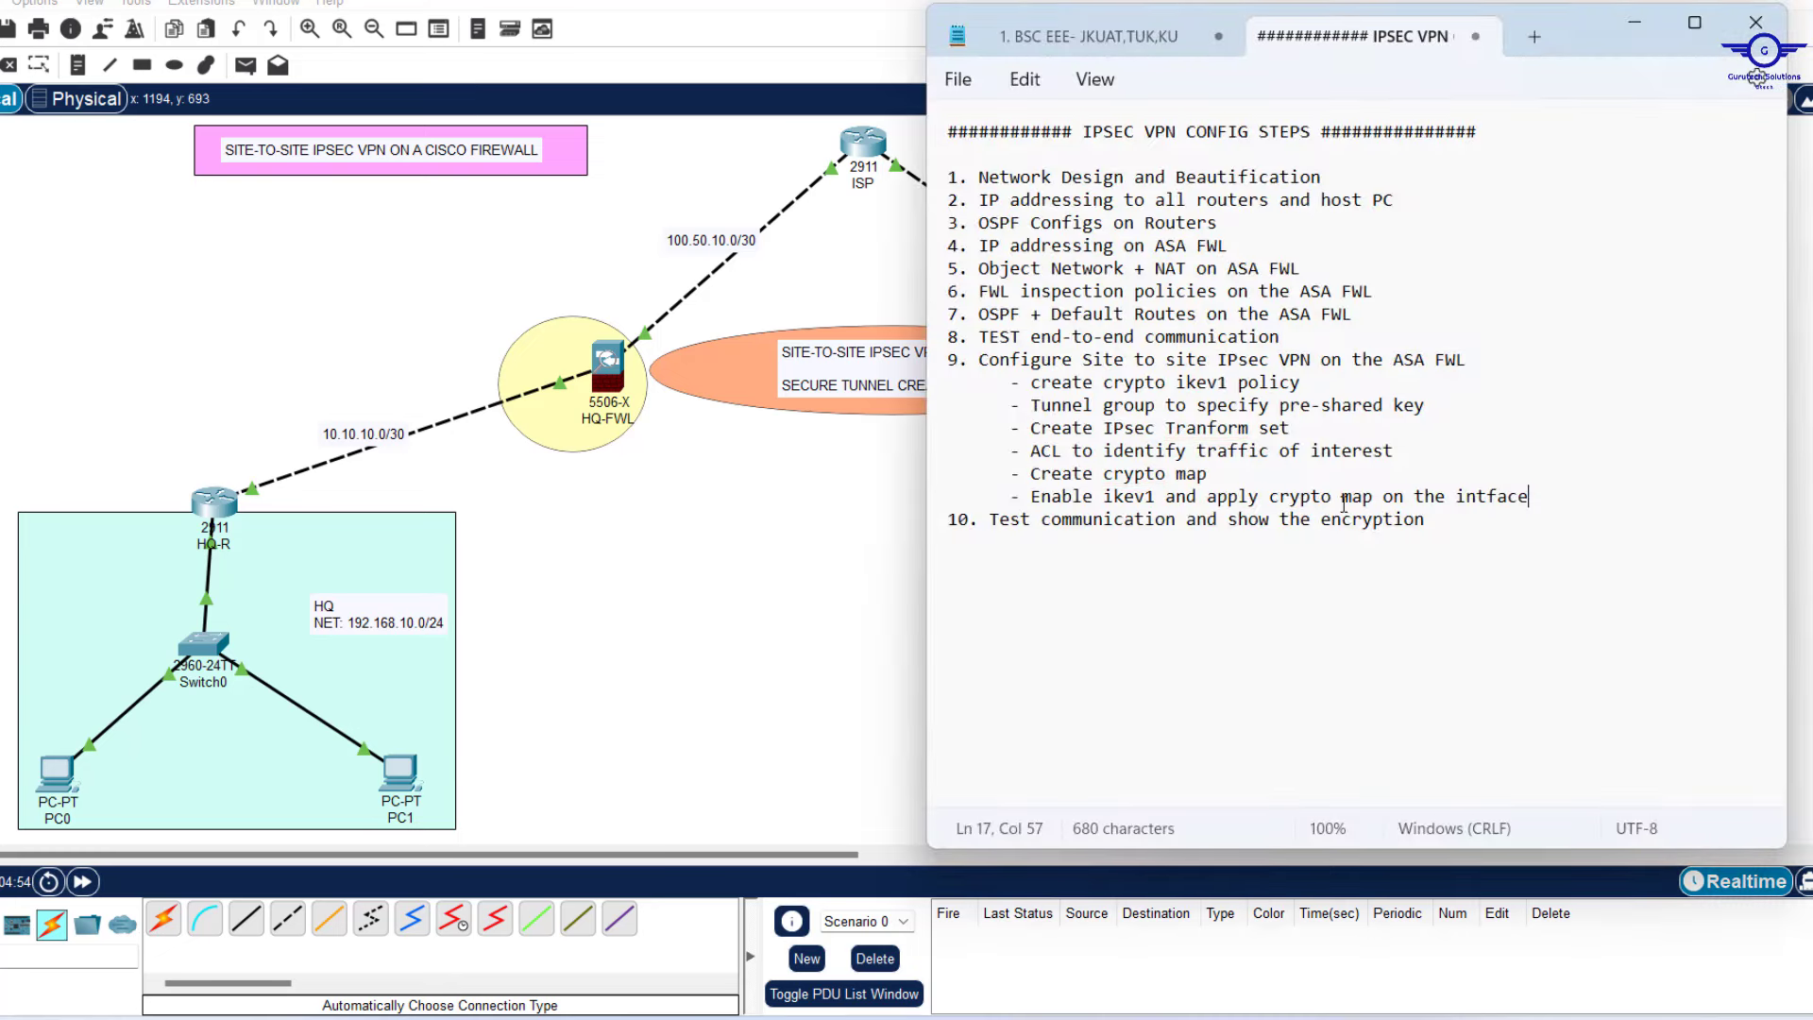
{"action": "left_click_drag", "start_coordinate": [1427, 521], "coordinate": [991, 520]}
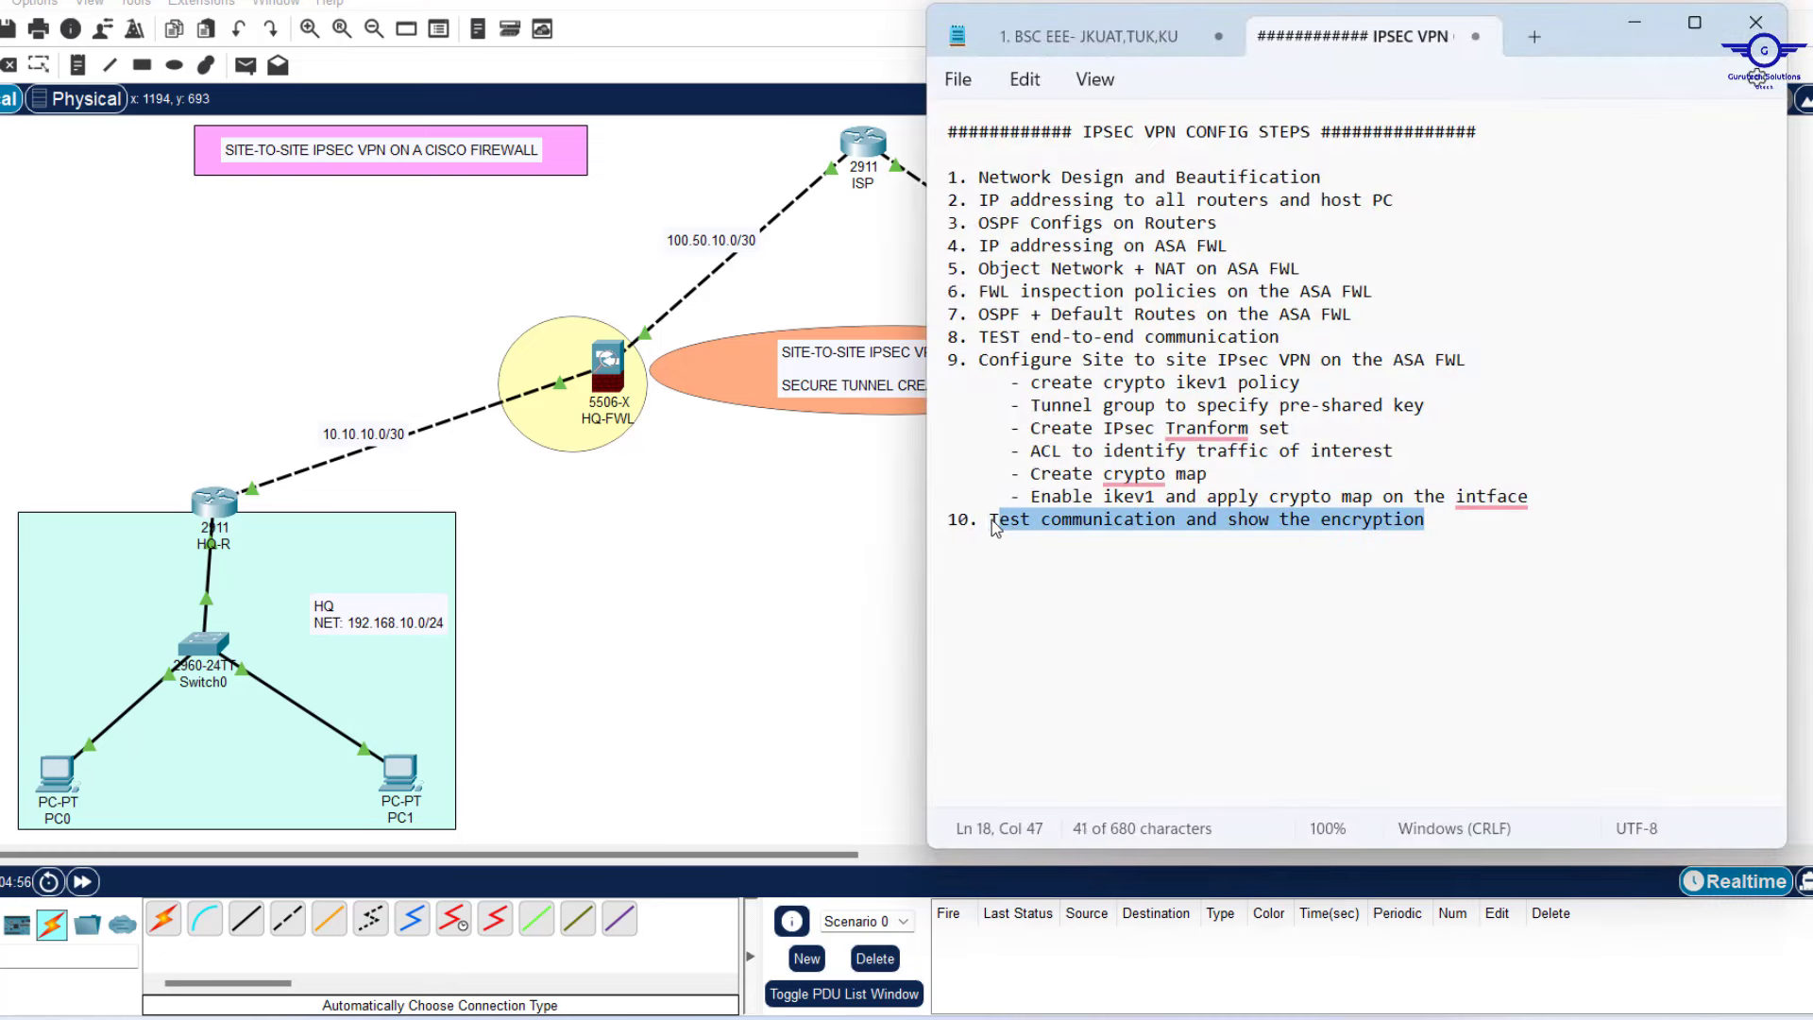
{"action": "left_click", "coordinate": [740, 487]}
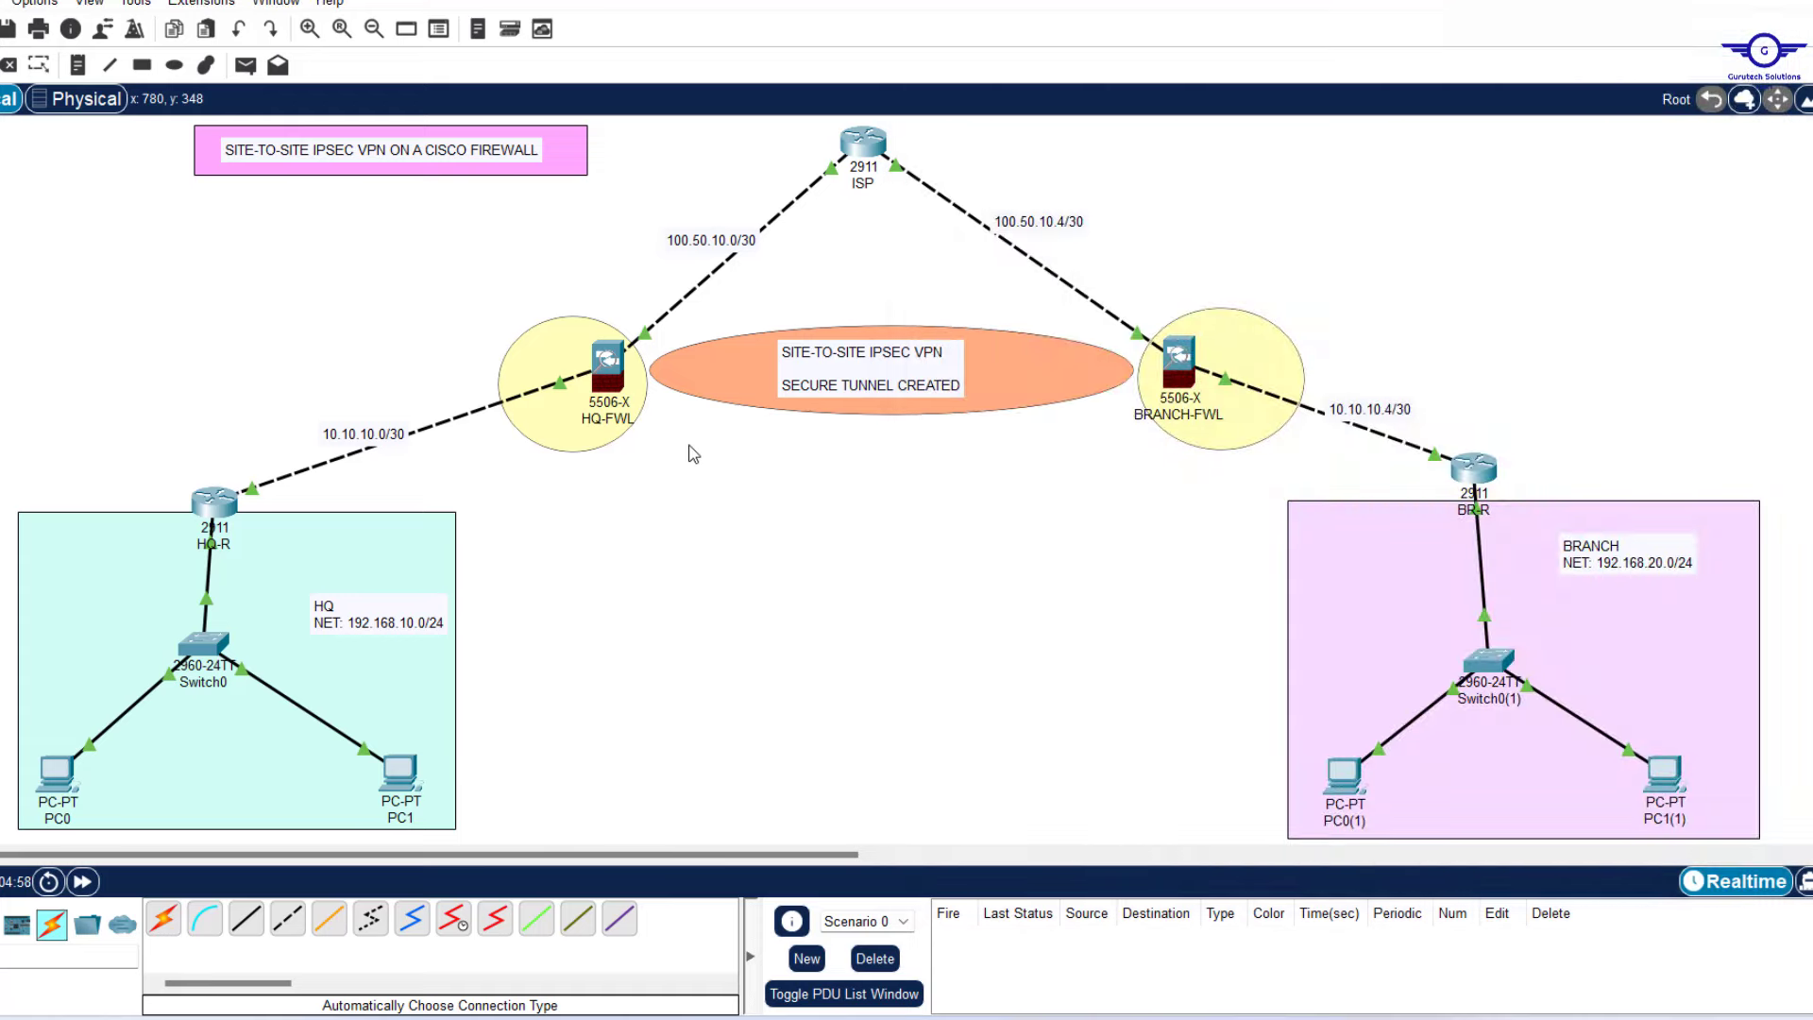
{"action": "left_click", "coordinate": [607, 364]}
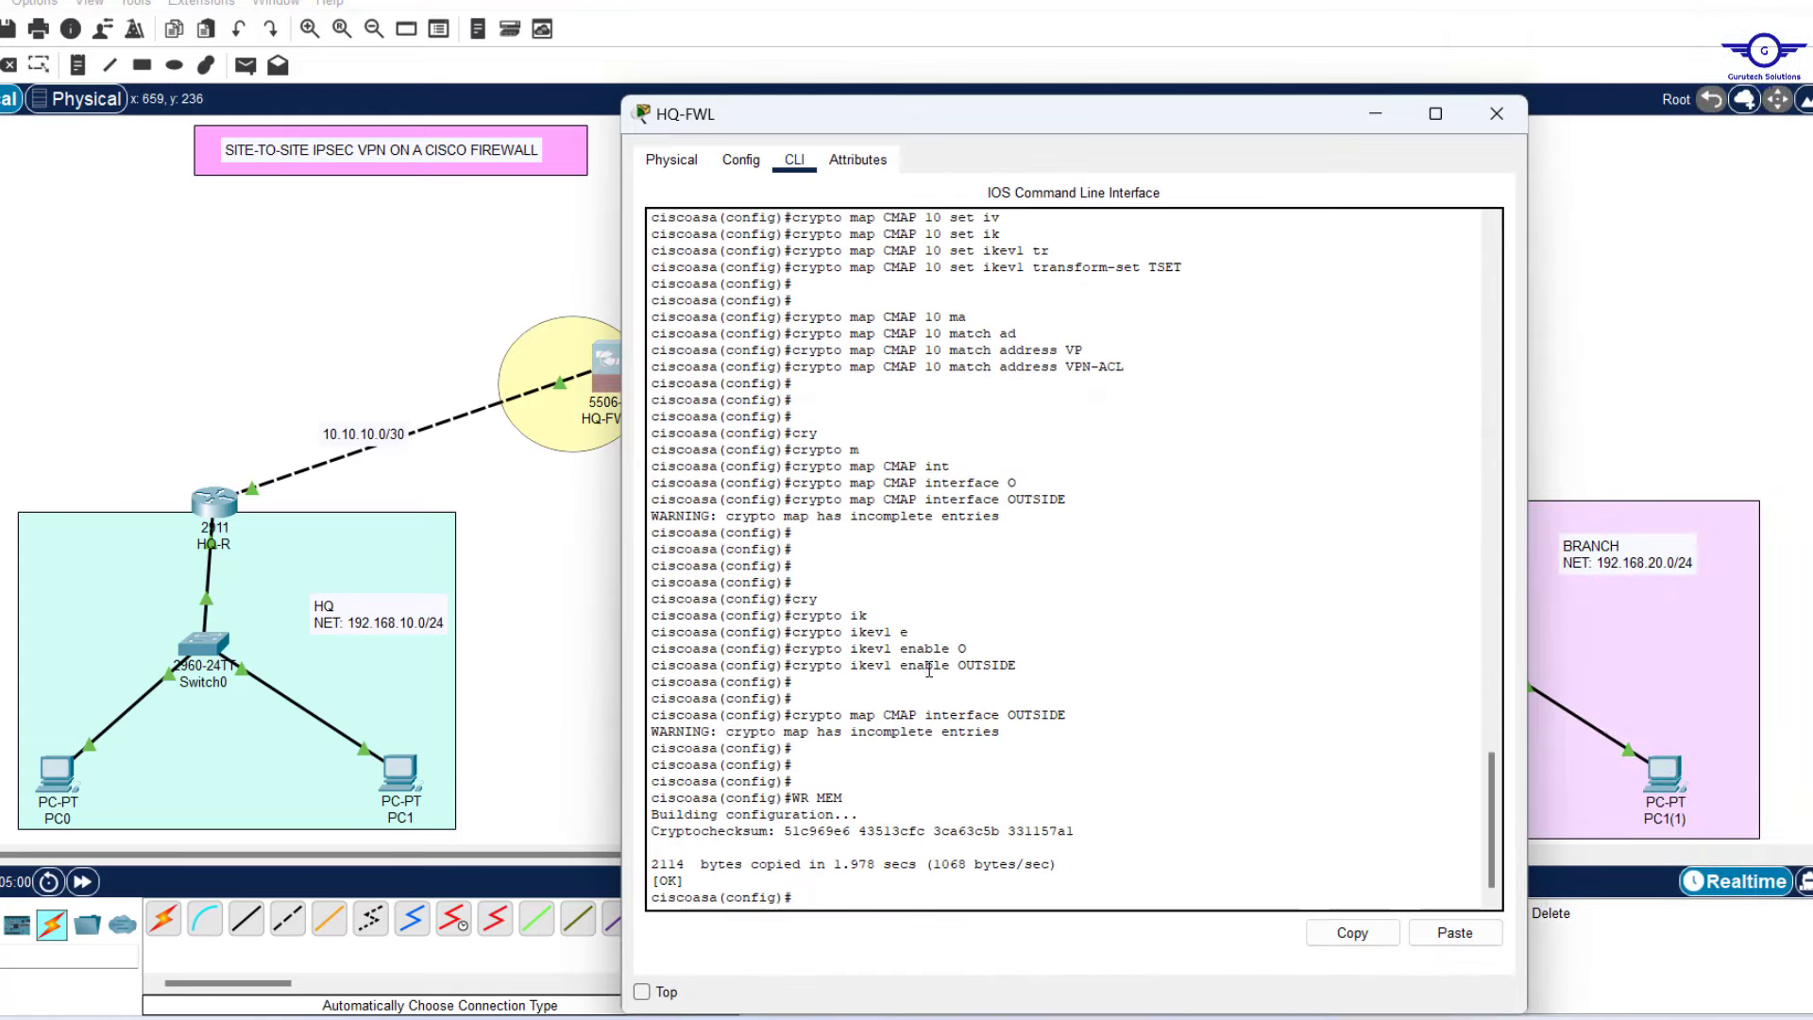
Leave configuration mode on HQ-FWL with 'end'.
{"action": "key", "text": "Return"}
{"action": "key", "text": "Return"}
{"action": "key", "text": "Return"}
{"action": "key", "text": "Return"}
{"action": "type", "text": "sho"}
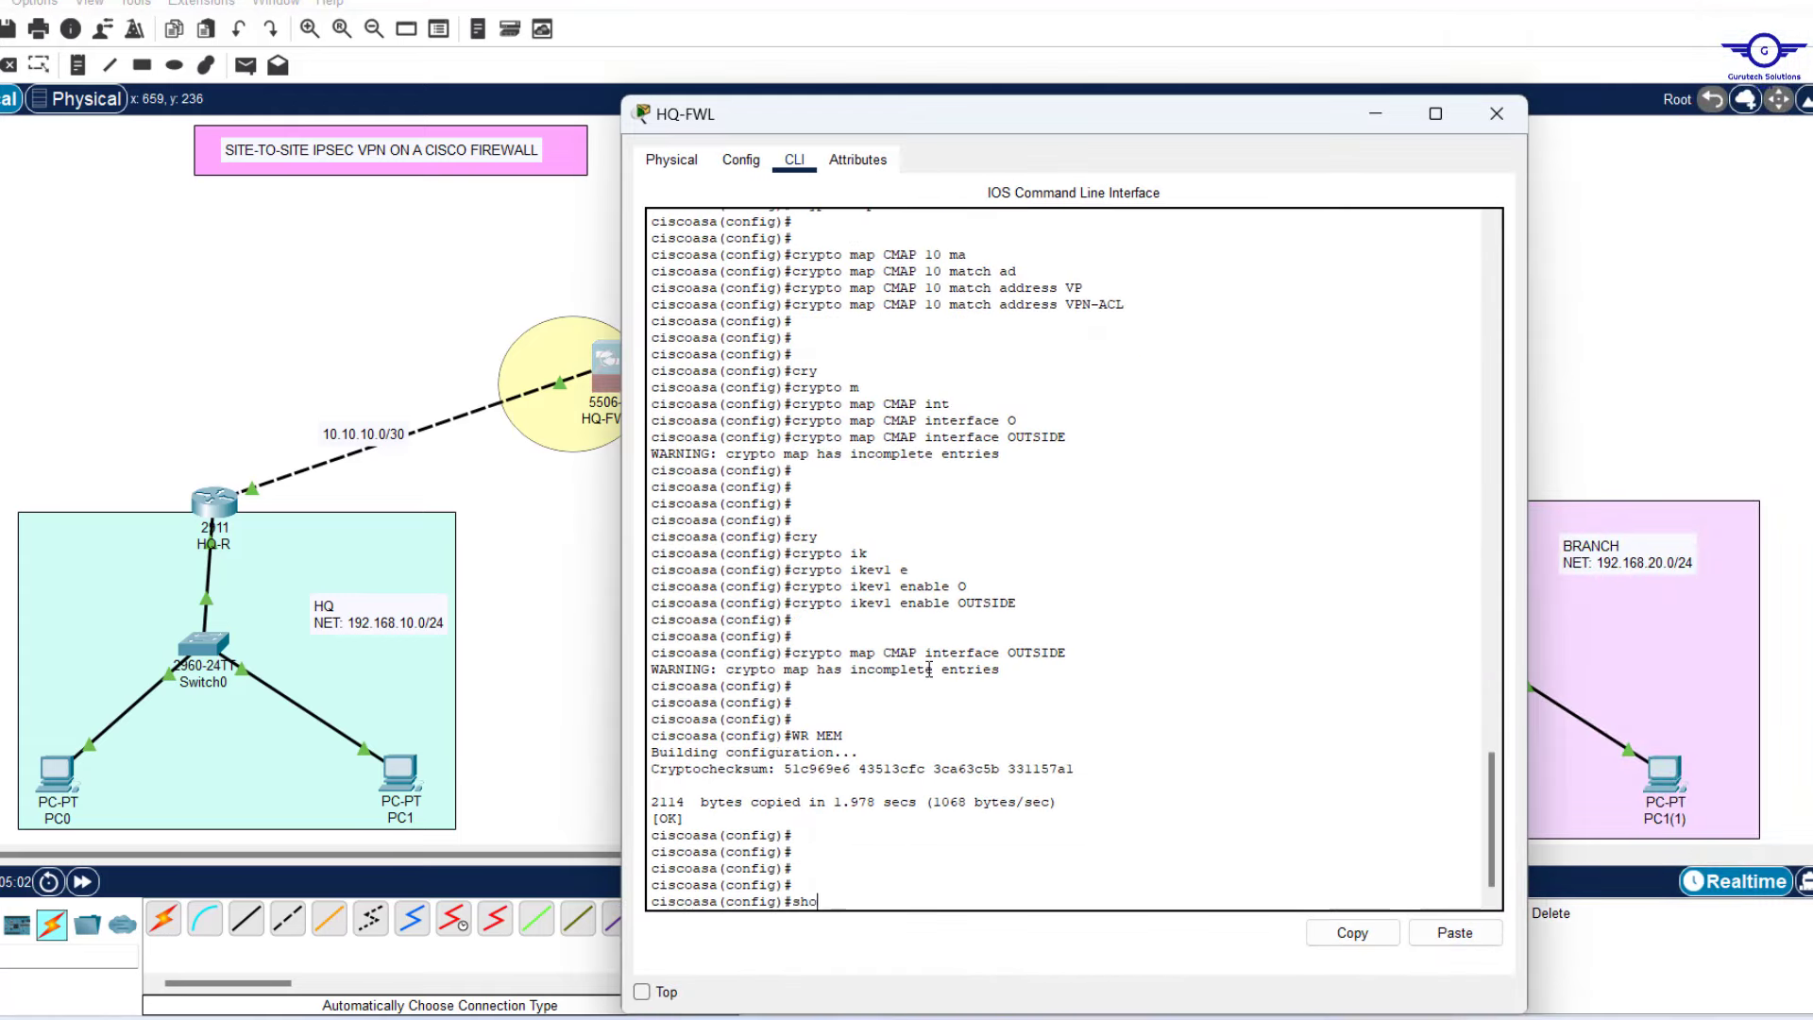
{"action": "type", "text": "w cry"}
{"action": "key", "text": "Tab"}
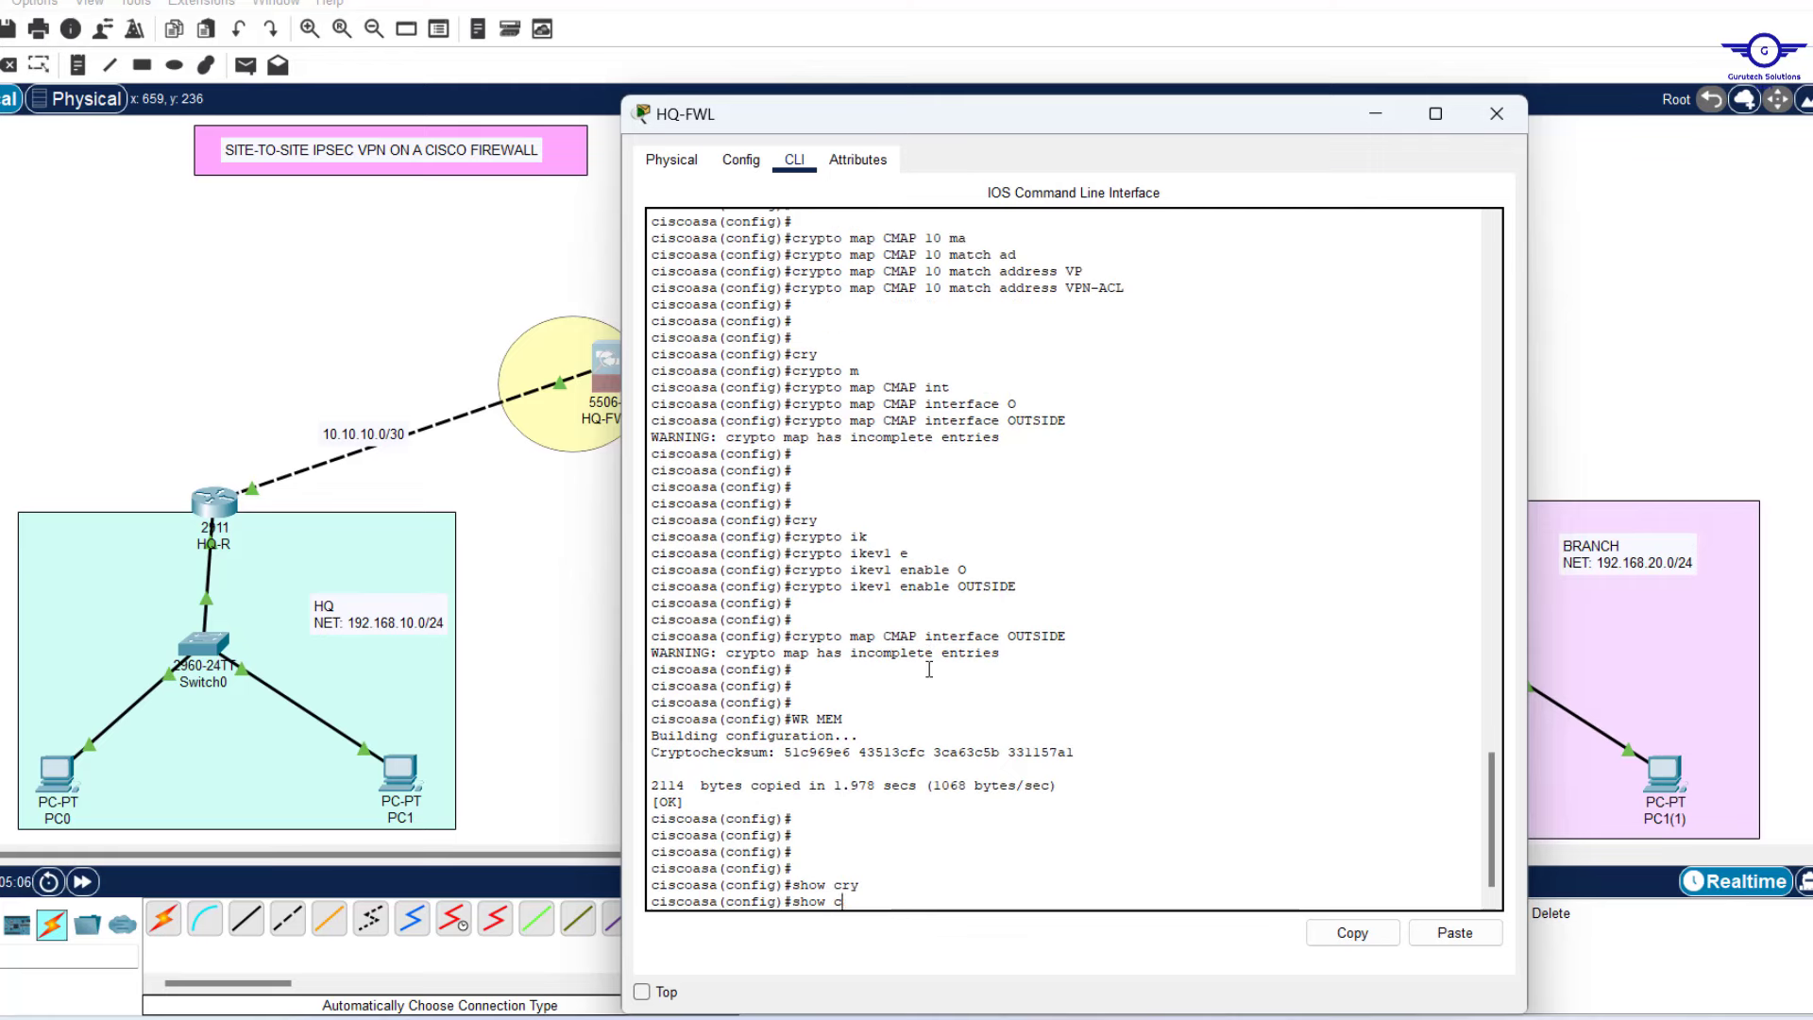
{"action": "key", "text": "BackSpace"}
{"action": "key", "text": "BackSpace"}
{"action": "key", "text": "BackSpace"}
{"action": "key", "text": "BackSpace"}
{"action": "key", "text": "BackSpace"}
{"action": "key", "text": "BackSpace"}
{"action": "type", "text": "end"}
{"action": "key", "text": "Return"}
{"action": "key", "text": "Return"}
{"action": "key", "text": "Return"}
{"action": "key", "text": "Return"}
{"action": "key", "text": "Return"}
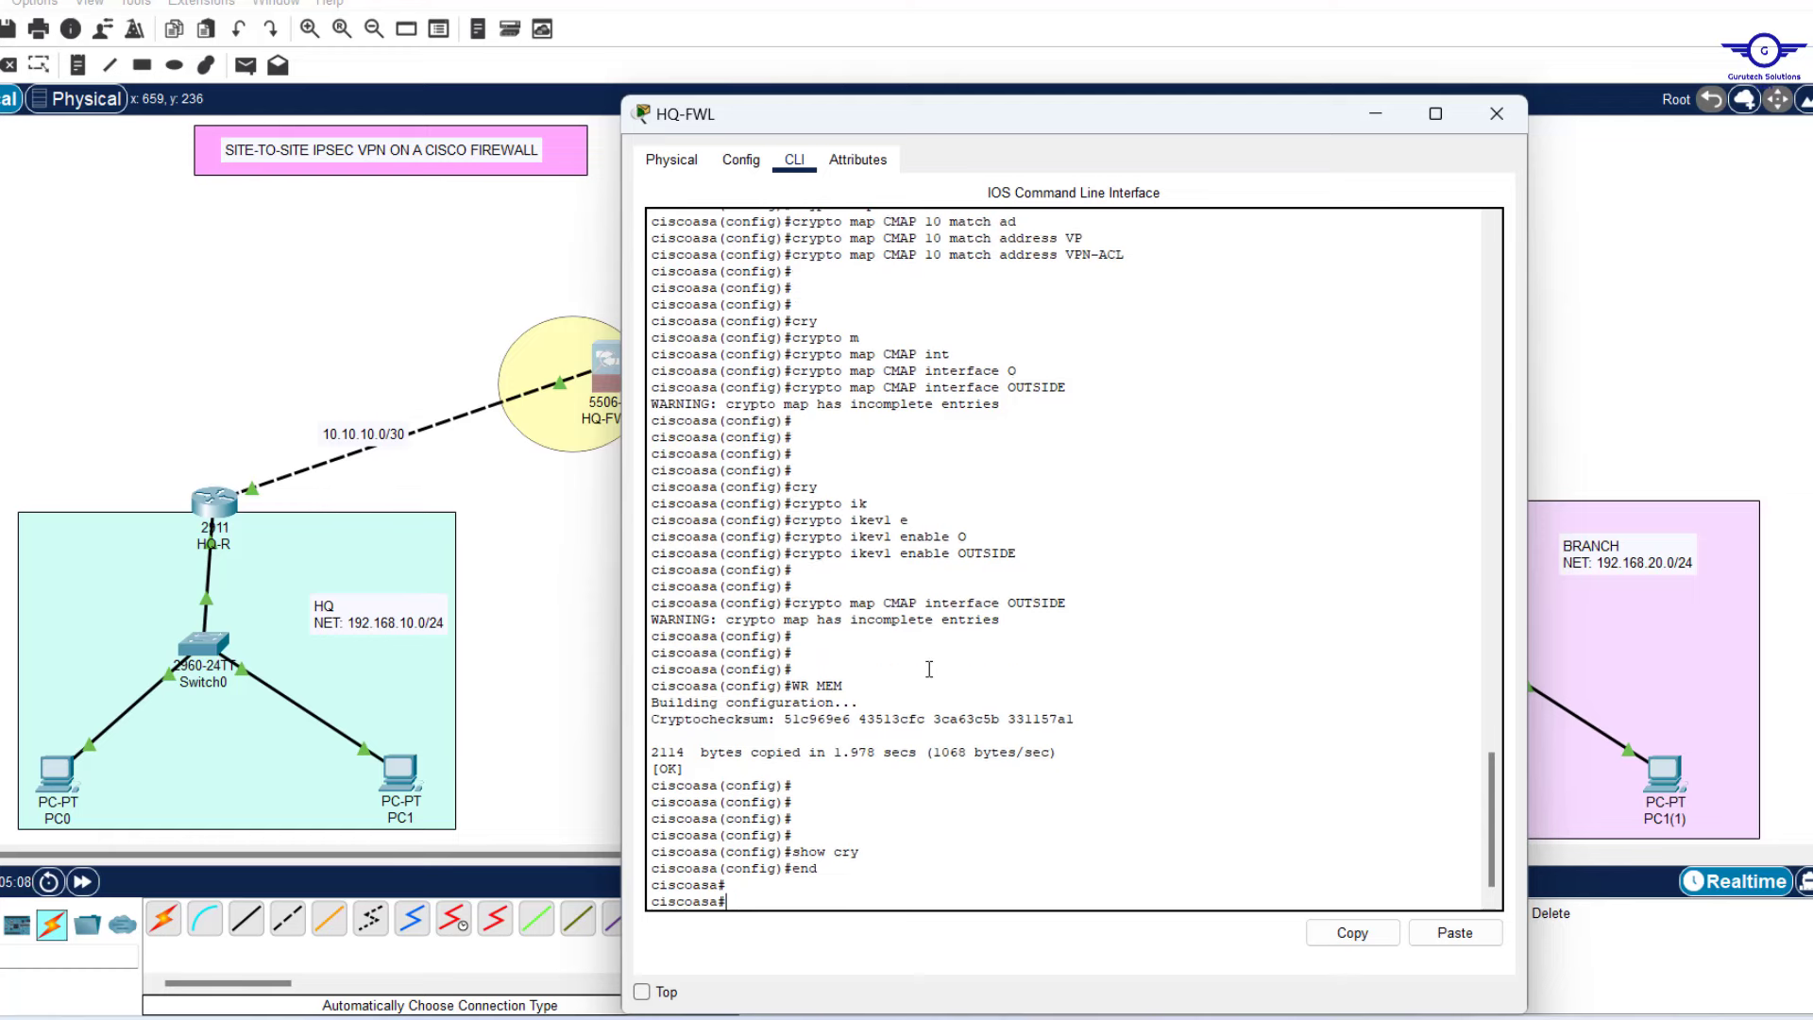
Run 'show crypto ipsec sa' on HQ-FWL, confirm there are no IPsec SAs, and return to the topology.
{"action": "type", "text": "sh"}
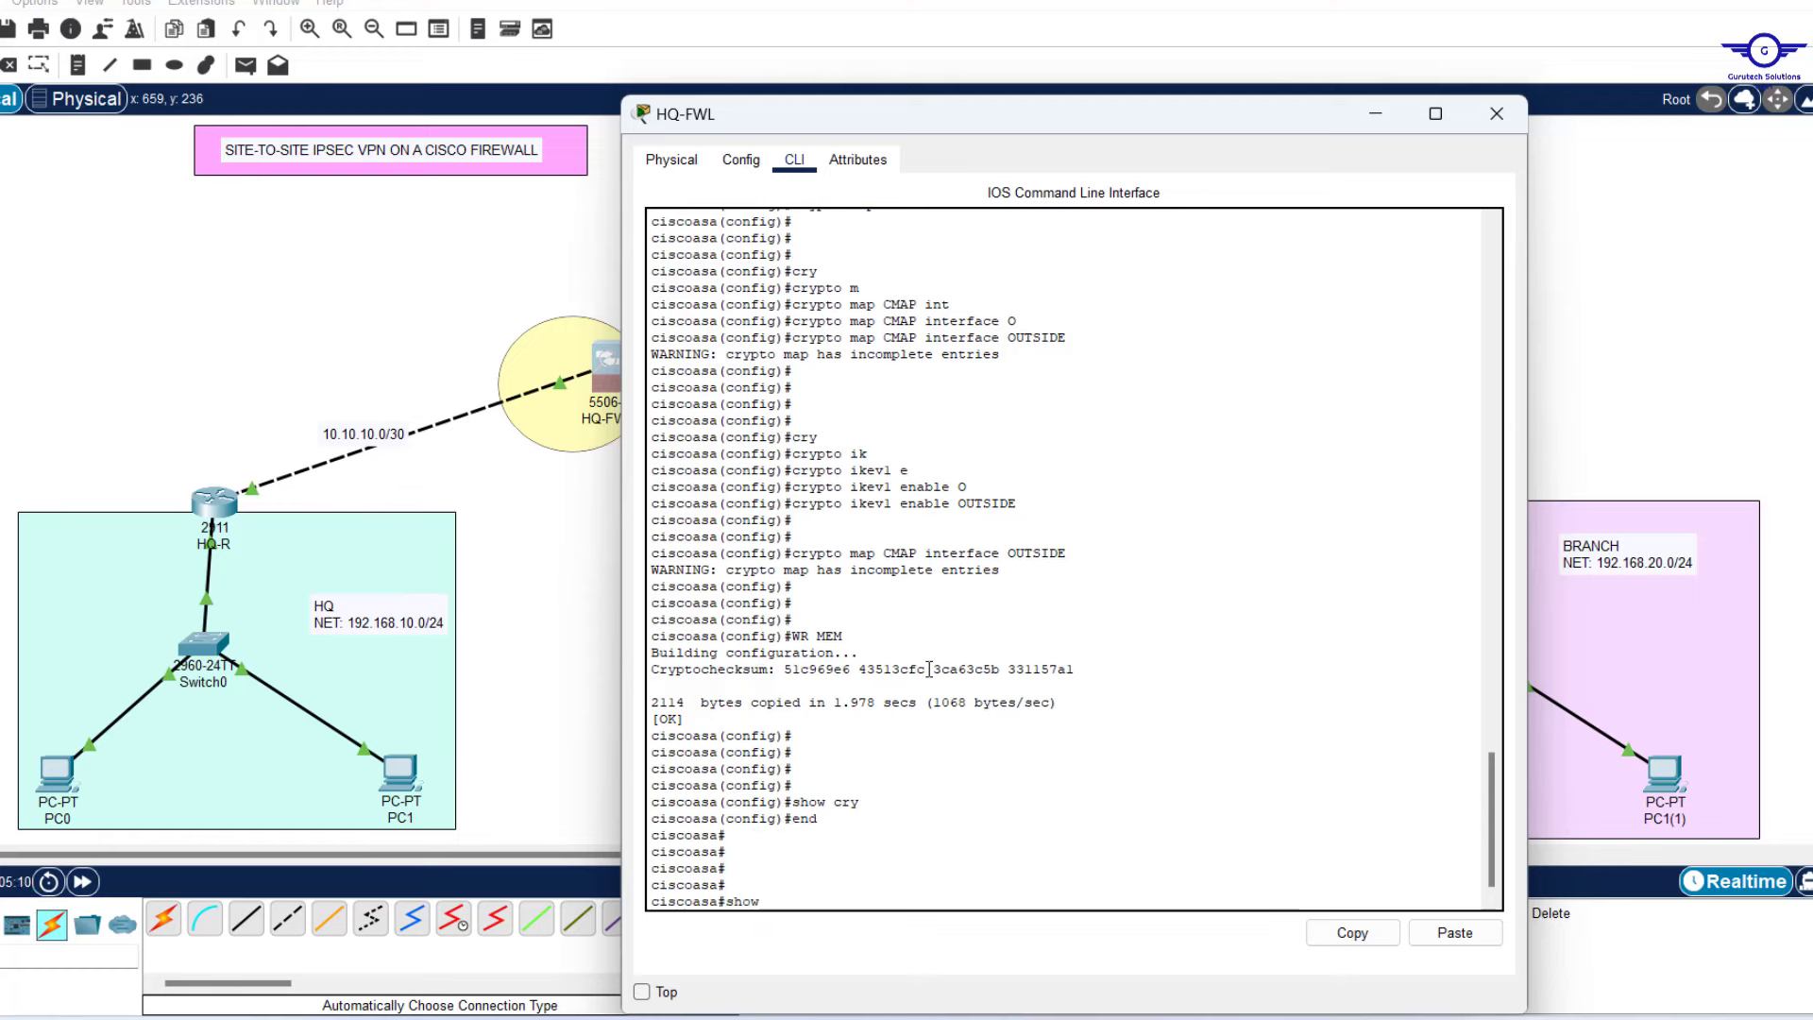
{"action": "type", "text": "ow"}
{"action": "key", "text": "Tab"}
{"action": "type", "text": "c"}
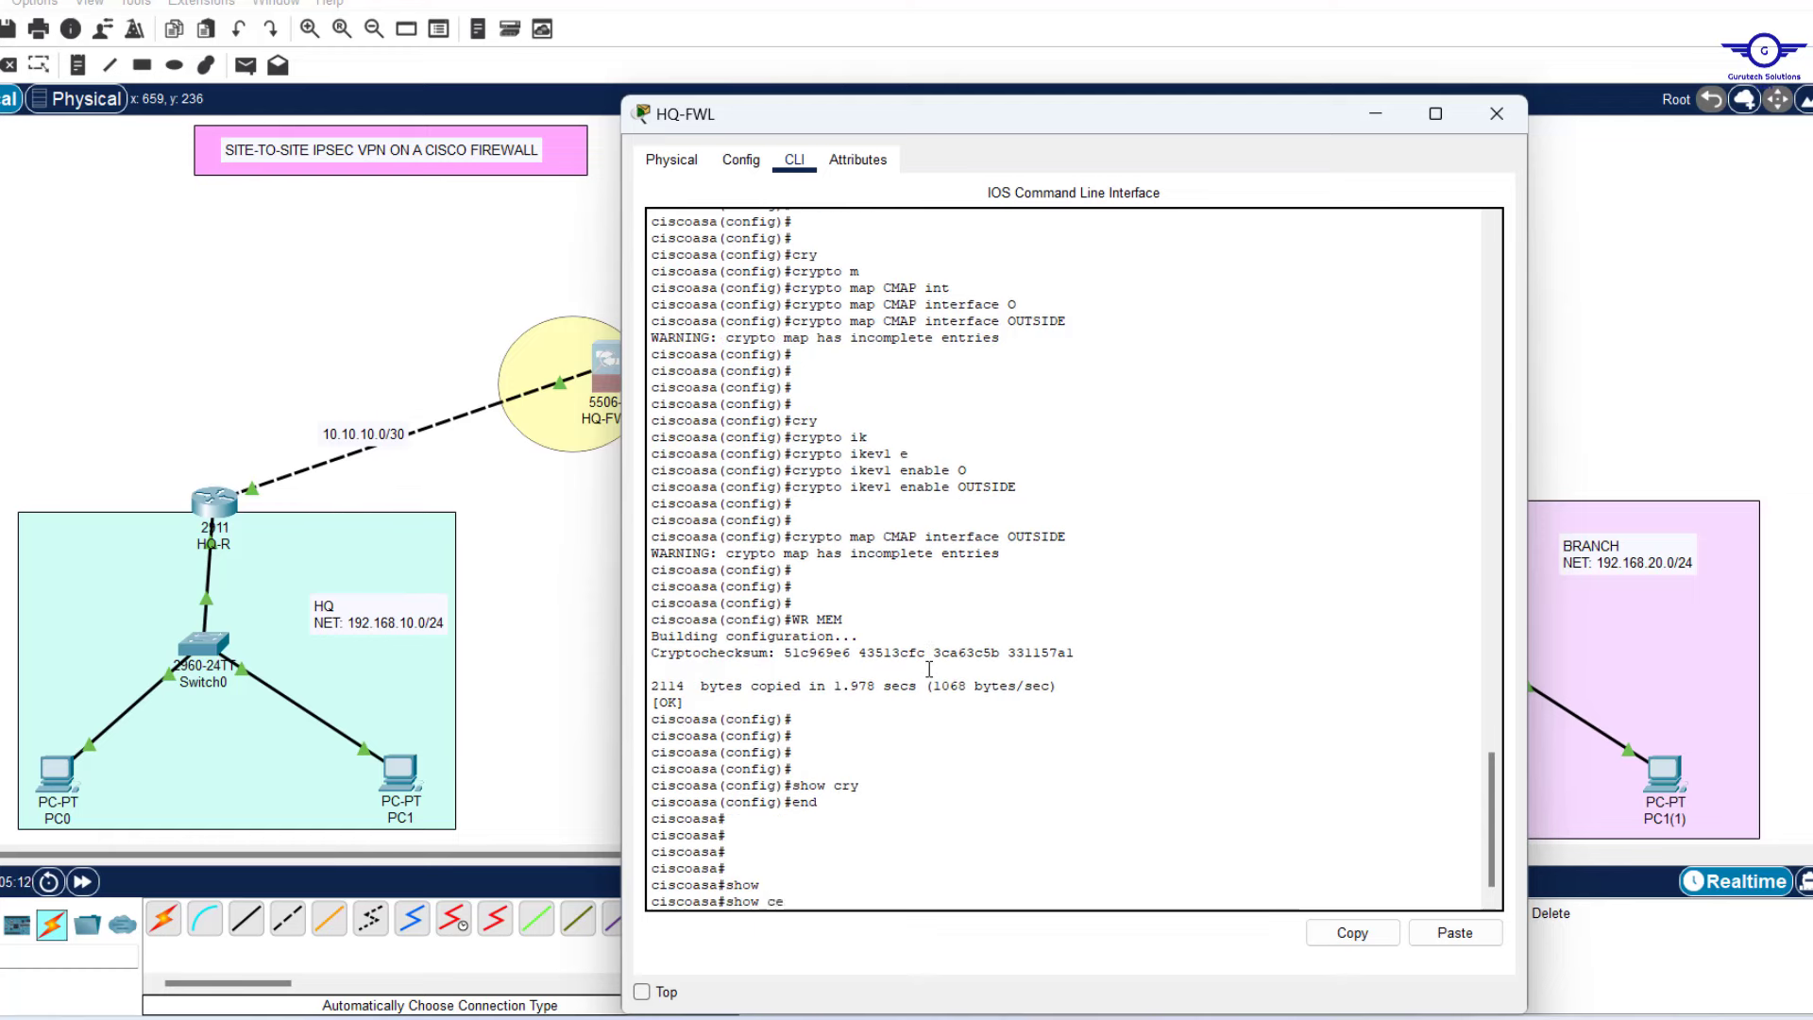
{"action": "type", "text": "r"}
{"action": "key", "text": "Tab"}
{"action": "type", "text": "ip"}
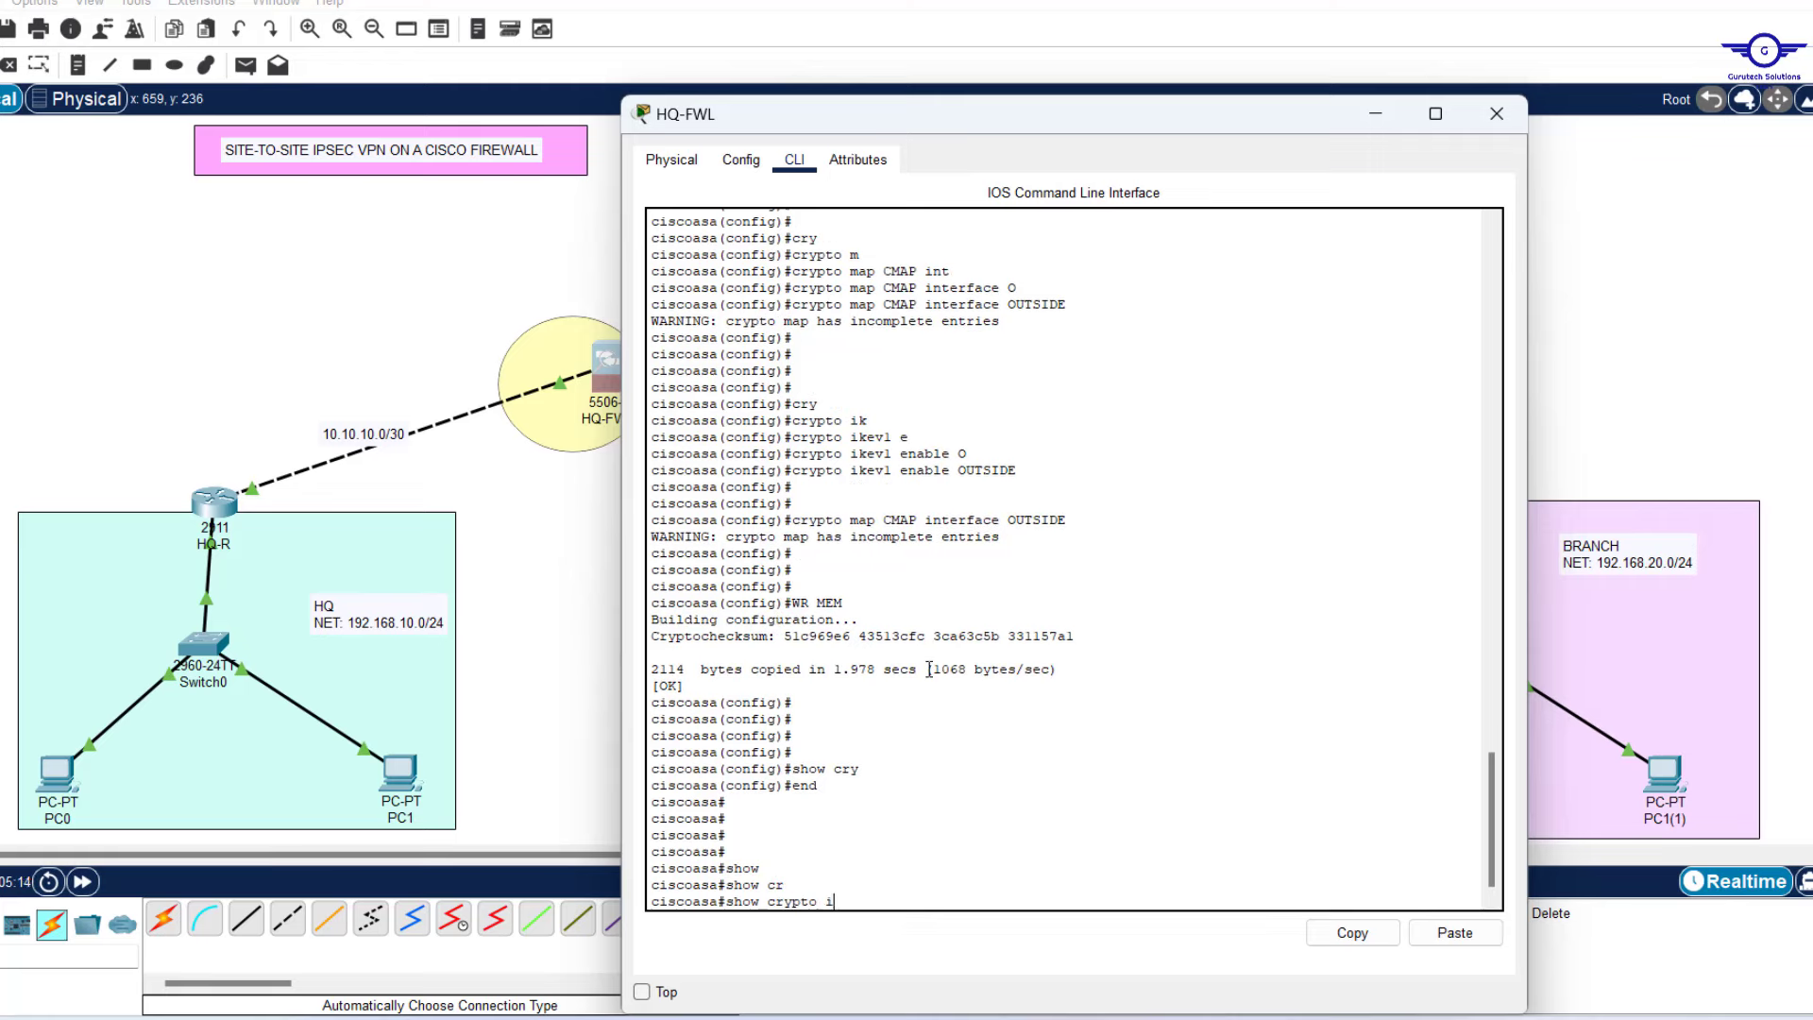
{"action": "key", "text": "Tab"}
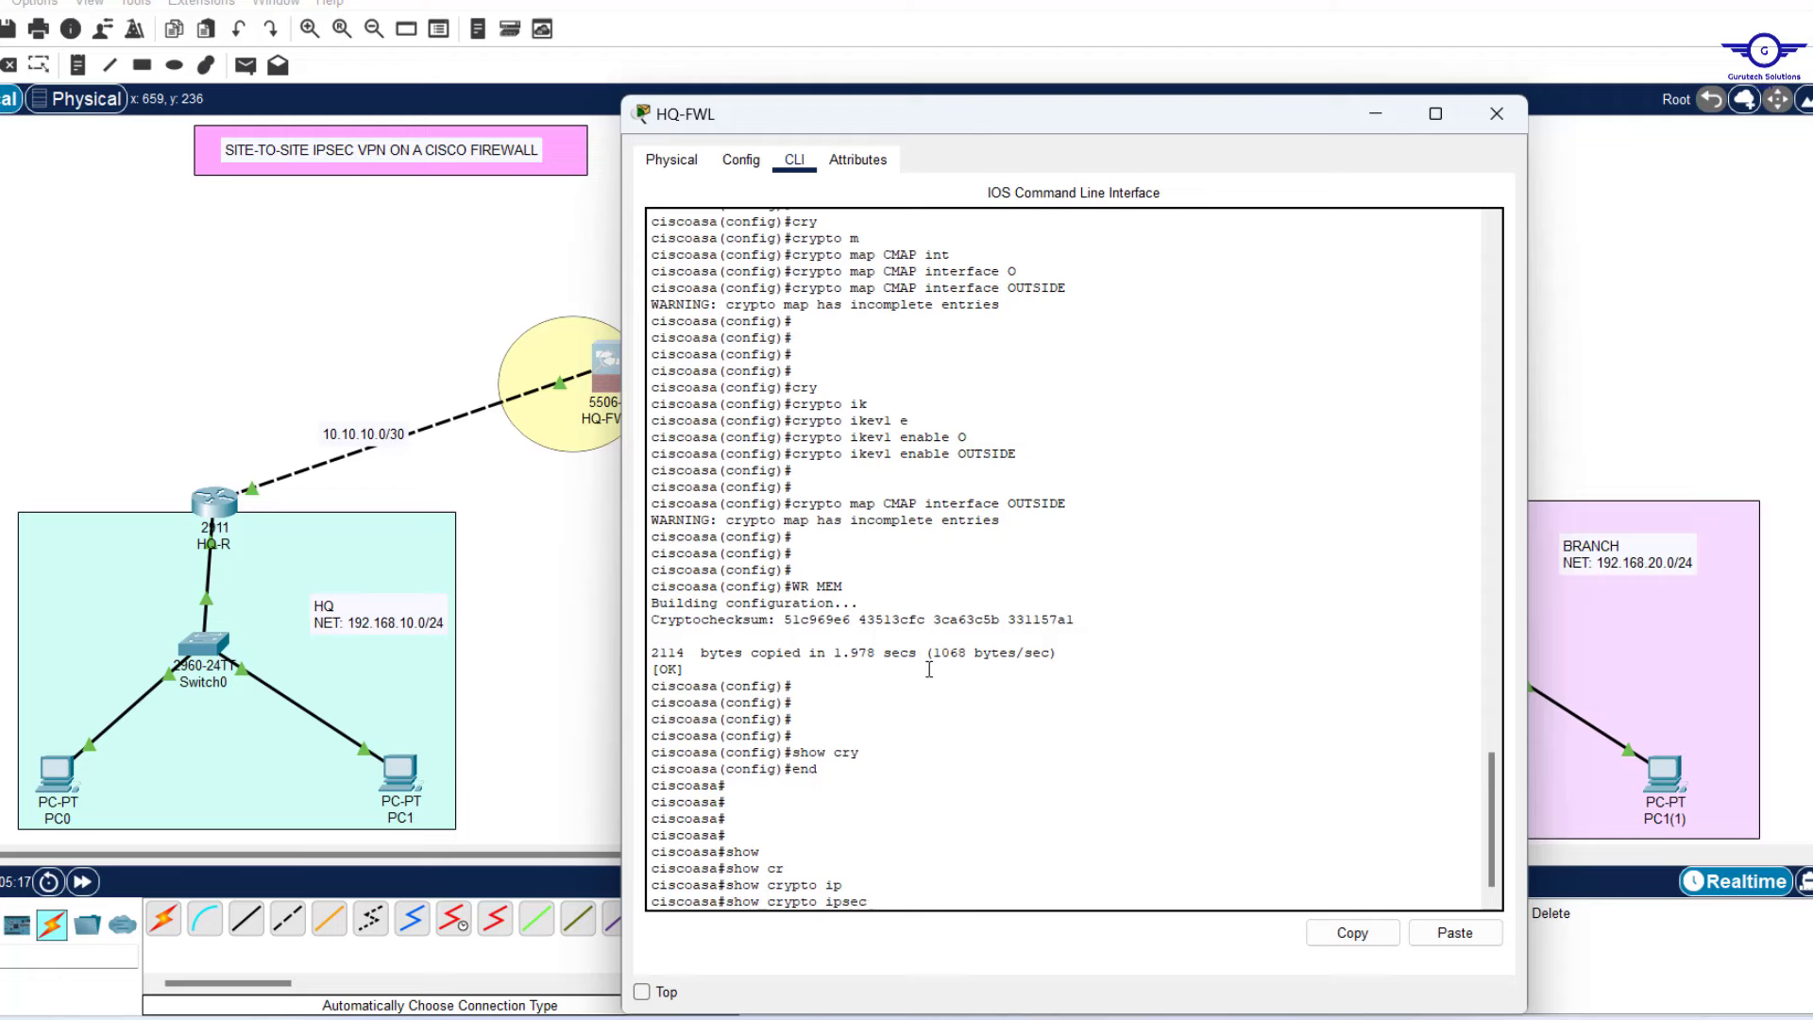
{"action": "type", "text": "s"}
{"action": "key", "text": "Tab"}
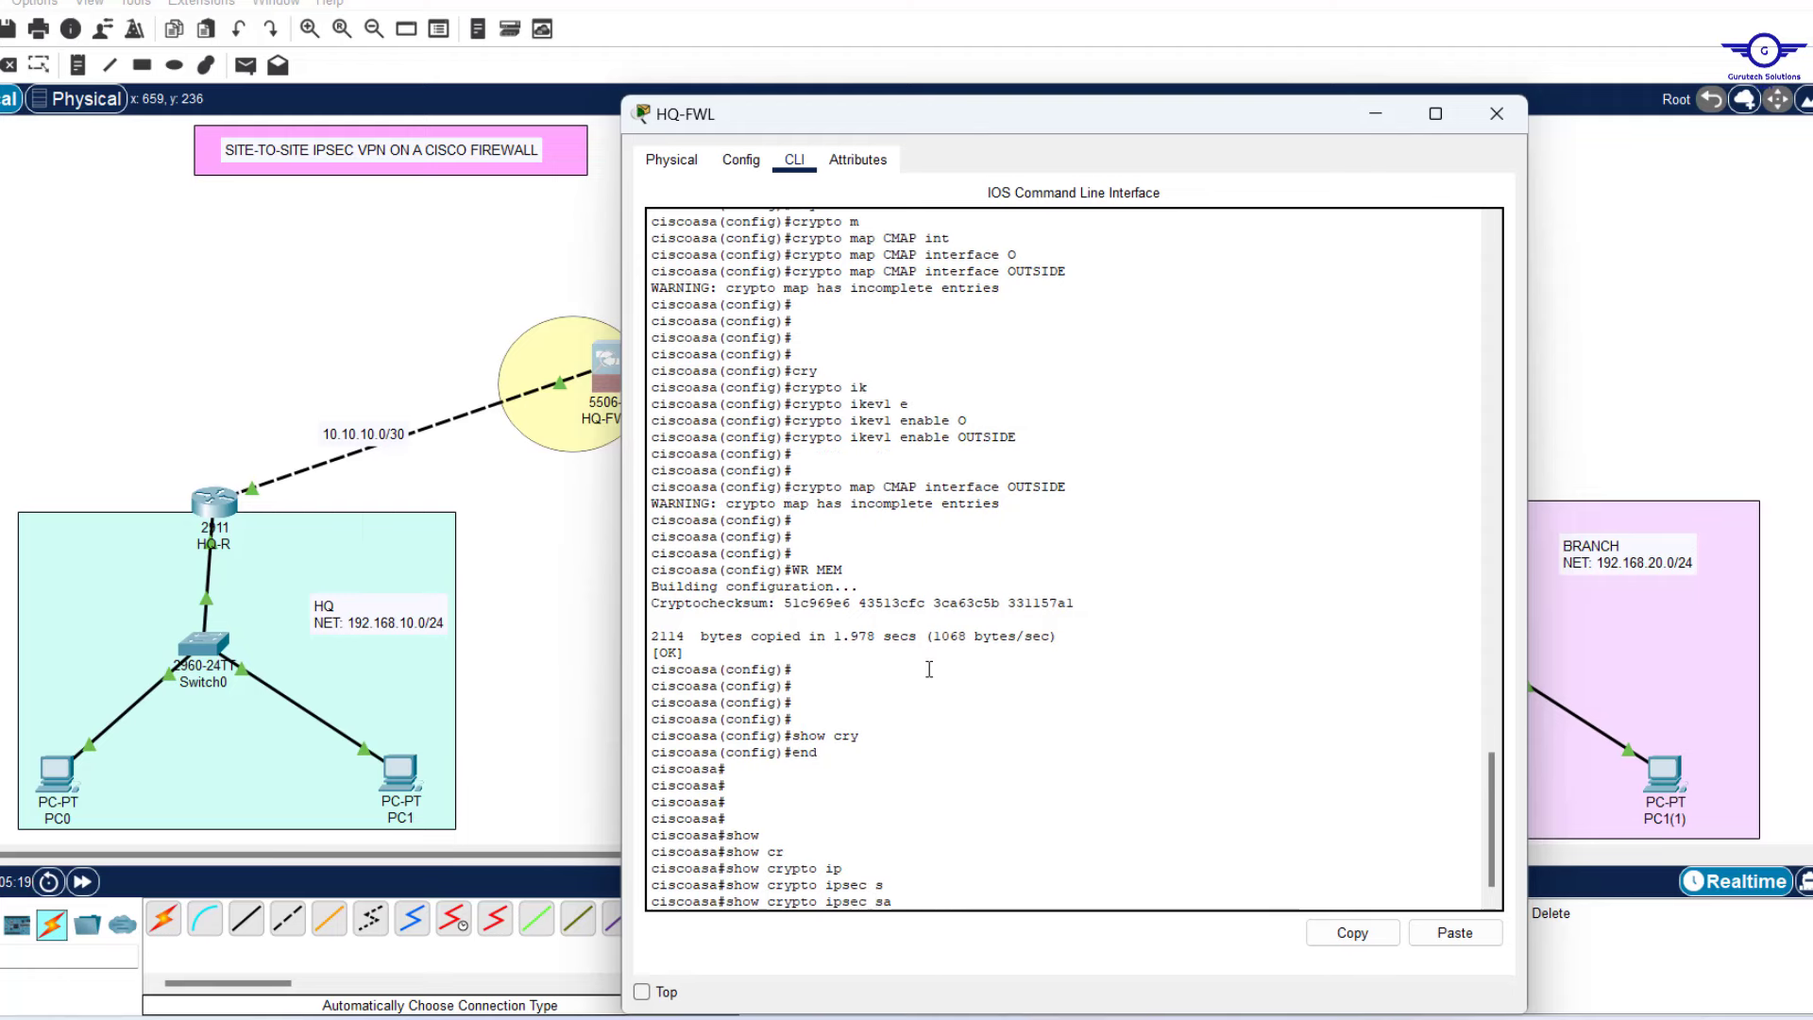
{"action": "key", "text": "Return"}
{"action": "key", "text": "Return"}
{"action": "key", "text": "Return"}
{"action": "key", "text": "Return"}
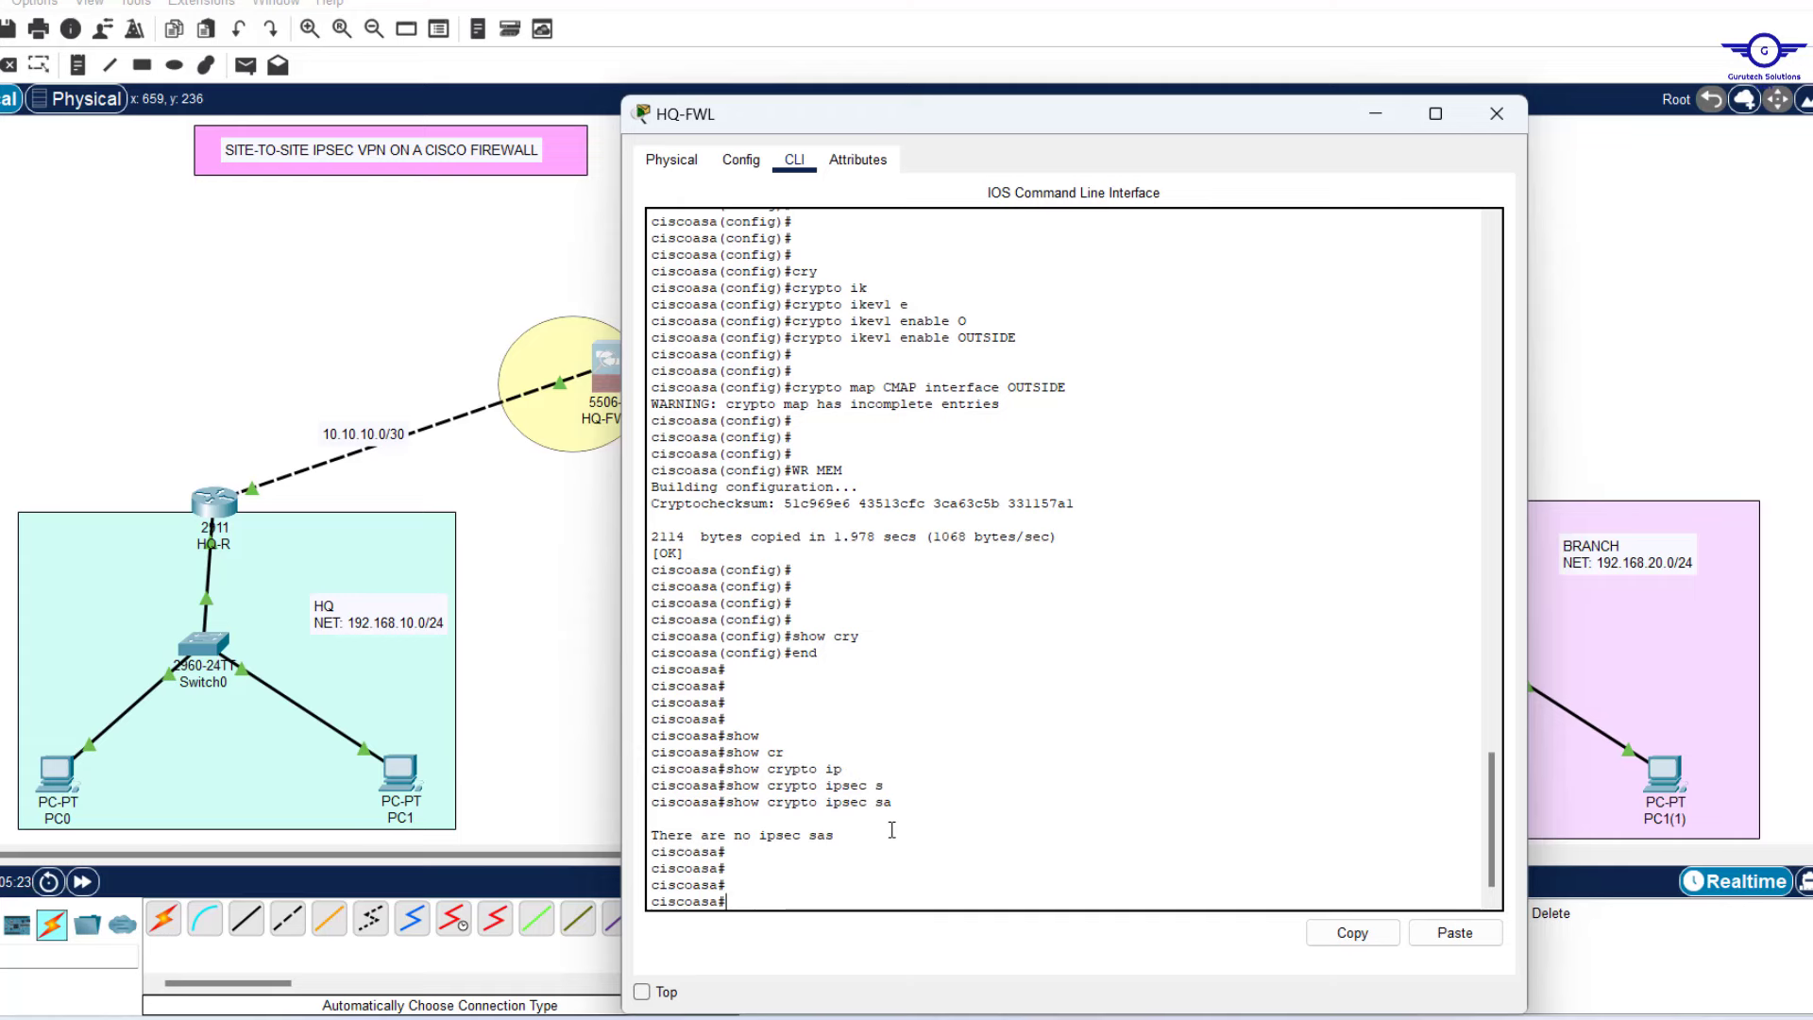
{"action": "left_click_drag", "start_coordinate": [892, 830], "coordinate": [655, 823]}
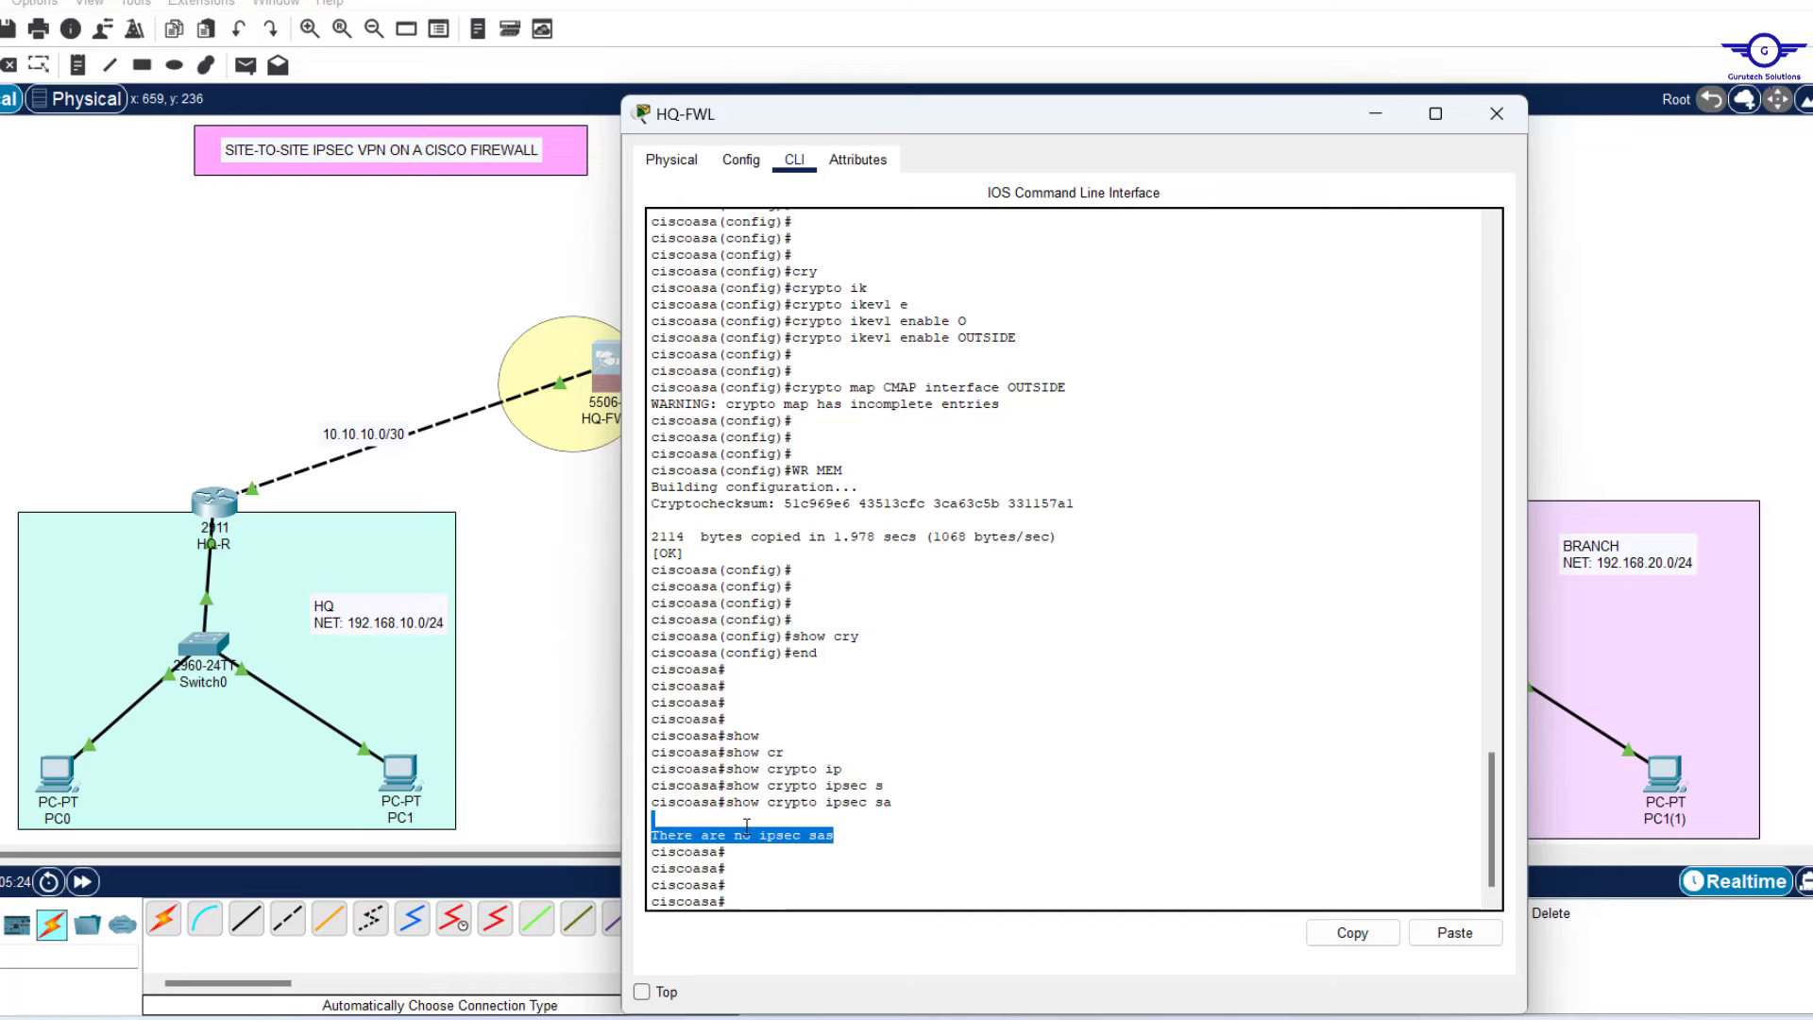
{"action": "left_click", "coordinate": [543, 524]}
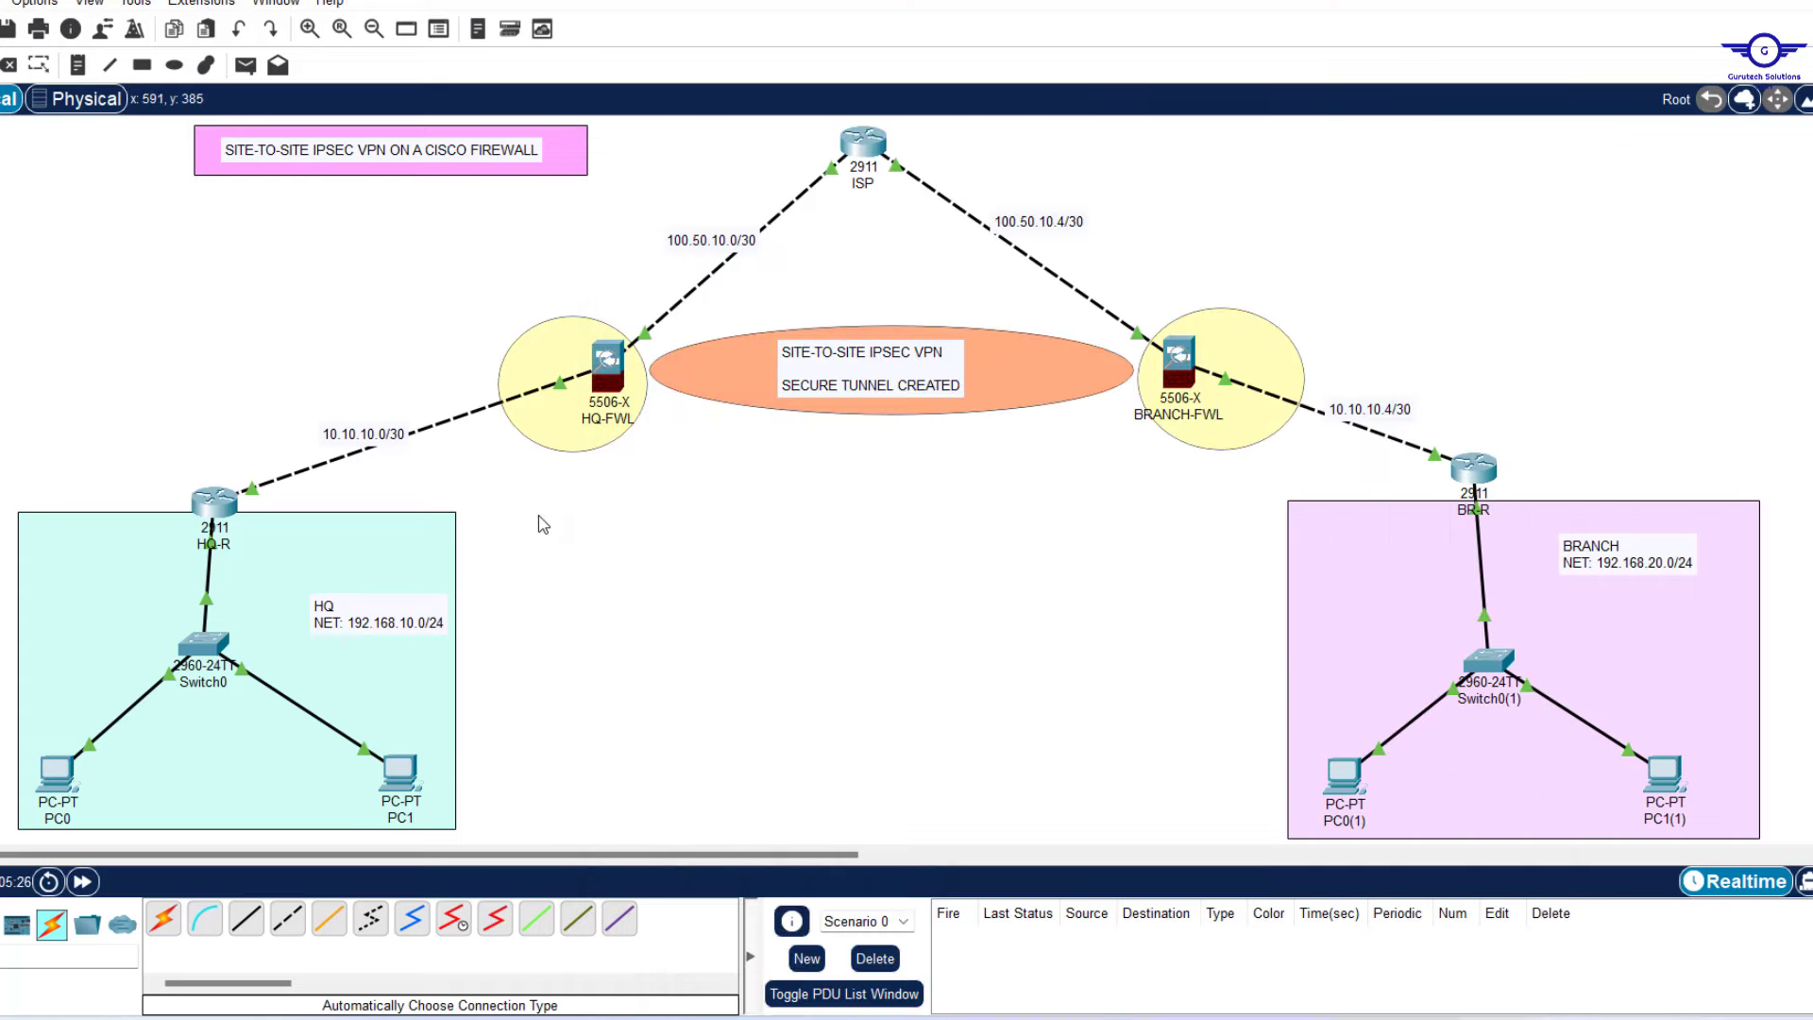
On BRANCH-FWL, leave configuration mode and run 'show crypto ipsec sa' to confirm no IPsec SAs.
{"action": "left_click", "coordinate": [1174, 373]}
{"action": "key", "text": "Return"}
{"action": "key", "text": "Return"}
{"action": "key", "text": "Return"}
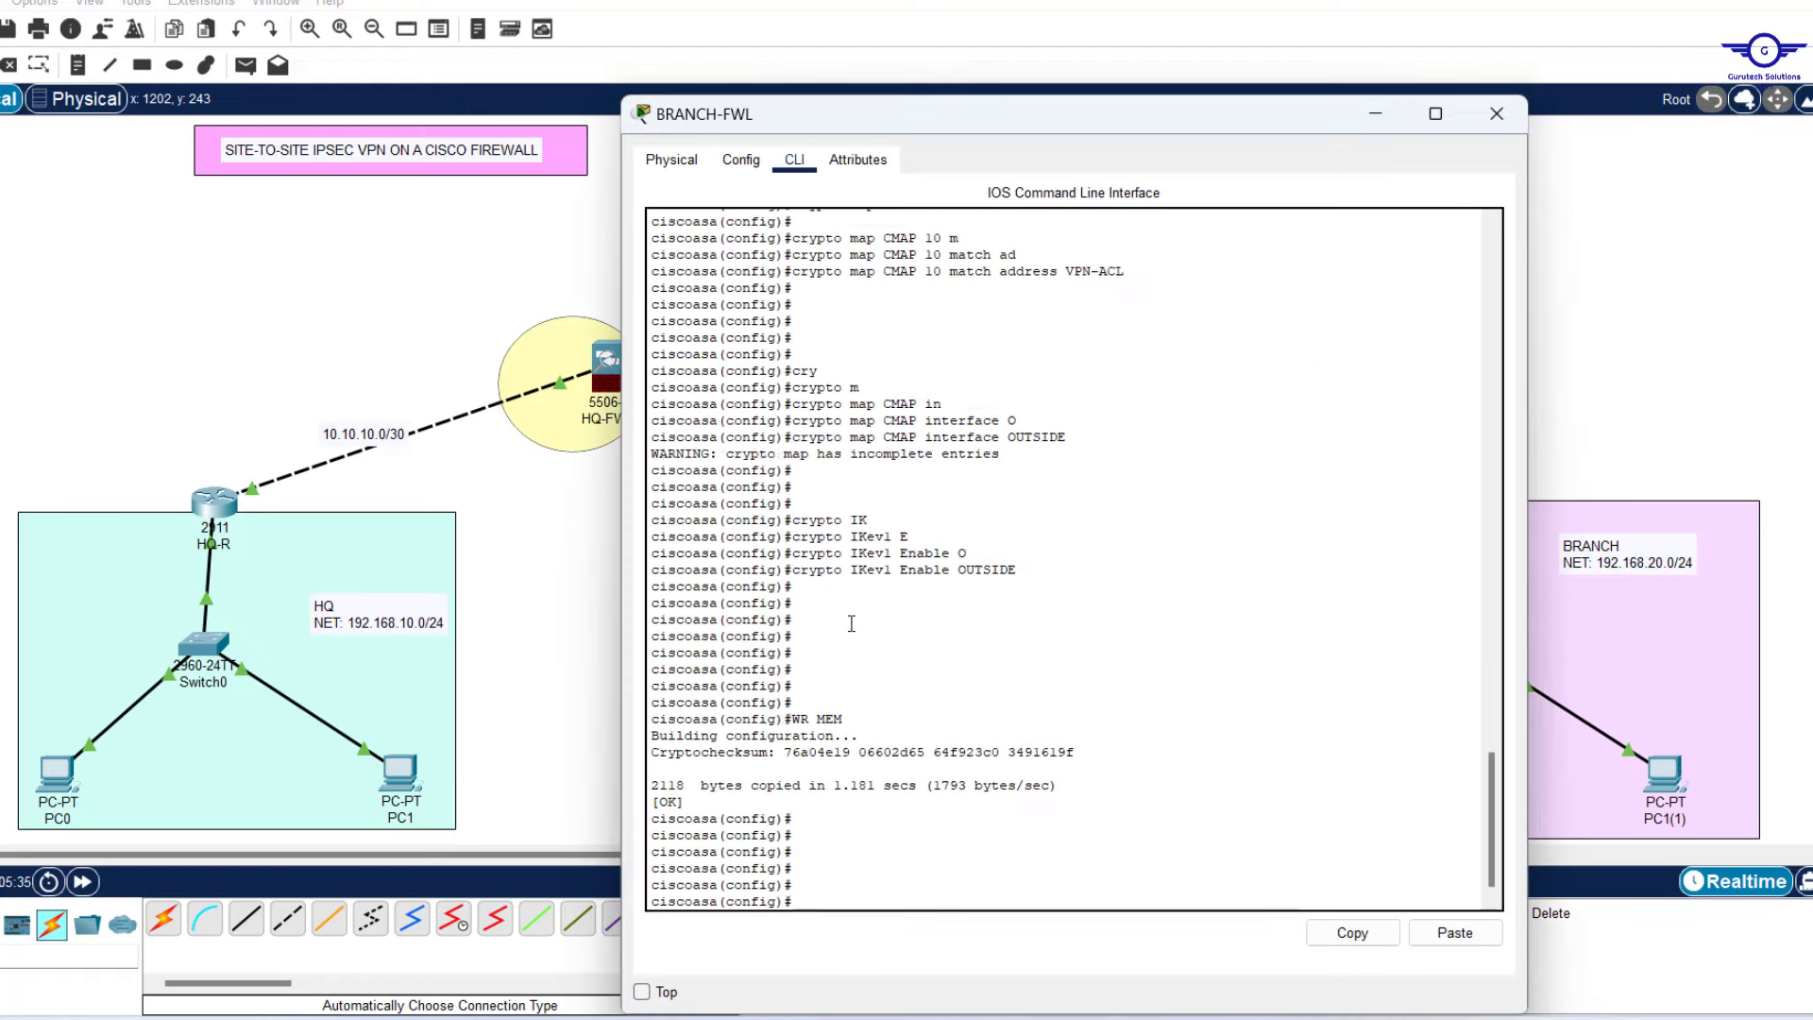
{"action": "type", "text": "end"}
{"action": "key", "text": "Return"}
{"action": "key", "text": "Return"}
{"action": "key", "text": "Return"}
{"action": "key", "text": "Return"}
{"action": "key", "text": "Return"}
{"action": "type", "text": "s"}
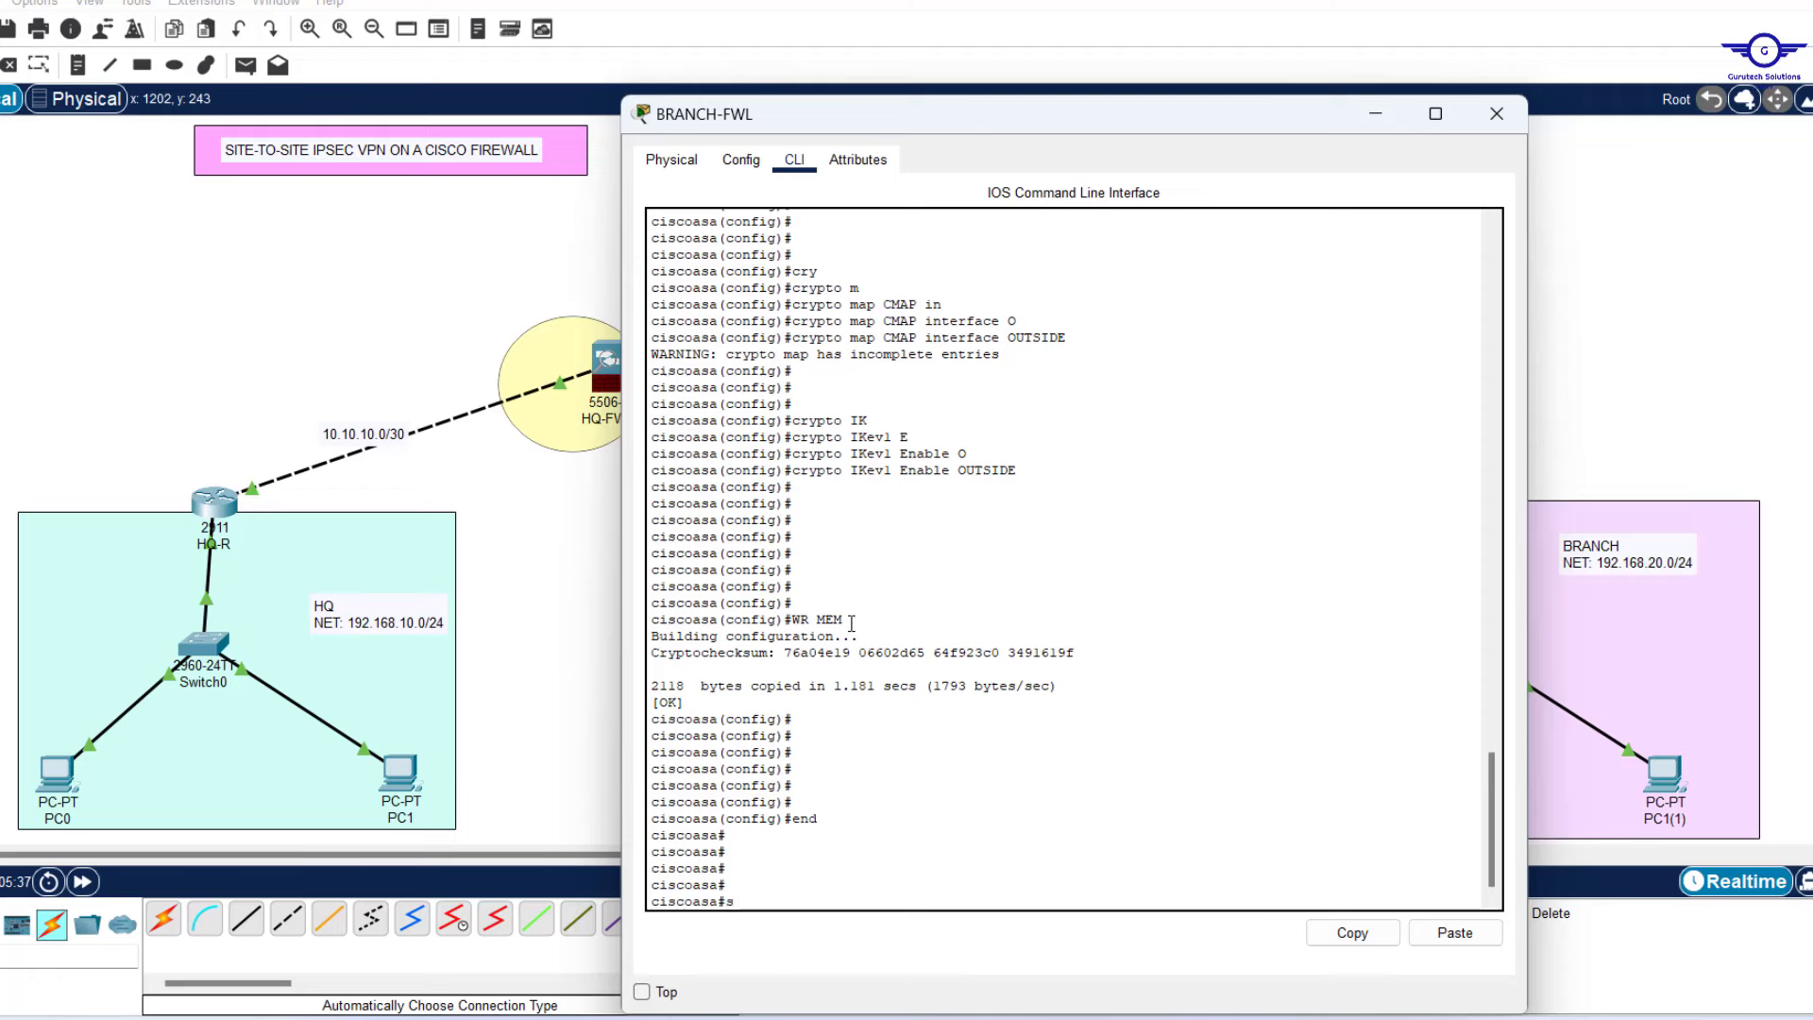
{"action": "type", "text": "how cr"}
{"action": "key", "text": "Tab"}
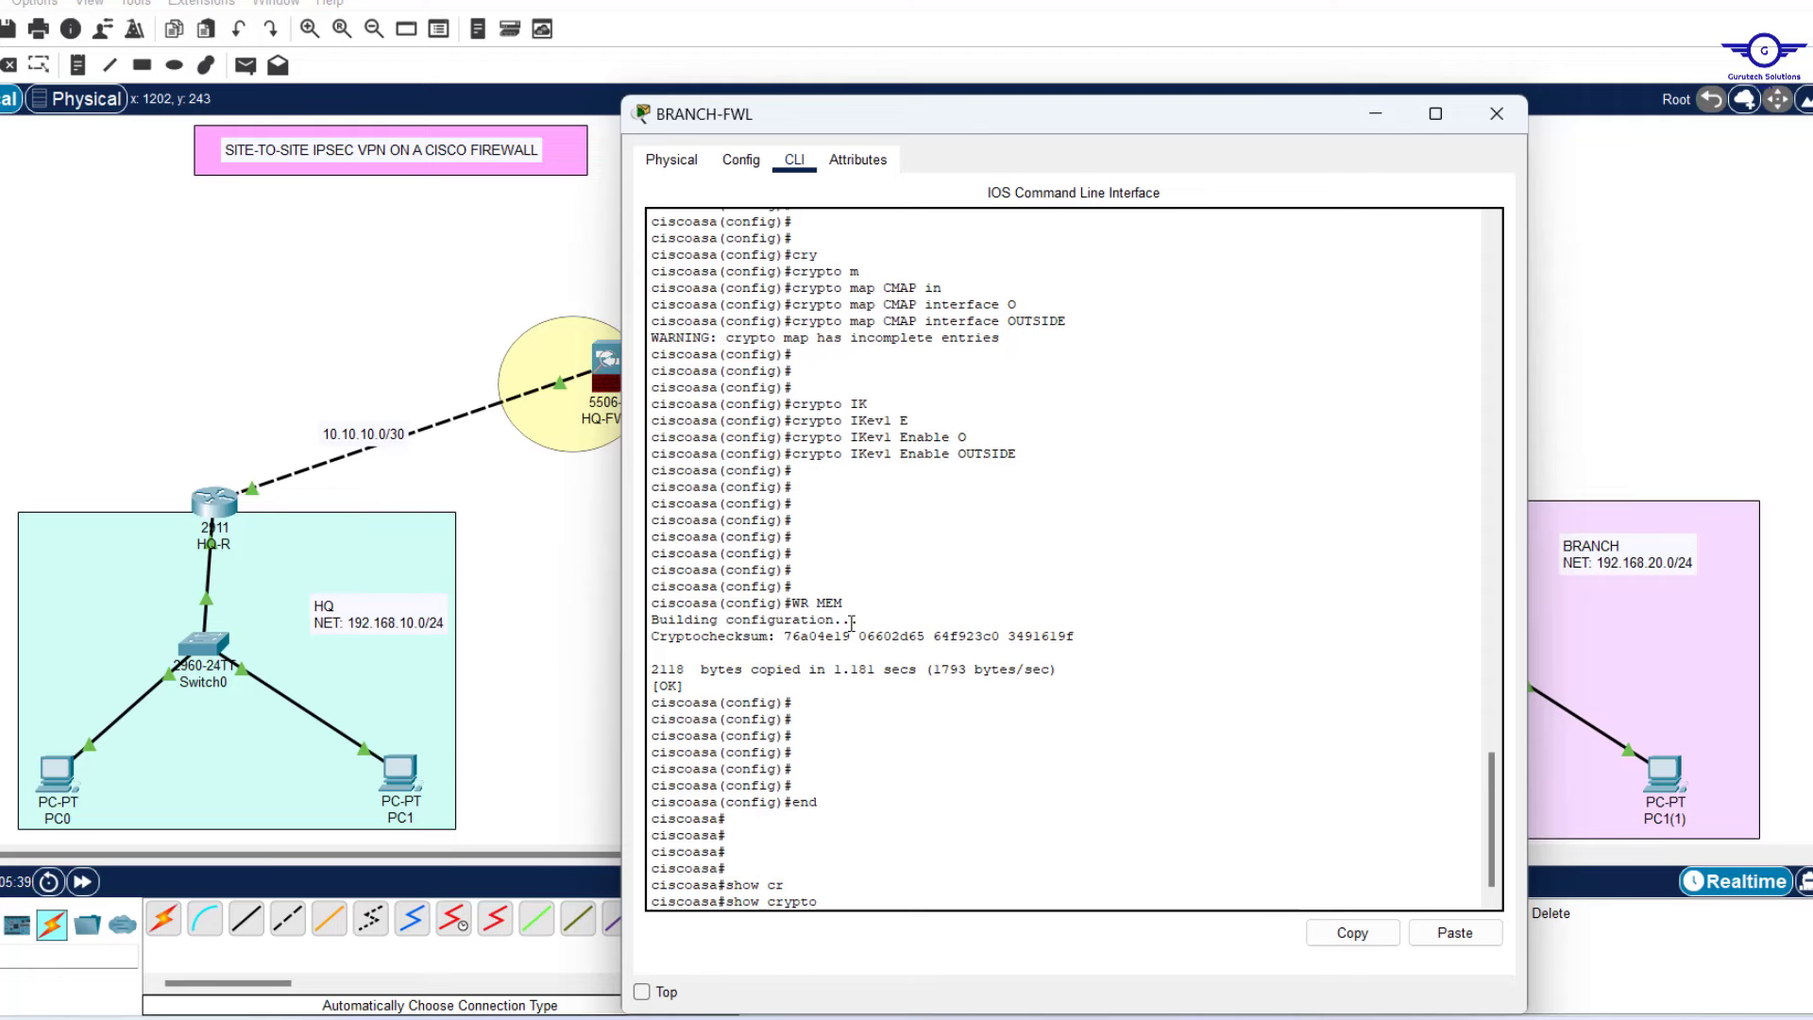
{"action": "type", "text": "ip"}
{"action": "key", "text": "Tab"}
{"action": "type", "text": "sa"}
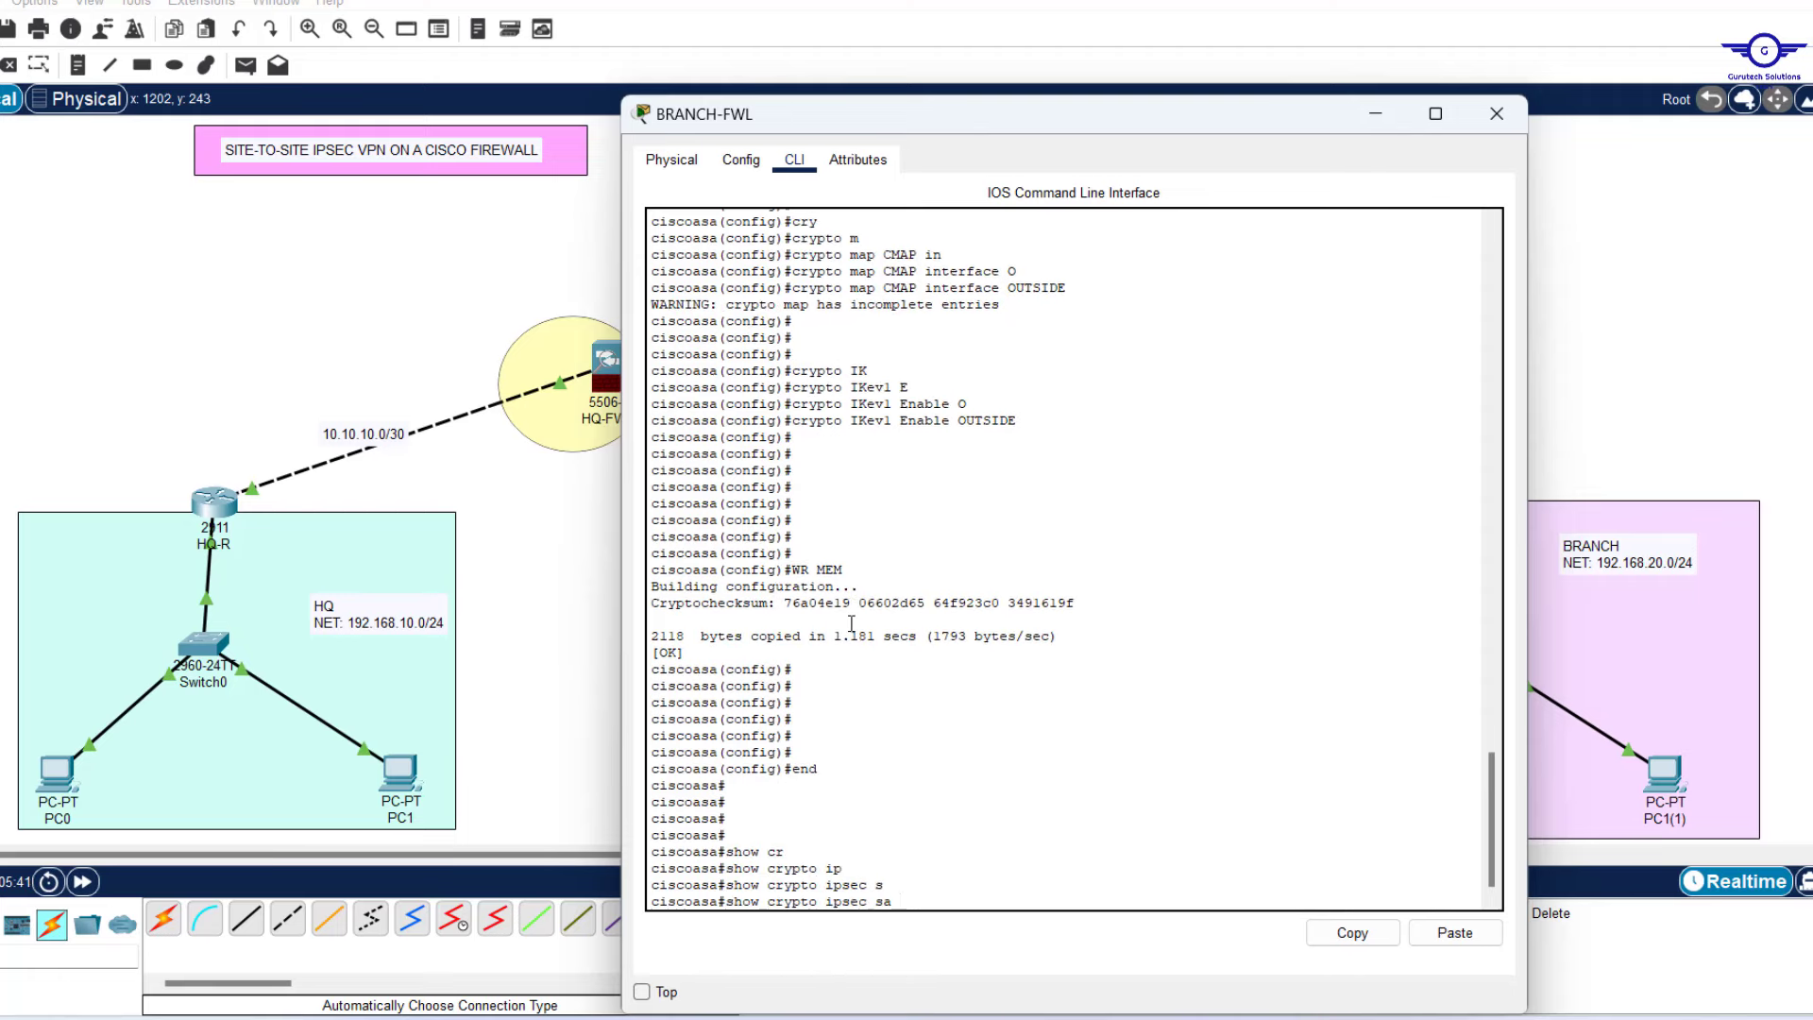
{"action": "key", "text": "Return"}
{"action": "key", "text": "Return"}
{"action": "key", "text": "Return"}
{"action": "key", "text": "Return"}
{"action": "key", "text": "Return"}
{"action": "key", "text": "Return"}
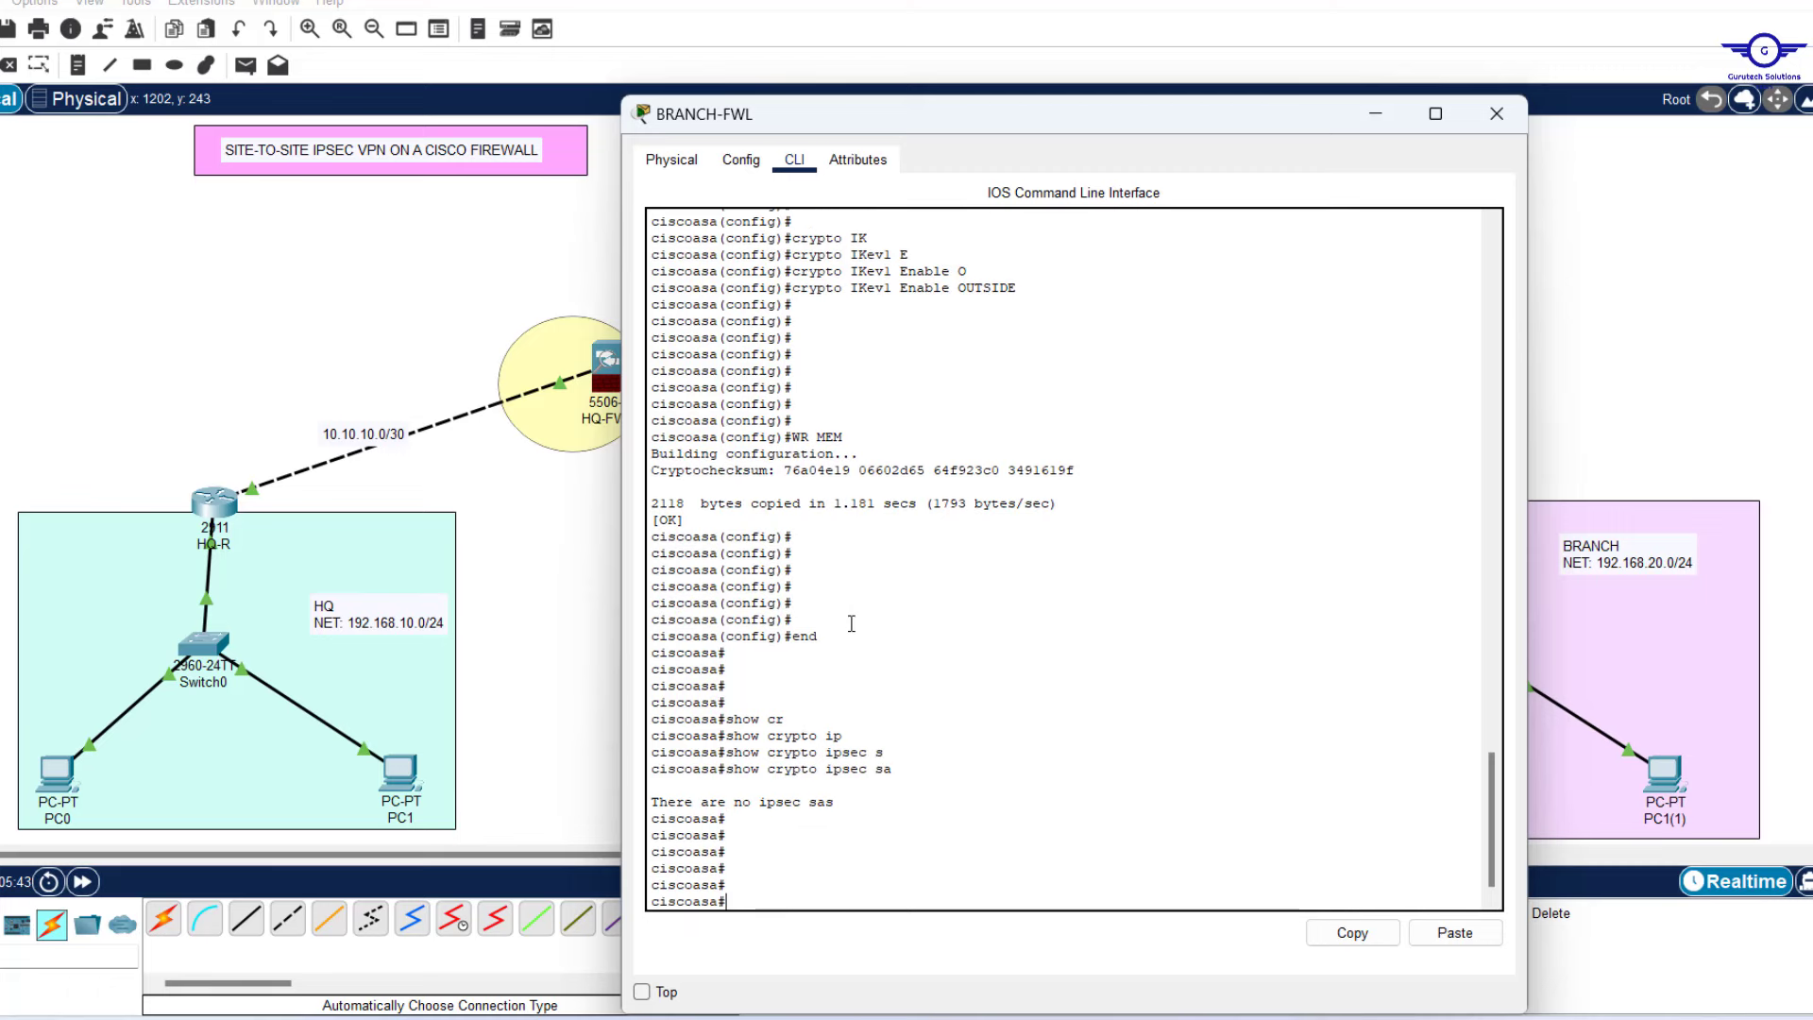
Run 'show crypto isakmp sa' on BRANCH-FWL to confirm no IKE SAs.
{"action": "key", "text": "Up"}
{"action": "key", "text": "BackSpace"}
{"action": "key", "text": "BackSpace"}
{"action": "key", "text": "BackSpace"}
{"action": "type", "text": "s"}
{"action": "key", "text": "Tab"}
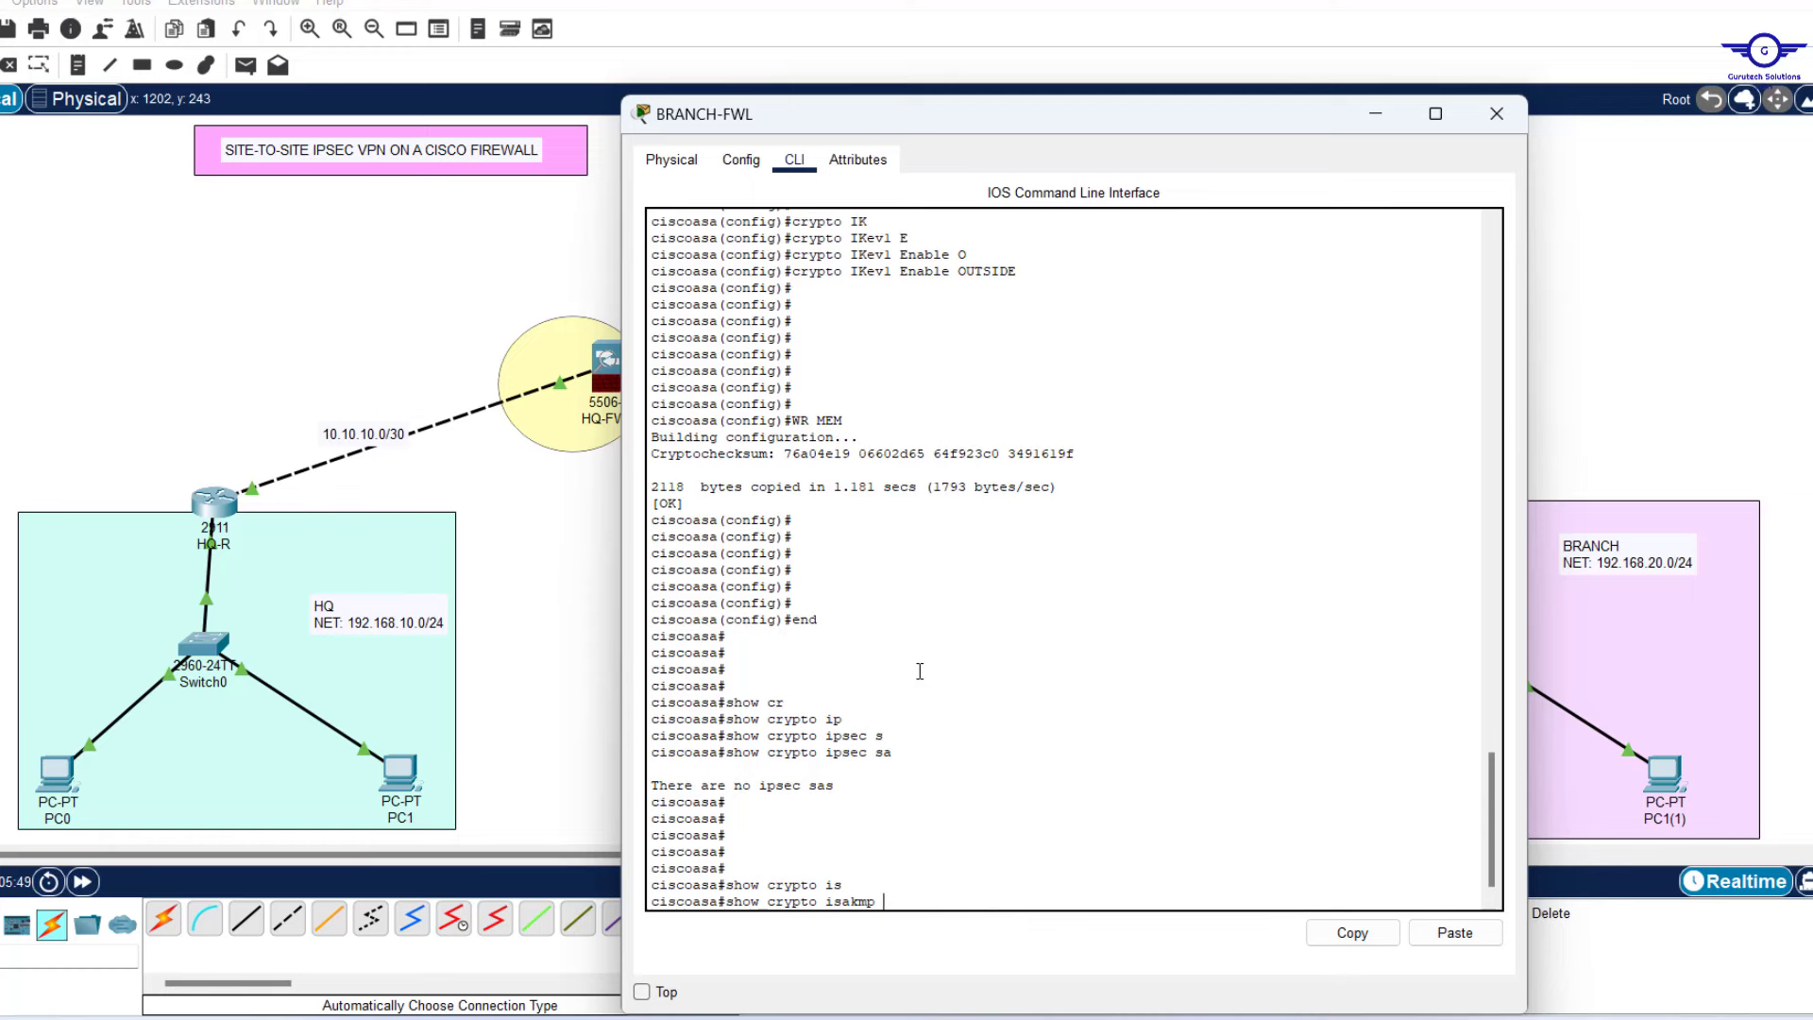
{"action": "type", "text": "s"}
{"action": "key", "text": "Tab"}
{"action": "key", "text": "Return"}
{"action": "key", "text": "Return"}
{"action": "key", "text": "Return"}
{"action": "key", "text": "Return"}
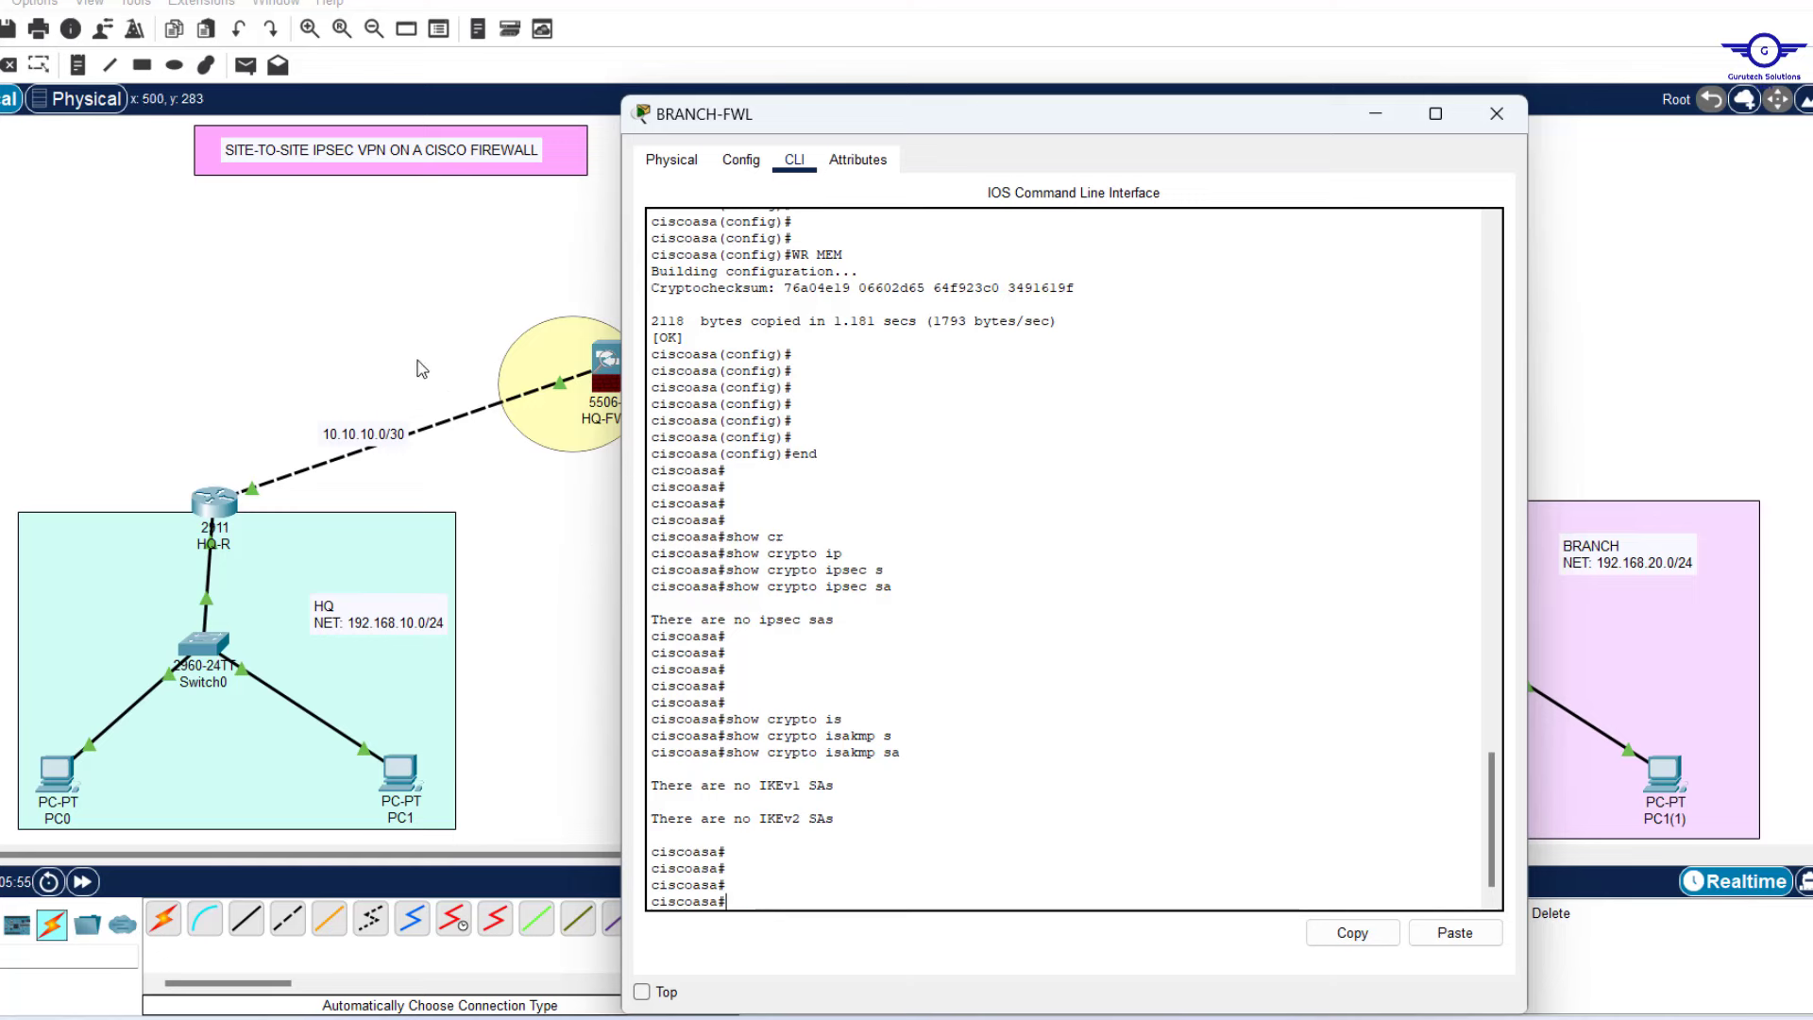
Run 'show crypto isakmp sa' on HQ-FWL to confirm no IKE SAs, then open PC0.
{"action": "left_click", "coordinate": [602, 361]}
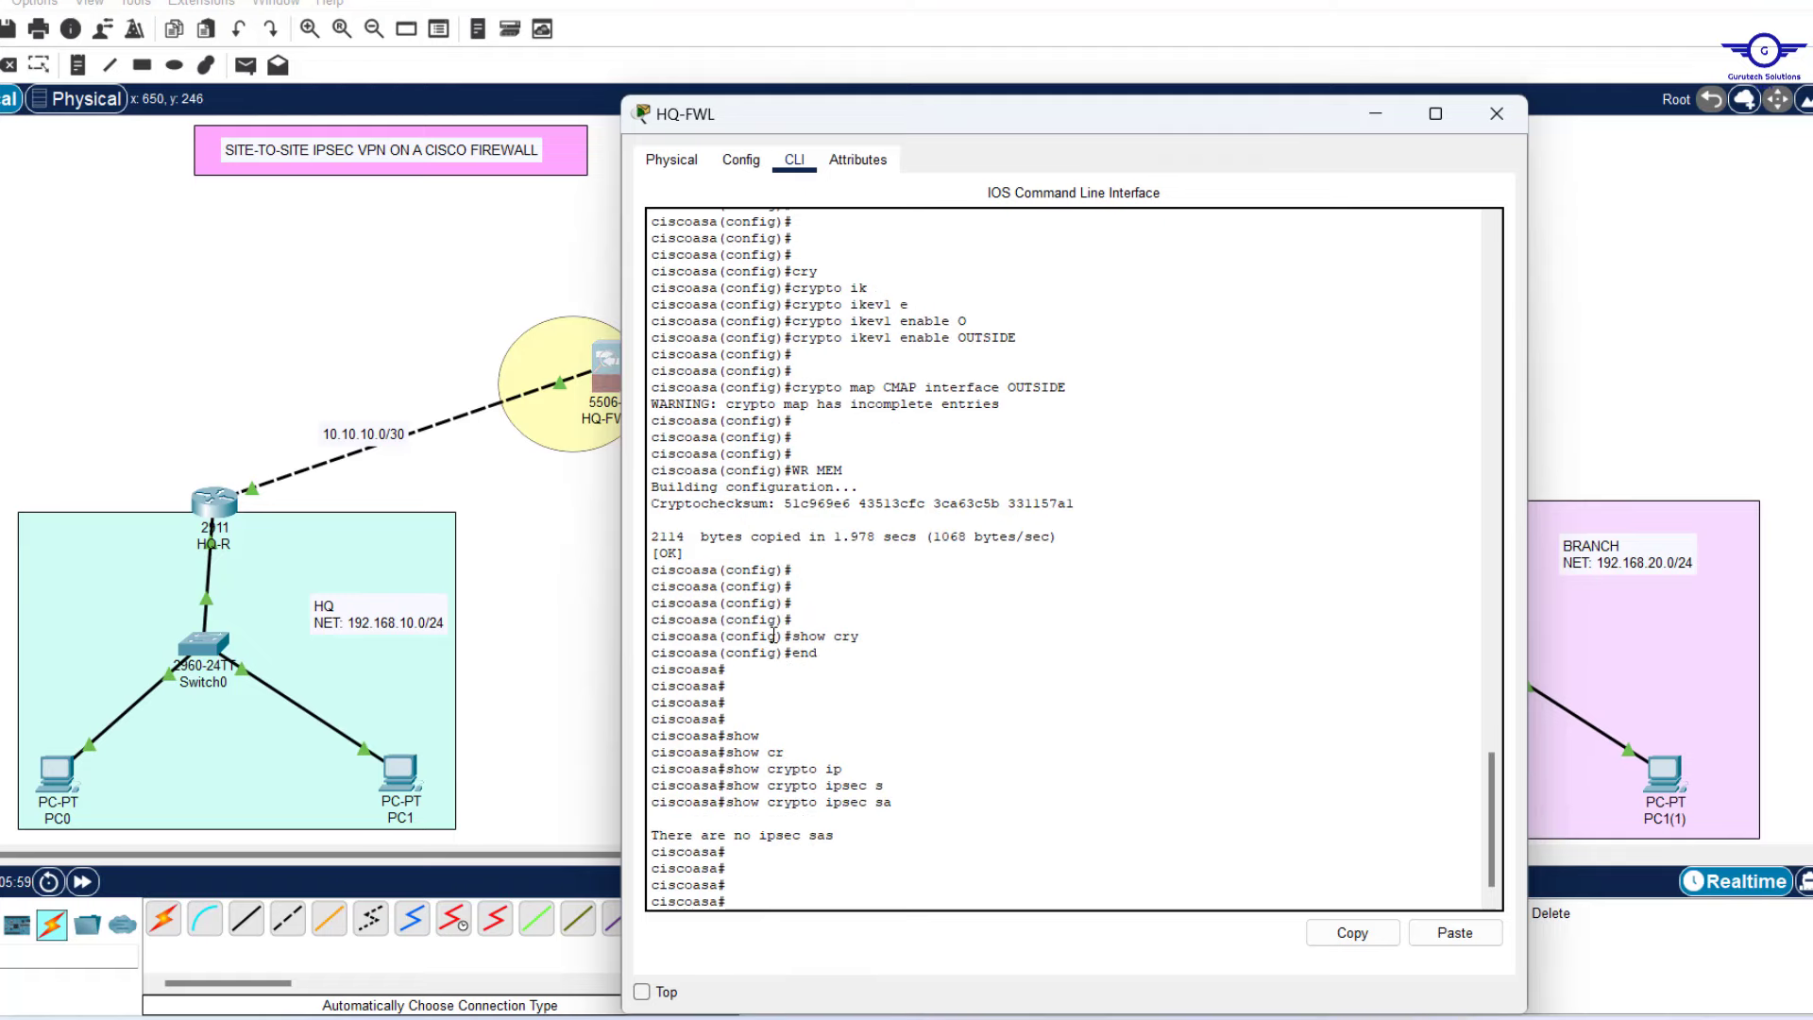
{"action": "type", "text": "show cr"}
{"action": "key", "text": "Tab"}
{"action": "type", "text": "is"}
{"action": "key", "text": "Tab"}
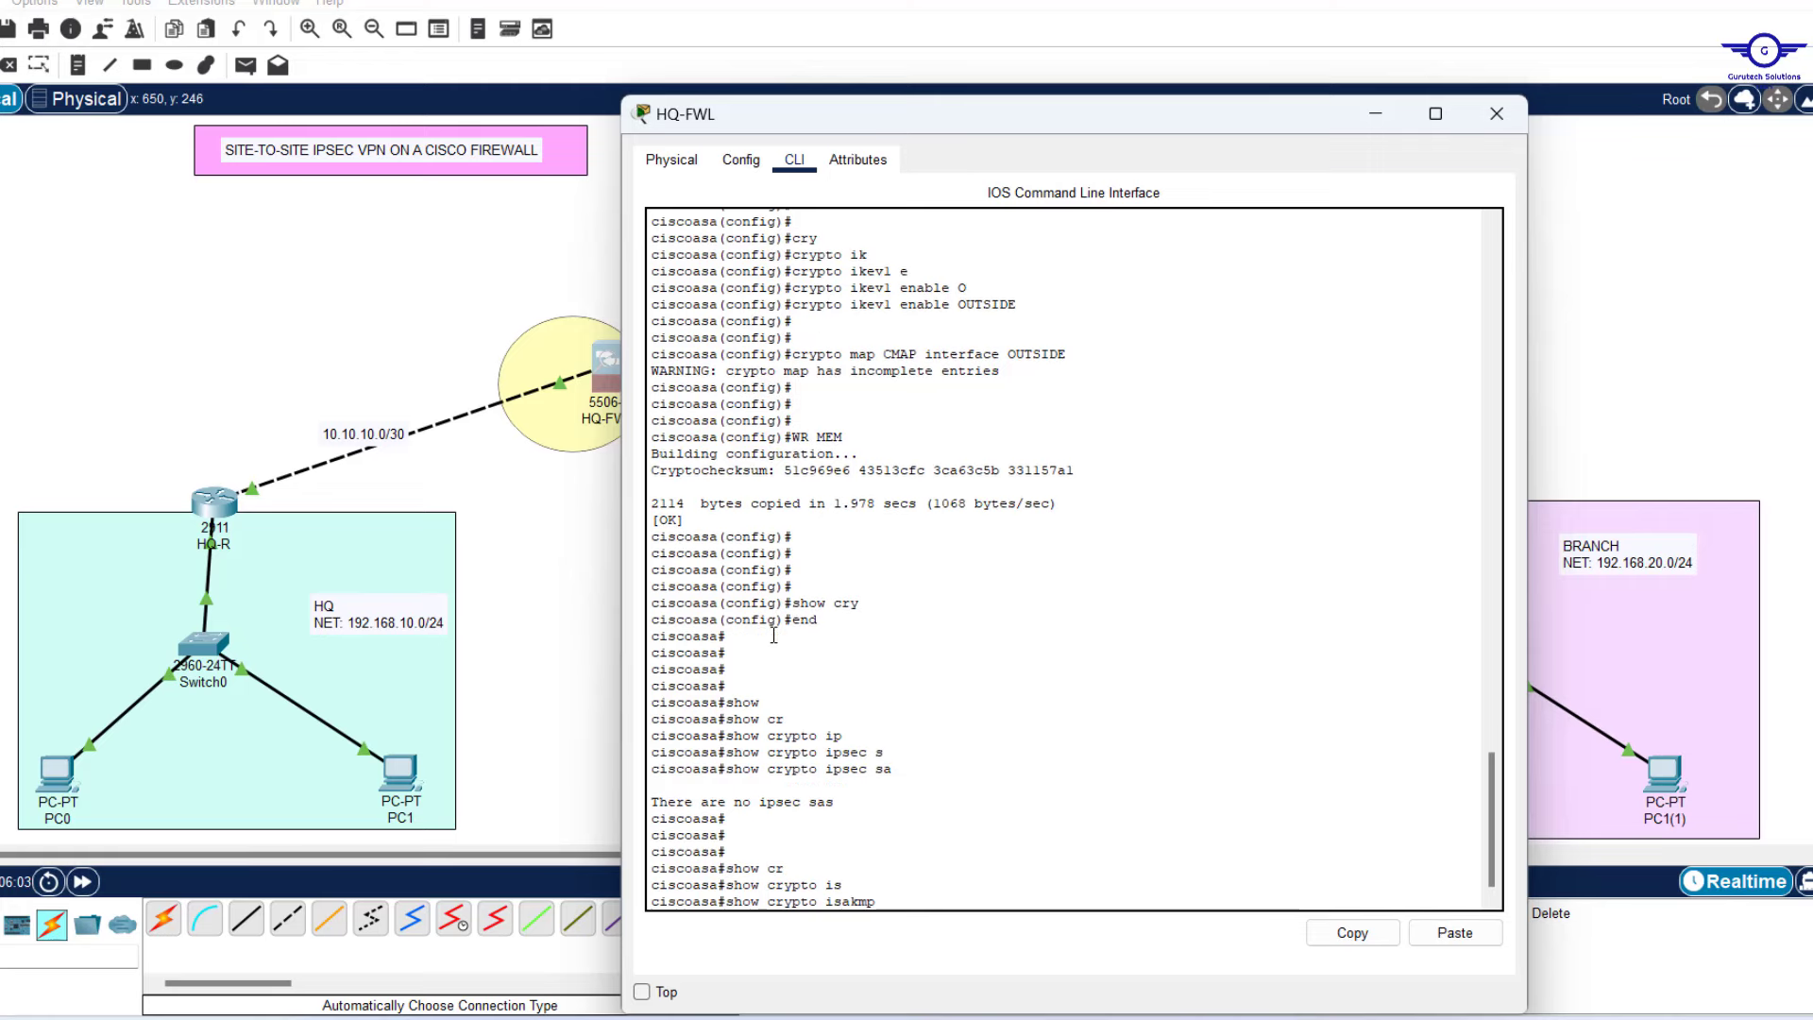
{"action": "type", "text": "sa"}
{"action": "key", "text": "Return"}
{"action": "key", "text": "Return"}
{"action": "key", "text": "Return"}
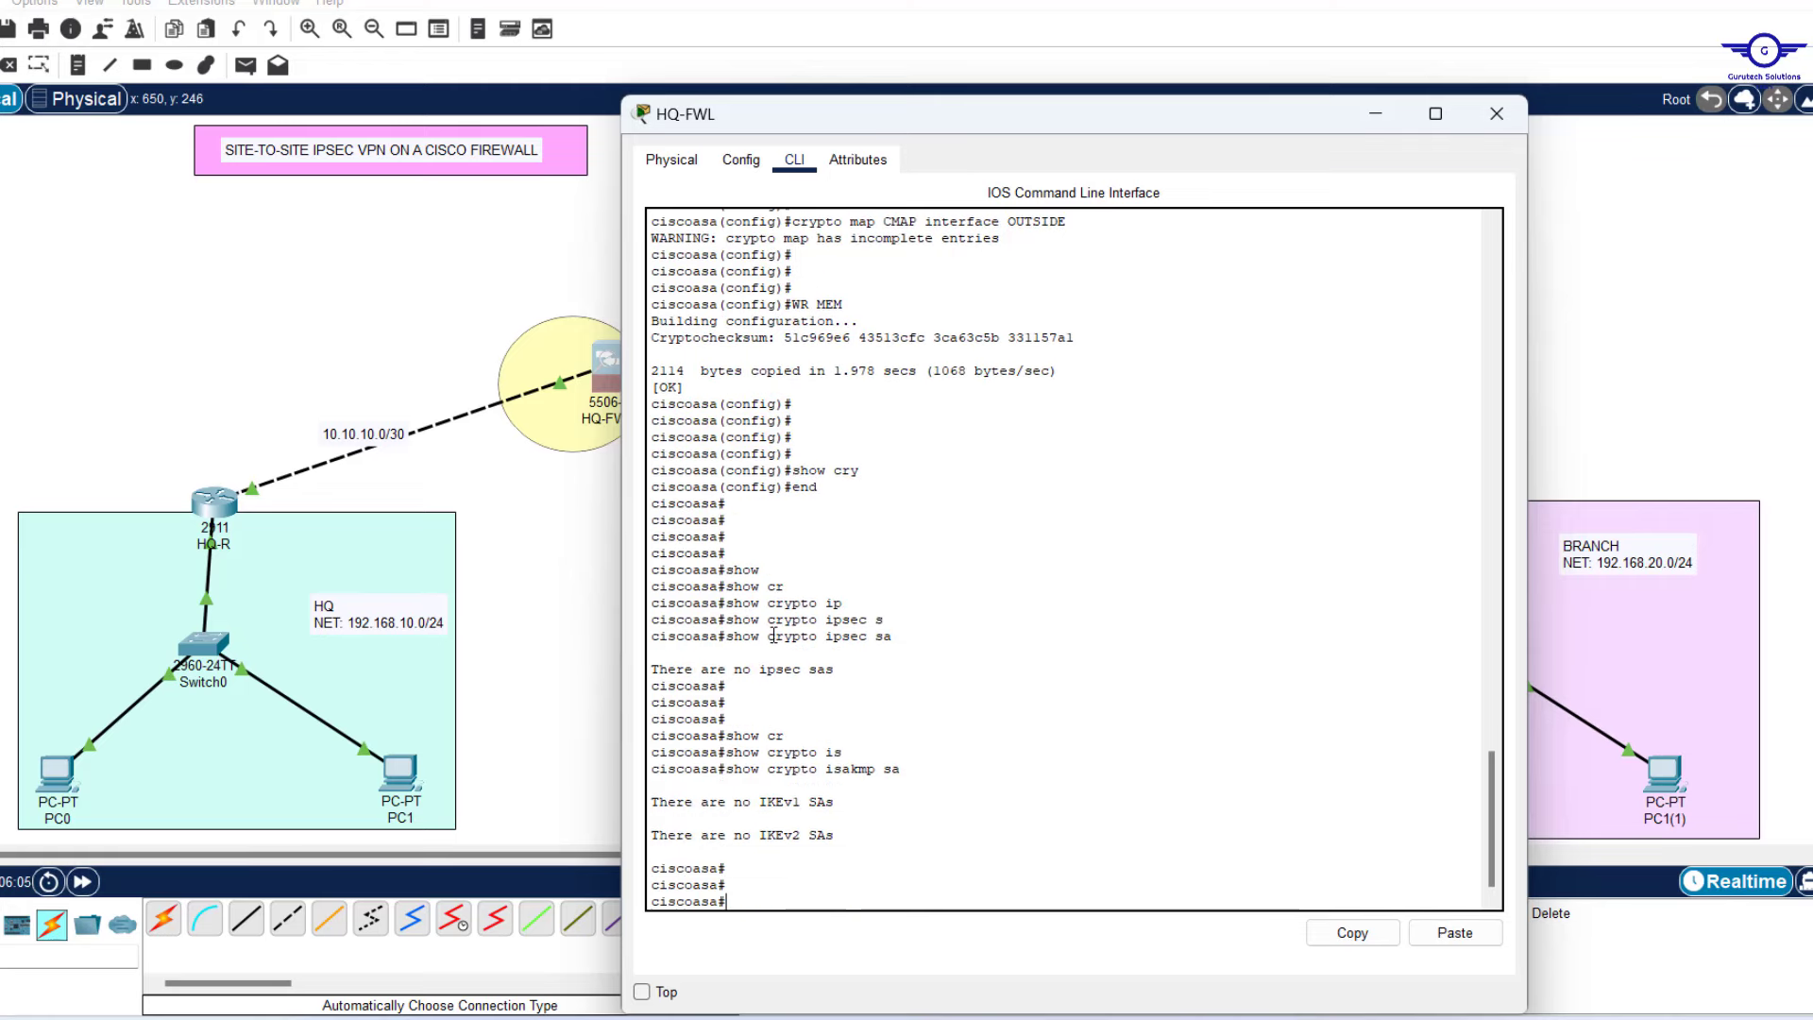
{"action": "left_click", "coordinate": [62, 782]}
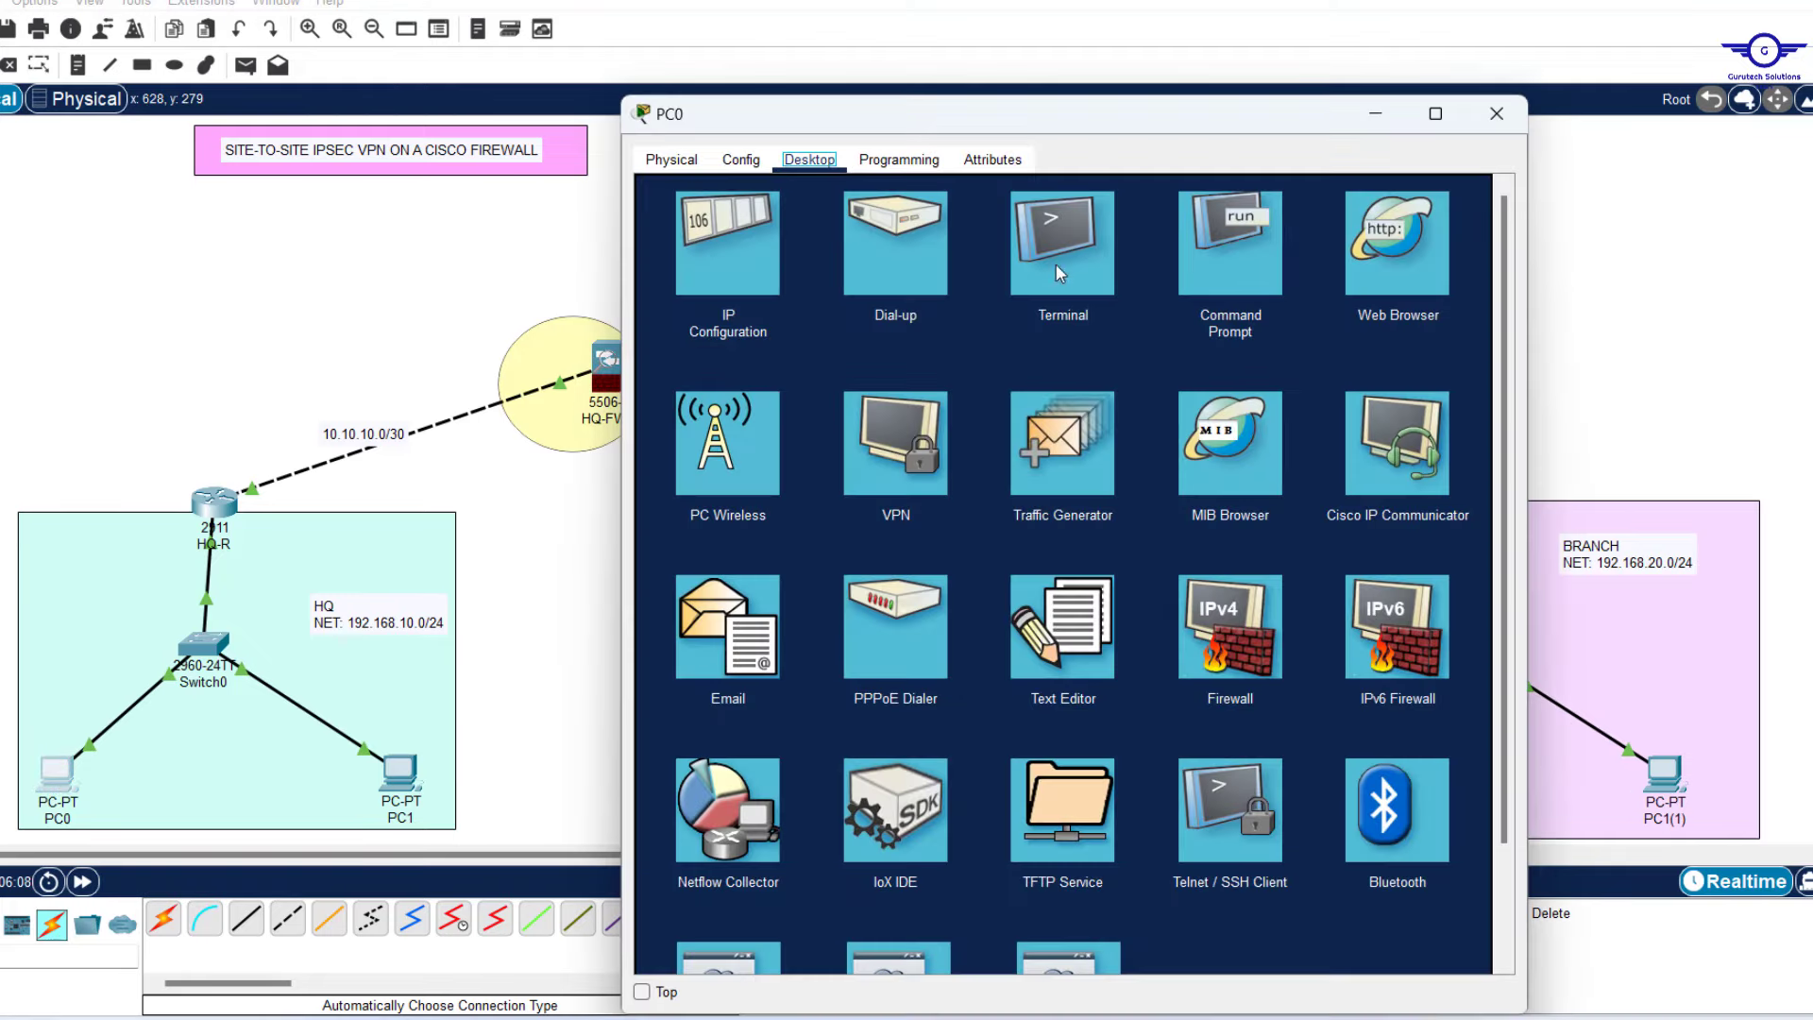
Rerun 'ping 192.168.20.20' in PC0's Command Prompt, then bring up HQ-FWL's CLI.
{"action": "left_click", "coordinate": [1239, 255]}
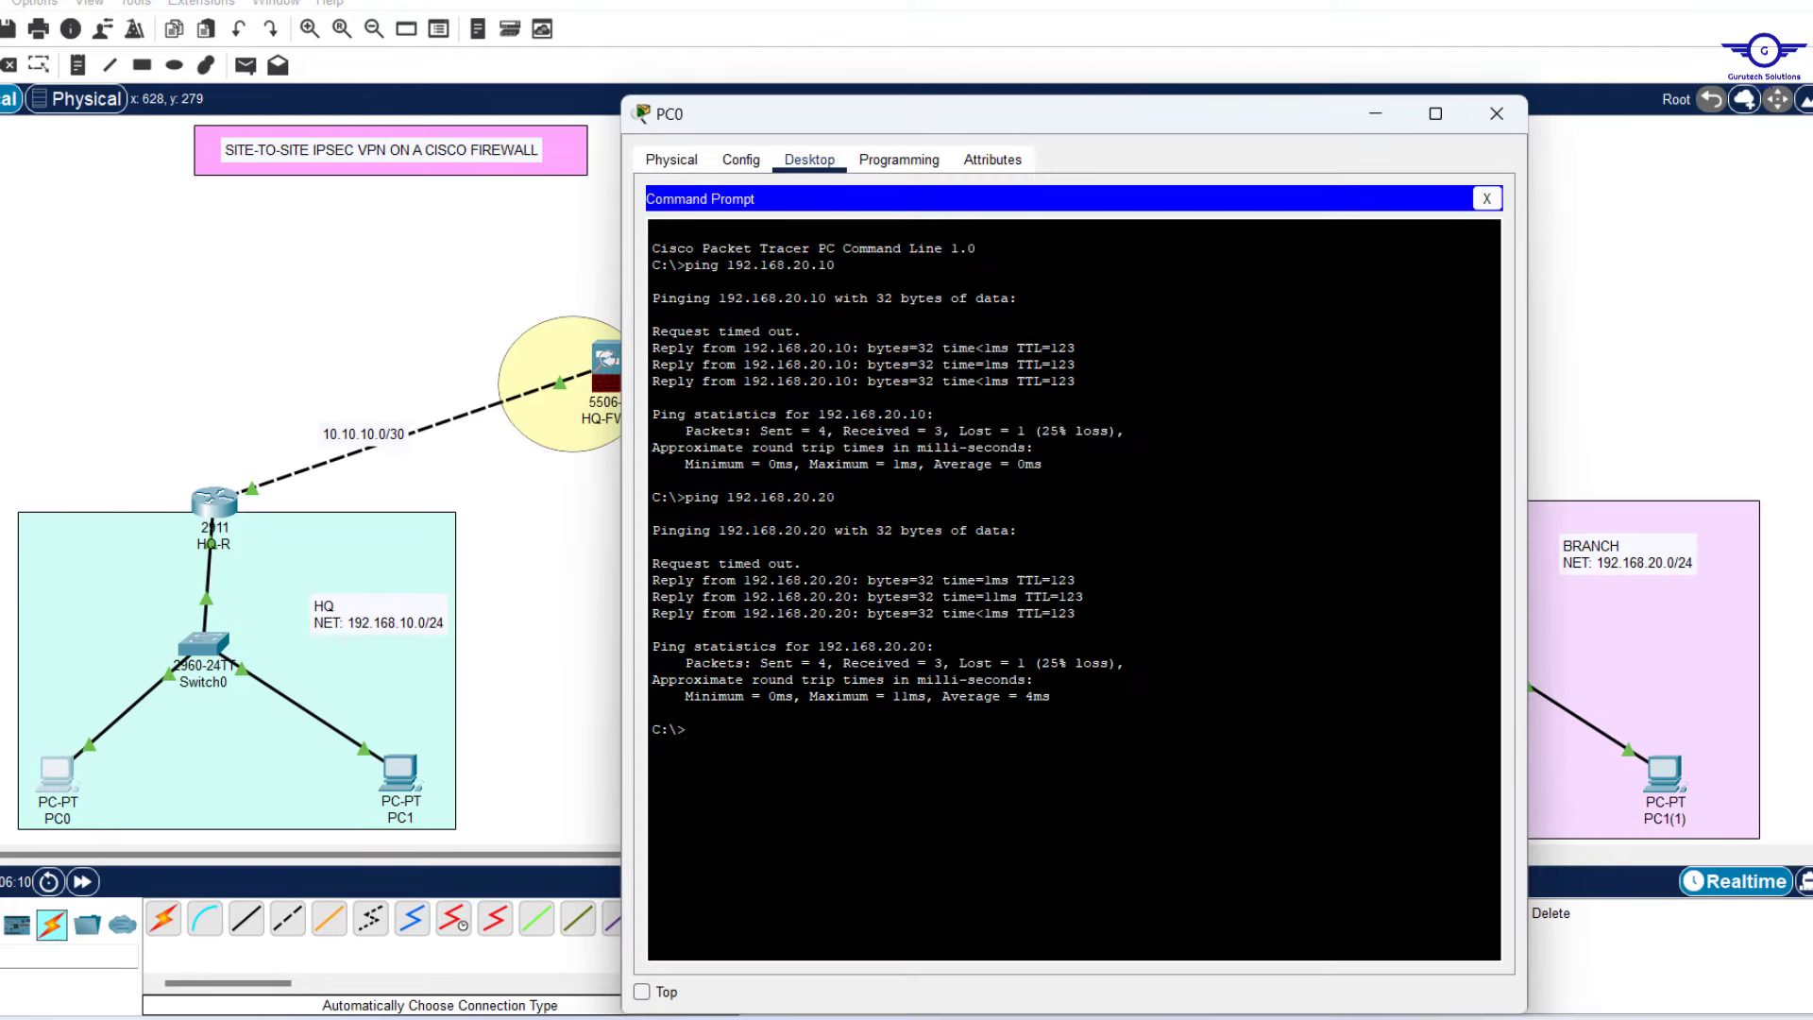
{"action": "key", "text": "Up"}
{"action": "key", "text": "Return"}
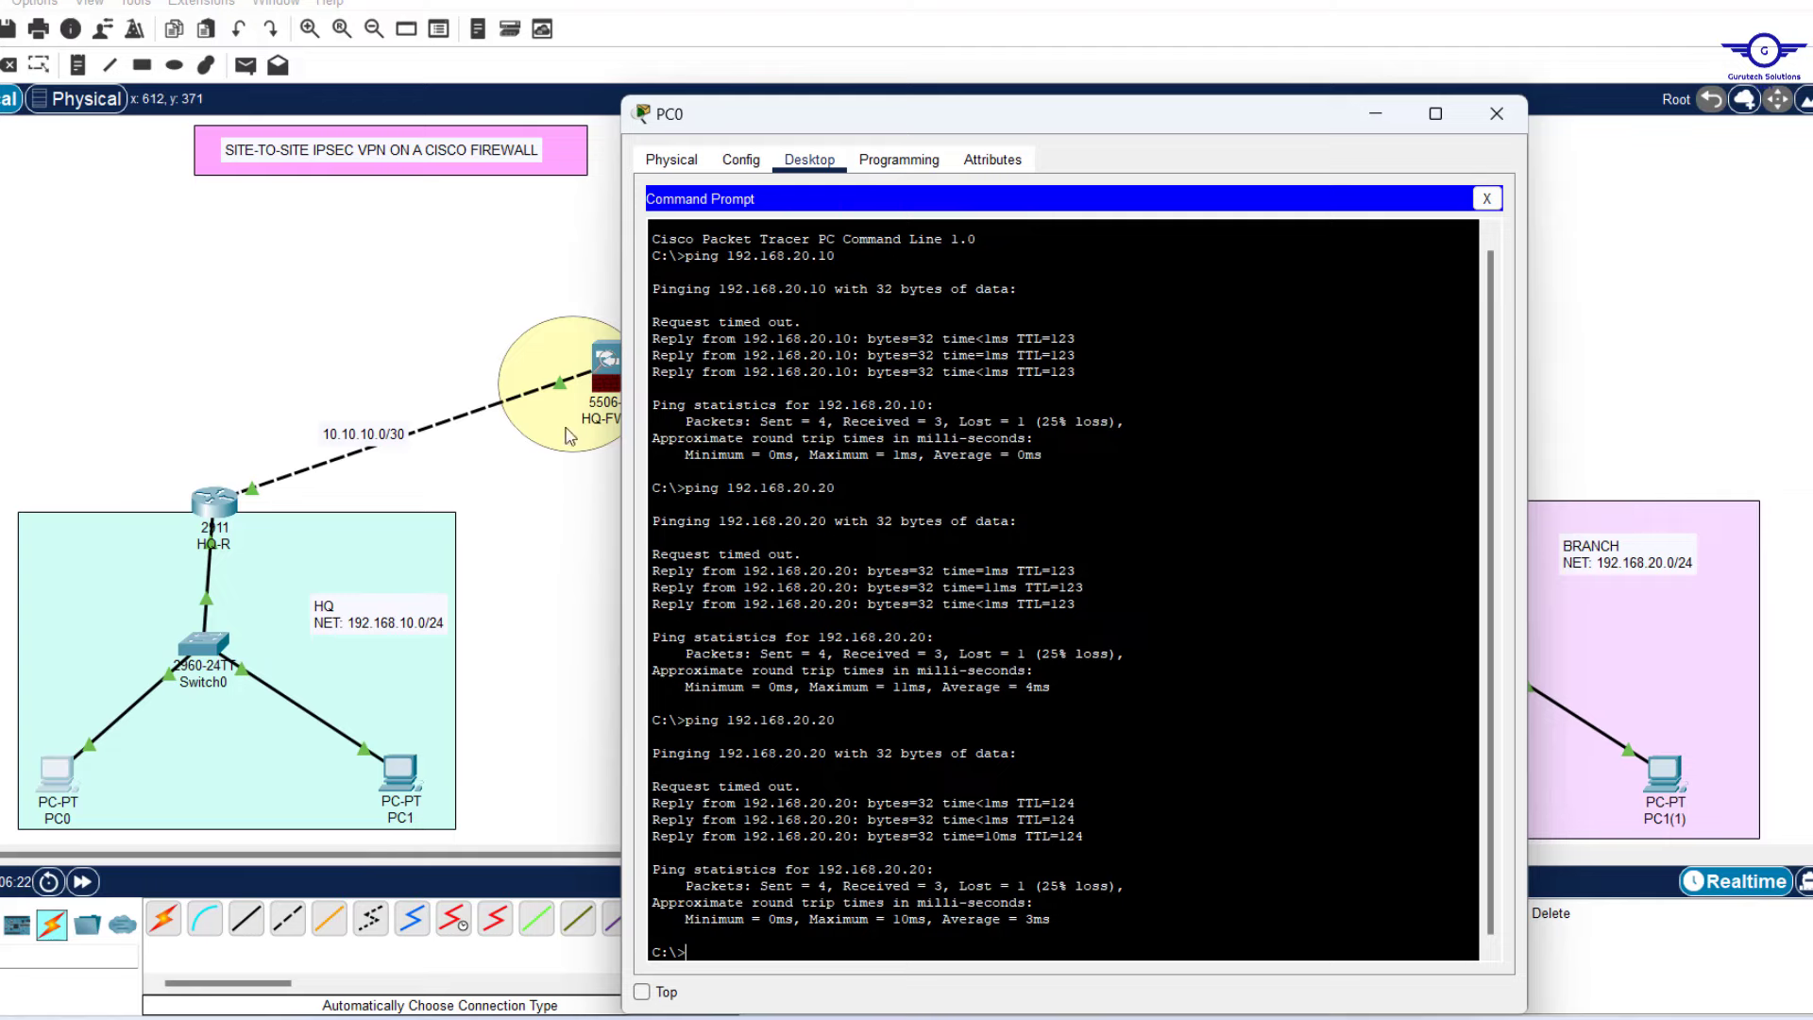
{"action": "left_click", "coordinate": [605, 362]}
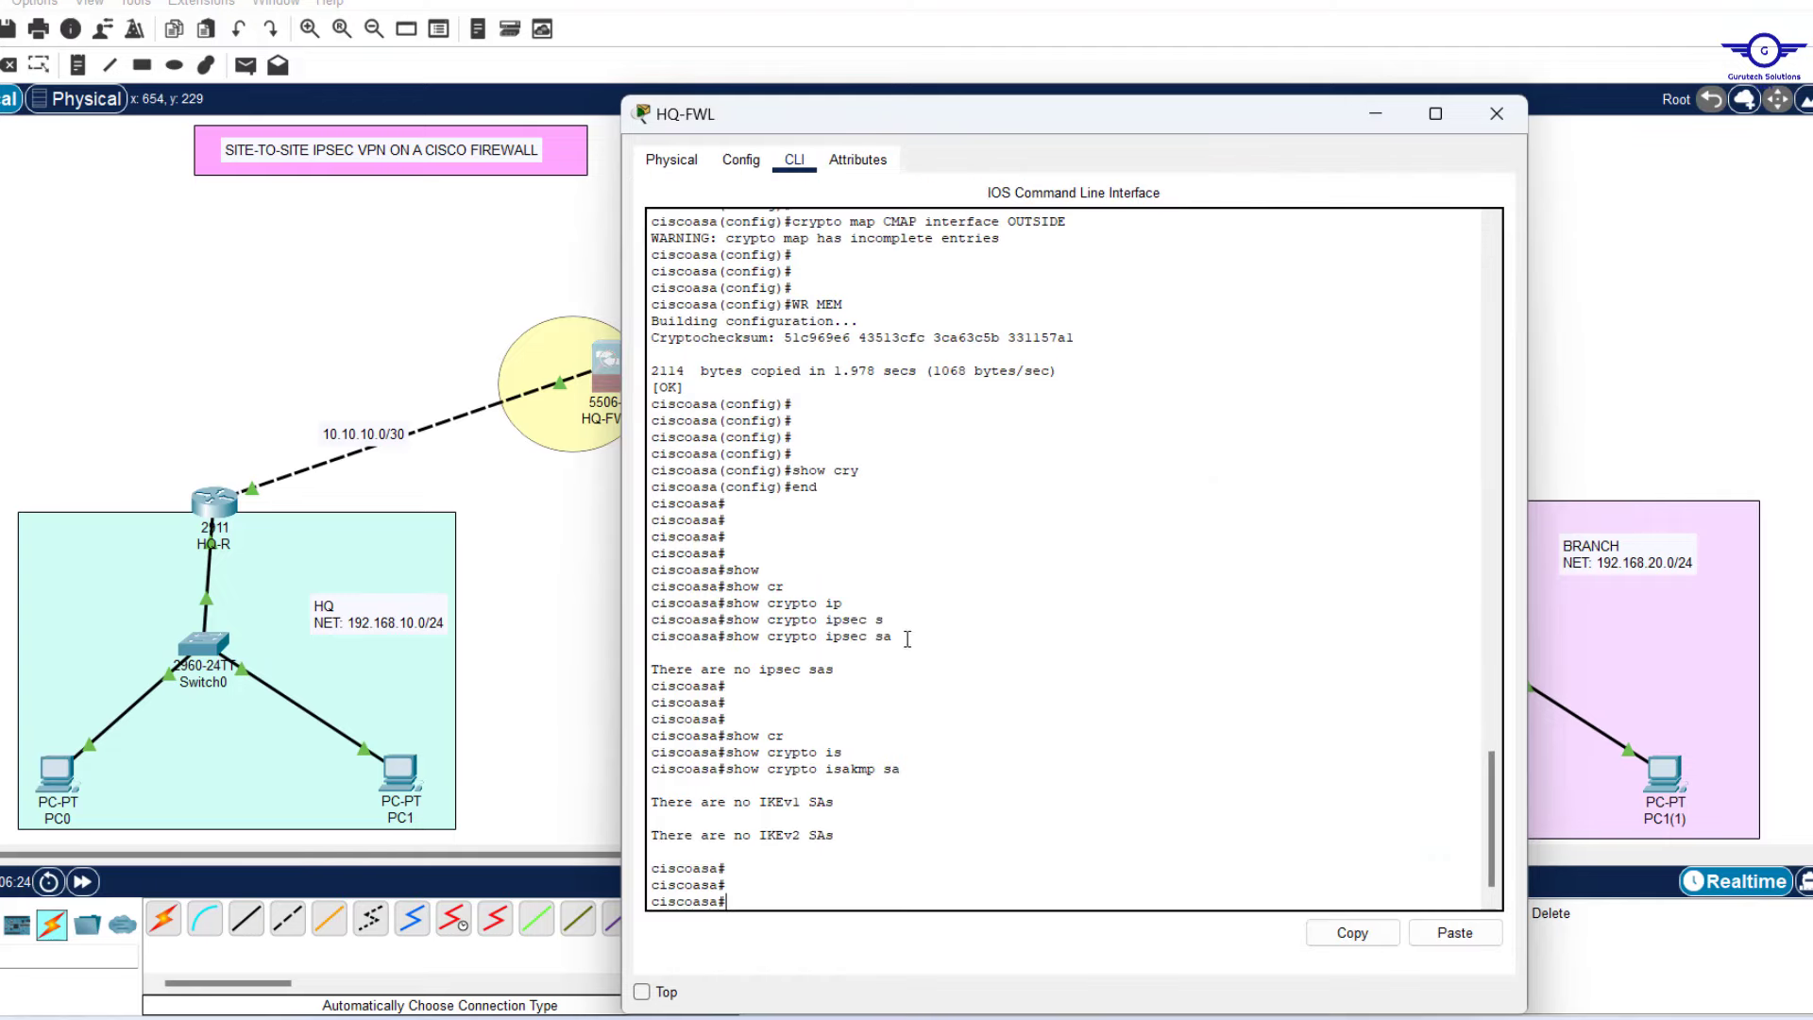
Rerun 'show crypto ipsec sa' on HQ-FWL, noting 3 encapsulated and 3 encrypted packets.
{"action": "left_click_drag", "start_coordinate": [897, 645], "coordinate": [744, 640]}
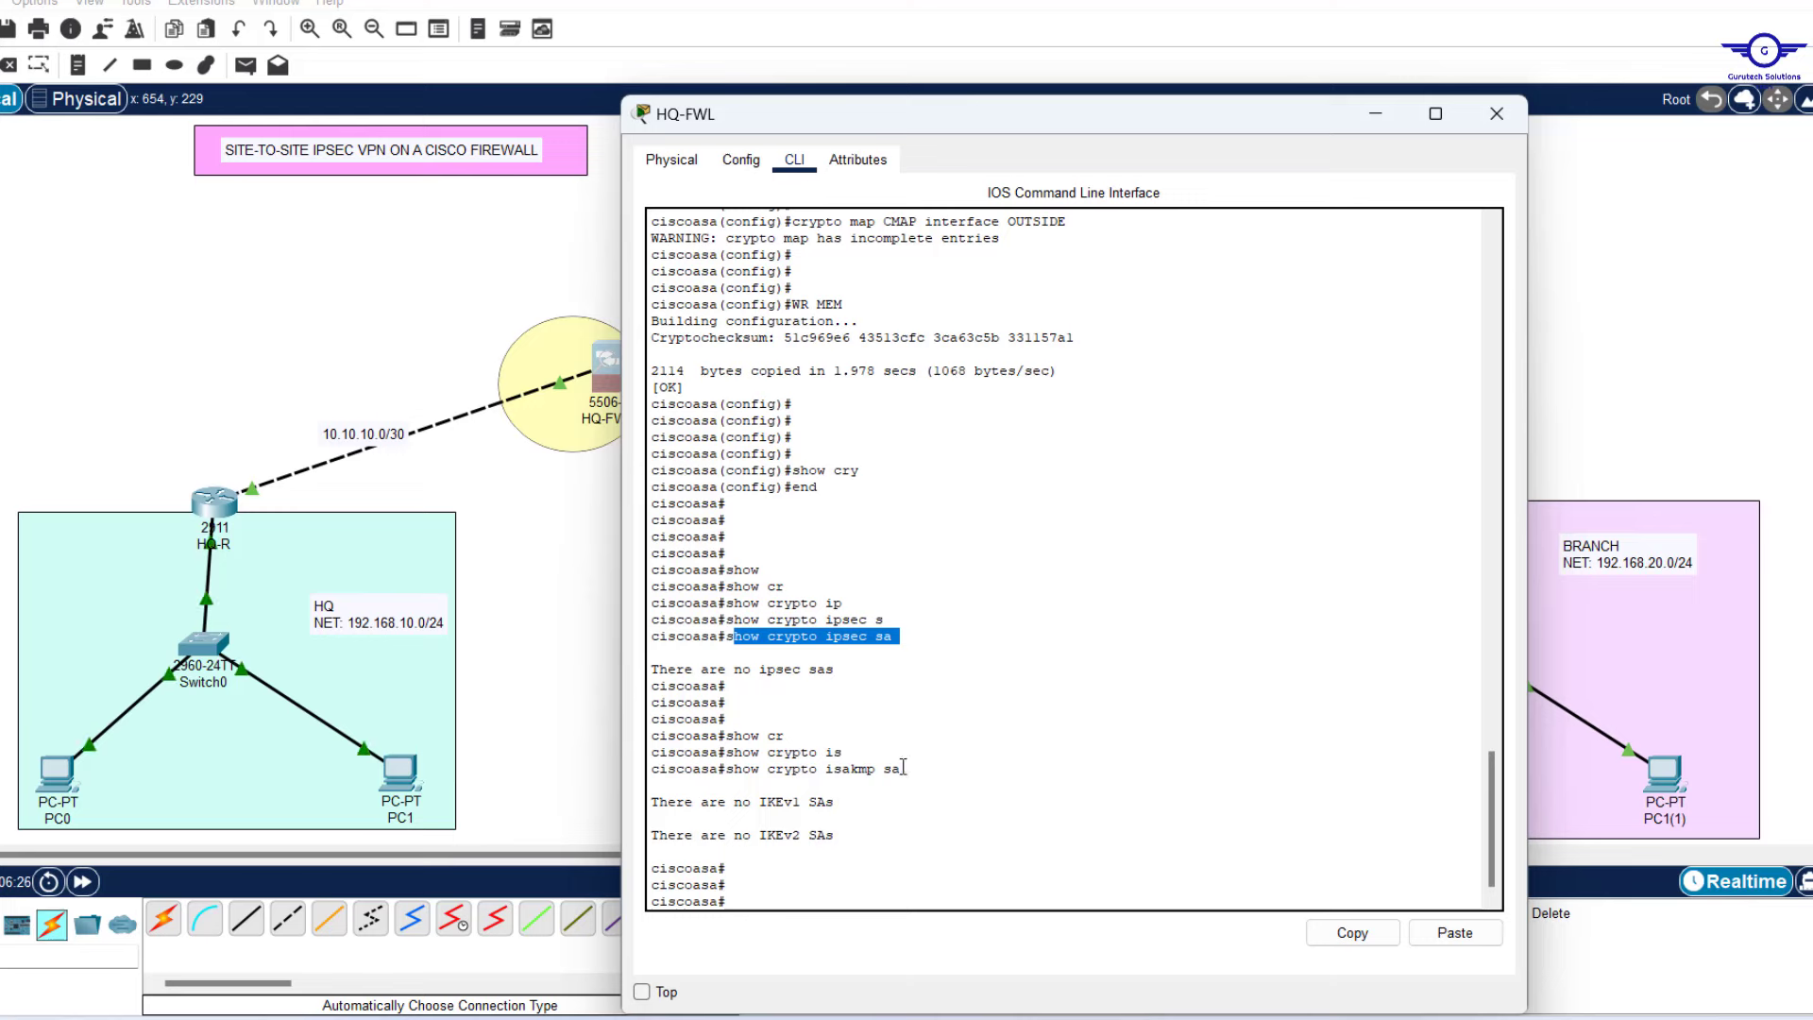
{"action": "key", "text": "Up"}
{"action": "key", "text": "Up"}
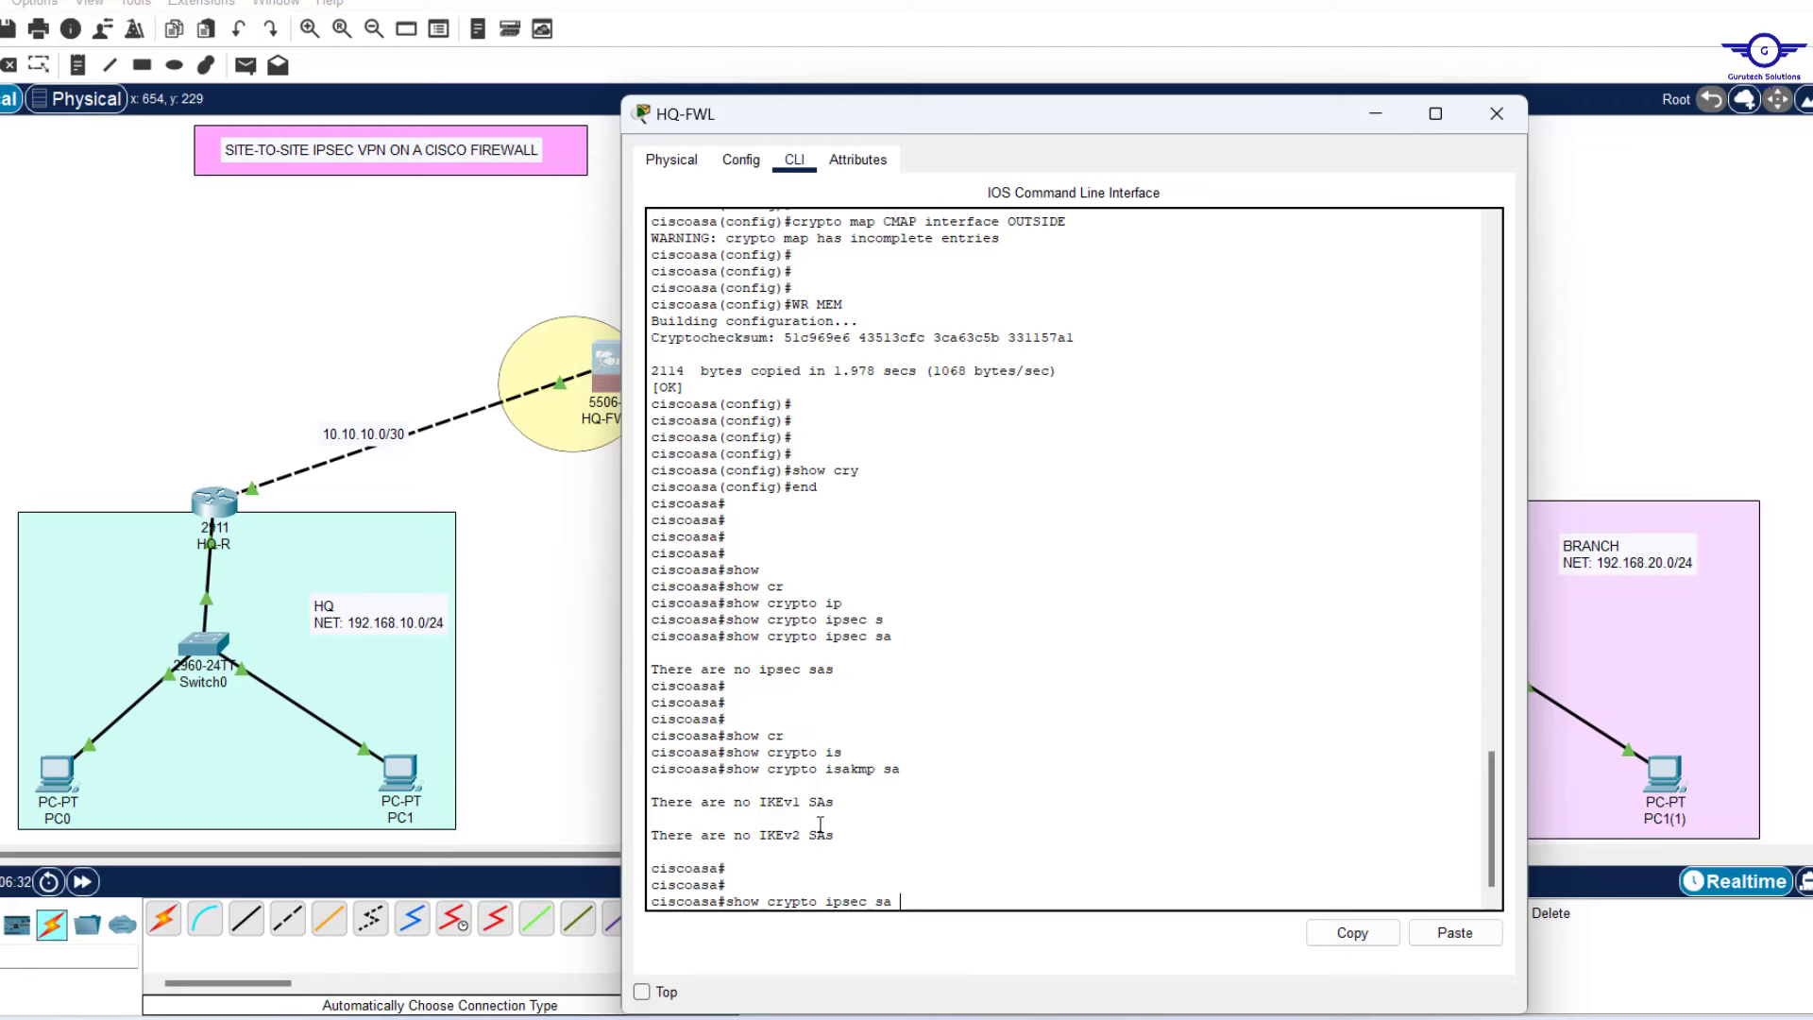
{"action": "key", "text": "Return"}
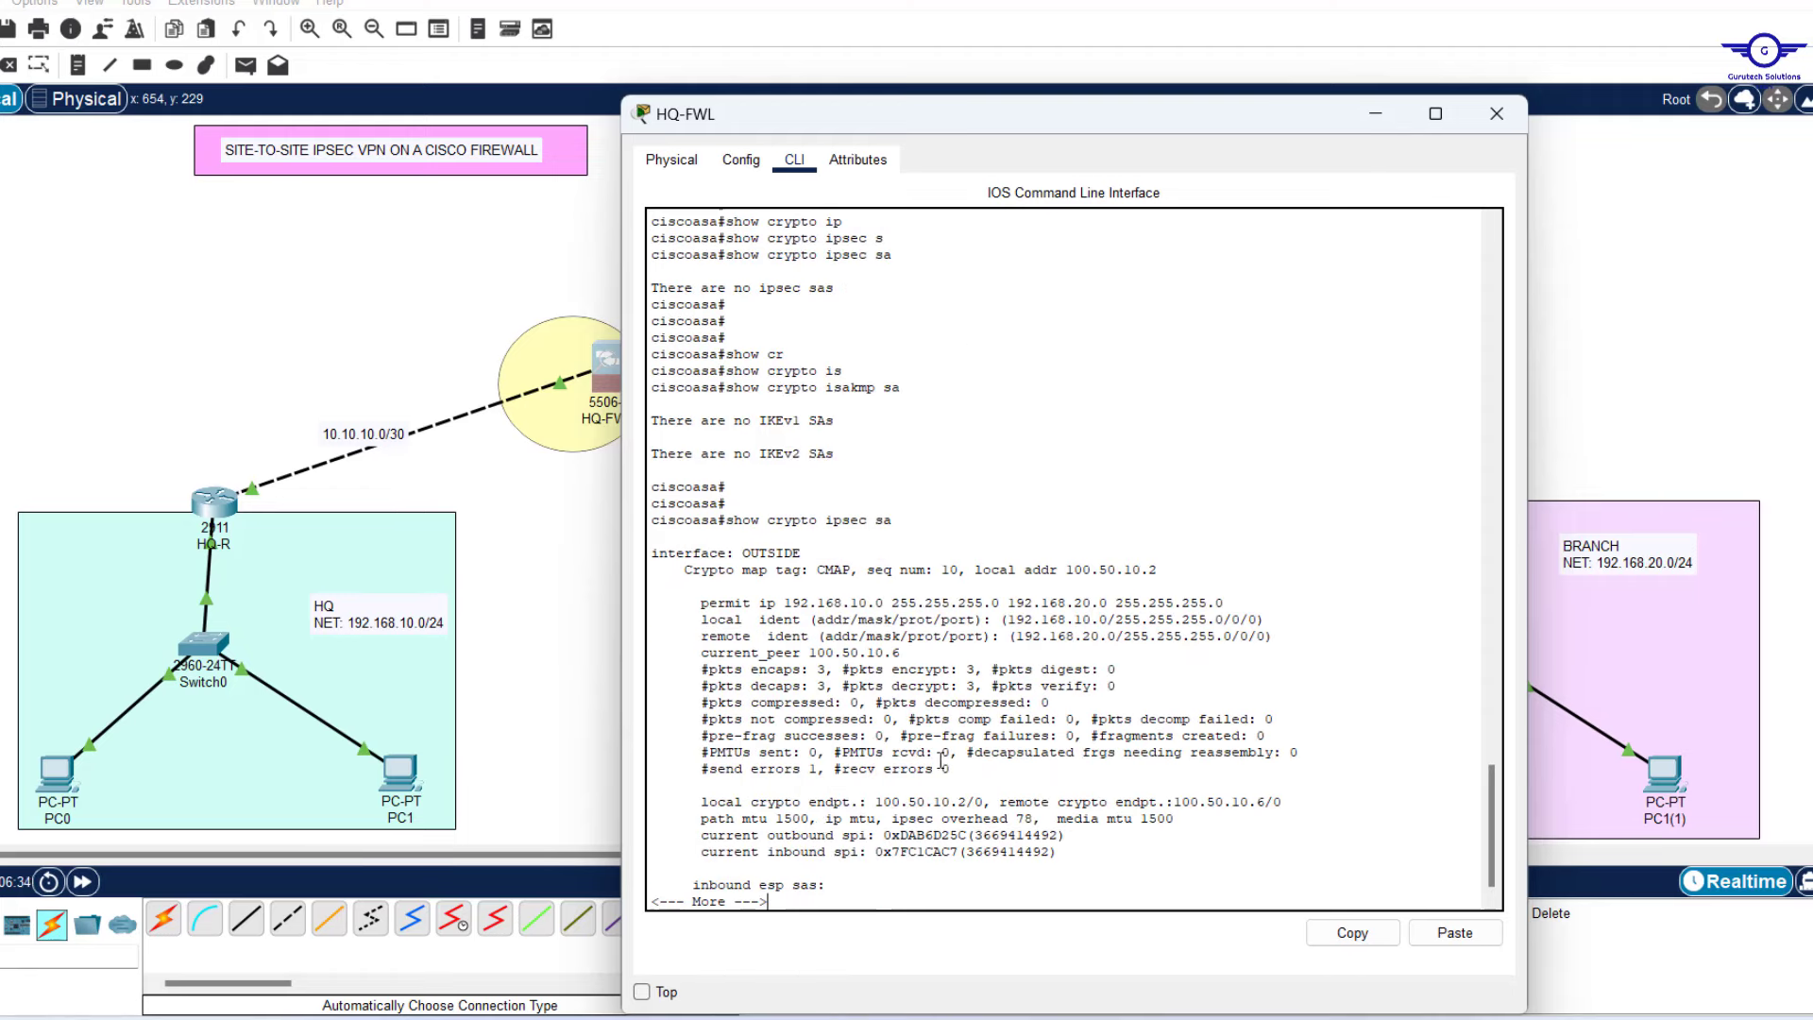
{"action": "left_click_drag", "start_coordinate": [810, 669], "coordinate": [827, 672]}
{"action": "left_click_drag", "start_coordinate": [991, 672], "coordinate": [952, 672]}
Ping 192.168.20.20 again from PC0's Command Prompt.
{"action": "mouse_move", "coordinate": [1236, 1018]}
{"action": "left_click", "coordinate": [1517, 941]}
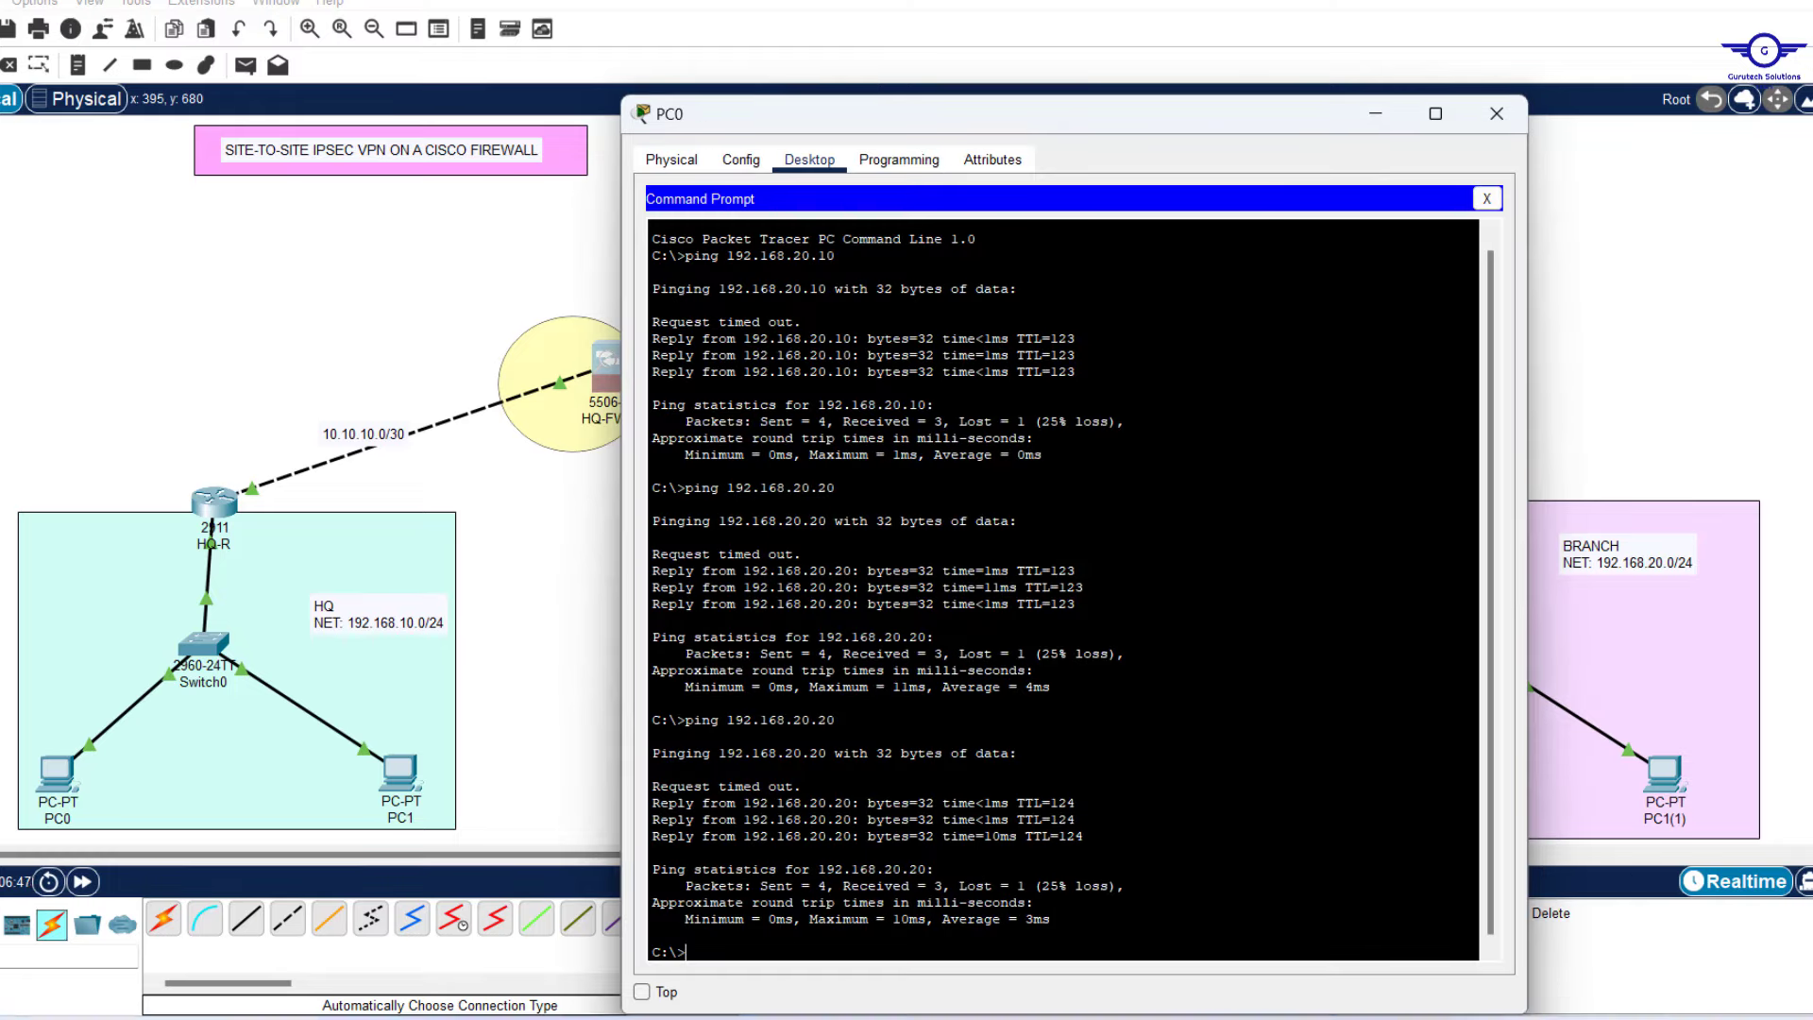
{"action": "key", "text": "Up"}
{"action": "key", "text": "Return"}
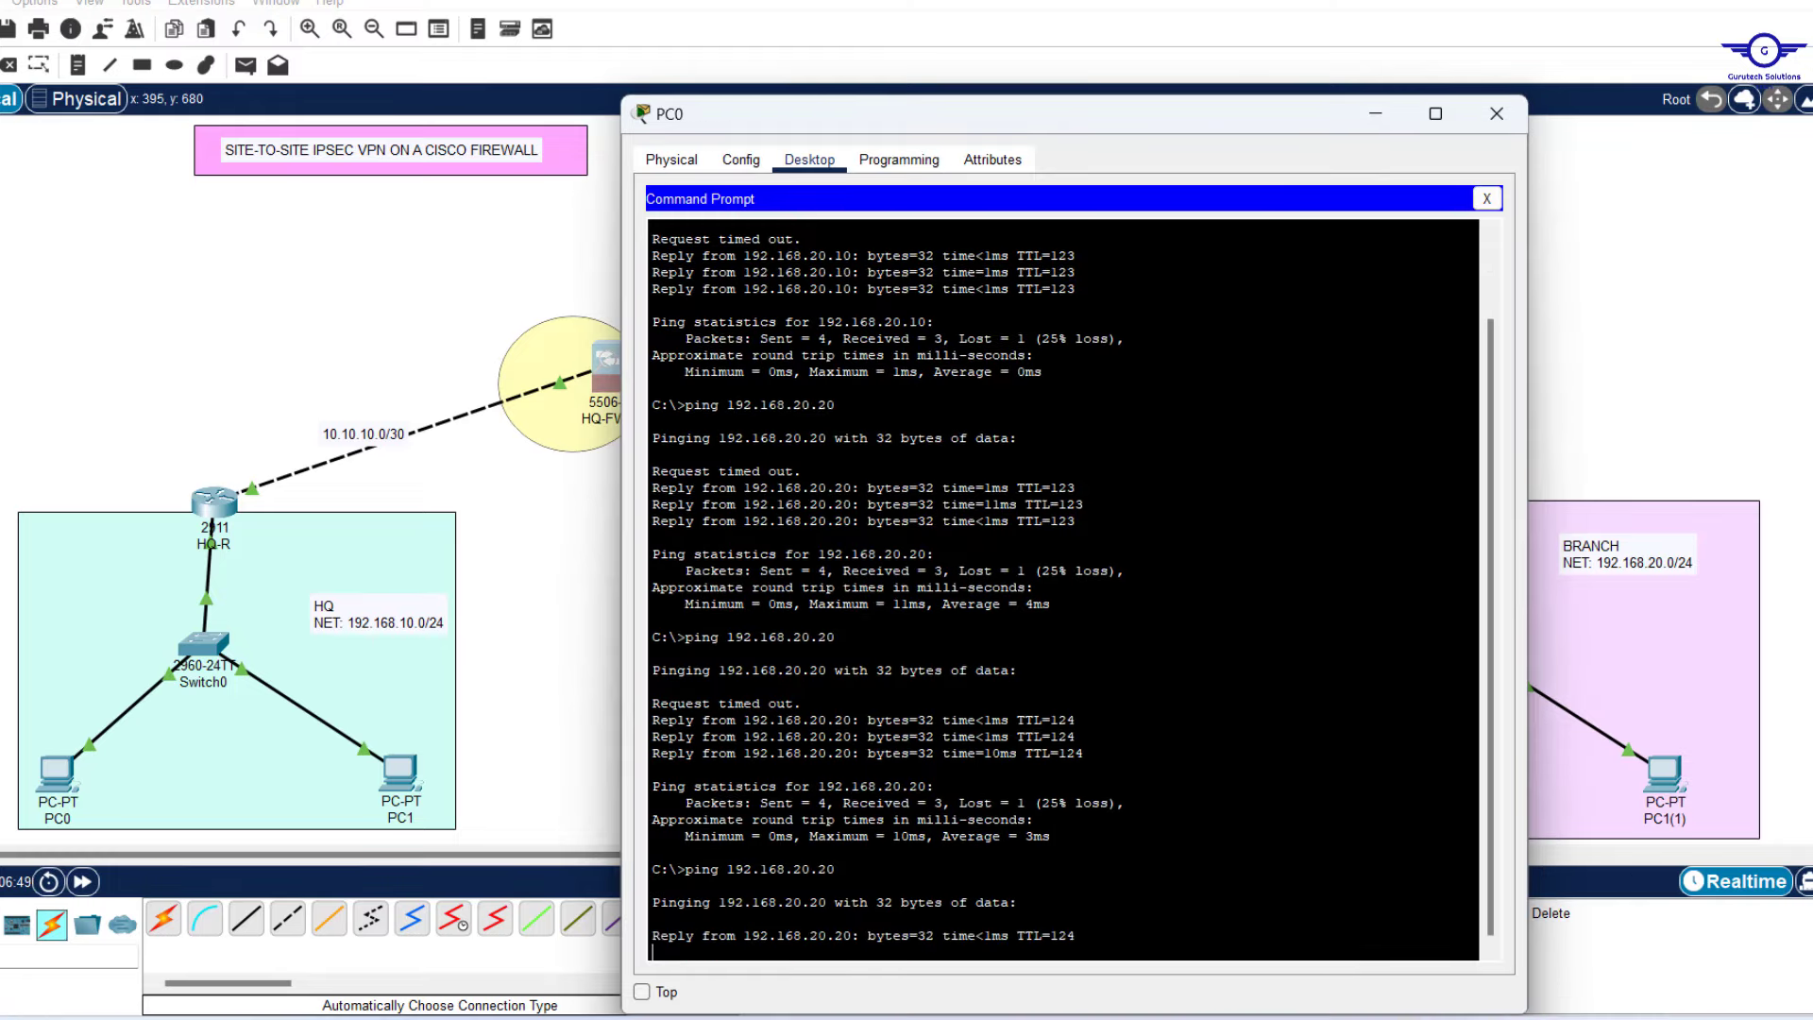
{"action": "left_click", "coordinate": [1376, 114]}
Rerun 'show crypto ipsec sa' on HQ-FWL, confirming the encapsulated packet count rose to 7.
{"action": "left_click", "coordinate": [919, 792]}
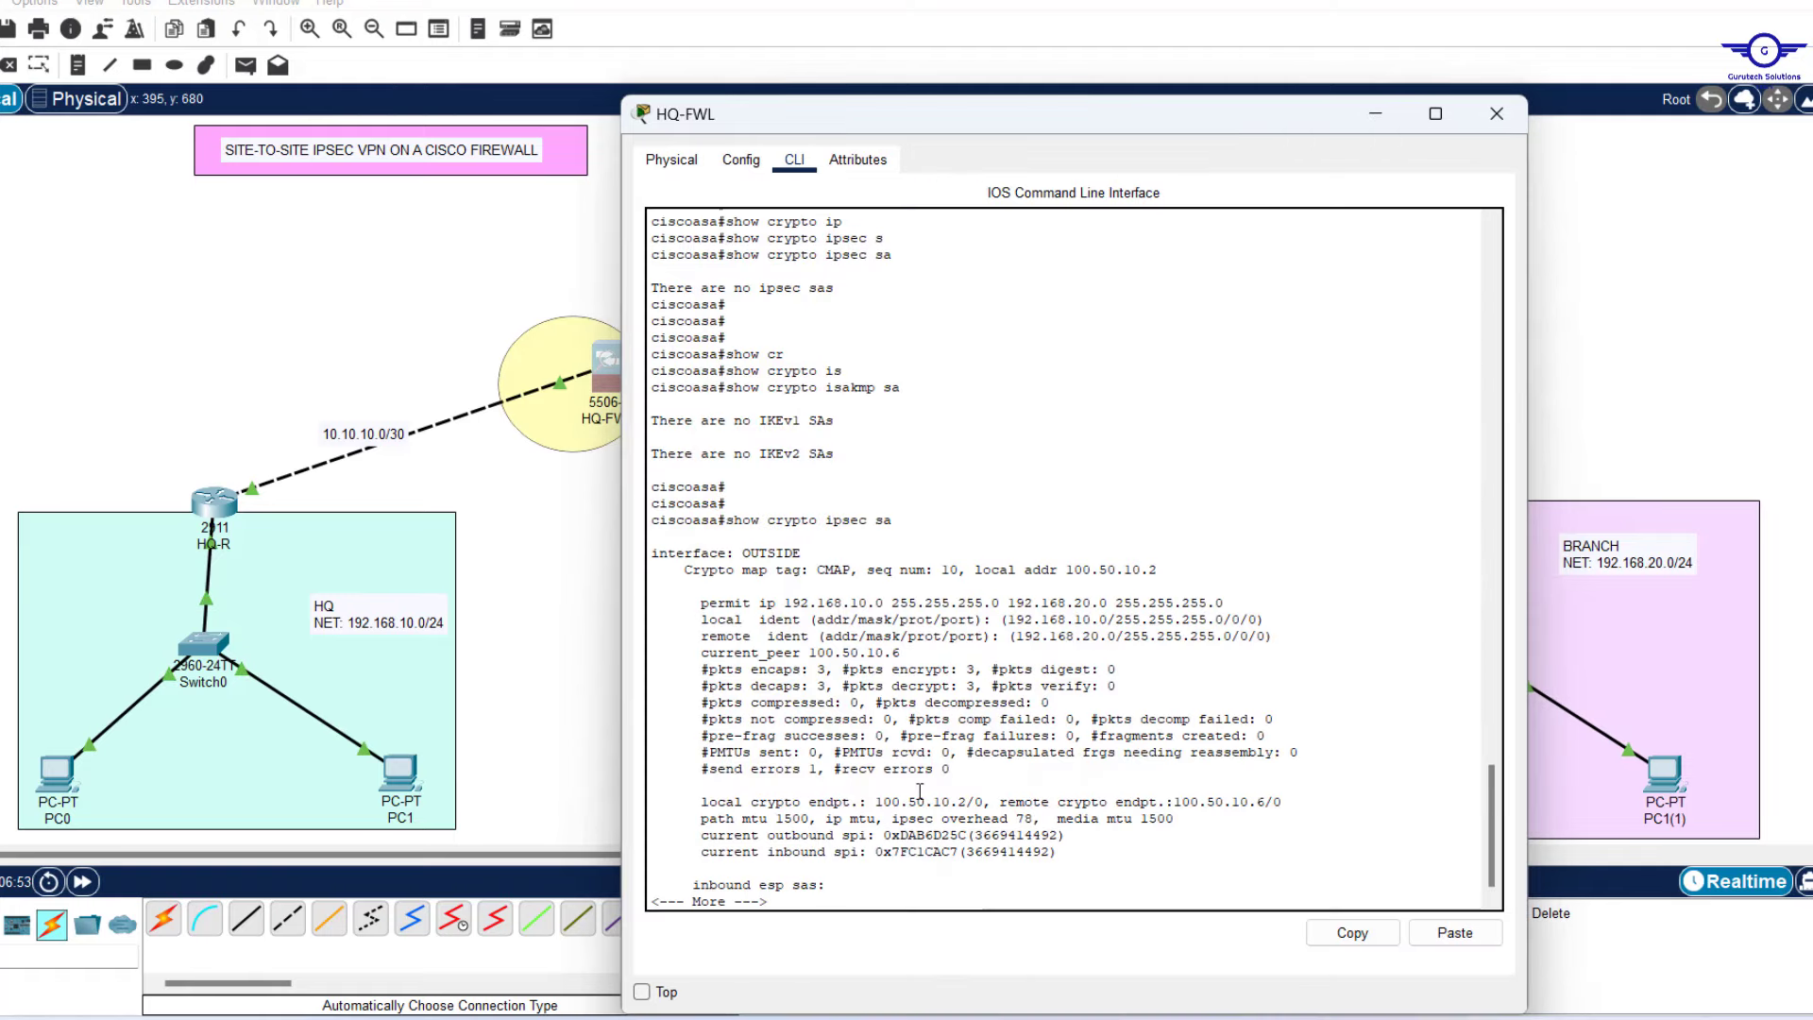
{"action": "key", "text": "q"}
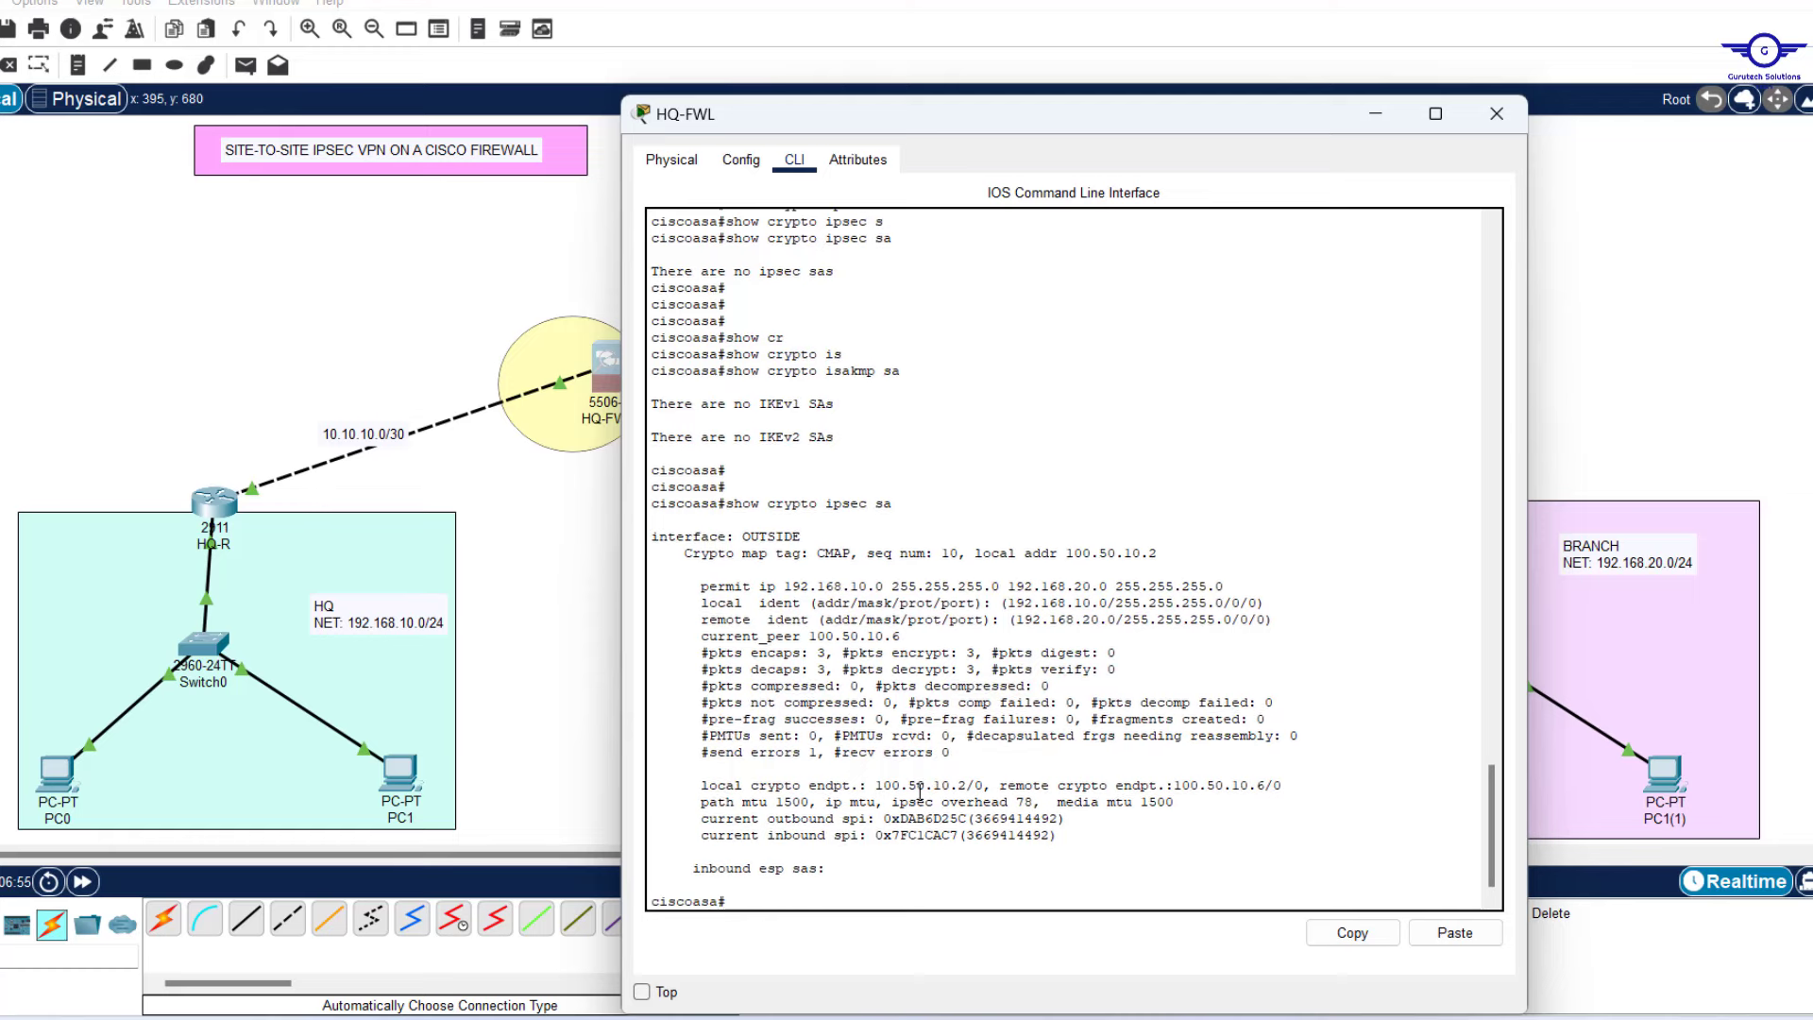
{"action": "key", "text": "Up"}
{"action": "key", "text": "Return"}
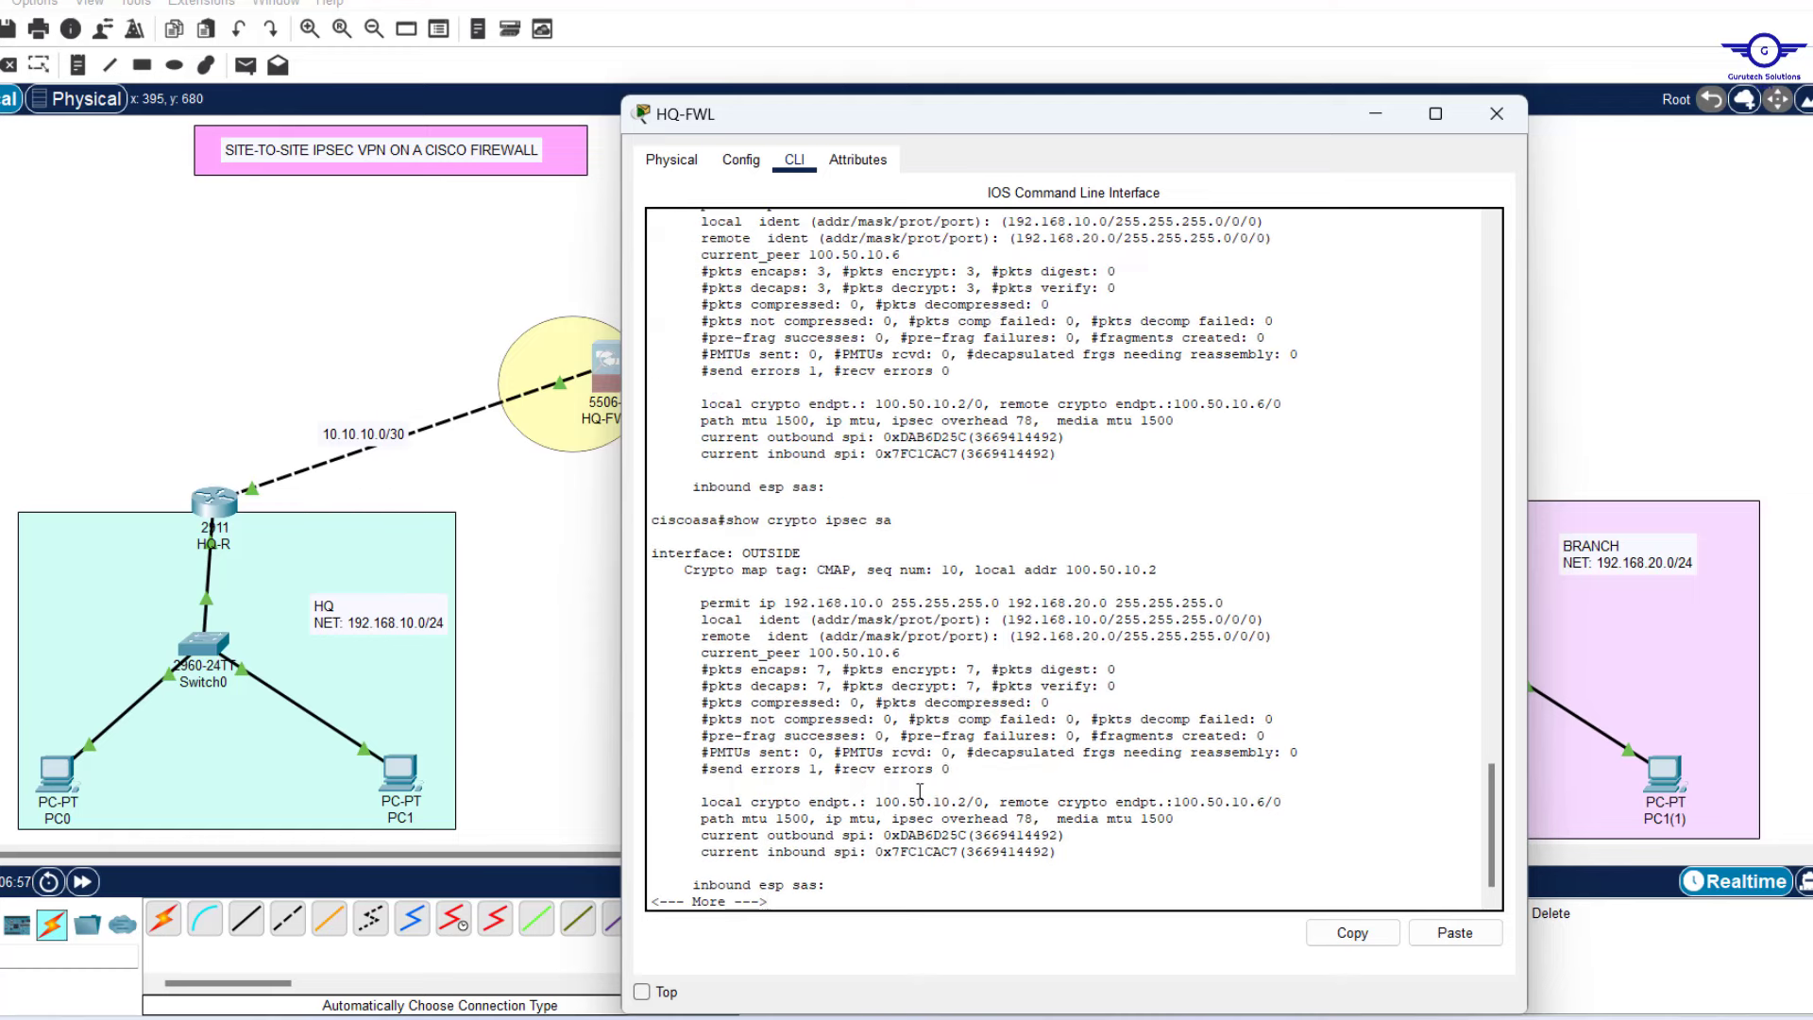
{"action": "left_click_drag", "start_coordinate": [809, 669], "coordinate": [837, 669]}
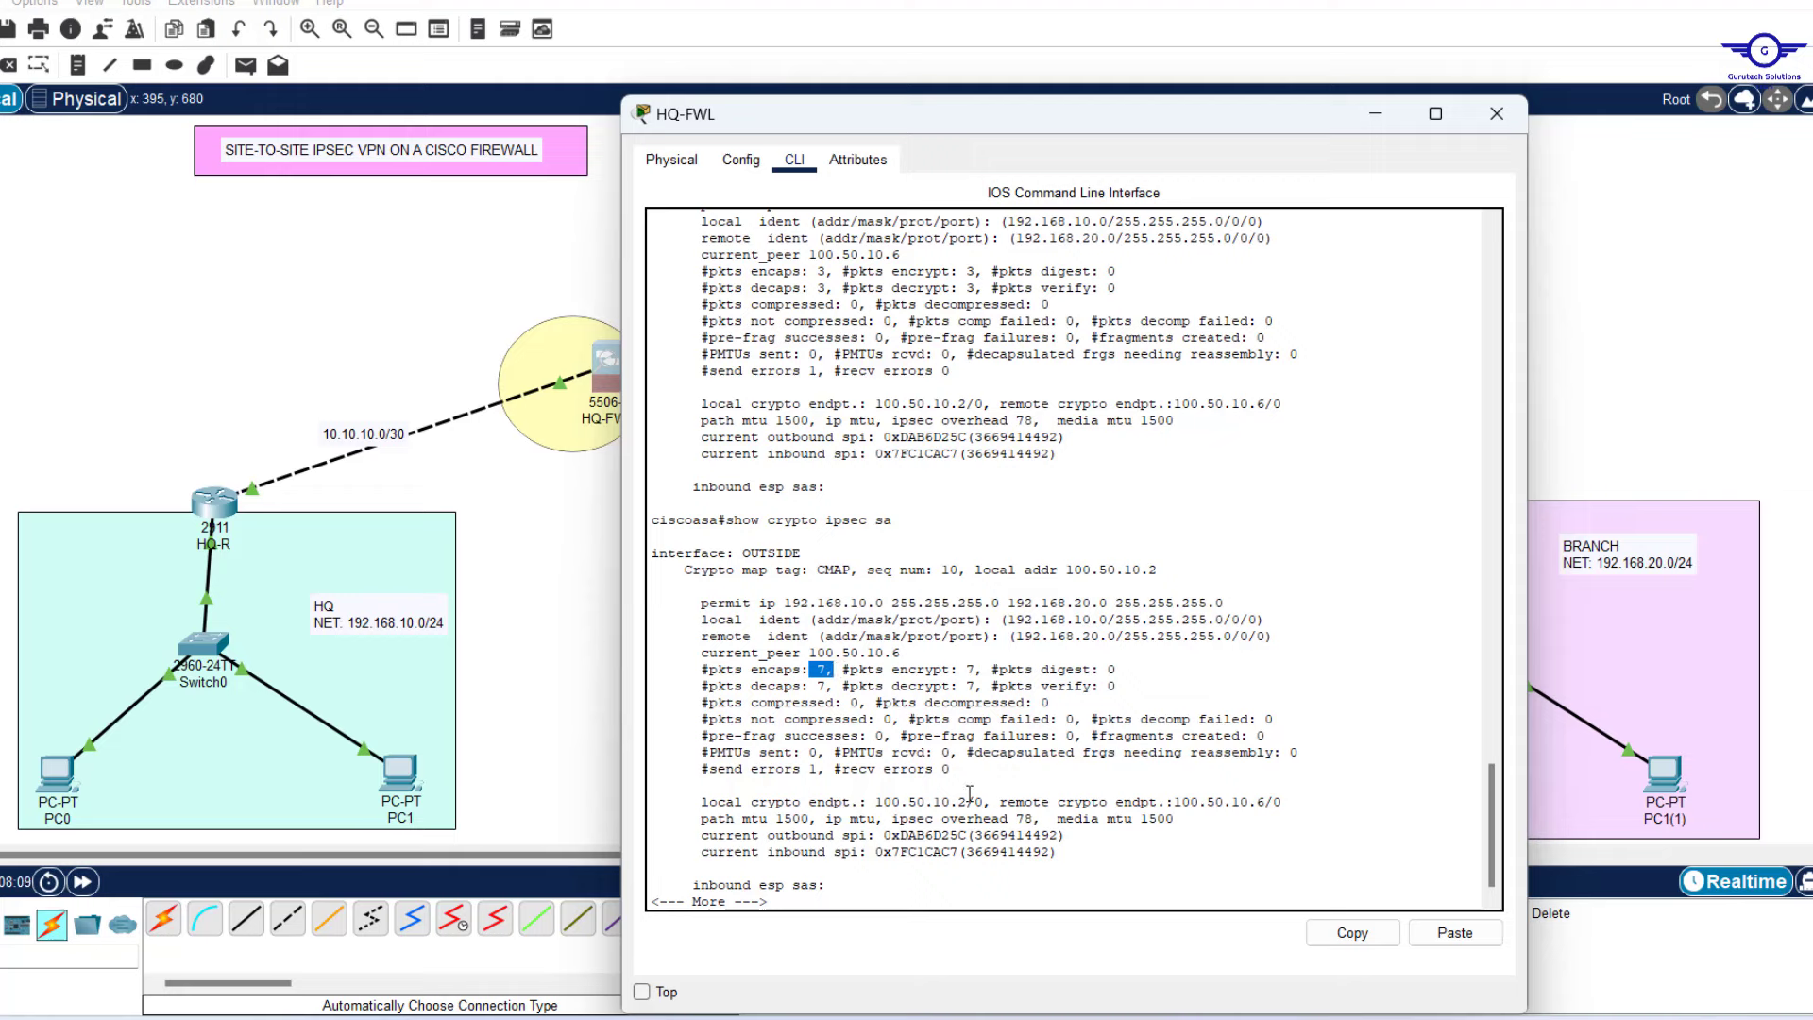
{"action": "key", "text": "Return"}
{"action": "key", "text": "Return"}
{"action": "key", "text": "Return"}
{"action": "key", "text": "Return"}
{"action": "key", "text": "Return"}
{"action": "key", "text": "Return"}
{"action": "key", "text": "Return"}
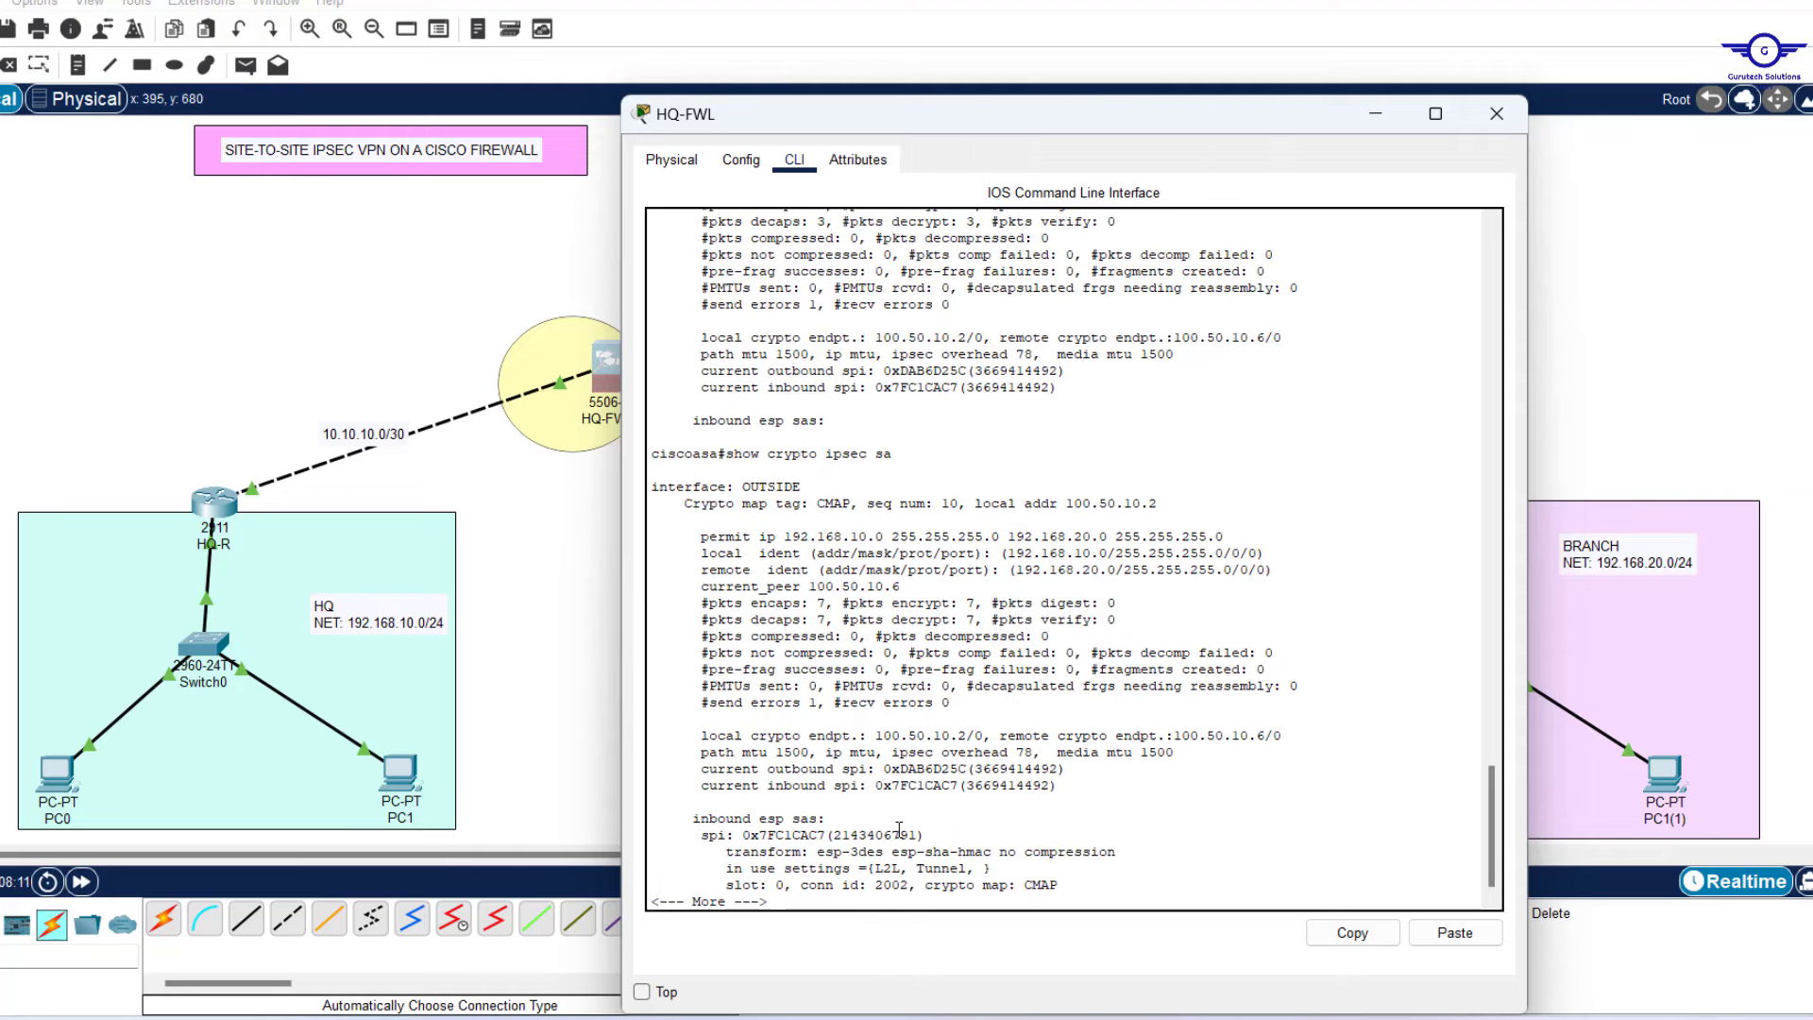
{"action": "key", "text": "Return"}
Run 'show crypto isakmp sa' on HQ-FWL, confirming an IKEv1 SA to peer 100.50.10.6 as Initiator.
{"action": "type", "text": "s"}
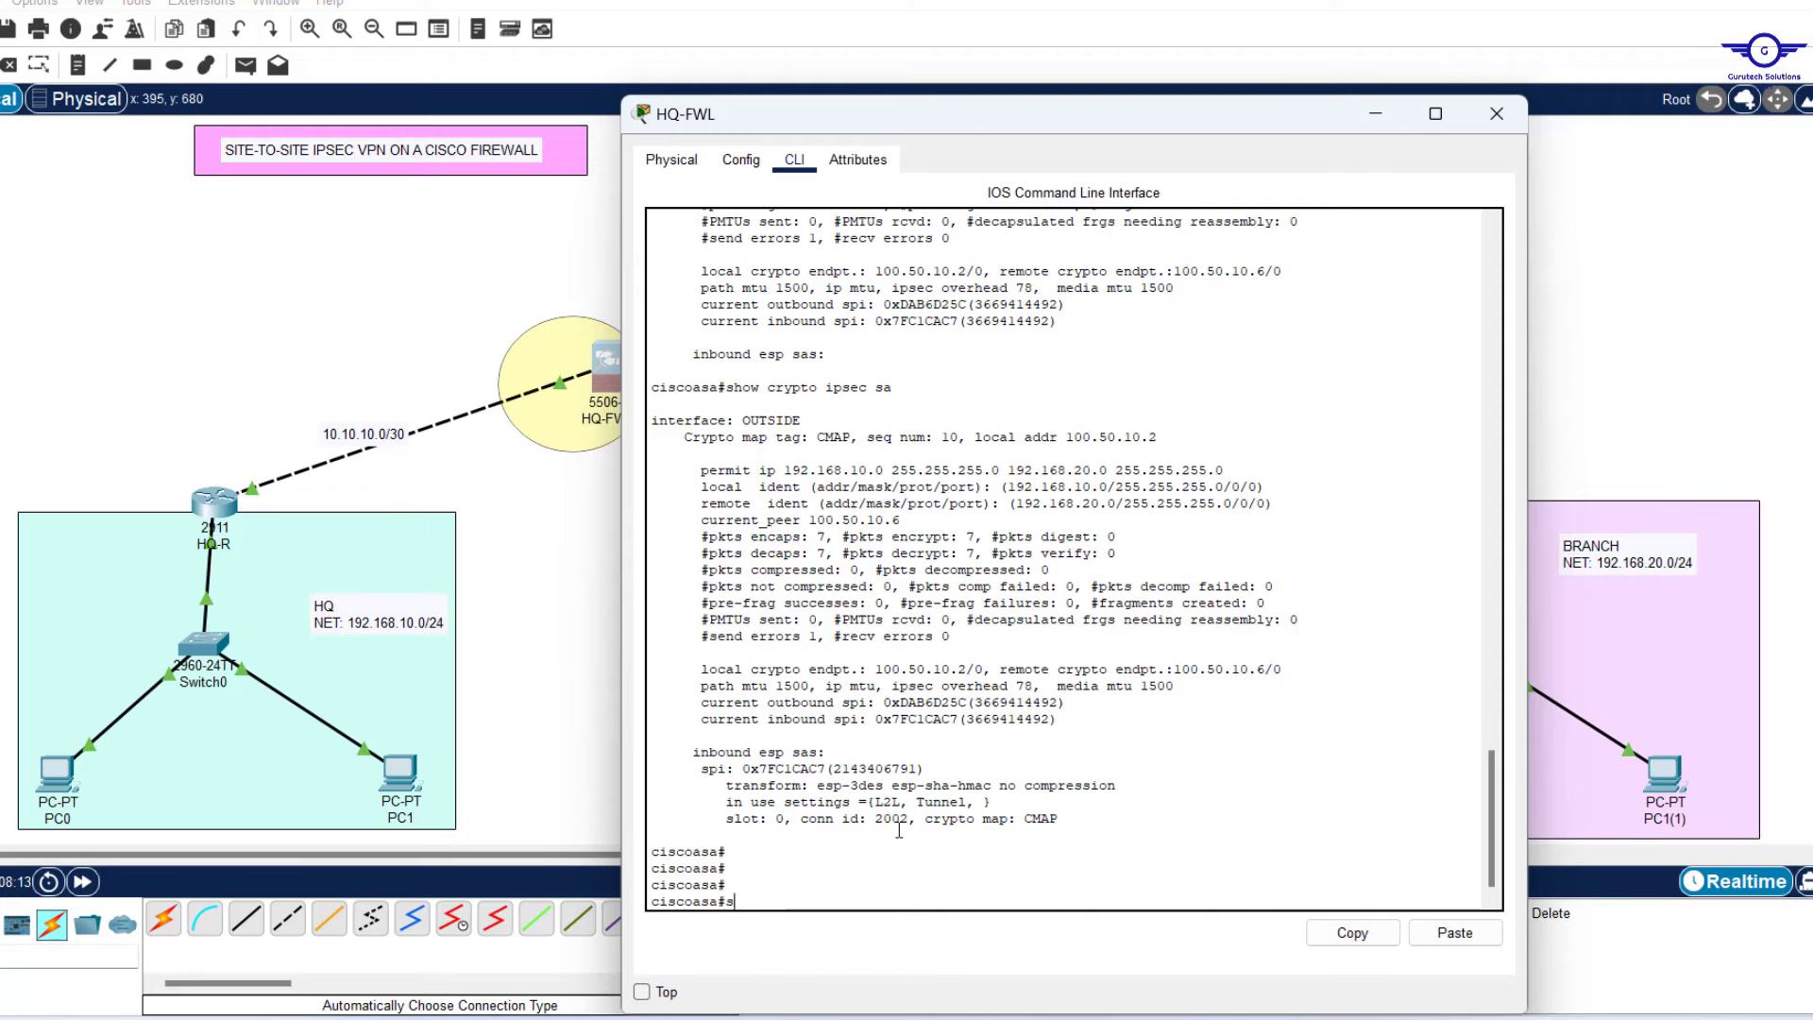
{"action": "type", "text": "how cr"}
{"action": "key", "text": "Tab"}
{"action": "type", "text": "is"}
{"action": "key", "text": "Tab"}
{"action": "type", "text": "s"}
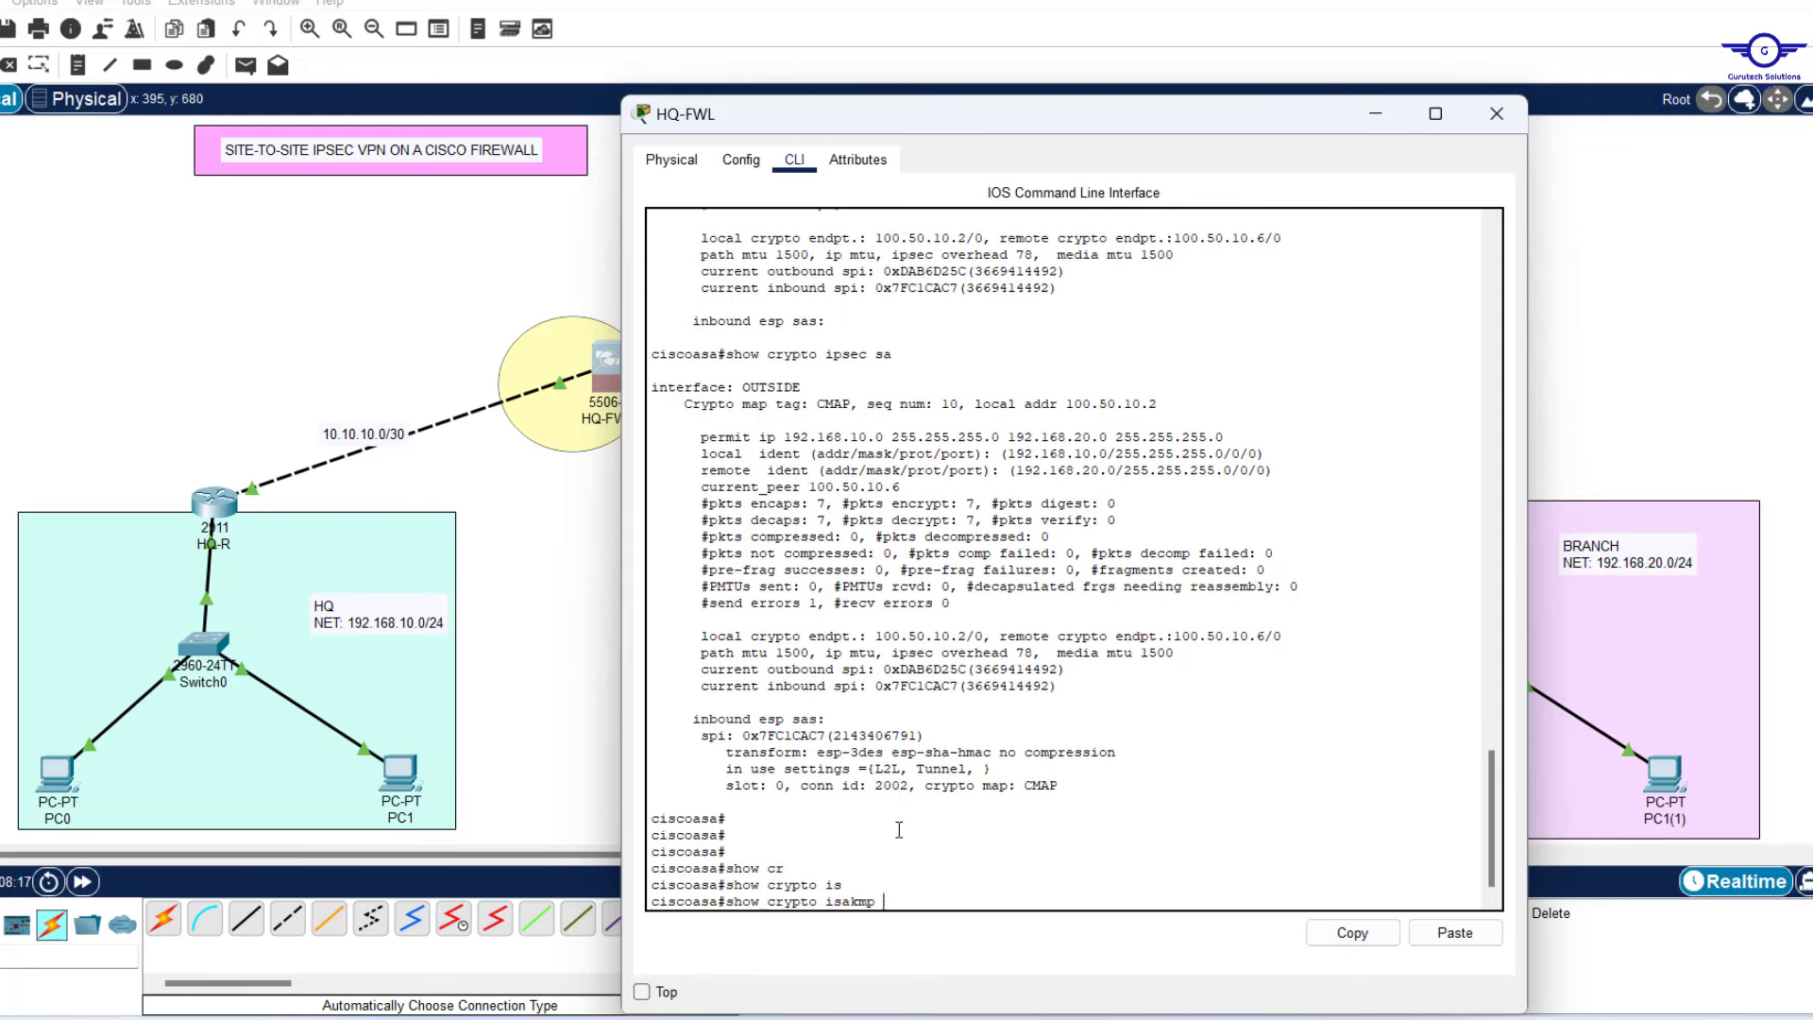
{"action": "key", "text": "Tab"}
{"action": "key", "text": "Return"}
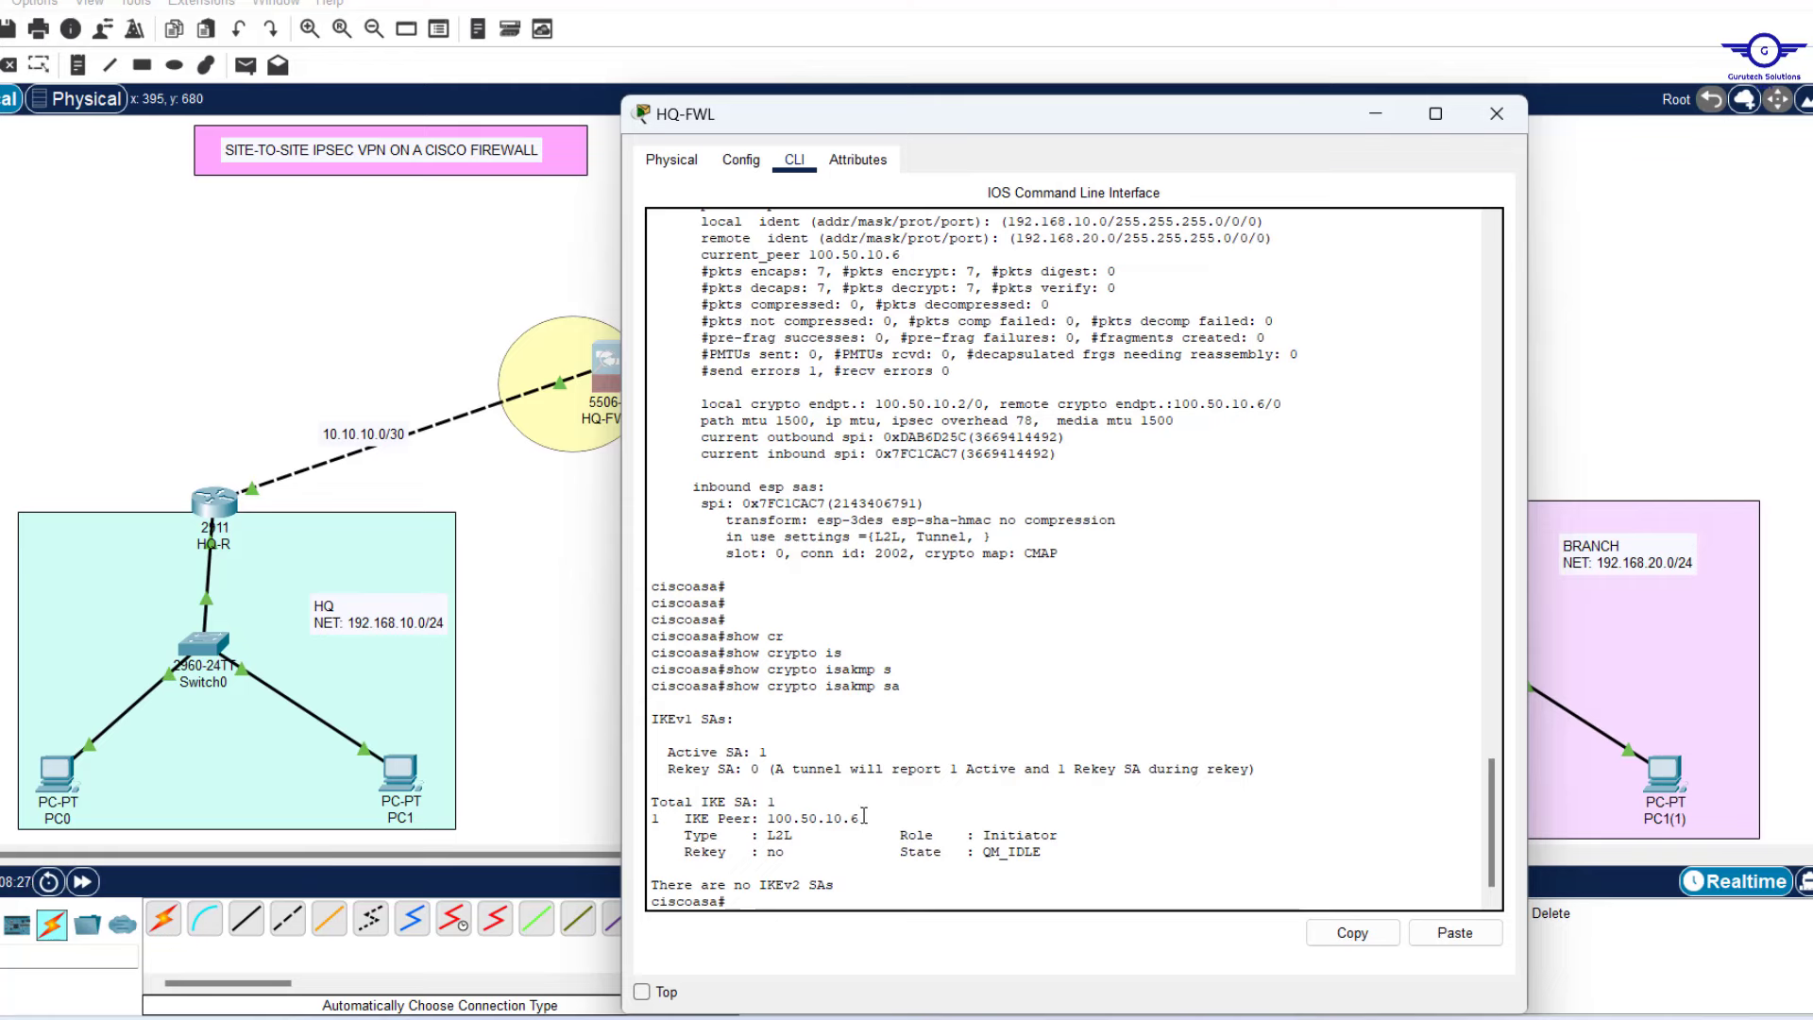
{"action": "left_click_drag", "start_coordinate": [861, 818], "coordinate": [770, 820]}
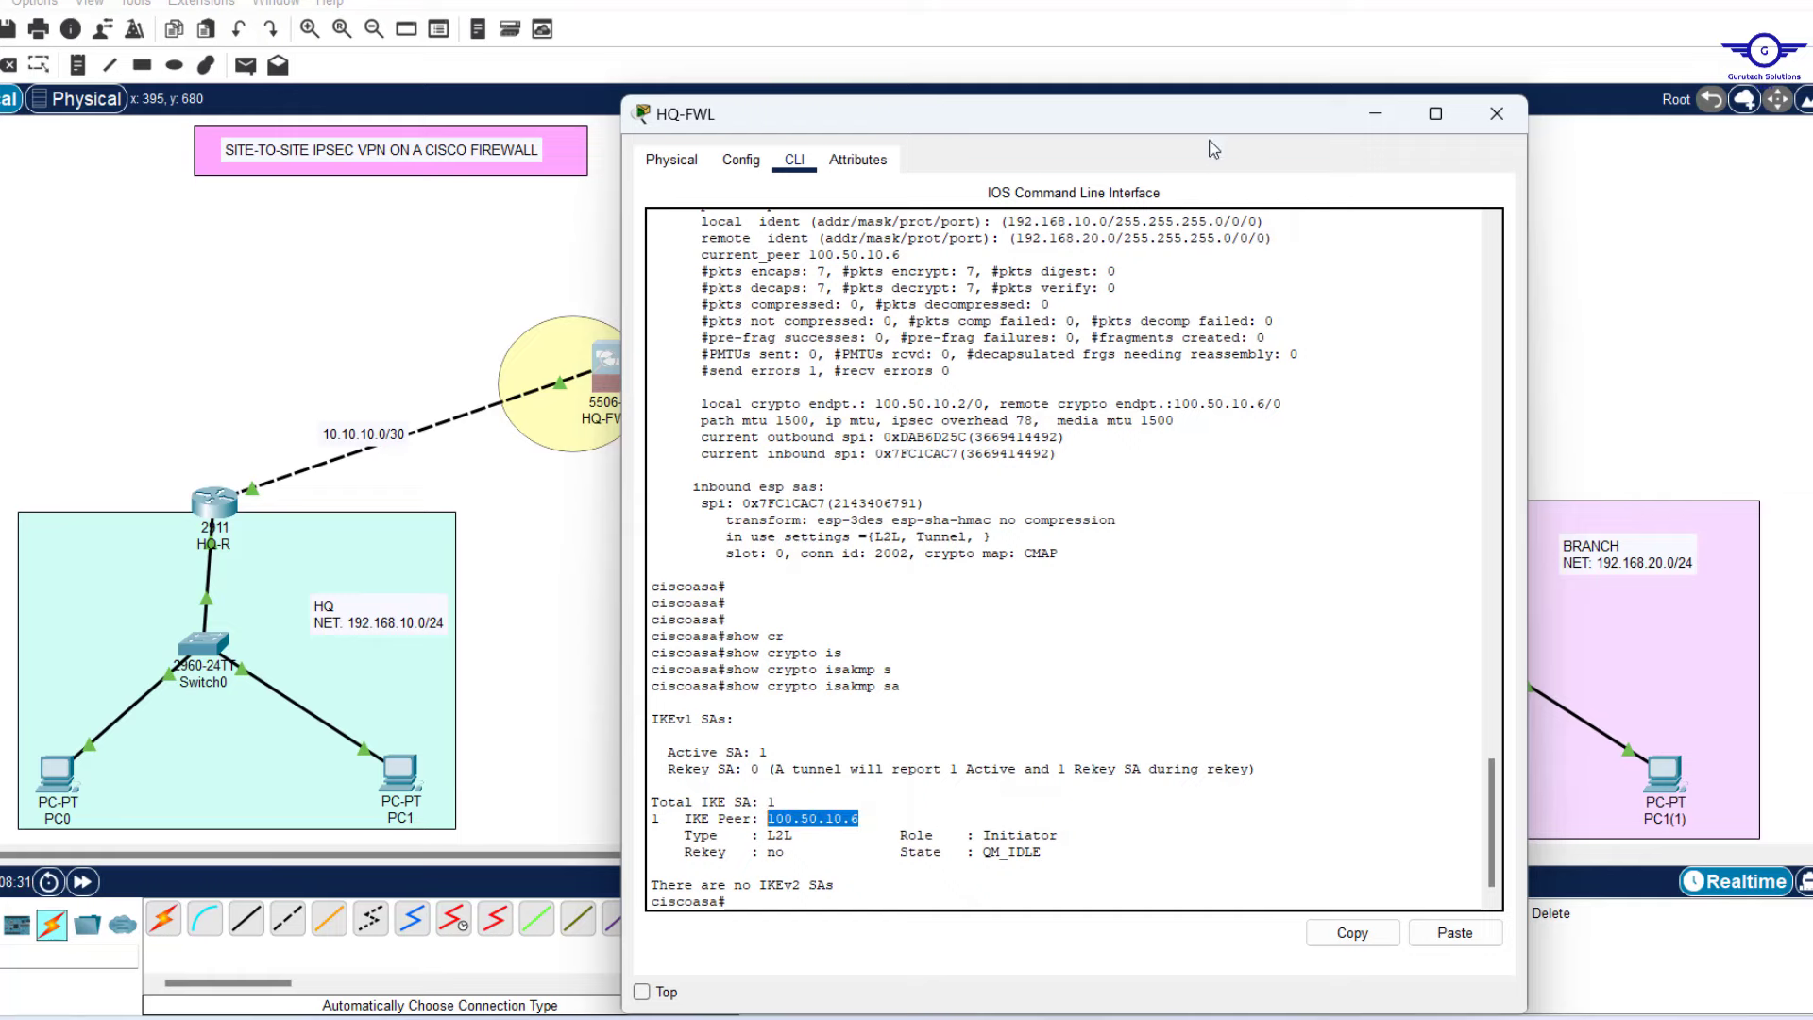
{"action": "left_click_drag", "start_coordinate": [1188, 116], "coordinate": [1096, 178]}
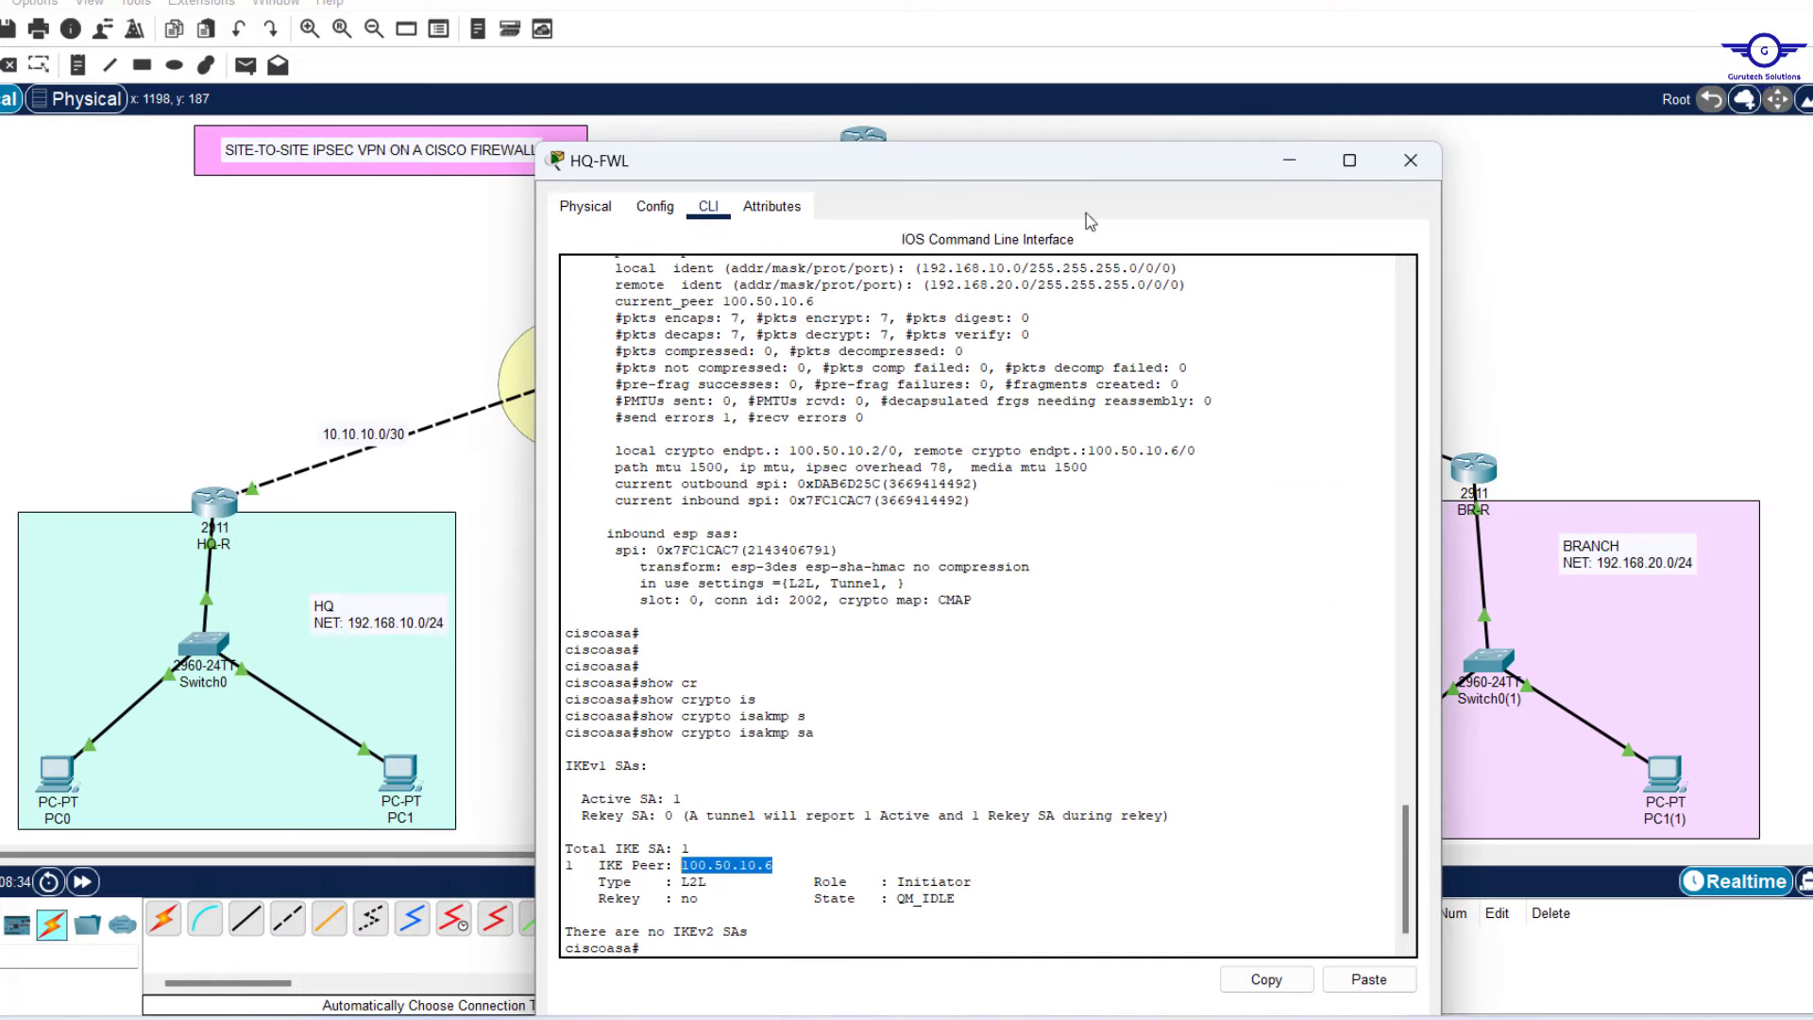
{"action": "left_click_drag", "start_coordinate": [971, 883], "coordinate": [889, 881]}
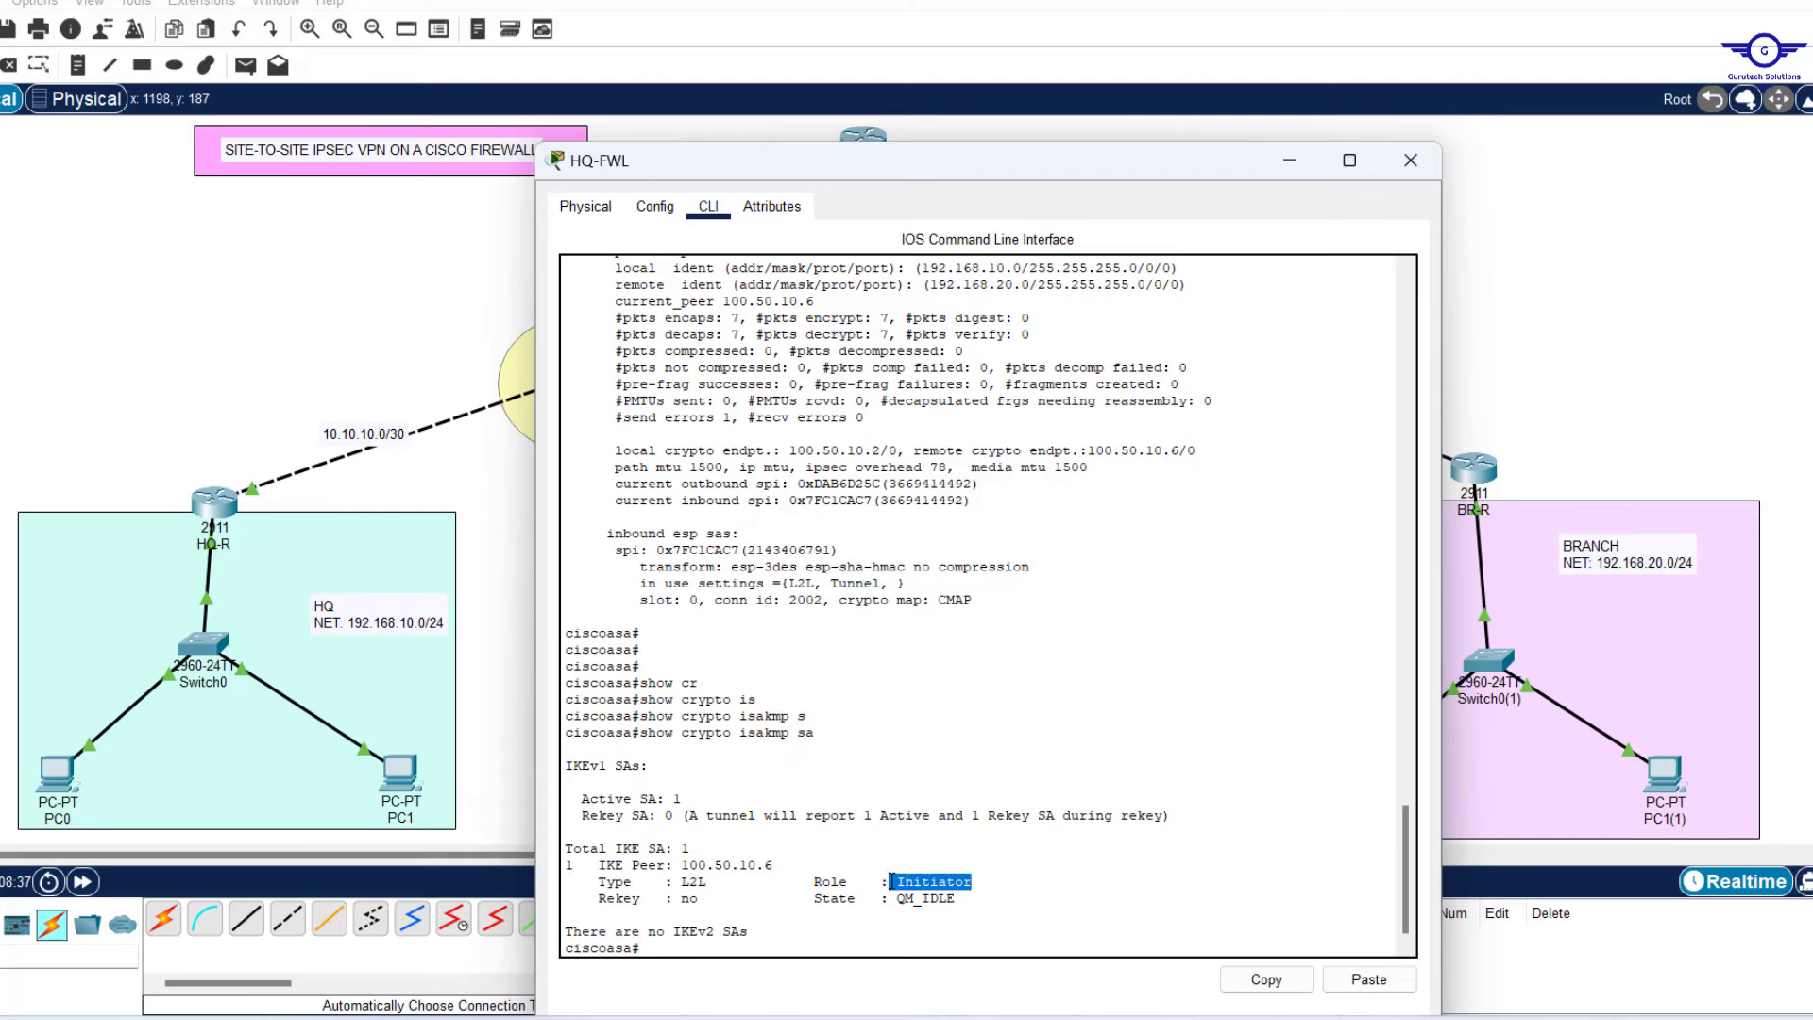
{"action": "left_click", "coordinate": [330, 404]}
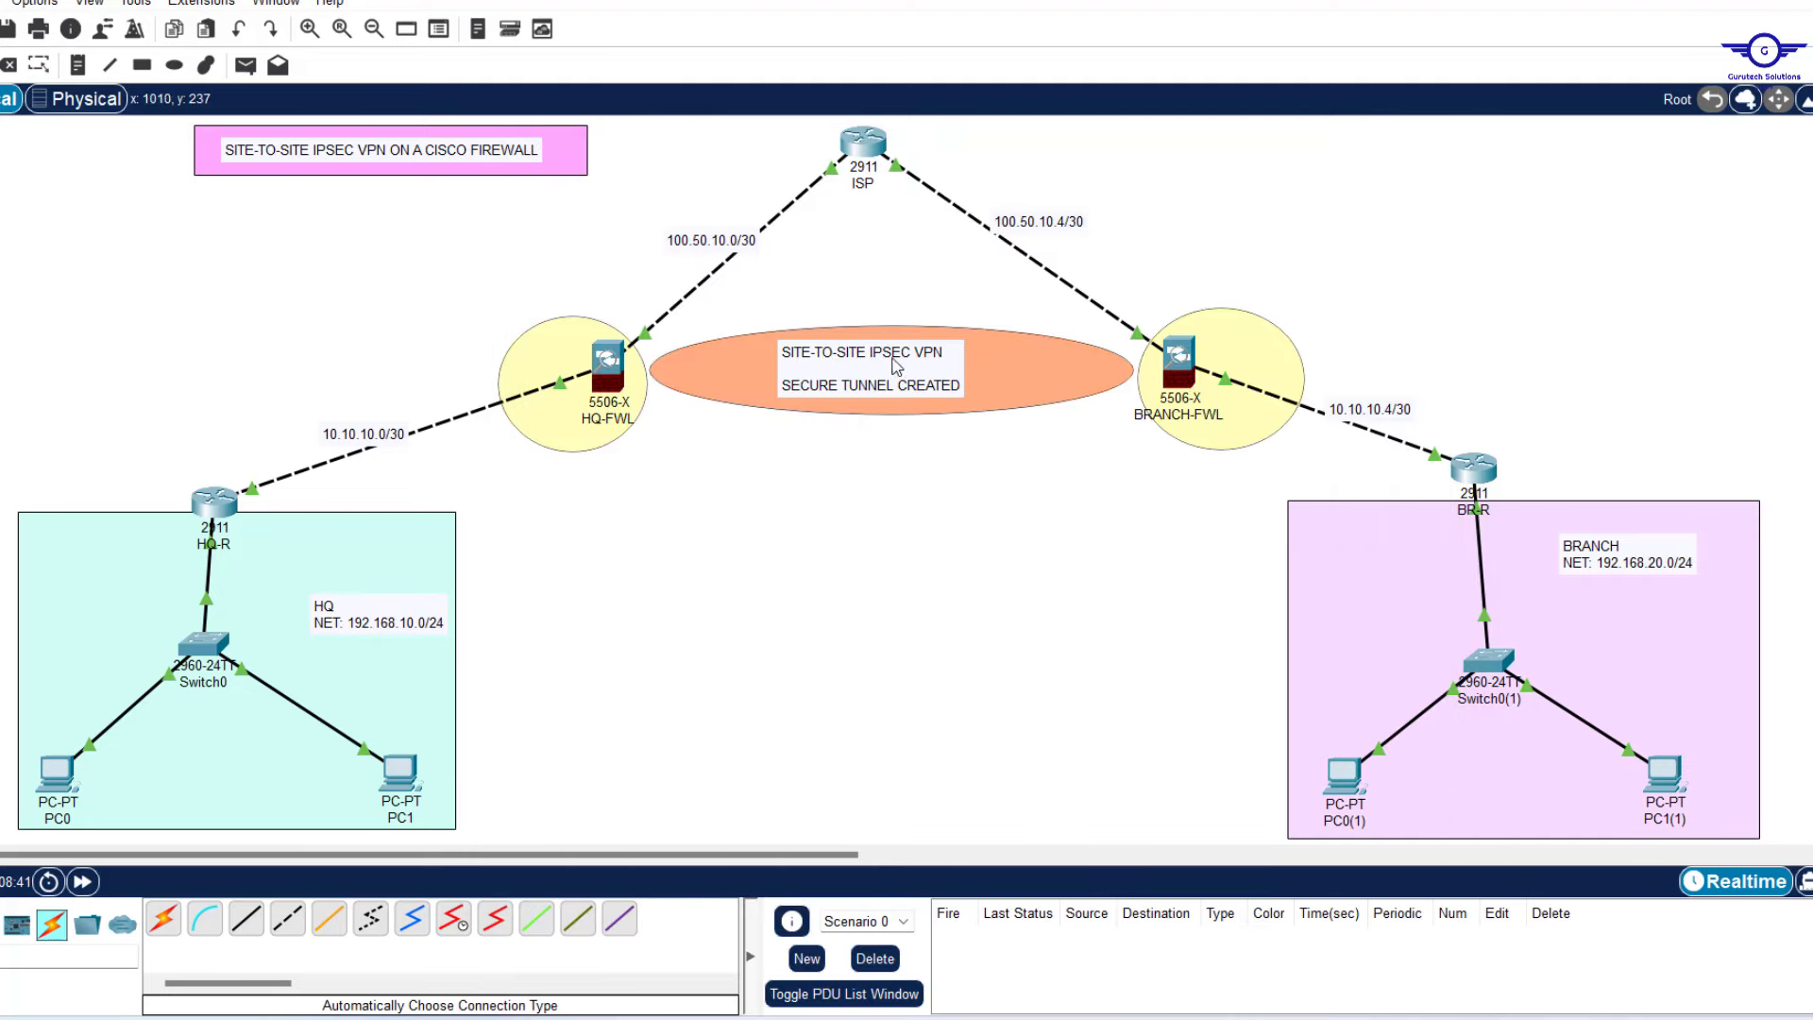
Run 'show crypto ipsec sa' on BRANCH-FWL, confirming 7 encapsulated packets.
{"action": "left_click", "coordinate": [1172, 366]}
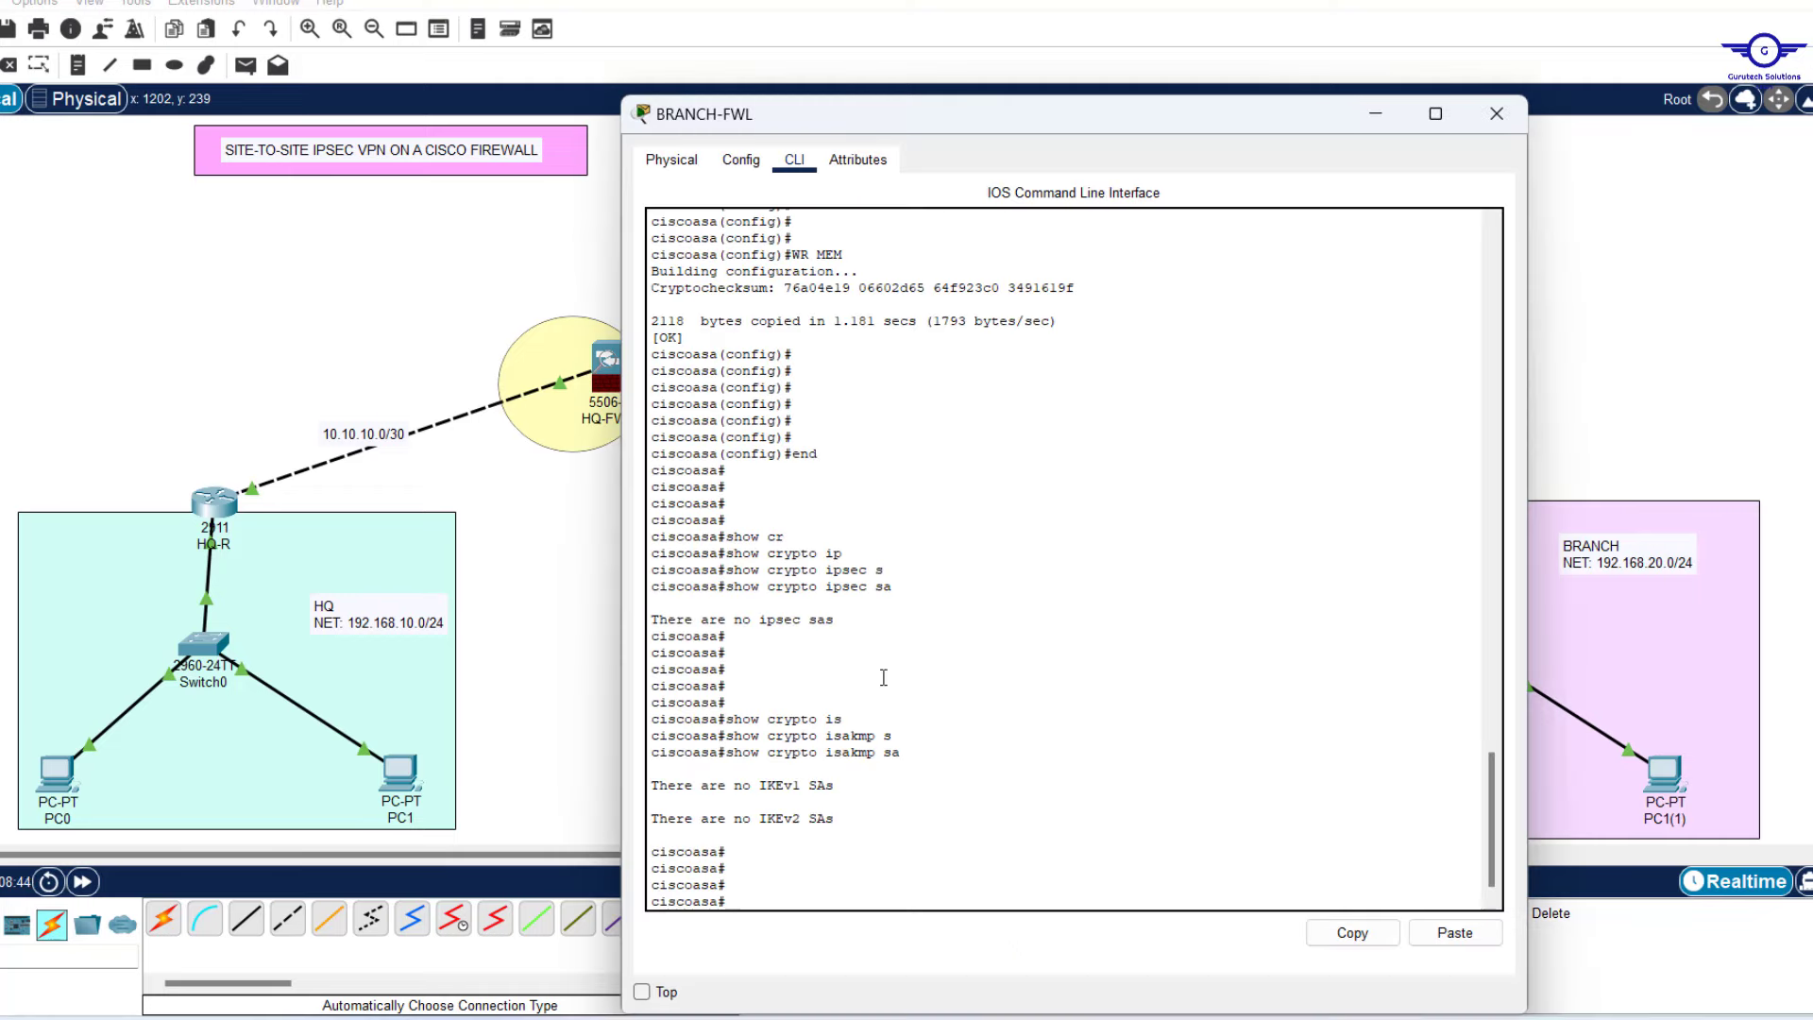
{"action": "key", "text": "Up"}
{"action": "key", "text": "Up"}
{"action": "key", "text": "Return"}
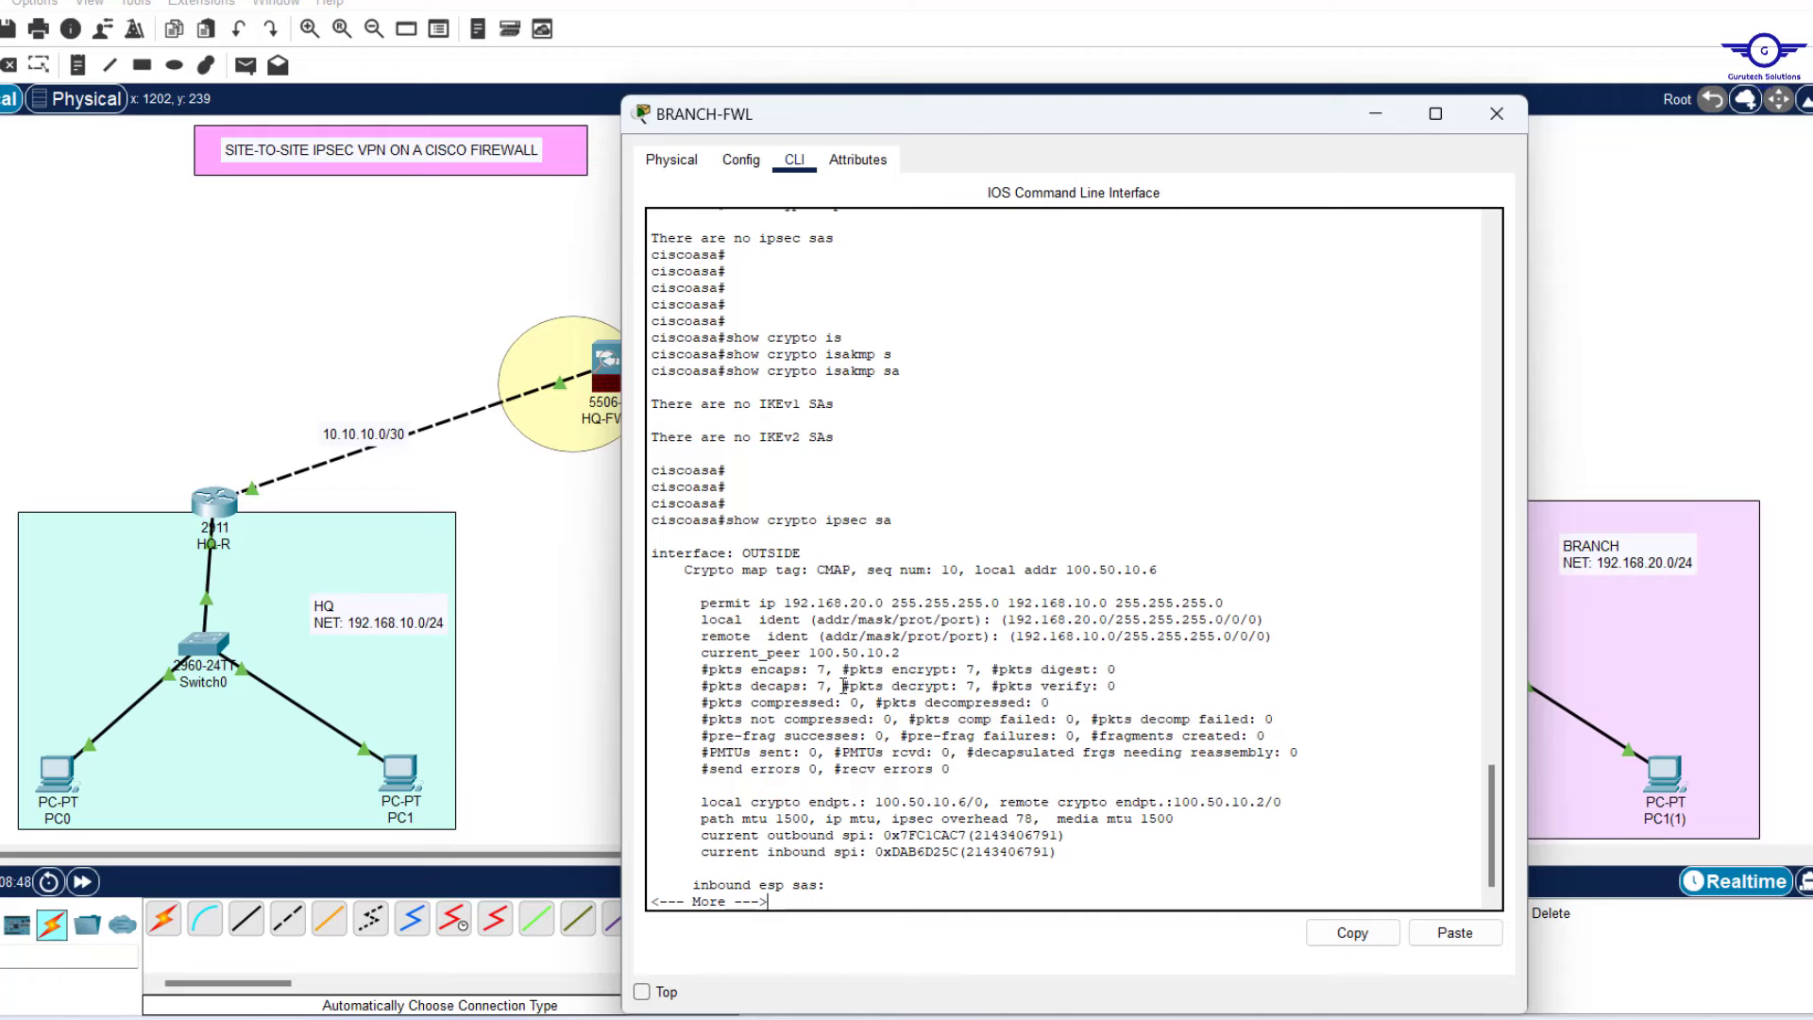
{"action": "left_click_drag", "start_coordinate": [830, 670], "coordinate": [817, 670]}
{"action": "key", "text": "Return"}
{"action": "key", "text": "Return"}
{"action": "key", "text": "Return"}
{"action": "key", "text": "Return"}
{"action": "key", "text": "Return"}
{"action": "key", "text": "Return"}
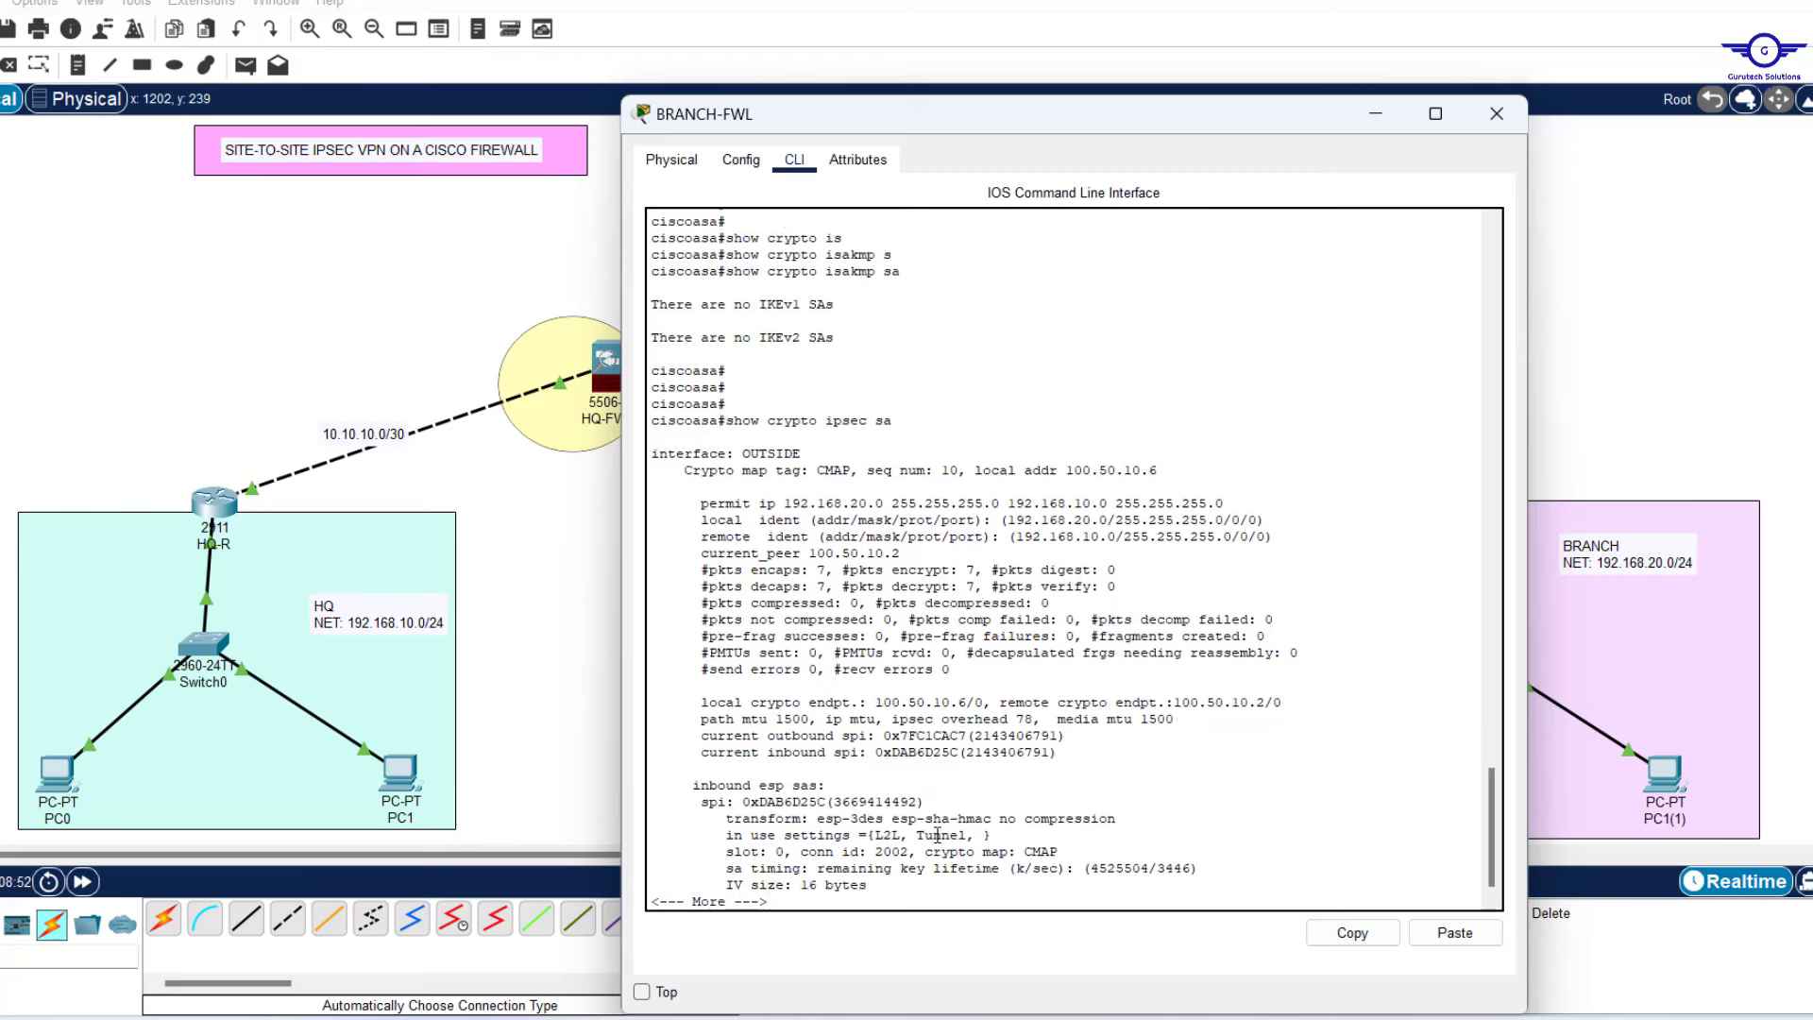
{"action": "type", "text": "j"}
{"action": "key", "text": "Return"}
Run 'show crypto isakmp sa' on BRANCH-FWL, confirming responder role with peer 100.50.10.2.
{"action": "key", "text": "Return"}
{"action": "key", "text": "Return"}
{"action": "key", "text": "Return"}
{"action": "type", "text": "j"}
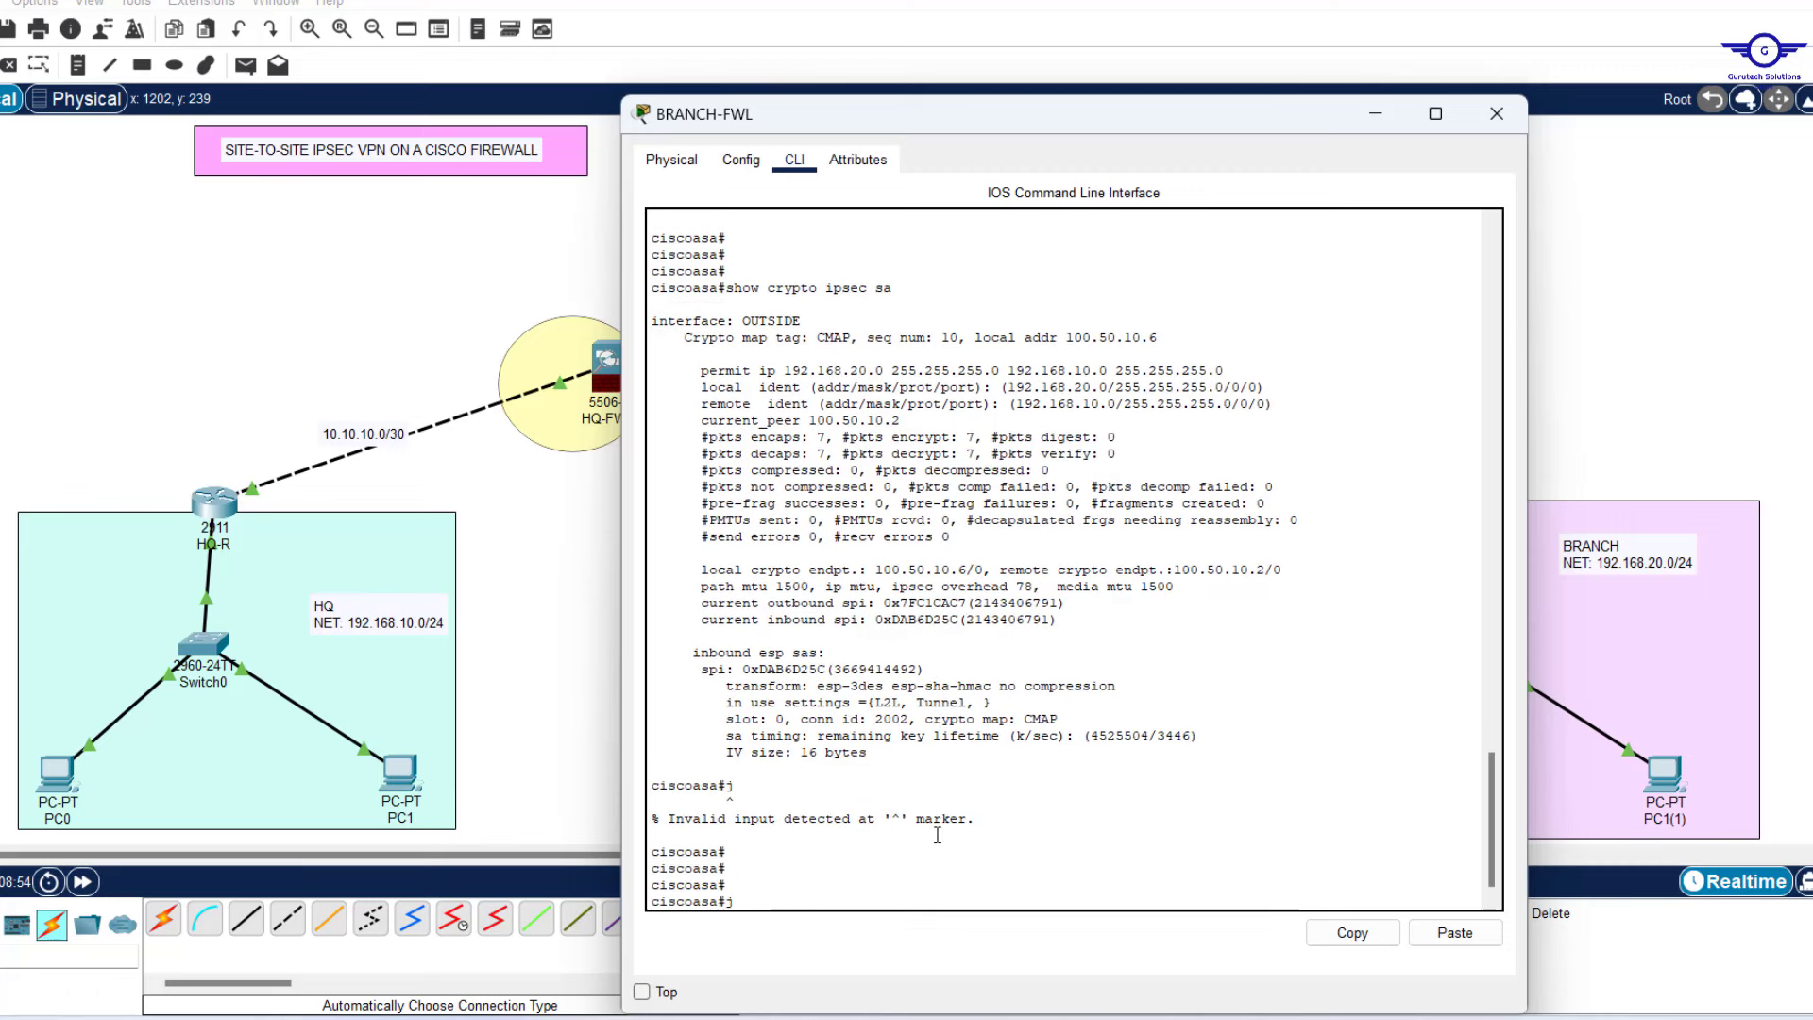
{"action": "key", "text": "BackSpace"}
{"action": "type", "text": "show crypto isakmp sa"}
{"action": "key", "text": "Return"}
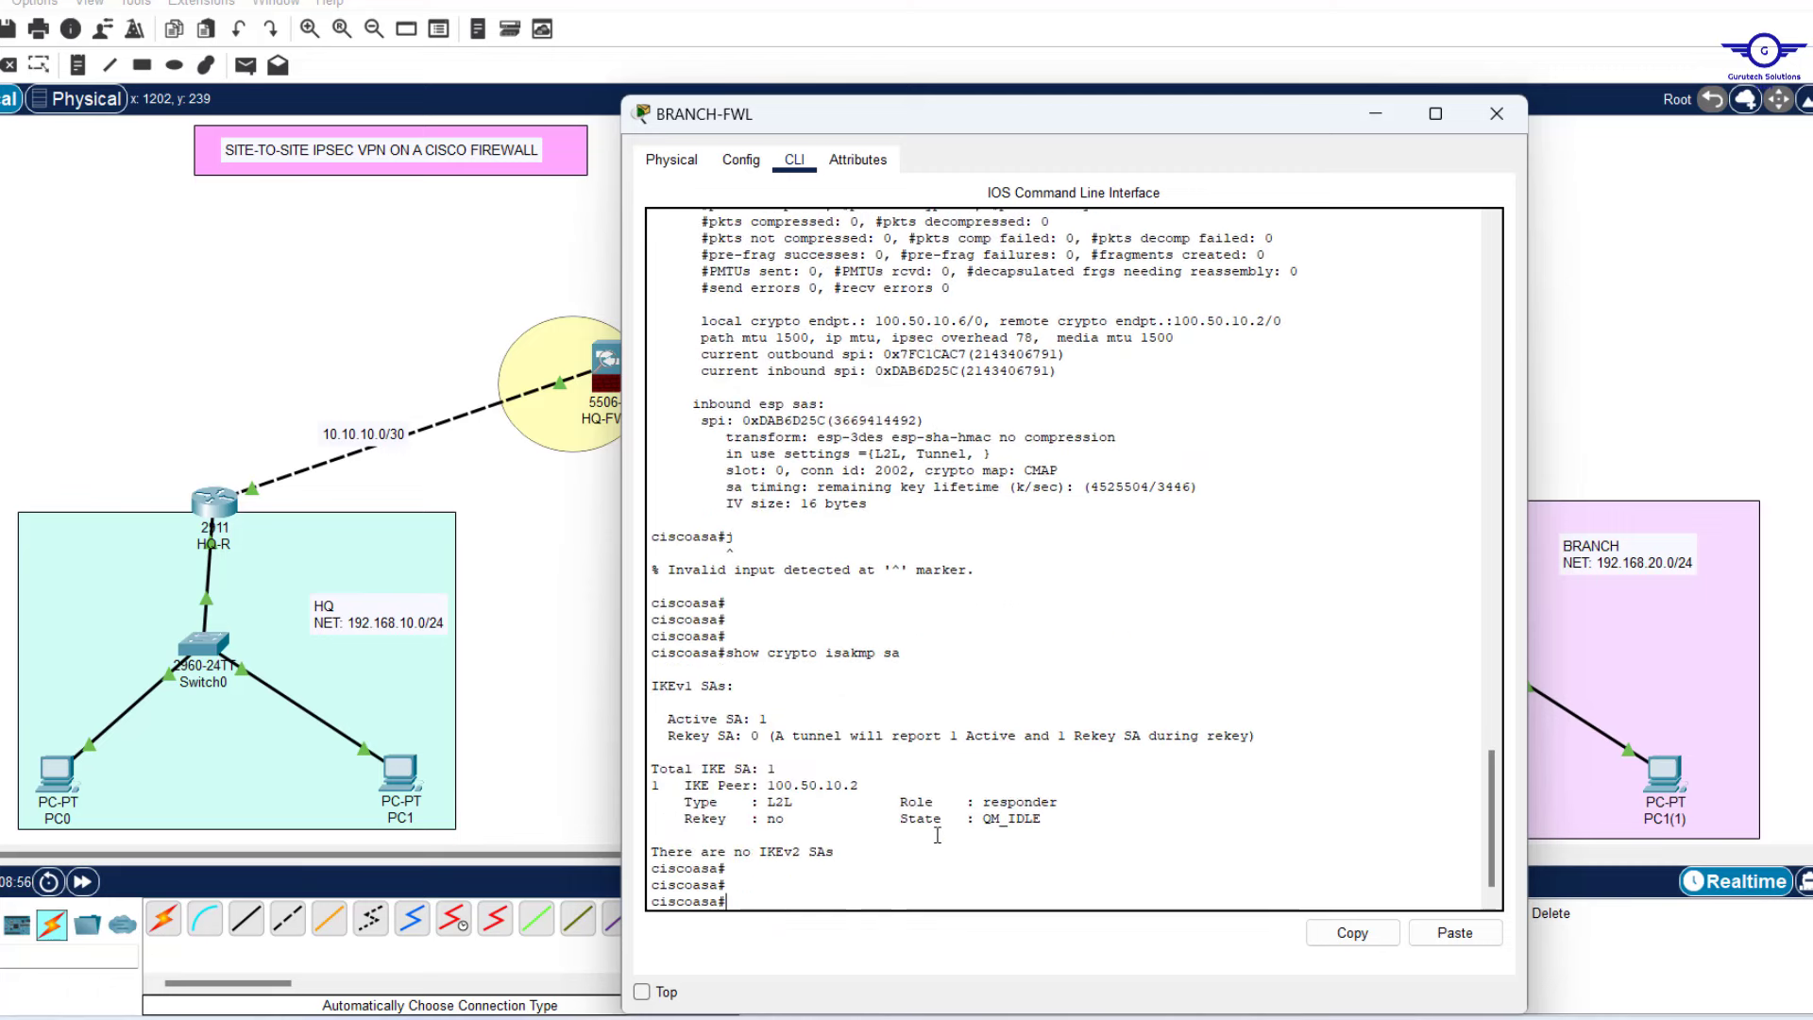
{"action": "left_click_drag", "start_coordinate": [859, 786], "coordinate": [766, 785]}
{"action": "left_click", "coordinate": [1072, 802]}
{"action": "left_click_drag", "start_coordinate": [1072, 801], "coordinate": [982, 802]}
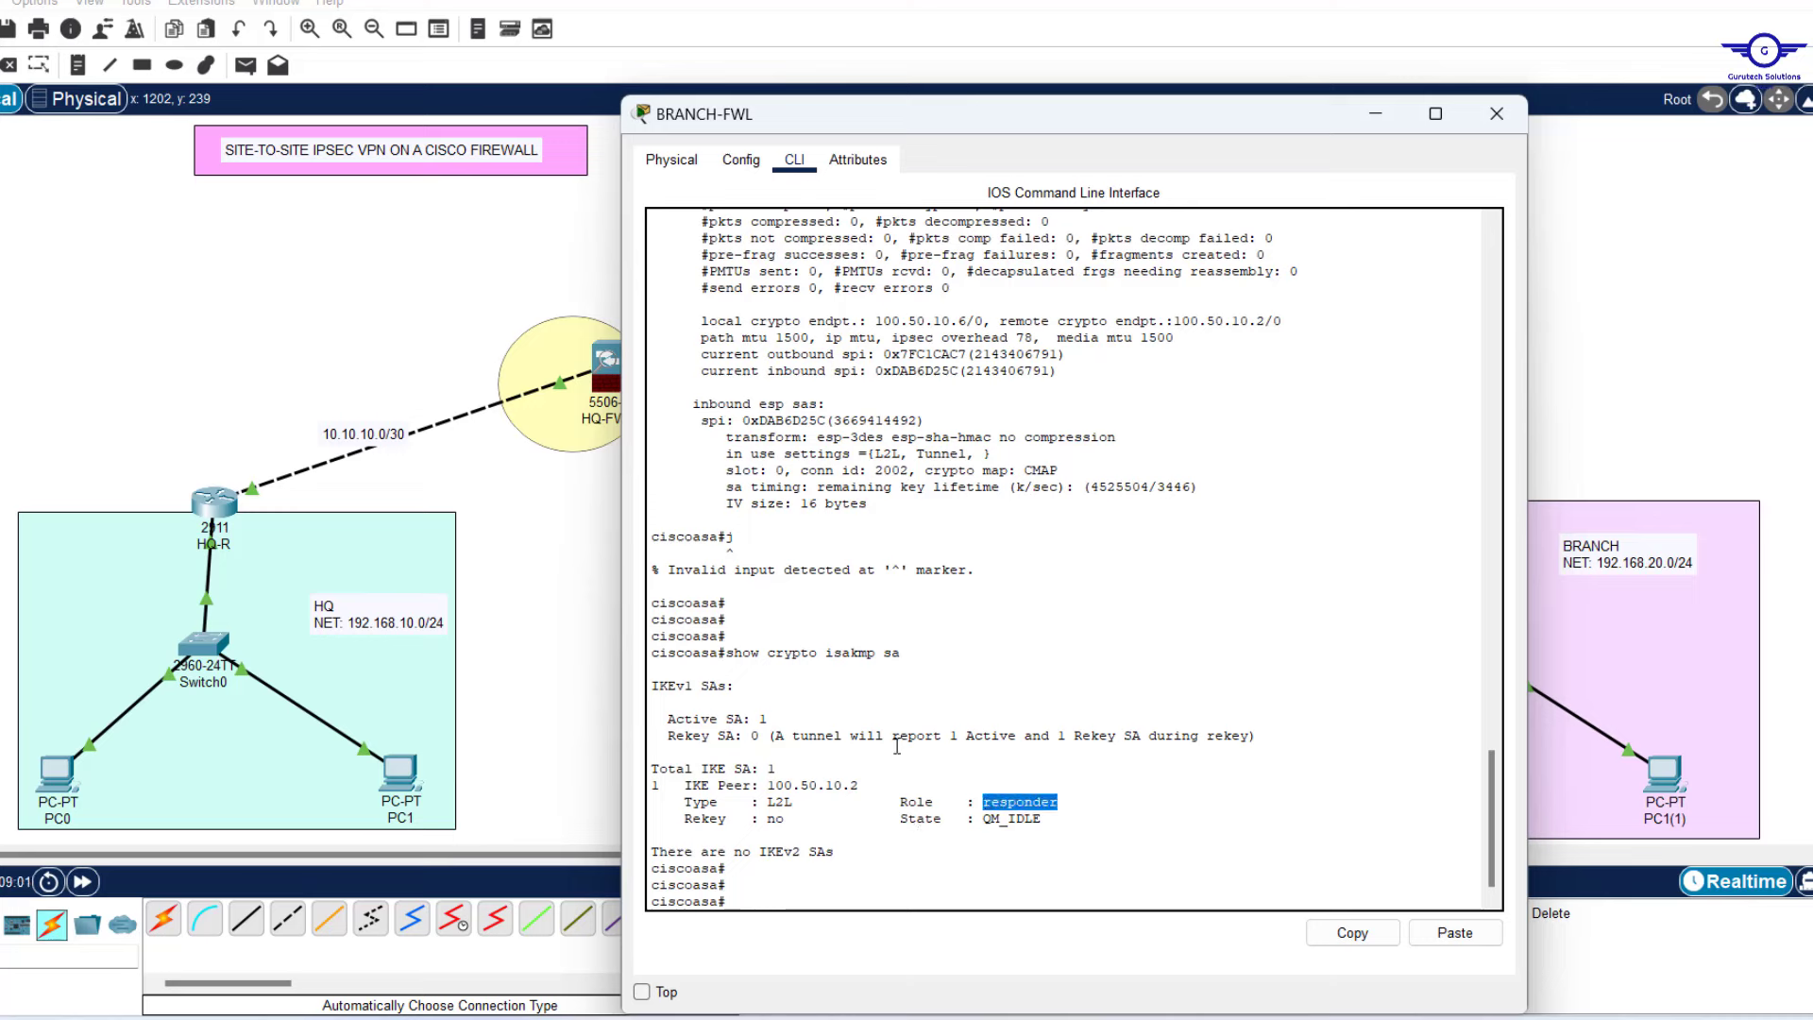
{"action": "left_click", "coordinate": [552, 590]}
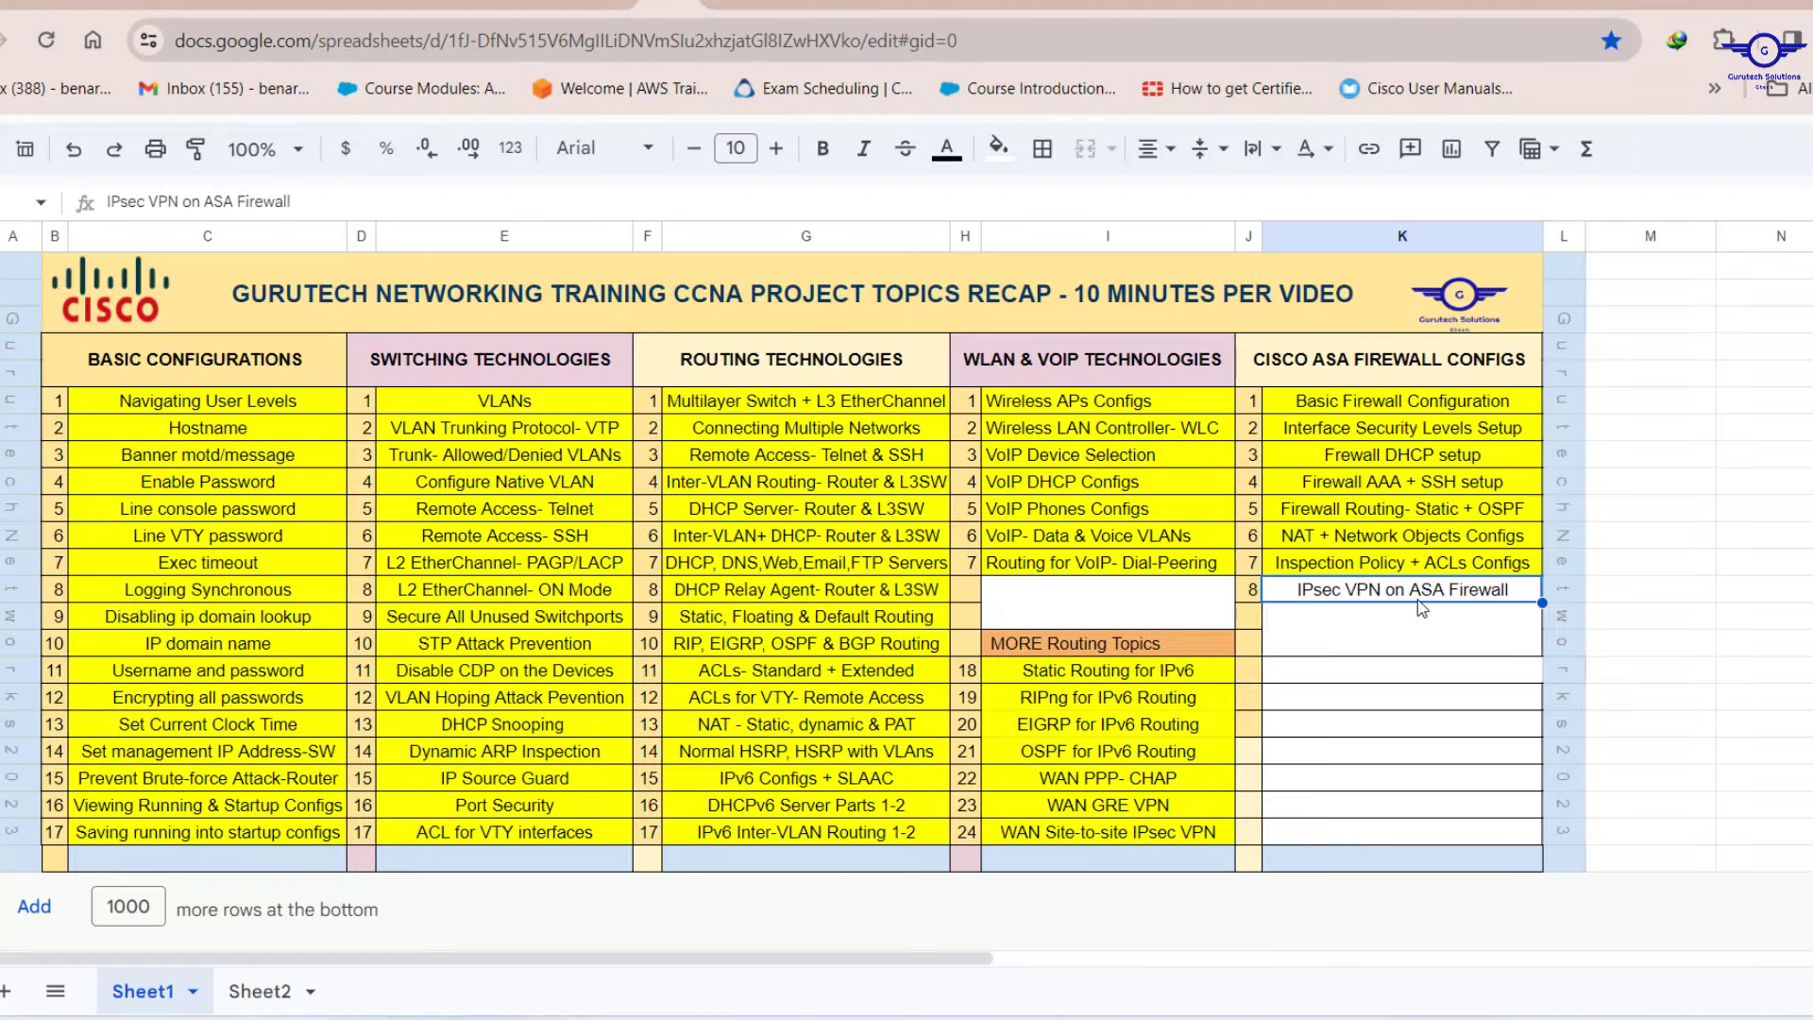
Apply yellow fill to the 'IPsec VPN on ASA Firewall' cell from the Fill color menu.
{"action": "left_click", "coordinate": [1000, 158]}
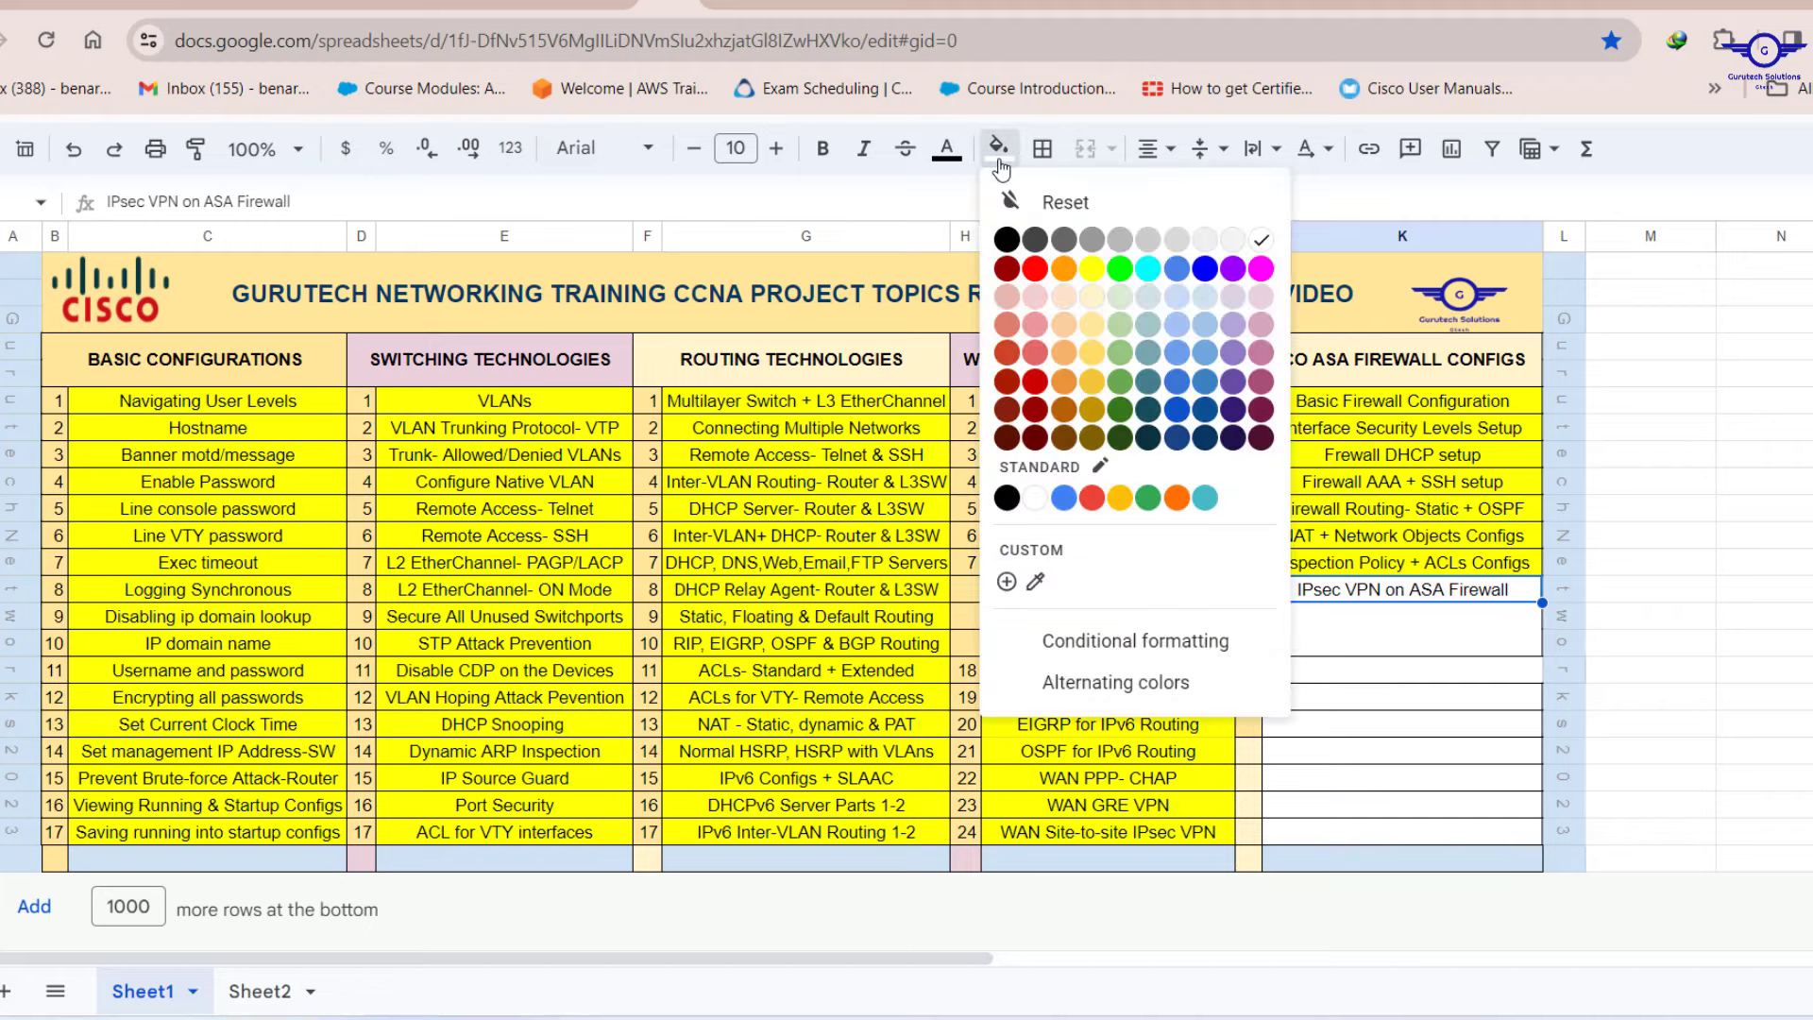
{"action": "left_click", "coordinate": [1092, 274]}
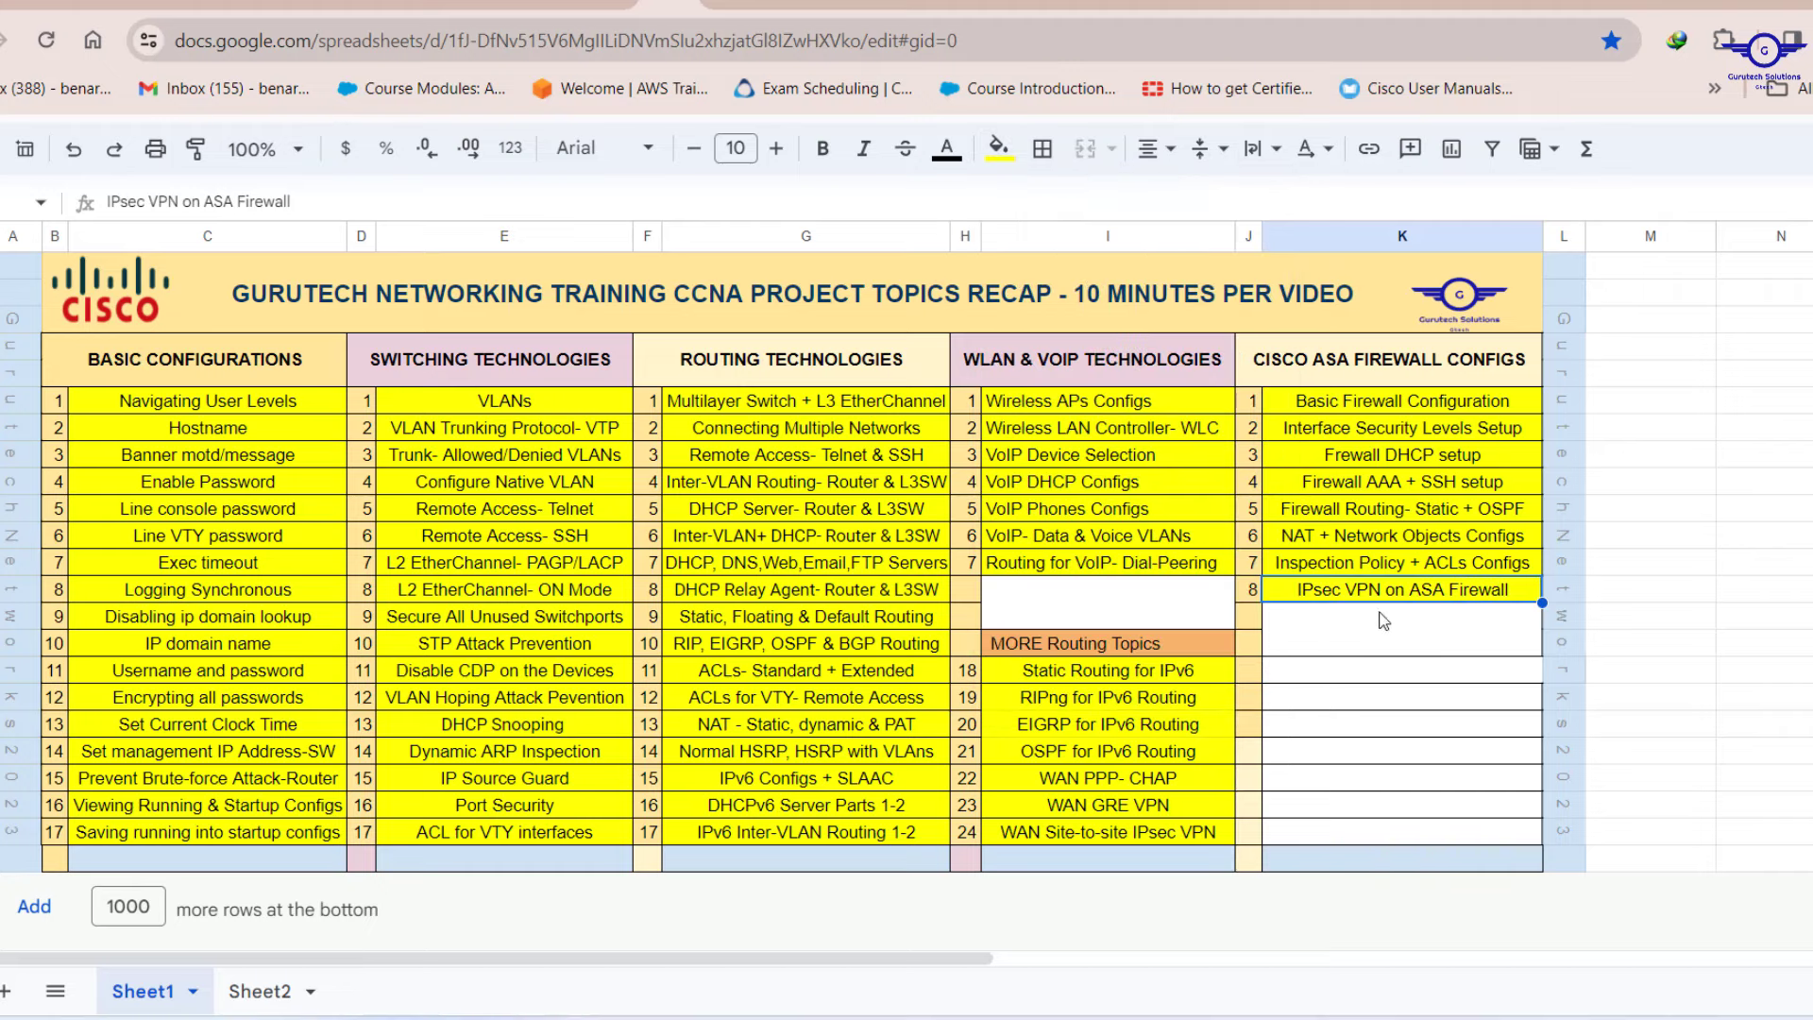